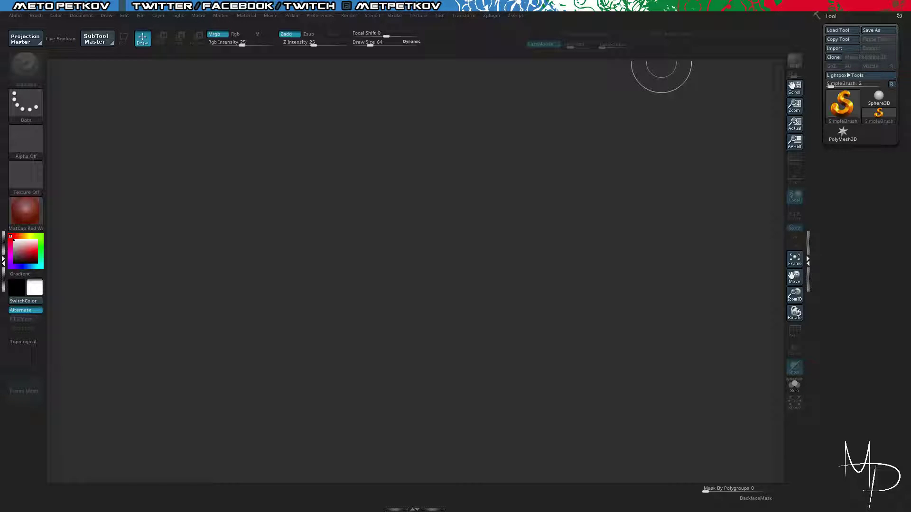
{"action": "left_click_drag", "start_coordinate": [422, 224], "coordinate": [442, 243]}
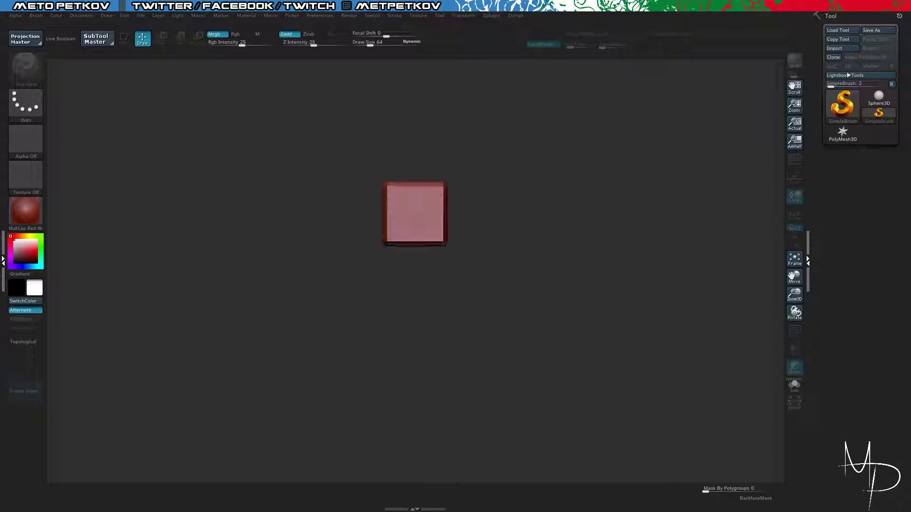
{"action": "key", "text": "t"}
{"action": "key", "text": "comma"}
{"action": "key", "text": "comma"}
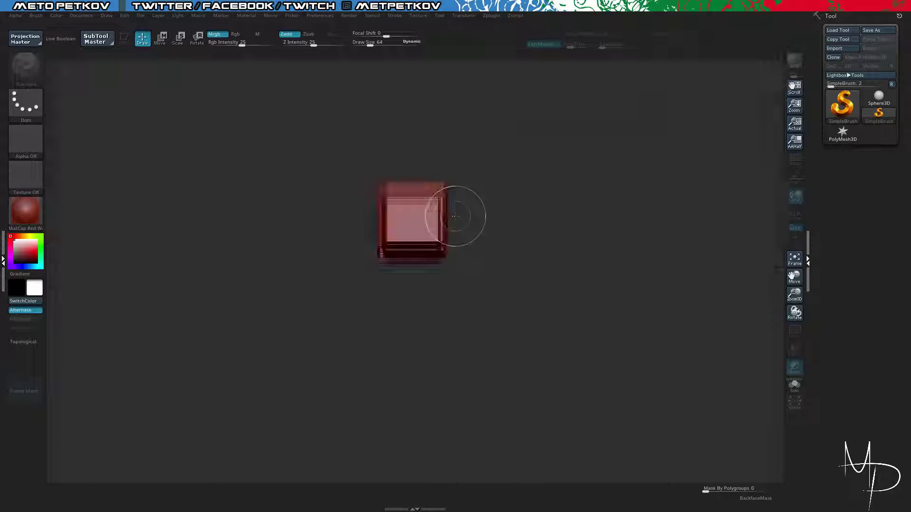
{"action": "key", "text": "ctrl+n"}
Add a Cube3D primitive near the middle of the empty canvas and put it in edit mode.
{"action": "left_click", "coordinate": [844, 116]}
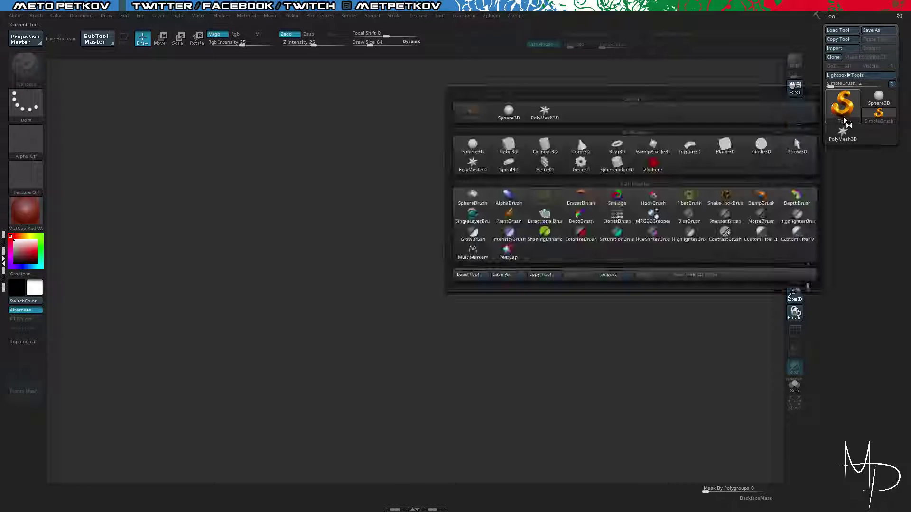
{"action": "left_click", "coordinate": [839, 112]}
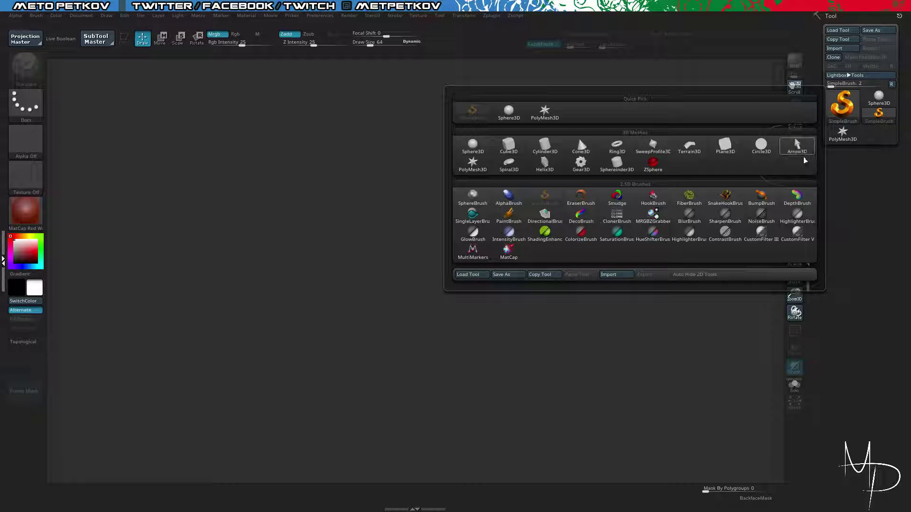
{"action": "left_click", "coordinate": [838, 110]}
{"action": "left_click", "coordinate": [508, 145]}
{"action": "left_click_drag", "start_coordinate": [461, 187], "coordinate": [423, 287]}
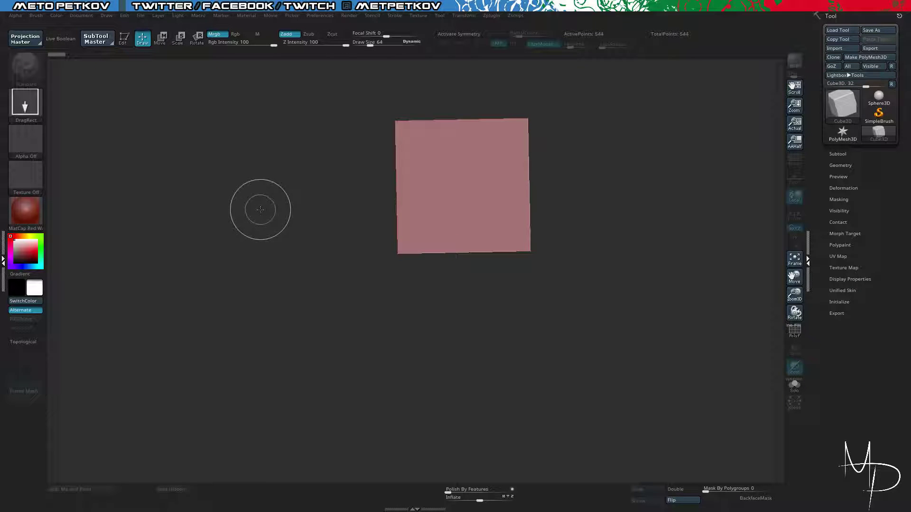
{"action": "key", "text": "t"}
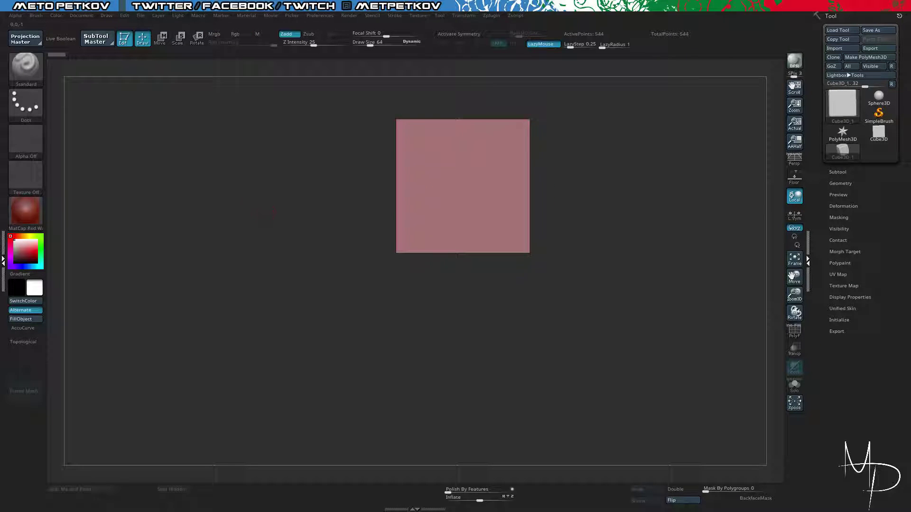
{"action": "left_click_drag", "start_coordinate": [267, 216], "coordinate": [321, 274], "text": "alt"}
{"action": "left_click_drag", "start_coordinate": [655, 237], "coordinate": [656, 255]}
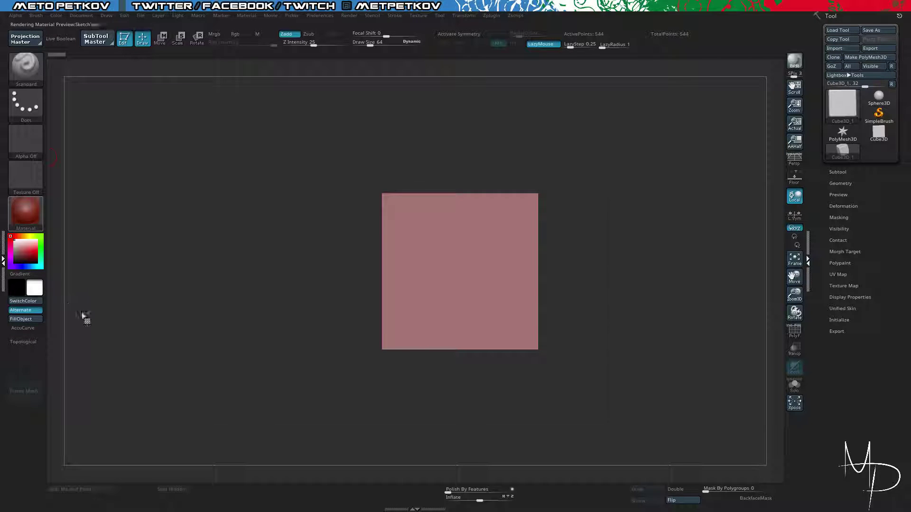
Switch the cube's material to BasicMaterial and show its polygon wireframe.
{"action": "left_click", "coordinate": [26, 211]}
{"action": "left_click", "coordinate": [110, 342]}
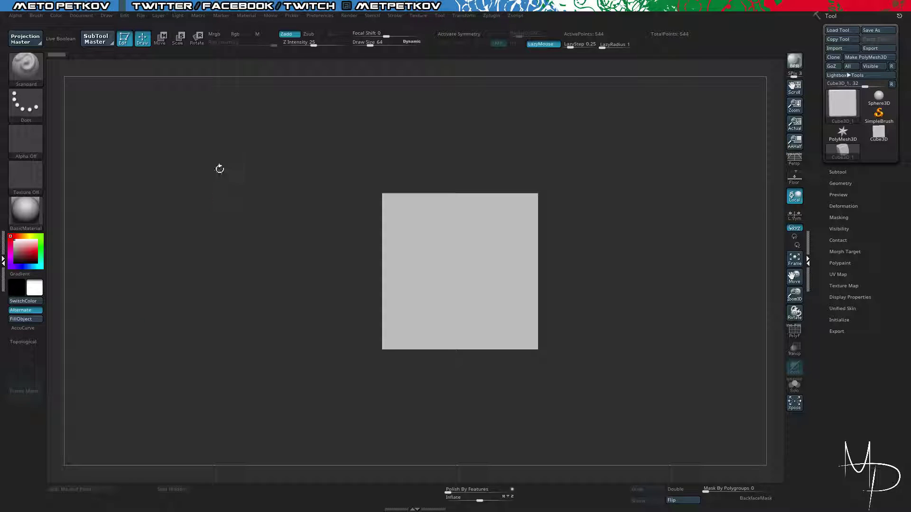
{"action": "left_click_drag", "start_coordinate": [219, 169], "coordinate": [295, 185]}
{"action": "key", "text": "shift+f"}
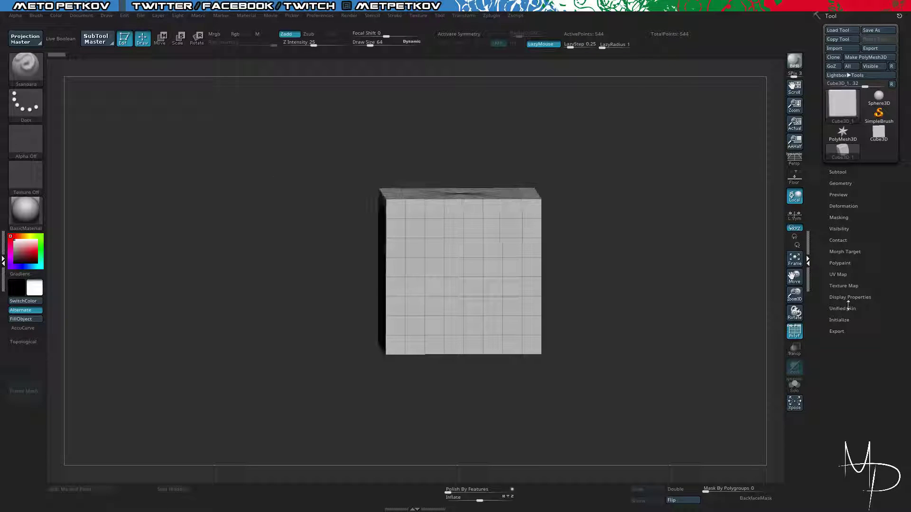
Convert the cube to a PolyMesh3D and reinitialize it as a QCube with X, Y and Z resolution 1.
{"action": "left_click", "coordinate": [841, 321]}
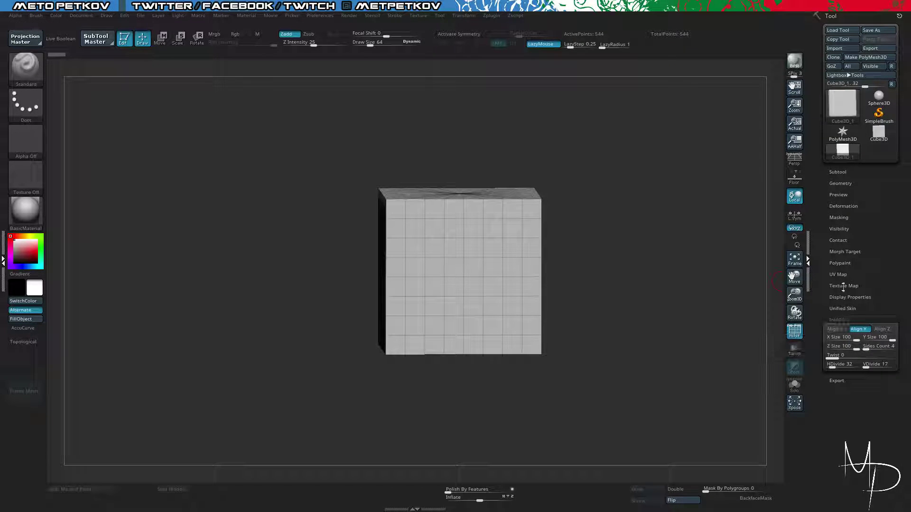
{"action": "left_click", "coordinate": [853, 58]}
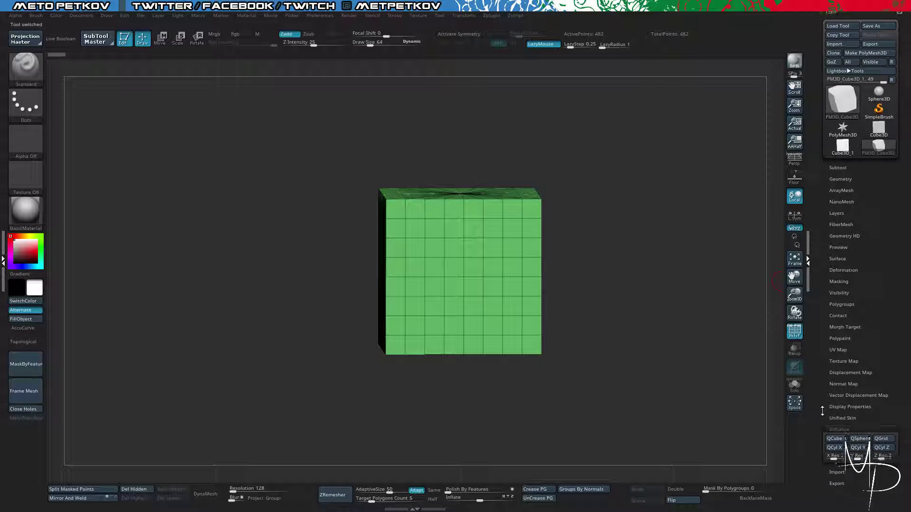
{"action": "left_click", "coordinate": [830, 390]}
{"action": "left_click", "coordinate": [852, 390]}
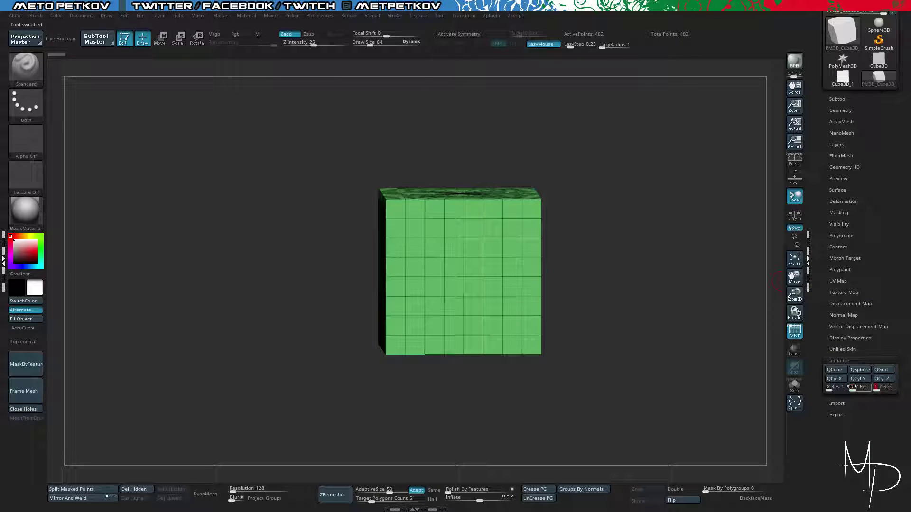
{"action": "left_click", "coordinate": [876, 390]}
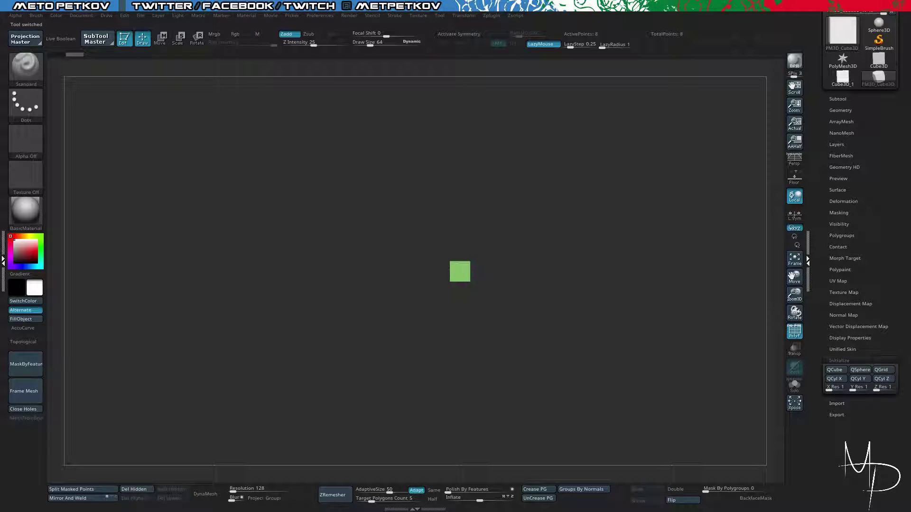
Unify the cube's size and stretch it along X into a bar, about 5.4 times its original length.
{"action": "key", "text": "w"}
{"action": "left_click_drag", "start_coordinate": [428, 272], "coordinate": [313, 271]}
{"action": "key", "text": "ctrl+z"}
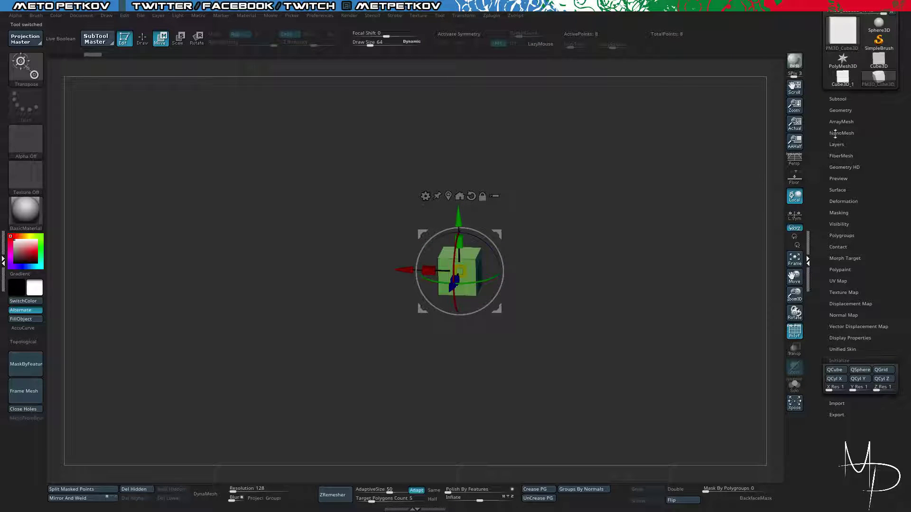
{"action": "left_click", "coordinate": [843, 201]}
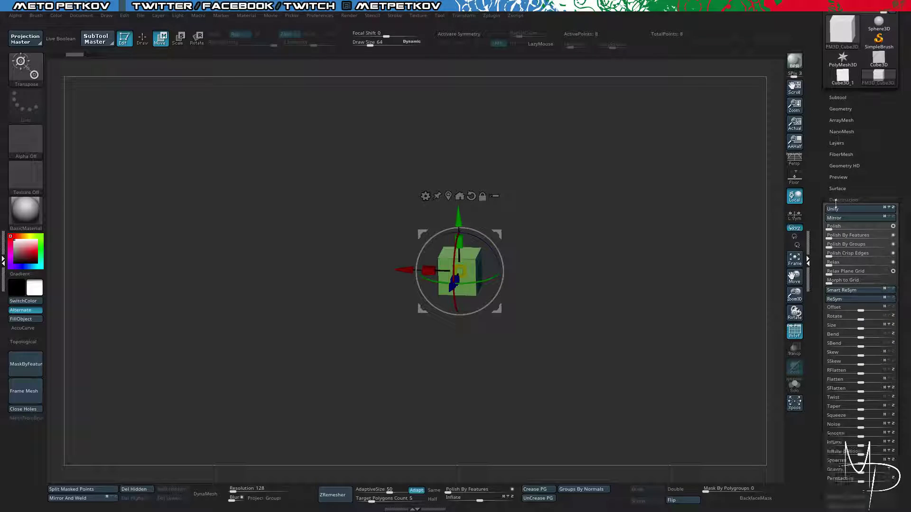
{"action": "left_click", "coordinate": [835, 208]}
{"action": "left_click_drag", "start_coordinate": [617, 308], "coordinate": [664, 251]}
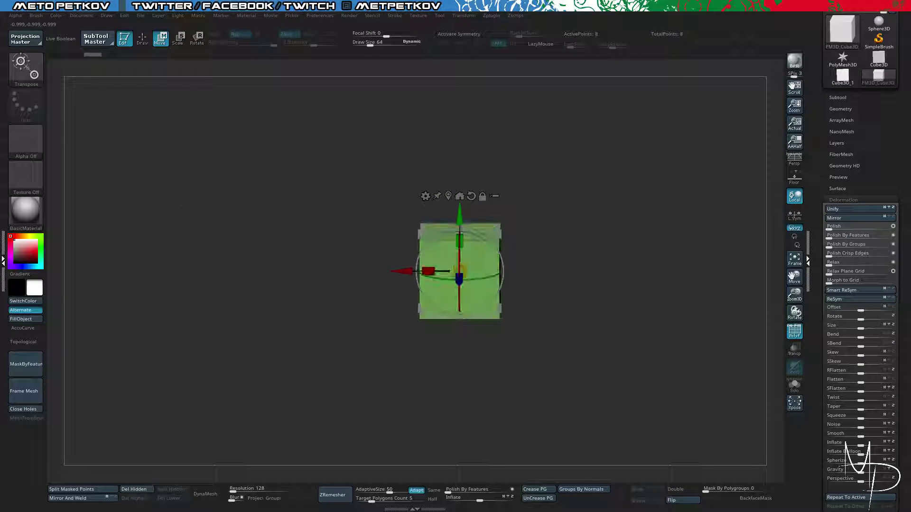
{"action": "left_click_drag", "start_coordinate": [428, 271], "coordinate": [289, 271]}
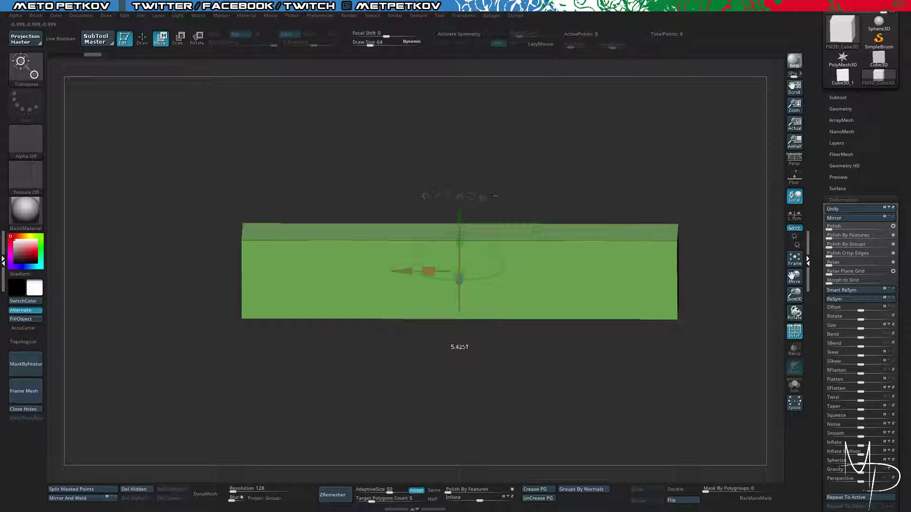
{"action": "left_click_drag", "start_coordinate": [273, 176], "coordinate": [309, 146], "text": "shift"}
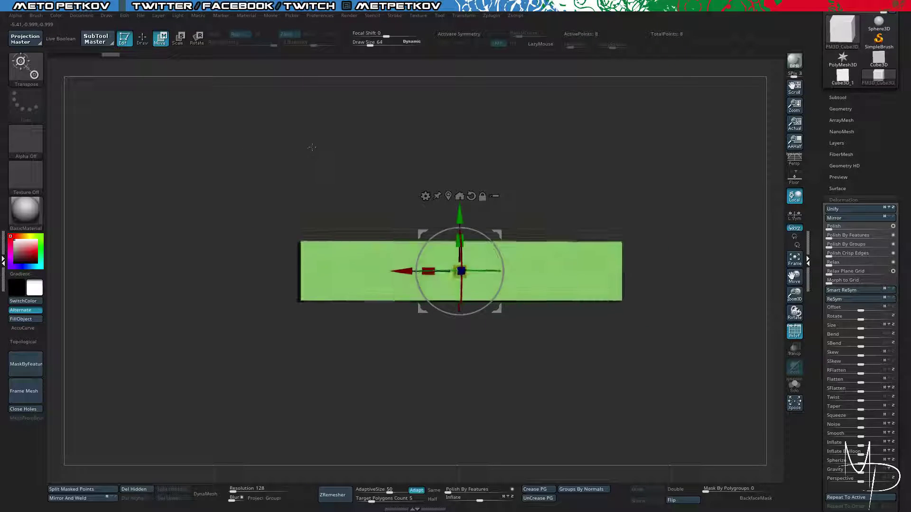
Mirror and weld the bar across X to get a central edge loop, and activate X symmetry.
{"action": "left_click", "coordinate": [83, 498]}
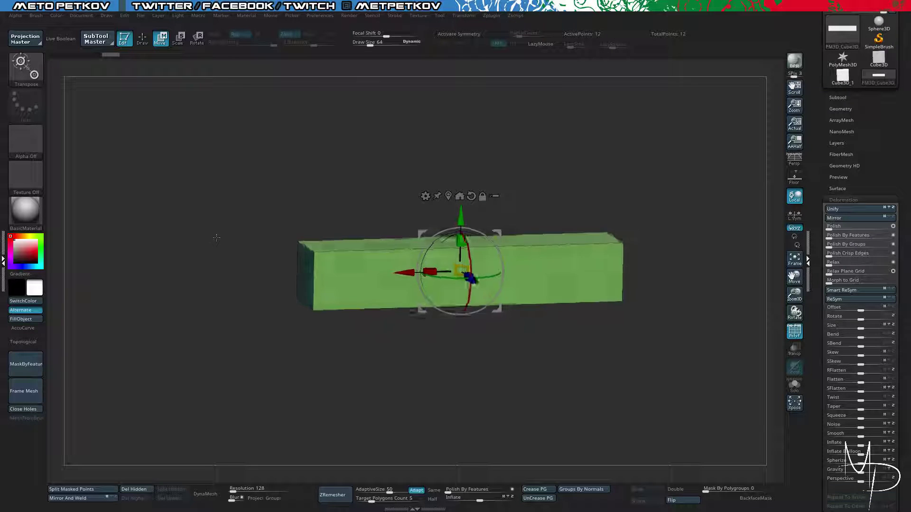
{"action": "key", "text": "q"}
{"action": "left_click_drag", "start_coordinate": [247, 228], "coordinate": [258, 223]}
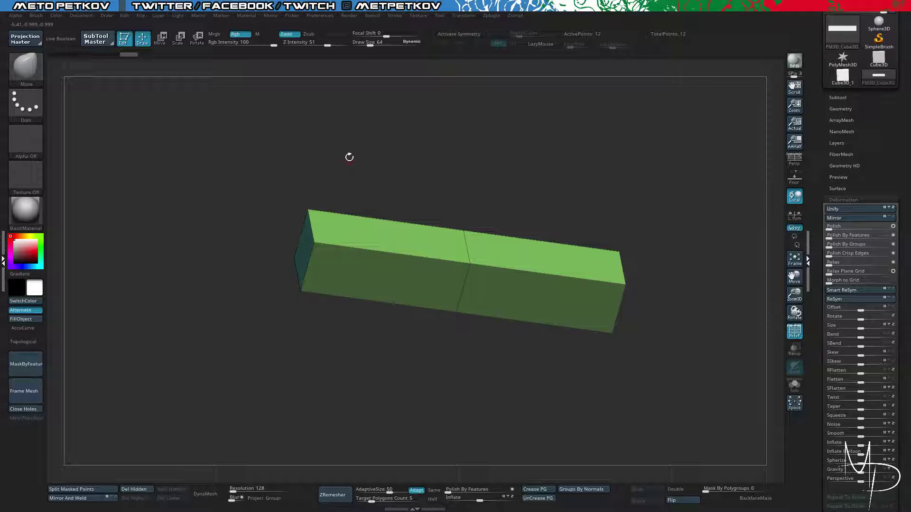
{"action": "left_click_drag", "start_coordinate": [349, 156], "coordinate": [375, 164]}
{"action": "key", "text": "x"}
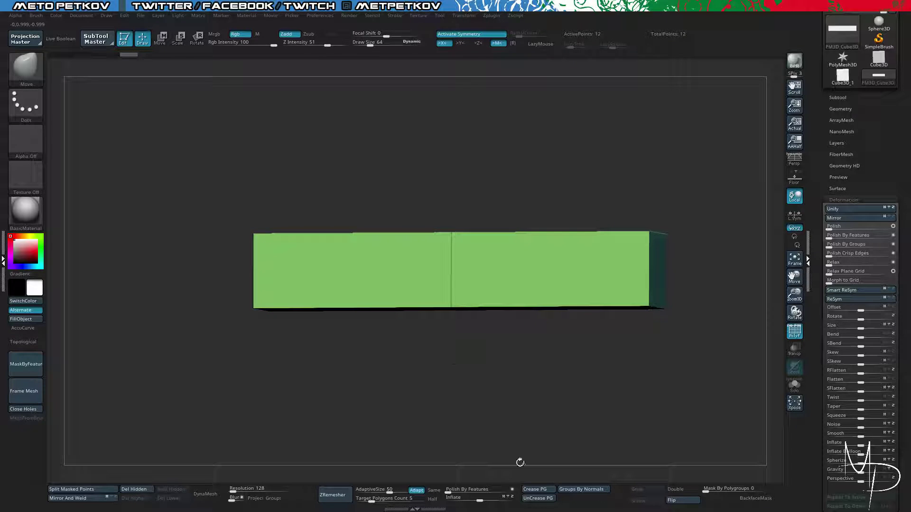
Assign separate polygroups to the bar's faces according to their normals.
{"action": "left_click", "coordinate": [590, 491]}
{"action": "left_click_drag", "start_coordinate": [438, 400], "coordinate": [427, 348]}
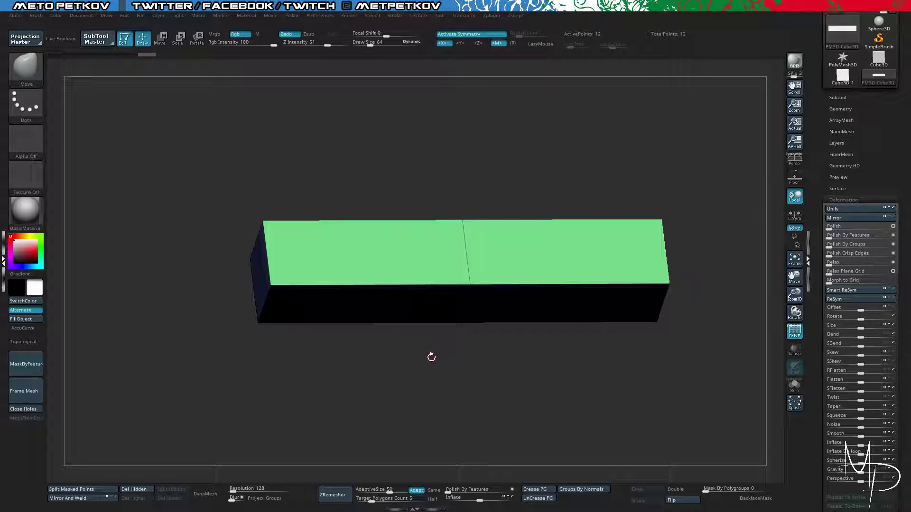
{"action": "left_click_drag", "start_coordinate": [346, 352], "coordinate": [363, 354]}
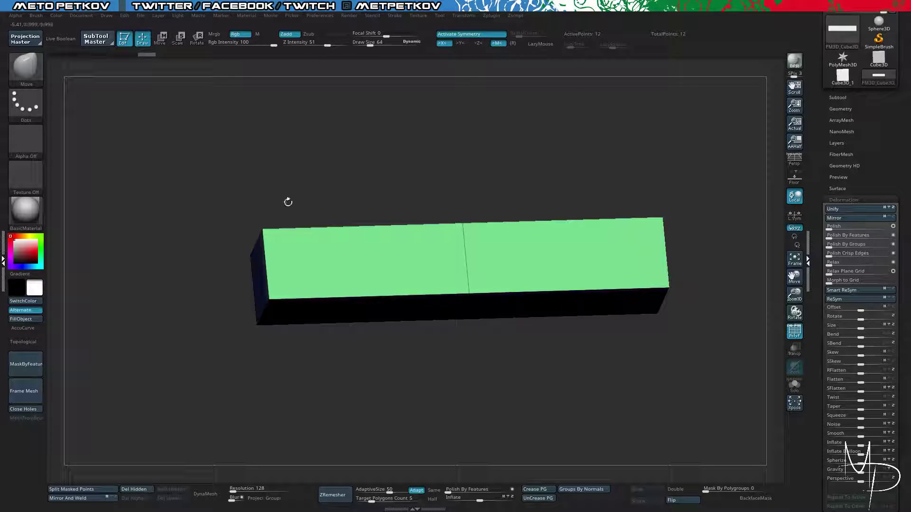
{"action": "mouse_move", "coordinate": [288, 201]}
{"action": "left_mouse_down"}
{"action": "mouse_move", "coordinate": [242, 204]}
{"action": "mouse_move", "coordinate": [192, 148]}
{"action": "mouse_move", "coordinate": [245, 164]}
{"action": "left_mouse_up"}
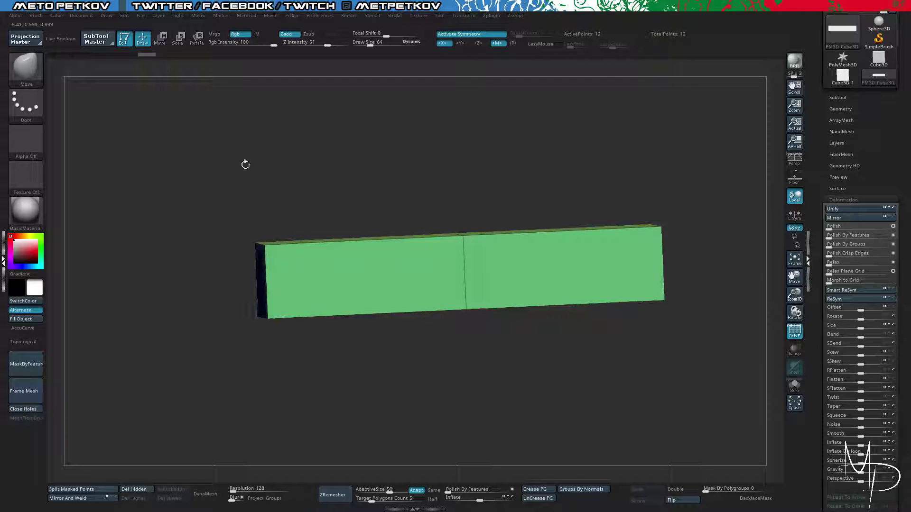
Insert two edge loops near each end of the bar with the ZModeler brush.
{"action": "key", "text": "b"}
{"action": "key", "text": "z"}
{"action": "key", "text": "m"}
{"action": "left_click_drag", "start_coordinate": [230, 204], "coordinate": [216, 159]}
{"action": "left_click", "coordinate": [286, 300]}
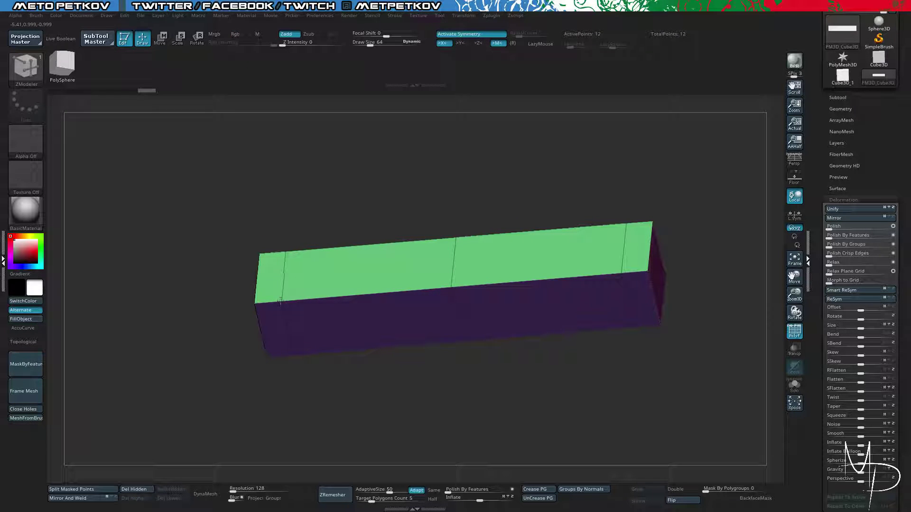
{"action": "mouse_move", "coordinate": [280, 213]}
{"action": "left_mouse_down"}
{"action": "mouse_move", "coordinate": [266, 177]}
{"action": "mouse_move", "coordinate": [294, 223]}
{"action": "left_mouse_up"}
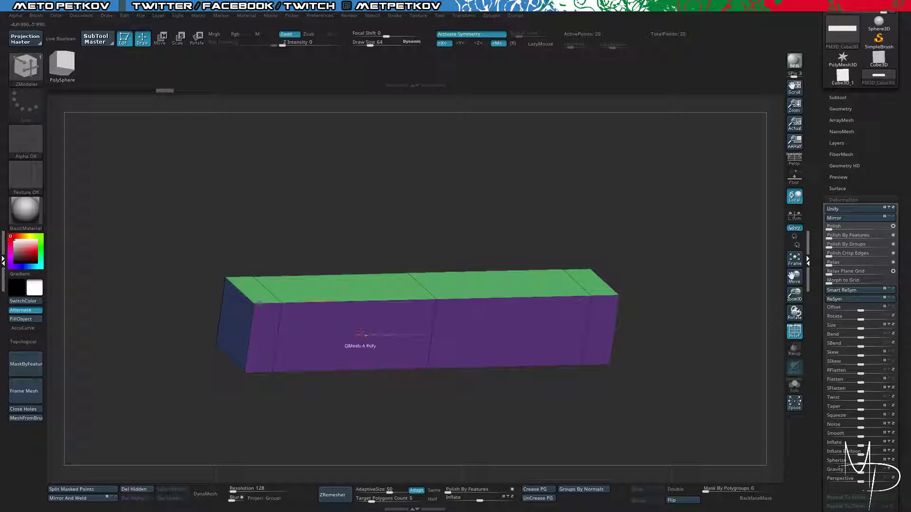
{"action": "left_click", "coordinate": [315, 302]}
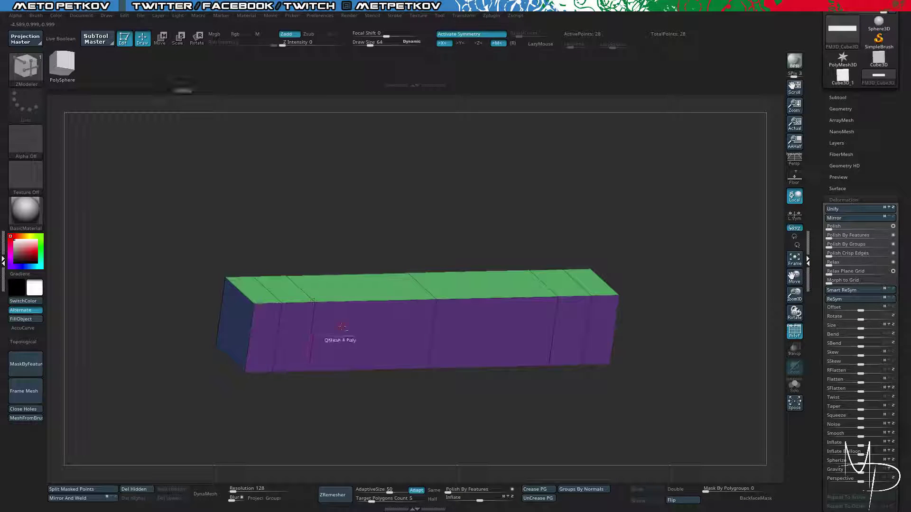
Extrude the bar's middle section into a tapered block and extend both ends outward into long arms.
{"action": "left_click_drag", "start_coordinate": [342, 238], "coordinate": [356, 252]}
{"action": "left_click_drag", "start_coordinate": [357, 308], "coordinate": [363, 342]}
{"action": "mouse_move", "coordinate": [546, 360]}
{"action": "left_mouse_down", "text": "shift"}
{"action": "mouse_move", "coordinate": [582, 382]}
{"action": "mouse_move", "coordinate": [565, 349]}
{"action": "mouse_move", "coordinate": [535, 366]}
{"action": "left_mouse_up", "text": "shift"}
{"action": "left_click_drag", "start_coordinate": [565, 318], "coordinate": [523, 327]}
{"action": "left_click_drag", "start_coordinate": [194, 222], "coordinate": [283, 280], "text": "alt"}
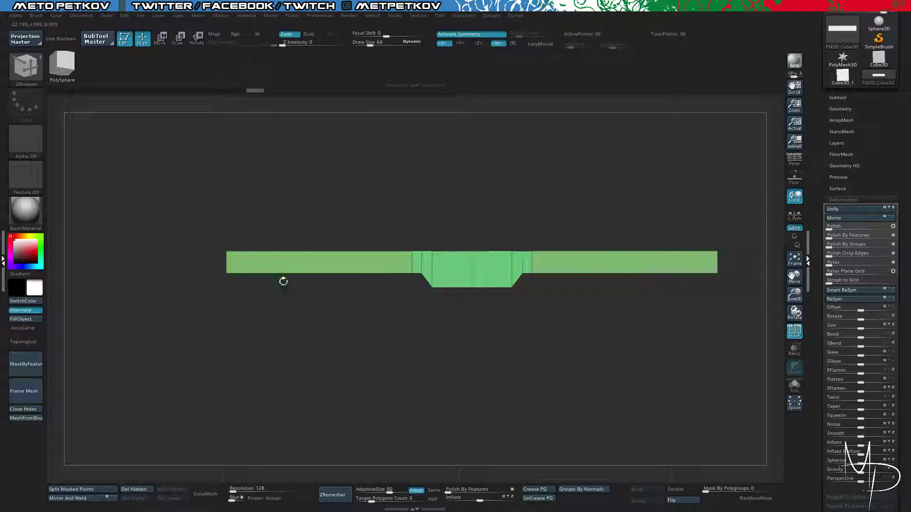
Insert an edge loop near the end of each arm and extrude the end sections upward into two posts.
{"action": "left_click", "coordinate": [269, 250]}
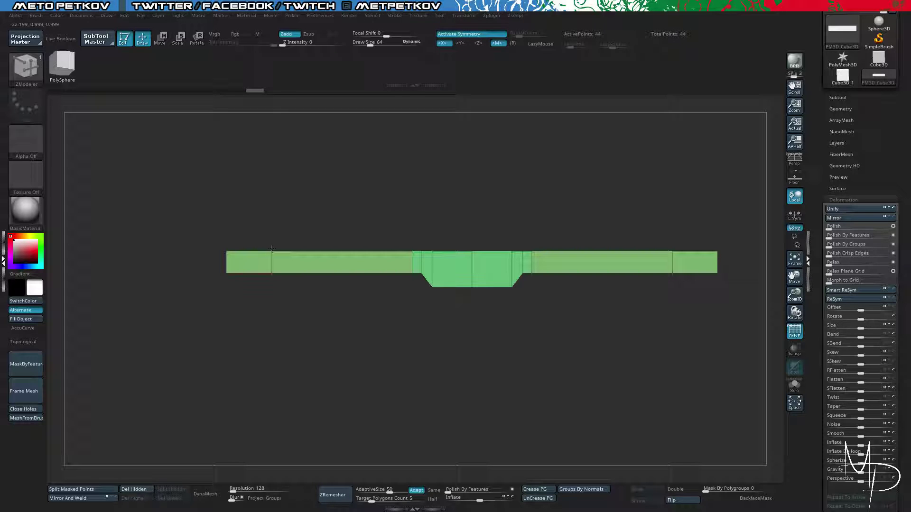
{"action": "left_click", "coordinate": [273, 252]}
{"action": "left_click_drag", "start_coordinate": [256, 245], "coordinate": [229, 205]}
{"action": "left_click_drag", "start_coordinate": [249, 244], "coordinate": [278, 85]}
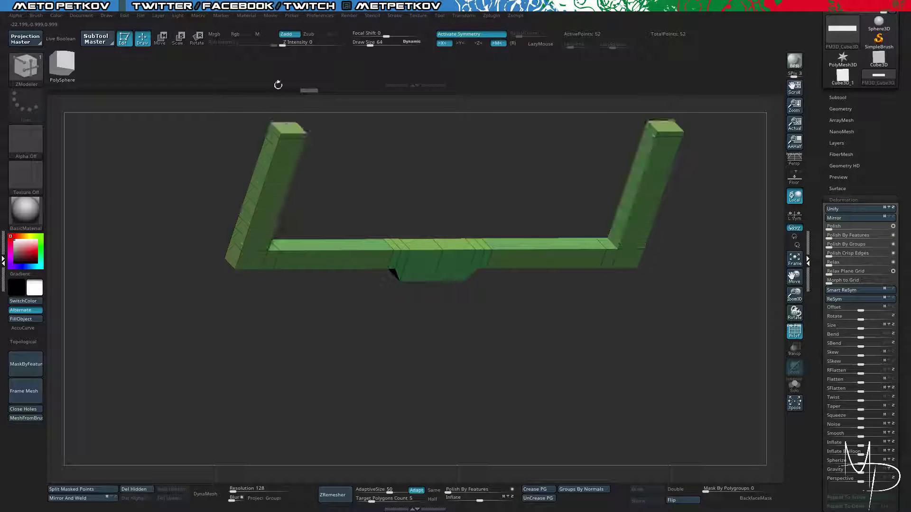
Add an edge loop at the base of each post and extend both posts farther upward.
{"action": "left_click_drag", "start_coordinate": [422, 341], "coordinate": [353, 332], "text": "alt"}
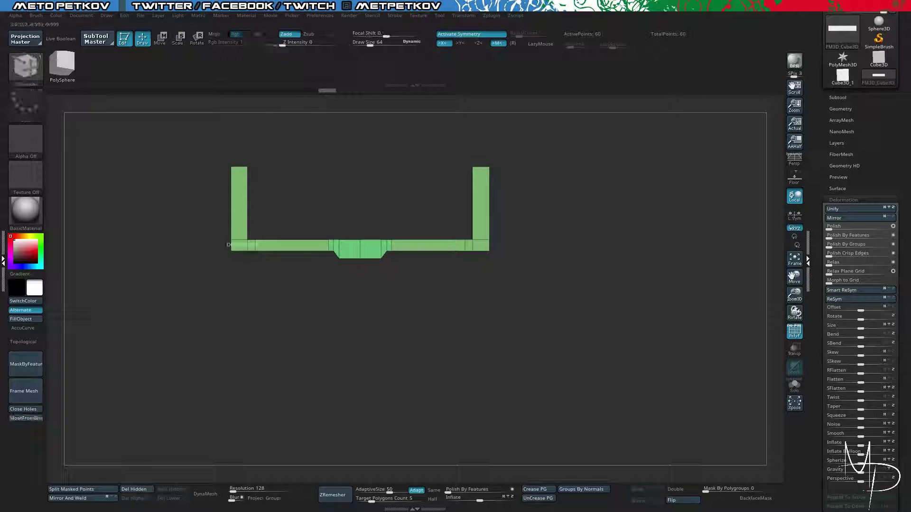
{"action": "left_click_drag", "start_coordinate": [234, 317], "coordinate": [308, 315], "text": "alt"}
{"action": "mouse_move", "coordinate": [278, 289]}
{"action": "left_mouse_down"}
{"action": "mouse_move", "coordinate": [285, 293]}
{"action": "mouse_move", "coordinate": [271, 293]}
{"action": "left_mouse_up"}
{"action": "left_click_drag", "start_coordinate": [271, 294], "coordinate": [293, 377], "text": "alt"}
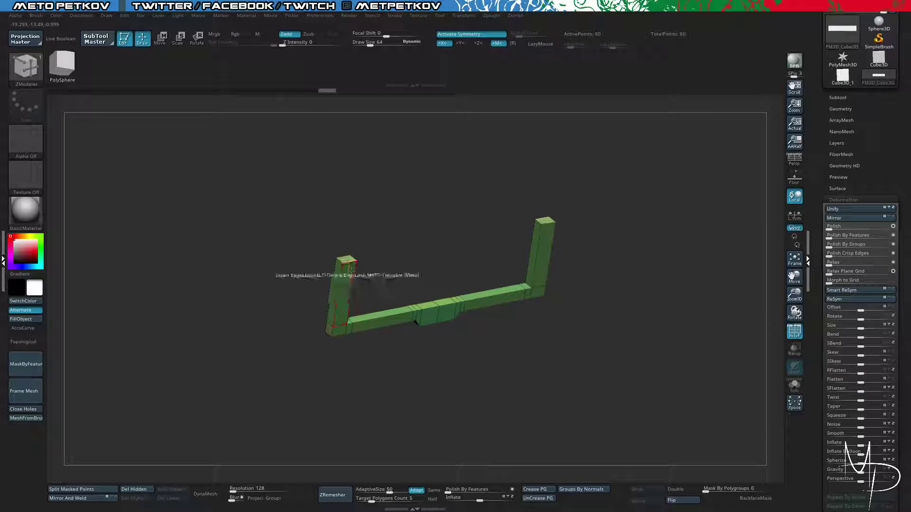
{"action": "left_click_drag", "start_coordinate": [347, 259], "coordinate": [365, 156]}
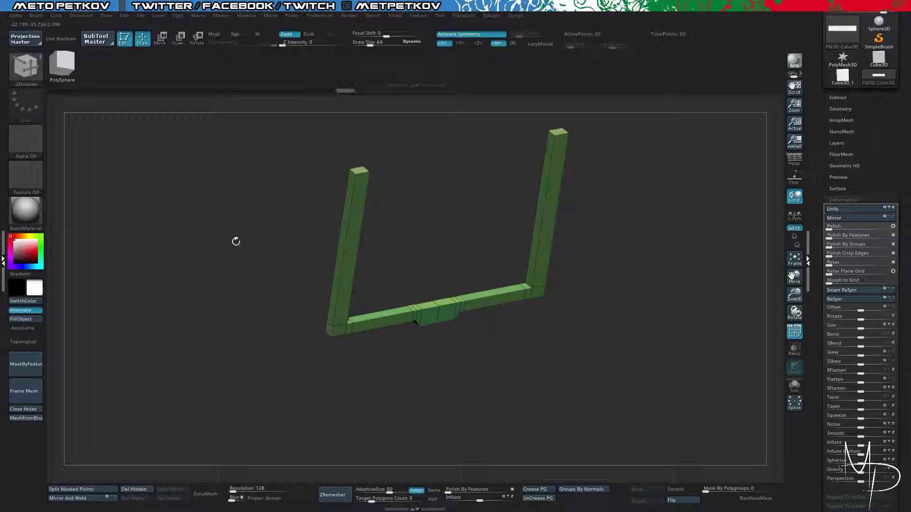
{"action": "left_click_drag", "start_coordinate": [236, 242], "coordinate": [200, 206], "text": "shift"}
{"action": "left_click_drag", "start_coordinate": [268, 168], "coordinate": [431, 407], "text": "ctrl"}
{"action": "left_click", "coordinate": [422, 292], "text": "ctrl"}
{"action": "key", "text": "w"}
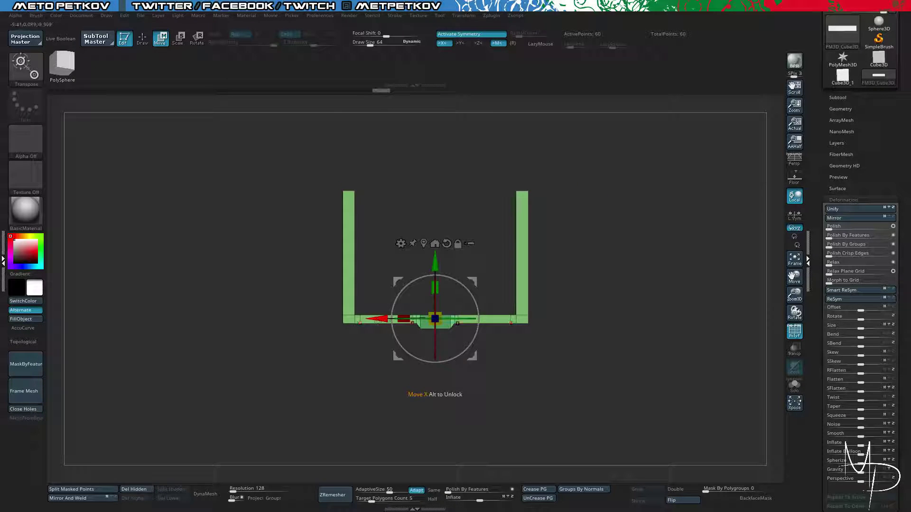
{"action": "left_click_drag", "start_coordinate": [381, 319], "coordinate": [377, 319]}
{"action": "key", "text": "ctrl+z"}
With symmetry off, mask half of the frame and shift the left half outward, then mirror and weld the widened frame.
{"action": "key", "text": "x"}
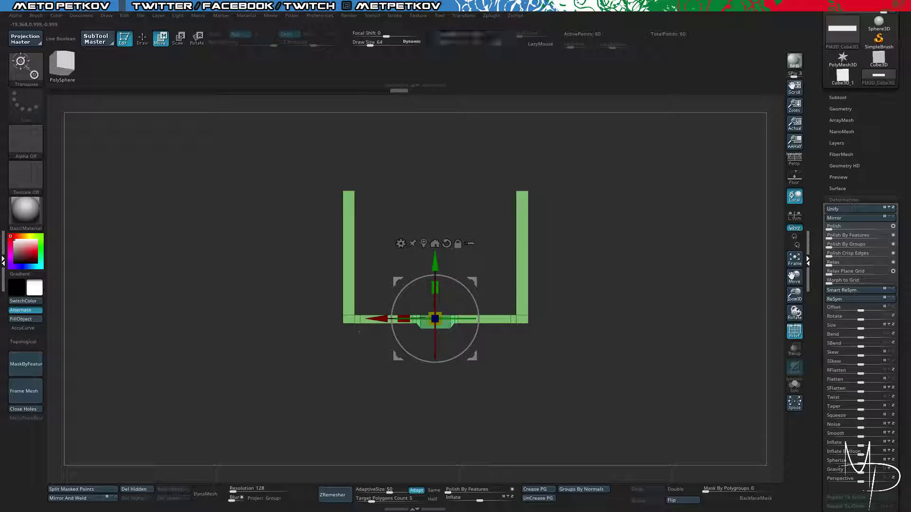
{"action": "mouse_move", "coordinate": [242, 342]}
{"action": "left_mouse_down", "text": "ctrl"}
{"action": "mouse_move", "coordinate": [283, 367]}
{"action": "mouse_move", "coordinate": [287, 223]}
{"action": "mouse_move", "coordinate": [427, 388]}
{"action": "left_mouse_up", "text": "ctrl"}
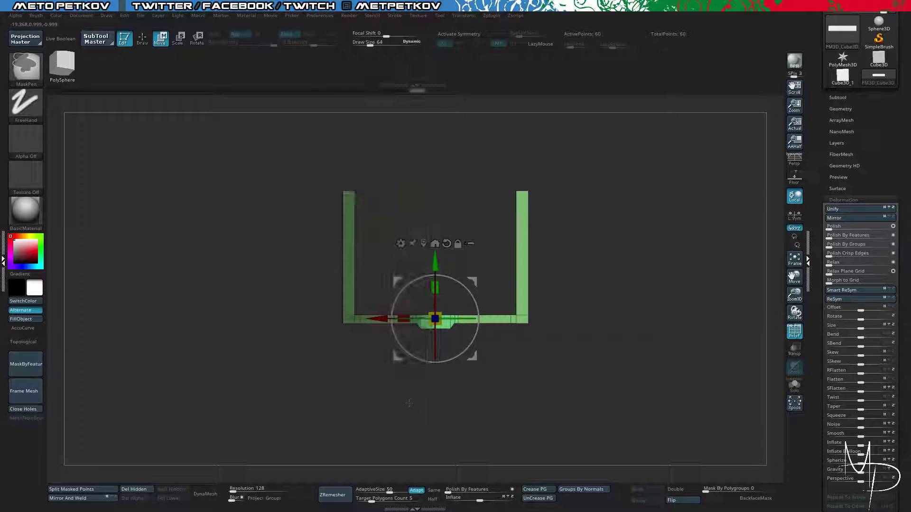
{"action": "mouse_move", "coordinate": [380, 319]}
{"action": "left_mouse_down"}
{"action": "mouse_move", "coordinate": [330, 319]}
{"action": "mouse_move", "coordinate": [369, 317]}
{"action": "left_mouse_up"}
{"action": "left_click", "coordinate": [65, 500]}
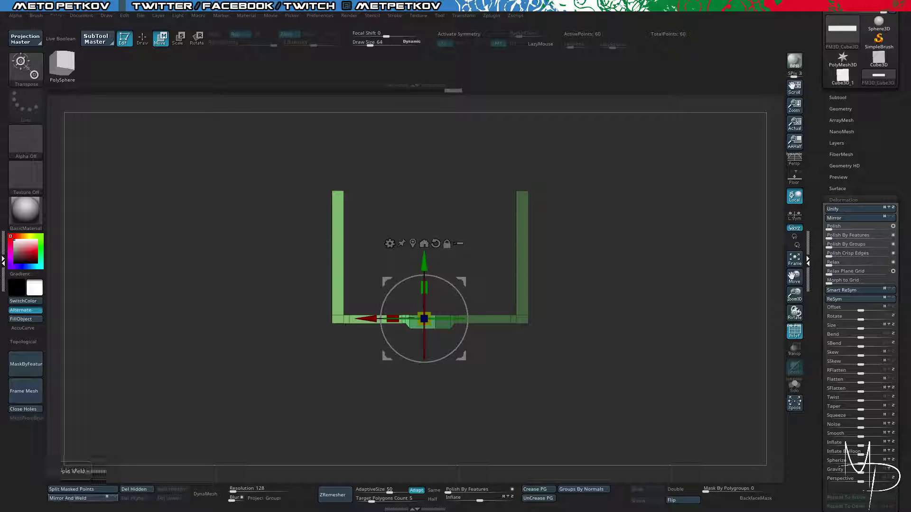
{"action": "mouse_move", "coordinate": [132, 399]}
{"action": "left_mouse_down"}
{"action": "mouse_move", "coordinate": [294, 418]}
{"action": "mouse_move", "coordinate": [137, 378]}
{"action": "mouse_move", "coordinate": [123, 399]}
{"action": "left_mouse_up"}
{"action": "right_click_drag", "start_coordinate": [167, 361], "coordinate": [181, 327], "text": "ctrl"}
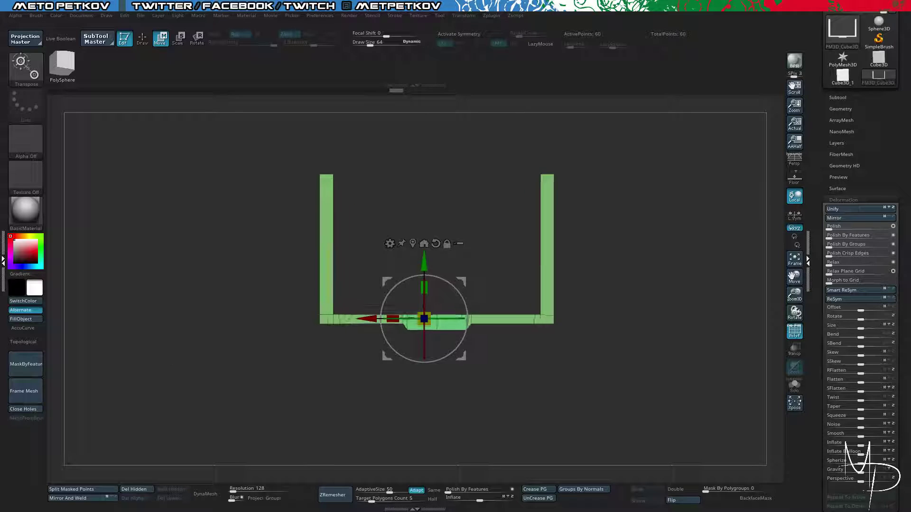
{"action": "right_click_drag", "start_coordinate": [213, 174], "coordinate": [230, 158]}
Insert a Plane3D subtool, then resize and raise it so it fits inside the frame's opening.
{"action": "left_click", "coordinate": [836, 102]}
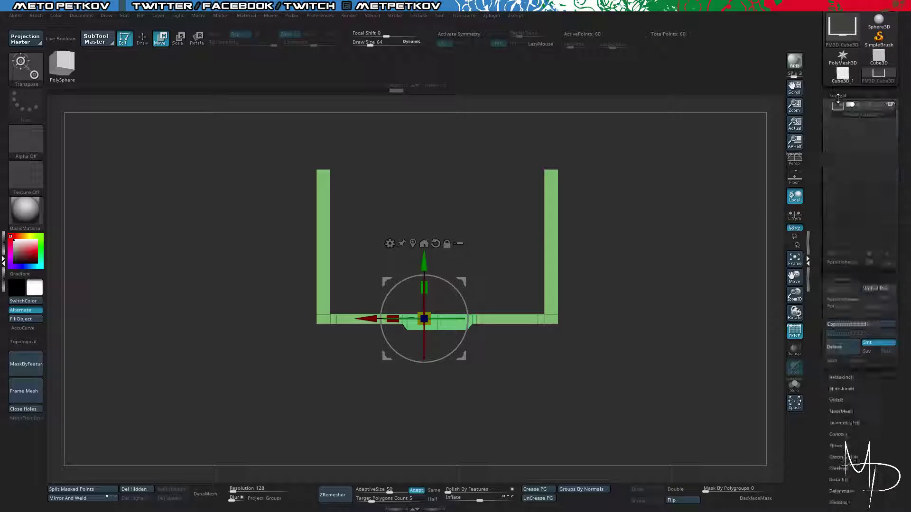
{"action": "scroll", "coordinate": [819, 303], "scroll_direction": "down", "scroll_amount": 1}
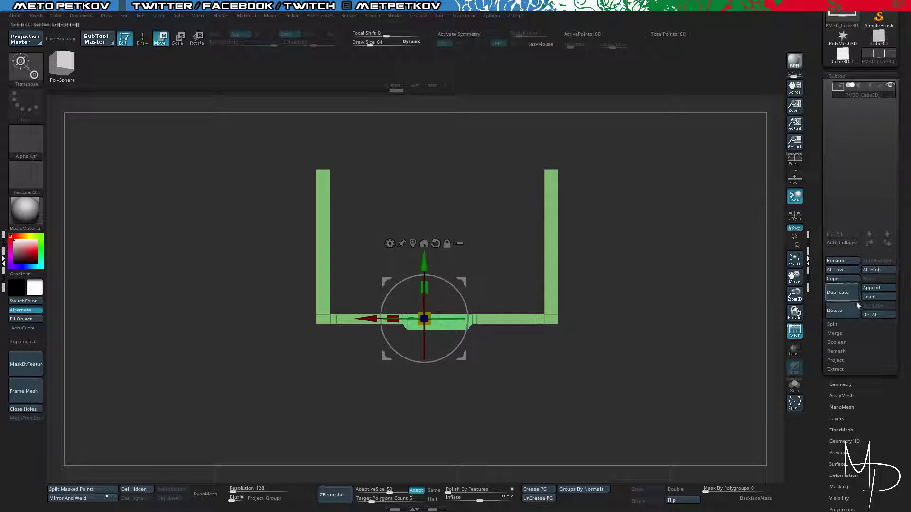
{"action": "left_click", "coordinate": [869, 297]}
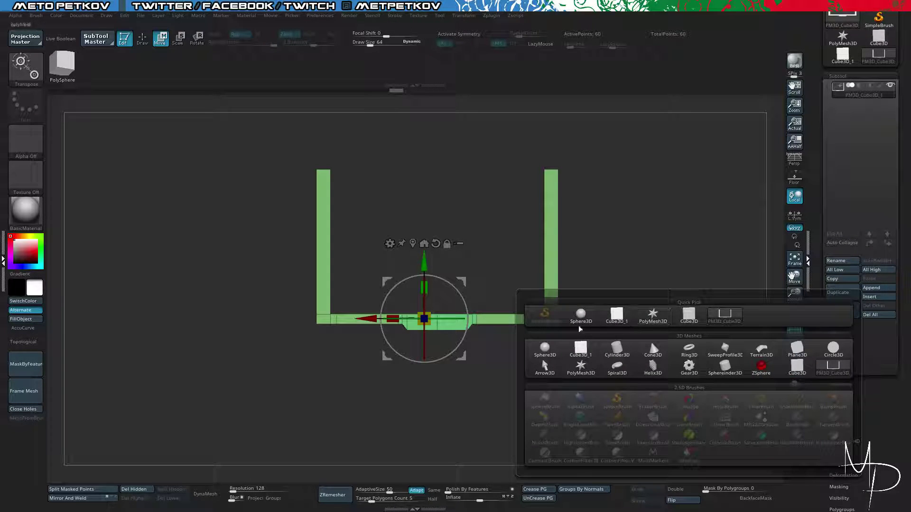
{"action": "left_click", "coordinate": [790, 353]}
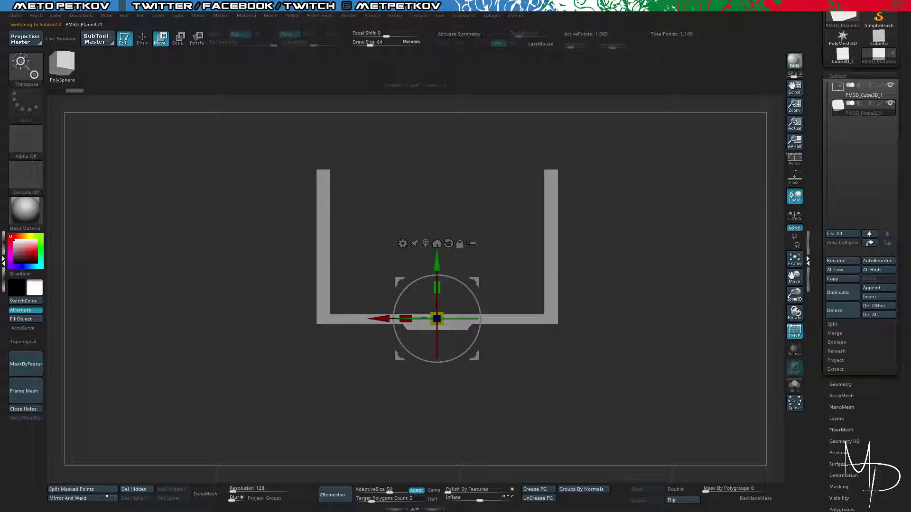
{"action": "left_click_drag", "start_coordinate": [424, 302], "coordinate": [374, 233]}
{"action": "left_click_drag", "start_coordinate": [431, 209], "coordinate": [437, 190]}
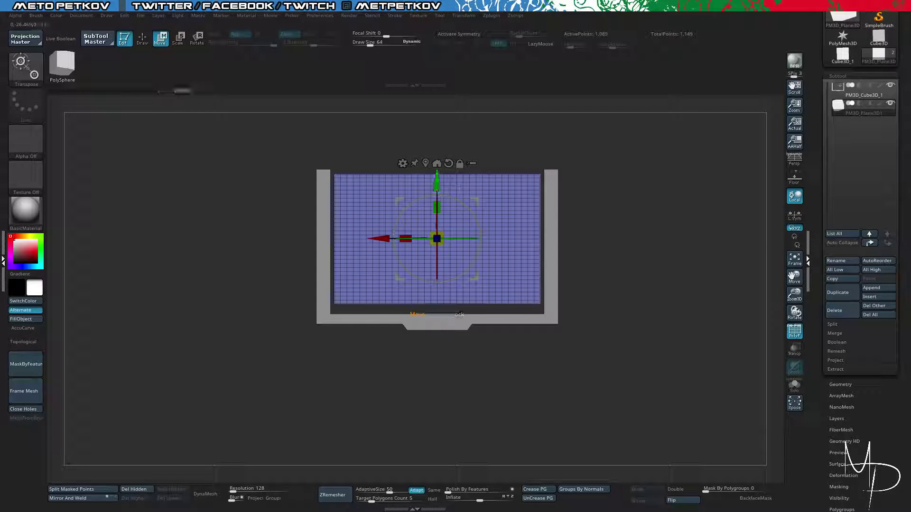
Turn on double-sided display for the plane subtool and make the frame subtool active again.
{"action": "left_click", "coordinate": [862, 94]}
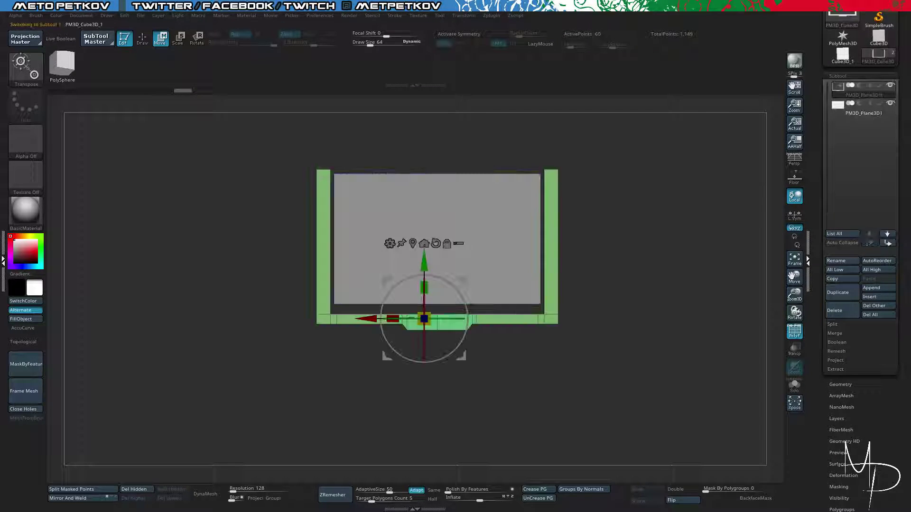
{"action": "left_click_drag", "start_coordinate": [605, 218], "coordinate": [740, 228]}
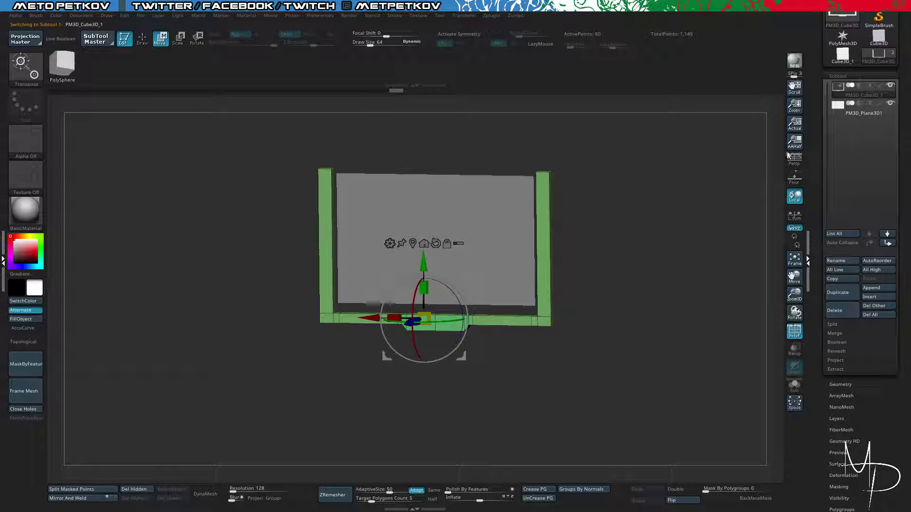
{"action": "left_click", "coordinate": [859, 112]}
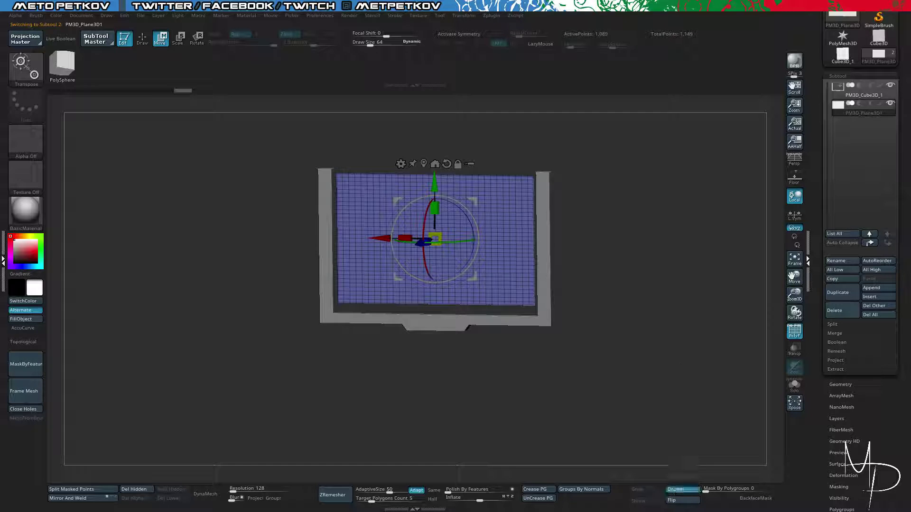
{"action": "left_click_drag", "start_coordinate": [712, 237], "coordinate": [571, 229]}
{"action": "left_click", "coordinate": [852, 95]}
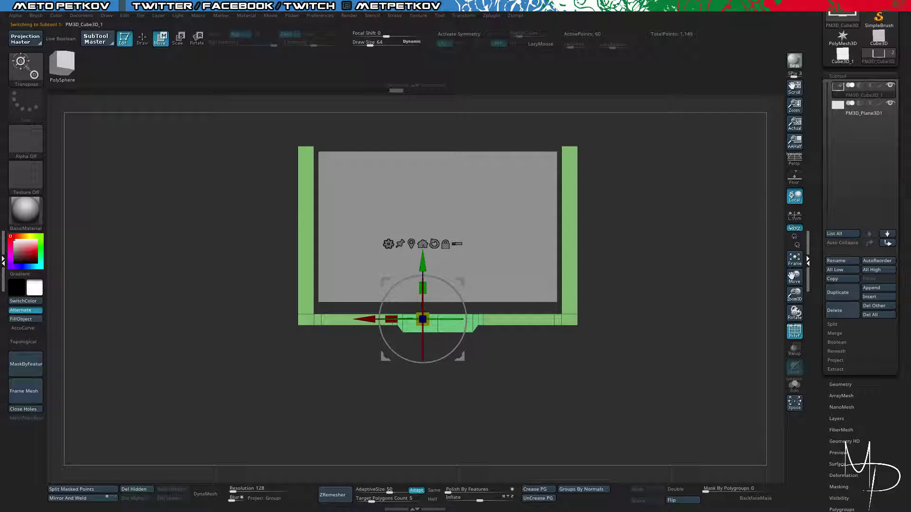
Insert two edge loops across the frame's left post with the ZModeler brush, one near its top and one in its lower part.
{"action": "key", "text": "q"}
{"action": "mouse_move", "coordinate": [185, 157]}
{"action": "left_mouse_down", "text": "alt"}
{"action": "mouse_move", "coordinate": [273, 179]}
{"action": "mouse_move", "coordinate": [372, 131]}
{"action": "left_mouse_up", "text": "alt"}
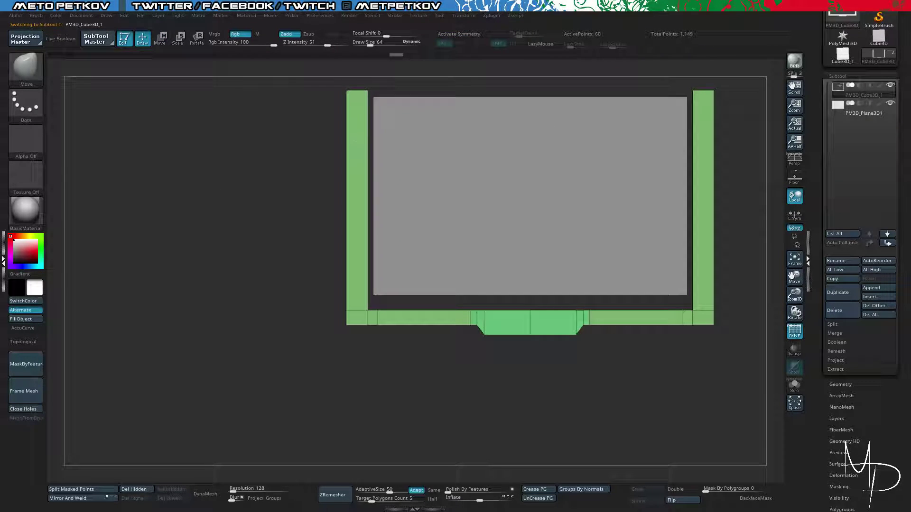
{"action": "key", "text": "b"}
{"action": "key", "text": "z"}
{"action": "key", "text": "m"}
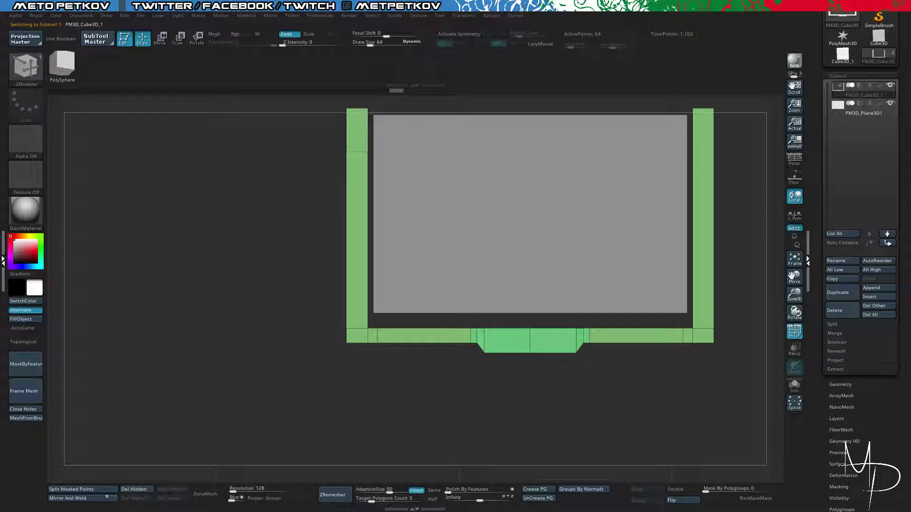
{"action": "left_click", "coordinate": [363, 153]}
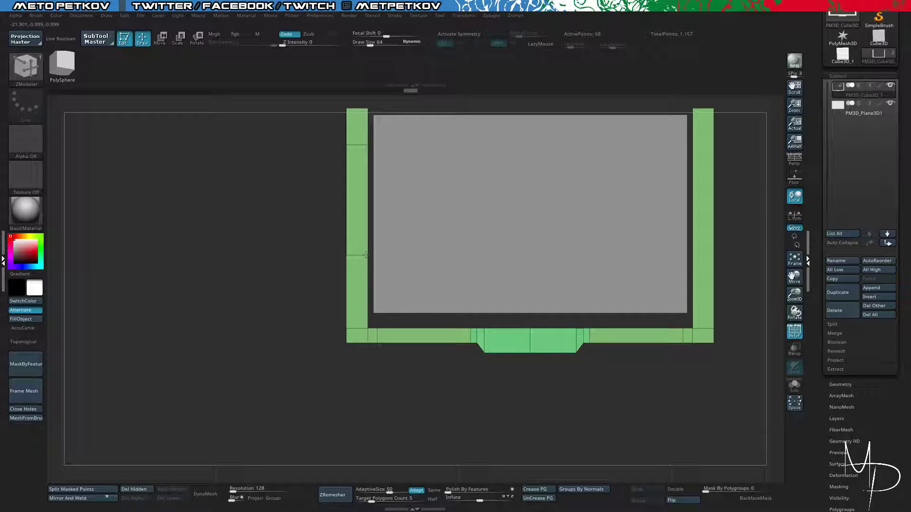
Set the ZModeler edge action to Bevel.
{"action": "left_click_drag", "start_coordinate": [265, 195], "coordinate": [303, 303]}
{"action": "key", "text": "space"}
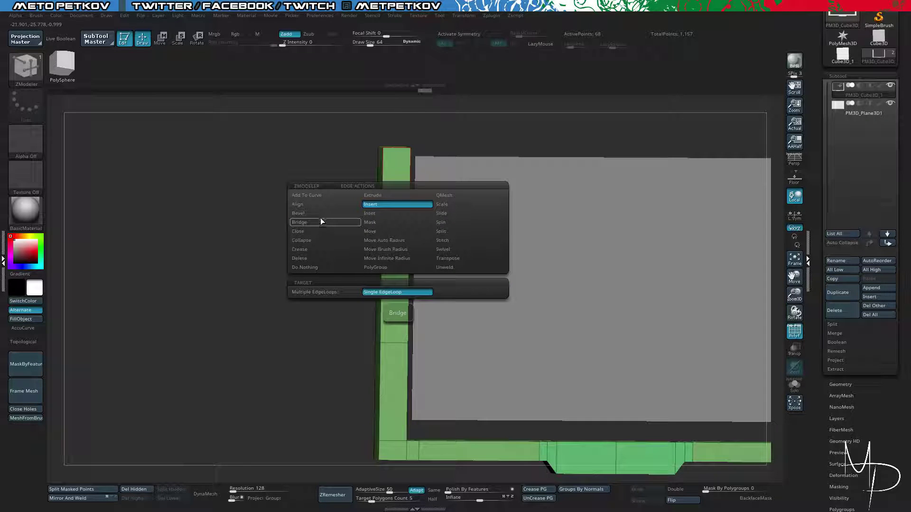
{"action": "left_click", "coordinate": [320, 214]}
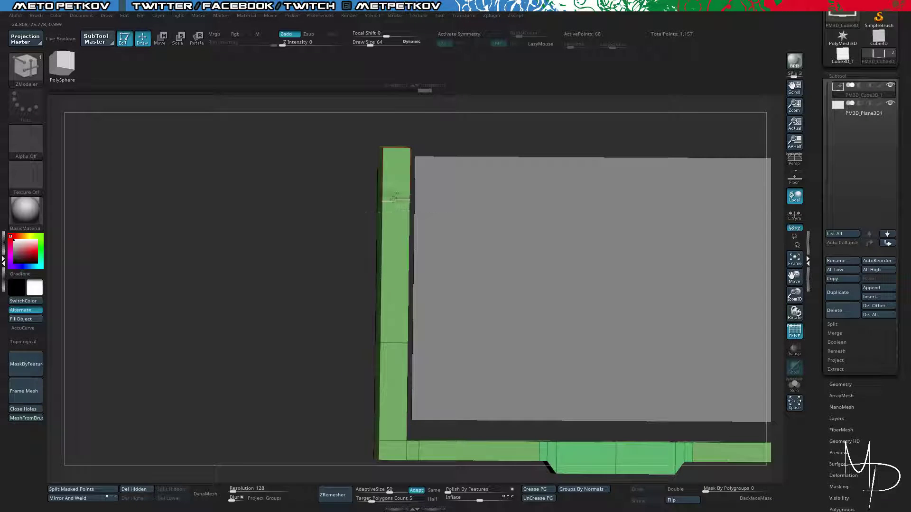
{"action": "left_click_drag", "start_coordinate": [327, 242], "coordinate": [370, 459]}
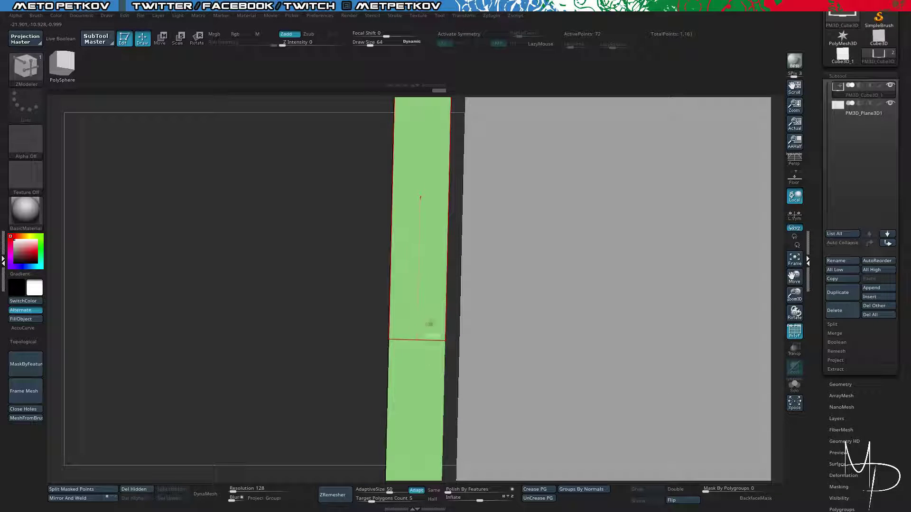
{"action": "left_click_drag", "start_coordinate": [425, 338], "coordinate": [421, 334]}
{"action": "left_click_drag", "start_coordinate": [344, 284], "coordinate": [308, 251]}
{"action": "left_click_drag", "start_coordinate": [308, 251], "coordinate": [284, 238], "text": "alt"}
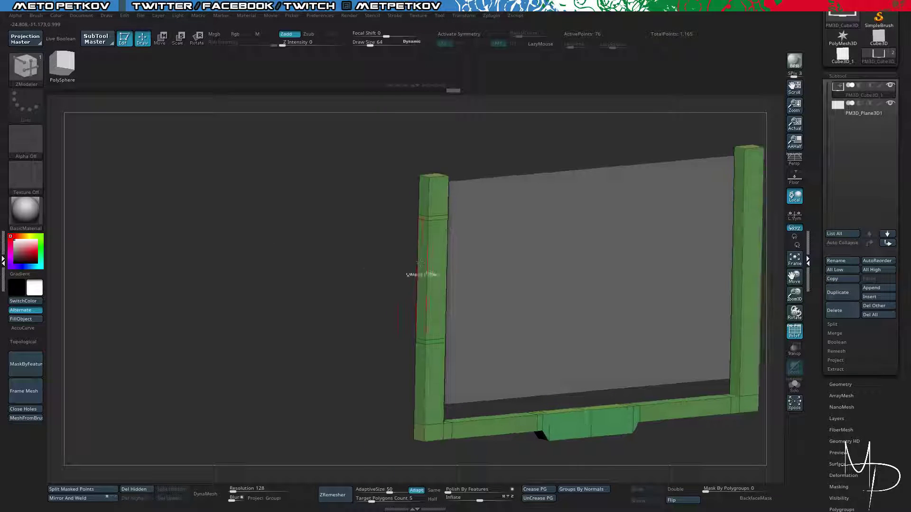
{"action": "left_click_drag", "start_coordinate": [421, 262], "coordinate": [411, 342]}
{"action": "left_click_drag", "start_coordinate": [408, 264], "coordinate": [339, 207], "text": "shift"}
{"action": "key", "text": "ctrl+z"}
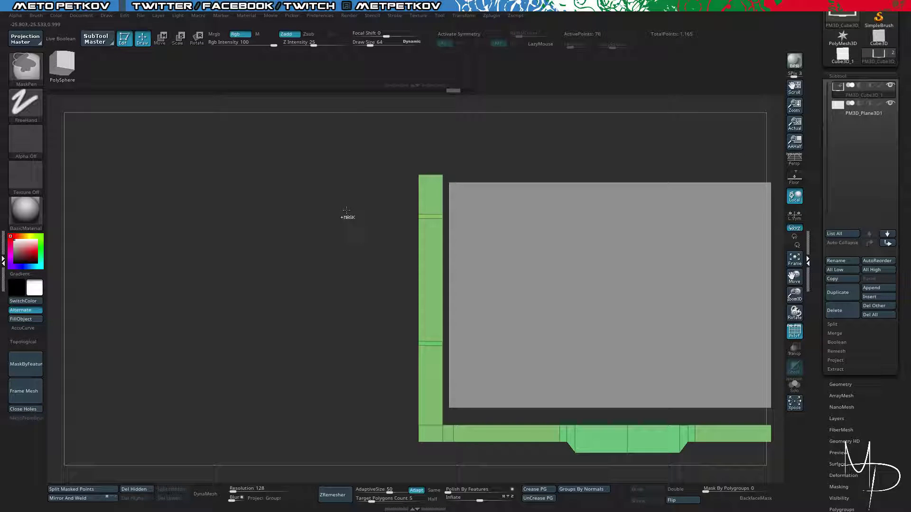
{"action": "key", "text": "ctrl+z"}
{"action": "key", "text": "ctrl+z"}
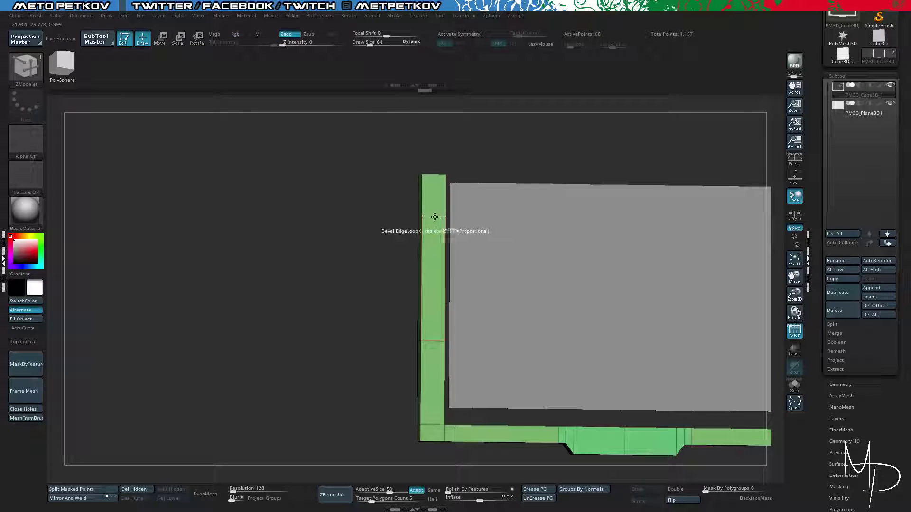
{"action": "left_click_drag", "start_coordinate": [337, 246], "coordinate": [328, 247]}
{"action": "key", "text": "ctrl+z"}
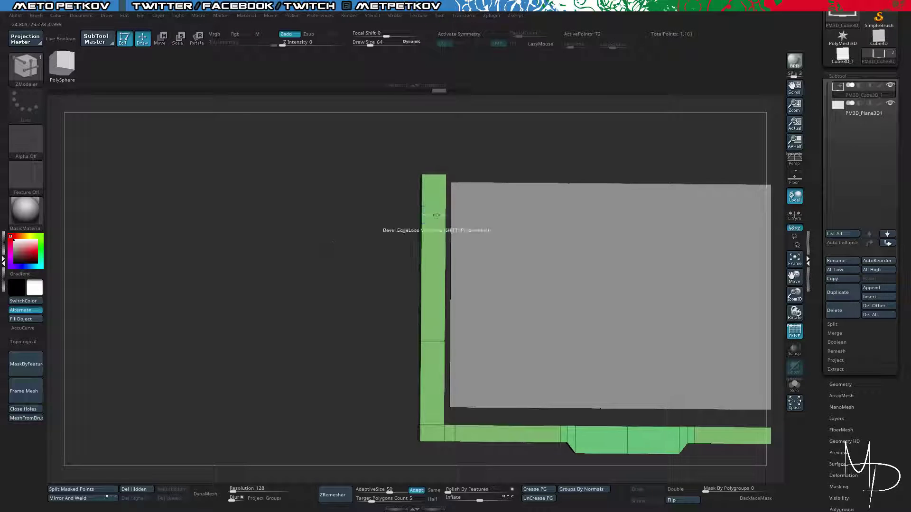
Bevel the upper and lower edge loops on the left post into two wide bands.
{"action": "left_click_drag", "start_coordinate": [432, 216], "coordinate": [429, 211]}
{"action": "left_click_drag", "start_coordinate": [395, 325], "coordinate": [434, 245], "text": "alt"}
{"action": "key", "text": "ctrl+z"}
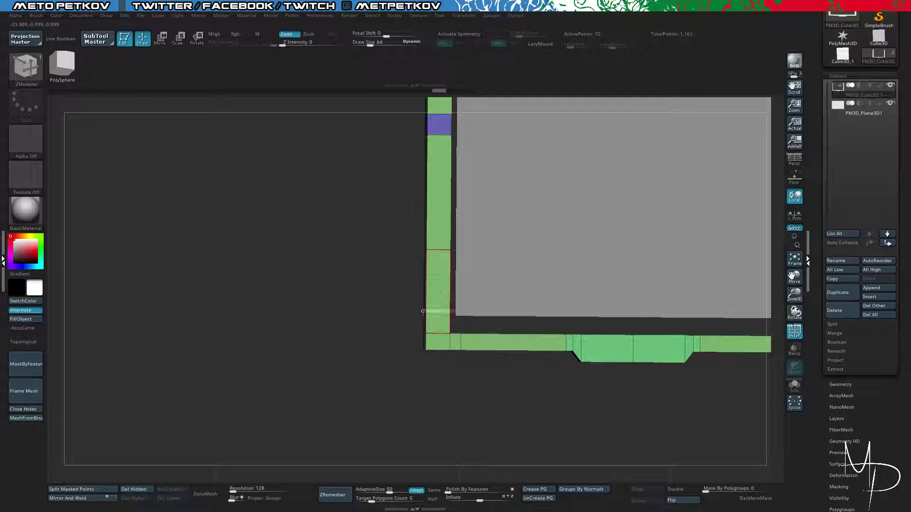
{"action": "left_click_drag", "start_coordinate": [436, 252], "coordinate": [434, 247]}
Pull the left post's outer face between the two bevelled bands outward into a tapered block.
{"action": "left_click_drag", "start_coordinate": [280, 226], "coordinate": [335, 252]}
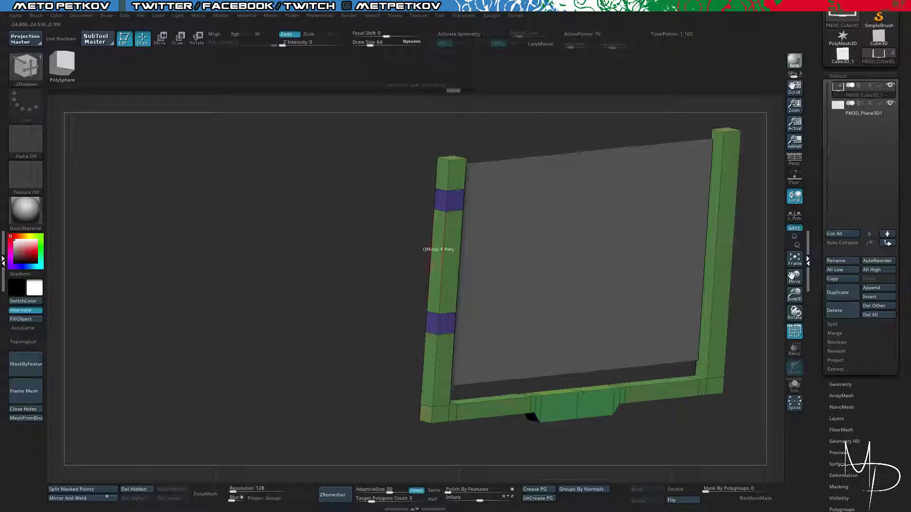
{"action": "left_click_drag", "start_coordinate": [438, 231], "coordinate": [394, 238]}
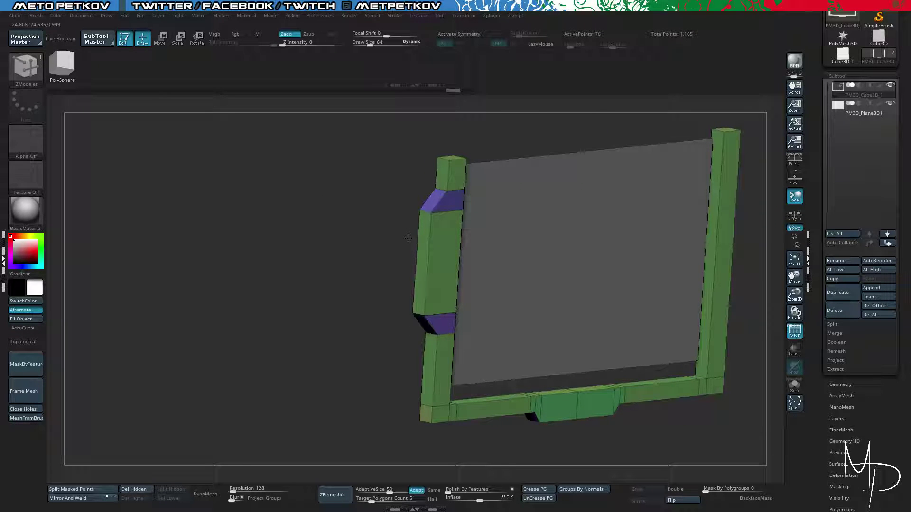
{"action": "left_click_drag", "start_coordinate": [353, 205], "coordinate": [328, 209], "text": "shift"}
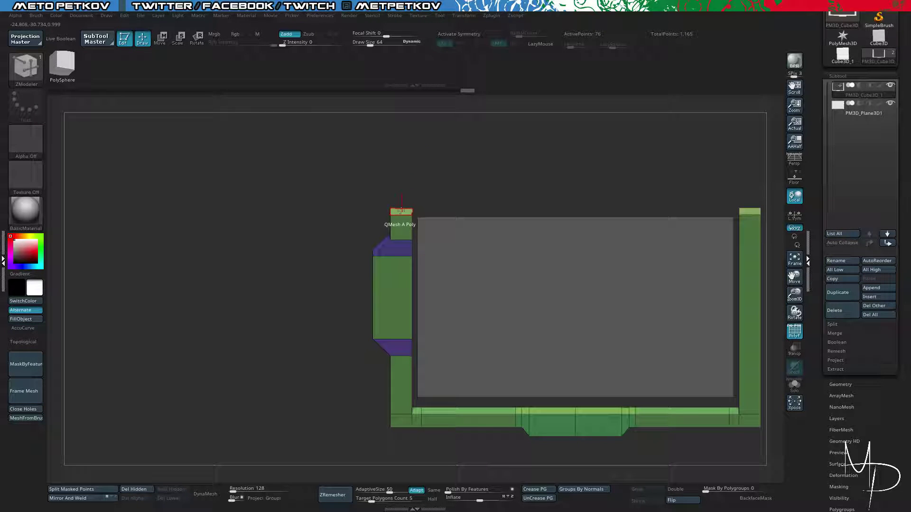
With X symmetry on, extrude both post tops upward and extend their inner faces inward into short thick arms.
{"action": "key", "text": "x"}
{"action": "left_click_drag", "start_coordinate": [401, 211], "coordinate": [481, 193]}
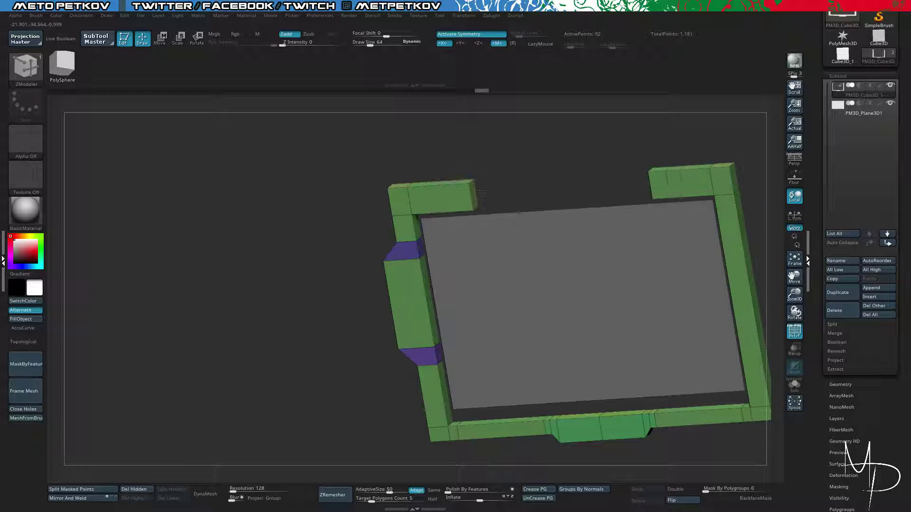
{"action": "left_click_drag", "start_coordinate": [308, 203], "coordinate": [307, 155], "text": "shift"}
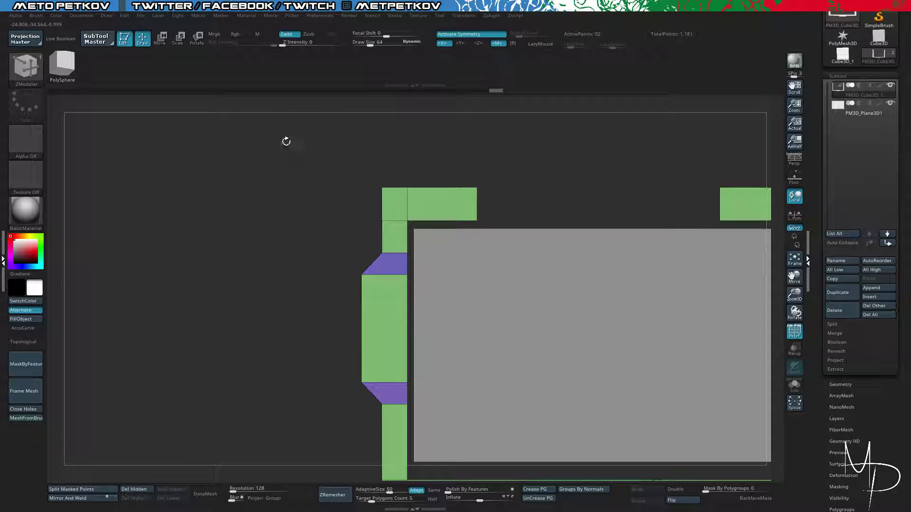
Set the ZModeler edge action to Insert and add an edge loop across each top arm, close to the corner with the post.
{"action": "left_click_drag", "start_coordinate": [250, 152], "coordinate": [394, 161]}
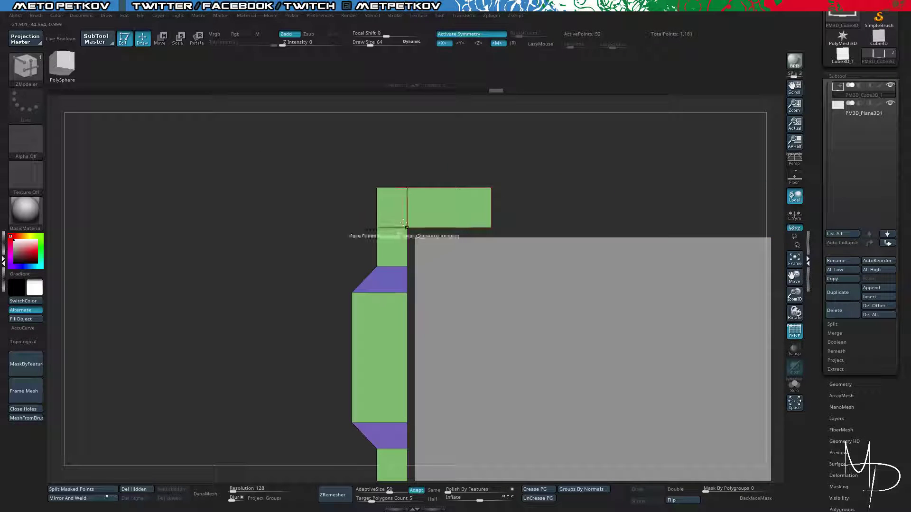
{"action": "left_click_drag", "start_coordinate": [322, 223], "coordinate": [352, 207], "text": "alt"}
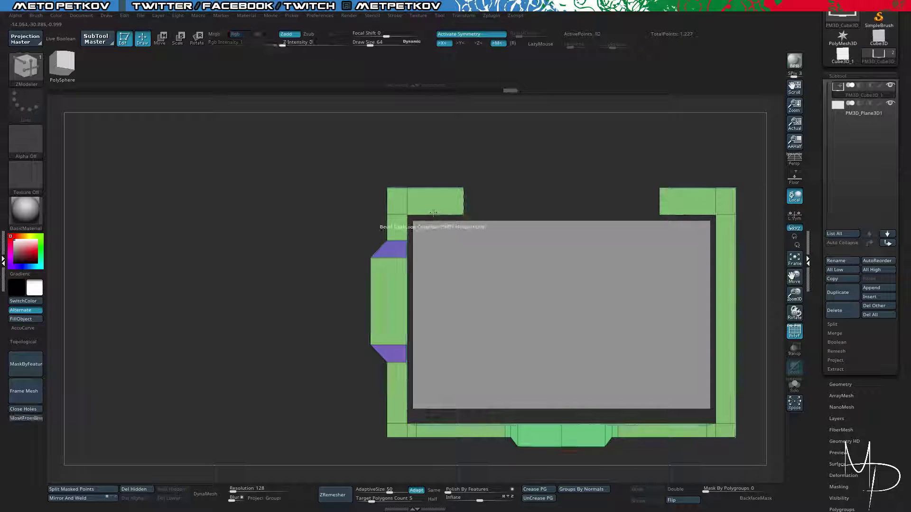
{"action": "key", "text": "space"}
{"action": "left_click", "coordinate": [407, 224]}
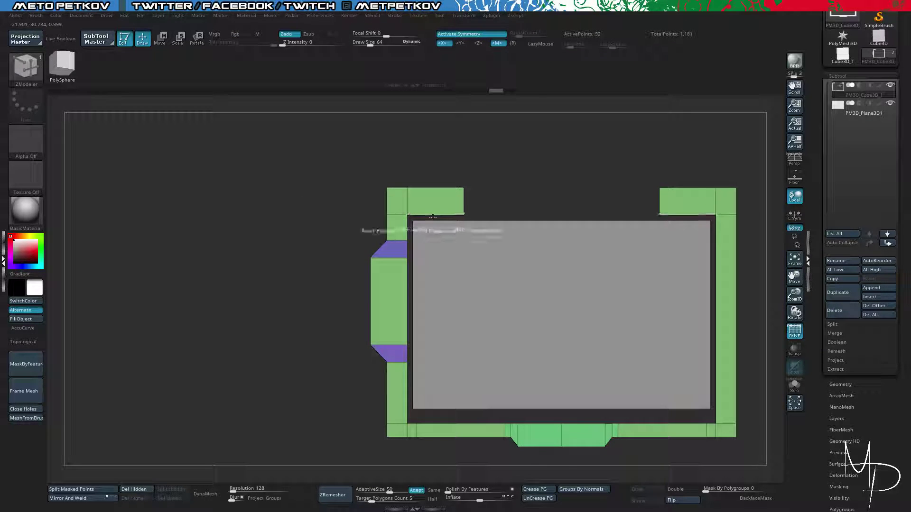
{"action": "left_click", "coordinate": [425, 214]}
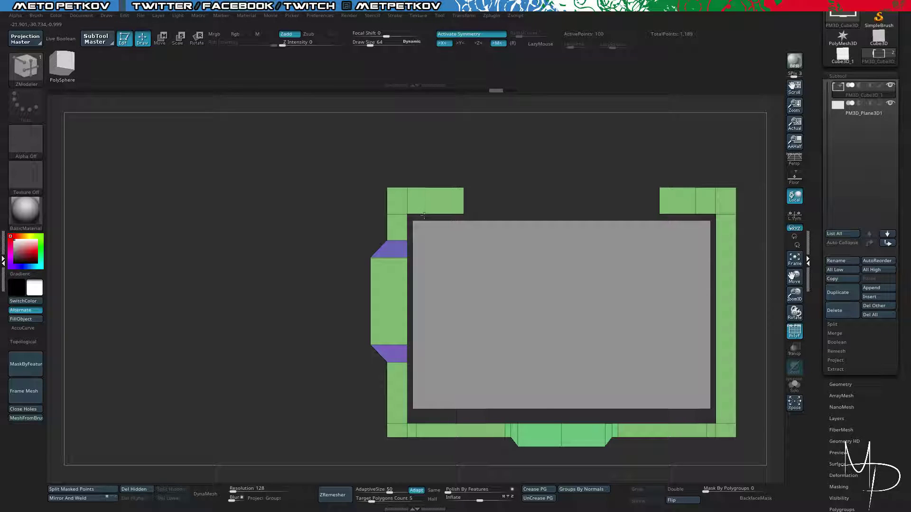
{"action": "left_click_drag", "start_coordinate": [314, 203], "coordinate": [402, 222], "text": "ctrl"}
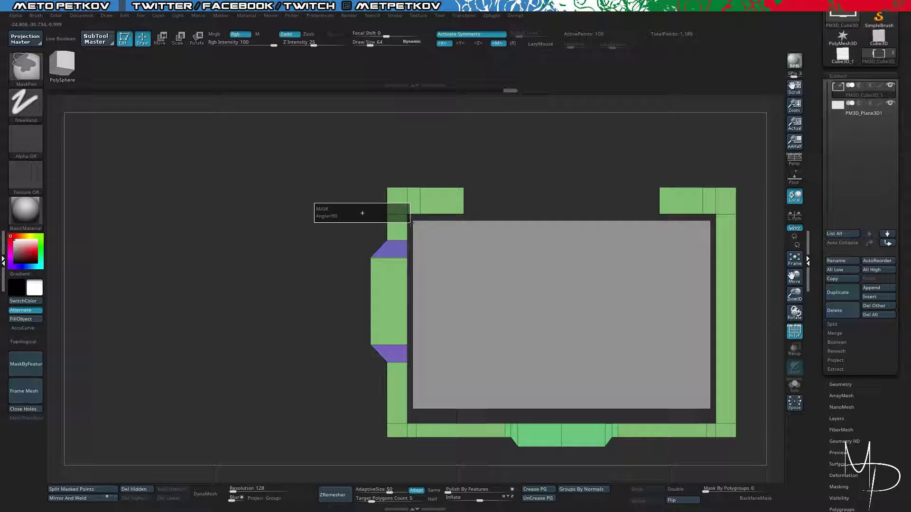
{"action": "left_click_drag", "start_coordinate": [410, 222], "coordinate": [410, 222], "text": "ctrl"}
{"action": "left_click", "coordinate": [372, 120], "text": "ctrl"}
{"action": "key", "text": "w"}
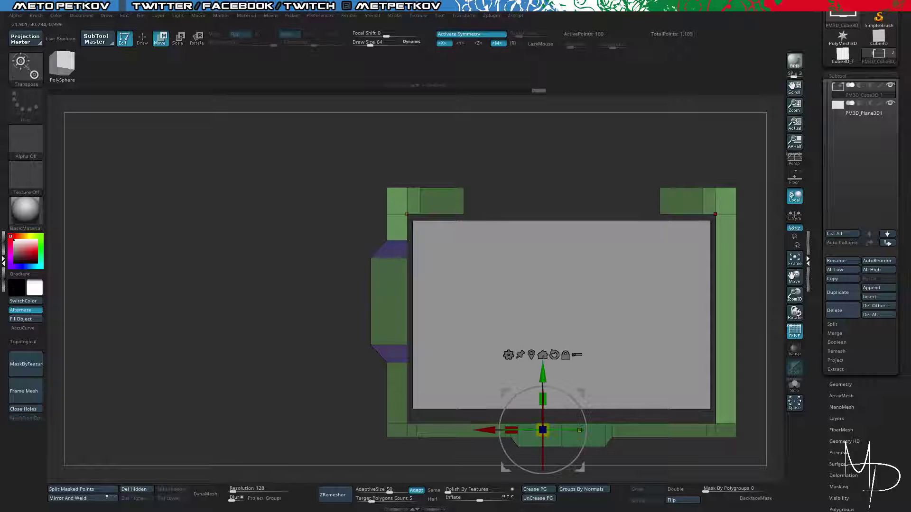
{"action": "left_click", "coordinate": [396, 214]}
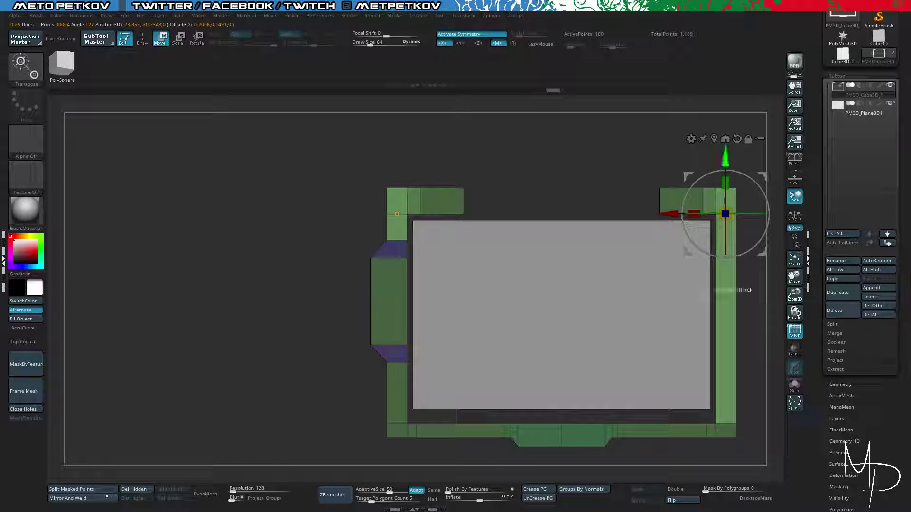
{"action": "left_click_drag", "start_coordinate": [725, 156], "coordinate": [724, 154]}
{"action": "left_click_drag", "start_coordinate": [585, 171], "coordinate": [544, 180]}
{"action": "key", "text": "ctrl+z"}
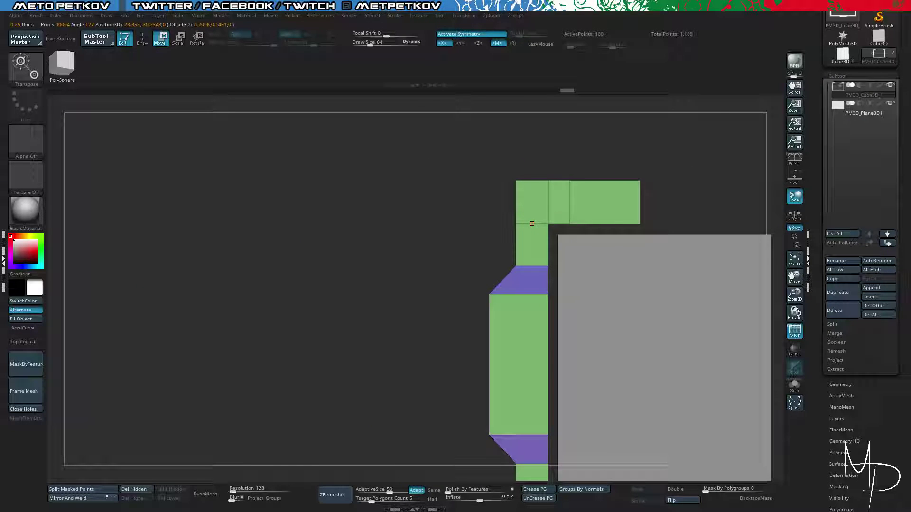
Set the ZModeler edge action to Slide with partial edge loops, and slide the post-top edge downward to form an angled inner corner.
{"action": "key", "text": "q"}
{"action": "key", "text": "space"}
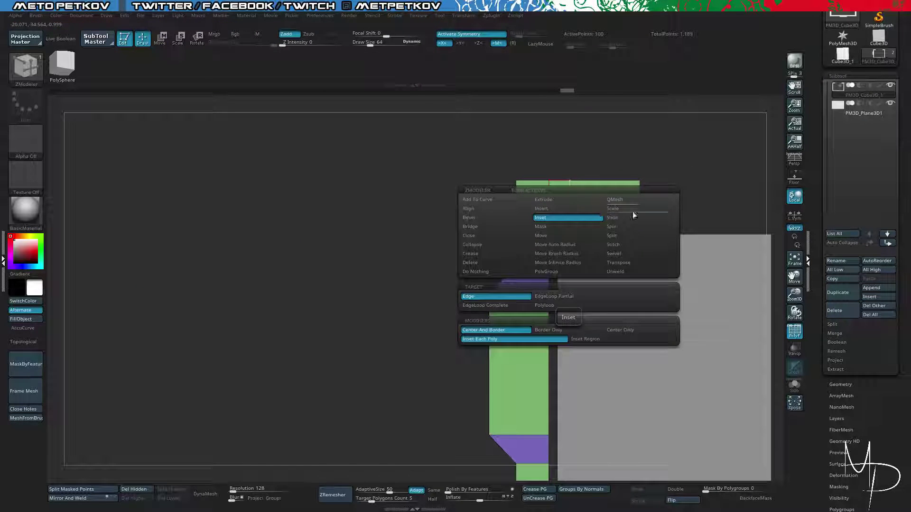
{"action": "left_click", "coordinate": [633, 217]}
{"action": "left_click", "coordinate": [547, 296]}
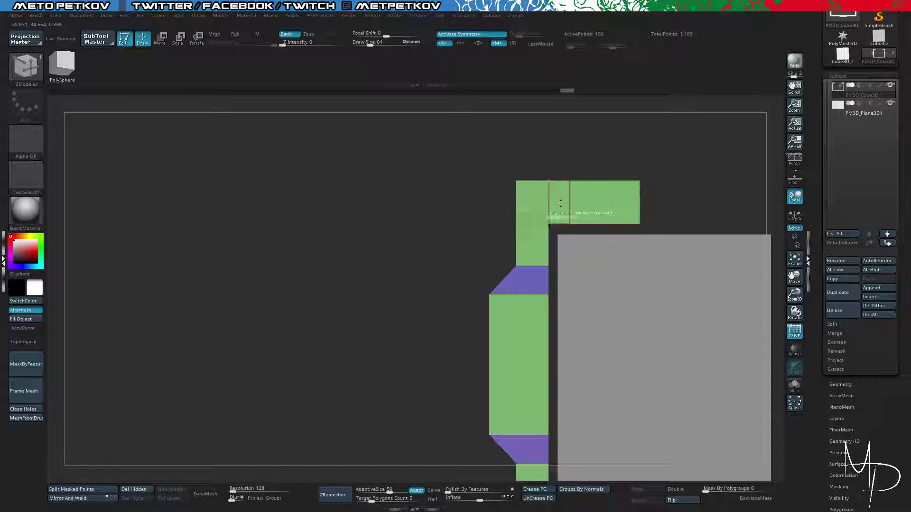
{"action": "left_click_drag", "start_coordinate": [562, 201], "coordinate": [615, 228]}
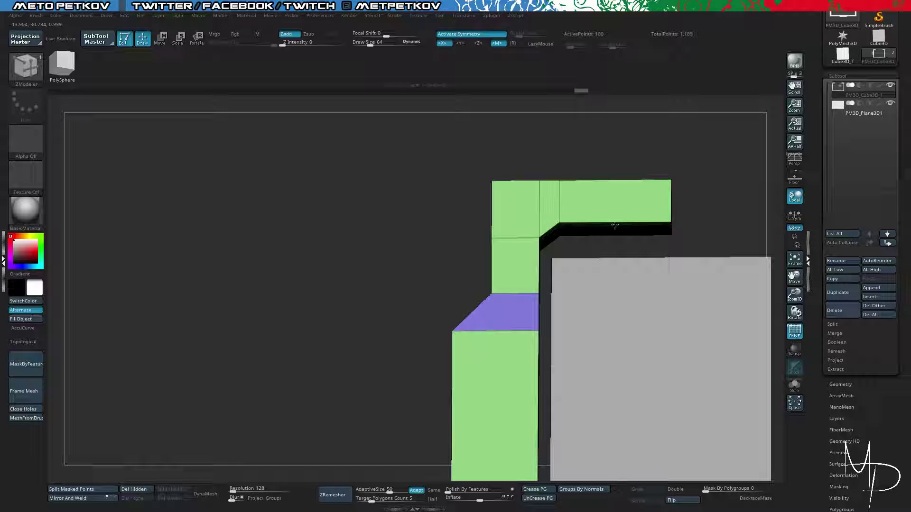
Mask everything except the tapered block on the left post, move the block slightly down along the post, and clear the mask.
{"action": "left_click_drag", "start_coordinate": [607, 154], "coordinate": [455, 284], "text": "alt"}
{"action": "left_click", "coordinate": [356, 192], "text": "ctrl"}
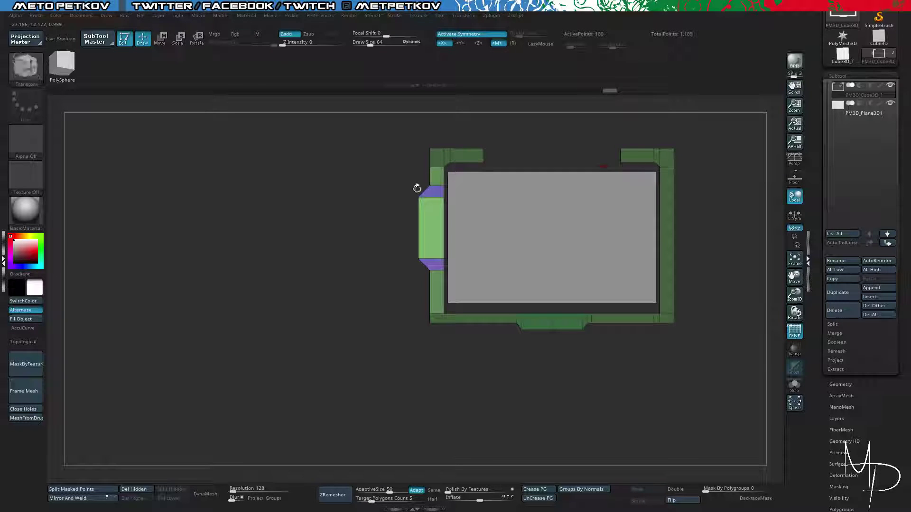
{"action": "key", "text": "w"}
{"action": "left_click_drag", "start_coordinate": [667, 110], "coordinate": [666, 143]}
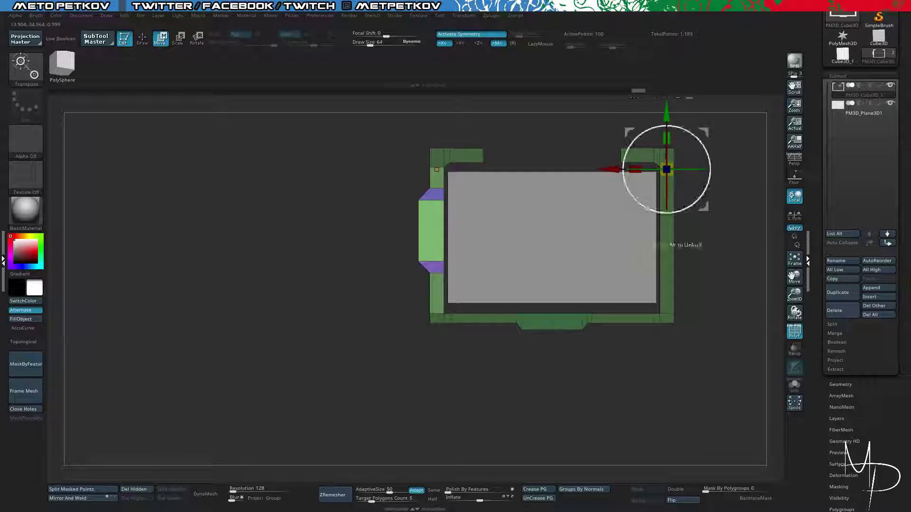
{"action": "left_click", "coordinate": [630, 204], "text": "ctrl"}
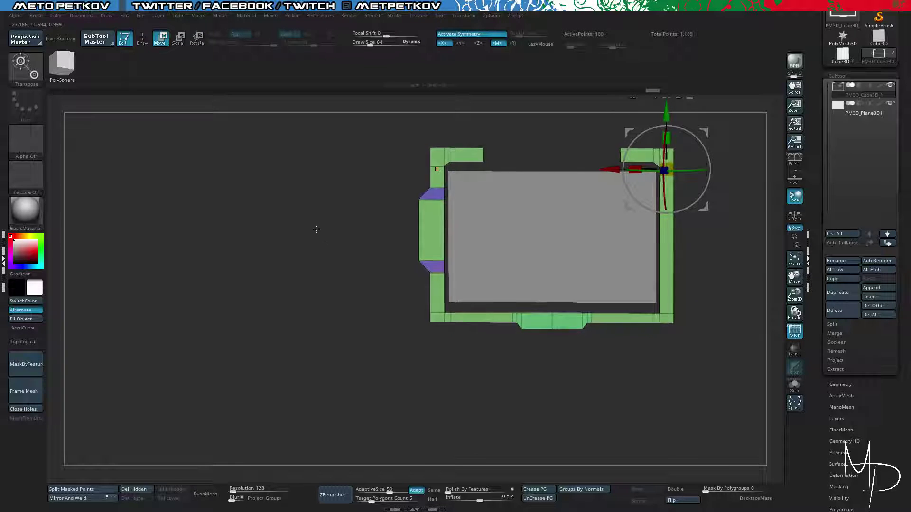
Examine the overall proportions of the frame around the plane.
{"action": "left_click_drag", "start_coordinate": [317, 230], "coordinate": [320, 280], "text": "alt"}
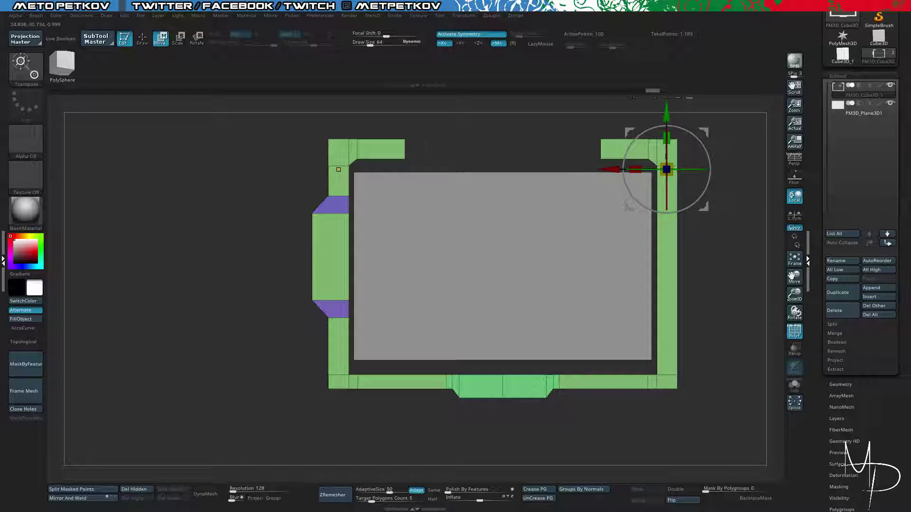
{"action": "mouse_move", "coordinate": [710, 248]}
{"action": "left_mouse_down"}
{"action": "mouse_move", "coordinate": [697, 250]}
{"action": "mouse_move", "coordinate": [706, 231]}
{"action": "left_mouse_up"}
{"action": "left_click_drag", "start_coordinate": [544, 120], "coordinate": [557, 122], "text": "alt"}
{"action": "left_click_drag", "start_coordinate": [280, 189], "coordinate": [294, 137], "text": "alt"}
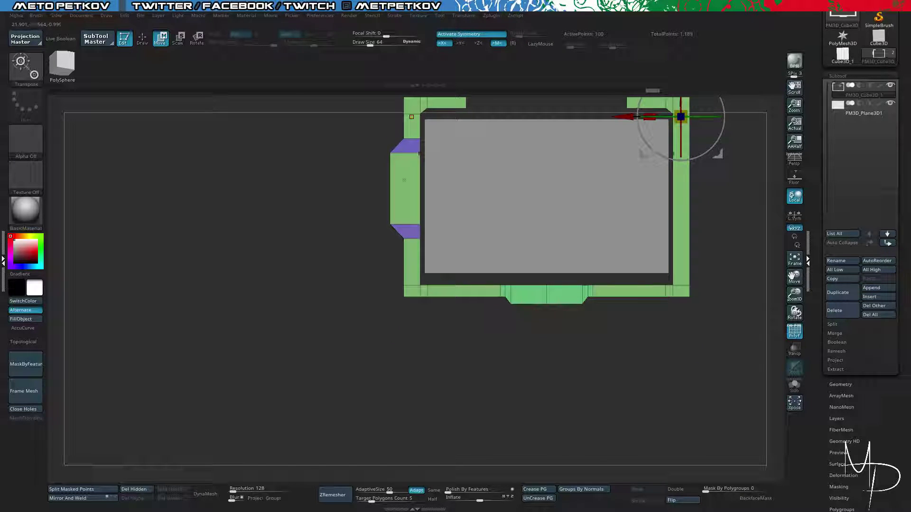
{"action": "left_click_drag", "start_coordinate": [671, 124], "coordinate": [746, 148], "text": "alt"}
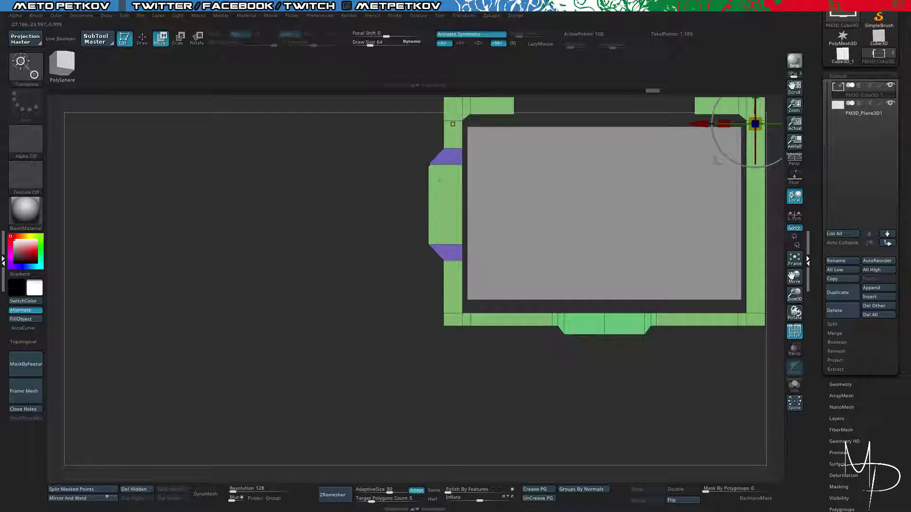
{"action": "key", "text": "q"}
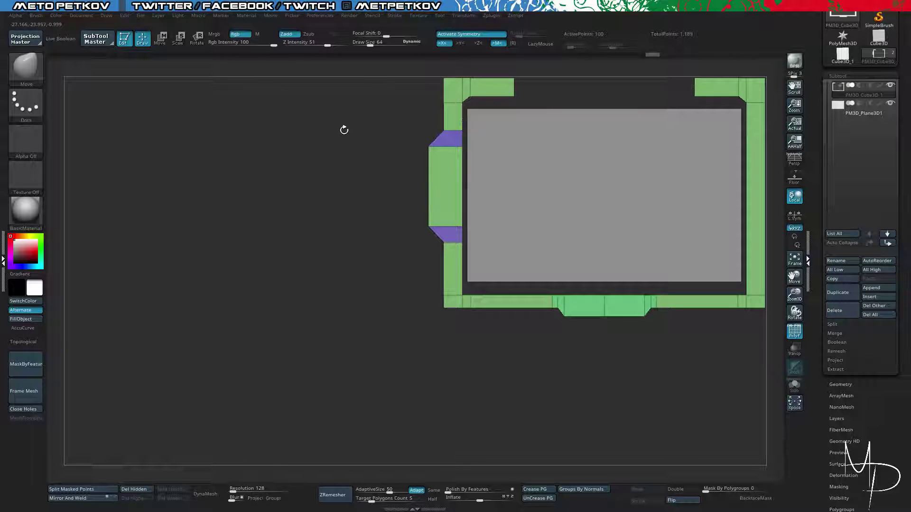
{"action": "left_click_drag", "start_coordinate": [343, 129], "coordinate": [264, 202], "text": "alt"}
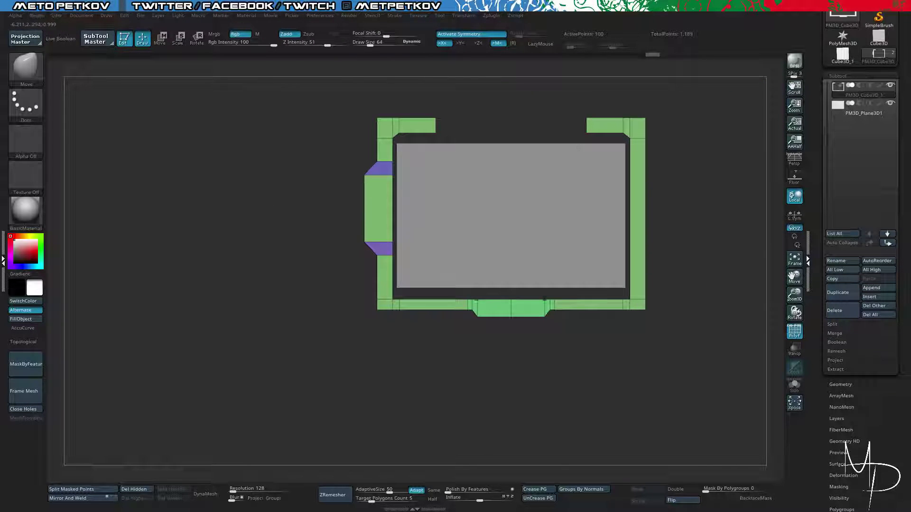
{"action": "right_click_drag", "start_coordinate": [636, 142], "coordinate": [759, 223]}
{"action": "left_click", "coordinate": [834, 324]}
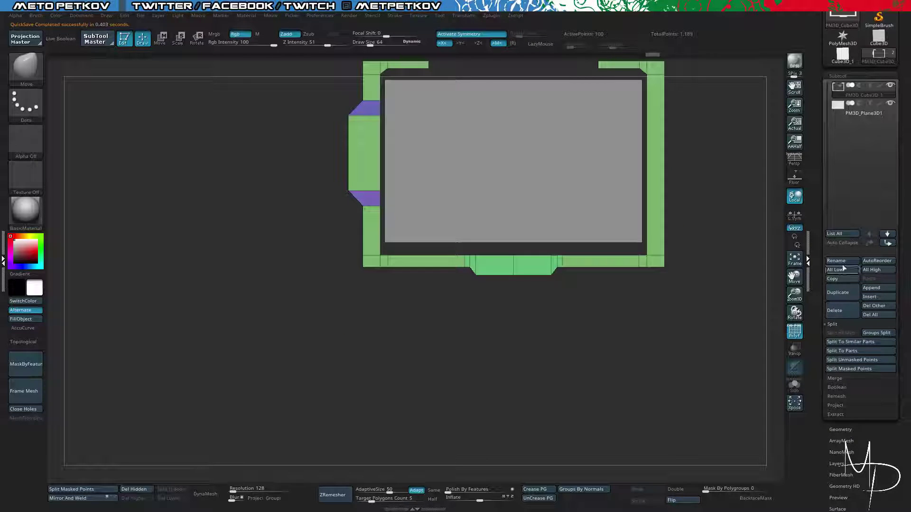
{"action": "left_click", "coordinate": [875, 297]}
{"action": "left_click", "coordinate": [615, 349]}
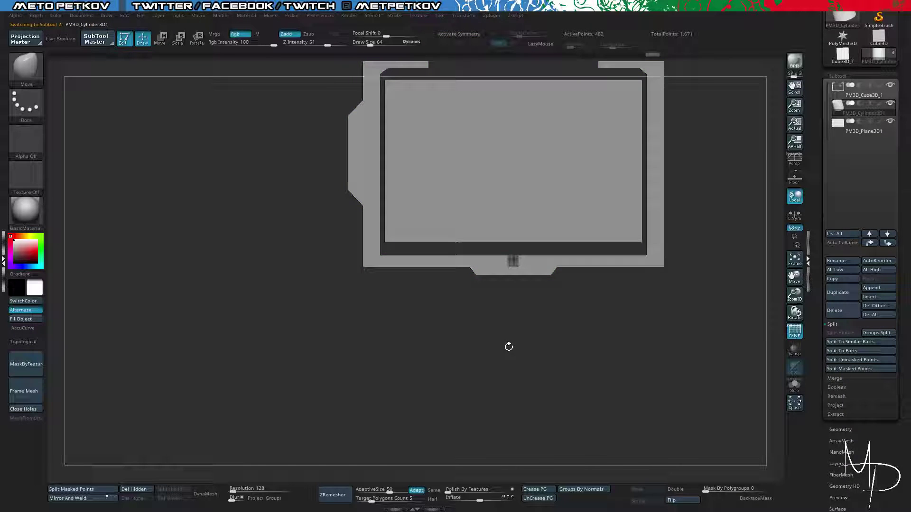
{"action": "left_click_drag", "start_coordinate": [619, 323], "coordinate": [612, 322]}
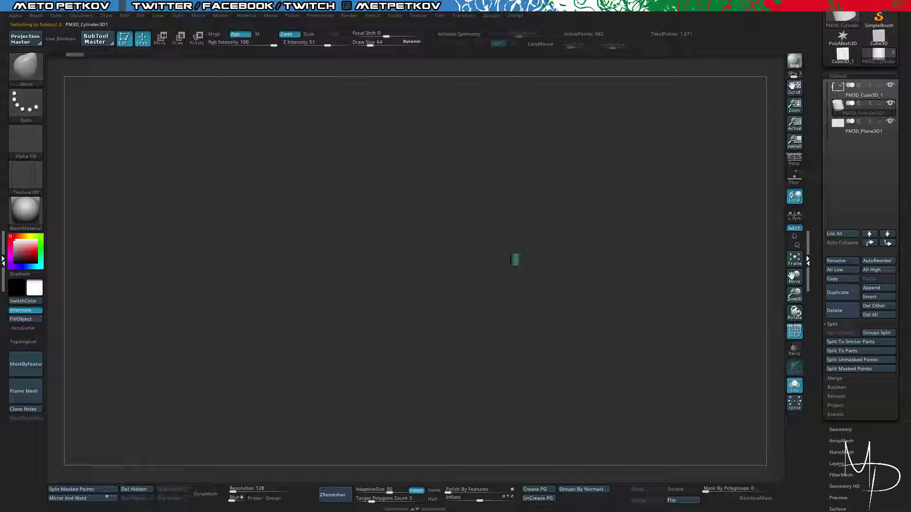
{"action": "left_click_drag", "start_coordinate": [614, 253], "coordinate": [622, 288]}
{"action": "scroll", "coordinate": [840, 237], "scroll_direction": "down", "scroll_amount": 10}
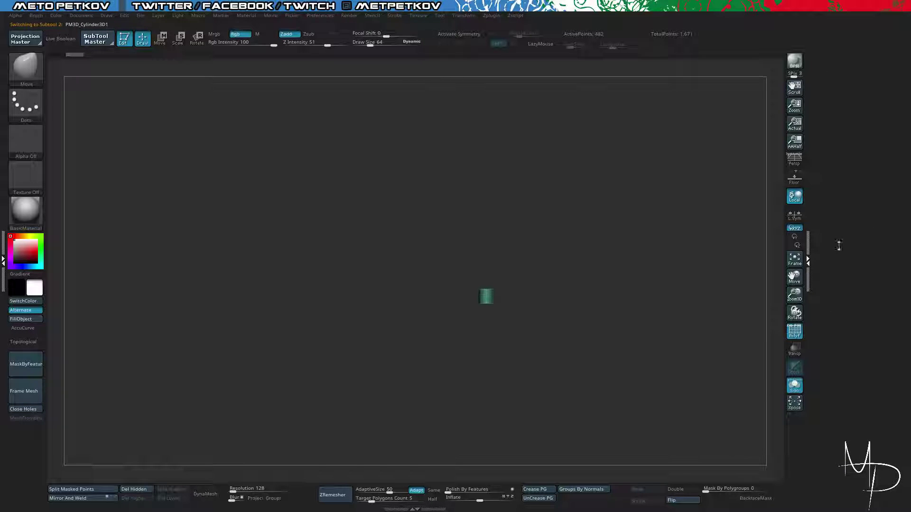
{"action": "left_click", "coordinate": [839, 247]}
{"action": "left_click_drag", "start_coordinate": [843, 197], "coordinate": [843, 301]}
{"action": "scroll", "coordinate": [843, 300], "scroll_direction": "down", "scroll_amount": 1}
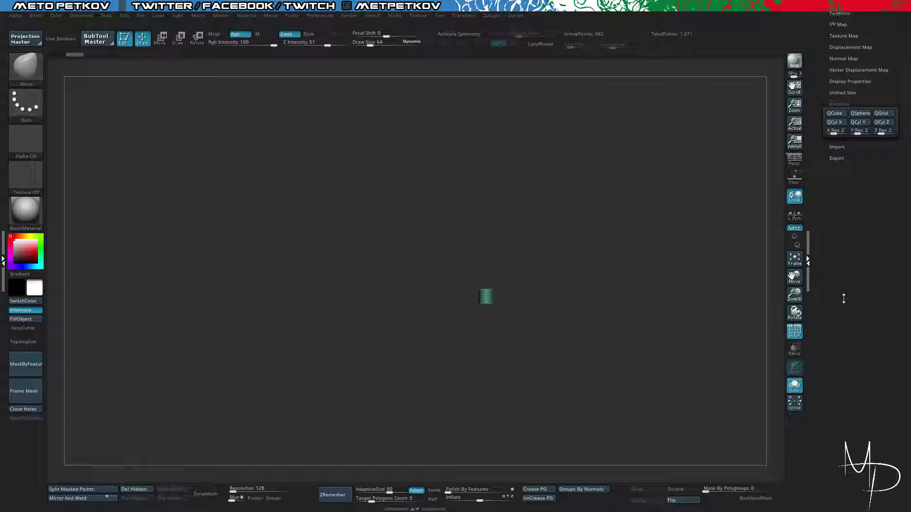
{"action": "key", "text": "ctrl"}
{"action": "scroll", "coordinate": [835, 162], "scroll_direction": "up", "scroll_amount": 10}
{"action": "left_click", "coordinate": [840, 201]}
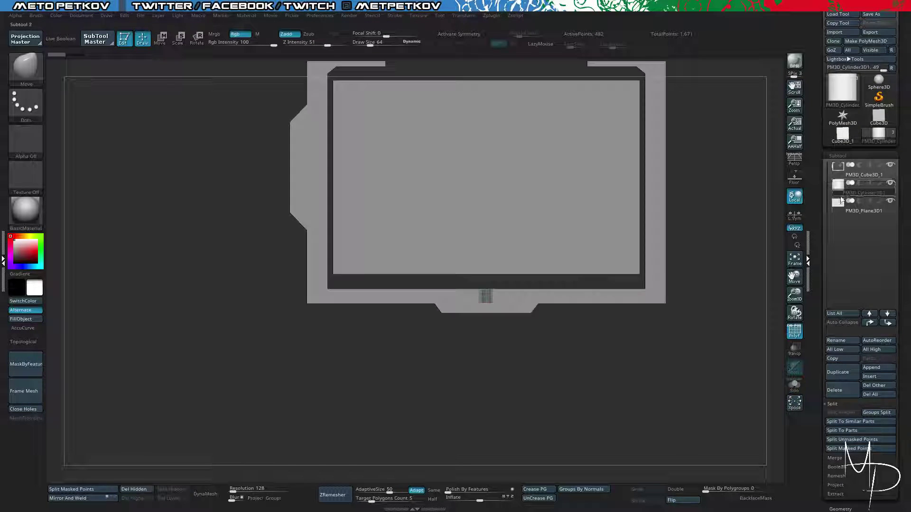
{"action": "left_click", "coordinate": [841, 386]}
{"action": "left_click", "coordinate": [755, 412]}
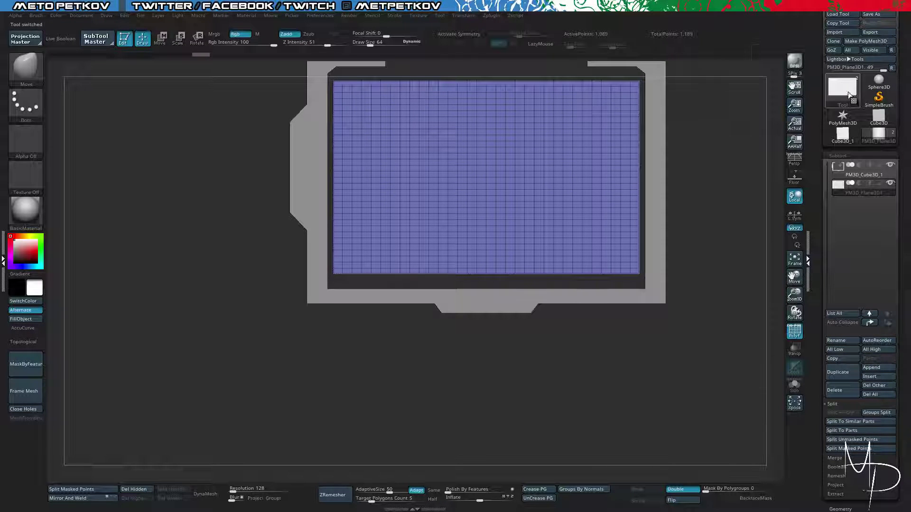
Switch to the SimpleBrush tool, pick the Cylinder3D primitive, draw it on the canvas and enter Edit mode.
{"action": "left_click", "coordinate": [850, 95]}
{"action": "left_click", "coordinate": [777, 125]}
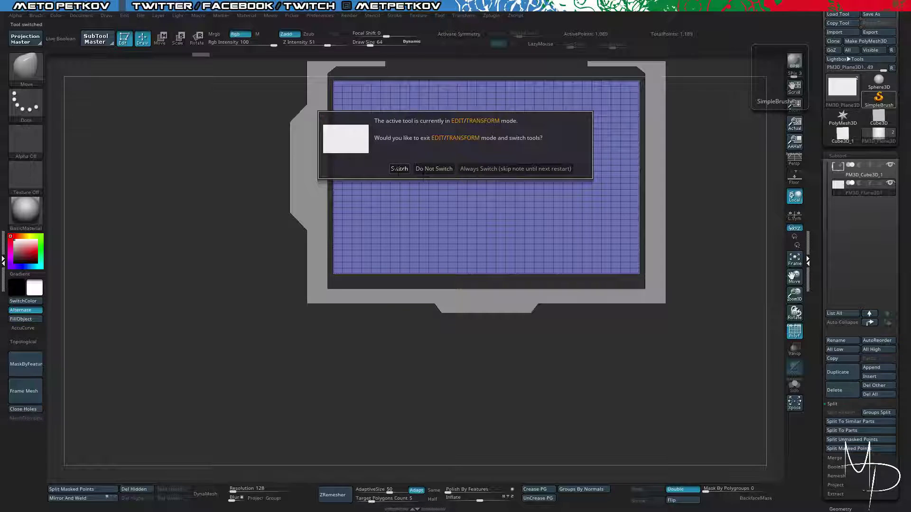
{"action": "left_click", "coordinate": [400, 169]}
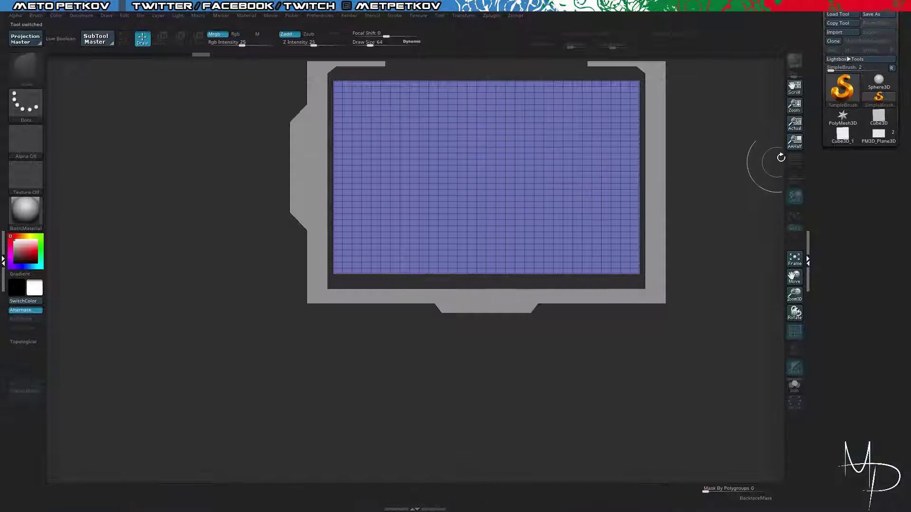
{"action": "left_click", "coordinate": [842, 88]}
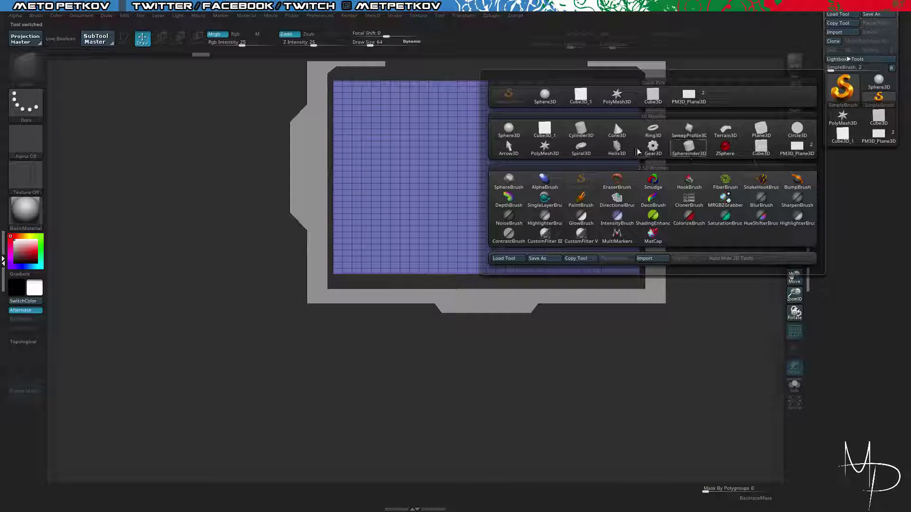
{"action": "left_click", "coordinate": [581, 129]}
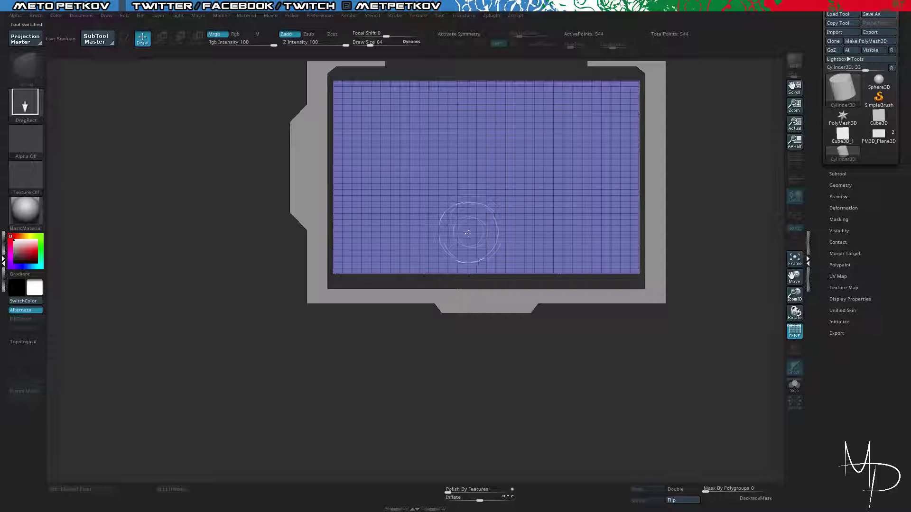
{"action": "left_click_drag", "start_coordinate": [492, 237], "coordinate": [497, 323]}
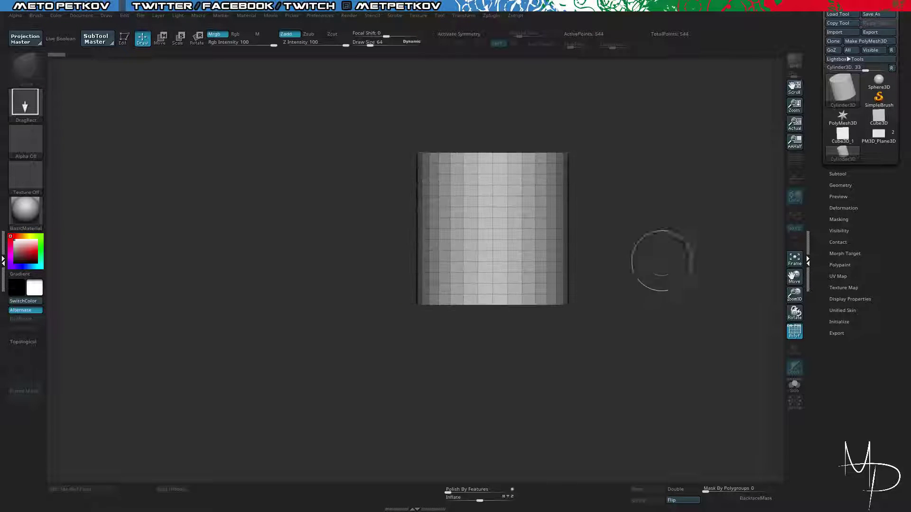
{"action": "key", "text": "t"}
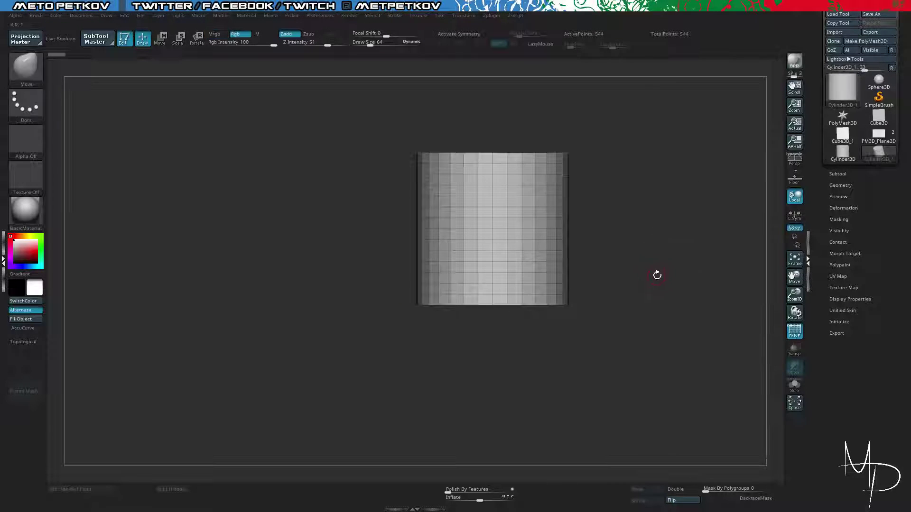
In the cylinder's initial settings, set the vertical divisions to 4 and the horizontal divisions to 20.
{"action": "left_click", "coordinate": [835, 321]}
{"action": "scroll", "coordinate": [854, 217], "scroll_direction": "down", "scroll_amount": 3}
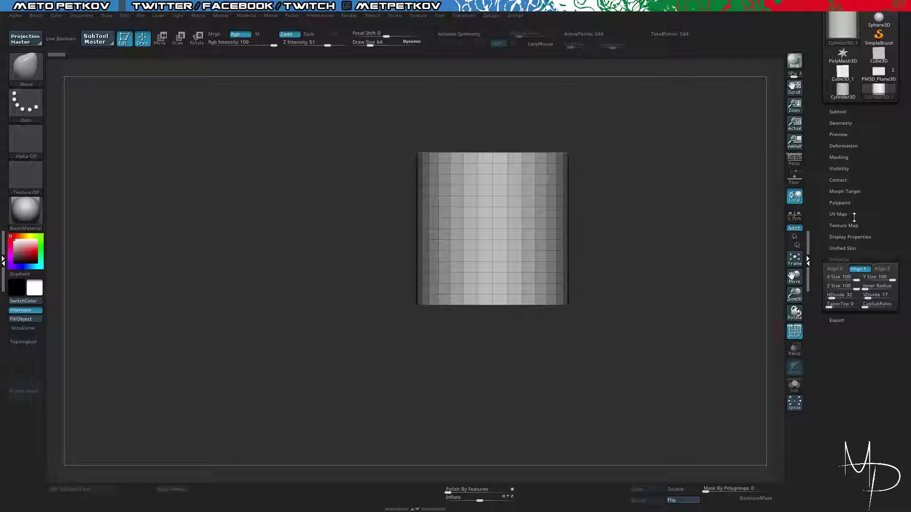
{"action": "left_click_drag", "start_coordinate": [872, 297], "coordinate": [865, 297]}
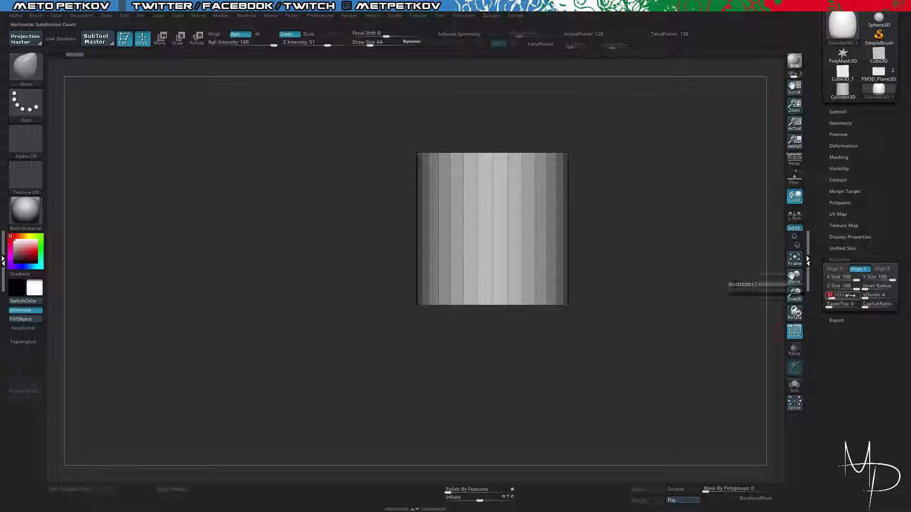
{"action": "left_click_drag", "start_coordinate": [849, 295], "coordinate": [849, 295]}
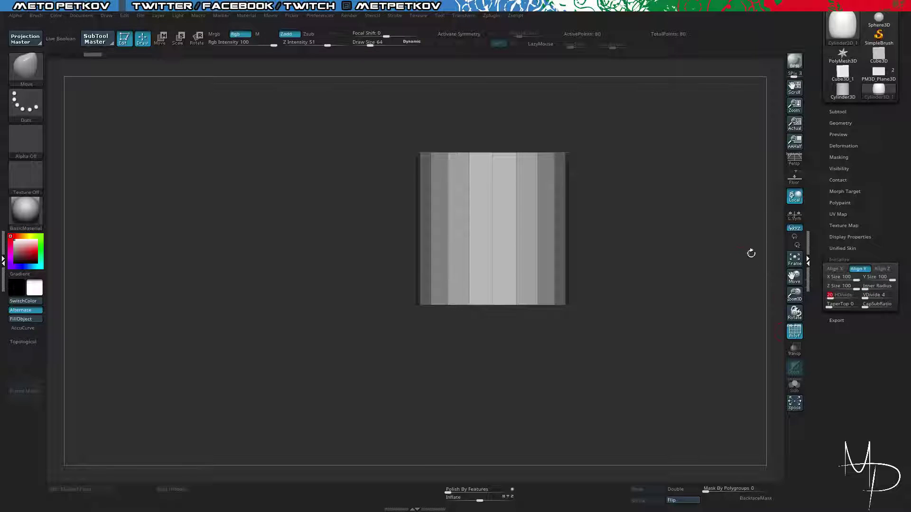
Convert the cylinder primitive to a PolyMesh3D and rename its subtool Cyl.
{"action": "left_click_drag", "start_coordinate": [714, 203], "coordinate": [738, 172]}
{"action": "scroll", "coordinate": [818, 108], "scroll_direction": "up", "scroll_amount": 3}
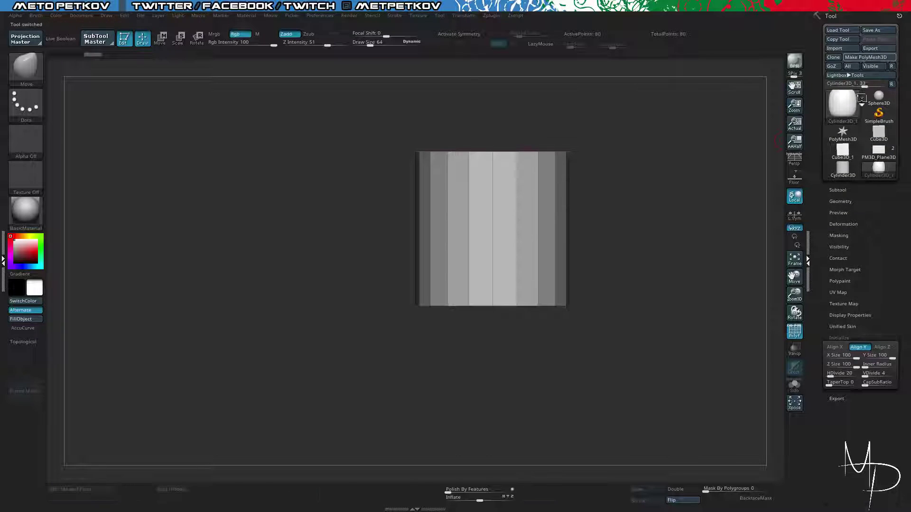
{"action": "left_click", "coordinate": [866, 58]}
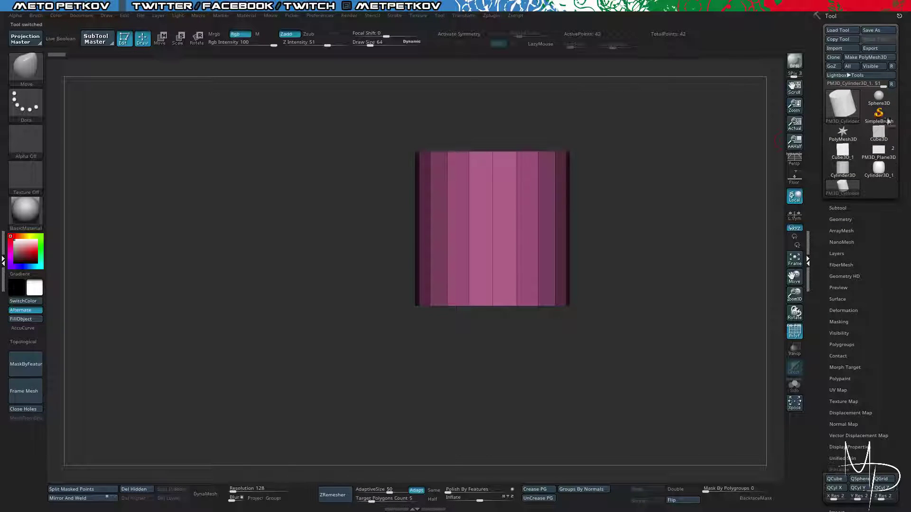
{"action": "left_click", "coordinate": [838, 209]}
{"action": "left_click", "coordinate": [835, 393]}
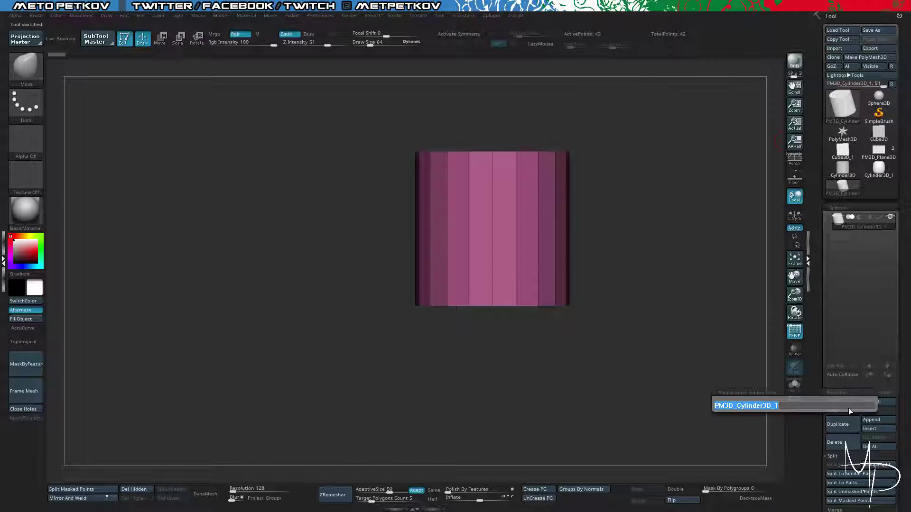
{"action": "type", "text": "Cyl"}
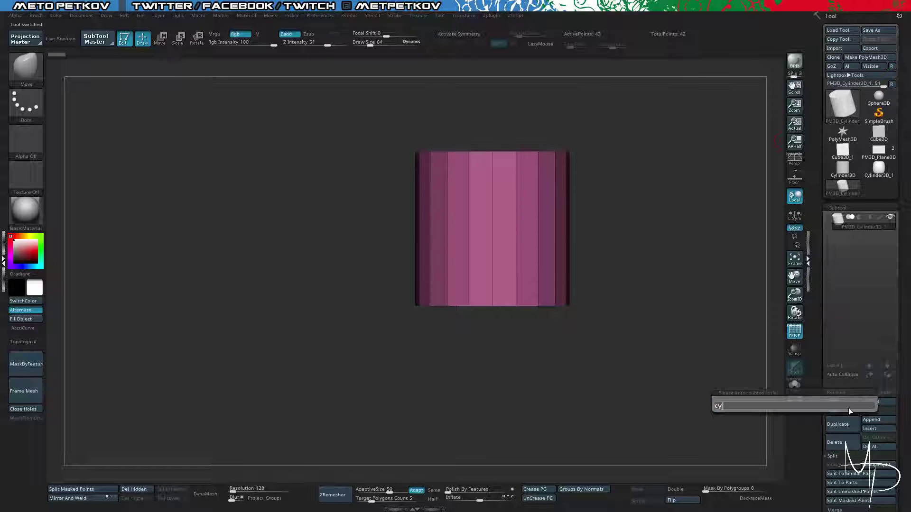
{"action": "key", "text": "Return"}
{"action": "left_click_drag", "start_coordinate": [635, 188], "coordinate": [636, 186]}
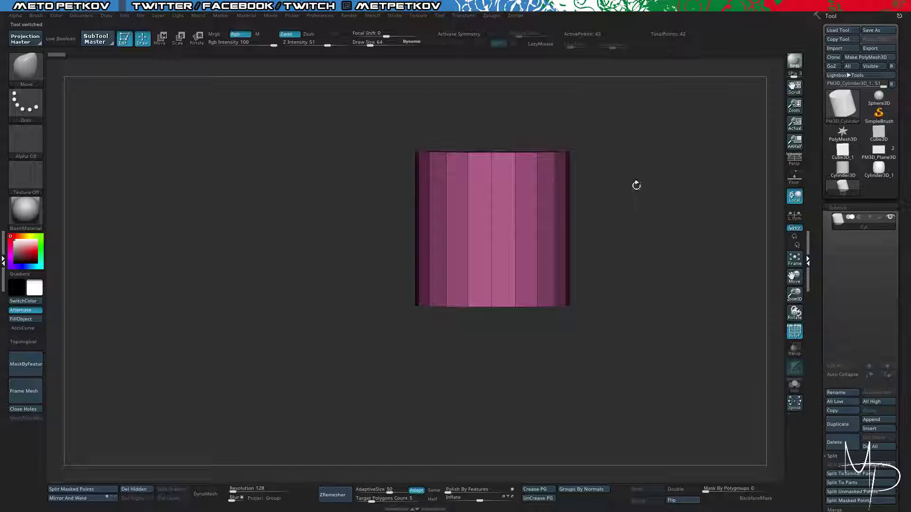
Switch back to the frame and plane tool and append the Cyl mesh as a new subtool.
{"action": "left_click", "coordinate": [878, 151]}
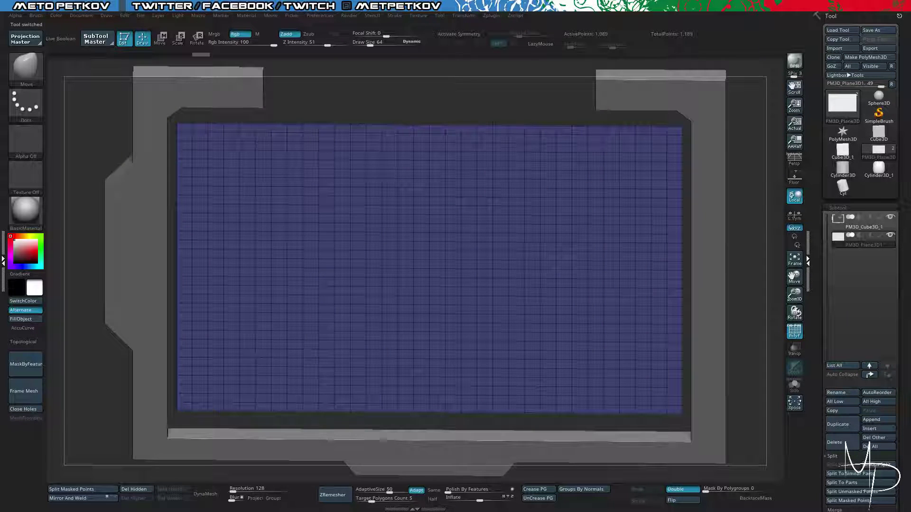
{"action": "left_click_drag", "start_coordinate": [738, 208], "coordinate": [615, 343]}
{"action": "left_click_drag", "start_coordinate": [636, 371], "coordinate": [814, 230], "text": "alt"}
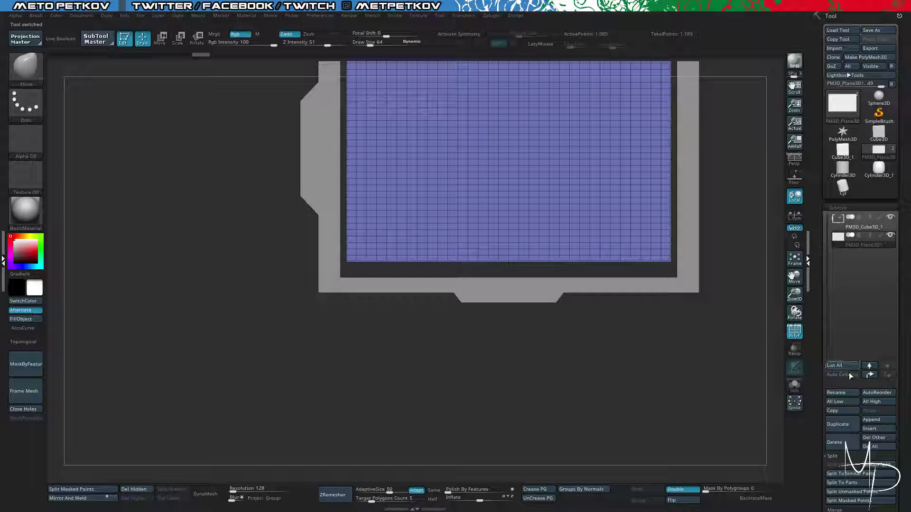
{"action": "left_click", "coordinate": [870, 423]}
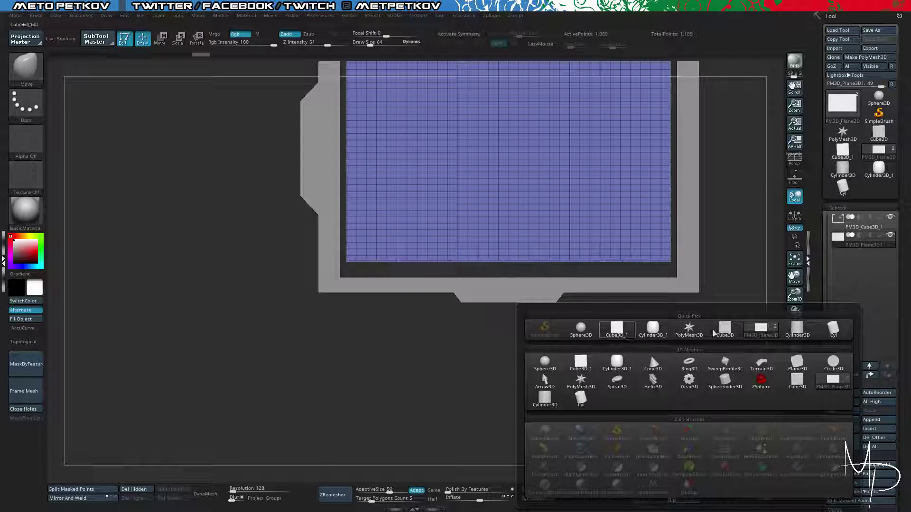
{"action": "left_click", "coordinate": [831, 330]}
Lower the cylinder onto the tapered block of the frame's bottom bar and scale it down to a slimmer size.
{"action": "key", "text": "w"}
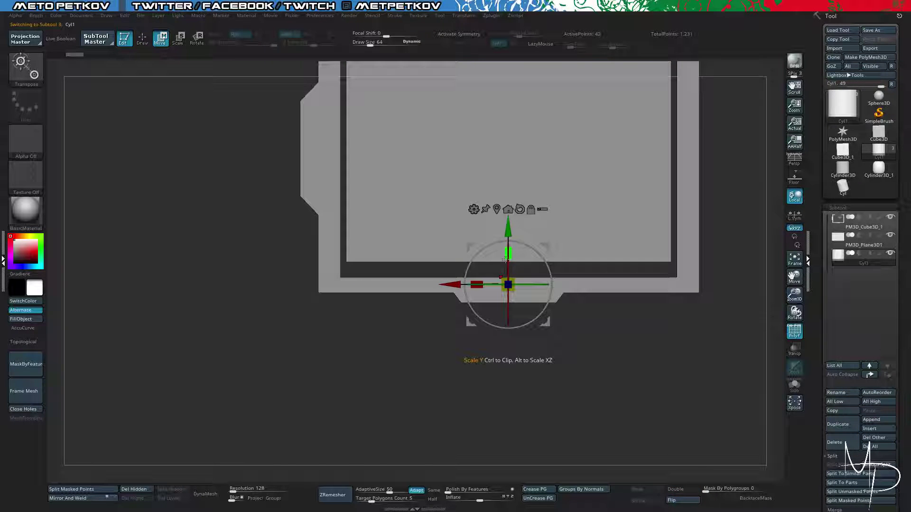
{"action": "left_click_drag", "start_coordinate": [507, 269], "coordinate": [507, 295]}
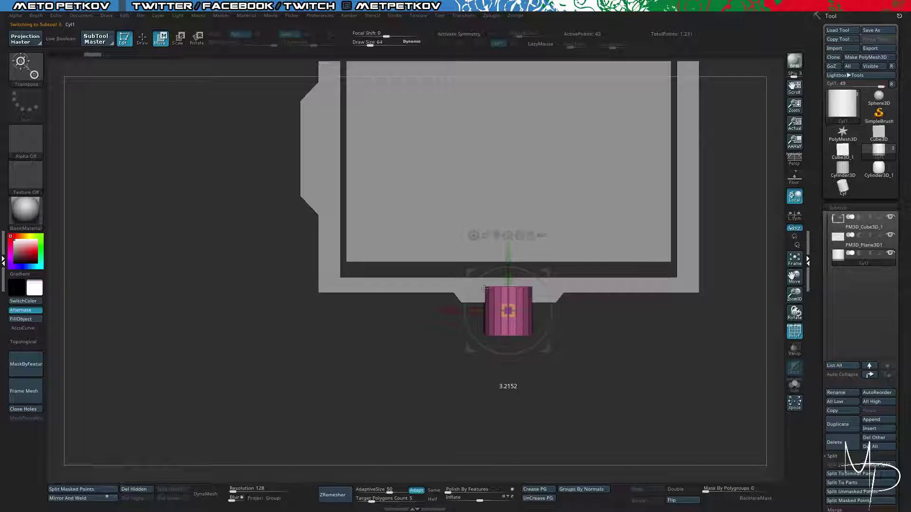
{"action": "right_click_drag", "start_coordinate": [484, 289], "coordinate": [430, 394]}
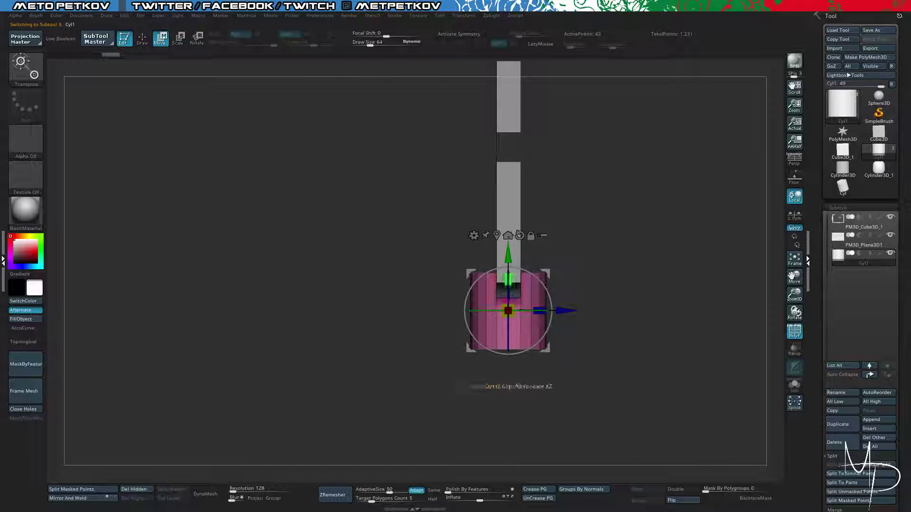
{"action": "left_click_drag", "start_coordinate": [511, 316], "coordinate": [508, 310]}
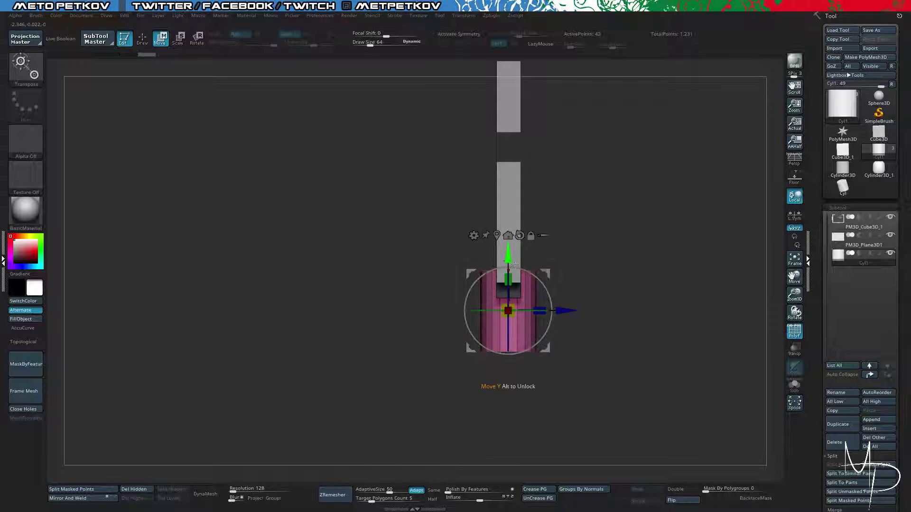
{"action": "right_click_drag", "start_coordinate": [528, 344], "coordinate": [479, 375], "text": "shift"}
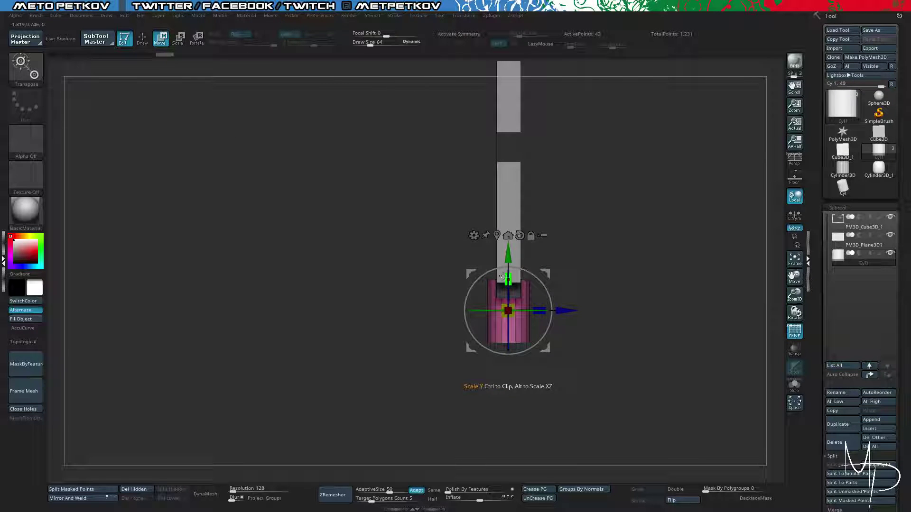
Stretch the cylinder along its height and check how it fits beneath the frame's bottom block.
{"action": "left_click_drag", "start_coordinate": [504, 274], "coordinate": [504, 272]}
{"action": "right_click_drag", "start_coordinate": [504, 285], "coordinate": [559, 251]}
{"action": "right_click_drag", "start_coordinate": [427, 303], "coordinate": [402, 364], "text": "ctrl"}
{"action": "key", "text": "shift+f"}
{"action": "right_click_drag", "start_coordinate": [346, 346], "coordinate": [357, 350]}
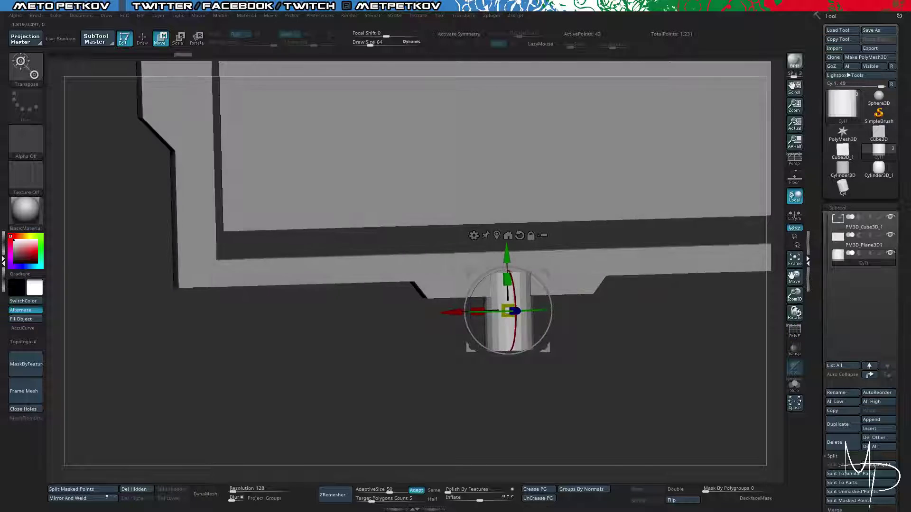
{"action": "key", "text": "shift+f"}
{"action": "key", "text": "d"}
{"action": "left_click", "coordinate": [434, 169]}
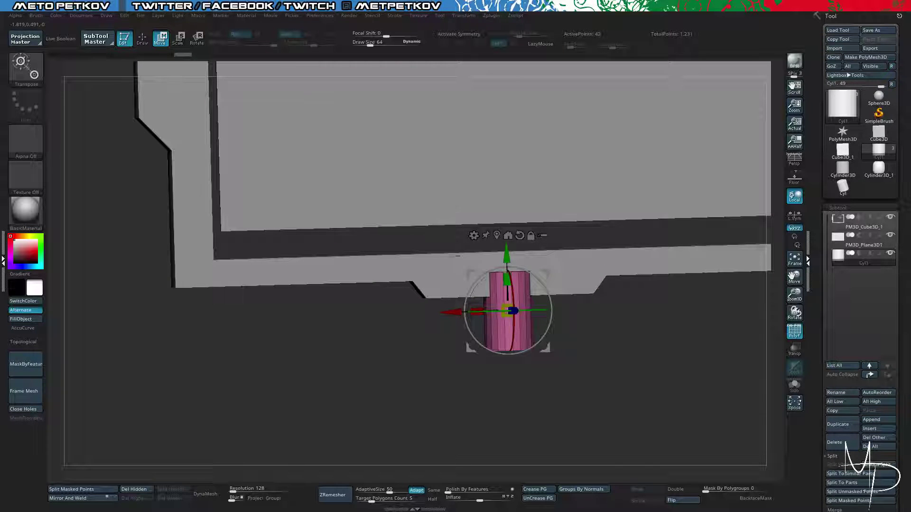
{"action": "right_click_drag", "start_coordinate": [365, 360], "coordinate": [395, 366]}
Return to Draw mode and activate the ZModeler brush for the cylinder.
{"action": "key", "text": "q"}
{"action": "key", "text": "d"}
{"action": "left_click", "coordinate": [416, 169]}
{"action": "key", "text": "b"}
{"action": "key", "text": "z"}
{"action": "key", "text": "m"}
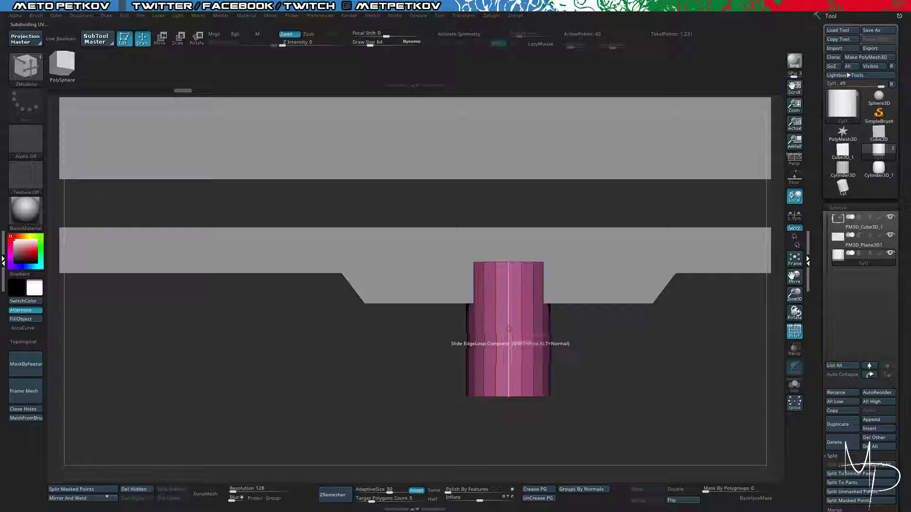
Use the ZModeler Insert edge action to add two horizontal edge loops around the middle of the cylinder.
{"action": "key", "text": "space"}
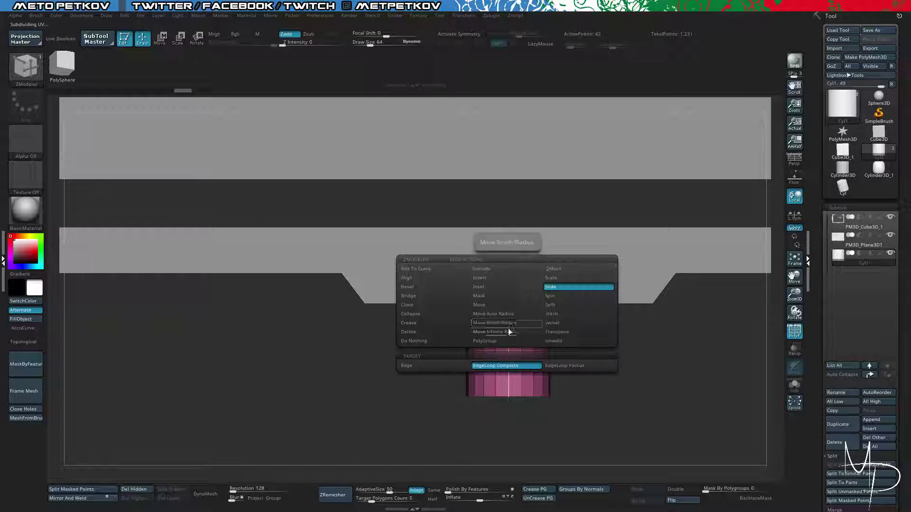
{"action": "key", "text": "c"}
{"action": "key", "text": "c"}
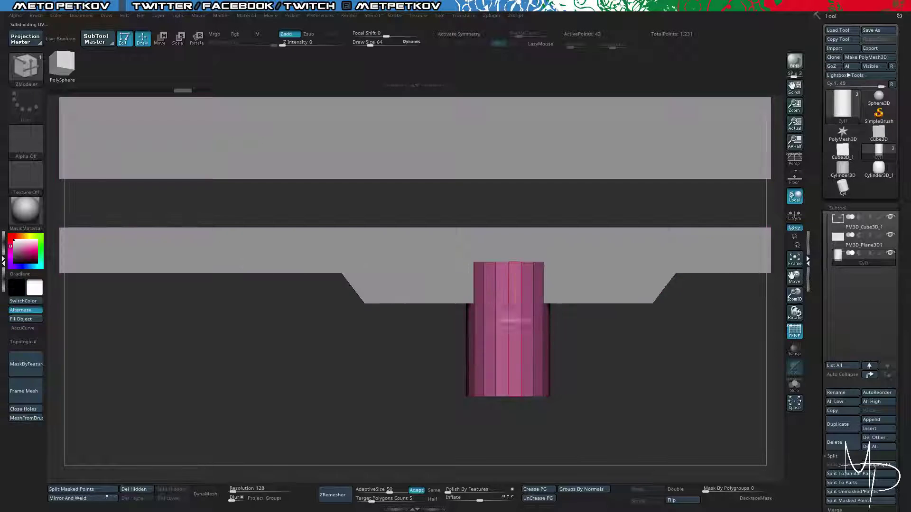
{"action": "key", "text": "shift+f"}
{"action": "key", "text": "space"}
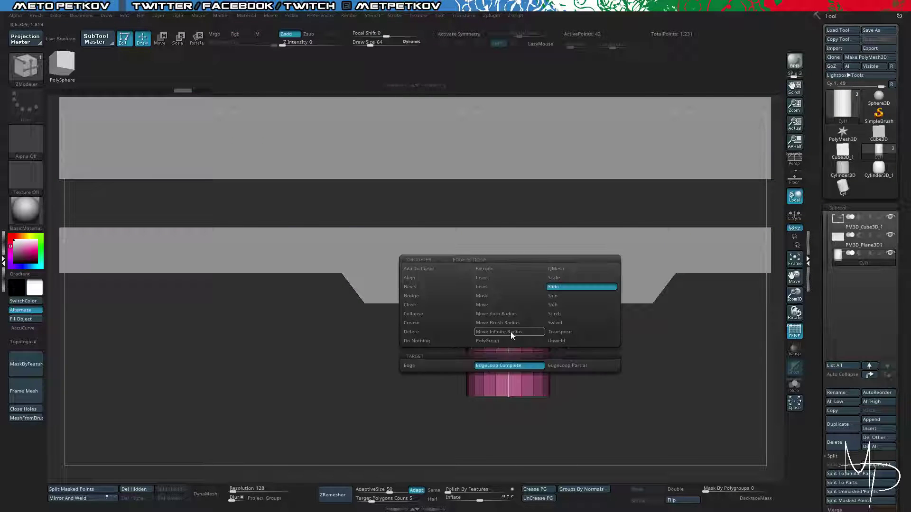
{"action": "left_click", "coordinate": [509, 277]}
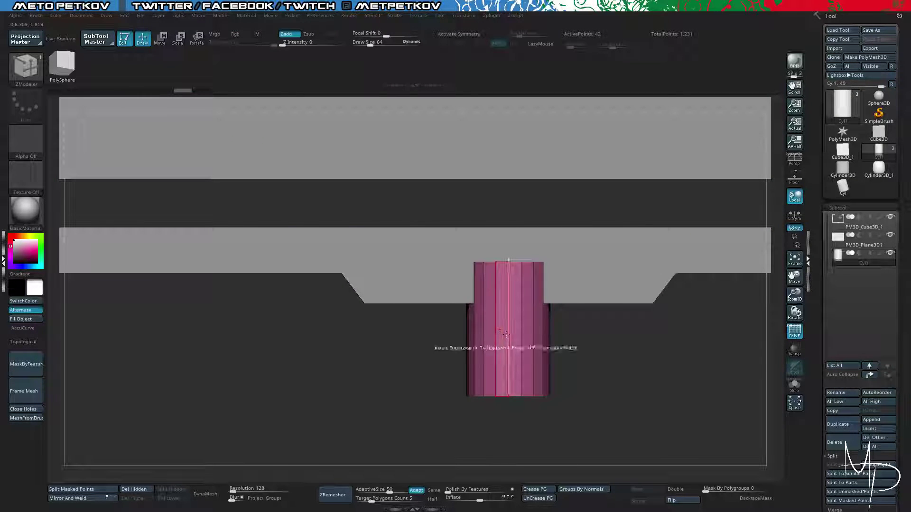
{"action": "left_click", "coordinate": [507, 330]}
{"action": "left_click", "coordinate": [509, 340]}
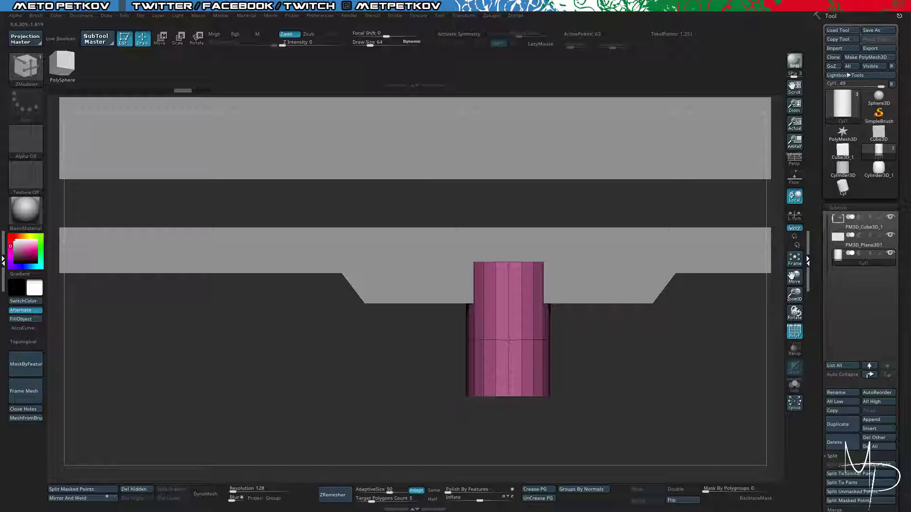
{"action": "left_click", "coordinate": [507, 338]}
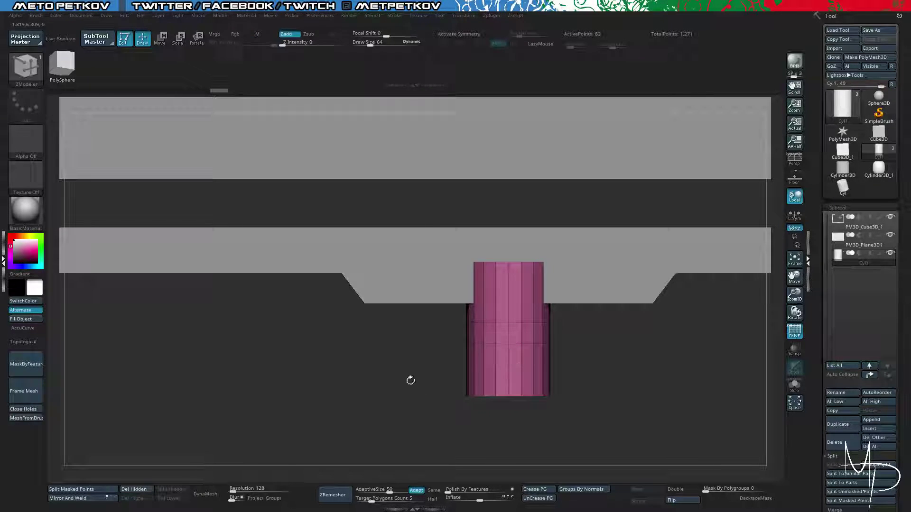
Isolate the cylinder, assign its polygroups by normals, and restore the full cylinder together with the frame.
{"action": "left_click_drag", "start_coordinate": [410, 379], "coordinate": [403, 342], "text": "alt"}
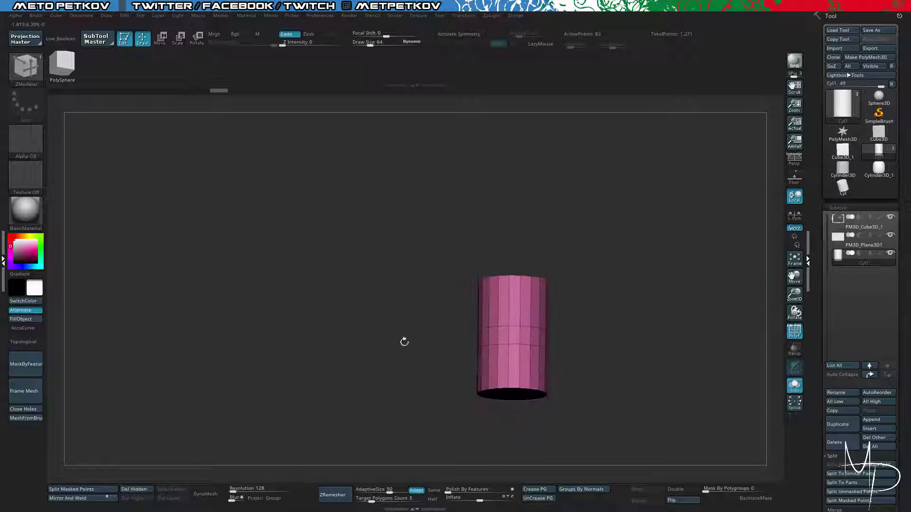
{"action": "left_click_drag", "start_coordinate": [412, 382], "coordinate": [426, 349]}
{"action": "left_click", "coordinate": [587, 489]}
{"action": "left_click_drag", "start_coordinate": [627, 371], "coordinate": [610, 392], "text": "shift"}
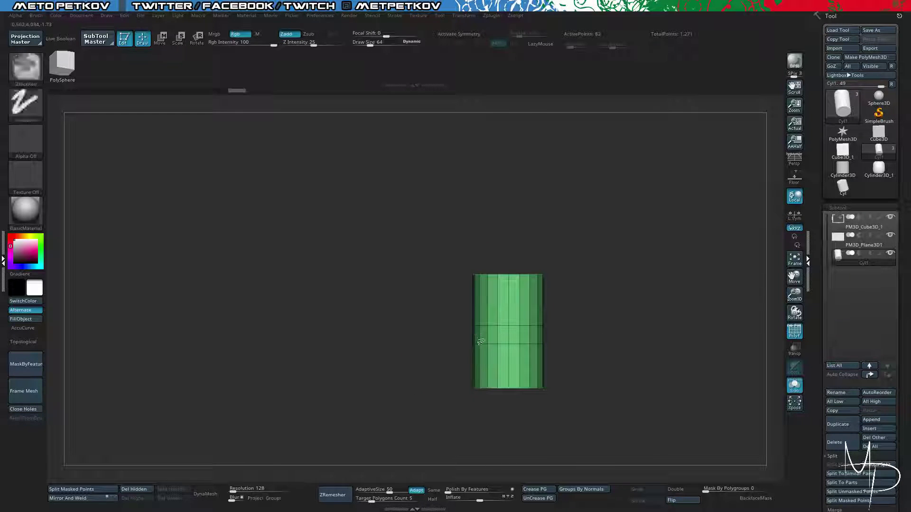
{"action": "mouse_move", "coordinate": [388, 204]}
{"action": "left_mouse_down", "text": "ctrl+alt+shift"}
{"action": "mouse_move", "coordinate": [515, 278]}
{"action": "mouse_move", "coordinate": [571, 330]}
{"action": "mouse_move", "coordinate": [575, 344]}
{"action": "left_mouse_up", "text": "ctrl+alt+shift"}
{"action": "left_click_drag", "start_coordinate": [304, 280], "coordinate": [362, 201]}
{"action": "mouse_move", "coordinate": [391, 274]}
{"action": "left_mouse_down"}
{"action": "mouse_move", "coordinate": [389, 287]}
{"action": "mouse_move", "coordinate": [382, 280]}
{"action": "left_mouse_up"}
{"action": "left_click", "coordinate": [390, 288], "text": "ctrl+shift"}
{"action": "key", "text": "shift+alt+s"}
{"action": "mouse_move", "coordinate": [375, 315]}
{"action": "left_mouse_down", "text": "shift"}
{"action": "mouse_move", "coordinate": [365, 335]}
{"action": "mouse_move", "coordinate": [372, 357]}
{"action": "left_mouse_up", "text": "shift"}
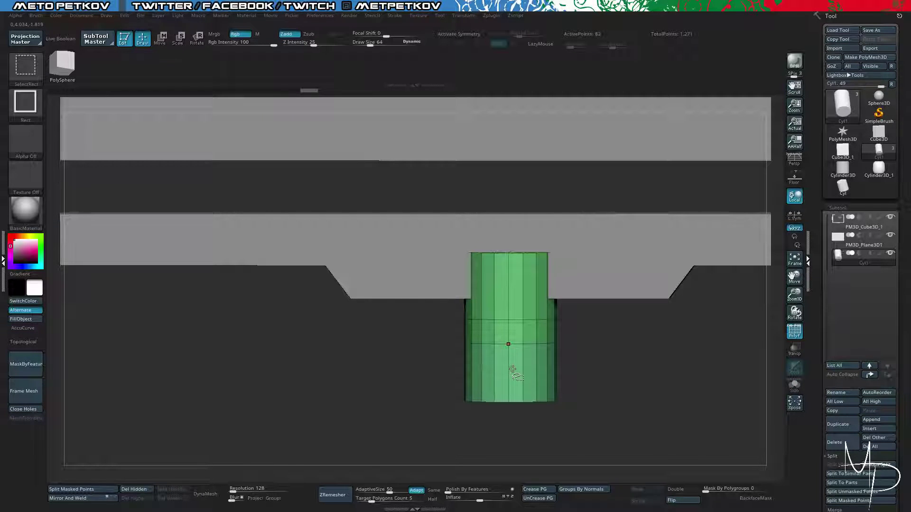
Flare the cylinder's lower polygon band outward with a ZModeler polygon action, forming a wide stand base with a sloping shoulder.
{"action": "left_click_drag", "start_coordinate": [427, 371], "coordinate": [399, 372]}
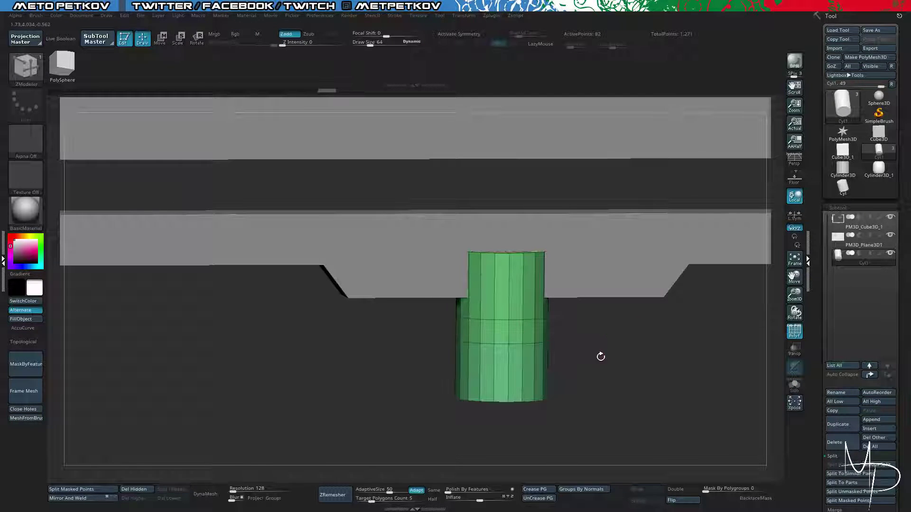
{"action": "mouse_move", "coordinate": [601, 357]}
{"action": "left_mouse_down"}
{"action": "mouse_move", "coordinate": [533, 375]}
{"action": "mouse_move", "coordinate": [603, 359]}
{"action": "left_mouse_up"}
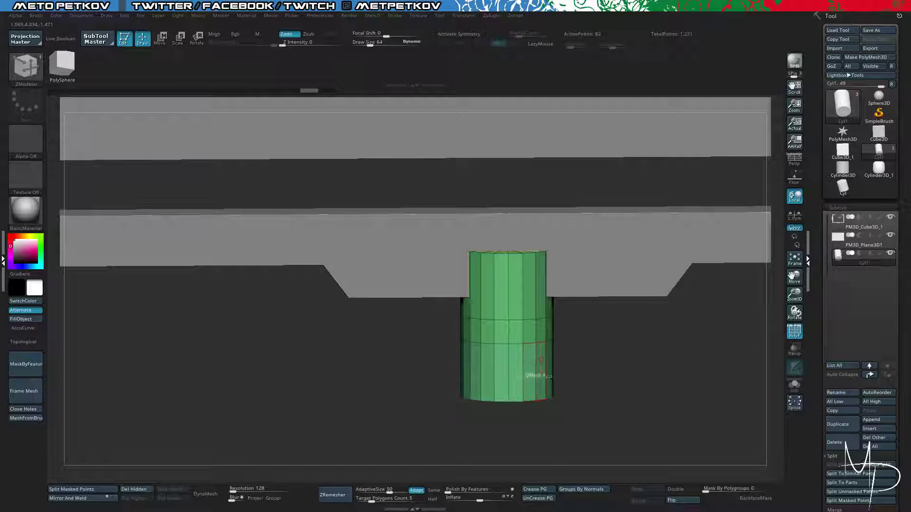
{"action": "key", "text": "space"}
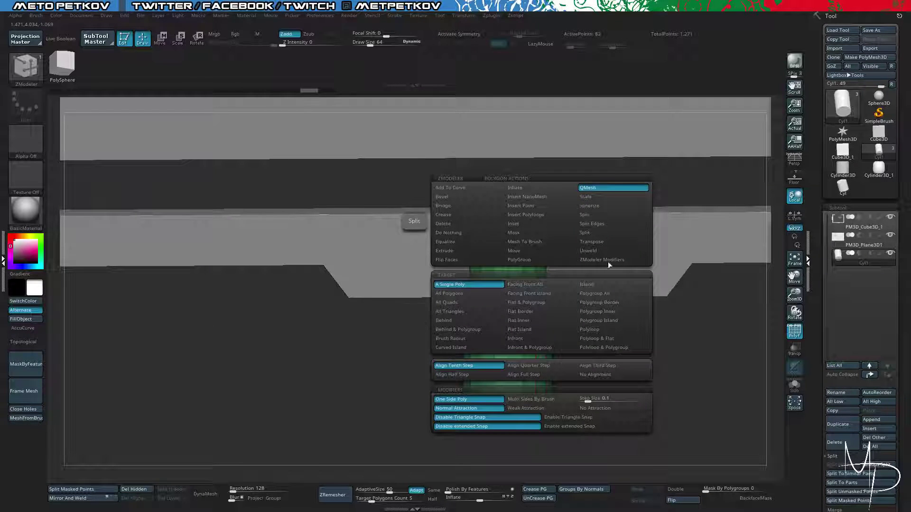
{"action": "left_click", "coordinate": [596, 294]}
{"action": "left_click_drag", "start_coordinate": [542, 366], "coordinate": [652, 380]}
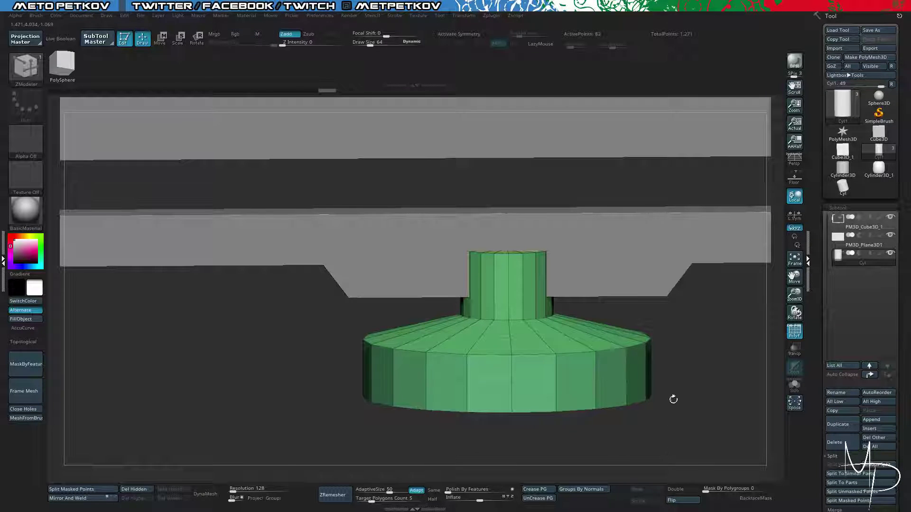
Extrude the base's side band outward as a new polygon loop, undoing the unwanted attempt.
{"action": "left_click_drag", "start_coordinate": [712, 352], "coordinate": [740, 342], "text": "alt"}
{"action": "mouse_move", "coordinate": [520, 411]}
{"action": "left_mouse_down"}
{"action": "mouse_move", "coordinate": [433, 366]}
{"action": "mouse_move", "coordinate": [500, 411]}
{"action": "left_mouse_up"}
{"action": "left_click_drag", "start_coordinate": [437, 370], "coordinate": [444, 296], "text": "alt"}
{"action": "left_click_drag", "start_coordinate": [440, 323], "coordinate": [509, 347]}
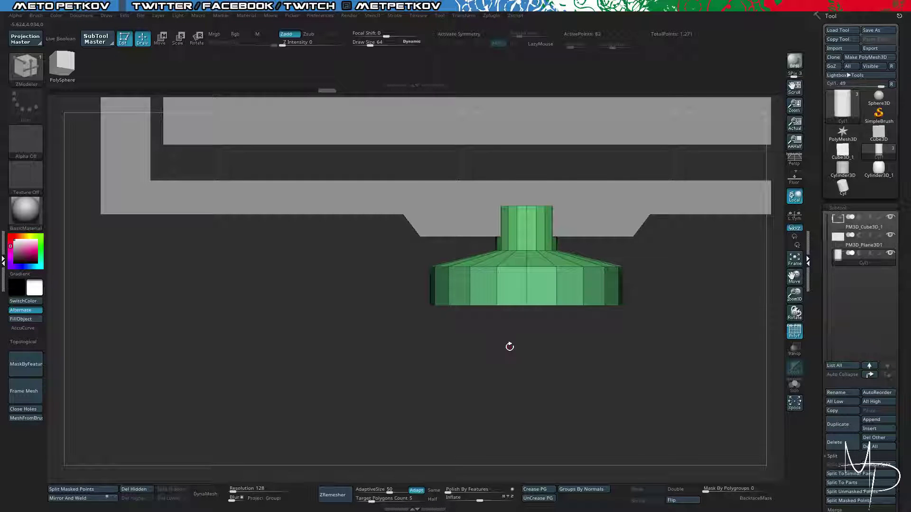
{"action": "left_click_drag", "start_coordinate": [374, 270], "coordinate": [216, 275], "text": "alt"}
{"action": "left_click_drag", "start_coordinate": [216, 275], "coordinate": [393, 316], "text": "alt"}
{"action": "left_click_drag", "start_coordinate": [393, 316], "coordinate": [538, 286]}
{"action": "key", "text": "ctrl+z"}
Slide the upper outer edge loop of the base downward with the complete EdgeLoop target to bevel the rim.
{"action": "left_click_drag", "start_coordinate": [578, 354], "coordinate": [567, 299], "text": "alt"}
{"action": "key", "text": "space"}
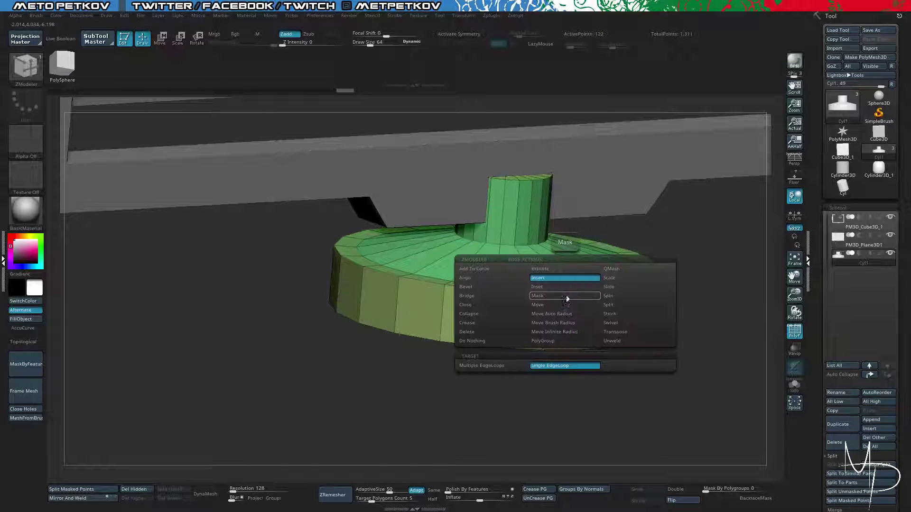
{"action": "left_click", "coordinate": [610, 286]}
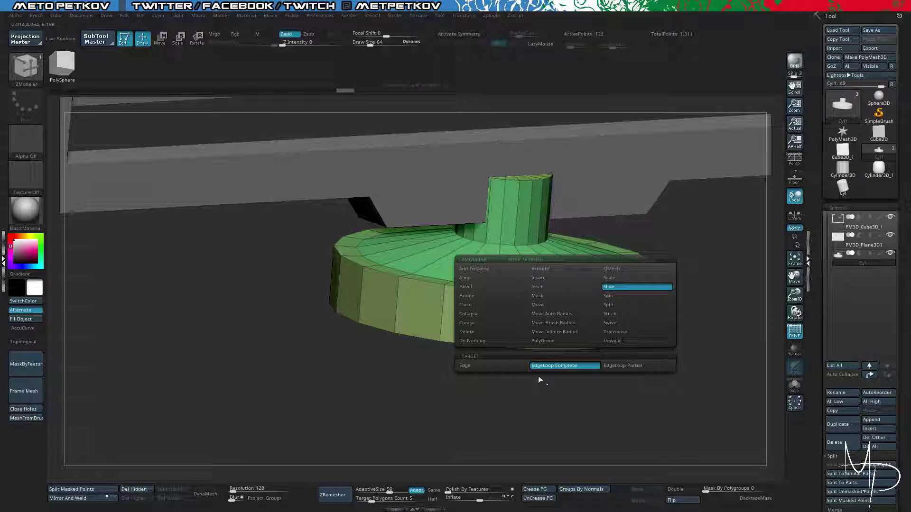
{"action": "left_click_drag", "start_coordinate": [565, 293], "coordinate": [559, 318]}
{"action": "left_click_drag", "start_coordinate": [441, 403], "coordinate": [420, 305]}
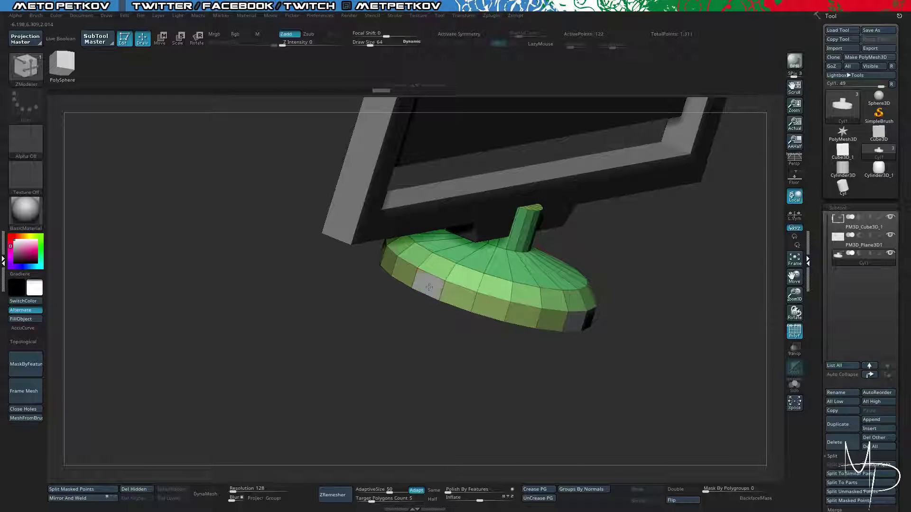
Finish marking the pairs of side-band polygons around the stand base and activate X symmetry.
{"action": "left_click", "coordinate": [457, 295], "text": "alt"}
{"action": "left_click_drag", "start_coordinate": [453, 349], "coordinate": [421, 358]}
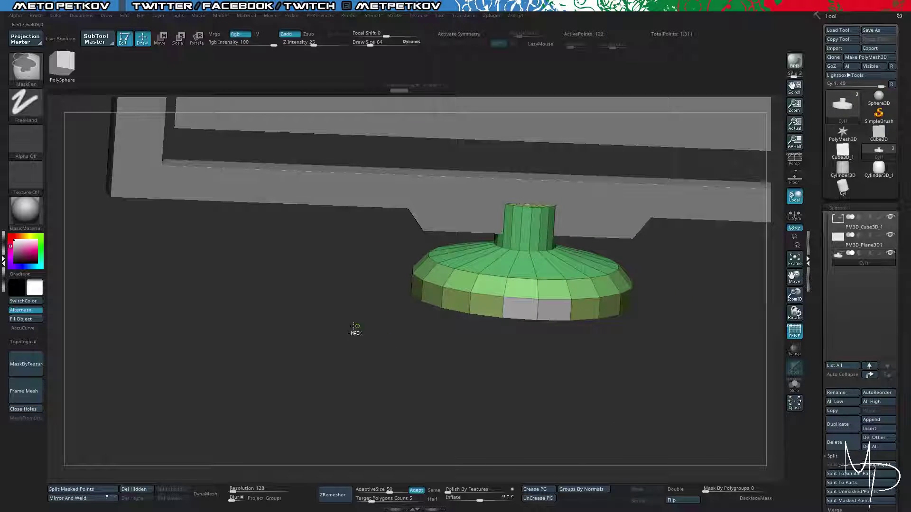
{"action": "mouse_move", "coordinate": [338, 316]}
{"action": "left_mouse_down"}
{"action": "mouse_move", "coordinate": [513, 295]}
{"action": "mouse_move", "coordinate": [417, 358]}
{"action": "left_mouse_up"}
{"action": "key", "text": "x"}
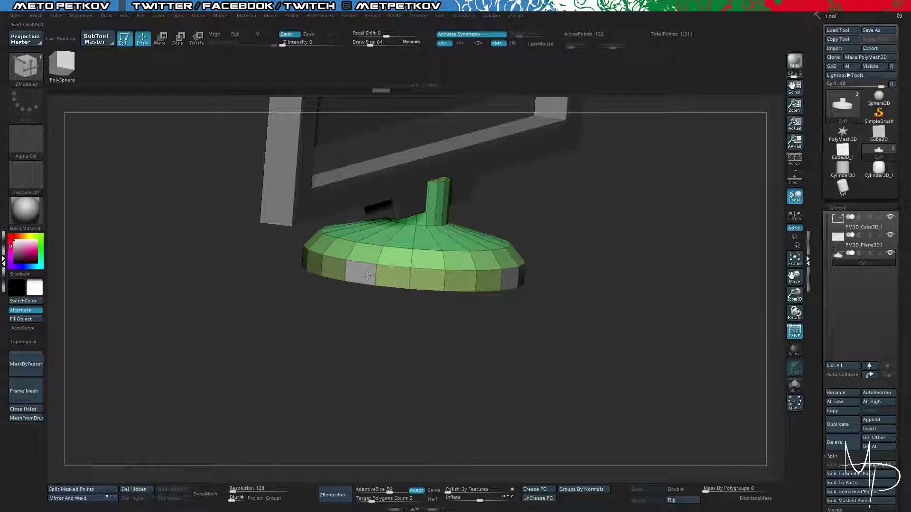
Extrude the marked side polygons outward into four feet and isolate the base in a top view.
{"action": "left_click_drag", "start_coordinate": [358, 349], "coordinate": [237, 247]}
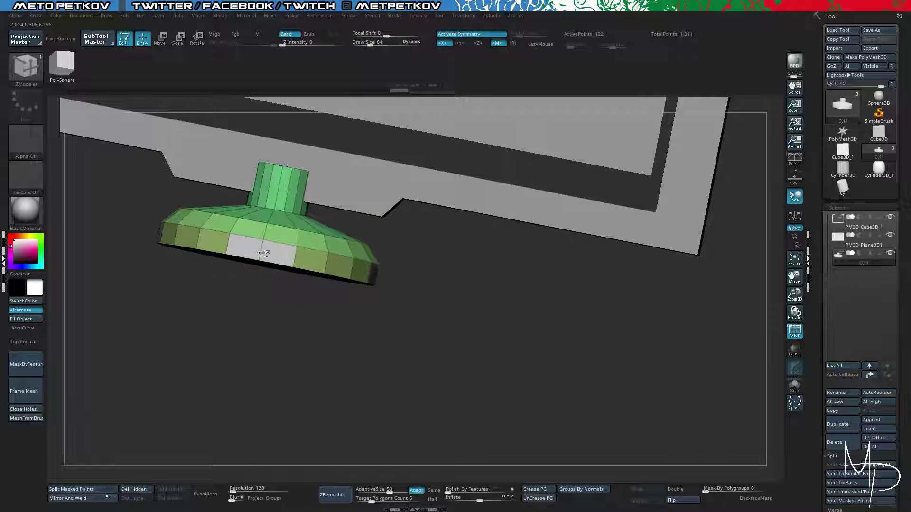
{"action": "left_click_drag", "start_coordinate": [332, 344], "coordinate": [550, 357]}
{"action": "key", "text": "ctrl+shift+d"}
{"action": "left_click_drag", "start_coordinate": [518, 321], "coordinate": [278, 260]}
{"action": "left_click_drag", "start_coordinate": [281, 228], "coordinate": [370, 386]}
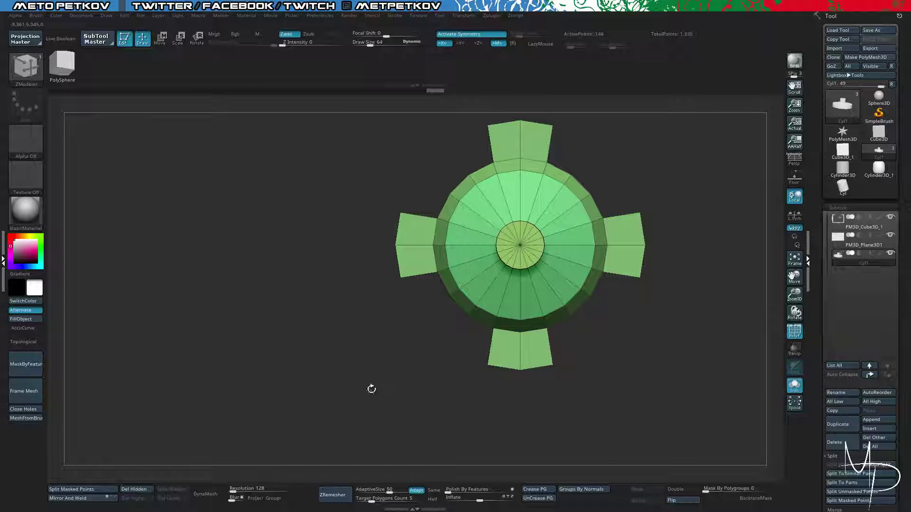
Mask everything except the outer ends of the front and back feet and scale those ends narrower.
{"action": "left_click_drag", "start_coordinate": [565, 400], "coordinate": [506, 379], "text": "ctrl"}
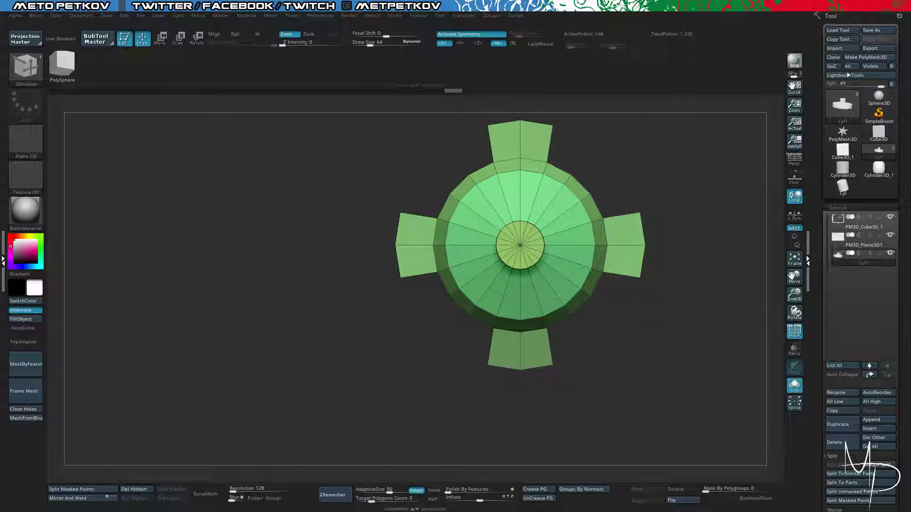
{"action": "left_click_drag", "start_coordinate": [441, 87], "coordinate": [572, 180], "text": "alt"}
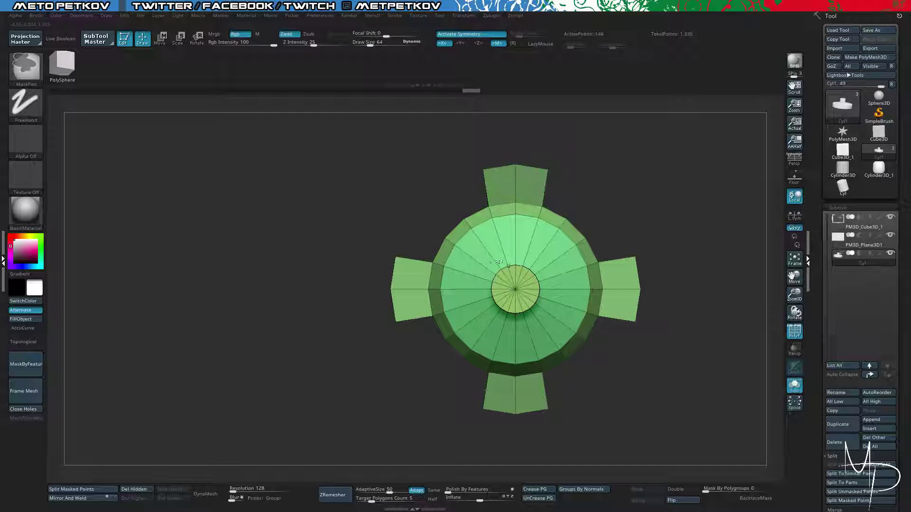
{"action": "left_click", "coordinate": [358, 211], "text": "ctrl"}
{"action": "key", "text": "w"}
{"action": "left_click_drag", "start_coordinate": [477, 287], "coordinate": [518, 288]}
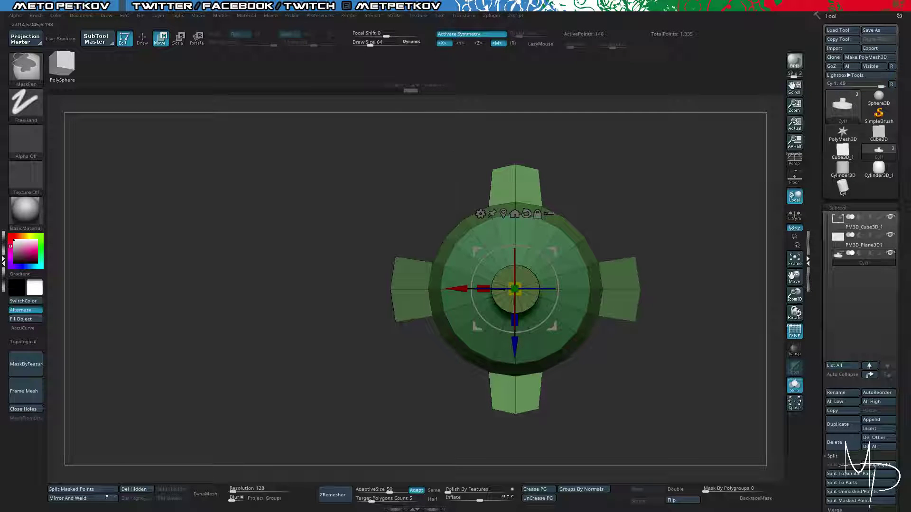
{"action": "left_click_drag", "start_coordinate": [516, 331], "coordinate": [517, 321]}
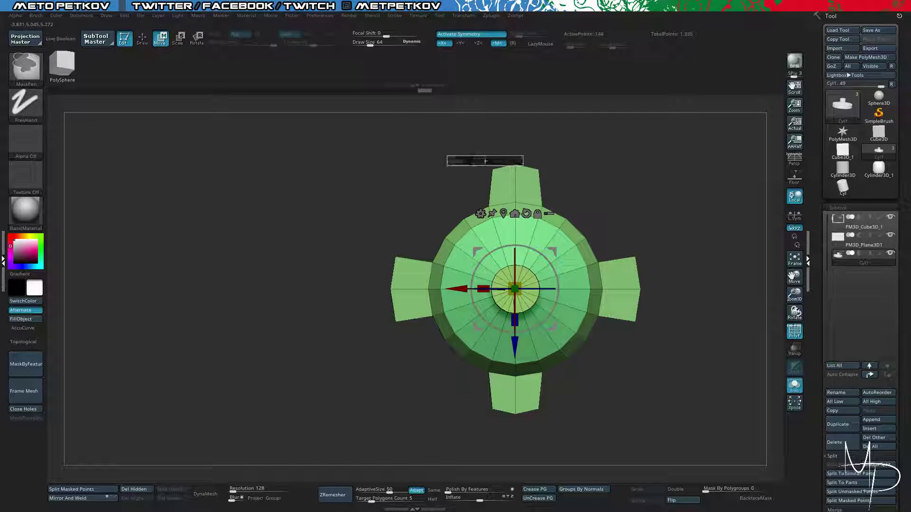
Mask everything except the outer ends of the two side feet and narrow them to match the front and back feet.
{"action": "left_click_drag", "start_coordinate": [524, 166], "coordinate": [571, 182], "text": "ctrl"}
{"action": "left_click", "coordinate": [606, 389], "text": "ctrl"}
{"action": "left_click_drag", "start_coordinate": [608, 407], "coordinate": [479, 438], "text": "ctrl"}
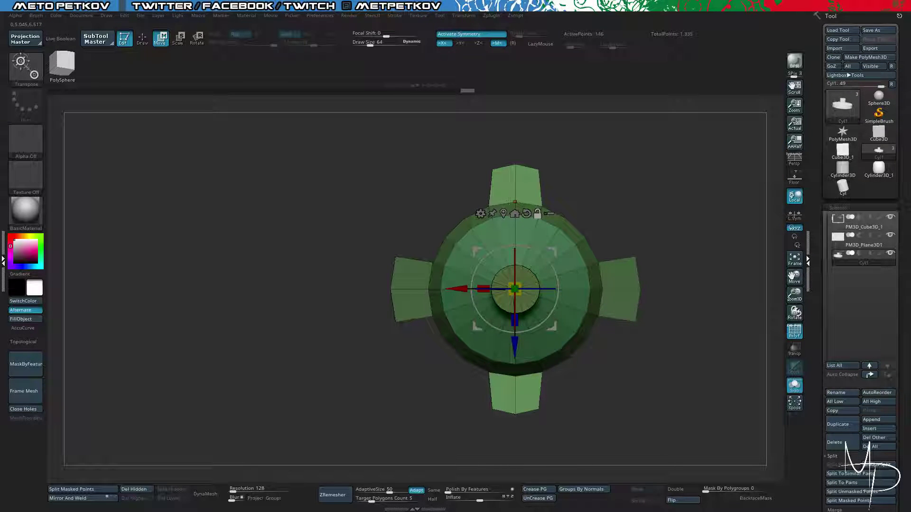
{"action": "left_click", "coordinate": [515, 213]}
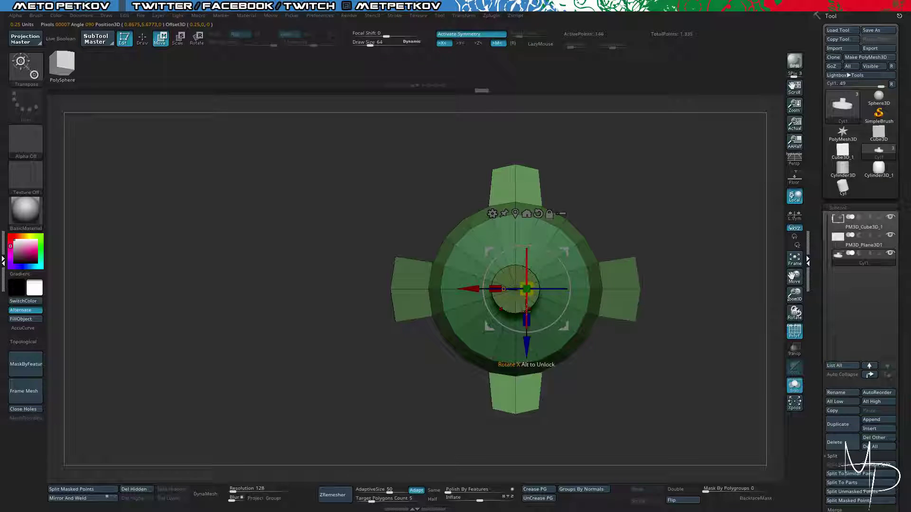
{"action": "mouse_move", "coordinate": [261, 179]}
{"action": "left_mouse_down", "text": "ctrl"}
{"action": "mouse_move", "coordinate": [319, 228]}
{"action": "mouse_move", "coordinate": [407, 421]}
{"action": "mouse_move", "coordinate": [414, 394]}
{"action": "left_mouse_up", "text": "ctrl"}
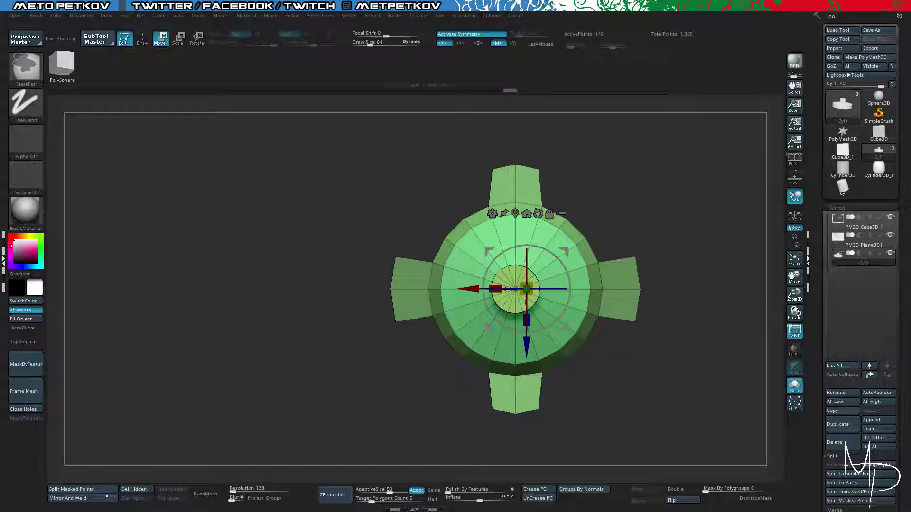
{"action": "key", "text": "ctrl+i"}
{"action": "left_click_drag", "start_coordinate": [523, 321], "coordinate": [524, 318]}
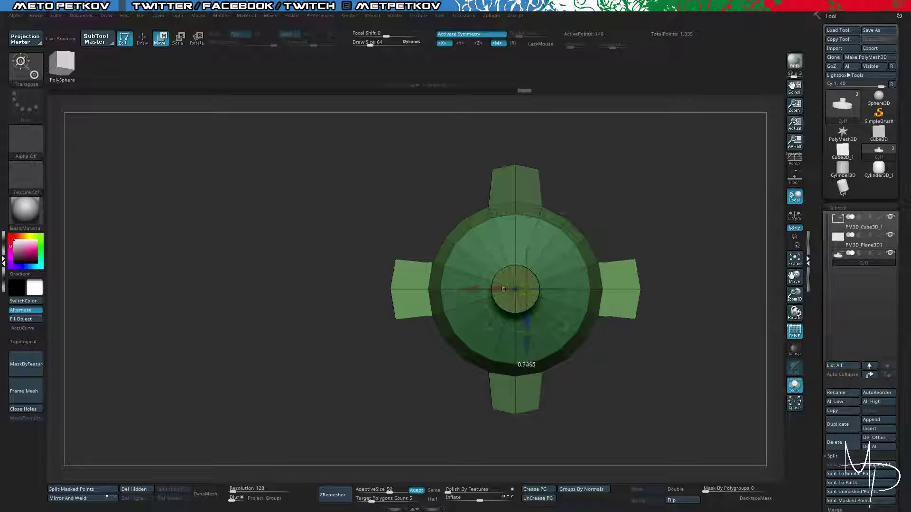
{"action": "left_click_drag", "start_coordinate": [525, 282], "coordinate": [525, 281]}
Show the frame again and rework the mask on the upper outer edges of the feet from the front and side.
{"action": "left_click_drag", "start_coordinate": [622, 384], "coordinate": [635, 276], "text": "shift"}
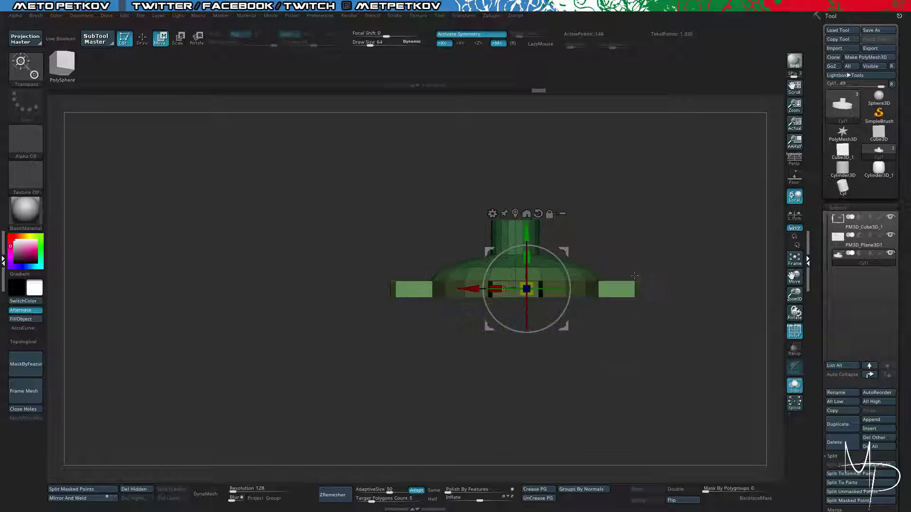
{"action": "key", "text": "alt+s"}
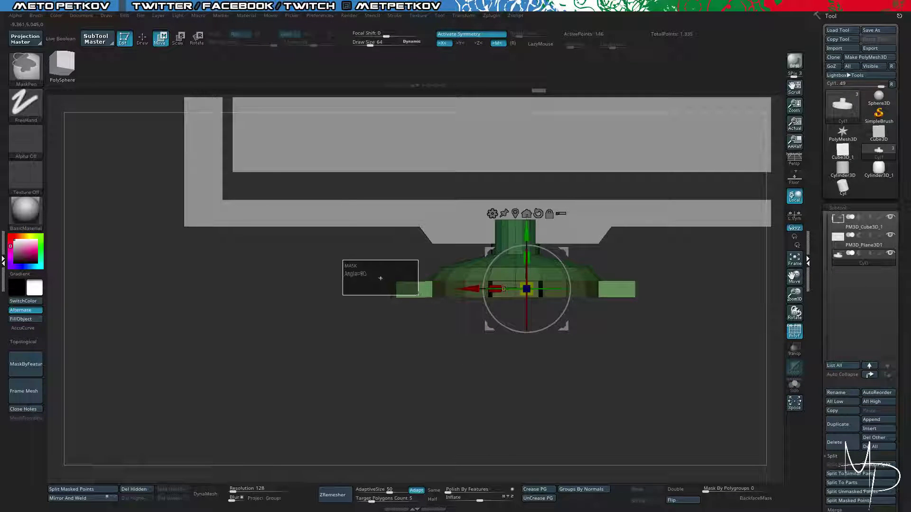
{"action": "left_click", "coordinate": [334, 257], "text": "ctrl"}
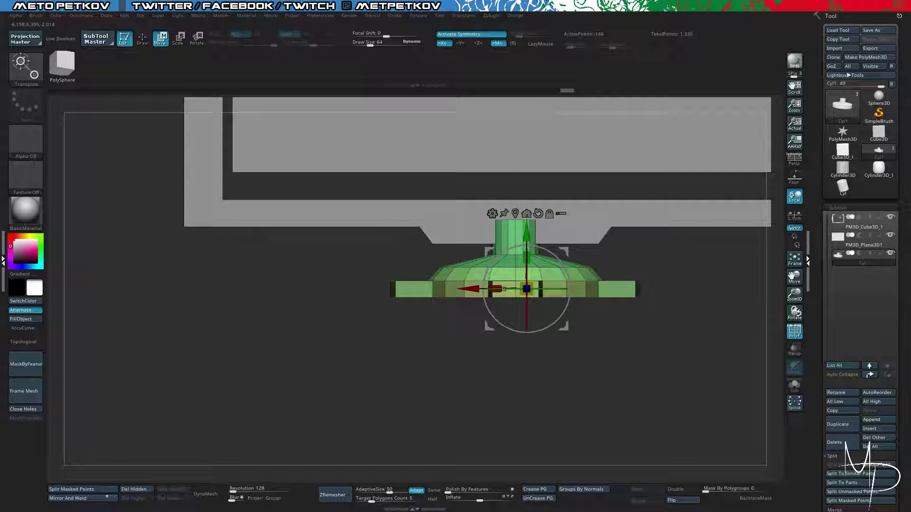
{"action": "key", "text": "ctrl"}
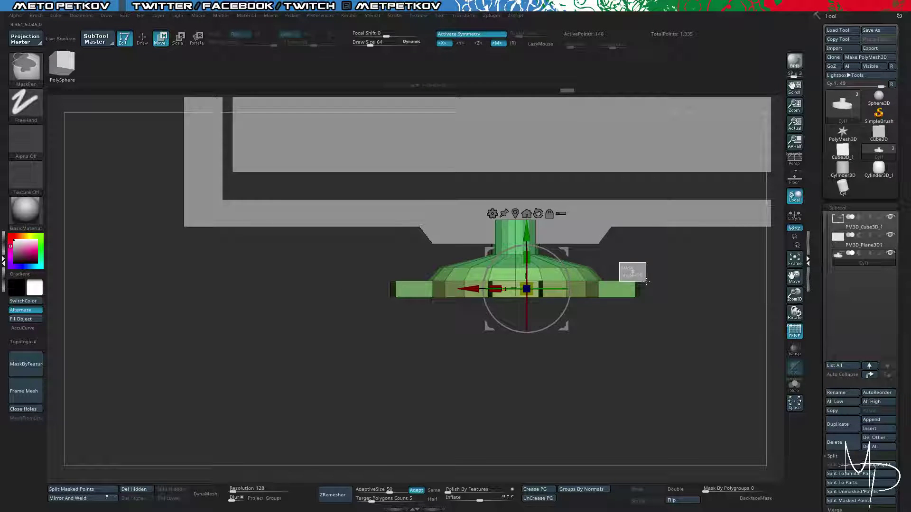
{"action": "key", "text": "ctrl+i"}
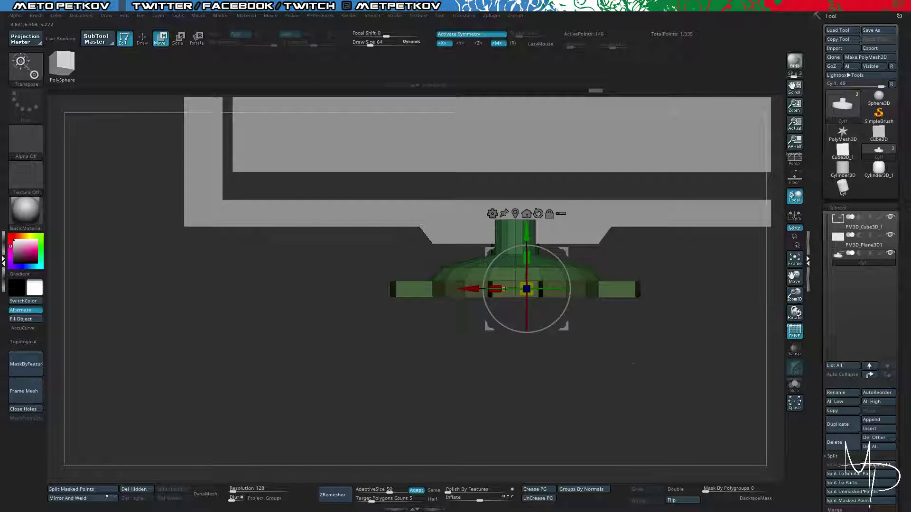
{"action": "left_click_drag", "start_coordinate": [612, 332], "coordinate": [616, 353], "text": "ctrl"}
{"action": "left_click_drag", "start_coordinate": [403, 290], "coordinate": [409, 304], "text": "ctrl"}
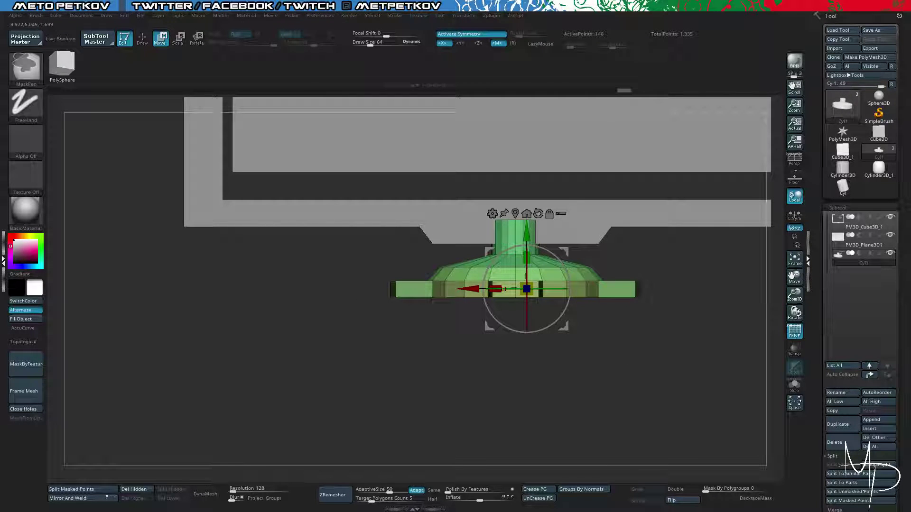
{"action": "left_click_drag", "start_coordinate": [493, 365], "coordinate": [598, 363]}
{"action": "key", "text": "ctrl"}
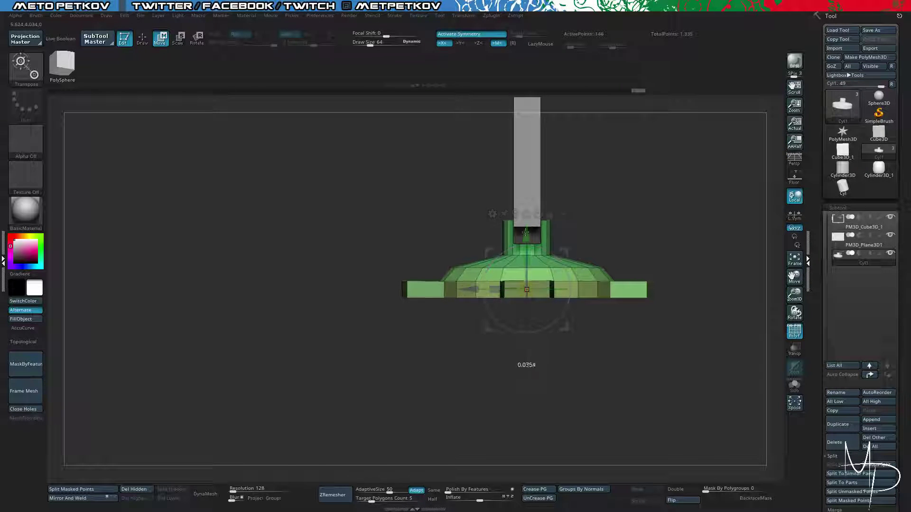
Invert the mask, include the missed foot edge, and lower the feet's upper outer edges into a slope, undoing the unwanted moves.
{"action": "left_click_drag", "start_coordinate": [525, 233], "coordinate": [526, 237]}
{"action": "key", "text": "ctrl+z"}
{"action": "left_click", "coordinate": [414, 221], "text": "ctrl"}
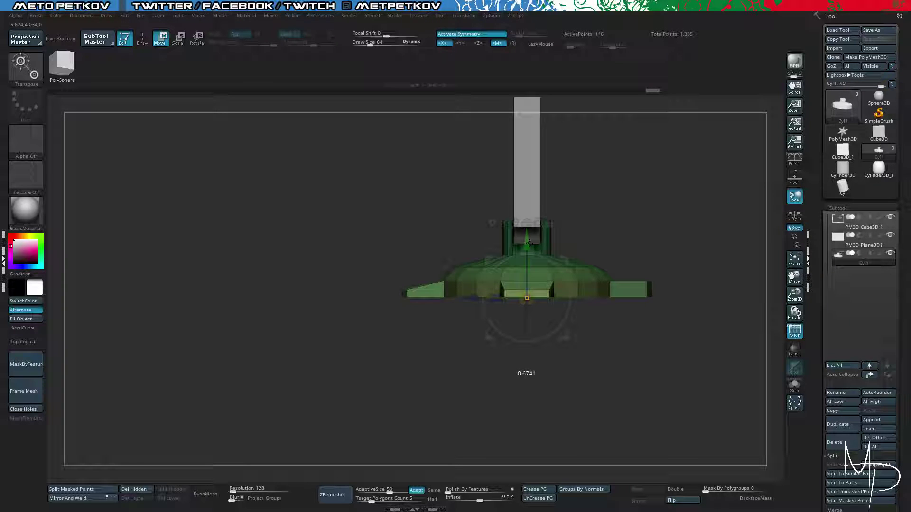
{"action": "left_click_drag", "start_coordinate": [529, 243], "coordinate": [528, 240]}
{"action": "key", "text": "ctrl+z"}
{"action": "left_click_drag", "start_coordinate": [630, 264], "coordinate": [663, 297], "text": "ctrl"}
{"action": "left_click_drag", "start_coordinate": [527, 234], "coordinate": [527, 237]}
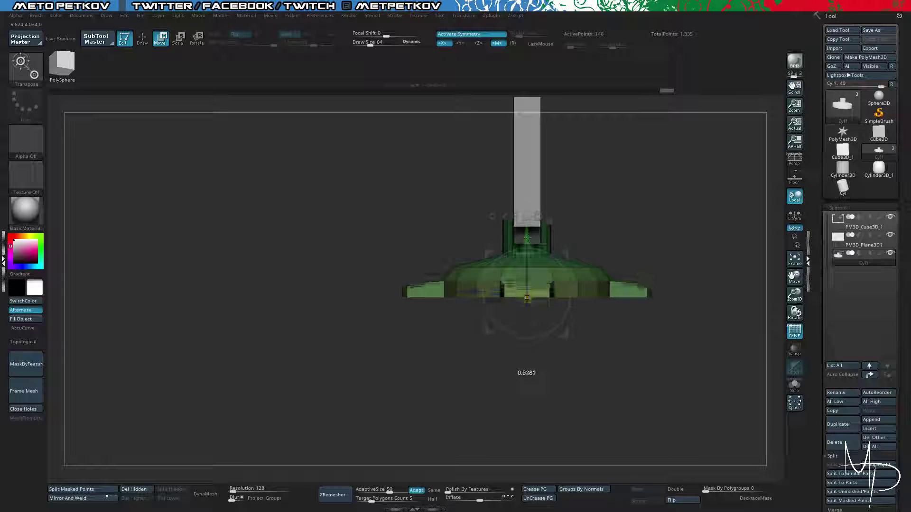
{"action": "right_click_drag", "start_coordinate": [529, 242], "coordinate": [493, 359]}
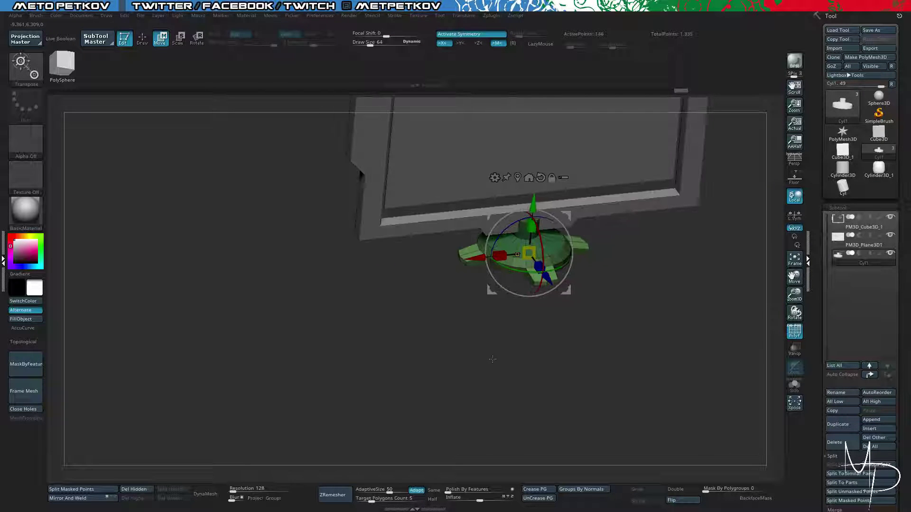
Return to Draw mode, review the sloped feet with the polyframe hidden, and isolate the base with its polyframe shown.
{"action": "key", "text": "q"}
{"action": "right_click_drag", "start_coordinate": [375, 326], "coordinate": [418, 388]}
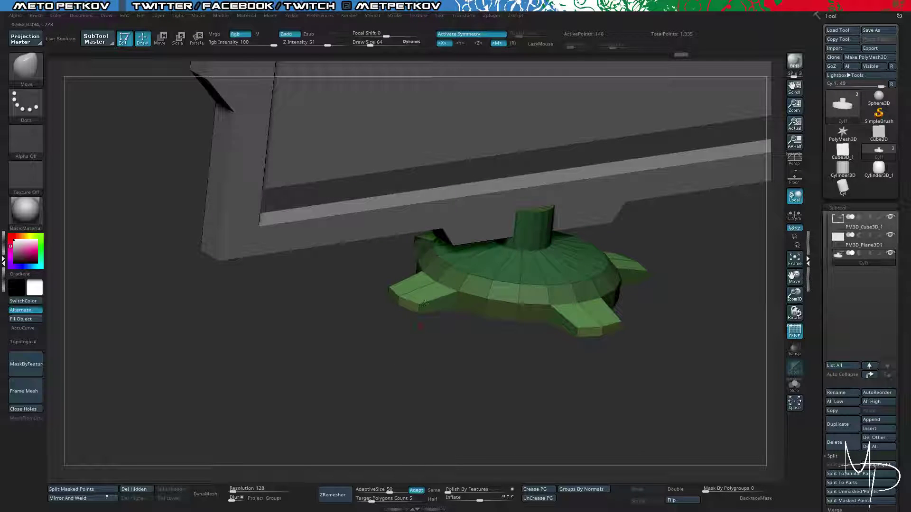
{"action": "key", "text": "shift+f"}
{"action": "right_click_drag", "start_coordinate": [502, 362], "coordinate": [455, 333]}
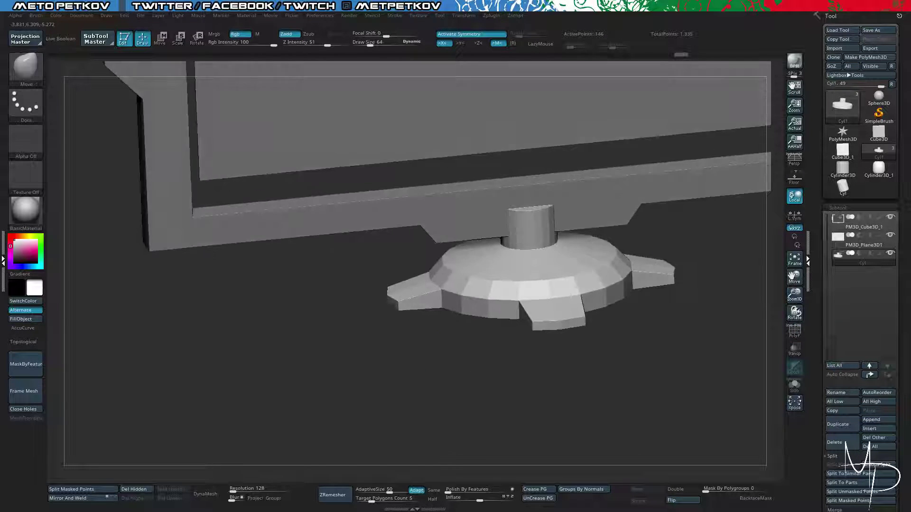
{"action": "left_click", "coordinate": [794, 385]}
{"action": "right_click_drag", "start_coordinate": [377, 279], "coordinate": [455, 315], "text": "ctrl"}
{"action": "key", "text": "shift+f"}
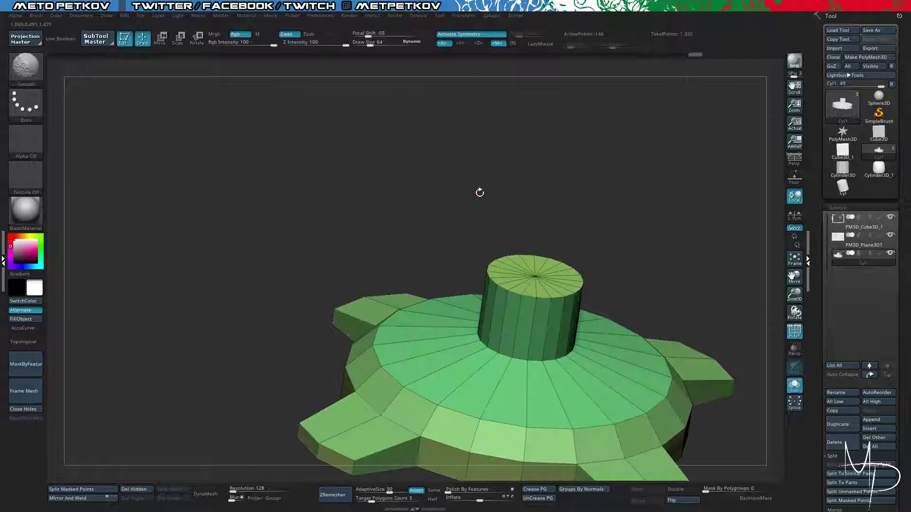
{"action": "right_click_drag", "start_coordinate": [480, 191], "coordinate": [525, 288]}
Activate the ZModeler brush and regroup the base's polygroups by normals so the neck's top cap is separate.
{"action": "key", "text": "b"}
{"action": "key", "text": "z"}
{"action": "key", "text": "m"}
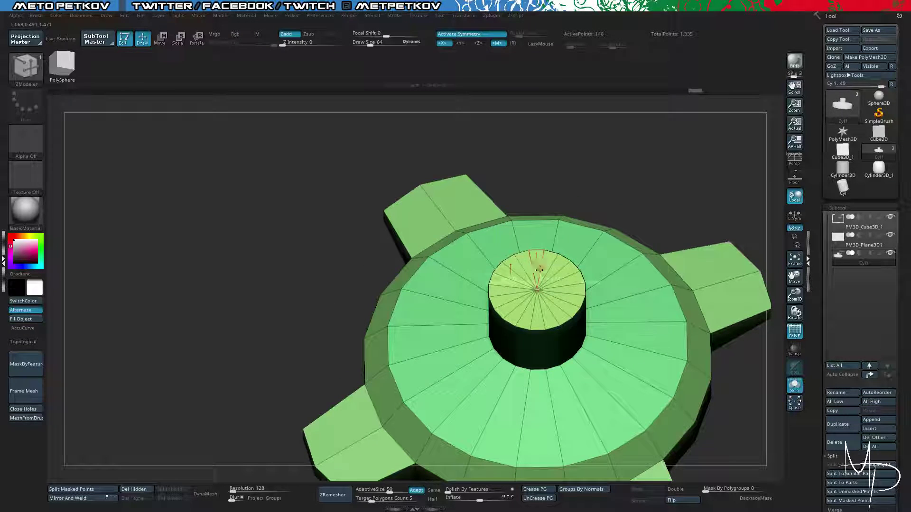
{"action": "key", "text": "space"}
{"action": "right_click_drag", "start_coordinate": [561, 275], "coordinate": [351, 283]}
{"action": "right_click_drag", "start_coordinate": [303, 214], "coordinate": [467, 156], "text": "ctrl"}
{"action": "key", "text": "space"}
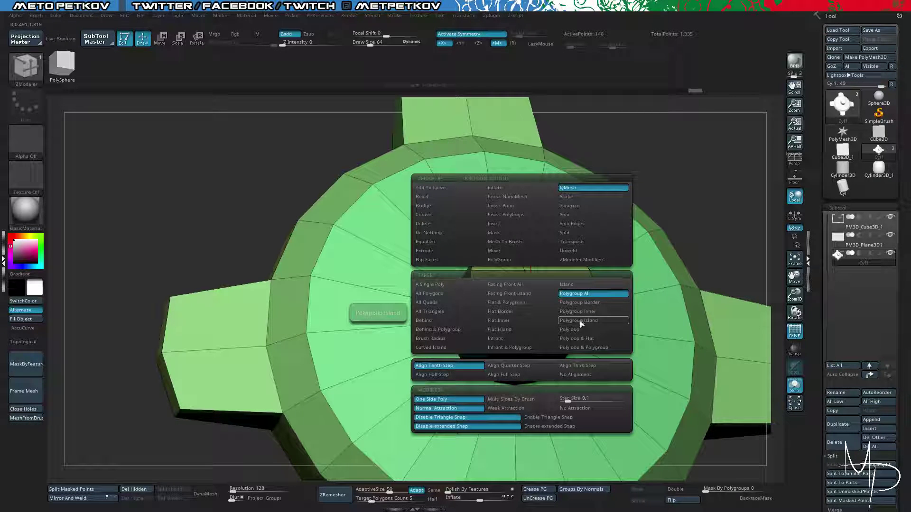
{"action": "left_click", "coordinate": [583, 494]}
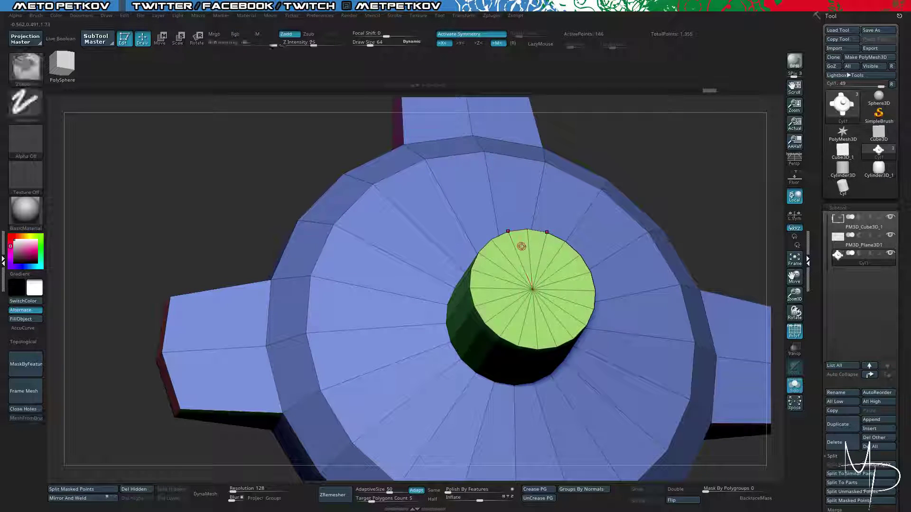
Set the polygon action to Inset with the Polygroup All target, test it on the neck's top cap, and undo the test.
{"action": "key", "text": "space"}
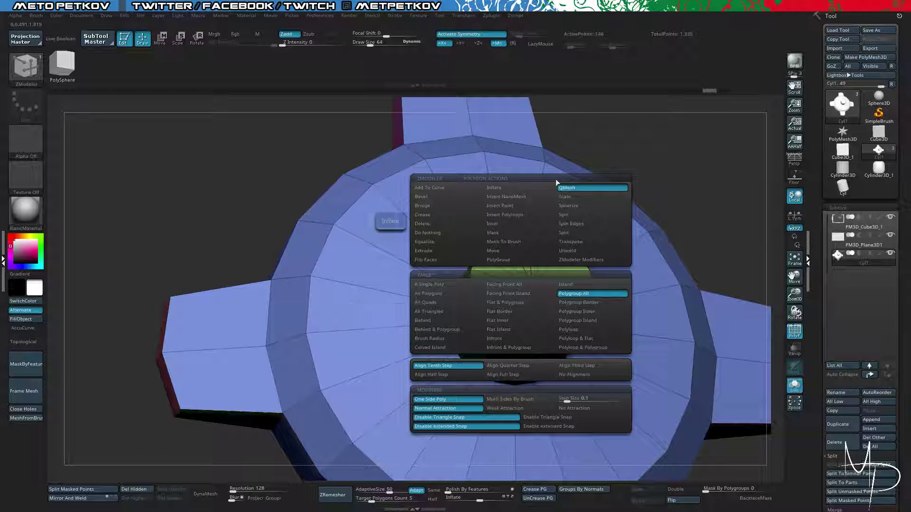
{"action": "left_click", "coordinate": [538, 225]}
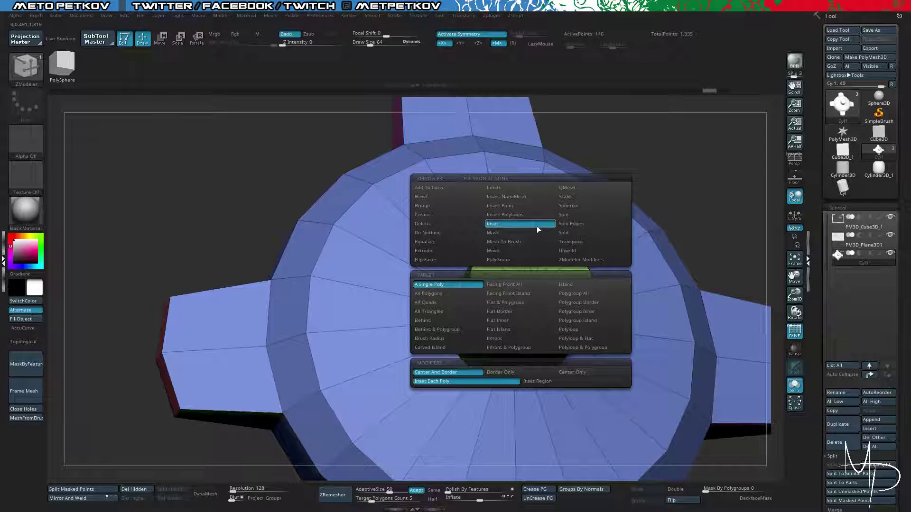
{"action": "left_click", "coordinate": [567, 294]}
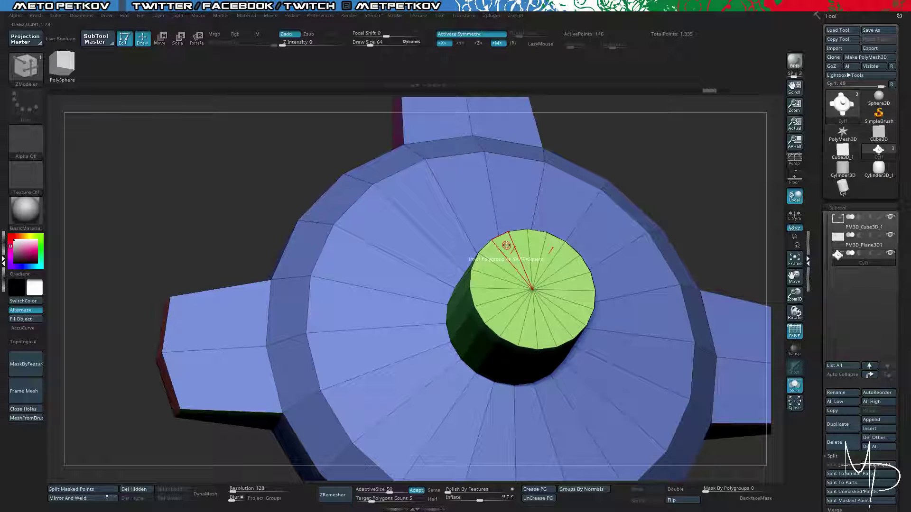
{"action": "left_click_drag", "start_coordinate": [508, 244], "coordinate": [515, 273]}
{"action": "key", "text": "ctrl+z"}
Switch the modifier to Inset Region, show the frame again, and inset the neck's top cap as one region.
{"action": "key", "text": "space"}
{"action": "left_click", "coordinate": [550, 383]}
{"action": "key", "text": "alt+s"}
{"action": "key", "text": "ctrl+z"}
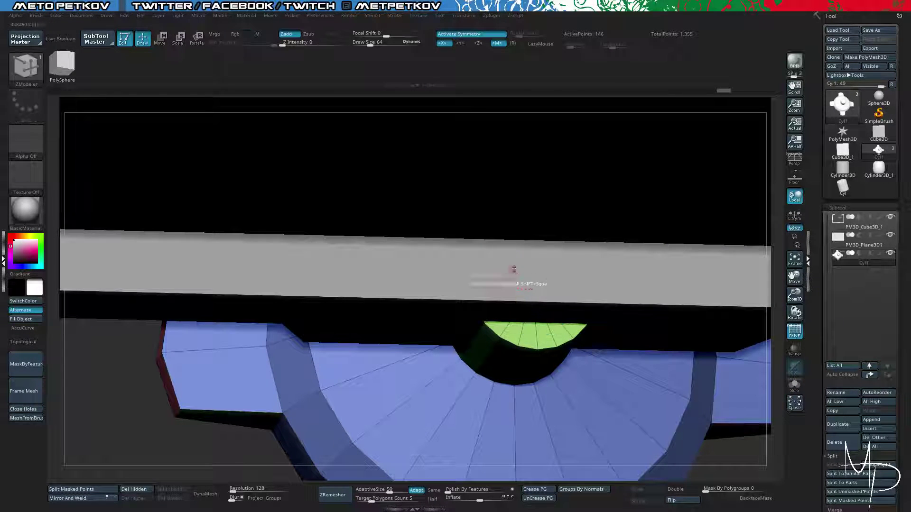
{"action": "left_click_drag", "start_coordinate": [530, 332], "coordinate": [530, 324]}
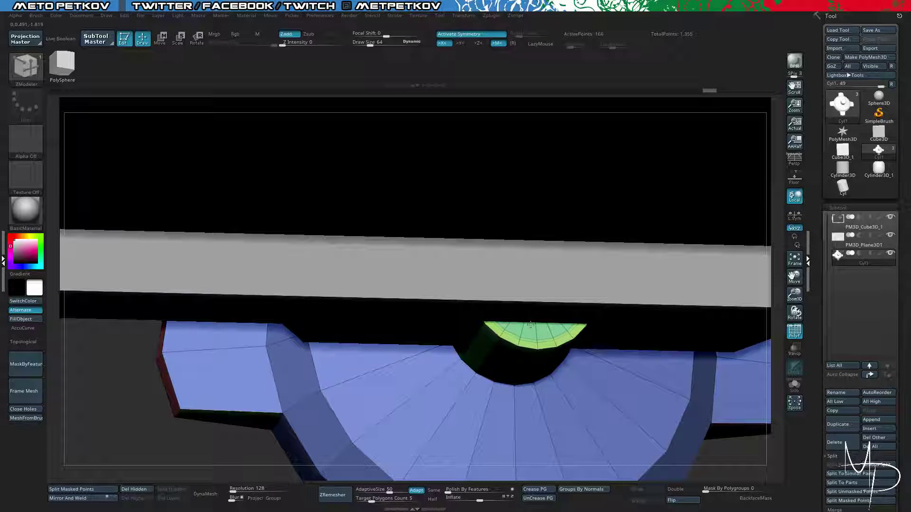
Set the polygon action to QMesh with the Polygroup Island target and extrude the neck's inset cap upward into a narrower stub.
{"action": "key", "text": "space"}
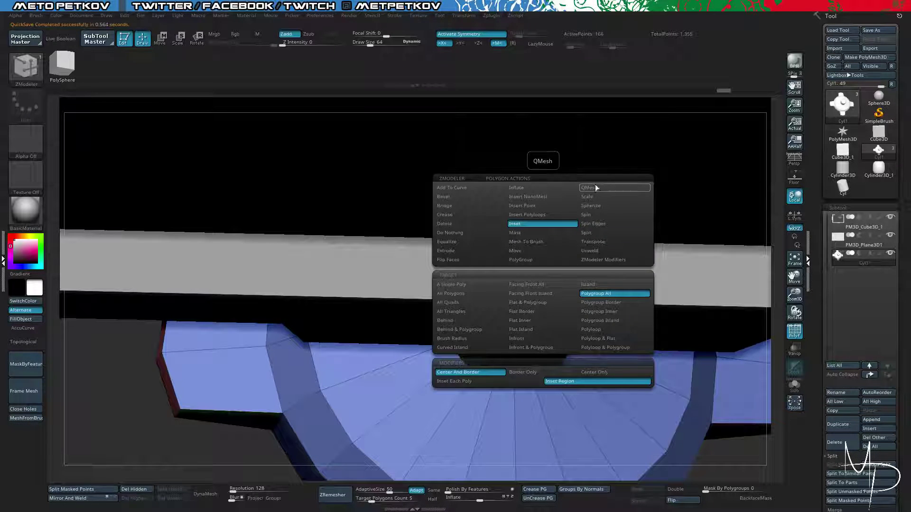
{"action": "key", "text": "space"}
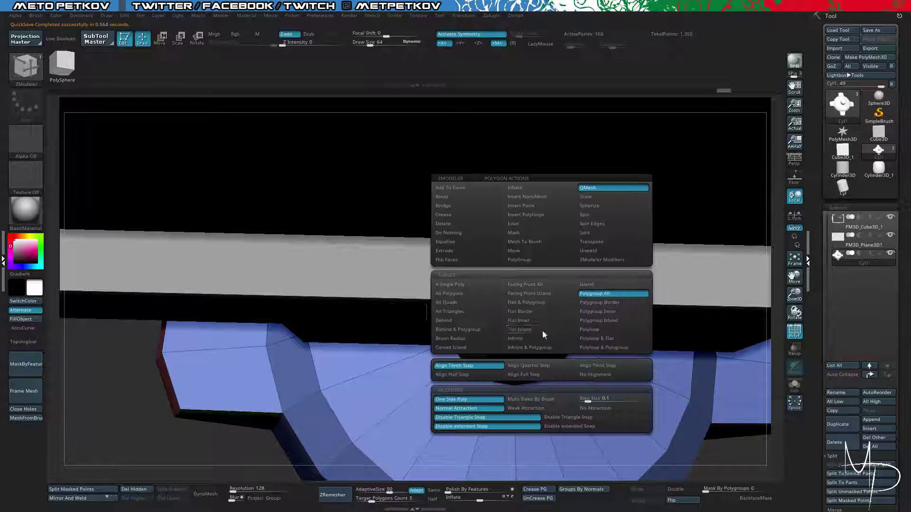
{"action": "left_click", "coordinate": [590, 320]}
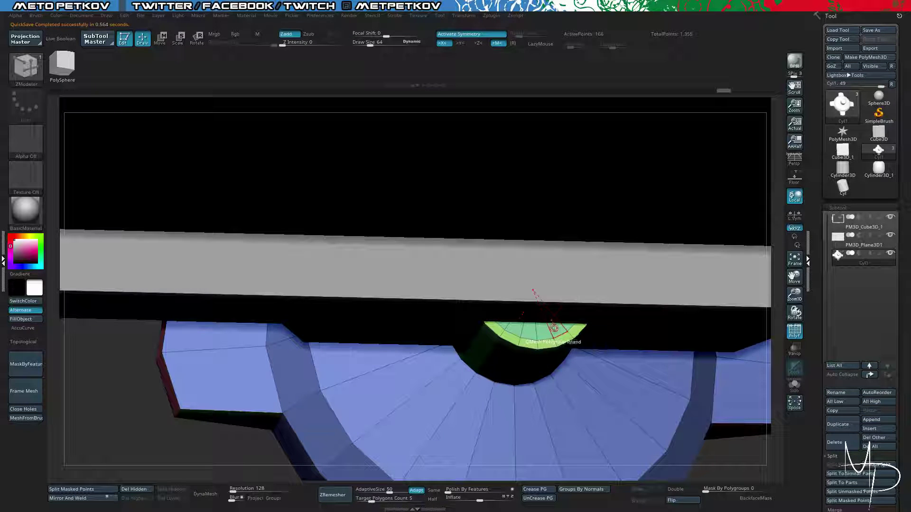
{"action": "left_click_drag", "start_coordinate": [540, 328], "coordinate": [544, 320]}
{"action": "left_click_drag", "start_coordinate": [166, 472], "coordinate": [52, 309]}
{"action": "left_click_drag", "start_coordinate": [96, 282], "coordinate": [148, 238]}
{"action": "left_click_drag", "start_coordinate": [162, 256], "coordinate": [200, 295]}
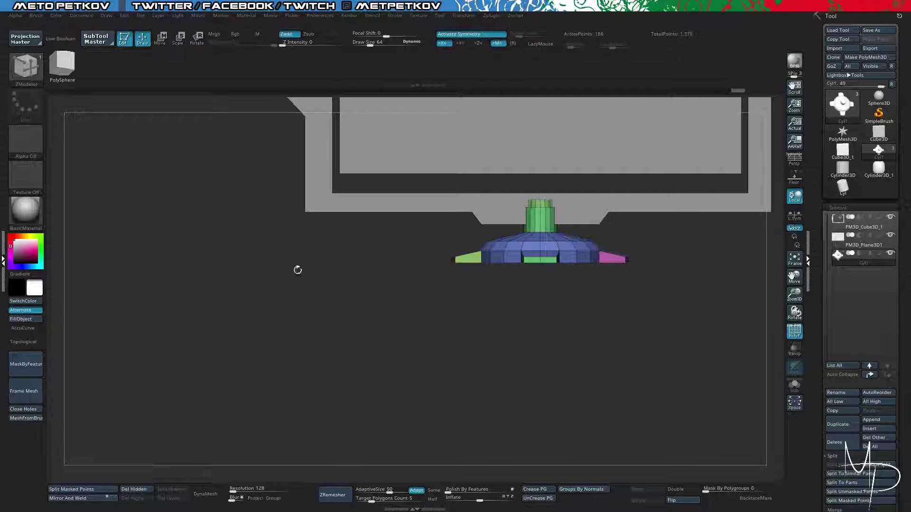
{"action": "left_click_drag", "start_coordinate": [298, 270], "coordinate": [353, 328]}
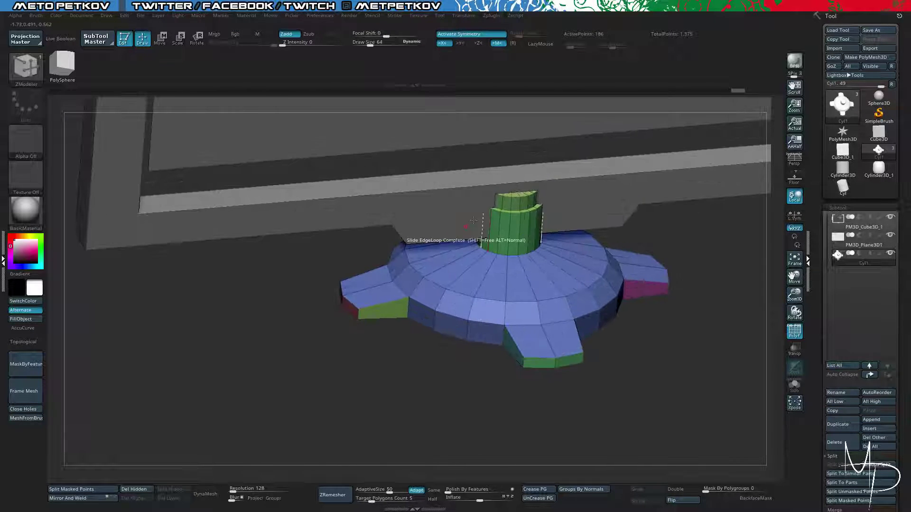
Try insetting the two dome faces behind the front foot with the Polygroup All target, and undo the inset.
{"action": "left_click", "coordinate": [519, 286], "text": "alt"}
{"action": "left_click_drag", "start_coordinate": [441, 370], "coordinate": [445, 403], "text": "alt"}
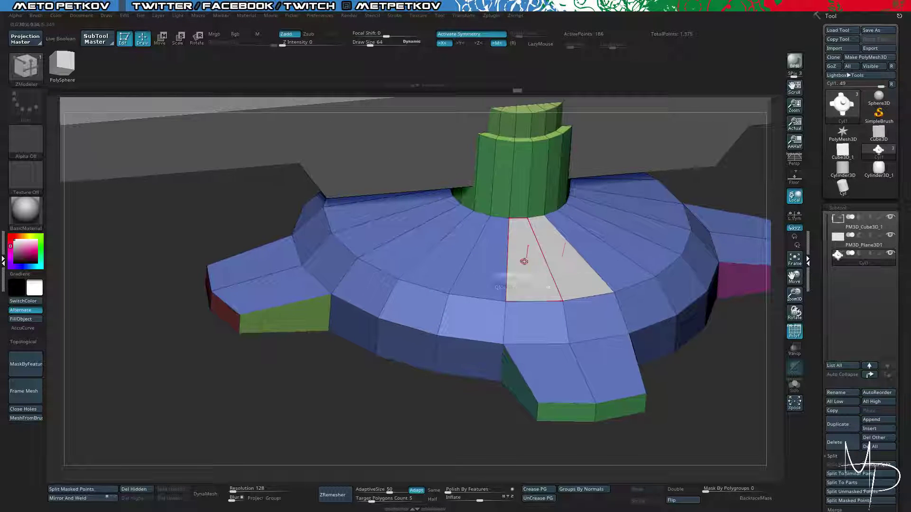
{"action": "key", "text": "space"}
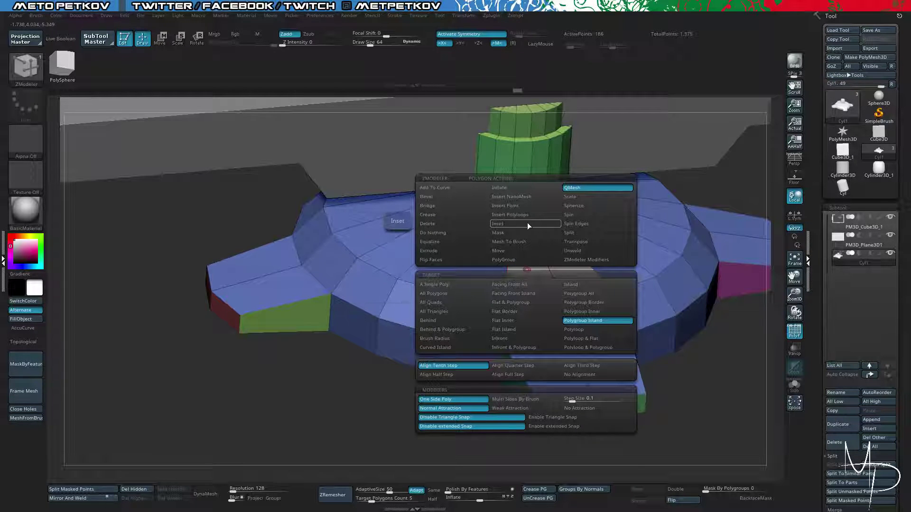
{"action": "left_click", "coordinate": [505, 226]}
{"action": "left_click", "coordinate": [568, 284]}
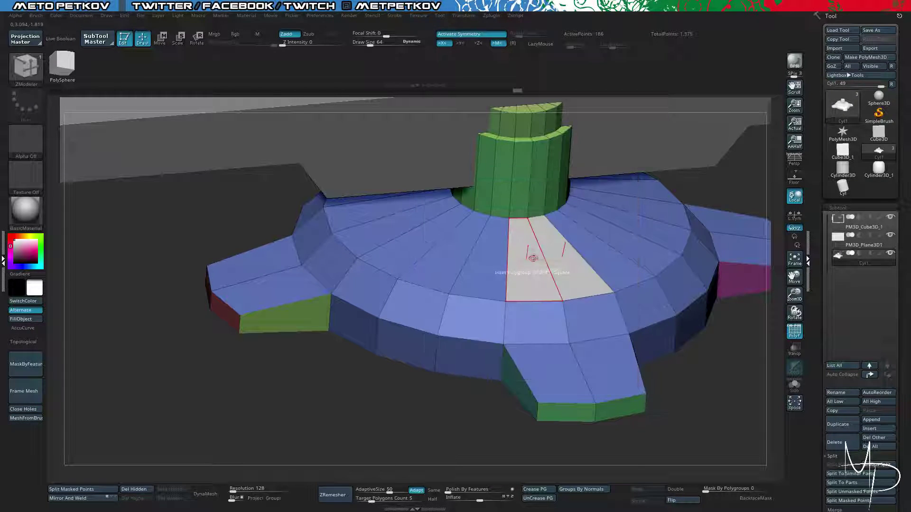
{"action": "left_click_drag", "start_coordinate": [529, 254], "coordinate": [517, 235]}
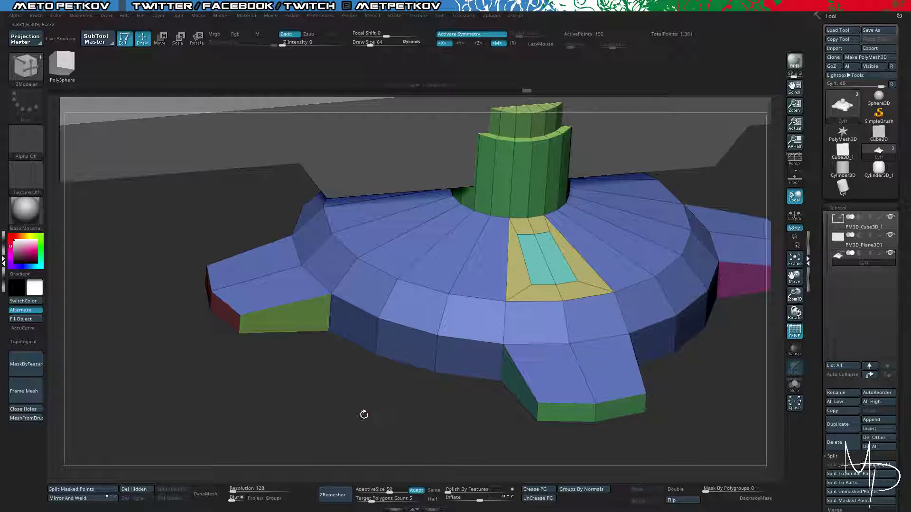
{"action": "left_click_drag", "start_coordinate": [364, 414], "coordinate": [413, 346], "text": "shift"}
{"action": "key", "text": "ctrl+z"}
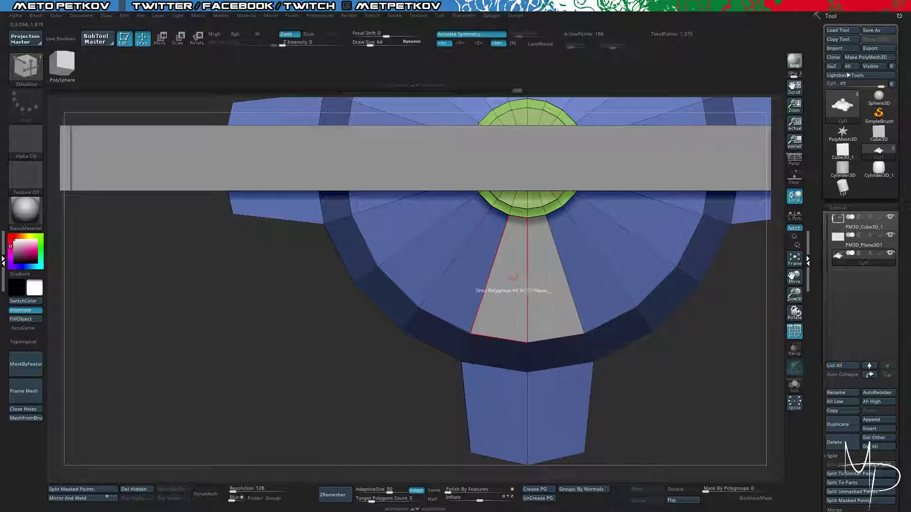
Switch to the Move brush and reassign the base's polygroups, clearing the temporary face selection and separating them by normals.
{"action": "left_click_drag", "start_coordinate": [244, 384], "coordinate": [235, 367], "text": "alt"}
{"action": "left_click_drag", "start_coordinate": [653, 415], "coordinate": [670, 301], "text": "shift"}
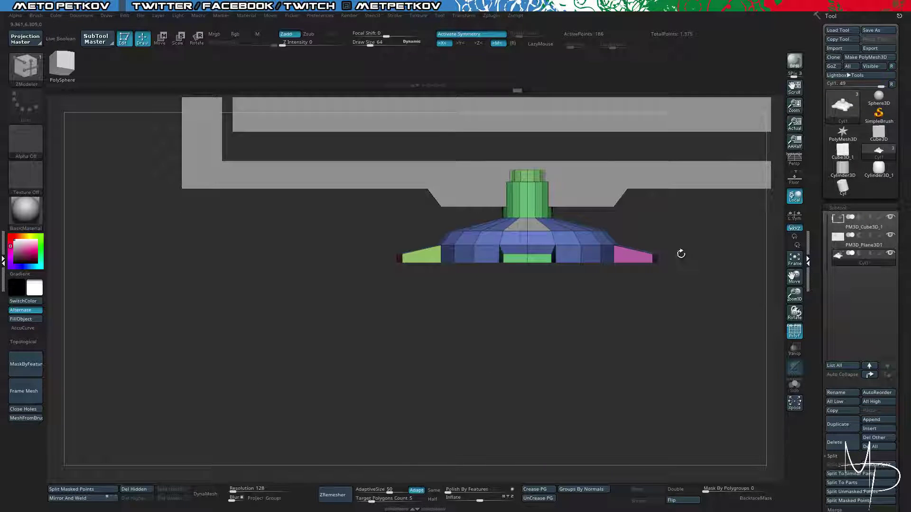
{"action": "key", "text": "b"}
{"action": "key", "text": "m"}
{"action": "key", "text": "v"}
{"action": "left_click_drag", "start_coordinate": [634, 324], "coordinate": [641, 362]}
{"action": "key", "text": "ctrl+w"}
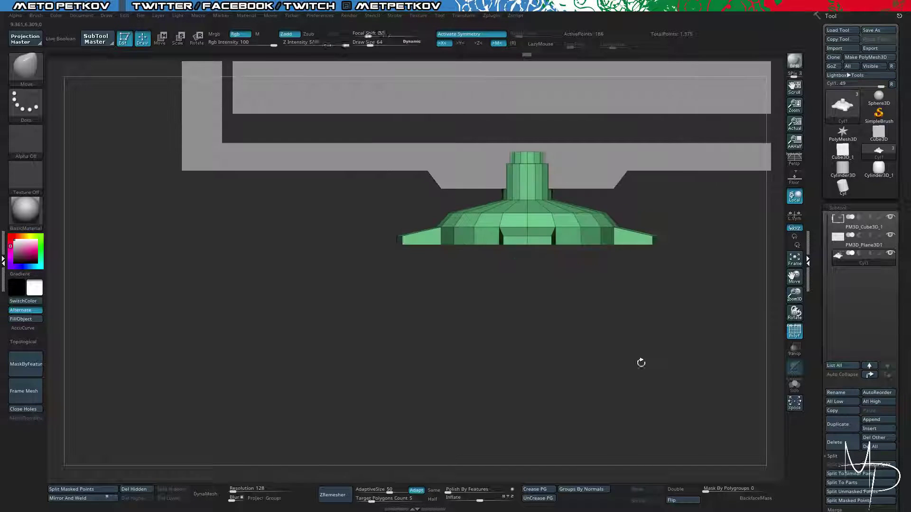
{"action": "key", "text": "ctrl+z"}
Preview the base with dynamic subdivision, toggle the polyframe to inspect the smoothing, and return to the low-resolution mesh.
{"action": "left_click_drag", "start_coordinate": [660, 266], "coordinate": [609, 330]}
{"action": "key", "text": "d"}
{"action": "left_click", "coordinate": [470, 167]}
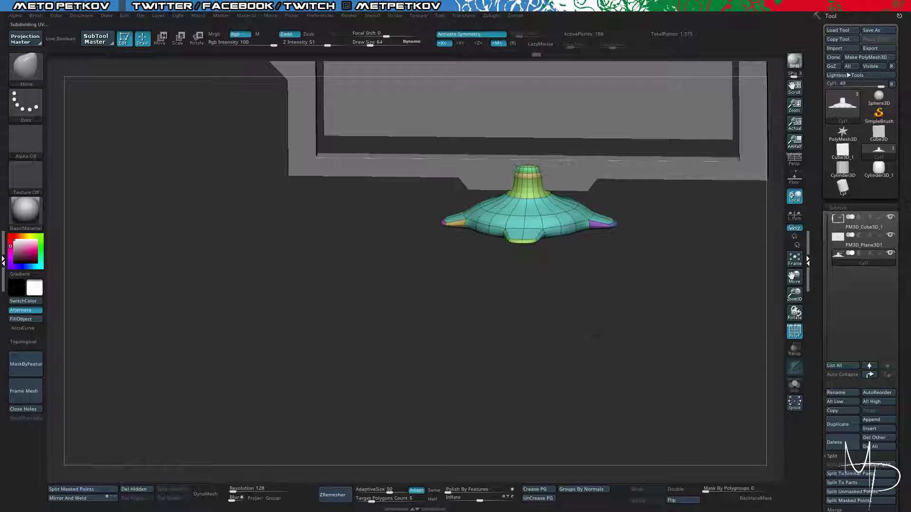
{"action": "left_click_drag", "start_coordinate": [555, 397], "coordinate": [616, 315]}
{"action": "key", "text": "shift+f"}
{"action": "key", "text": "shift+f"}
{"action": "key", "text": "shift+f"}
{"action": "key", "text": "shift+f"}
Crease the complete edge loop around the dome's outer rim with ZModeler, and preview the base subdivided with the polyframe hidden.
{"action": "left_click_drag", "start_coordinate": [625, 351], "coordinate": [644, 371]}
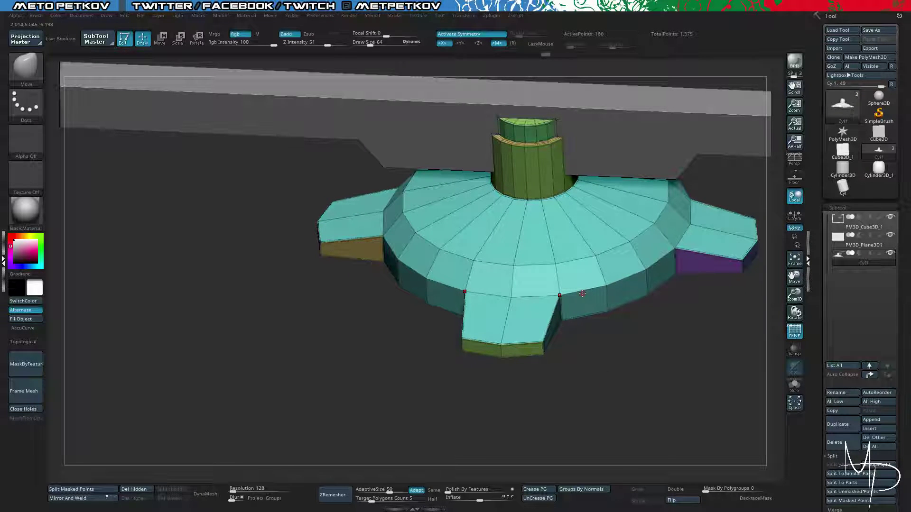
{"action": "key", "text": "space"}
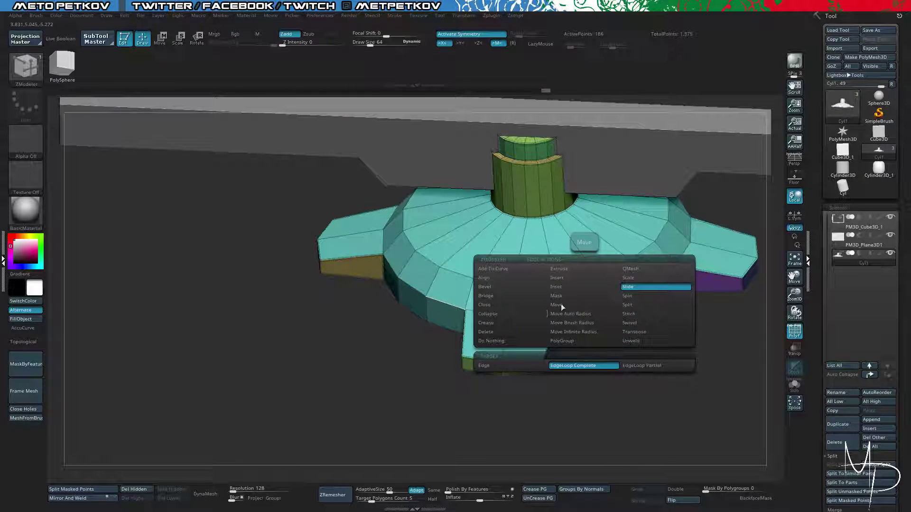
{"action": "left_click", "coordinate": [492, 323]}
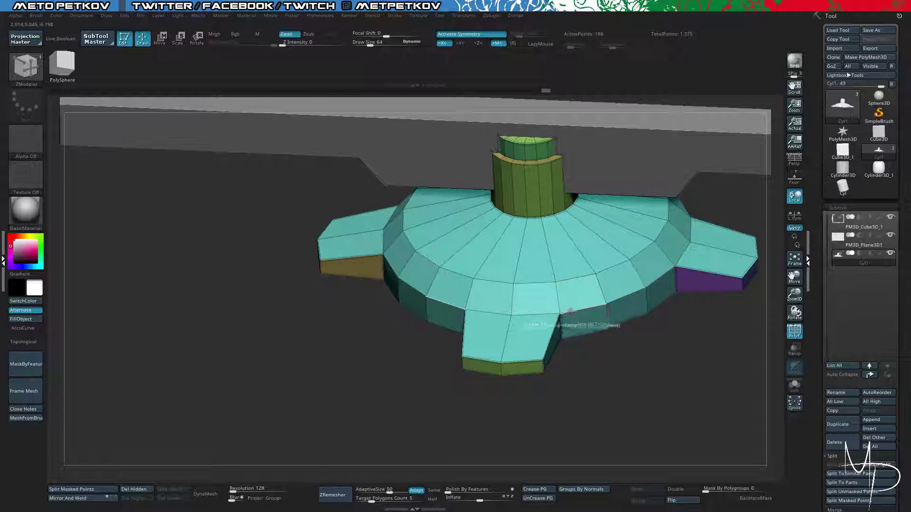
{"action": "left_click", "coordinate": [586, 327]}
{"action": "key", "text": "d"}
{"action": "key", "text": "shift"}
{"action": "key", "text": "shift+f"}
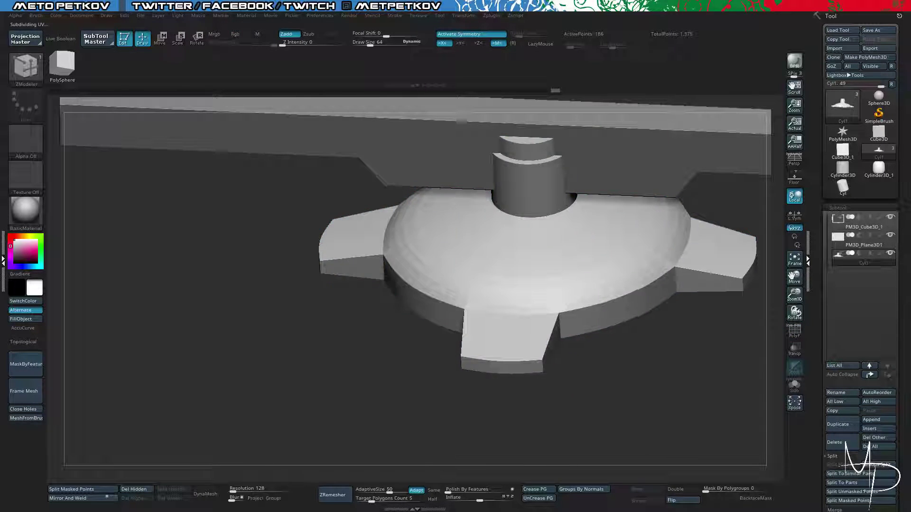
Examine the smoothed stand base together with the whole screen frame from the front, from below and at an angle.
{"action": "mouse_move", "coordinate": [618, 392]}
{"action": "left_mouse_down", "text": "alt"}
{"action": "mouse_move", "coordinate": [451, 360]}
{"action": "mouse_move", "coordinate": [442, 292]}
{"action": "mouse_move", "coordinate": [478, 393]}
{"action": "mouse_move", "coordinate": [500, 249]}
{"action": "left_mouse_up", "text": "alt"}
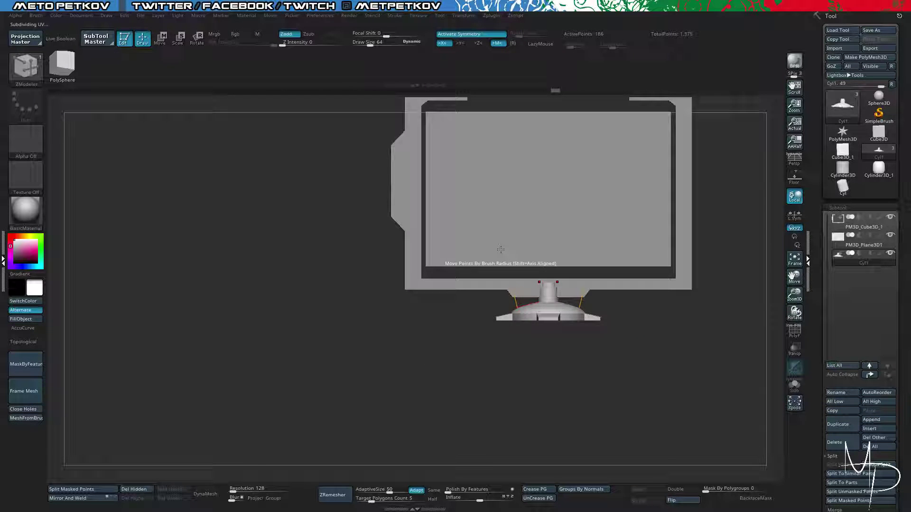
{"action": "left_click_drag", "start_coordinate": [237, 294], "coordinate": [351, 173]}
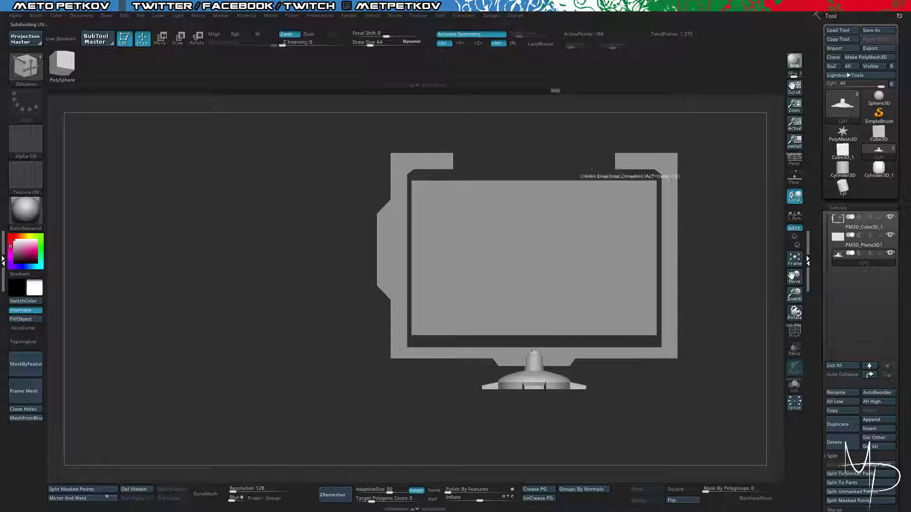
{"action": "left_click_drag", "start_coordinate": [665, 213], "coordinate": [599, 420]}
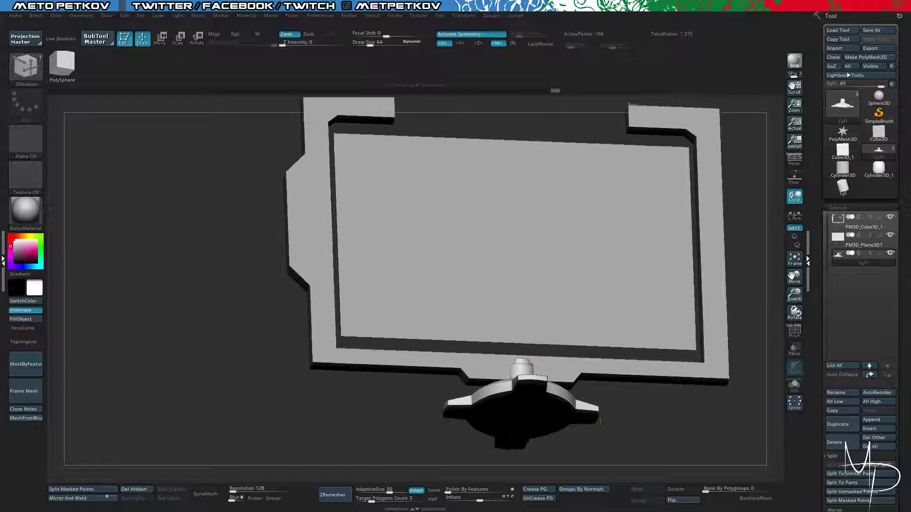
{"action": "left_click_drag", "start_coordinate": [600, 197], "coordinate": [492, 207], "text": "alt"}
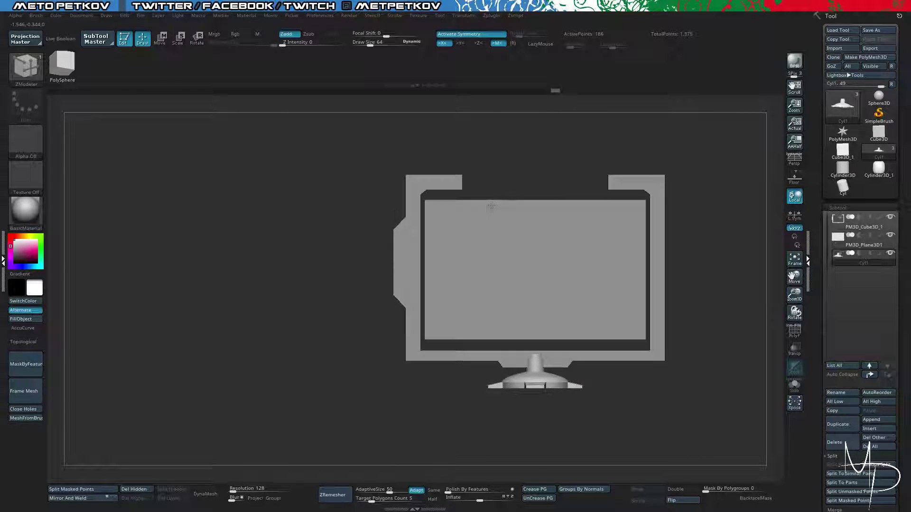
{"action": "left_click_drag", "start_coordinate": [414, 378], "coordinate": [517, 235]}
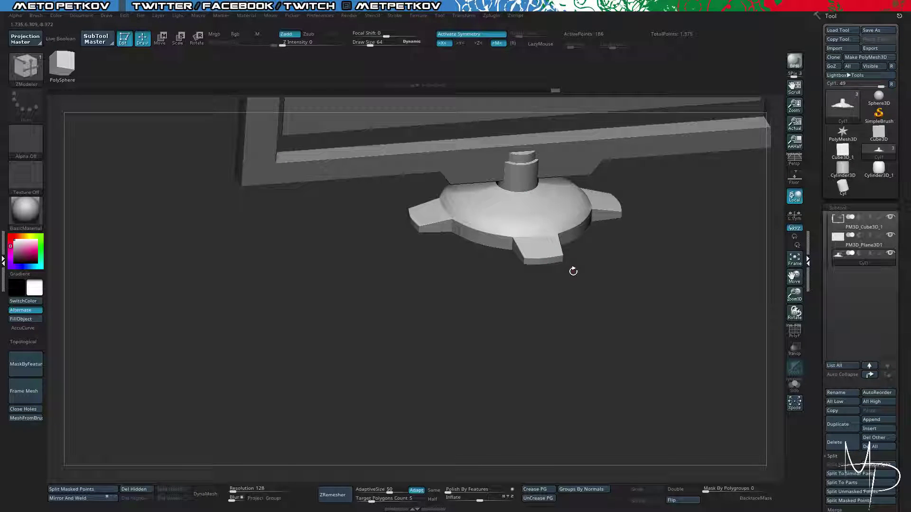
{"action": "left_click_drag", "start_coordinate": [573, 271], "coordinate": [594, 345]}
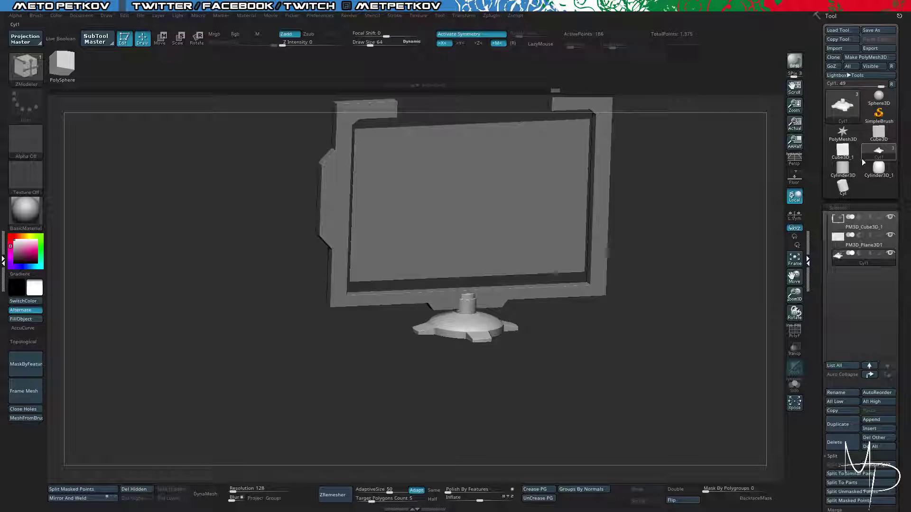
Convert the Cube3D primitive to a polymesh and initialize it as a QCube with X, Y and Z Res set to 1.
{"action": "left_click", "coordinate": [879, 132]}
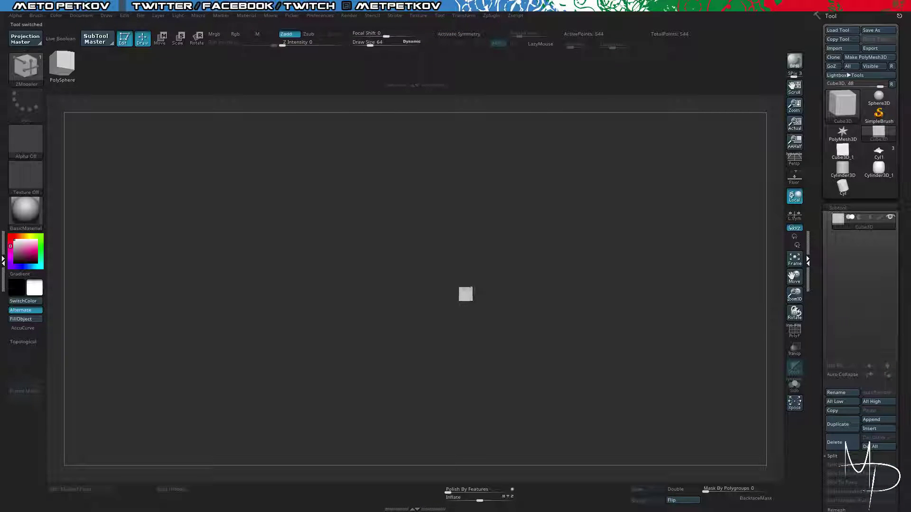
{"action": "key", "text": "shift+f"}
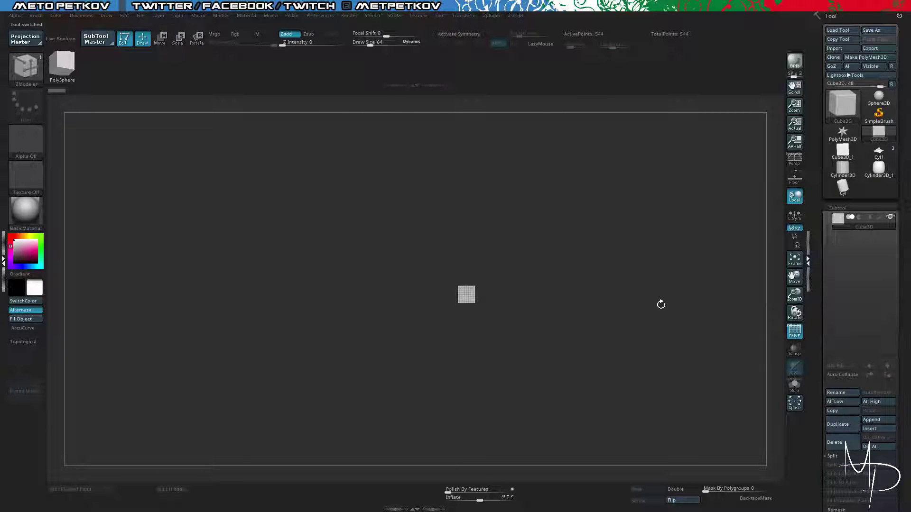
{"action": "scroll", "coordinate": [660, 319], "scroll_direction": "up", "scroll_amount": 3}
{"action": "scroll", "coordinate": [818, 236], "scroll_direction": "down", "scroll_amount": 5}
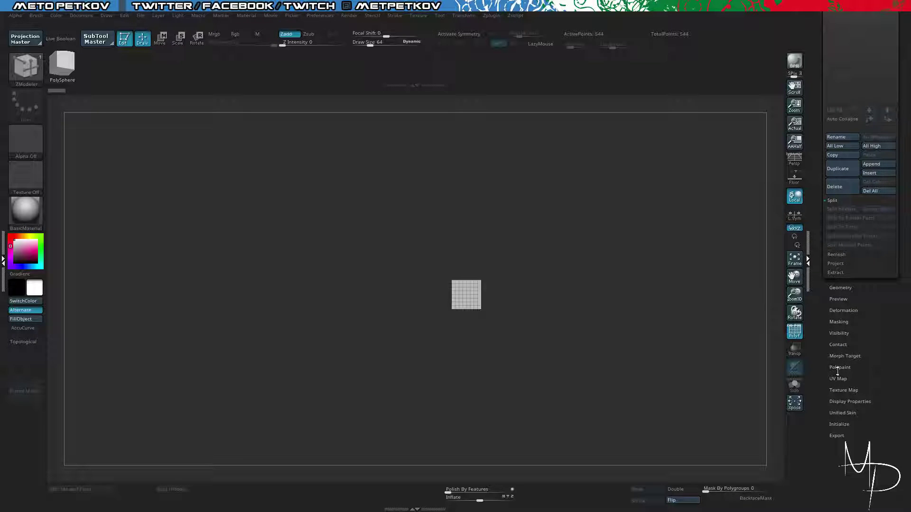
{"action": "left_click", "coordinate": [838, 425]}
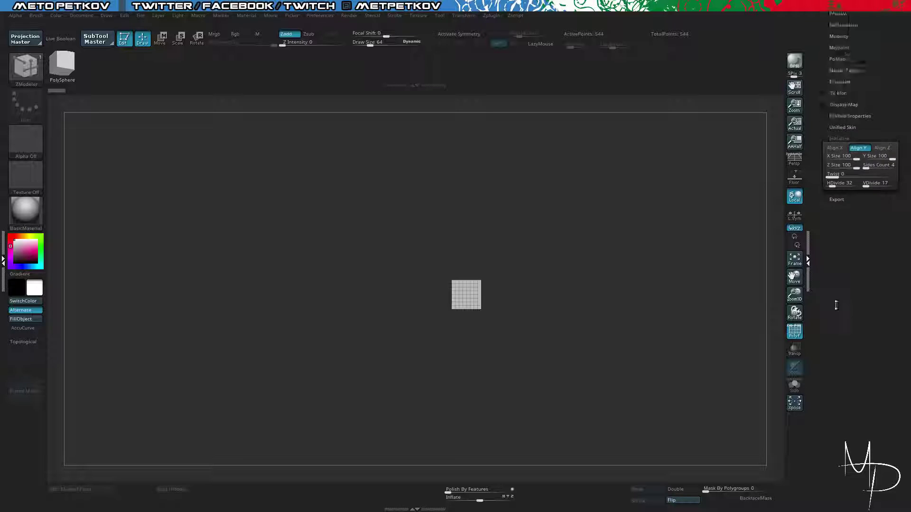
{"action": "left_click", "coordinate": [864, 57]}
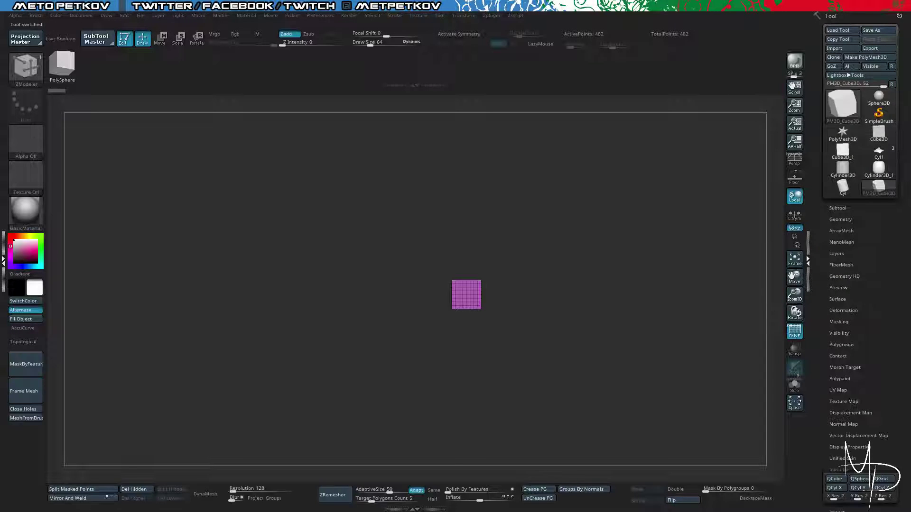
{"action": "scroll", "coordinate": [833, 208], "scroll_direction": "down", "scroll_amount": 5}
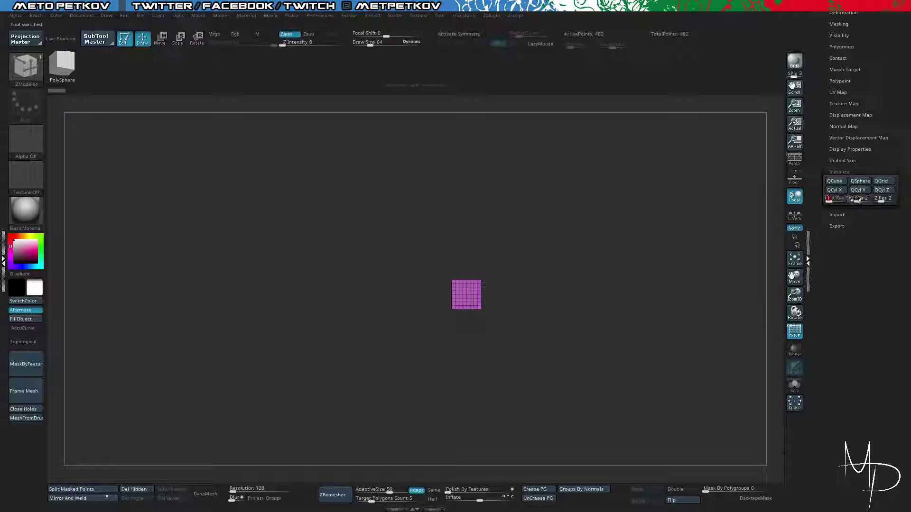
{"action": "left_click", "coordinate": [833, 181]}
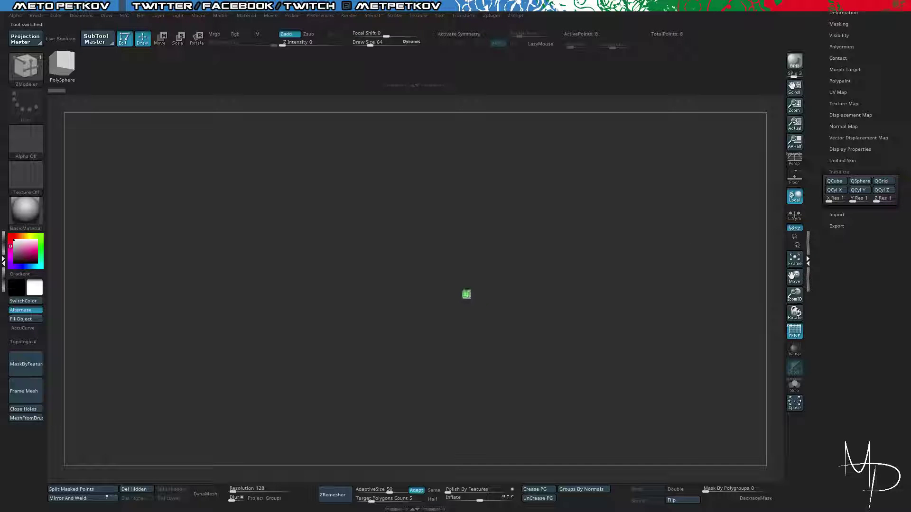
Apply the Unify deformation to normalize the new cube's size, and show its polyframe from an angled view.
{"action": "scroll", "coordinate": [823, 65], "scroll_direction": "up", "scroll_amount": 2}
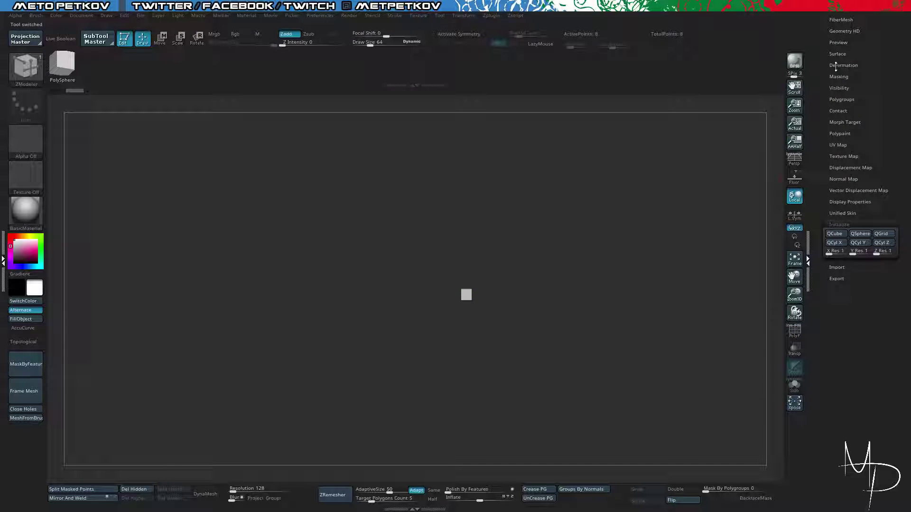
{"action": "left_click", "coordinate": [837, 65]}
{"action": "left_click", "coordinate": [836, 73]}
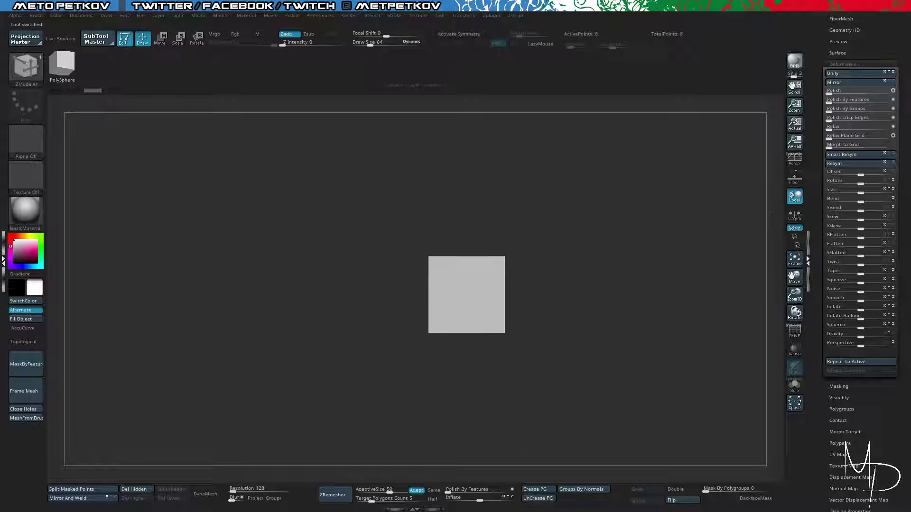
{"action": "key", "text": "shift+f"}
{"action": "left_click_drag", "start_coordinate": [307, 228], "coordinate": [285, 228]}
{"action": "left_click_drag", "start_coordinate": [328, 199], "coordinate": [331, 221]}
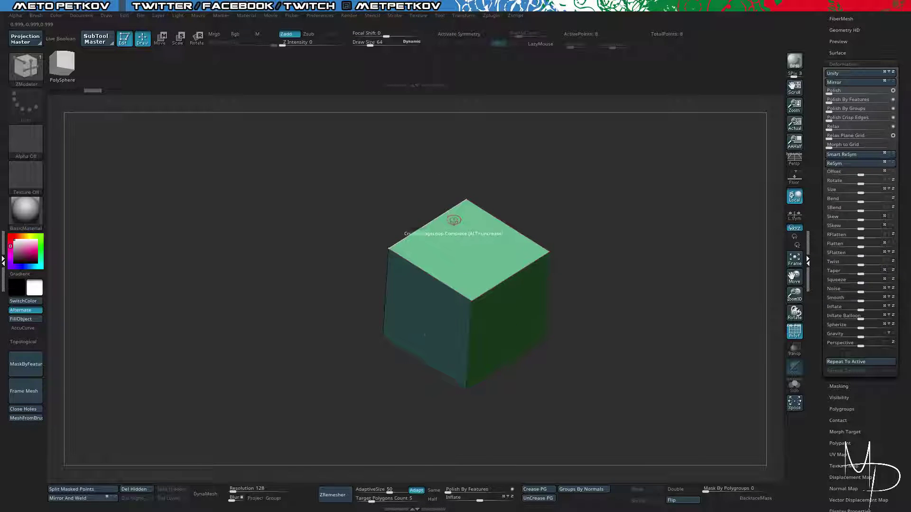
Extrude the cube's top face upward with ZModeler's QMesh polygon action.
{"action": "key", "text": "w"}
{"action": "left_click_drag", "start_coordinate": [338, 198], "coordinate": [403, 210], "text": "shift"}
{"action": "key", "text": "space"}
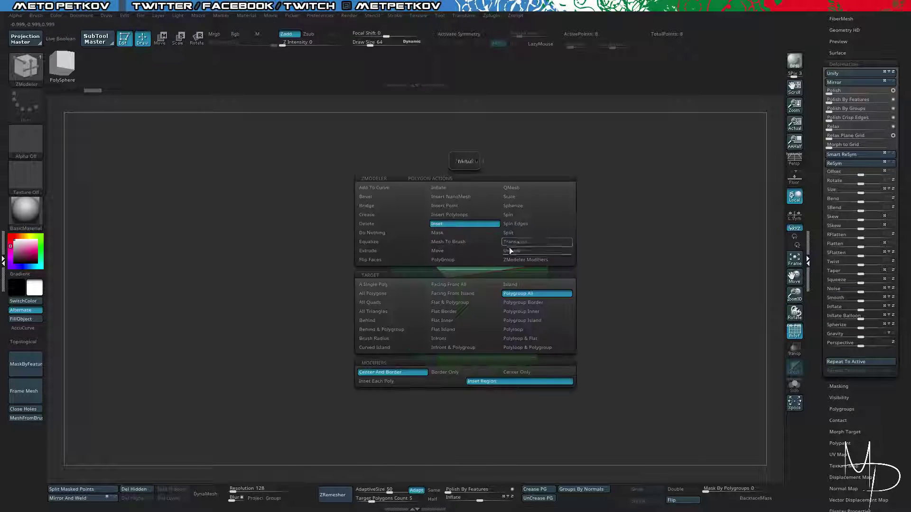
{"action": "left_click", "coordinate": [510, 189]}
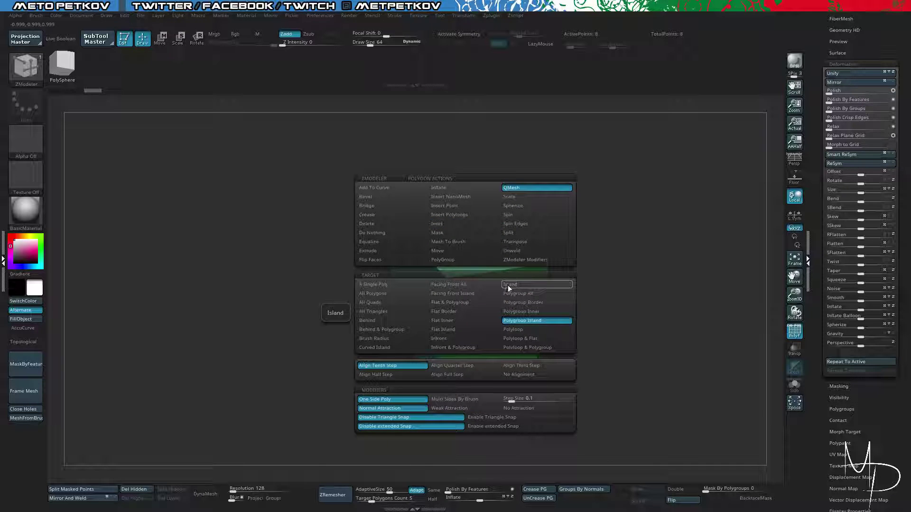
{"action": "left_click", "coordinate": [508, 286]}
{"action": "left_click_drag", "start_coordinate": [472, 241], "coordinate": [468, 212]}
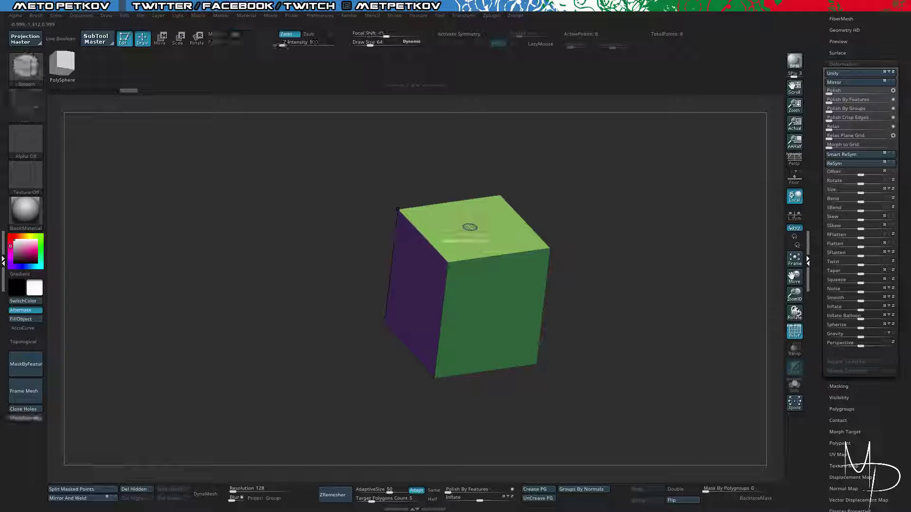
In side view, mask the block except for one vertical side and centre the transform gizmo on that side.
{"action": "left_click_drag", "start_coordinate": [361, 176], "coordinate": [392, 169], "text": "shift"}
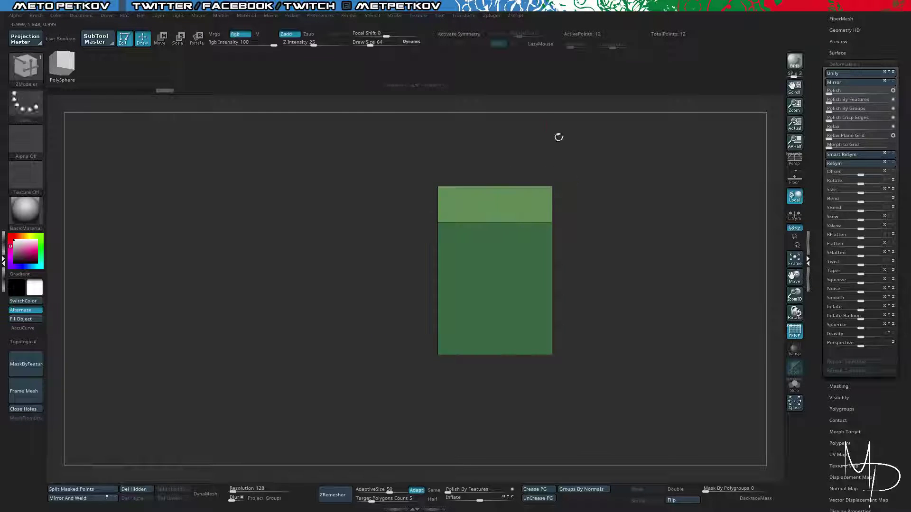
{"action": "key", "text": "w"}
{"action": "left_click", "coordinate": [482, 210]}
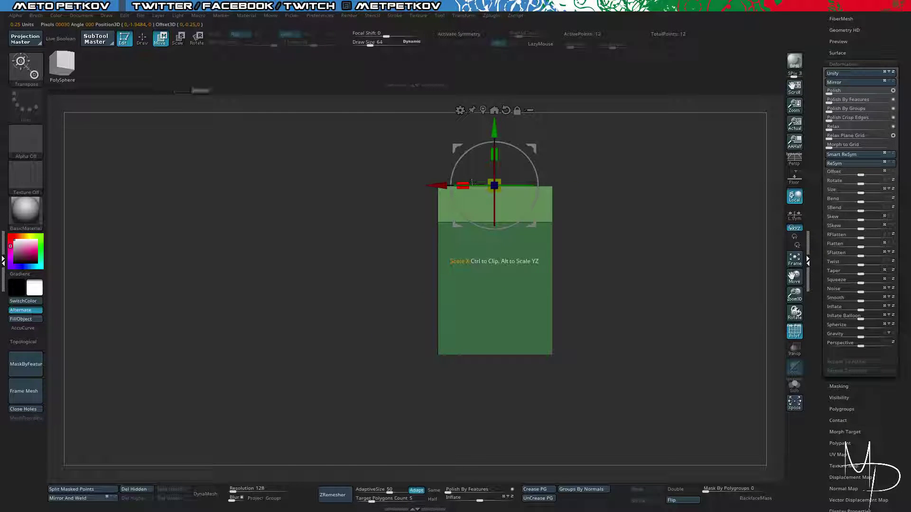
{"action": "key", "text": "ctrl+w"}
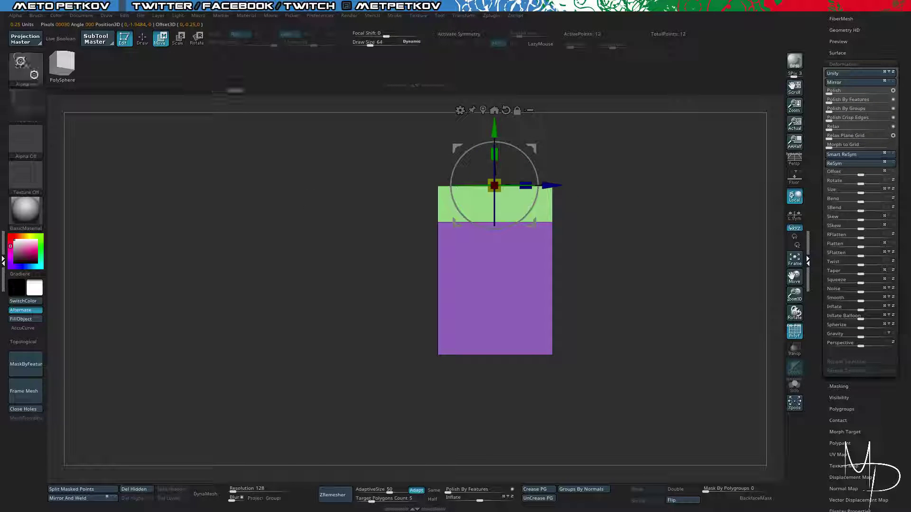
{"action": "mouse_move", "coordinate": [331, 178]}
{"action": "left_mouse_down", "text": "ctrl"}
{"action": "mouse_move", "coordinate": [450, 378]}
{"action": "mouse_move", "coordinate": [461, 295]}
{"action": "mouse_move", "coordinate": [462, 373]}
{"action": "left_mouse_up", "text": "ctrl"}
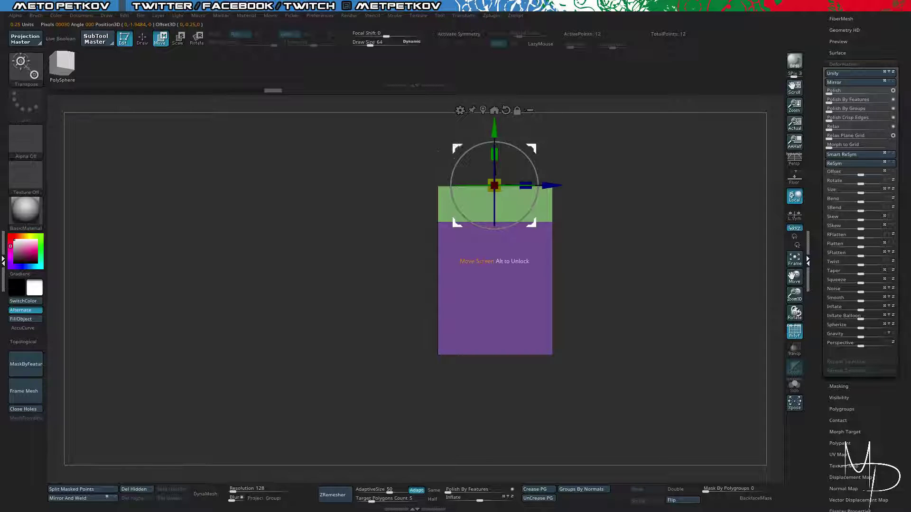
{"action": "left_click", "coordinate": [481, 109]}
{"action": "mouse_move", "coordinate": [465, 233]}
{"action": "left_mouse_down"}
{"action": "mouse_move", "coordinate": [477, 241]}
{"action": "mouse_move", "coordinate": [465, 233]}
{"action": "left_mouse_up"}
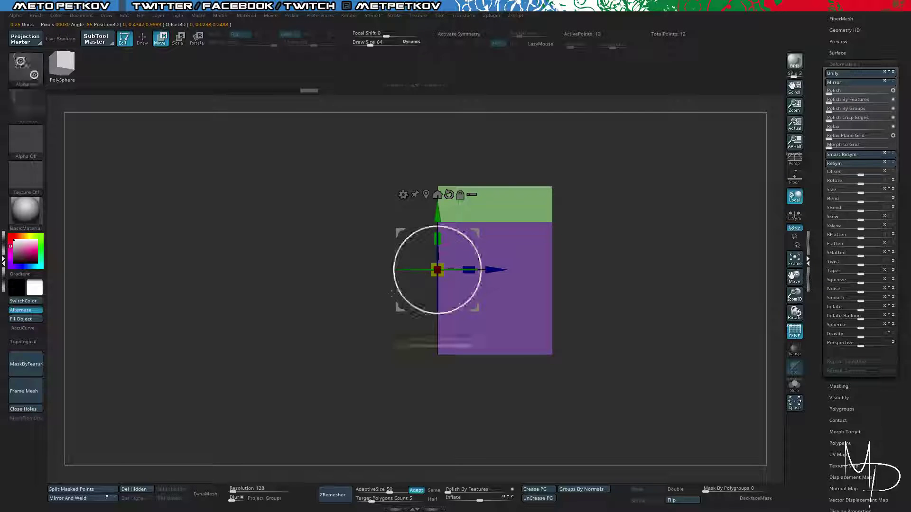
Slant that side of the block by moving its lowest edge outward and its top edge inward along Z.
{"action": "left_click_drag", "start_coordinate": [451, 394], "coordinate": [393, 353], "text": "ctrl"}
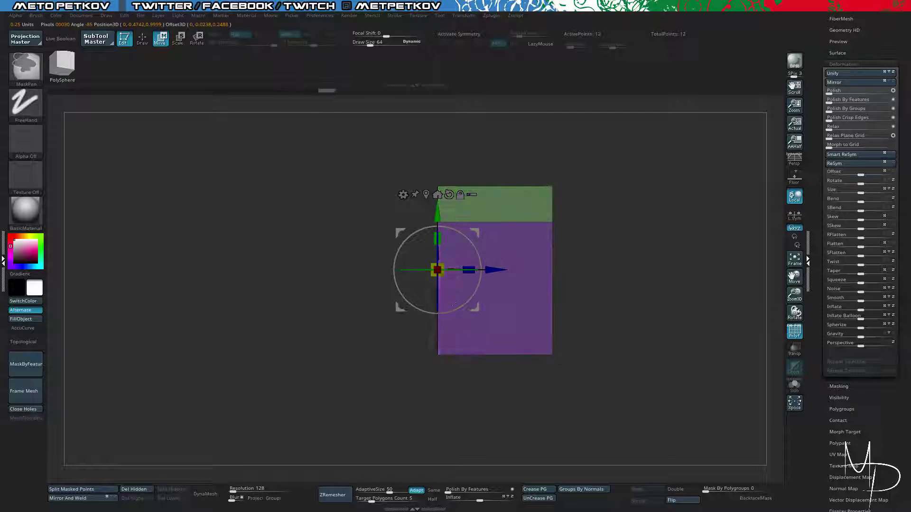
{"action": "left_click", "coordinate": [391, 185], "text": "ctrl"}
{"action": "left_click", "coordinate": [453, 167], "text": "ctrl"}
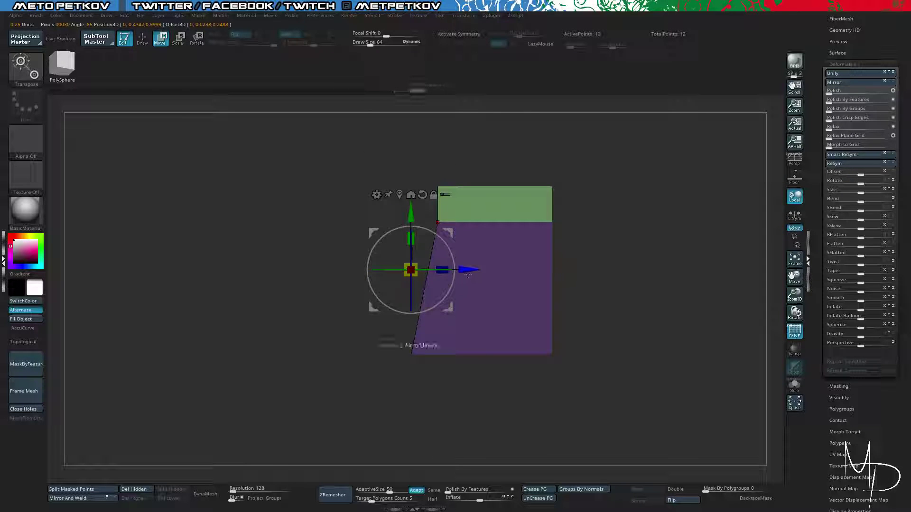
{"action": "left_click_drag", "start_coordinate": [468, 275], "coordinate": [492, 269]}
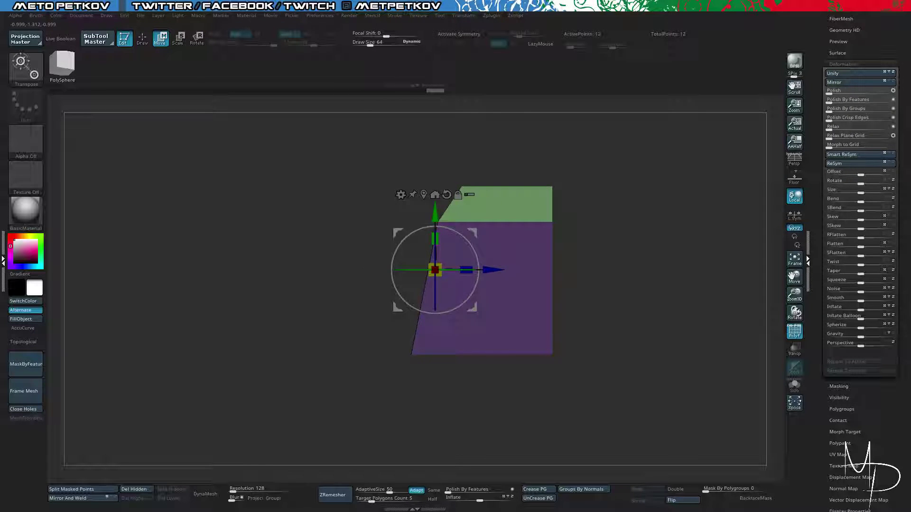
Widen the block's bottom edges along X in front view, clear the mask and apply Mirror And Weld.
{"action": "right_click_drag", "start_coordinate": [492, 273], "coordinate": [351, 285], "text": "shift"}
{"action": "left_click_drag", "start_coordinate": [275, 270], "coordinate": [217, 234], "text": "ctrl"}
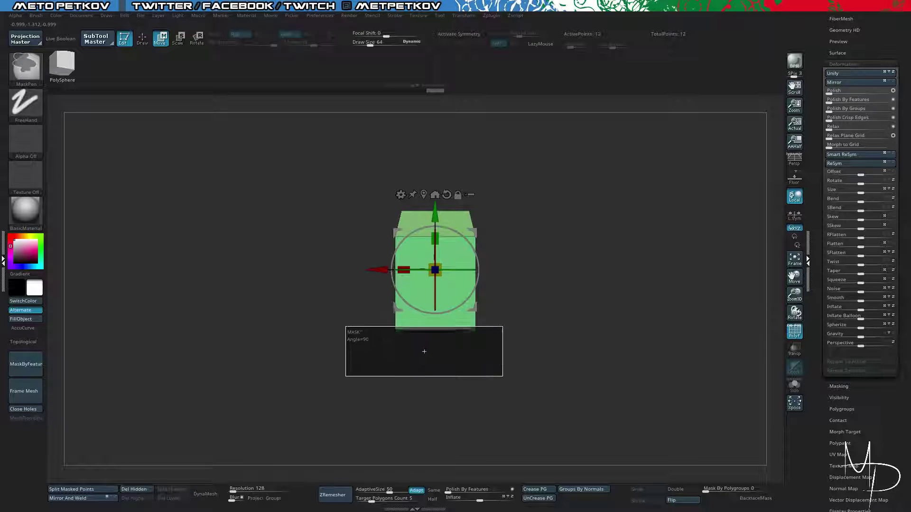
{"action": "left_click", "coordinate": [421, 350], "text": "ctrl"}
{"action": "left_click_drag", "start_coordinate": [397, 263], "coordinate": [376, 266]}
{"action": "left_click_drag", "start_coordinate": [308, 204], "coordinate": [268, 235], "text": "ctrl"}
{"action": "left_click", "coordinate": [72, 499]}
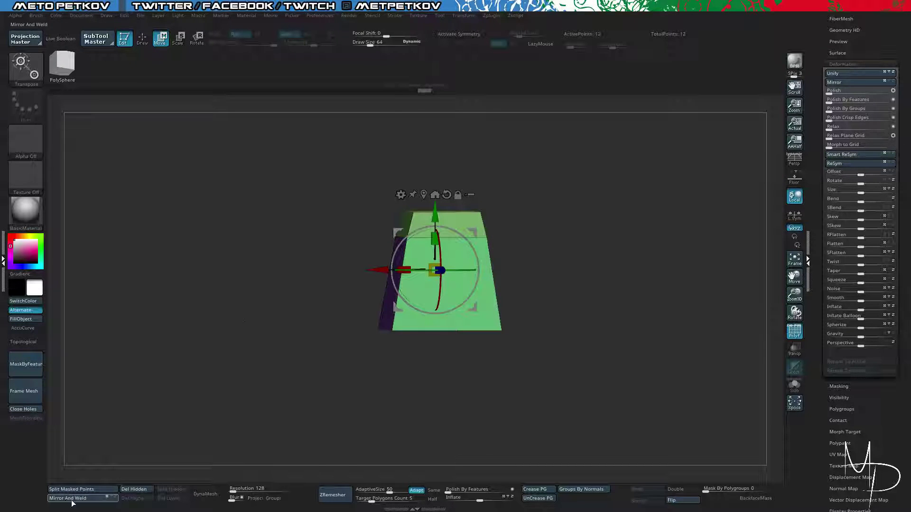
{"action": "mouse_move", "coordinate": [157, 418]}
{"action": "left_mouse_down", "text": "shift"}
{"action": "mouse_move", "coordinate": [175, 413]}
{"action": "mouse_move", "coordinate": [189, 432]}
{"action": "mouse_move", "coordinate": [195, 351]}
{"action": "mouse_move", "coordinate": [294, 375]}
{"action": "mouse_move", "coordinate": [264, 215]}
{"action": "mouse_move", "coordinate": [190, 216]}
{"action": "mouse_move", "coordinate": [275, 272]}
{"action": "left_mouse_up", "text": "shift"}
Try to inset the temporarily grouped front faces with ZModeler using Inset, Polygroup All and Inset Region, and undo the insets.
{"action": "key", "text": "q"}
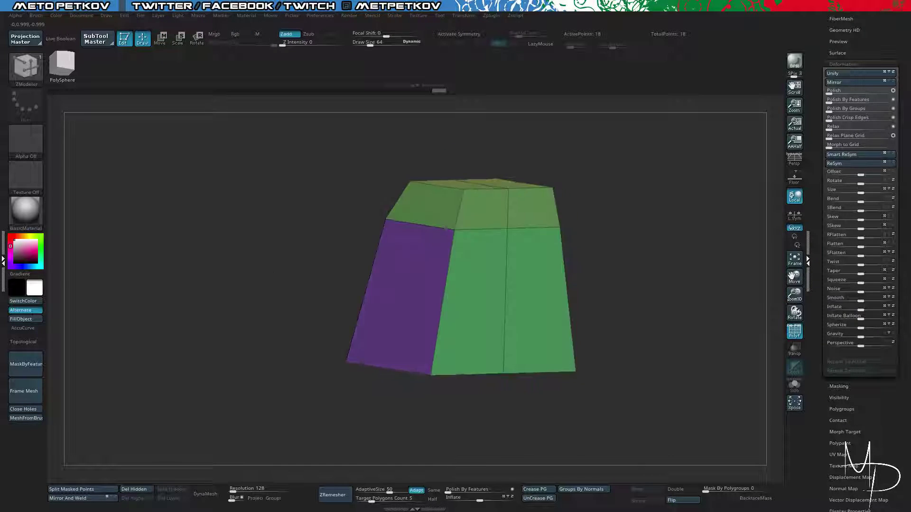
{"action": "mouse_move", "coordinate": [479, 213]}
{"action": "left_mouse_down", "text": "alt"}
{"action": "mouse_move", "coordinate": [479, 280]}
{"action": "mouse_move", "coordinate": [529, 261]}
{"action": "mouse_move", "coordinate": [528, 211]}
{"action": "left_mouse_up", "text": "alt"}
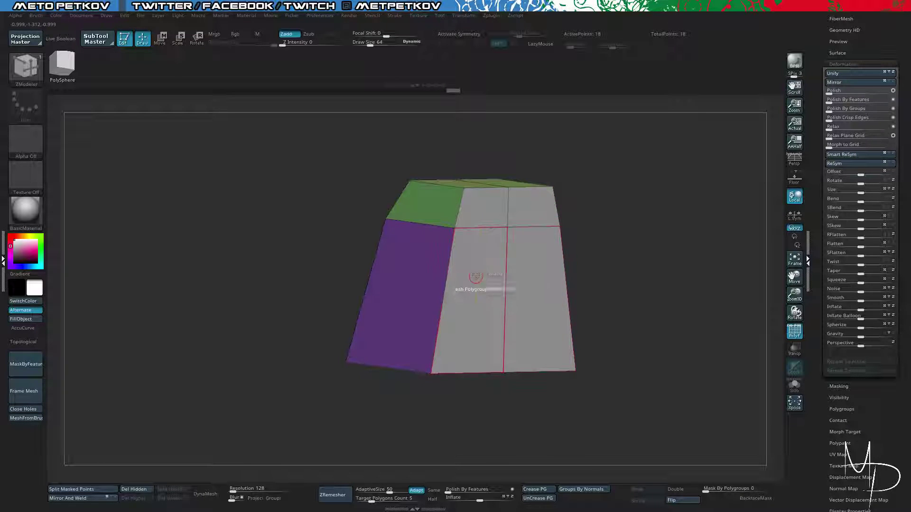
{"action": "key", "text": "space"}
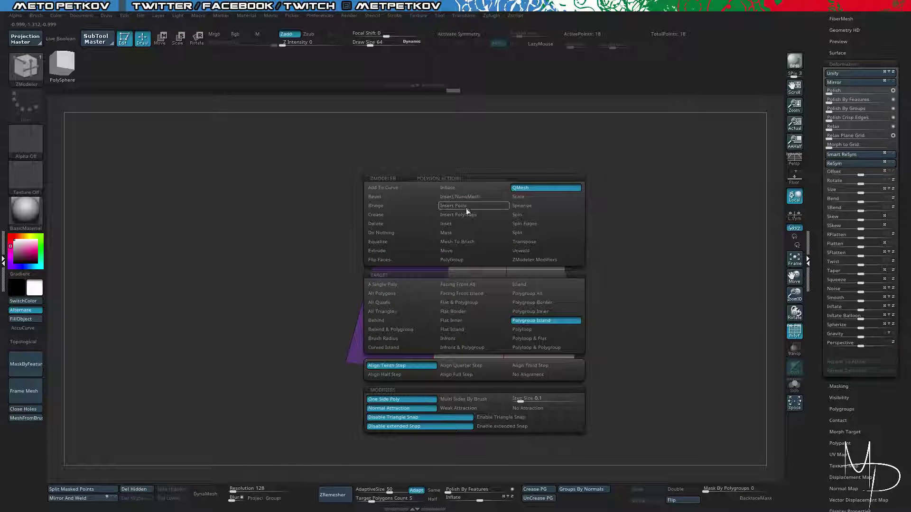
{"action": "key", "text": "space"}
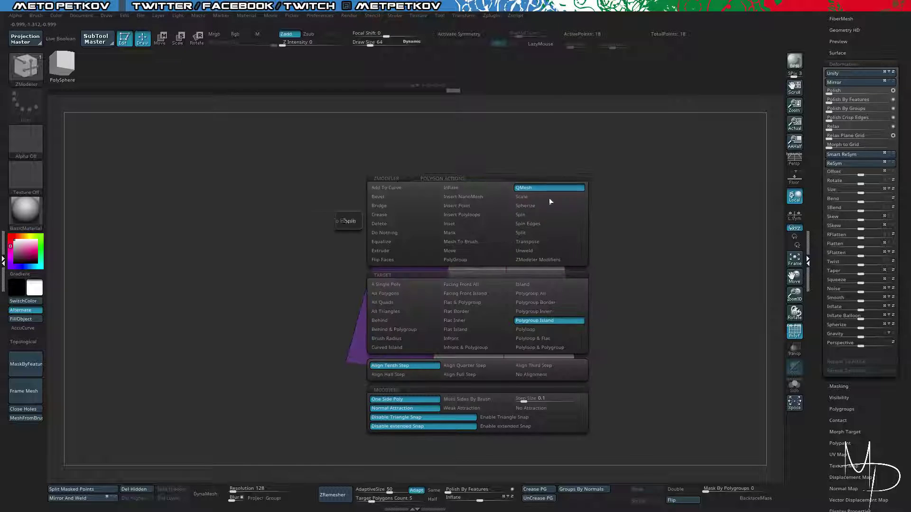
{"action": "left_click", "coordinate": [457, 223]}
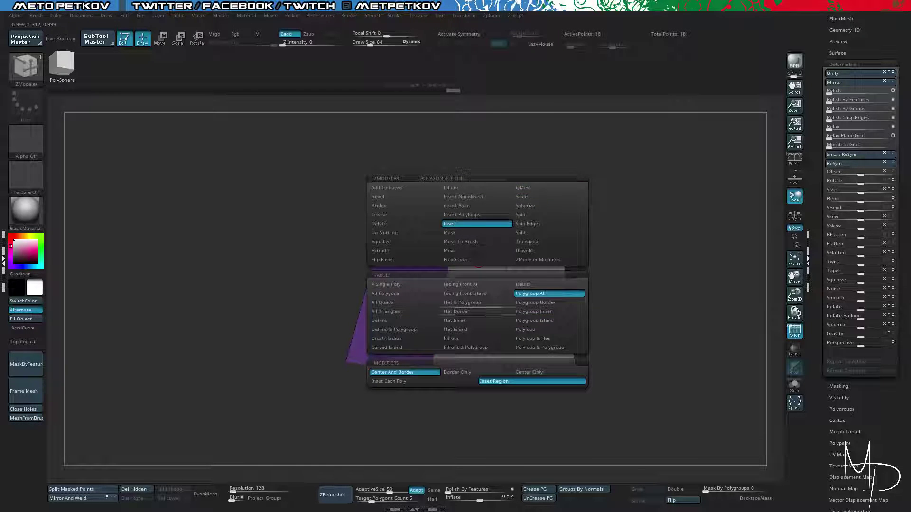
{"action": "left_click_drag", "start_coordinate": [461, 297], "coordinate": [480, 301]}
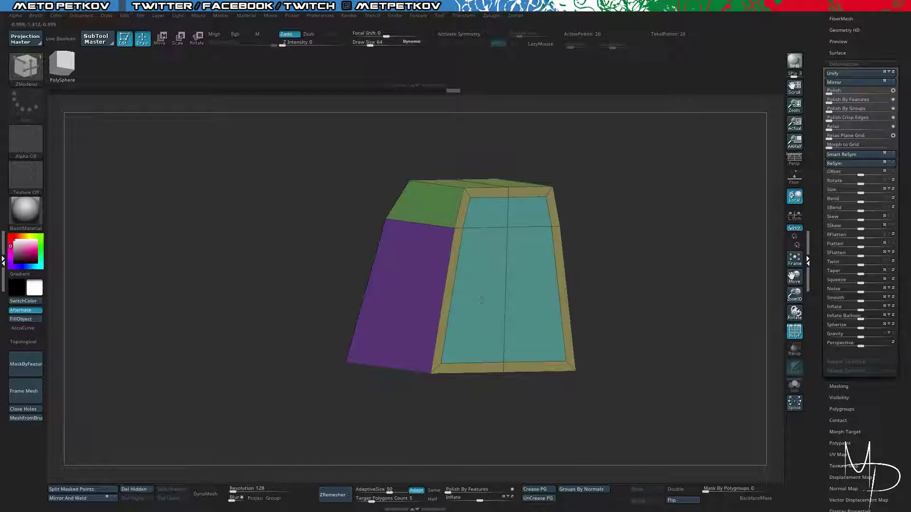
{"action": "mouse_move", "coordinate": [327, 157]}
{"action": "left_mouse_down"}
{"action": "mouse_move", "coordinate": [360, 154]}
{"action": "mouse_move", "coordinate": [339, 154]}
{"action": "left_mouse_up"}
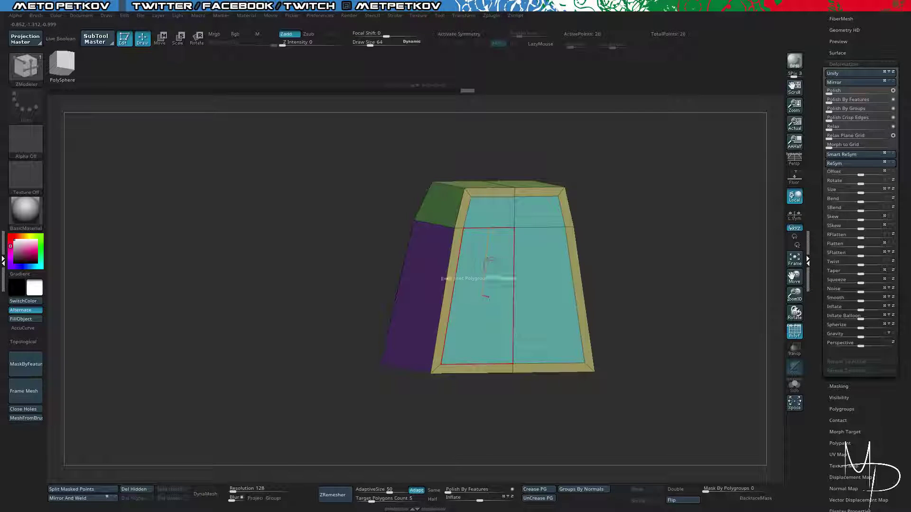
{"action": "left_click_drag", "start_coordinate": [489, 266], "coordinate": [504, 275]}
{"action": "left_click_drag", "start_coordinate": [209, 193], "coordinate": [256, 193]}
{"action": "key", "text": "ctrl+z"}
{"action": "key", "text": "ctrl+z"}
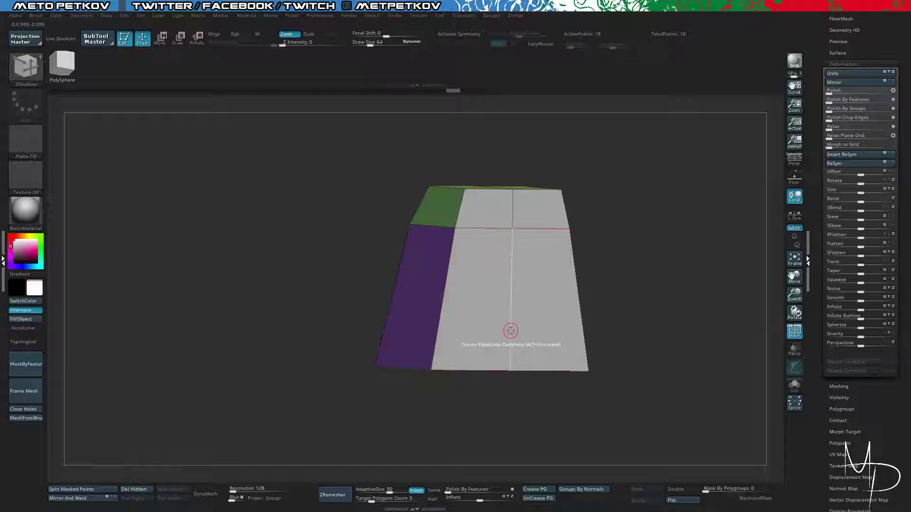
Insert a horizontal edge loop near the bottom of the tapered block with ZModeler's edge Insert action.
{"action": "key", "text": "space"}
{"action": "left_click", "coordinate": [485, 287]}
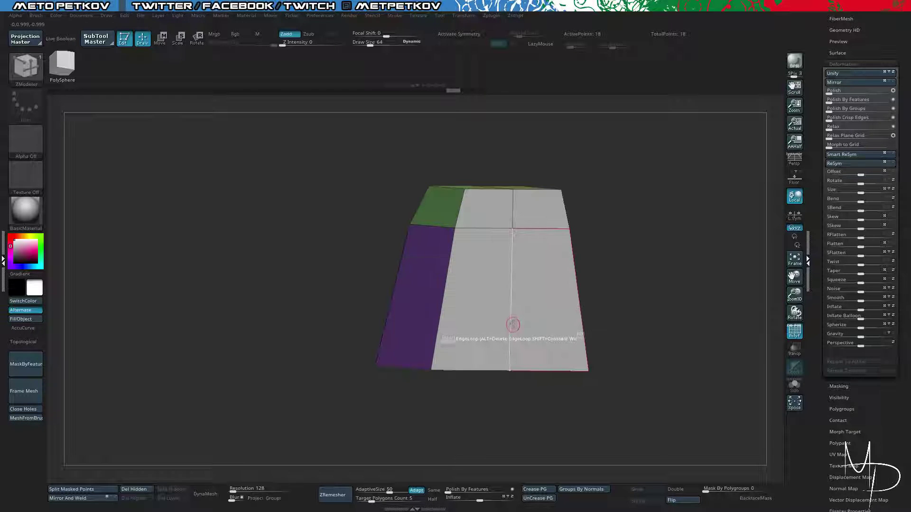
{"action": "left_click_drag", "start_coordinate": [351, 303], "coordinate": [291, 282], "text": "shift"}
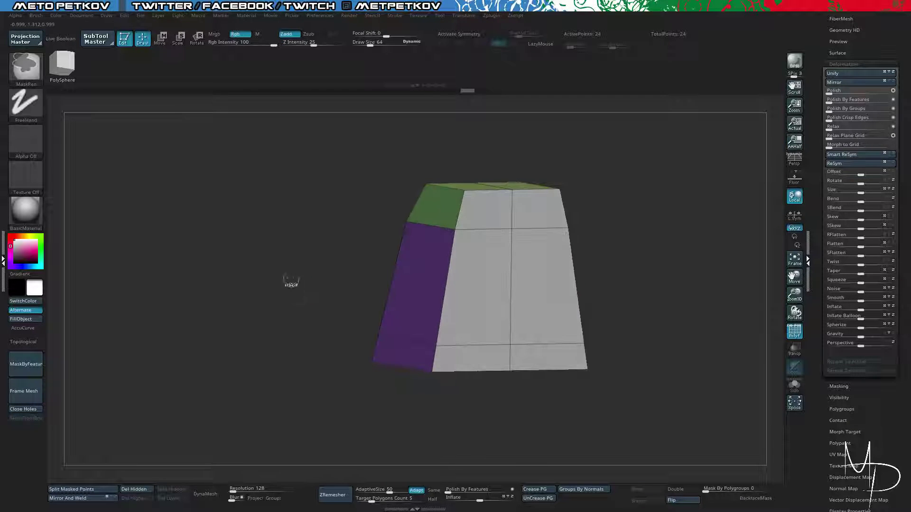
Check the polygroup visibility, show the whole mesh and regroup the tapered block with Groups By Normals.
{"action": "left_click", "coordinate": [508, 342], "text": "ctrl+shift"}
{"action": "mouse_move", "coordinate": [309, 241]}
{"action": "left_mouse_down"}
{"action": "mouse_move", "coordinate": [342, 257]}
{"action": "mouse_move", "coordinate": [309, 254]}
{"action": "left_mouse_up"}
{"action": "left_click", "coordinate": [309, 254], "text": "ctrl+shift"}
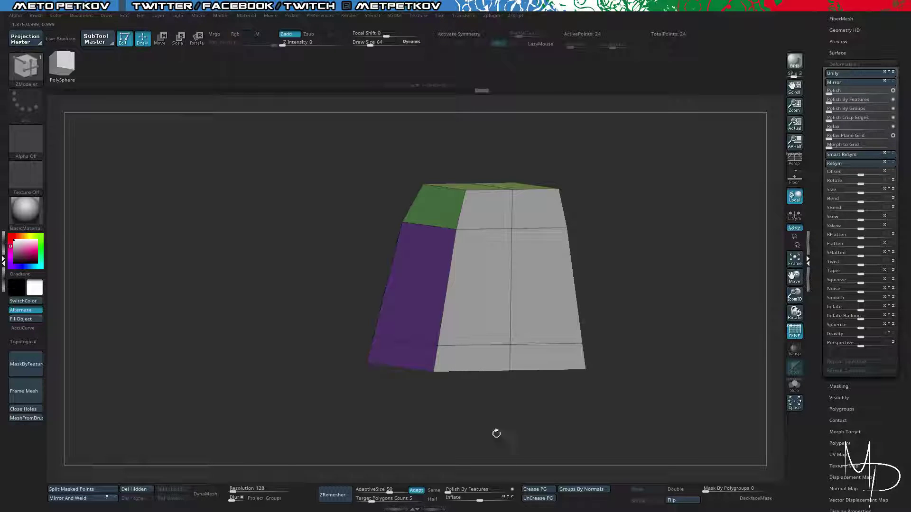
{"action": "left_click", "coordinate": [568, 489]}
Hide the faces above the new edge loop and give the bottom band and underside a single polygroup.
{"action": "left_click_drag", "start_coordinate": [562, 451], "coordinate": [545, 393]}
{"action": "key", "text": "ctrl+shift"}
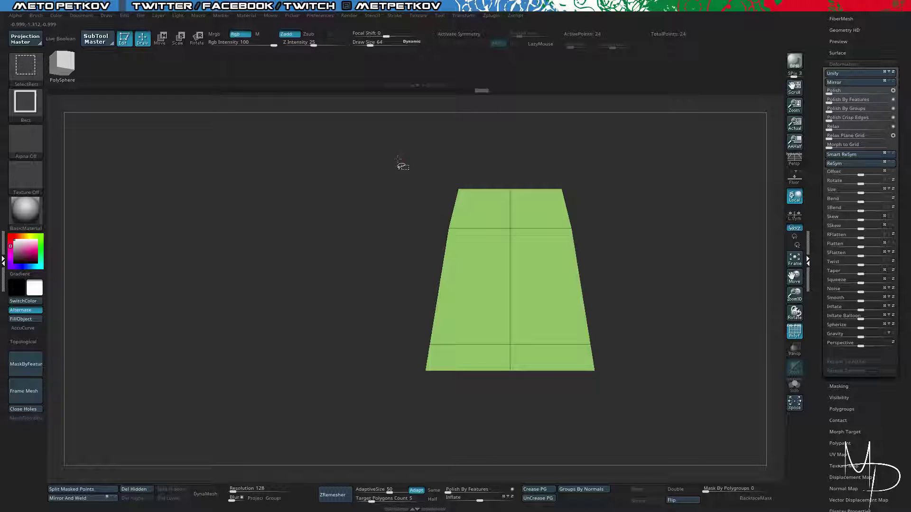
{"action": "left_click_drag", "start_coordinate": [410, 155], "coordinate": [601, 306], "text": "ctrl+alt+shift"}
{"action": "left_click_drag", "start_coordinate": [617, 384], "coordinate": [602, 321]}
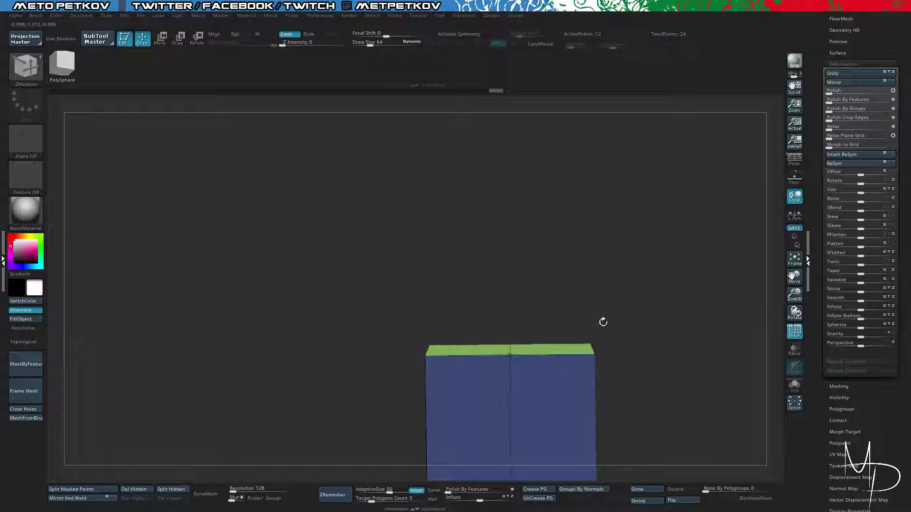
{"action": "left_click_drag", "start_coordinate": [419, 285], "coordinate": [409, 203], "text": "alt"}
{"action": "left_click", "coordinate": [490, 312], "text": "ctrl+shift"}
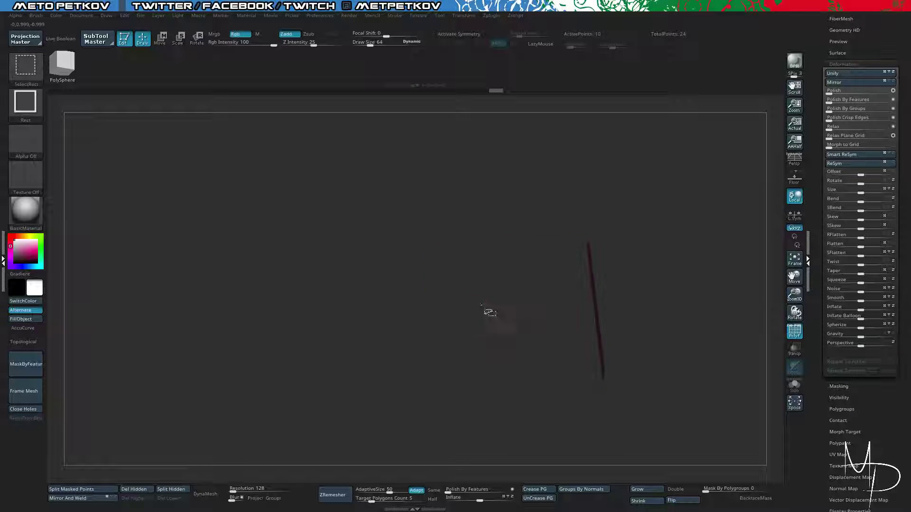
{"action": "key", "text": "ctrl+z"}
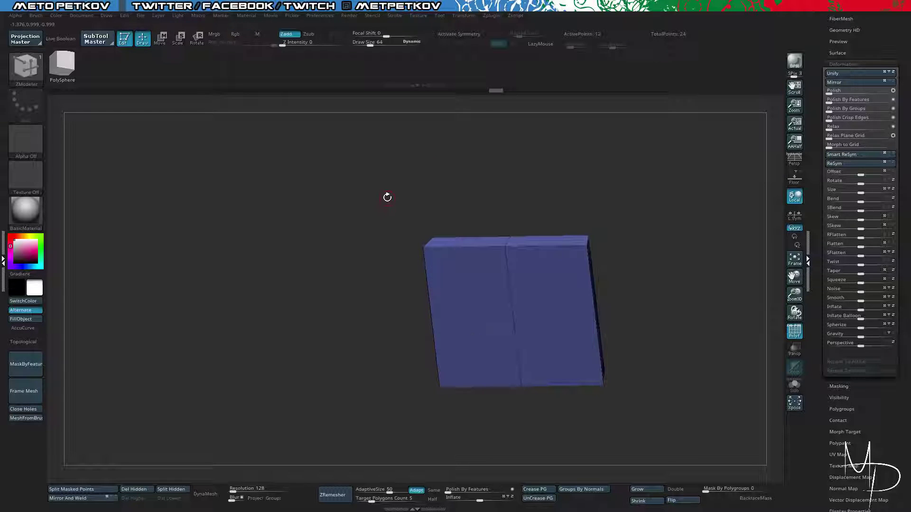
Separate the bottom band from the underside as its own polygroup and show the whole mesh again.
{"action": "left_click", "coordinate": [368, 200], "text": "ctrl+shift"}
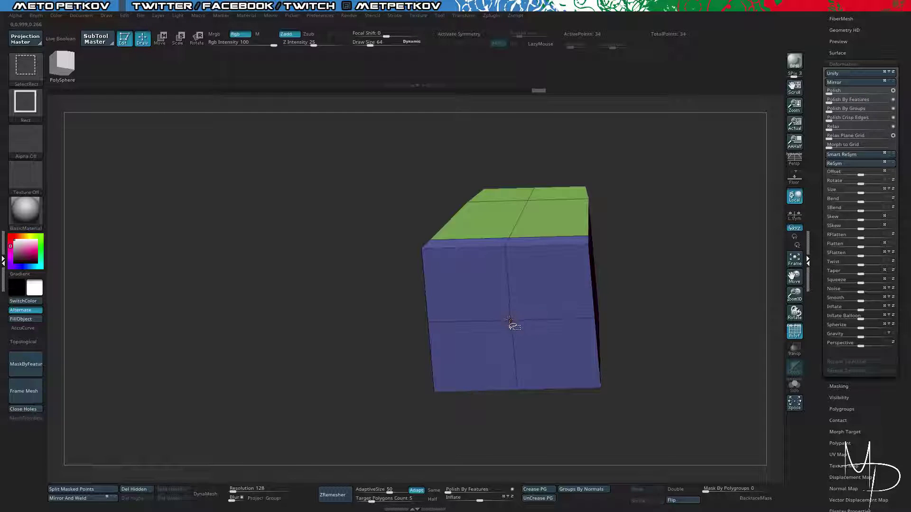
{"action": "left_click", "coordinate": [512, 325], "text": "ctrl+shift"}
{"action": "left_click", "coordinate": [583, 489]}
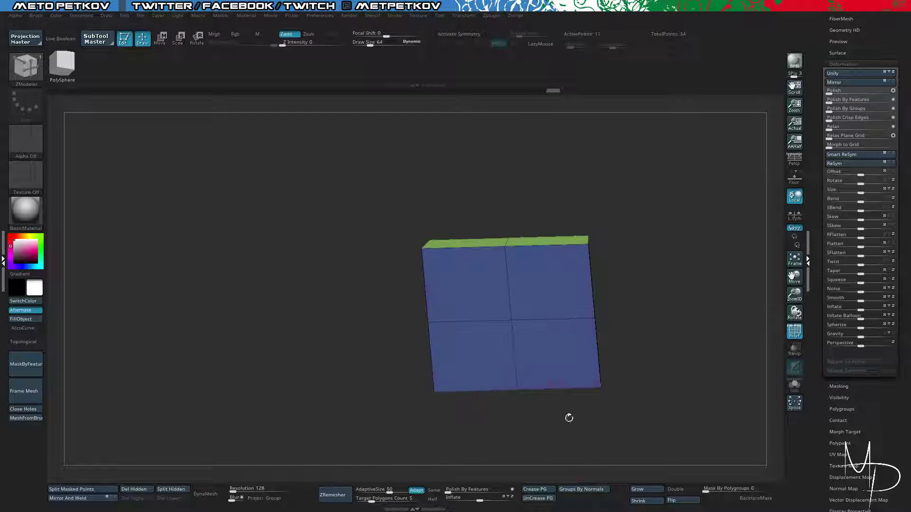
{"action": "left_click", "coordinate": [516, 326], "text": "ctrl+shift"}
{"action": "left_click_drag", "start_coordinate": [348, 176], "coordinate": [346, 237]}
{"action": "left_click", "coordinate": [309, 222], "text": "ctrl+shift"}
{"action": "left_click_drag", "start_coordinate": [418, 332], "coordinate": [467, 336]}
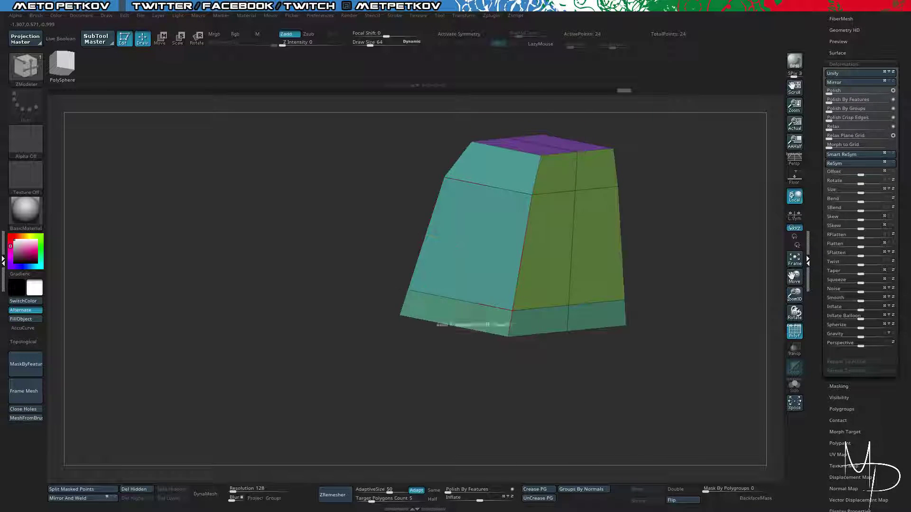
Extrude the bottom band outward into a flange around the base with ZModeler's QMesh on Polygroup Island.
{"action": "left_click", "coordinate": [513, 329]}
{"action": "key", "text": "space"}
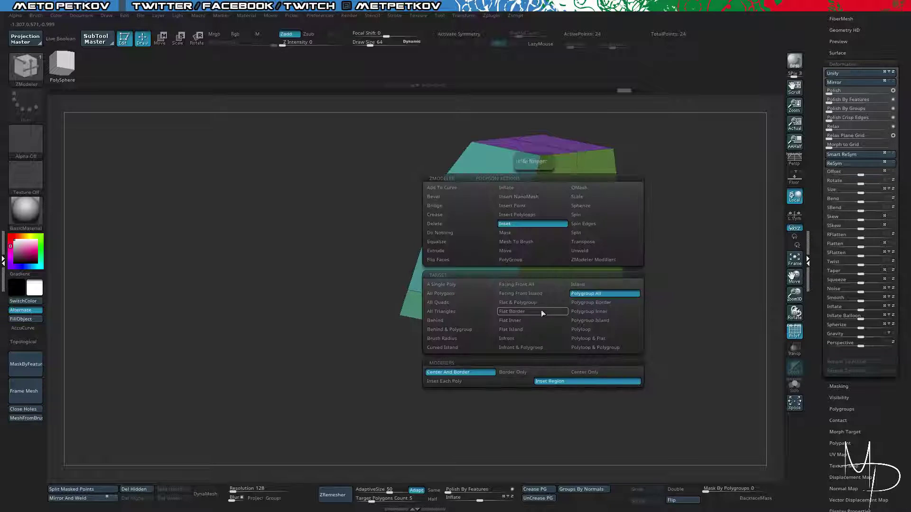
{"action": "left_click", "coordinate": [594, 192]}
{"action": "left_click", "coordinate": [587, 321]}
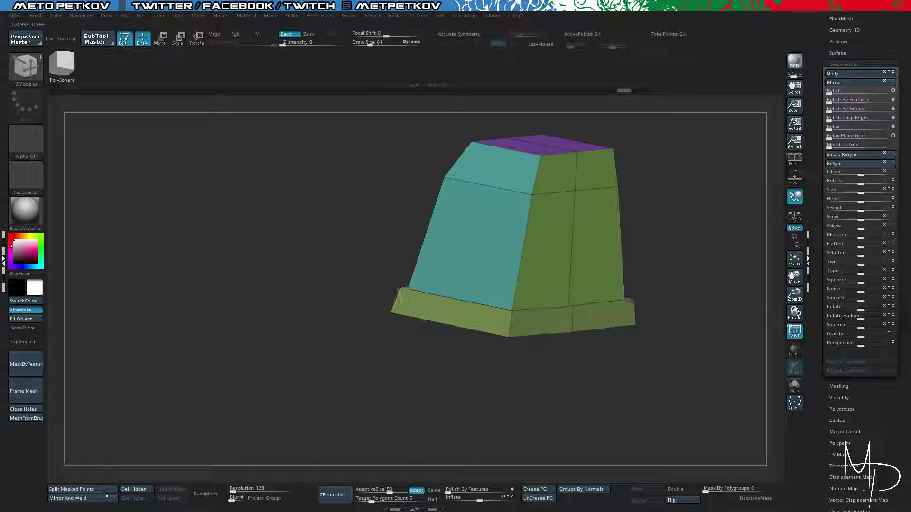
Centre the gizmo on the flange's bottom edge, flatten that edge vertically and clear the mask.
{"action": "left_click_drag", "start_coordinate": [683, 375], "coordinate": [409, 325]}
{"action": "key", "text": "w"}
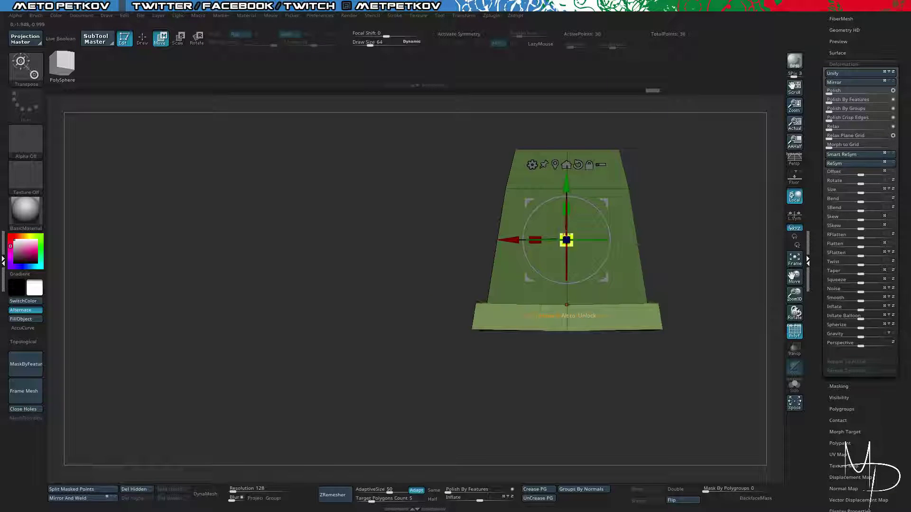
{"action": "left_click", "coordinate": [555, 165]}
{"action": "left_click_drag", "start_coordinate": [564, 289], "coordinate": [566, 318]}
{"action": "left_click_drag", "start_coordinate": [420, 290], "coordinate": [602, 310], "text": "ctrl"}
{"action": "left_click_drag", "start_coordinate": [420, 218], "coordinate": [432, 292], "text": "ctrl"}
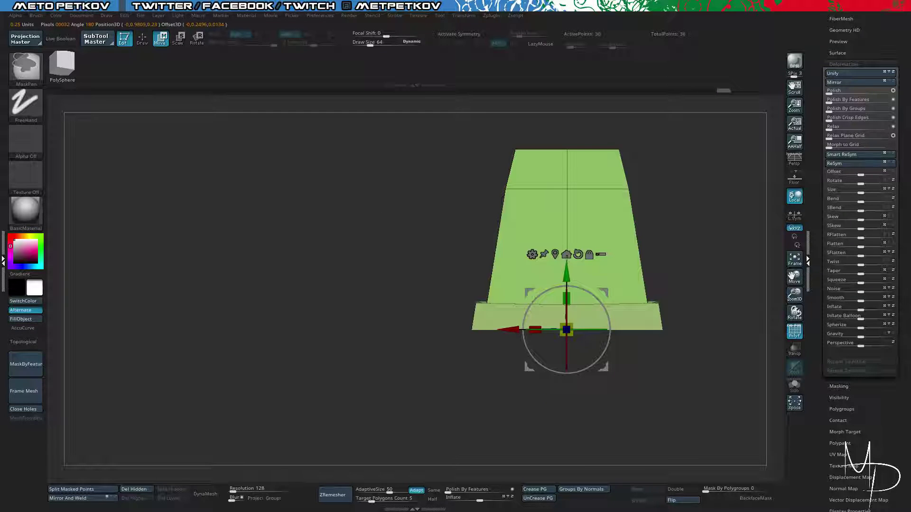
Mask the mesh around the flange's upper edge loop and scale the loop vertically until it lies flat.
{"action": "mouse_move", "coordinate": [375, 224]}
{"action": "left_mouse_down", "text": "ctrl"}
{"action": "mouse_move", "coordinate": [655, 313]}
{"action": "mouse_move", "coordinate": [697, 355]}
{"action": "mouse_move", "coordinate": [693, 331]}
{"action": "left_mouse_up", "text": "ctrl"}
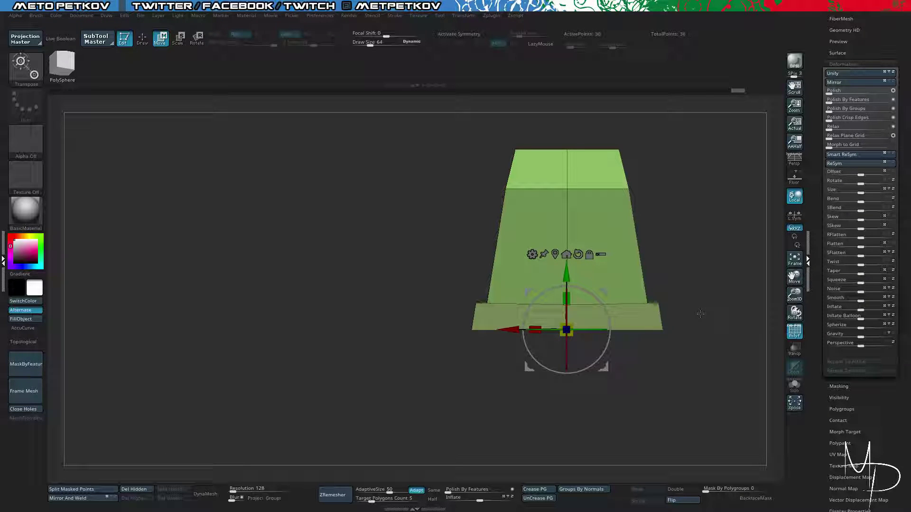
{"action": "left_click", "coordinate": [700, 313], "text": "ctrl"}
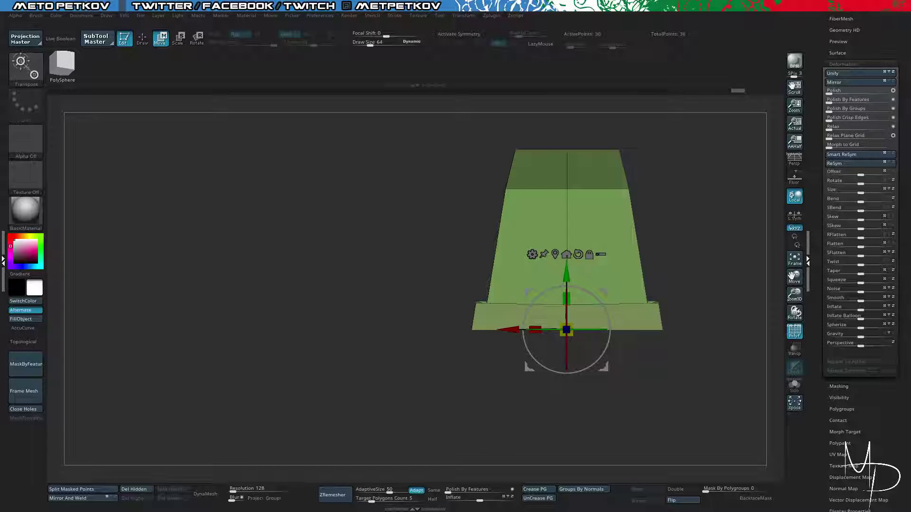
{"action": "right_click_drag", "start_coordinate": [338, 218], "coordinate": [344, 221], "text": "ctrl"}
{"action": "left_click_drag", "start_coordinate": [345, 221], "coordinate": [353, 232], "text": "ctrl"}
{"action": "mouse_move", "coordinate": [382, 264]}
{"action": "left_mouse_down", "text": "ctrl"}
{"action": "mouse_move", "coordinate": [717, 337]}
{"action": "mouse_move", "coordinate": [729, 351]}
{"action": "mouse_move", "coordinate": [725, 326]}
{"action": "left_mouse_up", "text": "ctrl"}
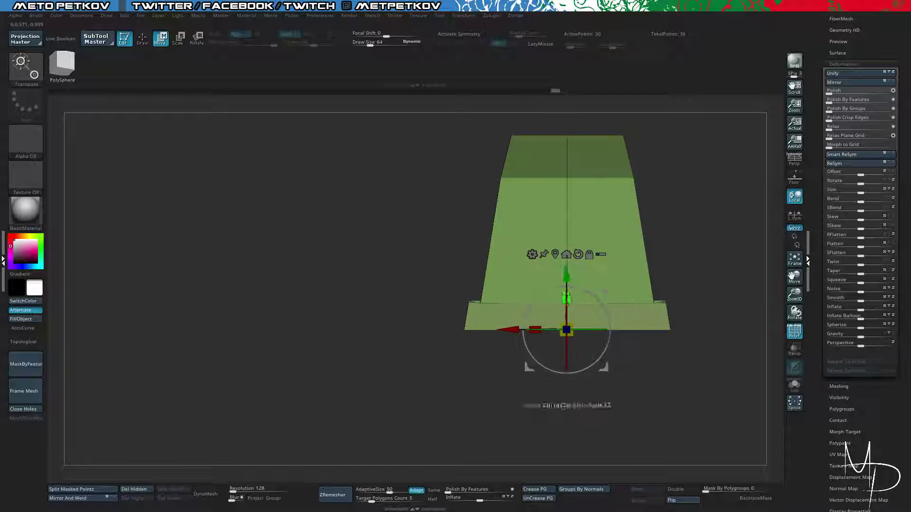
{"action": "left_click", "coordinate": [562, 256]}
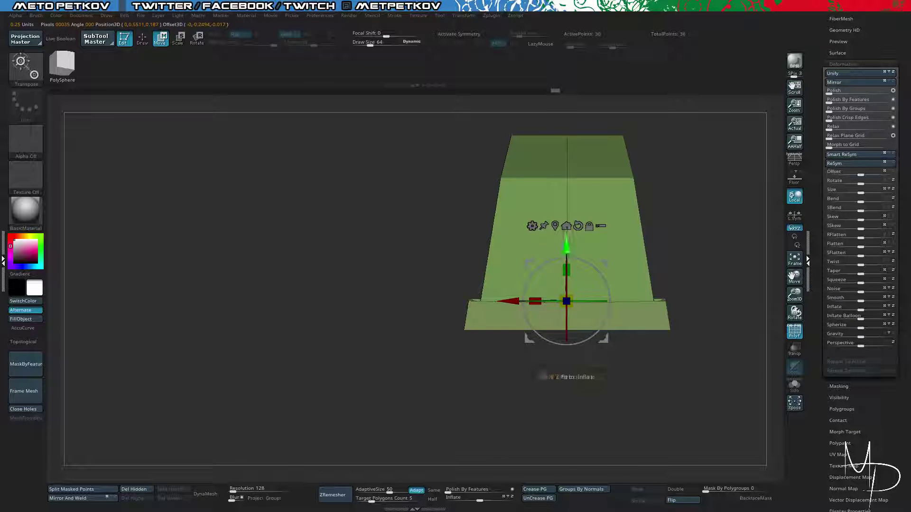
{"action": "left_click_drag", "start_coordinate": [562, 270], "coordinate": [566, 301]}
{"action": "left_click_drag", "start_coordinate": [565, 270], "coordinate": [563, 272]}
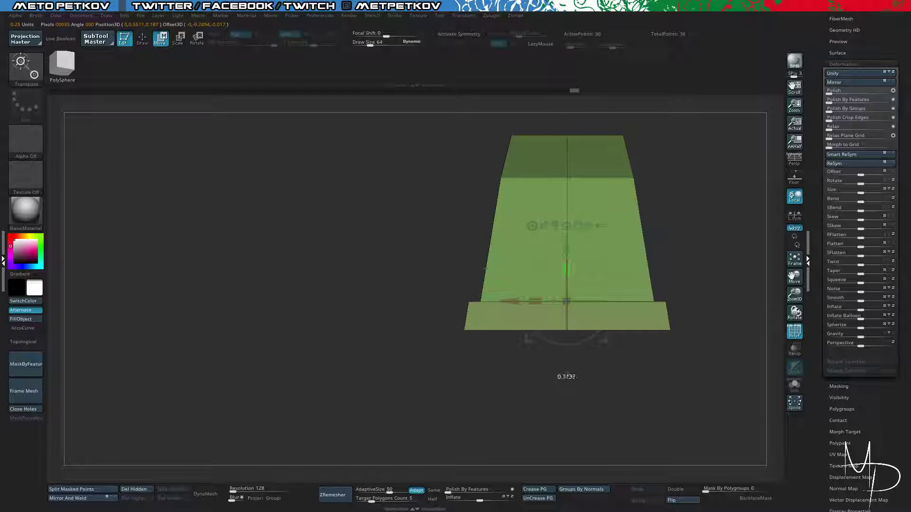
{"action": "mouse_move", "coordinate": [571, 377]}
{"action": "left_mouse_down"}
{"action": "mouse_move", "coordinate": [626, 410]}
{"action": "mouse_move", "coordinate": [674, 420]}
{"action": "left_mouse_up"}
{"action": "mouse_move", "coordinate": [603, 336]}
{"action": "left_mouse_down"}
{"action": "mouse_move", "coordinate": [341, 195]}
{"action": "mouse_move", "coordinate": [313, 191]}
{"action": "mouse_move", "coordinate": [338, 239]}
{"action": "left_mouse_up"}
Inset the tapered front face into a bordered panel with ZModeler's Inset on Polygroup All.
{"action": "key", "text": "q"}
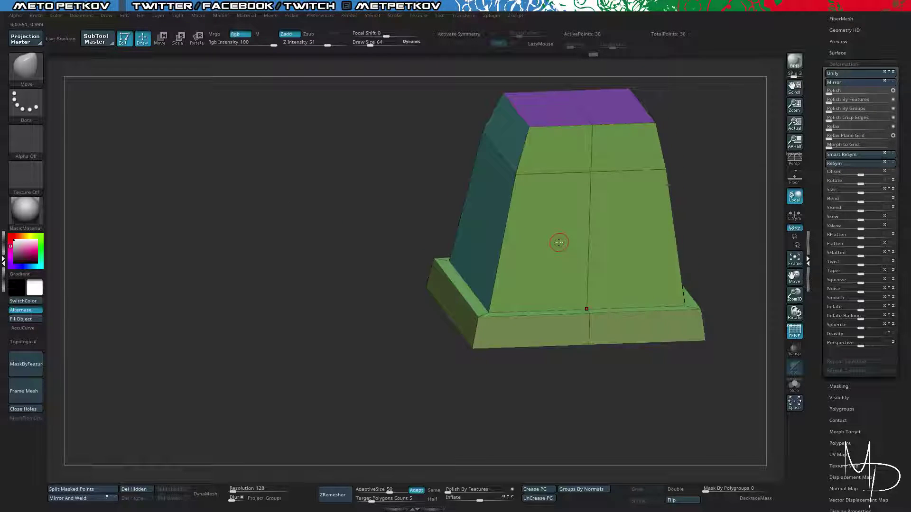
{"action": "key", "text": "b"}
{"action": "key", "text": "z"}
{"action": "key", "text": "m"}
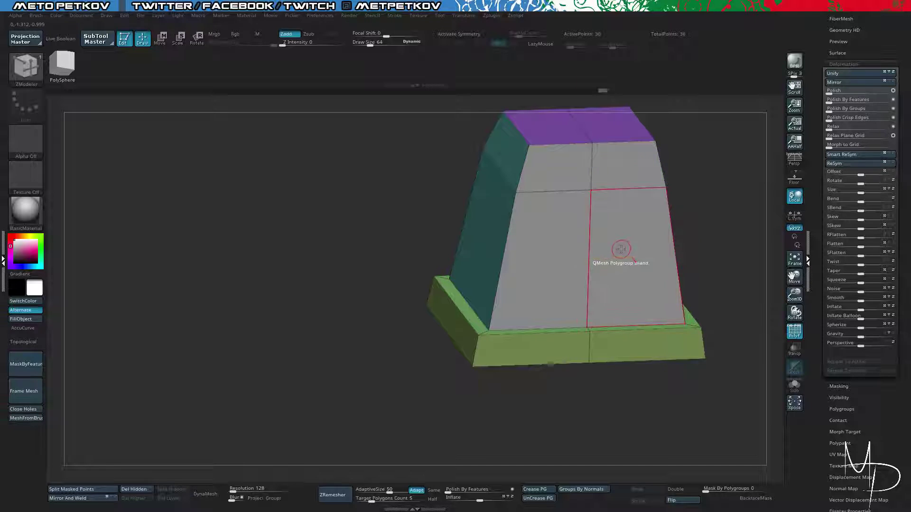
{"action": "key", "text": "space"}
{"action": "left_click", "coordinate": [609, 225]}
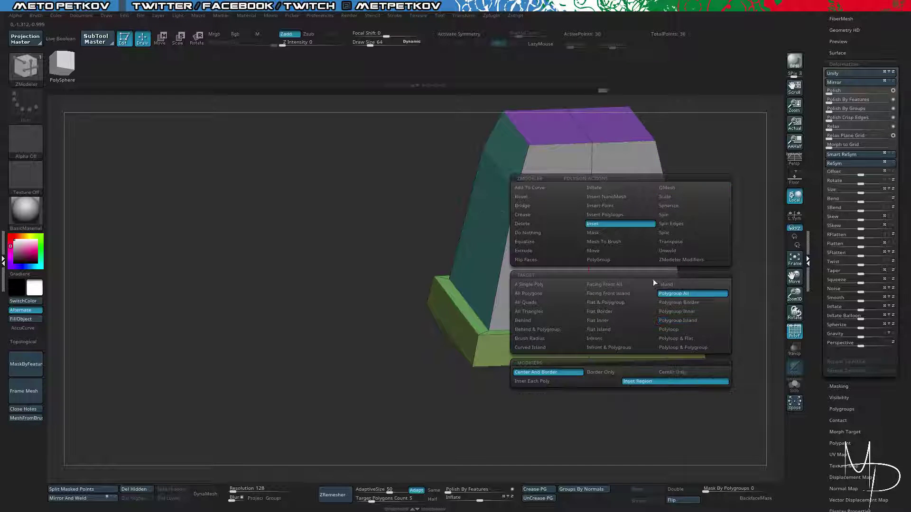
{"action": "left_click", "coordinate": [654, 280]}
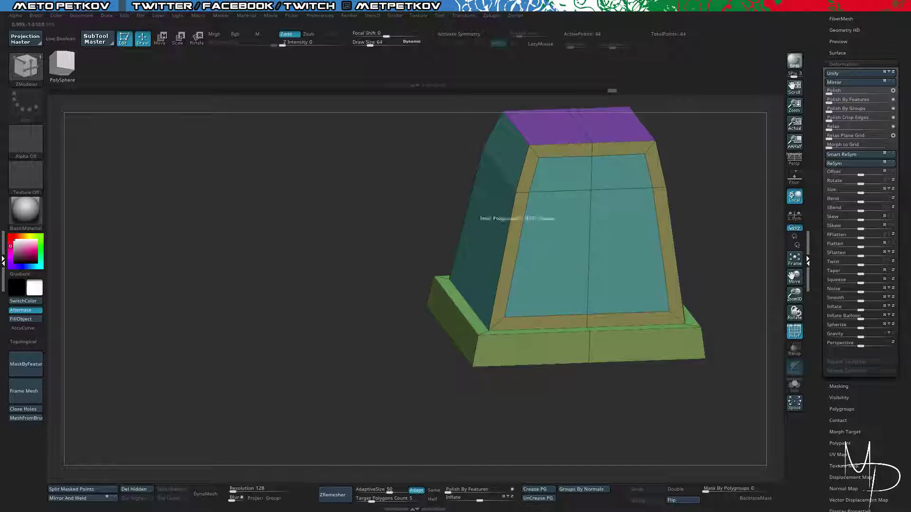
{"action": "right_click_drag", "start_coordinate": [529, 218], "coordinate": [519, 231]}
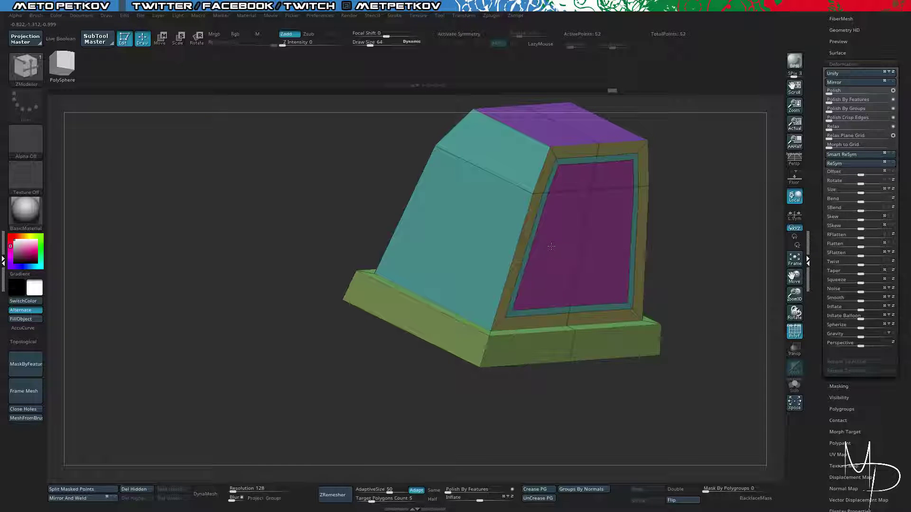
Push the inset front panel inward into a deep recess with QMesh on Polygroup Island.
{"action": "key", "text": "space"}
{"action": "left_click", "coordinate": [617, 186]}
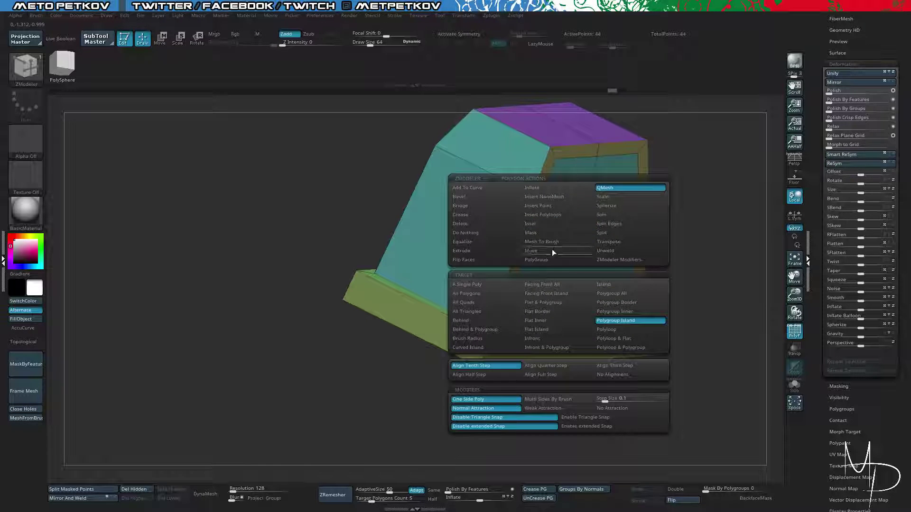
{"action": "left_click_drag", "start_coordinate": [545, 245], "coordinate": [536, 236]}
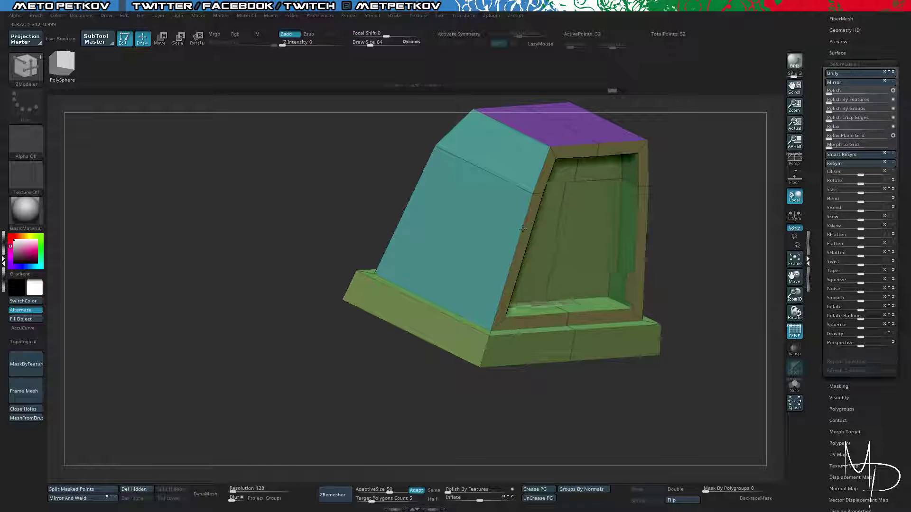
{"action": "right_click_drag", "start_coordinate": [623, 312], "coordinate": [396, 200], "text": "shift"}
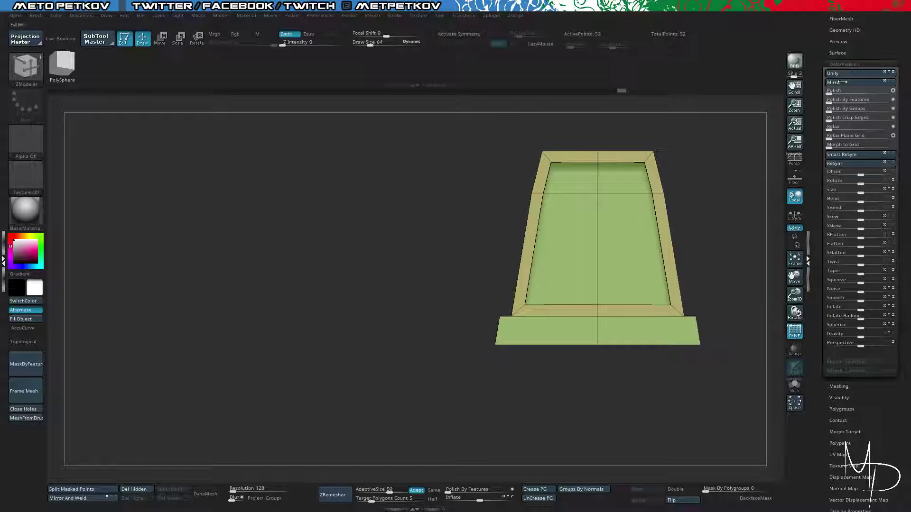
Insert a cylinder as a new subtool and rotate it so that its round cap faces the front.
{"action": "scroll", "coordinate": [816, 42], "scroll_direction": "up", "scroll_amount": 1}
{"action": "scroll", "coordinate": [816, 43], "scroll_direction": "up", "scroll_amount": 4}
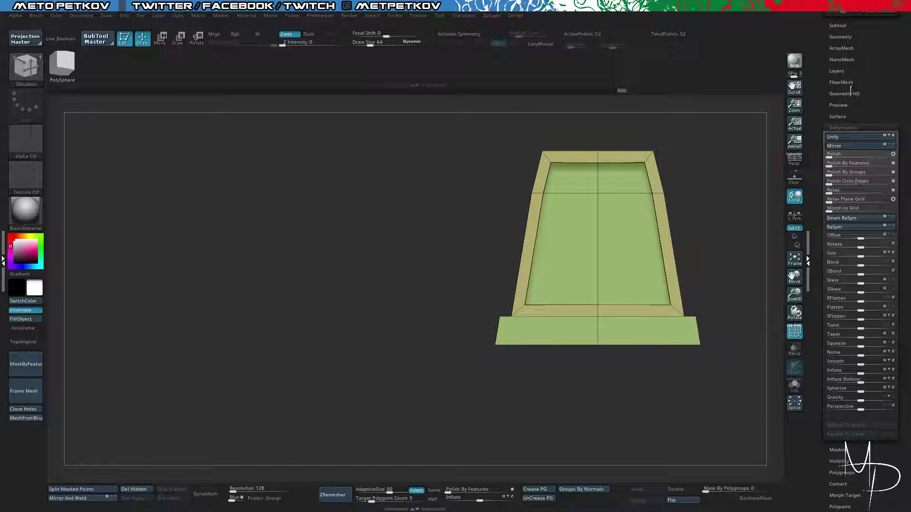
{"action": "left_click", "coordinate": [838, 25]}
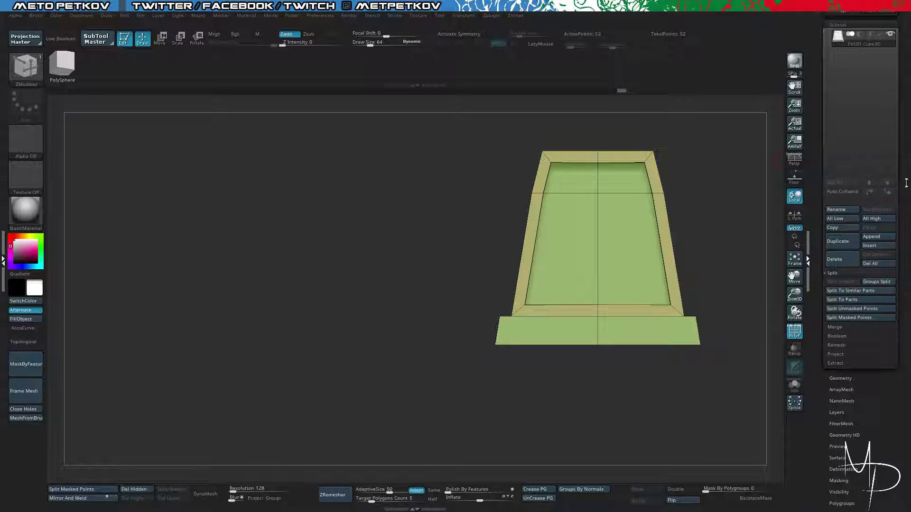
{"action": "left_click", "coordinate": [872, 247]}
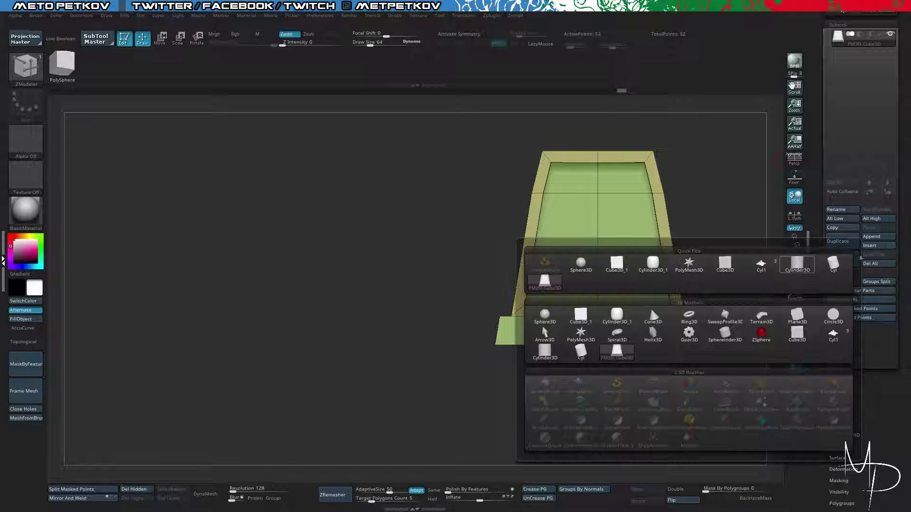
{"action": "left_click", "coordinate": [829, 264]}
{"action": "key", "text": "w"}
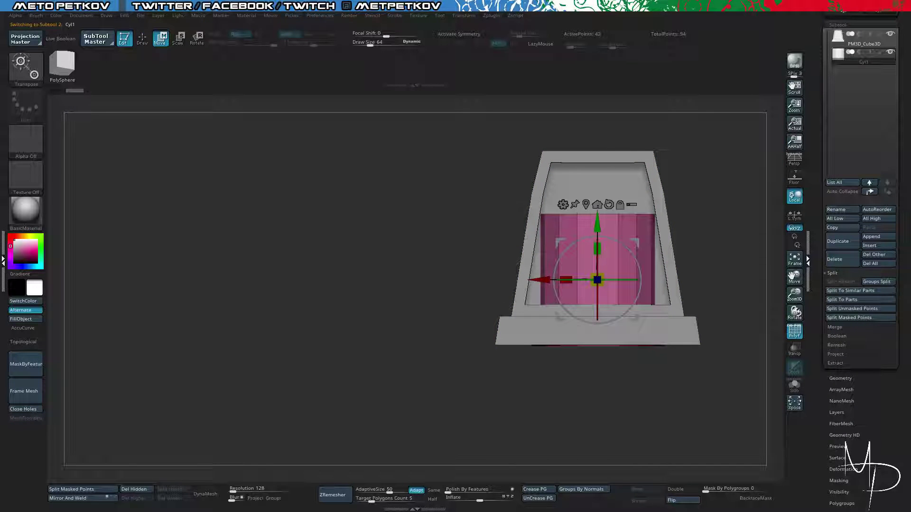
{"action": "left_click_drag", "start_coordinate": [600, 259], "coordinate": [592, 332]}
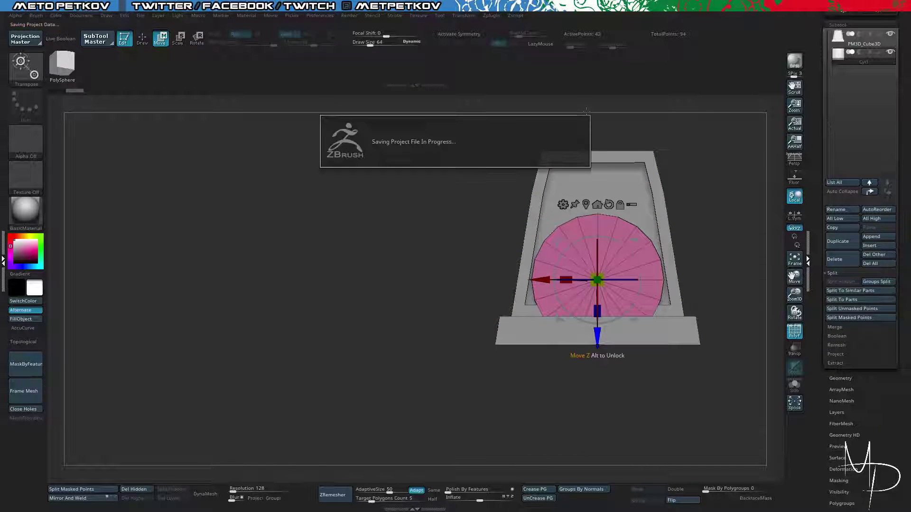
Isolate the cylinder in Solo mode and split its caps and side into polygroups with Groups By Normals.
{"action": "left_click", "coordinate": [794, 385]}
{"action": "mouse_move", "coordinate": [712, 380]}
{"action": "left_mouse_down"}
{"action": "mouse_move", "coordinate": [749, 392]}
{"action": "mouse_move", "coordinate": [716, 380]}
{"action": "left_mouse_up"}
{"action": "left_click", "coordinate": [581, 489]}
{"action": "left_click_drag", "start_coordinate": [352, 104], "coordinate": [393, 125]}
Mask one end of the cylinder in side view and move the other cap inward to shorten it into a thick disc.
{"action": "key", "text": "q"}
{"action": "left_click_drag", "start_coordinate": [390, 177], "coordinate": [429, 187], "text": "shift"}
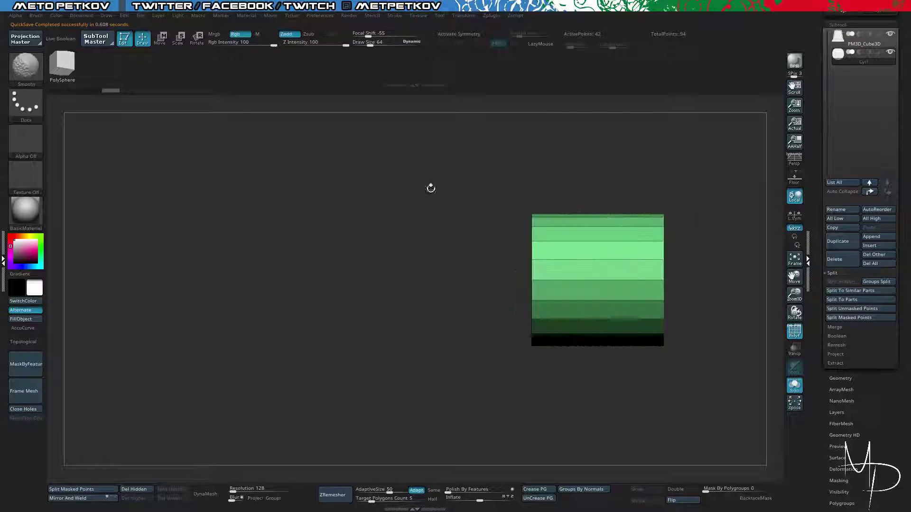
{"action": "left_click_drag", "start_coordinate": [627, 166], "coordinate": [701, 391], "text": "ctrl"}
{"action": "key", "text": "w"}
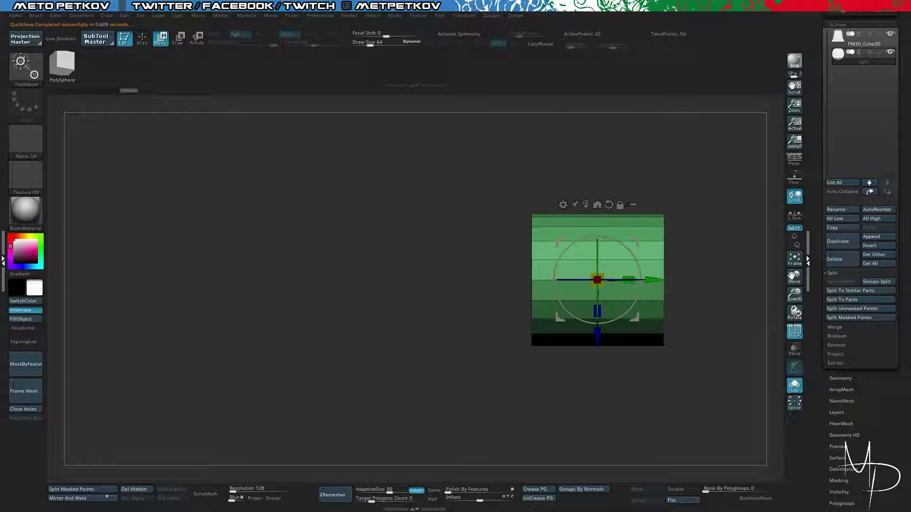
{"action": "left_click_drag", "start_coordinate": [643, 283], "coordinate": [593, 280]}
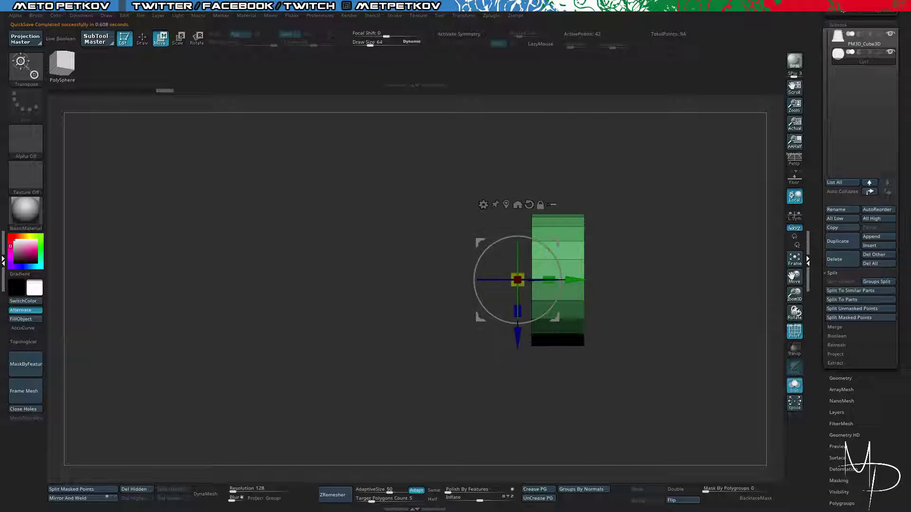
{"action": "mouse_move", "coordinate": [458, 164]}
{"action": "left_mouse_down", "text": "ctrl"}
{"action": "mouse_move", "coordinate": [547, 391]}
{"action": "mouse_move", "coordinate": [456, 380]}
{"action": "left_mouse_up", "text": "ctrl"}
{"action": "left_click_drag", "start_coordinate": [513, 274], "coordinate": [425, 147]}
{"action": "left_click", "coordinate": [416, 85]}
{"action": "left_click_drag", "start_coordinate": [387, 188], "coordinate": [374, 204]}
{"action": "key", "text": "shift+f"}
{"action": "key", "text": "shift+f"}
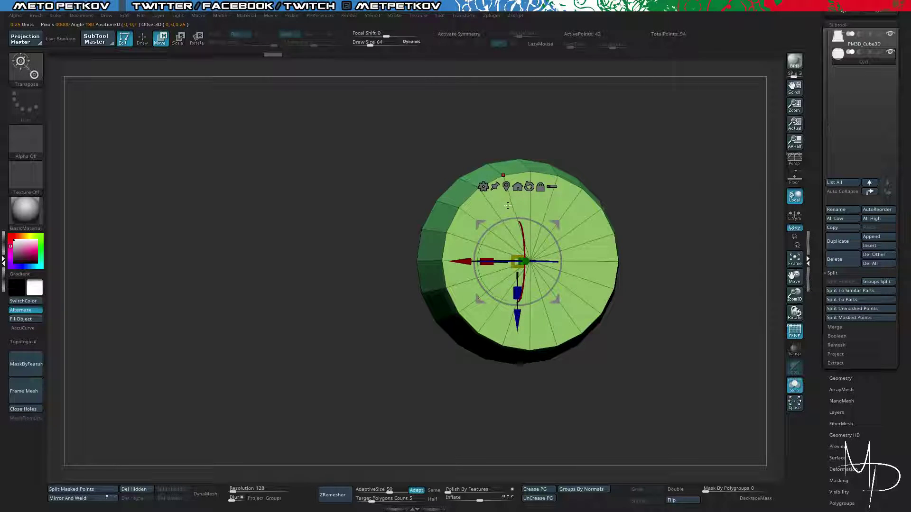
{"action": "key", "text": "q"}
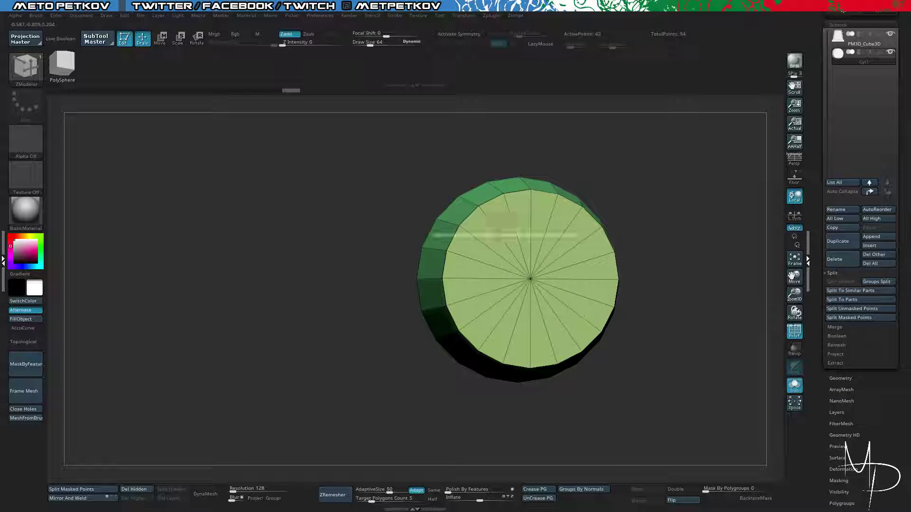
{"action": "left_click_drag", "start_coordinate": [306, 211], "coordinate": [290, 197]}
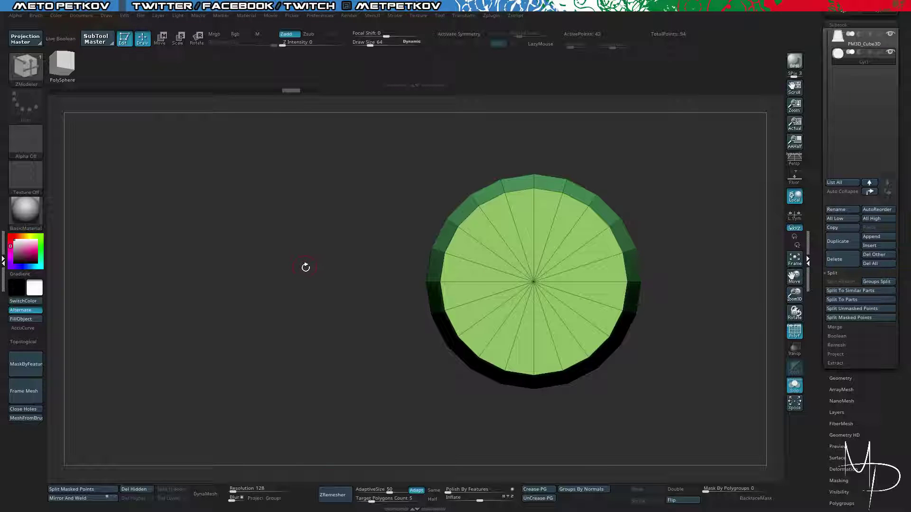
{"action": "left_click_drag", "start_coordinate": [305, 262], "coordinate": [307, 237]}
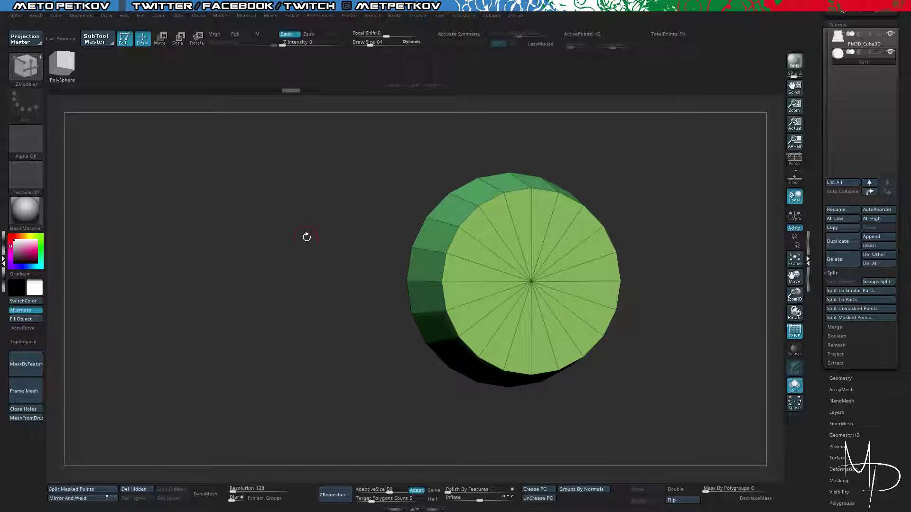
{"action": "key", "text": "ctrl+shift+s"}
{"action": "key", "text": "ctrl+shift+s"}
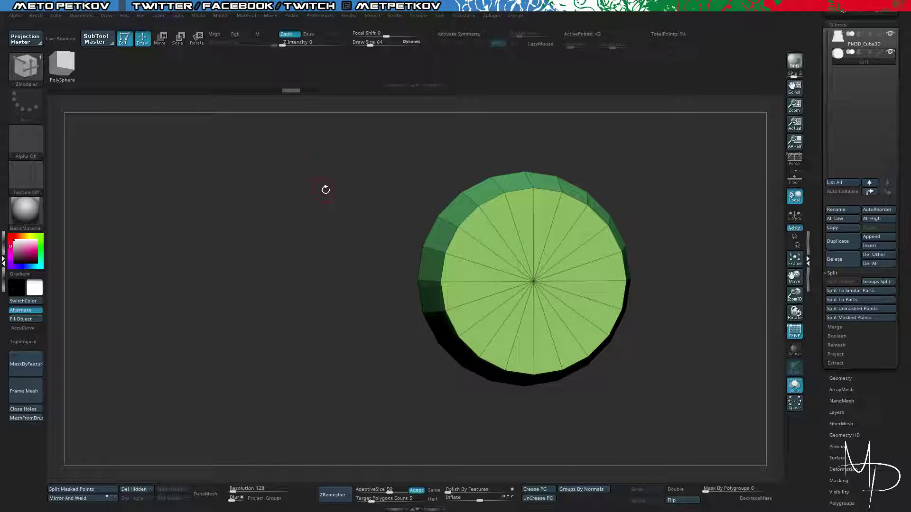
{"action": "key", "text": "ctrl+shift+t"}
{"action": "key", "text": "ctrl+shift+t"}
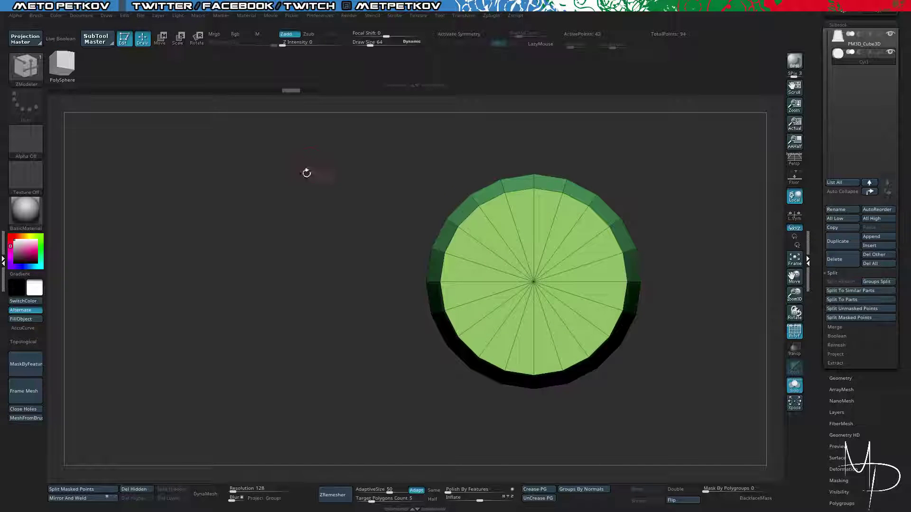
{"action": "key", "text": "ctrl+shift+s"}
{"action": "key", "text": "ctrl+shift+s"}
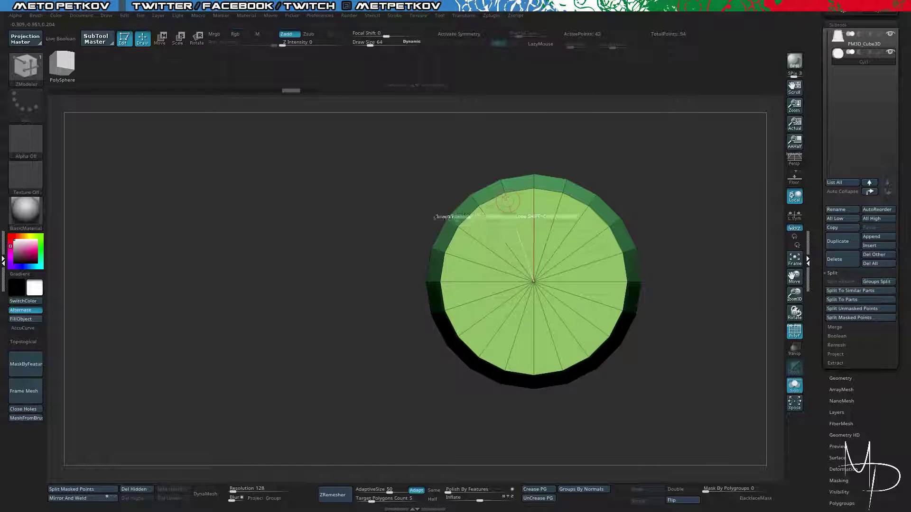
Inset the disc's front cap to leave a narrow rim, using ZModeler's Inset on Polygroup All.
{"action": "key", "text": "b"}
{"action": "key", "text": "z"}
{"action": "key", "text": "m"}
{"action": "left_click_drag", "start_coordinate": [399, 154], "coordinate": [390, 195]}
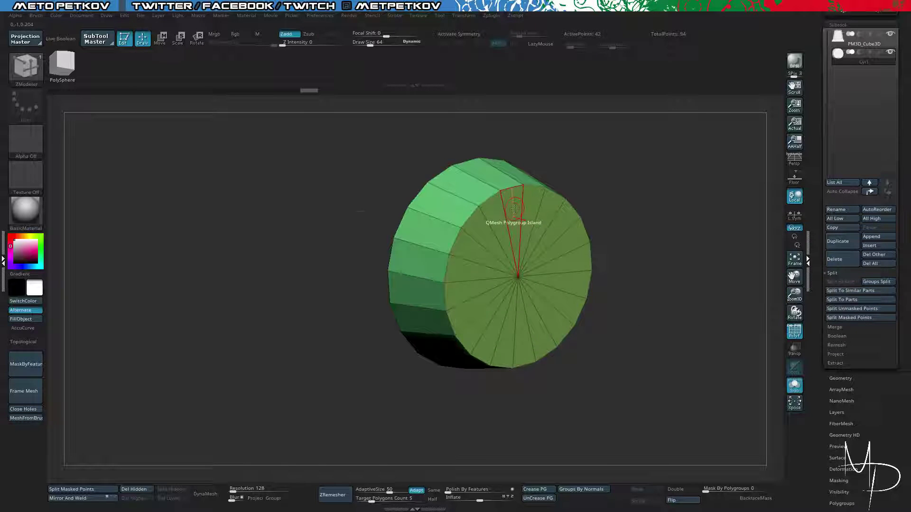
{"action": "key", "text": "space"}
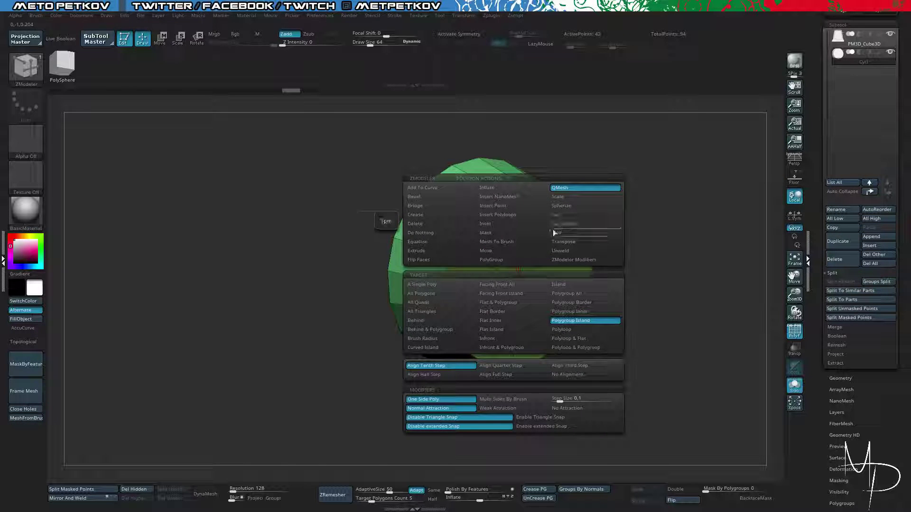
{"action": "left_click", "coordinate": [506, 224]}
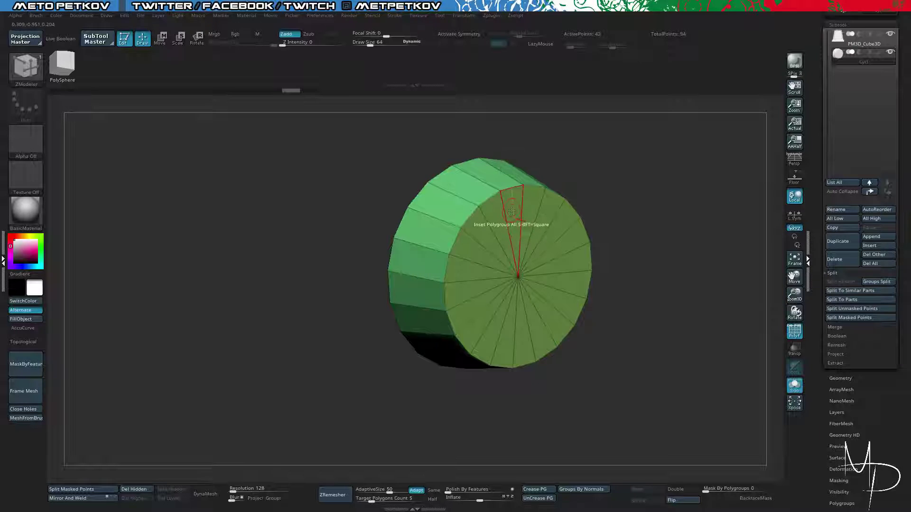
{"action": "left_click", "coordinate": [511, 217]}
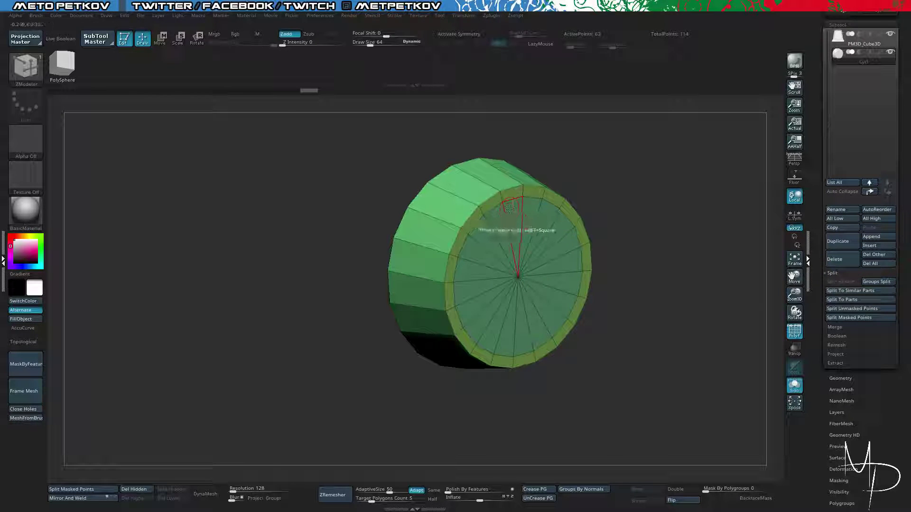
{"action": "left_click_drag", "start_coordinate": [819, 236], "coordinate": [832, 252]}
{"action": "left_click", "coordinate": [836, 271]}
{"action": "left_click", "coordinate": [835, 208]}
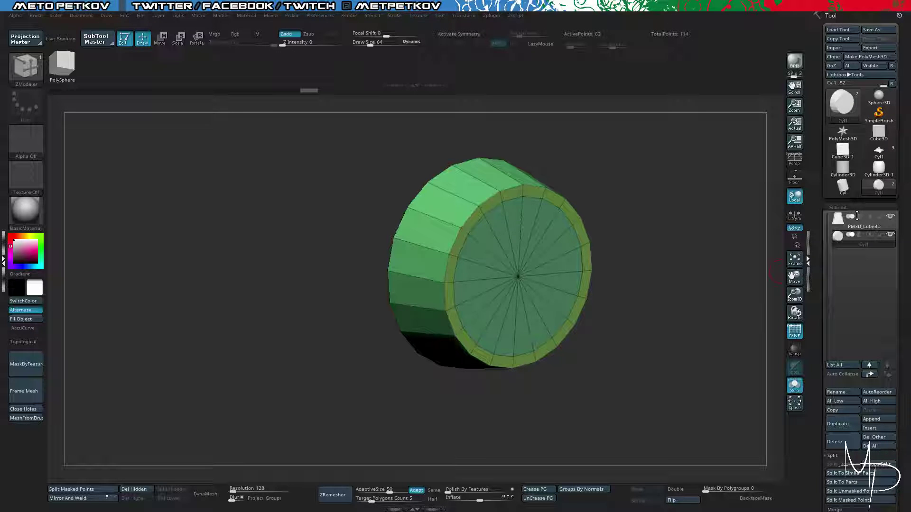
Slide the complete inner edge loop on the disc's front cap toward the centre to widen the rim, using ZModeler's Slide.
{"action": "left_click_drag", "start_coordinate": [289, 246], "coordinate": [256, 235]}
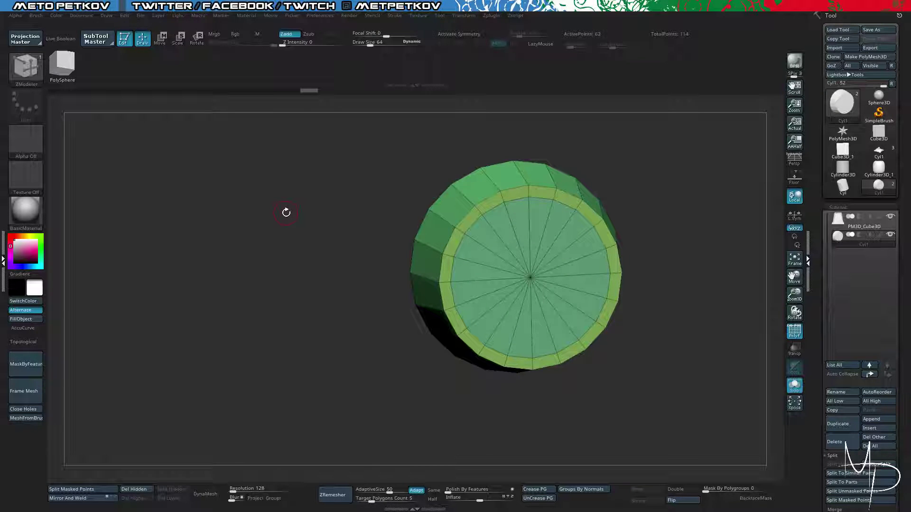
{"action": "left_click_drag", "start_coordinate": [303, 216], "coordinate": [337, 213]}
{"action": "key", "text": "space"}
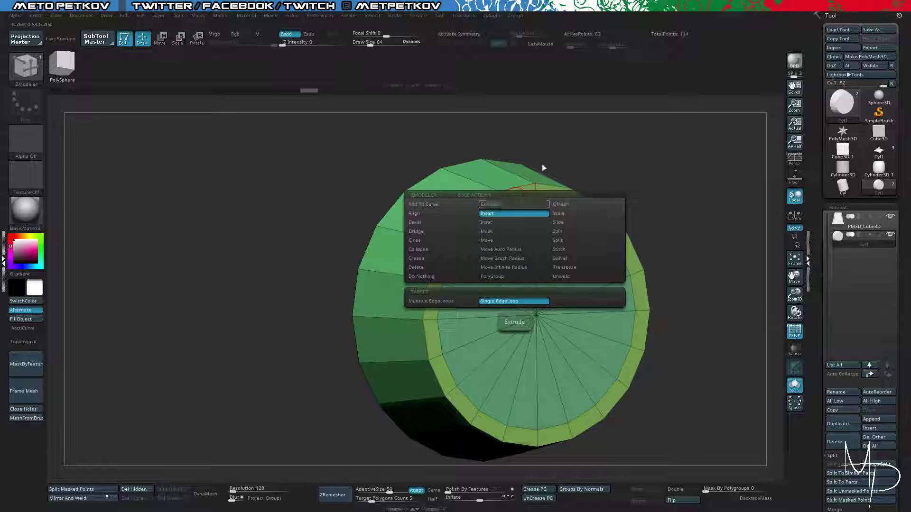
{"action": "left_click_drag", "start_coordinate": [303, 175], "coordinate": [294, 161]}
{"action": "left_click_drag", "start_coordinate": [392, 163], "coordinate": [475, 166]}
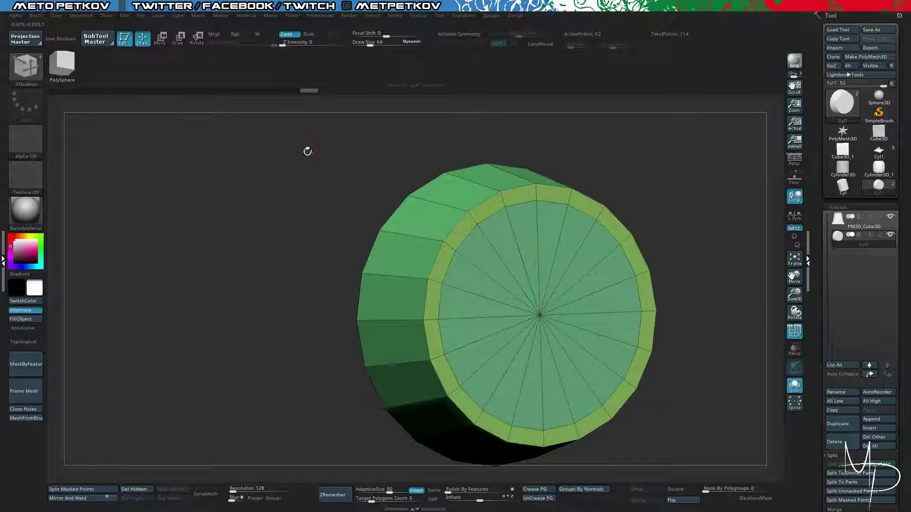
{"action": "mouse_move", "coordinate": [307, 151]}
{"action": "left_mouse_down"}
{"action": "mouse_move", "coordinate": [285, 164]}
{"action": "mouse_move", "coordinate": [313, 164]}
{"action": "left_mouse_up"}
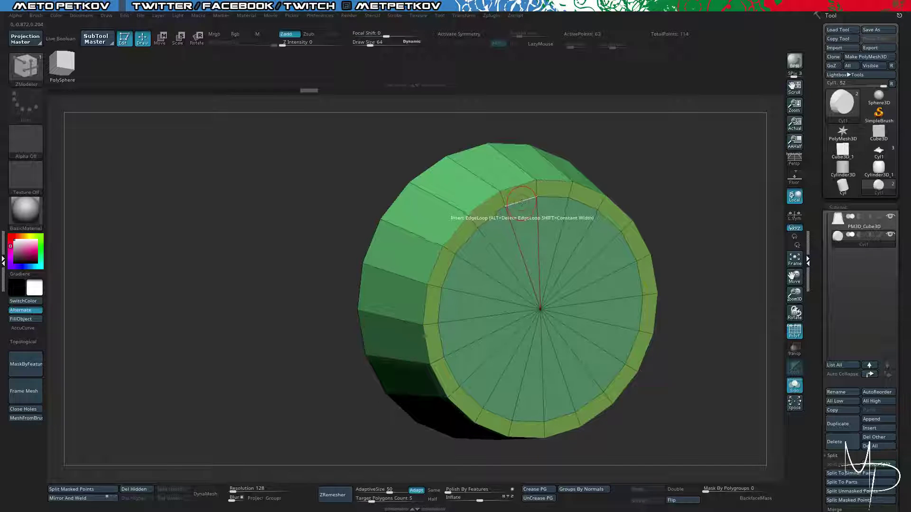
{"action": "key", "text": "space"}
{"action": "left_click", "coordinate": [566, 223]}
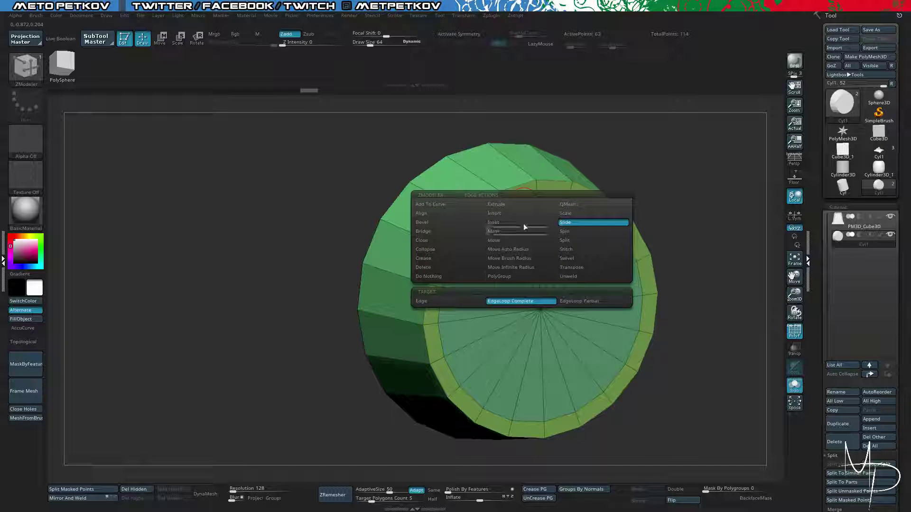
{"action": "left_click_drag", "start_coordinate": [523, 198], "coordinate": [526, 205]}
Push the disc's inner front cap inward with ZModeler's QMesh to form a recess.
{"action": "left_click_drag", "start_coordinate": [345, 207], "coordinate": [284, 218]}
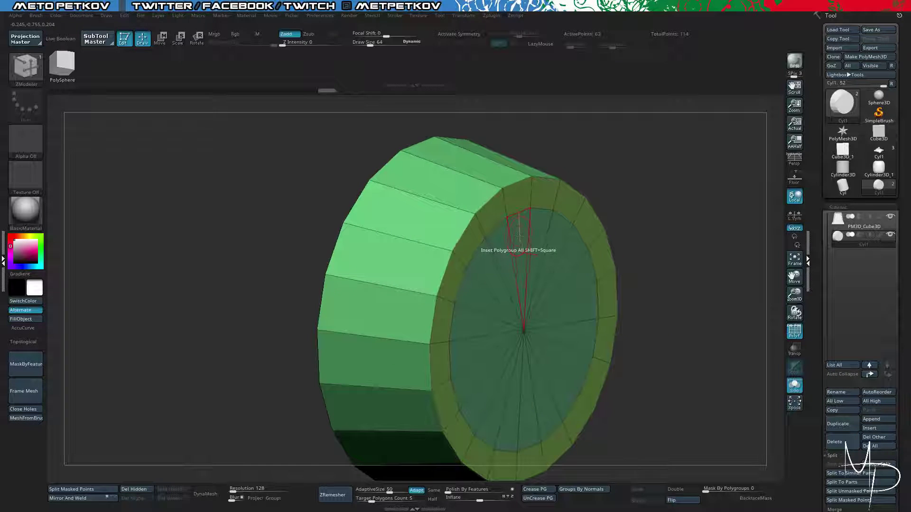
{"action": "key", "text": "space"}
{"action": "left_click", "coordinate": [564, 192]}
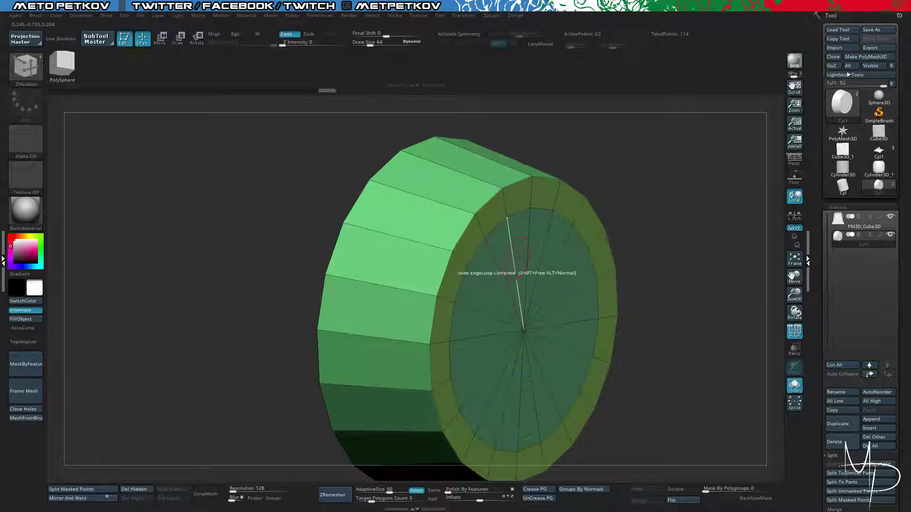
{"action": "left_click_drag", "start_coordinate": [517, 254], "coordinate": [509, 237]}
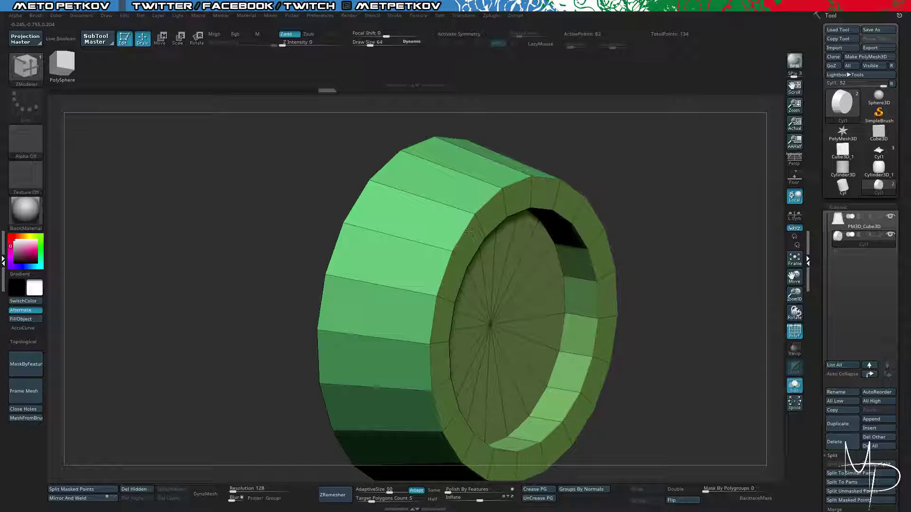
{"action": "left_click_drag", "start_coordinate": [303, 181], "coordinate": [252, 142]}
Mask everything except the recess floor by isolating its polygroup and inverting the mask, and scale the floor down slightly to taper the walls.
{"action": "left_click_drag", "start_coordinate": [256, 209], "coordinate": [251, 226]}
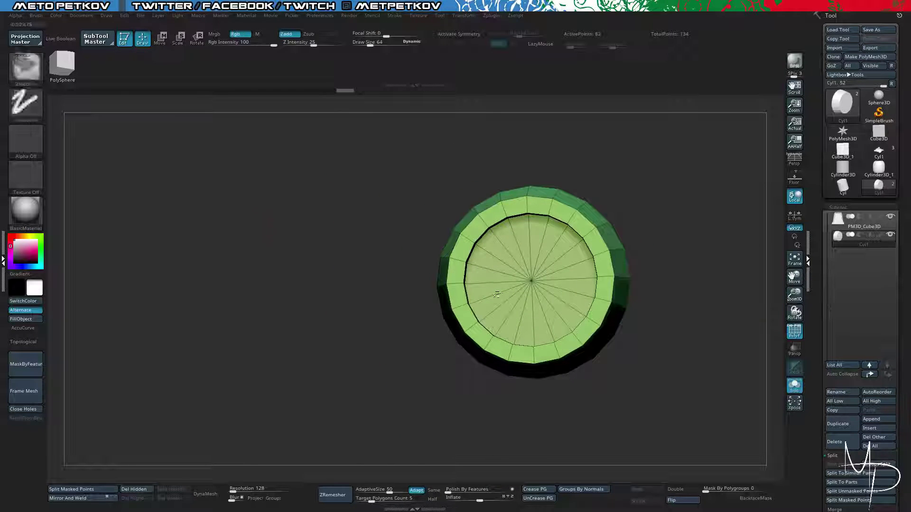
{"action": "left_click", "coordinate": [530, 281], "text": "ctrl+shift"}
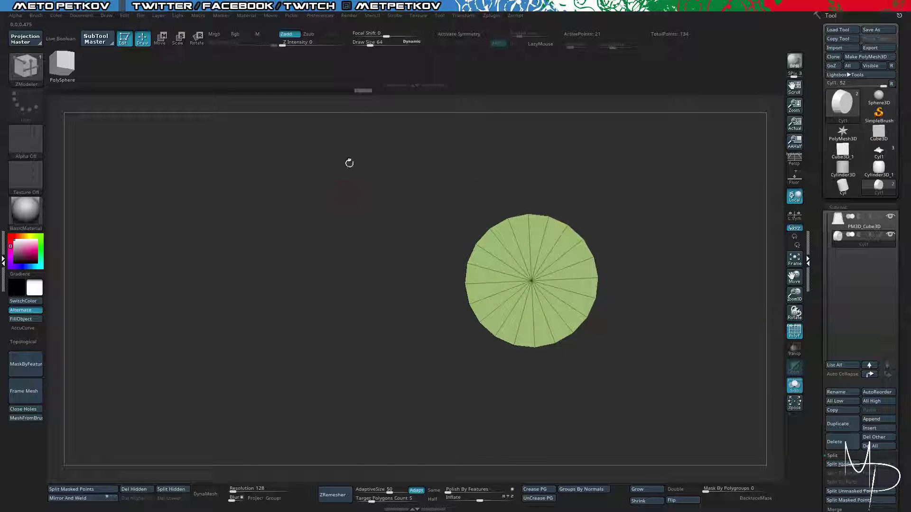
{"action": "key", "text": "ctrl"}
{"action": "left_click", "coordinate": [336, 205], "text": "ctrl"}
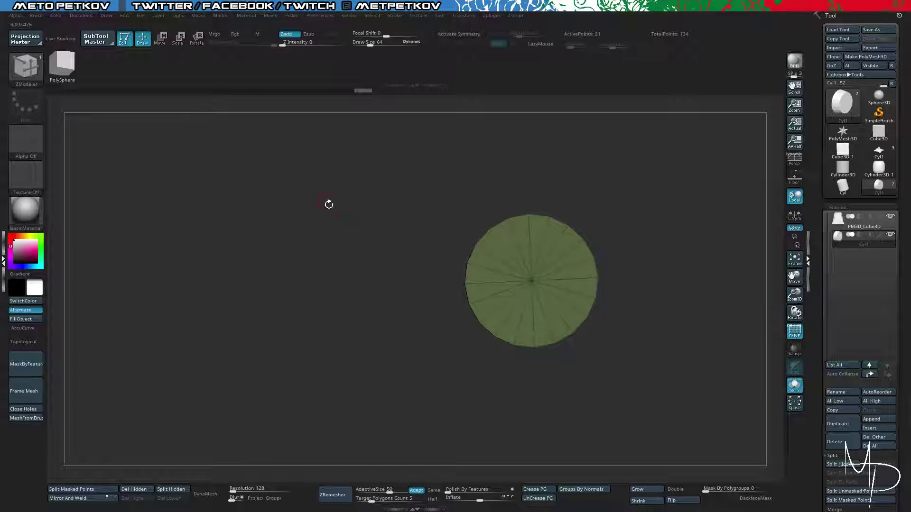
{"action": "left_click", "coordinate": [337, 209], "text": "ctrl+shift"}
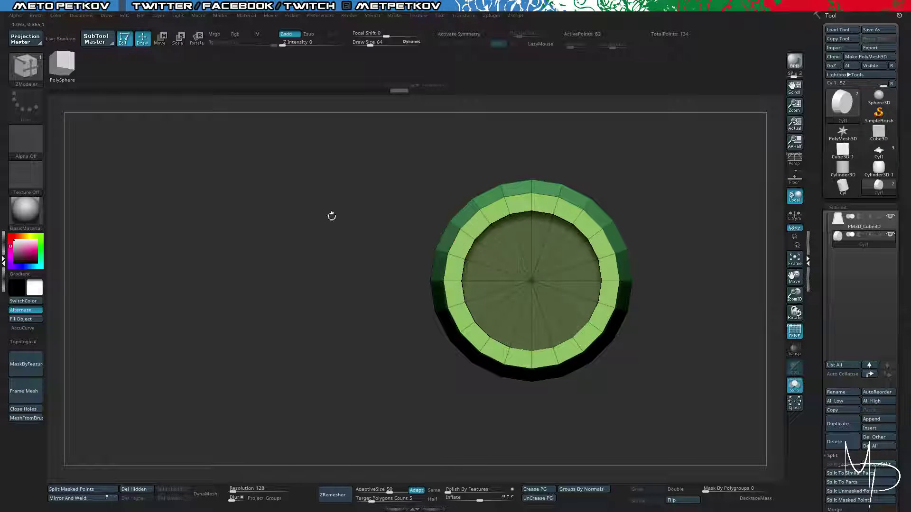
{"action": "left_click", "coordinate": [336, 208], "text": "ctrl"}
{"action": "key", "text": "w"}
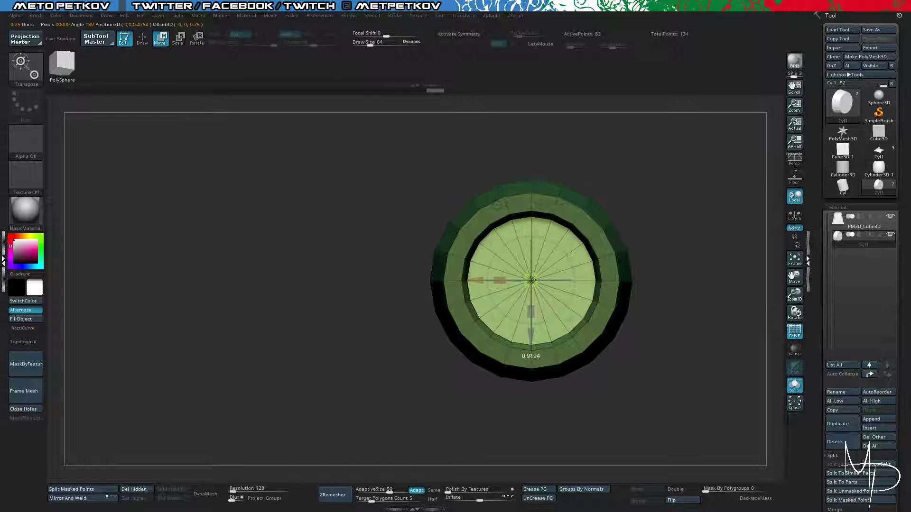
{"action": "mouse_move", "coordinate": [321, 130]}
{"action": "left_mouse_down"}
{"action": "mouse_move", "coordinate": [283, 182]}
{"action": "mouse_move", "coordinate": [296, 202]}
{"action": "mouse_move", "coordinate": [283, 200]}
{"action": "mouse_move", "coordinate": [282, 225]}
{"action": "mouse_move", "coordinate": [329, 231]}
{"action": "left_mouse_up"}
{"action": "key", "text": "q"}
{"action": "left_click_drag", "start_coordinate": [260, 185], "coordinate": [286, 287], "text": "alt"}
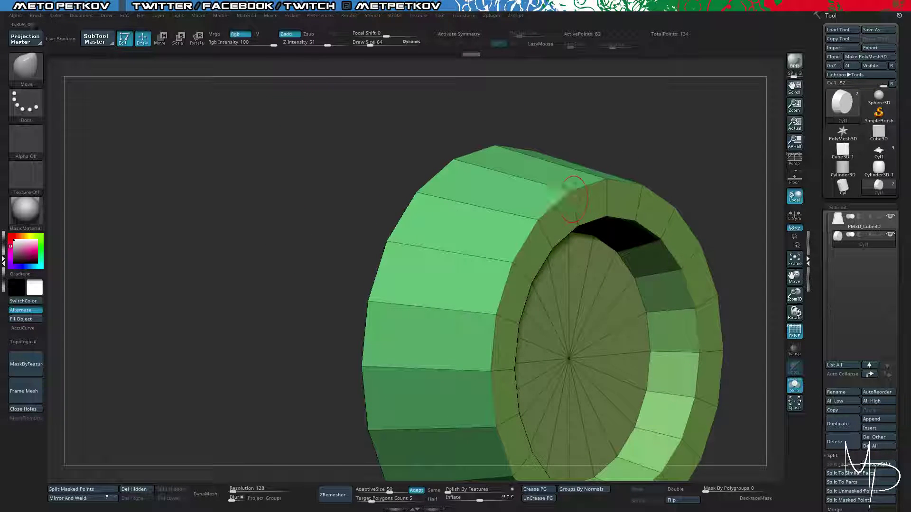
Switch back to the ZModeler brush and set its Z Intensity to 56.
{"action": "mouse_move", "coordinate": [638, 154]}
{"action": "left_mouse_down"}
{"action": "mouse_move", "coordinate": [618, 154]}
{"action": "mouse_move", "coordinate": [655, 142]}
{"action": "left_mouse_up"}
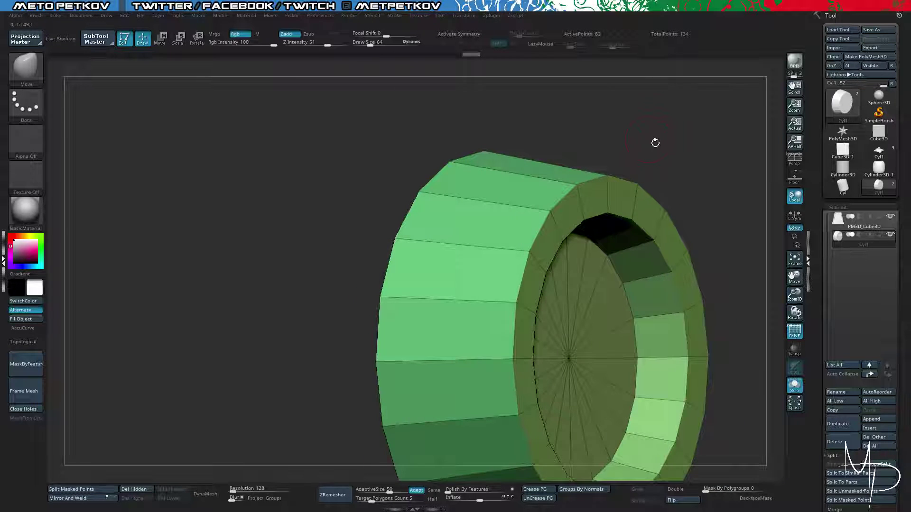
{"action": "key", "text": "b"}
{"action": "key", "text": "z"}
{"action": "key", "text": "m"}
{"action": "key", "text": "space"}
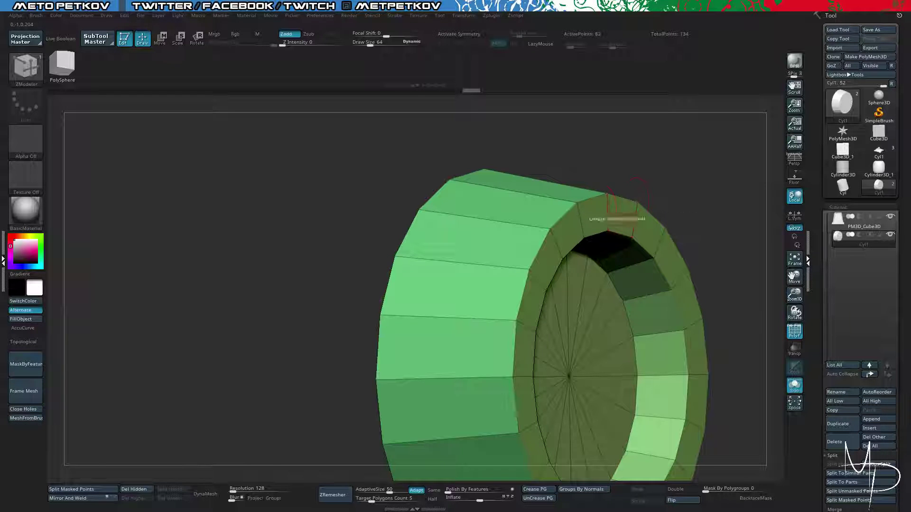
{"action": "left_click", "coordinate": [308, 46]}
{"action": "type", "text": "22"}
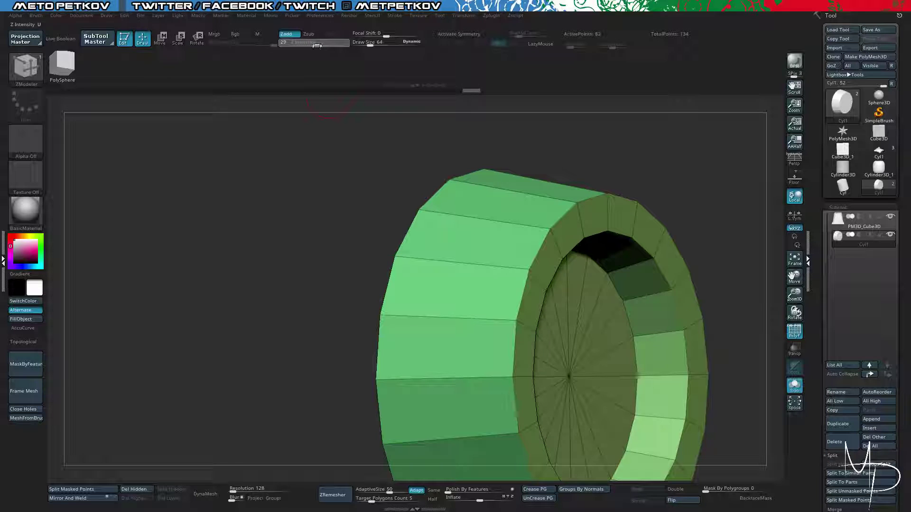
{"action": "left_click_drag", "start_coordinate": [325, 48], "coordinate": [329, 48]}
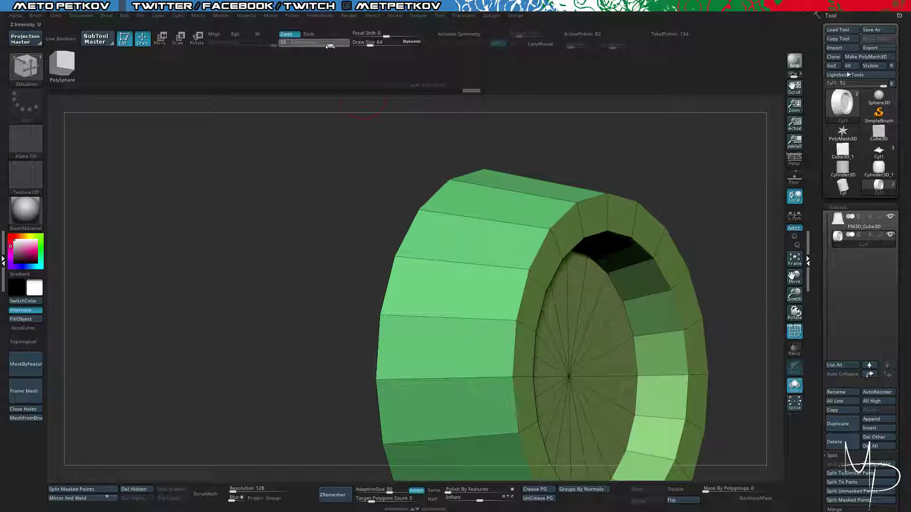
Insert a single raised edge loop around the middle of the disc's front rim and preview the disc with dynamic subdivision.
{"action": "left_click_drag", "start_coordinate": [333, 177], "coordinate": [321, 164]}
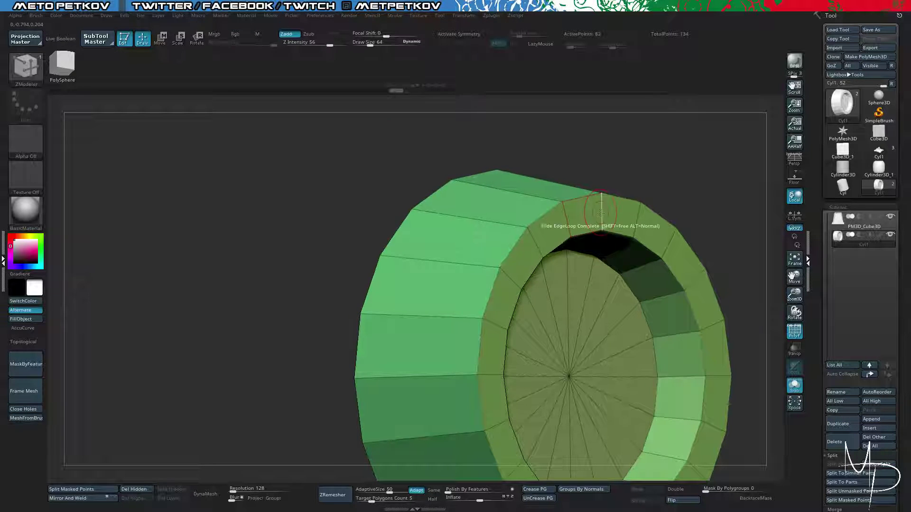
{"action": "key", "text": "space"}
{"action": "left_click", "coordinate": [595, 232]}
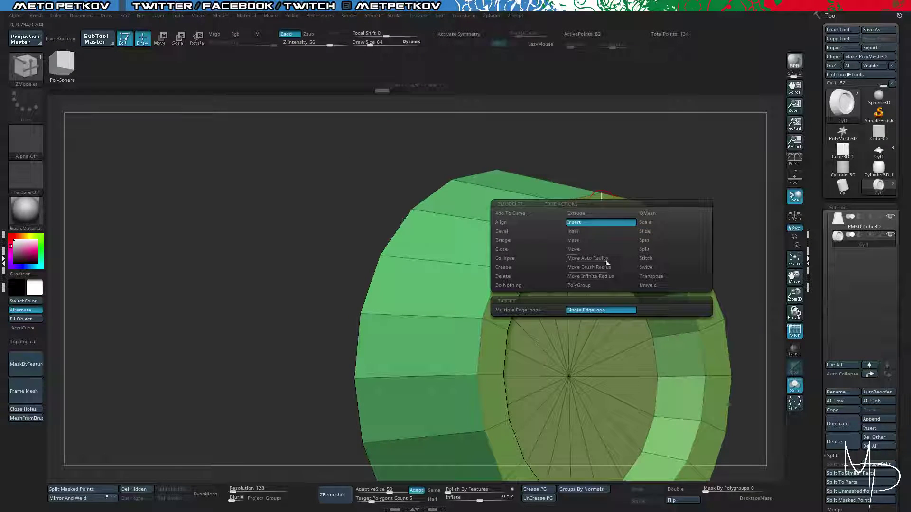
{"action": "left_click_drag", "start_coordinate": [604, 211], "coordinate": [603, 212]}
{"action": "left_click_drag", "start_coordinate": [350, 173], "coordinate": [327, 200]}
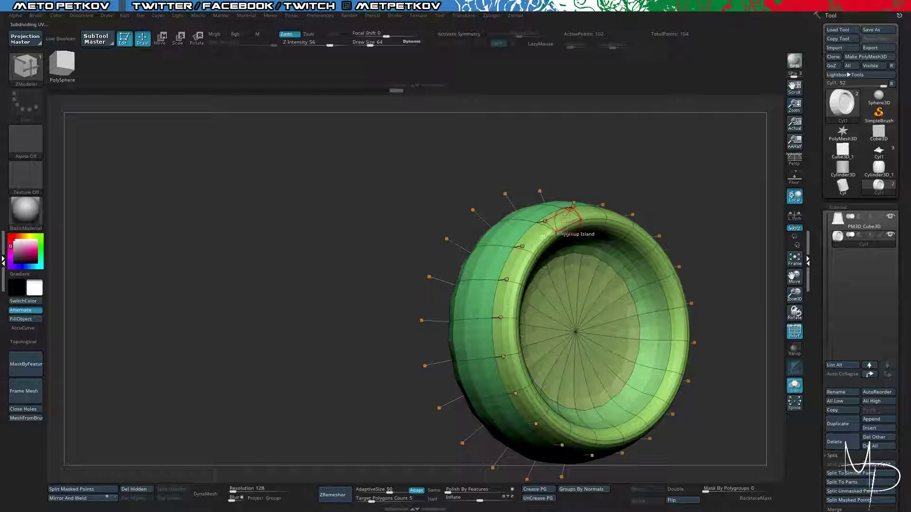
Set Z Intensity to 0 and bevel the rim's middle loop with Bevel on EdgeLoop Complete, Single Row and Linear Edge.
{"action": "left_click_drag", "start_coordinate": [403, 155], "coordinate": [380, 195]}
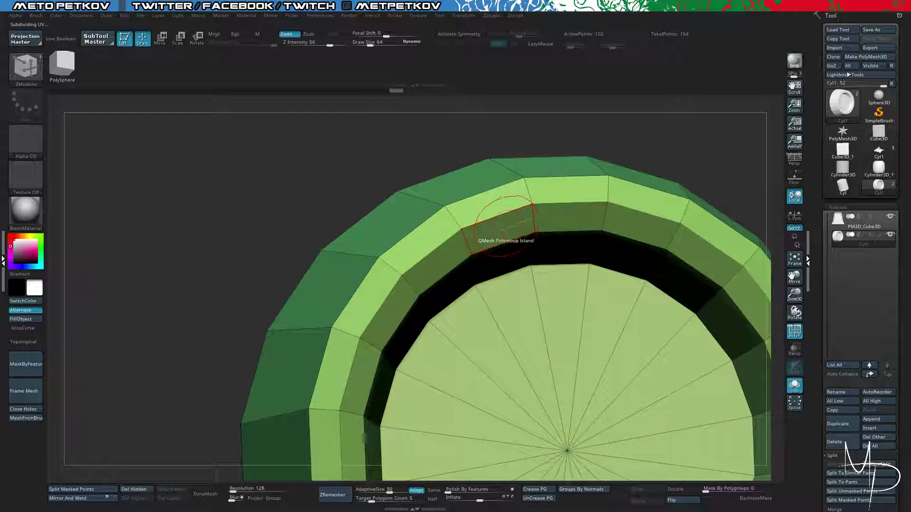
{"action": "key", "text": "space"}
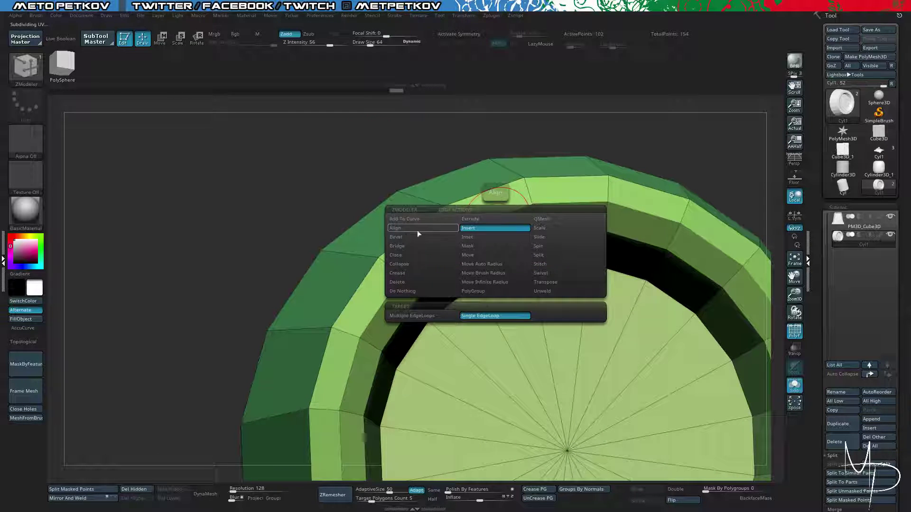
{"action": "left_click_drag", "start_coordinate": [330, 45], "coordinate": [277, 45]}
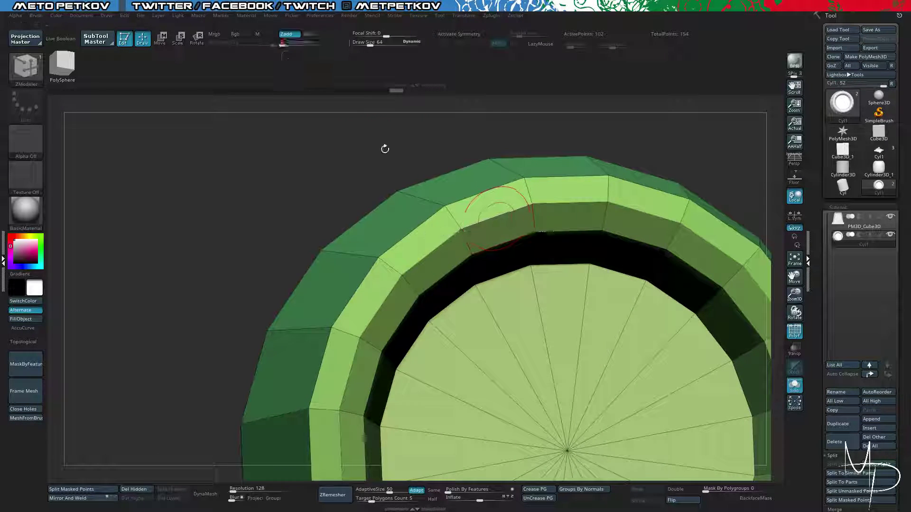
{"action": "key", "text": "space"}
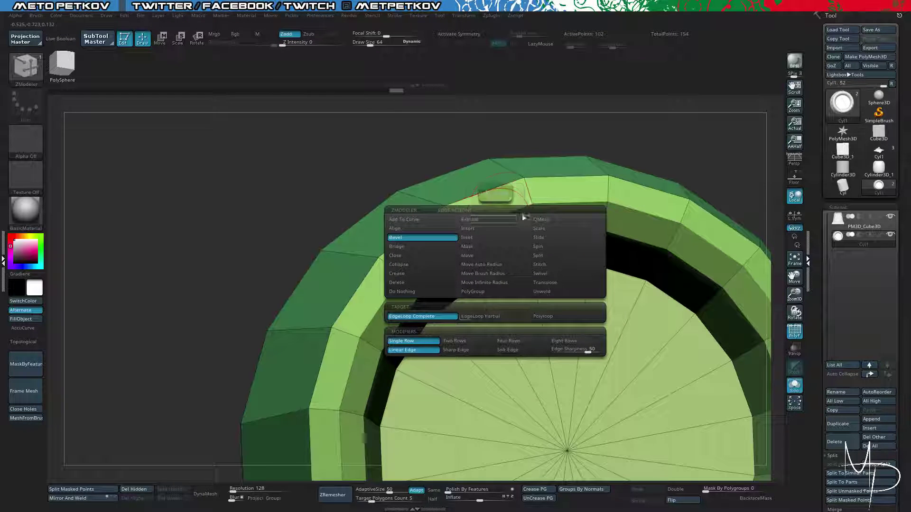
{"action": "left_click", "coordinate": [506, 214]}
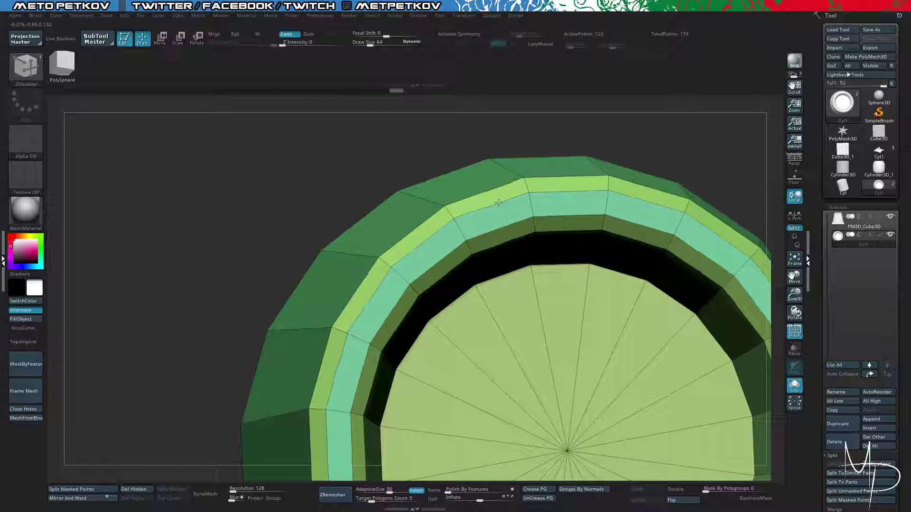
{"action": "left_click_drag", "start_coordinate": [305, 189], "coordinate": [290, 179]}
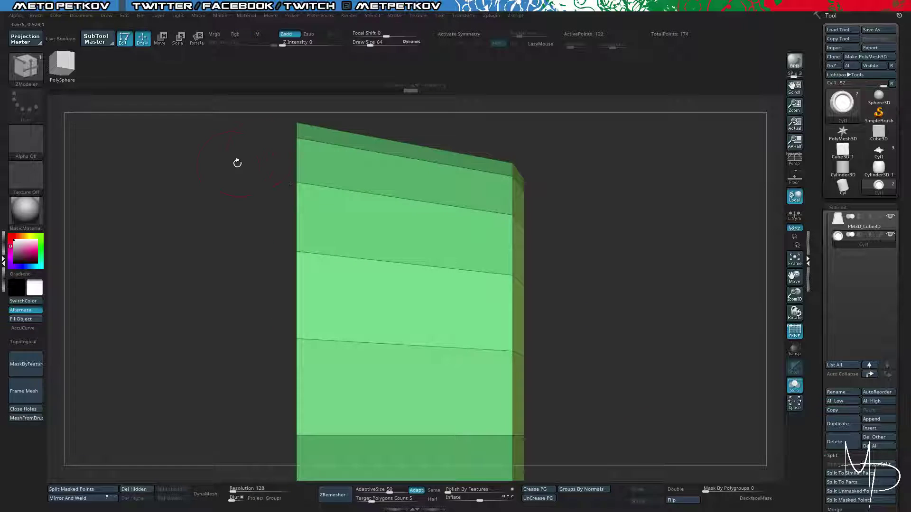
{"action": "left_click_drag", "start_coordinate": [237, 163], "coordinate": [219, 198]}
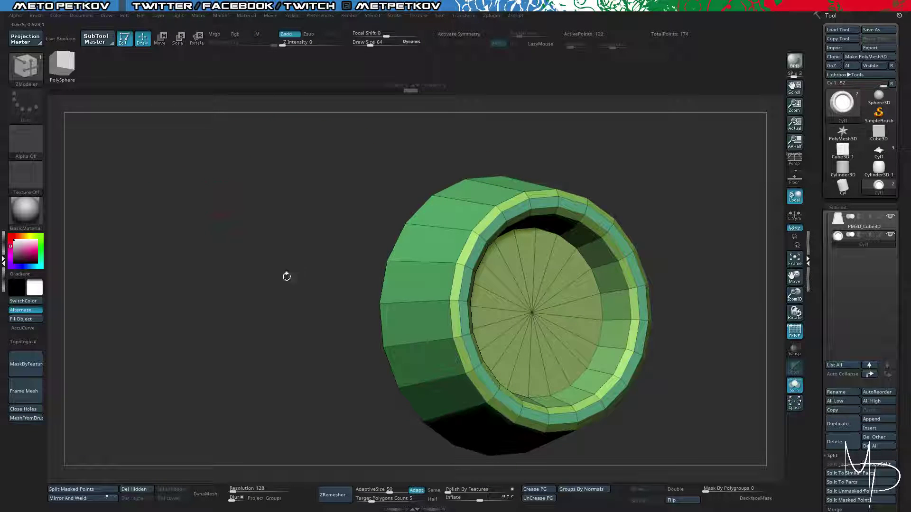
{"action": "mouse_move", "coordinate": [287, 277]}
{"action": "left_mouse_down", "text": "alt"}
{"action": "mouse_move", "coordinate": [307, 215]}
{"action": "mouse_move", "coordinate": [271, 202]}
{"action": "mouse_move", "coordinate": [323, 209]}
{"action": "mouse_move", "coordinate": [278, 205]}
{"action": "mouse_move", "coordinate": [318, 239]}
{"action": "mouse_move", "coordinate": [264, 227]}
{"action": "mouse_move", "coordinate": [278, 235]}
{"action": "mouse_move", "coordinate": [264, 236]}
{"action": "mouse_move", "coordinate": [285, 223]}
{"action": "left_mouse_up", "text": "alt"}
{"action": "key", "text": "shift+d"}
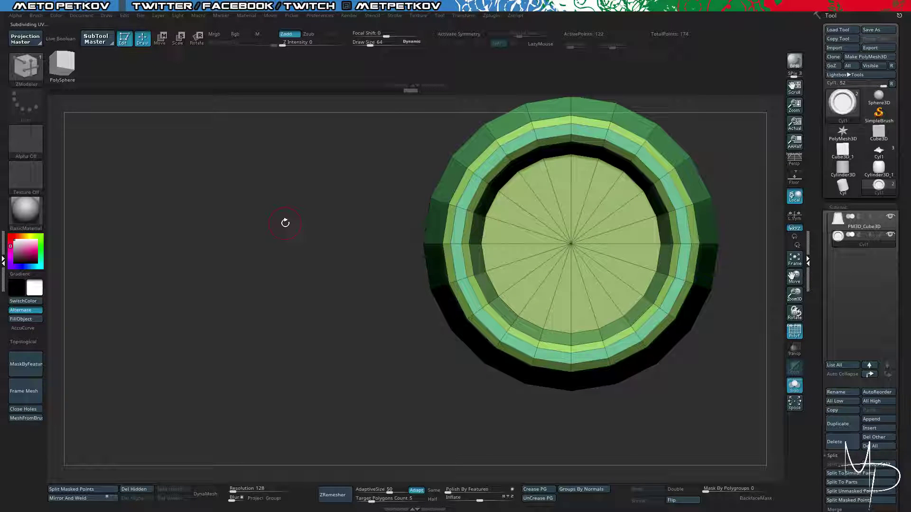
Leave Solo mode and move the disc along its axis in side view until it sits in front of the housing.
{"action": "left_click_drag", "start_coordinate": [297, 201], "coordinate": [250, 133], "text": "shift"}
{"action": "key", "text": "w"}
{"action": "key", "text": "alt+s"}
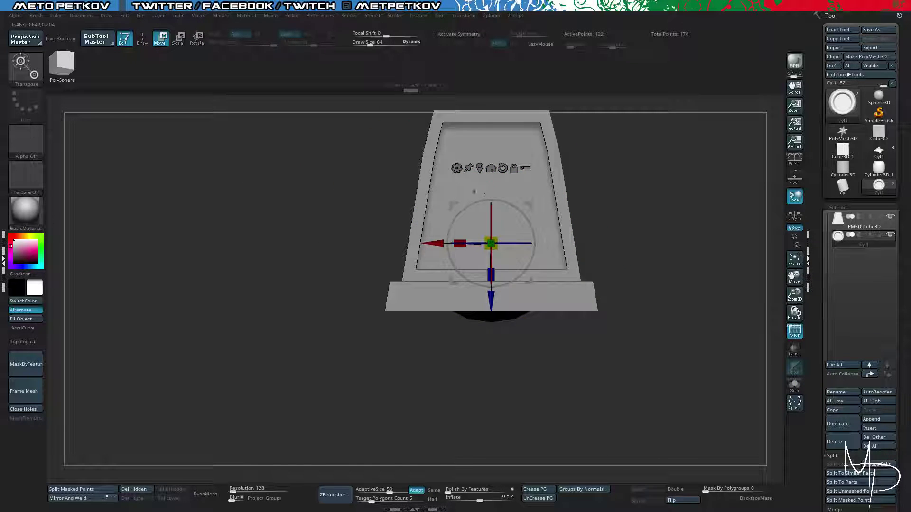
{"action": "left_click_drag", "start_coordinate": [439, 226], "coordinate": [442, 251], "text": "shift"}
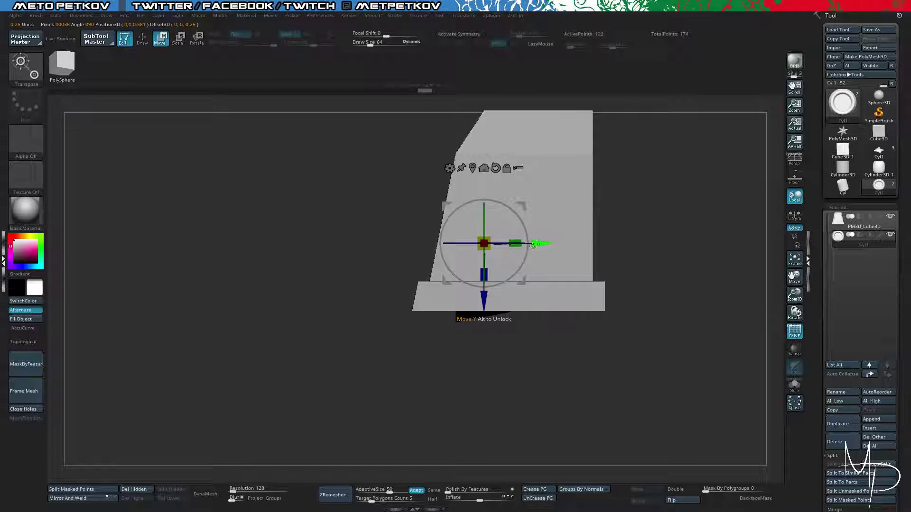
{"action": "left_click_drag", "start_coordinate": [548, 243], "coordinate": [659, 270]}
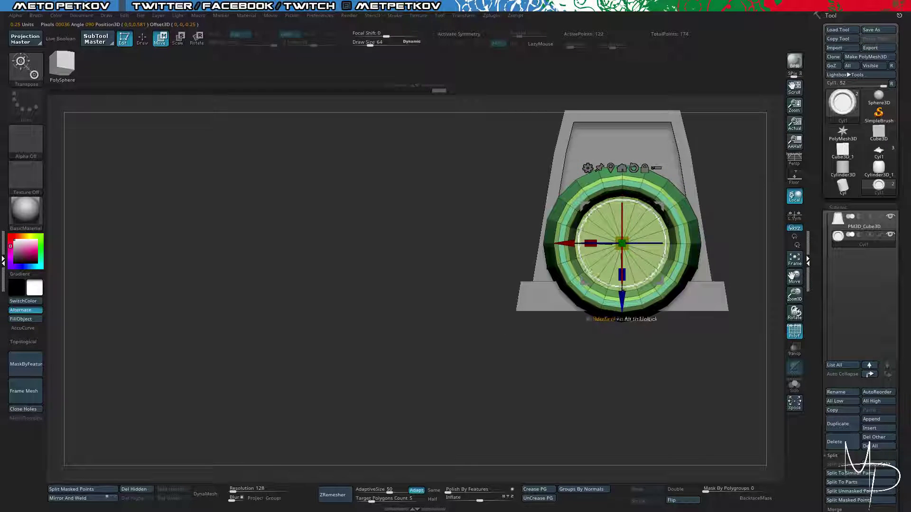
Scale the disc down and position it against the upper part of the housing's recessed front panel, using Transparency as a guide.
{"action": "left_click_drag", "start_coordinate": [622, 297], "coordinate": [622, 256]}
{"action": "left_click_drag", "start_coordinate": [636, 226], "coordinate": [643, 193]}
{"action": "left_click", "coordinate": [794, 350]}
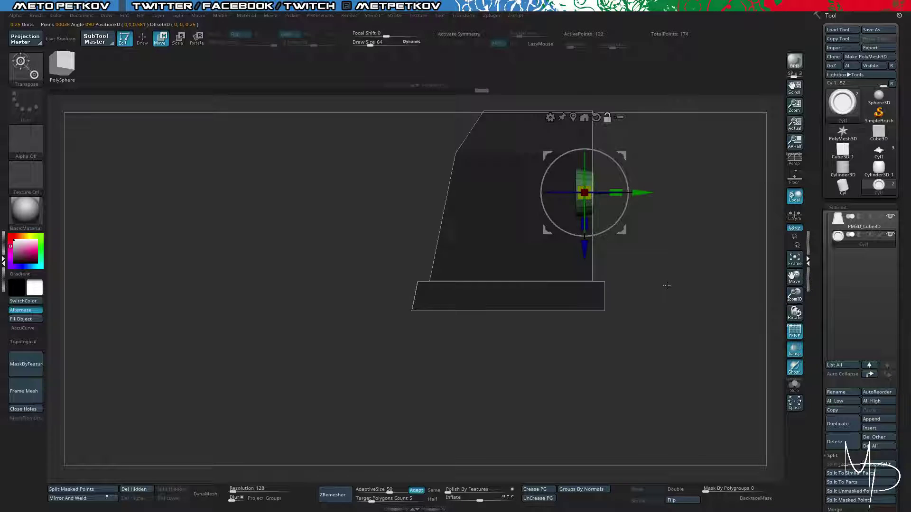
{"action": "left_click_drag", "start_coordinate": [664, 285], "coordinate": [668, 351], "text": "alt"}
{"action": "left_click_drag", "start_coordinate": [634, 196], "coordinate": [566, 215]}
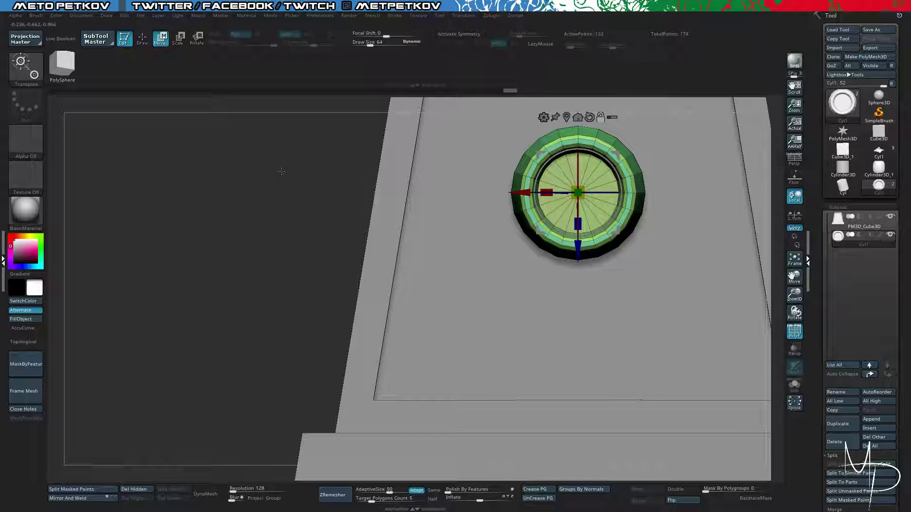
Isolate the disc in Solo mode and bevel its rear outer edge loop with ZModeler.
{"action": "left_click_drag", "start_coordinate": [337, 192], "coordinate": [305, 189]}
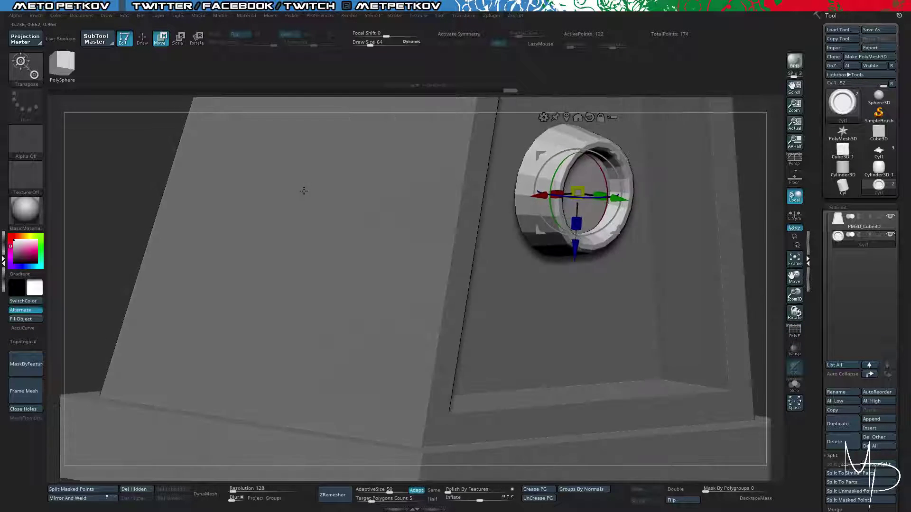
{"action": "key", "text": "alt+s"}
{"action": "left_click_drag", "start_coordinate": [166, 188], "coordinate": [201, 187], "text": "shift"}
{"action": "mouse_move", "coordinate": [363, 189]}
{"action": "left_mouse_down", "text": "alt"}
{"action": "mouse_move", "coordinate": [337, 195]}
{"action": "mouse_move", "coordinate": [363, 158]}
{"action": "mouse_move", "coordinate": [347, 199]}
{"action": "left_mouse_up", "text": "alt"}
{"action": "key", "text": "q"}
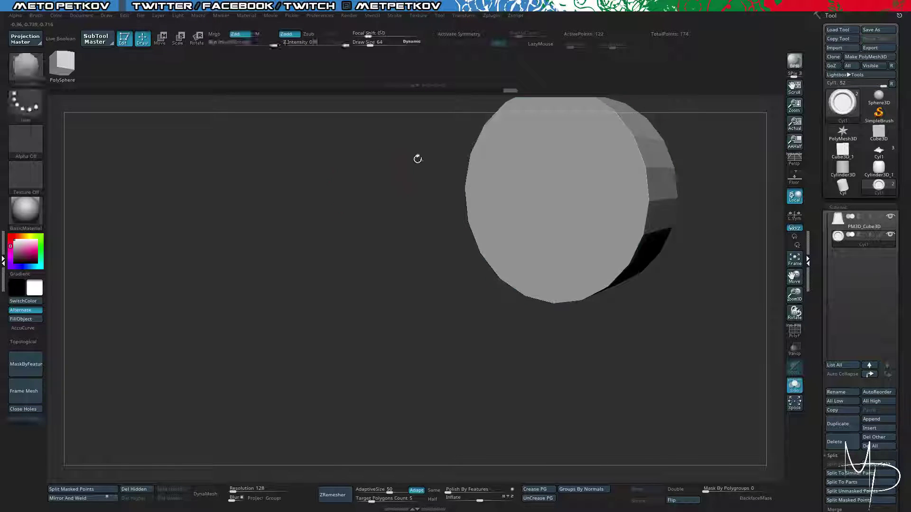
{"action": "key", "text": "shift+f"}
{"action": "key", "text": "space"}
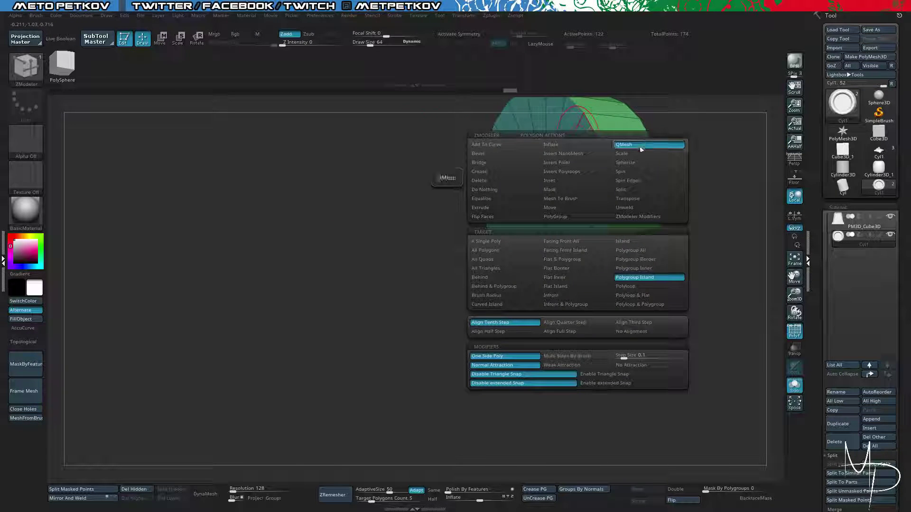
{"action": "left_click_drag", "start_coordinate": [577, 138], "coordinate": [220, 240]}
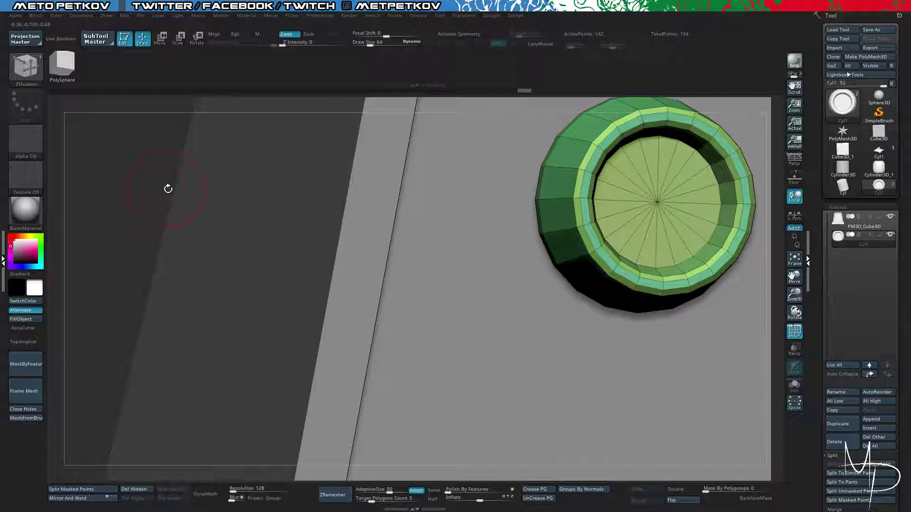
Raise the disc to the upper end of the housing's recessed front panel and apply Mirror And Weld.
{"action": "key", "text": "f"}
{"action": "key", "text": "f"}
{"action": "left_click_drag", "start_coordinate": [257, 220], "coordinate": [215, 217]}
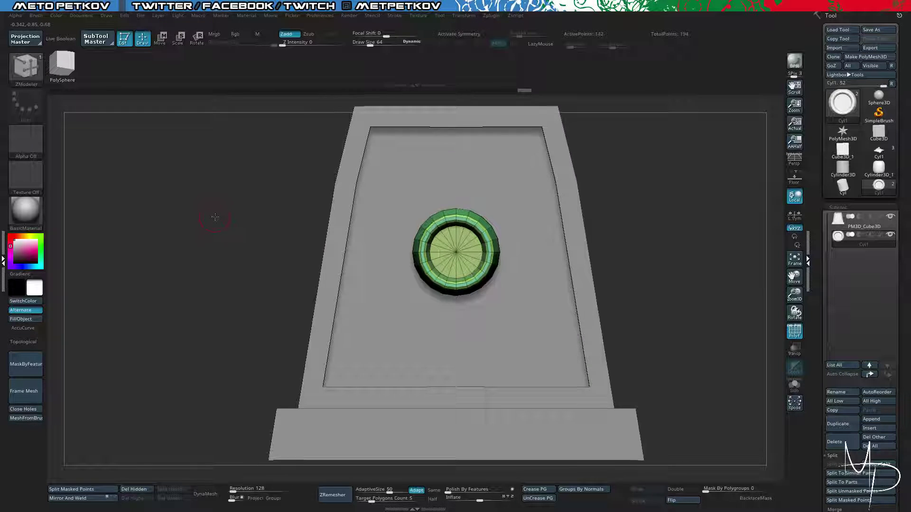
{"action": "key", "text": "w"}
{"action": "left_click_drag", "start_coordinate": [458, 306], "coordinate": [453, 228]}
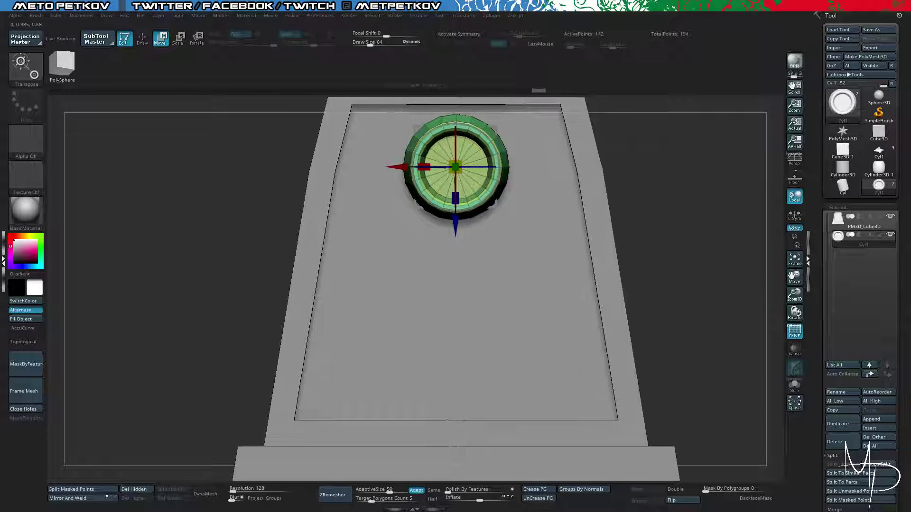
{"action": "left_click", "coordinate": [66, 499]}
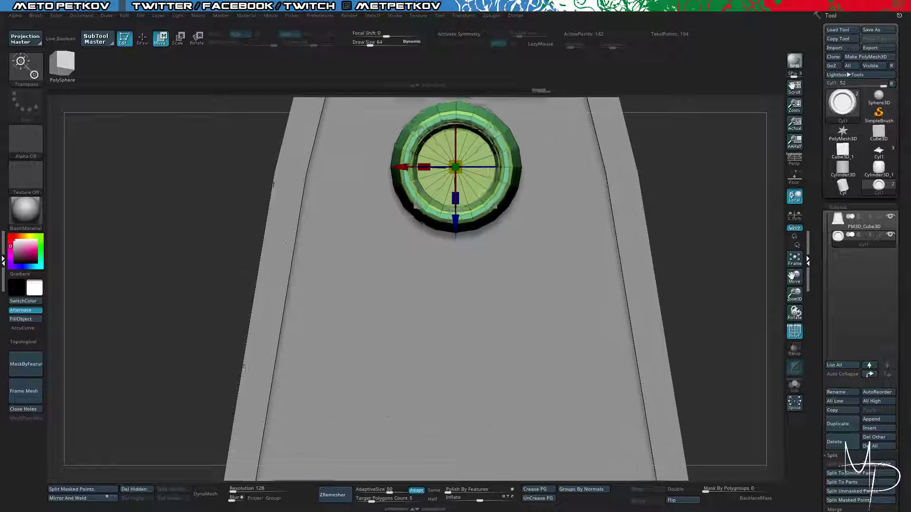
Lower the disc slightly from the upper edge of the recessed panel.
{"action": "key", "text": "shift+f"}
{"action": "key", "text": "shift+f"}
{"action": "scroll", "coordinate": [170, 238], "scroll_direction": "down", "scroll_amount": 5}
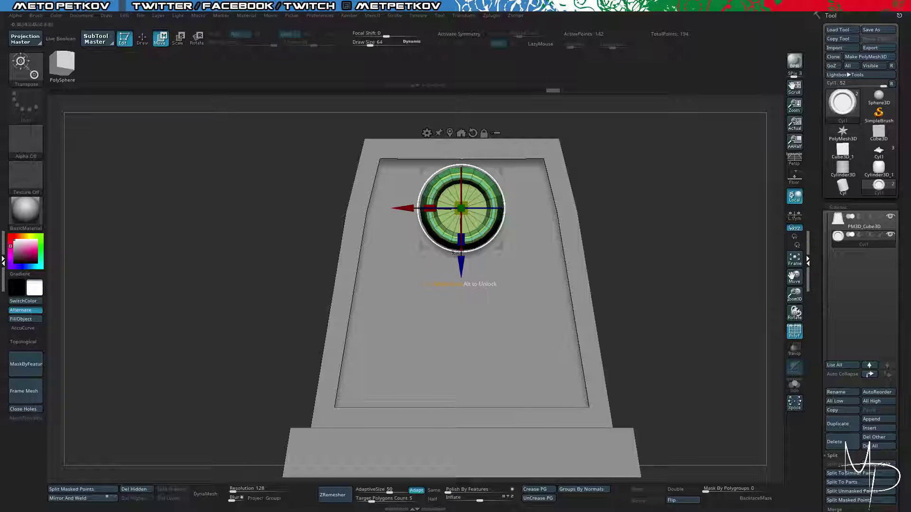
{"action": "left_click_drag", "start_coordinate": [462, 245], "coordinate": [464, 252]}
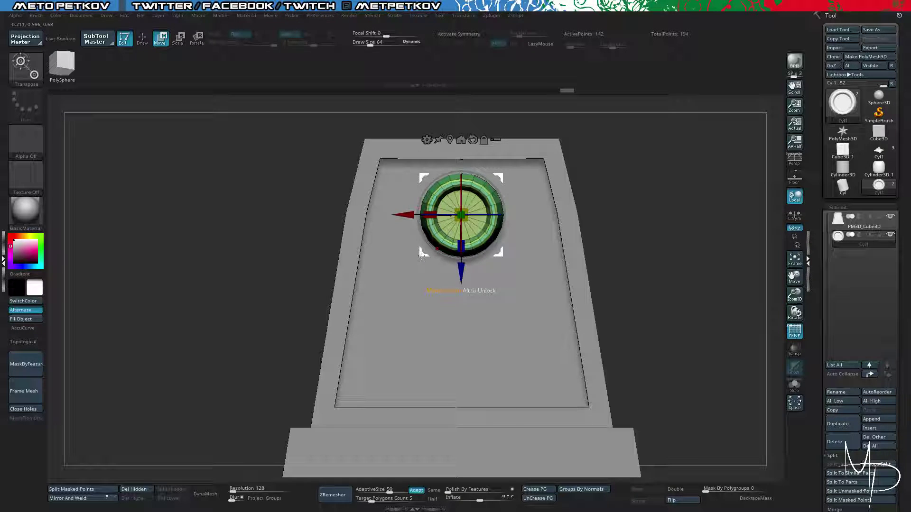
Duplicate the disc to the panel's lower left, clear the mask and mirror the copy to the other side with Mirror And Weld.
{"action": "left_click_drag", "start_coordinate": [421, 255], "coordinate": [360, 384], "text": "ctrl"}
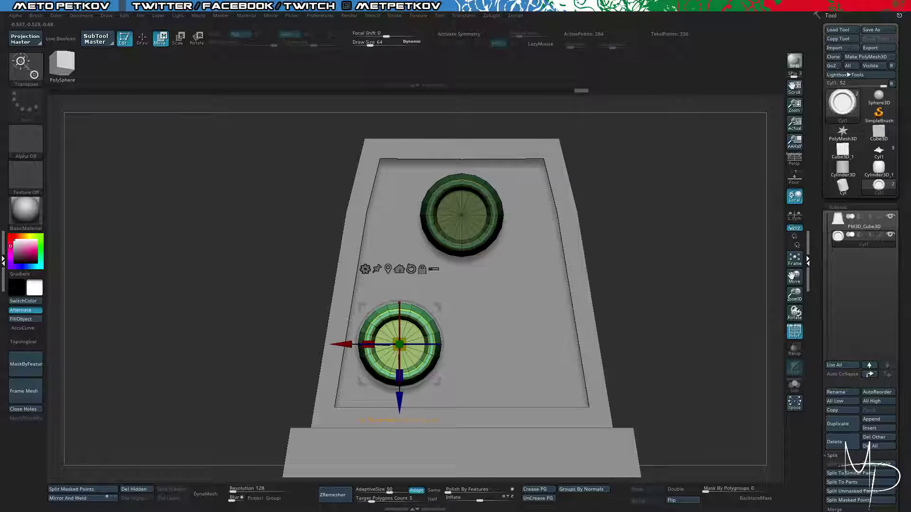
{"action": "left_click_drag", "start_coordinate": [395, 337], "coordinate": [392, 332]}
{"action": "left_click_drag", "start_coordinate": [190, 284], "coordinate": [265, 287]}
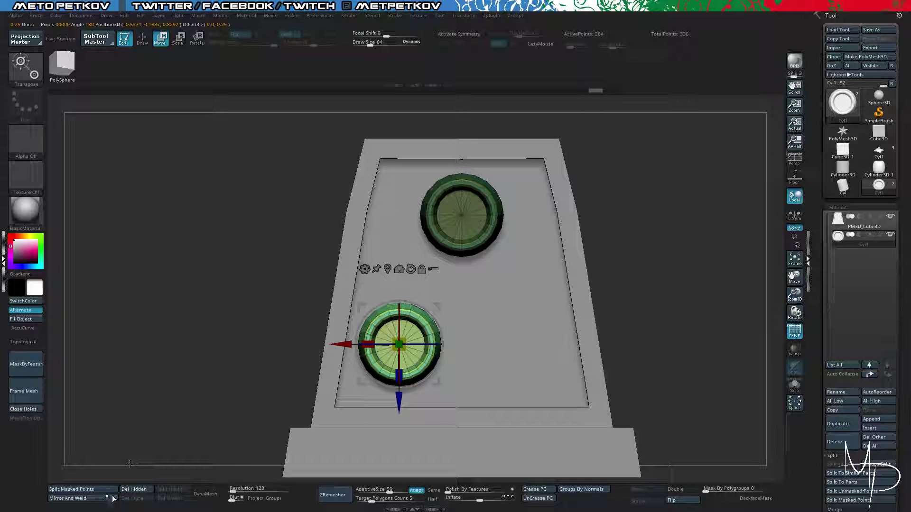
{"action": "left_click", "coordinate": [83, 498]}
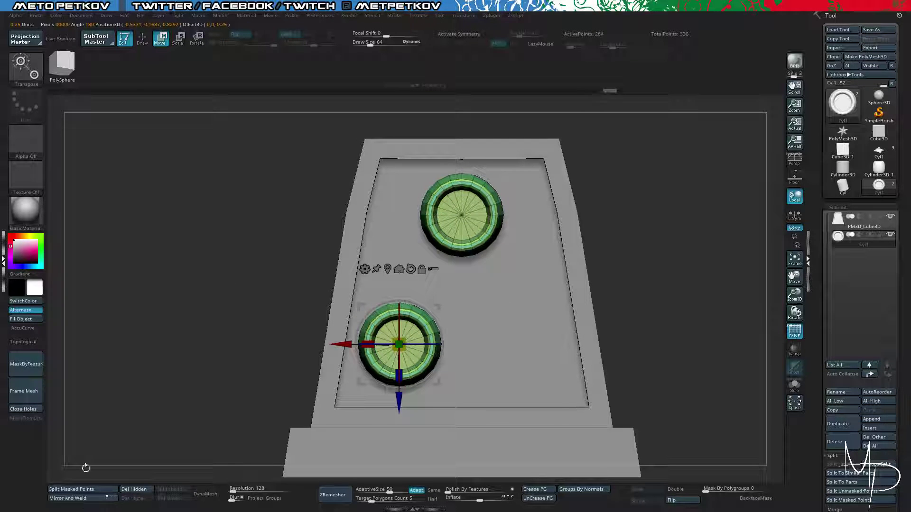
{"action": "left_click", "coordinate": [83, 499]}
Inspect the three-disc arrangement on the housing and undo the duplicated and mirrored discs.
{"action": "left_click_drag", "start_coordinate": [142, 284], "coordinate": [204, 275]}
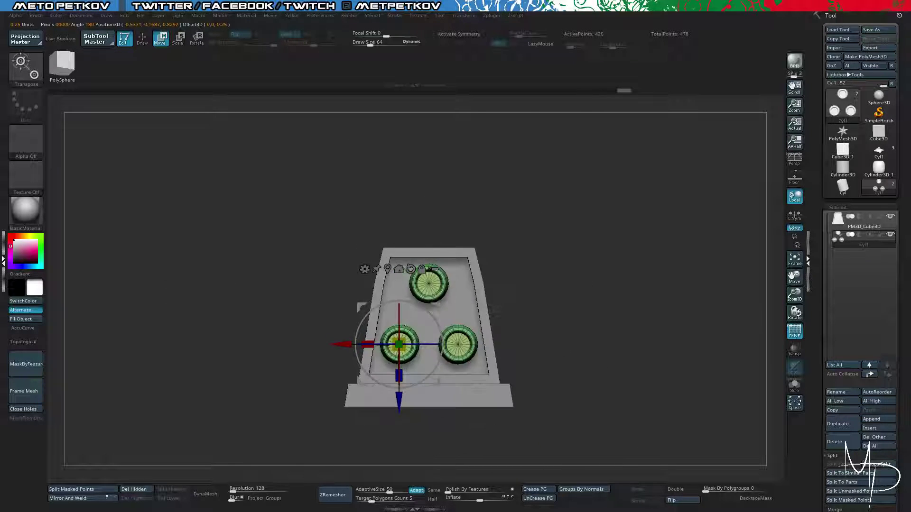
{"action": "left_click_drag", "start_coordinate": [266, 290], "coordinate": [336, 303]}
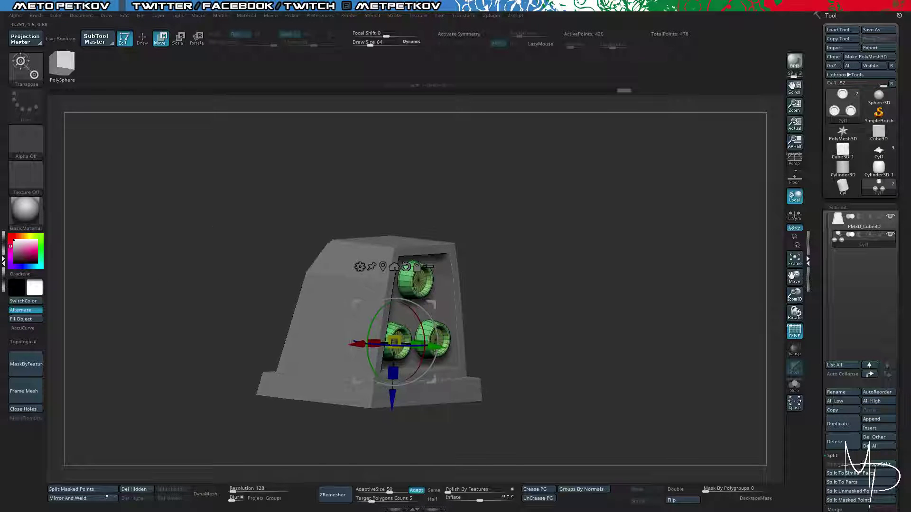
{"action": "mouse_move", "coordinate": [228, 237]}
{"action": "left_mouse_down"}
{"action": "mouse_move", "coordinate": [187, 209]}
{"action": "mouse_move", "coordinate": [190, 230]}
{"action": "left_mouse_up"}
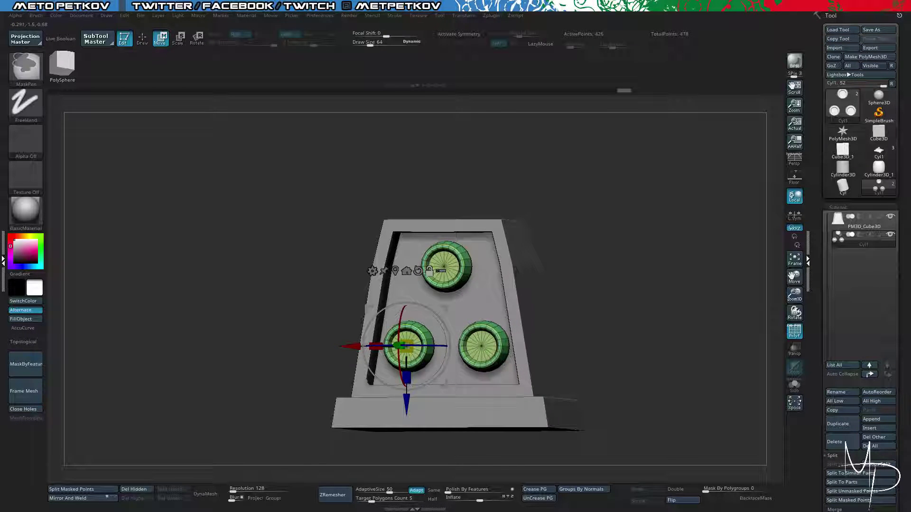
{"action": "key", "text": "ctrl+z"}
{"action": "key", "text": "ctrl+z"}
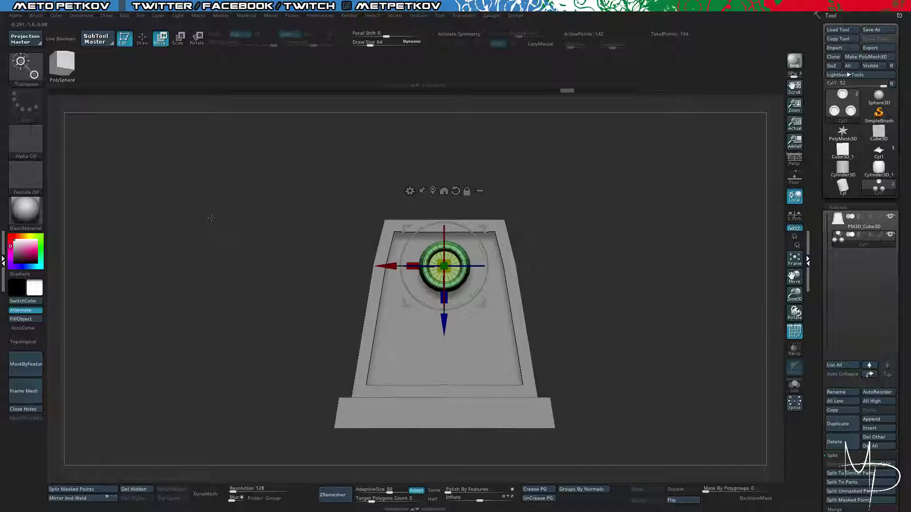
Isolate and frame the single disc in Solo mode and switch from the transform gizmo to Draw mode.
{"action": "key", "text": "alt+s"}
{"action": "key", "text": "f"}
{"action": "key", "text": "q"}
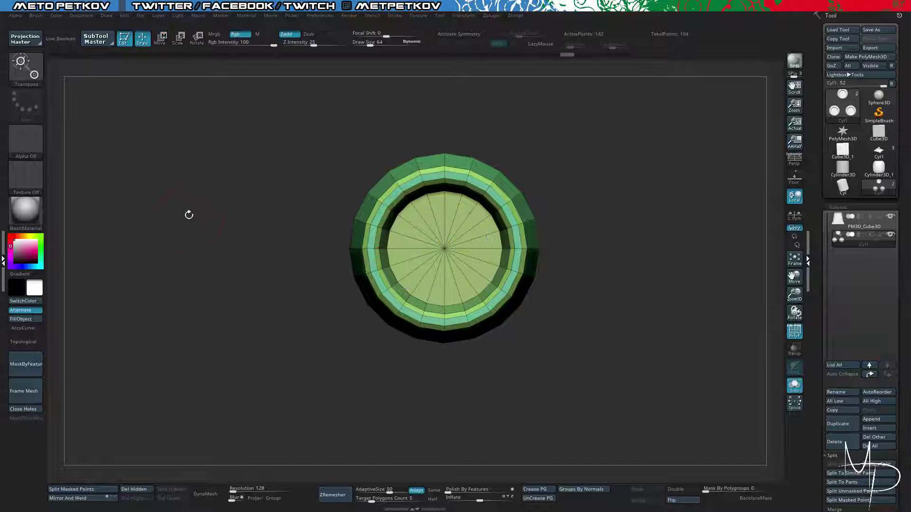
{"action": "mouse_move", "coordinate": [189, 214]}
{"action": "left_mouse_down"}
{"action": "mouse_move", "coordinate": [202, 209]}
{"action": "mouse_move", "coordinate": [198, 196]}
{"action": "left_mouse_up"}
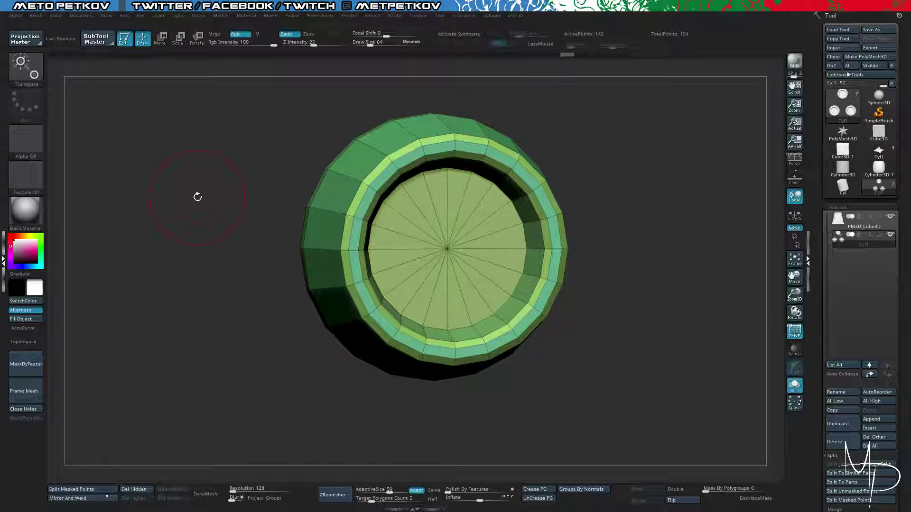
{"action": "left_click_drag", "start_coordinate": [815, 240], "coordinate": [815, 117]}
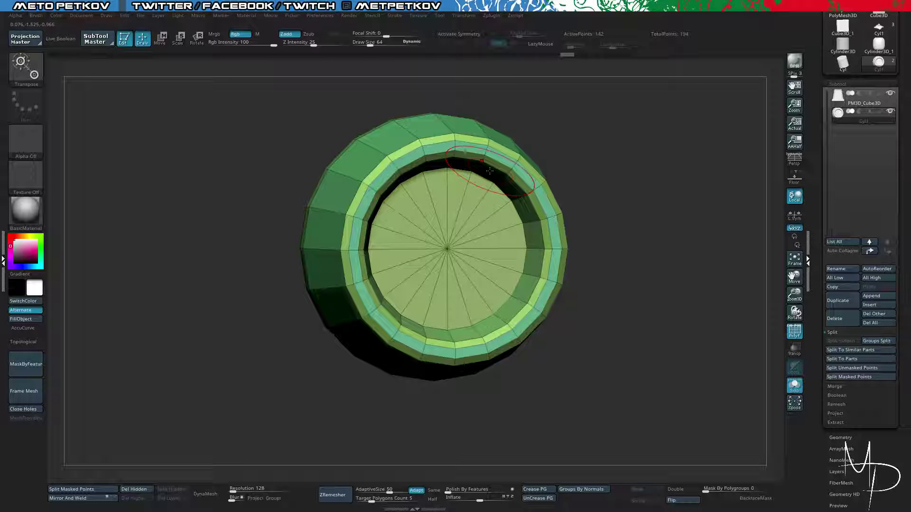
{"action": "mouse_move", "coordinate": [203, 155]}
{"action": "left_mouse_down"}
{"action": "mouse_move", "coordinate": [240, 166]}
{"action": "mouse_move", "coordinate": [233, 158]}
{"action": "left_mouse_up"}
Regroup the disc's polygroups with Groups By Normals, separating the recessed face from the surrounding ring.
{"action": "scroll", "coordinate": [818, 256], "scroll_direction": "down", "scroll_amount": 5}
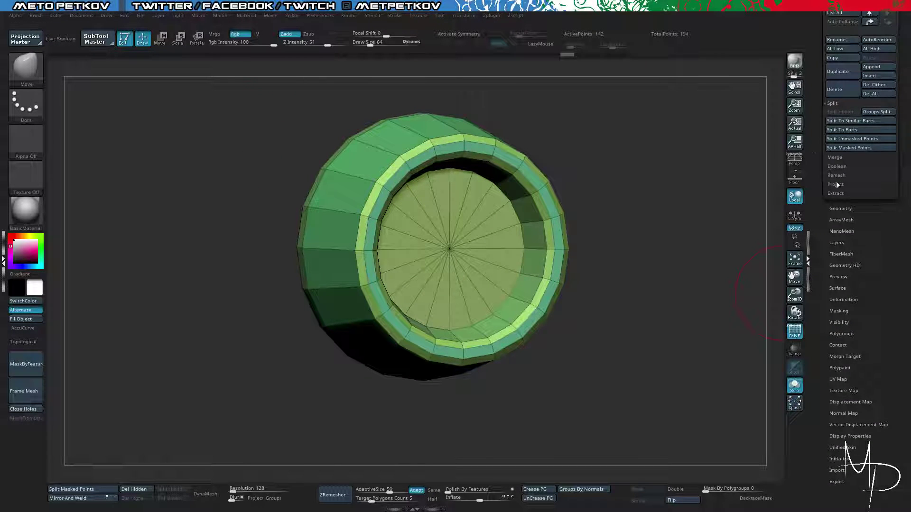
{"action": "left_click", "coordinate": [836, 209]}
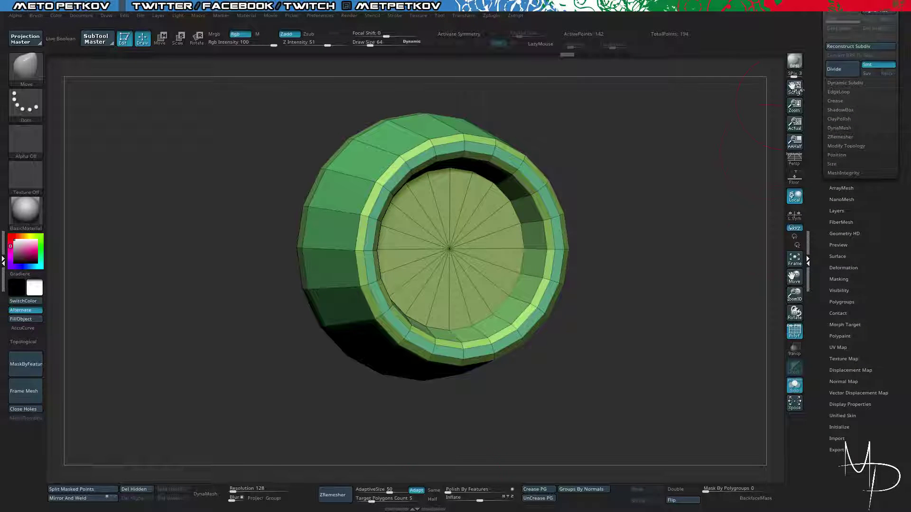
{"action": "scroll", "coordinate": [819, 92], "scroll_direction": "up", "scroll_amount": 1}
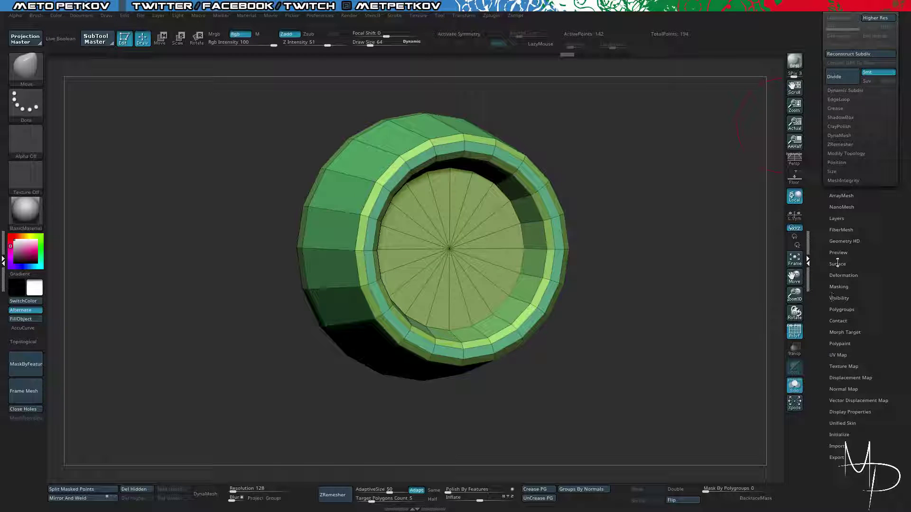
{"action": "left_click_drag", "start_coordinate": [838, 304], "coordinate": [838, 302]}
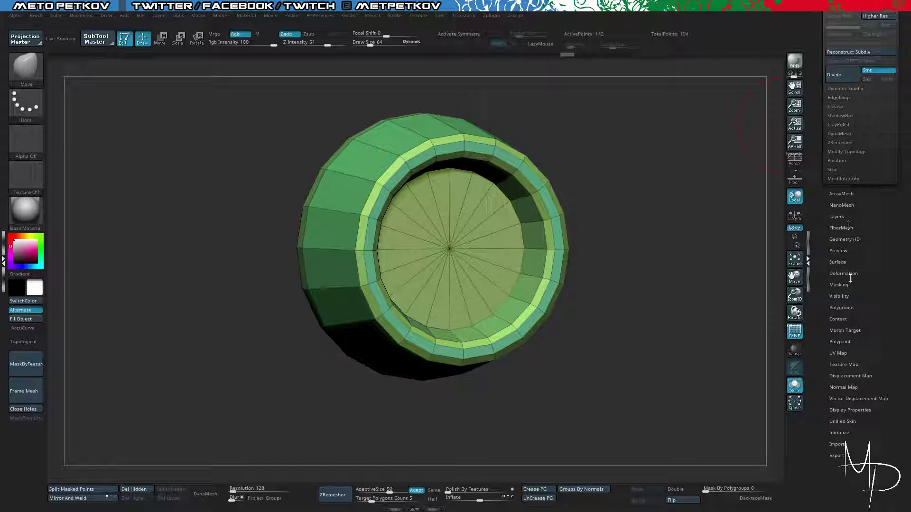
{"action": "left_click", "coordinate": [842, 308]}
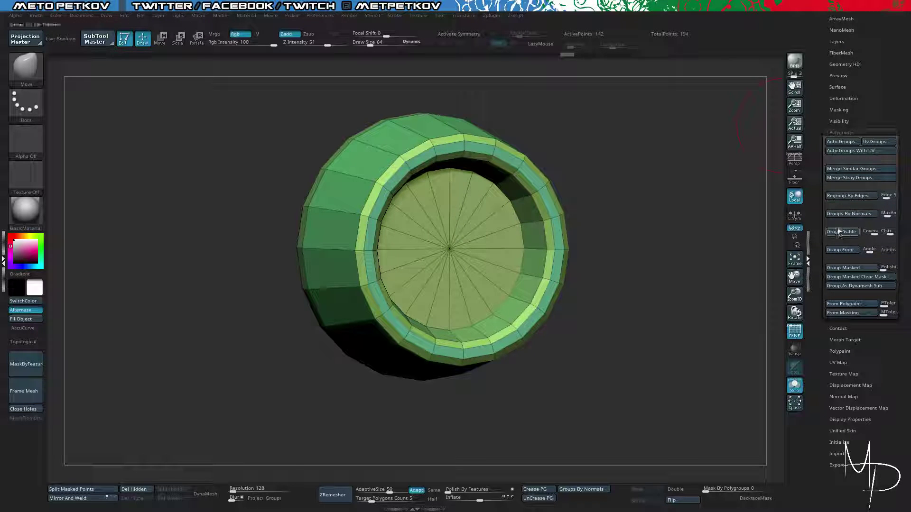
{"action": "left_click", "coordinate": [836, 215]}
{"action": "left_click_drag", "start_coordinate": [631, 214], "coordinate": [702, 199]}
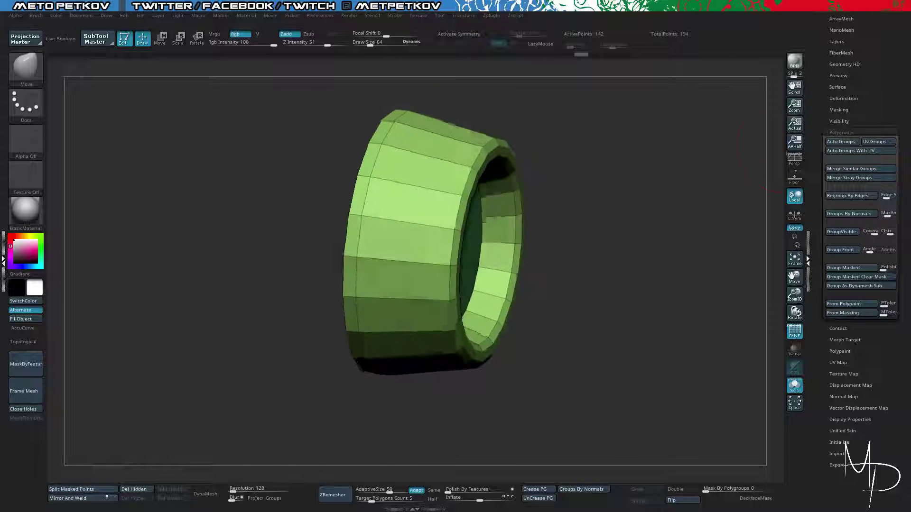
Reopen the disc's Geometry settings and save the project.
{"action": "left_click_drag", "start_coordinate": [827, 56], "coordinate": [828, 99]}
{"action": "left_click", "coordinate": [834, 84]}
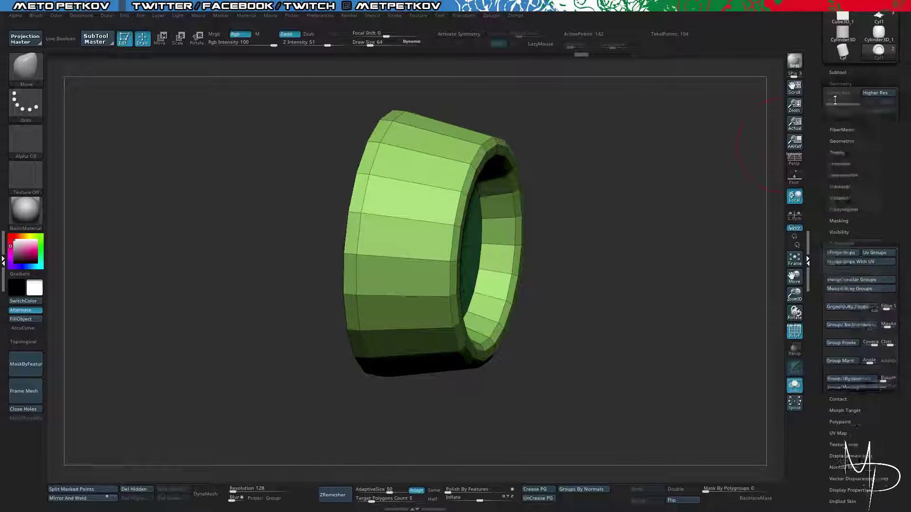
{"action": "left_click_drag", "start_coordinate": [744, 185], "coordinate": [752, 191]}
{"action": "key", "text": "ctrl+s"}
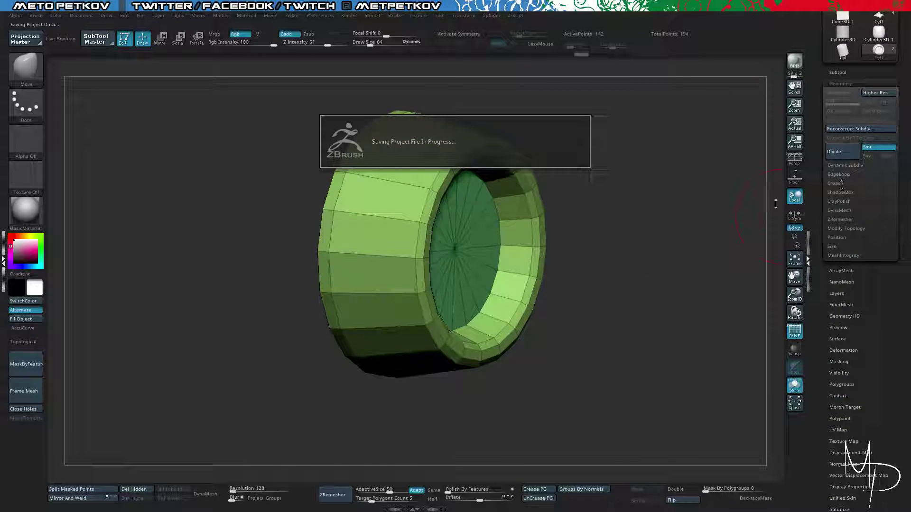
Crease the disc's polygroup borders with Crease PG and turn on dynamic subdivision.
{"action": "left_click", "coordinate": [835, 183]}
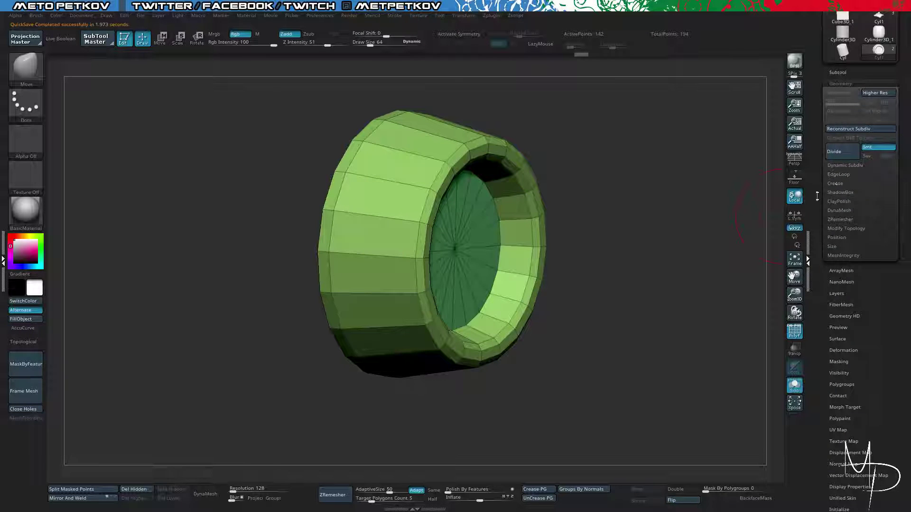
{"action": "left_click_drag", "start_coordinate": [740, 190], "coordinate": [695, 216]}
{"action": "key", "text": "ctrl+d"}
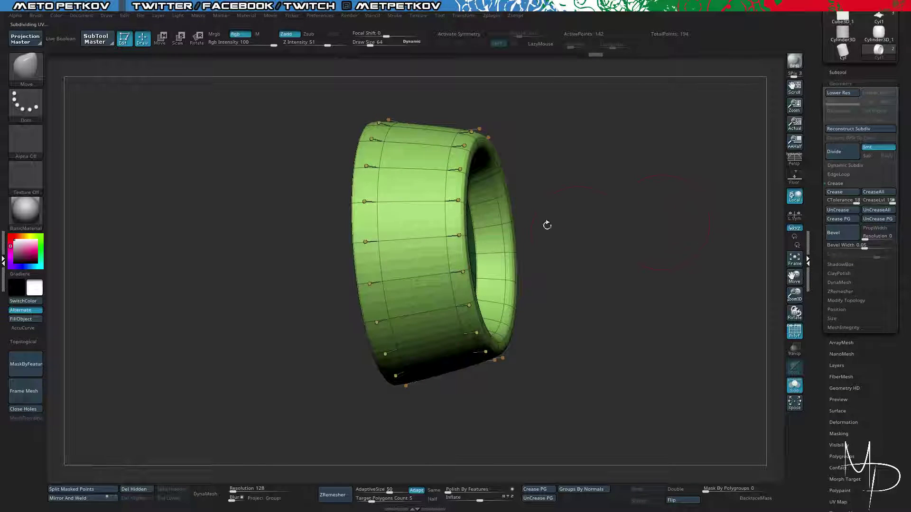
Set the disc's CreaseLvl to 3 and its Dynamic Subdiv SmoothSubdiv to 4.
{"action": "left_click_drag", "start_coordinate": [547, 225], "coordinate": [467, 190]}
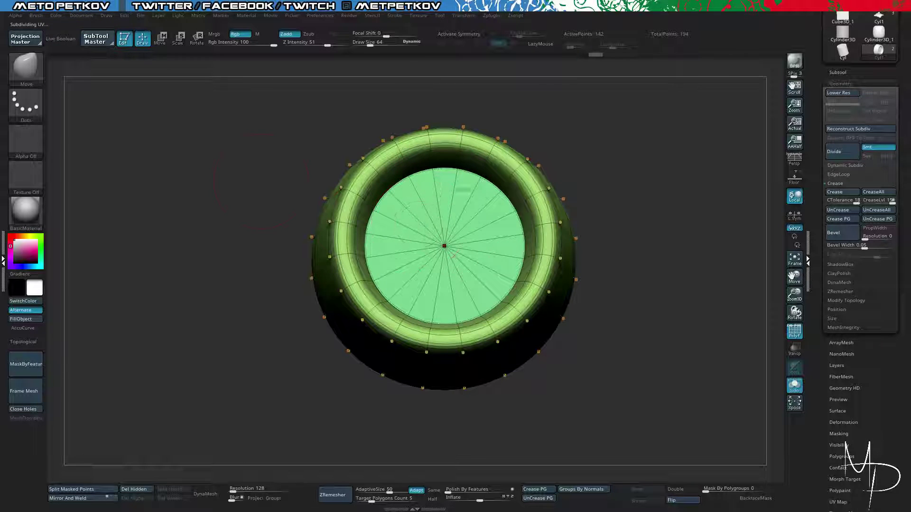
{"action": "left_click_drag", "start_coordinate": [261, 180], "coordinate": [472, 200]}
{"action": "left_click_drag", "start_coordinate": [663, 198], "coordinate": [678, 188]}
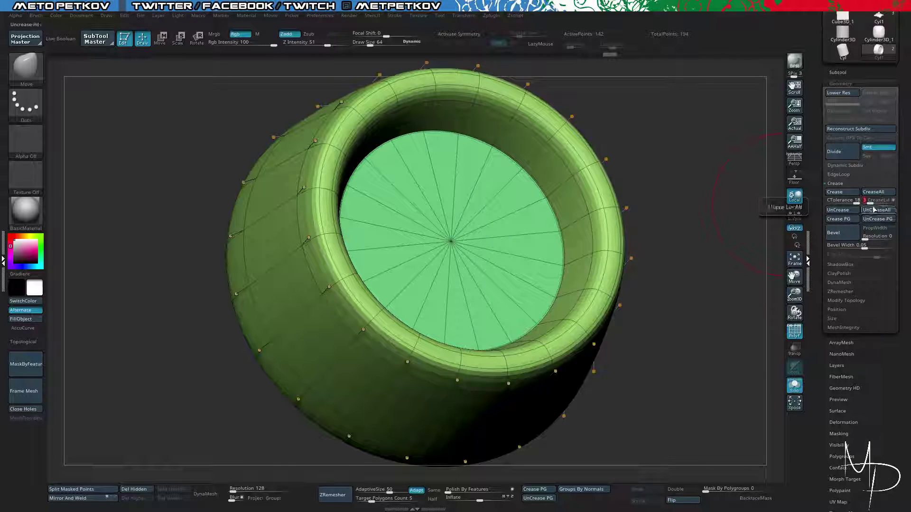
{"action": "left_click", "coordinate": [845, 165]}
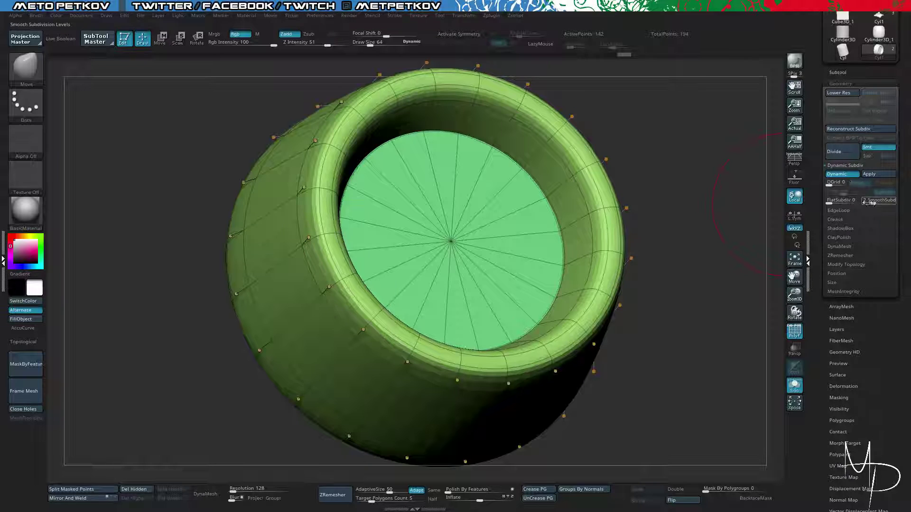
{"action": "left_click_drag", "start_coordinate": [875, 202], "coordinate": [871, 220]}
{"action": "key", "text": "Return"}
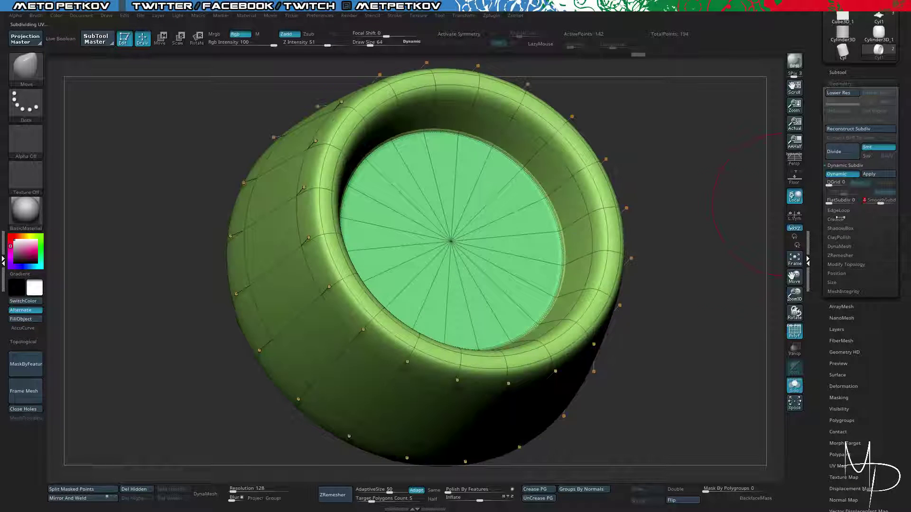
Compare the disc with dynamic subdivision off and on, and inspect the smoothed shape without PolyFrame.
{"action": "key", "text": "shift+d"}
{"action": "key", "text": "d"}
{"action": "key", "text": "shift+f"}
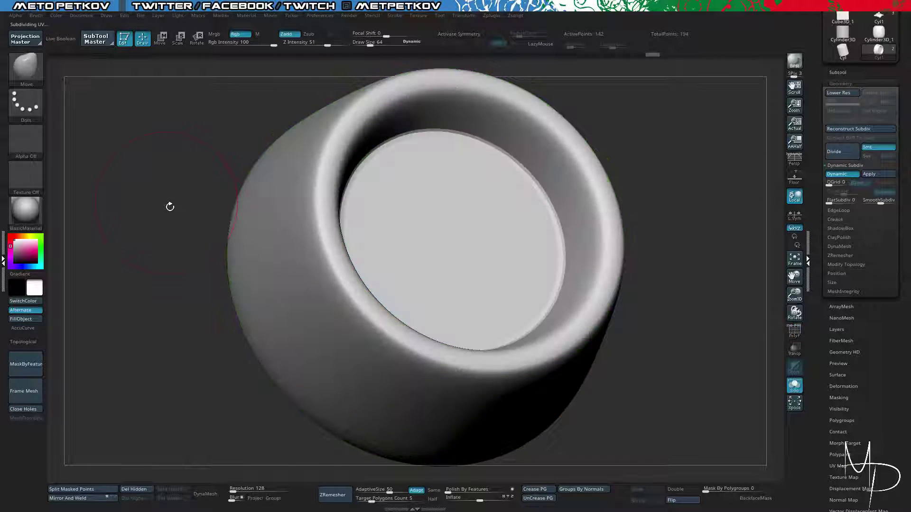
{"action": "left_click_drag", "start_coordinate": [164, 199], "coordinate": [257, 147], "text": "alt"}
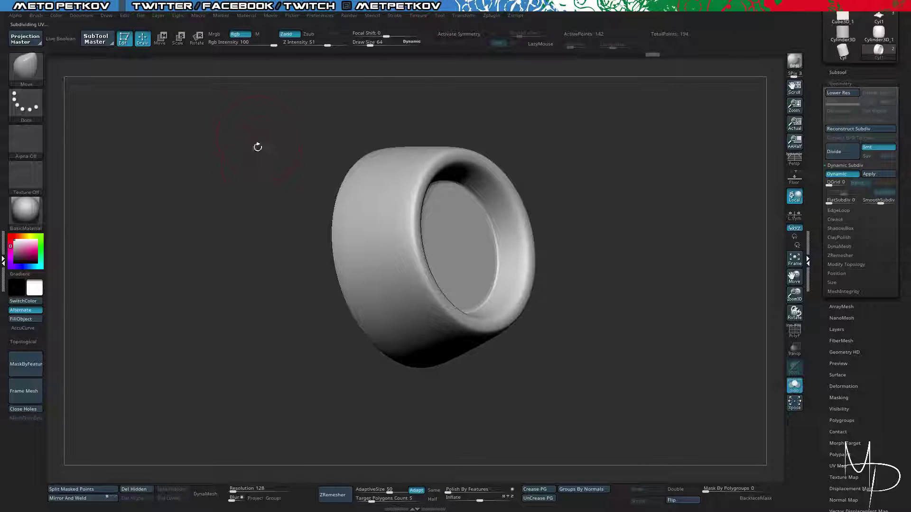
Set the ZModeler edge action to Crease with the EdgeLoop Complete target for the disc.
{"action": "mouse_move", "coordinate": [210, 218]}
{"action": "left_mouse_down", "text": "shift"}
{"action": "mouse_move", "coordinate": [181, 217]}
{"action": "mouse_move", "coordinate": [280, 205]}
{"action": "mouse_move", "coordinate": [261, 175]}
{"action": "mouse_move", "coordinate": [283, 112]}
{"action": "left_mouse_up", "text": "shift"}
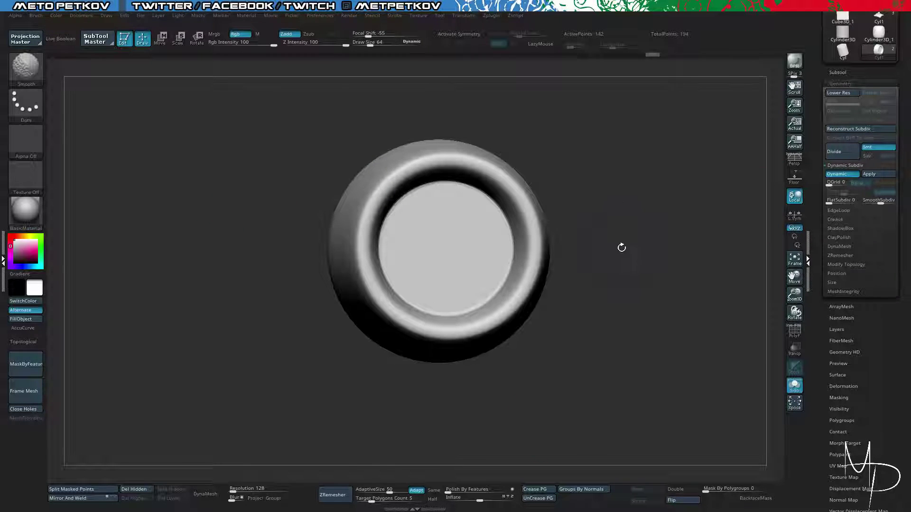
{"action": "key", "text": "shift+f"}
{"action": "left_click_drag", "start_coordinate": [208, 202], "coordinate": [277, 104]}
{"action": "mouse_move", "coordinate": [203, 169]}
{"action": "left_mouse_down", "text": "shift"}
{"action": "mouse_move", "coordinate": [213, 176]}
{"action": "mouse_move", "coordinate": [248, 138]}
{"action": "left_mouse_up", "text": "shift"}
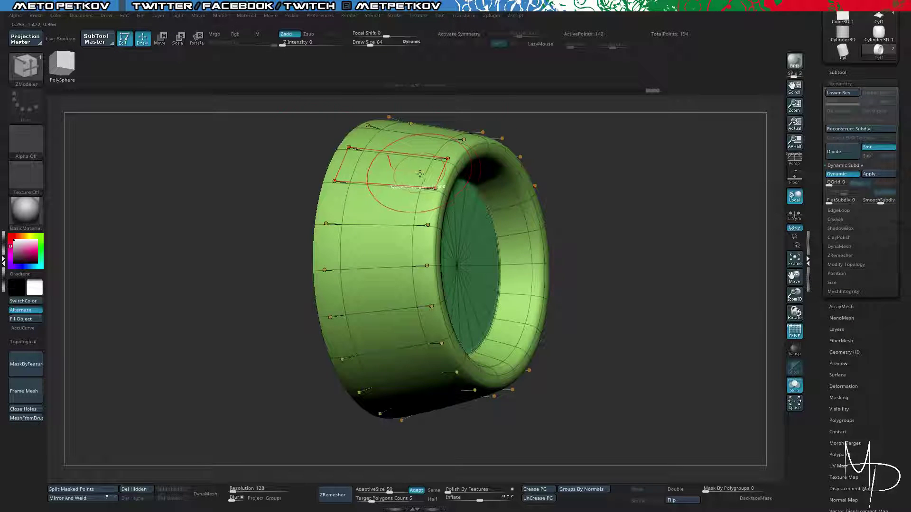
{"action": "key", "text": "space"}
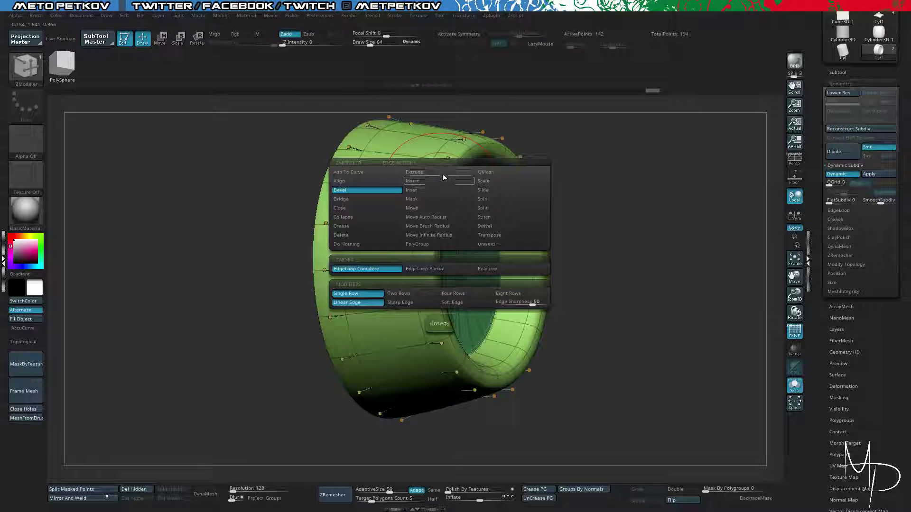
{"action": "left_click", "coordinate": [371, 227]}
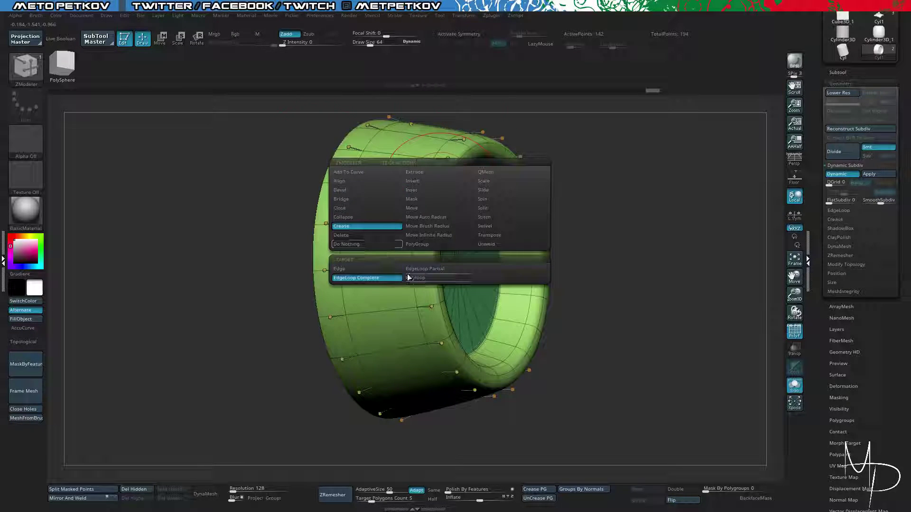
Compare the disc's outer edge loops with dynamic subdivision off and on.
{"action": "mouse_move", "coordinate": [202, 171]}
{"action": "left_mouse_down", "text": "alt"}
{"action": "mouse_move", "coordinate": [210, 183]}
{"action": "mouse_move", "coordinate": [183, 177]}
{"action": "mouse_move", "coordinate": [193, 177]}
{"action": "left_mouse_up", "text": "alt"}
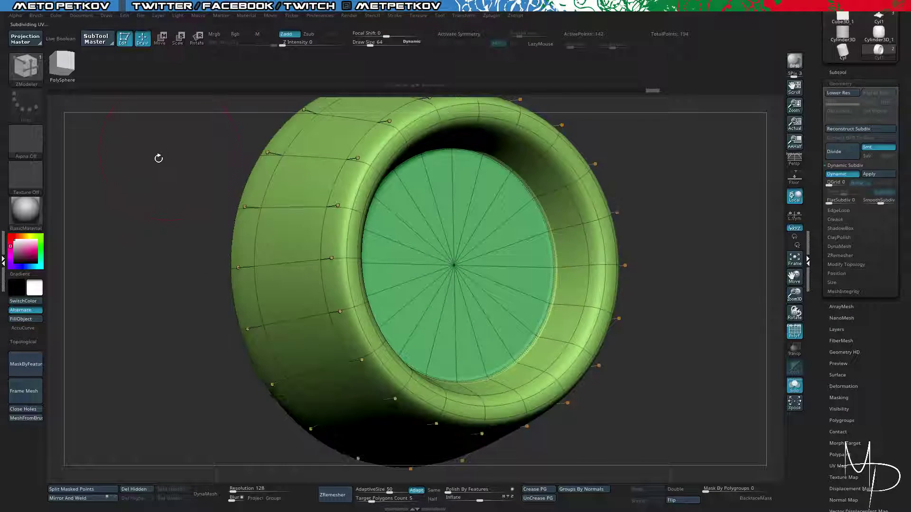
{"action": "key", "text": "shift+d"}
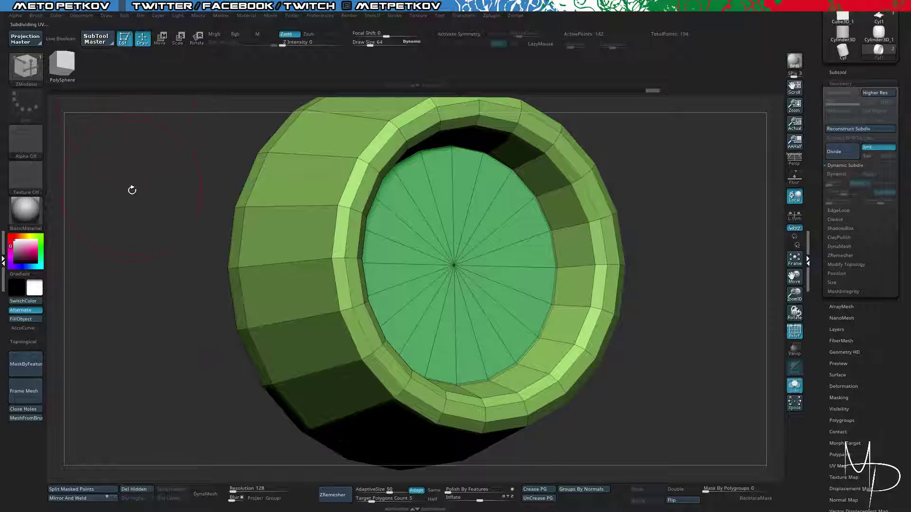
{"action": "left_click_drag", "start_coordinate": [138, 216], "coordinate": [158, 185]}
{"action": "left_click_drag", "start_coordinate": [235, 176], "coordinate": [199, 216]}
{"action": "key", "text": "d"}
{"action": "key", "text": "shift+d"}
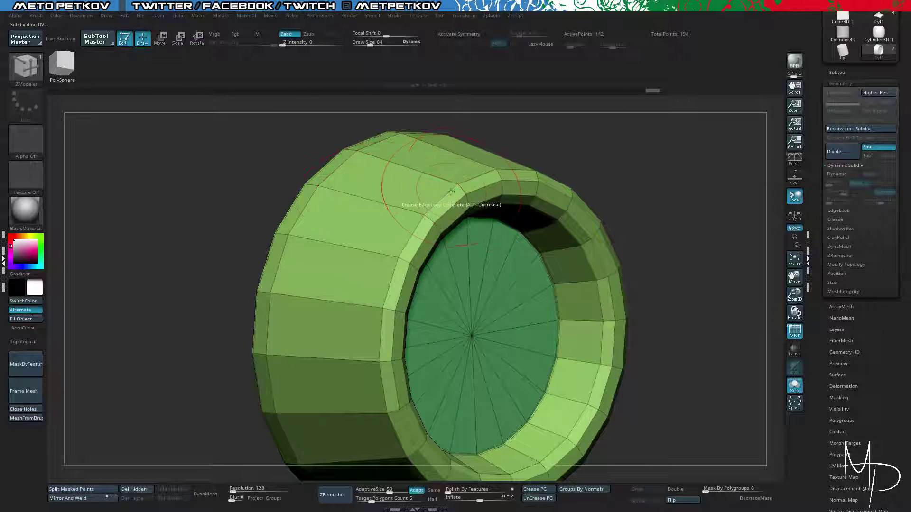
{"action": "key", "text": "d"}
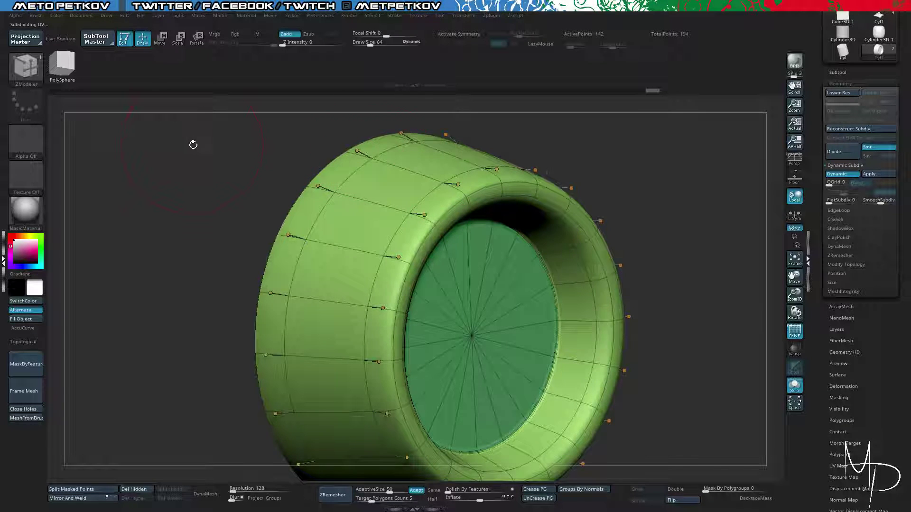
Crease the disc's rim edge loops with ZModeler, checking them with dynamic subdivision off and on and without PolyFrame.
{"action": "left_click_drag", "start_coordinate": [193, 145], "coordinate": [427, 186]}
{"action": "key", "text": "shift+d"}
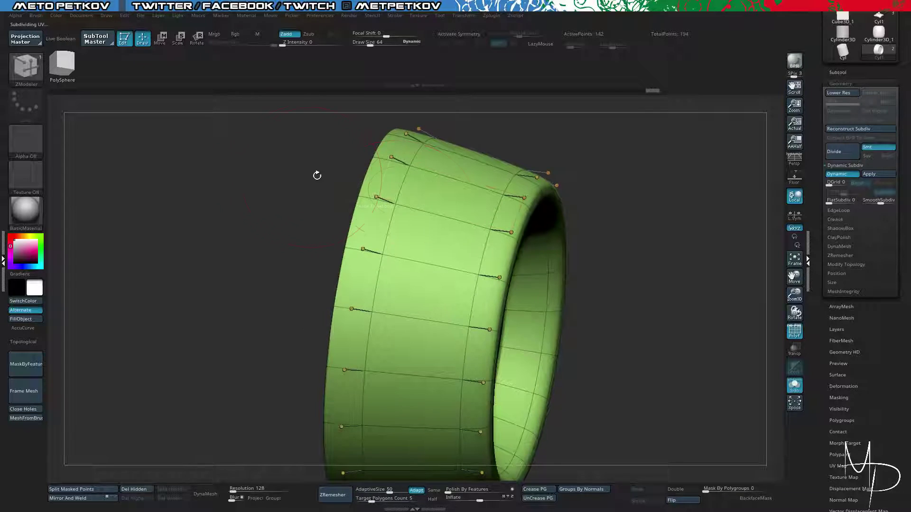
{"action": "mouse_move", "coordinate": [214, 149]}
{"action": "left_mouse_down"}
{"action": "mouse_move", "coordinate": [220, 157]}
{"action": "mouse_move", "coordinate": [209, 149]}
{"action": "left_mouse_up"}
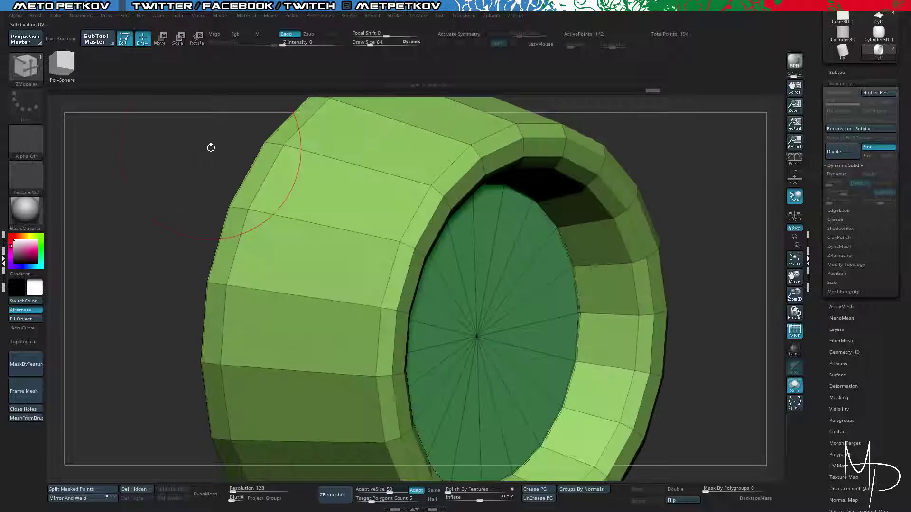
{"action": "key", "text": "d"}
{"action": "key", "text": "shift+d"}
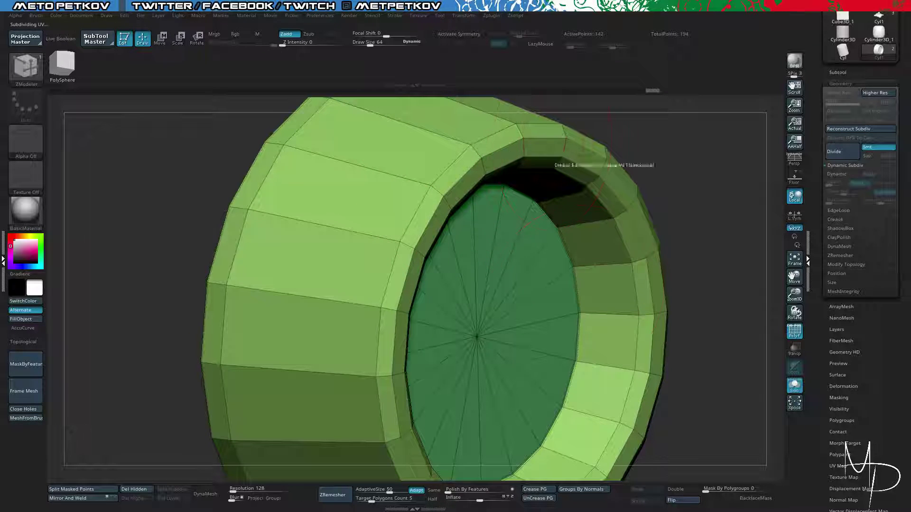
{"action": "left_click_drag", "start_coordinate": [346, 197], "coordinate": [467, 197]}
{"action": "left_click_drag", "start_coordinate": [617, 156], "coordinate": [600, 235]}
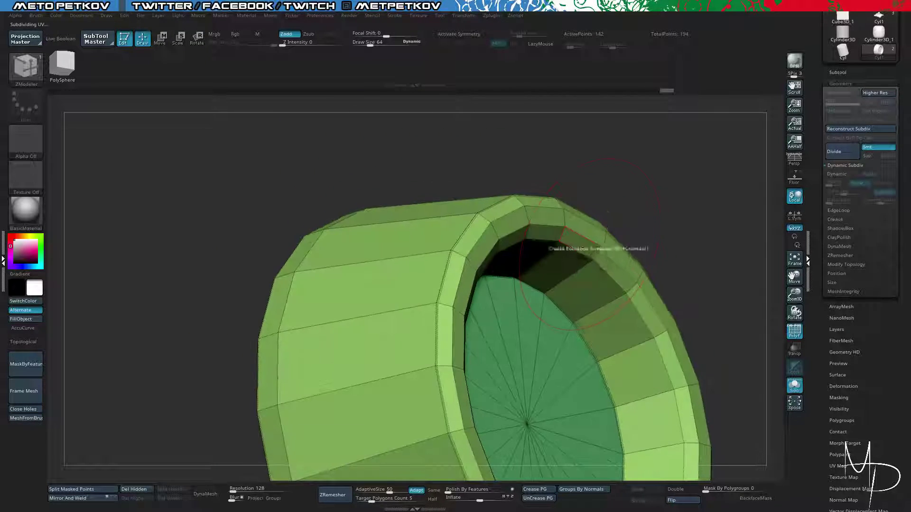
{"action": "left_click_drag", "start_coordinate": [306, 126], "coordinate": [362, 161]}
{"action": "key", "text": "d"}
{"action": "key", "text": "shift+f"}
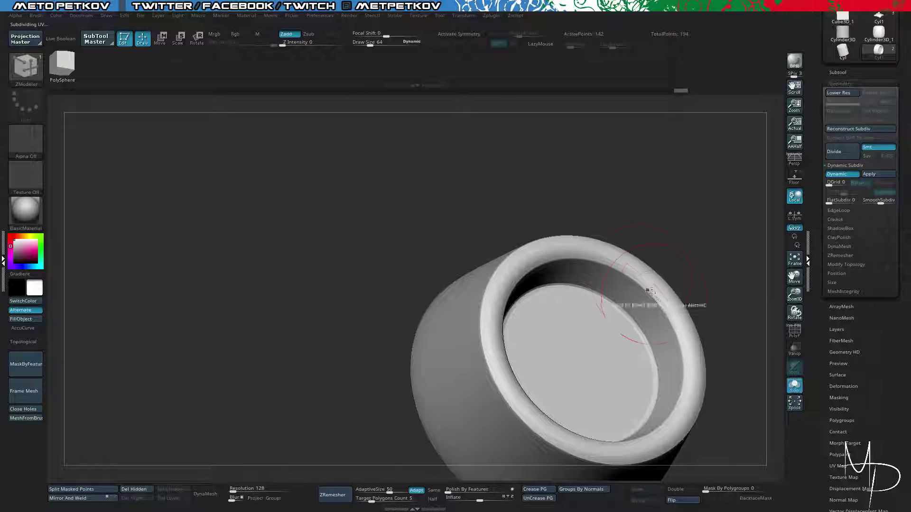
Check the disc's side profile with dynamic subdivision off and on, and reselect the ZModeler brush.
{"action": "left_click_drag", "start_coordinate": [533, 259], "coordinate": [338, 216]}
{"action": "key", "text": "shift+d"}
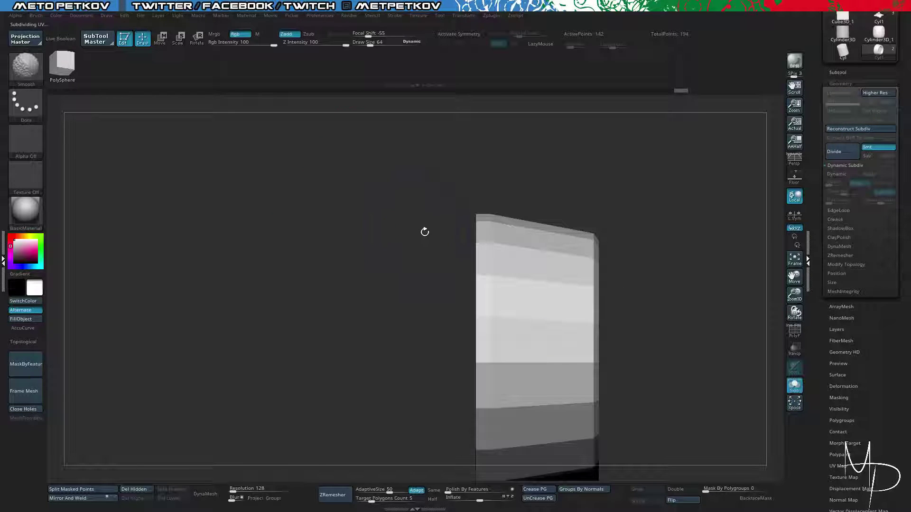
{"action": "key", "text": "b"}
{"action": "key", "text": "z"}
{"action": "key", "text": "m"}
{"action": "key", "text": "d"}
{"action": "key", "text": "shift+f"}
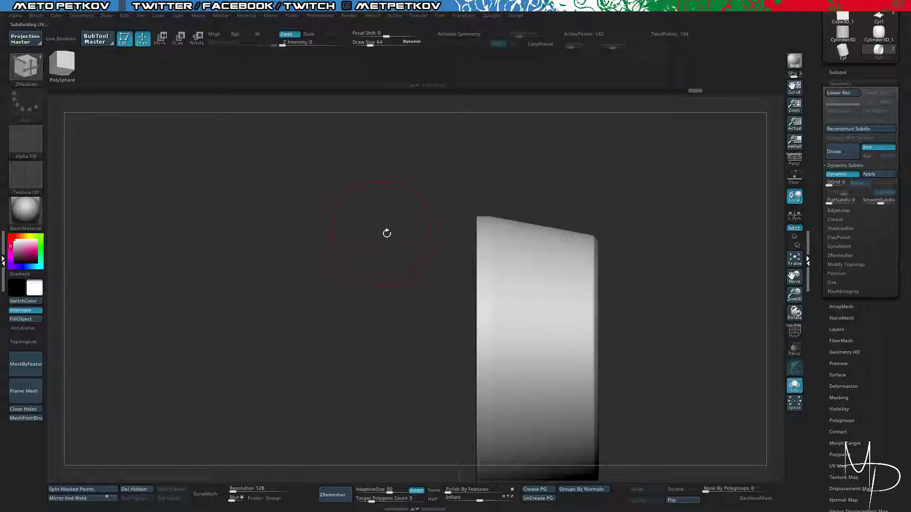
Show the housing again and move the disc along its axis in the front recess, checking it with dynamic subdivision.
{"action": "left_click_drag", "start_coordinate": [386, 232], "coordinate": [284, 218]}
{"action": "key", "text": "shift+s"}
{"action": "left_click_drag", "start_coordinate": [299, 188], "coordinate": [275, 221]}
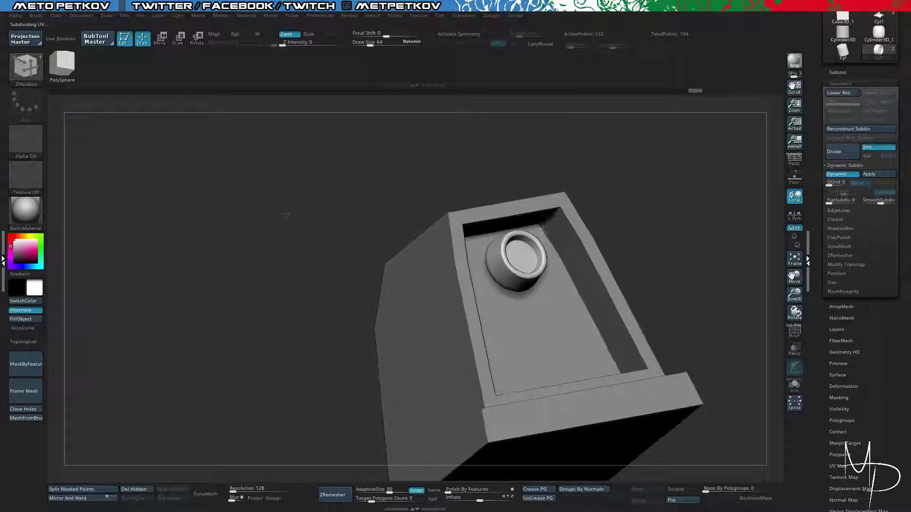
{"action": "key", "text": "w"}
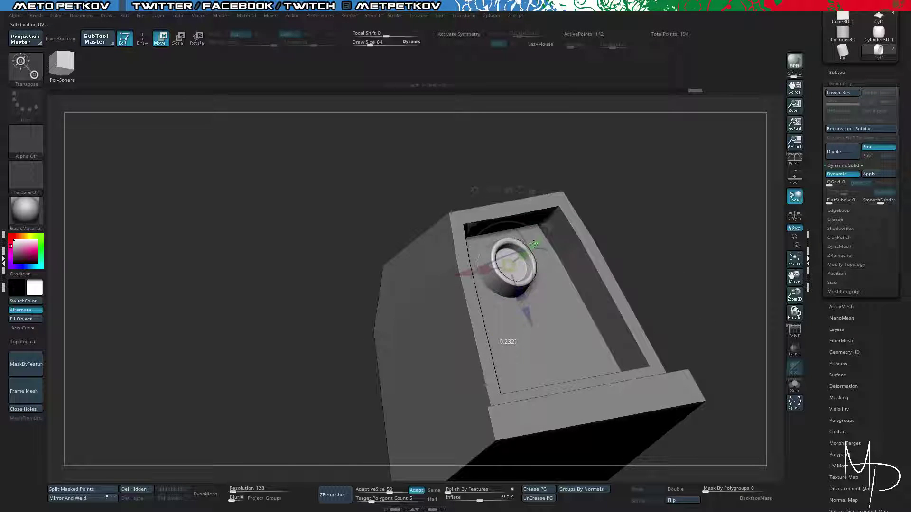
{"action": "left_click_drag", "start_coordinate": [542, 239], "coordinate": [546, 237]}
{"action": "key", "text": "shift+d"}
{"action": "left_click_drag", "start_coordinate": [301, 229], "coordinate": [302, 202]}
{"action": "key", "text": "d"}
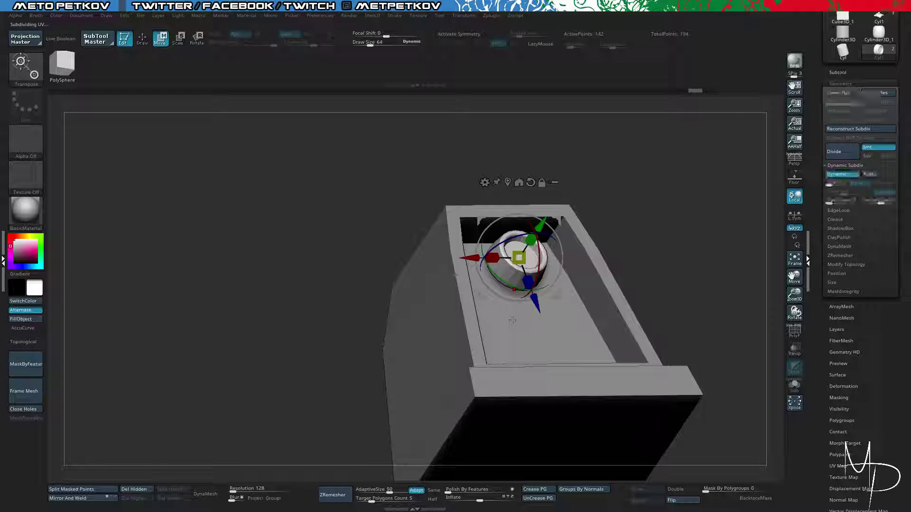
Select the housing and make its front recess shallower by pulling the inner panel faces outward with ZModeler.
{"action": "key", "text": "q"}
{"action": "left_click_drag", "start_coordinate": [378, 210], "coordinate": [492, 305]}
{"action": "key", "text": "shift+d"}
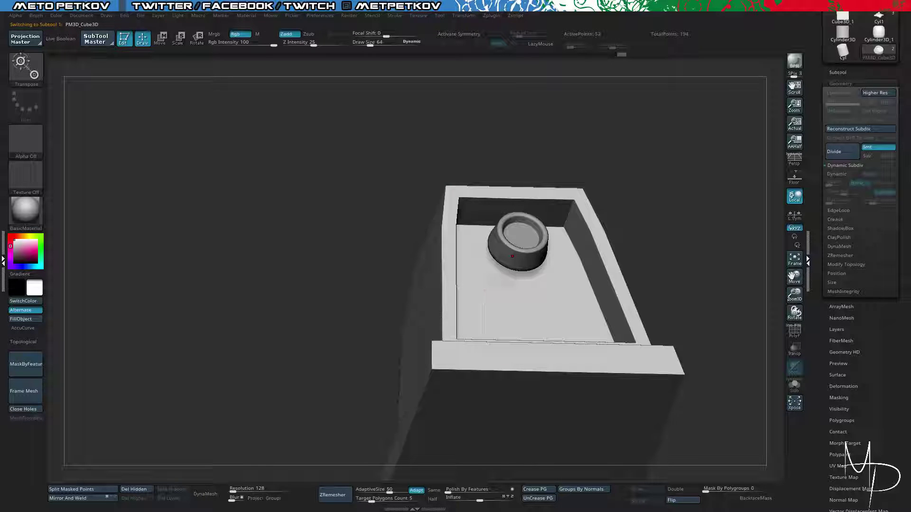
{"action": "key", "text": "w"}
{"action": "left_click_drag", "start_coordinate": [368, 140], "coordinate": [413, 143]}
{"action": "key", "text": "shift+f"}
{"action": "left_click_drag", "start_coordinate": [307, 147], "coordinate": [341, 149]}
{"action": "key", "text": "q"}
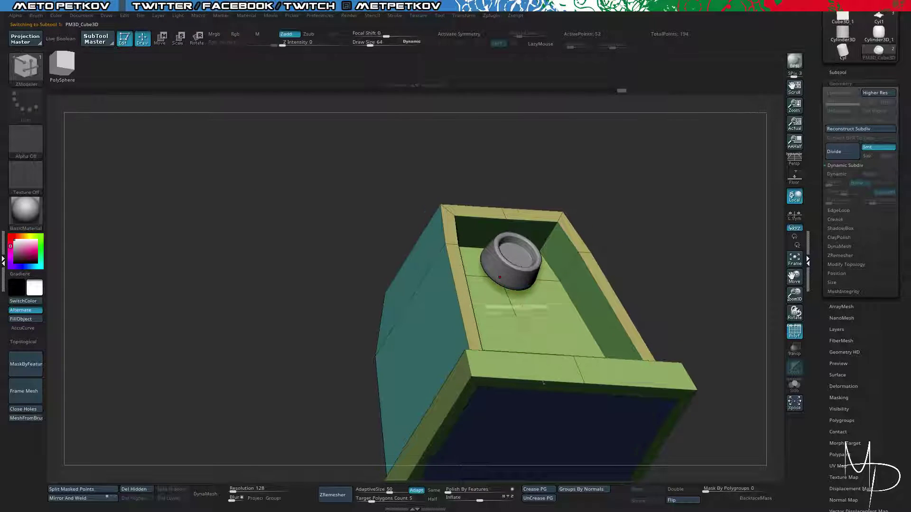
{"action": "left_click", "coordinate": [474, 269]}
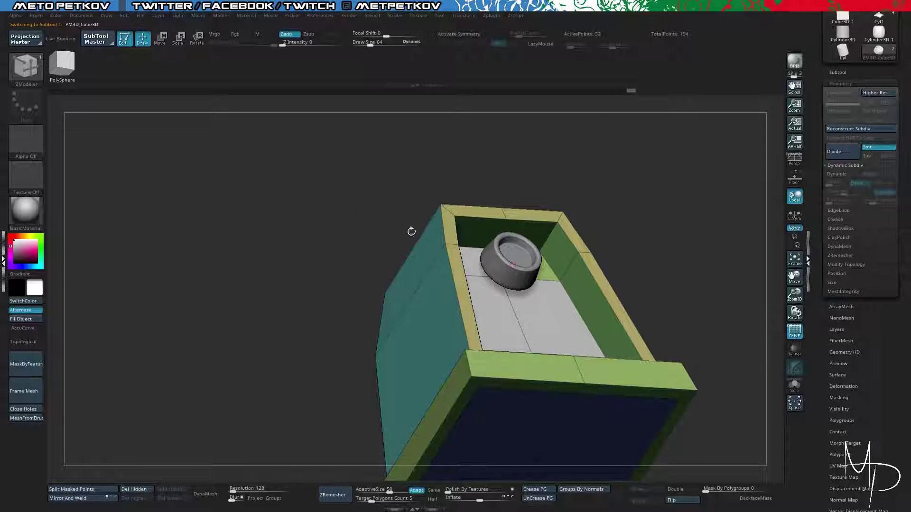
{"action": "left_click_drag", "start_coordinate": [375, 191], "coordinate": [407, 221]}
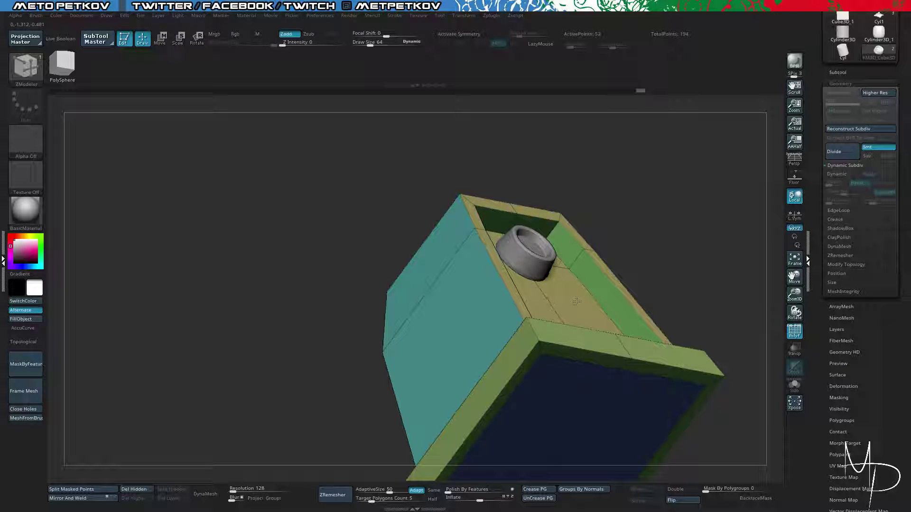
Place a copy of the disc at the front panel's lower left and mirror it to the other side with Mirror And Weld.
{"action": "left_click_drag", "start_coordinate": [679, 223], "coordinate": [589, 241]}
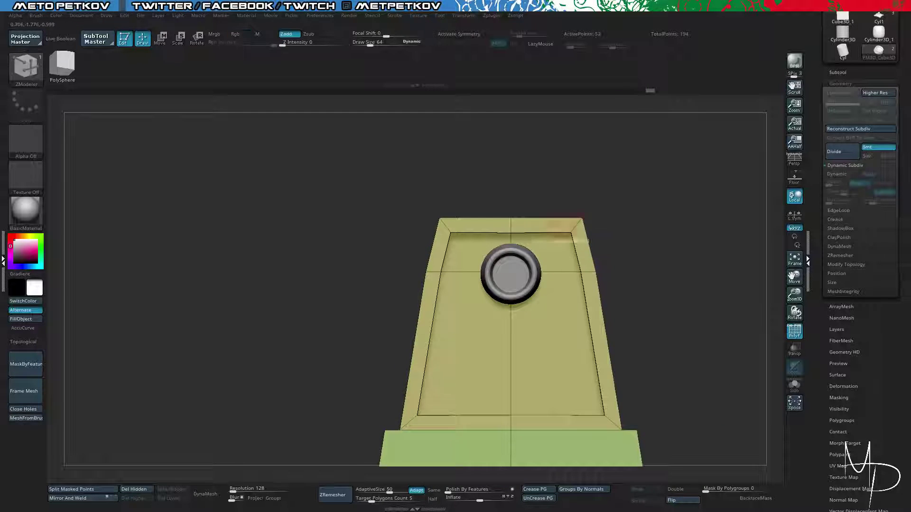
{"action": "right_click_drag", "start_coordinate": [370, 167], "coordinate": [360, 237], "text": "ctrl"}
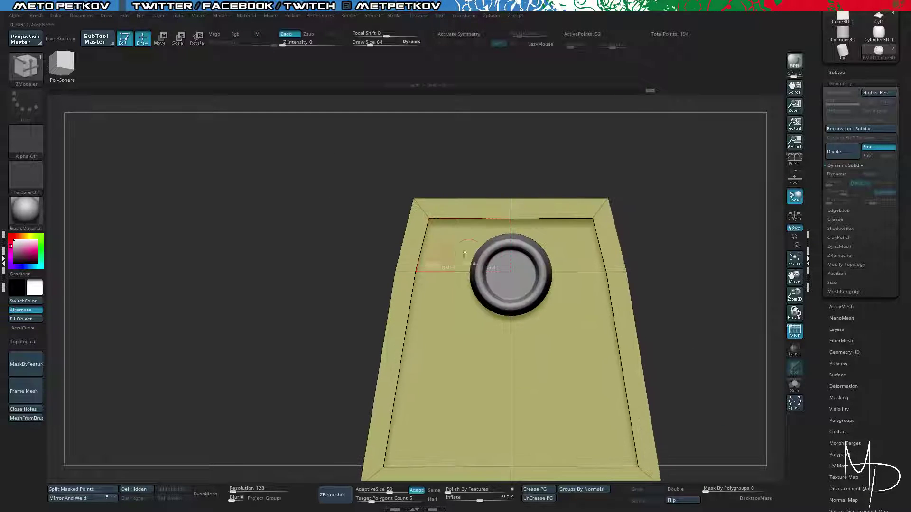
{"action": "key", "text": "w"}
{"action": "right_click_drag", "start_coordinate": [300, 189], "coordinate": [310, 109], "text": "alt"}
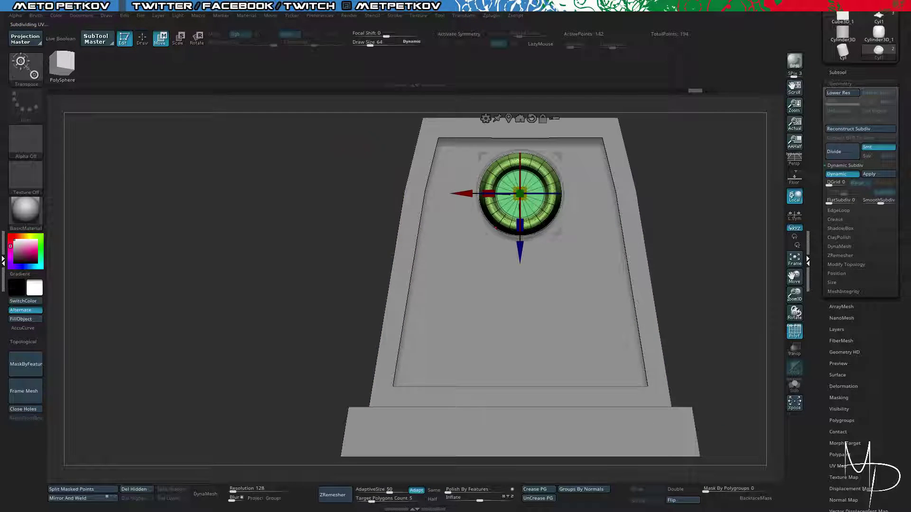
{"action": "left_click_drag", "start_coordinate": [475, 239], "coordinate": [420, 362], "text": "ctrl"}
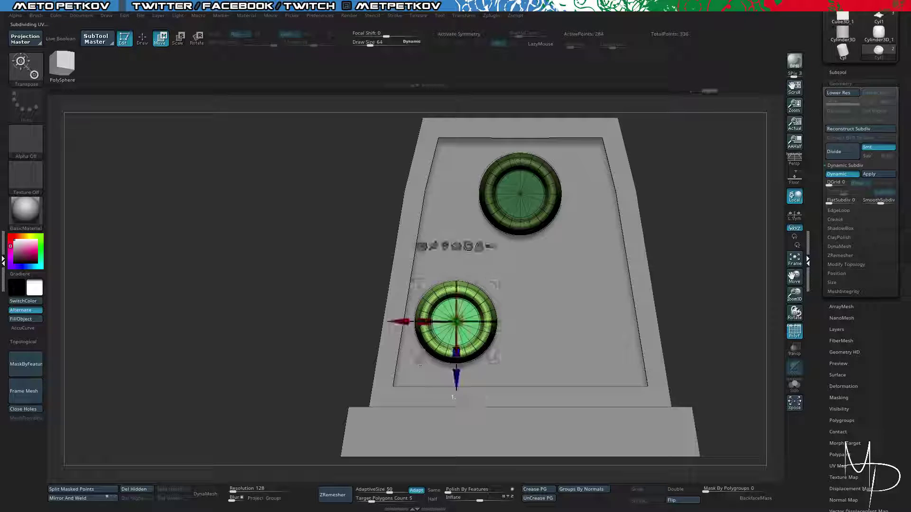
{"action": "left_click", "coordinate": [71, 498]}
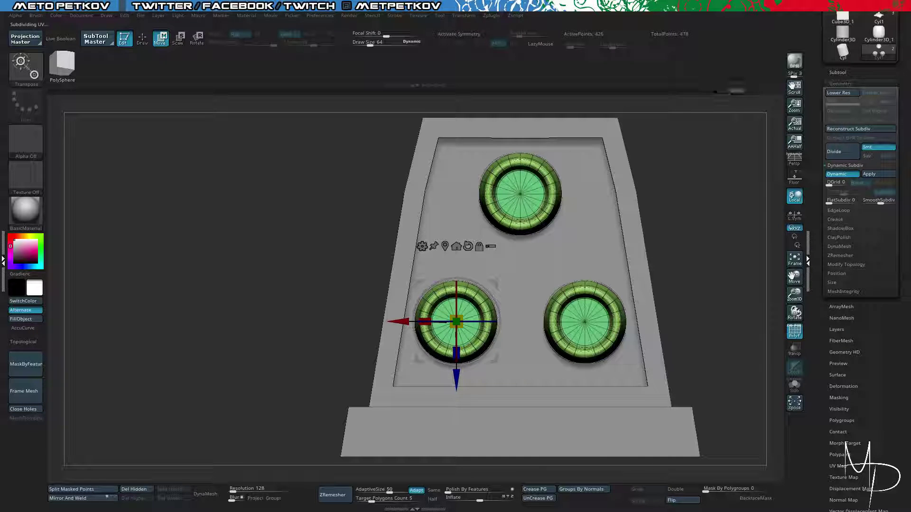
Turn off dynamic subdivision on the three discs and select the housing.
{"action": "key", "text": "shift+d"}
{"action": "left_click_drag", "start_coordinate": [180, 223], "coordinate": [212, 222]}
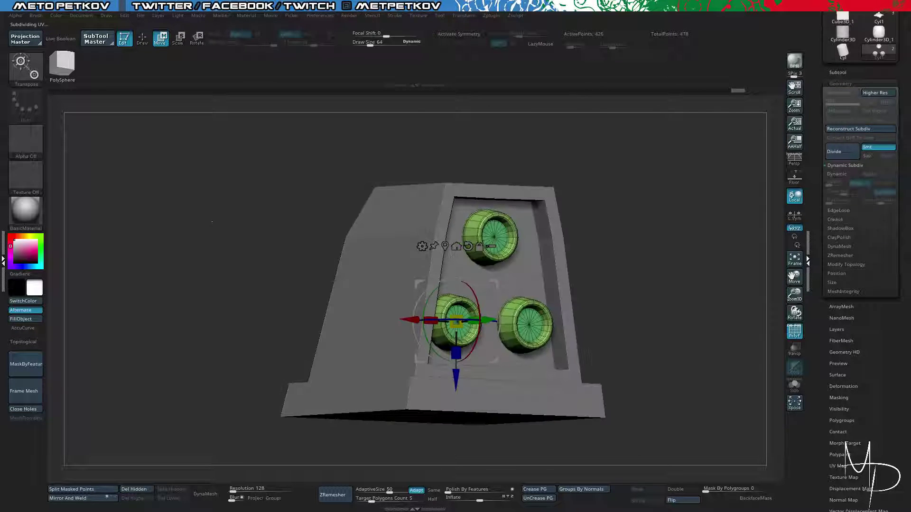
{"action": "key", "text": "q"}
{"action": "left_click_drag", "start_coordinate": [335, 264], "coordinate": [216, 218]}
{"action": "left_click_drag", "start_coordinate": [321, 190], "coordinate": [394, 204]}
{"action": "left_click", "coordinate": [394, 204], "text": "alt"}
{"action": "left_click_drag", "start_coordinate": [285, 132], "coordinate": [302, 165]}
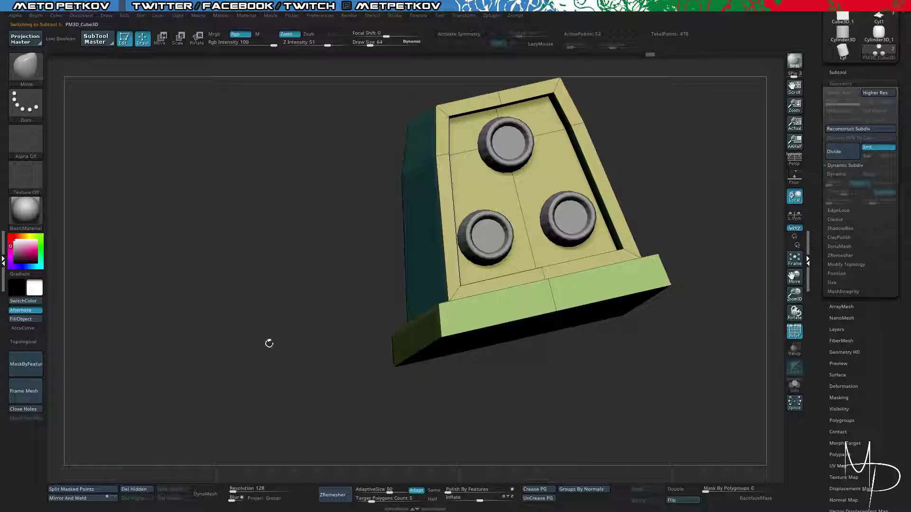
Regroup the housing's faces with Groups By Normals and preview it with dynamic subdivision on and off.
{"action": "left_click_drag", "start_coordinate": [269, 343], "coordinate": [510, 451]}
{"action": "left_click", "coordinate": [574, 492]}
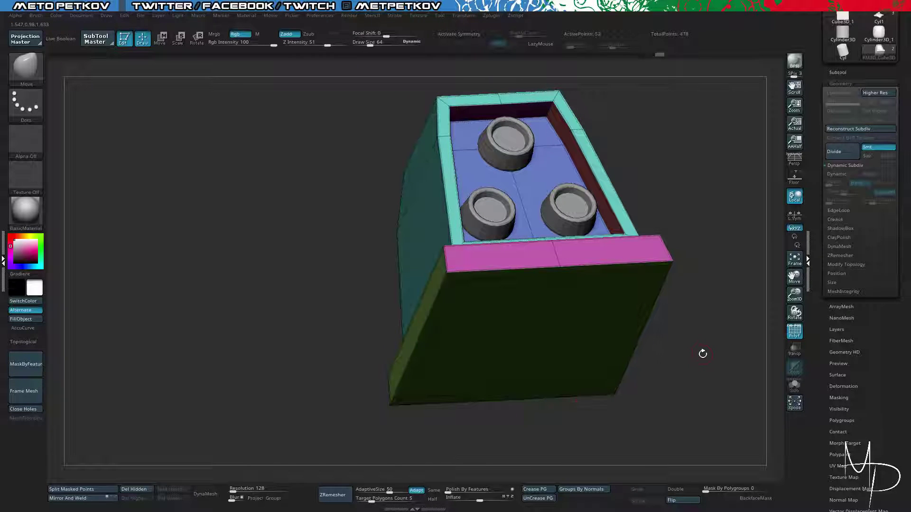
{"action": "key", "text": "d"}
{"action": "left_click_drag", "start_coordinate": [301, 187], "coordinate": [319, 202]}
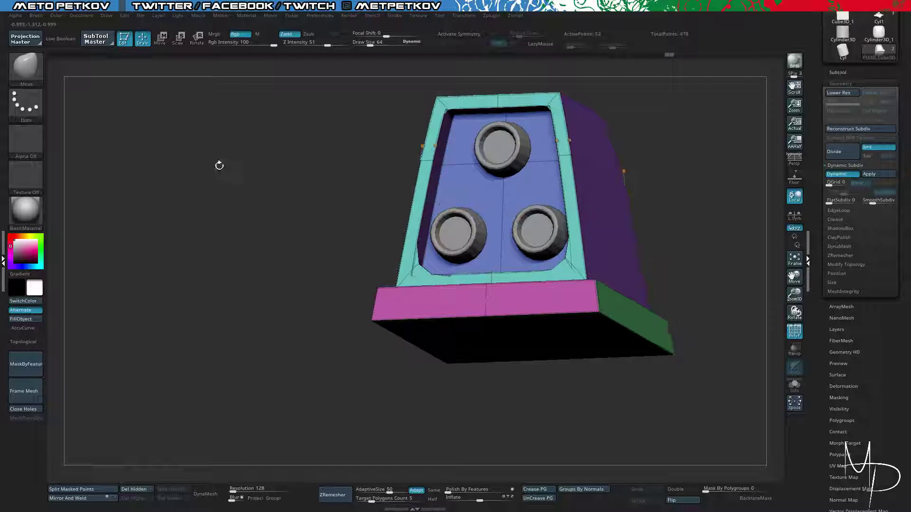
{"action": "left_click_drag", "start_coordinate": [219, 165], "coordinate": [351, 190]}
{"action": "key", "text": "shift+f"}
{"action": "key", "text": "shift+d"}
{"action": "key", "text": "shift+f"}
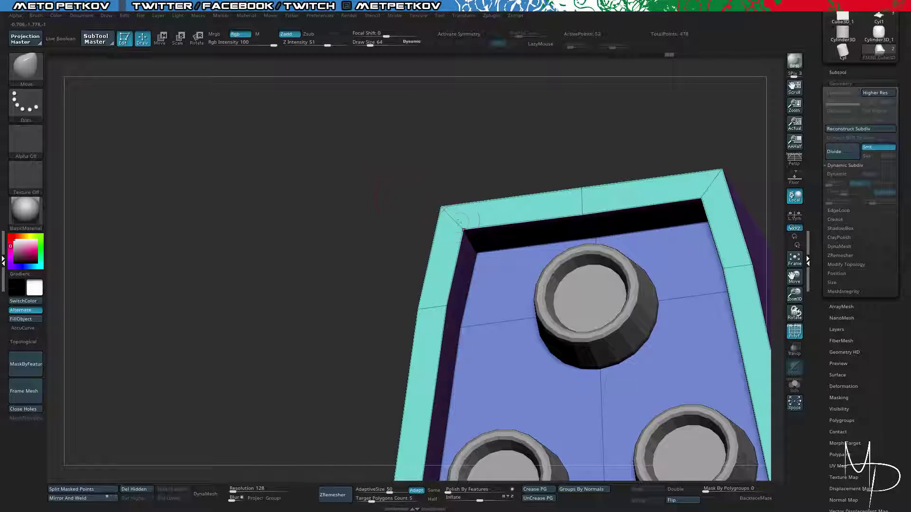
Activate X symmetry and crease the edges at the housing's frame corners with ZModeler.
{"action": "key", "text": "b"}
{"action": "key", "text": "z"}
{"action": "key", "text": "m"}
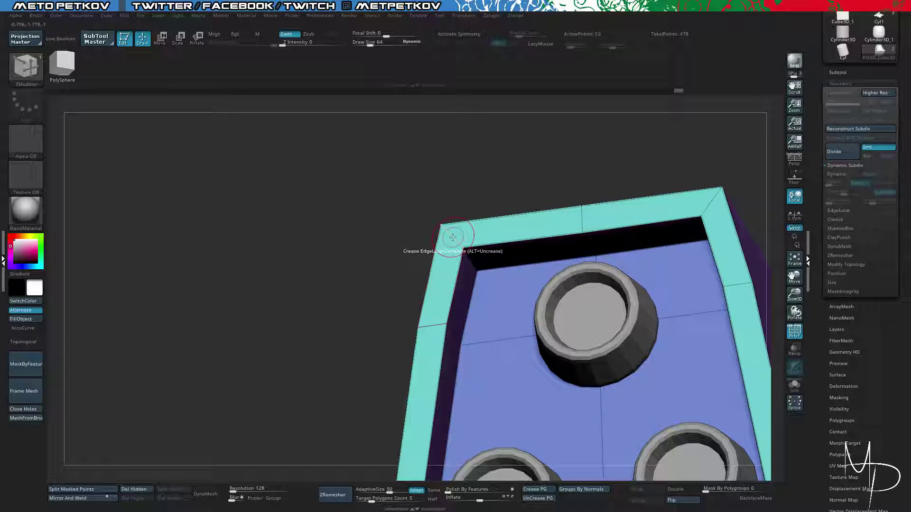
{"action": "left_click_drag", "start_coordinate": [403, 223], "coordinate": [351, 189]}
{"action": "key", "text": "x"}
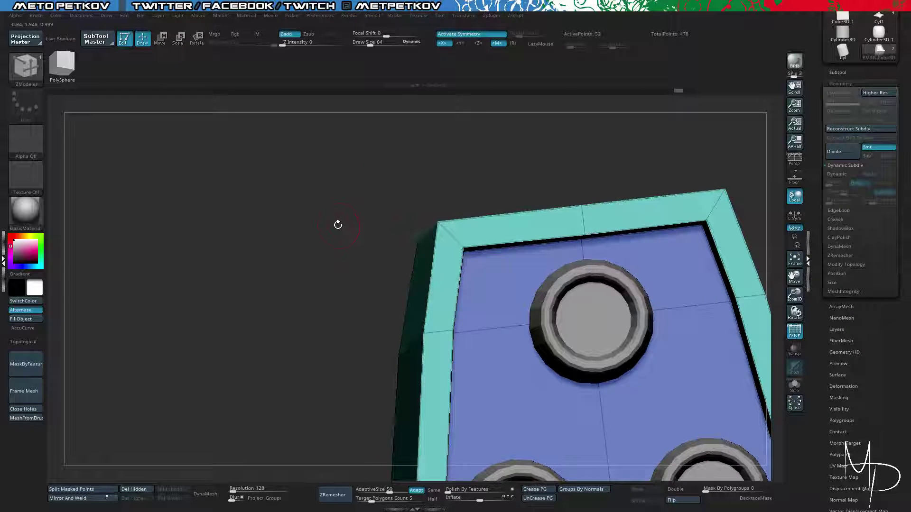
{"action": "left_click_drag", "start_coordinate": [338, 225], "coordinate": [409, 149]}
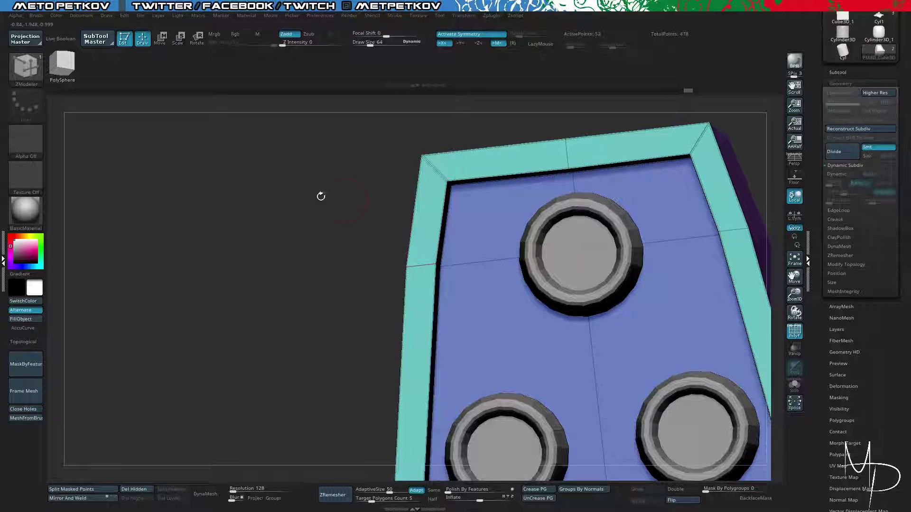
{"action": "left_click_drag", "start_coordinate": [320, 195], "coordinate": [446, 200]}
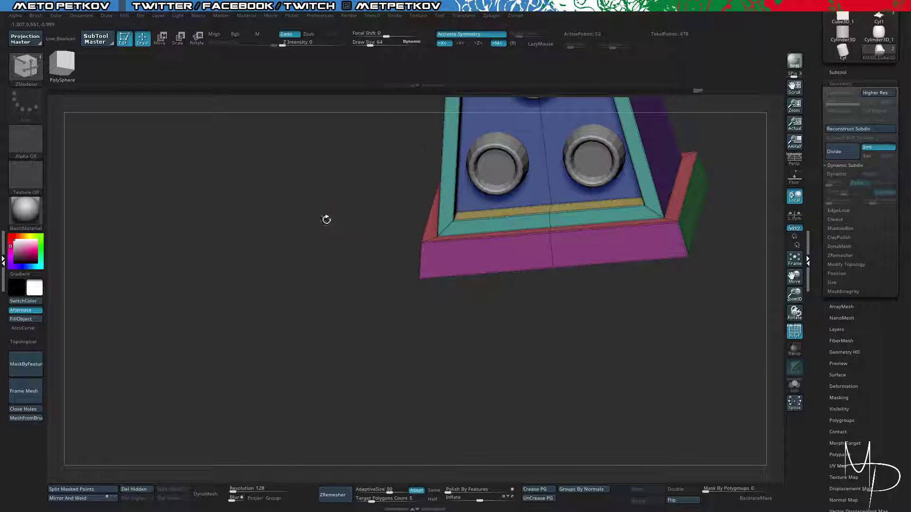
Inspect the housing's base flange and lower corners with dynamic subdivision on and off.
{"action": "left_click_drag", "start_coordinate": [326, 219], "coordinate": [335, 237]}
{"action": "key", "text": "d"}
{"action": "left_click_drag", "start_coordinate": [299, 162], "coordinate": [253, 168]}
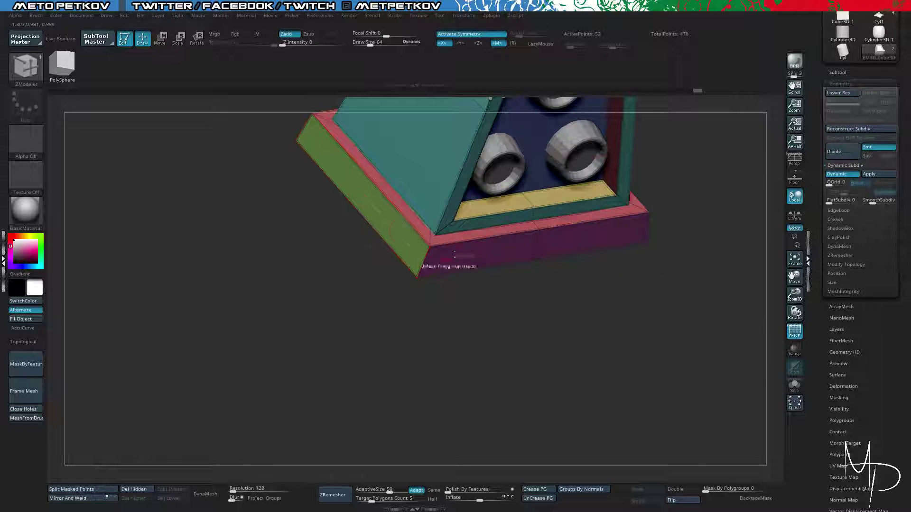
{"action": "key", "text": "shift+d"}
{"action": "key", "text": "d"}
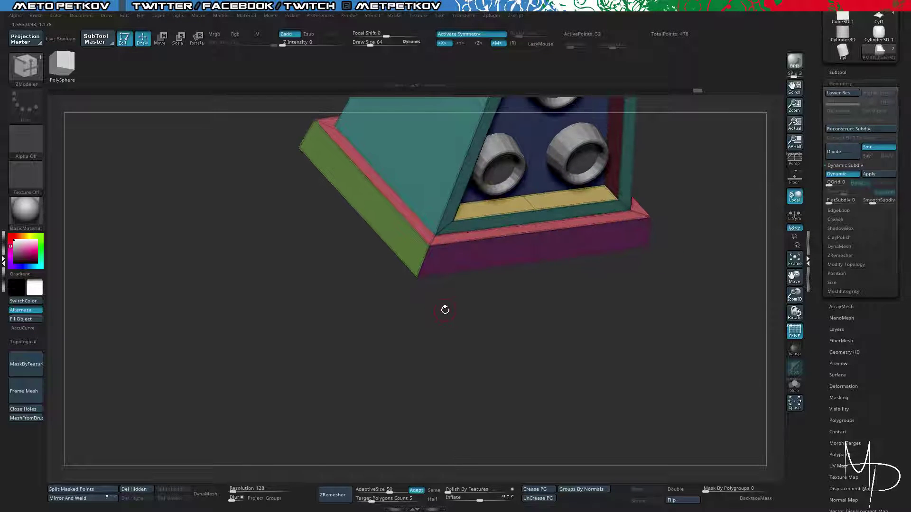
Compare the tapered housing and its base with and without dynamic subdivision smoothing from several angles.
{"action": "key", "text": "shift+d"}
{"action": "left_click_drag", "start_coordinate": [199, 161], "coordinate": [492, 247]}
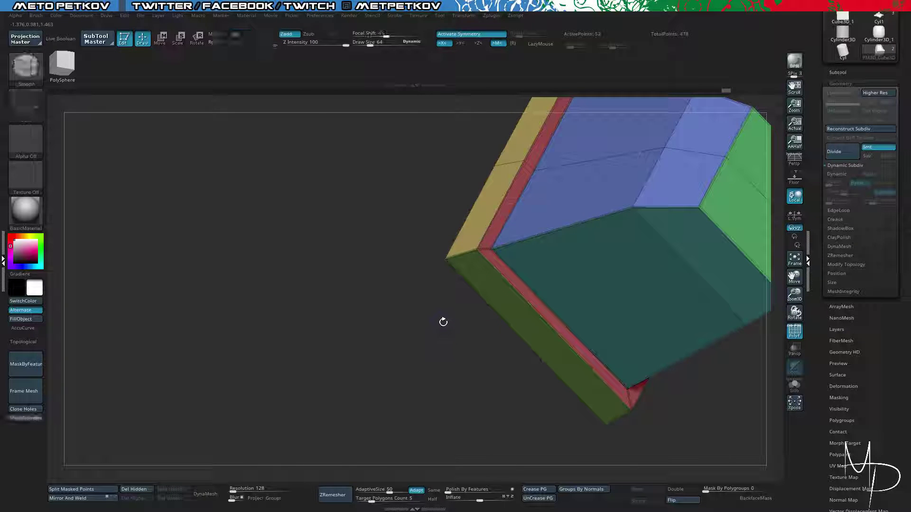
{"action": "key", "text": "d"}
{"action": "left_click_drag", "start_coordinate": [370, 229], "coordinate": [399, 194]}
{"action": "key", "text": "shift+d"}
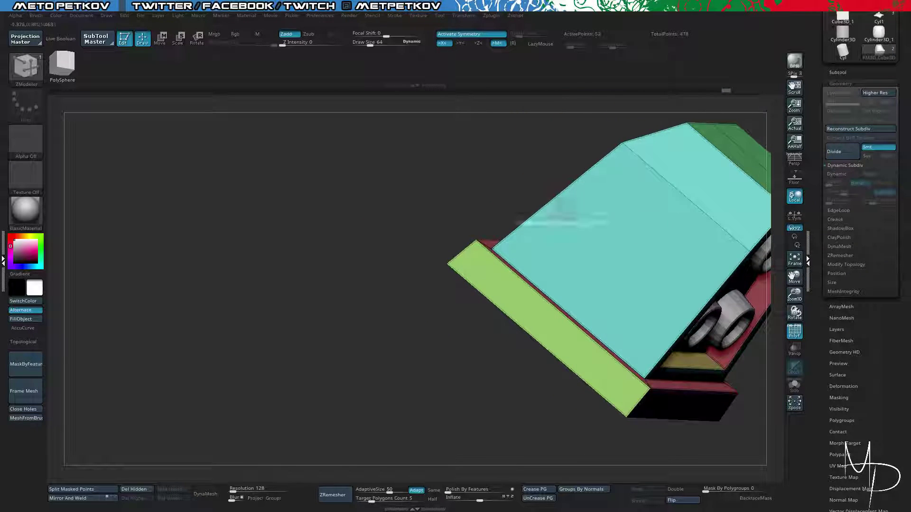
{"action": "key", "text": "d"}
{"action": "left_click_drag", "start_coordinate": [447, 155], "coordinate": [363, 149]}
{"action": "left_click_drag", "start_coordinate": [363, 150], "coordinate": [303, 190]}
{"action": "left_click_drag", "start_coordinate": [469, 211], "coordinate": [288, 199], "text": "alt"}
{"action": "key", "text": "shift+f"}
{"action": "mouse_move", "coordinate": [336, 216]}
{"action": "left_mouse_down"}
{"action": "mouse_move", "coordinate": [292, 211]}
{"action": "mouse_move", "coordinate": [337, 218]}
{"action": "mouse_move", "coordinate": [364, 247]}
{"action": "mouse_move", "coordinate": [351, 244]}
{"action": "left_mouse_up"}
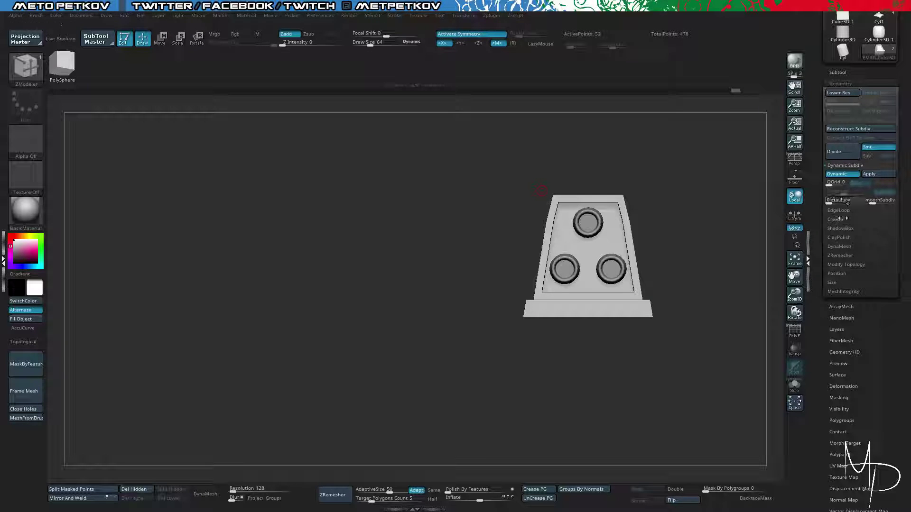
Set the housing's crease level to 3 with dynamic subdivision on, and switch the smoothing preview off.
{"action": "key", "text": "shift+d"}
{"action": "left_click_drag", "start_coordinate": [821, 299], "coordinate": [820, 203]}
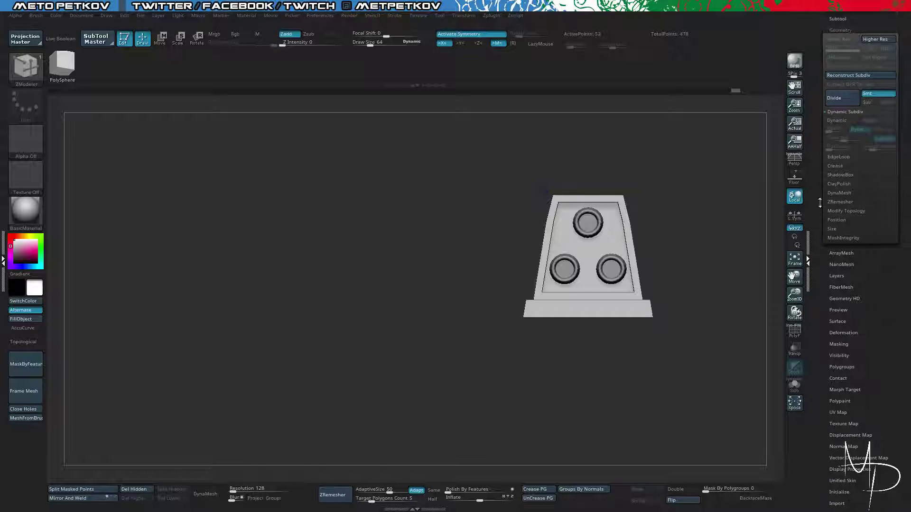
{"action": "left_click", "coordinate": [840, 253]}
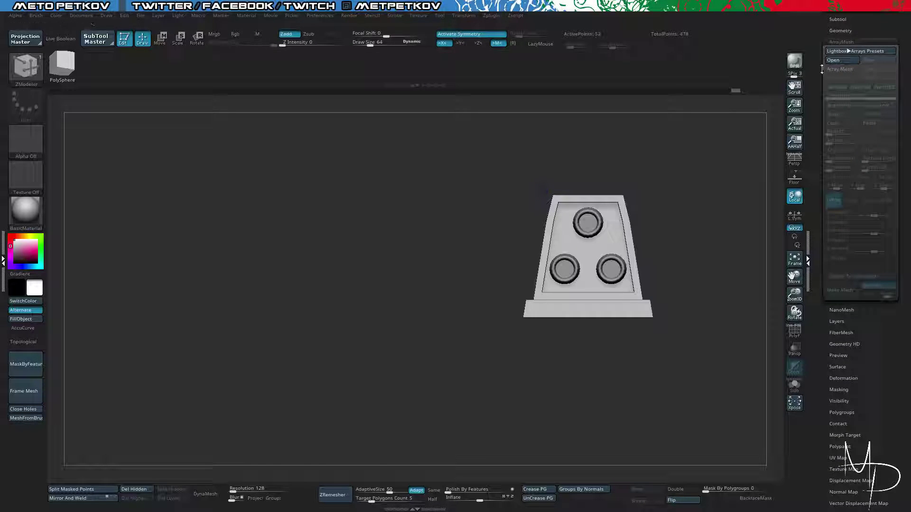
{"action": "left_click_drag", "start_coordinate": [822, 70], "coordinate": [823, 98]}
{"action": "left_click", "coordinate": [840, 60]}
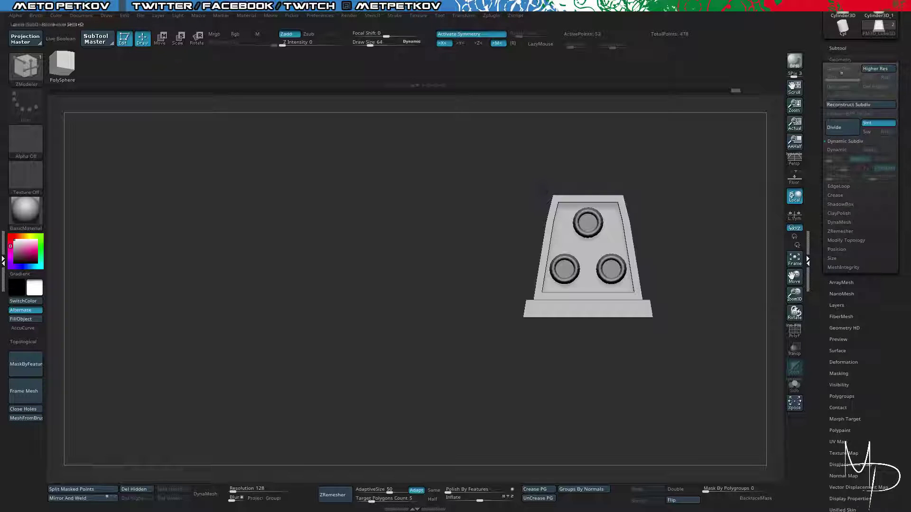
{"action": "left_click", "coordinate": [857, 150]}
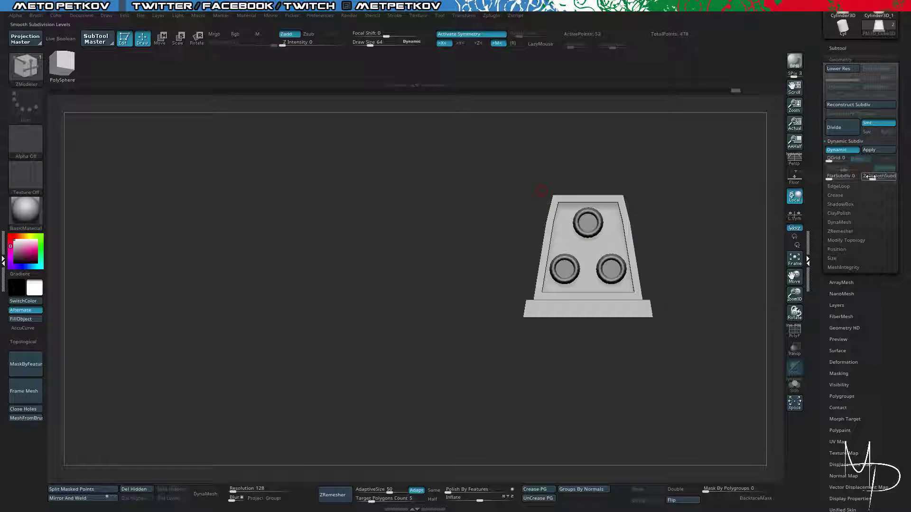
{"action": "left_click", "coordinate": [832, 195]}
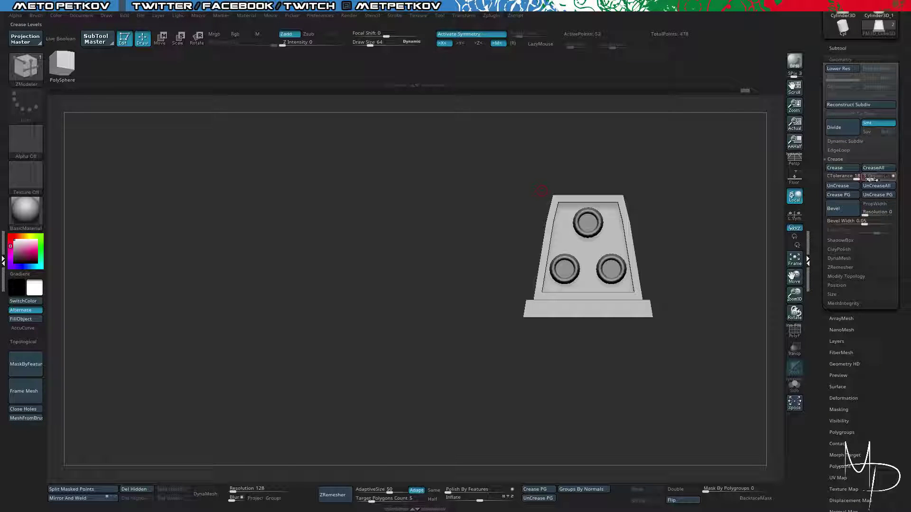
{"action": "key", "text": "Return"}
{"action": "key", "text": "shift+d"}
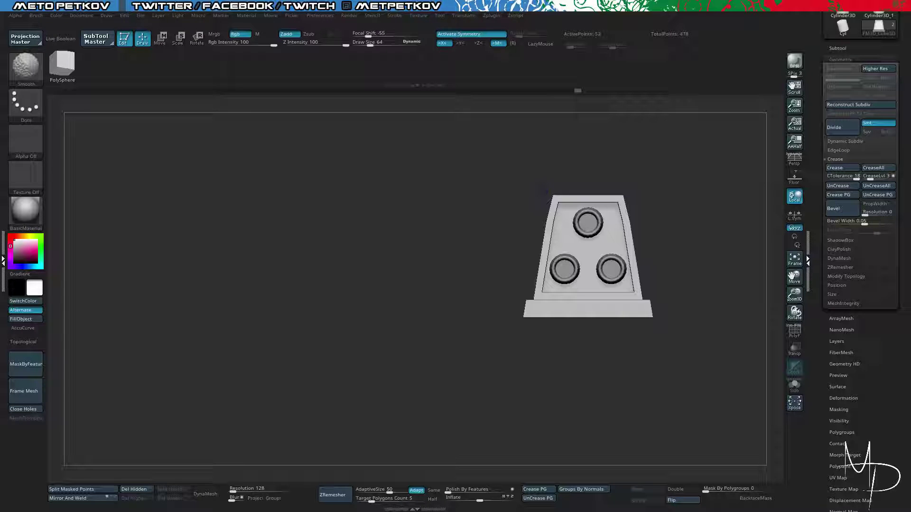
Inspect the creased edges around the housing's base with polygroups shown, toggling solo view and dynamic subdivision smoothing.
{"action": "left_click_drag", "start_coordinate": [357, 201], "coordinate": [411, 233]}
{"action": "key", "text": "d"}
{"action": "key", "text": "shift+f"}
{"action": "left_click_drag", "start_coordinate": [411, 234], "coordinate": [394, 138], "text": "alt"}
{"action": "left_click_drag", "start_coordinate": [394, 138], "coordinate": [393, 166]}
{"action": "key", "text": "shift+d"}
{"action": "key", "text": "shift+s"}
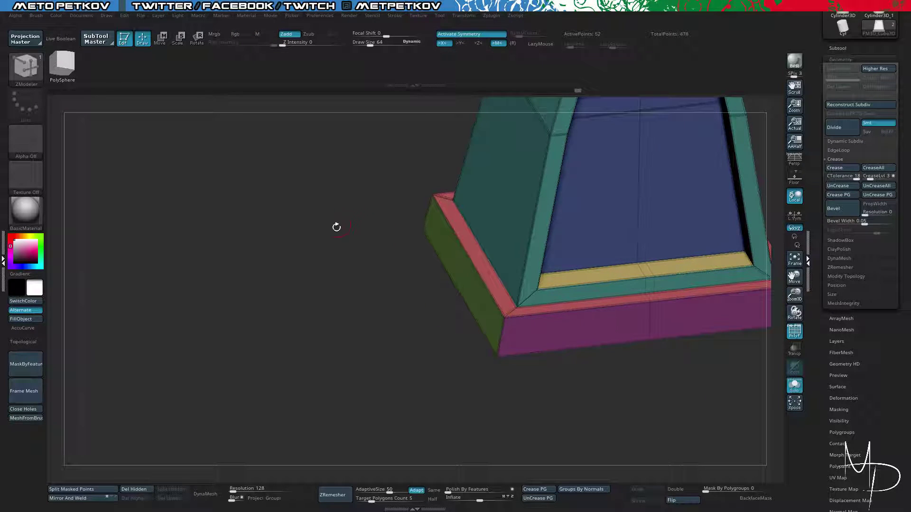
{"action": "left_click_drag", "start_coordinate": [327, 241], "coordinate": [301, 221], "text": "alt"}
{"action": "key", "text": "shift+s"}
{"action": "key", "text": "d"}
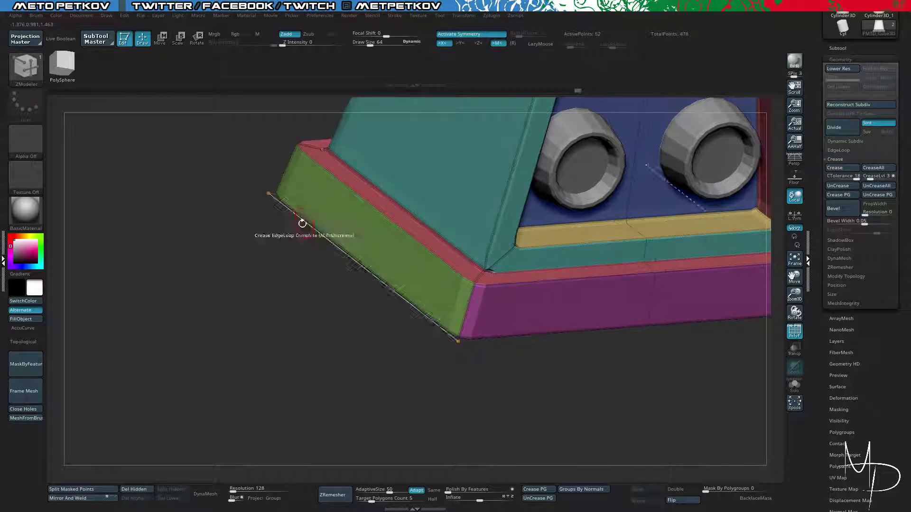
Examine the base's front corner up close and weld the housing mesh's points.
{"action": "left_click_drag", "start_coordinate": [228, 304], "coordinate": [378, 206], "text": "alt"}
{"action": "mouse_move", "coordinate": [377, 207]}
{"action": "left_mouse_down"}
{"action": "mouse_move", "coordinate": [372, 228]}
{"action": "mouse_move", "coordinate": [605, 300]}
{"action": "left_mouse_up"}
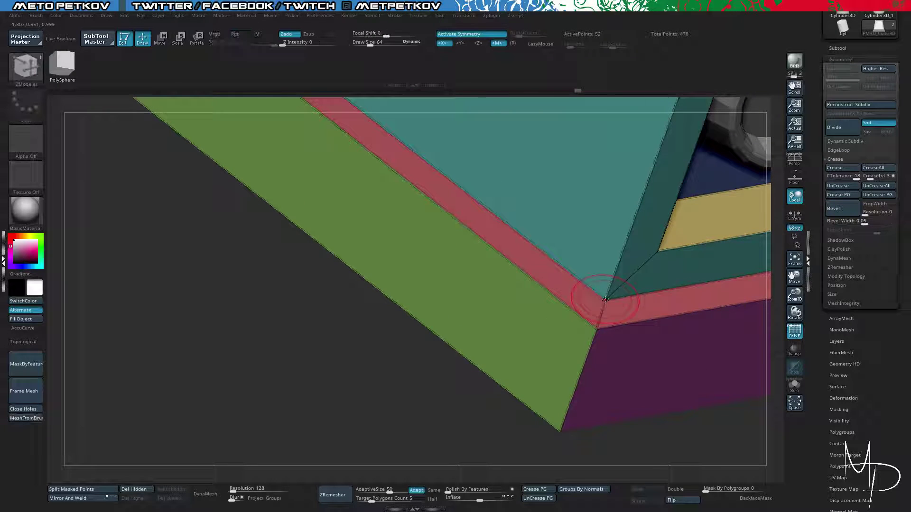
{"action": "key", "text": "shift+d"}
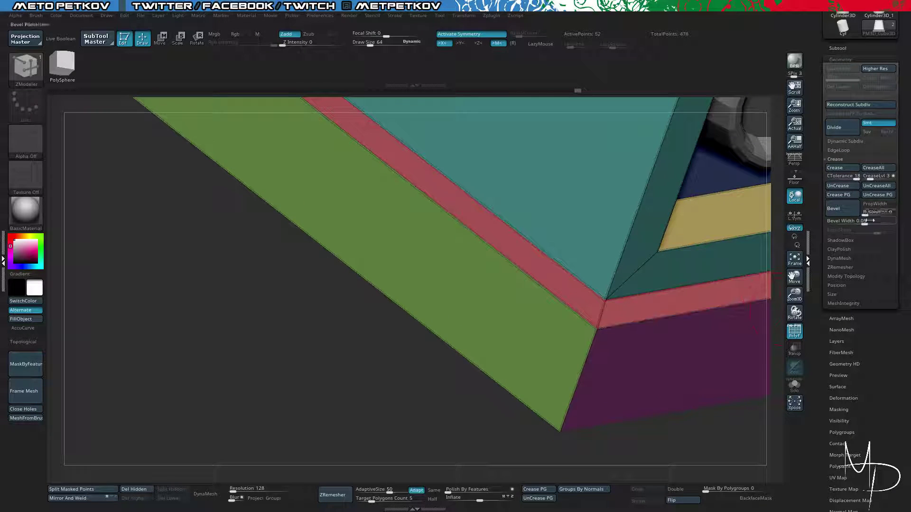
{"action": "left_click", "coordinate": [845, 277]}
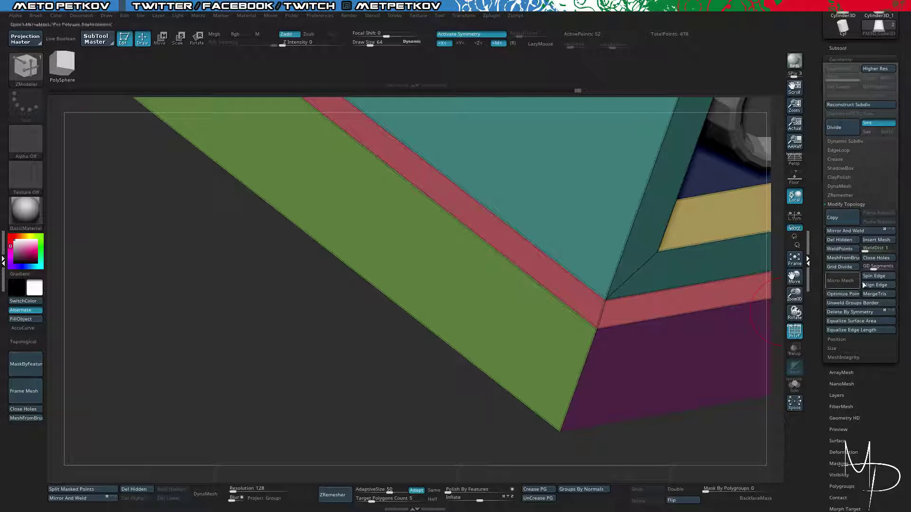
{"action": "left_click", "coordinate": [840, 249]}
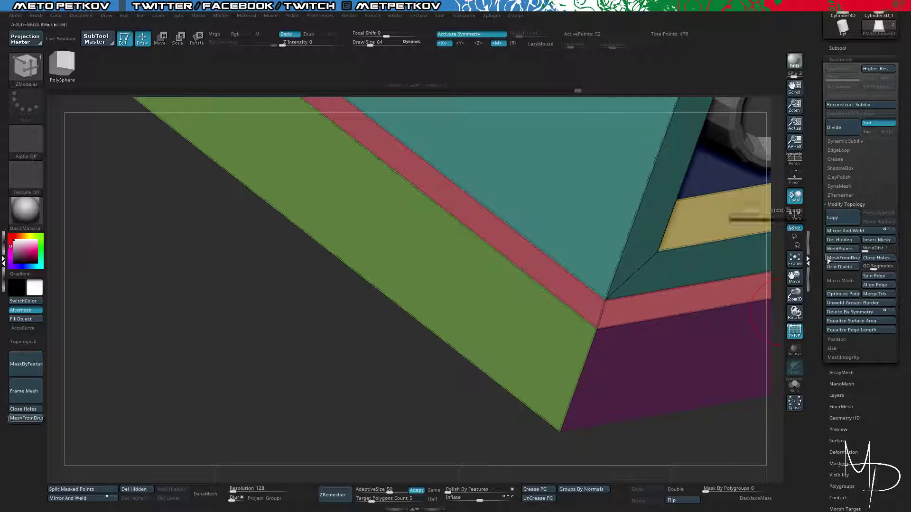
Check the housing's corners and sloped sides with smoothing toggled on and off, and hide the polyframe.
{"action": "key", "text": "d"}
{"action": "left_click_drag", "start_coordinate": [274, 338], "coordinate": [459, 299]}
{"action": "key", "text": "shift+d"}
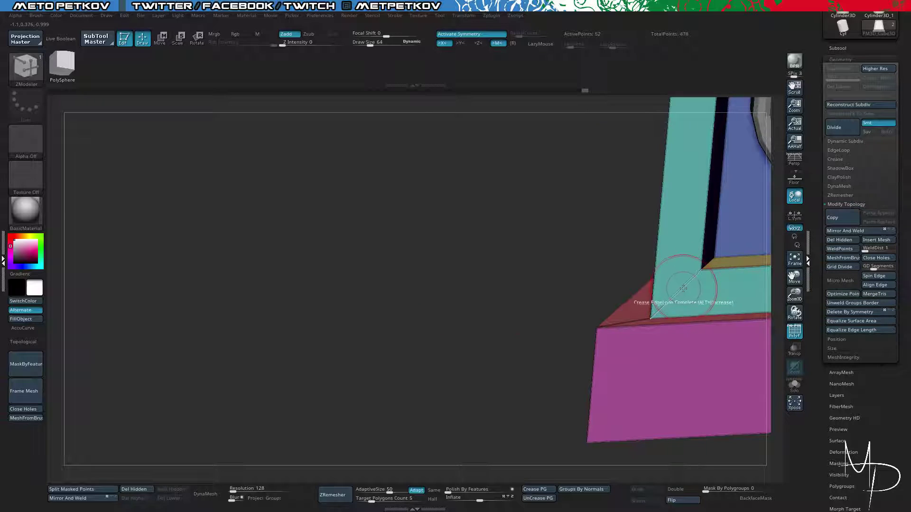
{"action": "key", "text": "d"}
{"action": "left_click_drag", "start_coordinate": [461, 225], "coordinate": [284, 250]}
{"action": "key", "text": "shift+d"}
{"action": "key", "text": "d"}
{"action": "key", "text": "shift+f"}
{"action": "key", "text": "shift+d"}
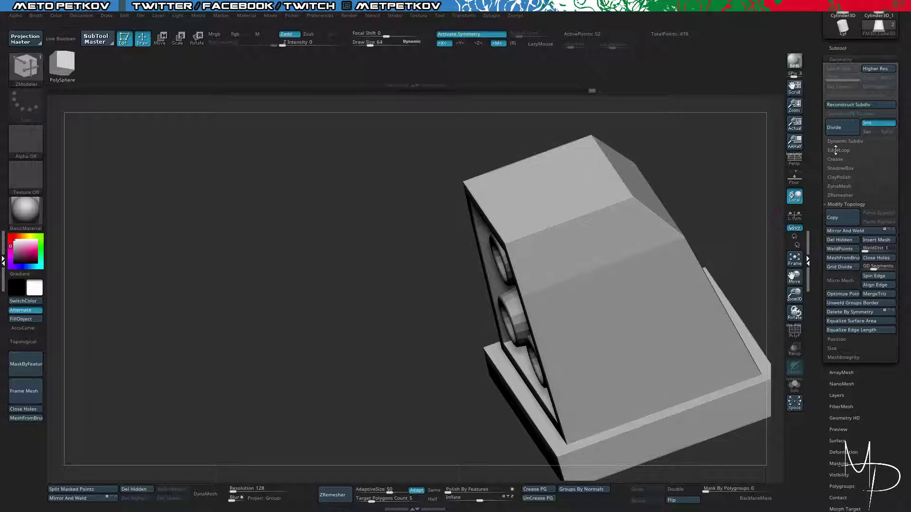
Review the dynamic subdivision, crease and edge loop settings while viewing the smoothed housing.
{"action": "left_click", "coordinate": [836, 141]}
{"action": "key", "text": "d"}
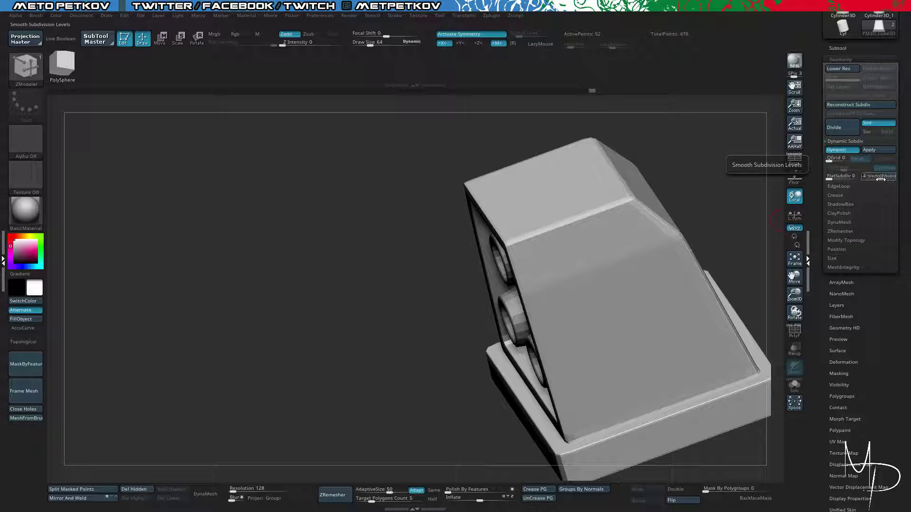
{"action": "left_click", "coordinate": [837, 194]}
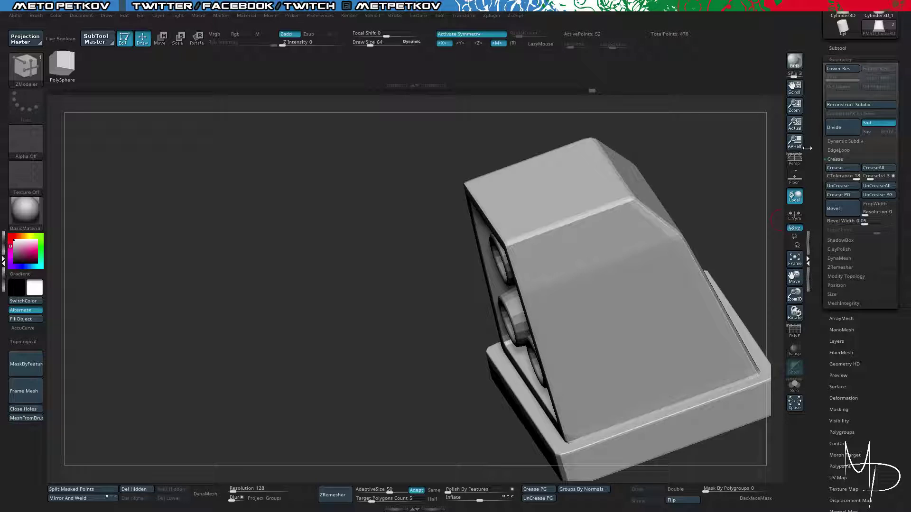
{"action": "left_click_drag", "start_coordinate": [330, 190], "coordinate": [361, 206], "text": "shift"}
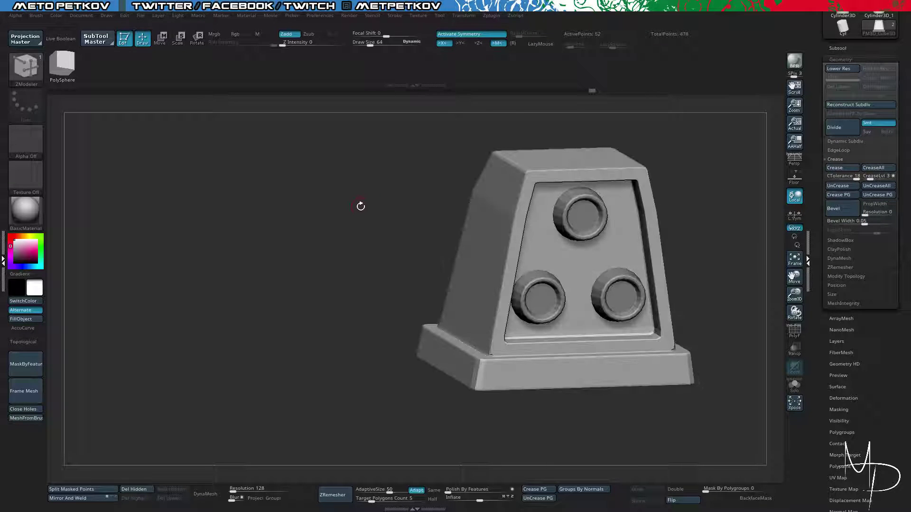
{"action": "left_click", "coordinate": [837, 149]}
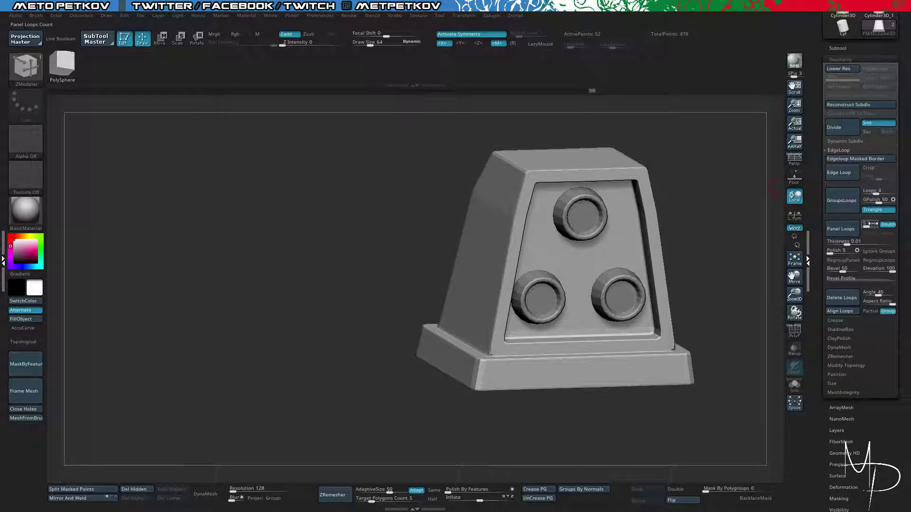
{"action": "left_click", "coordinate": [840, 141]}
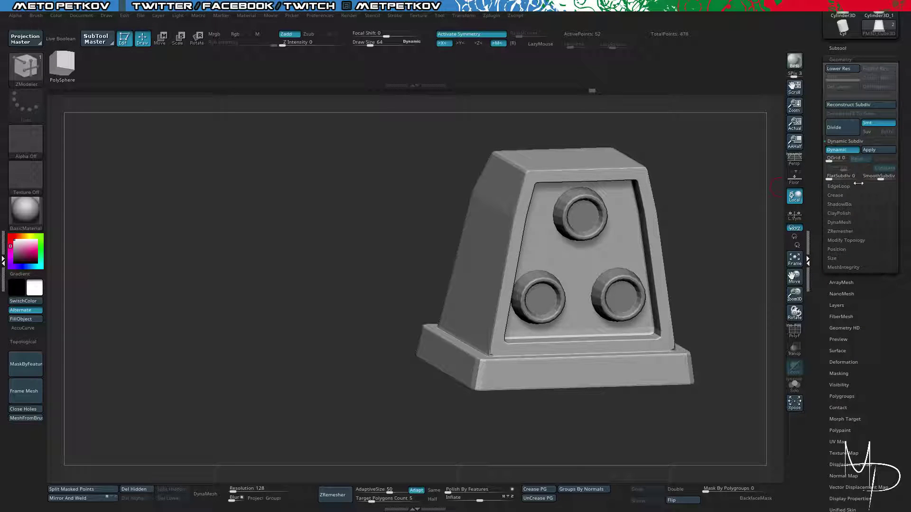
Set the housing's dynamic subdivision to QGrid 1 with a coverage of 0.044.
{"action": "left_click", "coordinate": [829, 159]}
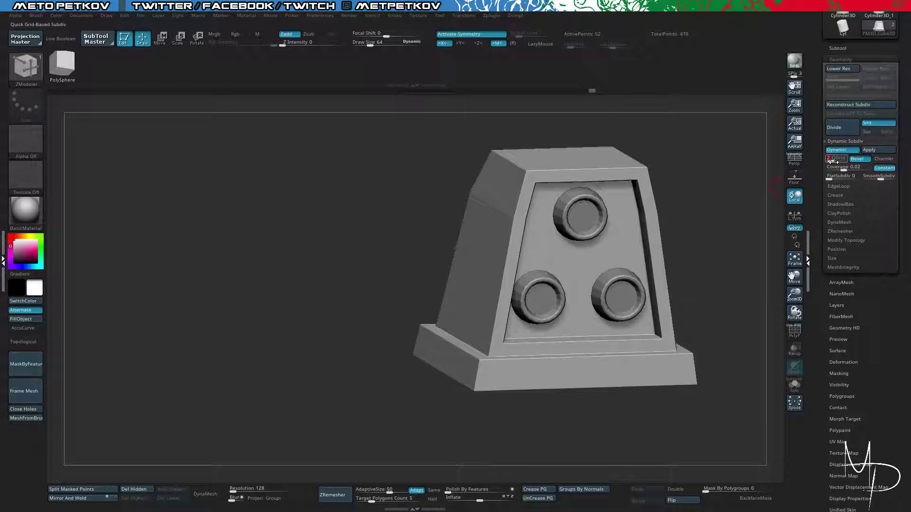
{"action": "key", "text": "shift+f"}
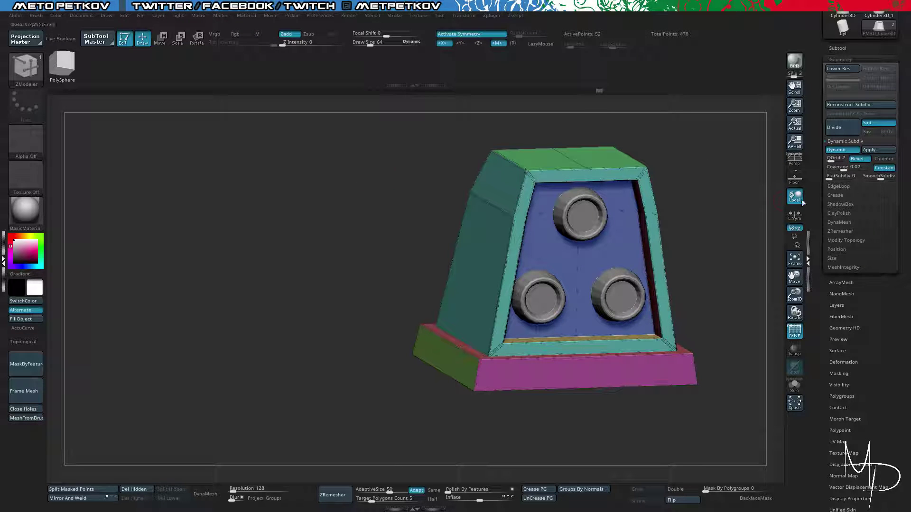
{"action": "mouse_move", "coordinate": [829, 159]}
{"action": "left_mouse_down"}
{"action": "mouse_move", "coordinate": [856, 169]}
{"action": "mouse_move", "coordinate": [844, 168]}
{"action": "left_mouse_up"}
{"action": "key", "text": "shift+f"}
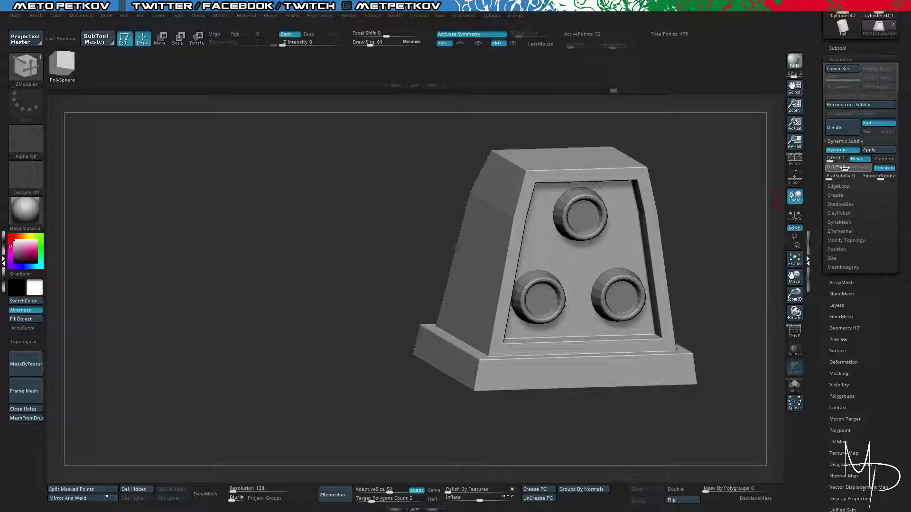
{"action": "left_click_drag", "start_coordinate": [739, 204], "coordinate": [909, 178]}
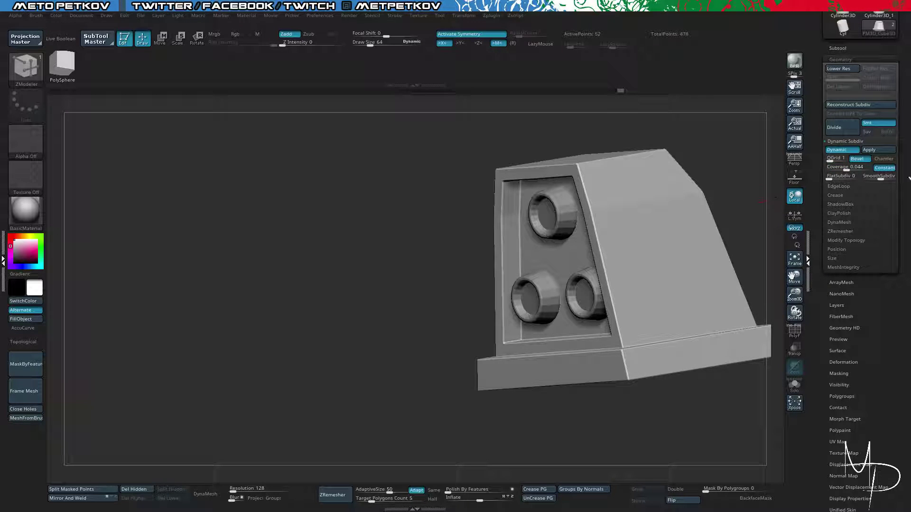
Enable Chamfer alongside Bevel for the QGrid edges, check the housing from the front, and turn dynamic subdivision off.
{"action": "left_click", "coordinate": [880, 159]}
{"action": "left_click", "coordinate": [857, 158]}
{"action": "left_click_drag", "start_coordinate": [416, 174], "coordinate": [392, 196], "text": "shift"}
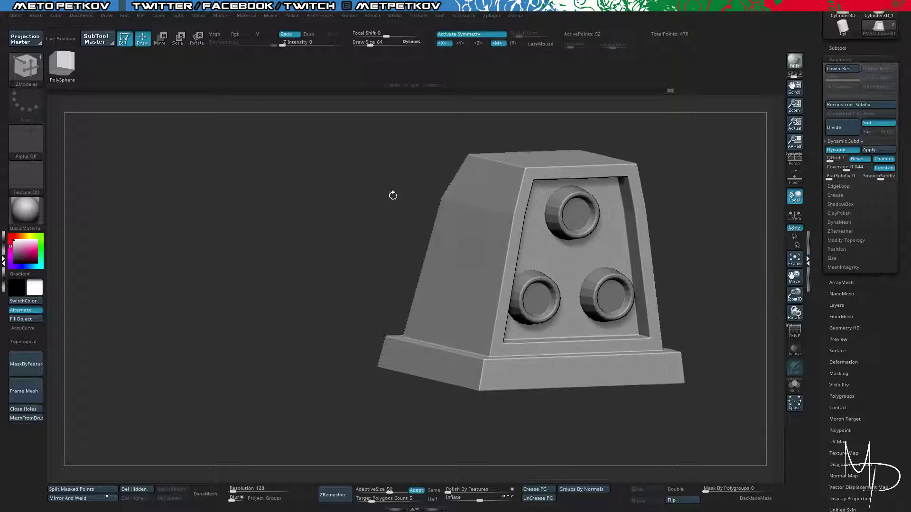
{"action": "left_click_drag", "start_coordinate": [736, 158], "coordinate": [754, 138], "text": "shift"}
{"action": "key", "text": "shift+d"}
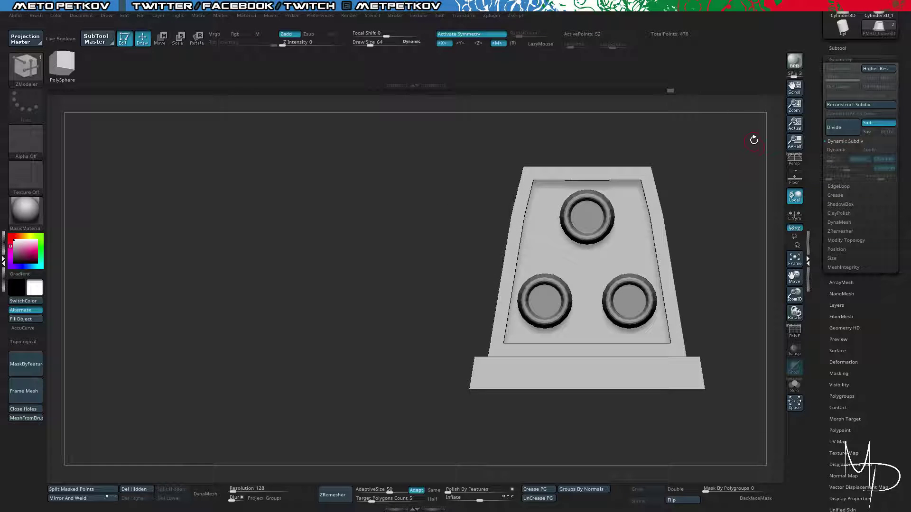
Merge the housing subtool down with the subtool containing the three cylinders.
{"action": "left_click", "coordinate": [843, 49]}
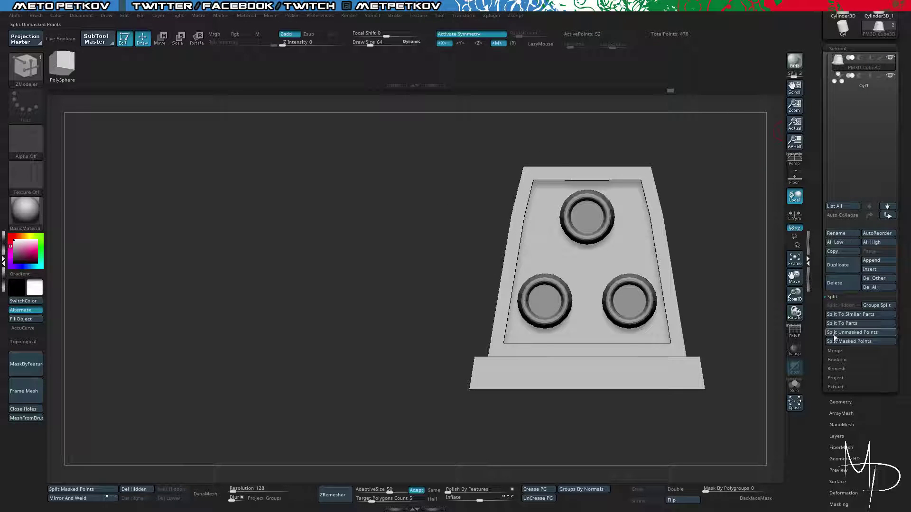
{"action": "left_click", "coordinate": [835, 351]}
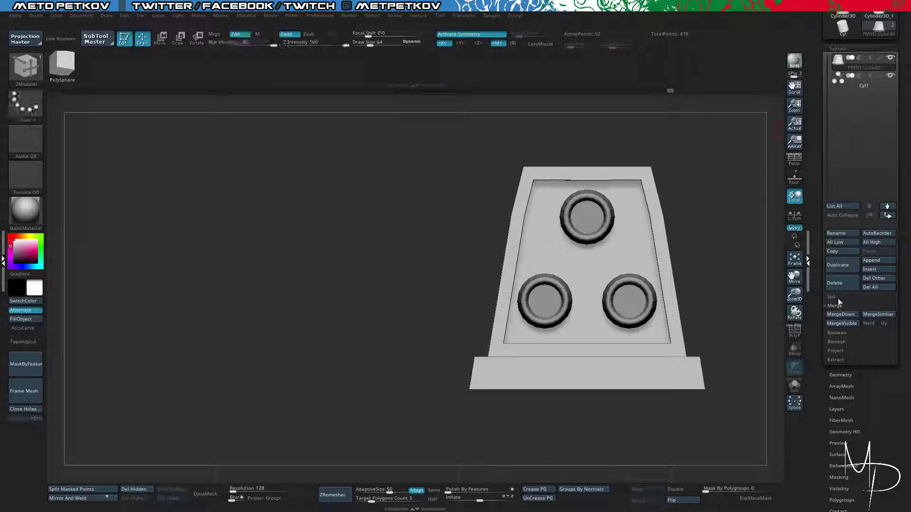
{"action": "left_click", "coordinate": [847, 315]}
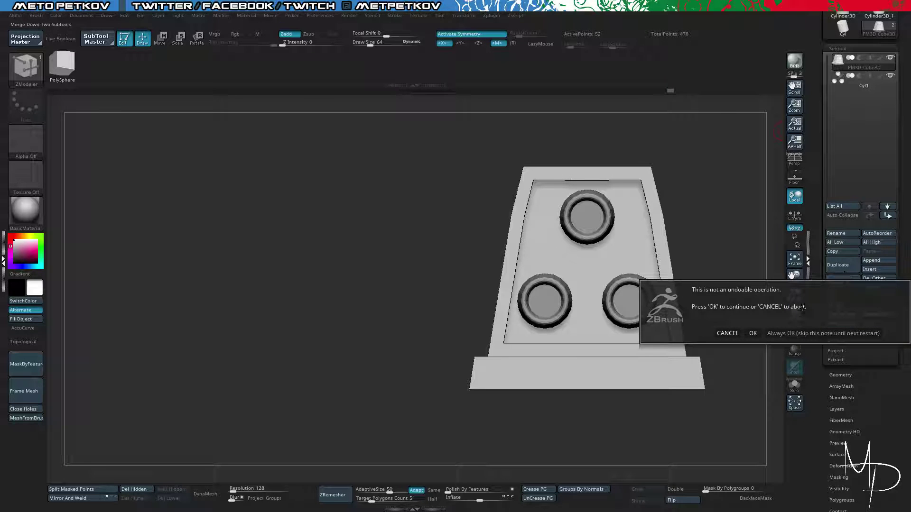
{"action": "left_click", "coordinate": [752, 334]}
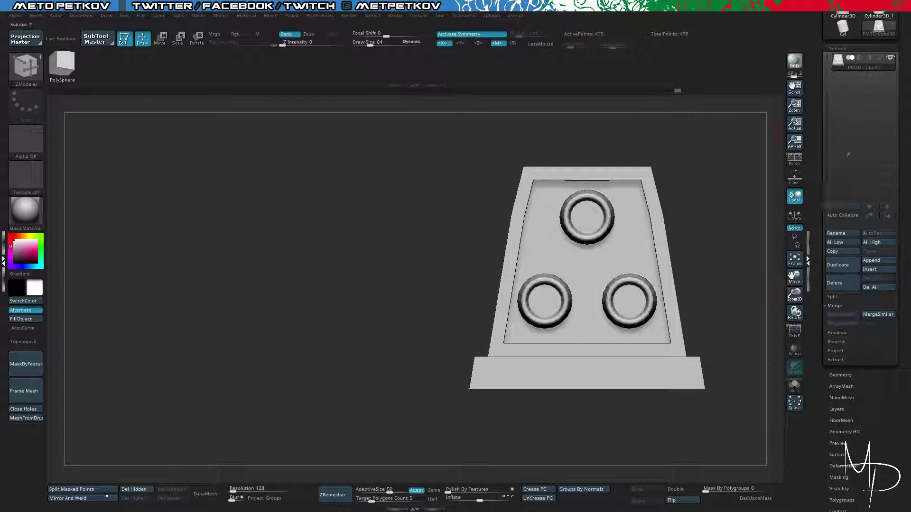
Rename the merged subtool as project.
{"action": "left_click", "coordinate": [834, 231]}
{"action": "type", "text": "proj"}
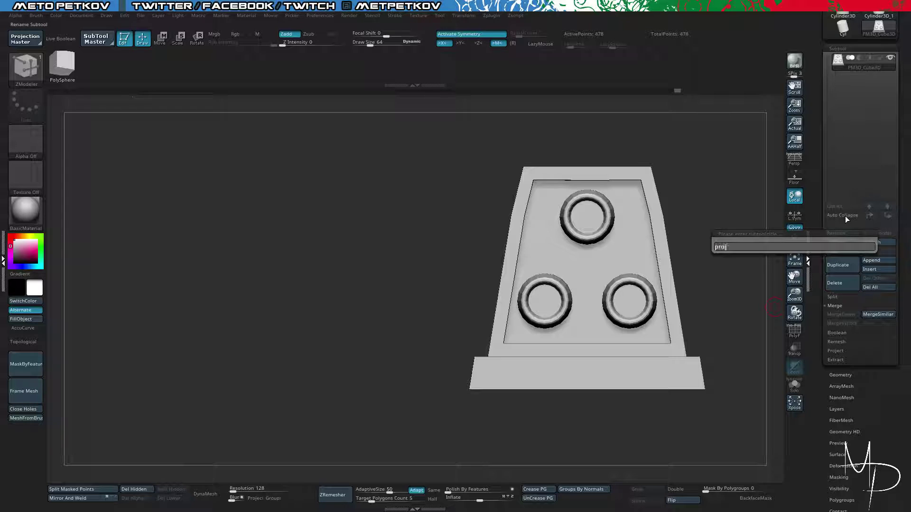
{"action": "type", "text": "ect"}
{"action": "key", "text": "Return"}
Switch to the multi-subtool Cyl1 tool.
{"action": "scroll", "coordinate": [831, 97], "scroll_direction": "up", "scroll_amount": 3}
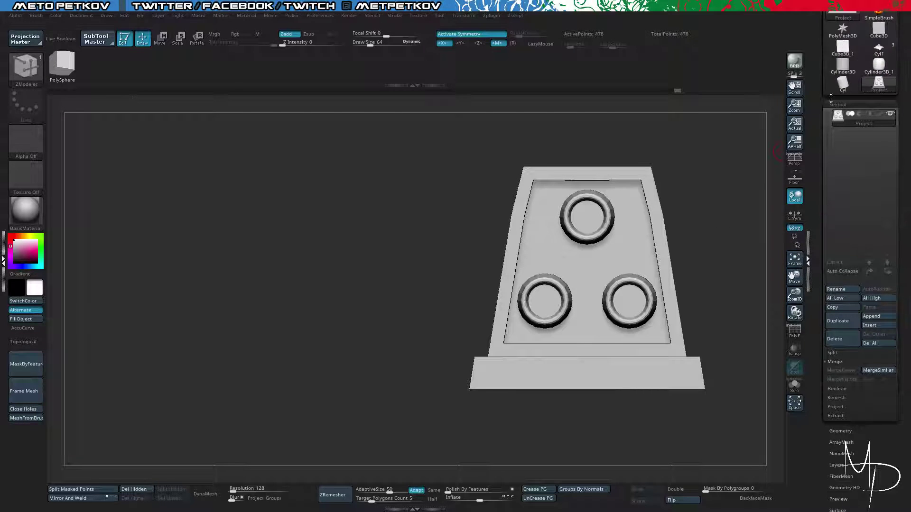
{"action": "left_click", "coordinate": [878, 49]}
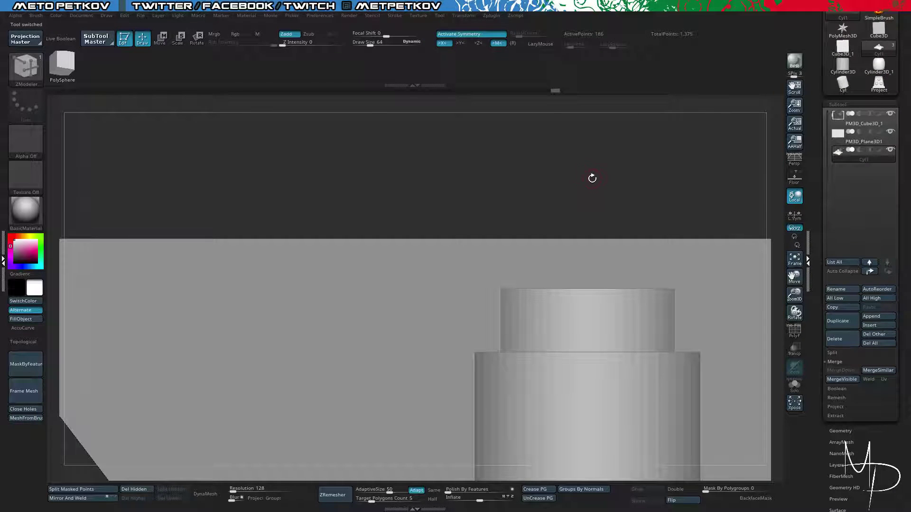
Insert the Project housing tool as a new subtool in the main model.
{"action": "key", "text": "f"}
{"action": "left_click_drag", "start_coordinate": [669, 311], "coordinate": [650, 313]}
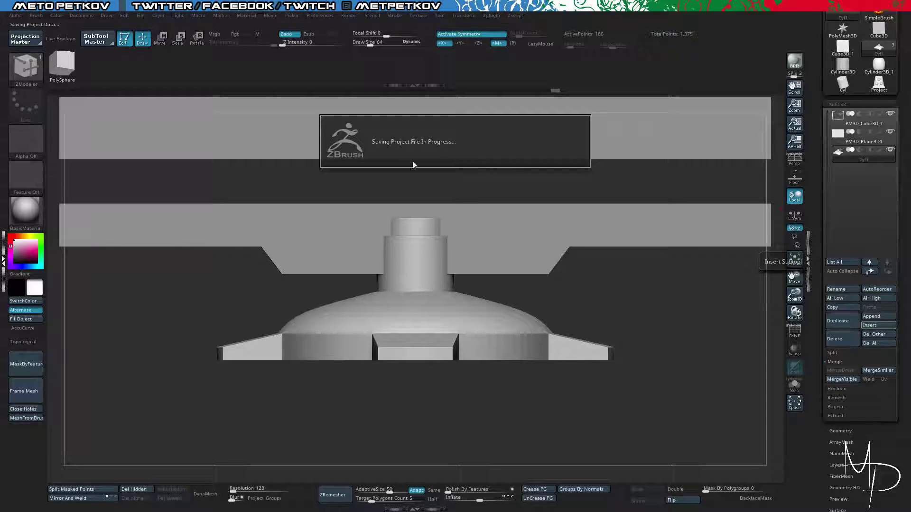
{"action": "left_click", "coordinate": [877, 325]}
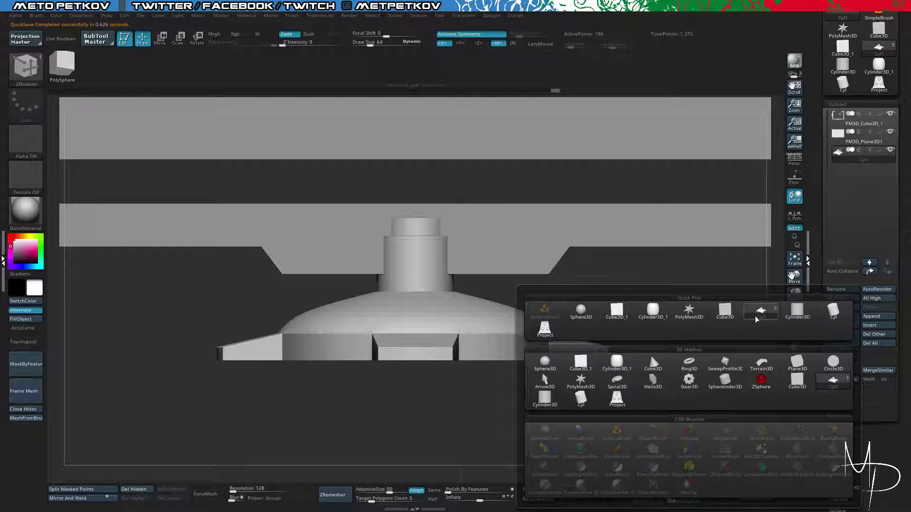
{"action": "left_click", "coordinate": [549, 338]}
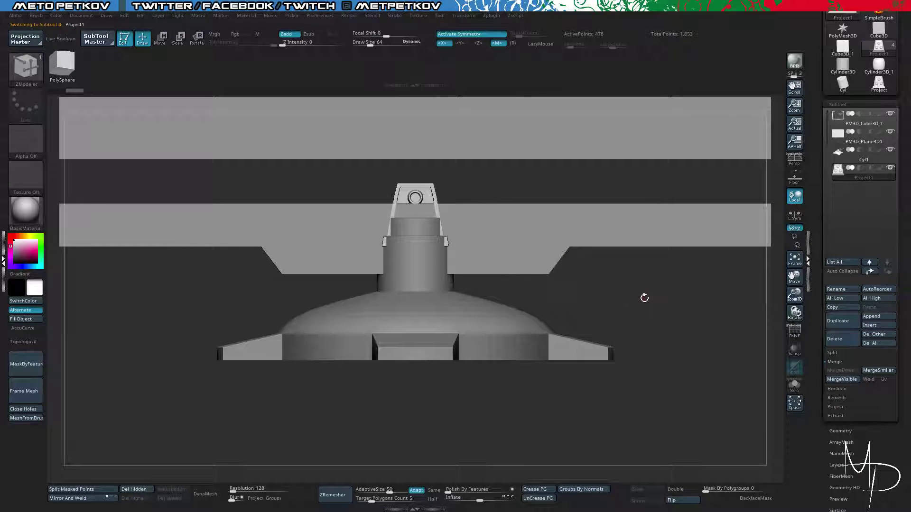
Move the inserted housing off the central column onto the sloping side of the dome and check its placement.
{"action": "left_click_drag", "start_coordinate": [642, 297], "coordinate": [532, 223]}
{"action": "key", "text": "w"}
{"action": "left_click_drag", "start_coordinate": [366, 217], "coordinate": [450, 288]}
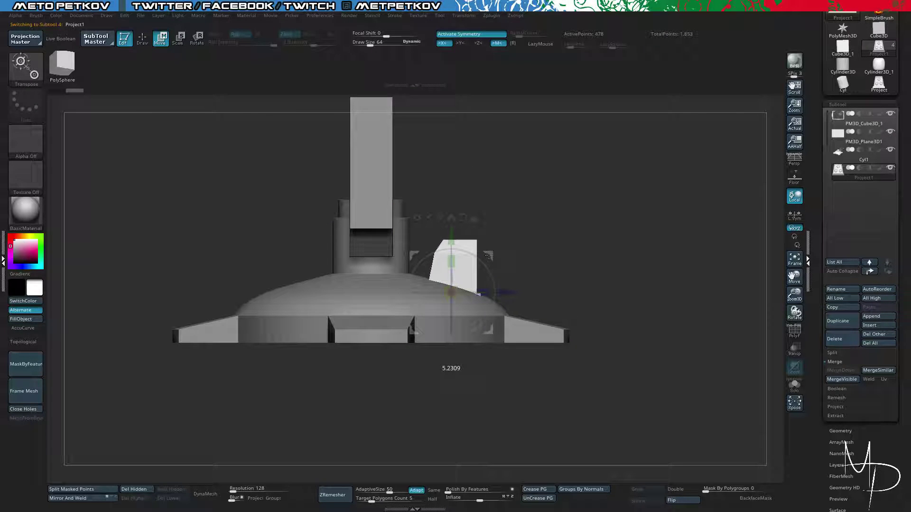
{"action": "left_click_drag", "start_coordinate": [560, 246], "coordinate": [193, 317]}
{"action": "left_click_drag", "start_coordinate": [196, 327], "coordinate": [179, 317]}
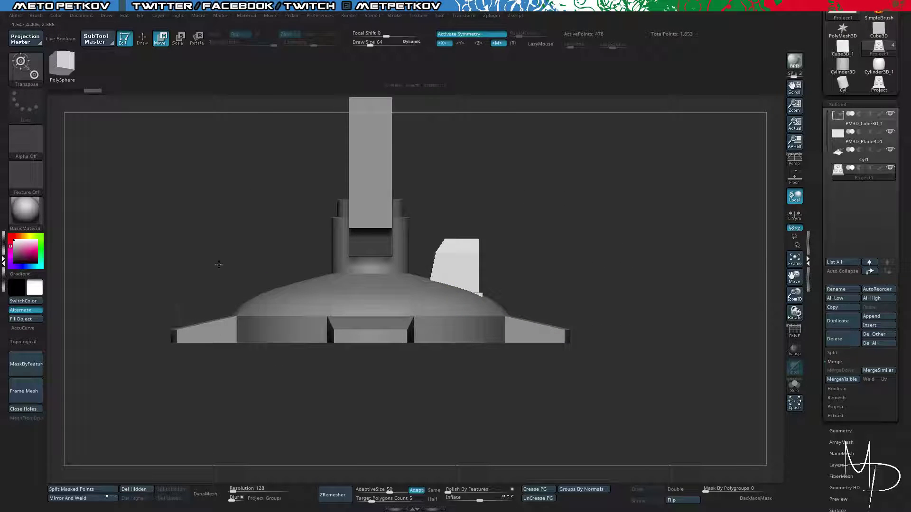
{"action": "left_click_drag", "start_coordinate": [218, 264], "coordinate": [321, 229]}
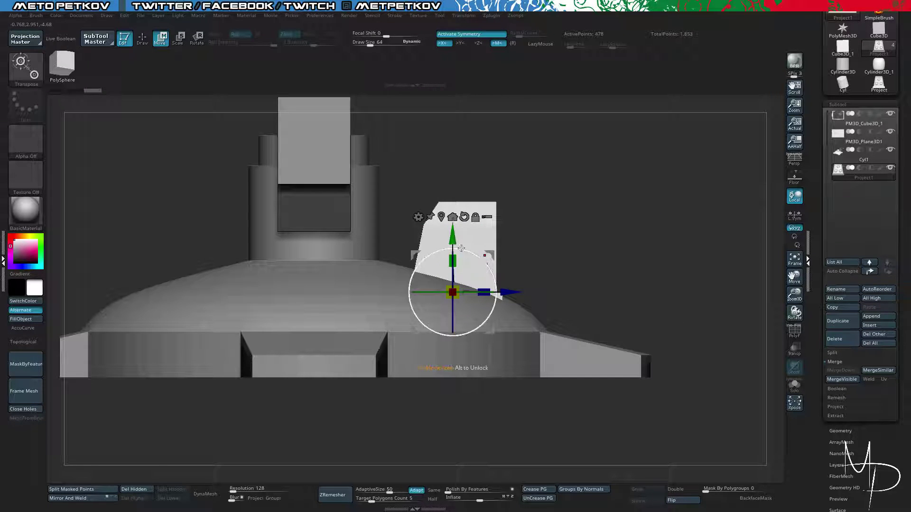
{"action": "left_click_drag", "start_coordinate": [493, 259], "coordinate": [408, 261]}
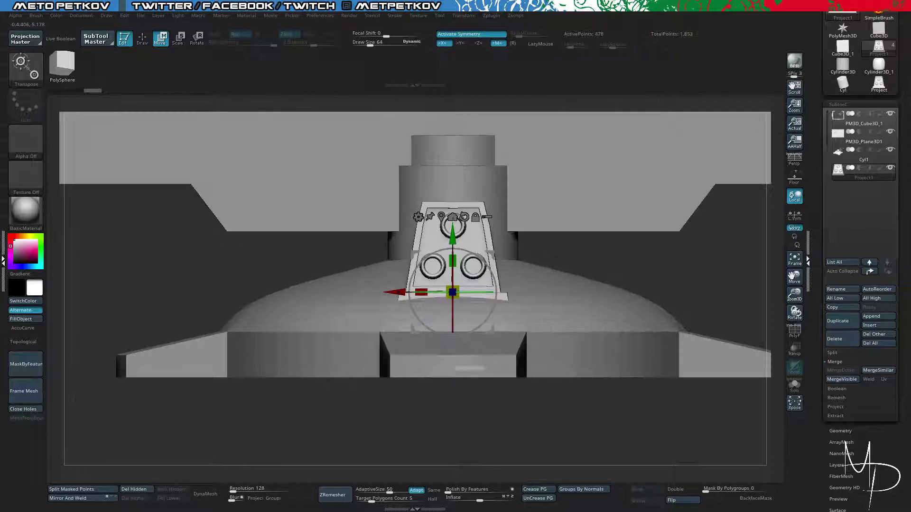
{"action": "left_click_drag", "start_coordinate": [490, 216], "coordinate": [551, 280]}
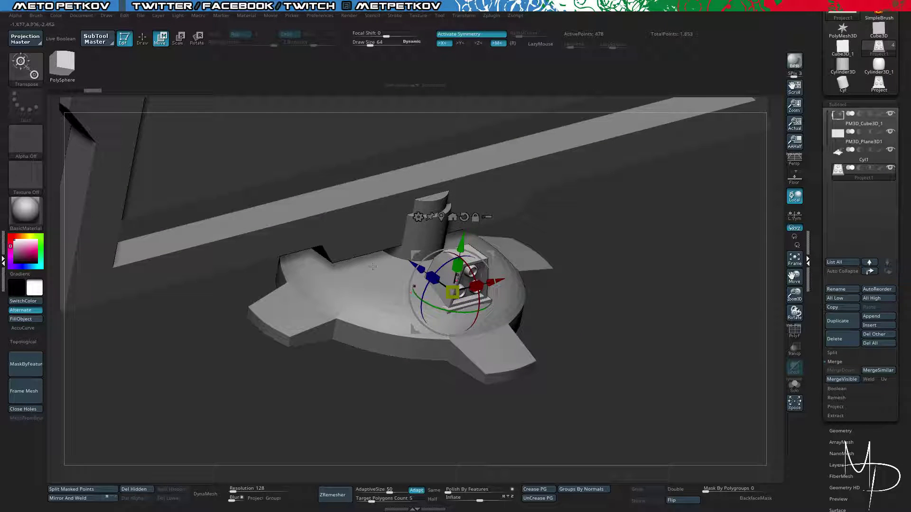
Isolate the housing subtool from below, choose the ZModeler brush, and show its polygroups.
{"action": "key", "text": "q"}
{"action": "left_click_drag", "start_coordinate": [397, 390], "coordinate": [301, 196]}
{"action": "left_click", "coordinate": [381, 323], "text": "alt"}
{"action": "left_click", "coordinate": [455, 236], "text": "alt"}
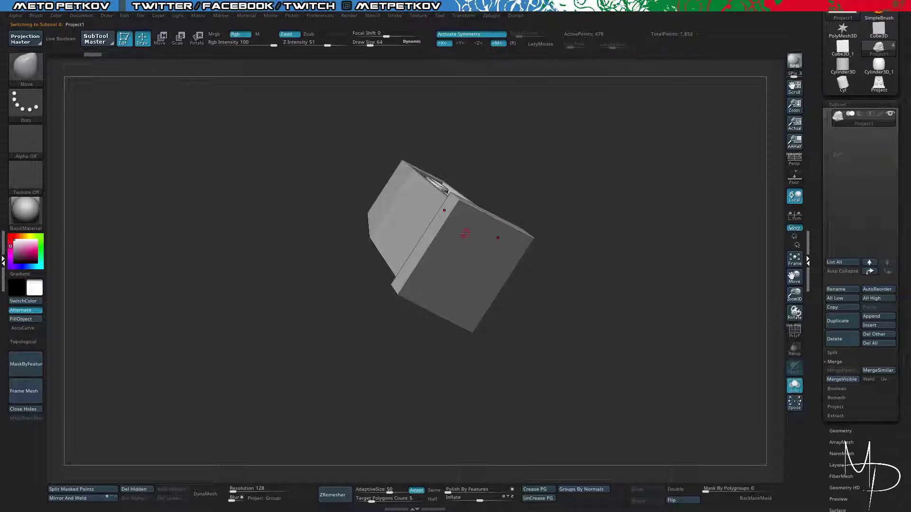
{"action": "key", "text": "b"}
{"action": "key", "text": "z"}
{"action": "key", "text": "m"}
{"action": "key", "text": "shift+f"}
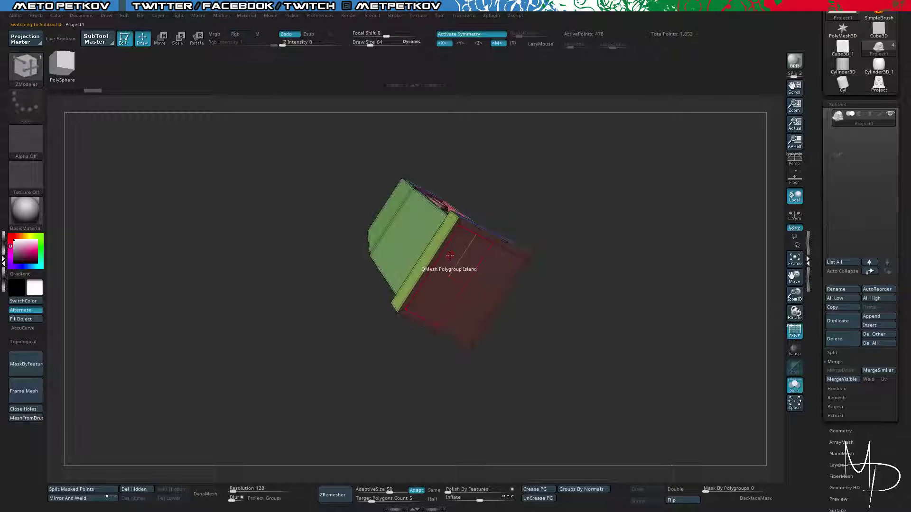
Extrude the housing's underside twice with QMesh targeting Polygroup Island to add new bottom layers.
{"action": "key", "text": "space"}
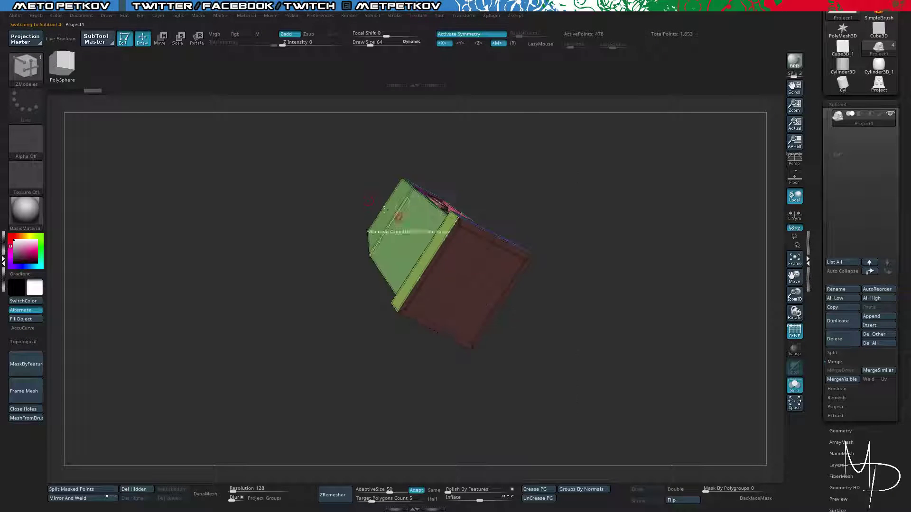
{"action": "left_click_drag", "start_coordinate": [319, 173], "coordinate": [469, 318], "text": "alt"}
{"action": "key", "text": "space"}
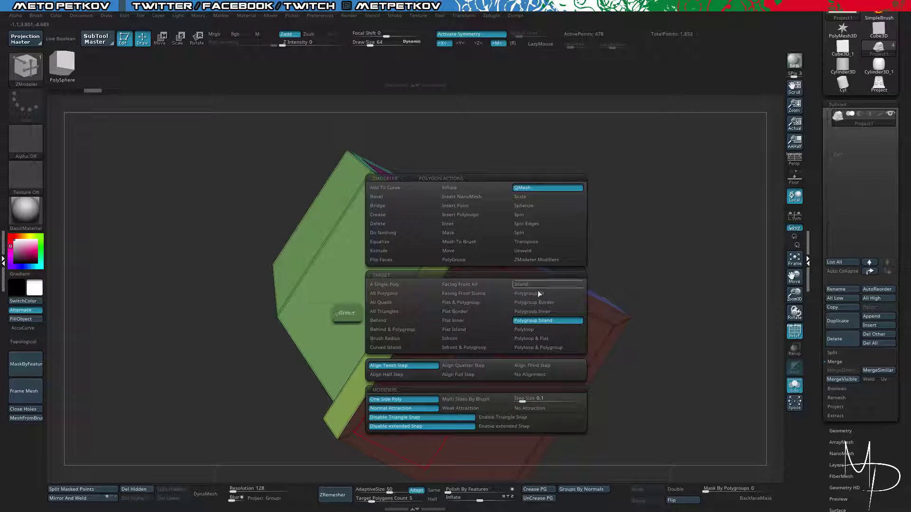
{"action": "left_click", "coordinate": [539, 320]}
{"action": "left_click", "coordinate": [479, 291]}
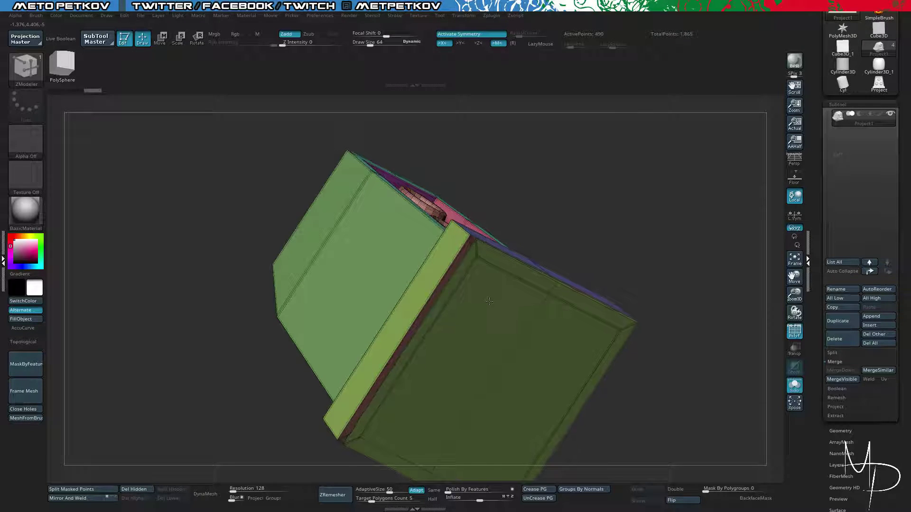
{"action": "right_click_drag", "start_coordinate": [490, 302], "coordinate": [481, 295]}
{"action": "left_click_drag", "start_coordinate": [481, 297], "coordinate": [491, 303]}
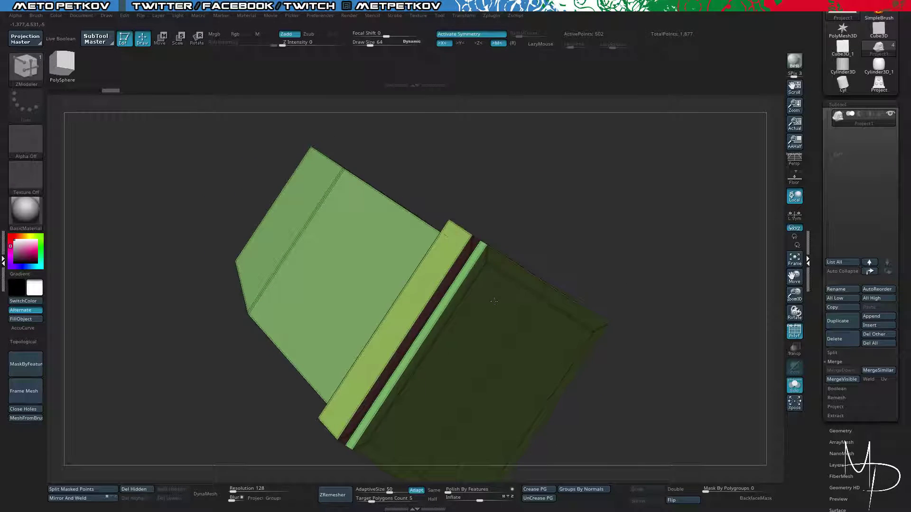
Isolate the newly extruded bottom layer by polygroup and split it from the housing as its own subtool.
{"action": "right_click_drag", "start_coordinate": [494, 301], "coordinate": [417, 201]}
{"action": "left_click_drag", "start_coordinate": [423, 256], "coordinate": [482, 292], "text": "ctrl+shift"}
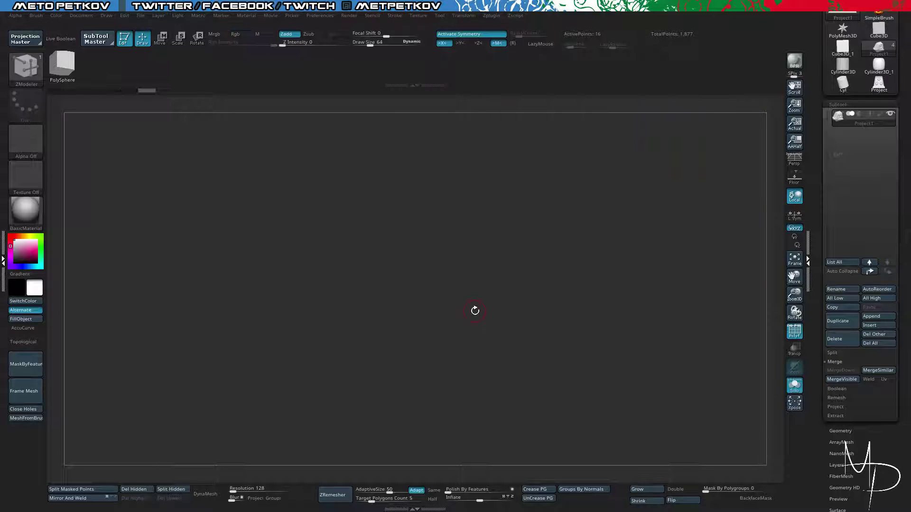
{"action": "right_click_drag", "start_coordinate": [475, 311], "coordinate": [508, 347]}
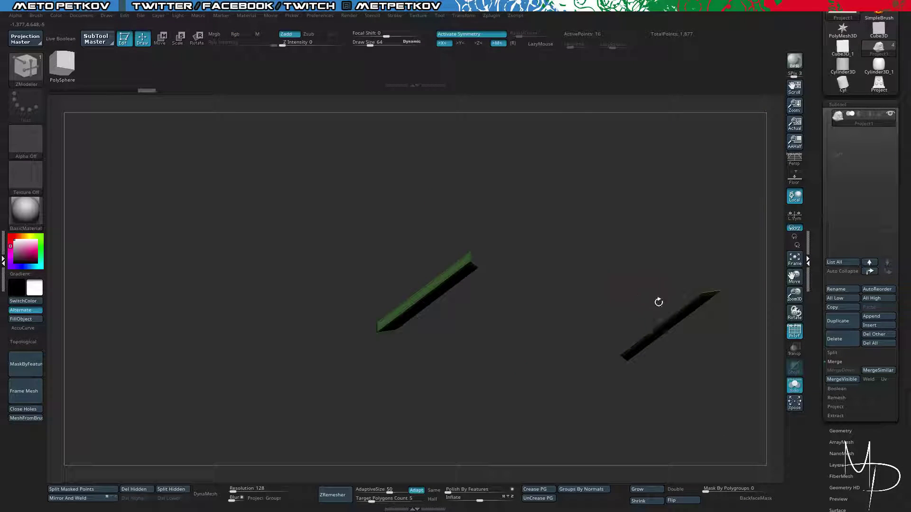
{"action": "mouse_move", "coordinate": [484, 191]}
{"action": "right_mouse_down"}
{"action": "mouse_move", "coordinate": [457, 204]}
{"action": "mouse_move", "coordinate": [488, 157]}
{"action": "right_mouse_up"}
{"action": "right_click_drag", "start_coordinate": [377, 221], "coordinate": [356, 318]}
{"action": "left_click", "coordinate": [356, 317], "text": "ctrl+shift"}
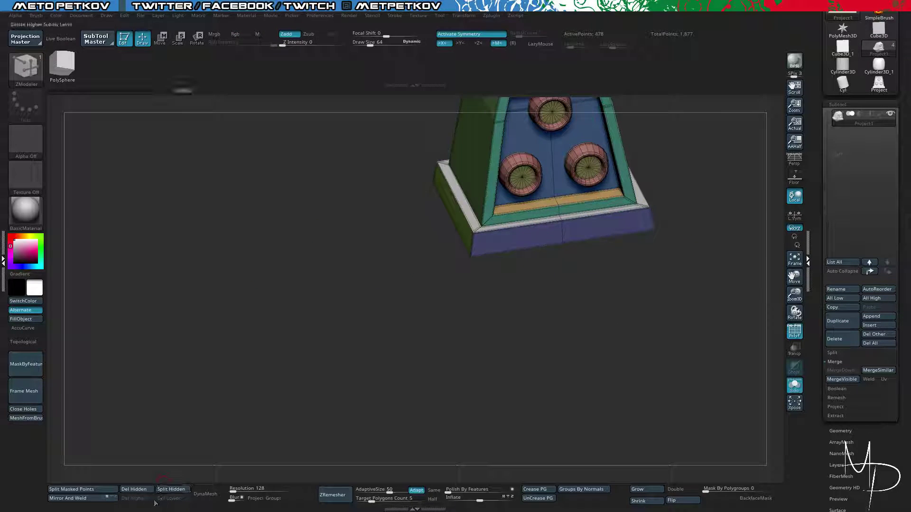
{"action": "left_click", "coordinate": [170, 490]}
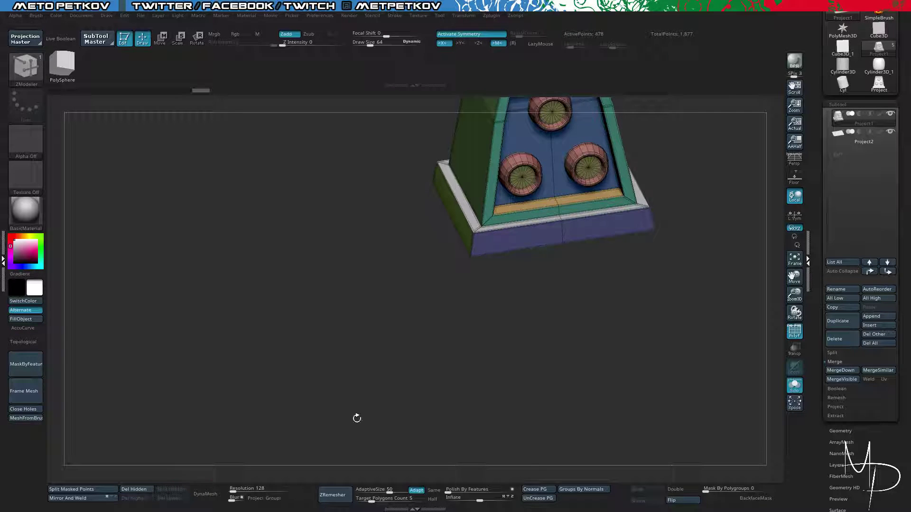
Select the split-off bottom slab and check its shape in isolation and its position against the dome.
{"action": "left_click", "coordinate": [836, 354]}
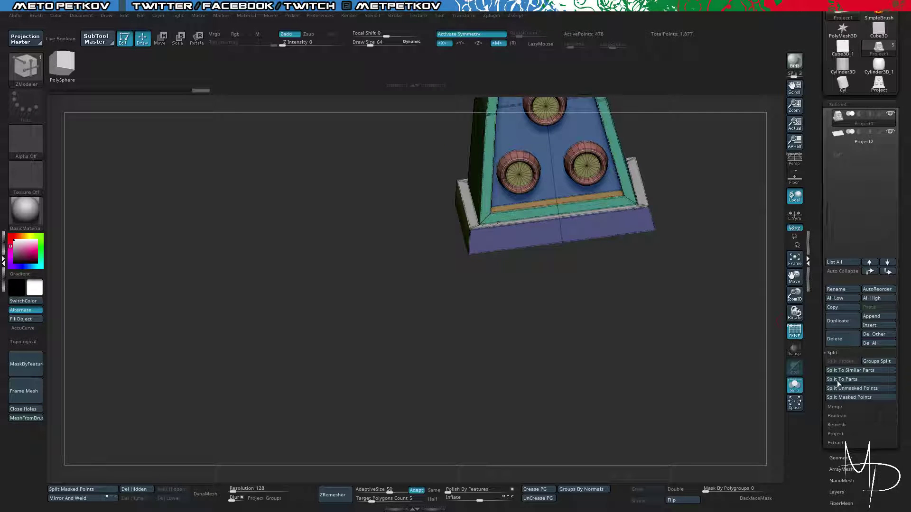
{"action": "left_click_drag", "start_coordinate": [562, 365], "coordinate": [659, 265], "text": "shift"}
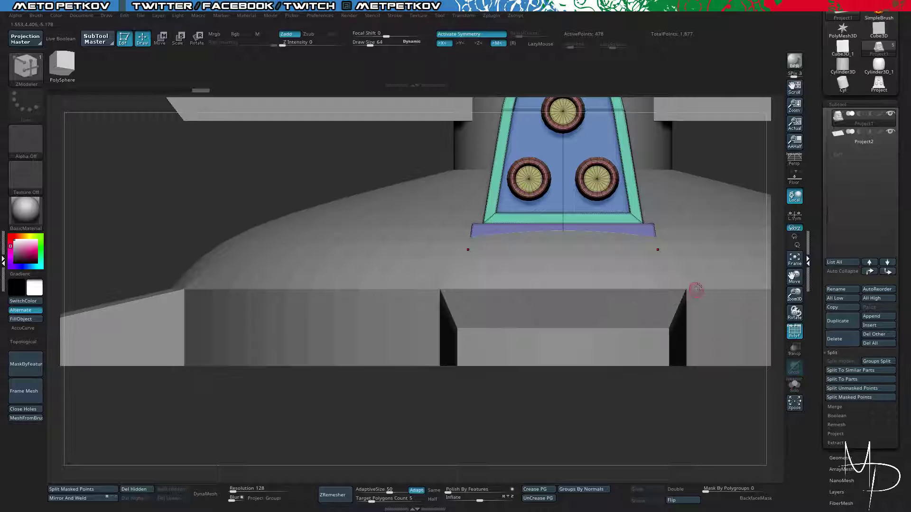
{"action": "key", "text": "alt+s"}
{"action": "left_click", "coordinate": [853, 143]}
{"action": "left_click_drag", "start_coordinate": [673, 331], "coordinate": [693, 362]}
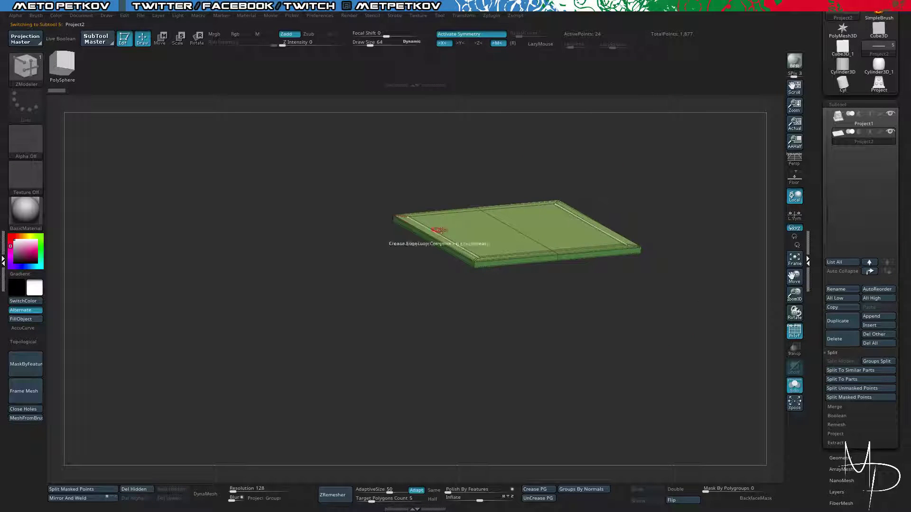
{"action": "left_click_drag", "start_coordinate": [446, 221], "coordinate": [345, 201]}
{"action": "key", "text": "alt+s"}
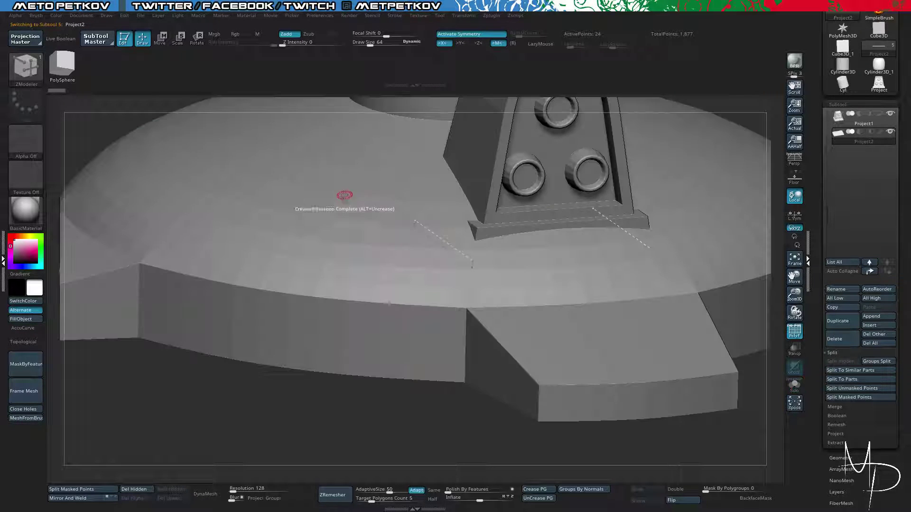
{"action": "key", "text": "alt+s"}
{"action": "left_click_drag", "start_coordinate": [399, 340], "coordinate": [421, 318], "text": "shift"}
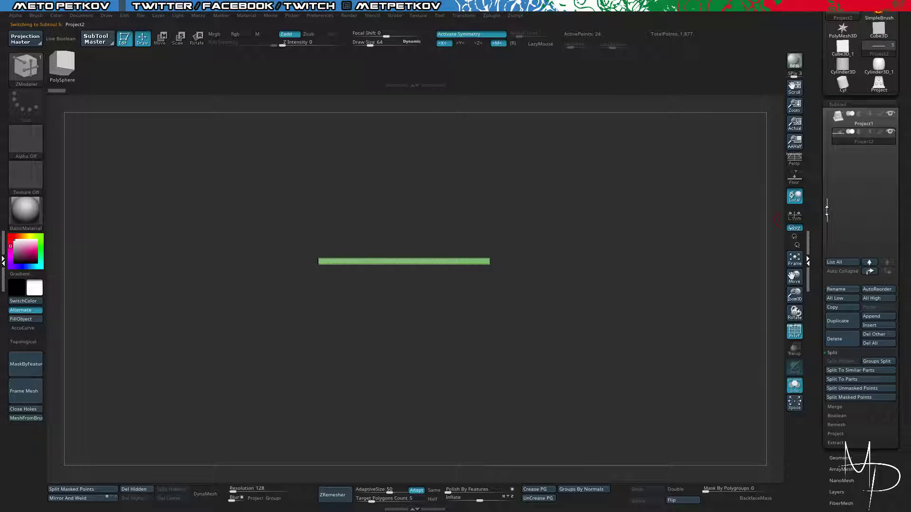
Reorder the slab subtool below Cyl1, mark Cyl1 as the boolean start, and set the slab to subtraction.
{"action": "left_click_drag", "start_coordinate": [827, 210], "coordinate": [859, 190]}
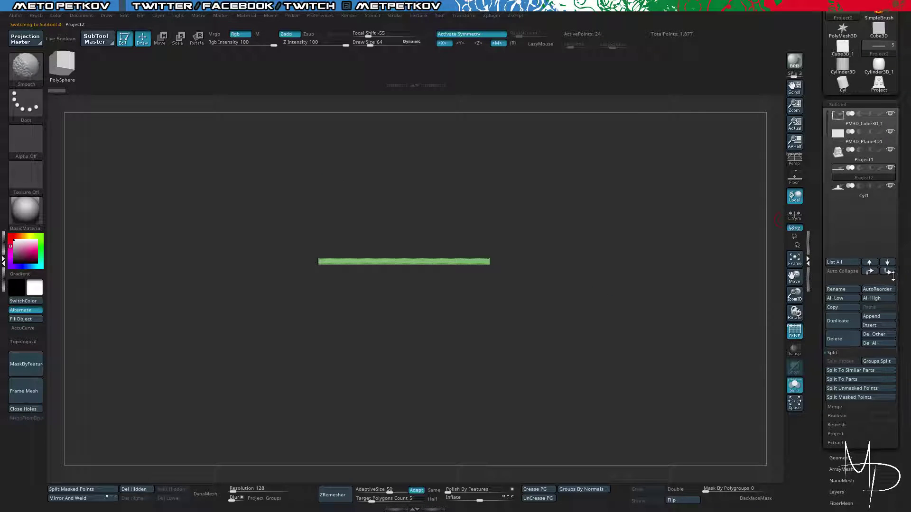
{"action": "mouse_move", "coordinate": [840, 169]}
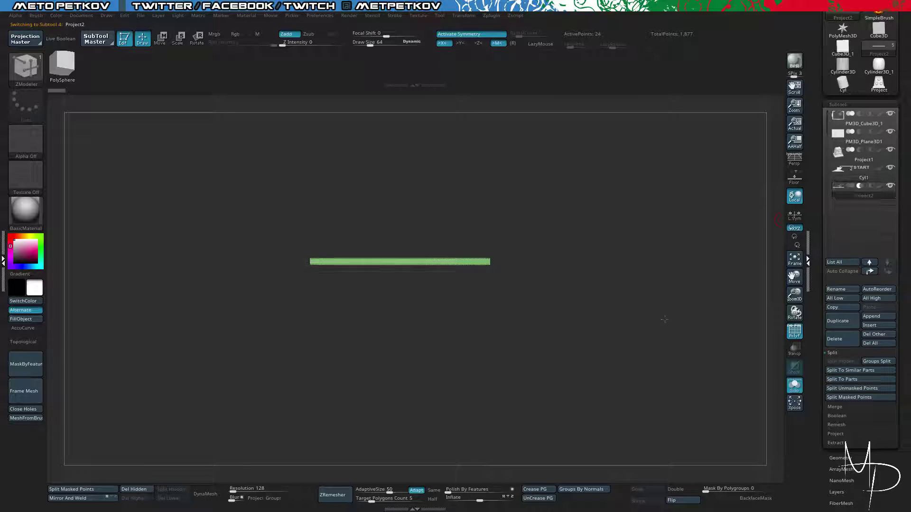
{"action": "left_click_drag", "start_coordinate": [664, 320], "coordinate": [638, 325]}
{"action": "key", "text": "shift+f"}
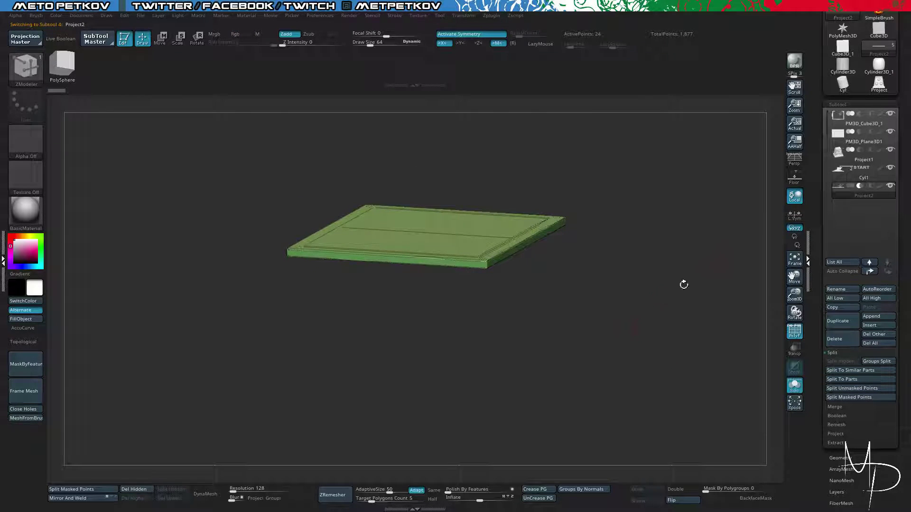
Show only the Cyl1 dome and the subtractive slab, and enable Live Boolean.
{"action": "key", "text": "alt+s"}
{"action": "left_click", "coordinate": [889, 167]}
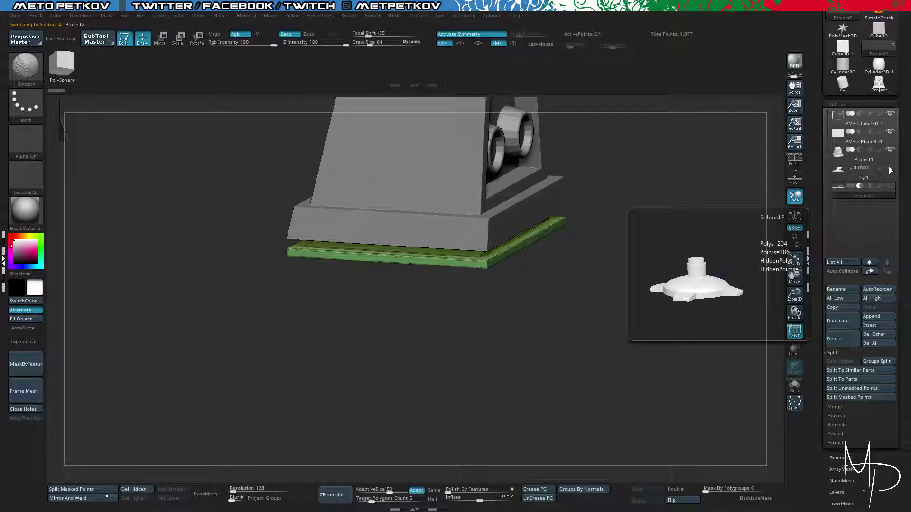
{"action": "left_click", "coordinate": [889, 167], "text": "shift"}
{"action": "left_click", "coordinate": [888, 167], "text": "shift"}
{"action": "left_click", "coordinate": [889, 169], "text": "shift"}
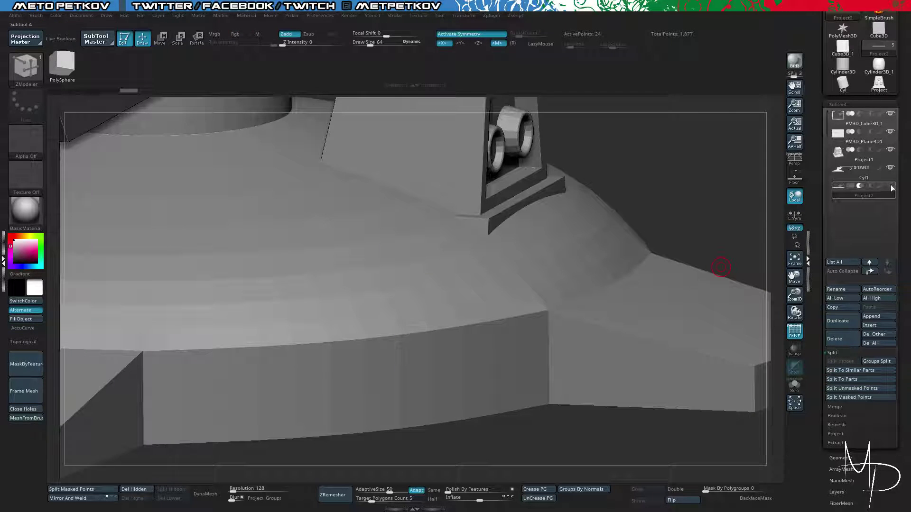
{"action": "left_click", "coordinate": [891, 188], "text": "shift"}
{"action": "left_click", "coordinate": [890, 169]}
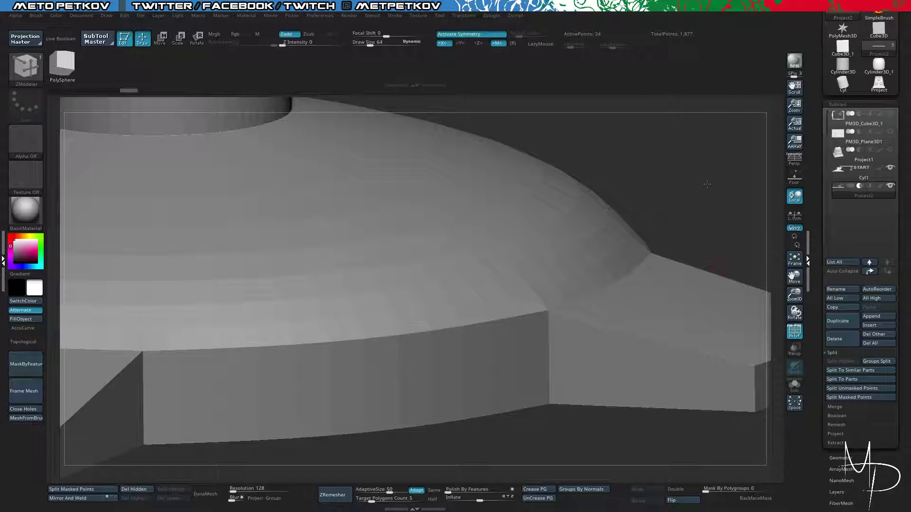
{"action": "left_click_drag", "start_coordinate": [707, 184], "coordinate": [636, 159]}
{"action": "left_click", "coordinate": [61, 38]}
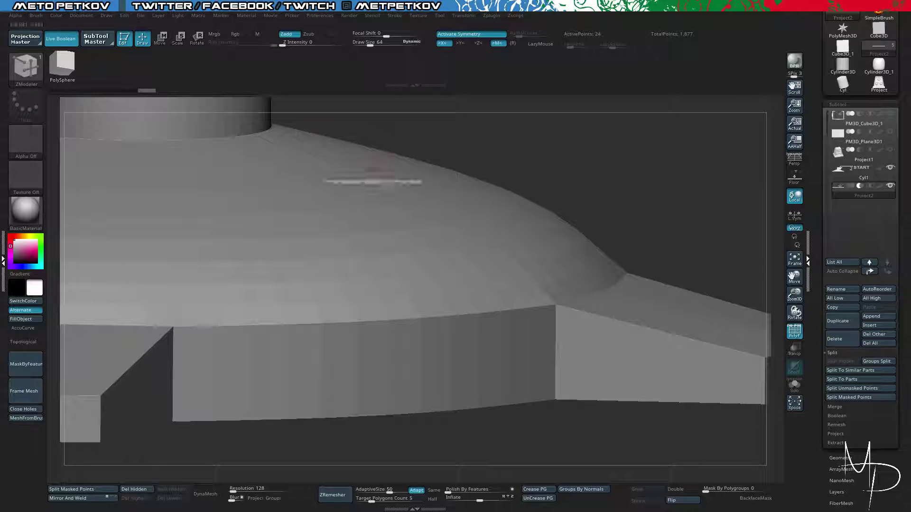
Centre the gizmo on the slab and use a mask to stretch it upward through the dome, cutting a rectangular pocket.
{"action": "key", "text": "w"}
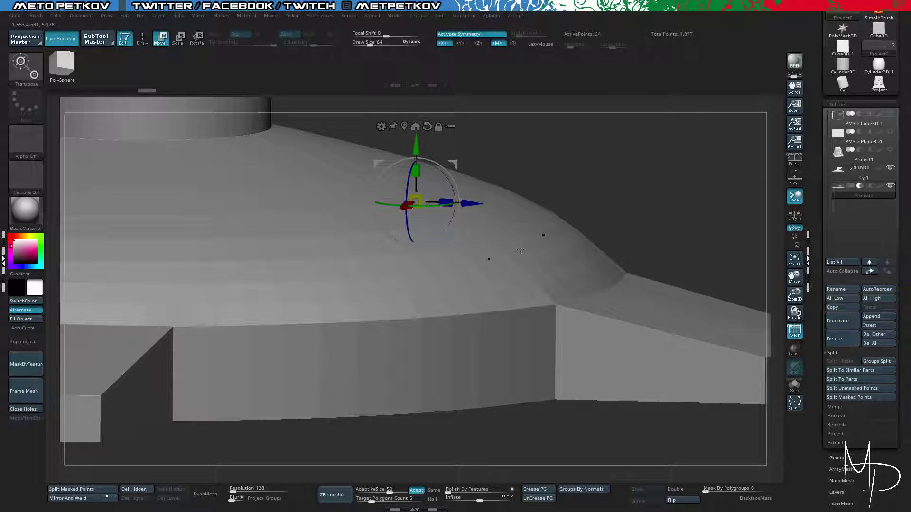
{"action": "key", "text": "shift+f"}
{"action": "key", "text": "shift+f"}
{"action": "key", "text": "shift+t"}
{"action": "left_click_drag", "start_coordinate": [641, 188], "coordinate": [644, 184], "text": "shift"}
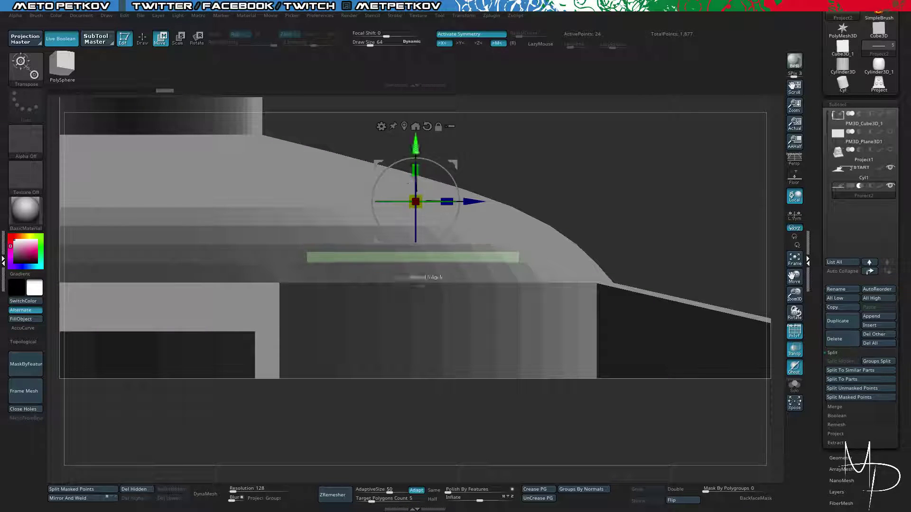
{"action": "left_click", "coordinate": [404, 127]}
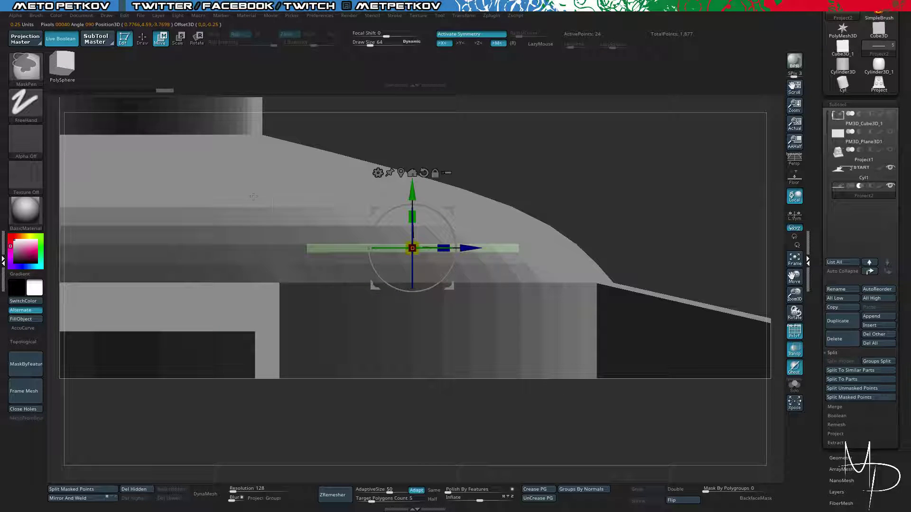
{"action": "mouse_move", "coordinate": [253, 197]}
{"action": "left_mouse_down", "text": "ctrl"}
{"action": "mouse_move", "coordinate": [387, 233]}
{"action": "mouse_move", "coordinate": [530, 254]}
{"action": "left_mouse_up", "text": "ctrl"}
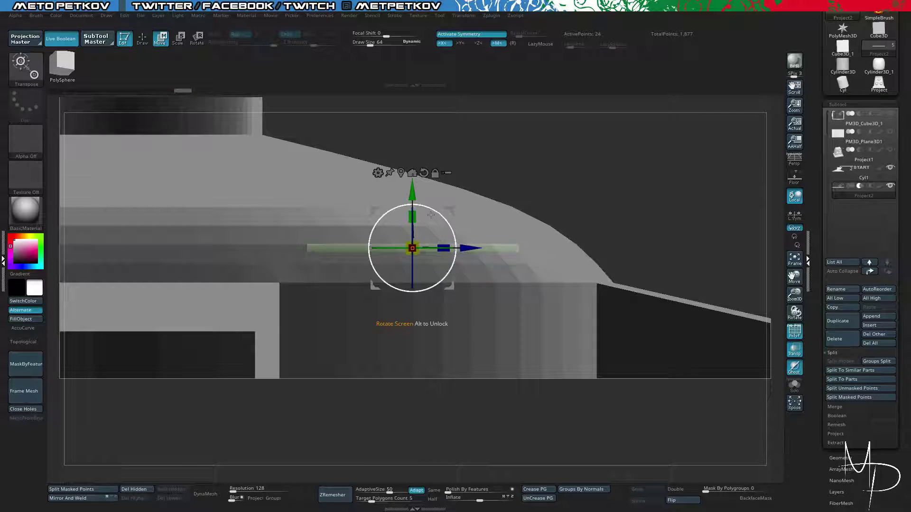
{"action": "left_click_drag", "start_coordinate": [412, 216], "coordinate": [648, 193], "text": "ctrl"}
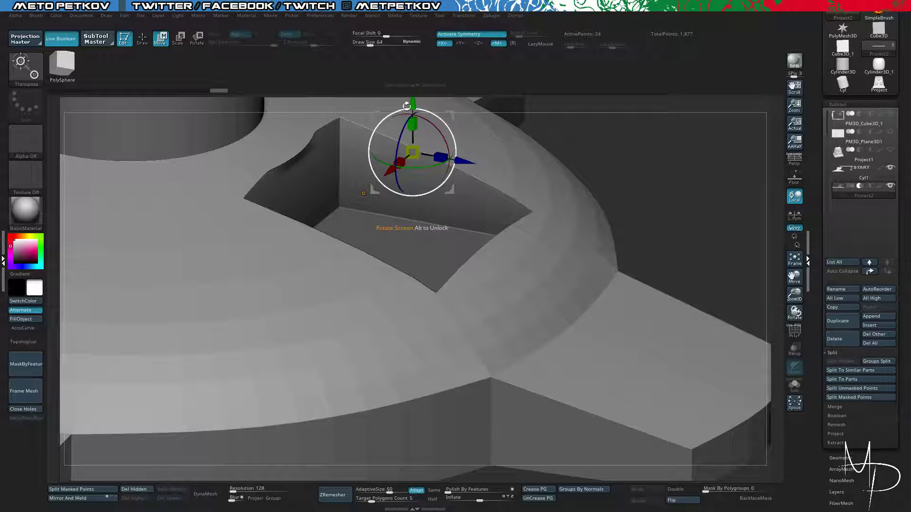
Nudge the subtractive slab along its vertical axis and show the Project1 housing to check its fit in the recess.
{"action": "left_click_drag", "start_coordinate": [414, 107], "coordinate": [415, 94]}
{"action": "left_click_drag", "start_coordinate": [595, 223], "coordinate": [579, 188], "text": "alt"}
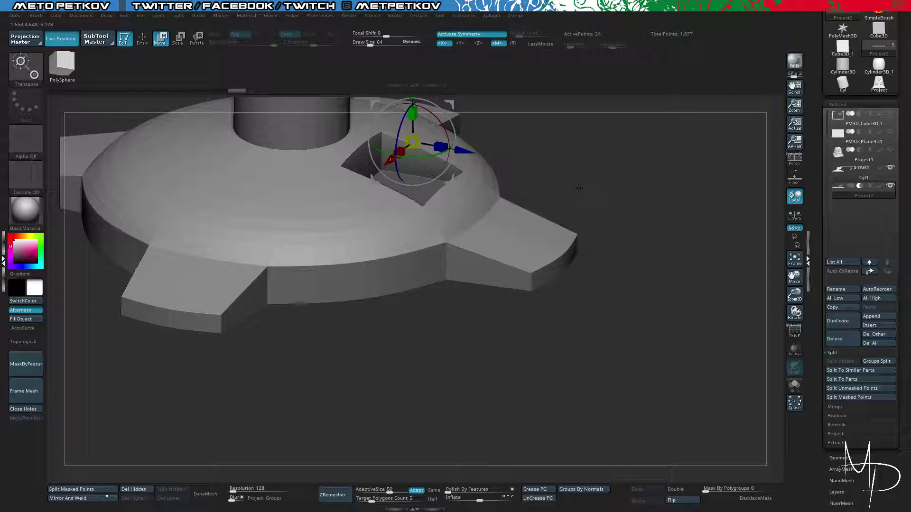
{"action": "left_click_drag", "start_coordinate": [739, 169], "coordinate": [744, 168]}
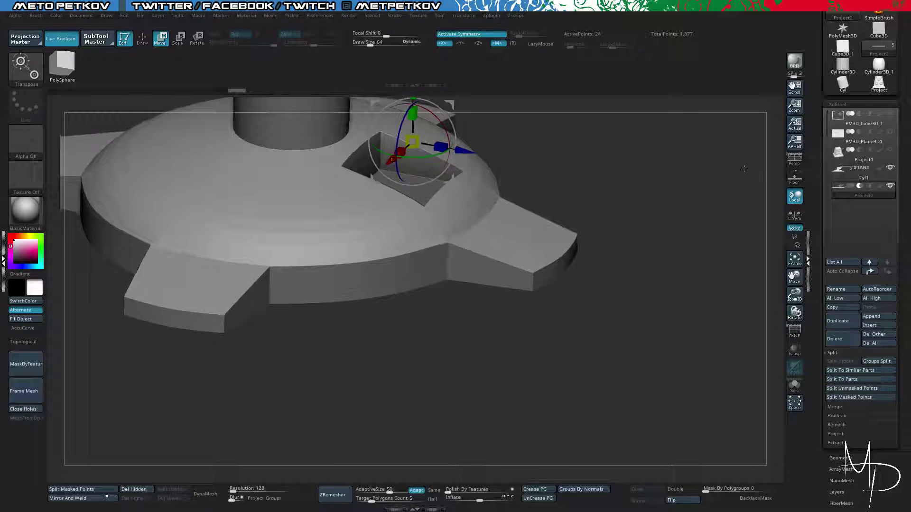
{"action": "left_click", "coordinate": [890, 151]}
{"action": "left_click_drag", "start_coordinate": [637, 216], "coordinate": [629, 233]}
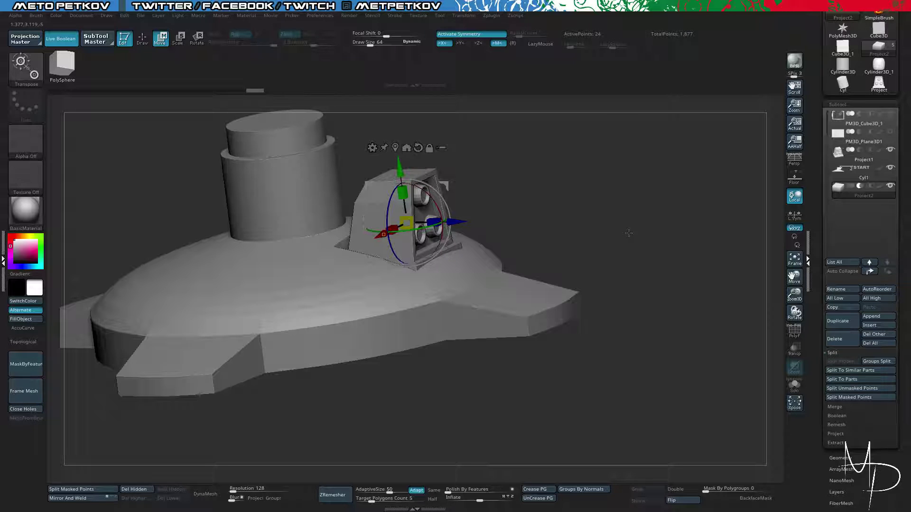
{"action": "left_click_drag", "start_coordinate": [576, 189], "coordinate": [547, 196]}
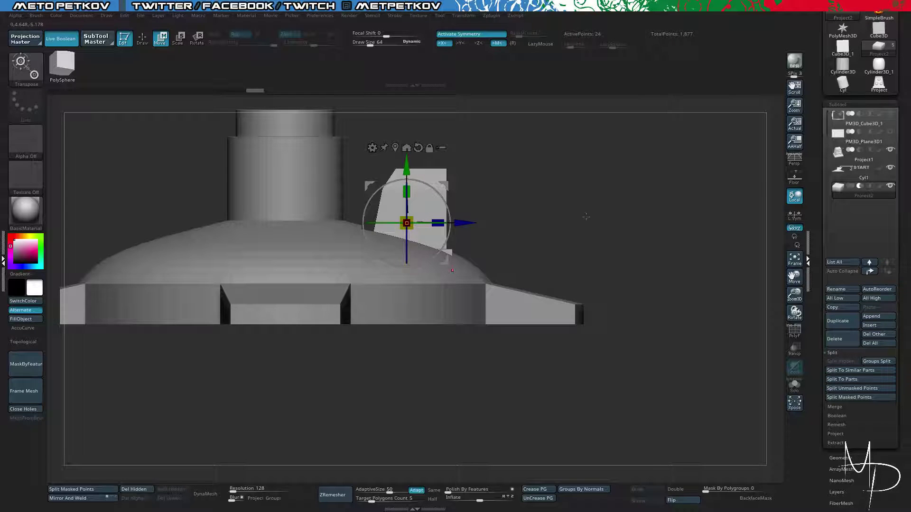
{"action": "left_click_drag", "start_coordinate": [586, 217], "coordinate": [567, 199]}
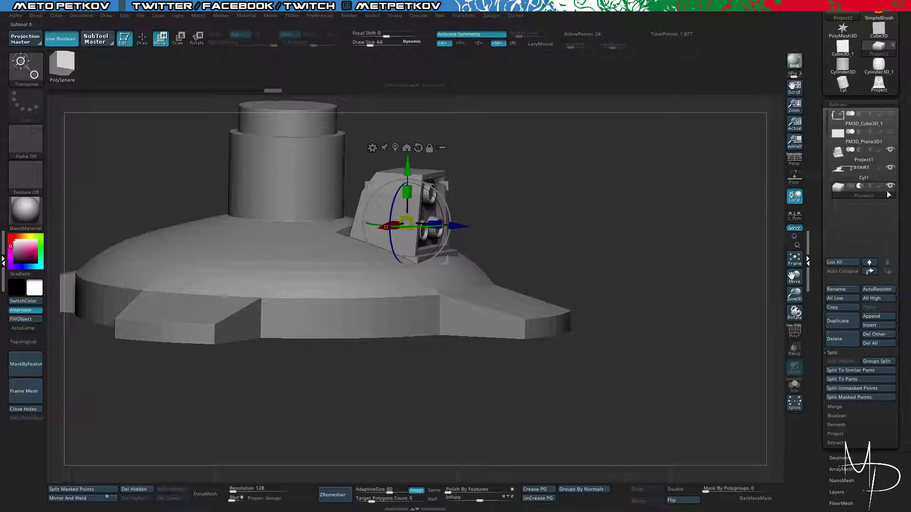
Isolate the slab, display its polyframe and activate the ZModeler brush.
{"action": "key", "text": "alt+s"}
{"action": "mouse_move", "coordinate": [548, 302]}
{"action": "left_mouse_down"}
{"action": "mouse_move", "coordinate": [590, 237]}
{"action": "mouse_move", "coordinate": [611, 249]}
{"action": "mouse_move", "coordinate": [559, 269]}
{"action": "mouse_move", "coordinate": [560, 278]}
{"action": "left_mouse_up"}
{"action": "key", "text": "q"}
{"action": "key", "text": "shift+f"}
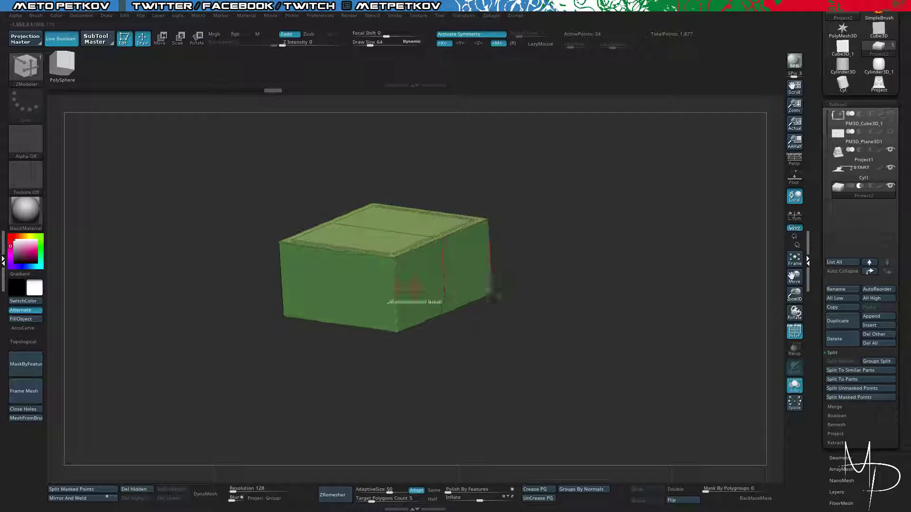
{"action": "left_click_drag", "start_coordinate": [233, 218], "coordinate": [264, 254]}
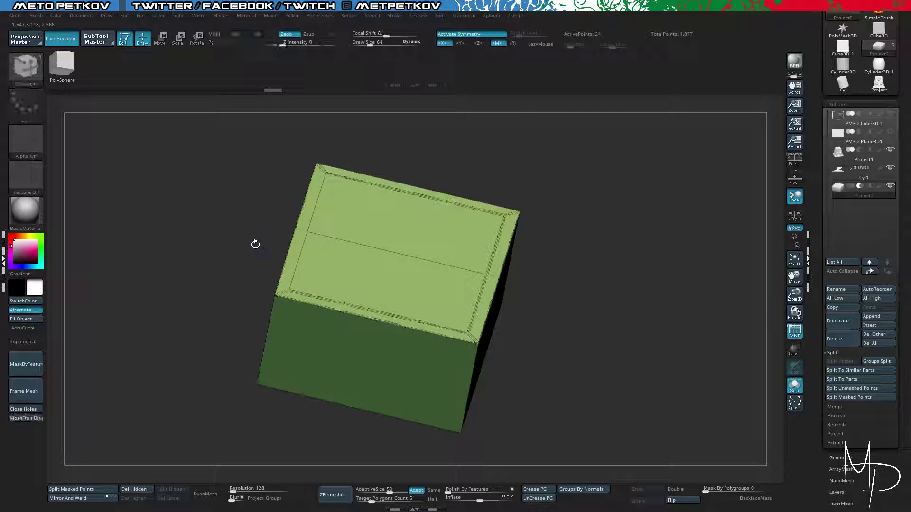
{"action": "key", "text": "b"}
{"action": "key", "text": "z"}
{"action": "key", "text": "m"}
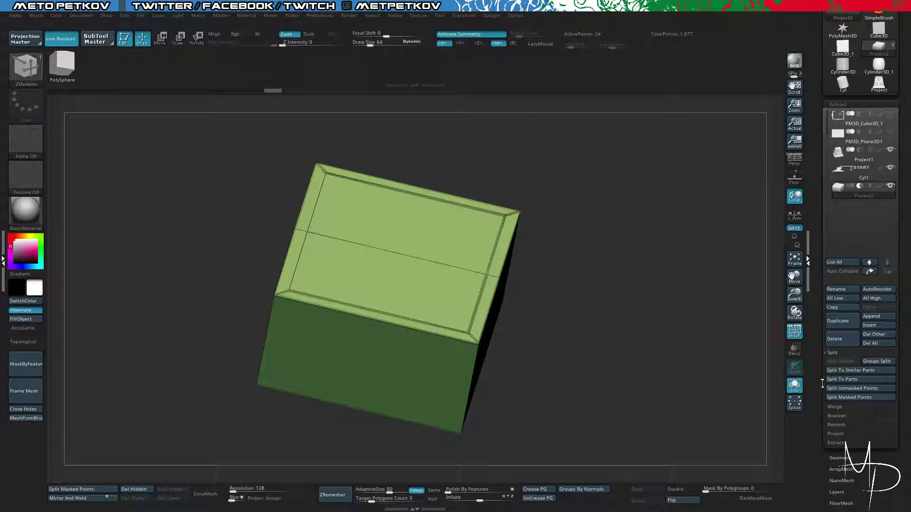
Turn on Dynamic Subdiv for the slab and check how its shape smooths.
{"action": "left_click", "coordinate": [837, 458]}
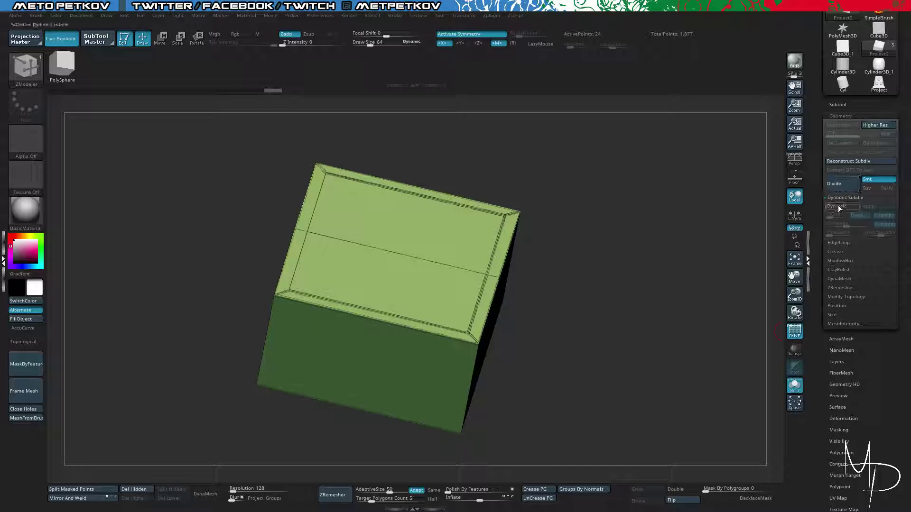
{"action": "left_click", "coordinate": [836, 205]}
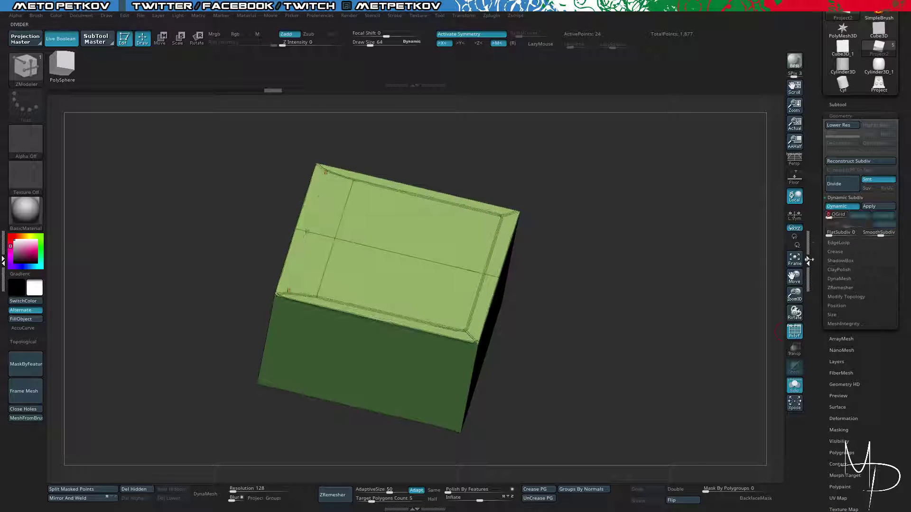
{"action": "left_click_drag", "start_coordinate": [740, 251], "coordinate": [696, 248]}
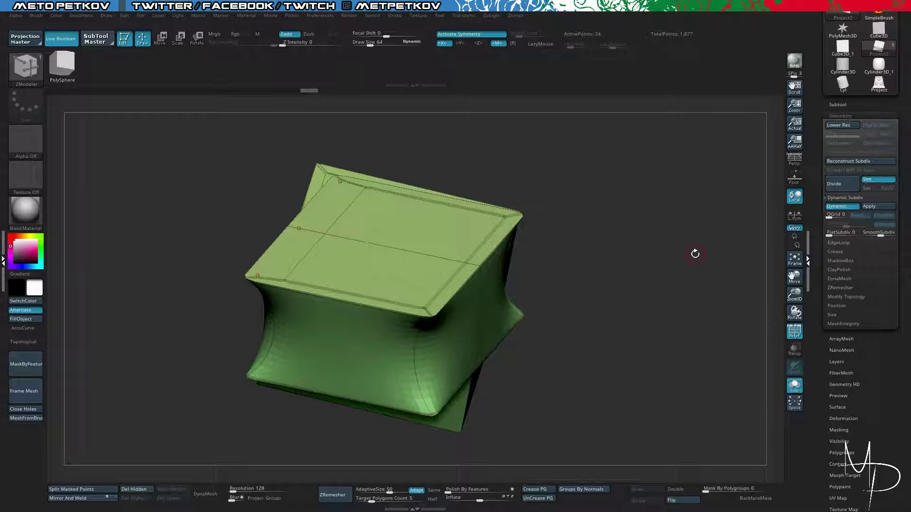
{"action": "mouse_move", "coordinate": [695, 253]}
{"action": "left_mouse_down"}
{"action": "mouse_move", "coordinate": [683, 243]}
{"action": "mouse_move", "coordinate": [701, 251]}
{"action": "mouse_move", "coordinate": [685, 242]}
{"action": "mouse_move", "coordinate": [691, 247]}
{"action": "mouse_move", "coordinate": [694, 238]}
{"action": "left_mouse_up"}
{"action": "key", "text": "ctrl"}
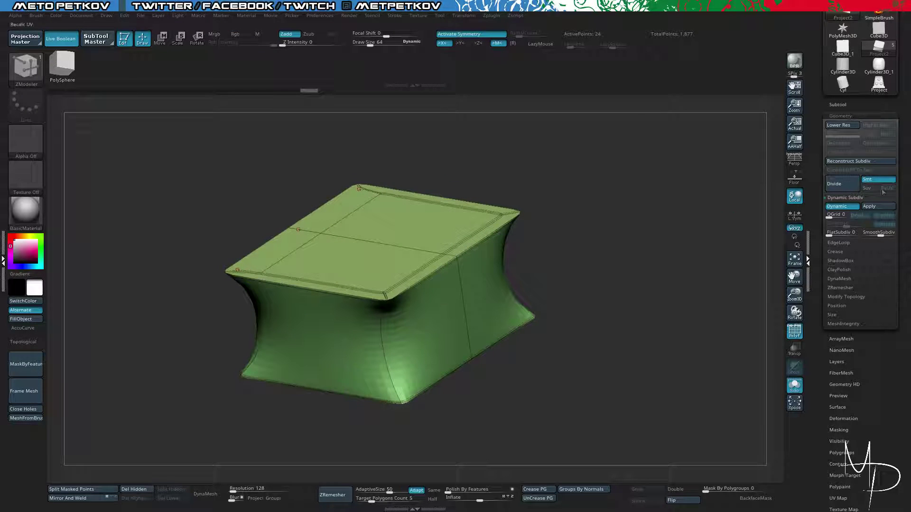
Clear all of the slab's creases, regroup its faces by normals and crease the polygroup borders.
{"action": "left_click", "coordinate": [834, 252]}
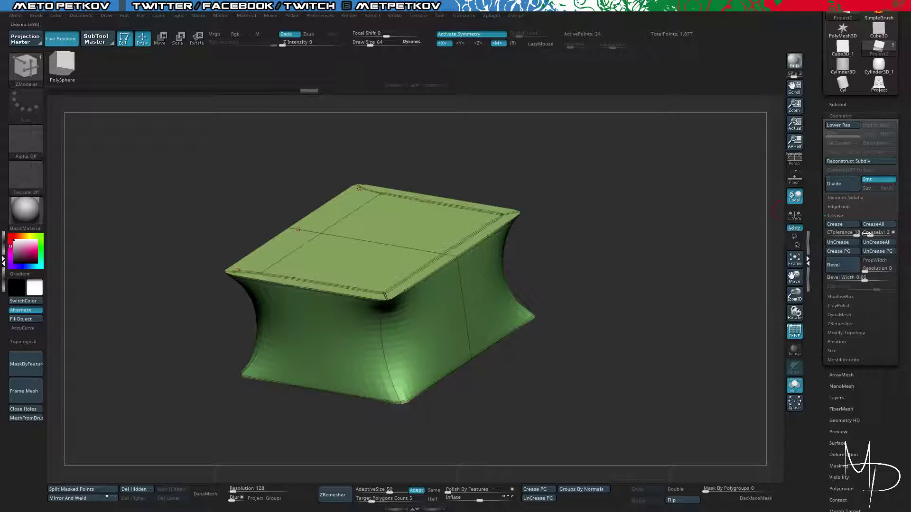
{"action": "left_click", "coordinate": [861, 246]}
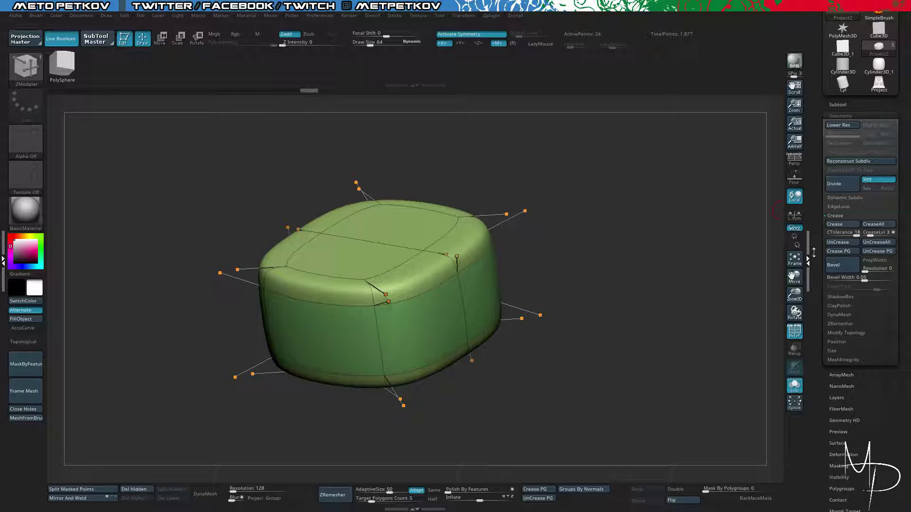
{"action": "left_click", "coordinate": [576, 490]}
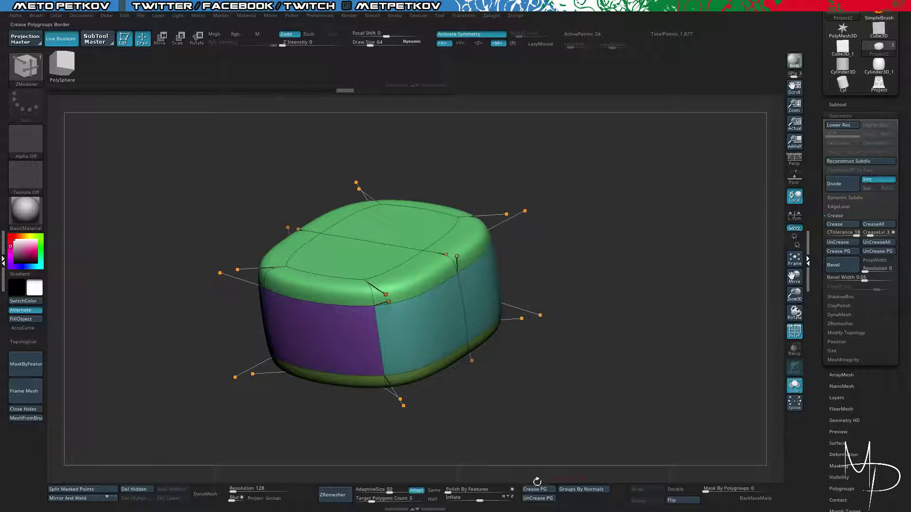
{"action": "left_click", "coordinate": [535, 489]}
{"action": "key", "text": "shift+f"}
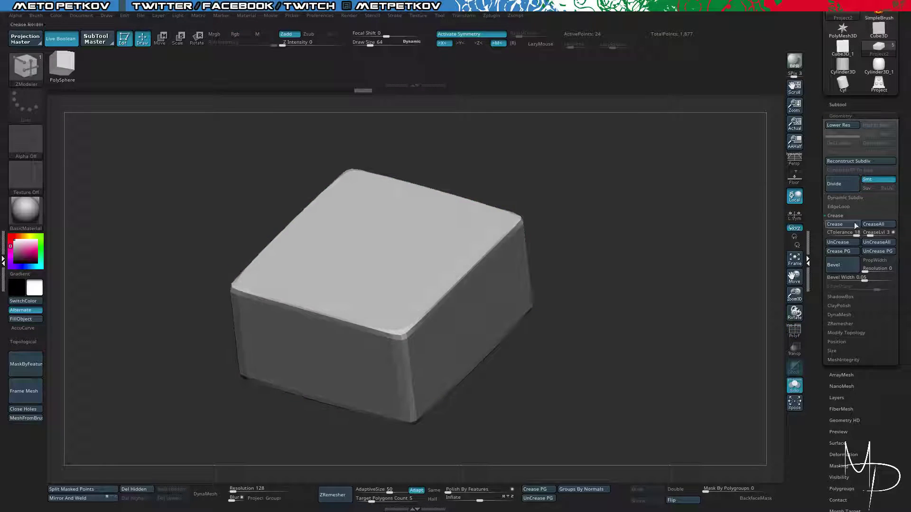
Set the slab's crease level to 4 and compare its edges with the dynamic subdivision preview on and off.
{"action": "left_click", "coordinate": [837, 199]}
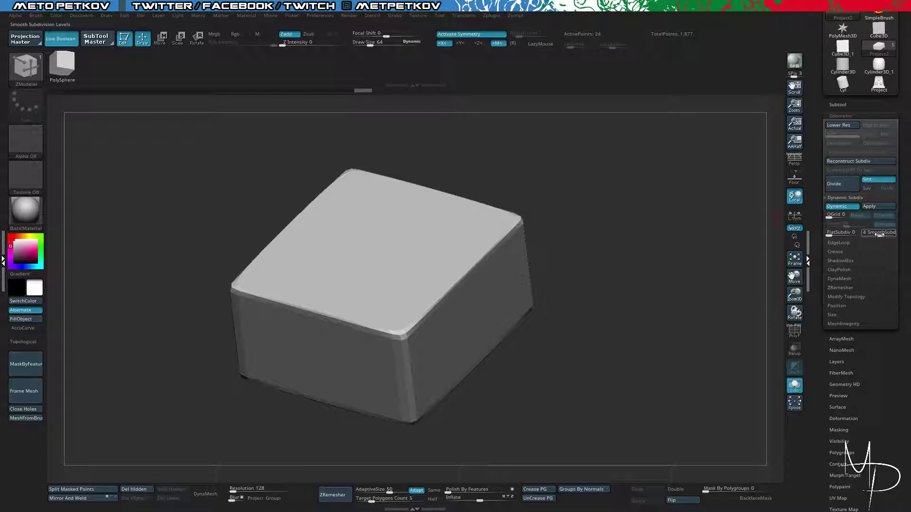
{"action": "left_click", "coordinate": [834, 251]}
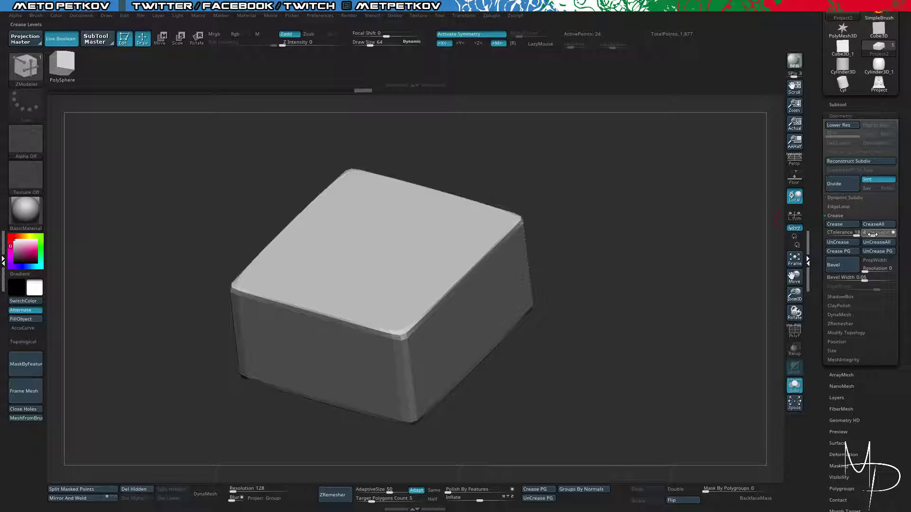
{"action": "key", "text": "shift+d"}
{"action": "key", "text": "d"}
{"action": "left_click_drag", "start_coordinate": [628, 282], "coordinate": [606, 254]}
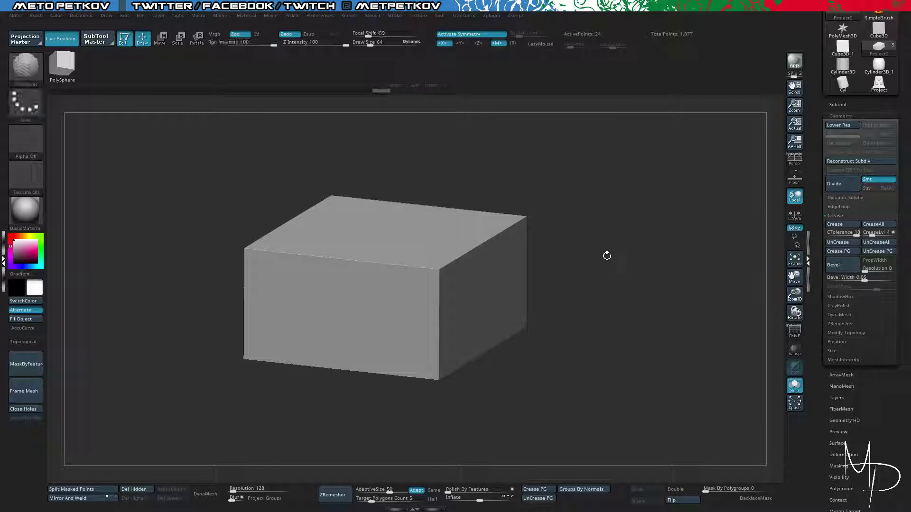
{"action": "key", "text": "shift+d"}
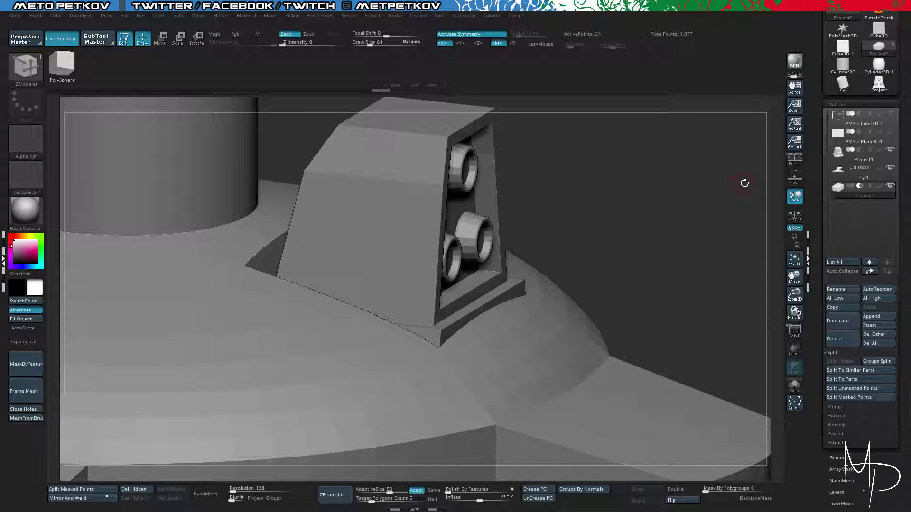
Inspect the slab's topology and insert edge loops around its sides with ZModeler.
{"action": "key", "text": "shift+f"}
{"action": "left_click_drag", "start_coordinate": [594, 259], "coordinate": [514, 282]}
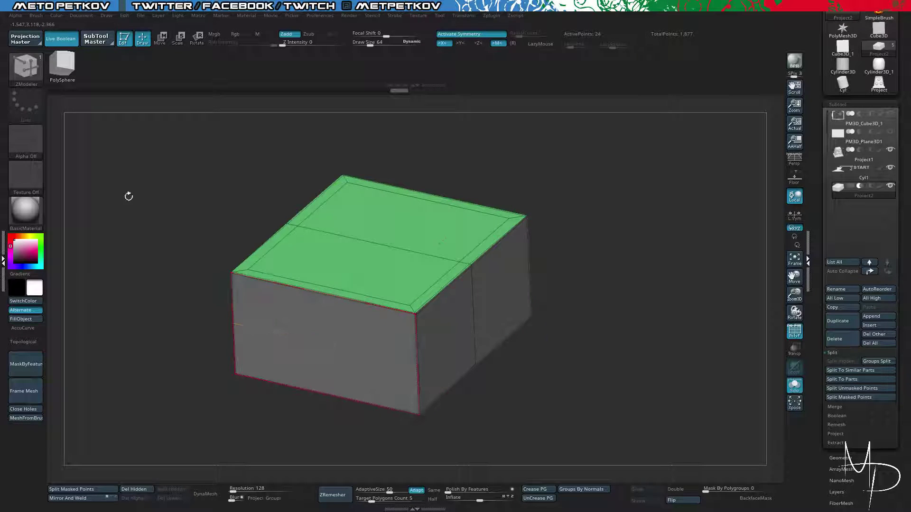
{"action": "left_click_drag", "start_coordinate": [126, 197], "coordinate": [312, 169]}
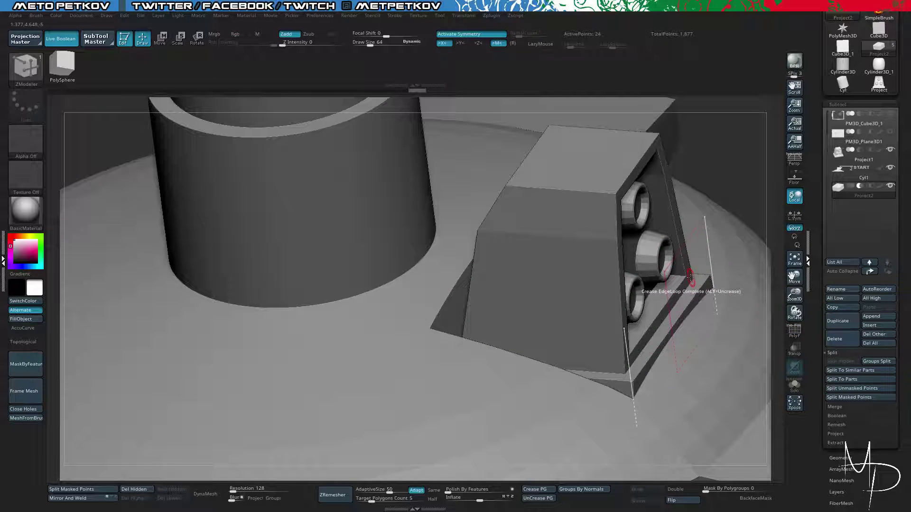
{"action": "left_click_drag", "start_coordinate": [686, 282], "coordinate": [689, 284]}
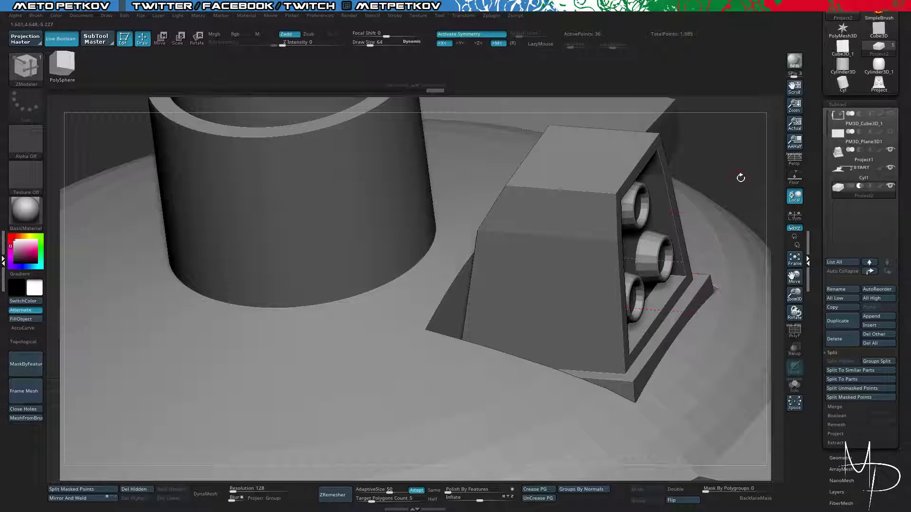
Check the slab in isolation, and examine the housing and recess on the dome from the front and at an angle.
{"action": "right_click_drag", "start_coordinate": [742, 177], "coordinate": [388, 176]}
{"action": "key", "text": "s"}
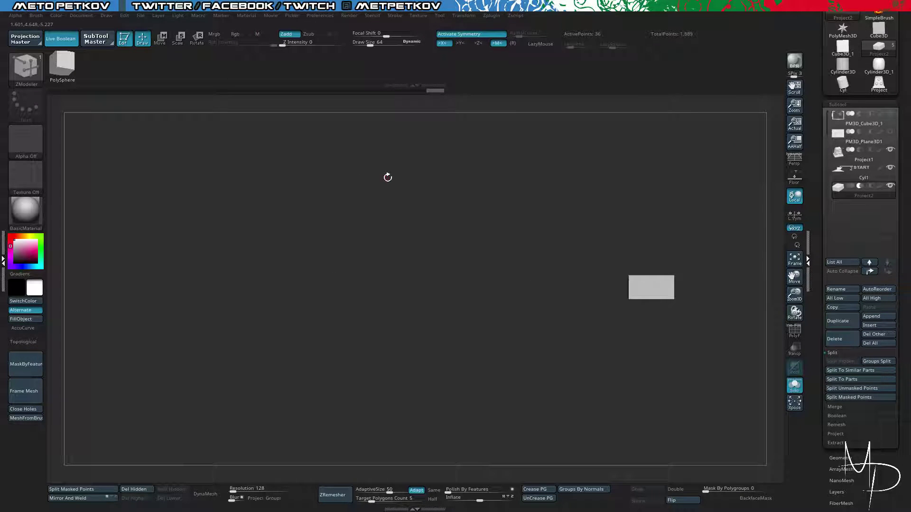
{"action": "key", "text": "s"}
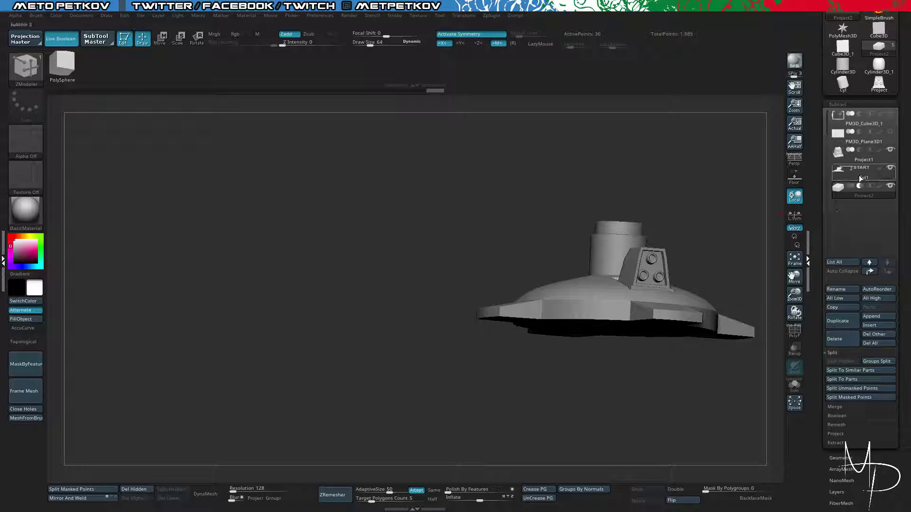
{"action": "left_click_drag", "start_coordinate": [779, 252], "coordinate": [552, 96], "text": "shift"}
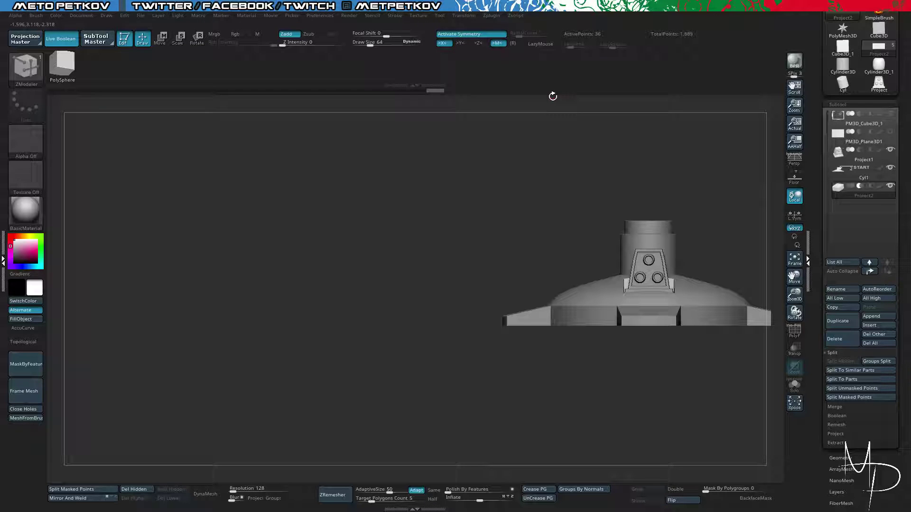
{"action": "left_click_drag", "start_coordinate": [510, 201], "coordinate": [553, 205]}
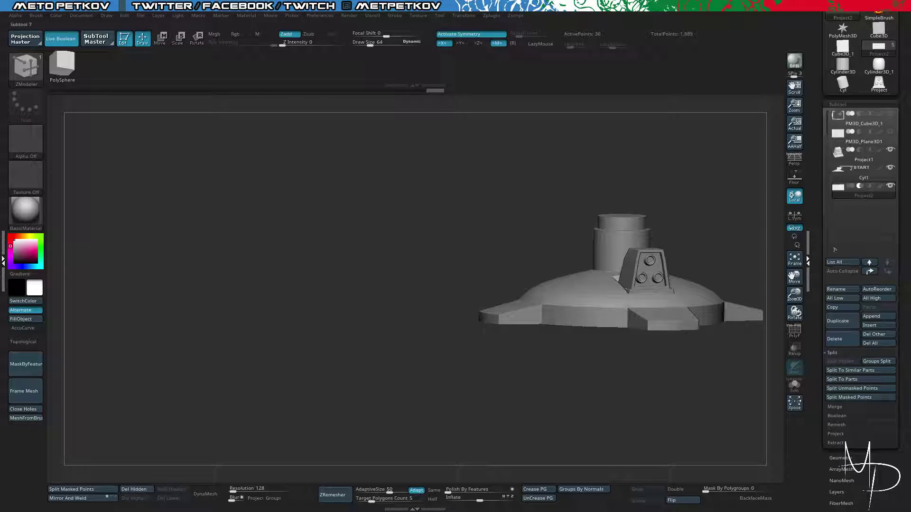
{"action": "left_click_drag", "start_coordinate": [458, 195], "coordinate": [511, 189]}
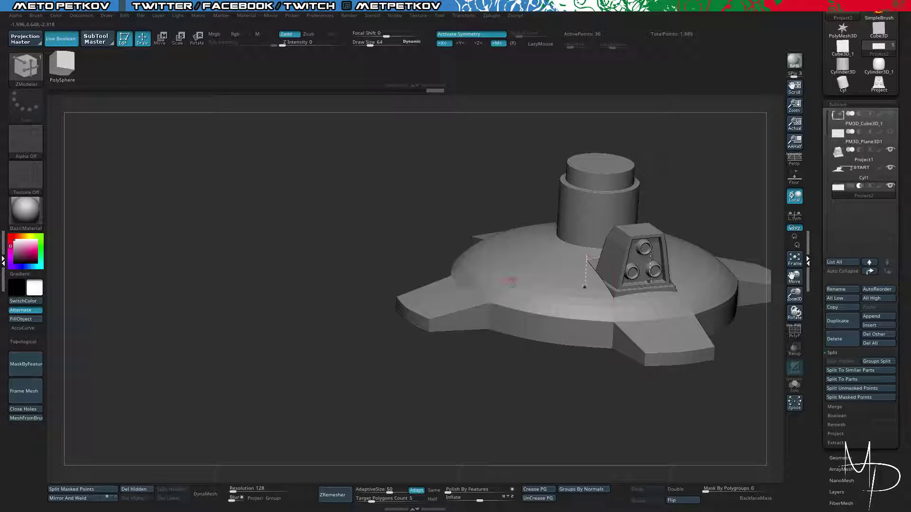
Select the Cyl1 dome, activate the Move brush and toggle its polyframe and dynamic subdivision preview.
{"action": "left_click", "coordinate": [525, 268], "text": "alt"}
{"action": "key", "text": "b"}
{"action": "key", "text": "m"}
{"action": "key", "text": "v"}
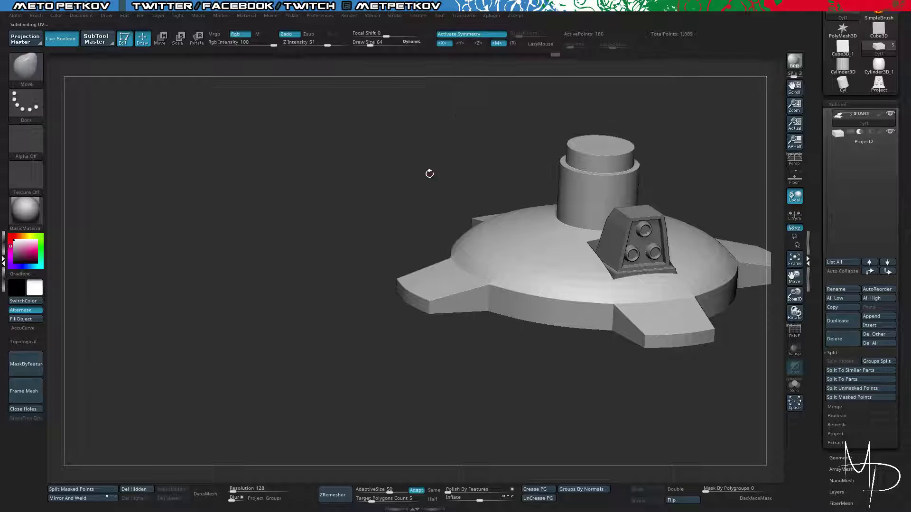
{"action": "key", "text": "shift+f"}
{"action": "key", "text": "shift+f"}
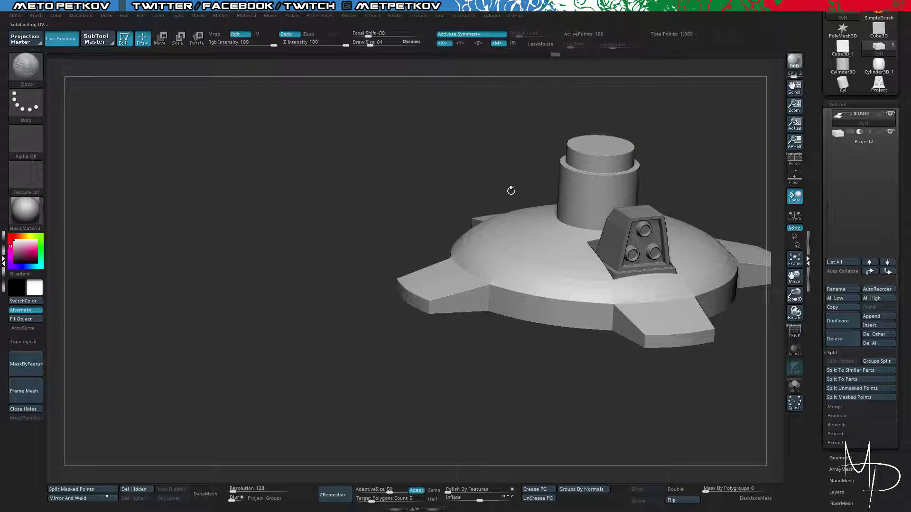
{"action": "key", "text": "shift+d"}
{"action": "key", "text": "d"}
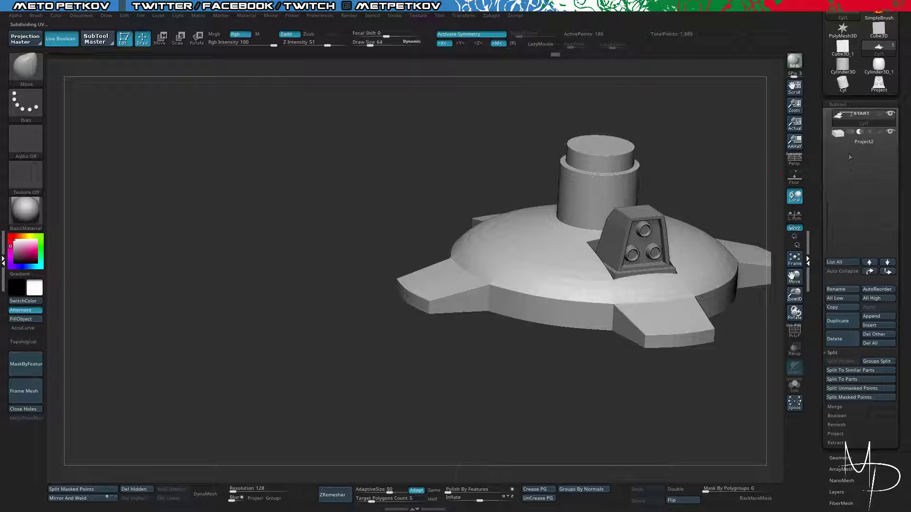
Examine the smoothed dome surface around the housing and the edges of the recess.
{"action": "scroll", "coordinate": [835, 294], "scroll_direction": "down", "scroll_amount": 5}
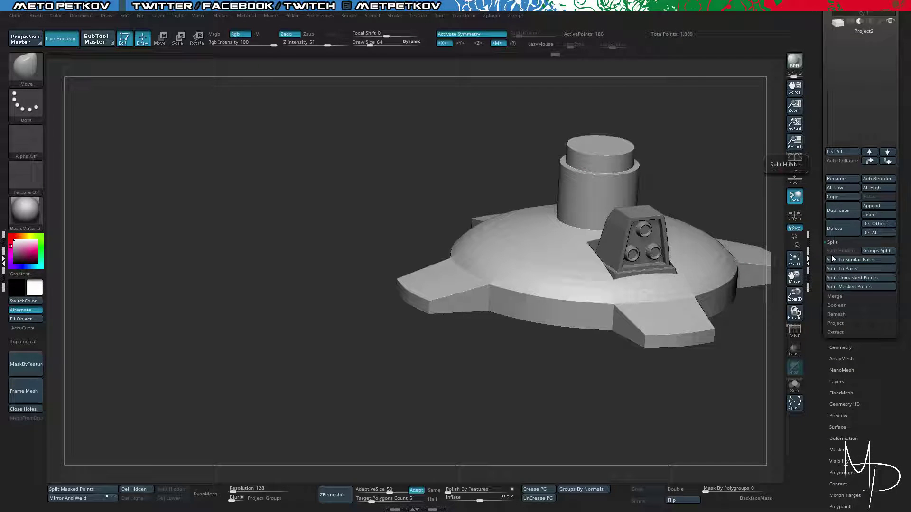
{"action": "mouse_move", "coordinate": [697, 161]}
{"action": "left_mouse_down"}
{"action": "mouse_move", "coordinate": [546, 182]}
{"action": "mouse_move", "coordinate": [377, 189]}
{"action": "mouse_move", "coordinate": [390, 162]}
{"action": "mouse_move", "coordinate": [724, 285]}
{"action": "mouse_move", "coordinate": [710, 287]}
{"action": "mouse_move", "coordinate": [659, 391]}
{"action": "left_mouse_up"}
{"action": "key", "text": "shift+f"}
{"action": "key", "text": "shift+f"}
{"action": "key", "text": "d"}
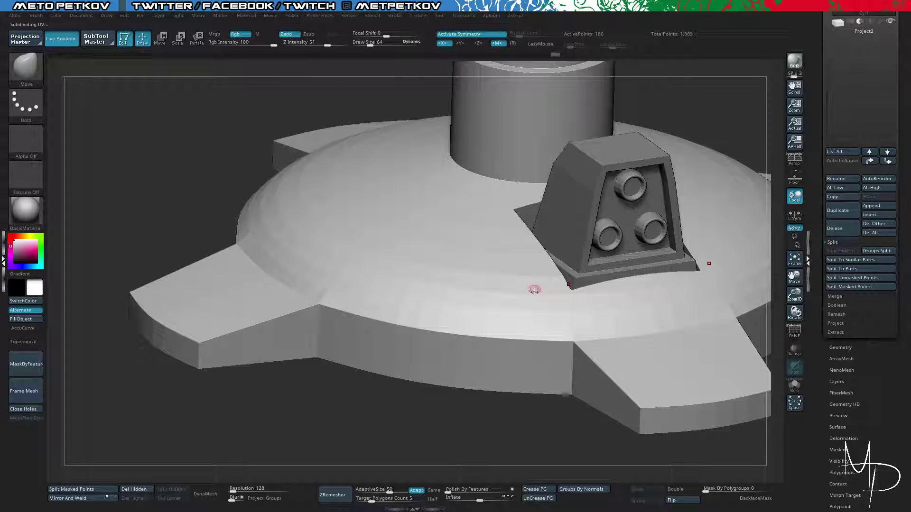
{"action": "left_click_drag", "start_coordinate": [534, 289], "coordinate": [612, 267]}
Compare the dome's low-poly topology with its smoothed preview and examine the housing's seating from the side.
{"action": "key", "text": "shift+d"}
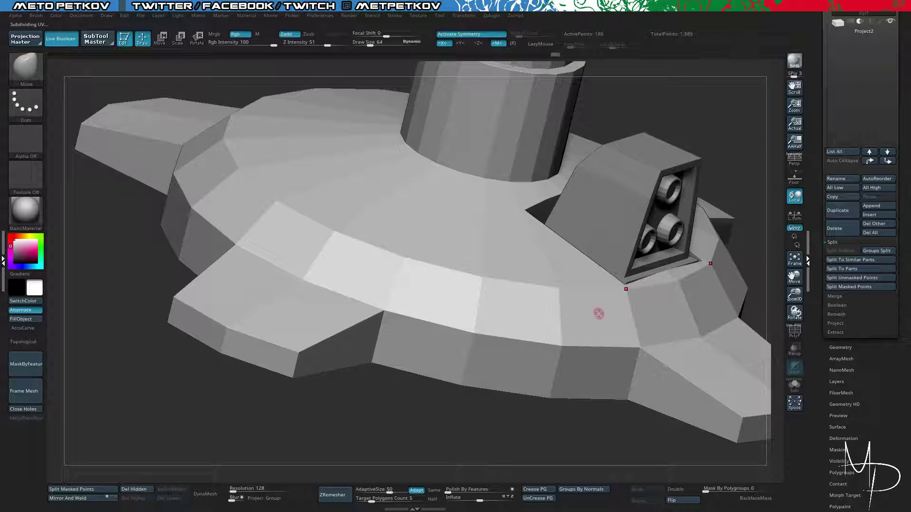
{"action": "key", "text": "b"}
{"action": "key", "text": "z"}
{"action": "key", "text": "m"}
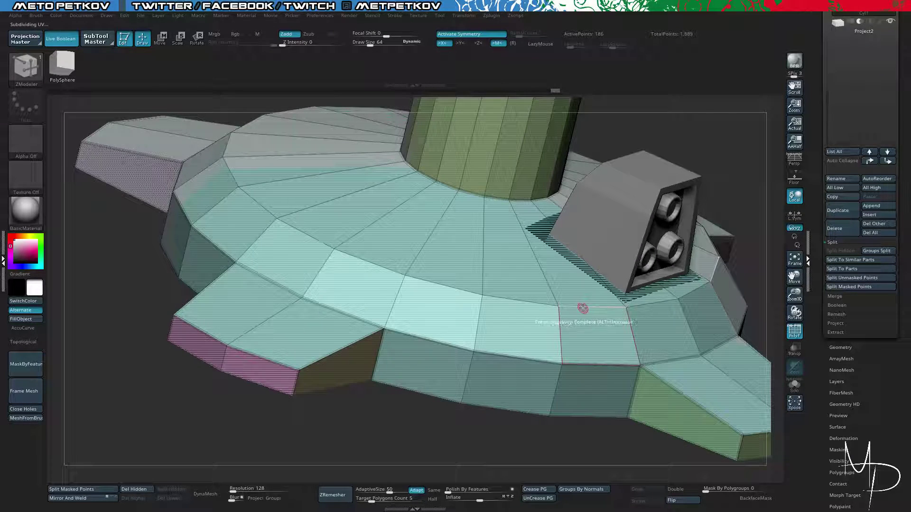
{"action": "key", "text": "shift+f"}
{"action": "key", "text": "d"}
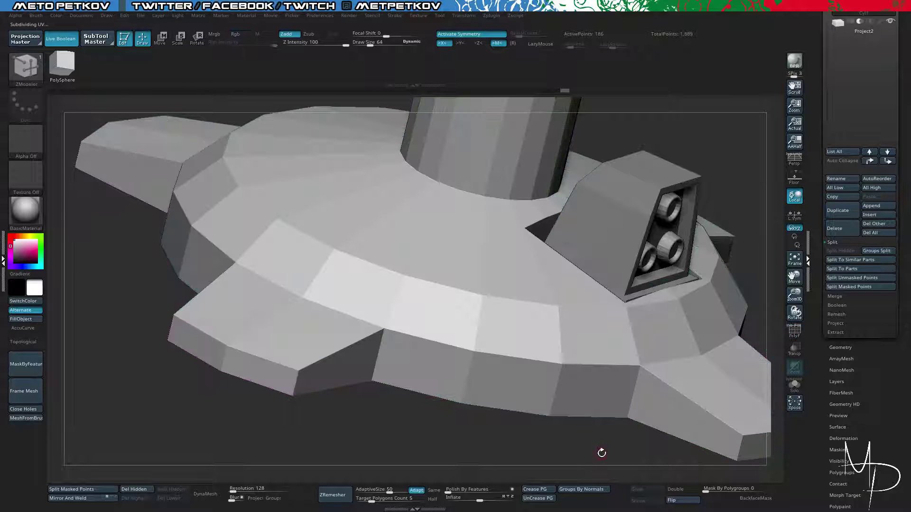
{"action": "left_click_drag", "start_coordinate": [590, 450], "coordinate": [656, 322]}
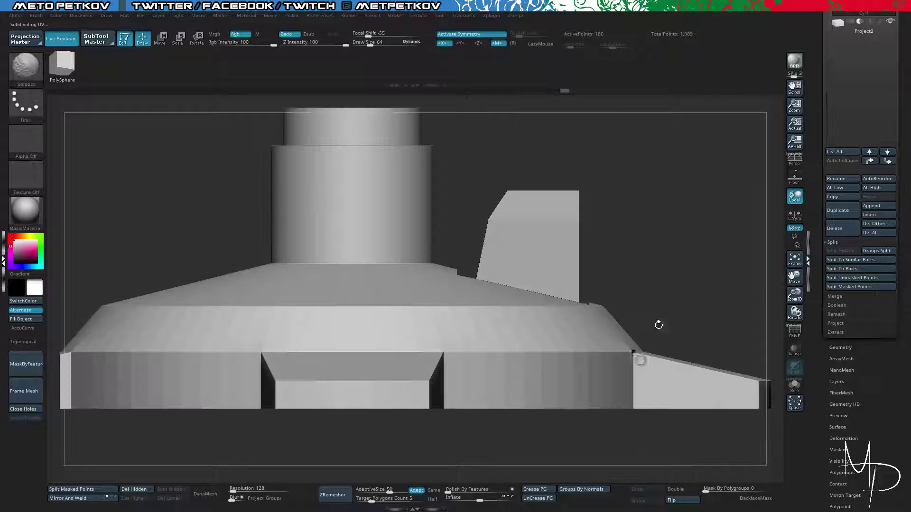
{"action": "left_click_drag", "start_coordinate": [826, 73], "coordinate": [825, 42]}
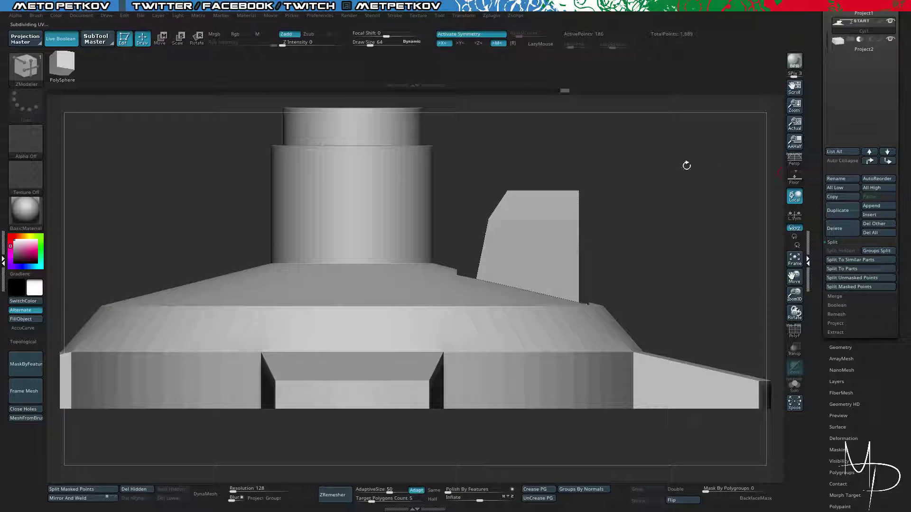
{"action": "left_click_drag", "start_coordinate": [688, 159], "coordinate": [686, 192], "text": "alt"}
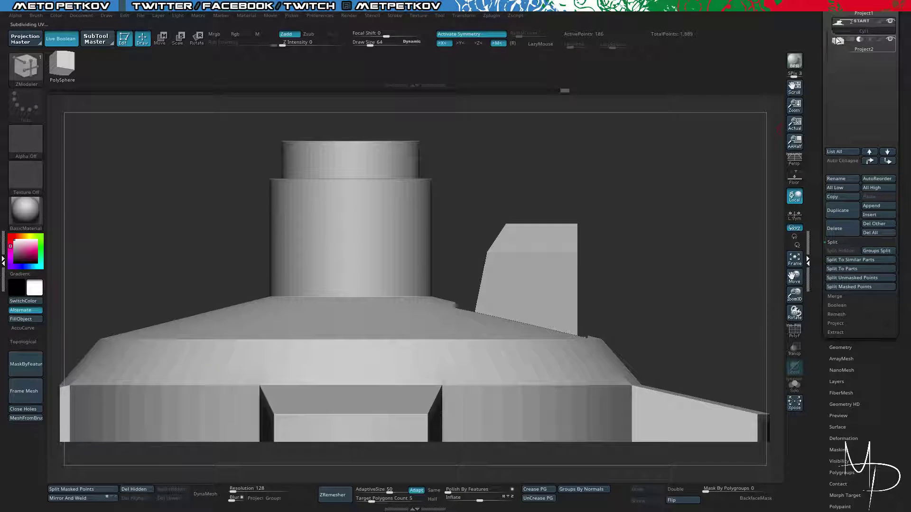
Disable Live Boolean, select the housing and its recess slab together and shift both slightly inward toward the dome's centre.
{"action": "key", "text": "w"}
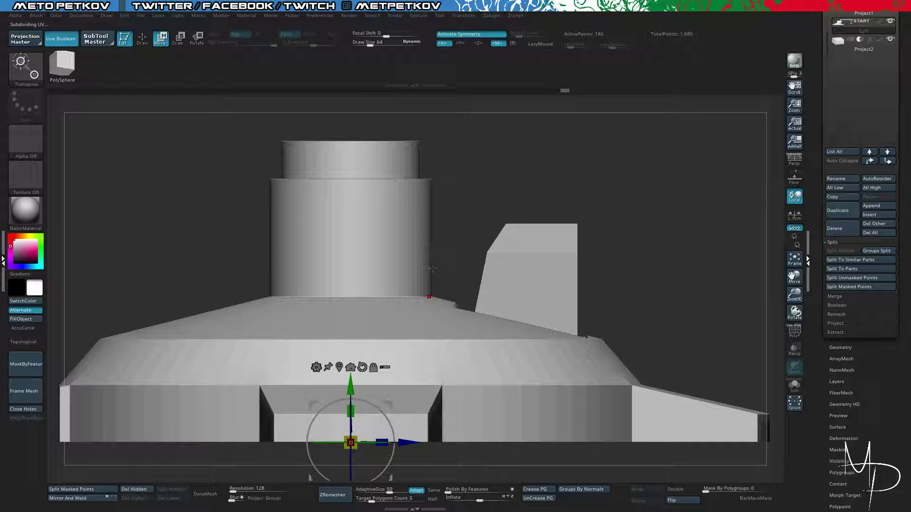
{"action": "mouse_move", "coordinate": [850, 28]}
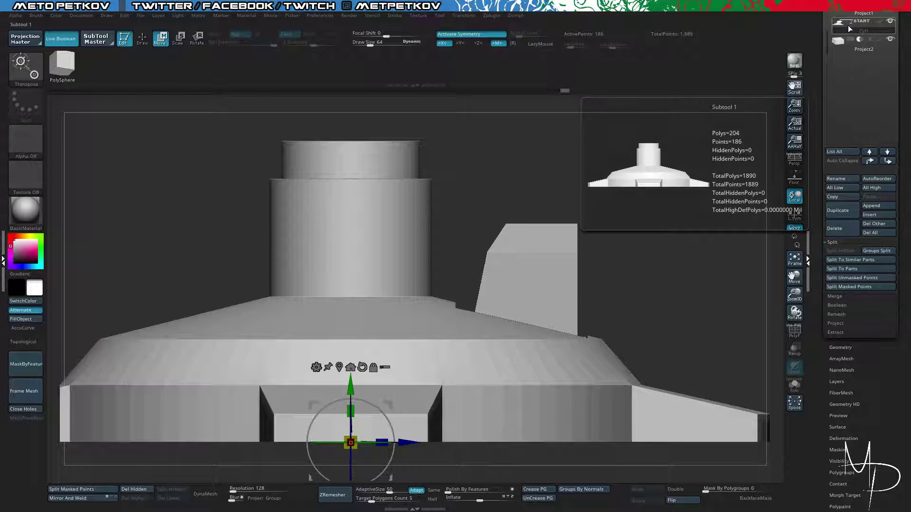
{"action": "scroll", "coordinate": [826, 36], "scroll_direction": "up", "scroll_amount": 1}
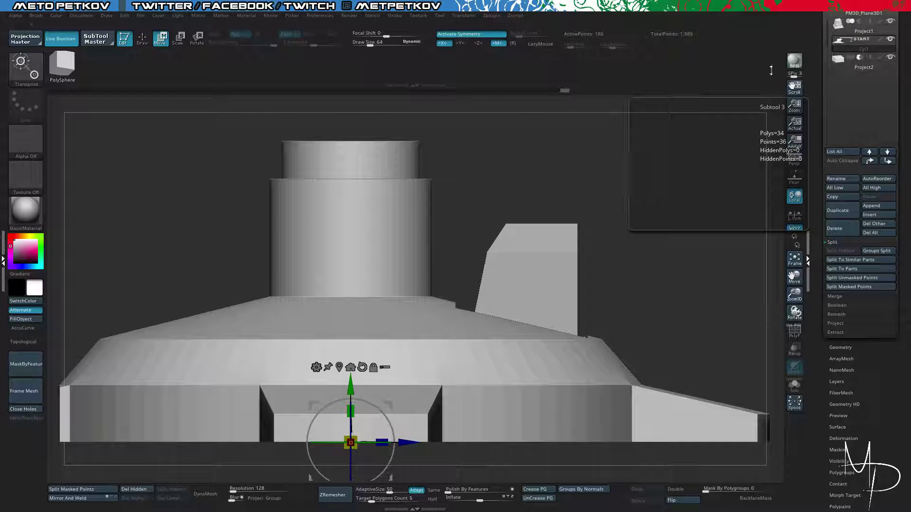
{"action": "left_click", "coordinate": [68, 52]}
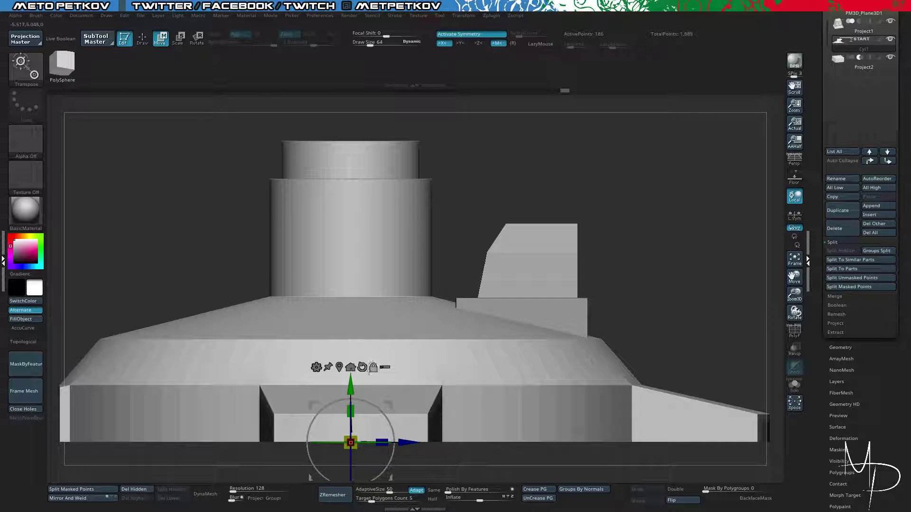
{"action": "left_click", "coordinate": [342, 368], "text": "alt"}
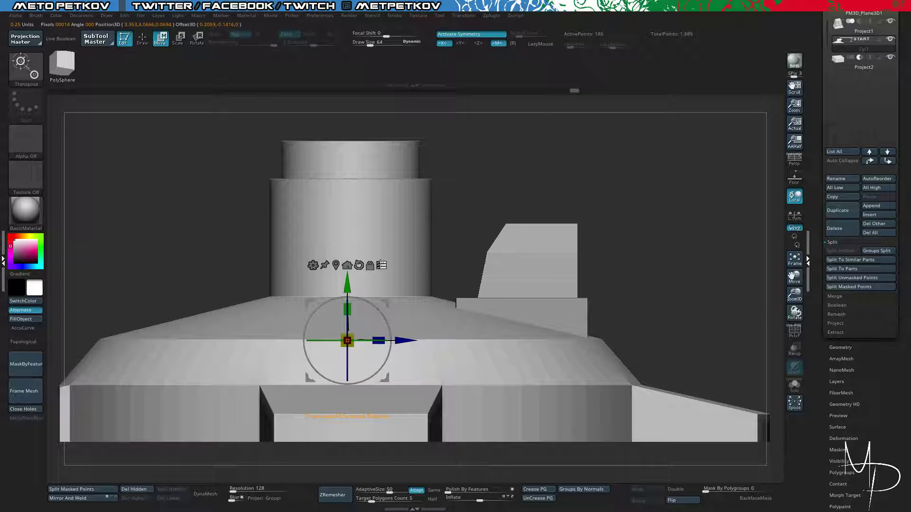
{"action": "key", "text": "ctrl+shift"}
{"action": "left_click", "coordinate": [528, 255], "text": "ctrl+shift"}
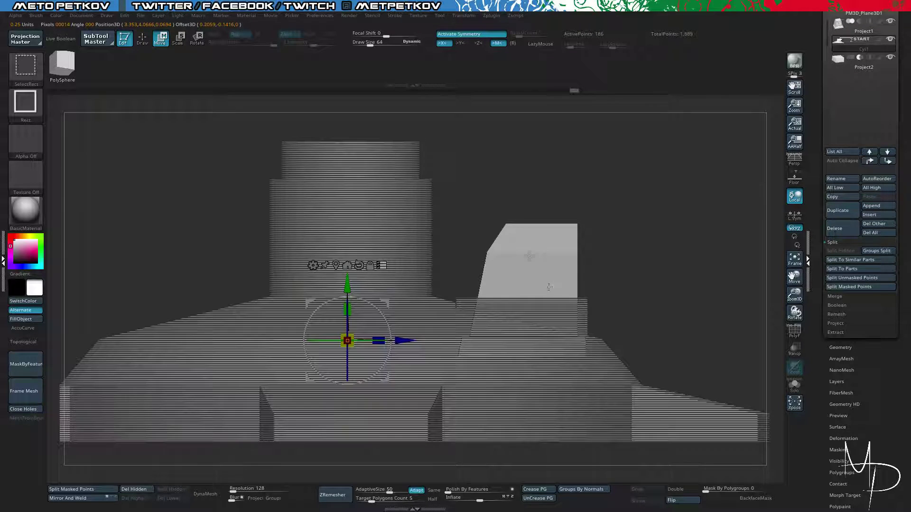
{"action": "left_click", "coordinate": [556, 307], "text": "ctrl+shift"}
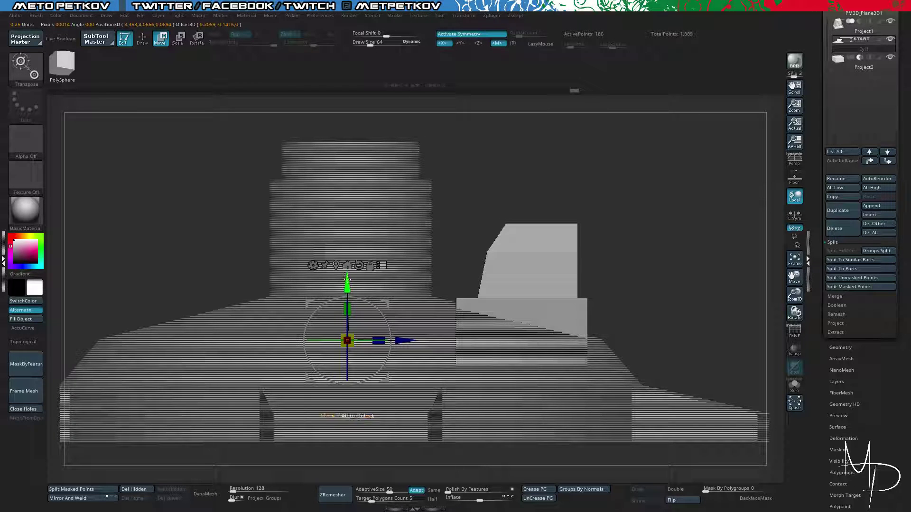
{"action": "left_click_drag", "start_coordinate": [386, 301], "coordinate": [578, 279], "text": "alt"}
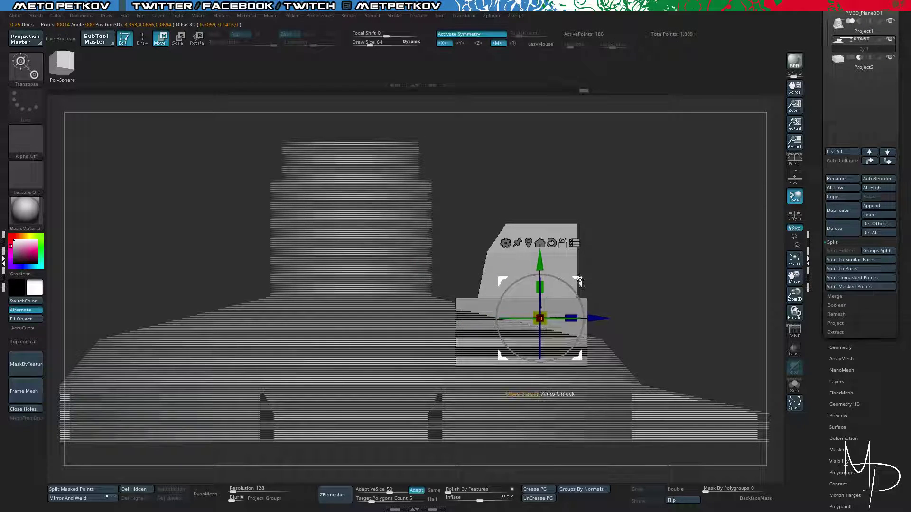
{"action": "left_click_drag", "start_coordinate": [603, 319], "coordinate": [598, 319]}
Turn Live Boolean back on for the repositioned housing and recess, and quick-save the project.
{"action": "left_click_drag", "start_coordinate": [659, 275], "coordinate": [660, 235]}
{"action": "key", "text": "shift+f"}
{"action": "key", "text": "shift+f"}
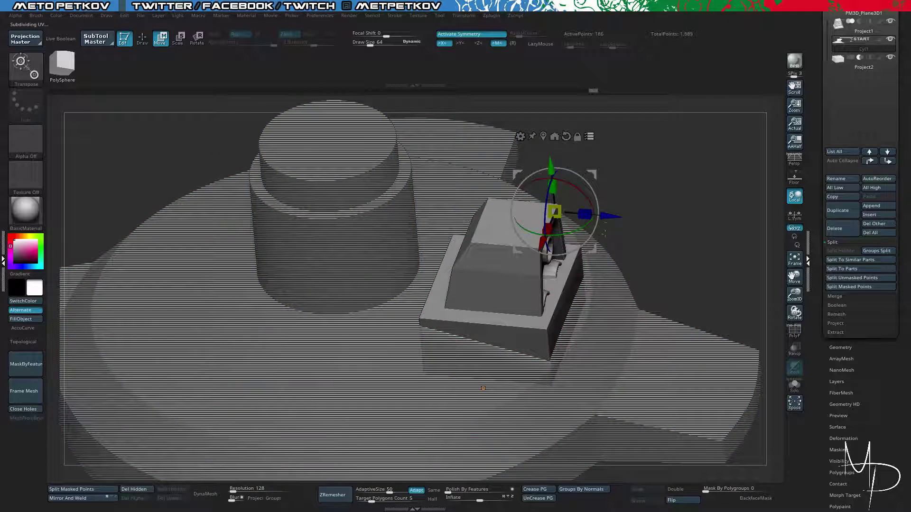
{"action": "left_click_drag", "start_coordinate": [475, 171], "coordinate": [365, 177], "text": "shift"}
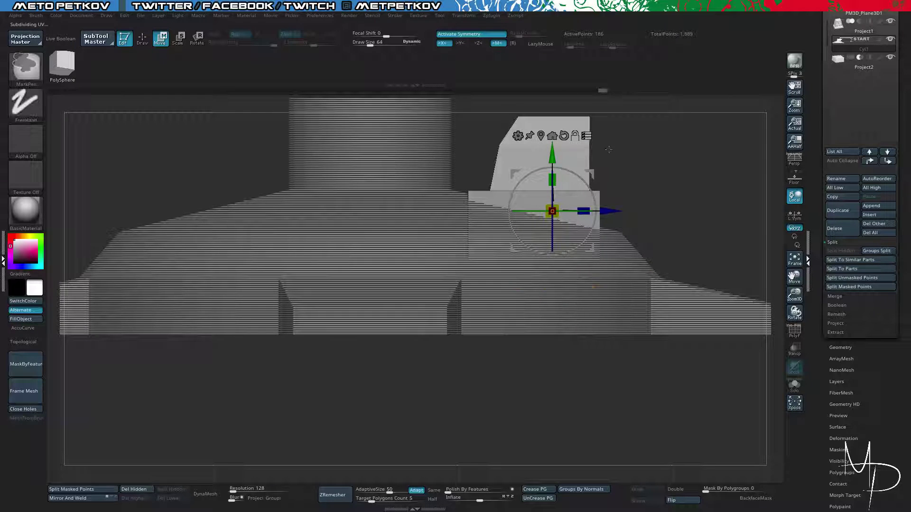
{"action": "left_click_drag", "start_coordinate": [655, 166], "coordinate": [472, 228]}
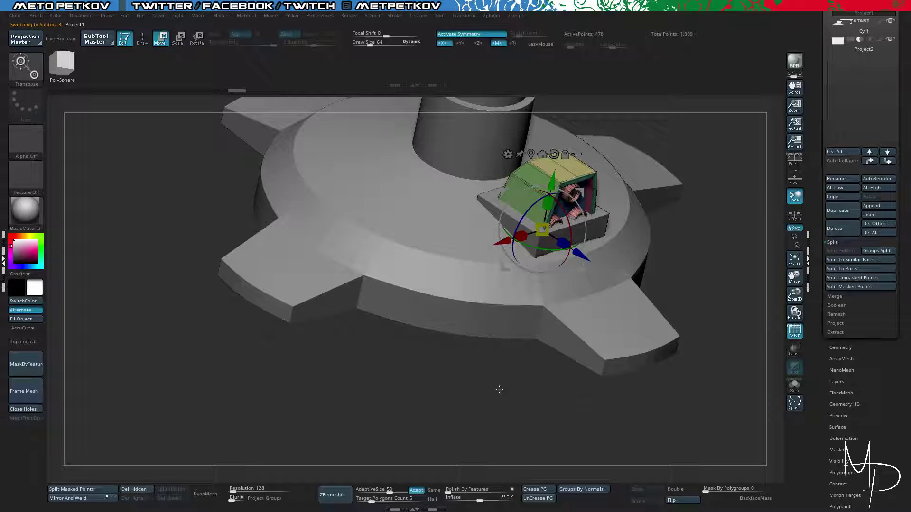
{"action": "left_click_drag", "start_coordinate": [498, 386], "coordinate": [503, 441]}
{"action": "left_click_drag", "start_coordinate": [473, 260], "coordinate": [505, 315]}
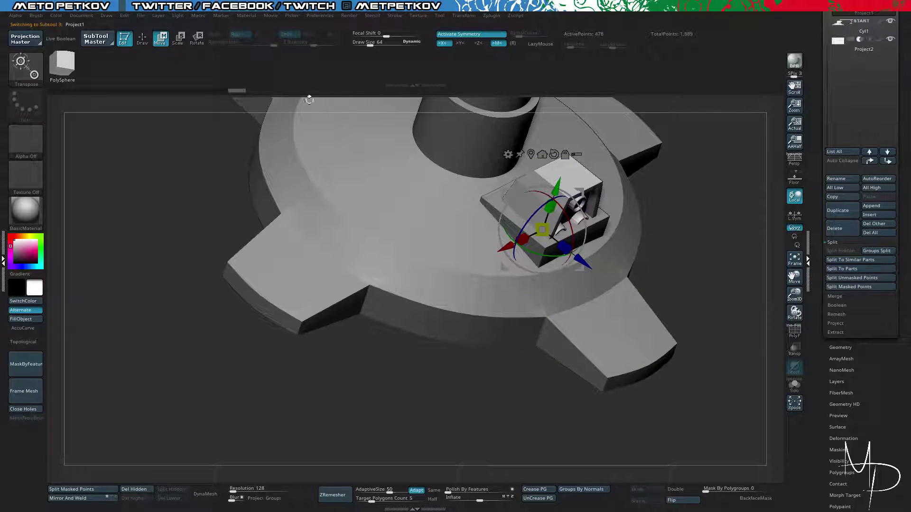
{"action": "left_click", "coordinate": [67, 40]}
{"action": "key", "text": "ctrl+s"}
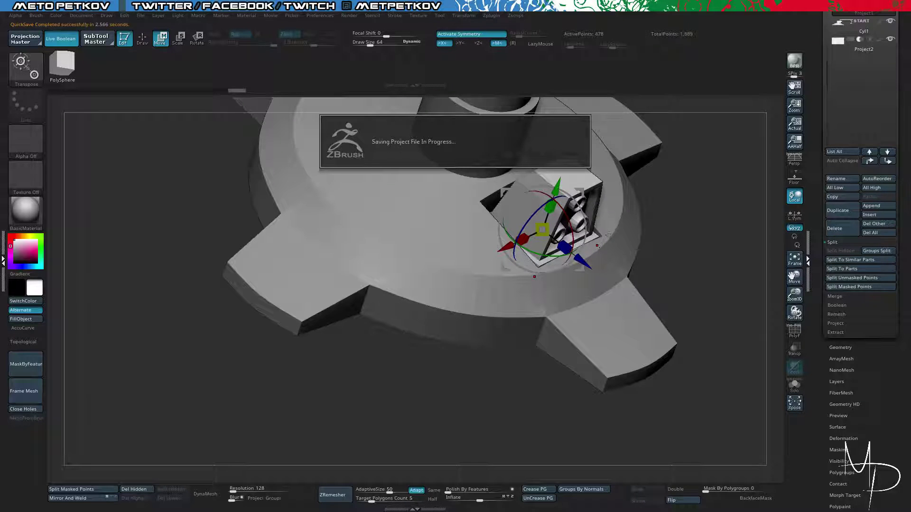
{"action": "key", "text": "q"}
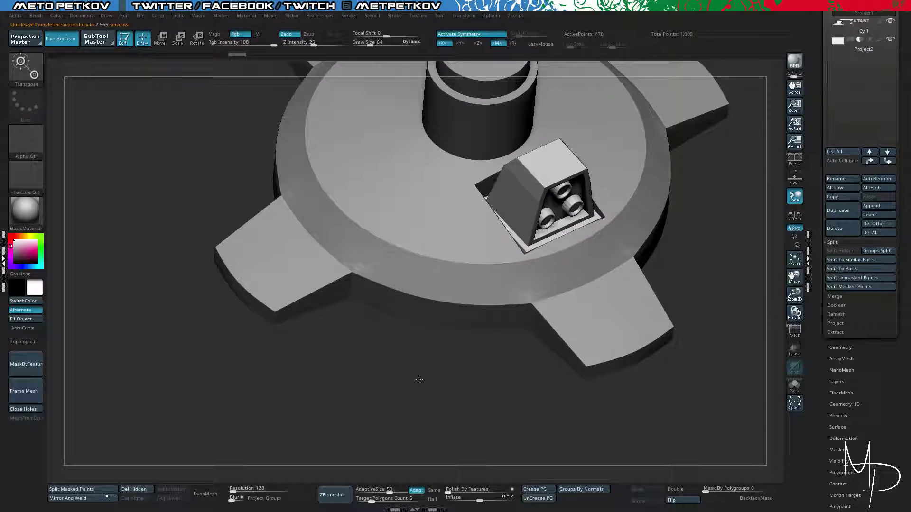
Select the Cyl1 dome and compare its polyframe with its smoothed surface around the housing.
{"action": "key", "text": "w"}
{"action": "left_click_drag", "start_coordinate": [419, 380], "coordinate": [451, 382], "text": "shift"}
{"action": "left_click", "coordinate": [465, 243], "text": "alt"}
{"action": "mouse_move", "coordinate": [514, 350]}
{"action": "left_mouse_down"}
{"action": "mouse_move", "coordinate": [506, 358]}
{"action": "mouse_move", "coordinate": [523, 370]}
{"action": "left_mouse_up"}
{"action": "key", "text": "q"}
{"action": "key", "text": "shift+f"}
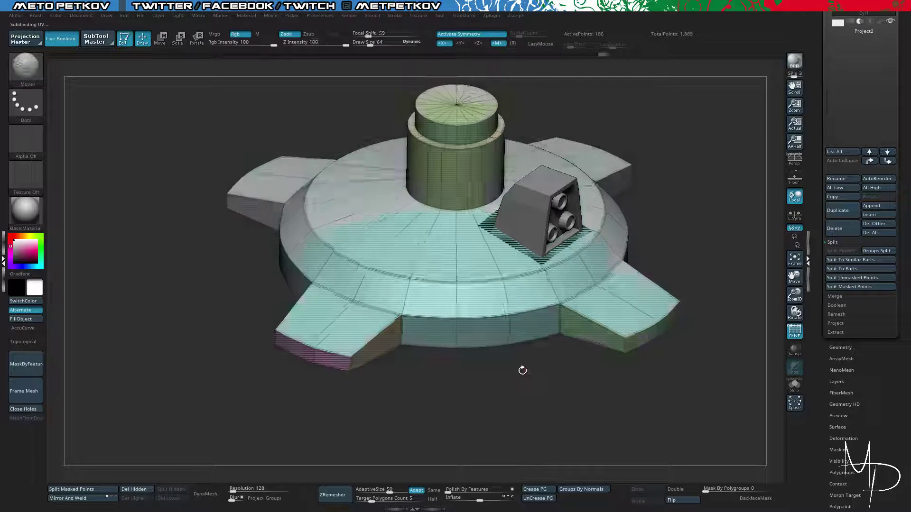
{"action": "key", "text": "shift+f"}
{"action": "key", "text": "ctrl+shift+f"}
{"action": "key", "text": "ctrl+shift+f"}
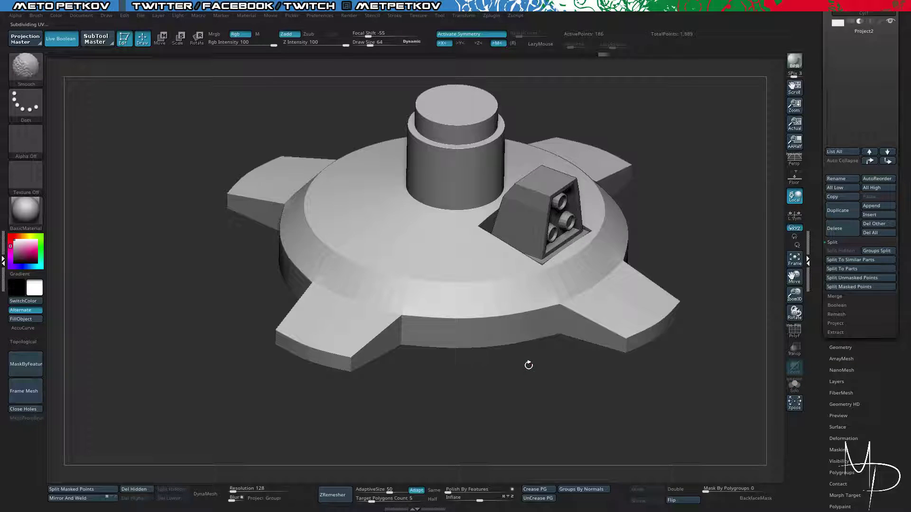
Activate ZModeler, set its edge action to Insert, and try a single edge loop around the lower neck cylinder.
{"action": "key", "text": "shift+f"}
{"action": "left_click_drag", "start_coordinate": [220, 138], "coordinate": [242, 117]}
{"action": "key", "text": "b"}
{"action": "key", "text": "z"}
{"action": "key", "text": "m"}
{"action": "left_click_drag", "start_coordinate": [331, 126], "coordinate": [468, 166], "text": "alt"}
{"action": "key", "text": "shift+f"}
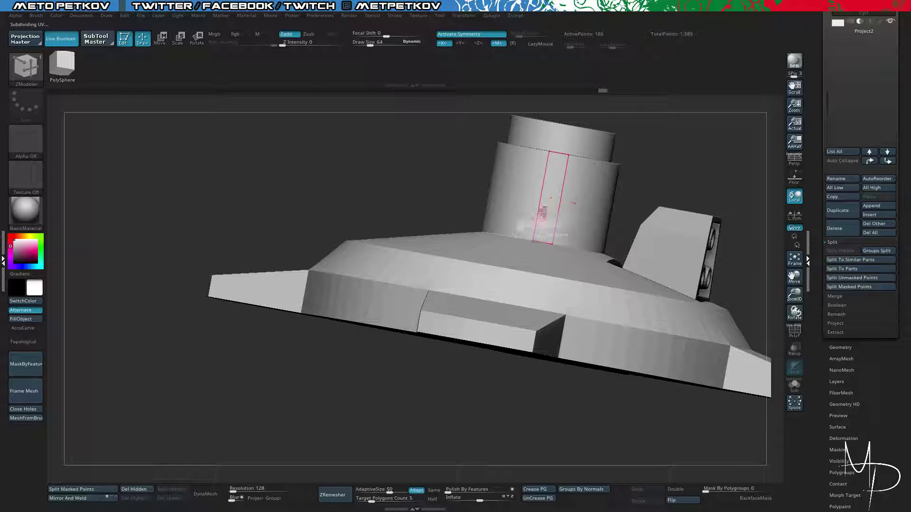
{"action": "key", "text": "shift+f"}
{"action": "key", "text": "shift+f"}
{"action": "key", "text": "shift+f"}
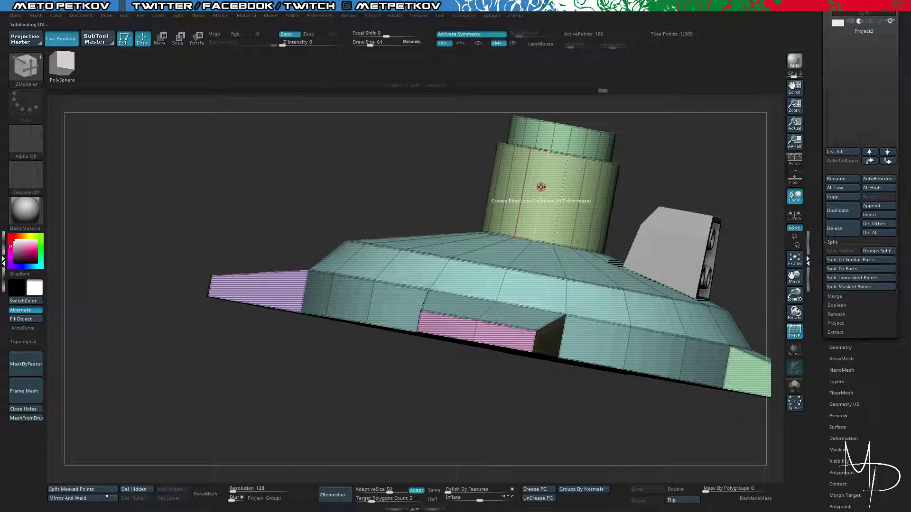
{"action": "key", "text": "space"}
{"action": "left_click", "coordinate": [526, 196]}
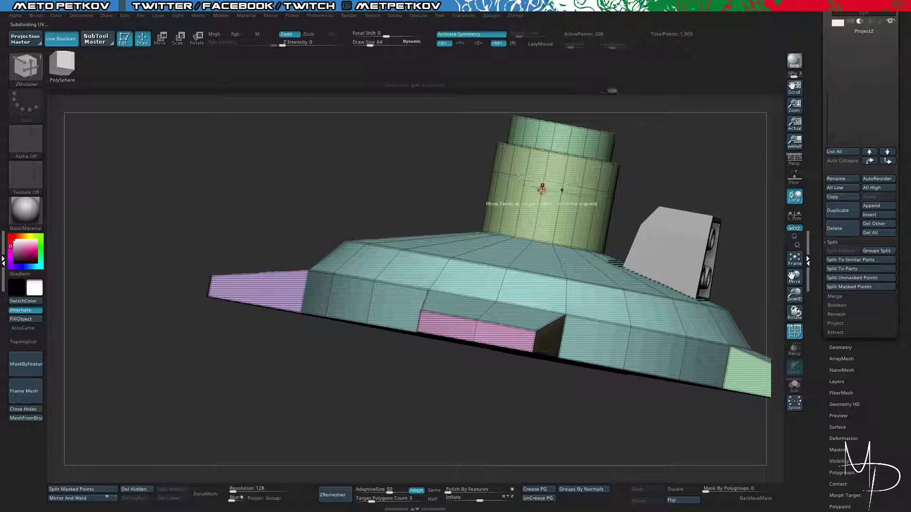
{"action": "key", "text": "ctrl+z"}
Set edge insertion to Multiple EdgeLoops with Specified Resolution 3 and Same Polygroup, and apply it to the lower neck cylinder.
{"action": "key", "text": "shift+d"}
{"action": "key", "text": "space"}
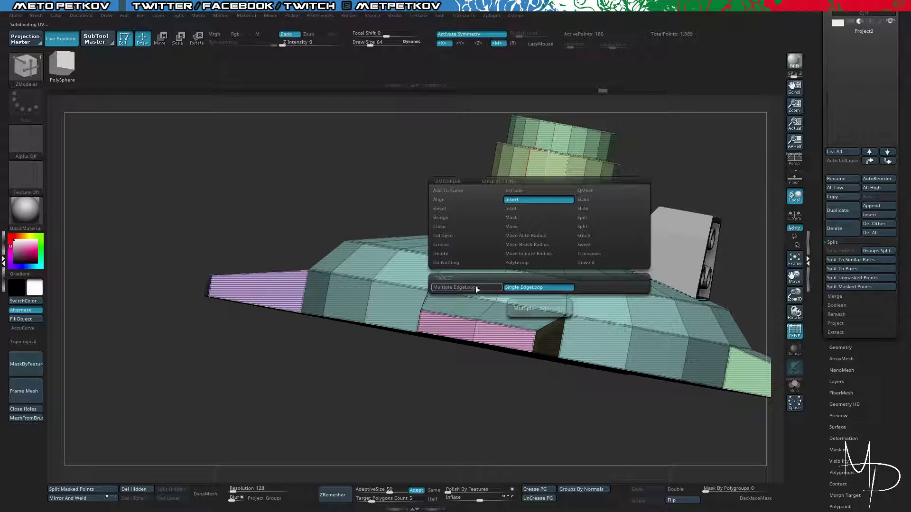
{"action": "left_click", "coordinate": [476, 287]}
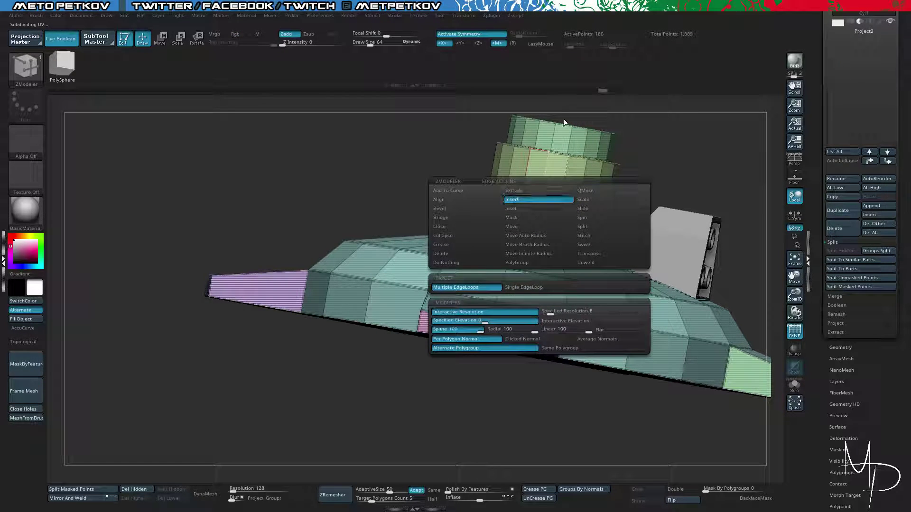
{"action": "left_click", "coordinate": [545, 312]}
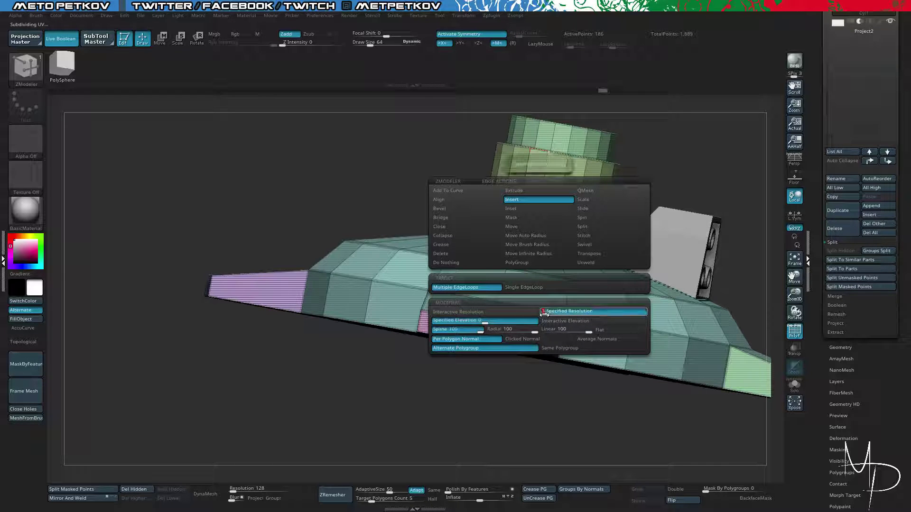
{"action": "key", "text": "space"}
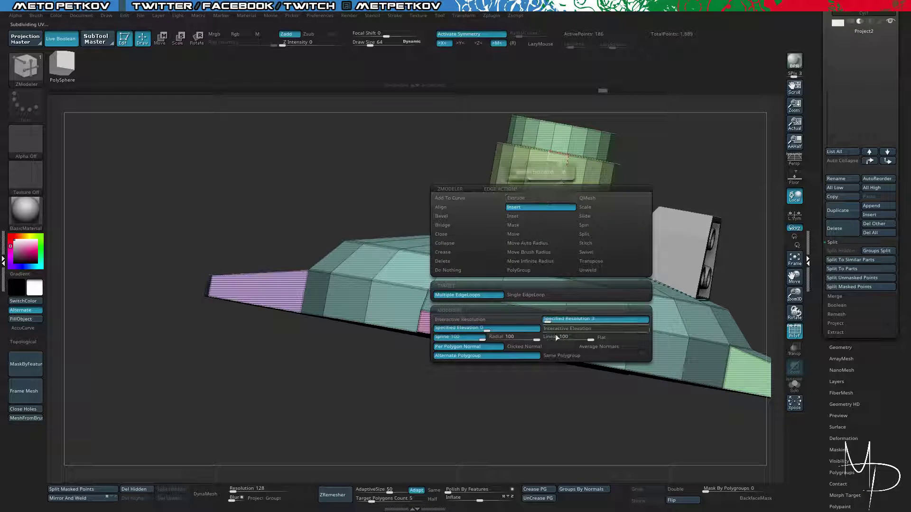
{"action": "left_click", "coordinate": [552, 356]}
{"action": "left_click", "coordinate": [539, 193]}
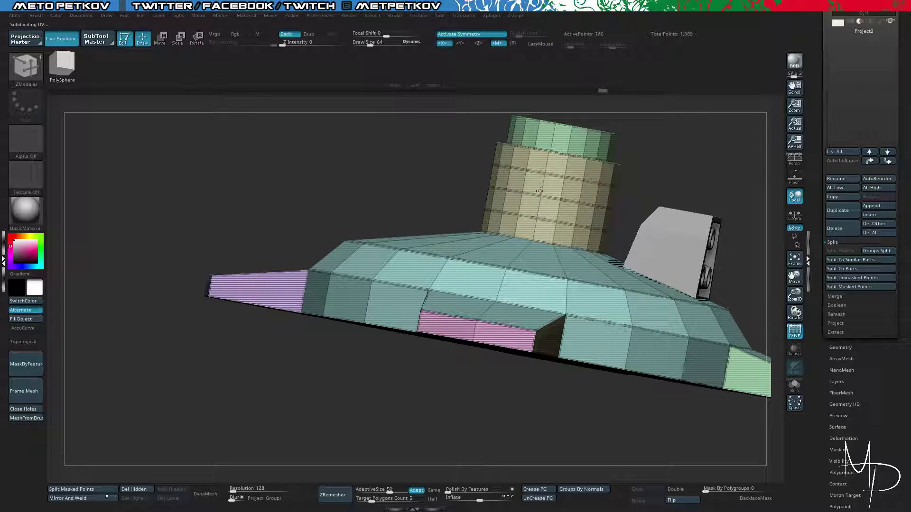
{"action": "left_click_drag", "start_coordinate": [374, 158], "coordinate": [408, 193]}
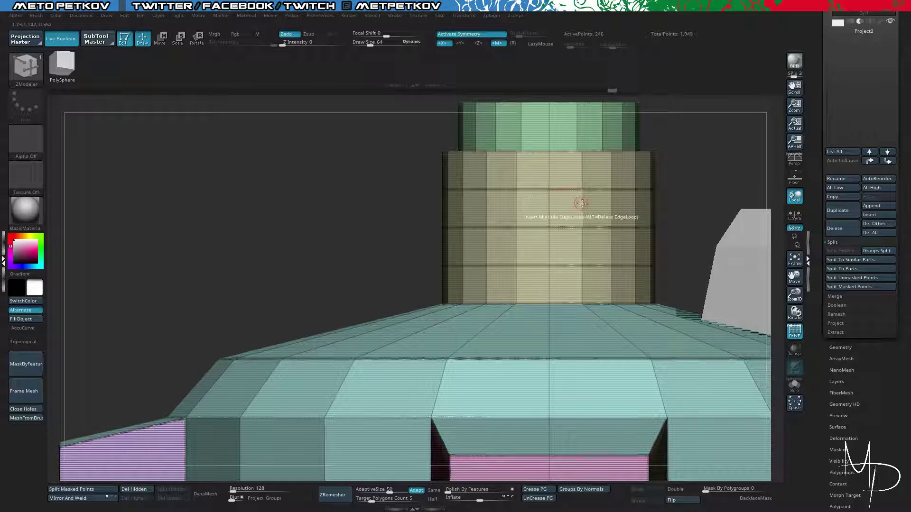
Undo the three neck loops, raise the specified resolution and insert six evenly spaced edge loops around the lower neck cylinder.
{"action": "key", "text": "ctrl+z"}
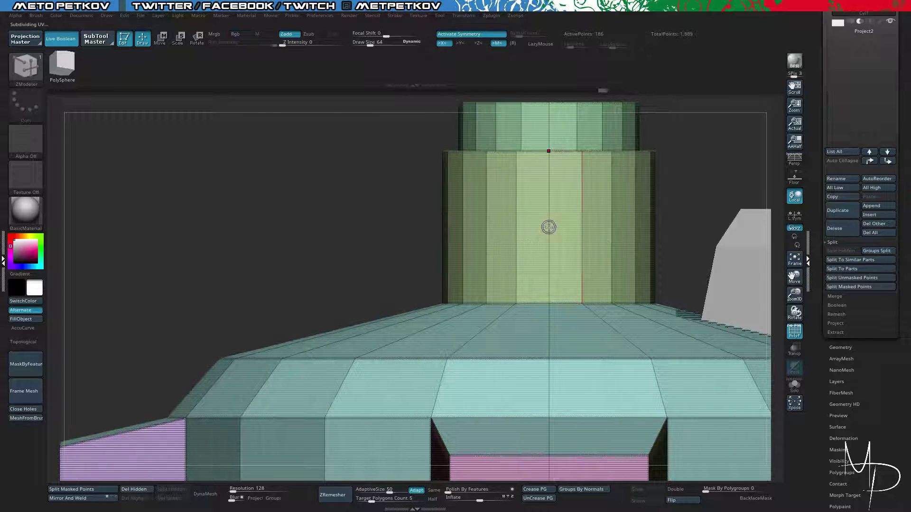
{"action": "key", "text": "space"}
{"action": "left_click", "coordinate": [556, 350]}
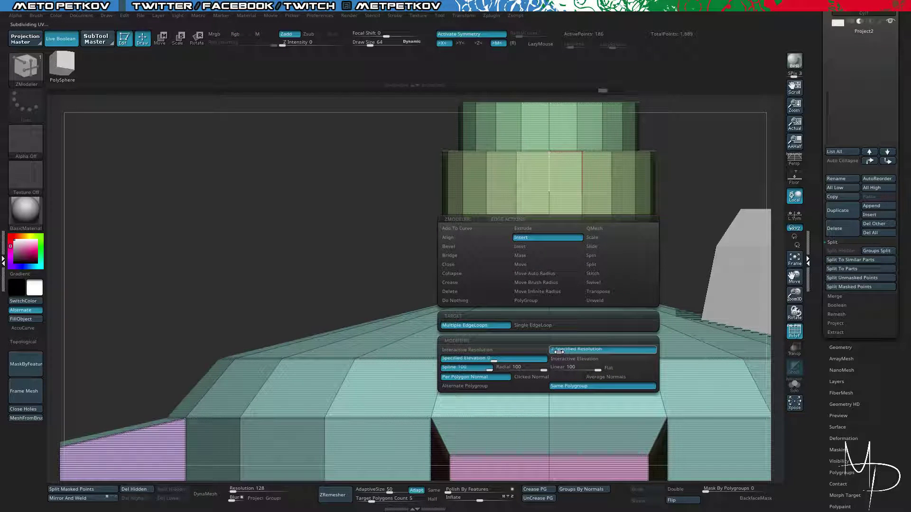
{"action": "left_click", "coordinate": [547, 225]}
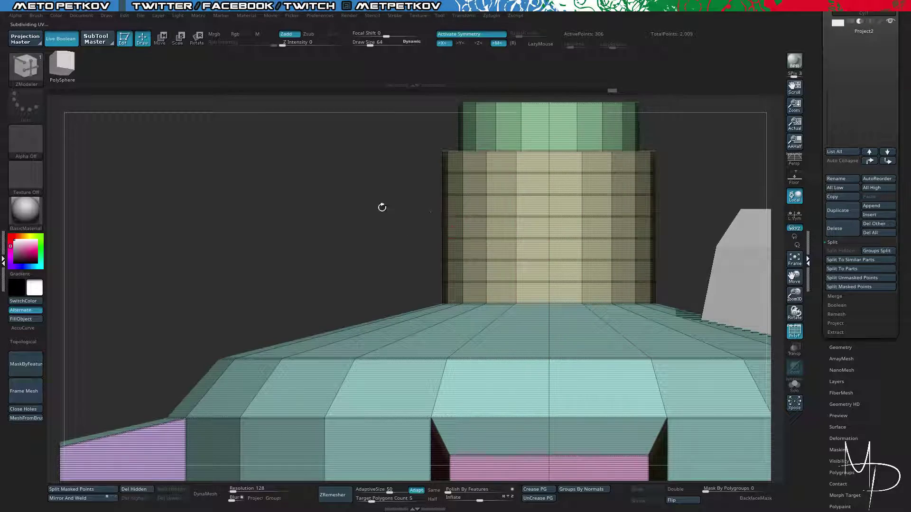
{"action": "left_click_drag", "start_coordinate": [380, 206], "coordinate": [448, 158]}
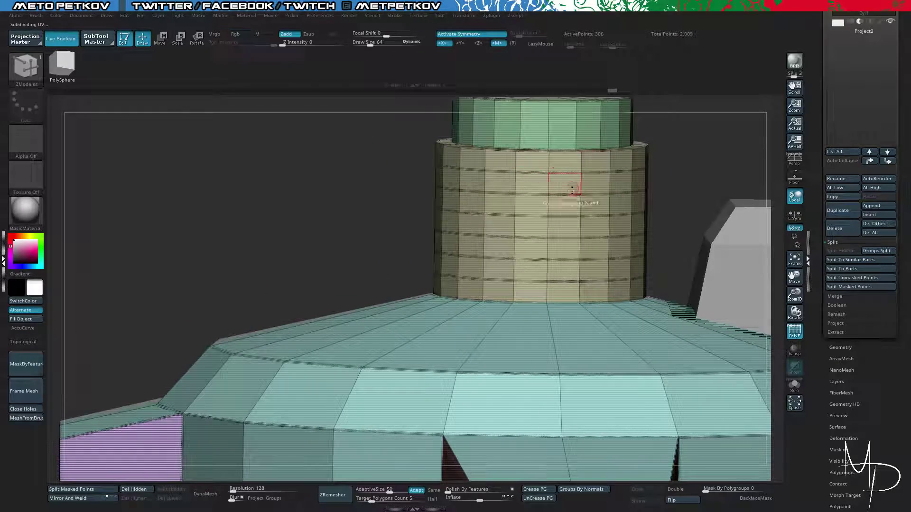
Set the ZModeler polygon action to PolyGroup with the Polyloop target.
{"action": "key", "text": "space"}
{"action": "left_click", "coordinate": [596, 185]}
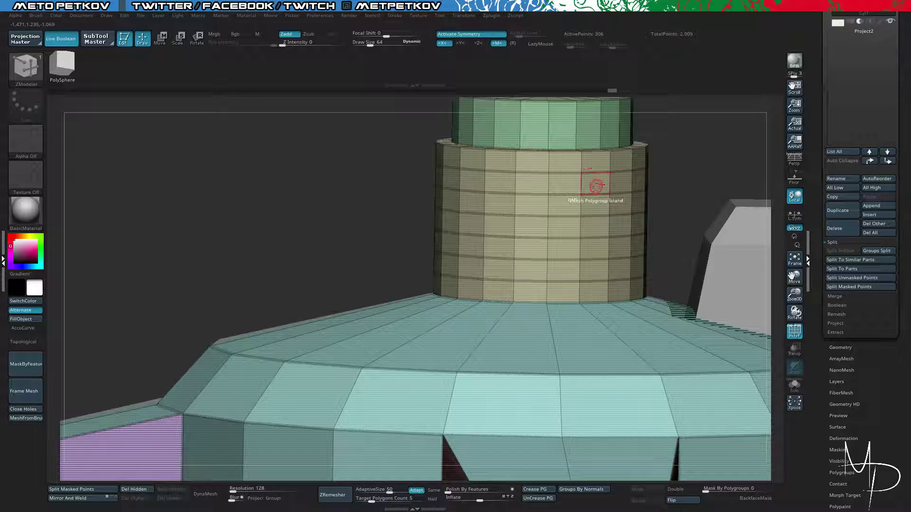
{"action": "left_click_drag", "start_coordinate": [340, 175], "coordinate": [569, 194]}
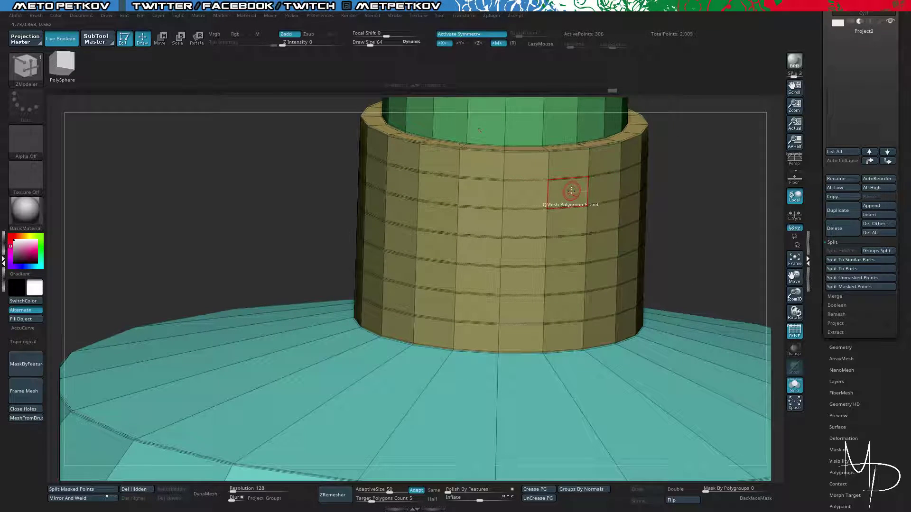
{"action": "key", "text": "space"}
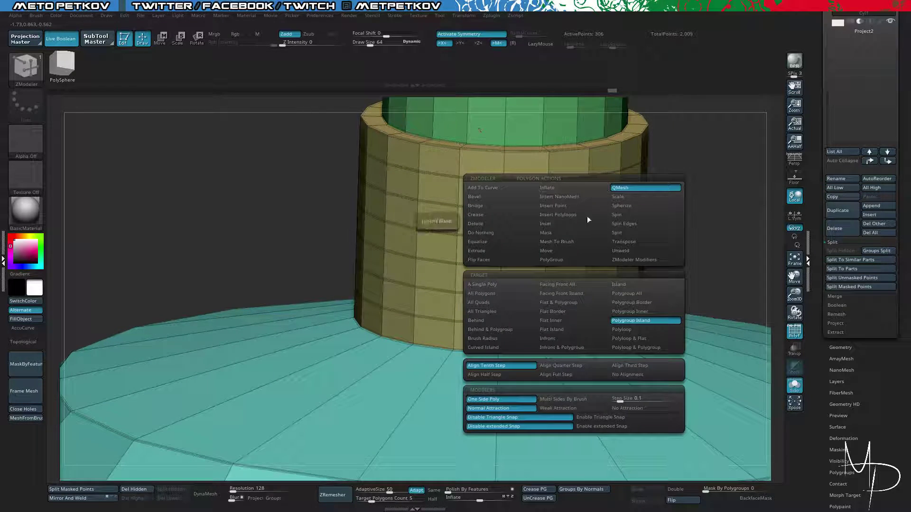
{"action": "left_click", "coordinate": [567, 260]}
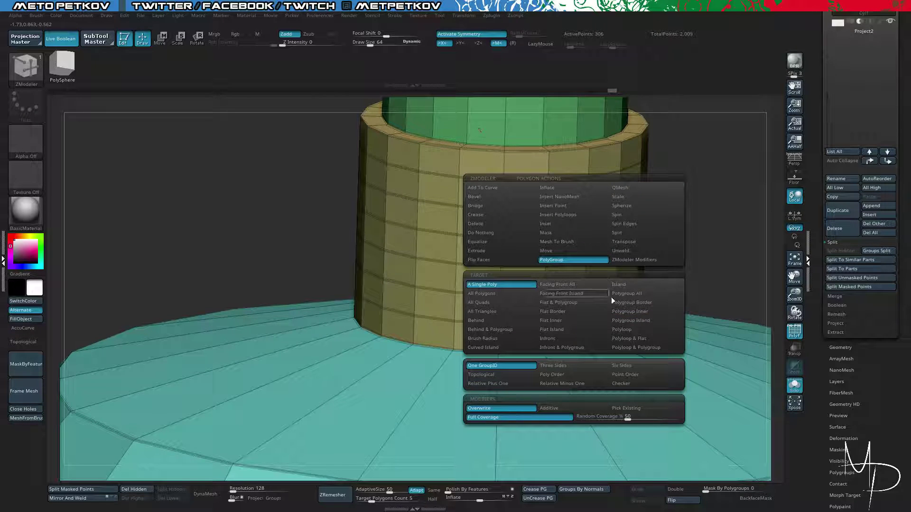
{"action": "left_click", "coordinate": [622, 328]}
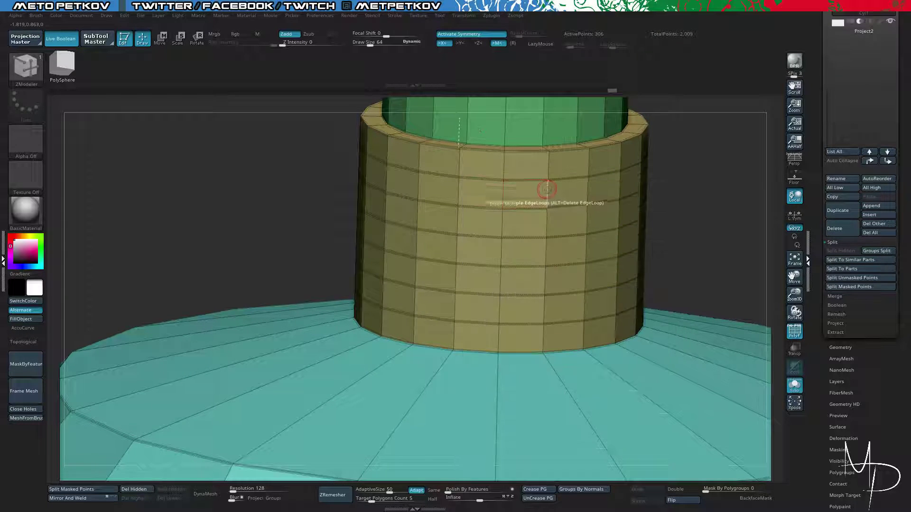
Assign one new polygroup to three alternating polyloop bands around the lower neck cylinder, changing its colour until it contrasts clearly.
{"action": "left_click", "coordinate": [574, 193]}
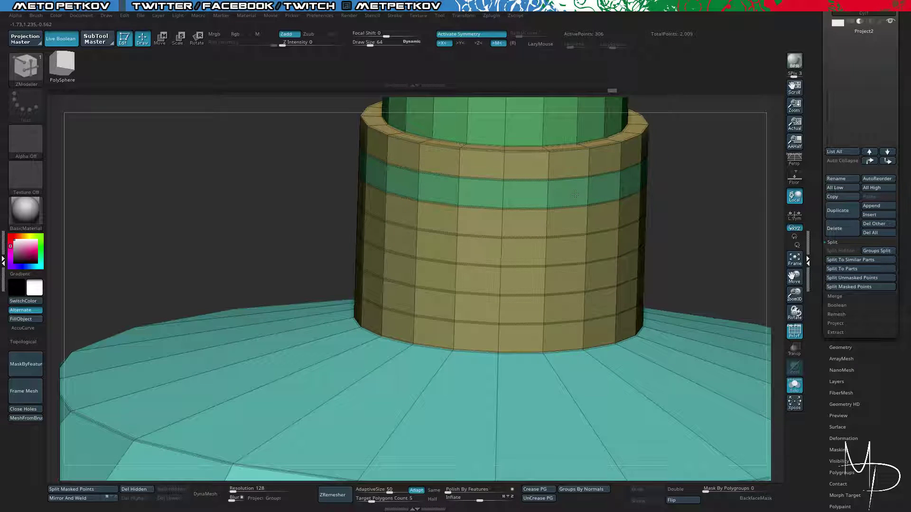
{"action": "left_click", "coordinate": [576, 194]}
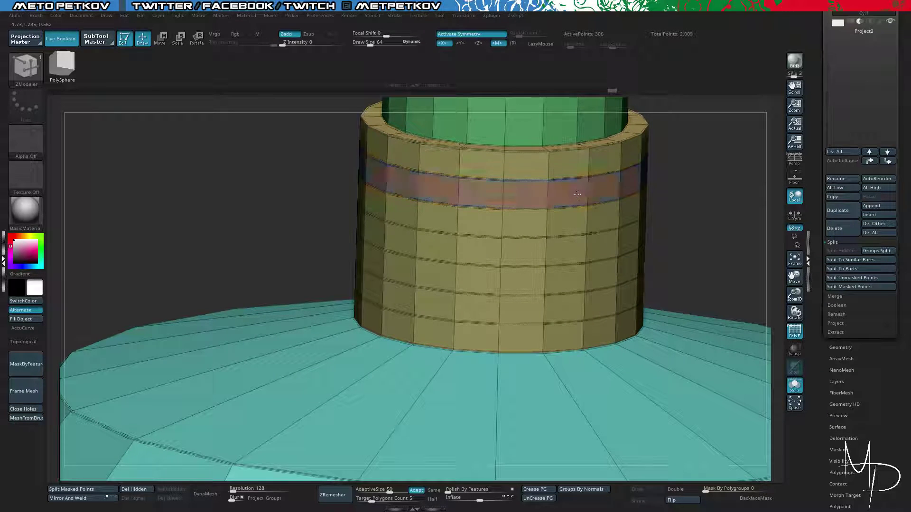
{"action": "left_click", "coordinate": [577, 194]}
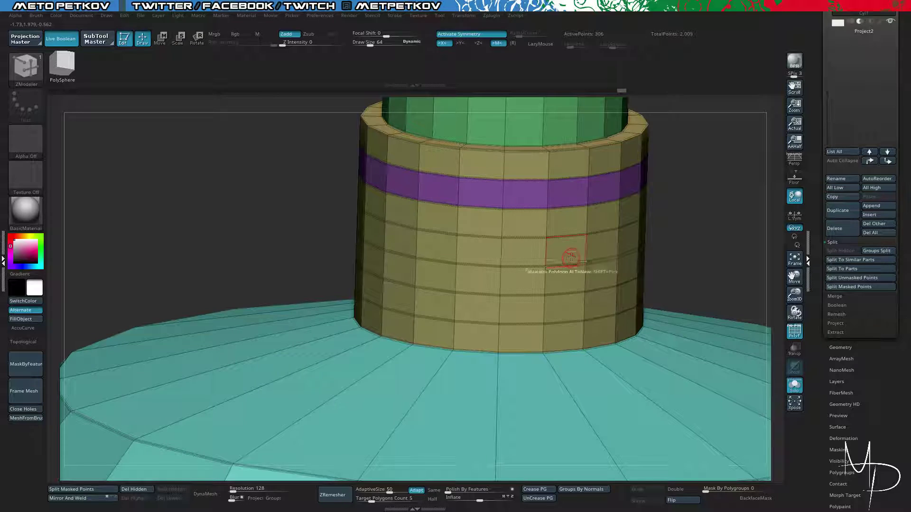
{"action": "left_click", "coordinate": [571, 259]}
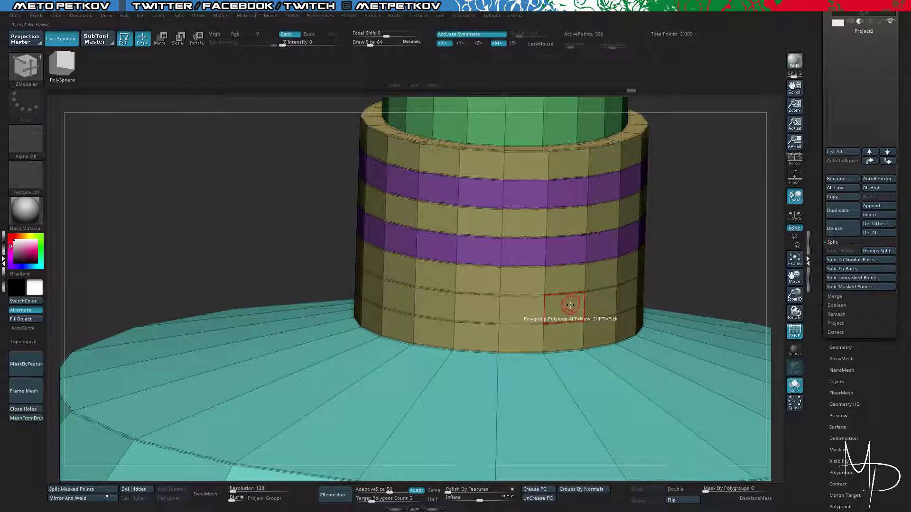
{"action": "left_click", "coordinate": [569, 304]}
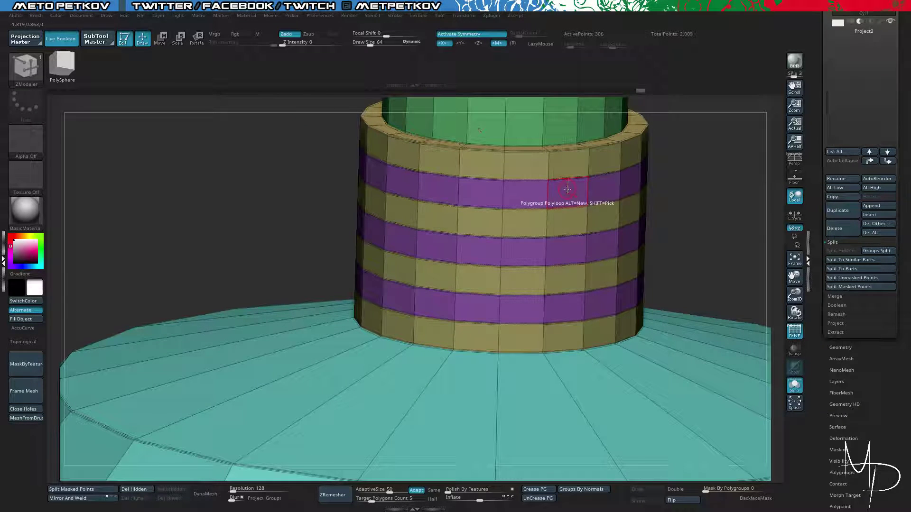
Set the polygon action to QMesh with Polygroup All and push the three alternate neck bands inward as grooves.
{"action": "key", "text": "space"}
{"action": "left_click", "coordinate": [612, 187]}
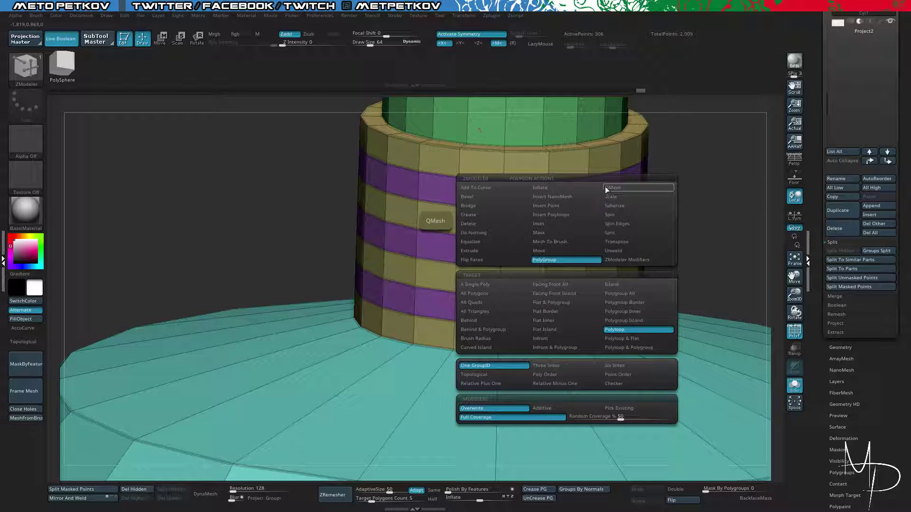
{"action": "left_click", "coordinate": [630, 321]}
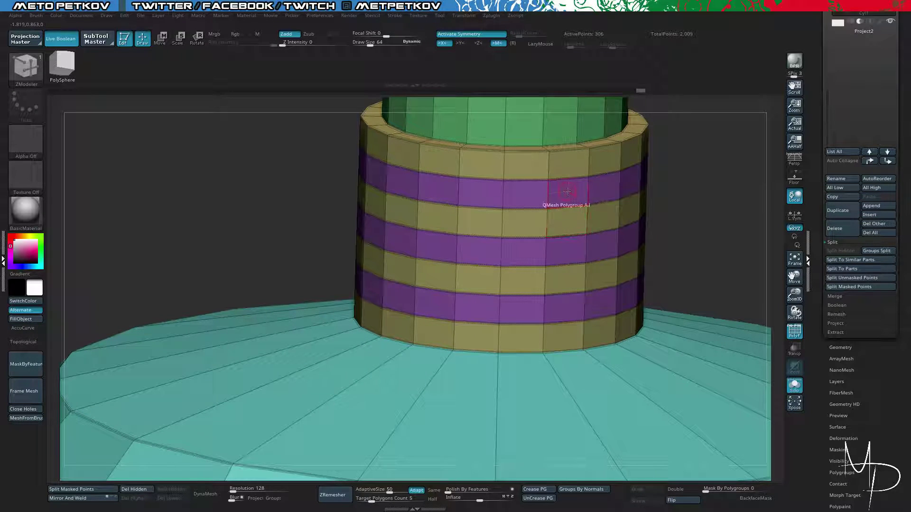
{"action": "left_click_drag", "start_coordinate": [556, 193], "coordinate": [554, 186]}
{"action": "left_click", "coordinate": [242, 178]}
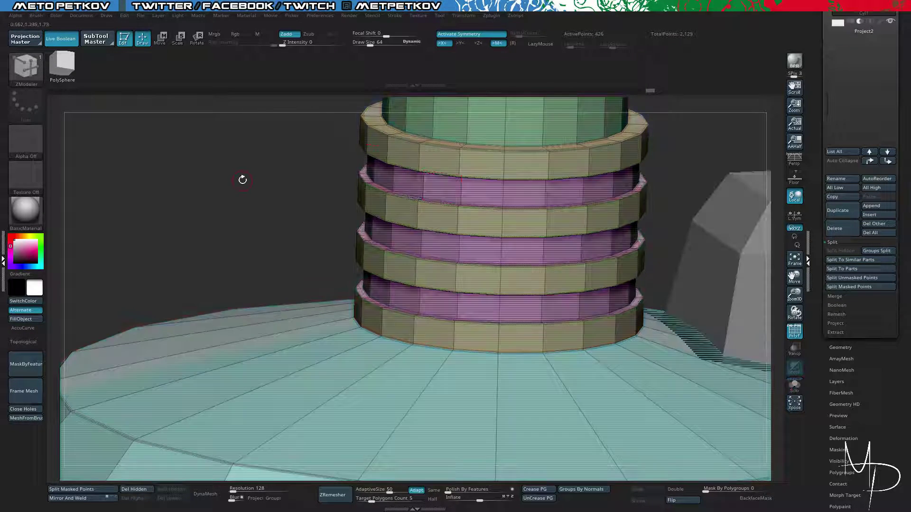
Preview the grooved neck as a smoothed surface without the polyframe, together with the dome and housing.
{"action": "key", "text": "shift+f"}
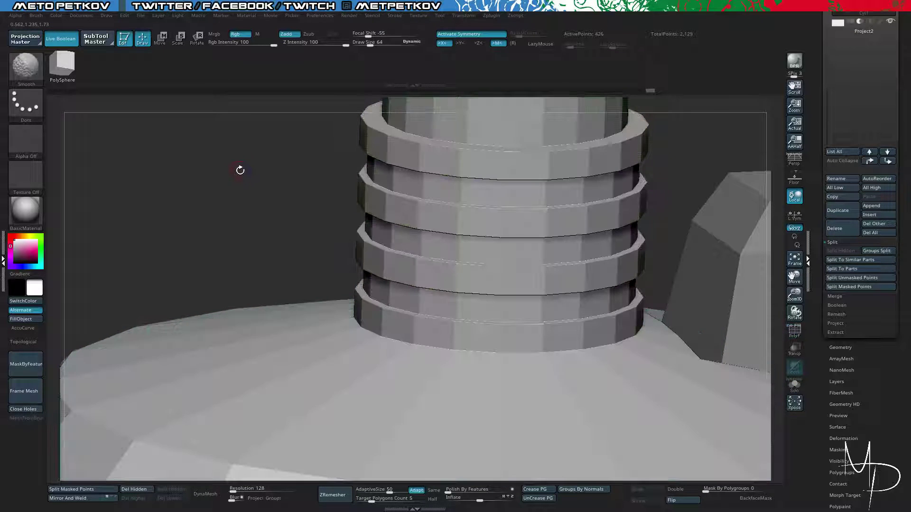
{"action": "key", "text": "d"}
{"action": "left_click_drag", "start_coordinate": [258, 174], "coordinate": [187, 144], "text": "alt"}
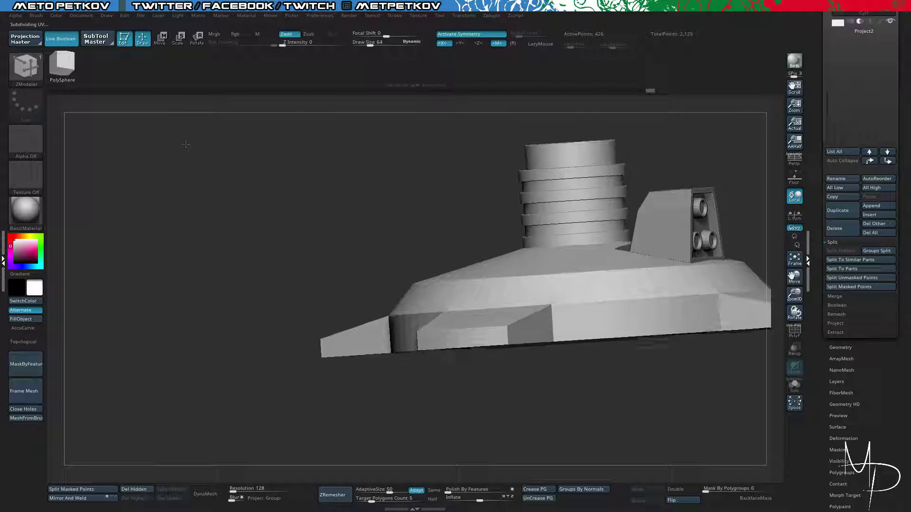
{"action": "left_click", "coordinate": [238, 159]}
{"action": "left_click", "coordinate": [237, 159]}
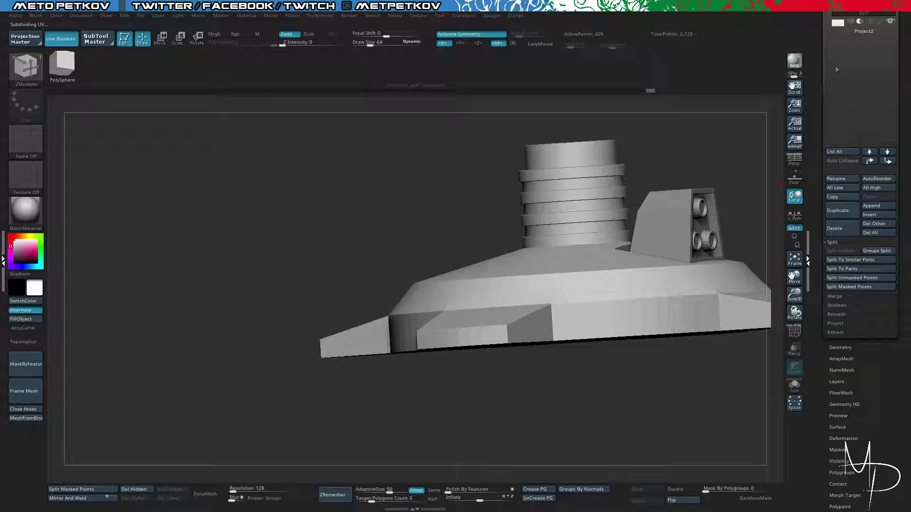
Show the large frame subtool above the dome, turn the polyframe back on, and undo the three neck grooves and their polygroups.
{"action": "scroll", "coordinate": [830, 70], "scroll_direction": "up", "scroll_amount": 2}
{"action": "scroll", "coordinate": [818, 70], "scroll_direction": "up", "scroll_amount": 3}
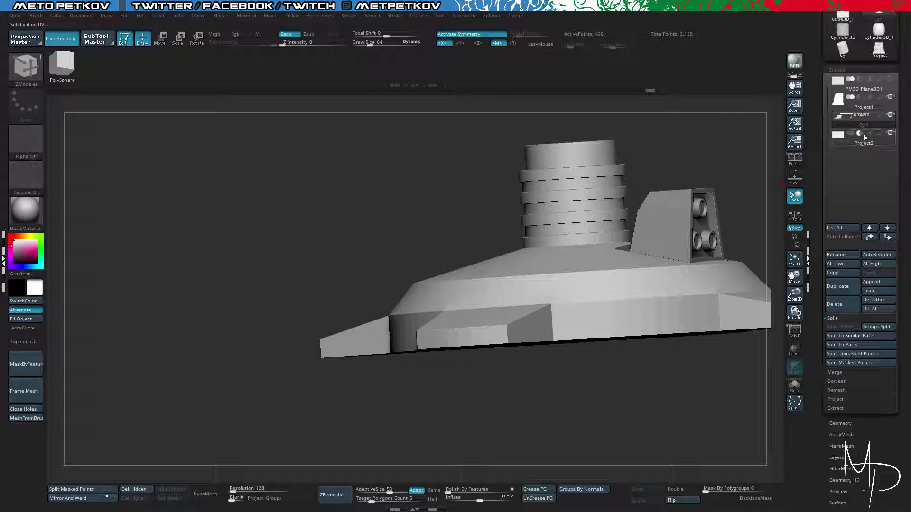
{"action": "left_click", "coordinate": [890, 115]}
{"action": "left_click_drag", "start_coordinate": [234, 222], "coordinate": [267, 243]}
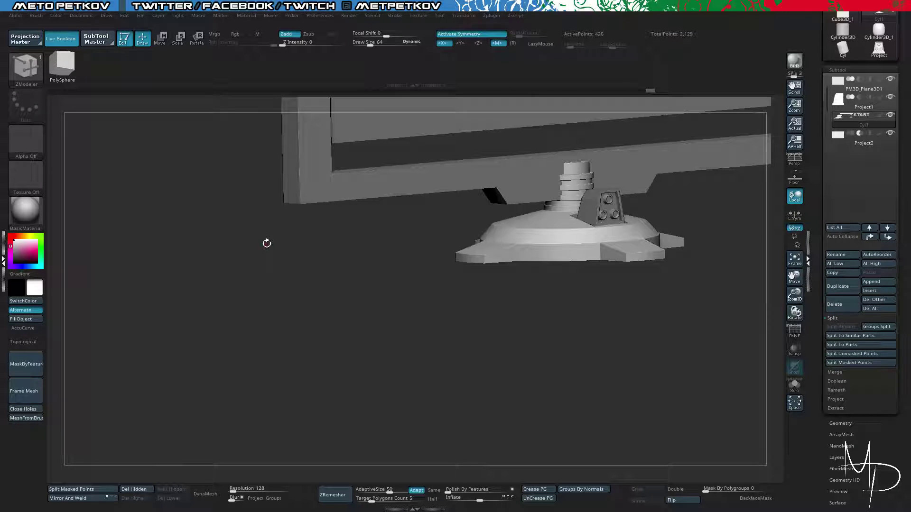
{"action": "mouse_move", "coordinate": [267, 296]}
{"action": "left_mouse_down", "text": "alt"}
{"action": "mouse_move", "coordinate": [229, 287]}
{"action": "mouse_move", "coordinate": [272, 299]}
{"action": "mouse_move", "coordinate": [280, 286]}
{"action": "left_mouse_up", "text": "alt"}
{"action": "key", "text": "shift+f"}
{"action": "left_click_drag", "start_coordinate": [333, 256], "coordinate": [455, 296]}
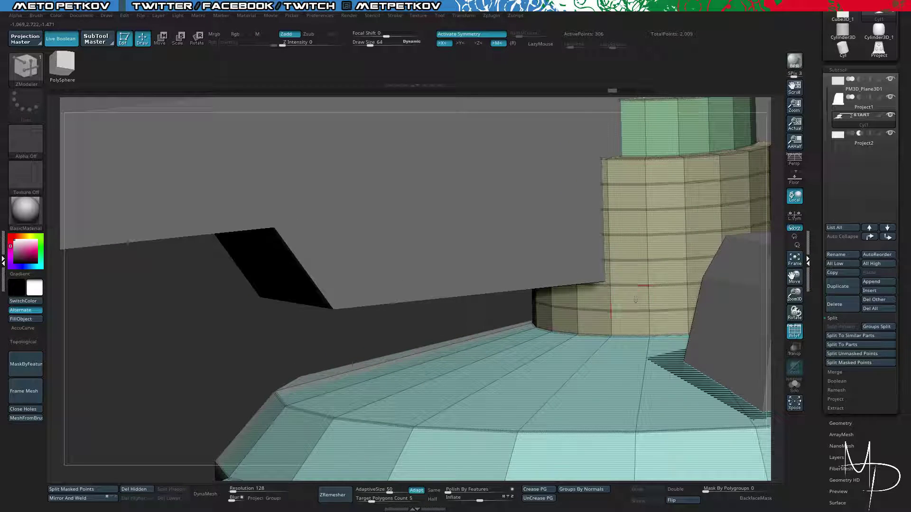
Give the second-lowest neck band its own polygroup and push that band inward with QMesh to form a single groove.
{"action": "key", "text": "space"}
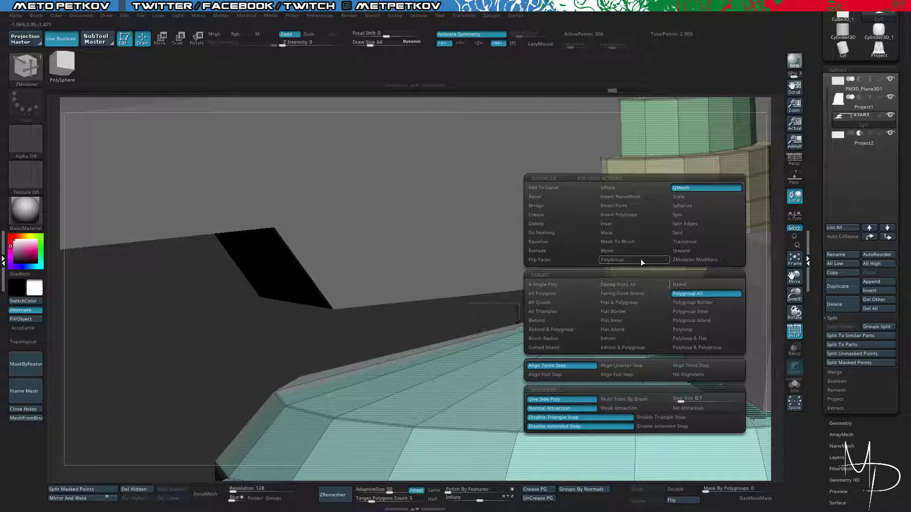
{"action": "left_click", "coordinate": [627, 300]}
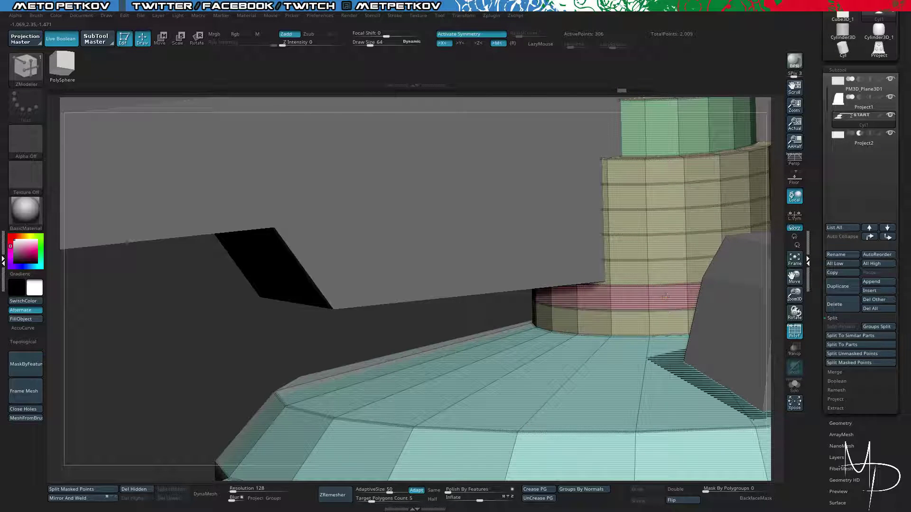
{"action": "key", "text": "space"}
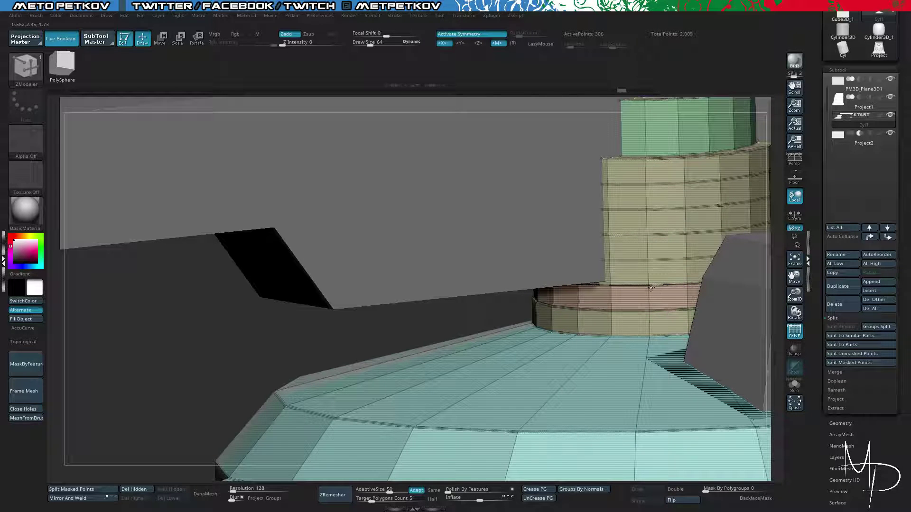
{"action": "left_click_drag", "start_coordinate": [272, 358], "coordinate": [439, 313]}
{"action": "key", "text": "shift+f"}
{"action": "key", "text": "shift+f"}
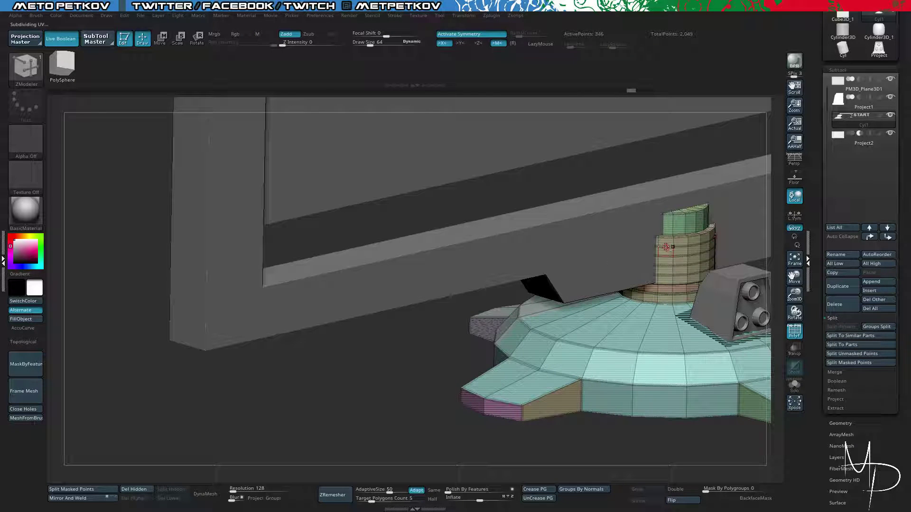
Set the edge Insert action to Single EdgeLoop and delete the leftover edge loops above the neck's groove.
{"action": "left_click_drag", "start_coordinate": [378, 341], "coordinate": [650, 261]}
{"action": "right_click", "coordinate": [683, 256]}
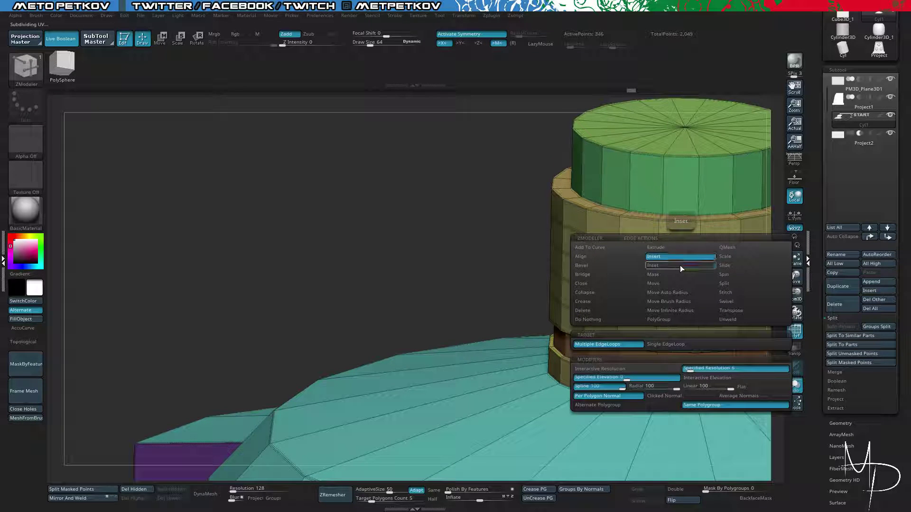
{"action": "left_click", "coordinate": [679, 266]}
{"action": "left_click", "coordinate": [663, 259]}
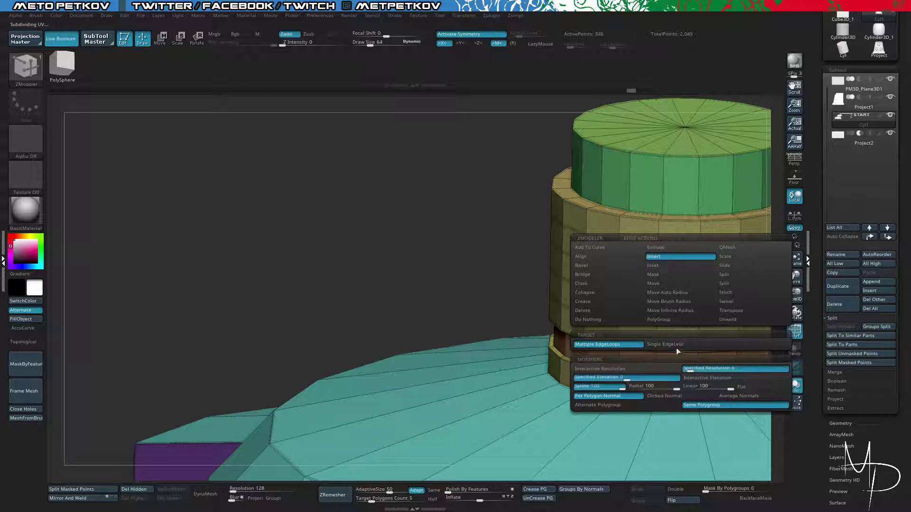
{"action": "left_click", "coordinate": [678, 276], "text": "alt"}
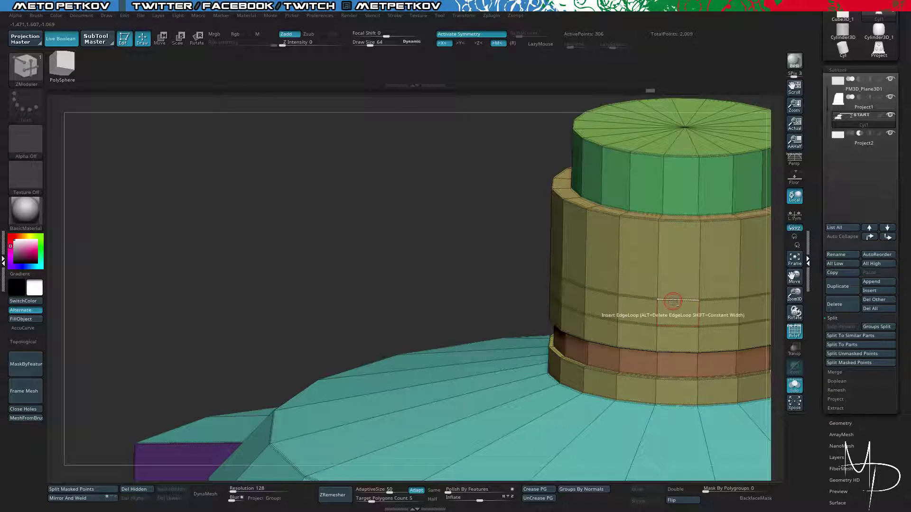
{"action": "left_click", "coordinate": [673, 301], "text": "alt"}
{"action": "left_click", "coordinate": [675, 322], "text": "alt"}
Inspect the single-groove neck and dome without the polyframe, both isolated and beneath the large frame.
{"action": "left_click_drag", "start_coordinate": [374, 199], "coordinate": [379, 247], "text": "alt"}
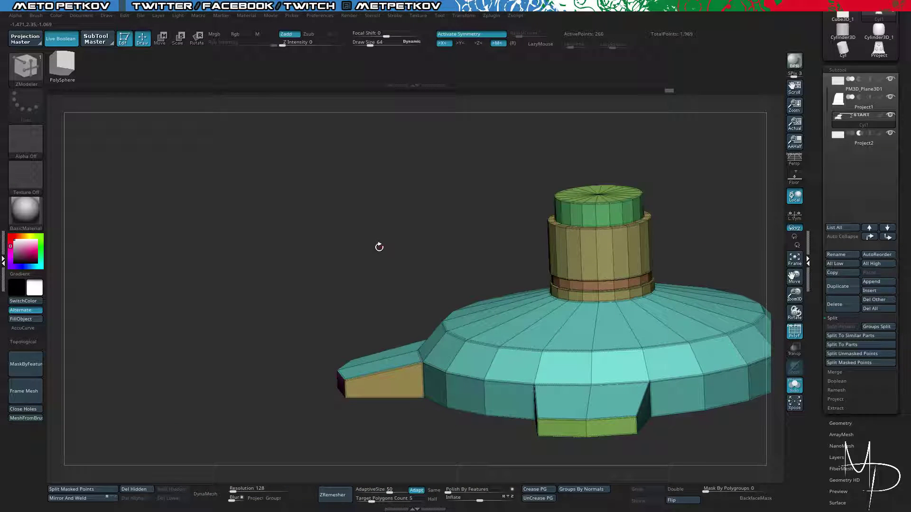
{"action": "key", "text": "shift+f"}
{"action": "left_click_drag", "start_coordinate": [364, 171], "coordinate": [391, 124]}
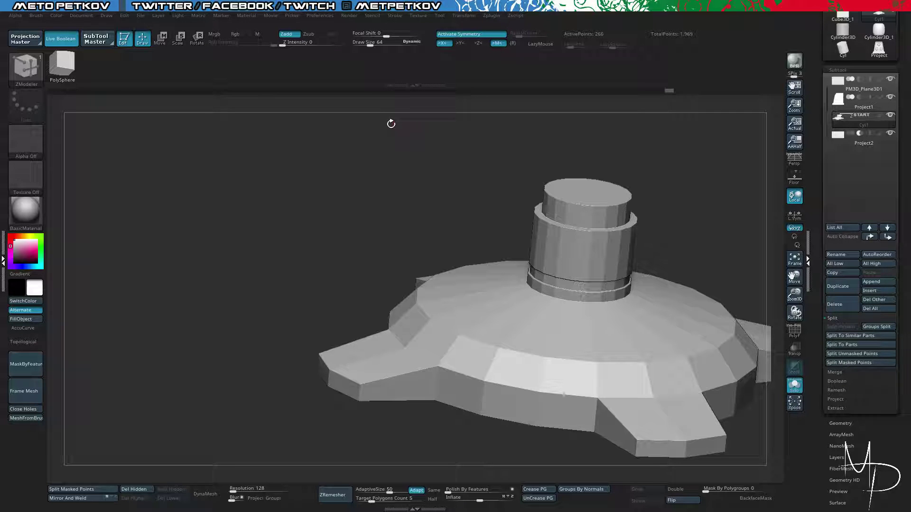
{"action": "left_click_drag", "start_coordinate": [355, 241], "coordinate": [333, 217]}
{"action": "key", "text": "alt+s"}
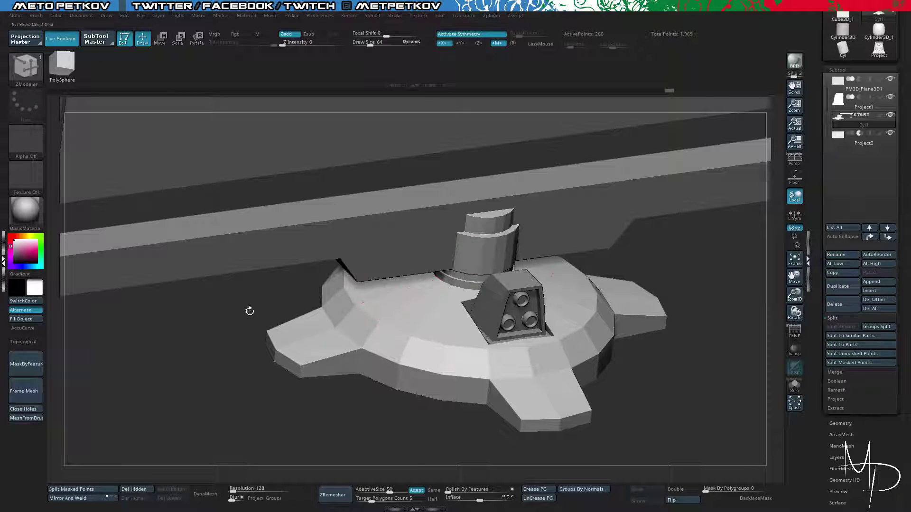
{"action": "left_click_drag", "start_coordinate": [250, 311], "coordinate": [222, 278]}
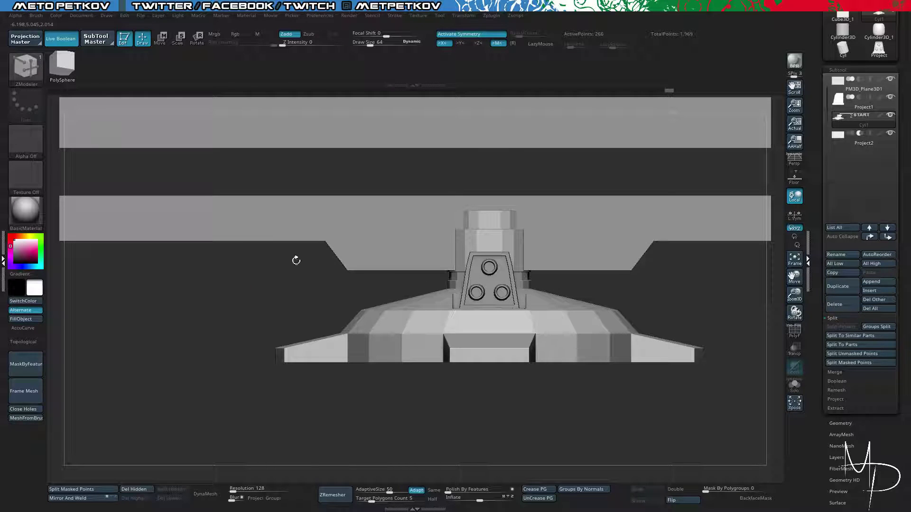
{"action": "left_click_drag", "start_coordinate": [273, 309], "coordinate": [258, 211]}
Compare the isolated dome and neck with the full assembly, including the housing and large frame.
{"action": "key", "text": "alt+s"}
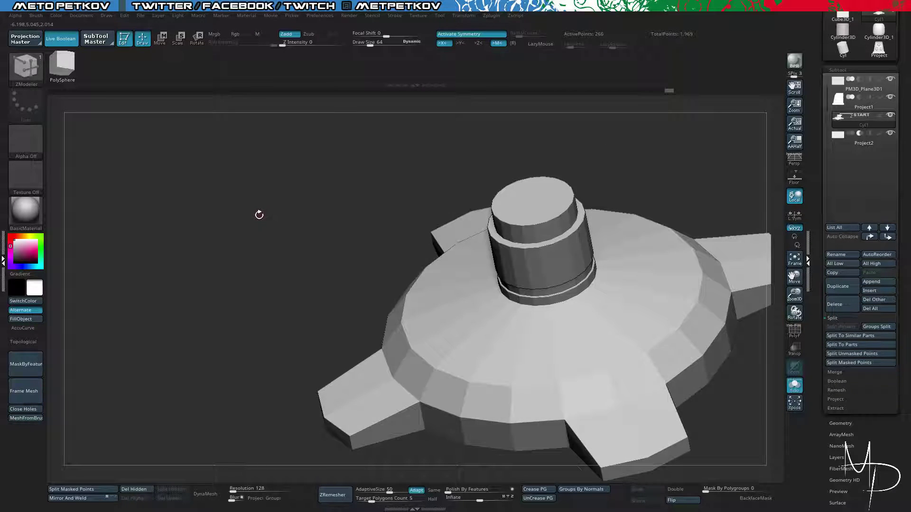
{"action": "key", "text": "alt+s"}
{"action": "key", "text": "alt+s"}
{"action": "key", "text": "alt+s"}
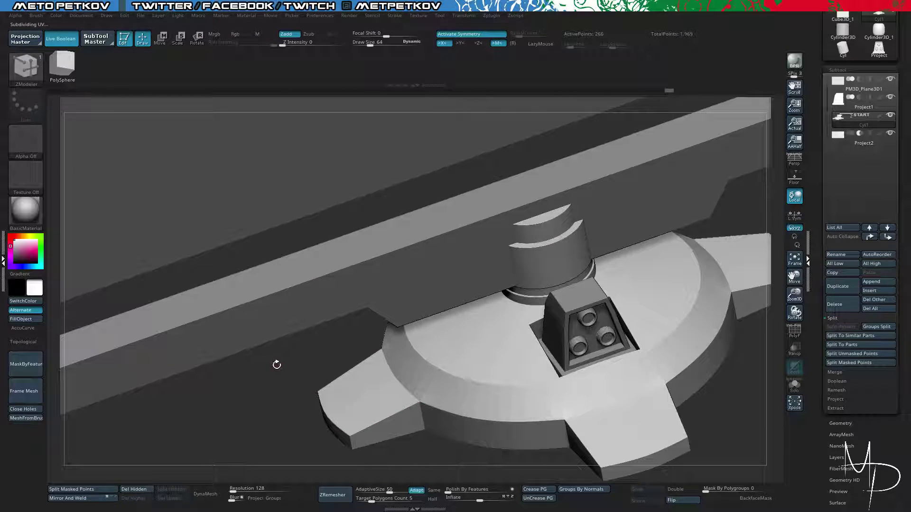
{"action": "key", "text": "alt+s"}
{"action": "key", "text": "alt+s"}
{"action": "key", "text": "alt+s"}
Isolate the Cyl1 dome with its polyframe displayed and activate the ZModeler brush for the neck.
{"action": "key", "text": "shift+f"}
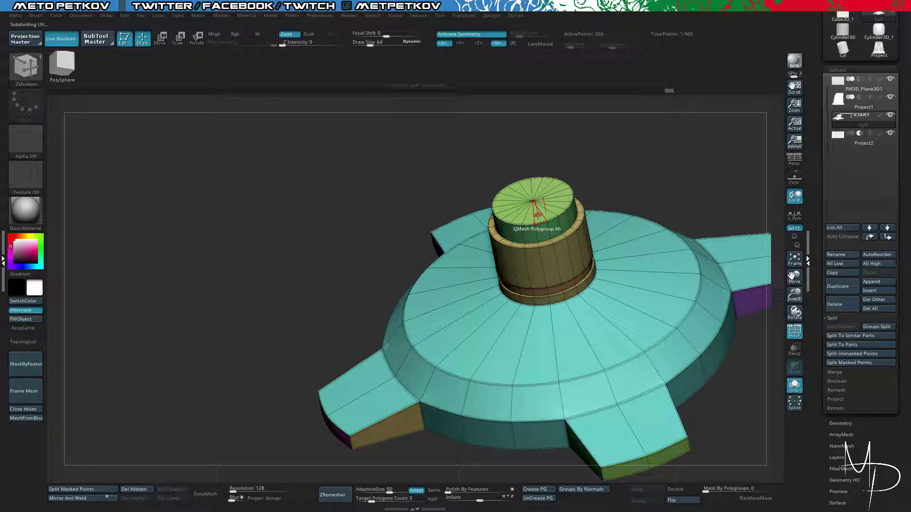
{"action": "key", "text": "alt+s"}
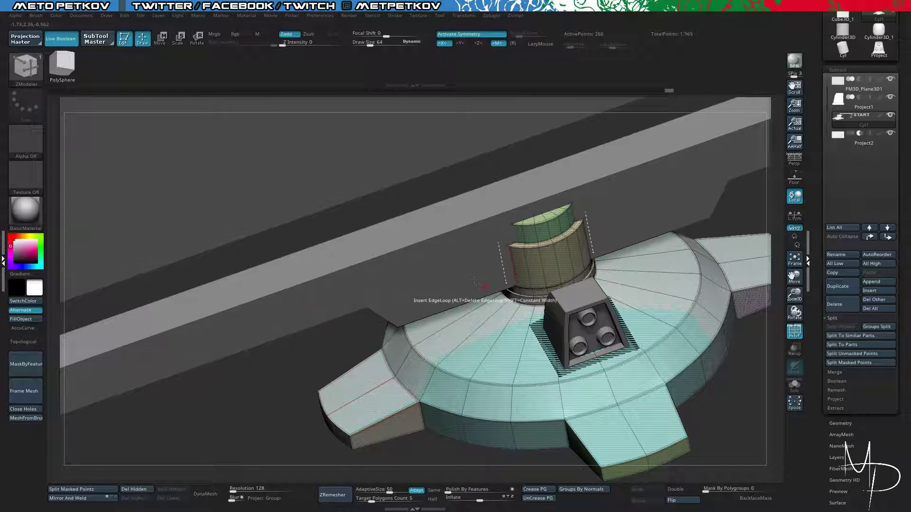
{"action": "key", "text": "alt+s"}
{"action": "key", "text": "shift+f"}
{"action": "left_click_drag", "start_coordinate": [255, 268], "coordinate": [270, 285]}
{"action": "key", "text": "shift+f"}
{"action": "key", "text": "b"}
{"action": "key", "text": "z"}
{"action": "key", "text": "m"}
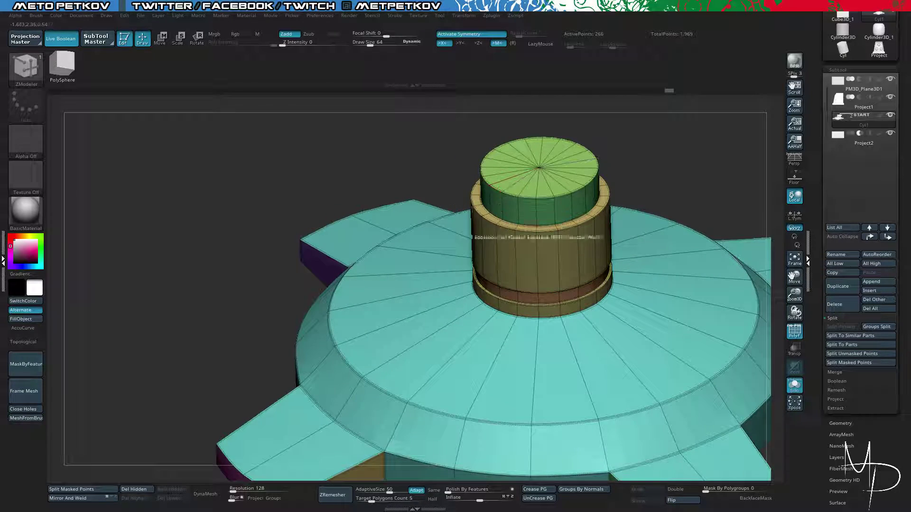
Leave the isolated view, turn on perspective and examine the stand together with the large frame and screen.
{"action": "left_click_drag", "start_coordinate": [326, 158], "coordinate": [315, 142]}
{"action": "left_click_drag", "start_coordinate": [394, 119], "coordinate": [419, 177], "text": "alt"}
{"action": "left_click_drag", "start_coordinate": [427, 173], "coordinate": [427, 144]}
{"action": "key", "text": "shift+s"}
{"action": "left_click_drag", "start_coordinate": [255, 395], "coordinate": [279, 301], "text": "alt"}
{"action": "key", "text": "p"}
{"action": "left_click_drag", "start_coordinate": [247, 195], "coordinate": [272, 124], "text": "alt"}
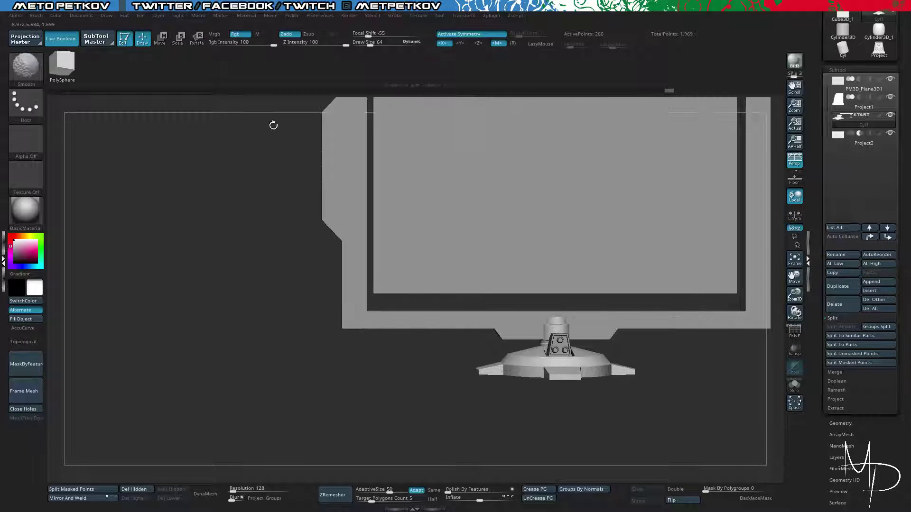
{"action": "key", "text": "shift+f"}
{"action": "left_click_drag", "start_coordinate": [234, 195], "coordinate": [320, 281], "text": "alt"}
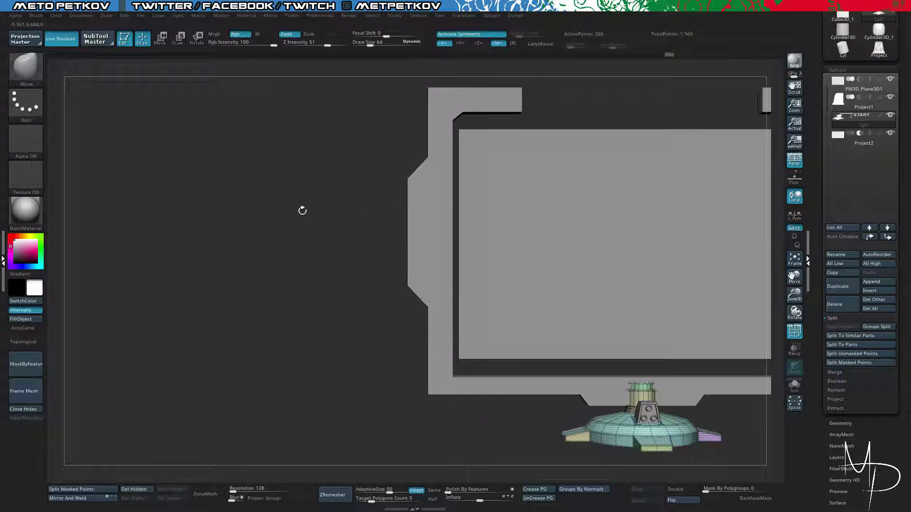
Select the PM3D_Cube3D_1 frame, isolate it with its polyframe displayed and turn off Live Boolean.
{"action": "left_click", "coordinate": [411, 191], "text": "alt"}
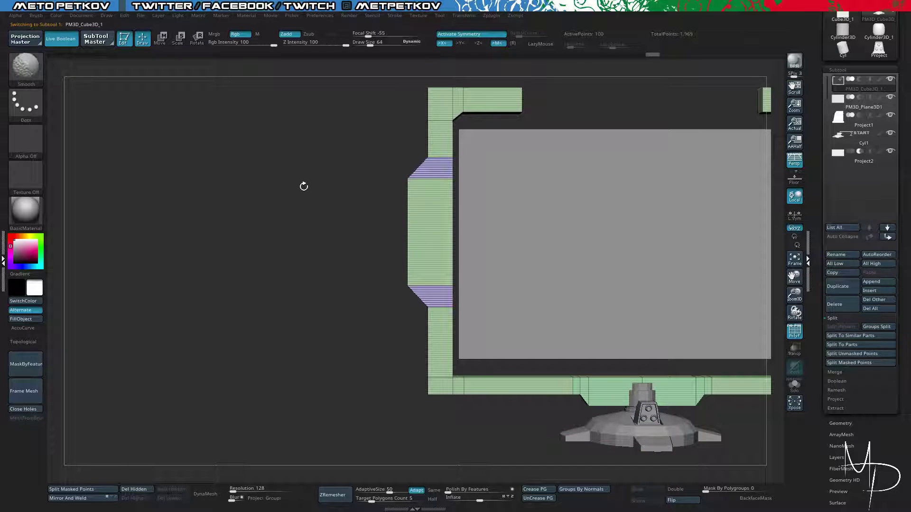
{"action": "left_click_drag", "start_coordinate": [314, 218], "coordinate": [331, 264], "text": "alt"}
{"action": "key", "text": "shift+f"}
{"action": "key", "text": "alt+s"}
{"action": "left_click_drag", "start_coordinate": [311, 193], "coordinate": [303, 209]}
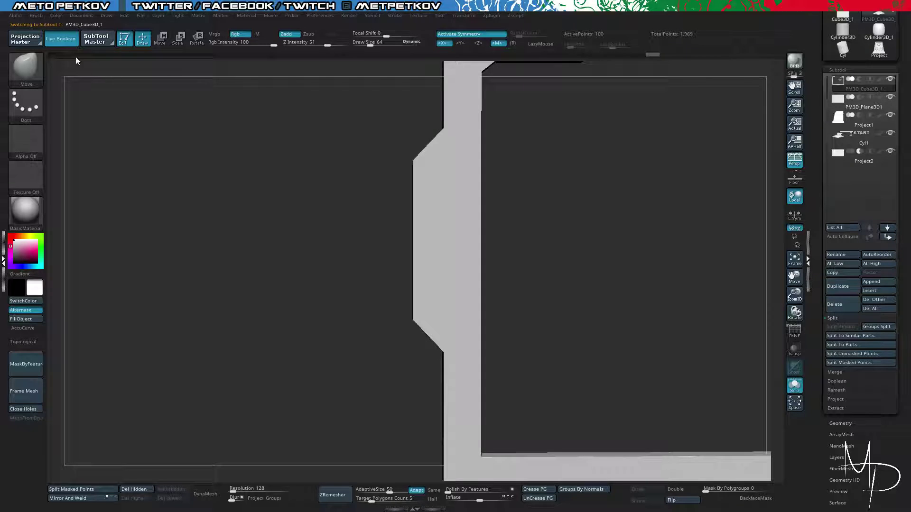
{"action": "key", "text": "alt+s"}
{"action": "key", "text": "alt+s"}
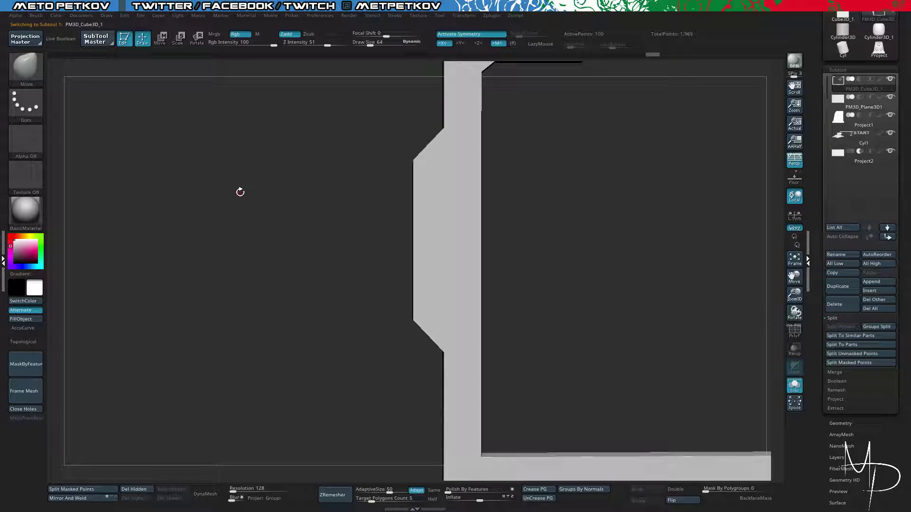
{"action": "key", "text": "shift+f"}
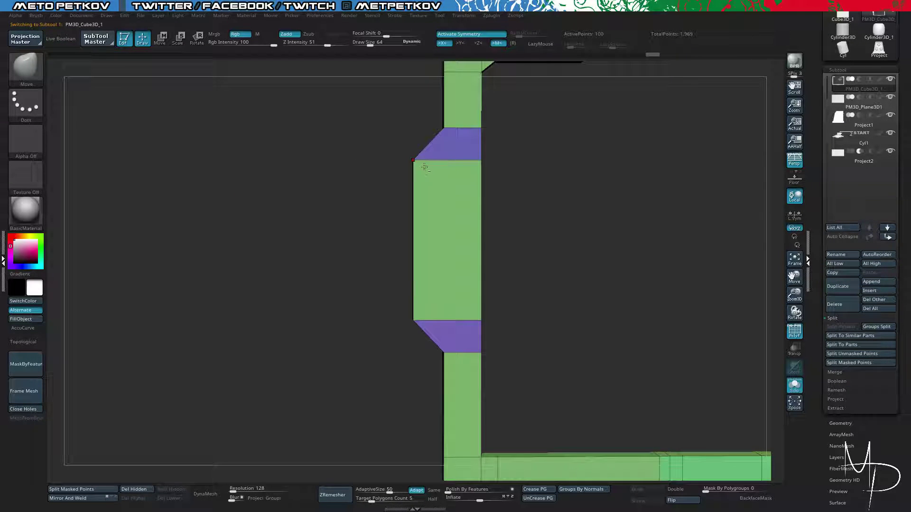
With ZModeler and symmetry off, mark the three front faces of the frame's side bulge as one temporary polygroup.
{"action": "key", "text": "b"}
{"action": "key", "text": "z"}
{"action": "key", "text": "m"}
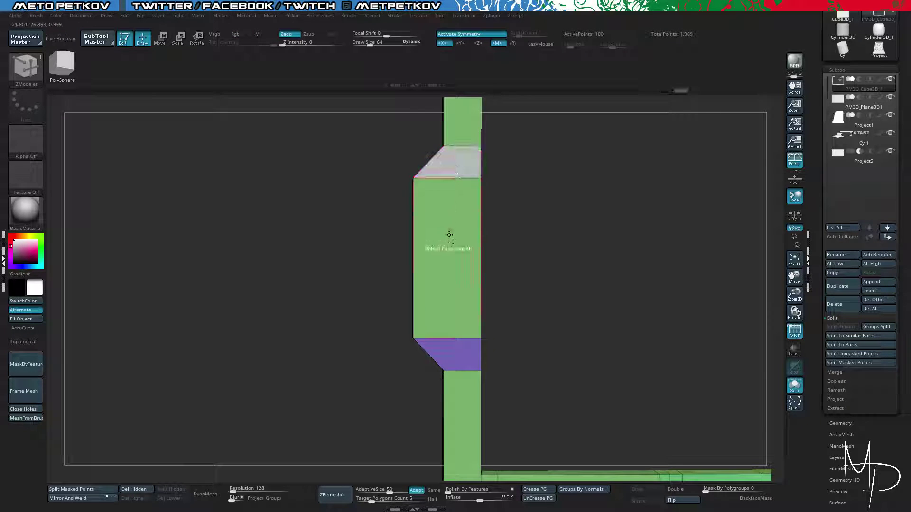
{"action": "left_click_drag", "start_coordinate": [304, 222], "coordinate": [337, 223]}
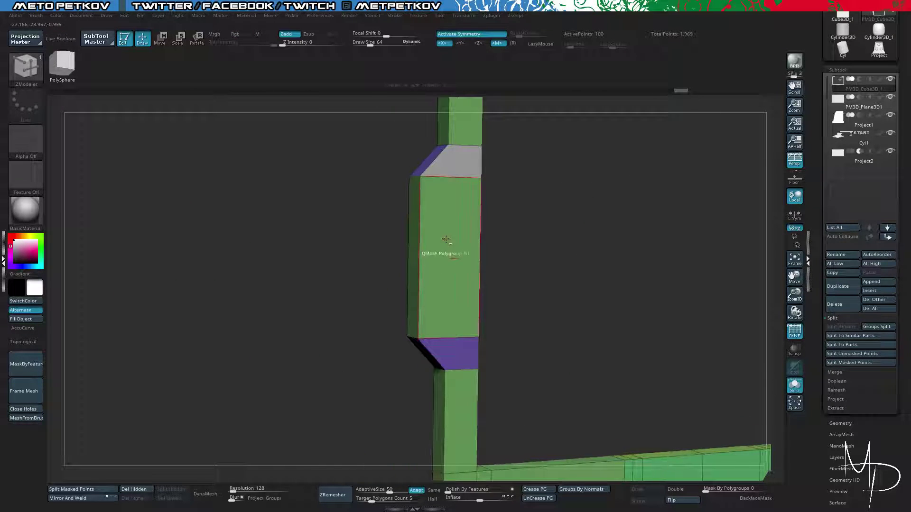
{"action": "left_click_drag", "start_coordinate": [324, 193], "coordinate": [281, 130]}
{"action": "key", "text": "x"}
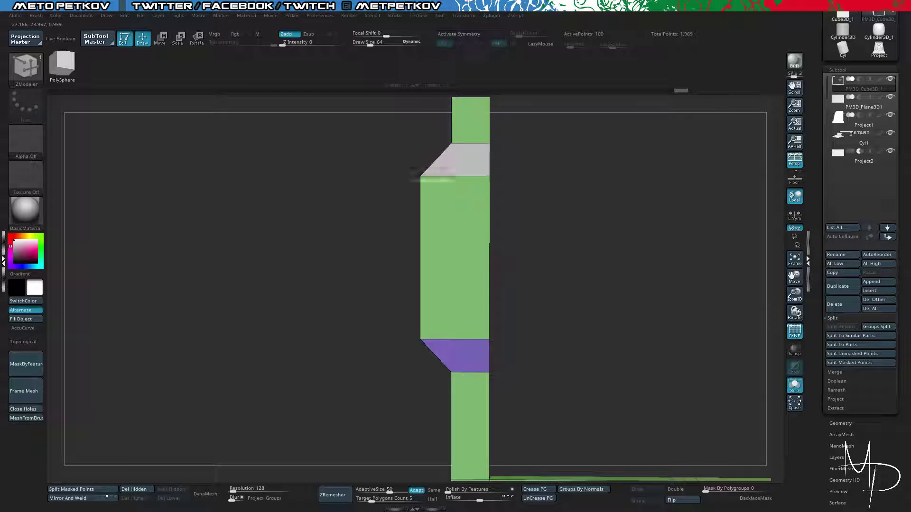
{"action": "left_click", "coordinate": [456, 217]}
{"action": "left_click", "coordinate": [468, 362]}
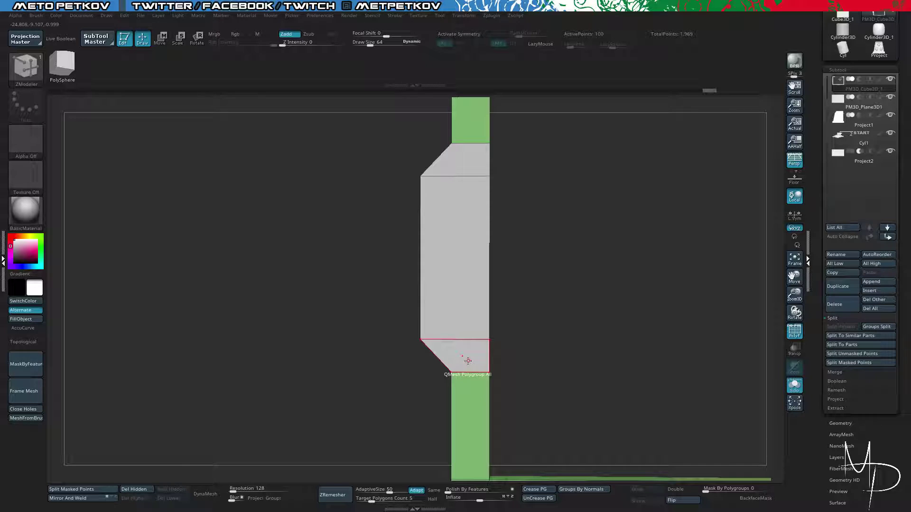
{"action": "left_click_drag", "start_coordinate": [308, 233], "coordinate": [294, 172]}
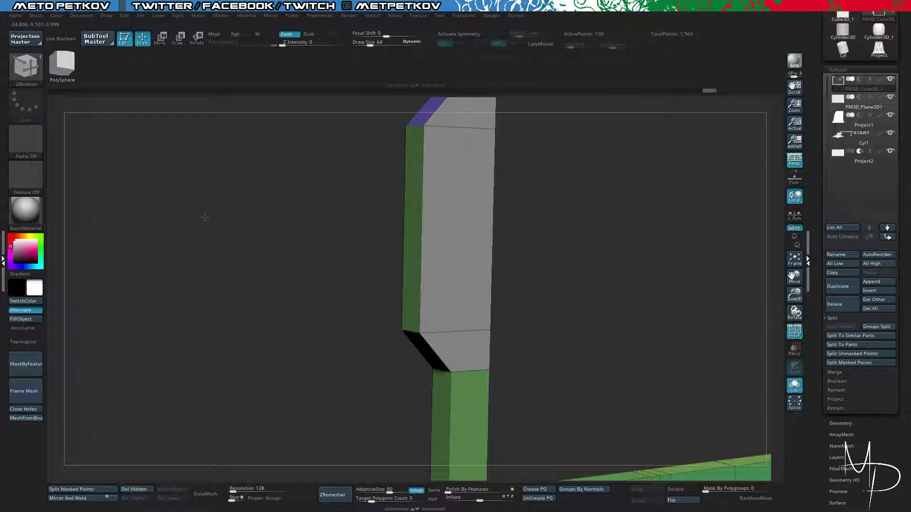
{"action": "left_click_drag", "start_coordinate": [204, 216], "coordinate": [266, 223], "text": "shift"}
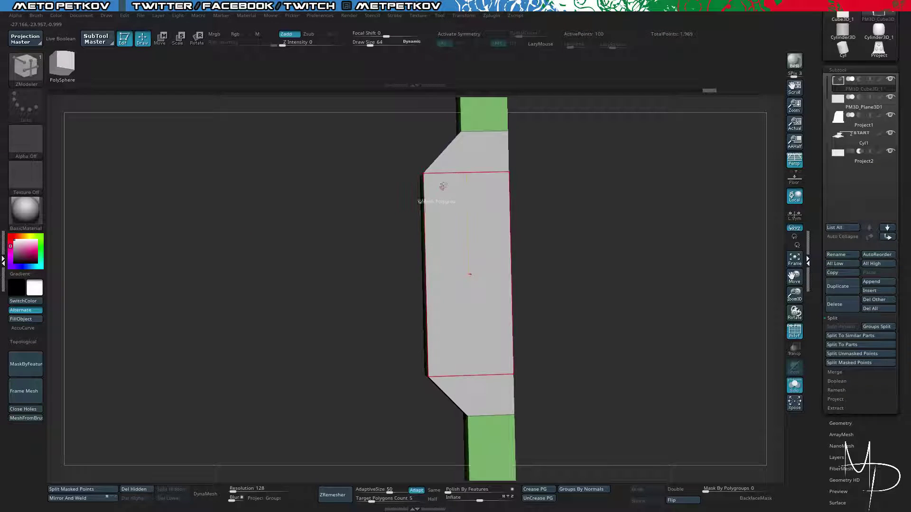
Inset the bulge's marked front faces as one region using Inset on Polygroup All, leaving a narrow border.
{"action": "key", "text": "space"}
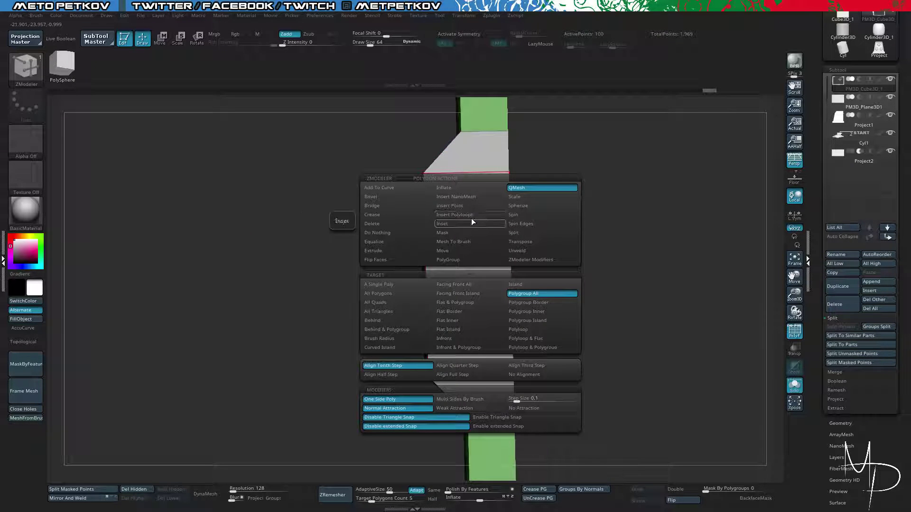
{"action": "left_click", "coordinate": [473, 224]}
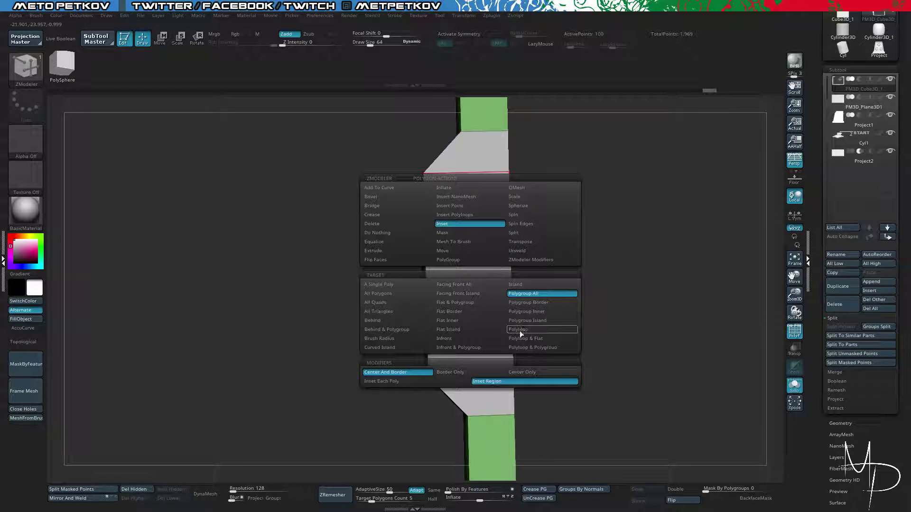
{"action": "left_click_drag", "start_coordinate": [480, 212], "coordinate": [475, 221]}
{"action": "left_click_drag", "start_coordinate": [344, 186], "coordinate": [326, 194]}
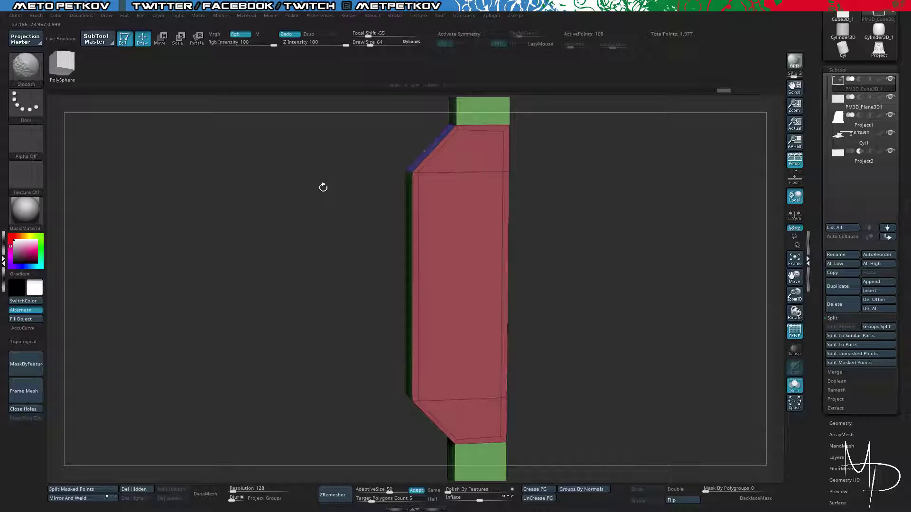
{"action": "key", "text": "shift+f"}
{"action": "key", "text": "d"}
{"action": "key", "text": "shift+d"}
{"action": "key", "text": "shift+f"}
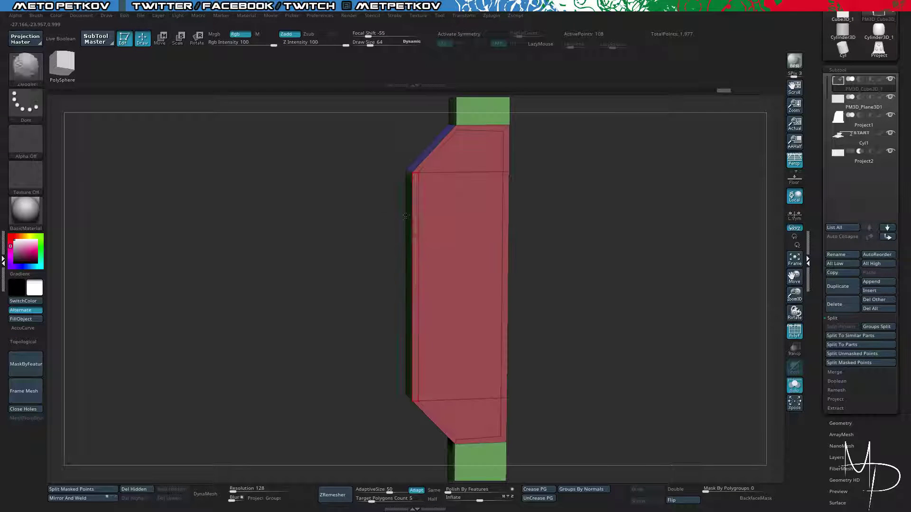
{"action": "left_click_drag", "start_coordinate": [322, 185], "coordinate": [313, 179]}
Mark the faces inside the bulge's inset border as one temporary polygroup.
{"action": "left_click", "coordinate": [462, 219], "text": "alt"}
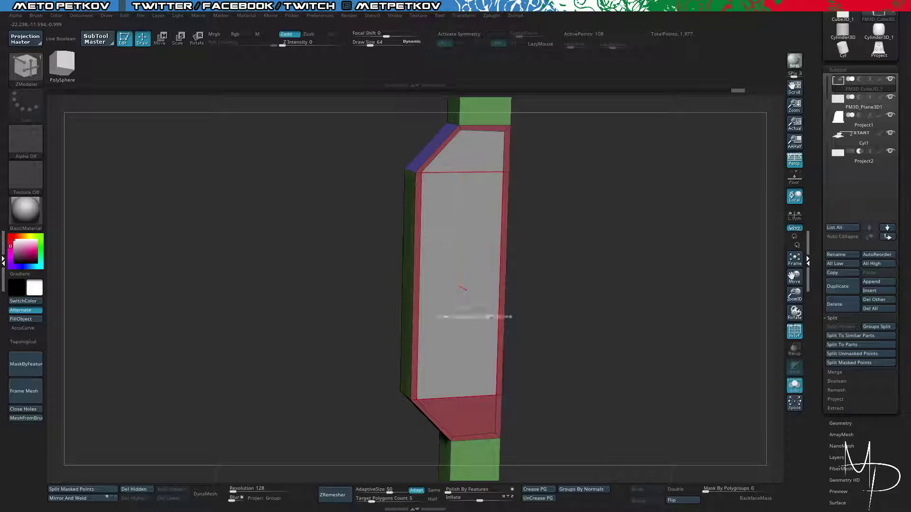
{"action": "left_click", "coordinate": [486, 409], "text": "alt"}
{"action": "left_click_drag", "start_coordinate": [368, 239], "coordinate": [399, 230]}
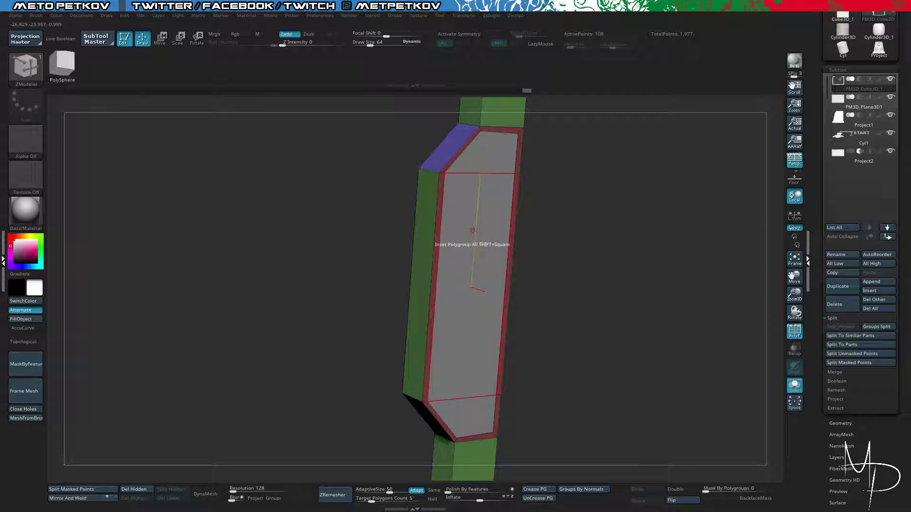
Try pushing the marked inner faces inward with QMesh on Polygroup All, review the recess in the assembly and undo it.
{"action": "key", "text": "space"}
{"action": "left_click", "coordinate": [480, 256]}
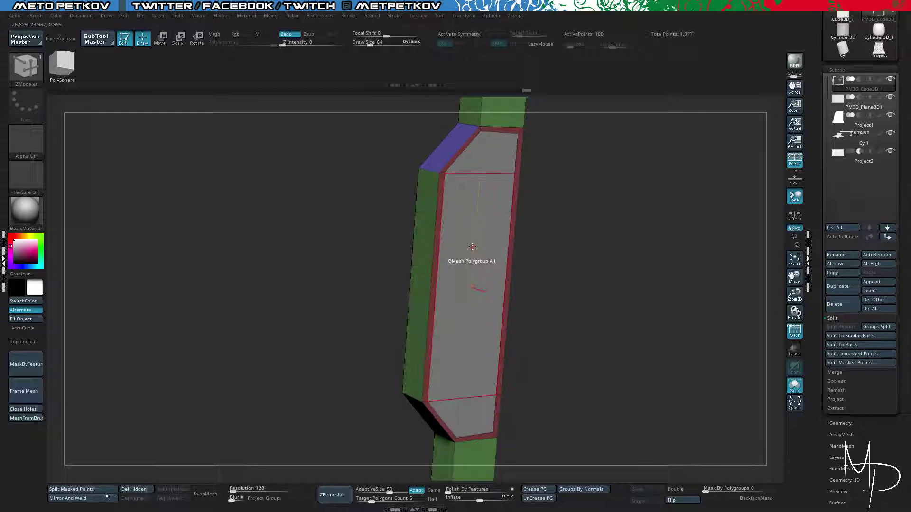
{"action": "left_click", "coordinate": [468, 244]}
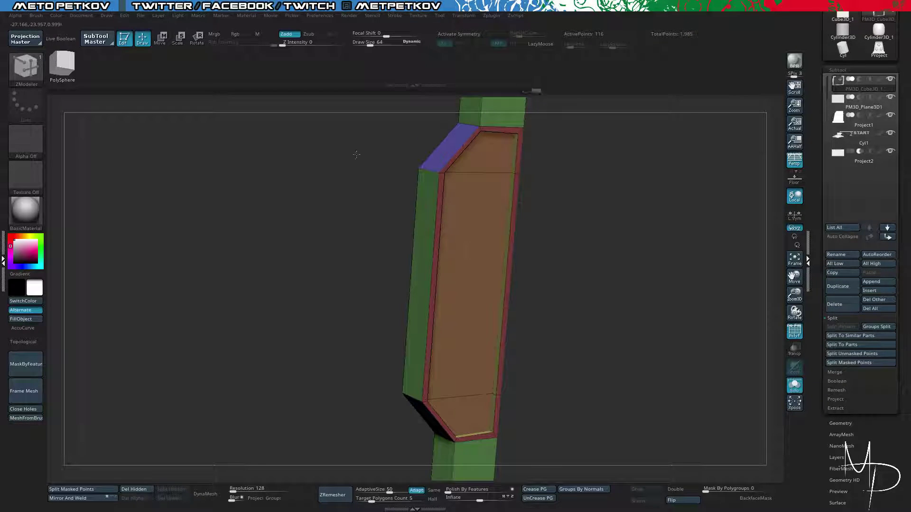
{"action": "left_click_drag", "start_coordinate": [356, 154], "coordinate": [337, 150], "text": "shift"}
{"action": "key", "text": "shift+s"}
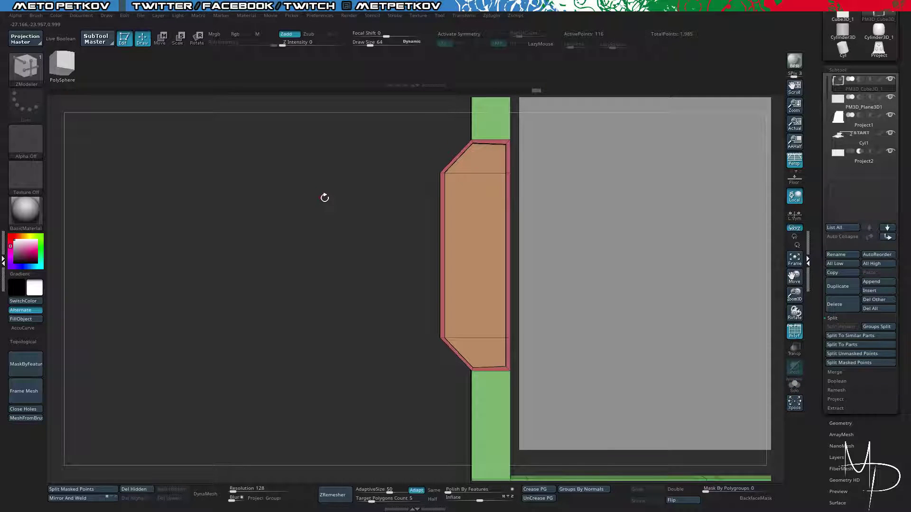
{"action": "key", "text": "shift+f"}
{"action": "left_click_drag", "start_coordinate": [319, 204], "coordinate": [201, 182], "text": "alt"}
{"action": "key", "text": "shift+s"}
{"action": "mouse_move", "coordinate": [286, 206]}
{"action": "left_mouse_down"}
{"action": "mouse_move", "coordinate": [276, 209]}
{"action": "mouse_move", "coordinate": [326, 240]}
{"action": "left_mouse_up"}
{"action": "key", "text": "shift+s"}
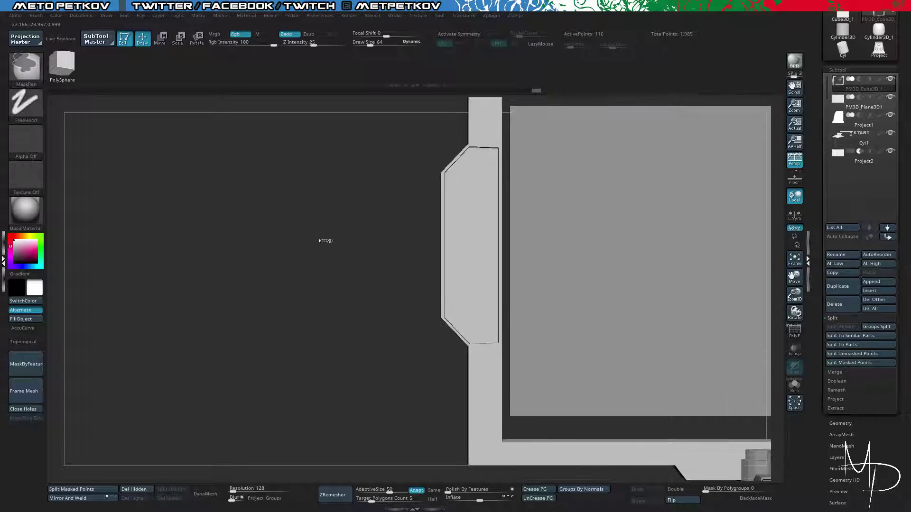
{"action": "key", "text": "shift+f"}
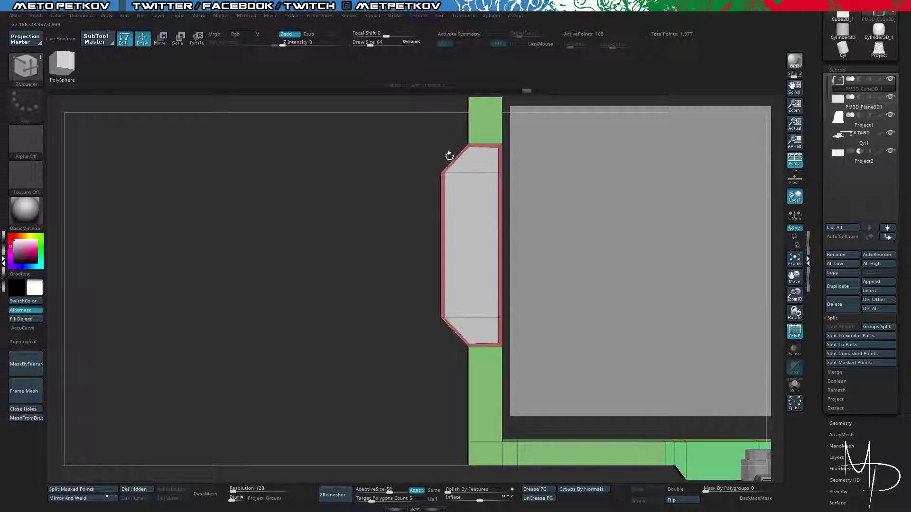
{"action": "key", "text": "ctrl"}
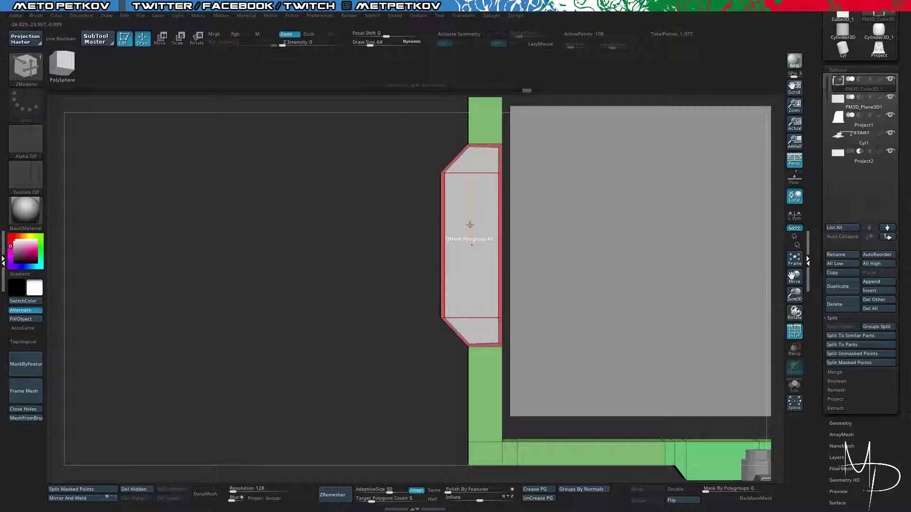
Try the Move polygon action on the side bulge's marked faces.
{"action": "key", "text": "space"}
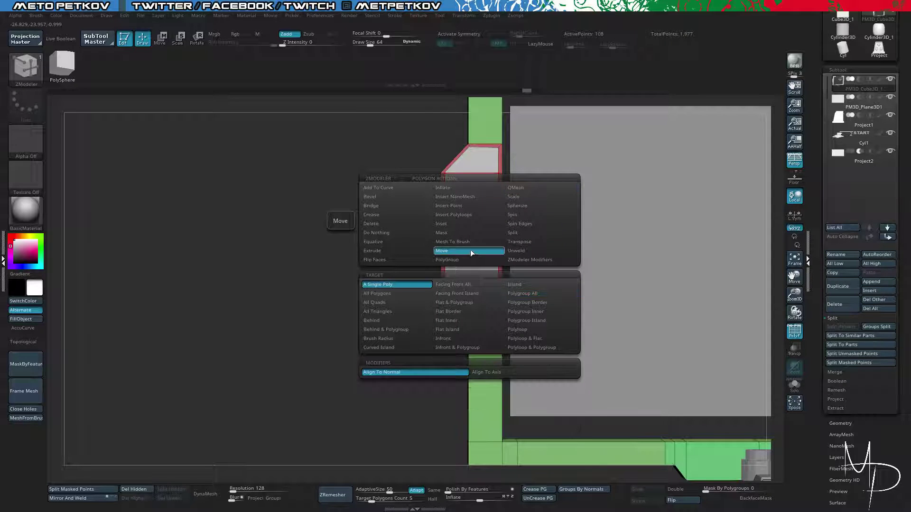
{"action": "left_click", "coordinate": [471, 251]}
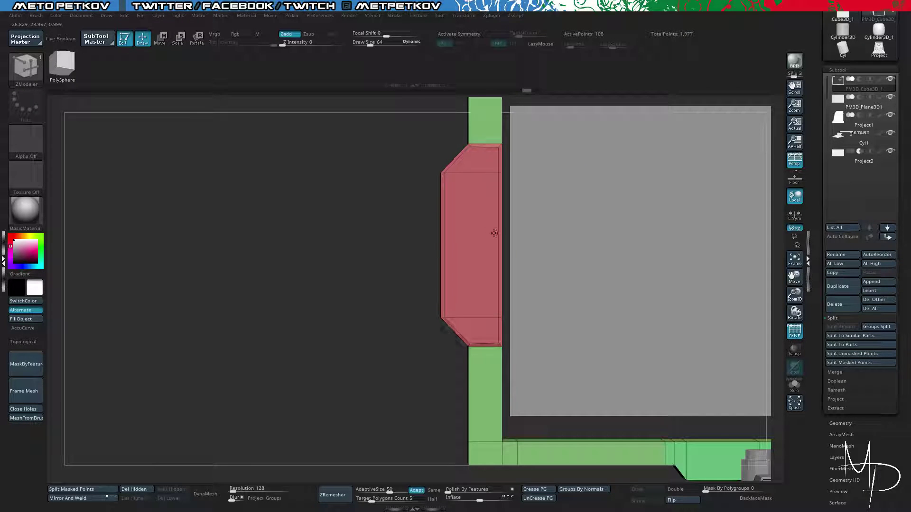
{"action": "left_click_drag", "start_coordinate": [351, 185], "coordinate": [473, 200]}
Push the bulge's marked inner faces inward with QMesh on Polygroup All to form a shallow recess.
{"action": "key", "text": "space"}
{"action": "left_click", "coordinate": [552, 188]}
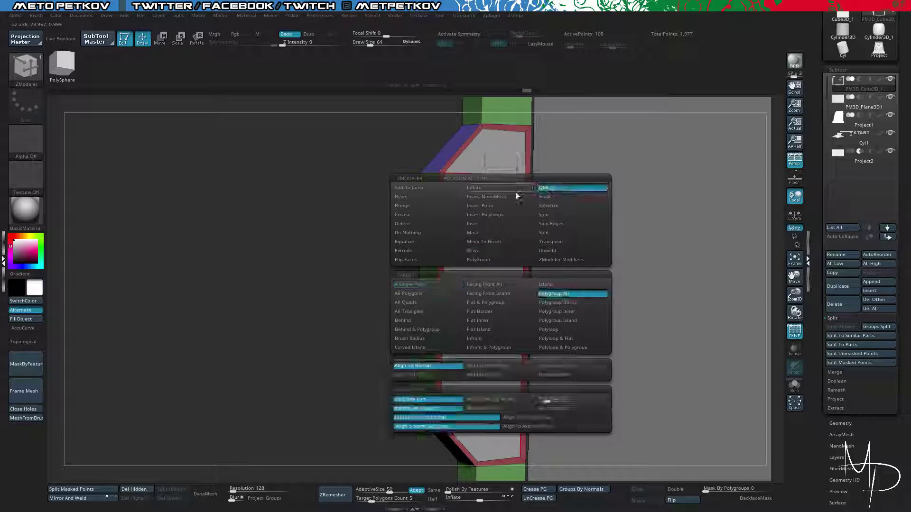
{"action": "left_click_drag", "start_coordinate": [391, 175], "coordinate": [410, 177]}
{"action": "left_click_drag", "start_coordinate": [338, 160], "coordinate": [354, 161]}
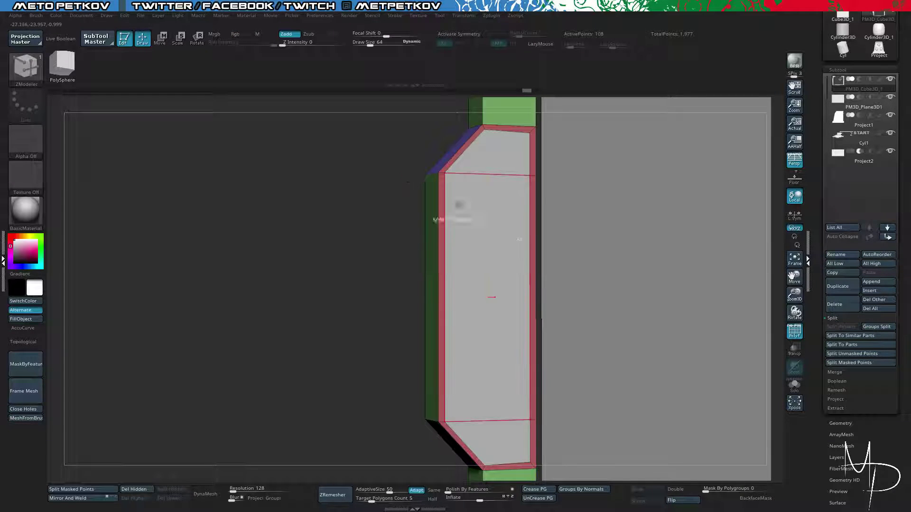
{"action": "left_click_drag", "start_coordinate": [489, 221], "coordinate": [487, 222]}
Switch to the Move brush, hide the polyframe and examine the recessed side panel.
{"action": "left_click_drag", "start_coordinate": [362, 158], "coordinate": [259, 169], "text": "alt"}
{"action": "key", "text": "b"}
{"action": "key", "text": "m"}
{"action": "key", "text": "v"}
{"action": "left_click_drag", "start_coordinate": [369, 223], "coordinate": [342, 208], "text": "alt"}
{"action": "key", "text": "shift+f"}
{"action": "left_click_drag", "start_coordinate": [342, 207], "coordinate": [304, 182], "text": "alt"}
{"action": "left_click_drag", "start_coordinate": [303, 182], "coordinate": [316, 186]}
Compare the recessed side panel with the full frame, screen and stand from afar and close up.
{"action": "left_click_drag", "start_coordinate": [369, 213], "coordinate": [374, 304], "text": "alt"}
{"action": "left_click_drag", "start_coordinate": [372, 182], "coordinate": [439, 173]}
{"action": "left_click_drag", "start_coordinate": [366, 204], "coordinate": [459, 316]}
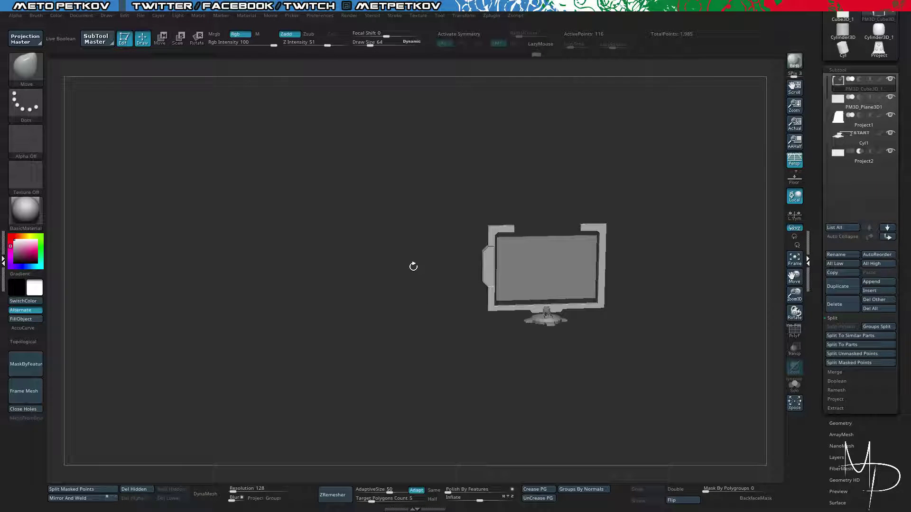
{"action": "left_click_drag", "start_coordinate": [380, 268], "coordinate": [408, 332], "text": "alt"}
{"action": "left_click_drag", "start_coordinate": [370, 223], "coordinate": [379, 187]}
{"action": "left_click_drag", "start_coordinate": [345, 213], "coordinate": [469, 150], "text": "alt"}
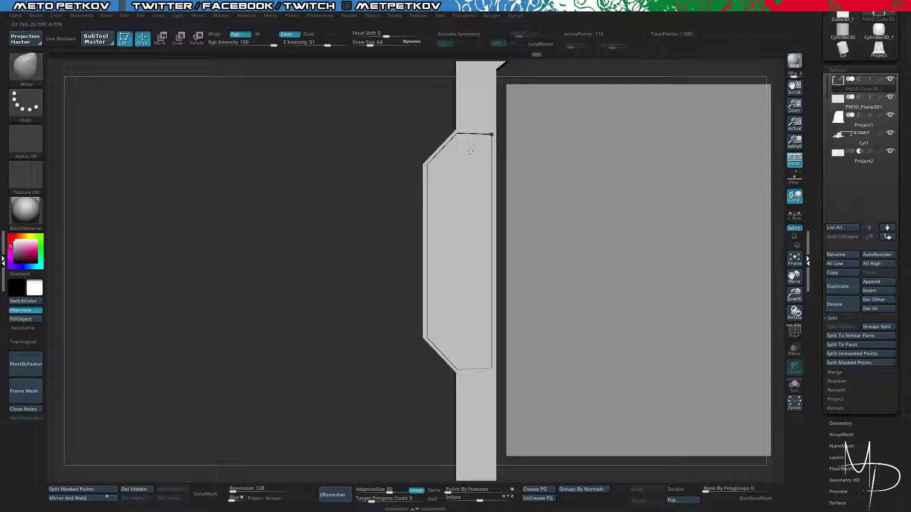
{"action": "left_click_drag", "start_coordinate": [386, 192], "coordinate": [458, 173]}
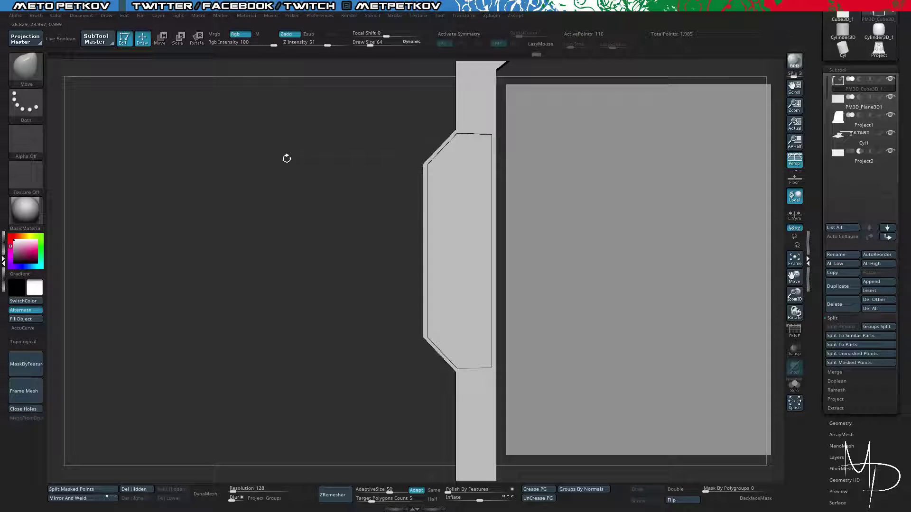
{"action": "left_click_drag", "start_coordinate": [328, 163], "coordinate": [306, 143], "text": "alt"}
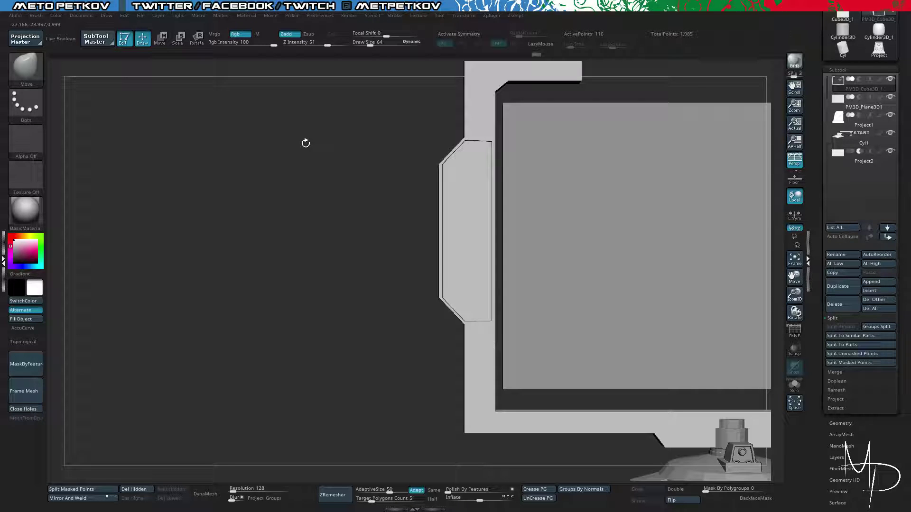
Insert two closely spaced edge loops across the frame's upper arm with ZModeler, near its chamfered inner corner.
{"action": "left_click_drag", "start_coordinate": [329, 158], "coordinate": [344, 142], "text": "alt"}
{"action": "key", "text": "shift+f"}
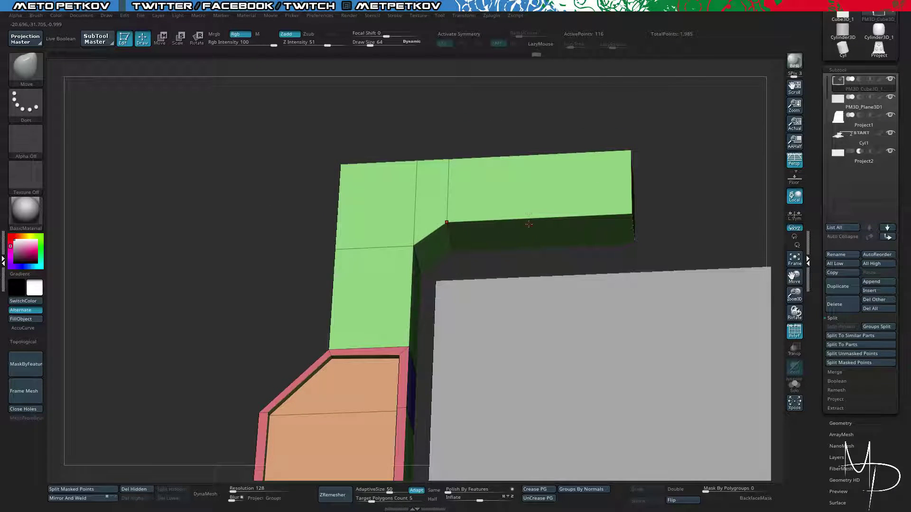
{"action": "key", "text": "b"}
{"action": "key", "text": "z"}
{"action": "key", "text": "m"}
{"action": "left_click", "coordinate": [542, 234]}
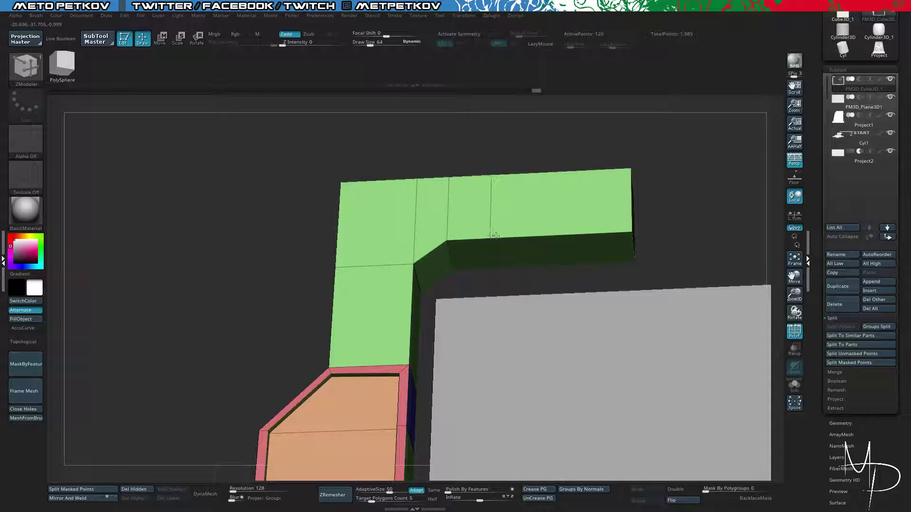
{"action": "left_click", "coordinate": [508, 237]}
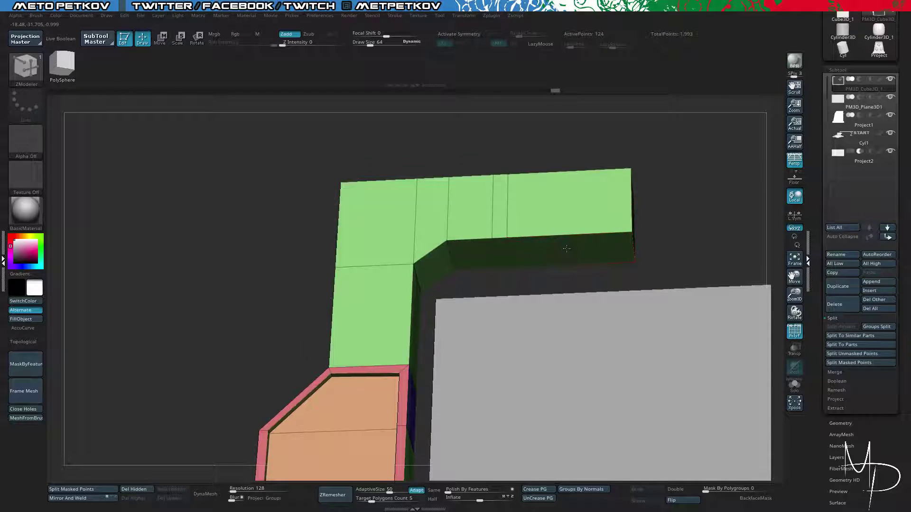
Pull the underside of the long upper arm's outer section downward with QMesh on A Single Poly, forming a sloped step at the edge loops.
{"action": "key", "text": "space"}
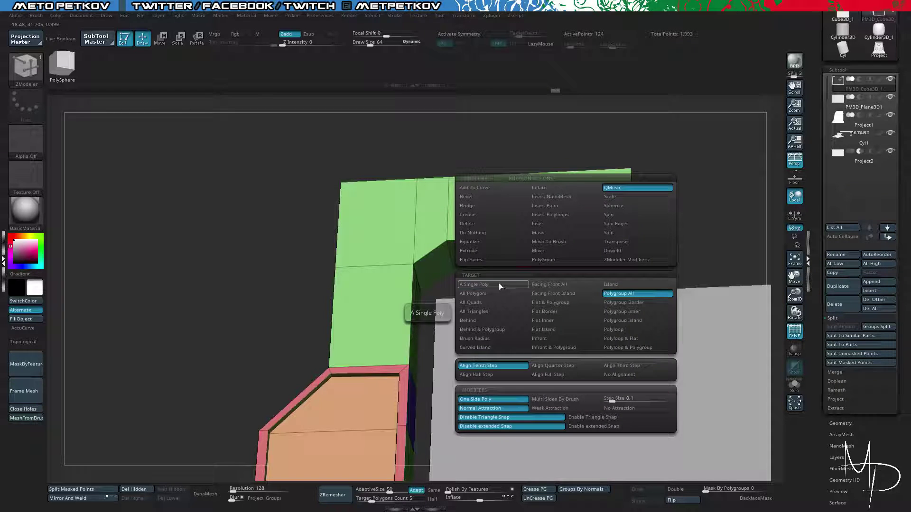
{"action": "left_click", "coordinate": [499, 285]}
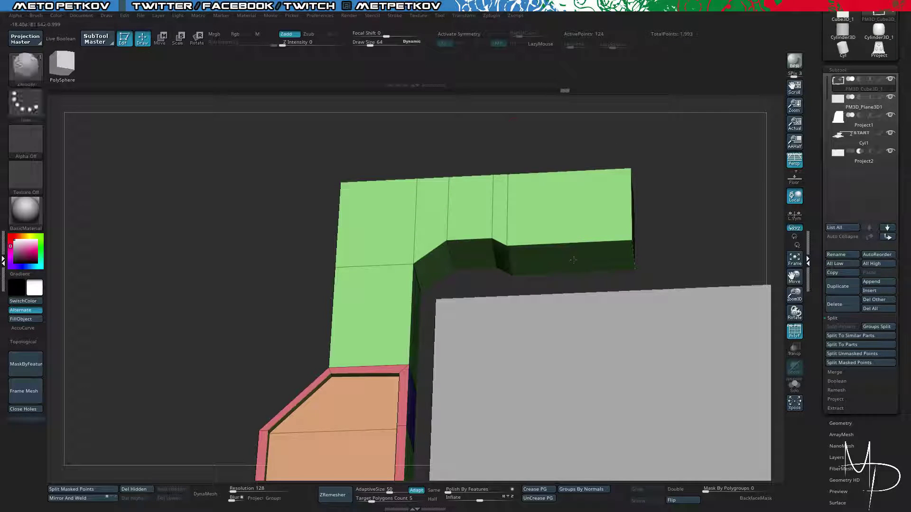
{"action": "right_click_drag", "start_coordinate": [573, 260], "coordinate": [564, 276]}
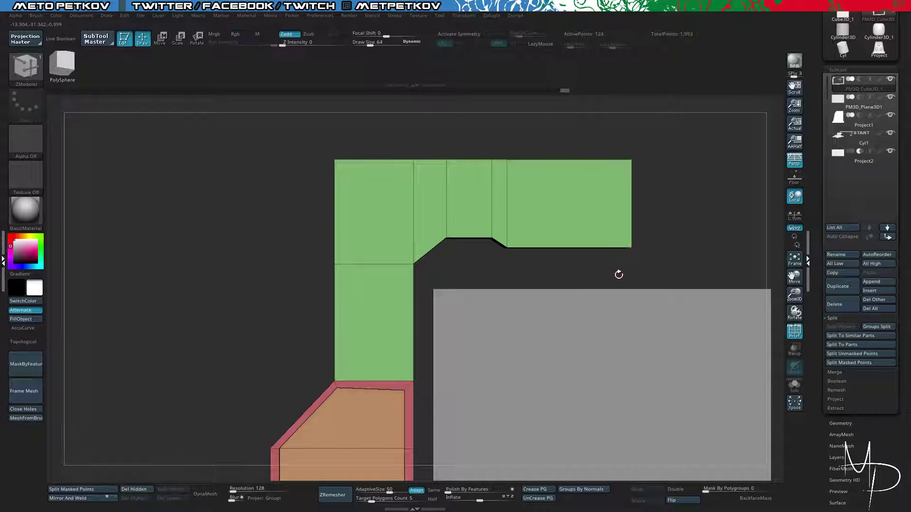
{"action": "left_click_drag", "start_coordinate": [616, 271], "coordinate": [560, 281]}
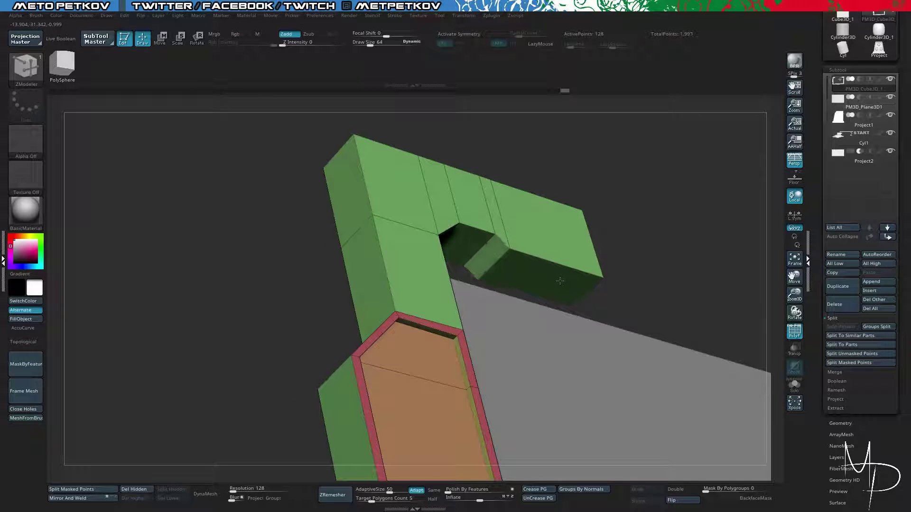
{"action": "mouse_move", "coordinate": [672, 243]}
{"action": "left_mouse_down"}
{"action": "mouse_move", "coordinate": [410, 216]}
{"action": "mouse_move", "coordinate": [388, 292]}
{"action": "mouse_move", "coordinate": [429, 225]}
{"action": "mouse_move", "coordinate": [480, 219]}
{"action": "mouse_move", "coordinate": [524, 200]}
{"action": "mouse_move", "coordinate": [602, 260]}
{"action": "mouse_move", "coordinate": [663, 263]}
{"action": "left_mouse_up"}
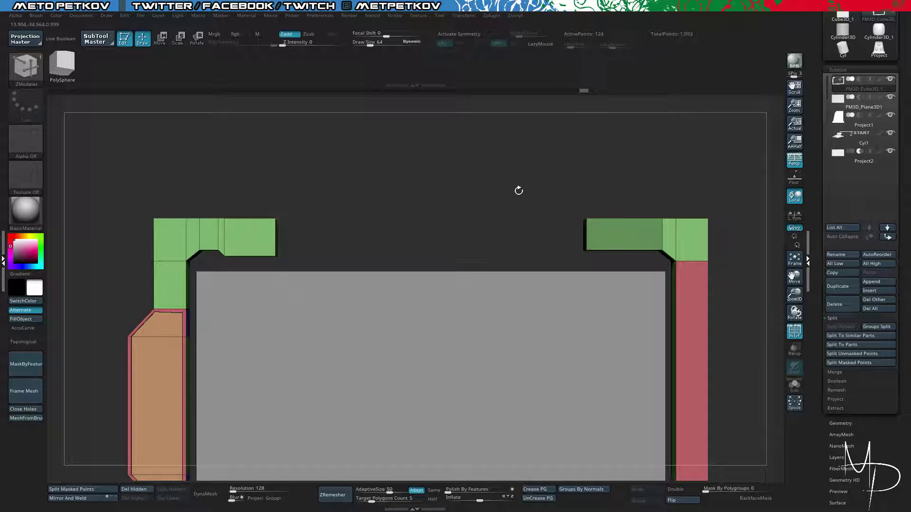
Shorten the frame's opposite upper arm by moving its end toward the corner with the rest masked, and clear the mask.
{"action": "left_click_drag", "start_coordinate": [518, 190], "coordinate": [661, 270]}
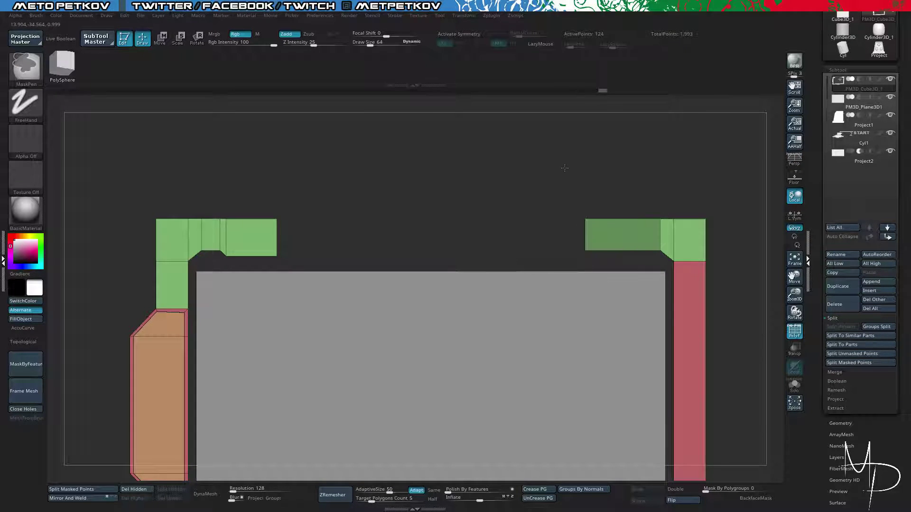
{"action": "left_click", "coordinate": [565, 167], "text": "ctrl"}
{"action": "key", "text": "w"}
{"action": "left_click", "coordinate": [678, 193]}
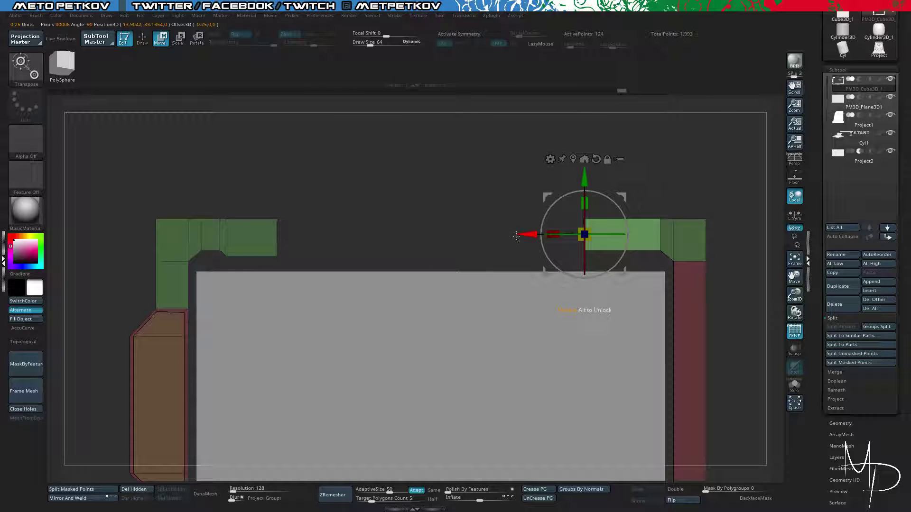
{"action": "left_click_drag", "start_coordinate": [517, 237], "coordinate": [584, 229]}
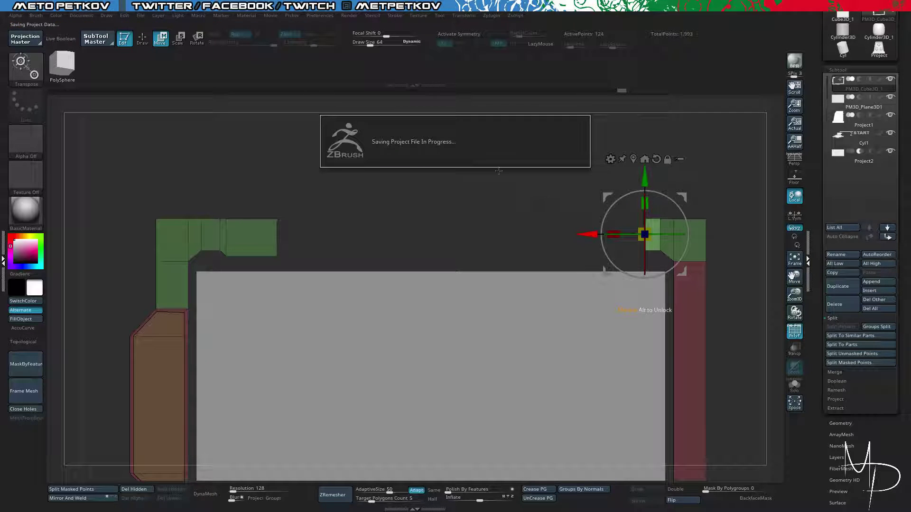
{"action": "left_click_drag", "start_coordinate": [479, 197], "coordinate": [441, 177], "text": "alt"}
{"action": "key", "text": "q"}
{"action": "key", "text": "f"}
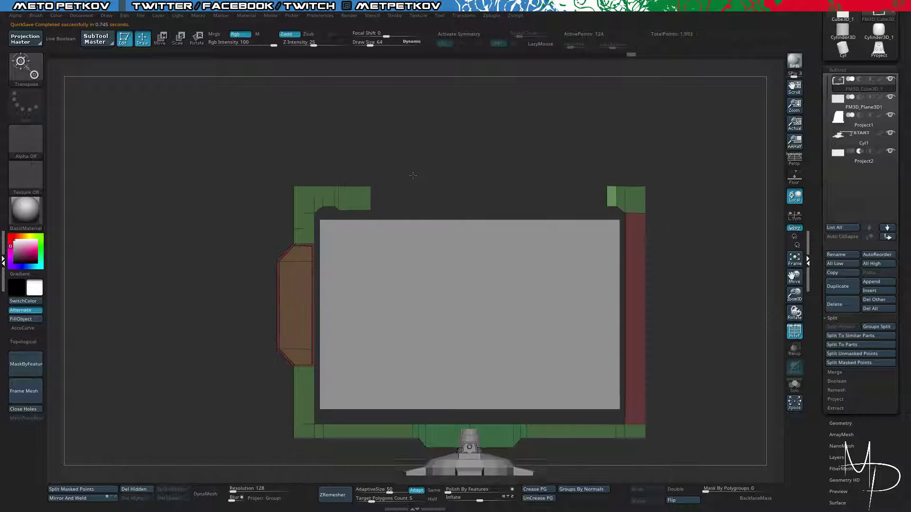
{"action": "key", "text": "w"}
{"action": "key", "text": "q"}
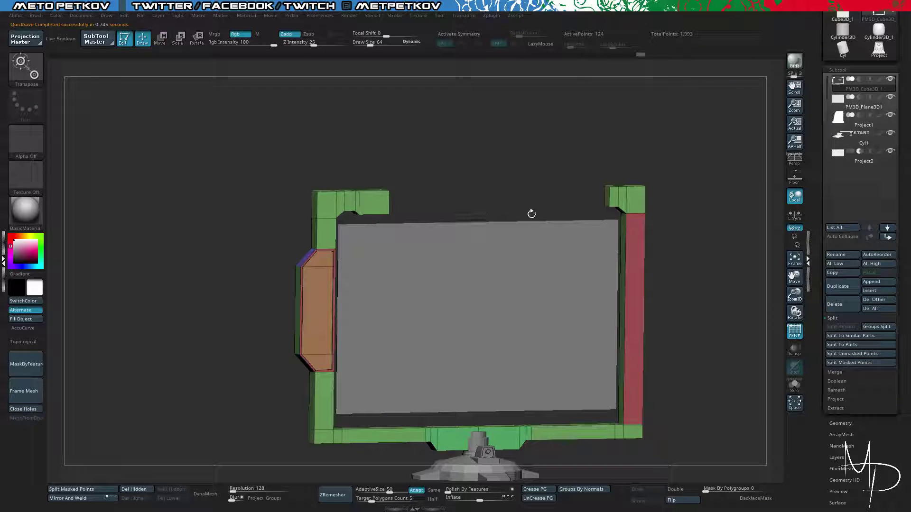
{"action": "scroll", "coordinate": [537, 177], "scroll_direction": "up", "scroll_amount": 3}
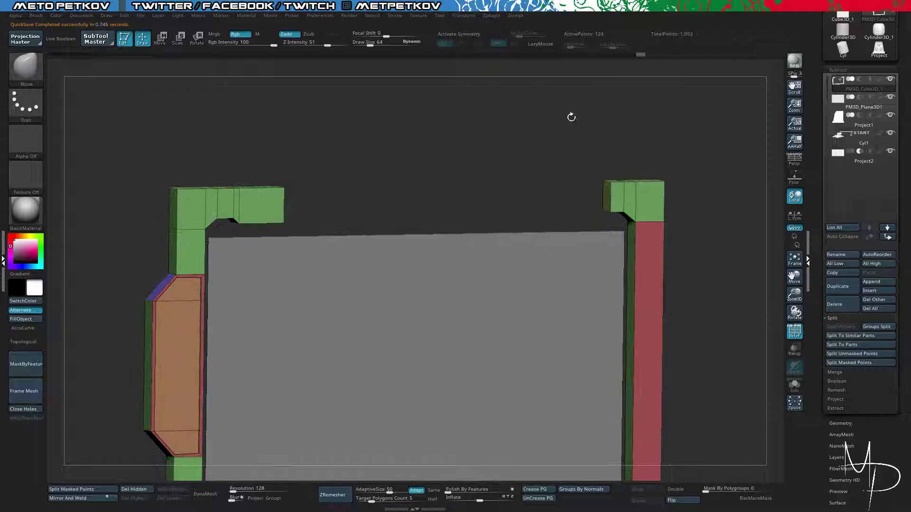
Delete the redundant edge loop from the shortened upper arm with ZModeler.
{"action": "key", "text": "b"}
{"action": "key", "text": "z"}
{"action": "key", "text": "m"}
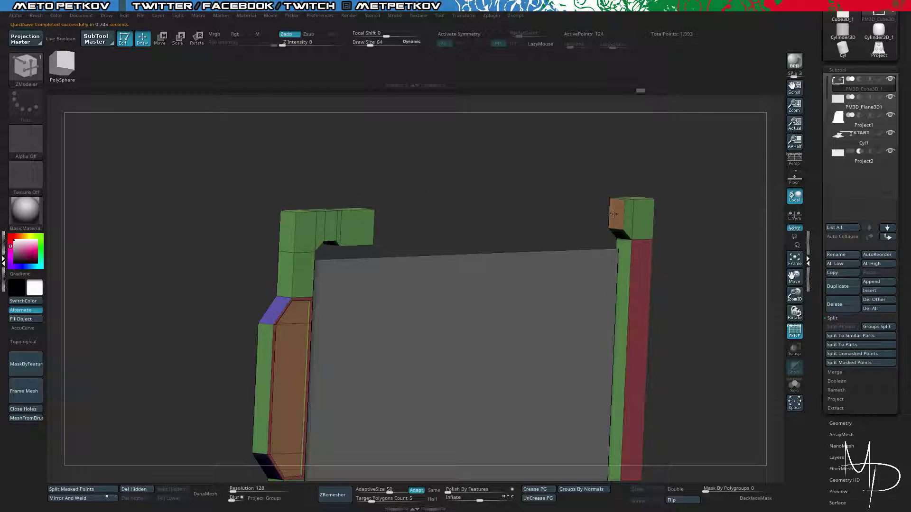
{"action": "left_click_drag", "start_coordinate": [613, 215], "coordinate": [538, 171], "text": "shift"}
{"action": "scroll", "coordinate": [411, 159], "scroll_direction": "down", "scroll_amount": 5}
{"action": "scroll", "coordinate": [320, 148], "scroll_direction": "up", "scroll_amount": 2}
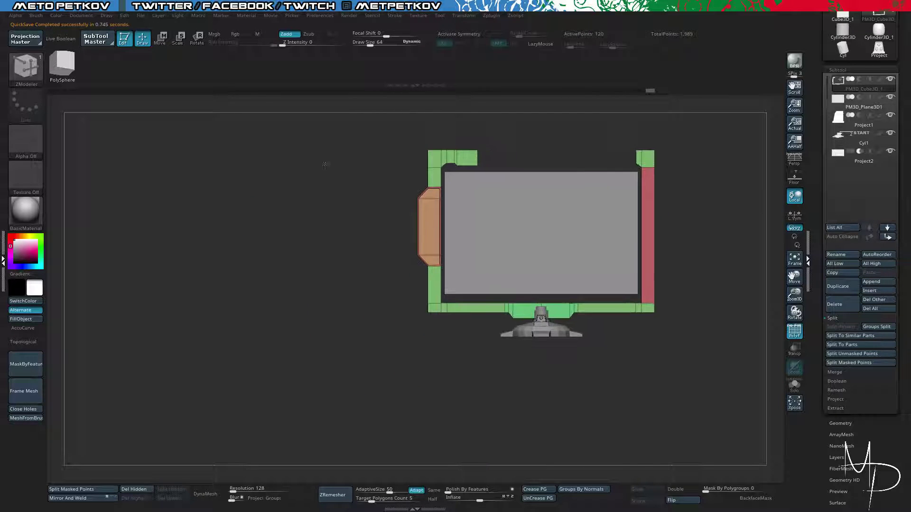
{"action": "left_click_drag", "start_coordinate": [329, 182], "coordinate": [311, 222]}
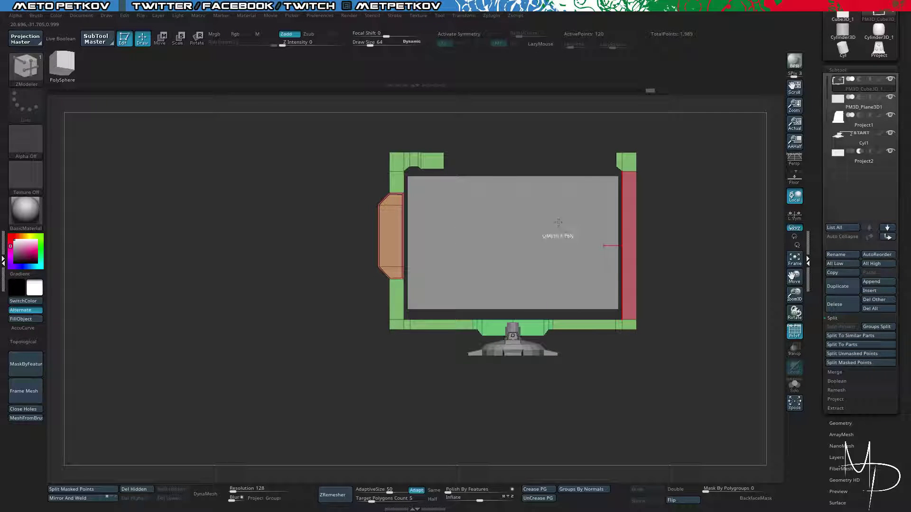
Check the screen plane's topology and make the dome stand the active subtool, zoomed in with its polyframe shown.
{"action": "left_click_drag", "start_coordinate": [264, 228], "coordinate": [259, 195], "text": "alt"}
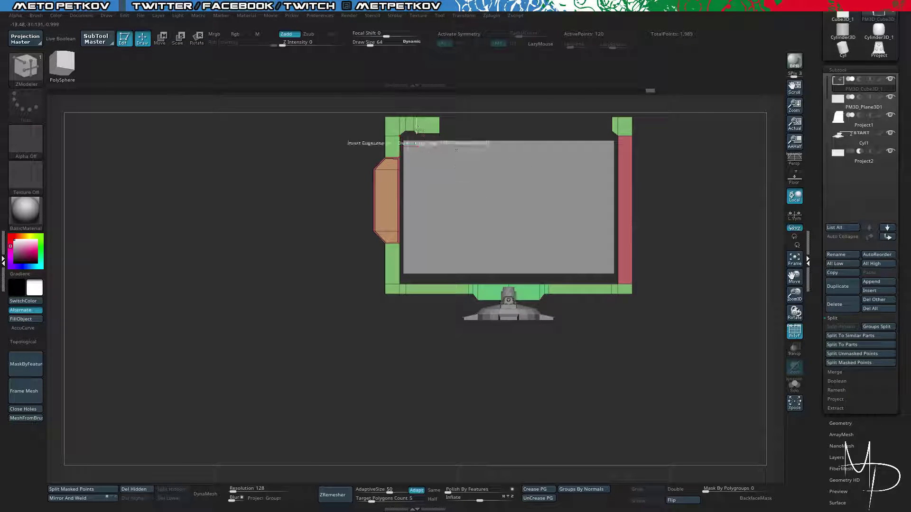
{"action": "left_click", "coordinate": [522, 194], "text": "alt"}
{"action": "key", "text": "shift+f"}
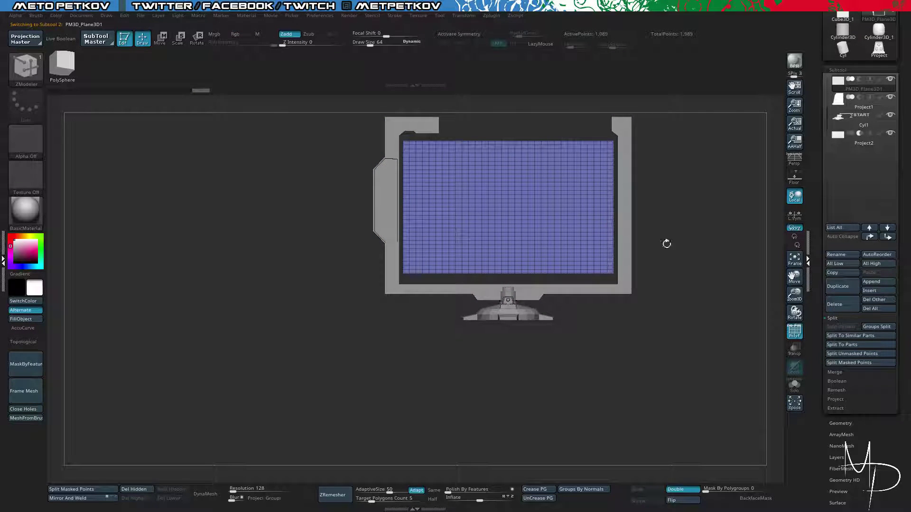
{"action": "left_click_drag", "start_coordinate": [426, 301], "coordinate": [403, 327]}
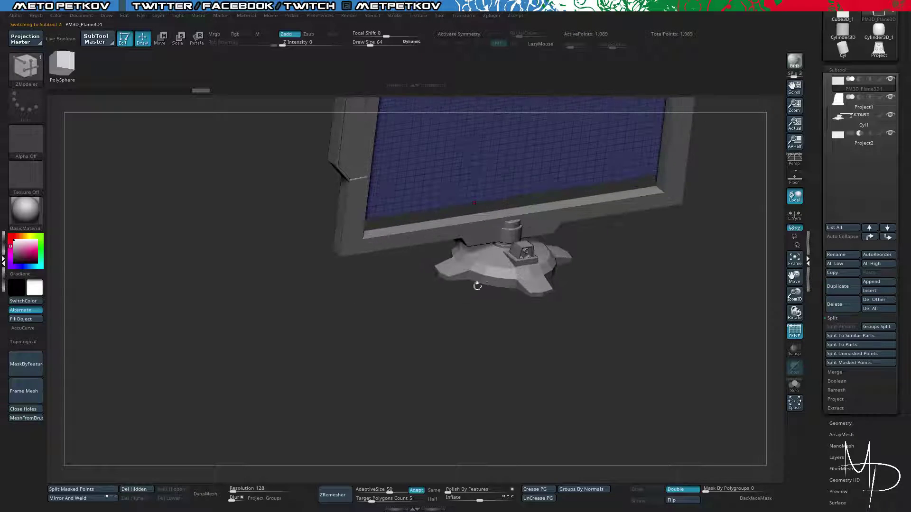
{"action": "left_click", "coordinate": [482, 278], "text": "alt"}
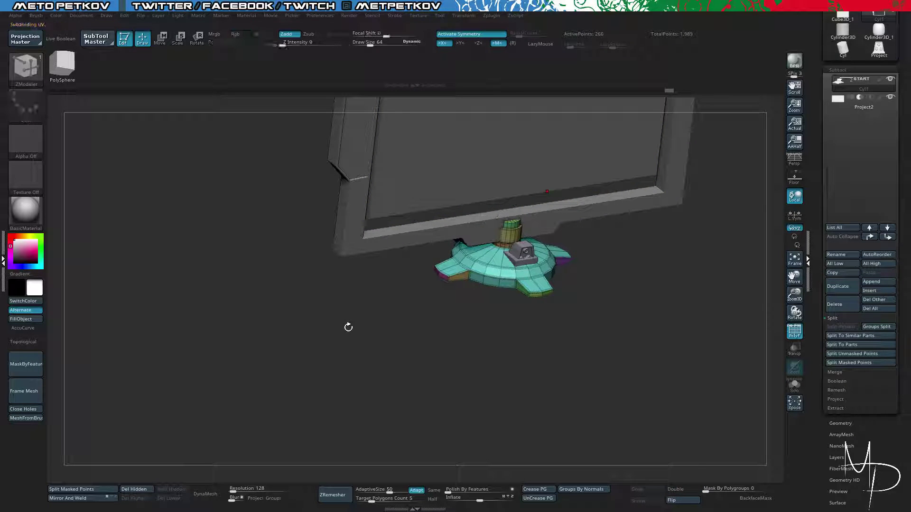
{"action": "left_click_drag", "start_coordinate": [348, 323], "coordinate": [370, 372]}
{"action": "key", "text": "shift+f"}
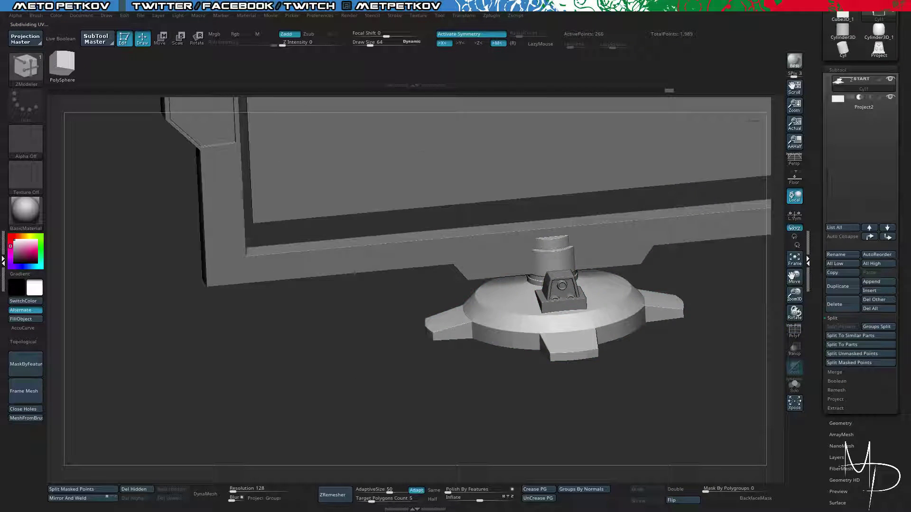
{"action": "left_click_drag", "start_coordinate": [346, 415], "coordinate": [388, 350], "text": "alt"}
{"action": "key", "text": "shift+f"}
Mark the stand's rim faces between two feet as a temporary polygroup and inset them as one region.
{"action": "left_click_drag", "start_coordinate": [517, 294], "coordinate": [619, 290], "text": "alt"}
{"action": "mouse_move", "coordinate": [606, 361]}
{"action": "left_mouse_down"}
{"action": "mouse_move", "coordinate": [590, 380]}
{"action": "mouse_move", "coordinate": [602, 354]}
{"action": "left_mouse_up"}
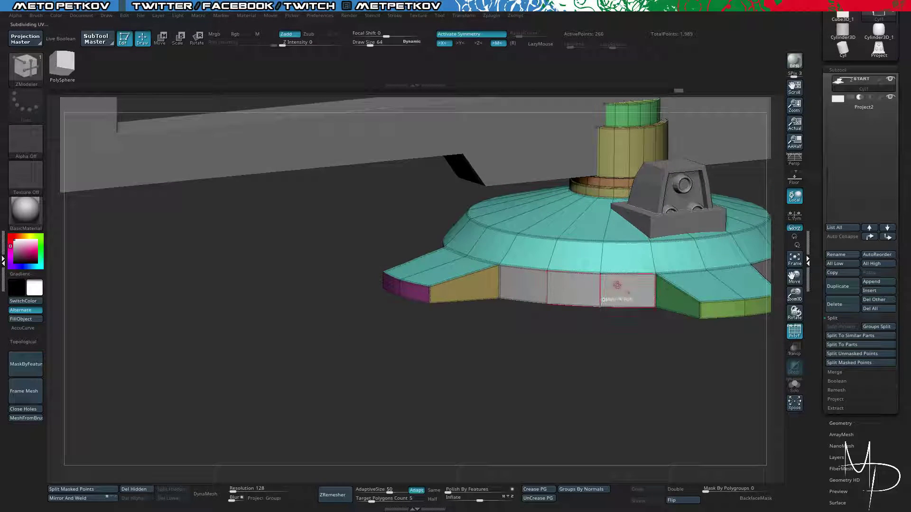
{"action": "key", "text": "space"}
{"action": "left_click", "coordinate": [614, 228]}
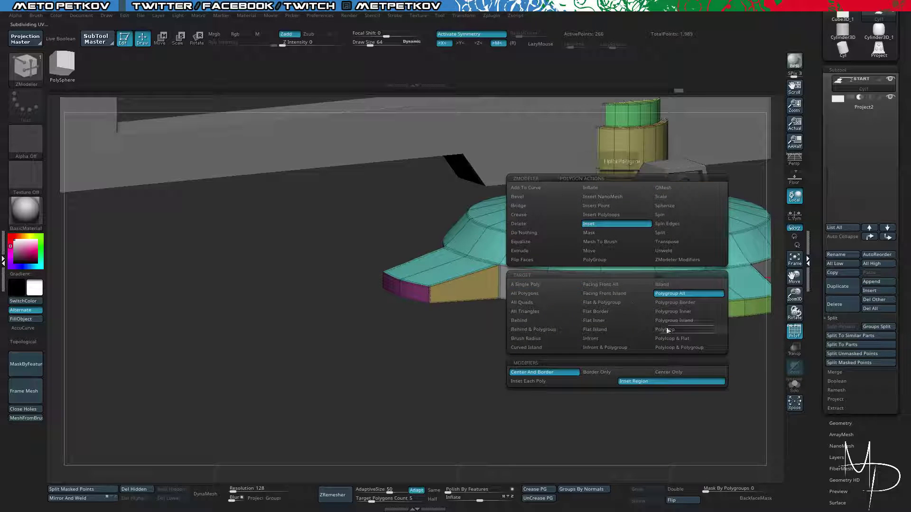
{"action": "left_click_drag", "start_coordinate": [612, 385], "coordinate": [617, 360]}
{"action": "key", "text": "space"}
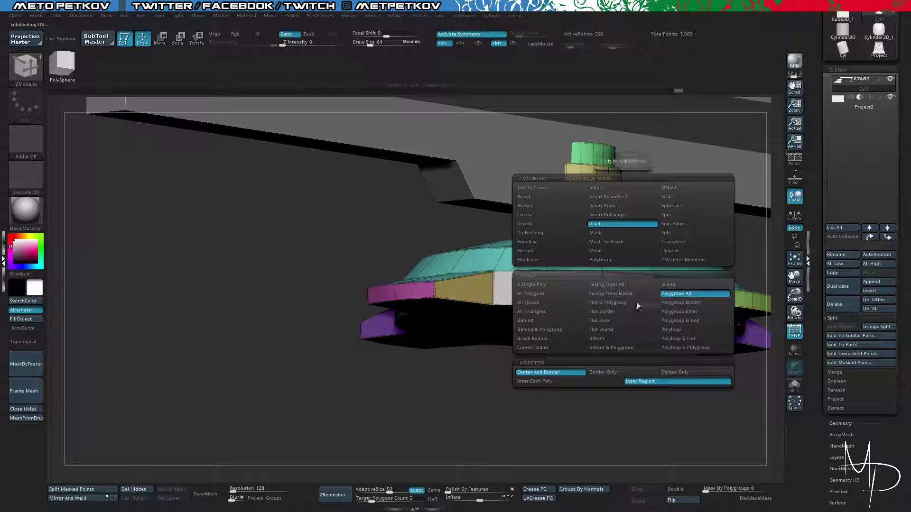
{"action": "left_click_drag", "start_coordinate": [627, 290], "coordinate": [626, 286]}
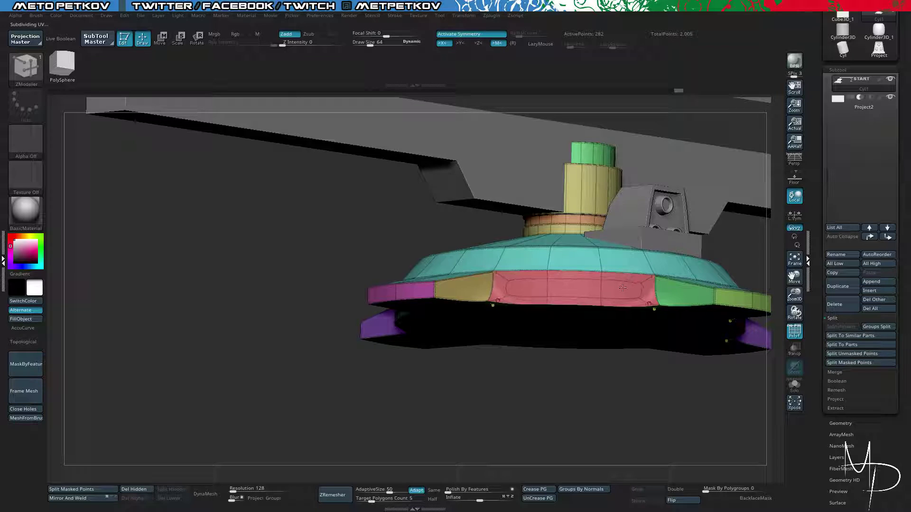
Turn off the smoothed preview and mark all inner faces of the inset rim panel as a temporary polygroup.
{"action": "left_click_drag", "start_coordinate": [614, 375], "coordinate": [624, 351]}
{"action": "left_click", "coordinate": [627, 292]}
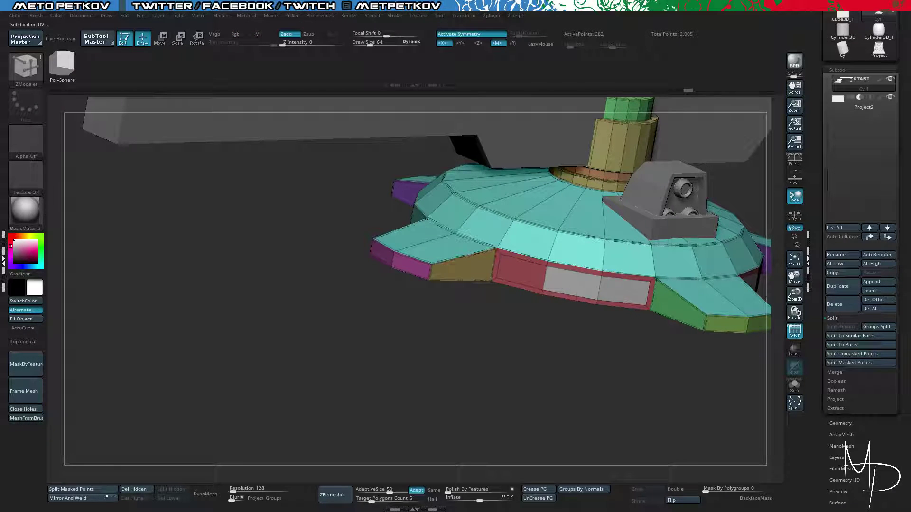
{"action": "left_click_drag", "start_coordinate": [555, 357], "coordinate": [551, 354]}
{"action": "left_click", "coordinate": [532, 276], "text": "alt"}
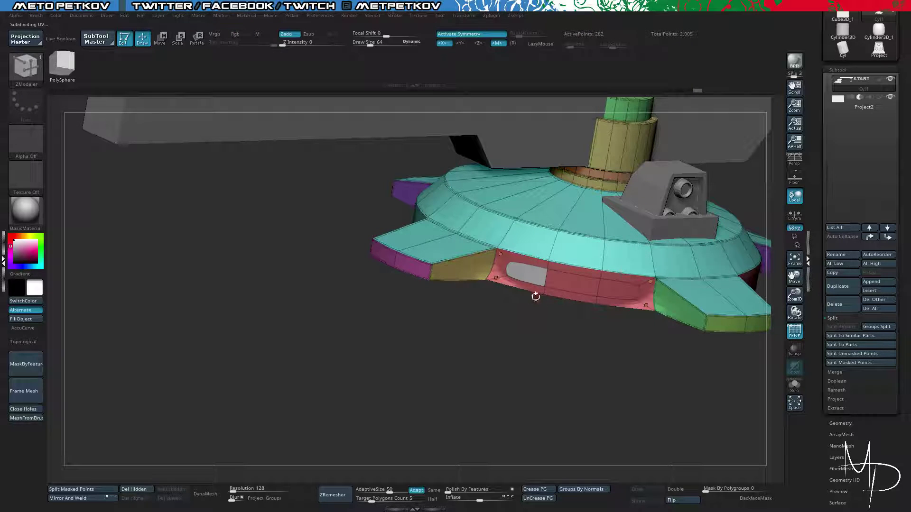
{"action": "key", "text": "ctrl+z"}
{"action": "key", "text": "ctrl+z"}
{"action": "key", "text": "shift+d"}
{"action": "left_click_drag", "start_coordinate": [525, 280], "coordinate": [607, 288], "text": "alt"}
{"action": "left_click_drag", "start_coordinate": [579, 367], "coordinate": [657, 366]}
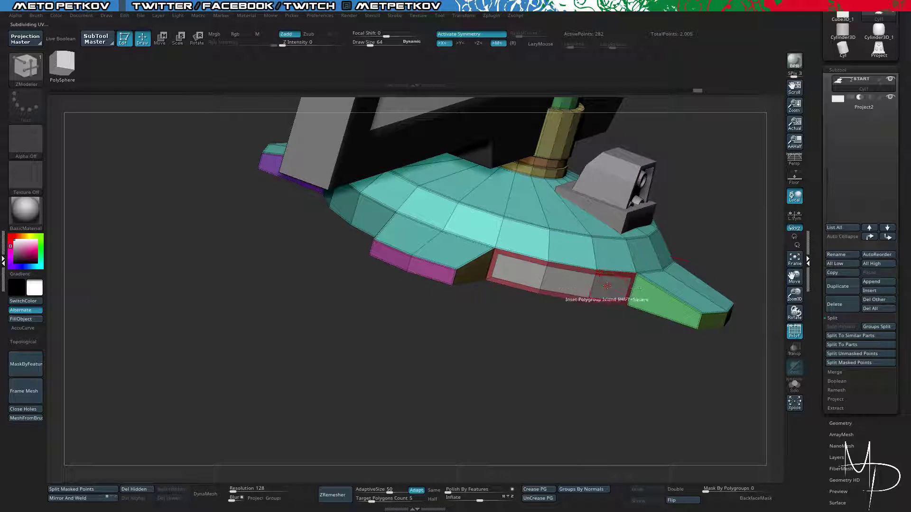
Push the marked inner rim faces inward with QMesh to form a recess, and check the stand from its sides.
{"action": "key", "text": "space"}
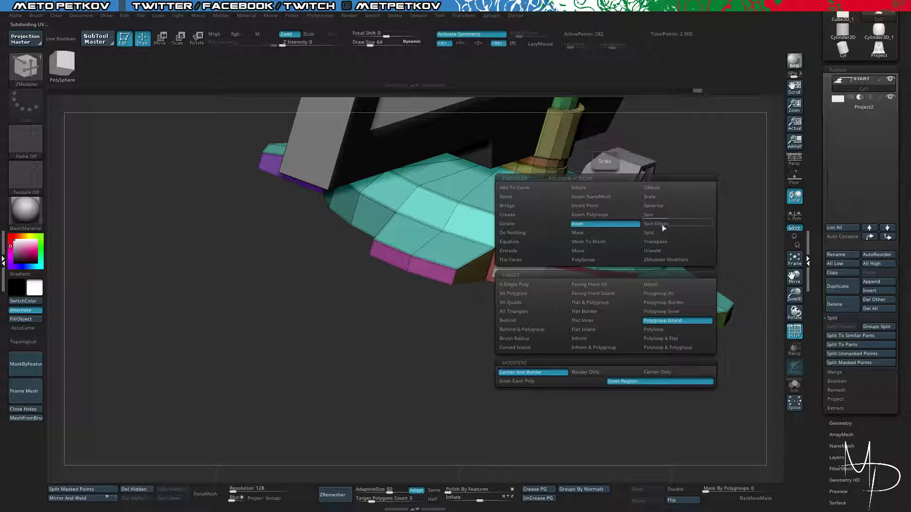
{"action": "left_click", "coordinate": [650, 188]}
{"action": "left_click", "coordinate": [653, 303]}
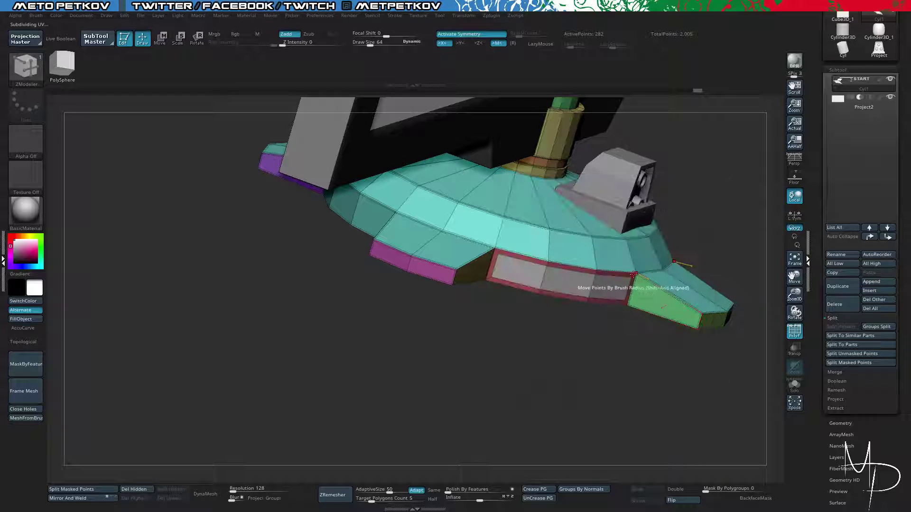
{"action": "left_click_drag", "start_coordinate": [599, 285], "coordinate": [598, 276]}
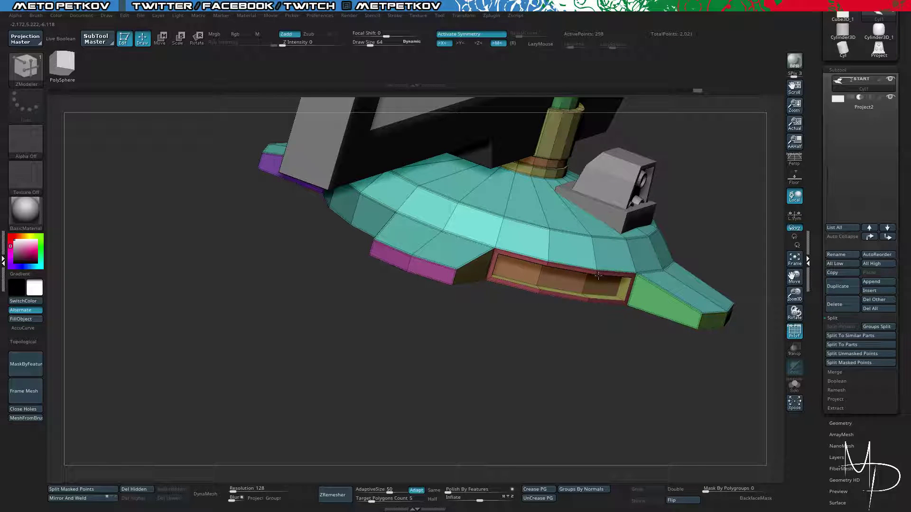
{"action": "left_click_drag", "start_coordinate": [622, 359], "coordinate": [580, 387]}
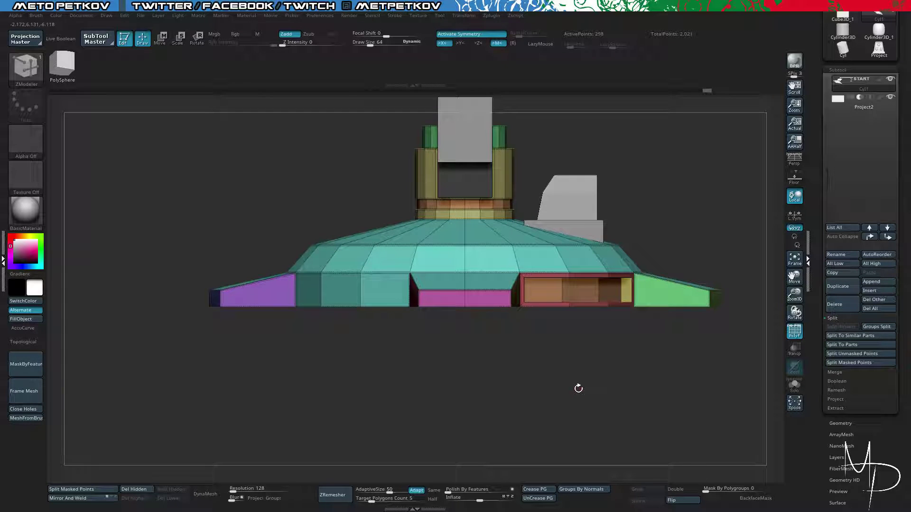
{"action": "mouse_move", "coordinate": [606, 330]}
{"action": "left_mouse_down"}
{"action": "mouse_move", "coordinate": [577, 368]}
{"action": "mouse_move", "coordinate": [554, 363]}
{"action": "mouse_move", "coordinate": [550, 392]}
{"action": "left_mouse_up"}
{"action": "mouse_move", "coordinate": [555, 382]}
{"action": "left_mouse_down", "text": "ctrl"}
{"action": "mouse_move", "coordinate": [518, 347]}
{"action": "mouse_move", "coordinate": [540, 331]}
{"action": "mouse_move", "coordinate": [620, 370]}
{"action": "mouse_move", "coordinate": [548, 332]}
{"action": "left_mouse_up", "text": "ctrl"}
{"action": "left_click_drag", "start_coordinate": [576, 366], "coordinate": [418, 205]}
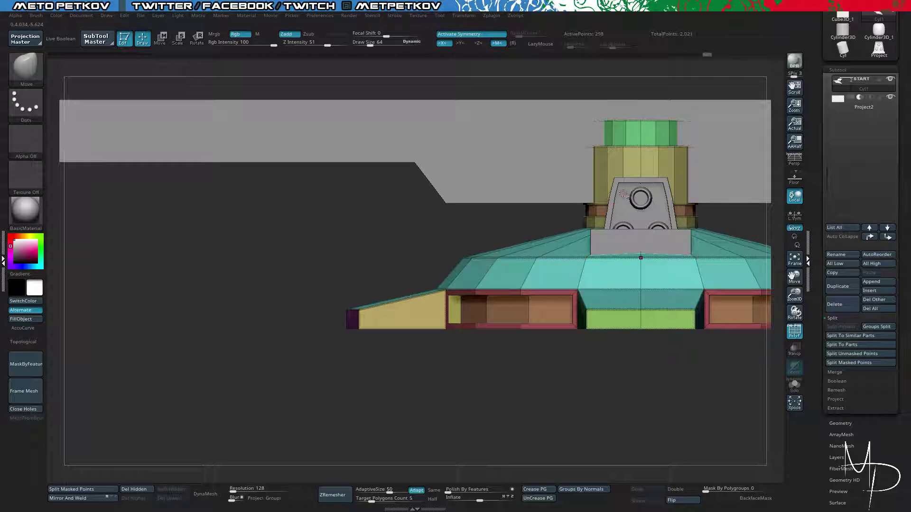
Select the small round-lens block on the stand and examine its lens-face polygroup in isolation before showing the whole block again.
{"action": "left_click", "coordinate": [620, 207], "text": "alt"}
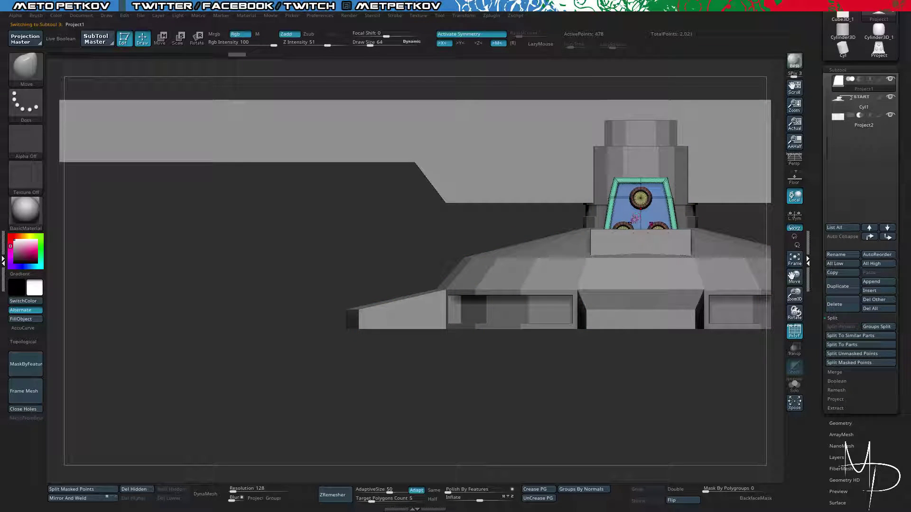
{"action": "left_click", "coordinate": [641, 198], "text": "ctrl+shift"}
{"action": "left_click_drag", "start_coordinate": [445, 221], "coordinate": [467, 232]}
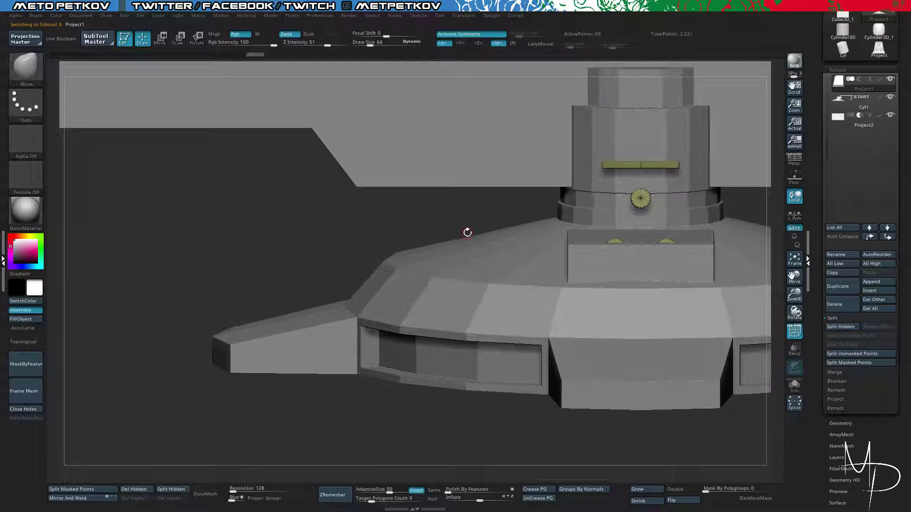
{"action": "left_click", "coordinate": [437, 217], "text": "ctrl+shift"}
{"action": "left_click_drag", "start_coordinate": [443, 191], "coordinate": [434, 202]}
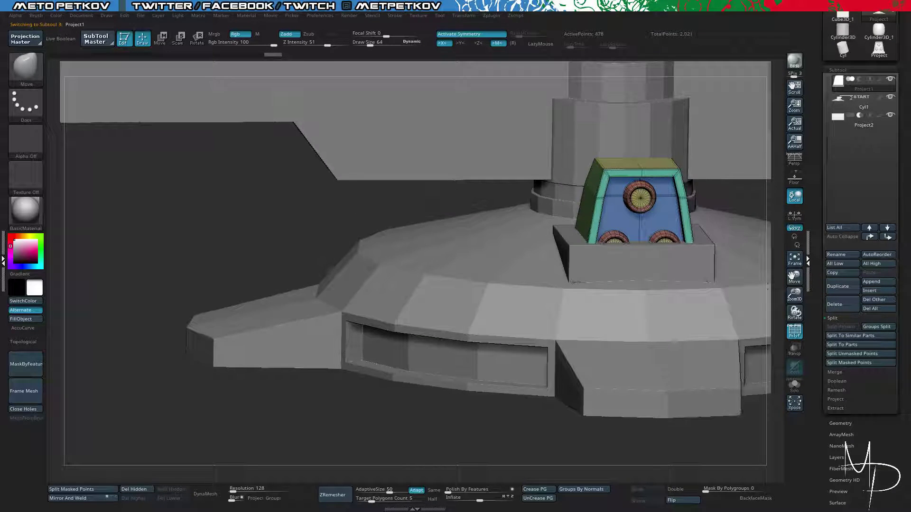
{"action": "left_click_drag", "start_coordinate": [818, 351], "coordinate": [818, 301]}
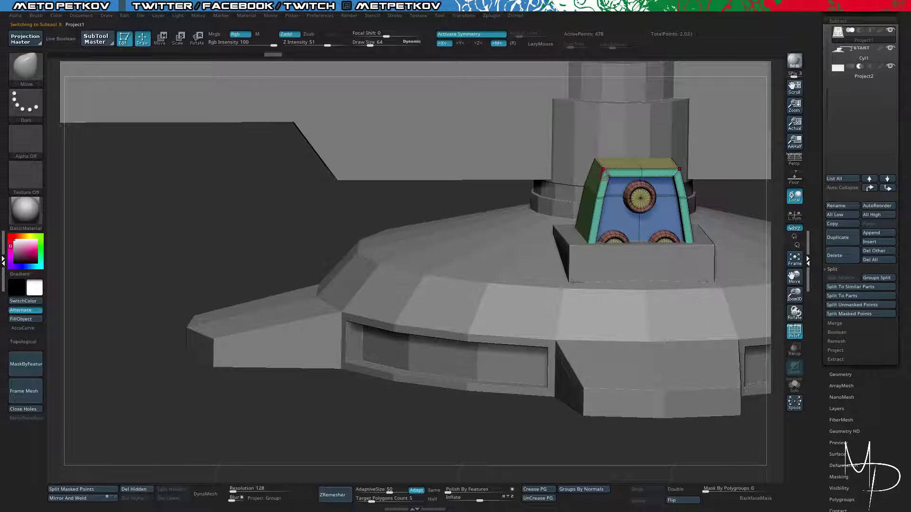
Regroup the small round-lens block with Auto Groups so its body and each lens get separate polygroups.
{"action": "key", "text": "shift+f"}
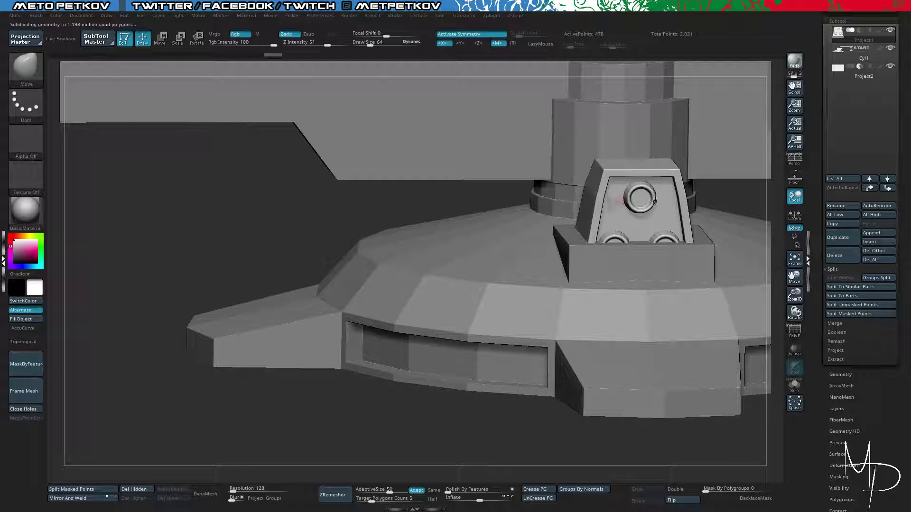
{"action": "mouse_move", "coordinate": [355, 213]}
{"action": "left_mouse_down"}
{"action": "mouse_move", "coordinate": [443, 208]}
{"action": "mouse_move", "coordinate": [367, 201]}
{"action": "left_mouse_up"}
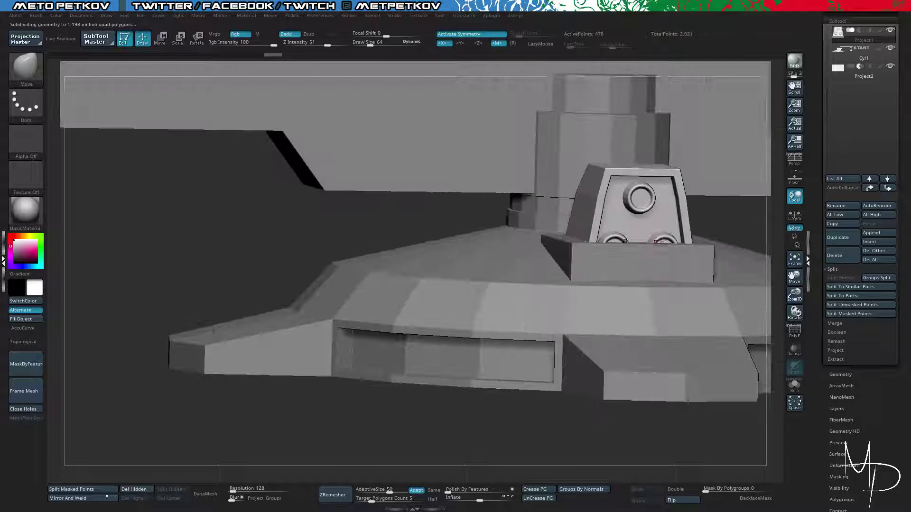
{"action": "left_click_drag", "start_coordinate": [839, 444], "coordinate": [840, 212]}
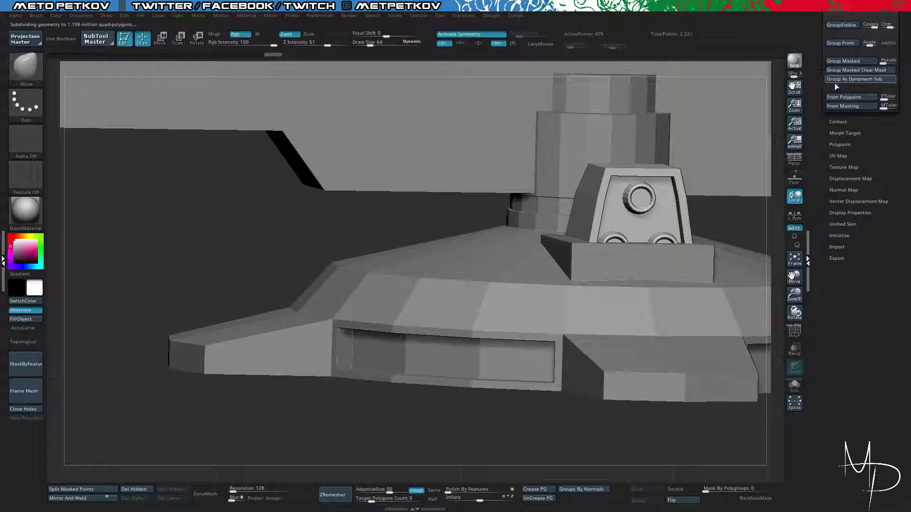
{"action": "key", "text": "shift+f"}
{"action": "left_click", "coordinate": [842, 268]}
{"action": "left_click", "coordinate": [839, 182]}
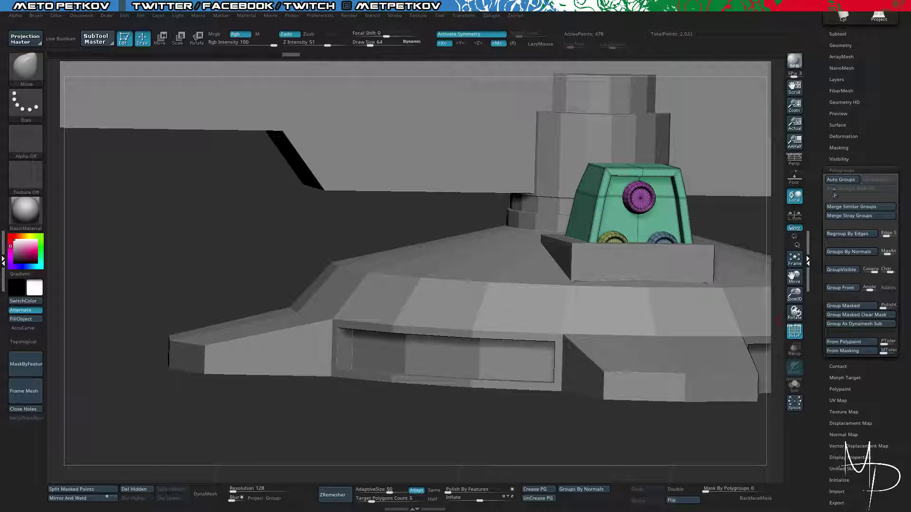
Duplicate the small block, isolate the upper round lens on the copy, and delete the copy's hidden geometry.
{"action": "left_click", "coordinate": [644, 201], "text": "ctrl+shift"}
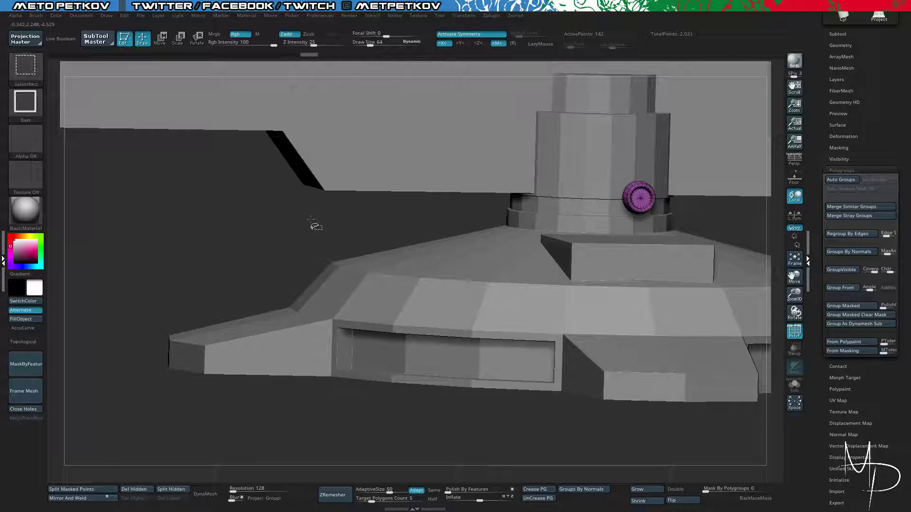
{"action": "left_click_drag", "start_coordinate": [308, 211], "coordinate": [353, 176]}
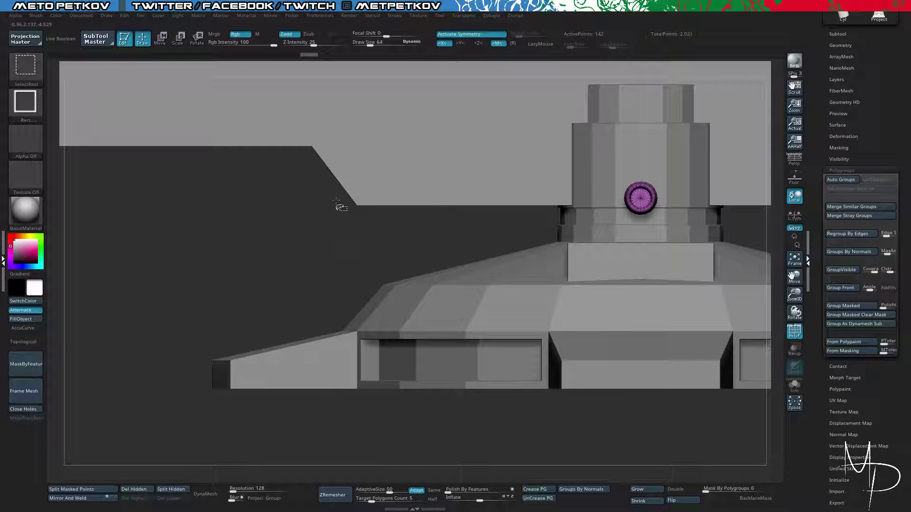
{"action": "mouse_move", "coordinate": [343, 233]}
{"action": "left_mouse_down"}
{"action": "mouse_move", "coordinate": [345, 247]}
{"action": "mouse_move", "coordinate": [349, 238]}
{"action": "left_mouse_up"}
{"action": "left_click", "coordinate": [349, 239], "text": "ctrl+shift"}
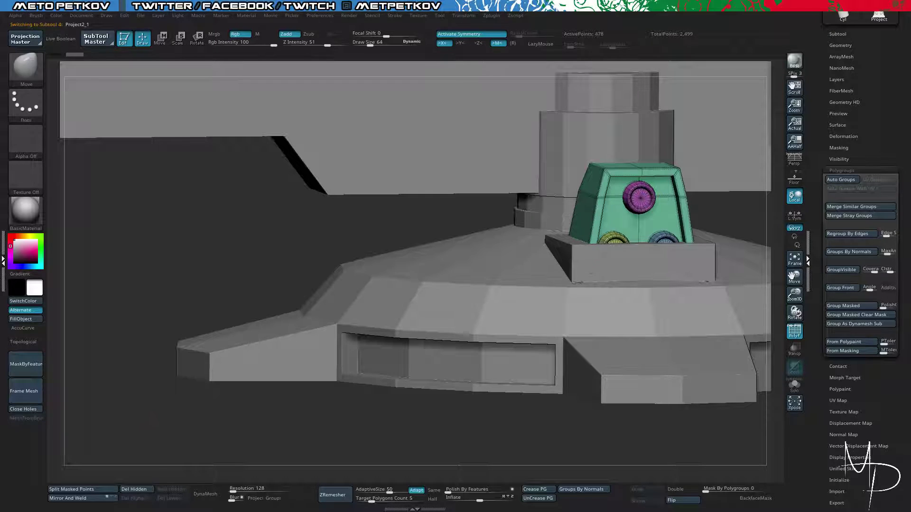
{"action": "left_click_drag", "start_coordinate": [201, 351], "coordinate": [209, 356], "text": "ctrl+shift"}
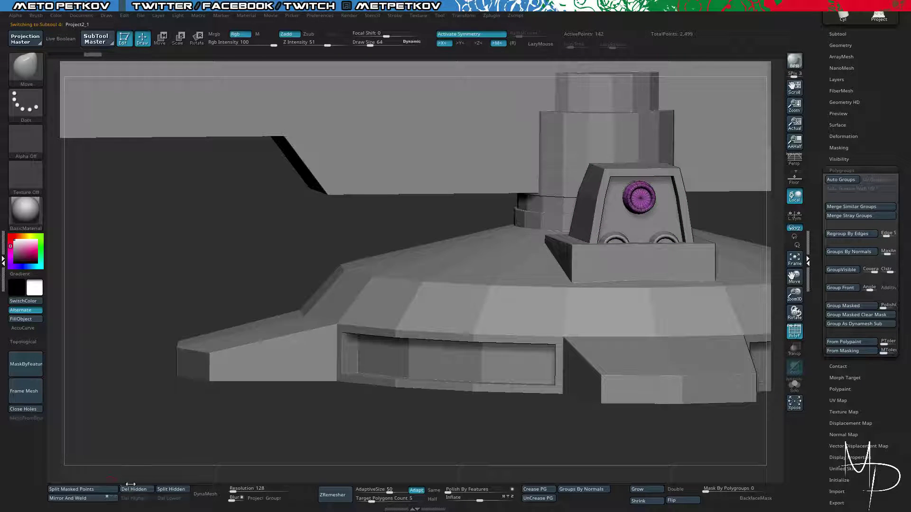
{"action": "key", "text": "ctrl"}
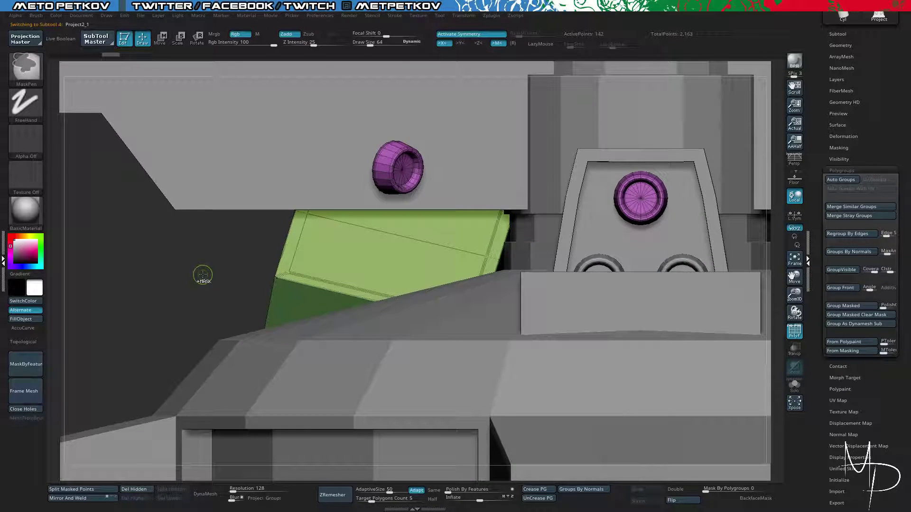
Try to move the separated lens off the block with symmetry turned off, and undo the move.
{"action": "left_click", "coordinate": [201, 273], "text": "ctrl+shift"}
{"action": "left_click_drag", "start_coordinate": [201, 274], "coordinate": [304, 248]}
{"action": "key", "text": "w"}
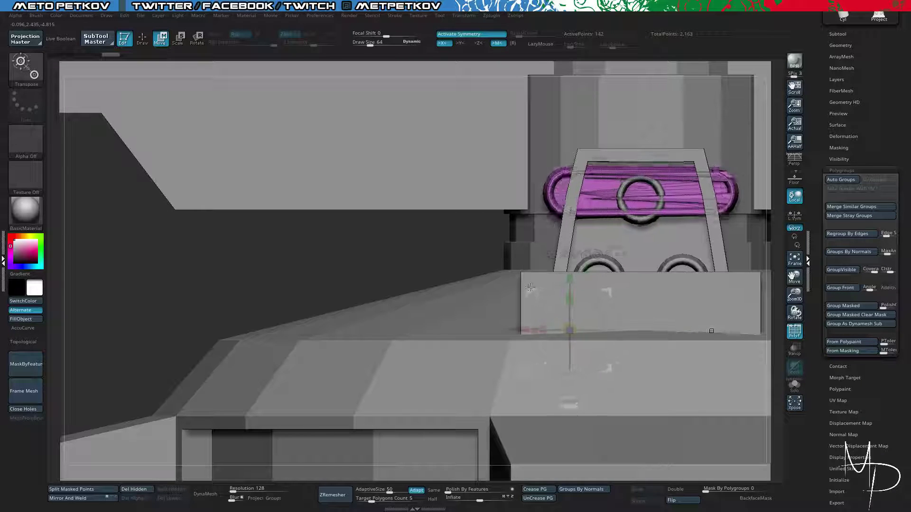
{"action": "key", "text": "x"}
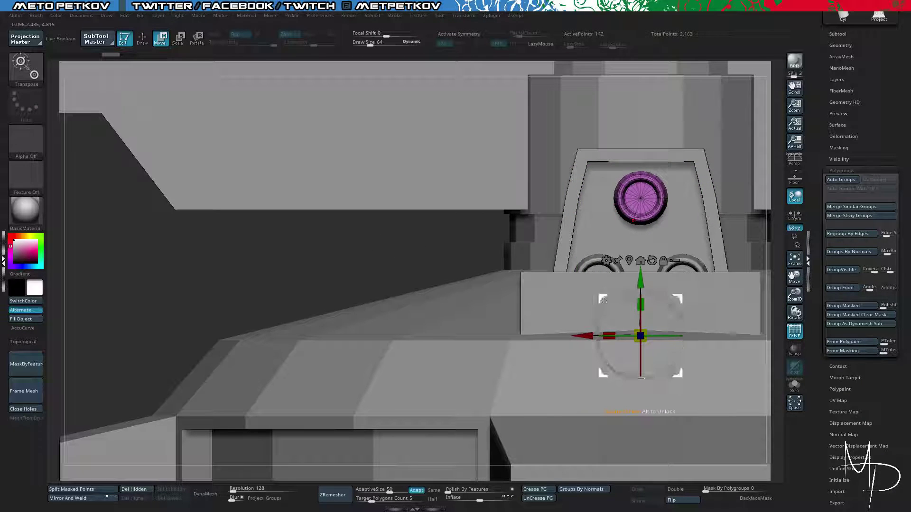
{"action": "left_click_drag", "start_coordinate": [603, 300], "coordinate": [311, 330]}
{"action": "key", "text": "ctrl+z"}
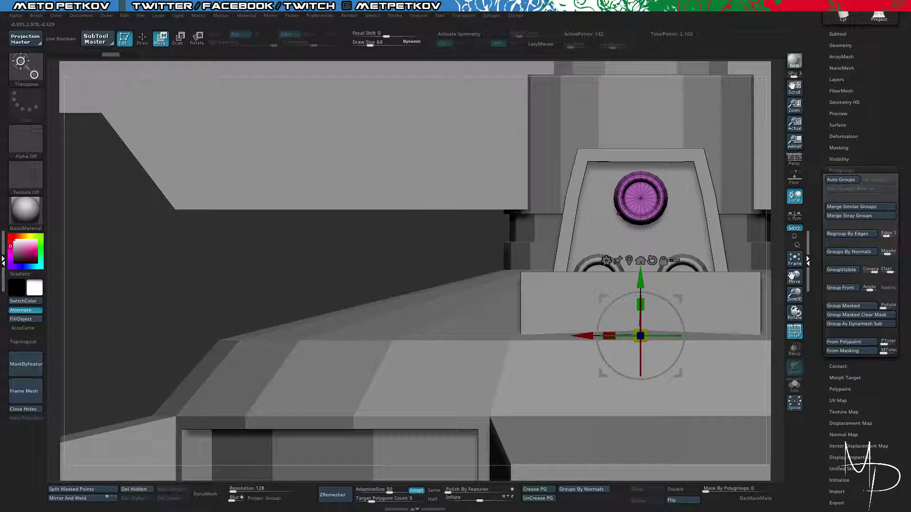
Solo the separated lens and frame it facing straight toward the front.
{"action": "left_click", "coordinate": [794, 385]}
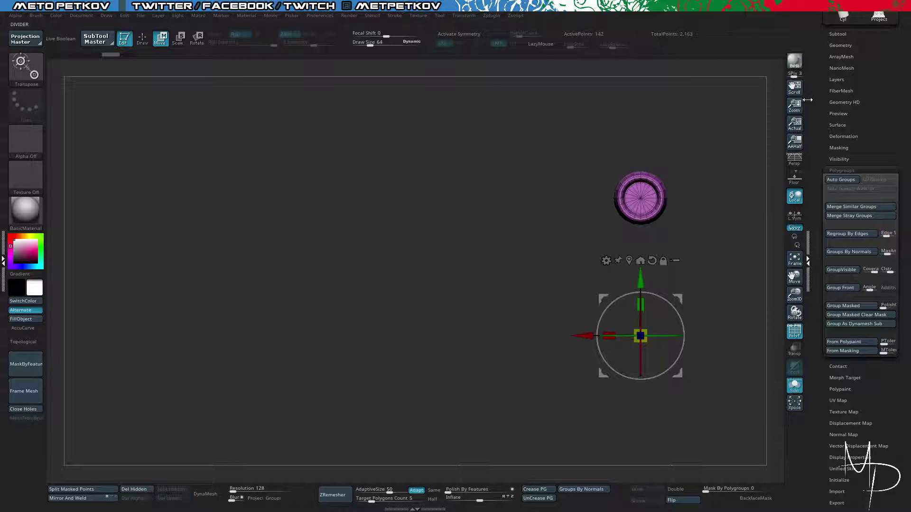
{"action": "left_click", "coordinate": [837, 35]}
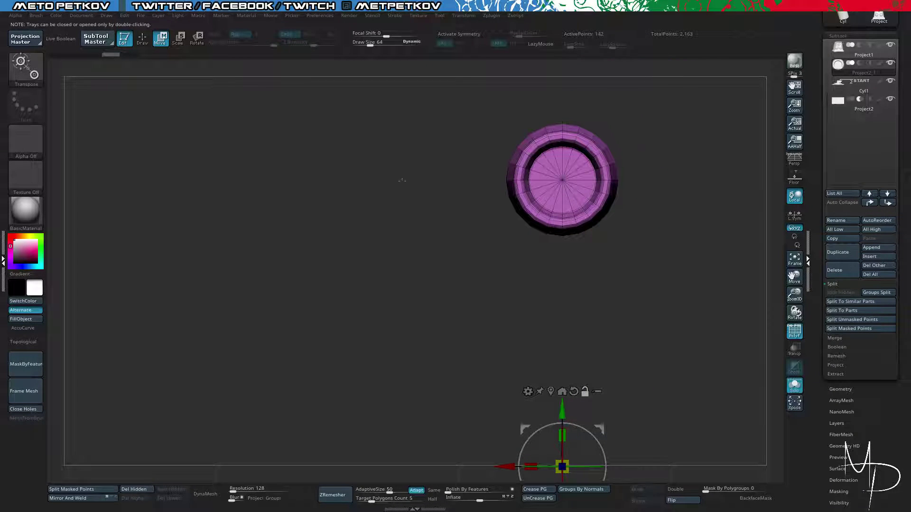
{"action": "key", "text": "q"}
{"action": "mouse_move", "coordinate": [357, 236]}
{"action": "left_mouse_down"}
{"action": "mouse_move", "coordinate": [372, 260]}
{"action": "mouse_move", "coordinate": [356, 247]}
{"action": "left_mouse_up"}
{"action": "key", "text": "f"}
{"action": "left_click_drag", "start_coordinate": [653, 303], "coordinate": [635, 297], "text": "alt"}
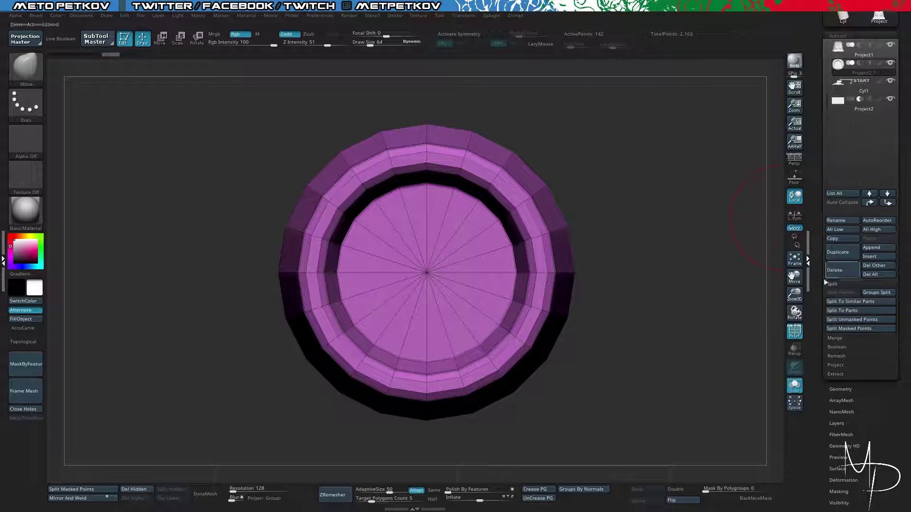
Create a new InsertMesh brush from the isolated lens instead of appending it to an existing brush.
{"action": "left_click_drag", "start_coordinate": [818, 304], "coordinate": [819, 314]}
{"action": "key", "text": "space"}
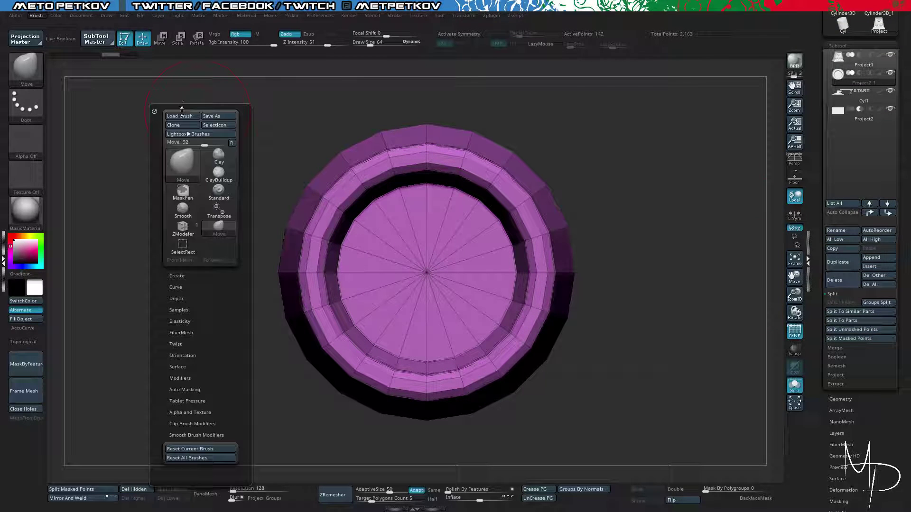
{"action": "left_click", "coordinate": [10, 67]}
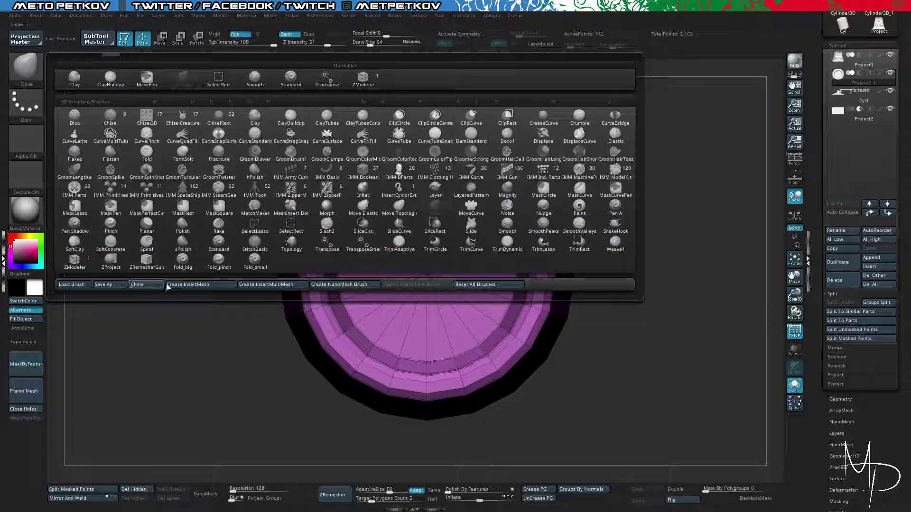
{"action": "left_click", "coordinate": [216, 283]}
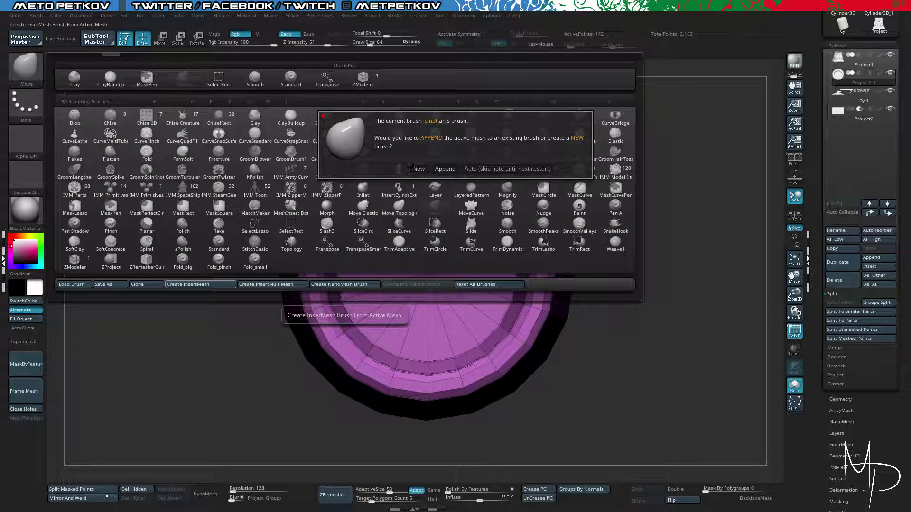
{"action": "left_click", "coordinate": [416, 169]}
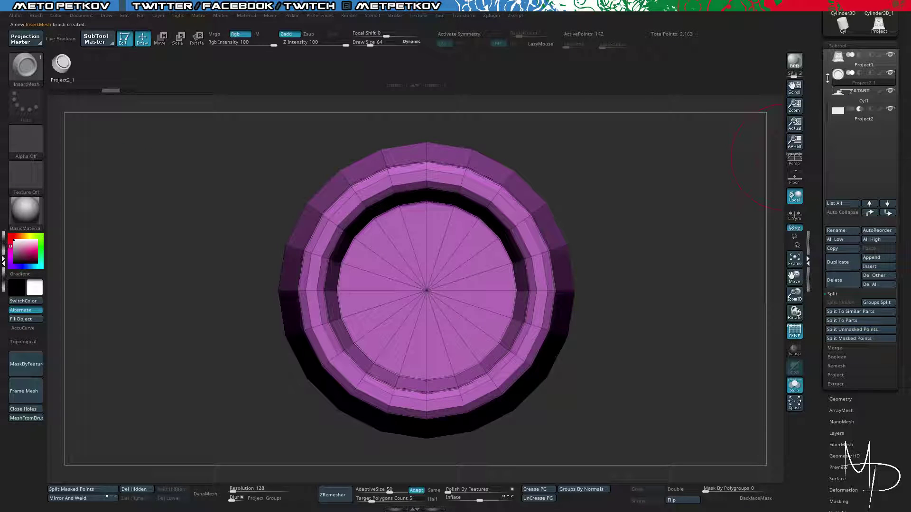
Delete the separated lens subtool and save the tool with the whole assembly shown in perspective.
{"action": "left_click", "coordinate": [835, 281]}
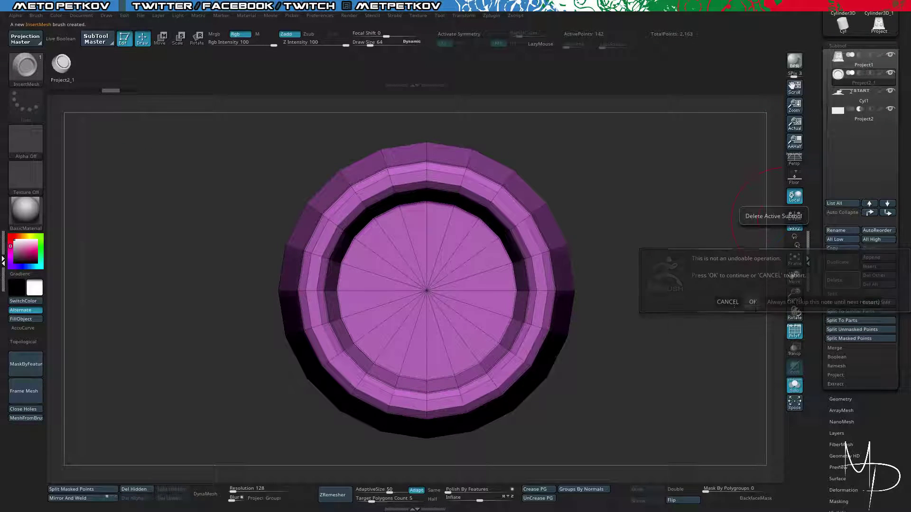
{"action": "left_click", "coordinate": [752, 301]}
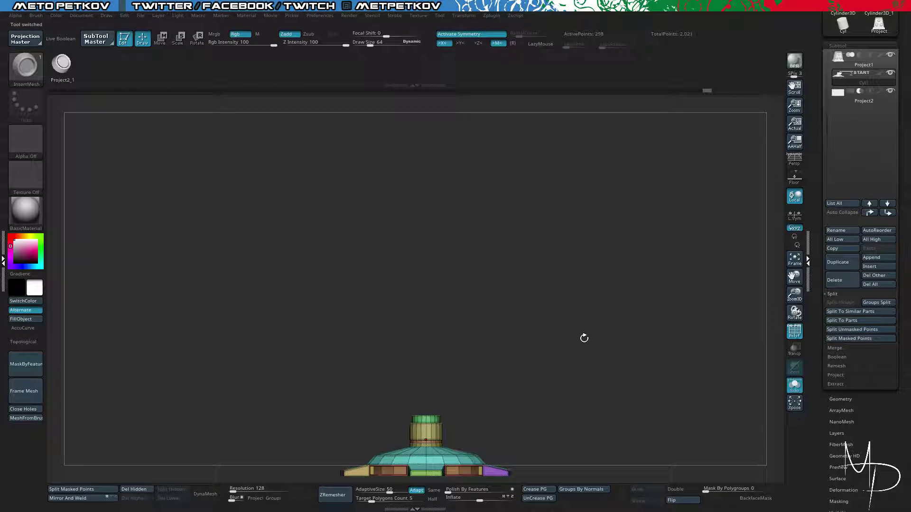
{"action": "key", "text": "alt+s"}
{"action": "left_click_drag", "start_coordinate": [686, 304], "coordinate": [688, 250], "text": "alt"}
{"action": "key", "text": "p"}
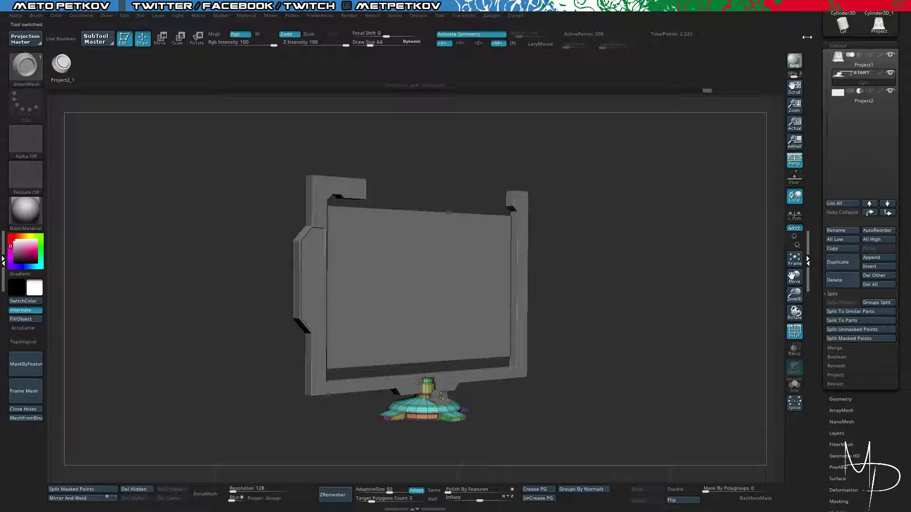
{"action": "scroll", "coordinate": [877, 49], "scroll_direction": "up", "scroll_amount": 4}
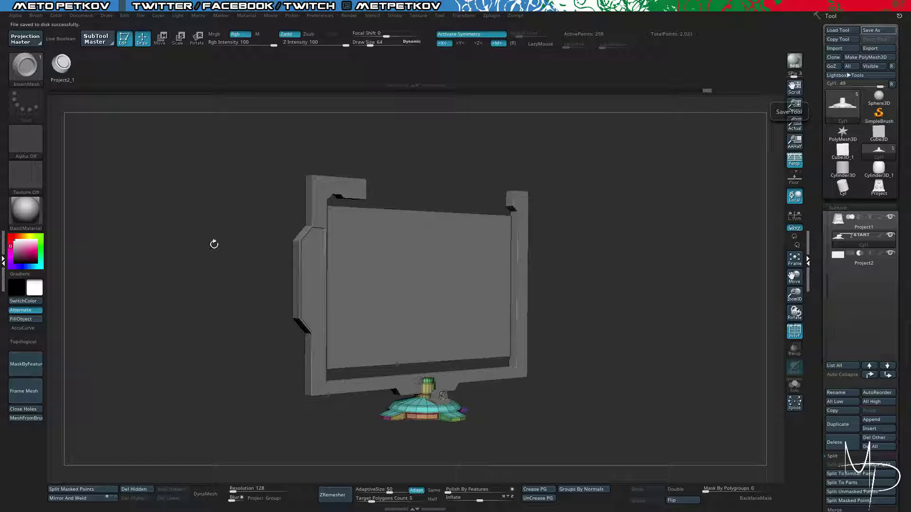
Try inserting the lens mesh into the stand's recessed rim panel twice, undoing each placement.
{"action": "left_click_drag", "start_coordinate": [214, 245], "coordinate": [184, 265]}
{"action": "left_click_drag", "start_coordinate": [203, 366], "coordinate": [643, 337], "text": "alt"}
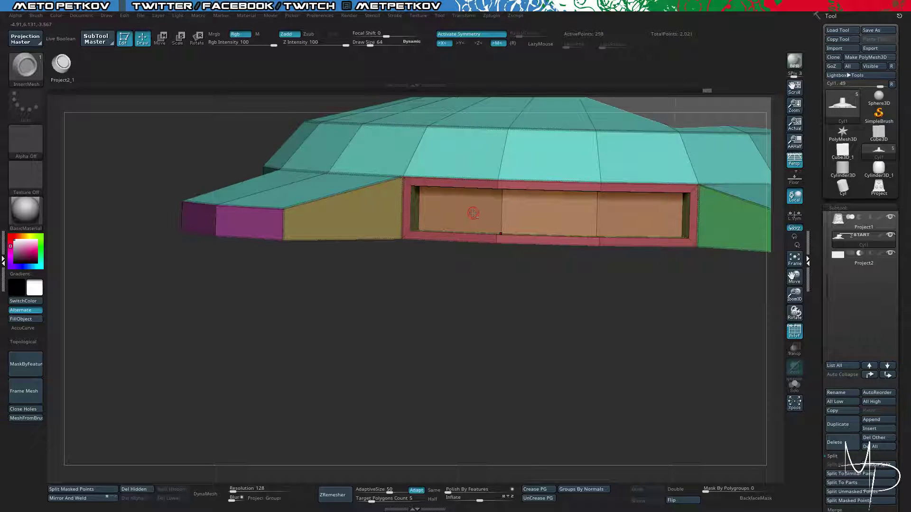
{"action": "left_click_drag", "start_coordinate": [473, 213], "coordinate": [474, 255]}
{"action": "key", "text": "ctrl+z"}
{"action": "left_click", "coordinate": [29, 84]}
{"action": "left_click", "coordinate": [30, 75]}
{"action": "left_click_drag", "start_coordinate": [465, 219], "coordinate": [480, 226]}
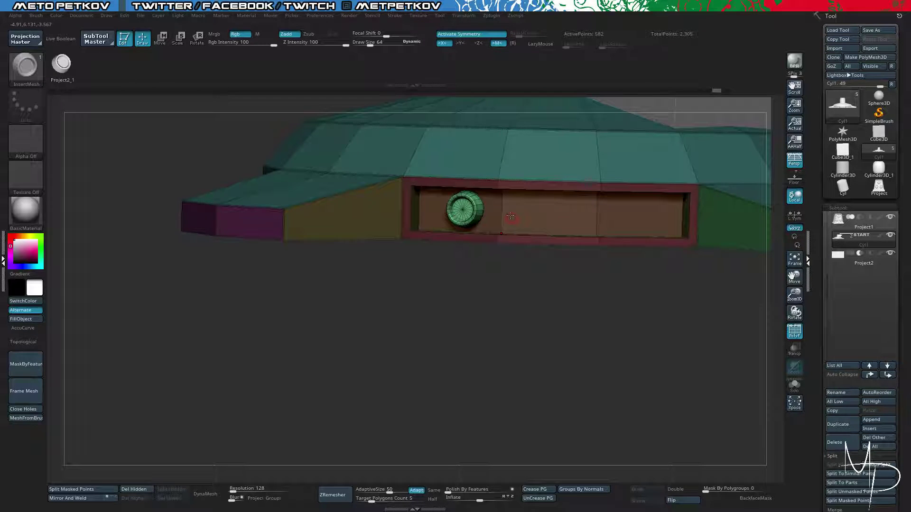
{"action": "key", "text": "ctrl+z"}
Set the draw size to 215 and insert one lens at the end of the recessed rim panel nearest the small block.
{"action": "key", "text": "space"}
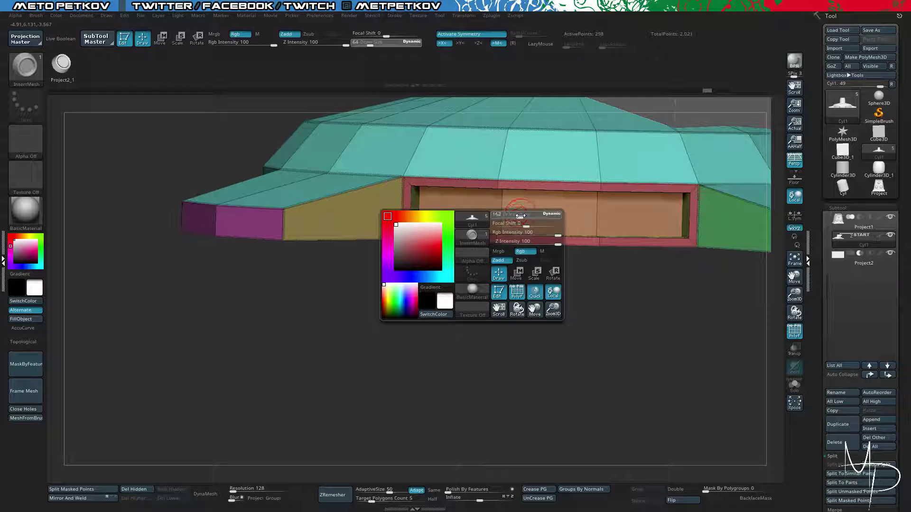
{"action": "left_click_drag", "start_coordinate": [527, 216], "coordinate": [528, 216]}
{"action": "left_click_drag", "start_coordinate": [470, 294], "coordinate": [461, 294], "text": "shift"}
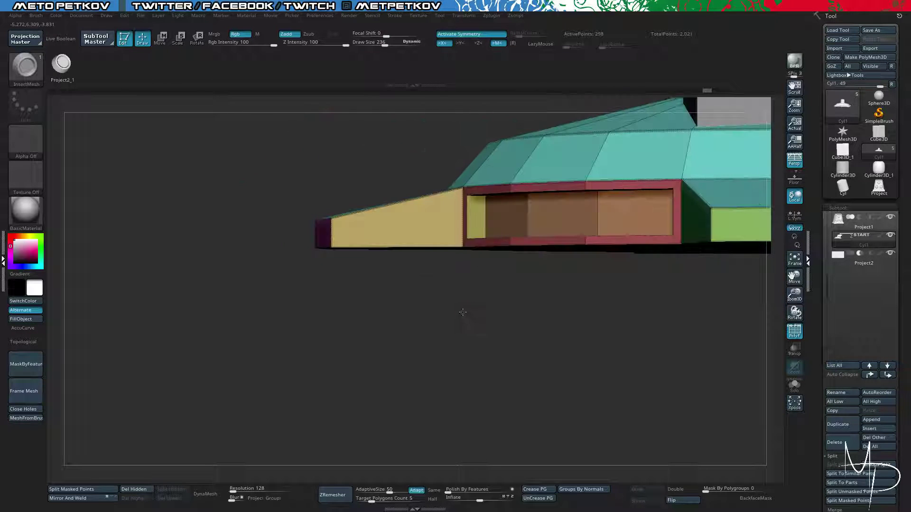
{"action": "left_click_drag", "start_coordinate": [501, 329], "coordinate": [480, 335], "text": "alt"}
{"action": "left_click_drag", "start_coordinate": [505, 298], "coordinate": [483, 319], "text": "alt"}
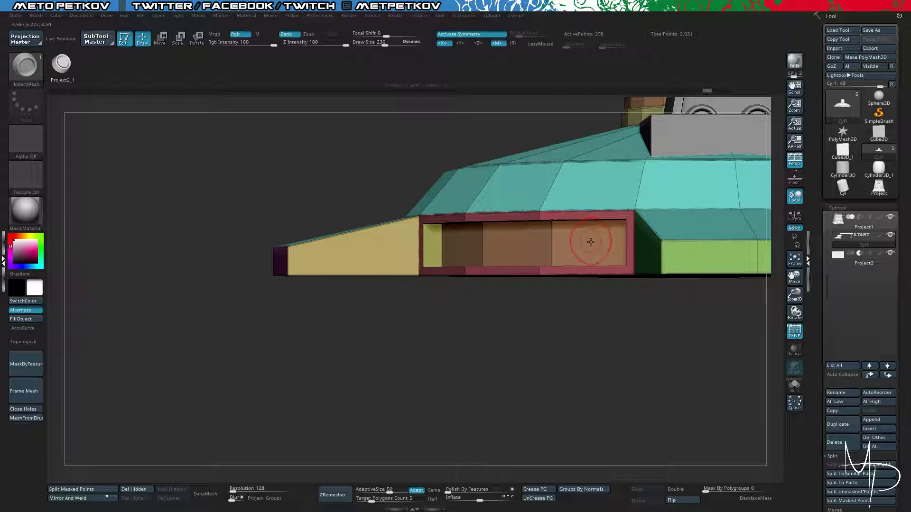
{"action": "key", "text": "space"}
{"action": "left_click_drag", "start_coordinate": [590, 242], "coordinate": [595, 250]}
{"action": "mouse_move", "coordinate": [504, 338]}
{"action": "left_mouse_down"}
{"action": "mouse_move", "coordinate": [545, 345]}
{"action": "mouse_move", "coordinate": [506, 335]}
{"action": "mouse_move", "coordinate": [477, 342]}
{"action": "mouse_move", "coordinate": [503, 343]}
{"action": "left_mouse_up"}
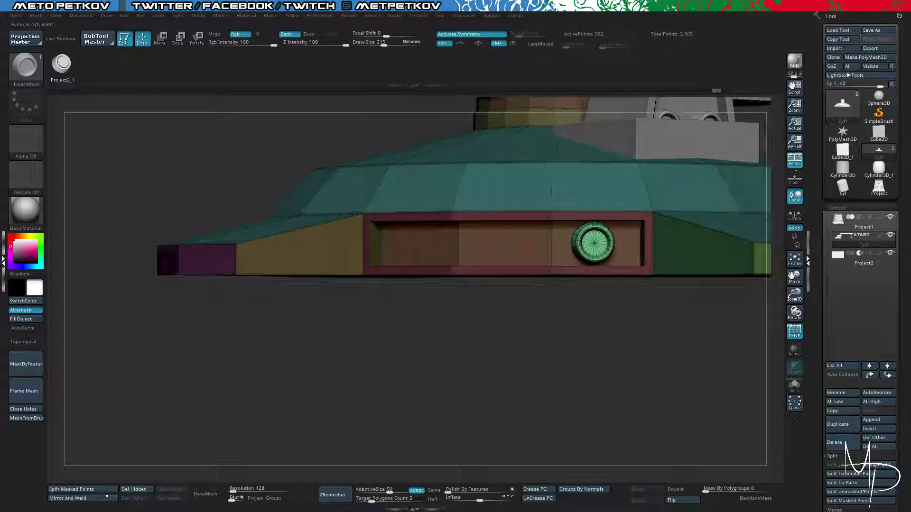
Try adding a second lens in the middle of the recessed rim panel, and undo it.
{"action": "left_click", "coordinate": [505, 244]}
{"action": "left_click_drag", "start_coordinate": [408, 332], "coordinate": [412, 335]}
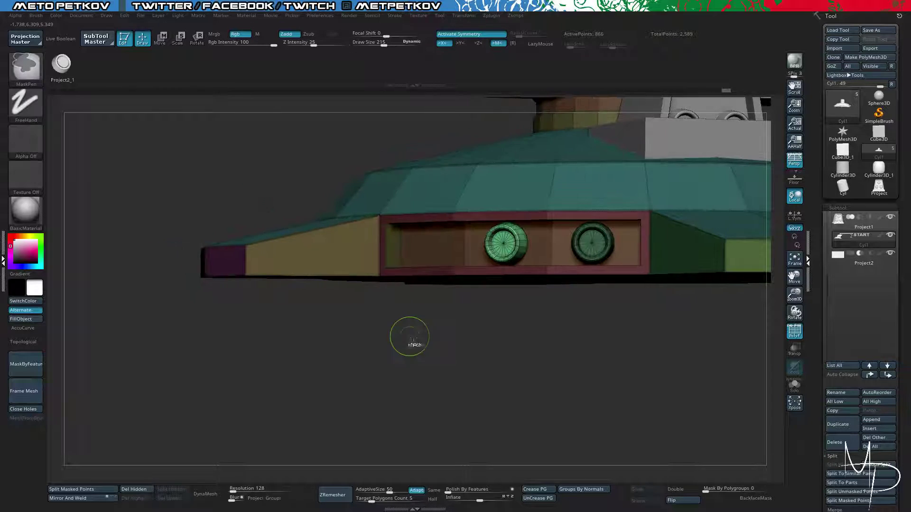
{"action": "key", "text": "ctrl+z"}
Turn off the smoothed preview and switch to the ZModeler brush with the recessed rim panel in close view.
{"action": "left_click_drag", "start_coordinate": [494, 339], "coordinate": [527, 298]}
{"action": "key", "text": "shift+d"}
{"action": "key", "text": "b"}
{"action": "key", "text": "m"}
{"action": "key", "text": "v"}
{"action": "mouse_move", "coordinate": [251, 179]}
{"action": "left_mouse_down"}
{"action": "mouse_move", "coordinate": [232, 149]}
{"action": "mouse_move", "coordinate": [236, 175]}
{"action": "mouse_move", "coordinate": [259, 201]}
{"action": "left_mouse_up"}
{"action": "key", "text": "b"}
{"action": "key", "text": "z"}
{"action": "key", "text": "m"}
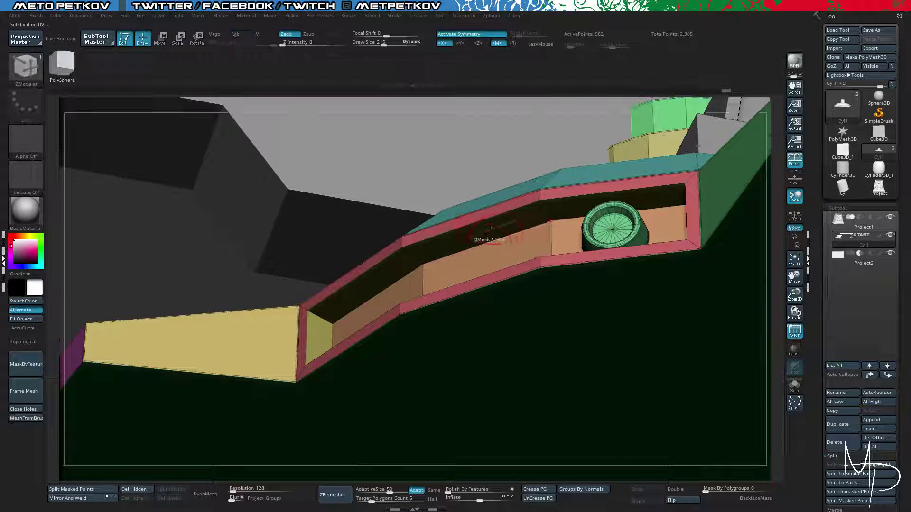
Crease an edge loop of the recessed rim panel using the single edge-loop target, and check it in the smoothed preview.
{"action": "key", "text": "space"}
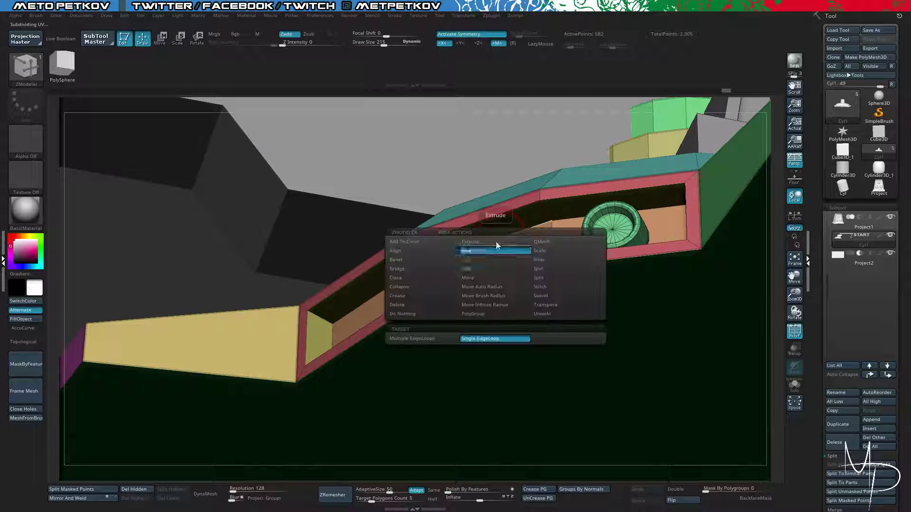
{"action": "left_click", "coordinate": [400, 297]}
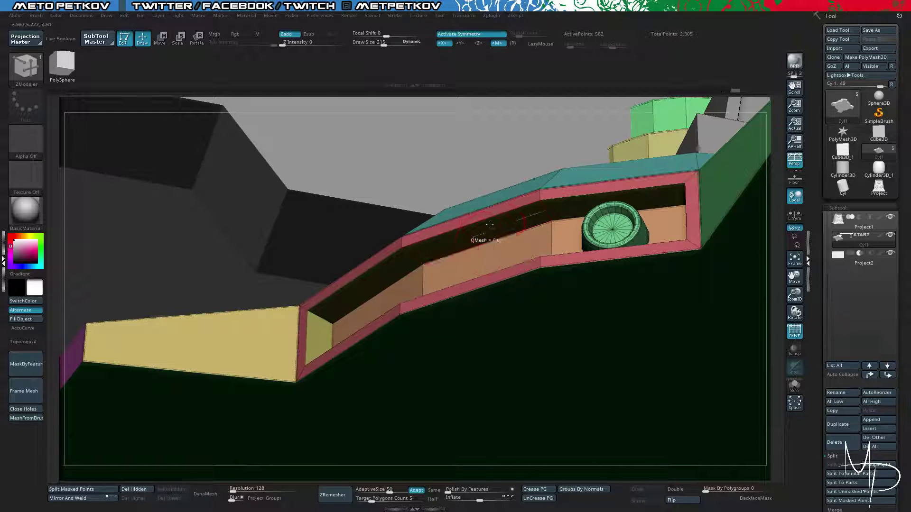
{"action": "key", "text": "d"}
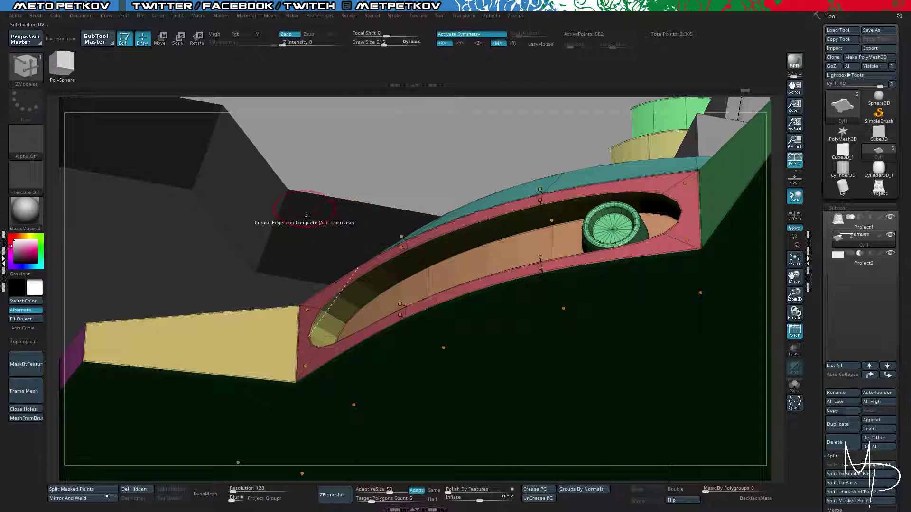
{"action": "left_click_drag", "start_coordinate": [215, 252], "coordinate": [249, 150]}
{"action": "key", "text": "shift+d"}
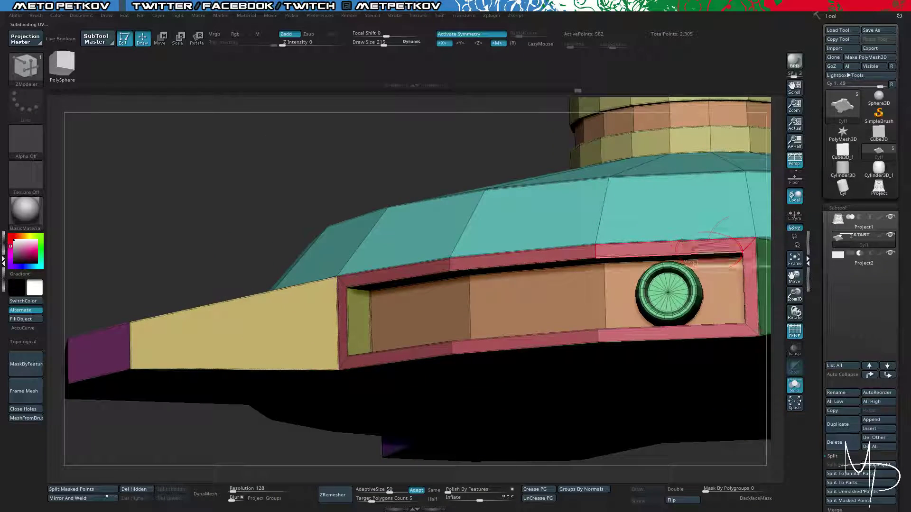
Crease another edge of the recessed rim panel, regroup the base's polygroups by normals, and crease the polygroup borders.
{"action": "left_click", "coordinate": [755, 320]}
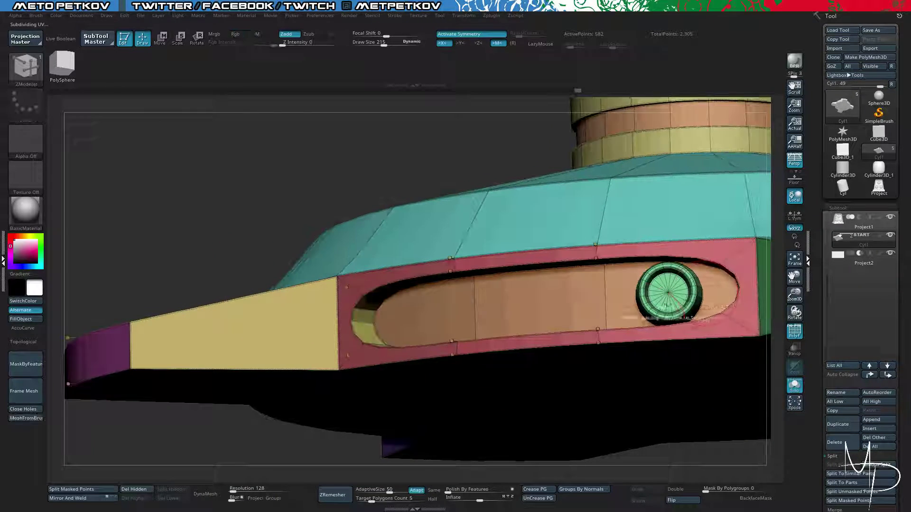
{"action": "key", "text": "shift+d"}
{"action": "left_click_drag", "start_coordinate": [207, 189], "coordinate": [227, 173]}
{"action": "key", "text": "space"}
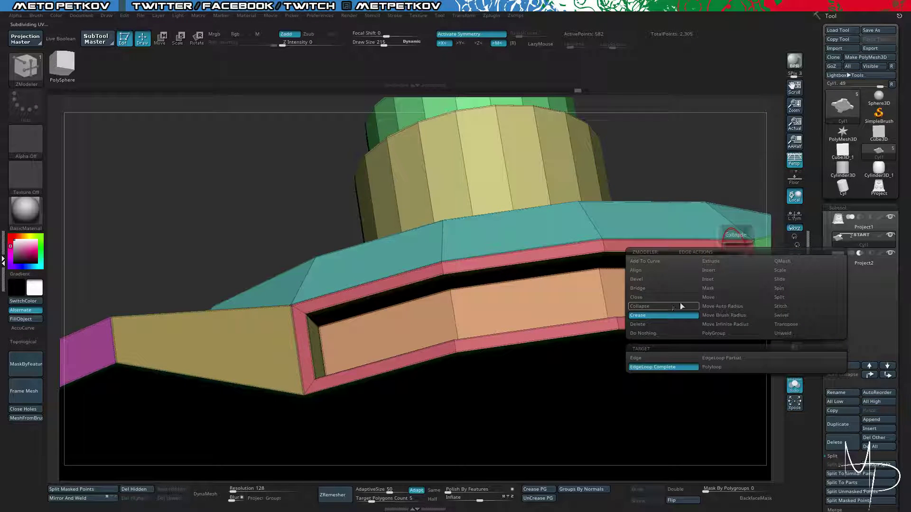
{"action": "left_click", "coordinate": [534, 489]}
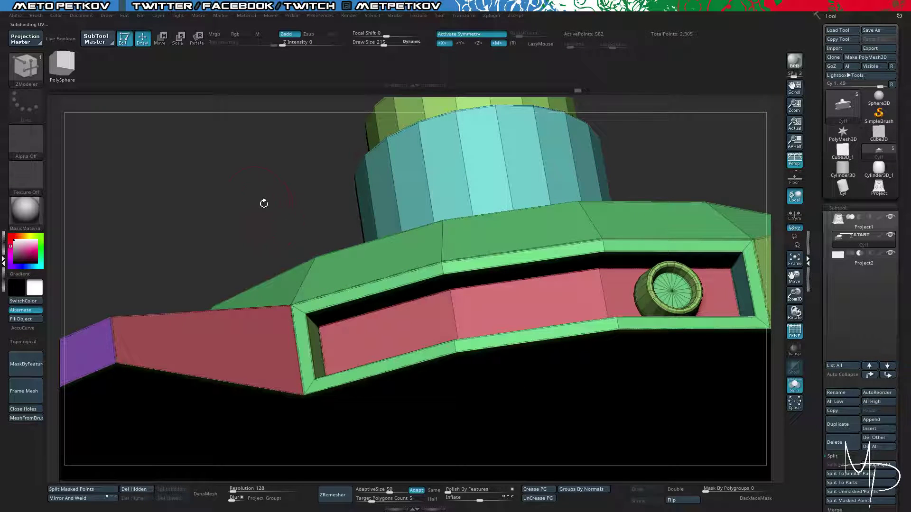
Set the crease target to Edge and crease the single corner edges of the recessed rim panel's frame.
{"action": "left_click_drag", "start_coordinate": [254, 196], "coordinate": [271, 264], "text": "alt"}
{"action": "key", "text": "shift+f"}
{"action": "left_click_drag", "start_coordinate": [379, 403], "coordinate": [555, 367], "text": "alt"}
{"action": "key", "text": "shift+f"}
{"action": "key", "text": "space"}
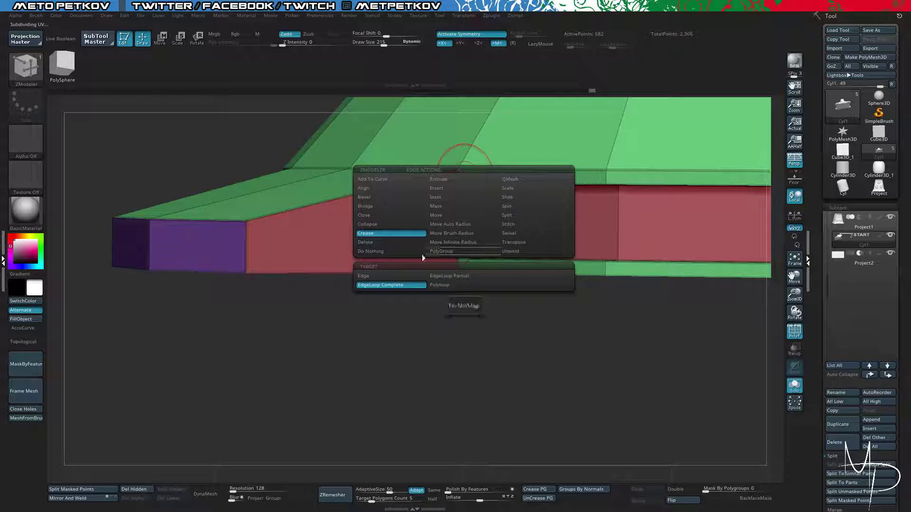
{"action": "left_click", "coordinate": [409, 277]}
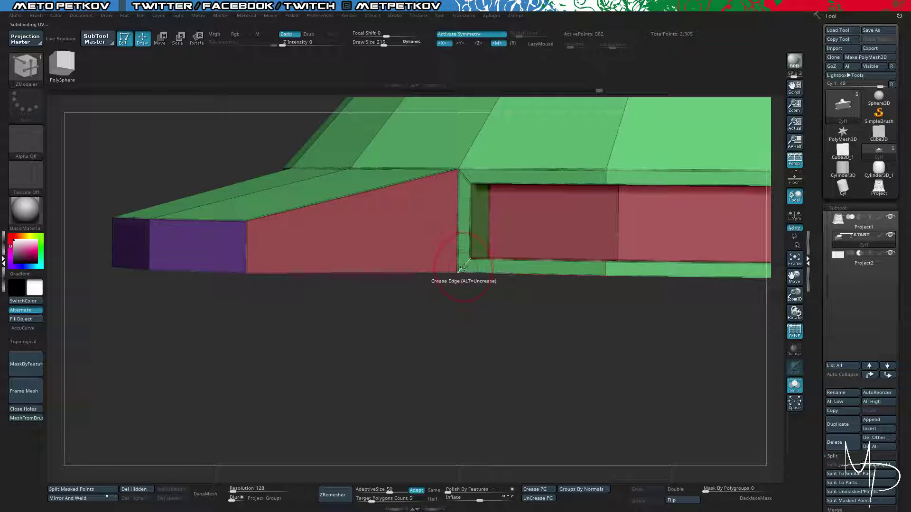
{"action": "left_click_drag", "start_coordinate": [508, 362], "coordinate": [411, 362]}
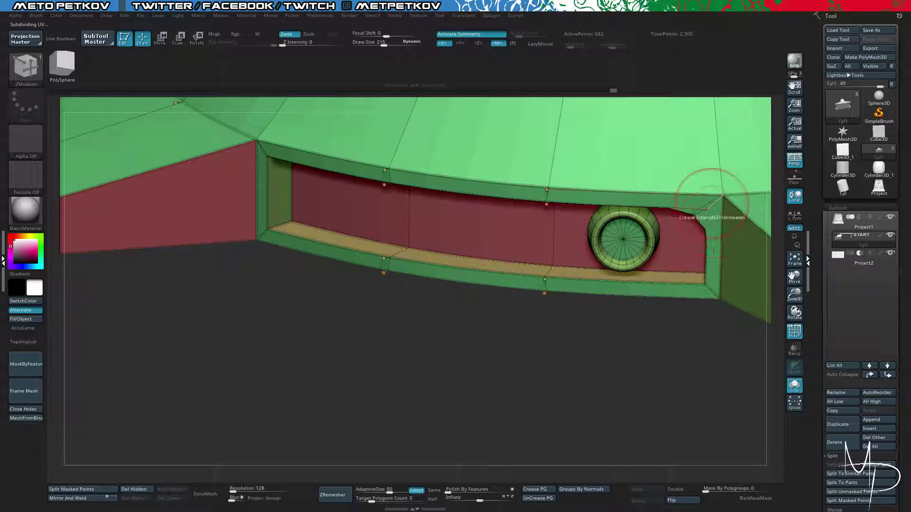
{"action": "left_click_drag", "start_coordinate": [641, 377], "coordinate": [545, 384]}
{"action": "left_click_drag", "start_coordinate": [503, 289], "coordinate": [343, 295], "text": "alt"}
{"action": "mouse_move", "coordinate": [549, 364]}
{"action": "left_mouse_down", "text": "alt"}
{"action": "mouse_move", "coordinate": [506, 364]}
{"action": "mouse_move", "coordinate": [489, 399]}
{"action": "mouse_move", "coordinate": [580, 323]}
{"action": "left_mouse_up", "text": "alt"}
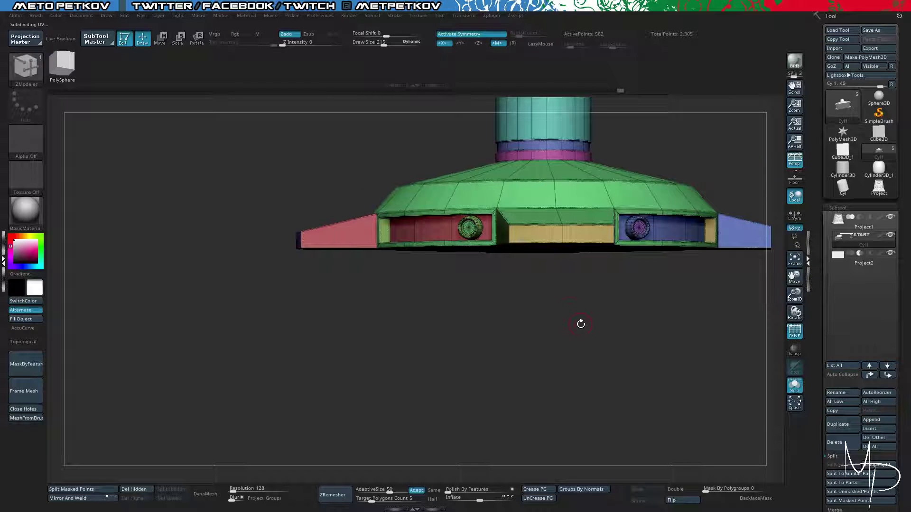
Switch to the Move brush, show the whole assembly without the wireframe, and turn on Live Boolean.
{"action": "key", "text": "b"}
{"action": "key", "text": "m"}
{"action": "key", "text": "v"}
{"action": "key", "text": "alt+s"}
{"action": "mouse_move", "coordinate": [566, 361]}
{"action": "left_mouse_down", "text": "alt"}
{"action": "mouse_move", "coordinate": [496, 324]}
{"action": "mouse_move", "coordinate": [376, 332]}
{"action": "mouse_move", "coordinate": [431, 380]}
{"action": "mouse_move", "coordinate": [494, 280]}
{"action": "left_mouse_up", "text": "alt"}
{"action": "key", "text": "shift+f"}
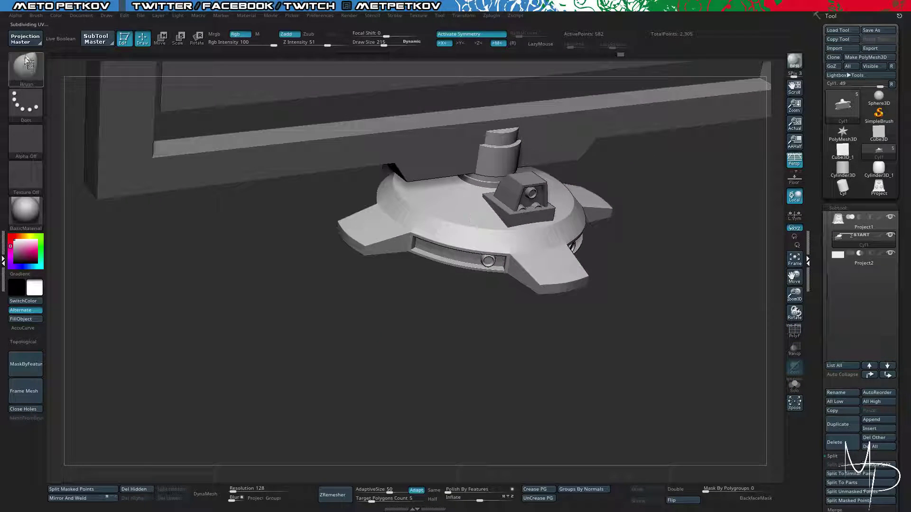
{"action": "left_click_drag", "start_coordinate": [475, 366], "coordinate": [531, 399]}
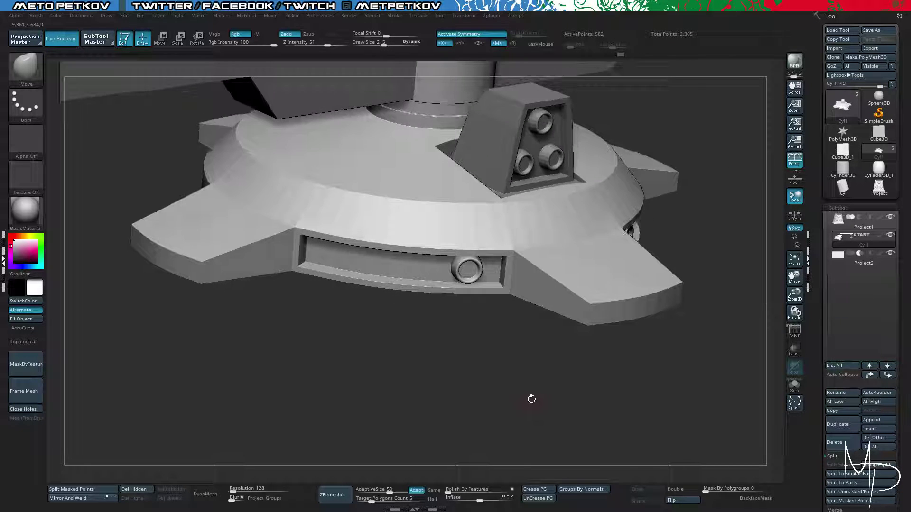
{"action": "left_click_drag", "start_coordinate": [819, 410], "coordinate": [813, 311]}
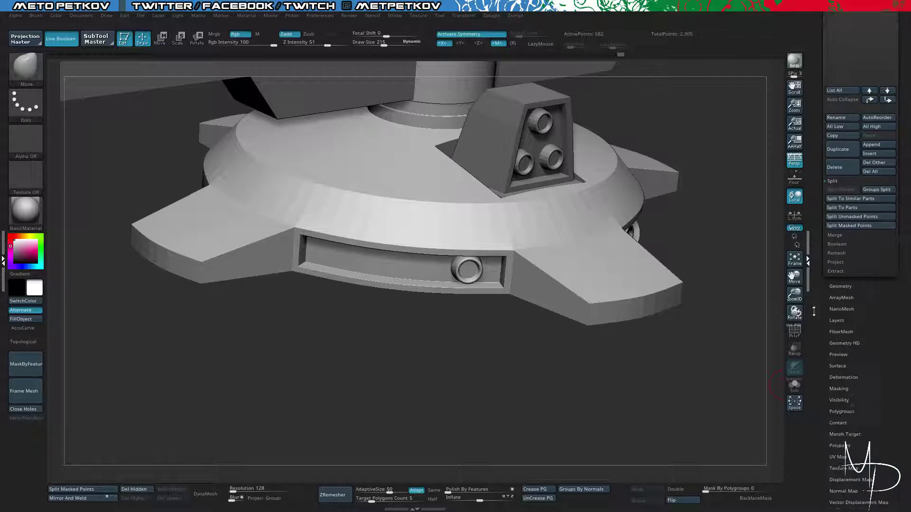
{"action": "left_click", "coordinate": [849, 287]}
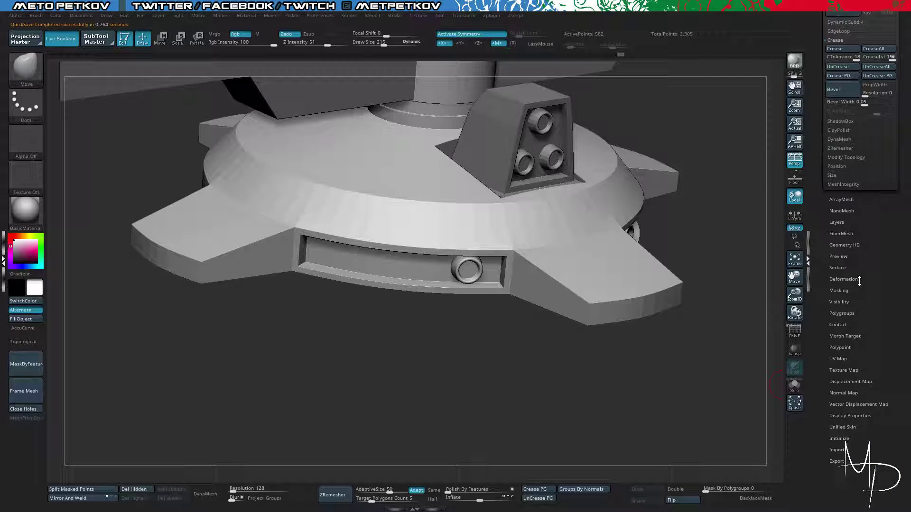
{"action": "left_click_drag", "start_coordinate": [818, 54], "coordinate": [819, 81]}
{"action": "left_click", "coordinate": [839, 57]}
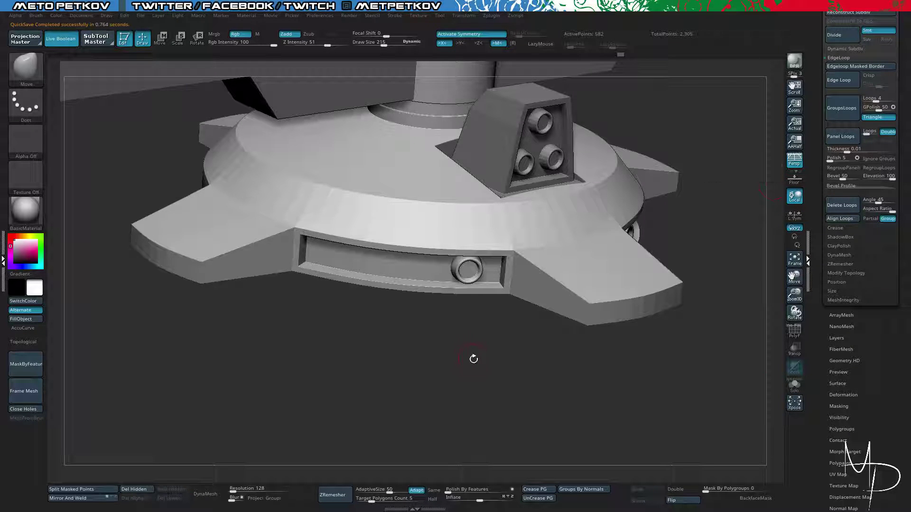
Hide the round lenses of the rim panels and split them from the dome base into their own subtool.
{"action": "mouse_move", "coordinate": [471, 358]}
{"action": "left_mouse_down"}
{"action": "mouse_move", "coordinate": [365, 306]}
{"action": "mouse_move", "coordinate": [405, 337]}
{"action": "mouse_move", "coordinate": [472, 353]}
{"action": "mouse_move", "coordinate": [556, 420]}
{"action": "mouse_move", "coordinate": [481, 398]}
{"action": "mouse_move", "coordinate": [484, 427]}
{"action": "left_mouse_up"}
{"action": "left_click_drag", "start_coordinate": [816, 48], "coordinate": [813, 131]}
{"action": "left_click_drag", "start_coordinate": [646, 372], "coordinate": [570, 261], "text": "ctrl+shift"}
{"action": "left_click_drag", "start_coordinate": [545, 414], "coordinate": [527, 419], "text": "ctrl+shift"}
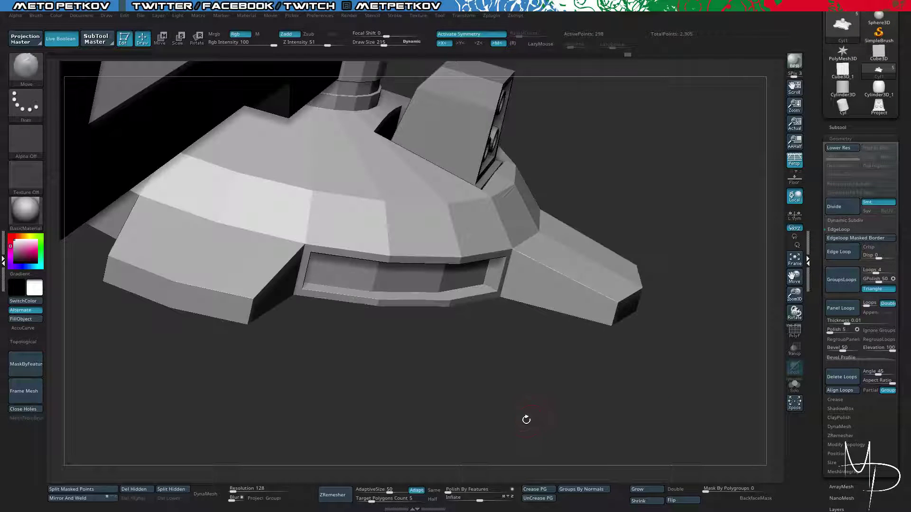
{"action": "left_click", "coordinate": [171, 489]}
{"action": "key", "text": "ctrl+d"}
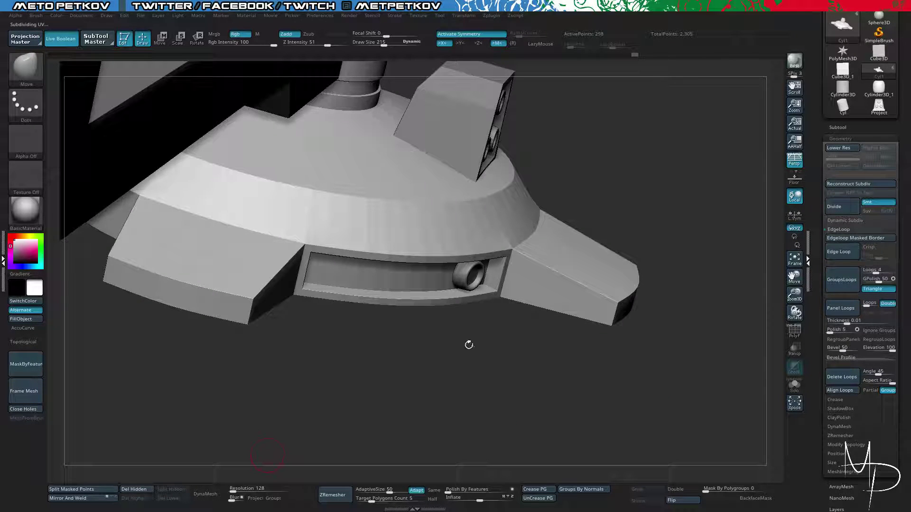
Set the dome base's smooth subdivision to 4 and its crease level to 3, and refresh the smoothed preview.
{"action": "left_click_drag", "start_coordinate": [521, 379], "coordinate": [441, 242]}
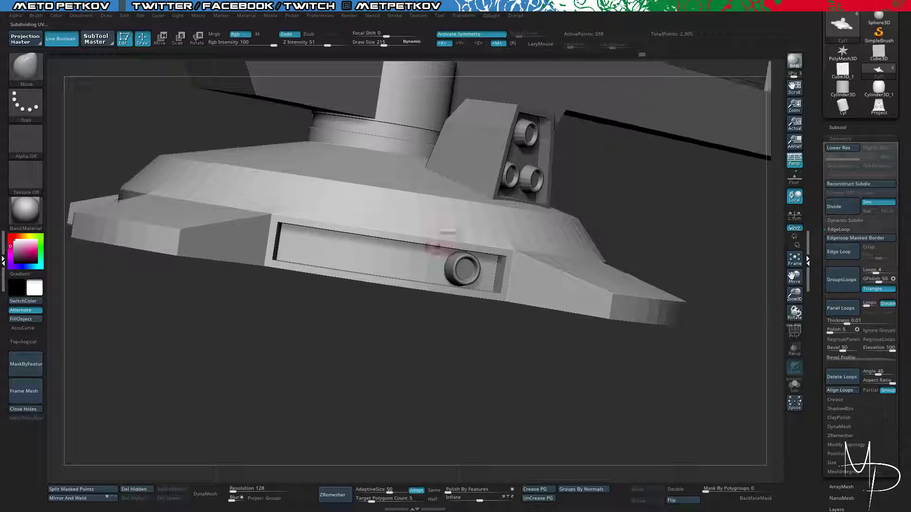
{"action": "left_click_drag", "start_coordinate": [504, 392], "coordinate": [822, 263]}
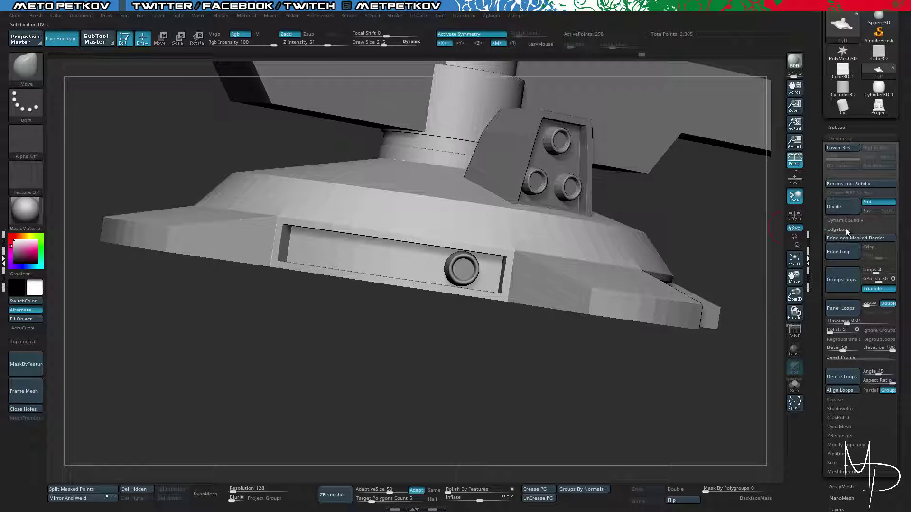
{"action": "left_click", "coordinate": [845, 220]}
{"action": "left_click", "coordinate": [848, 229]}
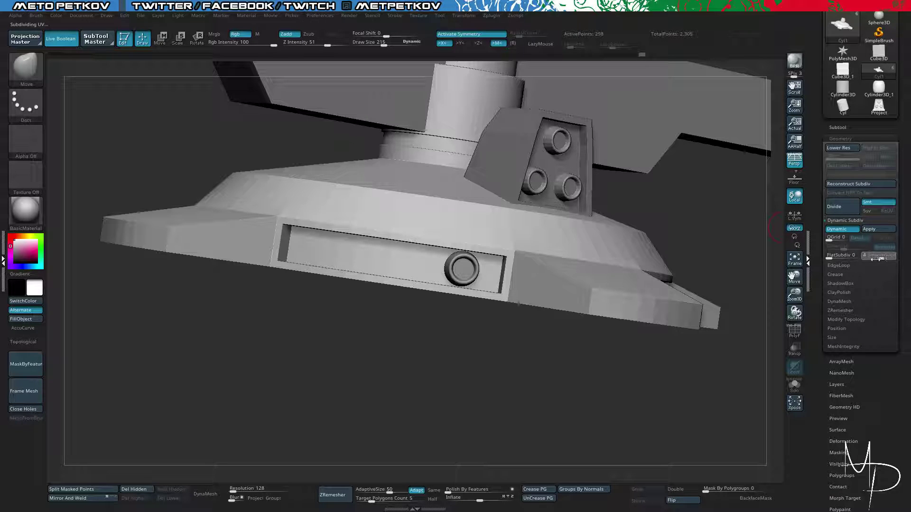
{"action": "left_click", "coordinate": [834, 275]}
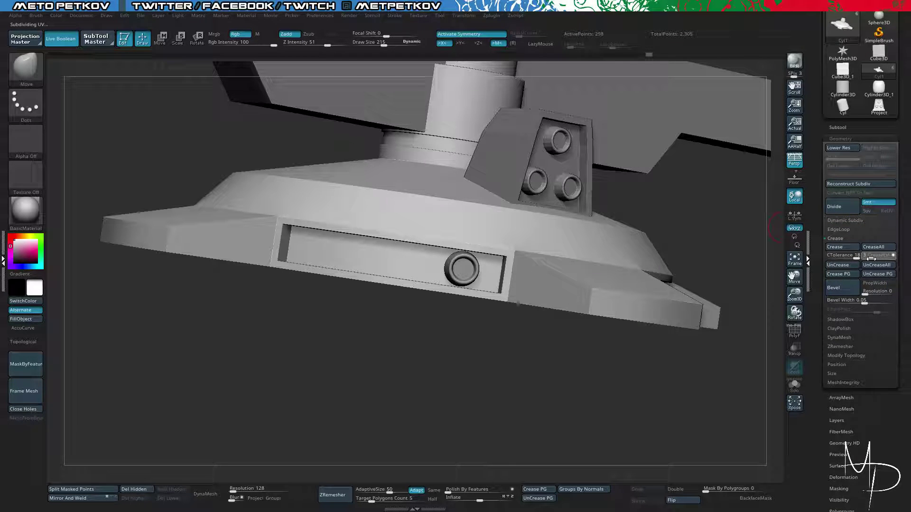
{"action": "key", "text": "shift+d"}
{"action": "key", "text": "d"}
{"action": "mouse_move", "coordinate": [509, 415]}
{"action": "left_mouse_down", "text": "alt"}
{"action": "mouse_move", "coordinate": [494, 290]}
{"action": "mouse_move", "coordinate": [509, 413]}
{"action": "mouse_move", "coordinate": [572, 416]}
{"action": "left_mouse_up", "text": "alt"}
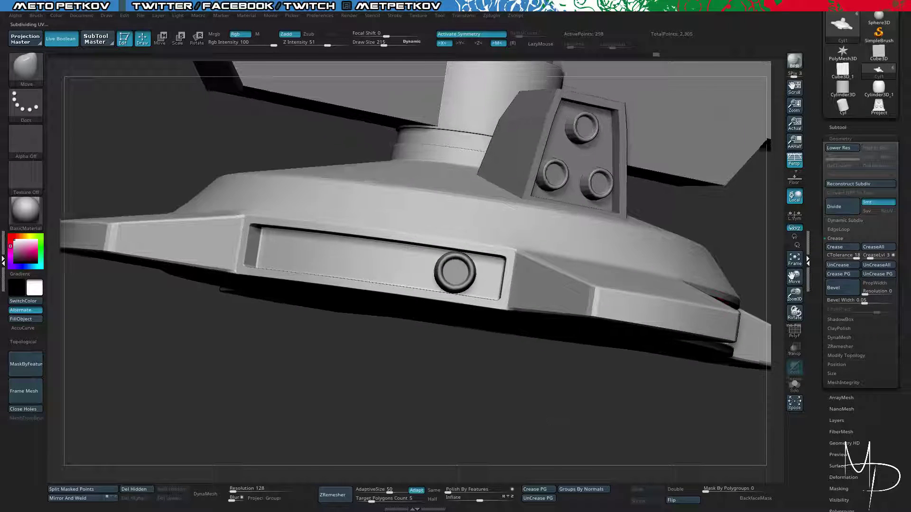
Adjust the dome base's smooth subdivision again and set its crease level to 4.
{"action": "left_click", "coordinate": [845, 220]}
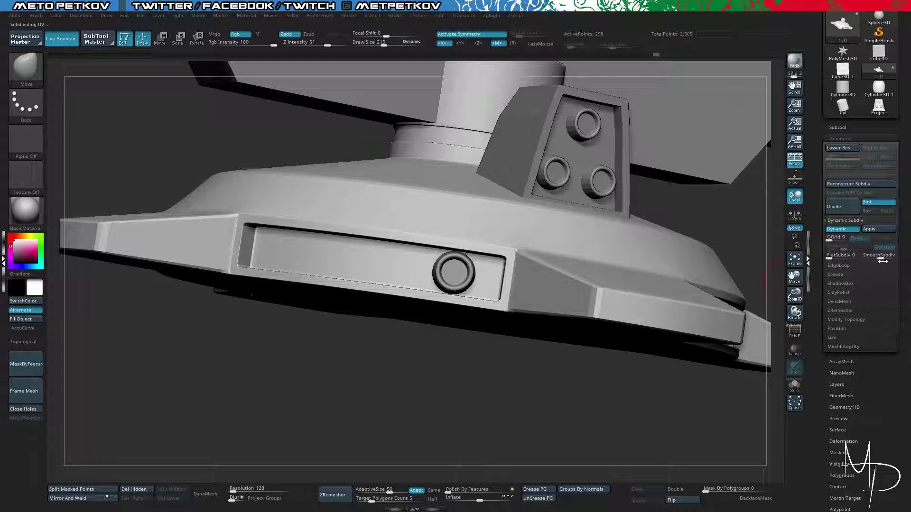
{"action": "left_click", "coordinate": [883, 257]}
{"action": "left_click", "coordinate": [837, 274]}
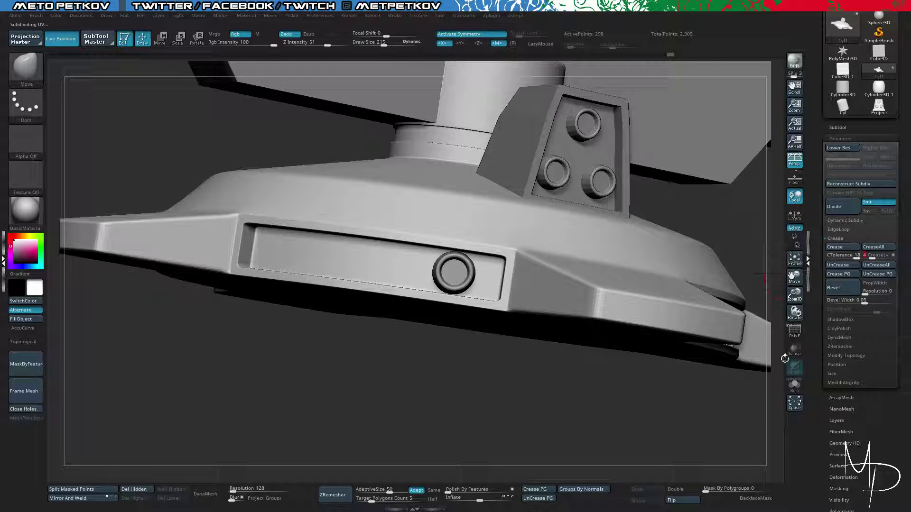
Check the smoothed base's wireframe within the whole assembly and save the file.
{"action": "left_click_drag", "start_coordinate": [561, 408], "coordinate": [307, 362]}
{"action": "key", "text": "shift+f"}
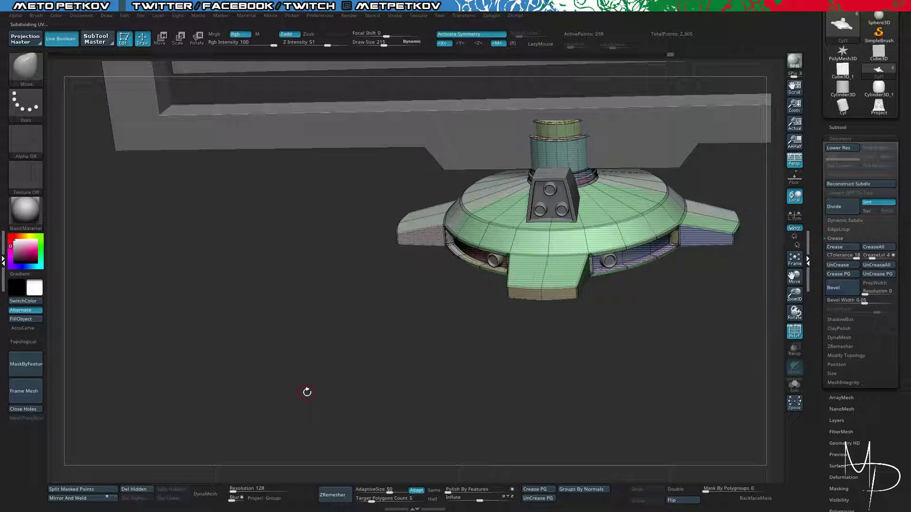
{"action": "key", "text": "shift+f"}
{"action": "left_click_drag", "start_coordinate": [323, 396], "coordinate": [307, 347]}
{"action": "scroll", "coordinate": [828, 42], "scroll_direction": "up", "scroll_amount": 3}
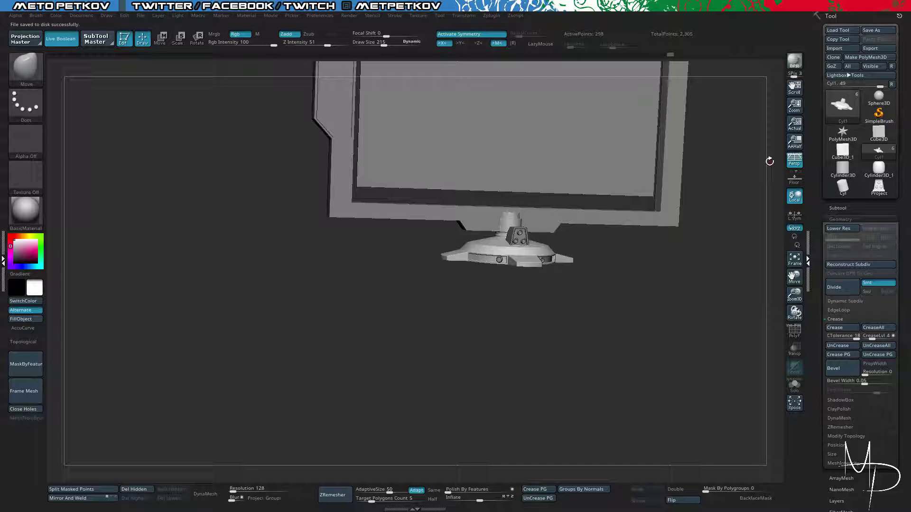
Turn off perspective, clear the lens subtool's Start flag, and move the lens subtool above the dome base in the subtool order.
{"action": "left_click_drag", "start_coordinate": [735, 169], "coordinate": [659, 291]}
{"action": "left_click_drag", "start_coordinate": [766, 252], "coordinate": [718, 240]}
{"action": "left_click", "coordinate": [837, 208]}
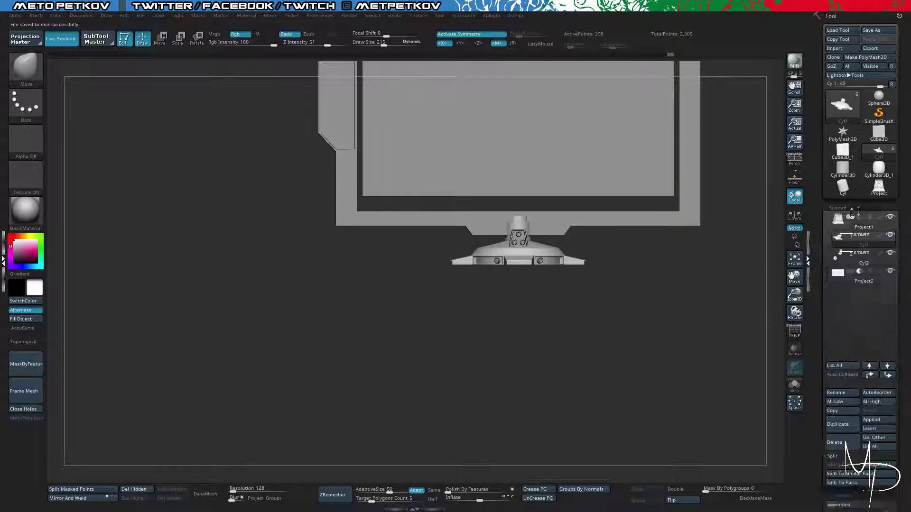
{"action": "mouse_move", "coordinate": [853, 257]}
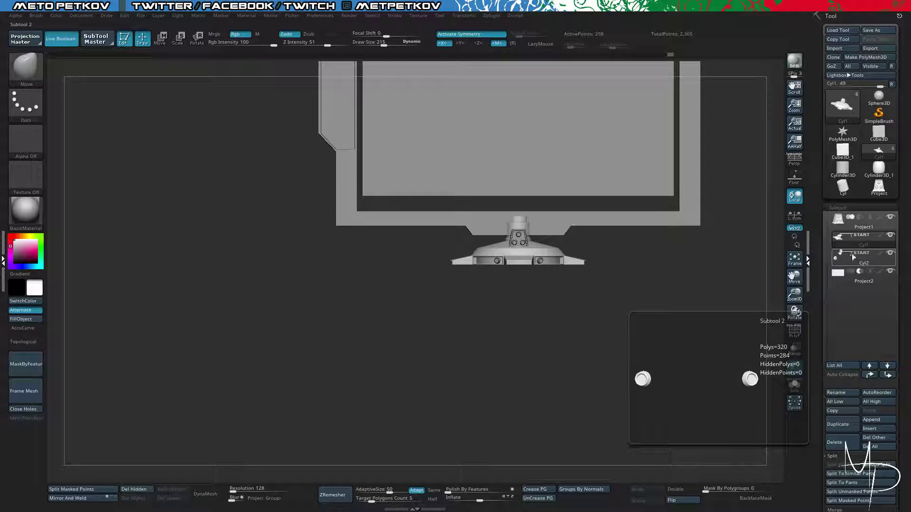
{"action": "left_click", "coordinate": [853, 261]}
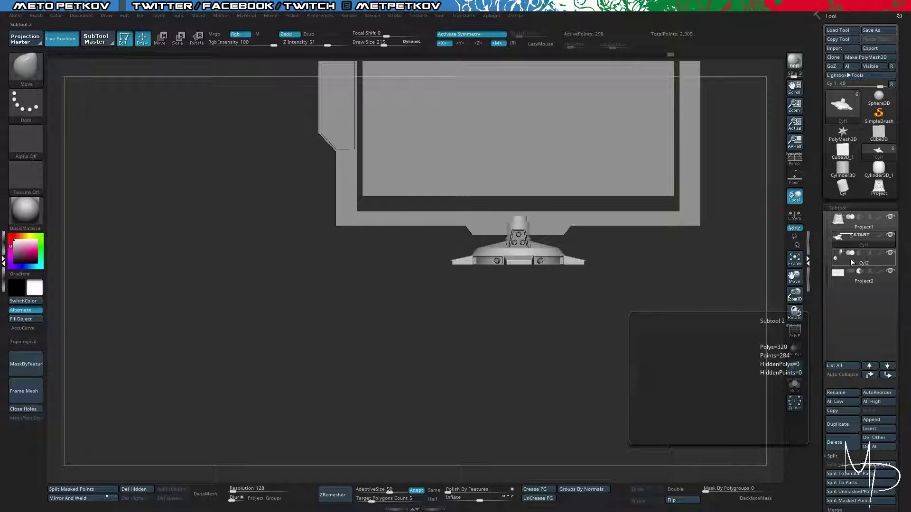
{"action": "left_click", "coordinate": [870, 375]}
Isolate the dome base by hiding the other subtools, compare it with Live Boolean off and on, and show all subtools again.
{"action": "mouse_move", "coordinate": [879, 261]}
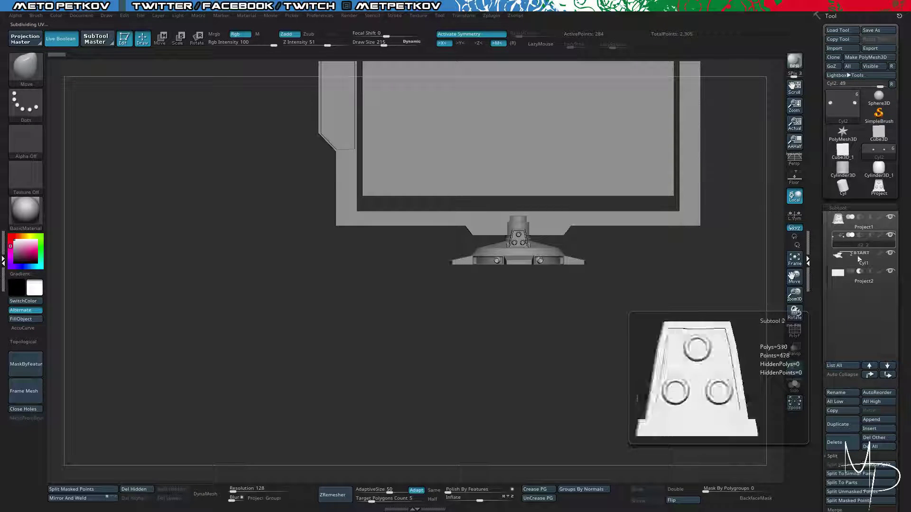
{"action": "left_click", "coordinate": [891, 254], "text": "shift"}
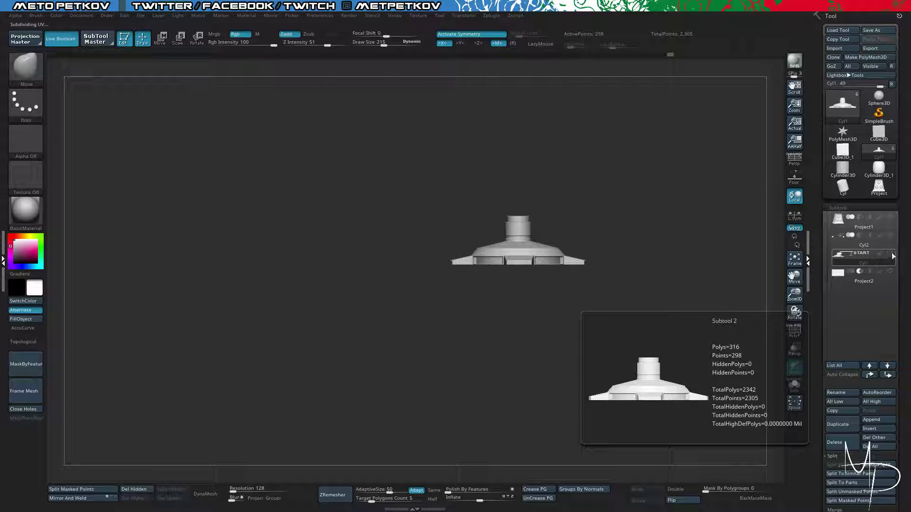
{"action": "left_click", "coordinate": [892, 256], "text": "shift"}
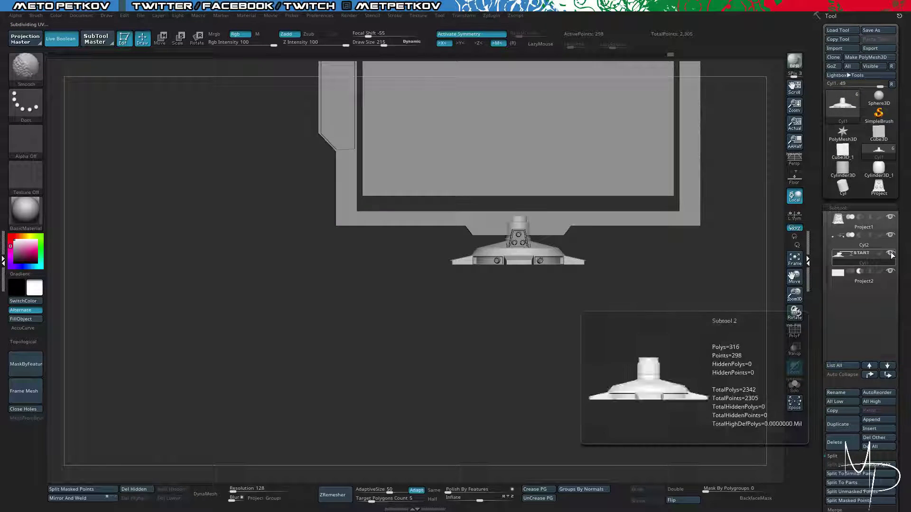
{"action": "left_click", "coordinate": [892, 258], "text": "shift"}
{"action": "left_click_drag", "start_coordinate": [690, 193], "coordinate": [439, 365]}
{"action": "left_click_drag", "start_coordinate": [208, 231], "coordinate": [161, 166]}
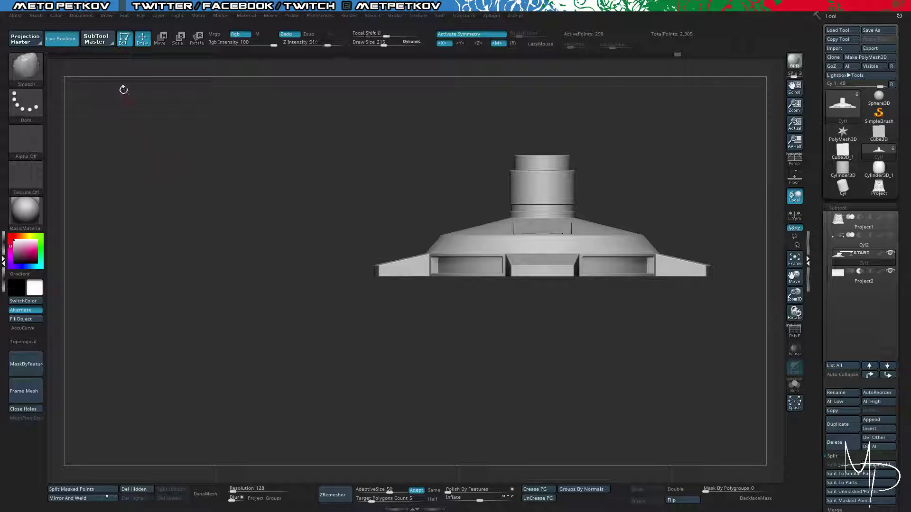
{"action": "left_click", "coordinate": [61, 39]}
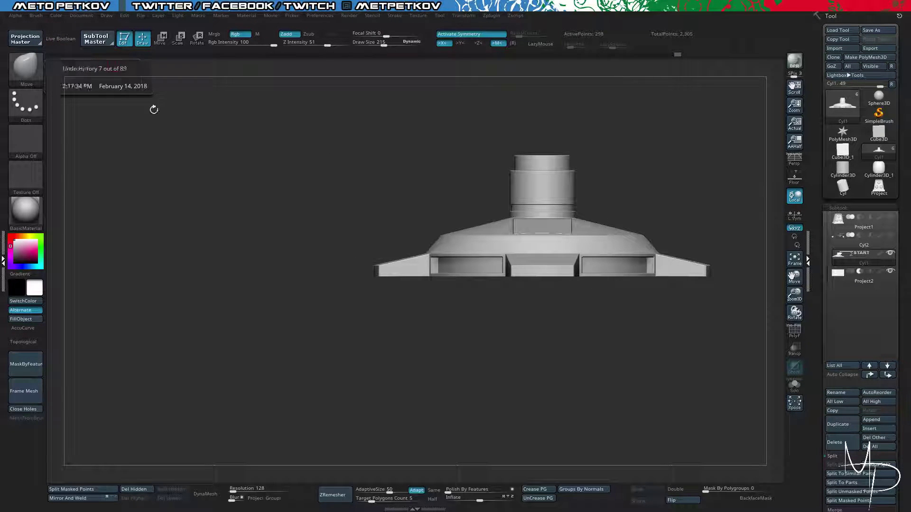
{"action": "left_click", "coordinate": [58, 45]}
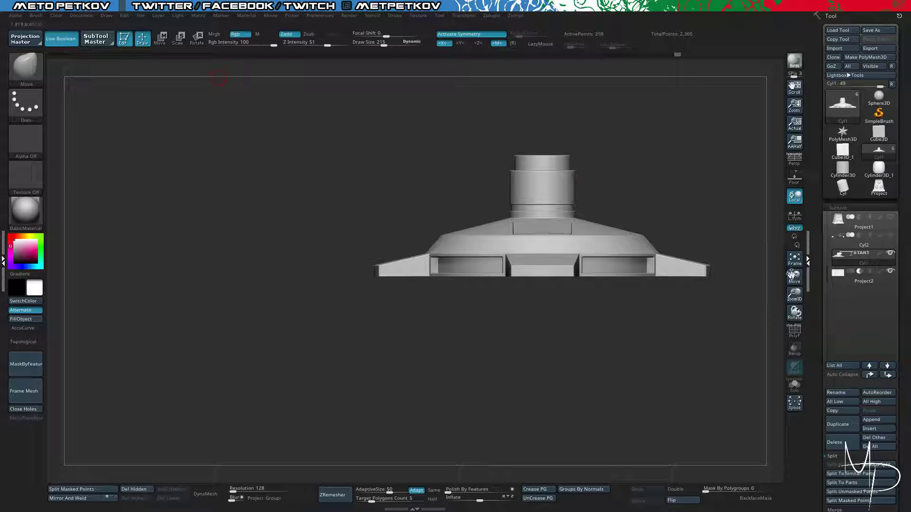
{"action": "key", "text": "shift"}
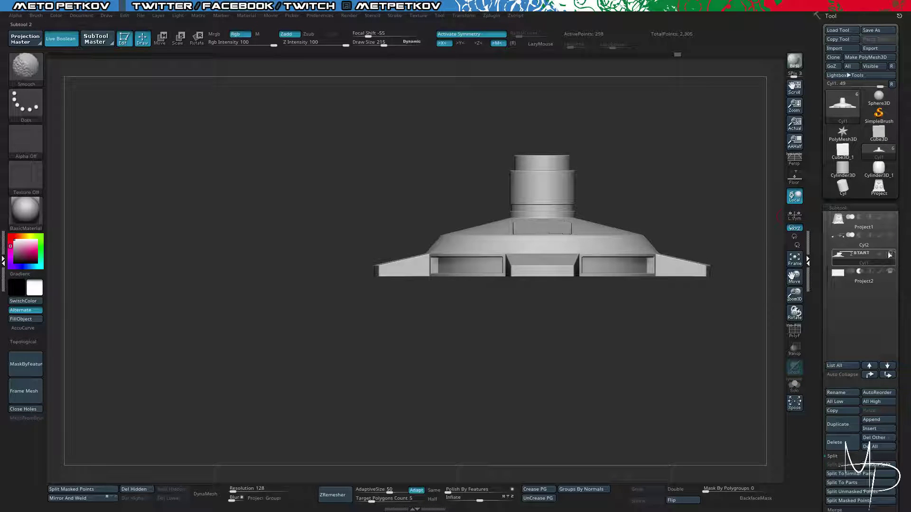
Select the screen's frame subtool in side view with the Move transform active, and isolate it in solo mode.
{"action": "mouse_move", "coordinate": [546, 132]}
{"action": "left_mouse_down"}
{"action": "mouse_move", "coordinate": [377, 195]}
{"action": "mouse_move", "coordinate": [484, 133]}
{"action": "left_mouse_up"}
{"action": "left_click_drag", "start_coordinate": [676, 245], "coordinate": [602, 243]}
{"action": "key", "text": "w"}
{"action": "left_click", "coordinate": [600, 163], "text": "alt"}
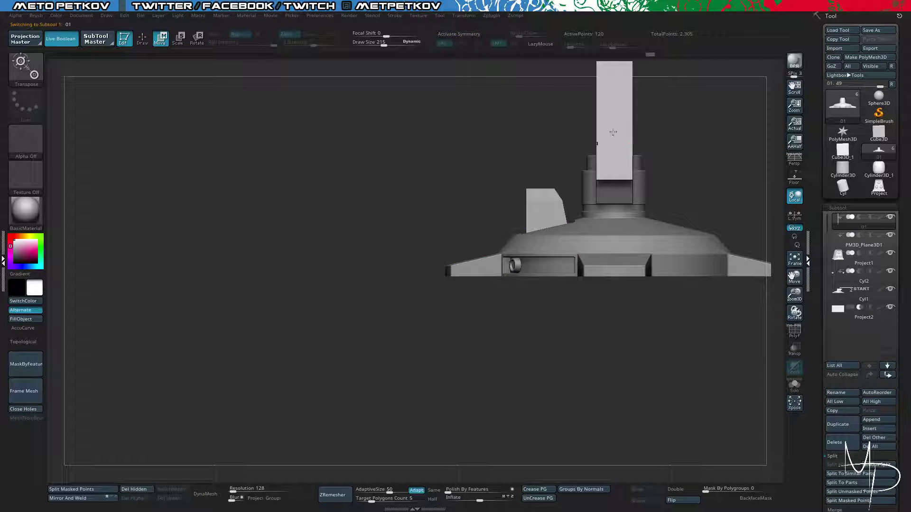
{"action": "key", "text": "shift+ctrl+s"}
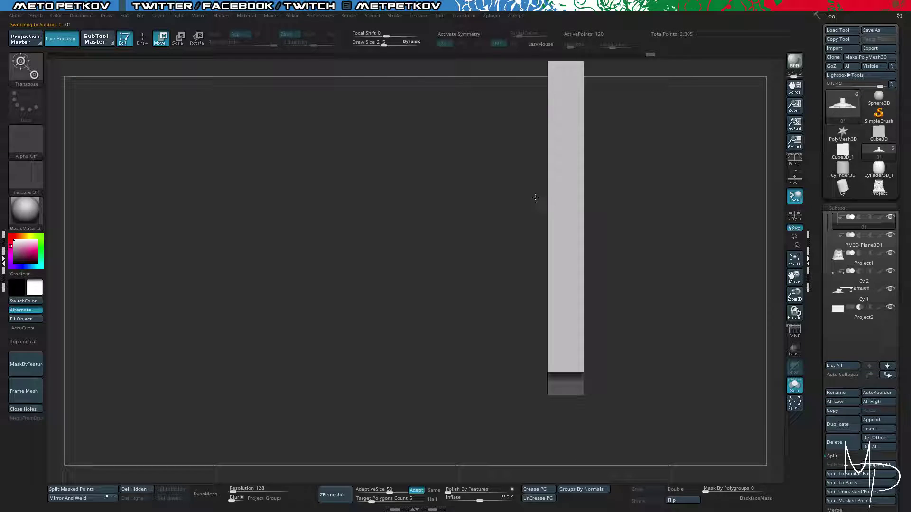
Centre the gizmo on the frame, scale its thickness down slightly, and compare it with the whole assembly and in solo mode.
{"action": "key", "text": "f"}
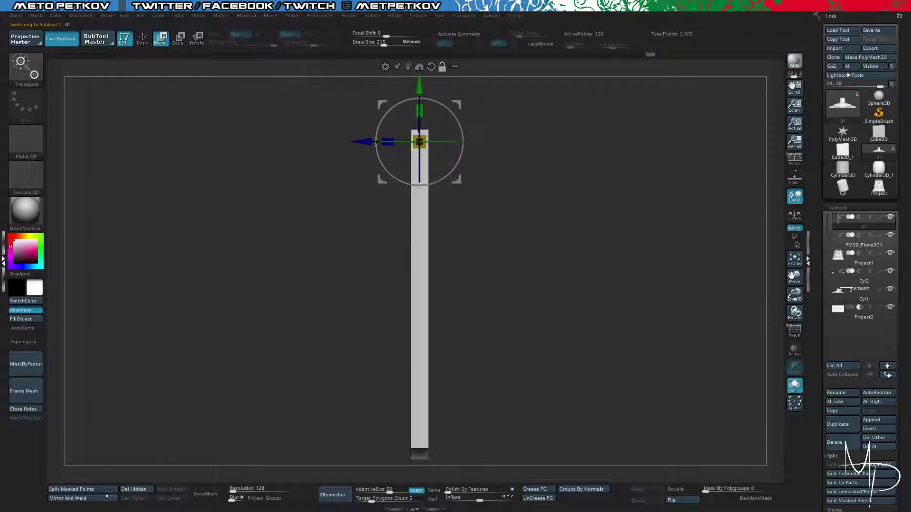
{"action": "left_click", "coordinate": [419, 66]}
{"action": "key", "text": "f"}
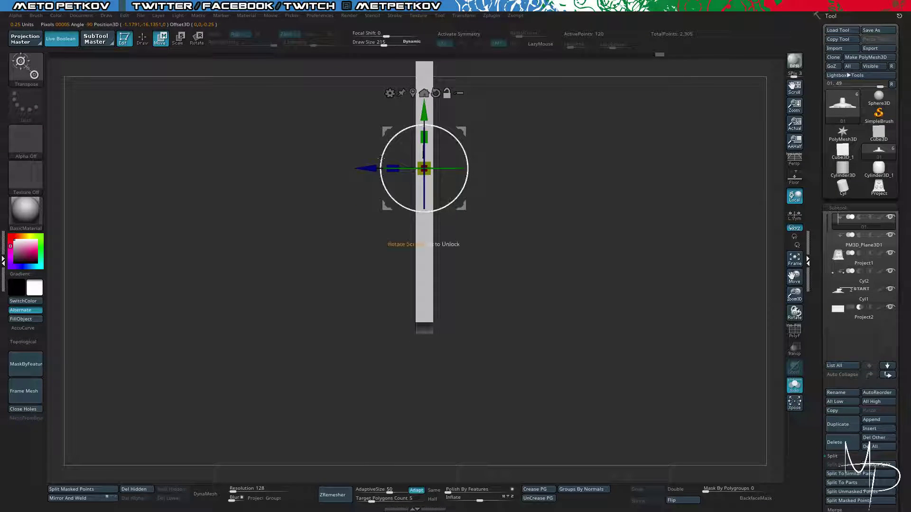
{"action": "left_click_drag", "start_coordinate": [392, 167], "coordinate": [411, 169]}
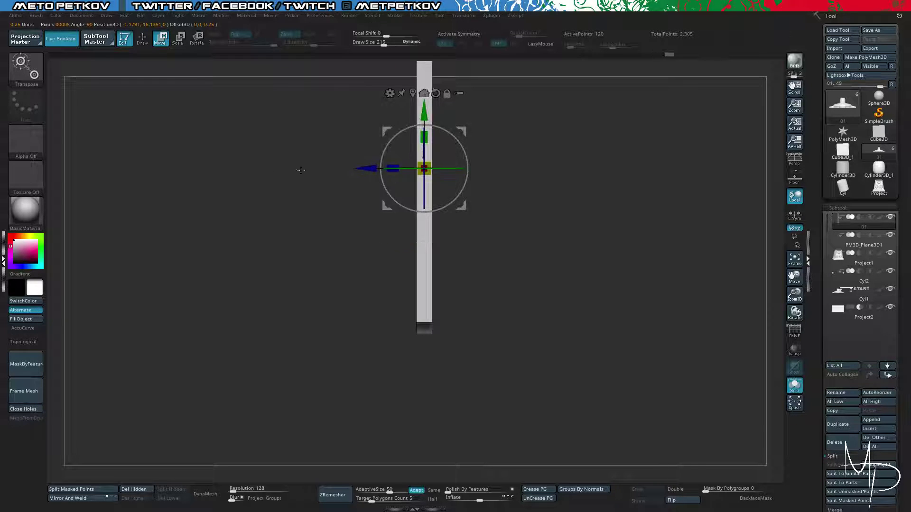
{"action": "left_click_drag", "start_coordinate": [237, 171], "coordinate": [290, 177]}
{"action": "key", "text": "alt+s"}
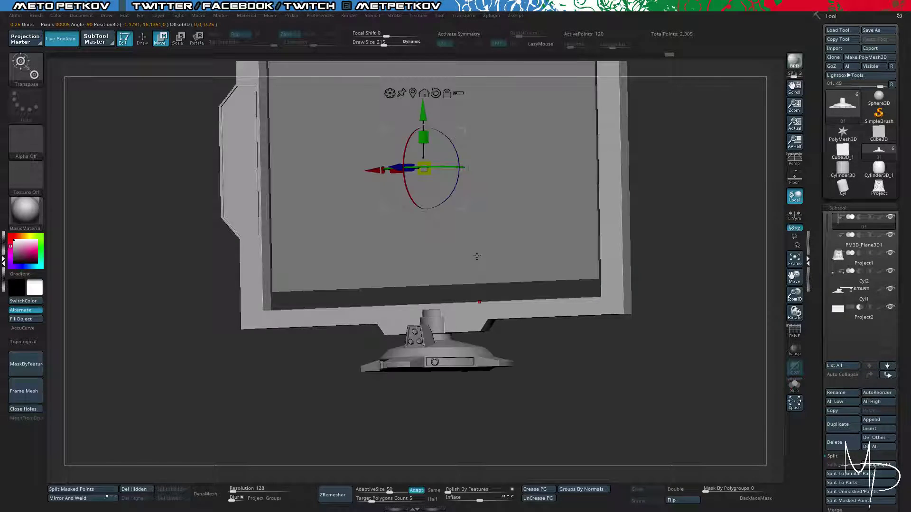
{"action": "left_click_drag", "start_coordinate": [445, 263], "coordinate": [403, 199], "text": "shift"}
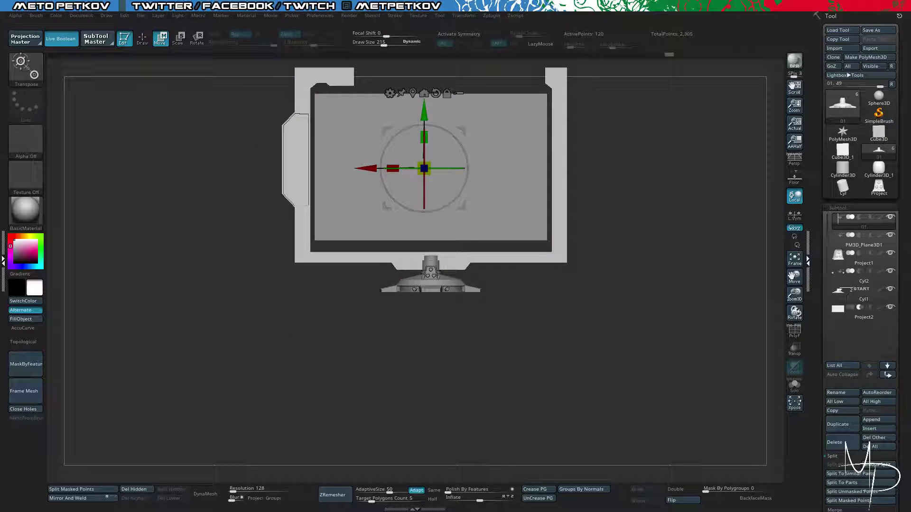
{"action": "left_click_drag", "start_coordinate": [76, 249], "coordinate": [179, 262]}
{"action": "key", "text": "alt+s"}
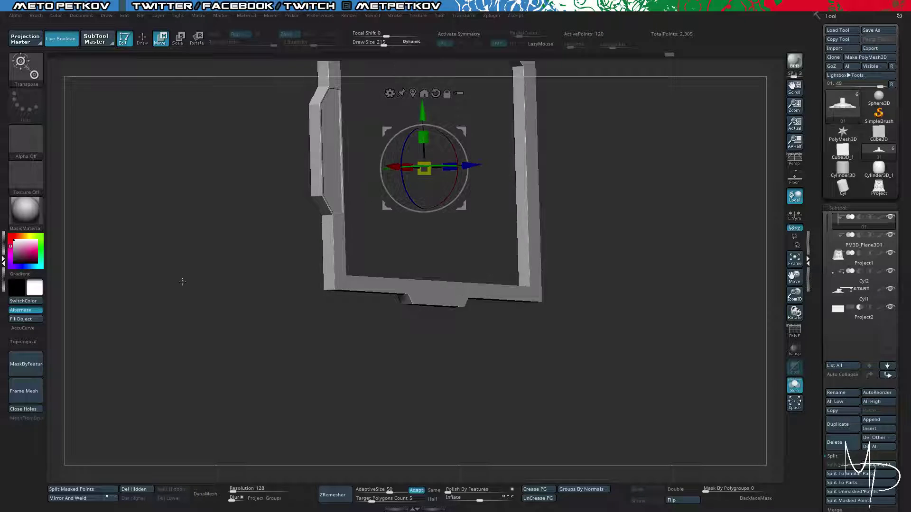
{"action": "key", "text": "alt+s"}
Isolate the dome base with its subtractive box and generate a Boolean mesh from them with DSDiv on.
{"action": "left_click", "coordinate": [875, 302]}
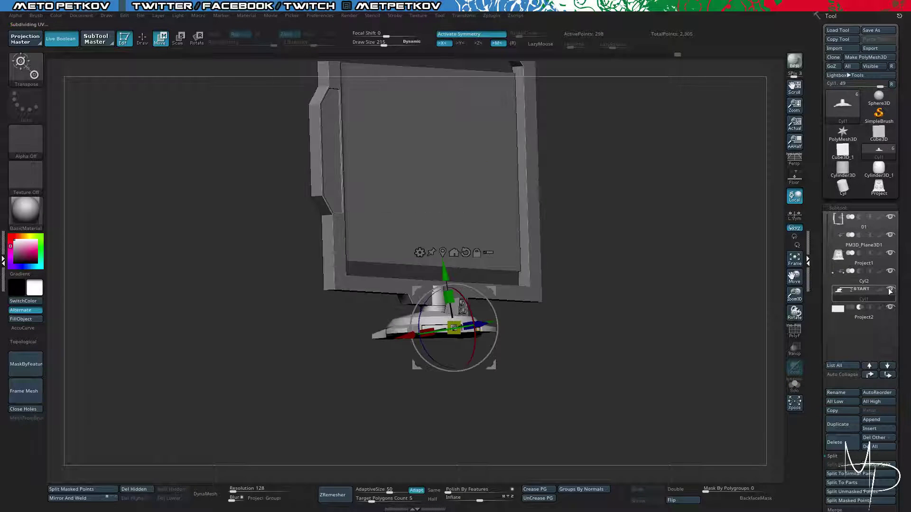
{"action": "left_click", "coordinate": [891, 290], "text": "shift"}
{"action": "mouse_move", "coordinate": [730, 311]}
{"action": "left_mouse_down"}
{"action": "mouse_move", "coordinate": [685, 317]}
{"action": "mouse_move", "coordinate": [295, 266]}
{"action": "mouse_move", "coordinate": [239, 244]}
{"action": "mouse_move", "coordinate": [235, 197]}
{"action": "left_mouse_up"}
{"action": "key", "text": "q"}
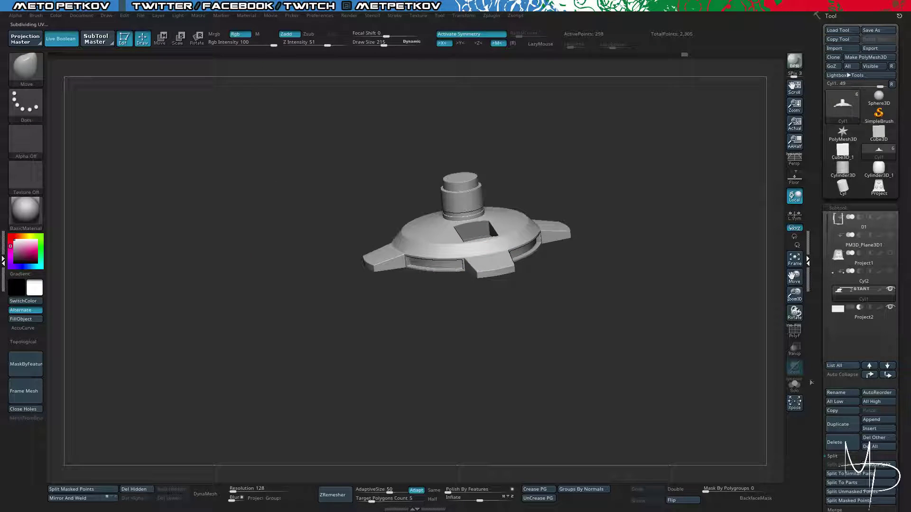
{"action": "left_click_drag", "start_coordinate": [820, 403], "coordinate": [824, 73]}
{"action": "left_click", "coordinate": [838, 188]}
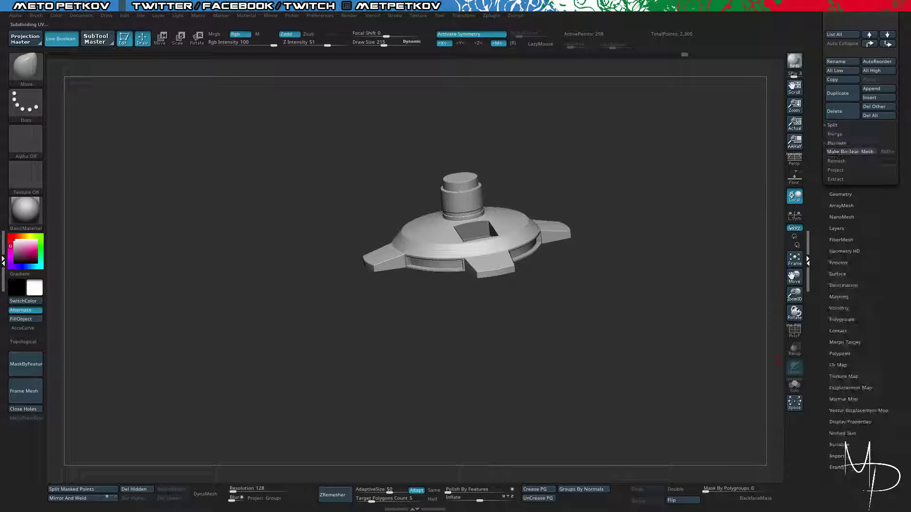
{"action": "left_click_drag", "start_coordinate": [655, 267], "coordinate": [728, 358]}
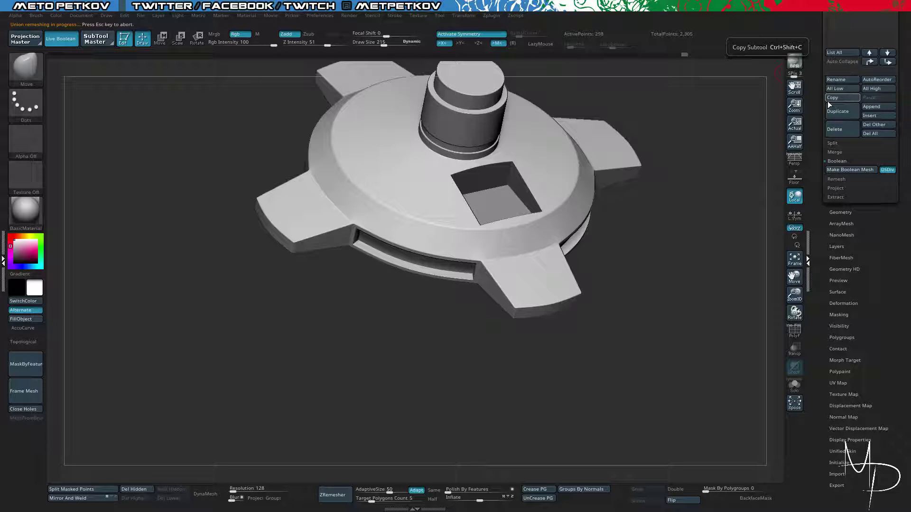
Switch to the UMesh_Cyl1 tool and inspect the Boolean result with and without its wireframe.
{"action": "left_click_drag", "start_coordinate": [819, 83], "coordinate": [819, 276]}
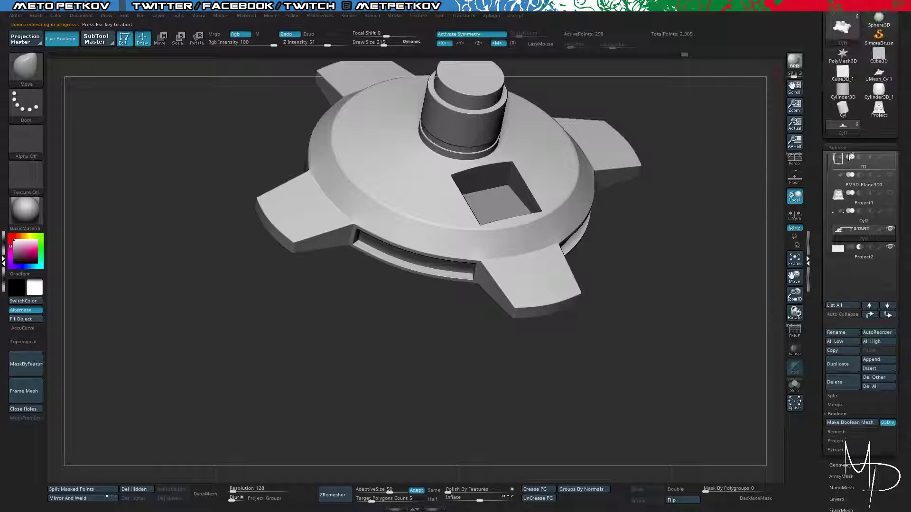
{"action": "left_click", "coordinate": [877, 78]}
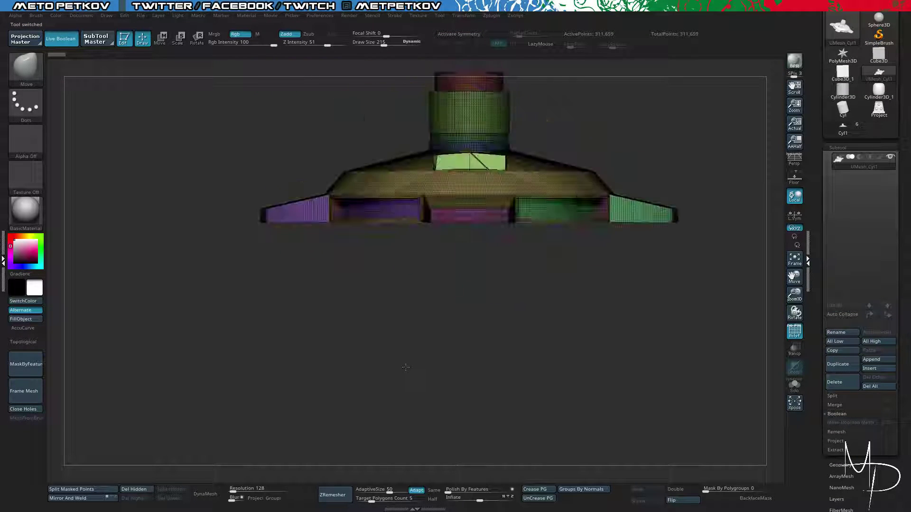
{"action": "key", "text": "shift+f"}
{"action": "mouse_move", "coordinate": [386, 362]}
{"action": "left_mouse_down"}
{"action": "mouse_move", "coordinate": [423, 395]}
{"action": "mouse_move", "coordinate": [400, 425]}
{"action": "mouse_move", "coordinate": [420, 405]}
{"action": "mouse_move", "coordinate": [397, 392]}
{"action": "mouse_move", "coordinate": [407, 376]}
{"action": "left_mouse_up"}
{"action": "key", "text": "shift+f"}
{"action": "key", "text": "shift+f"}
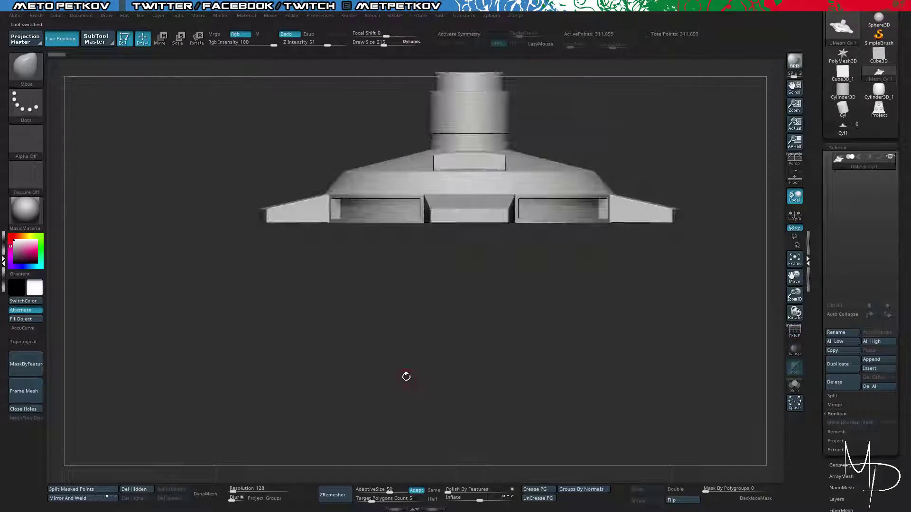
{"action": "left_click_drag", "start_coordinate": [620, 317], "coordinate": [778, 211]}
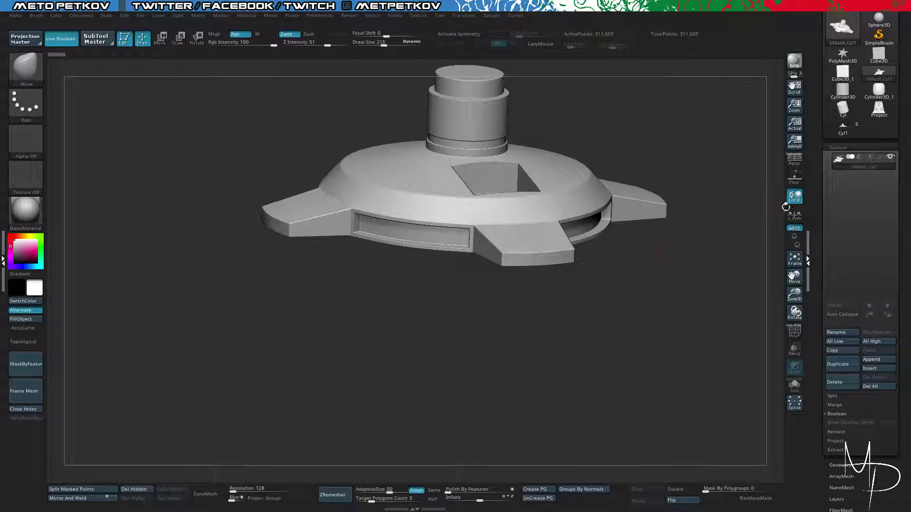
Return to the Cyl1 assembly and delete its original Cyl1 and Project2 subtools.
{"action": "left_click", "coordinate": [838, 147]}
{"action": "left_click", "coordinate": [837, 147]}
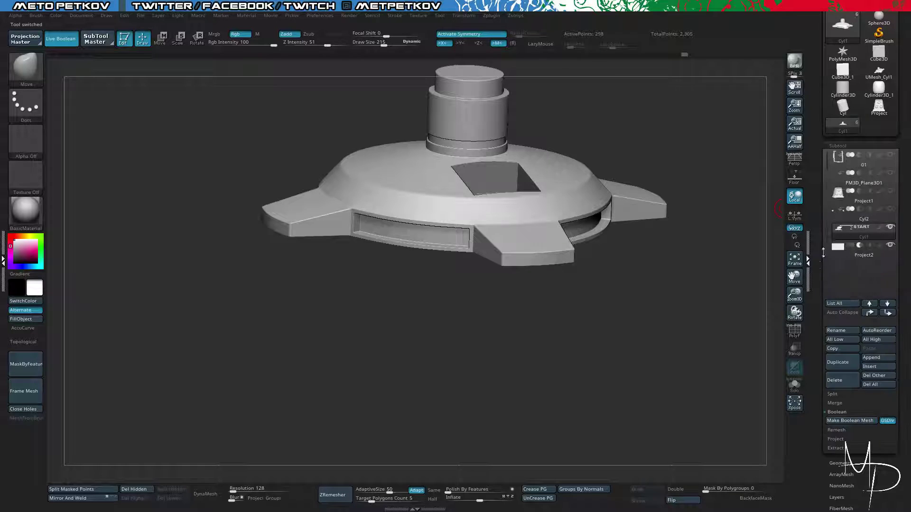
{"action": "left_click", "coordinate": [837, 382]}
{"action": "left_click", "coordinate": [826, 398]}
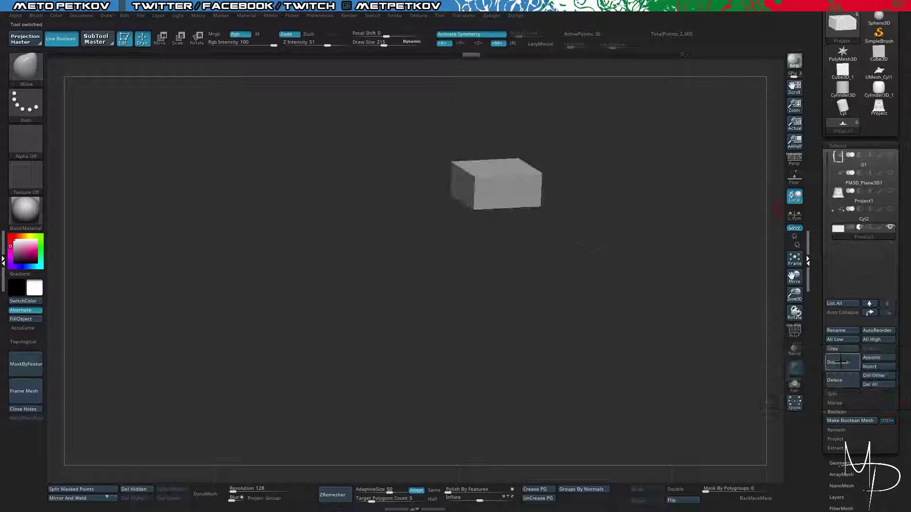
{"action": "left_click", "coordinate": [843, 379]}
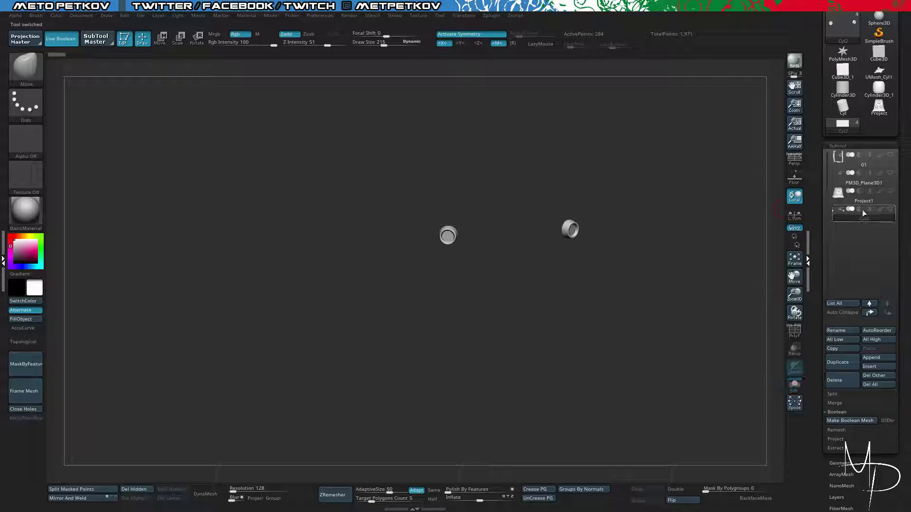
Show all remaining subtools, insert UMesh_Cyl1 below Cyl2, and turn off Live Boolean.
{"action": "left_click", "coordinate": [890, 211]}
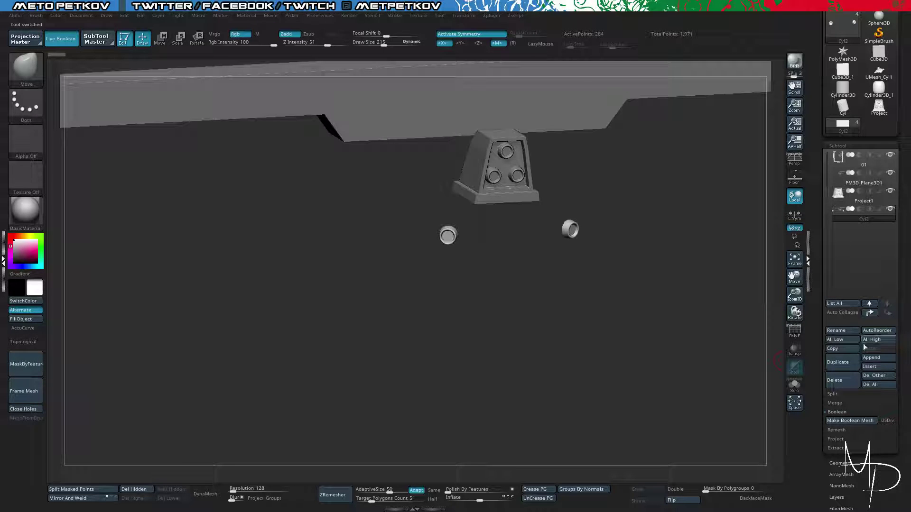
{"action": "left_click", "coordinate": [877, 367]}
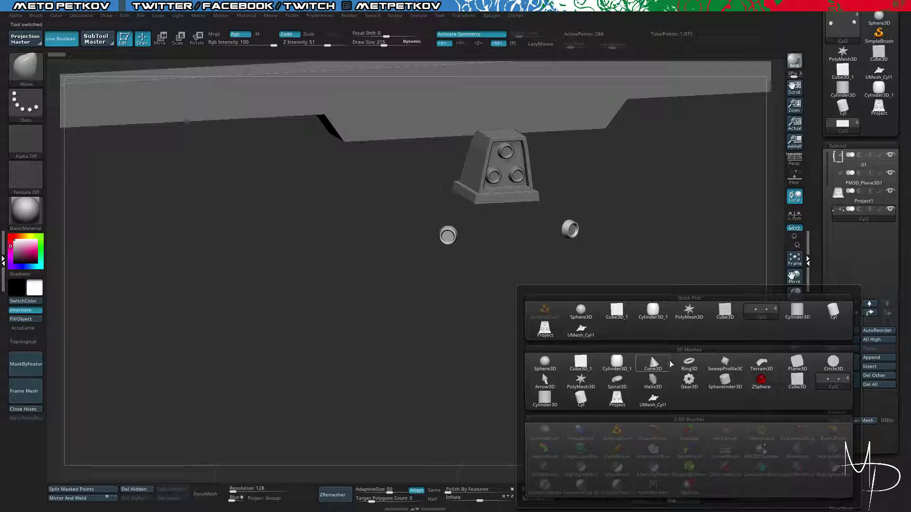
{"action": "left_click", "coordinate": [579, 331]}
{"action": "left_click_drag", "start_coordinate": [320, 321], "coordinate": [267, 325]}
{"action": "left_click", "coordinate": [61, 39]}
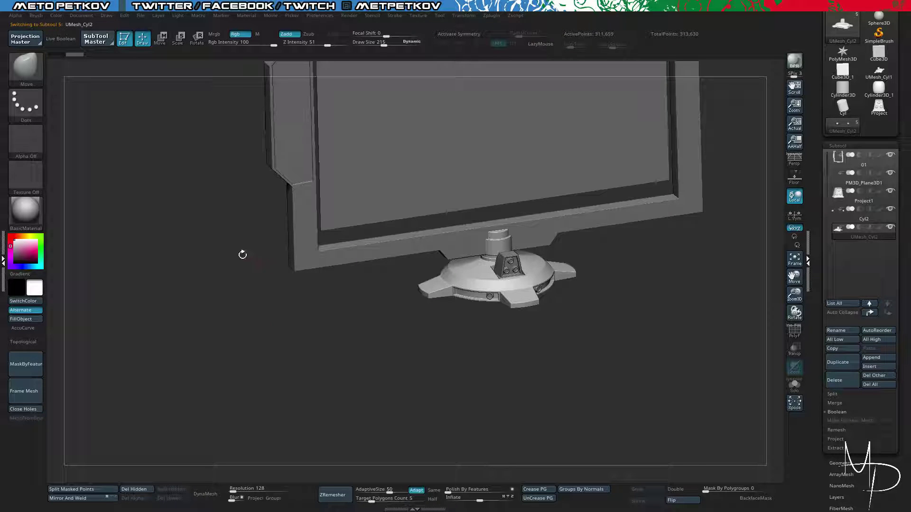
Select the screen's frame subtool in front view and display its polygroup wireframe.
{"action": "left_click_drag", "start_coordinate": [207, 226], "coordinate": [161, 138]}
{"action": "left_click_drag", "start_coordinate": [242, 150], "coordinate": [247, 280], "text": "alt"}
{"action": "left_click_drag", "start_coordinate": [269, 143], "coordinate": [267, 149], "text": "alt"}
{"action": "key", "text": "shift+f"}
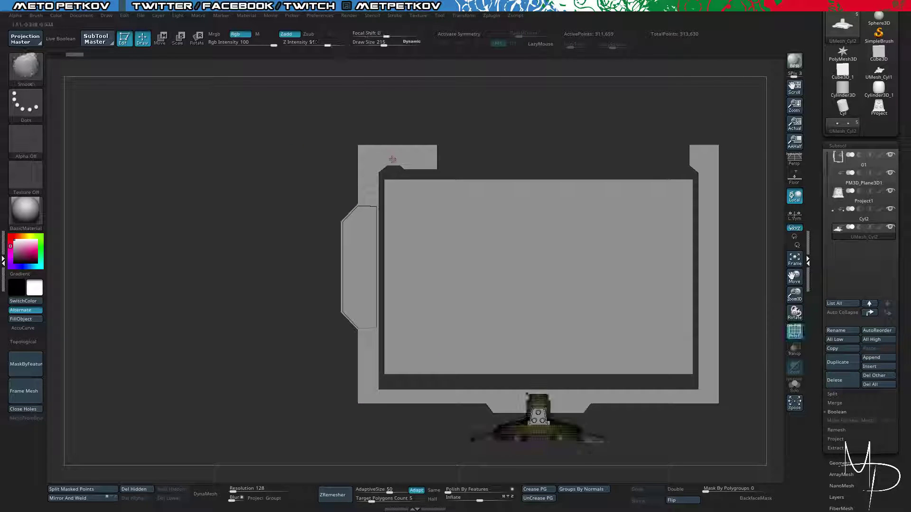
{"action": "key", "text": "shift+f"}
{"action": "left_click", "coordinate": [394, 153], "text": "alt"}
{"action": "key", "text": "shift+f"}
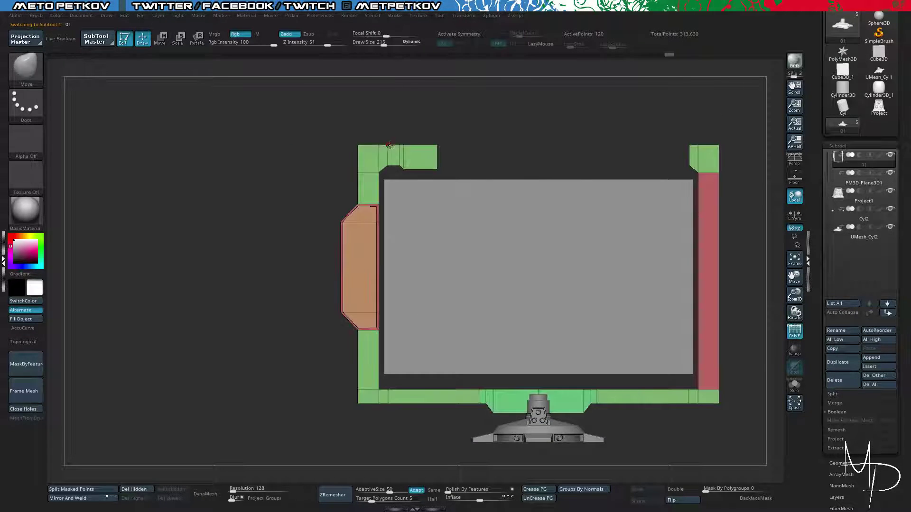
Mask all but the right inner edge of the frame's upper-left notch and move that edge right, widening the notch.
{"action": "key", "text": "ctrl"}
{"action": "left_click_drag", "start_coordinate": [408, 174], "coordinate": [410, 175], "text": "ctrl"}
{"action": "left_click", "coordinate": [412, 117], "text": "ctrl"}
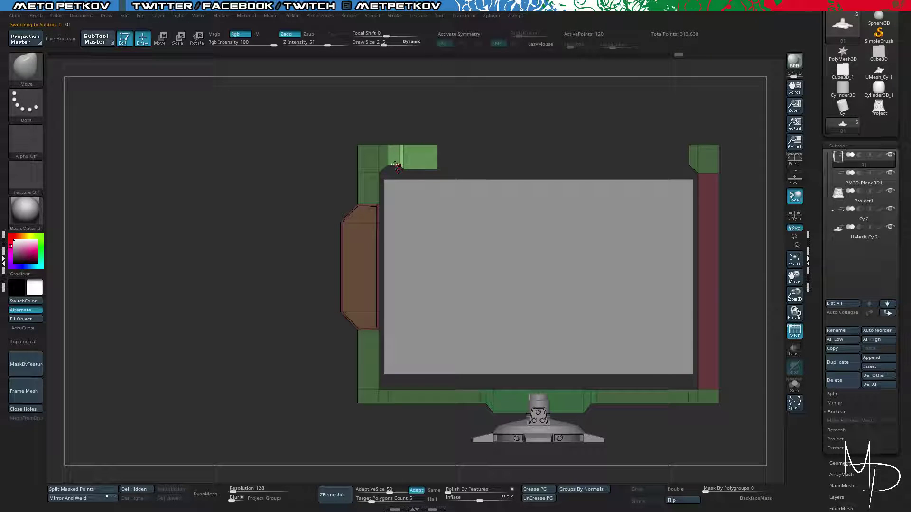
{"action": "key", "text": "w"}
{"action": "left_click_drag", "start_coordinate": [471, 276], "coordinate": [479, 279]}
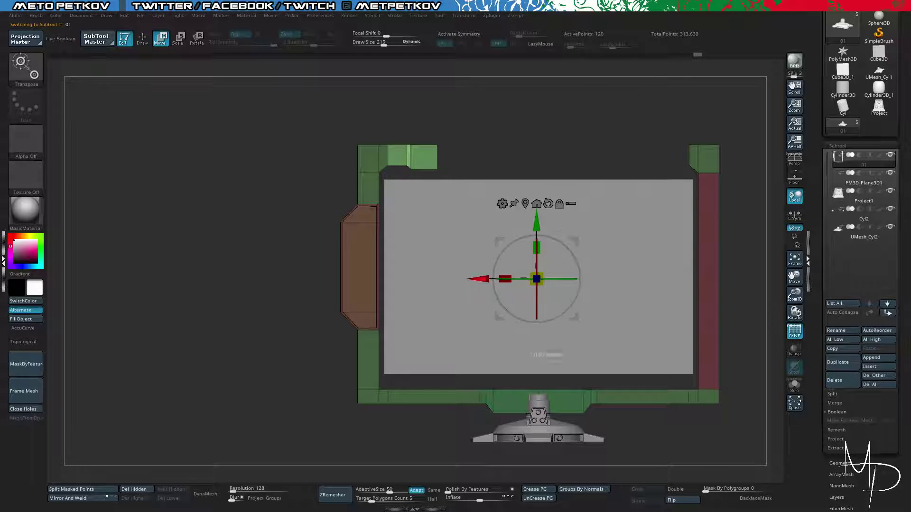
{"action": "mouse_move", "coordinate": [128, 118]}
{"action": "left_mouse_down", "text": "alt"}
{"action": "mouse_move", "coordinate": [141, 126]}
{"action": "mouse_move", "coordinate": [144, 152]}
{"action": "mouse_move", "coordinate": [142, 124]}
{"action": "mouse_move", "coordinate": [241, 227]}
{"action": "left_mouse_up", "text": "alt"}
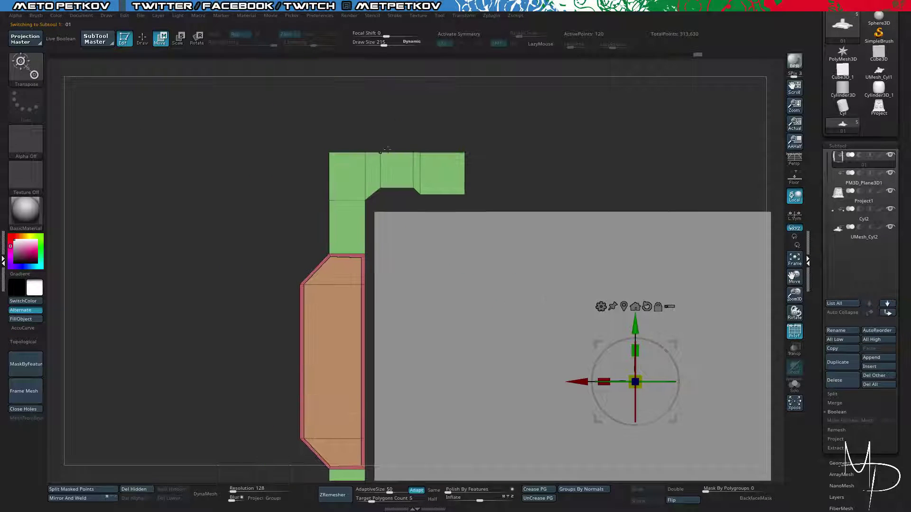
{"action": "left_click_drag", "start_coordinate": [400, 143], "coordinate": [419, 200], "text": "ctrl"}
{"action": "left_click", "coordinate": [422, 204], "text": "ctrl"}
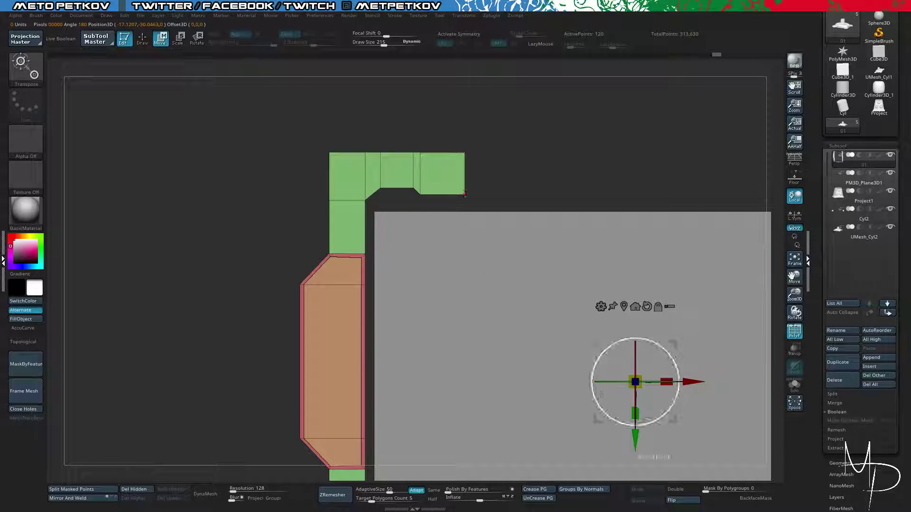
{"action": "mouse_move", "coordinate": [693, 386]}
{"action": "left_mouse_down"}
{"action": "mouse_move", "coordinate": [685, 386]}
{"action": "mouse_move", "coordinate": [693, 387]}
{"action": "left_mouse_up"}
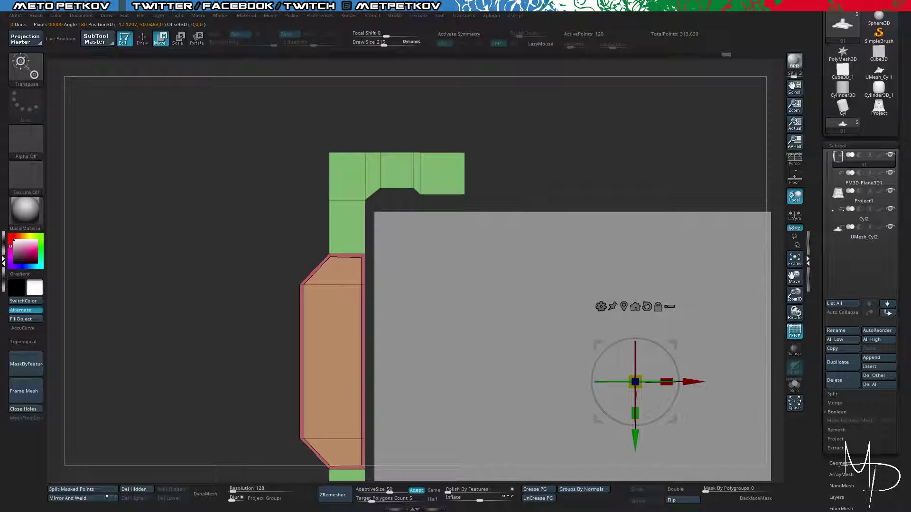
Isolate the notch's right inner edge with an inverted mask, shift it slightly left, and clear the mask.
{"action": "left_click", "coordinate": [400, 135], "text": "ctrl"}
{"action": "left_click_drag", "start_coordinate": [406, 140], "coordinate": [419, 199], "text": "ctrl"}
{"action": "left_click", "coordinate": [494, 198], "text": "ctrl"}
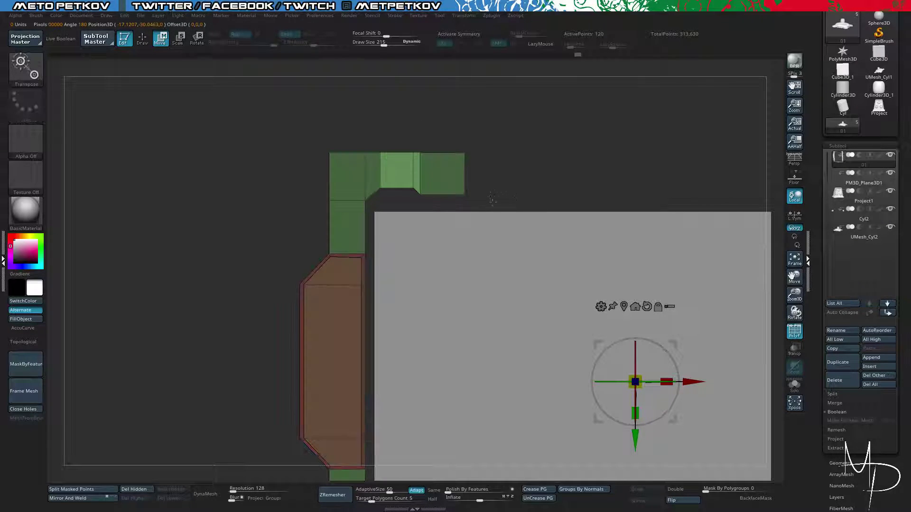
{"action": "left_click", "coordinate": [623, 305]}
{"action": "left_click_drag", "start_coordinate": [468, 169], "coordinate": [463, 169]}
{"action": "left_click_drag", "start_coordinate": [199, 134], "coordinate": [302, 122], "text": "ctrl"}
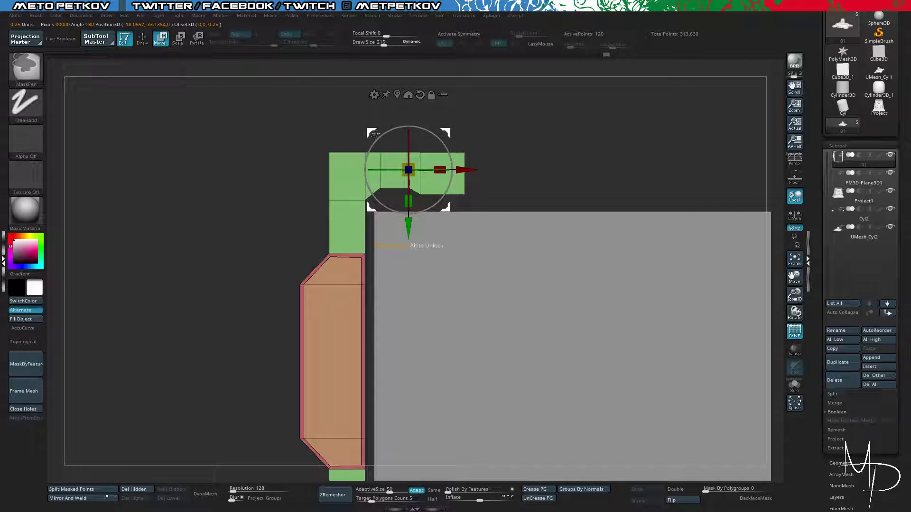
Isolate the notch's left inner edge with a mask and shift it slightly left with Move.
{"action": "key", "text": "q"}
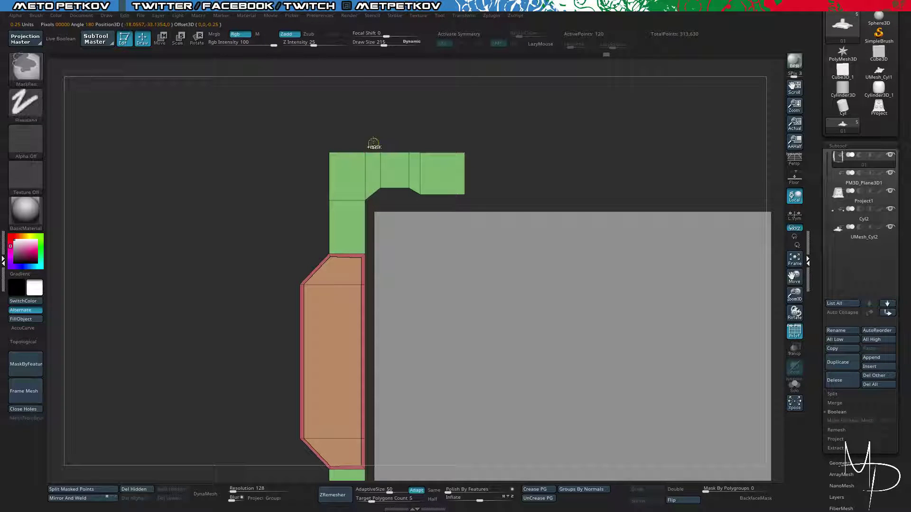
{"action": "left_click", "coordinate": [390, 196], "text": "ctrl"}
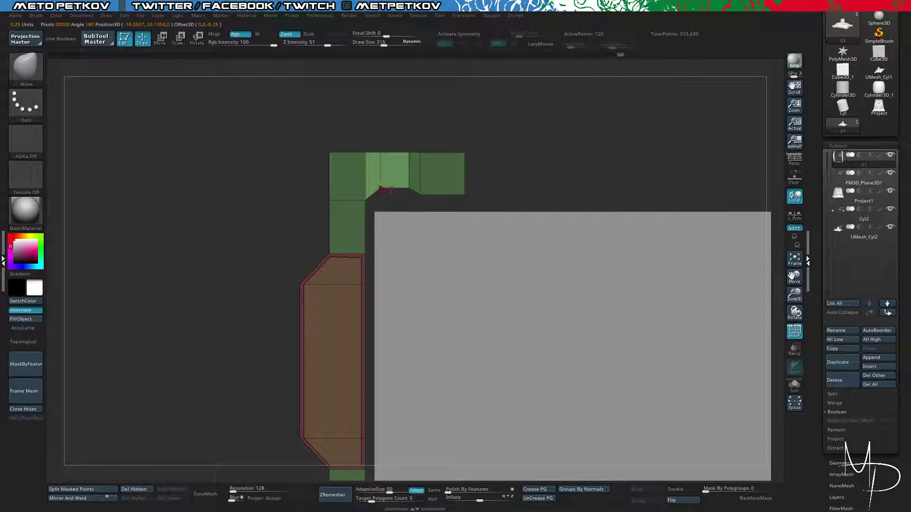
{"action": "key", "text": "w"}
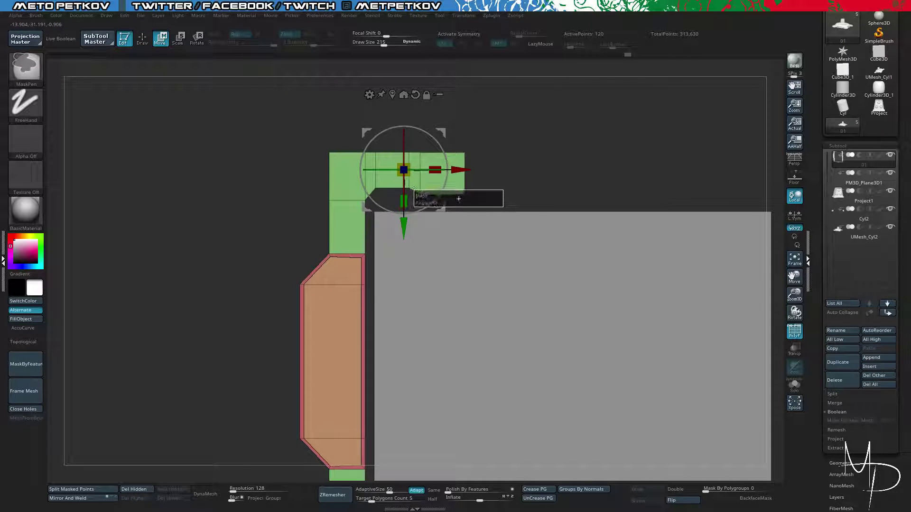
Mask the rest of the frame, centre the gizmo on the notch's lower outer corners, and scale them vertically to level them.
{"action": "scroll", "coordinate": [337, 235], "scroll_direction": "up", "scroll_amount": 4}
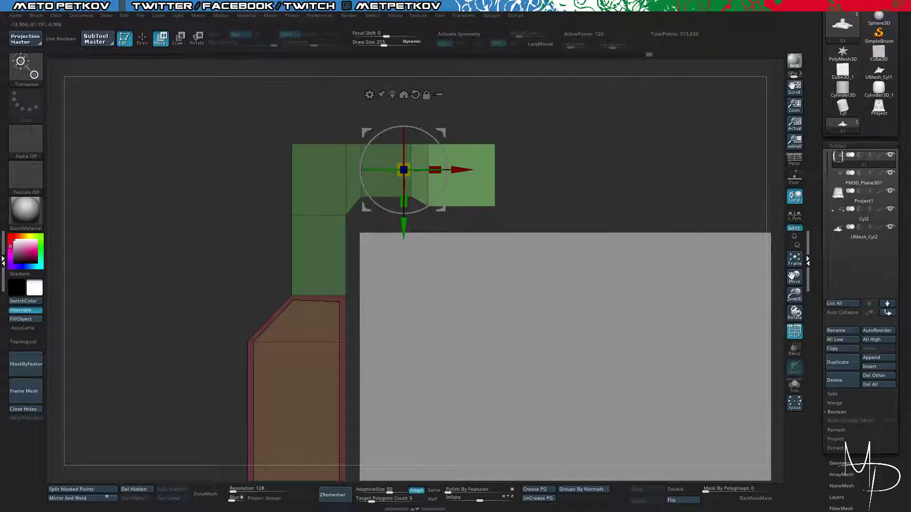
{"action": "mouse_move", "coordinate": [354, 226]}
{"action": "left_mouse_down", "text": "ctrl"}
{"action": "mouse_move", "coordinate": [254, 206]}
{"action": "mouse_move", "coordinate": [255, 197]}
{"action": "left_mouse_up", "text": "ctrl"}
{"action": "left_click", "coordinate": [393, 94]}
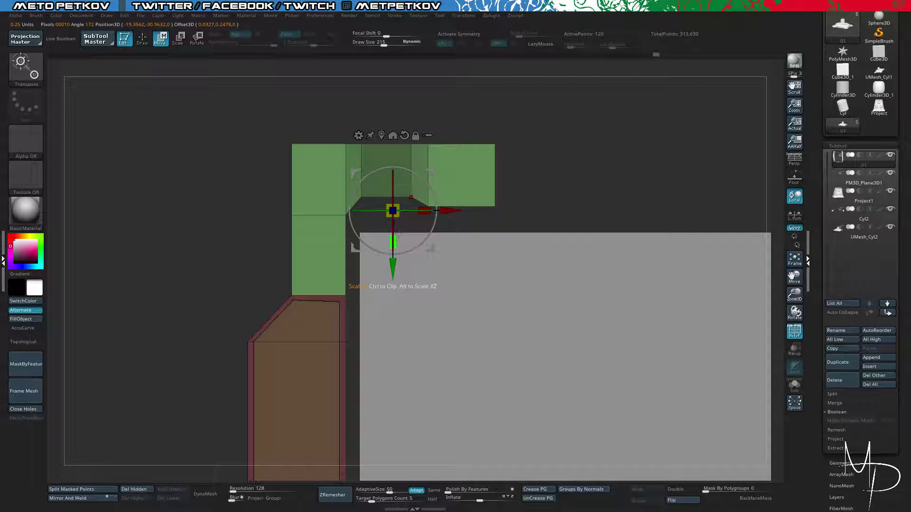
{"action": "left_click_drag", "start_coordinate": [393, 239], "coordinate": [398, 172]}
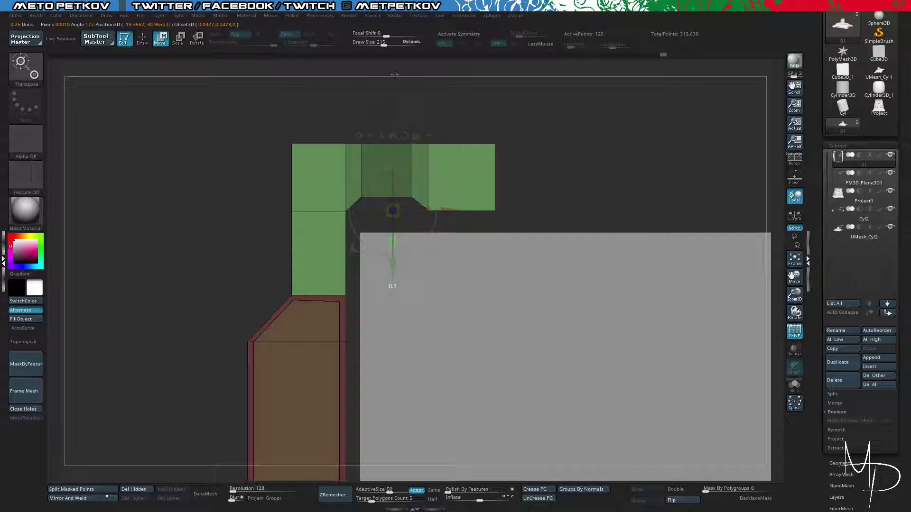
Finish the vertical adjustment of the frame notch's lower outer corners and clear the mask.
{"action": "left_click_drag", "start_coordinate": [395, 74], "coordinate": [394, 74]}
{"action": "left_click_drag", "start_coordinate": [185, 173], "coordinate": [123, 223], "text": "ctrl"}
{"action": "mouse_move", "coordinate": [162, 237]}
{"action": "left_mouse_down", "text": "alt"}
{"action": "mouse_move", "coordinate": [203, 189]}
{"action": "mouse_move", "coordinate": [192, 203]}
{"action": "mouse_move", "coordinate": [194, 190]}
{"action": "mouse_move", "coordinate": [219, 195]}
{"action": "left_mouse_up", "text": "alt"}
Insert a vertical edge loop near the free end of the frame's upper-left arm with ZModeler.
{"action": "key", "text": "q"}
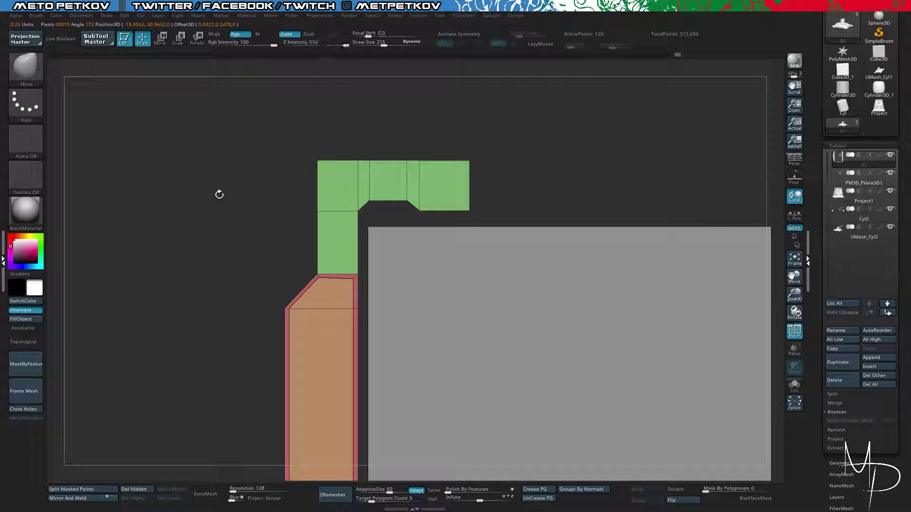
{"action": "key", "text": "ctrl"}
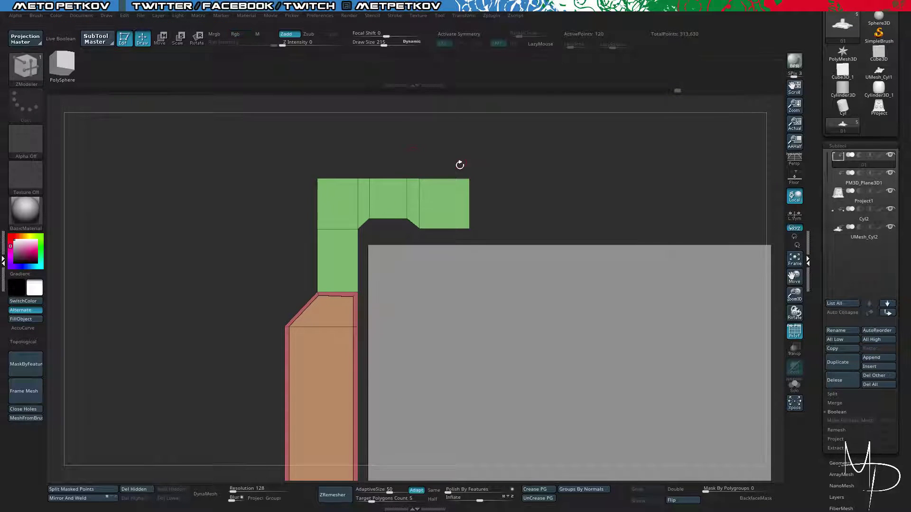
{"action": "key", "text": "space"}
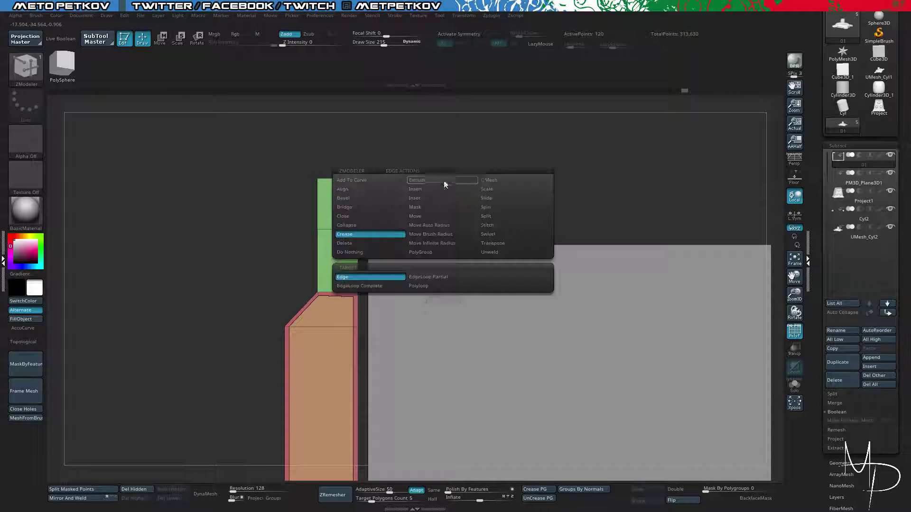
{"action": "left_click", "coordinate": [424, 188]}
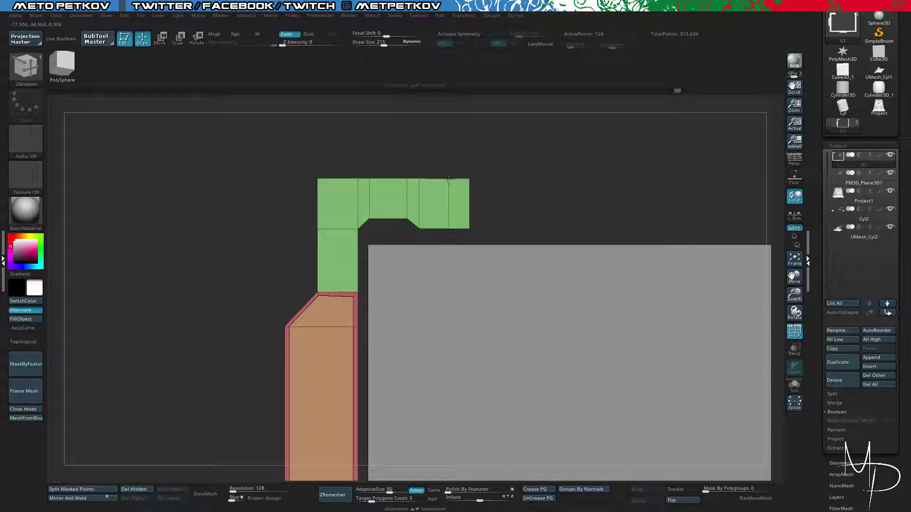
Mask all but the upper outer corner of the arm's free end, move it down to form a chamfer, and clear the mask.
{"action": "key", "text": "ctrl"}
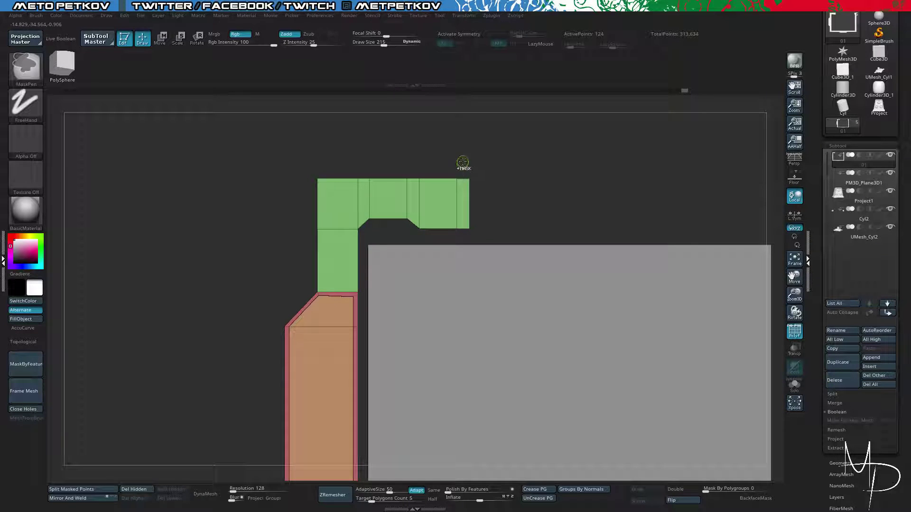
{"action": "left_click", "coordinate": [470, 174], "text": "ctrl"}
{"action": "key", "text": "w"}
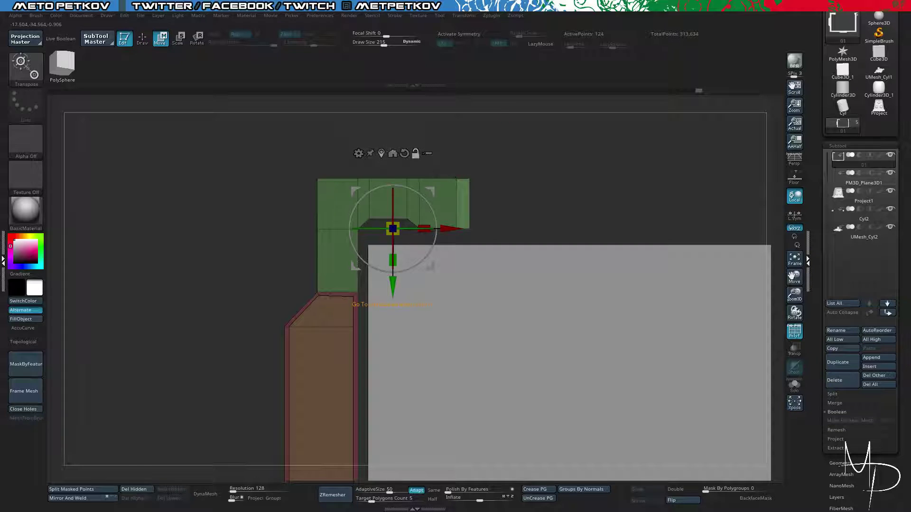
{"action": "left_click_drag", "start_coordinate": [392, 229], "coordinate": [469, 178], "text": "alt"}
{"action": "left_click_drag", "start_coordinate": [463, 235], "coordinate": [466, 245]}
{"action": "left_click_drag", "start_coordinate": [581, 177], "coordinate": [597, 203], "text": "ctrl"}
Inset the front faces of the upper arm's end block as one region with ZModeler's Polygroup Island target.
{"action": "left_click_drag", "start_coordinate": [154, 189], "coordinate": [95, 142], "text": "alt"}
{"action": "left_click_drag", "start_coordinate": [94, 142], "coordinate": [200, 198]}
{"action": "key", "text": "q"}
{"action": "mouse_move", "coordinate": [286, 200]}
{"action": "left_mouse_down"}
{"action": "mouse_move", "coordinate": [258, 212]}
{"action": "mouse_move", "coordinate": [252, 203]}
{"action": "mouse_move", "coordinate": [256, 214]}
{"action": "left_mouse_up"}
{"action": "left_click_drag", "start_coordinate": [503, 199], "coordinate": [509, 156], "text": "alt"}
{"action": "left_click_drag", "start_coordinate": [374, 204], "coordinate": [369, 225], "text": "alt"}
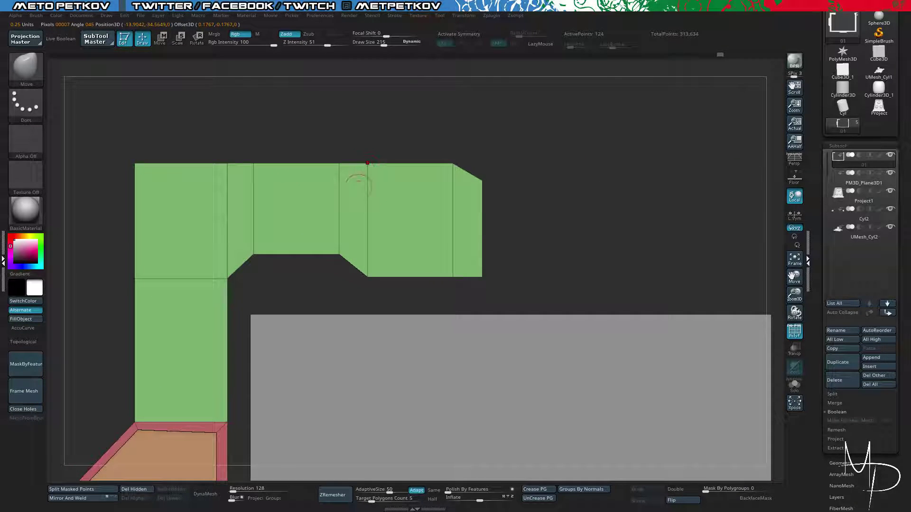
{"action": "key", "text": "b"}
{"action": "key", "text": "z"}
{"action": "key", "text": "m"}
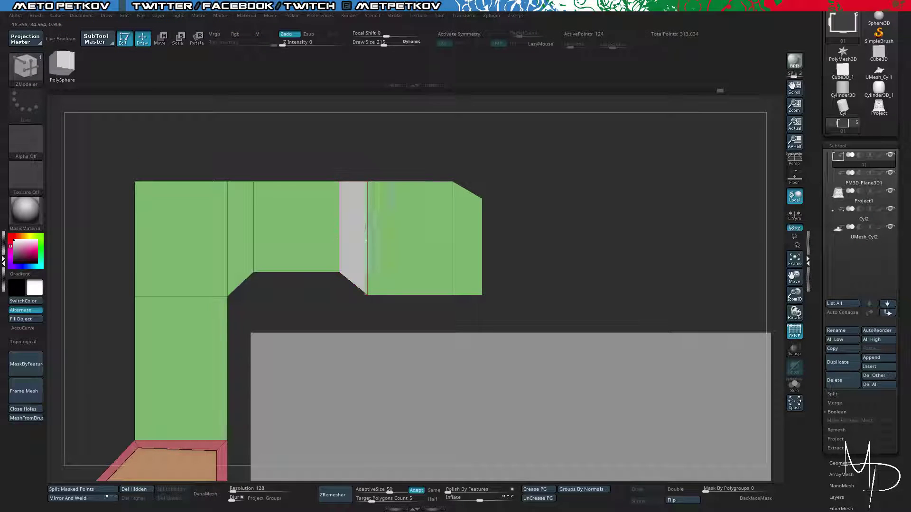
{"action": "key", "text": "space"}
{"action": "left_click", "coordinate": [402, 226]}
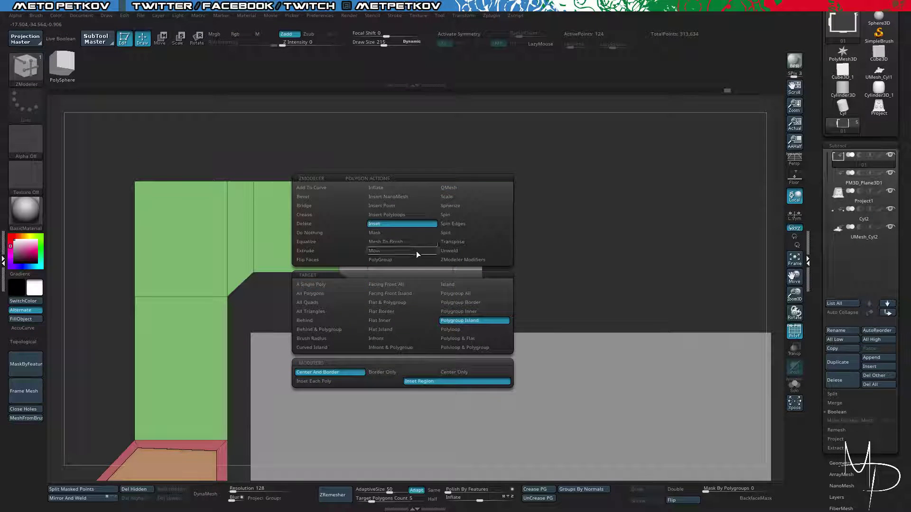
{"action": "left_click_drag", "start_coordinate": [612, 234], "coordinate": [415, 224]}
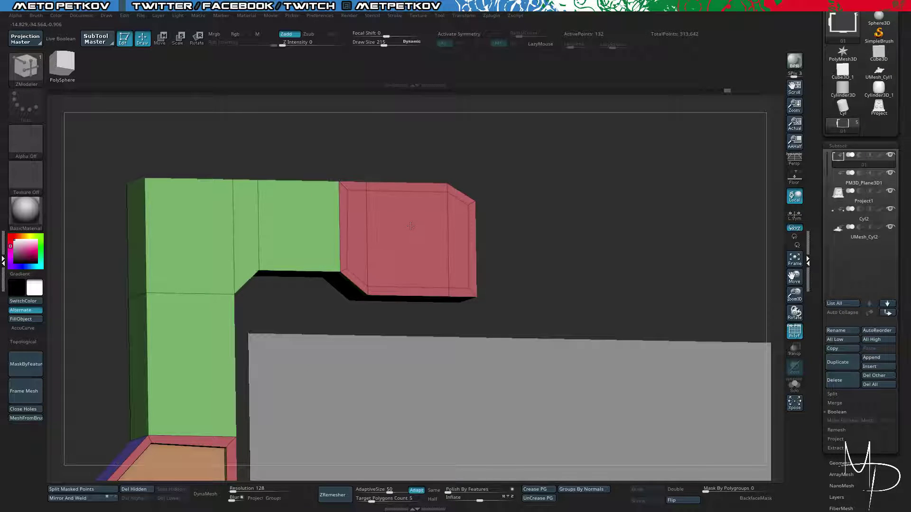
Recess the inset panel on the arm's end block using QMesh with the Polygroup All target.
{"action": "left_click_drag", "start_coordinate": [532, 228], "coordinate": [510, 210]}
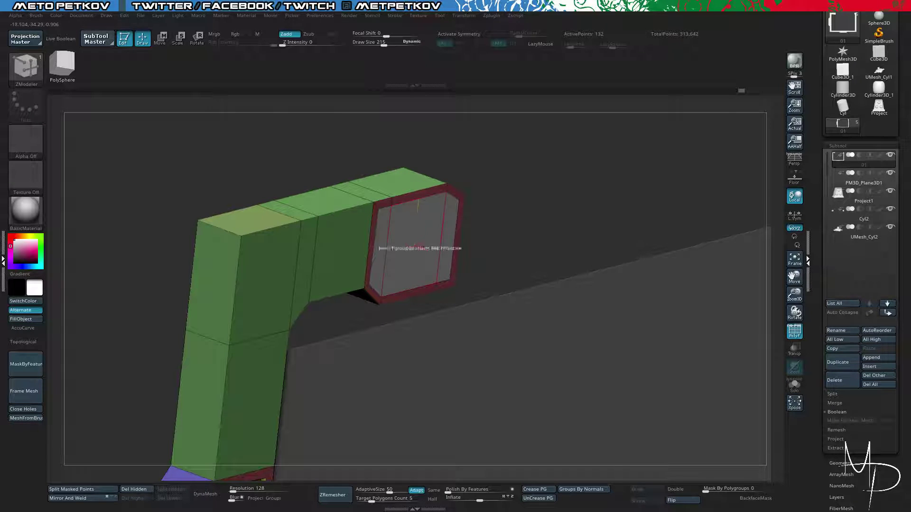
{"action": "key", "text": "space"}
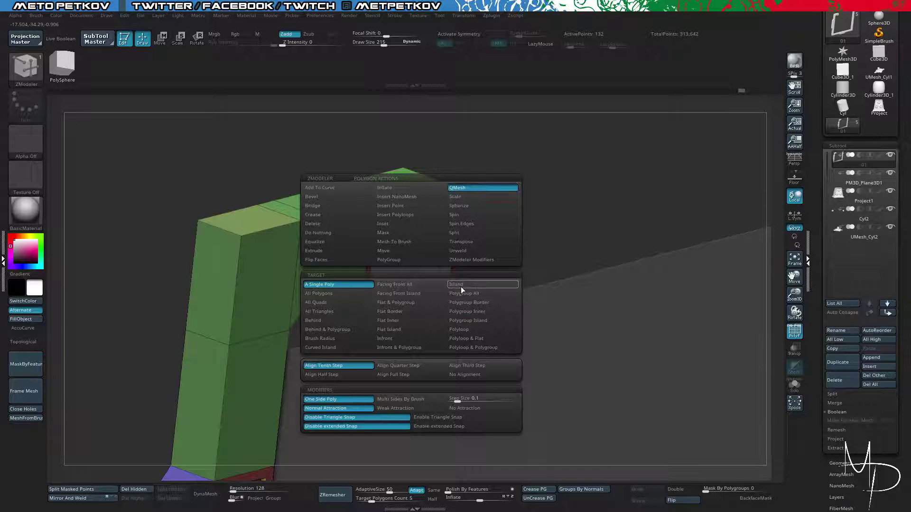
{"action": "left_click", "coordinate": [462, 294]}
{"action": "left_click_drag", "start_coordinate": [402, 236], "coordinate": [397, 233]}
{"action": "left_click_drag", "start_coordinate": [540, 222], "coordinate": [454, 180], "text": "shift"}
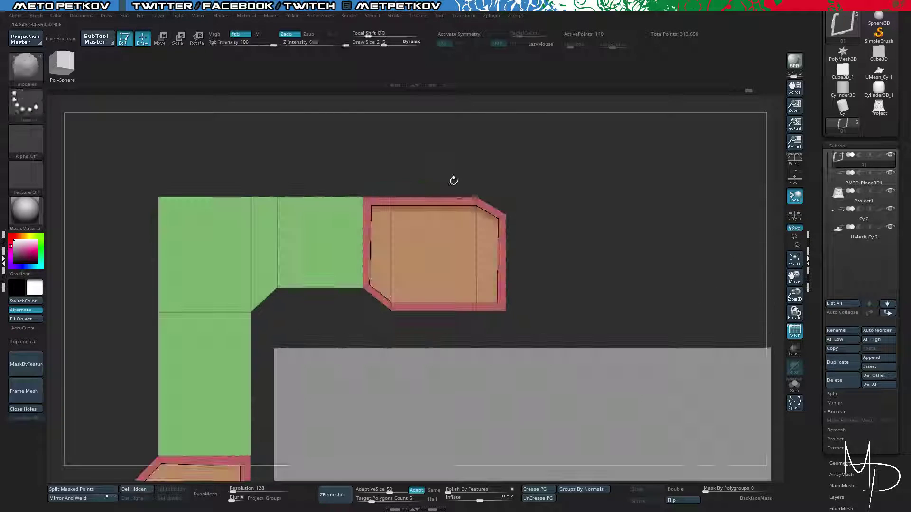
Regroup the frame's polygons with Groups By Normals.
{"action": "left_click_drag", "start_coordinate": [342, 146], "coordinate": [201, 227], "text": "alt"}
{"action": "left_click_drag", "start_coordinate": [213, 462], "coordinate": [263, 504]}
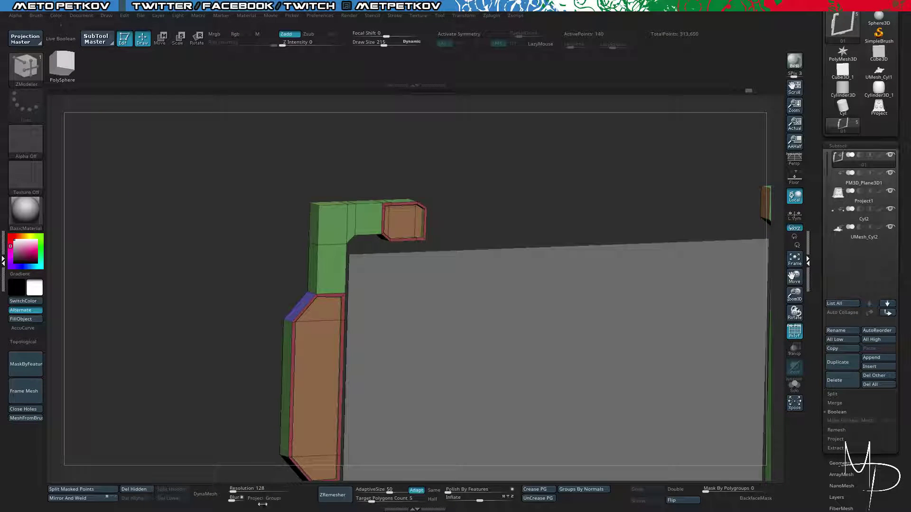
{"action": "left_click", "coordinate": [573, 492]}
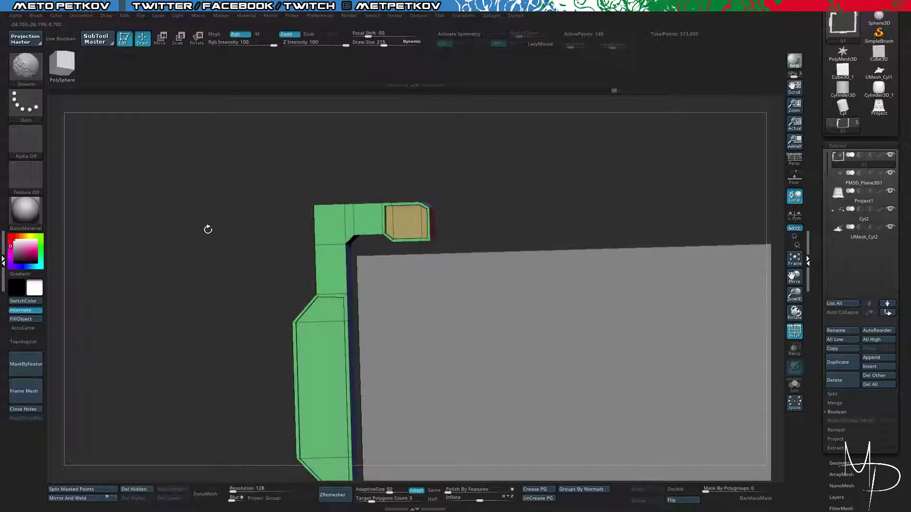
{"action": "mouse_move", "coordinate": [206, 253]}
{"action": "left_mouse_down", "text": "shift"}
{"action": "mouse_move", "coordinate": [203, 271]}
{"action": "mouse_move", "coordinate": [205, 219]}
{"action": "mouse_move", "coordinate": [223, 200]}
{"action": "mouse_move", "coordinate": [242, 266]}
{"action": "mouse_move", "coordinate": [209, 272]}
{"action": "left_mouse_up", "text": "shift"}
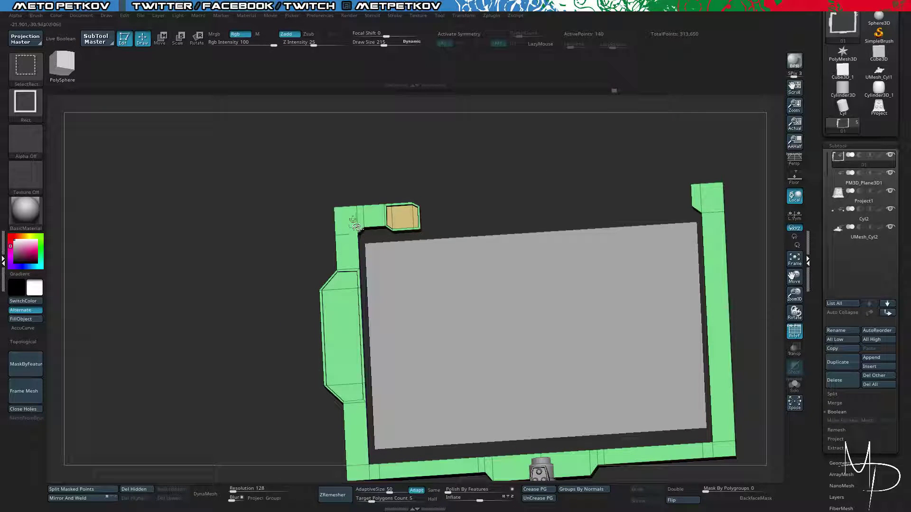
Isolate the frame's front polygroup to inspect it, restore full visibility, and examine the frame's lower corner and base.
{"action": "left_click", "coordinate": [348, 228], "text": "ctrl+shift"}
{"action": "mouse_move", "coordinate": [283, 221]}
{"action": "left_mouse_down"}
{"action": "mouse_move", "coordinate": [254, 176]}
{"action": "mouse_move", "coordinate": [233, 185]}
{"action": "mouse_move", "coordinate": [281, 218]}
{"action": "mouse_move", "coordinate": [242, 181]}
{"action": "mouse_move", "coordinate": [229, 196]}
{"action": "mouse_move", "coordinate": [221, 183]}
{"action": "left_mouse_up"}
{"action": "left_click", "coordinate": [273, 203], "text": "ctrl+shift"}
{"action": "left_click_drag", "start_coordinate": [217, 235], "coordinate": [337, 267], "text": "alt"}
{"action": "left_click_drag", "start_coordinate": [562, 467], "coordinate": [540, 255], "text": "alt"}
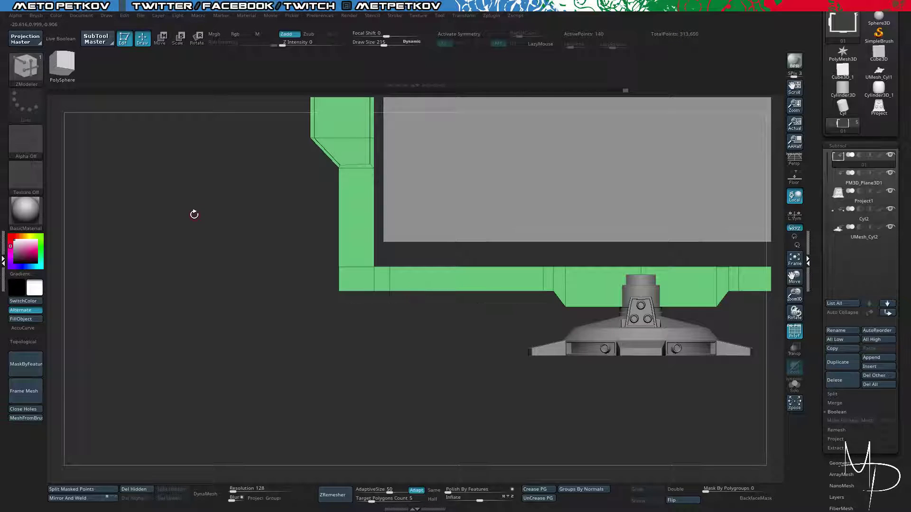
{"action": "left_click_drag", "start_coordinate": [193, 212], "coordinate": [332, 265], "text": "alt"}
Select the PM3D_Plane3D1 screen plane, copy it out in front of the frame with the Move gizmo, and save the project.
{"action": "left_click", "coordinate": [458, 203], "text": "alt"}
{"action": "left_click_drag", "start_coordinate": [265, 256], "coordinate": [246, 238]}
{"action": "key", "text": "w"}
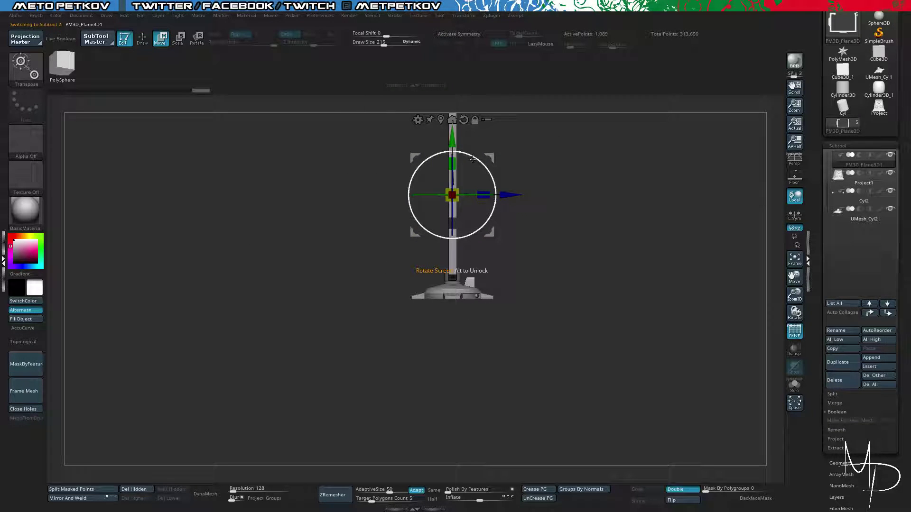
{"action": "left_click_drag", "start_coordinate": [510, 195], "coordinate": [566, 195], "text": "ctrl"}
{"action": "left_click_drag", "start_coordinate": [612, 279], "coordinate": [545, 285]}
{"action": "key", "text": "ctrl+s"}
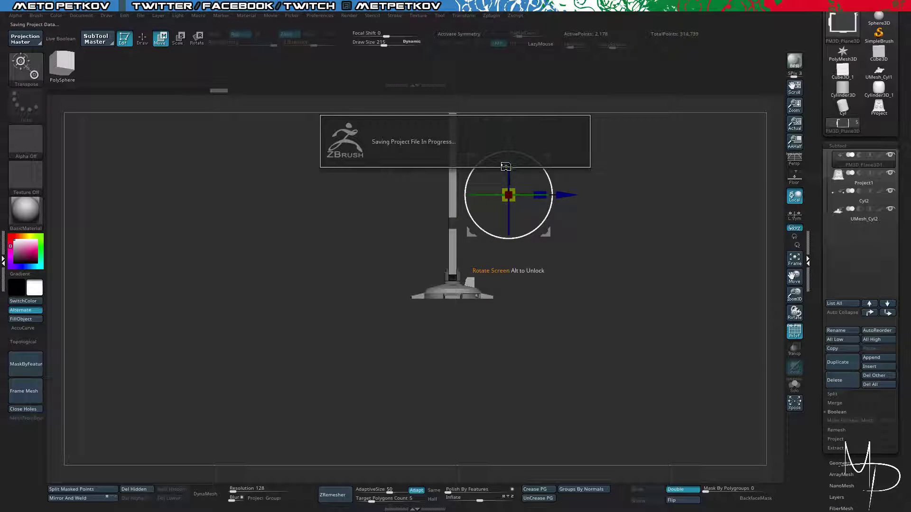
Rotate the copied screen plane 90 degrees in the side view so that it lies flat.
{"action": "left_click_drag", "start_coordinate": [506, 167], "coordinate": [500, 166]}
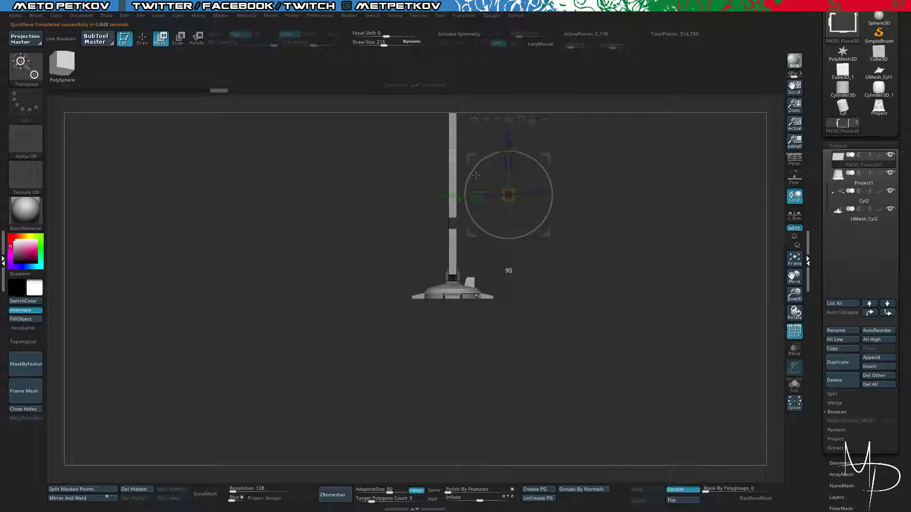
{"action": "key", "text": "ctrl+z"}
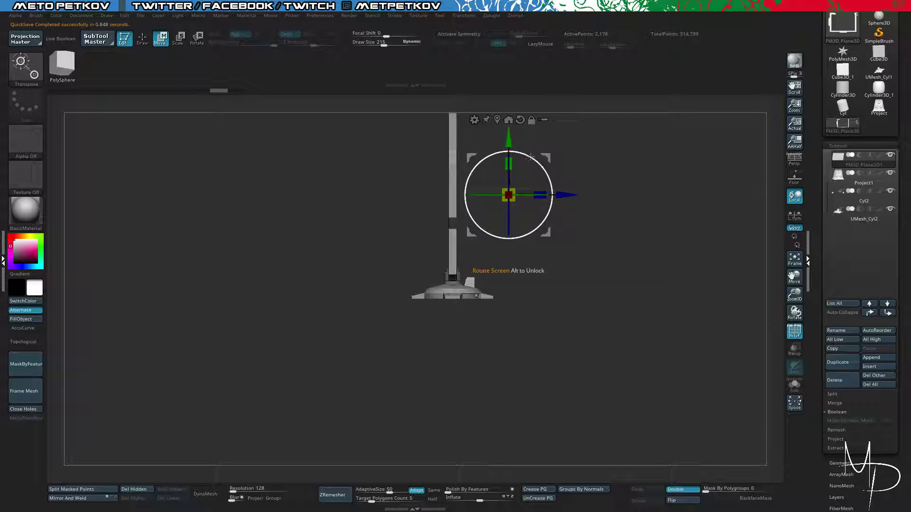
{"action": "left_click_drag", "start_coordinate": [531, 156], "coordinate": [522, 159]}
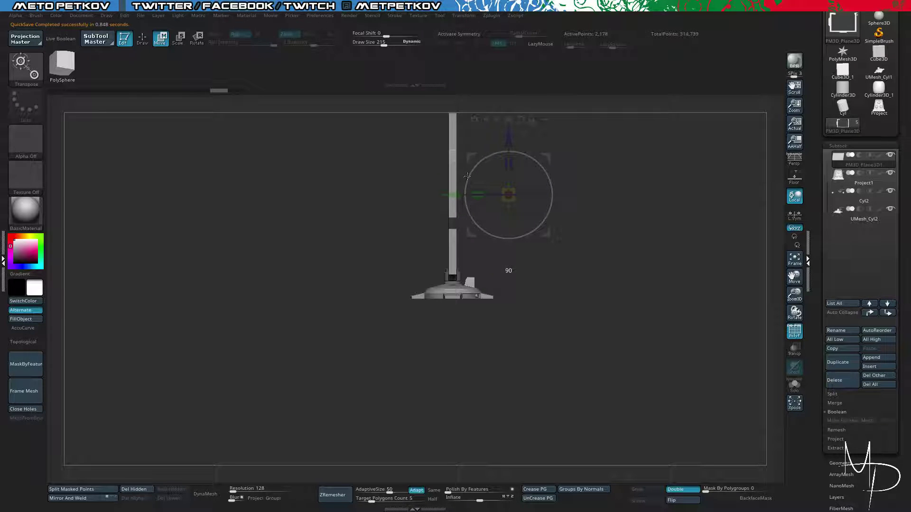
{"action": "left_click_drag", "start_coordinate": [467, 176], "coordinate": [466, 177]}
Move the flat plane copy down to the level of the stand's base in front of the screen.
{"action": "left_click_drag", "start_coordinate": [344, 197], "coordinate": [371, 172], "text": "shift"}
{"action": "left_click_drag", "start_coordinate": [515, 153], "coordinate": [506, 163]}
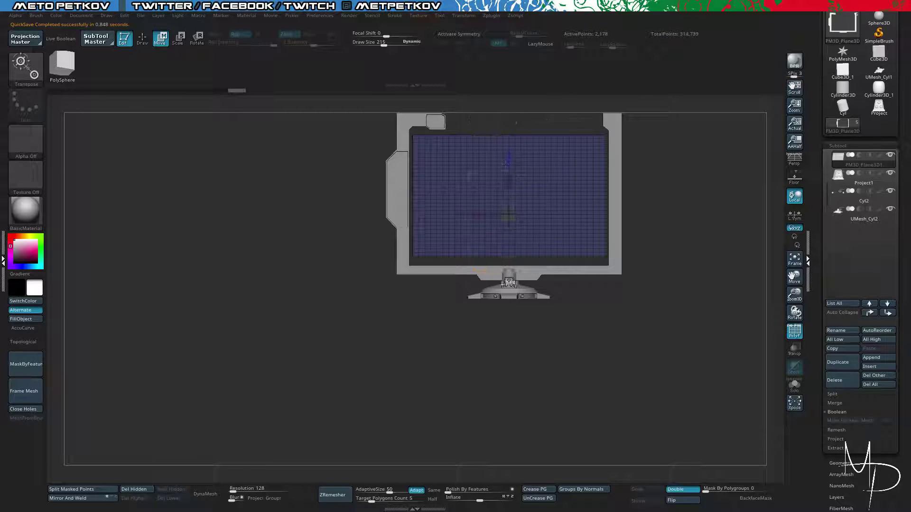
{"action": "left_click_drag", "start_coordinate": [366, 261], "coordinate": [389, 297]}
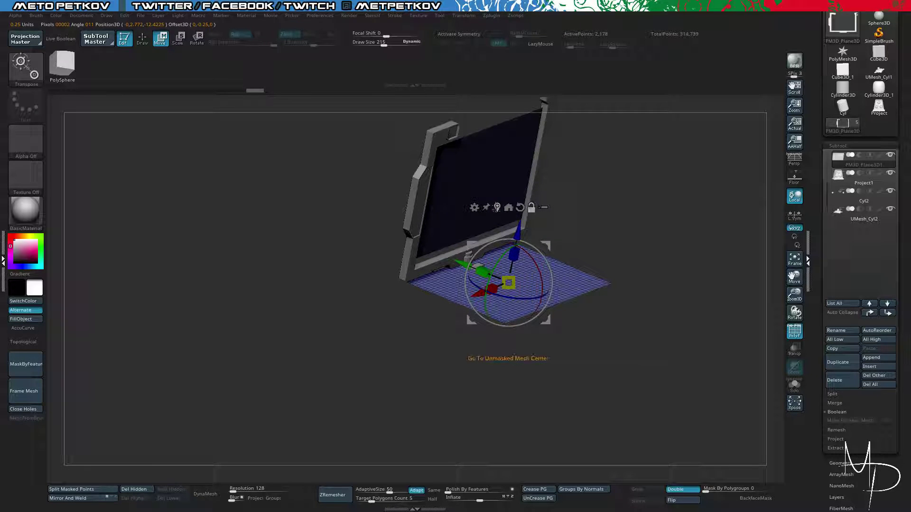
Reduce the depth of the flat plane in front of the monitor stand and stretch it wider.
{"action": "left_click_drag", "start_coordinate": [508, 323], "coordinate": [519, 258]}
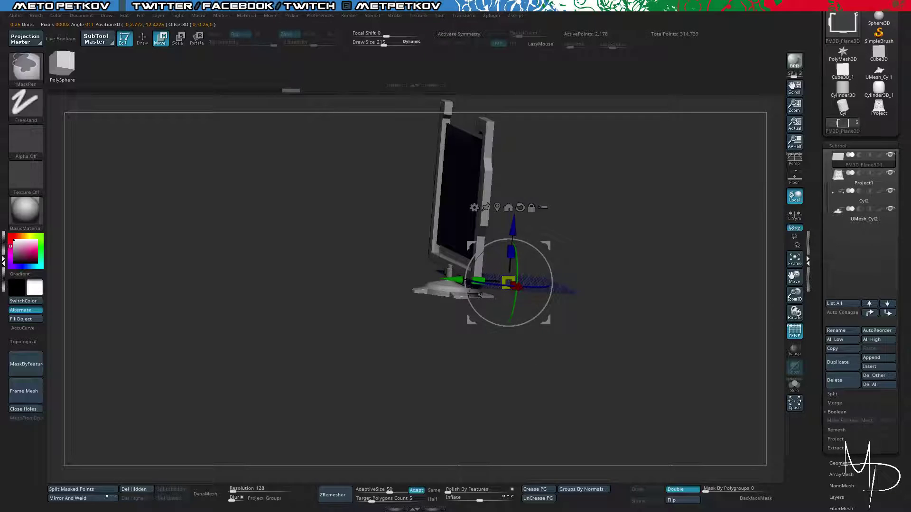
{"action": "left_click_drag", "start_coordinate": [527, 332], "coordinate": [518, 280]}
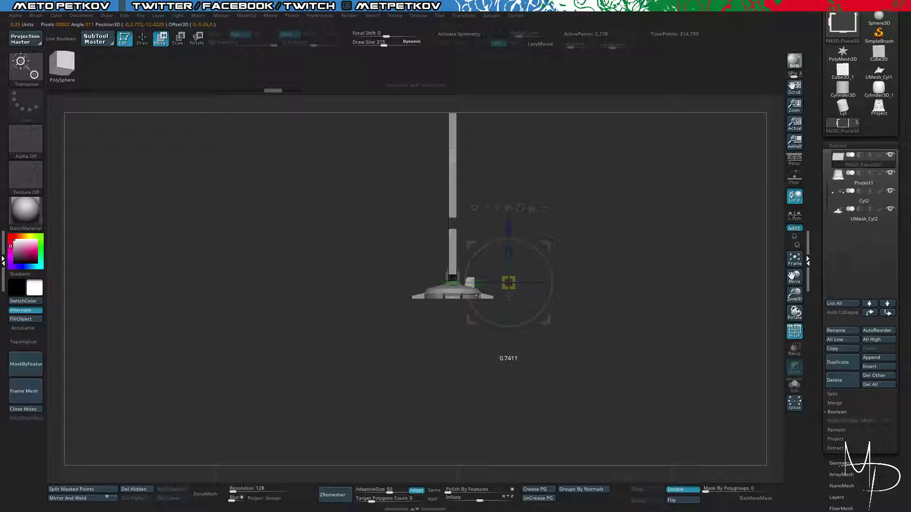
{"action": "left_click_drag", "start_coordinate": [607, 341], "coordinate": [575, 426], "text": "shift"}
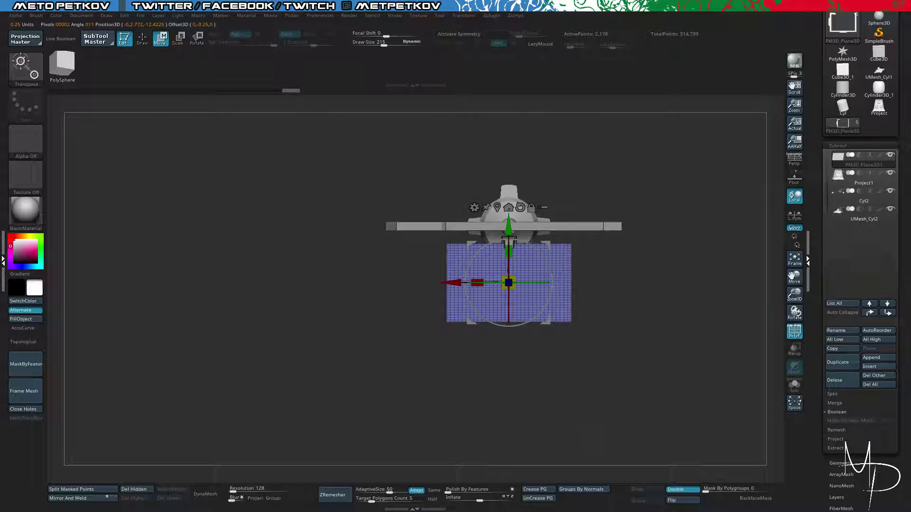
{"action": "left_click_drag", "start_coordinate": [515, 270], "coordinate": [515, 266]}
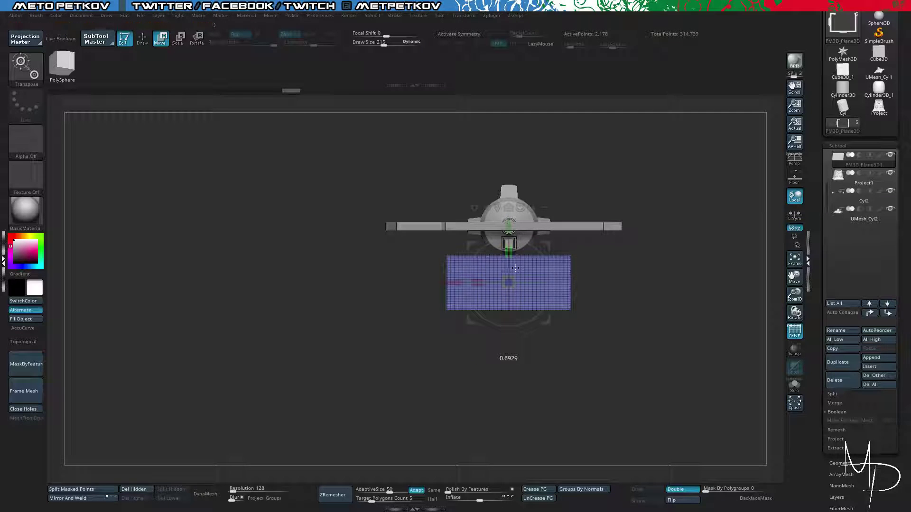
{"action": "left_click_drag", "start_coordinate": [467, 332], "coordinate": [535, 252]}
{"action": "left_click_drag", "start_coordinate": [323, 289], "coordinate": [260, 316], "text": "shift"}
{"action": "key", "text": "q"}
{"action": "mouse_move", "coordinate": [209, 254]}
{"action": "left_mouse_down"}
{"action": "mouse_move", "coordinate": [256, 276]}
{"action": "mouse_move", "coordinate": [224, 274]}
{"action": "mouse_move", "coordinate": [265, 299]}
{"action": "mouse_move", "coordinate": [304, 284]}
{"action": "mouse_move", "coordinate": [246, 233]}
{"action": "mouse_move", "coordinate": [227, 258]}
{"action": "mouse_move", "coordinate": [235, 263]}
{"action": "mouse_move", "coordinate": [209, 271]}
{"action": "mouse_move", "coordinate": [393, 274]}
{"action": "left_mouse_up"}
{"action": "key", "text": "shift+f"}
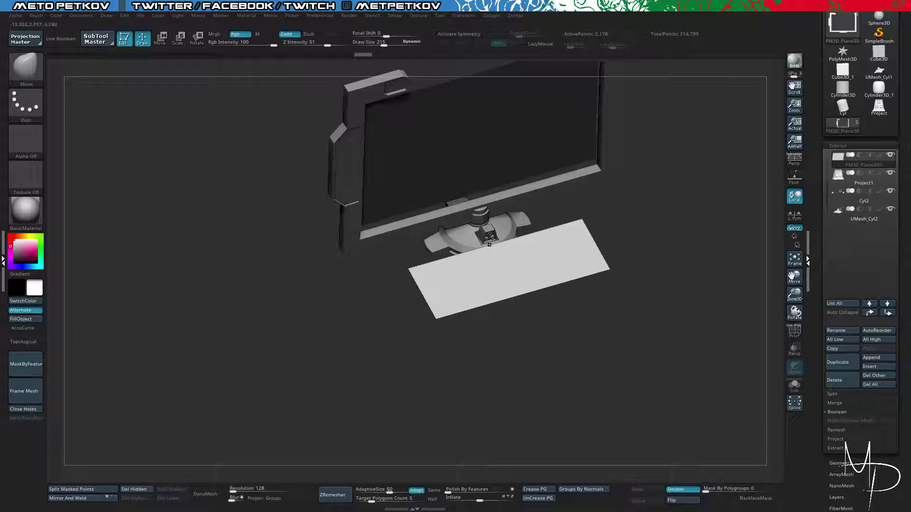
Examine the monitor frame, screen and resized plane from several angles and from straight ahead.
{"action": "left_click_drag", "start_coordinate": [489, 244], "coordinate": [319, 296]}
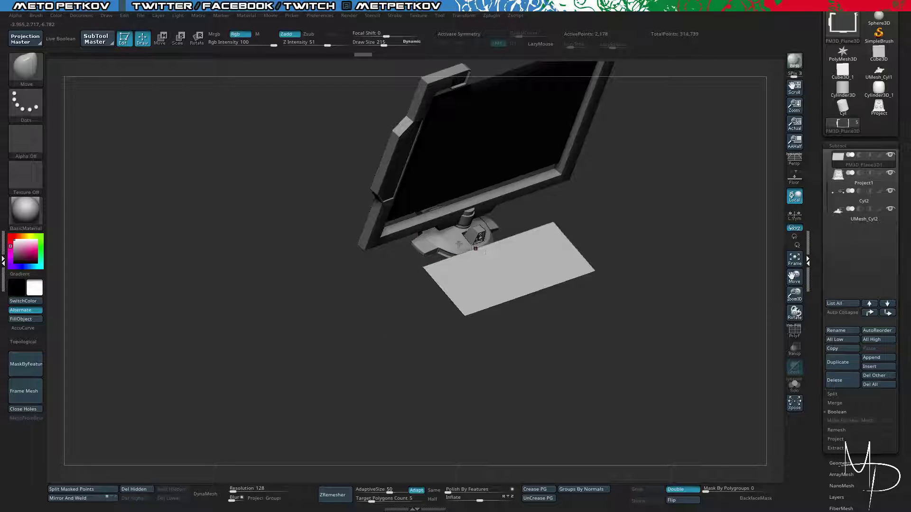
{"action": "left_click_drag", "start_coordinate": [290, 280], "coordinate": [299, 211]}
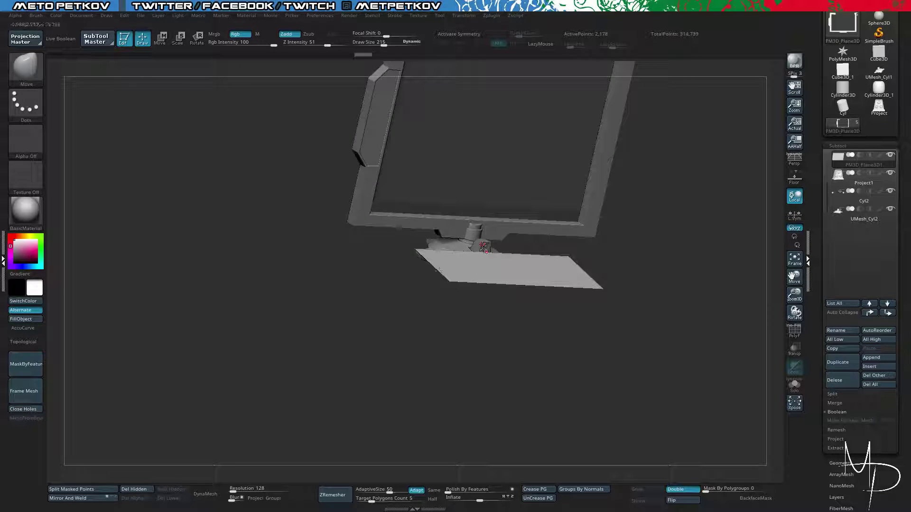
{"action": "left_click_drag", "start_coordinate": [482, 246], "coordinate": [418, 117]}
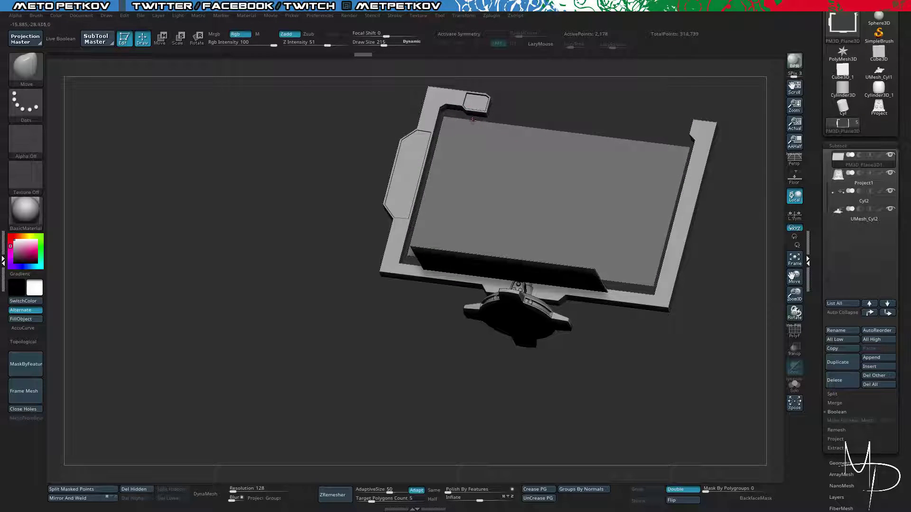
{"action": "left_click_drag", "start_coordinate": [472, 120], "coordinate": [312, 124]}
{"action": "mouse_move", "coordinate": [277, 232]}
{"action": "left_mouse_down"}
{"action": "mouse_move", "coordinate": [300, 261]}
{"action": "mouse_move", "coordinate": [315, 181]}
{"action": "mouse_move", "coordinate": [355, 133]}
{"action": "mouse_move", "coordinate": [316, 162]}
{"action": "mouse_move", "coordinate": [220, 179]}
{"action": "mouse_move", "coordinate": [228, 163]}
{"action": "mouse_move", "coordinate": [265, 164]}
{"action": "mouse_move", "coordinate": [236, 161]}
{"action": "mouse_move", "coordinate": [202, 229]}
{"action": "left_mouse_up"}
{"action": "key", "text": "alt+s"}
{"action": "key", "text": "alt+s"}
{"action": "key", "text": "shift+f"}
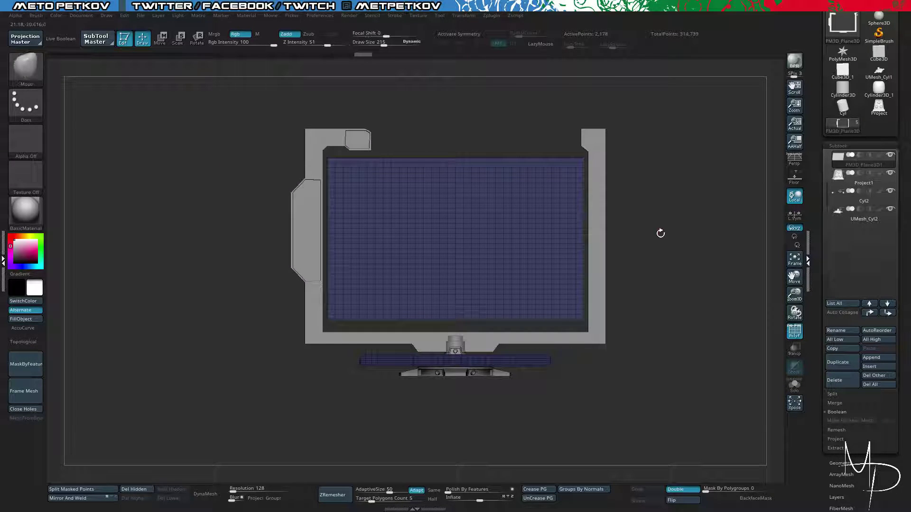
{"action": "left_click_drag", "start_coordinate": [659, 232], "coordinate": [564, 223], "text": "alt"}
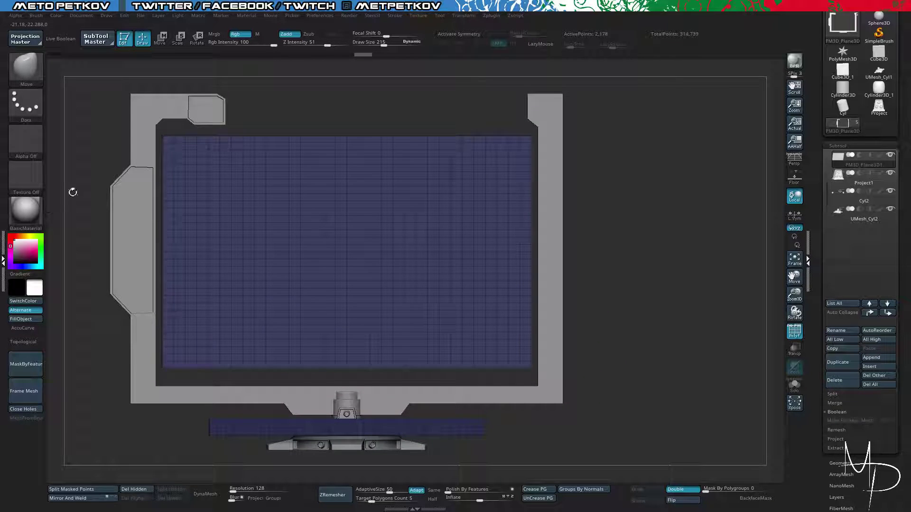
{"action": "left_click_drag", "start_coordinate": [73, 193], "coordinate": [233, 155], "text": "alt"}
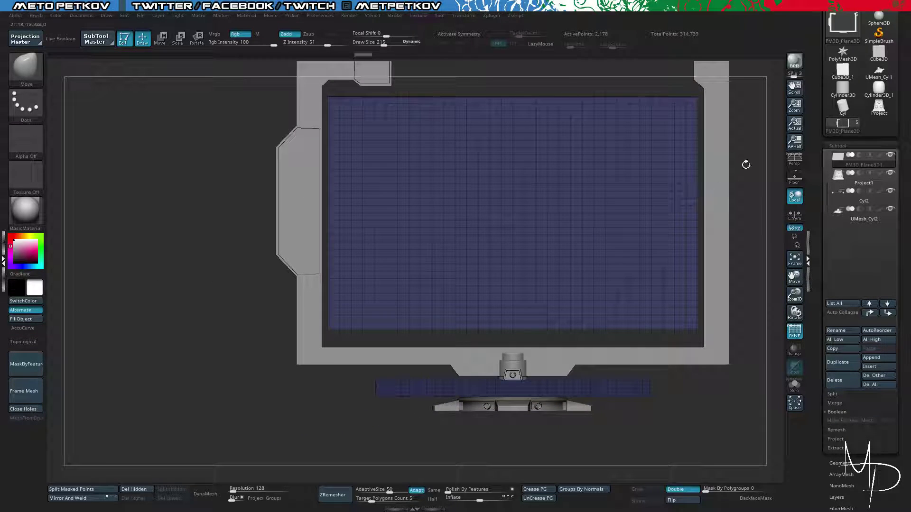
{"action": "key", "text": "shift+f"}
{"action": "key", "text": "shift+f"}
Switch to the monitor frame subtool with the ZModeler brush and delete the edge loop across its plain vertical bar.
{"action": "left_click", "coordinate": [721, 162], "text": "alt"}
{"action": "left_click_drag", "start_coordinate": [769, 205], "coordinate": [703, 214], "text": "alt"}
{"action": "key", "text": "b"}
{"action": "key", "text": "z"}
{"action": "key", "text": "m"}
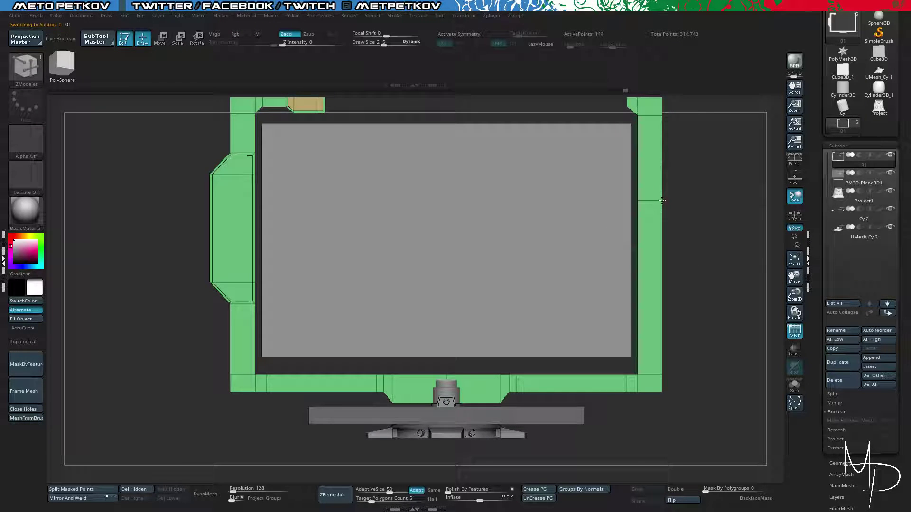
{"action": "left_click", "coordinate": [658, 195], "text": "alt"}
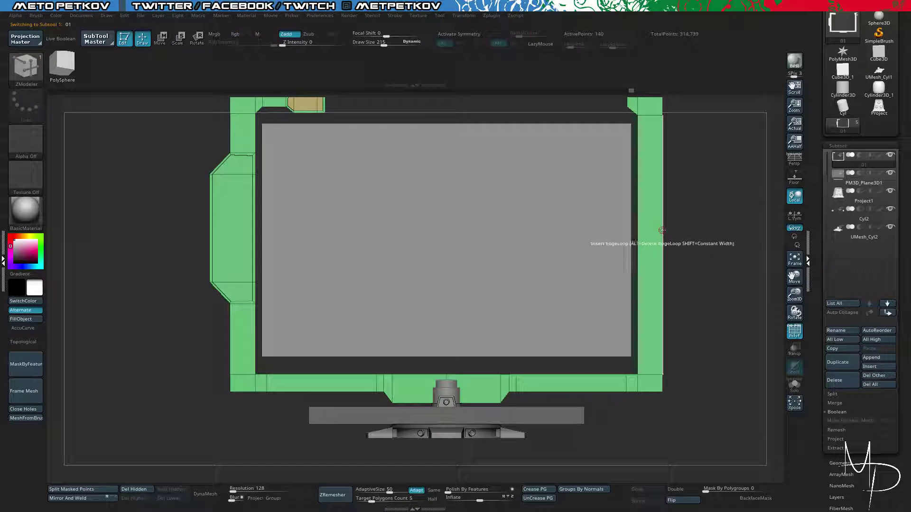
Insert one centred edge loop across the frame's plain vertical bar, using Multiple EdgeLoops with a specified resolution of 1.
{"action": "key", "text": "space"}
{"action": "left_click", "coordinate": [577, 323]}
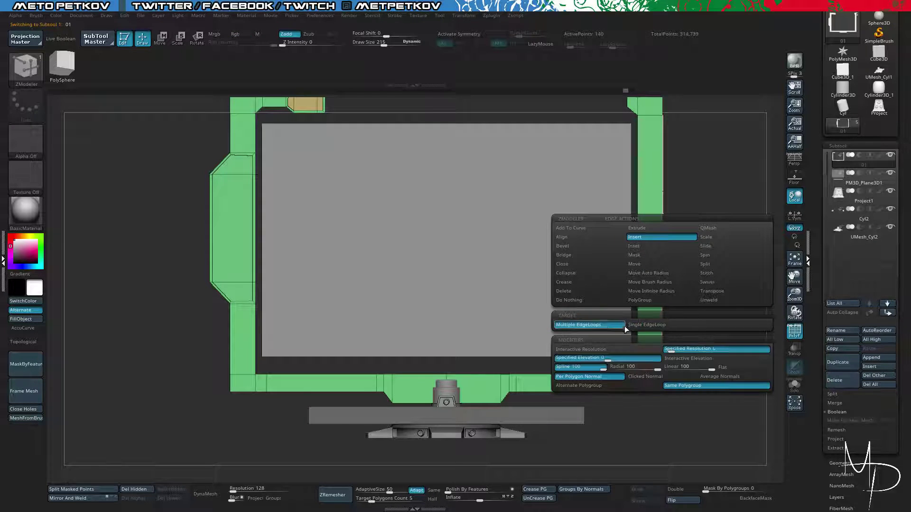
{"action": "left_click", "coordinate": [665, 349]}
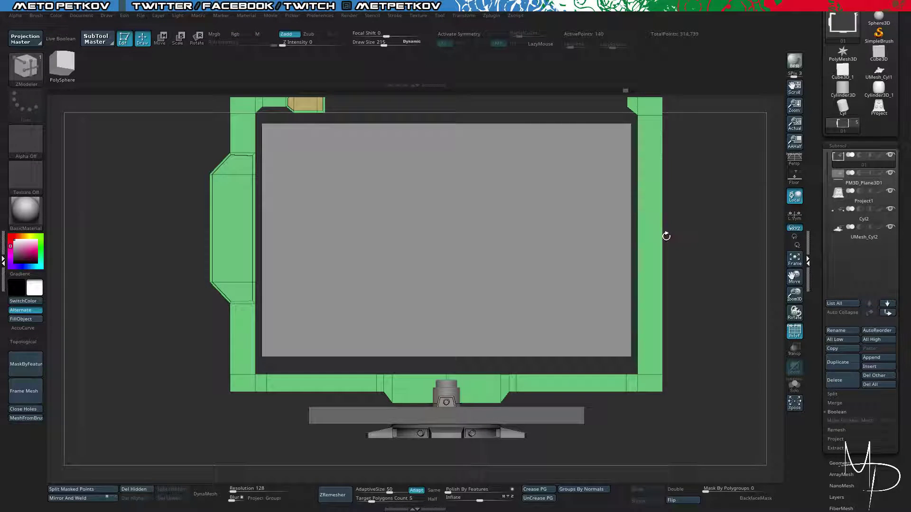
{"action": "left_click_drag", "start_coordinate": [691, 256], "coordinate": [699, 231]}
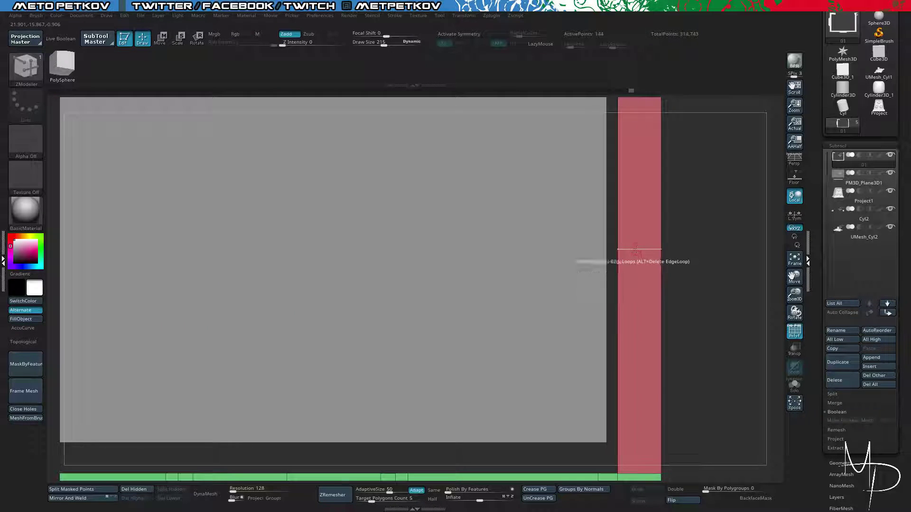
Bevel the centred edge loop into a tall middle section of the vertical bar with EdgeLoop Complete.
{"action": "key", "text": "space"}
{"action": "left_click", "coordinate": [554, 270]}
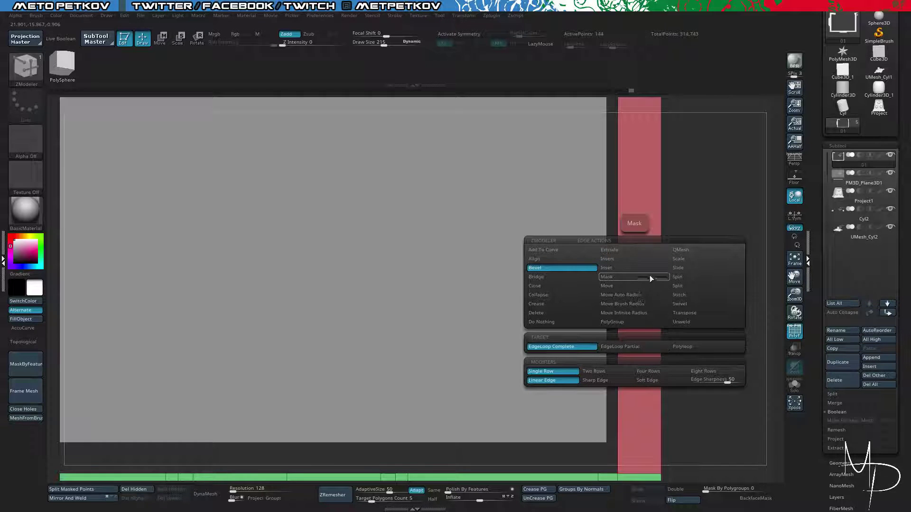
{"action": "left_click_drag", "start_coordinate": [635, 249], "coordinate": [634, 313]}
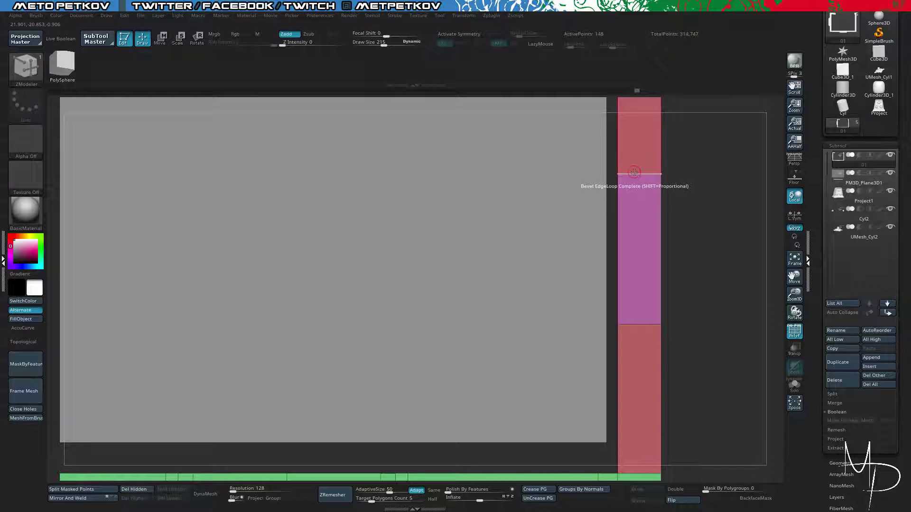
Try beveling both borders of the middle section into bands, with thin strips along the band edges.
{"action": "left_click", "coordinate": [641, 324]}
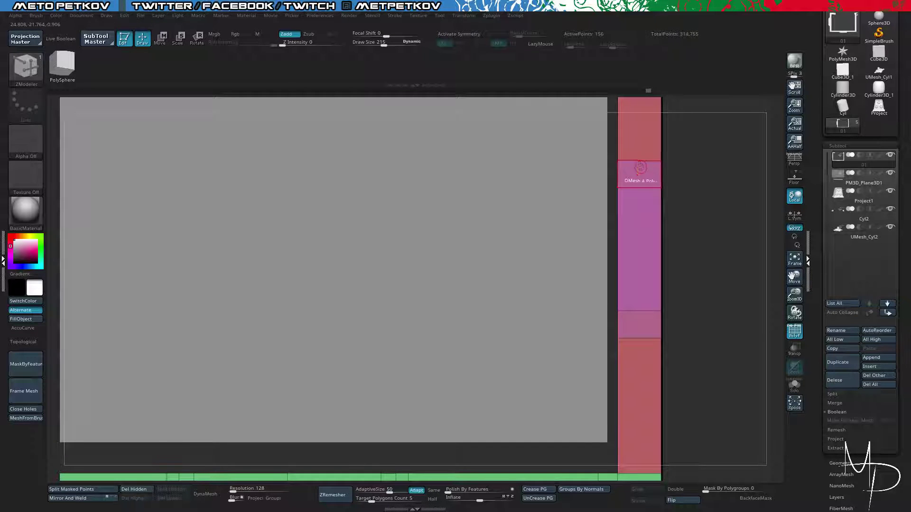
{"action": "left_click", "coordinate": [636, 169]}
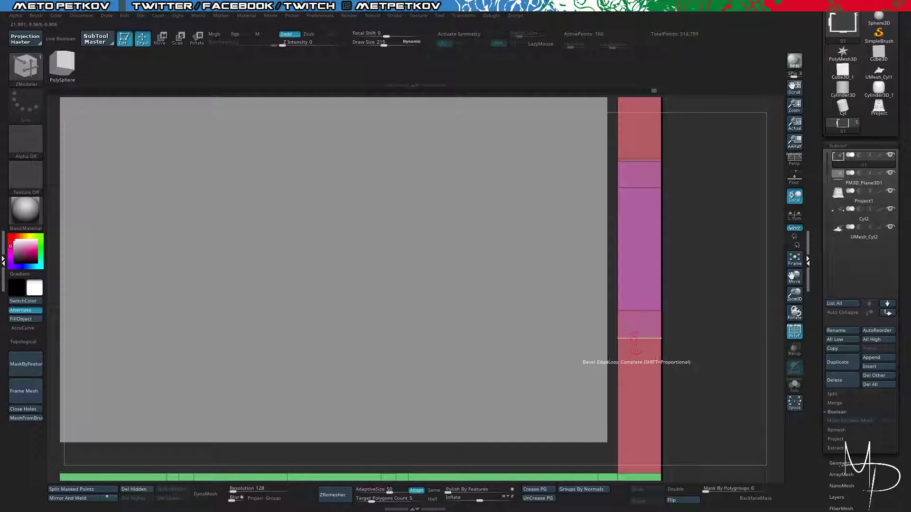
{"action": "left_click", "coordinate": [636, 311]}
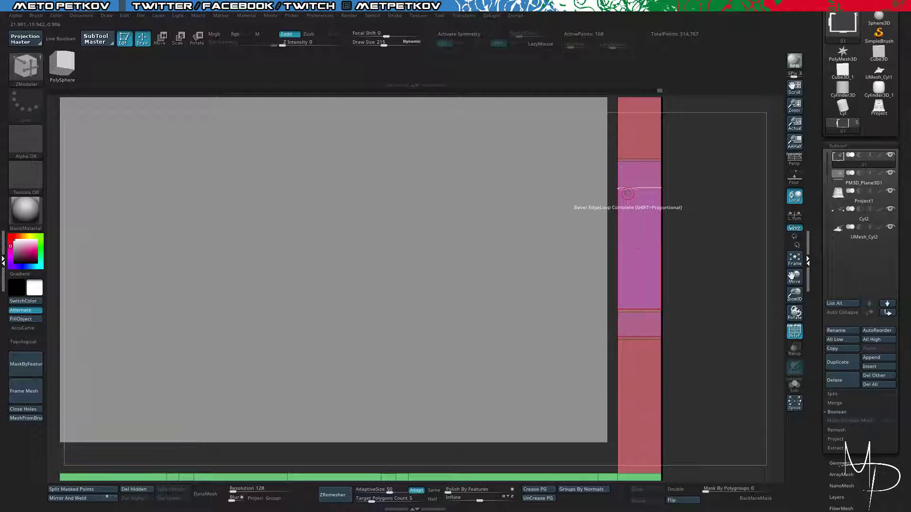
Isolate the frame and try pushing the bands' inner side faces inward to form square notches.
{"action": "left_click_drag", "start_coordinate": [711, 295], "coordinate": [719, 292]}
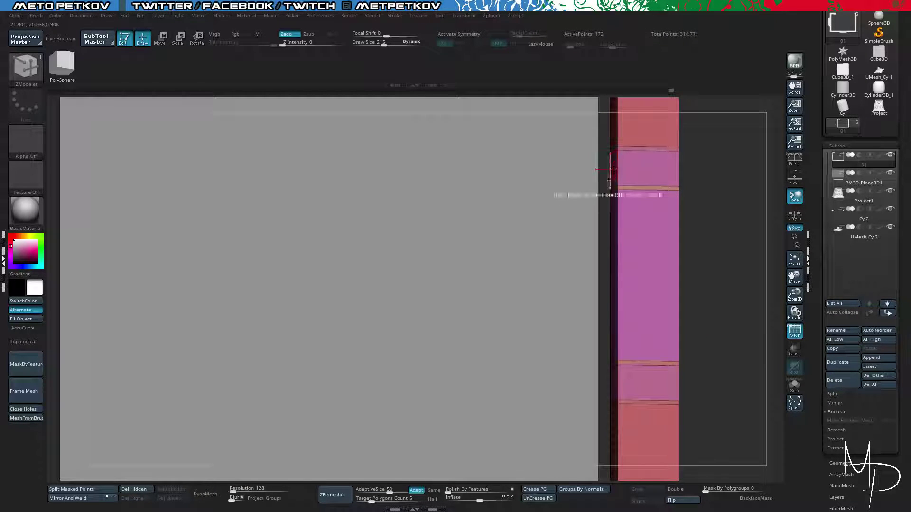
{"action": "key", "text": "alt+shift+s"}
{"action": "left_click_drag", "start_coordinate": [599, 204], "coordinate": [541, 187]}
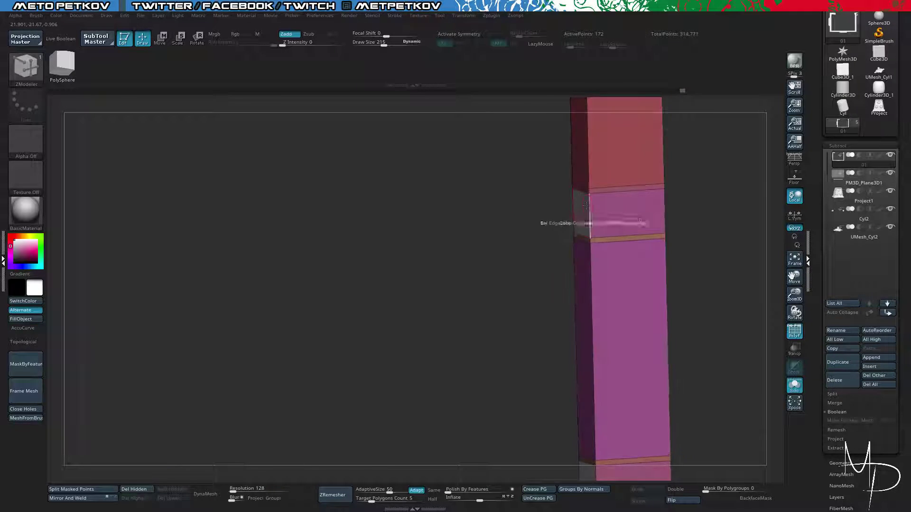
{"action": "left_click_drag", "start_coordinate": [580, 209], "coordinate": [600, 207]}
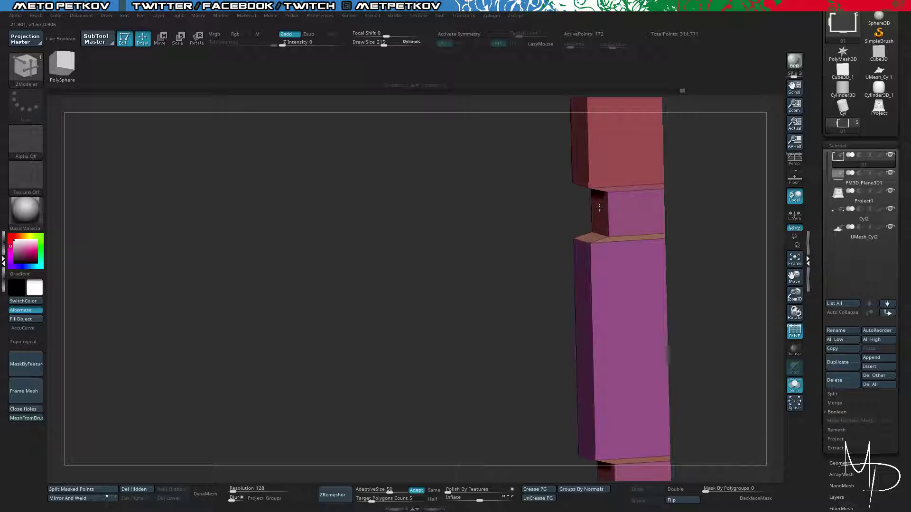
{"action": "left_click_drag", "start_coordinate": [688, 266], "coordinate": [664, 223]}
Undo the notches and the band bevels on the frame's vertical bar, back to the single middle section.
{"action": "key", "text": "alt+s"}
{"action": "left_click_drag", "start_coordinate": [587, 216], "coordinate": [684, 305], "text": "alt"}
{"action": "key", "text": "ctrl"}
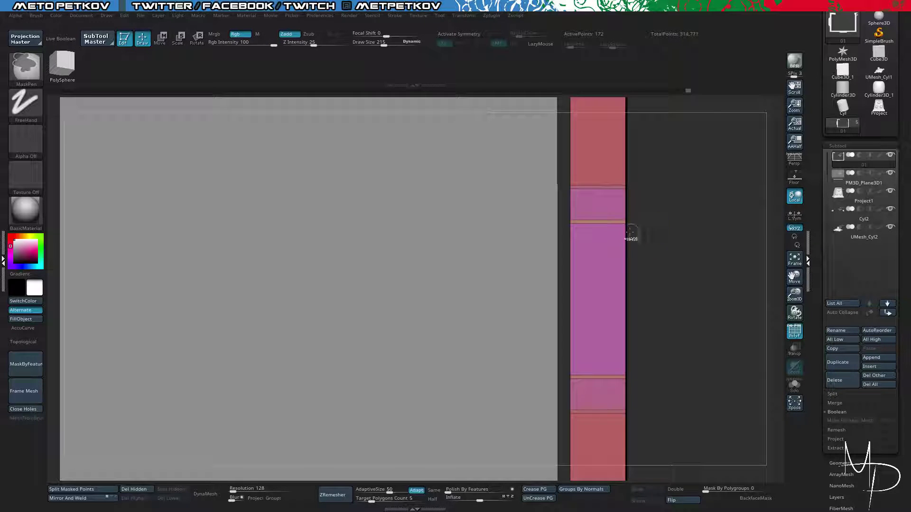
{"action": "key", "text": "ctrl+z"}
{"action": "key", "text": "ctrl+z"}
{"action": "key", "text": "ctrl+z"}
{"action": "key", "text": "ctrl+z"}
{"action": "key", "text": "ctrl+z"}
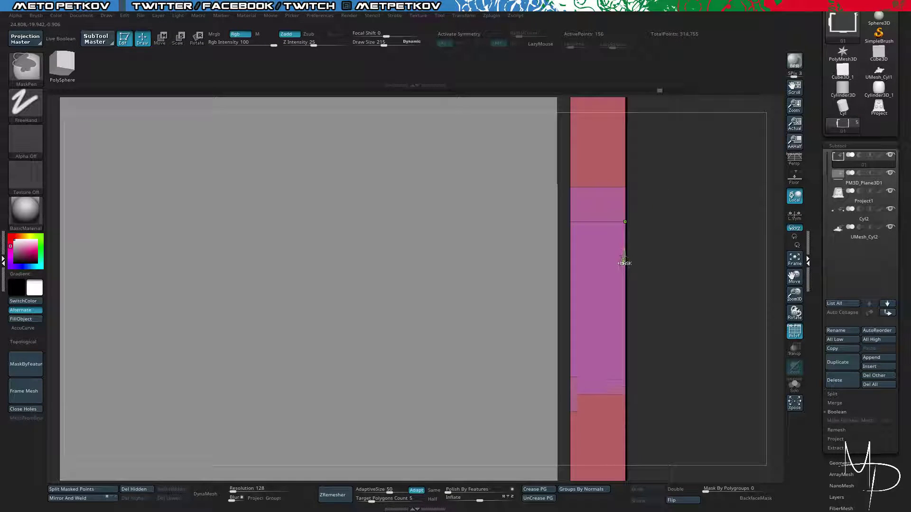
{"action": "left_click_drag", "start_coordinate": [593, 204], "coordinate": [592, 165]}
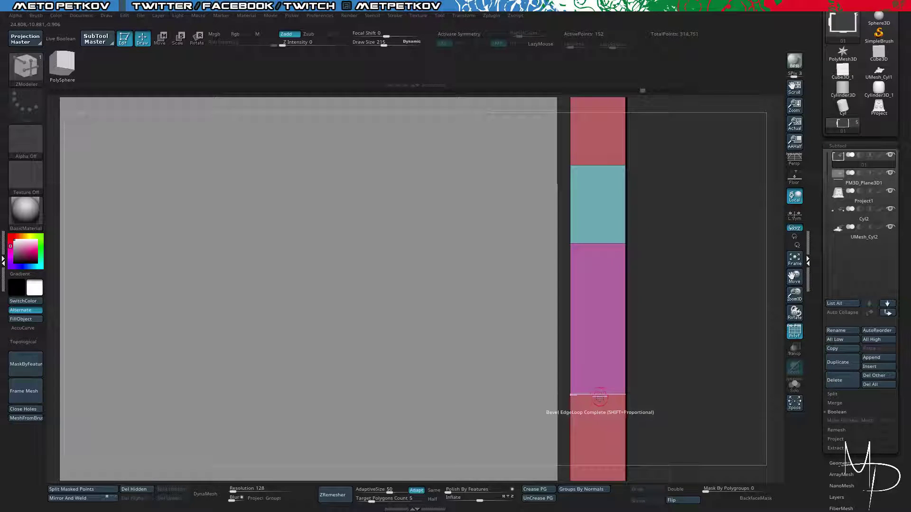
{"action": "left_click_drag", "start_coordinate": [592, 394], "coordinate": [593, 346]}
{"action": "key", "text": "ctrl+z"}
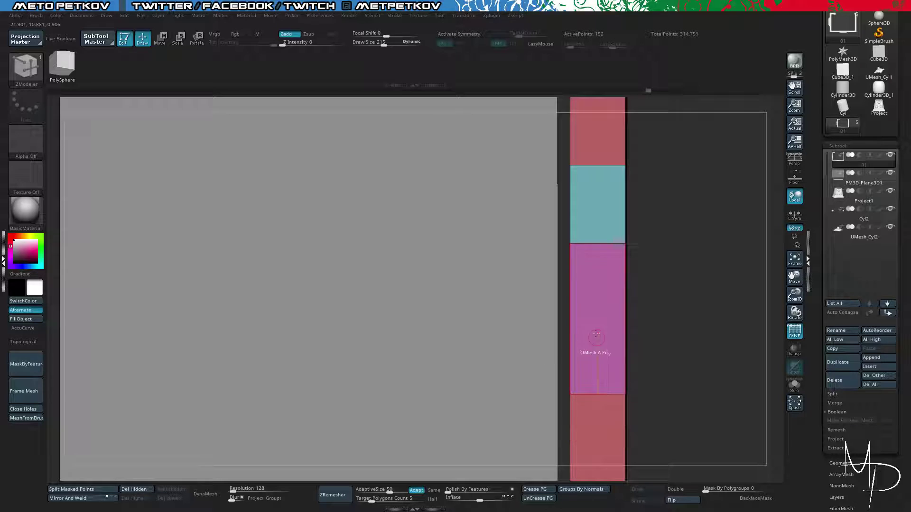
{"action": "key", "text": "ctrl+z"}
Bevel the middle section's upper and lower borders into tall bands, and bevel the bands' borders into narrow transition strips.
{"action": "left_click_drag", "start_coordinate": [585, 204], "coordinate": [583, 161]}
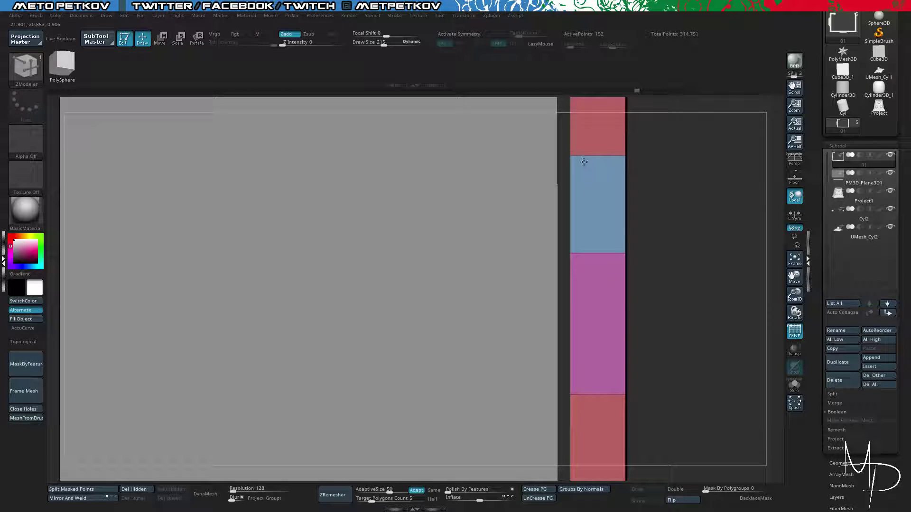
{"action": "left_click_drag", "start_coordinate": [597, 393], "coordinate": [607, 364]}
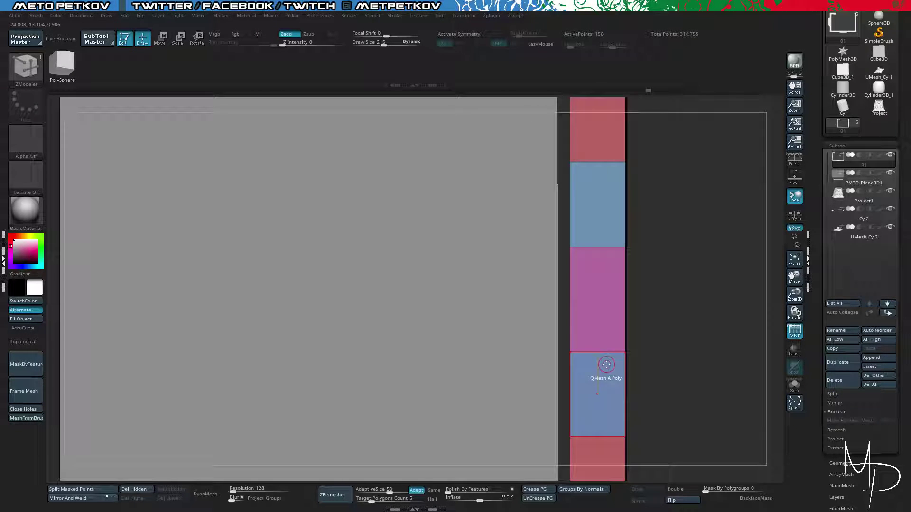
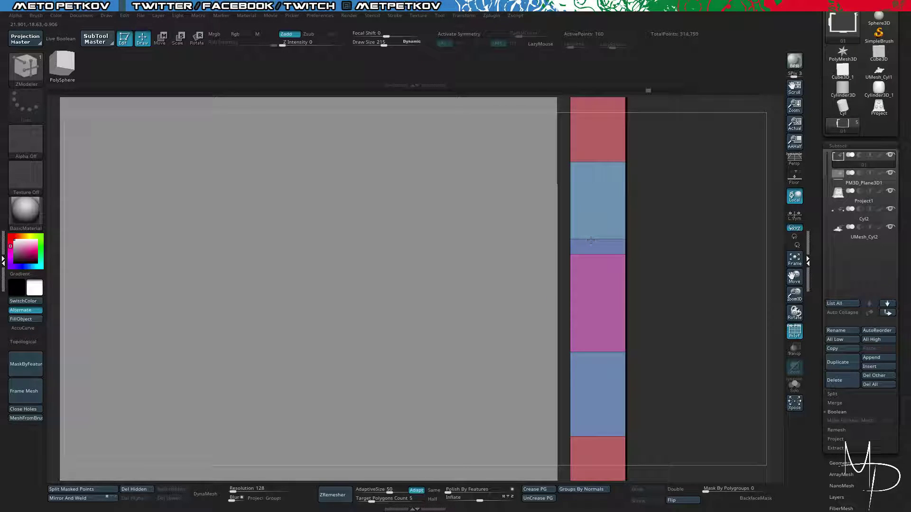
{"action": "left_click_drag", "start_coordinate": [590, 164], "coordinate": [589, 155]}
{"action": "left_click_drag", "start_coordinate": [684, 316], "coordinate": [688, 220], "text": "alt"}
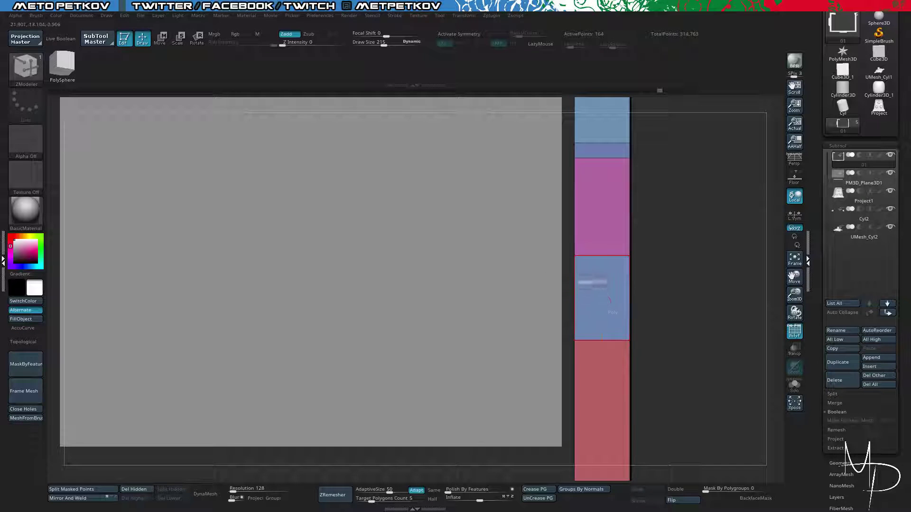
{"action": "left_click", "coordinate": [592, 256]}
{"action": "left_click", "coordinate": [601, 341]}
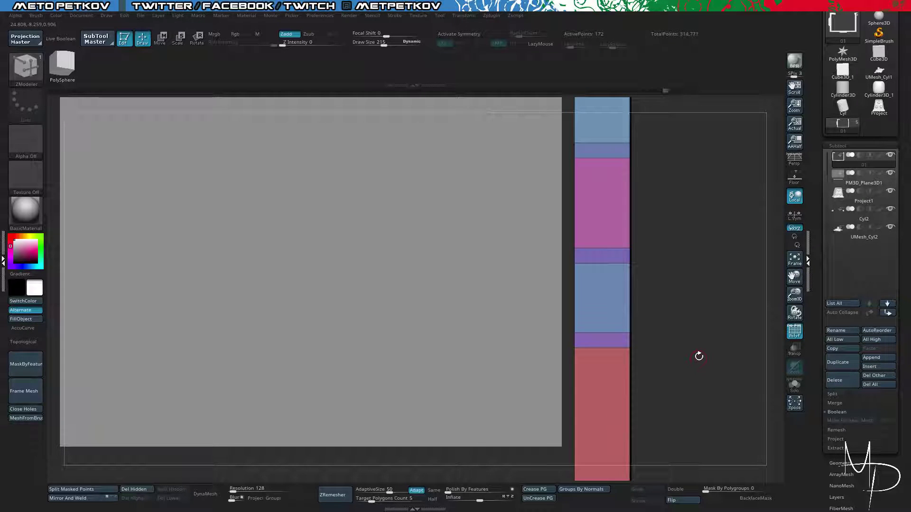
Isolate the frame and push the two bands' inner side faces inward to form notches with slanted ends.
{"action": "left_click", "coordinate": [794, 385]}
{"action": "left_click_drag", "start_coordinate": [698, 357], "coordinate": [567, 204]}
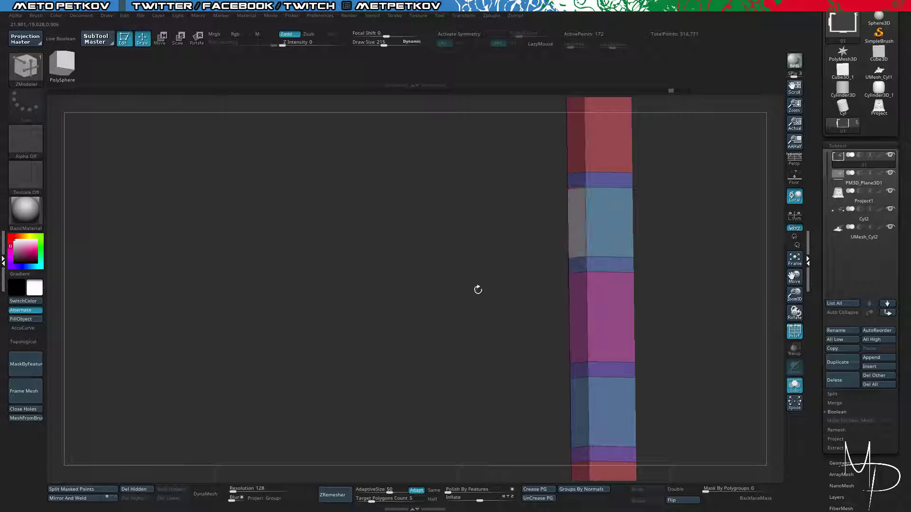
{"action": "left_click_drag", "start_coordinate": [477, 290], "coordinate": [596, 280]}
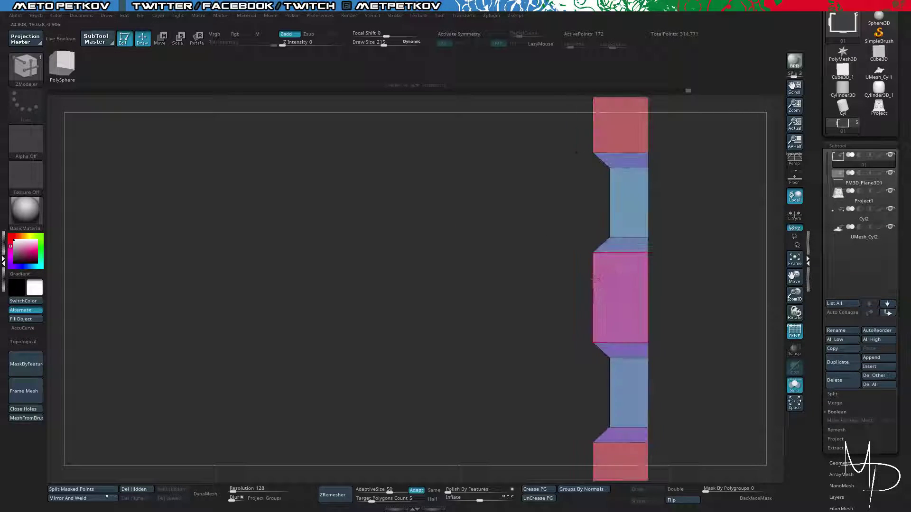
Show the whole monitor, regroup the frame's polygons by their normals, and isolate the frame again.
{"action": "key", "text": "alt+shift+s"}
{"action": "left_click_drag", "start_coordinate": [725, 303], "coordinate": [412, 331]}
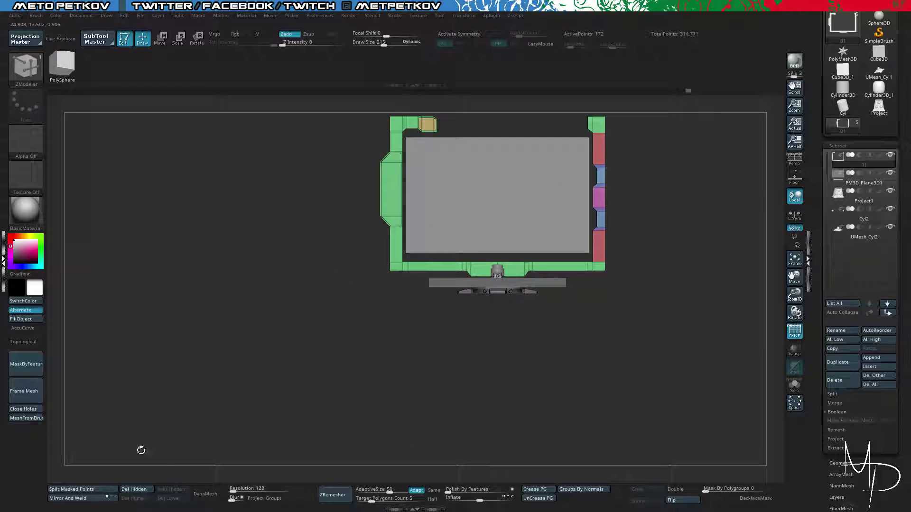
{"action": "left_click", "coordinate": [581, 490]}
{"action": "left_click_drag", "start_coordinate": [557, 328], "coordinate": [561, 277]}
{"action": "key", "text": "alt+shift+s"}
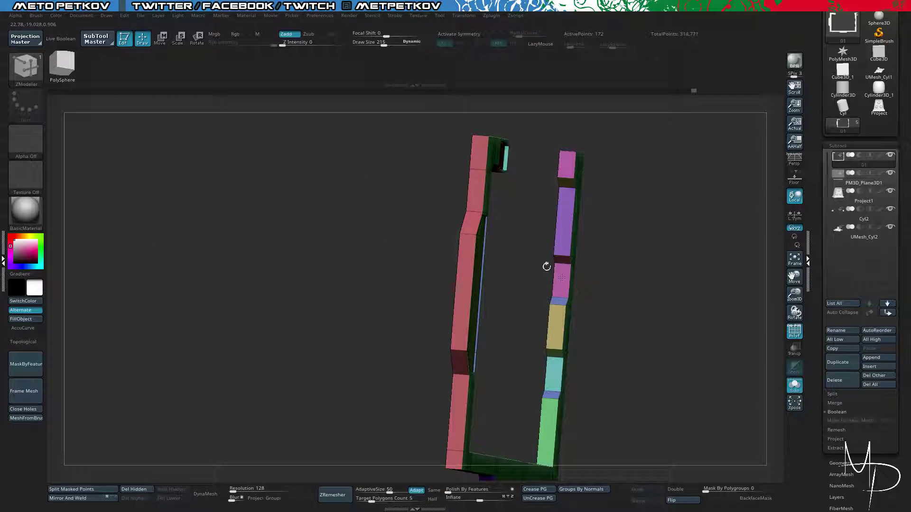
Mark the inner side faces of the two notches on the frame's vertical bar as a temporary polygroup.
{"action": "scroll", "coordinate": [562, 277], "scroll_direction": "up", "scroll_amount": 3}
{"action": "left_click_drag", "start_coordinate": [508, 172], "coordinate": [484, 187]}
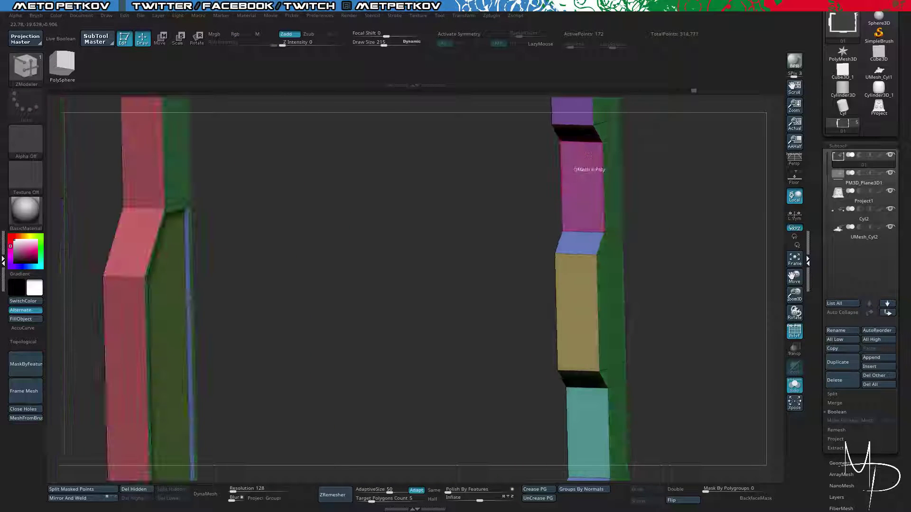
{"action": "left_click", "coordinate": [580, 181]}
{"action": "left_click_drag", "start_coordinate": [553, 210], "coordinate": [539, 187]}
{"action": "left_click", "coordinate": [567, 315]}
{"action": "key", "text": "space"}
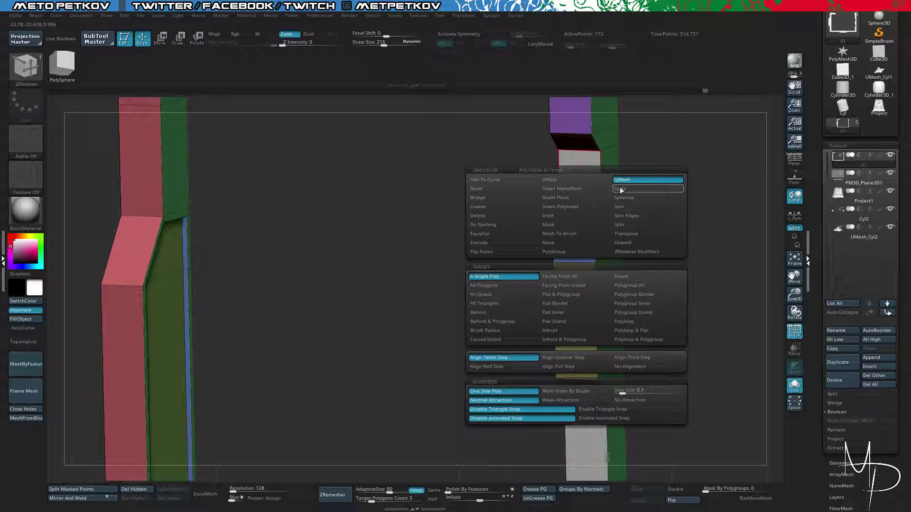
{"action": "left_click", "coordinate": [558, 215]}
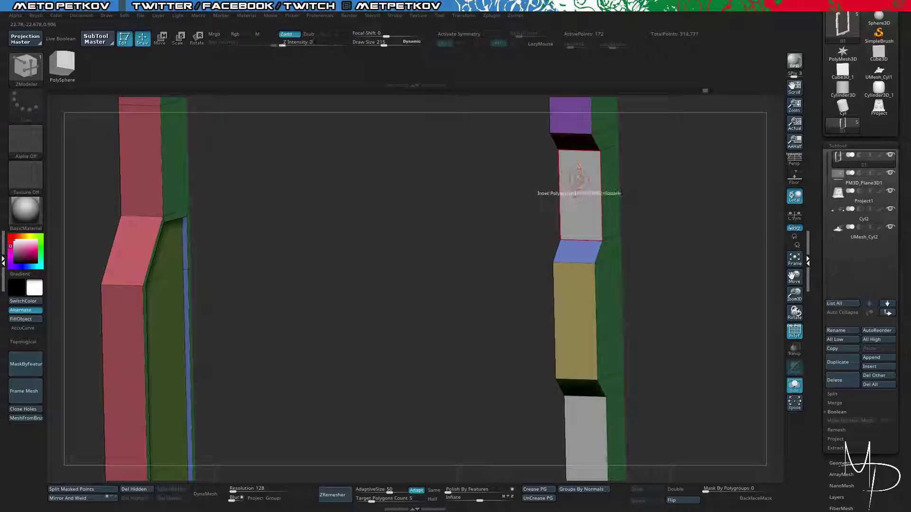
{"action": "key", "text": "space"}
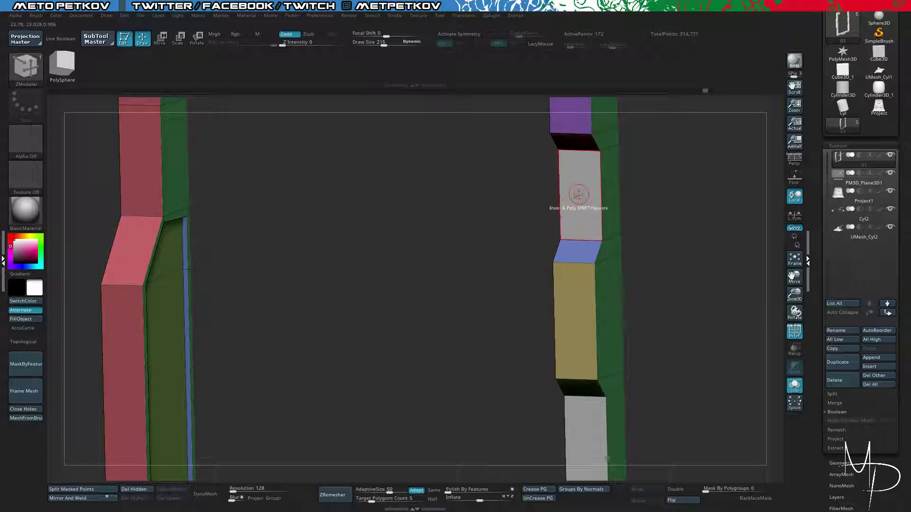
{"action": "left_click_drag", "start_coordinate": [517, 177], "coordinate": [522, 147]}
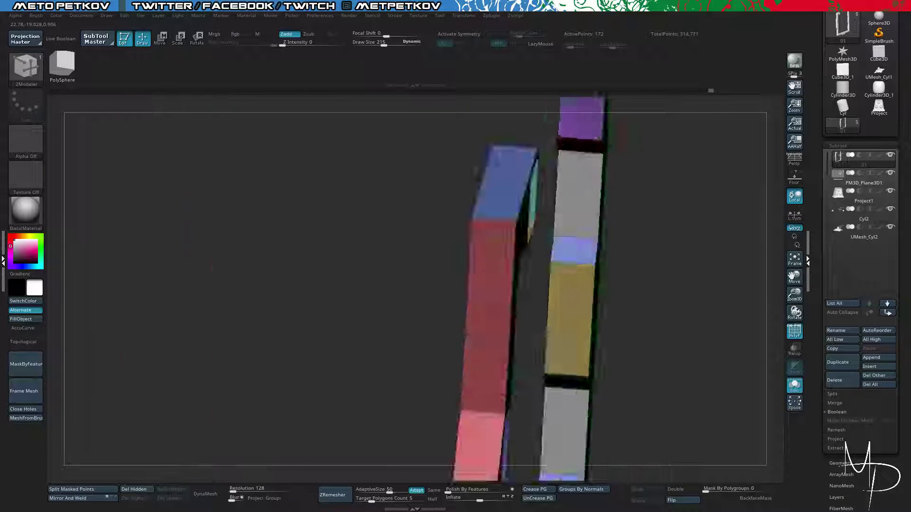
{"action": "mouse_move", "coordinate": [476, 170]}
{"action": "left_mouse_down"}
{"action": "mouse_move", "coordinate": [507, 177]}
{"action": "mouse_move", "coordinate": [553, 226]}
{"action": "mouse_move", "coordinate": [448, 168]}
{"action": "left_mouse_up"}
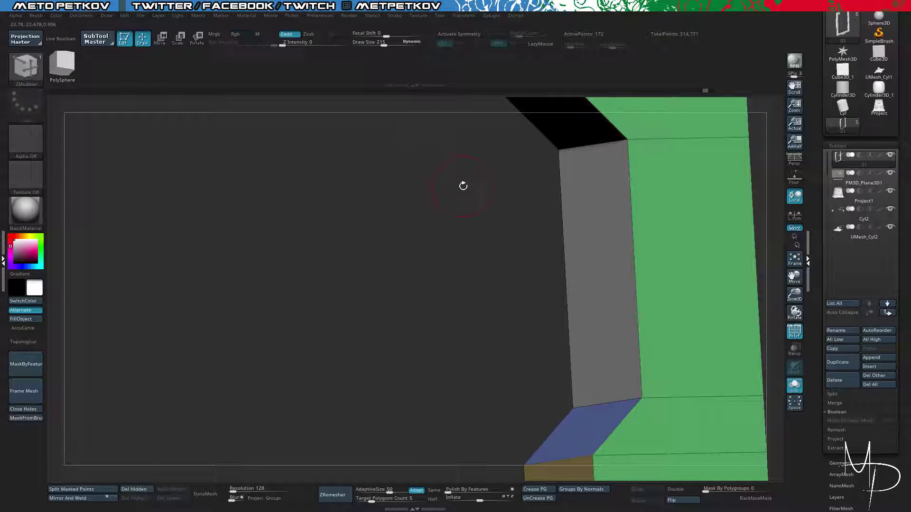
{"action": "key", "text": "d"}
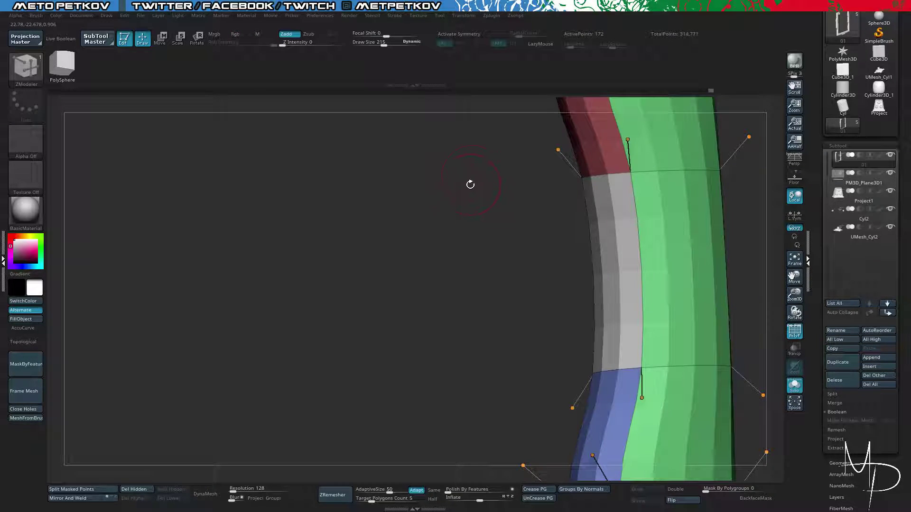
{"action": "left_click_drag", "start_coordinate": [454, 191], "coordinate": [518, 170], "text": "alt"}
{"action": "key", "text": "shift+d"}
{"action": "key", "text": "space"}
{"action": "left_click", "coordinate": [607, 184]}
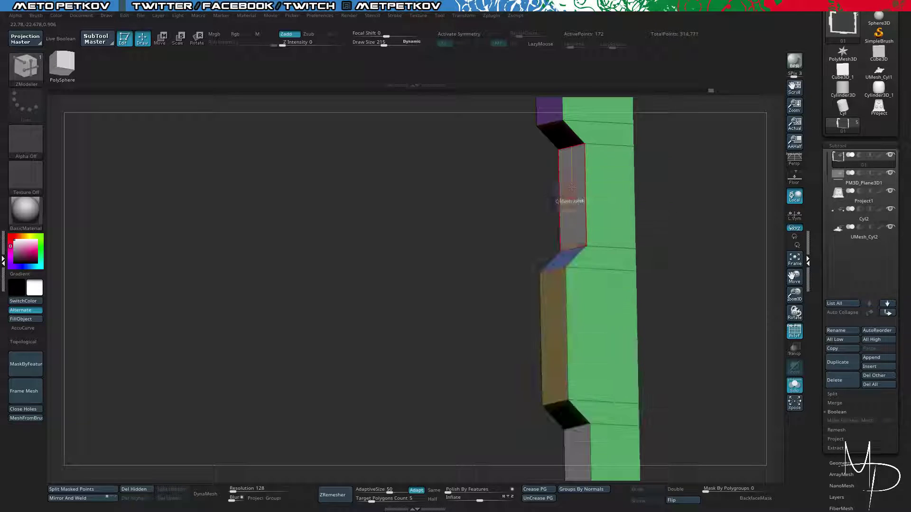
{"action": "left_click_drag", "start_coordinate": [571, 192], "coordinate": [564, 189]}
Hide everything except the frame's notched vertical bar and face its inner side.
{"action": "left_click_drag", "start_coordinate": [490, 185], "coordinate": [584, 215]}
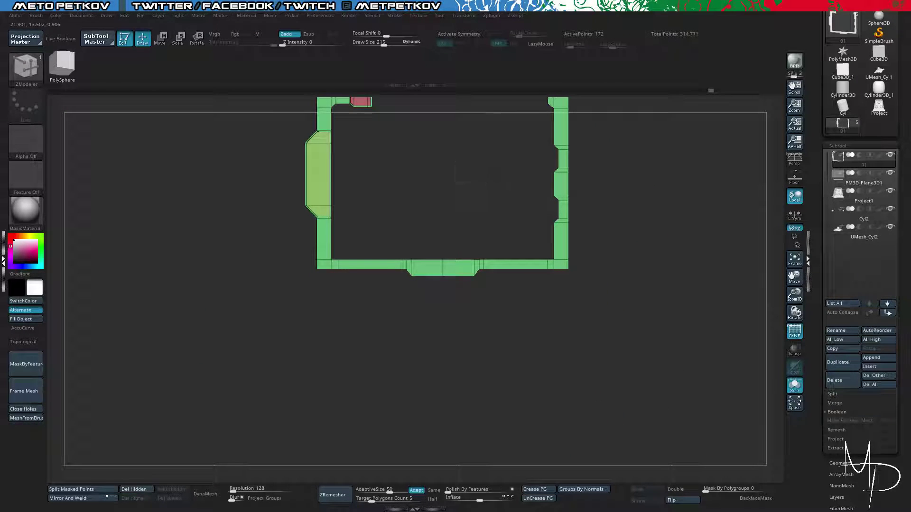
{"action": "left_click", "coordinate": [795, 385]}
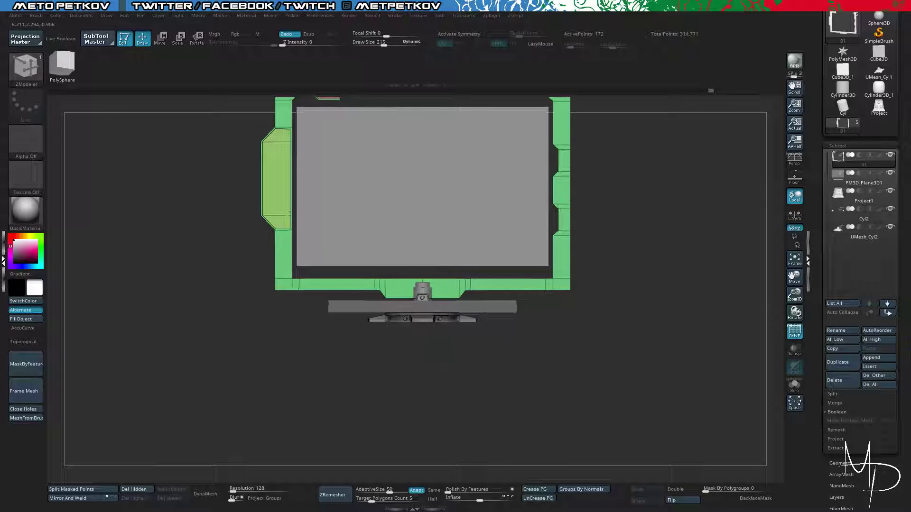
{"action": "left_click_drag", "start_coordinate": [429, 317], "coordinate": [330, 352]}
{"action": "left_click_drag", "start_coordinate": [349, 130], "coordinate": [481, 390], "text": "ctrl+shift"}
{"action": "key", "text": "f"}
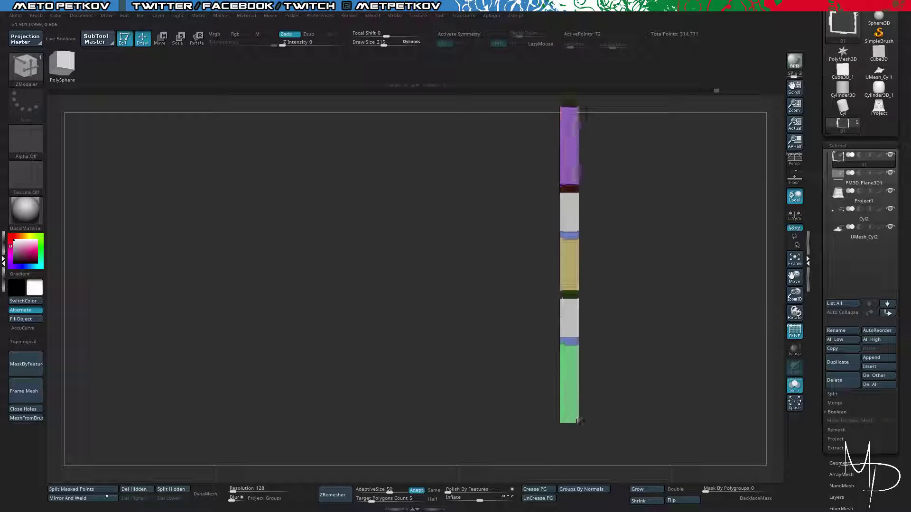
Insert the round Project2_1 mesh at the centre of the upper notch's inner face with the InsertMesh brush at draw size 403.
{"action": "left_click", "coordinate": [19, 65]}
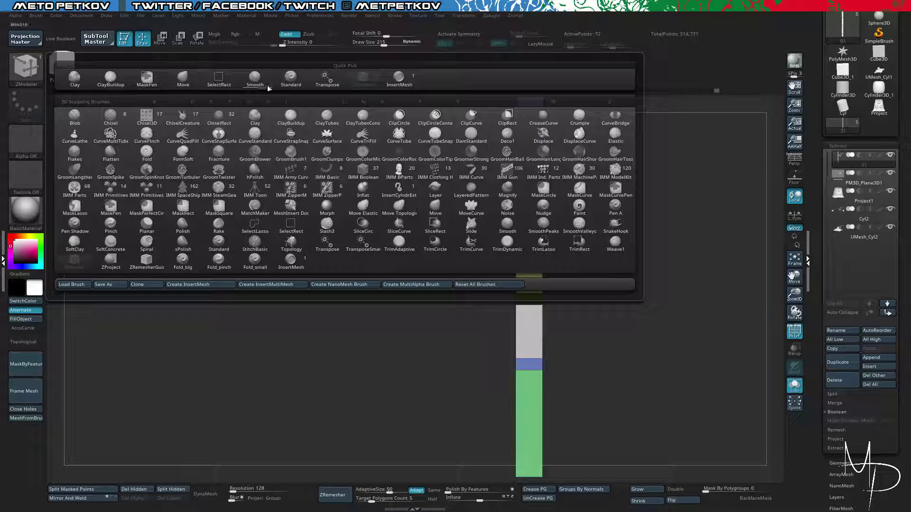
{"action": "left_click", "coordinate": [400, 79]}
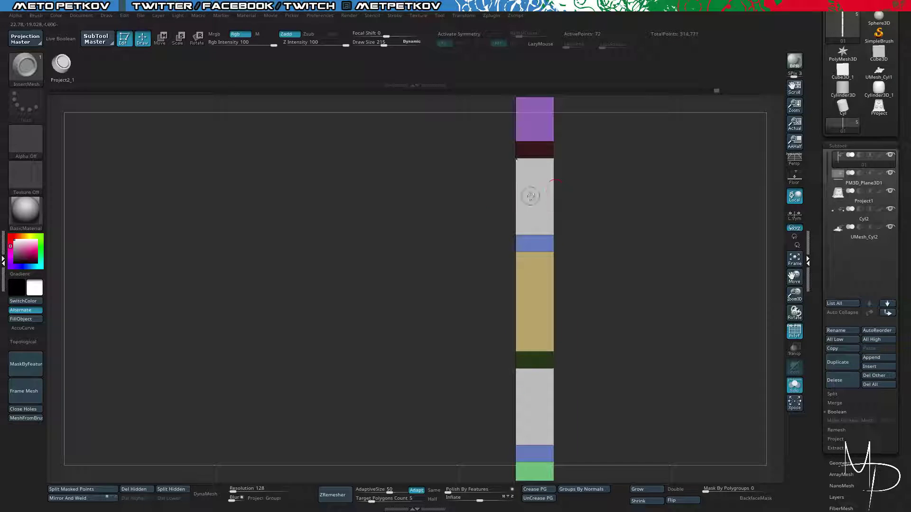
{"action": "key", "text": "space"}
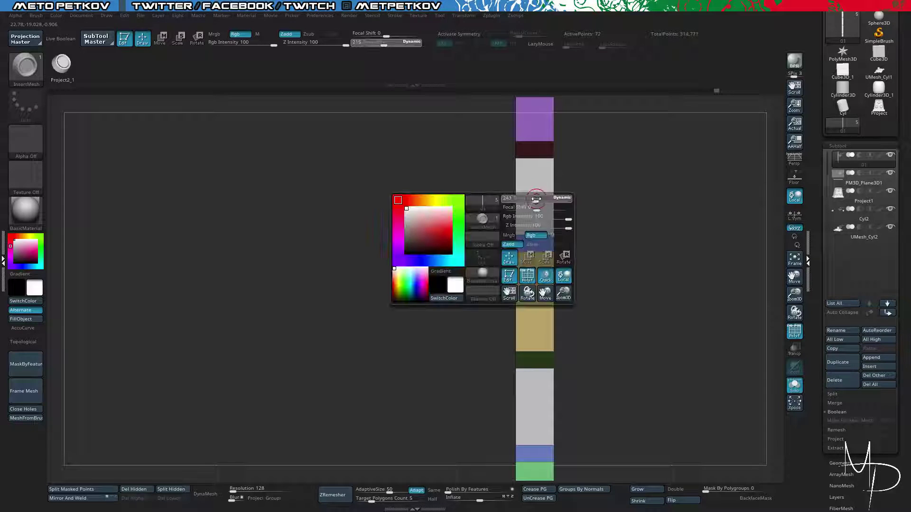
{"action": "left_click_drag", "start_coordinate": [548, 199], "coordinate": [529, 197]}
{"action": "left_click", "coordinate": [534, 198], "text": "ctrl"}
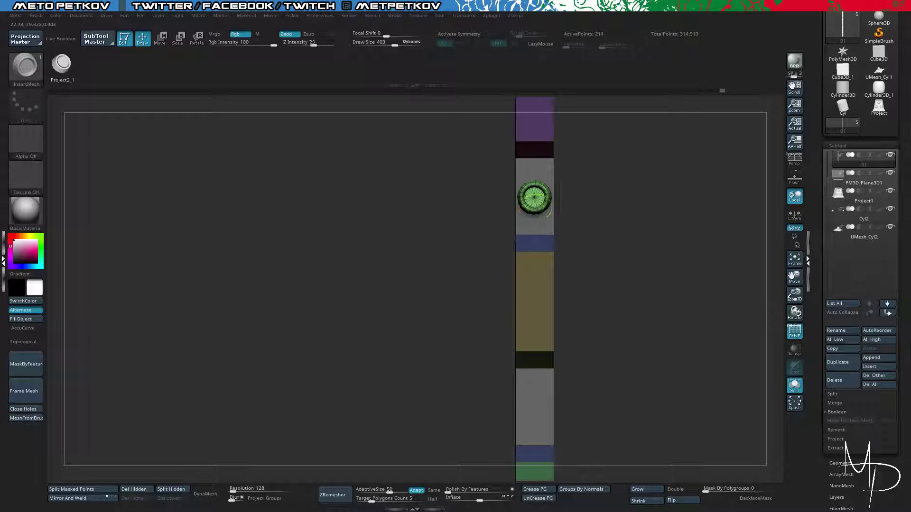
Insert a second round knob at the centre of the lower notch's inner face and unhide the rest of the frame.
{"action": "right_click_drag", "start_coordinate": [534, 198], "coordinate": [364, 222]}
{"action": "right_click_drag", "start_coordinate": [362, 262], "coordinate": [378, 177], "text": "alt"}
{"action": "right_click_drag", "start_coordinate": [378, 177], "coordinate": [387, 264]}
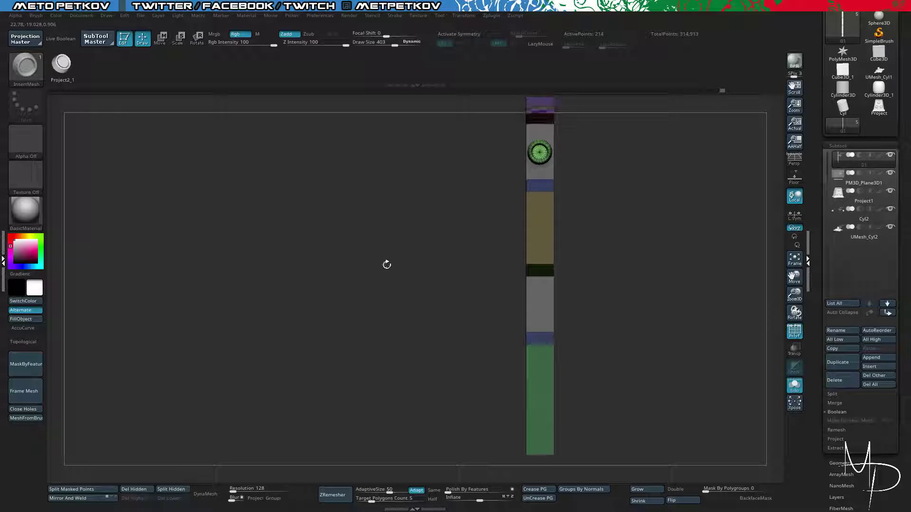
{"action": "left_click", "coordinate": [539, 307]}
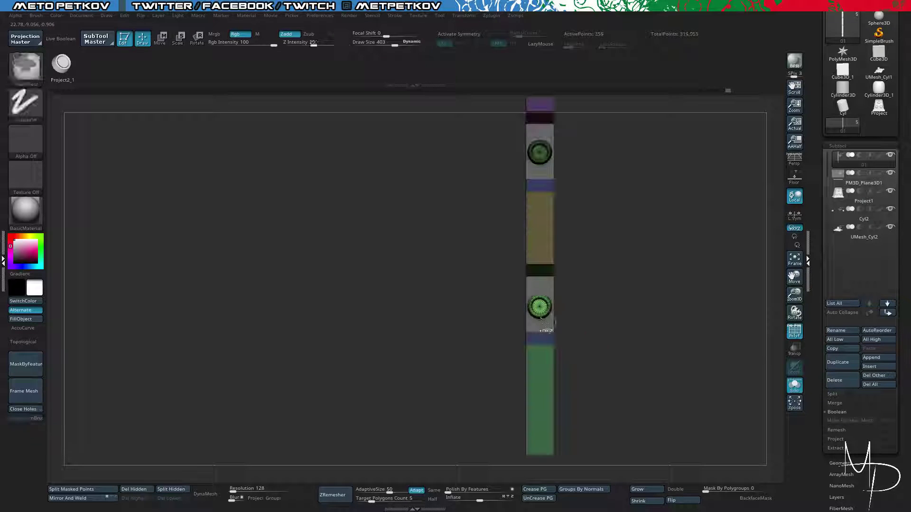
{"action": "right_click_drag", "start_coordinate": [624, 333], "coordinate": [620, 344], "text": "shift"}
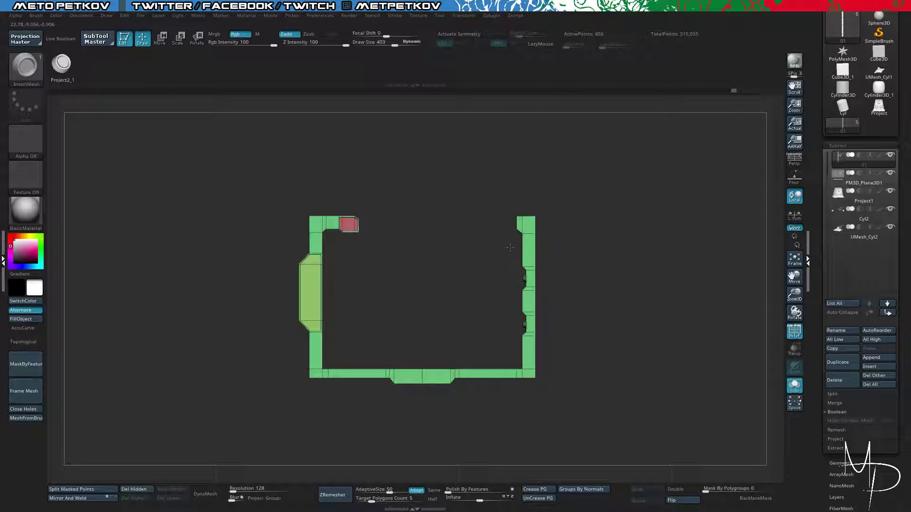
Isolate the two knobs by their polygroup and mask the whole frame except the knobs.
{"action": "left_click", "coordinate": [795, 385]}
{"action": "left_click_drag", "start_coordinate": [207, 234], "coordinate": [641, 300], "text": "alt"}
{"action": "left_click", "coordinate": [795, 385]}
{"action": "left_click_drag", "start_coordinate": [409, 190], "coordinate": [517, 221], "text": "alt"}
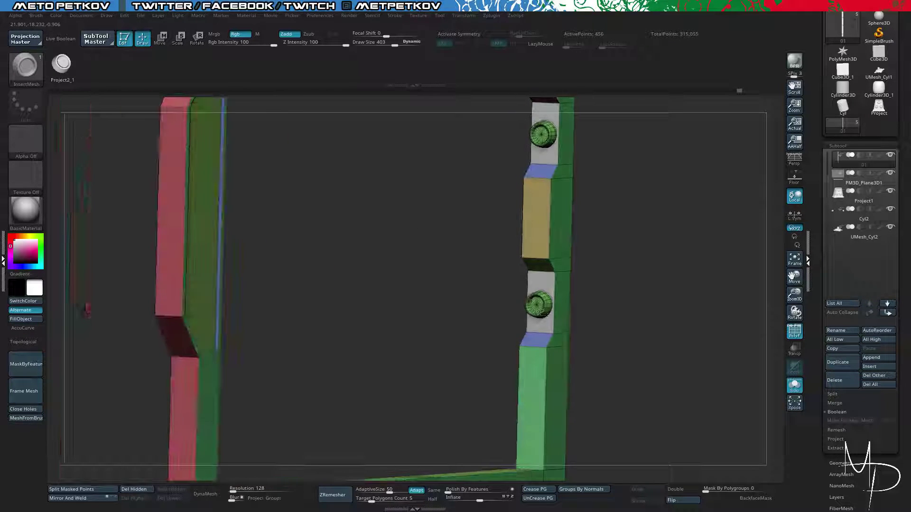
{"action": "left_click", "coordinate": [540, 305], "text": "ctrl+shift"}
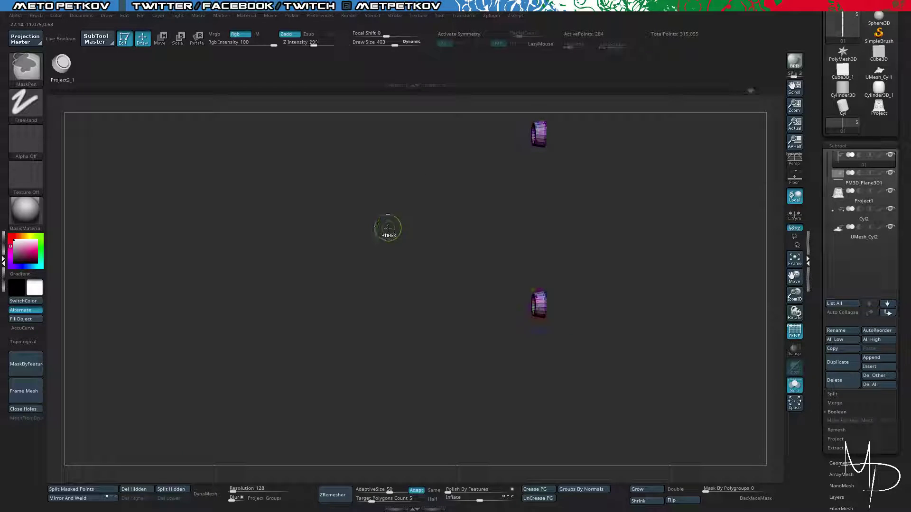
{"action": "left_click", "coordinate": [389, 227], "text": "ctrl+shift"}
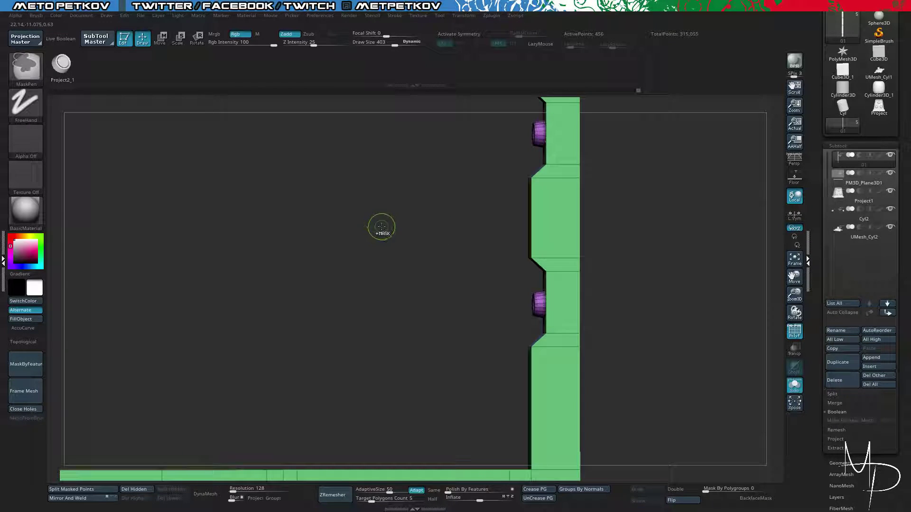
{"action": "key", "text": "ctrl+z"}
{"action": "left_click", "coordinate": [383, 225], "text": "ctrl"}
{"action": "left_click", "coordinate": [383, 220], "text": "ctrl+shift"}
{"action": "left_click", "coordinate": [383, 219], "text": "ctrl"}
Move the two unmasked knobs slightly into the bar and clear the mask.
{"action": "key", "text": "w"}
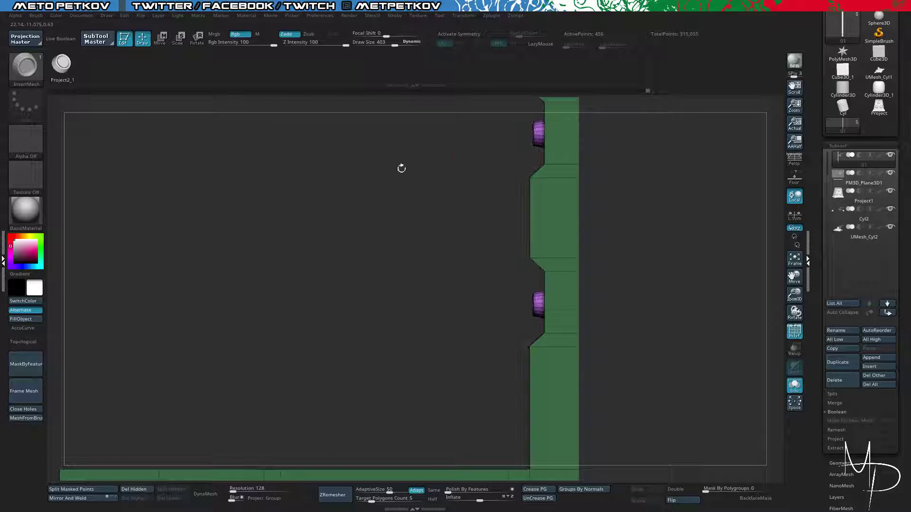
{"action": "left_click_drag", "start_coordinate": [484, 307], "coordinate": [485, 308]}
{"action": "left_click_drag", "start_coordinate": [417, 251], "coordinate": [320, 194], "text": "ctrl"}
Examine the complete monitor from several angles with the polygroup and wireframe display turned off.
{"action": "mouse_move", "coordinate": [206, 230]}
{"action": "left_mouse_down", "text": "alt"}
{"action": "mouse_move", "coordinate": [261, 219]}
{"action": "mouse_move", "coordinate": [283, 256]}
{"action": "left_mouse_up", "text": "alt"}
{"action": "key", "text": "shift+f"}
{"action": "key", "text": "q"}
{"action": "left_click", "coordinate": [268, 220]}
{"action": "mouse_move", "coordinate": [215, 235]}
{"action": "left_mouse_down", "text": "alt"}
{"action": "mouse_move", "coordinate": [195, 225]}
{"action": "mouse_move", "coordinate": [230, 225]}
{"action": "left_mouse_up", "text": "alt"}
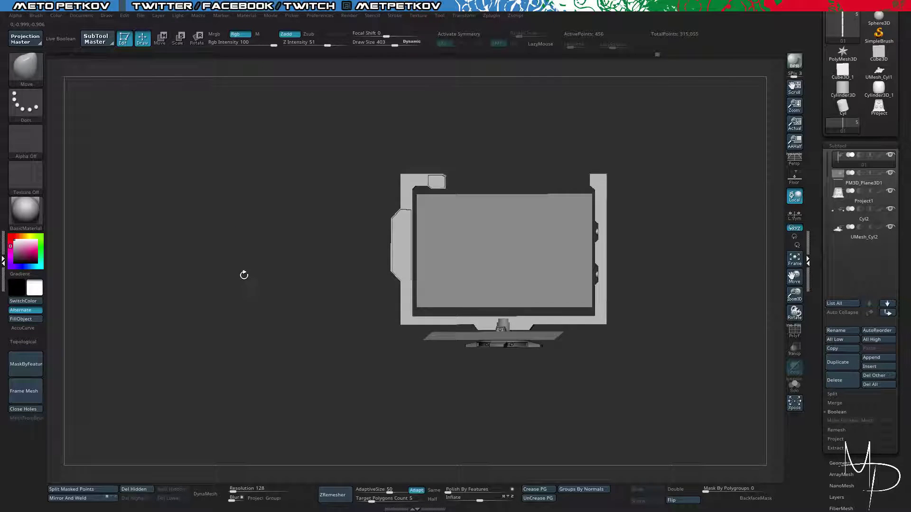
{"action": "left_click_drag", "start_coordinate": [244, 275], "coordinate": [283, 299]}
{"action": "left_click_drag", "start_coordinate": [209, 275], "coordinate": [197, 279], "text": "shift"}
{"action": "key", "text": "shift+f"}
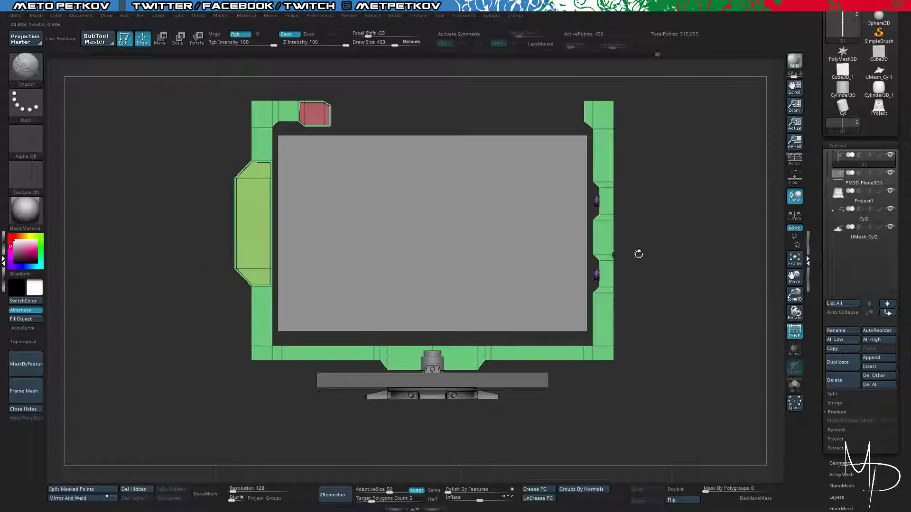
Insert an edge loop across the middle of each of the bar's two notched sections, level with the knobs.
{"action": "mouse_move", "coordinate": [638, 254]}
{"action": "left_mouse_down", "text": "alt"}
{"action": "mouse_move", "coordinate": [699, 274]}
{"action": "mouse_move", "coordinate": [681, 329]}
{"action": "left_mouse_up", "text": "alt"}
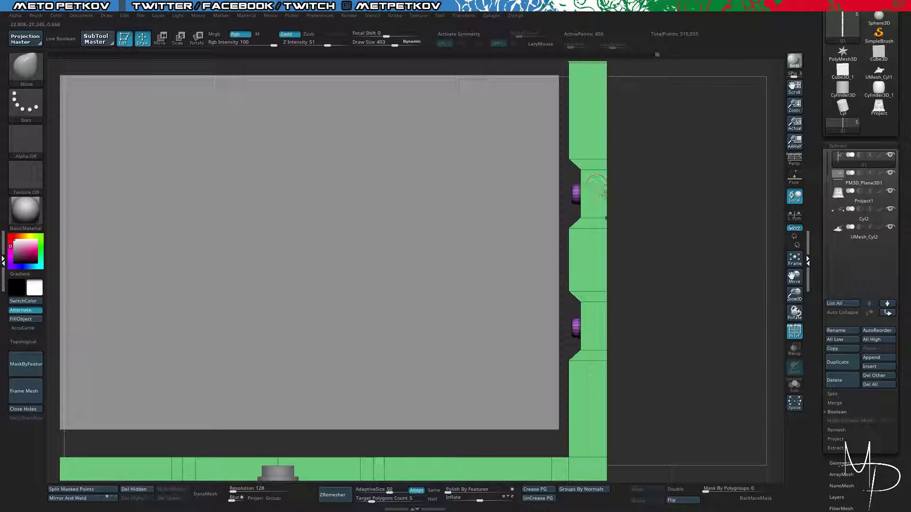
{"action": "key", "text": "space"}
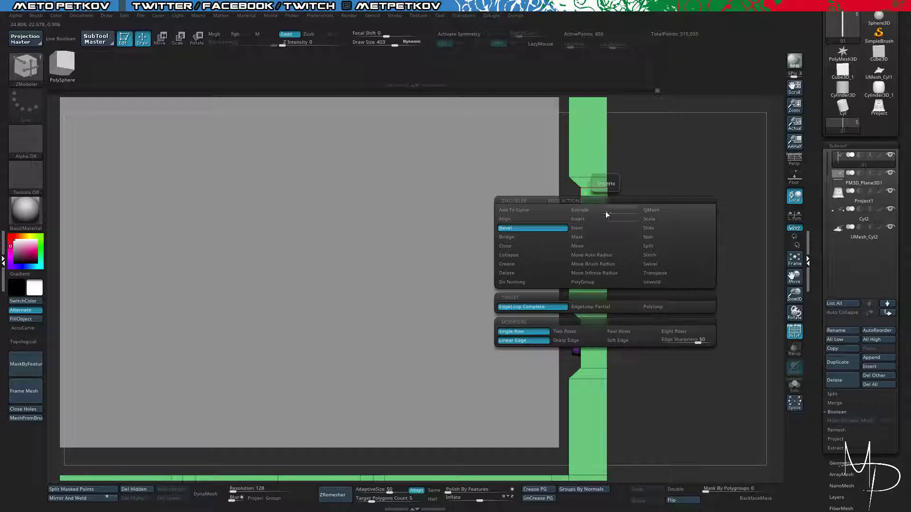
{"action": "left_click", "coordinate": [579, 220]}
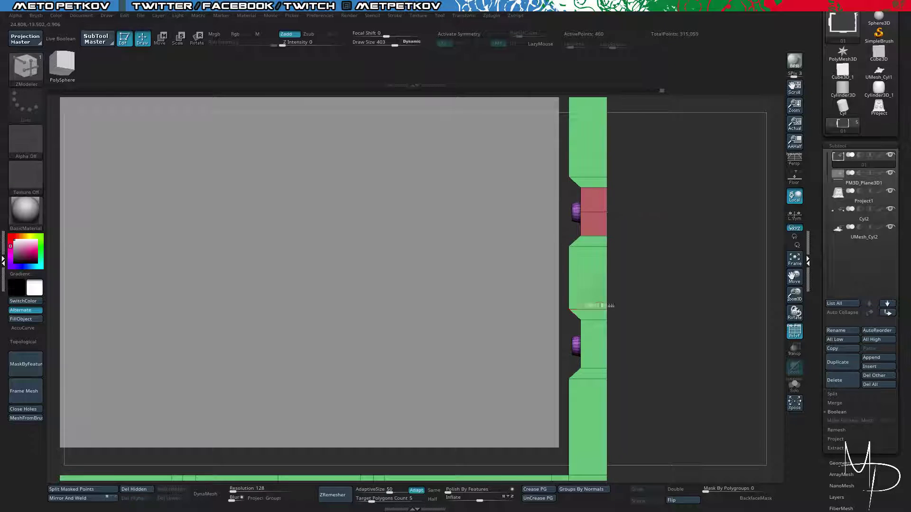
{"action": "left_click", "coordinate": [610, 349]}
{"action": "mouse_move", "coordinate": [640, 330]}
{"action": "left_mouse_down"}
{"action": "mouse_move", "coordinate": [680, 338]}
{"action": "mouse_move", "coordinate": [658, 324]}
{"action": "left_mouse_up"}
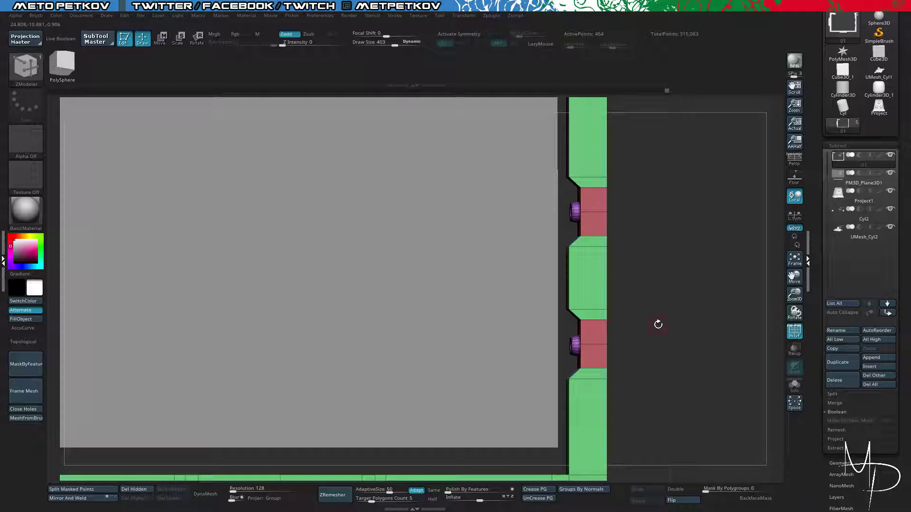
Bevel the middle edge loop of each notched section into a band beside its knob and mark both bands' front faces as a temporary polygroup.
{"action": "left_click_drag", "start_coordinate": [666, 258], "coordinate": [579, 207]}
{"action": "key", "text": "space"}
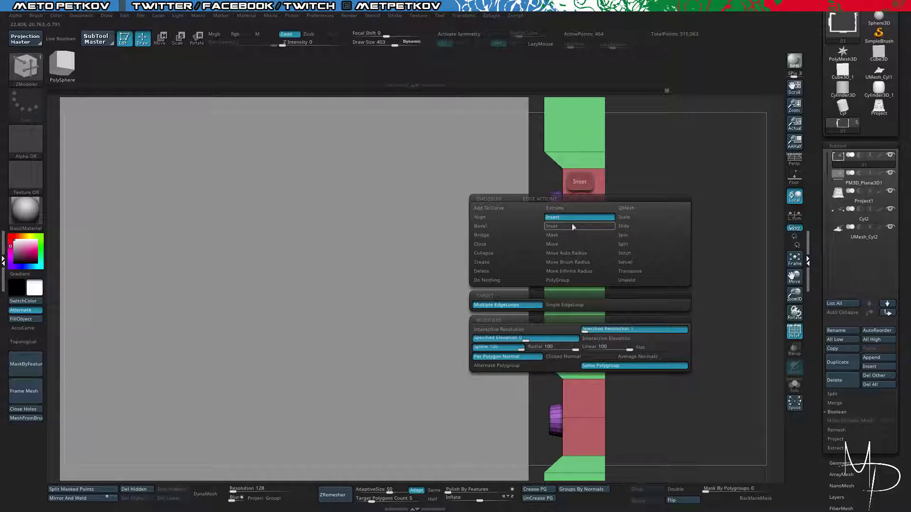
{"action": "left_click", "coordinate": [480, 226]}
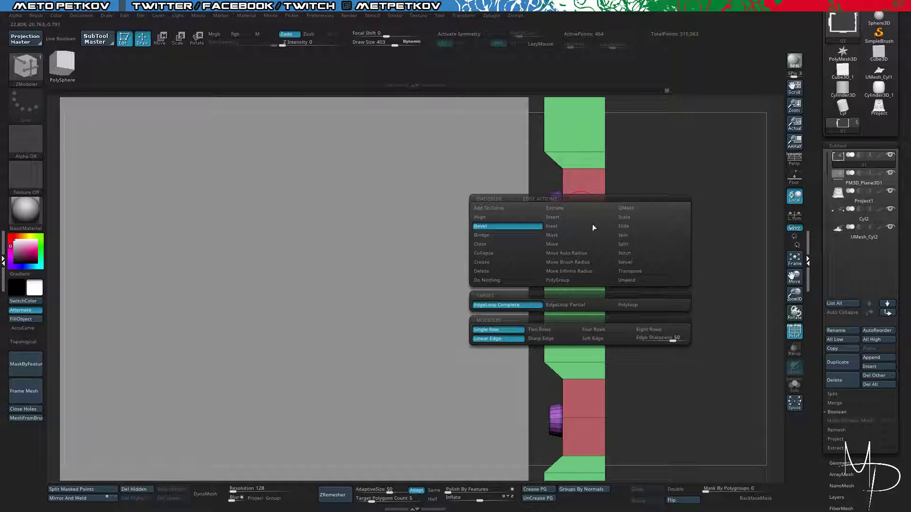
{"action": "left_click_drag", "start_coordinate": [580, 207], "coordinate": [580, 194]}
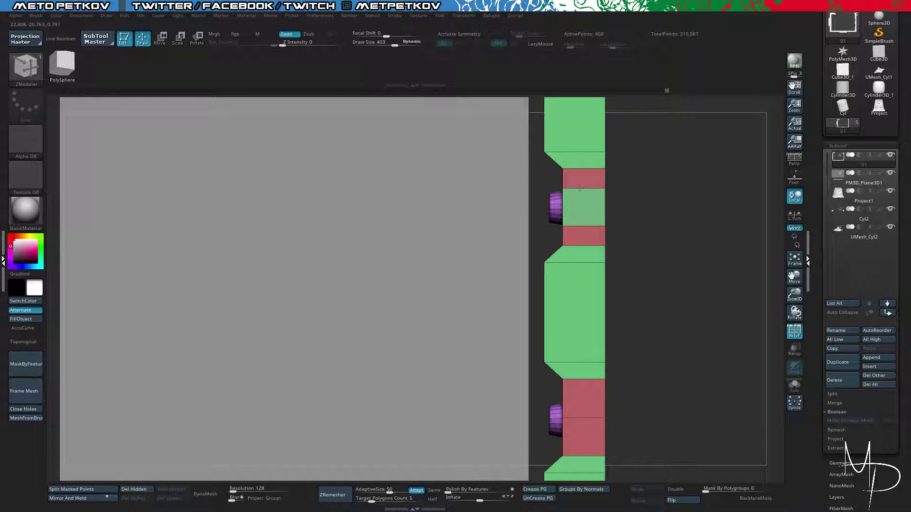
{"action": "left_click_drag", "start_coordinate": [633, 294], "coordinate": [649, 220]}
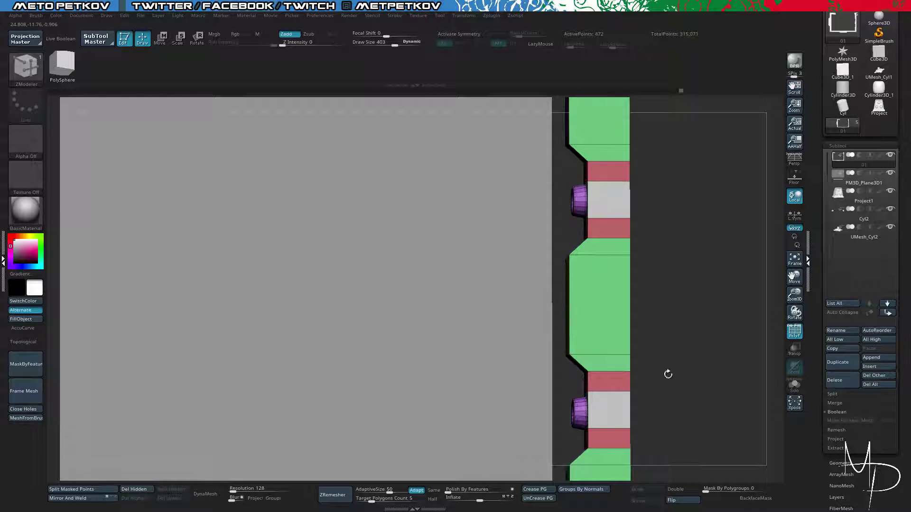
{"action": "left_click_drag", "start_coordinate": [668, 373], "coordinate": [666, 403]}
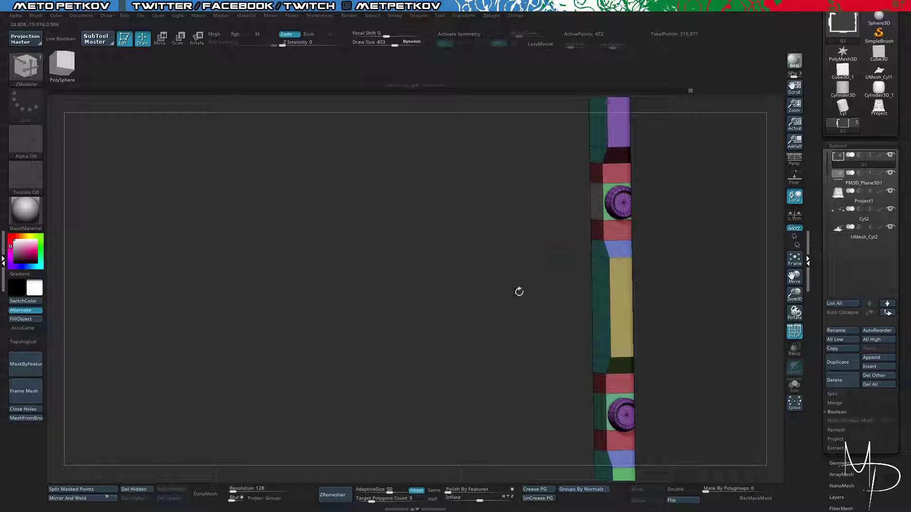
Undo the polygroup marking, the bevelled bands and the middle edge loops in the bar's two notched sections.
{"action": "left_click_drag", "start_coordinate": [519, 292], "coordinate": [611, 335]}
{"action": "left_click_drag", "start_coordinate": [551, 299], "coordinate": [521, 289]}
{"action": "left_click_drag", "start_coordinate": [682, 177], "coordinate": [619, 205]}
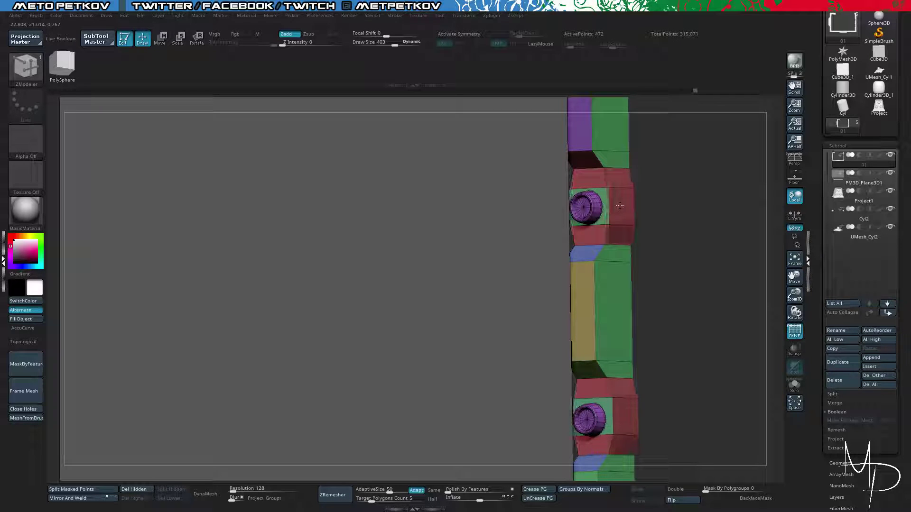
{"action": "key", "text": "ctrl+z"}
{"action": "left_click_drag", "start_coordinate": [669, 248], "coordinate": [656, 252]}
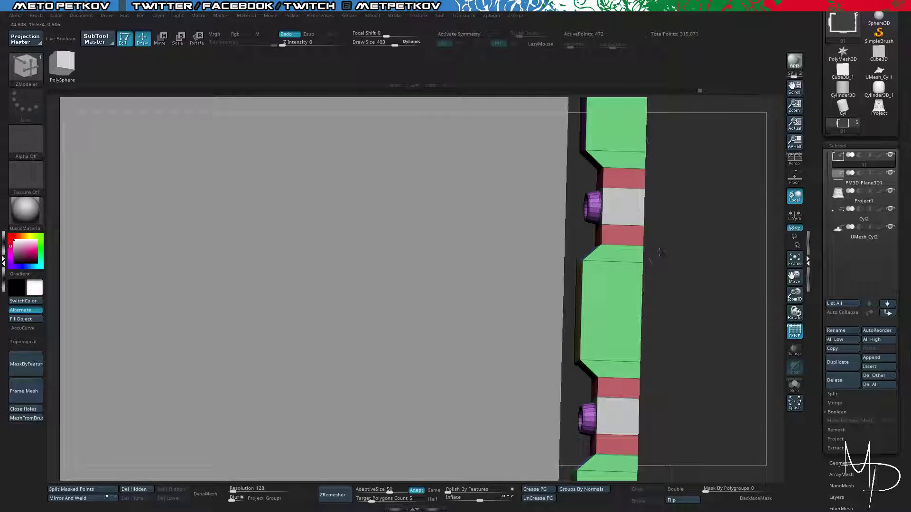
{"action": "key", "text": "ctrl+z"}
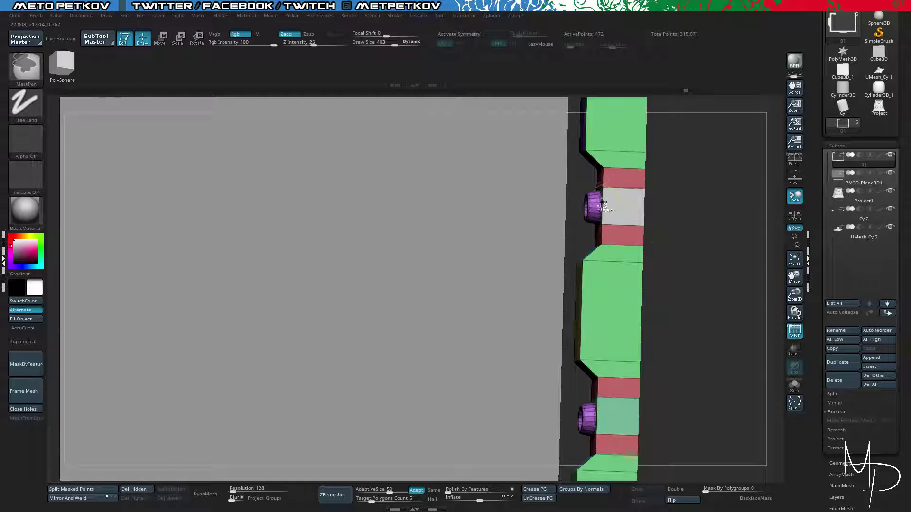
{"action": "key", "text": "ctrl+z"}
{"action": "left_click_drag", "start_coordinate": [679, 202], "coordinate": [669, 307], "text": "alt"}
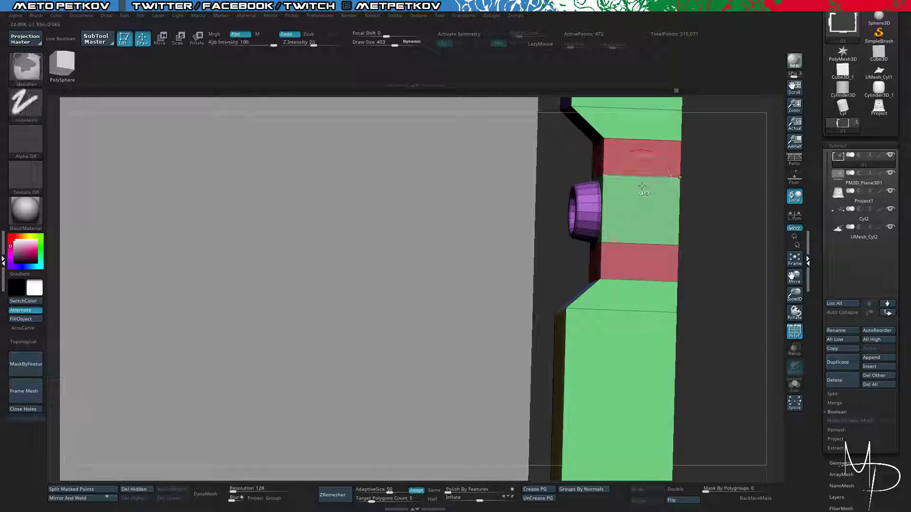
{"action": "key", "text": "ctrl+z"}
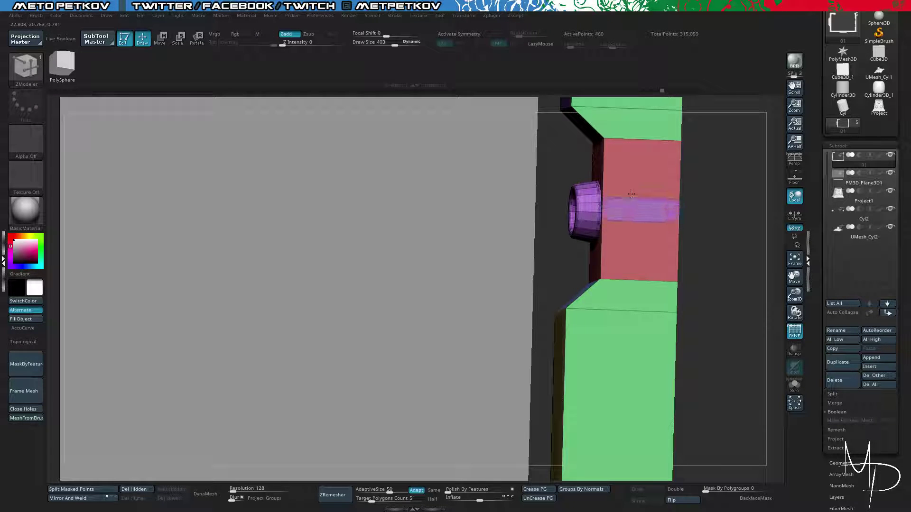
{"action": "key", "text": "ctrl+z"}
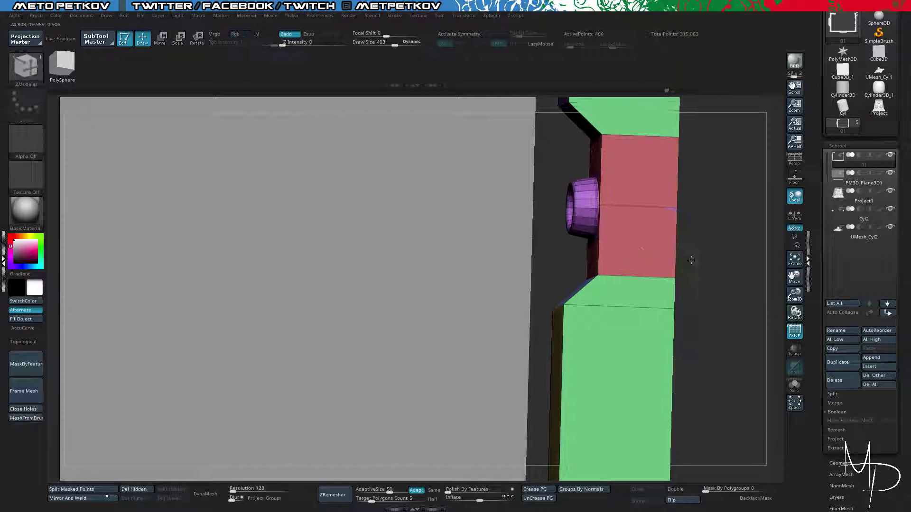
Insert one edge loop across the middle of each notched section and bevel both loops into bands beside the knobs.
{"action": "left_click_drag", "start_coordinate": [694, 262], "coordinate": [648, 242], "text": "alt"}
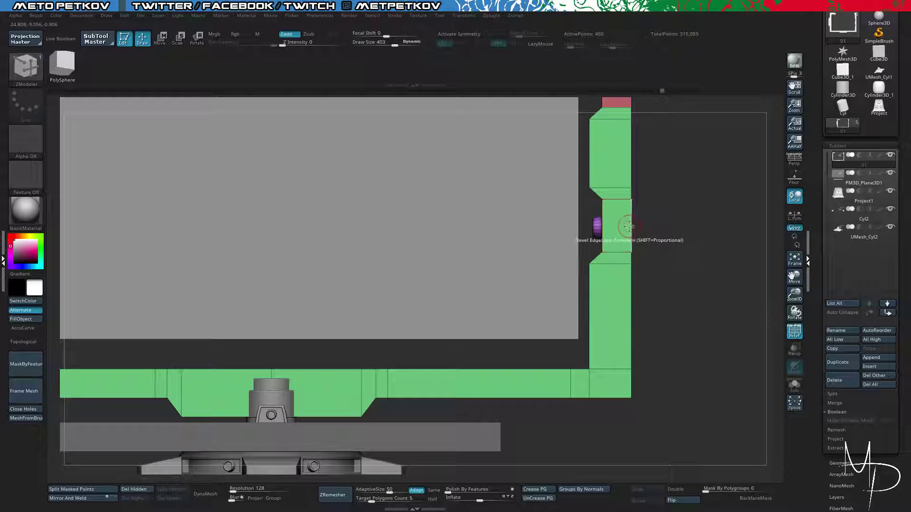
{"action": "key", "text": "space"}
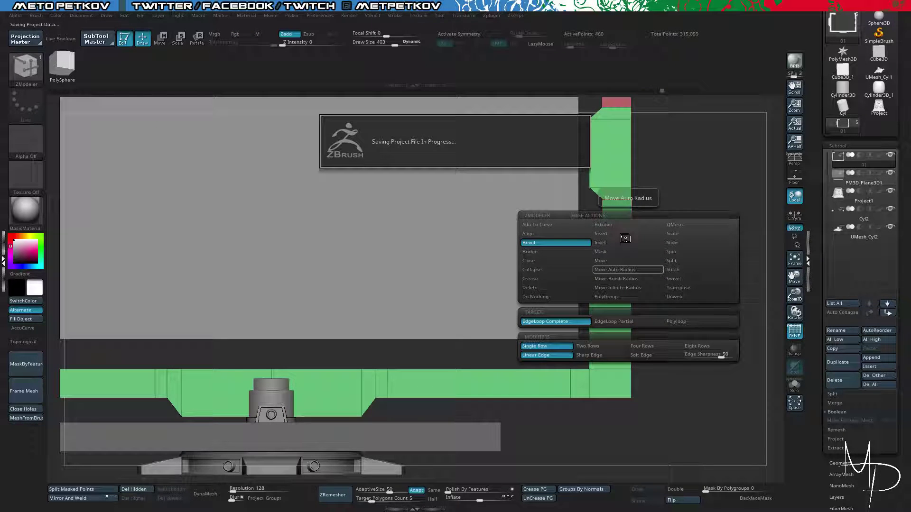
{"action": "left_click", "coordinate": [625, 236]}
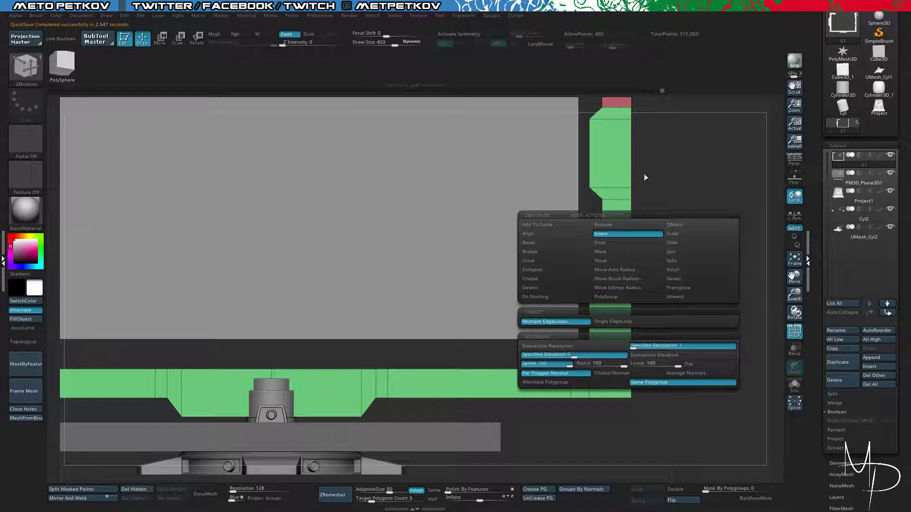
{"action": "left_click", "coordinate": [596, 227]}
{"action": "left_click_drag", "start_coordinate": [663, 238], "coordinate": [655, 270], "text": "alt"}
{"action": "key", "text": "space"}
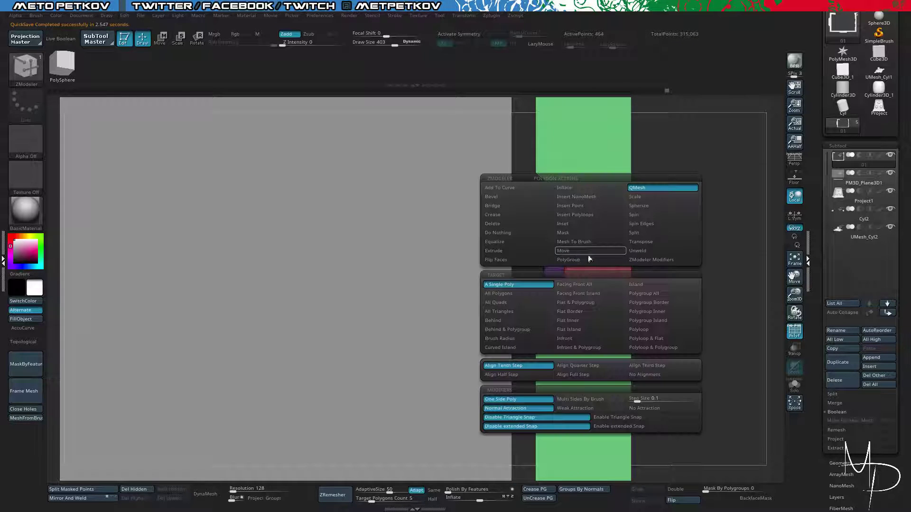
{"action": "key", "text": "space"}
{"action": "left_click", "coordinate": [504, 275]}
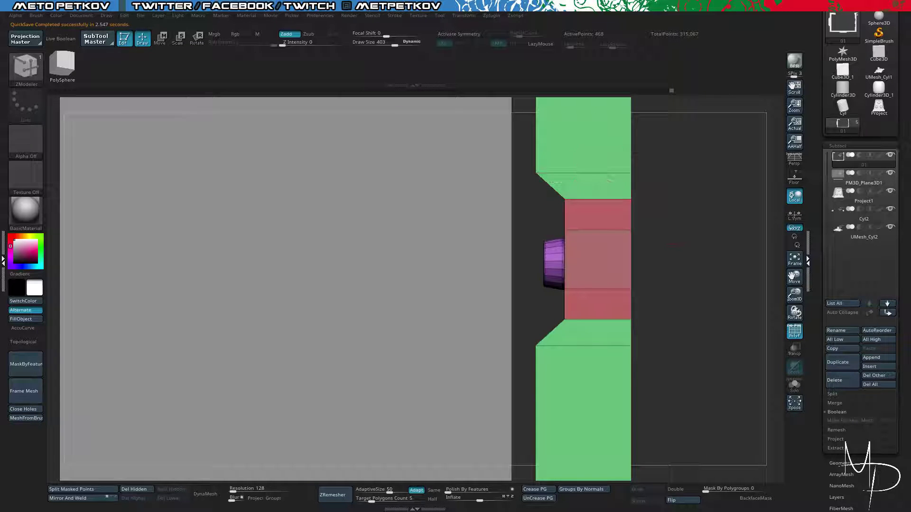
{"action": "left_click_drag", "start_coordinate": [642, 176], "coordinate": [660, 285], "text": "alt"}
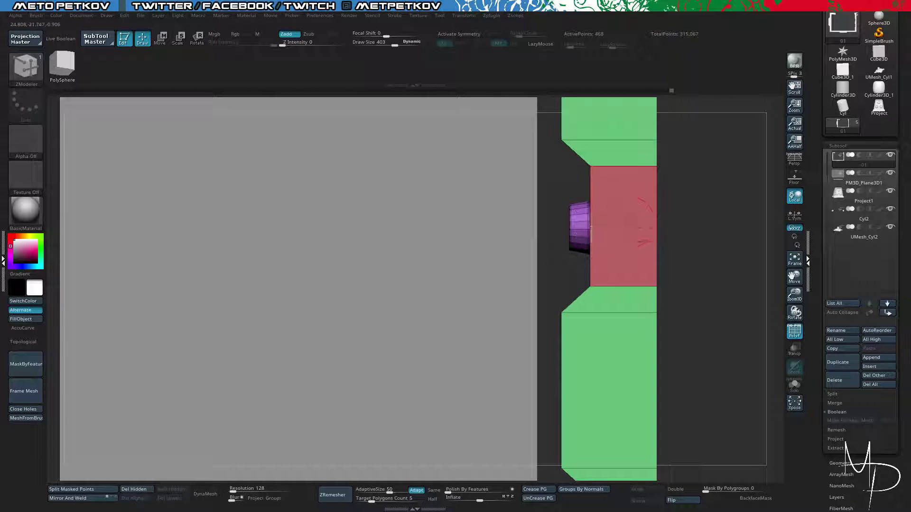
{"action": "left_click", "coordinate": [590, 228]}
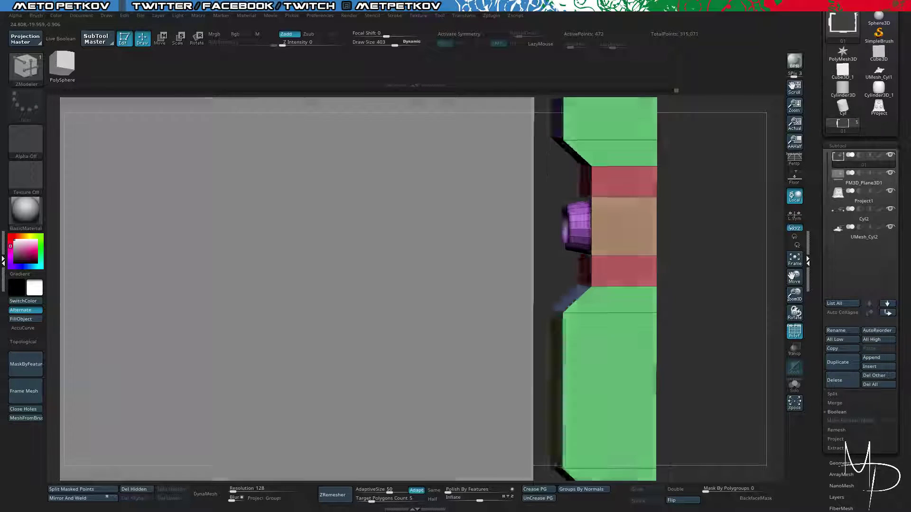
Extrude the front and back faces of both bands slightly outward with QMesh.
{"action": "mouse_move", "coordinate": [686, 232]}
{"action": "left_mouse_down"}
{"action": "mouse_move", "coordinate": [707, 242]}
{"action": "mouse_move", "coordinate": [700, 238]}
{"action": "left_mouse_up"}
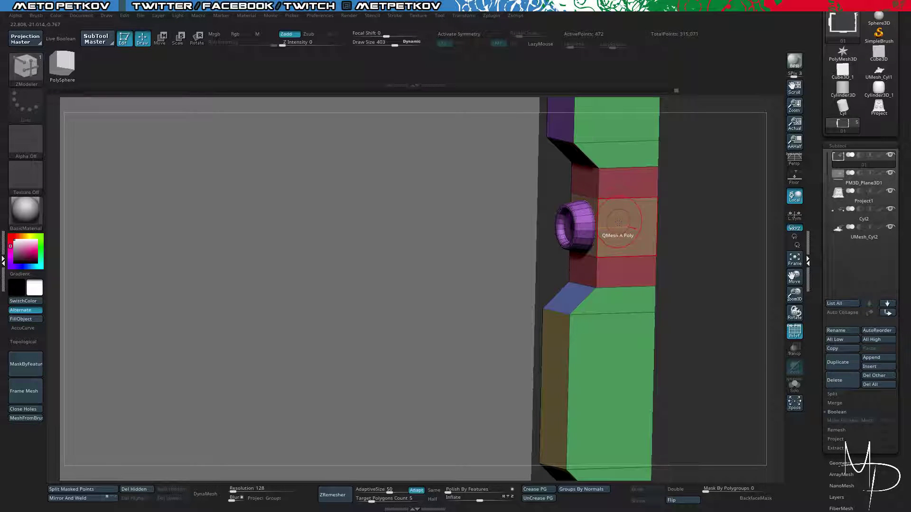
{"action": "left_click", "coordinate": [619, 221]}
{"action": "left_click_drag", "start_coordinate": [682, 209], "coordinate": [787, 211]}
{"action": "left_click", "coordinate": [542, 216], "text": "alt"}
{"action": "left_click_drag", "start_coordinate": [445, 271], "coordinate": [453, 141], "text": "alt"}
{"action": "left_click", "coordinate": [437, 384], "text": "alt"}
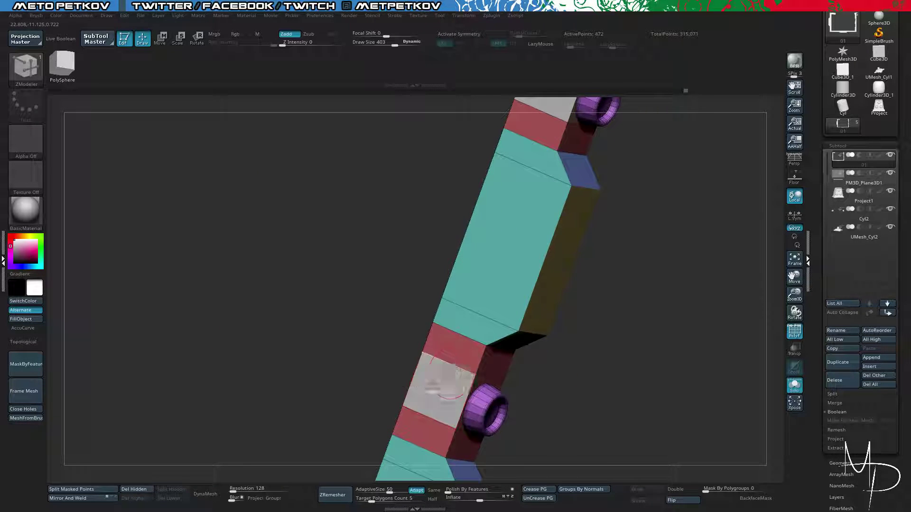
{"action": "left_click_drag", "start_coordinate": [702, 368], "coordinate": [612, 370]}
{"action": "left_click_drag", "start_coordinate": [542, 417], "coordinate": [540, 397]}
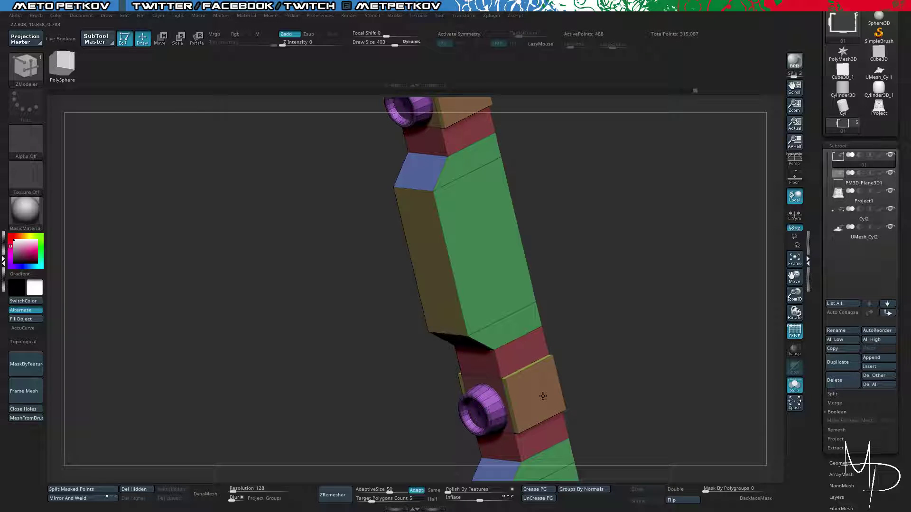
Mask the whole frame except the outer points of the upper band's two raised faces.
{"action": "left_click_drag", "start_coordinate": [649, 346], "coordinate": [339, 306]}
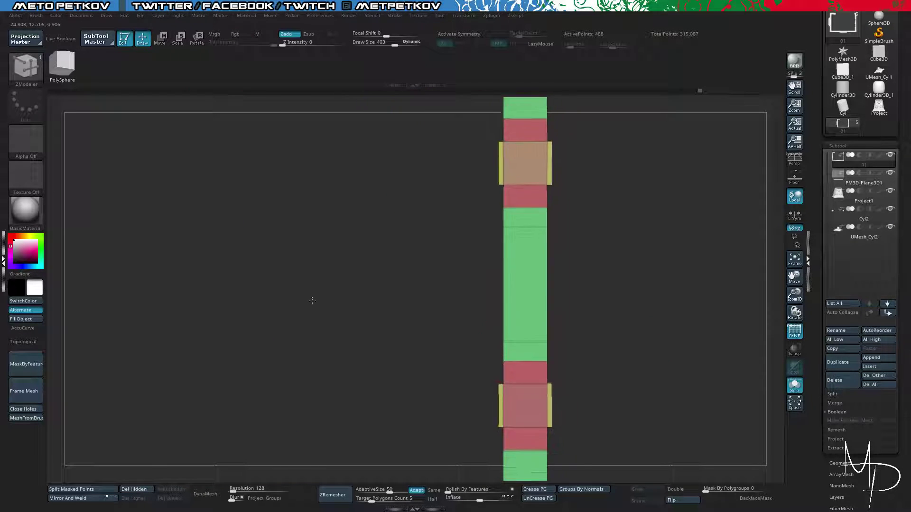
{"action": "key", "text": "ctrl"}
{"action": "left_click_drag", "start_coordinate": [459, 159], "coordinate": [502, 222], "text": "ctrl"}
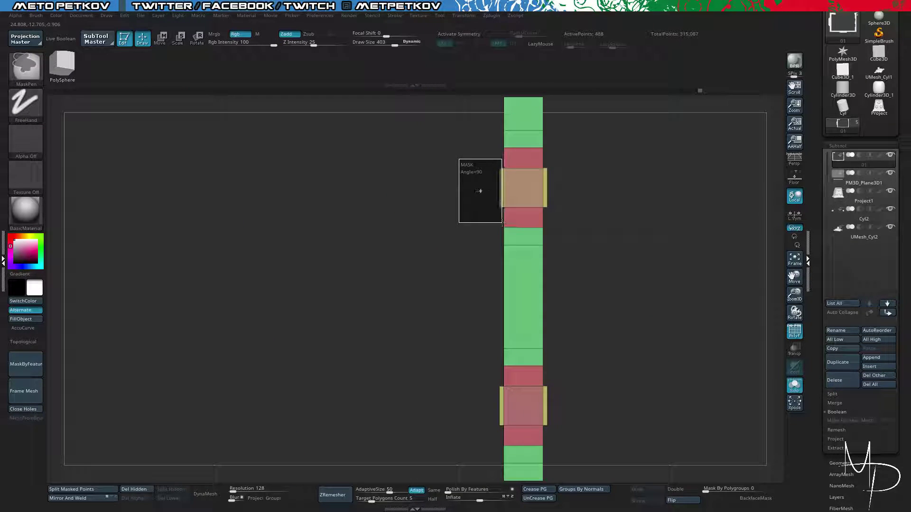
{"action": "left_click_drag", "start_coordinate": [613, 247], "coordinate": [545, 144], "text": "ctrl"}
{"action": "key", "text": "w"}
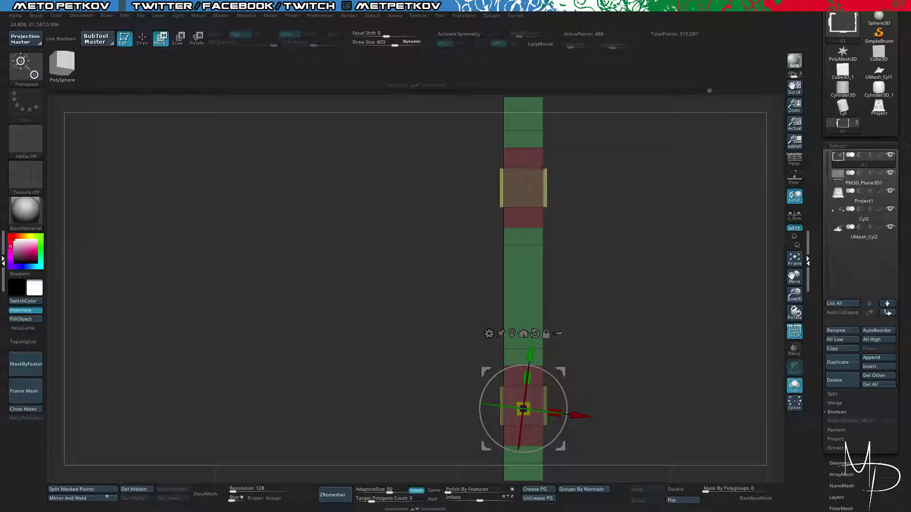
Centre and realign the gizmo on the upper band and scale its raised outer faces down vertically into a slight taper.
{"action": "left_click_drag", "start_coordinate": [434, 328], "coordinate": [476, 371], "text": "alt"}
{"action": "key", "text": "ctrl+z"}
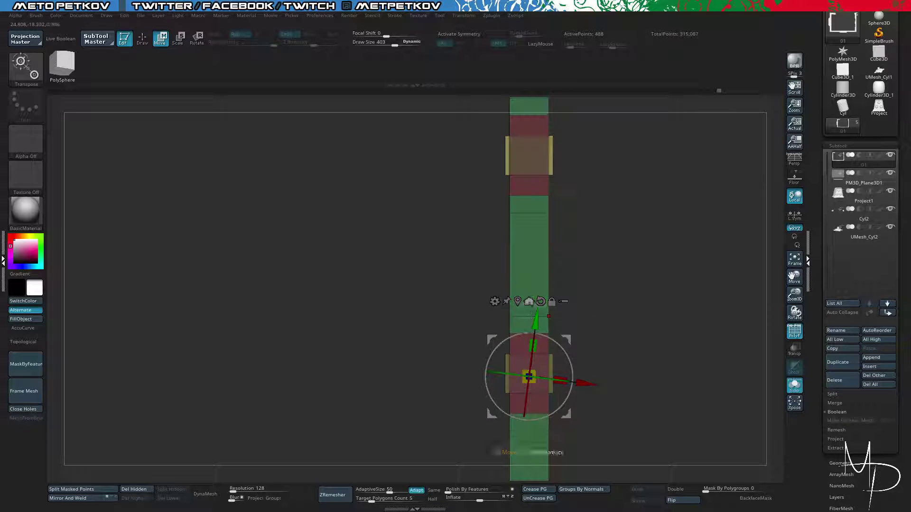
{"action": "left_click", "coordinate": [518, 301]}
{"action": "left_click_drag", "start_coordinate": [466, 280], "coordinate": [464, 361], "text": "alt"}
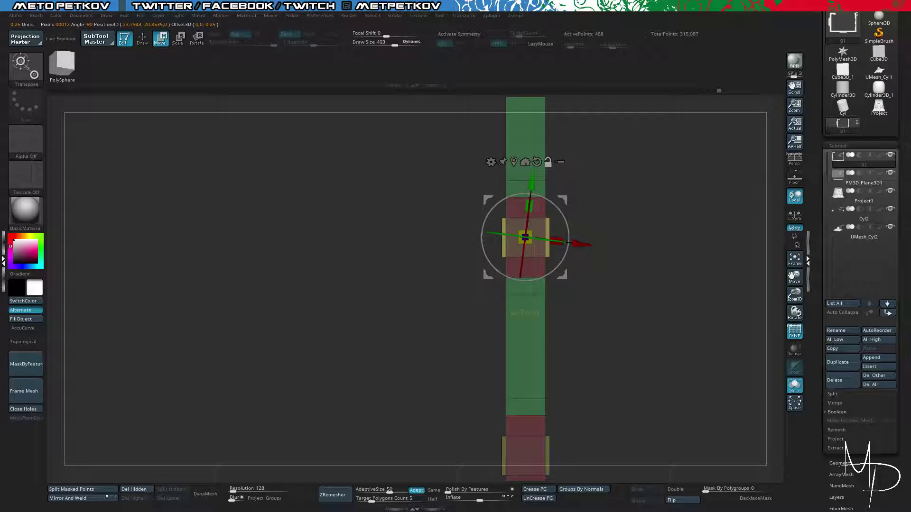
{"action": "left_click", "coordinate": [537, 162]}
{"action": "left_click_drag", "start_coordinate": [524, 204], "coordinate": [525, 209]}
Clear the mask and mask everything except the outer points of the lower band's two raised faces.
{"action": "left_click_drag", "start_coordinate": [424, 325], "coordinate": [410, 223], "text": "alt"}
{"action": "left_click_drag", "start_coordinate": [373, 252], "coordinate": [409, 283], "text": "ctrl"}
{"action": "left_click_drag", "start_coordinate": [453, 314], "coordinate": [492, 399], "text": "ctrl"}
{"action": "left_click", "coordinate": [600, 371], "text": "ctrl"}
{"action": "left_click_drag", "start_coordinate": [598, 410], "coordinate": [533, 313], "text": "ctrl"}
{"action": "left_click", "coordinate": [566, 343], "text": "ctrl"}
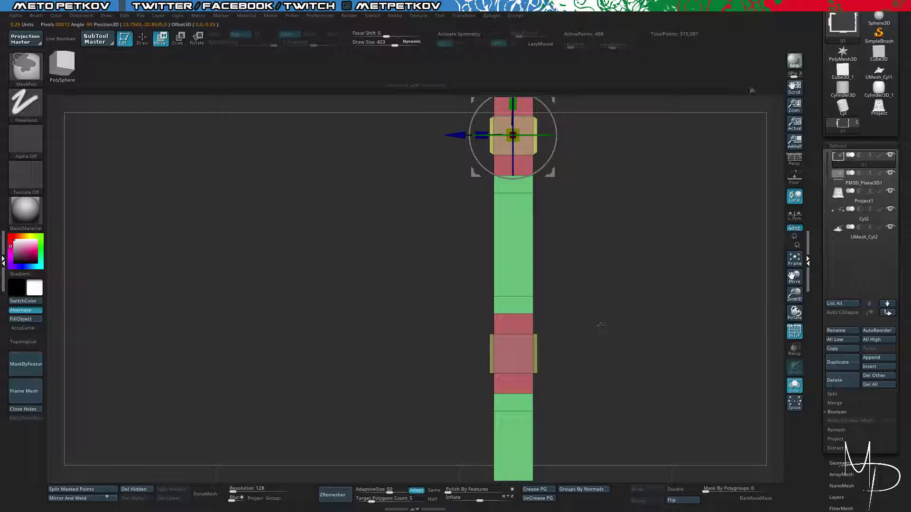
{"action": "left_click", "coordinate": [583, 202], "text": "ctrl"}
Scale the lower band's raised outer faces down vertically into a slight taper matching the upper band.
{"action": "left_click_drag", "start_coordinate": [583, 202], "coordinate": [579, 269], "text": "alt"}
{"action": "left_click", "coordinate": [509, 421]}
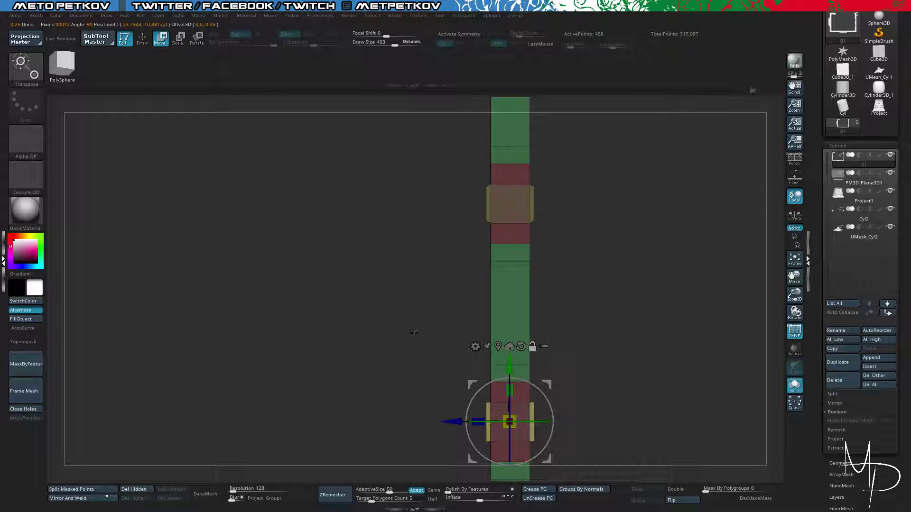
{"action": "left_click_drag", "start_coordinate": [486, 336], "coordinate": [476, 189], "text": "alt"}
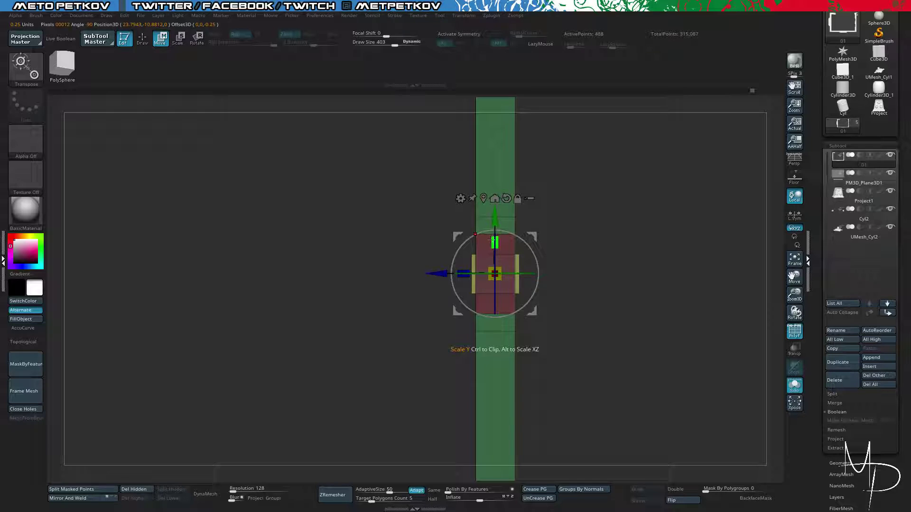
{"action": "left_click_drag", "start_coordinate": [493, 238], "coordinate": [493, 243]}
Isolate the lower knob and mask the whole frame except that knob.
{"action": "left_click_drag", "start_coordinate": [589, 230], "coordinate": [627, 270], "text": "alt"}
{"action": "left_click_drag", "start_coordinate": [627, 270], "coordinate": [536, 280]}
{"action": "left_click_drag", "start_coordinate": [357, 218], "coordinate": [375, 141]}
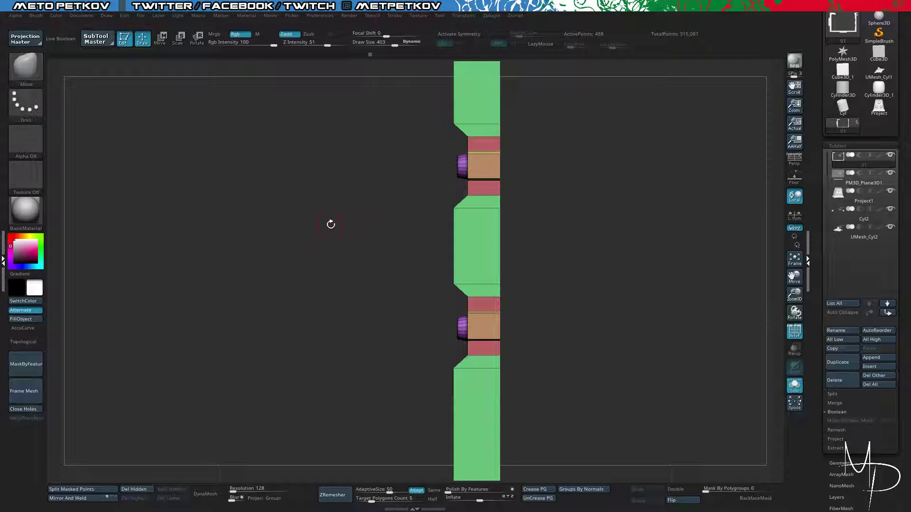
{"action": "mouse_move", "coordinate": [329, 224]}
{"action": "left_mouse_down"}
{"action": "mouse_move", "coordinate": [333, 203]}
{"action": "mouse_move", "coordinate": [348, 285]}
{"action": "mouse_move", "coordinate": [377, 296]}
{"action": "mouse_move", "coordinate": [358, 291]}
{"action": "mouse_move", "coordinate": [337, 341]}
{"action": "mouse_move", "coordinate": [380, 247]}
{"action": "left_mouse_up"}
{"action": "left_click_drag", "start_coordinate": [390, 235], "coordinate": [436, 338], "text": "ctrl"}
{"action": "left_click_drag", "start_coordinate": [389, 245], "coordinate": [432, 358], "text": "ctrl+shift"}
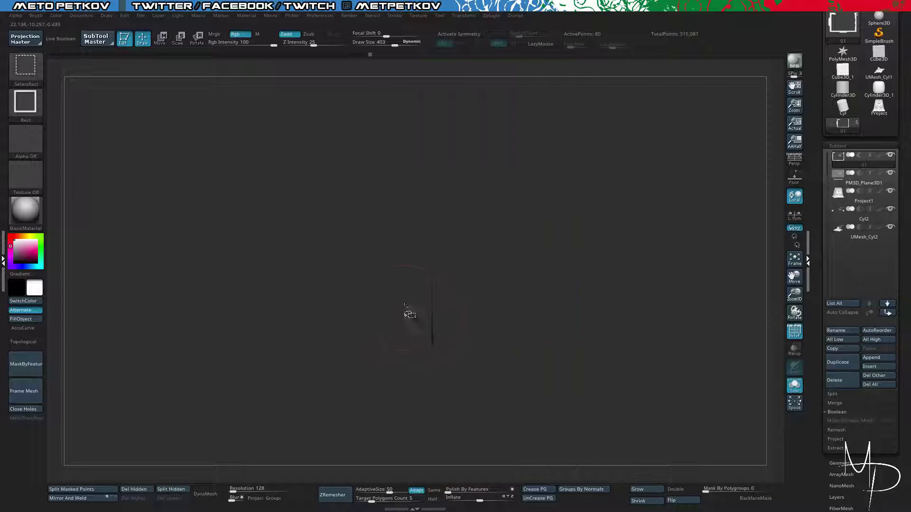
{"action": "left_click", "coordinate": [354, 266], "text": "ctrl+shift"}
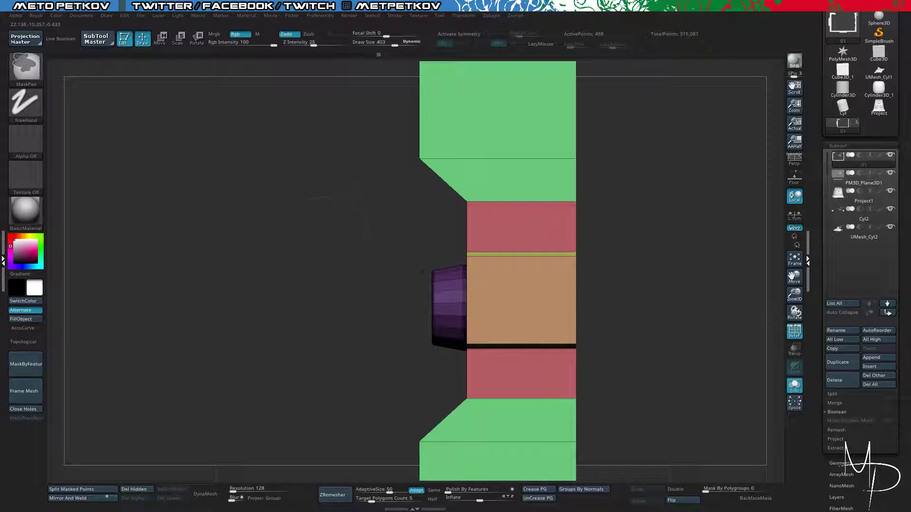
{"action": "left_click", "coordinate": [354, 267], "text": "ctrl"}
Move the lower knob slightly upward to centre it on its band and clear the mask.
{"action": "key", "text": "w"}
{"action": "left_click_drag", "start_coordinate": [521, 241], "coordinate": [521, 234]}
{"action": "left_click_drag", "start_coordinate": [283, 249], "coordinate": [304, 217]}
{"action": "left_click_drag", "start_coordinate": [274, 248], "coordinate": [304, 239], "text": "alt"}
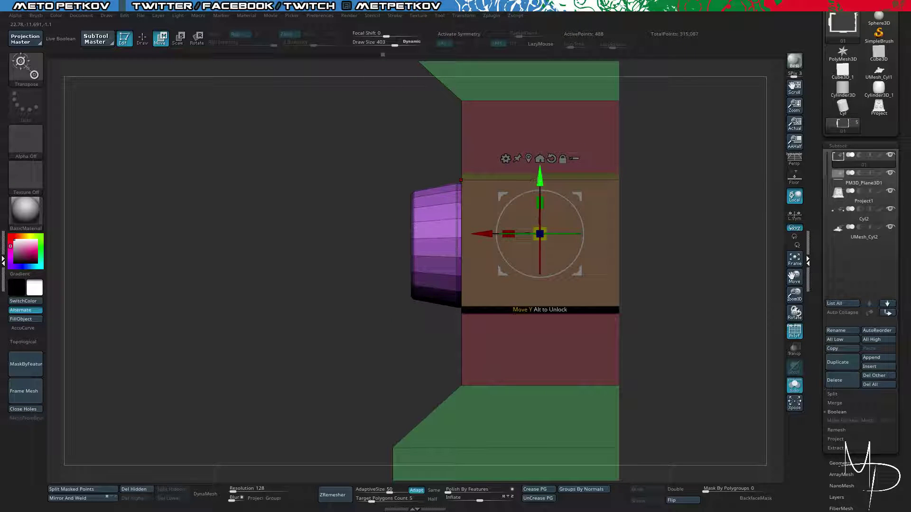
{"action": "left_click_drag", "start_coordinate": [539, 181], "coordinate": [539, 179]}
{"action": "left_click_drag", "start_coordinate": [294, 237], "coordinate": [294, 374], "text": "alt"}
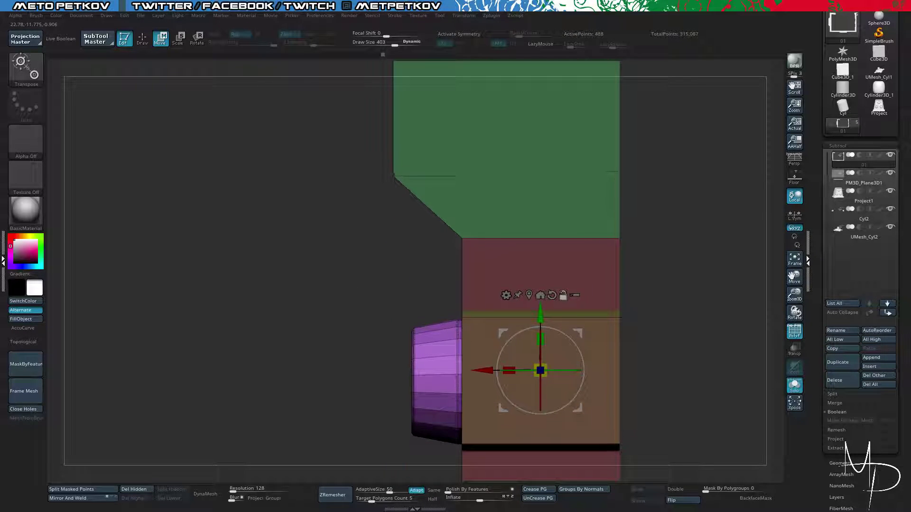
{"action": "left_click_drag", "start_coordinate": [311, 220], "coordinate": [340, 250], "text": "ctrl"}
Isolate the upper knob and mask the whole frame except that knob.
{"action": "key", "text": "f"}
{"action": "key", "text": "f"}
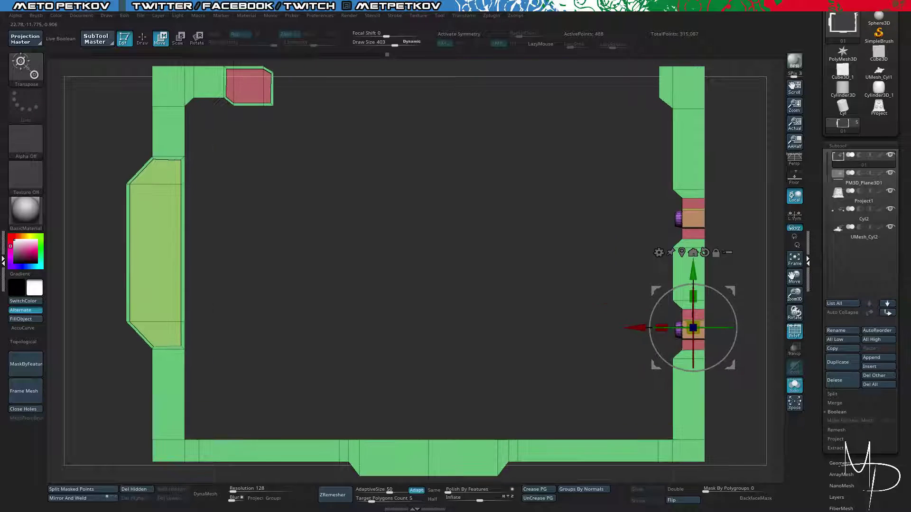
{"action": "left_click_drag", "start_coordinate": [602, 304], "coordinate": [520, 312], "text": "alt"}
{"action": "left_click_drag", "start_coordinate": [579, 210], "coordinate": [596, 244], "text": "ctrl+shift"}
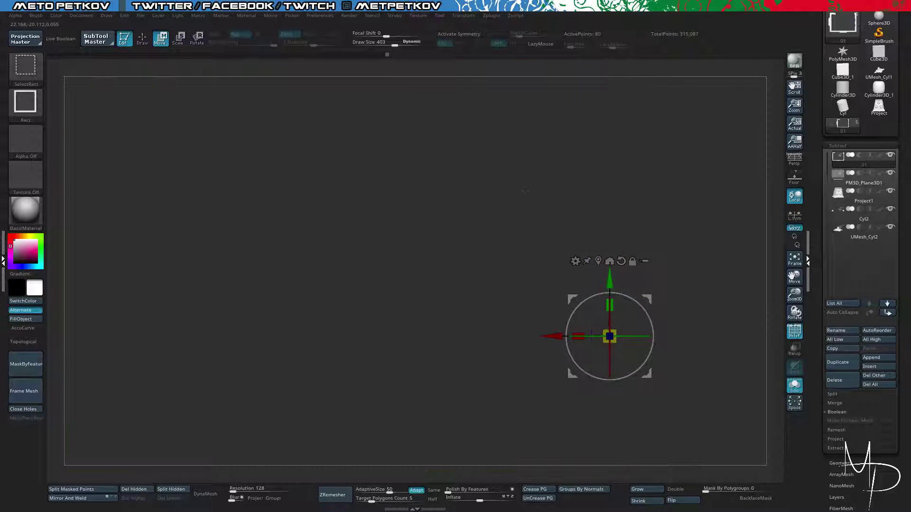
{"action": "left_click", "coordinate": [508, 187], "text": "ctrl+shift"}
{"action": "key", "text": "ctrl+z"}
{"action": "key", "text": "ctrl+z"}
{"action": "left_click", "coordinate": [509, 185], "text": "ctrl+shift"}
{"action": "key", "text": "d"}
{"action": "key", "text": "shift+d"}
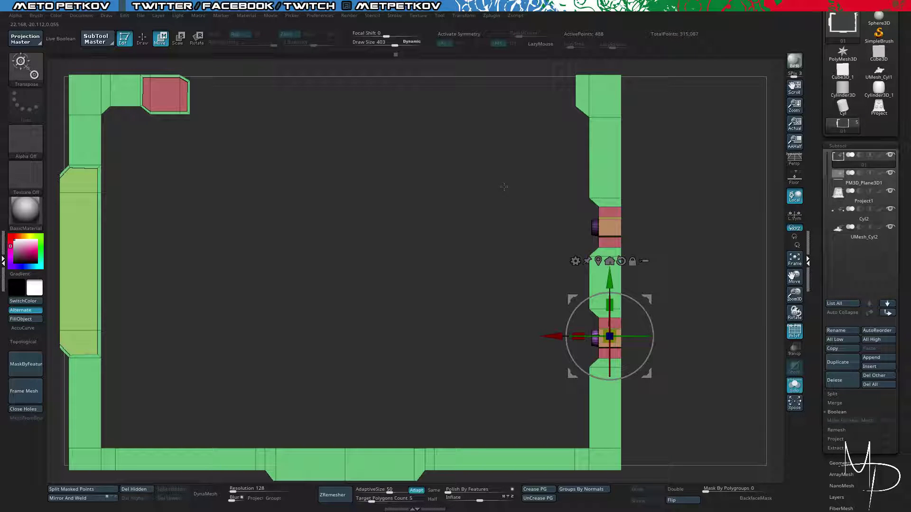
{"action": "left_click", "coordinate": [501, 186], "text": "ctrl"}
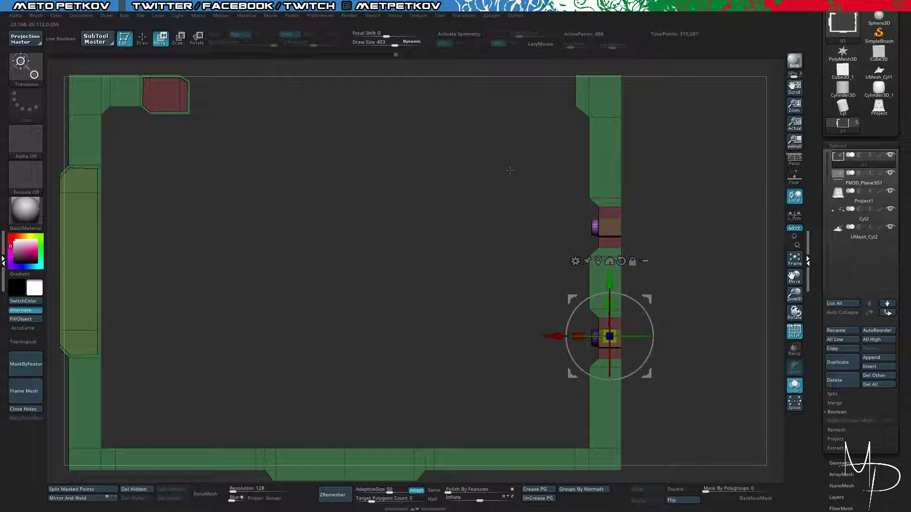
Move the upper knob slightly upward to centre it on its band and clear the mask from the frame.
{"action": "key", "text": "f"}
{"action": "key", "text": "f"}
{"action": "key", "text": "alt+s"}
{"action": "key", "text": "alt+s"}
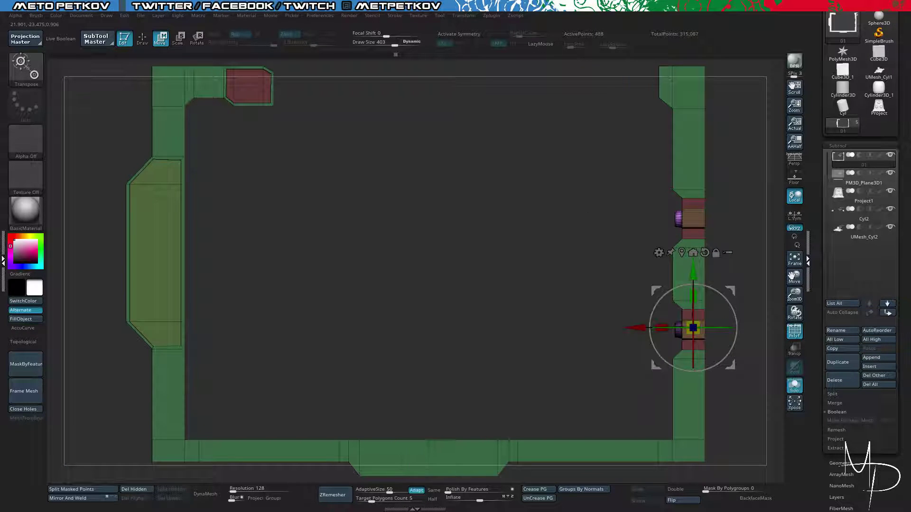
{"action": "right_click_drag", "start_coordinate": [617, 265], "coordinate": [617, 313], "text": "ctrl"}
{"action": "left_click", "coordinate": [680, 252]}
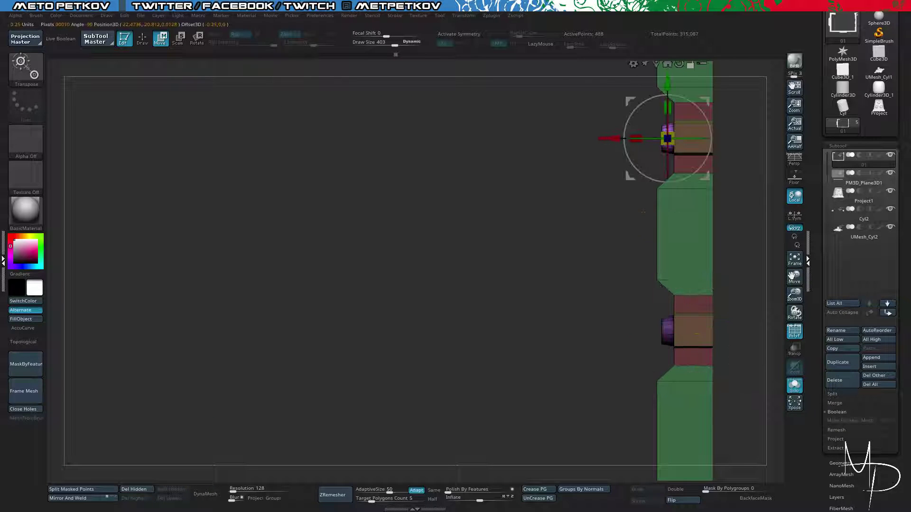
{"action": "right_click_drag", "start_coordinate": [676, 89], "coordinate": [648, 180], "text": "alt"}
{"action": "right_click_drag", "start_coordinate": [618, 155], "coordinate": [607, 285], "text": "alt"}
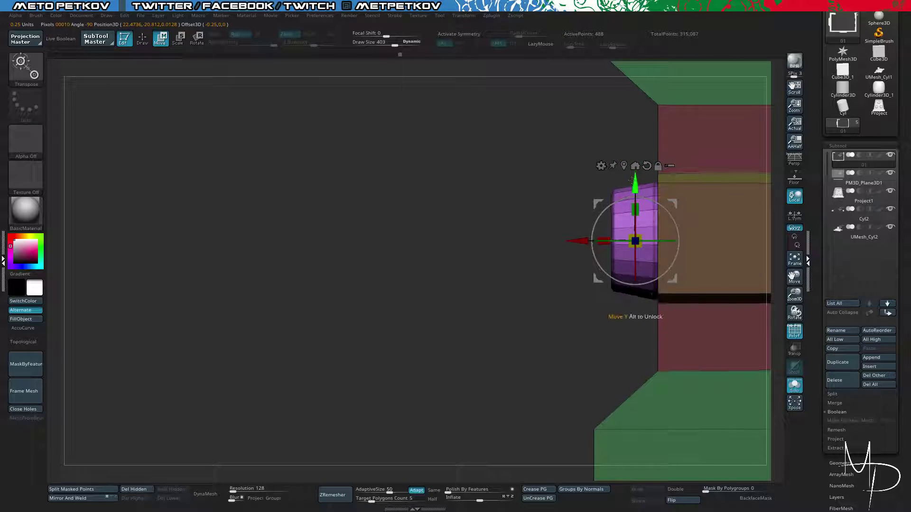
{"action": "left_click_drag", "start_coordinate": [635, 182], "coordinate": [635, 181]}
{"action": "left_click_drag", "start_coordinate": [479, 143], "coordinate": [507, 158], "text": "ctrl"}
{"action": "right_click_drag", "start_coordinate": [479, 164], "coordinate": [474, 138], "text": "ctrl"}
{"action": "key", "text": "f"}
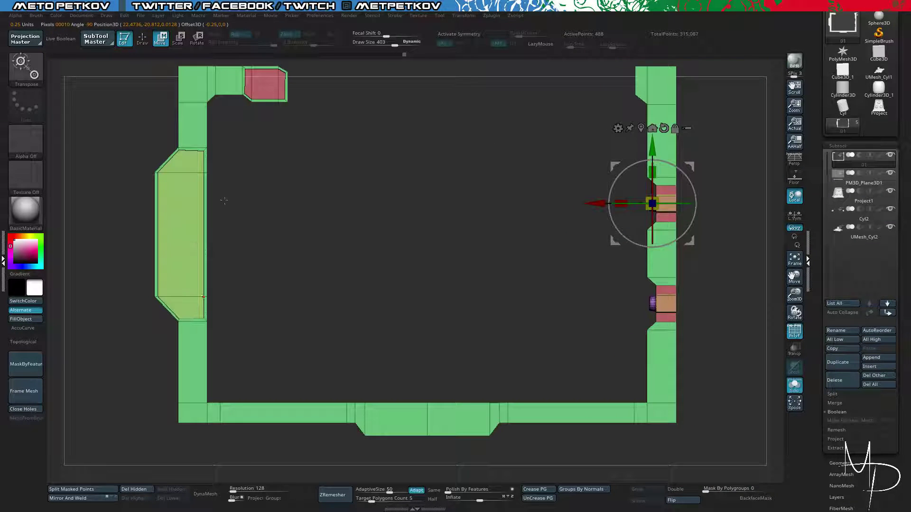
Review the frame's shape without polygroup lines and turn off solo display to show the screen and stand.
{"action": "key", "text": "q"}
{"action": "right_click_drag", "start_coordinate": [728, 301], "coordinate": [655, 280], "text": "ctrl"}
{"action": "key", "text": "shift+f"}
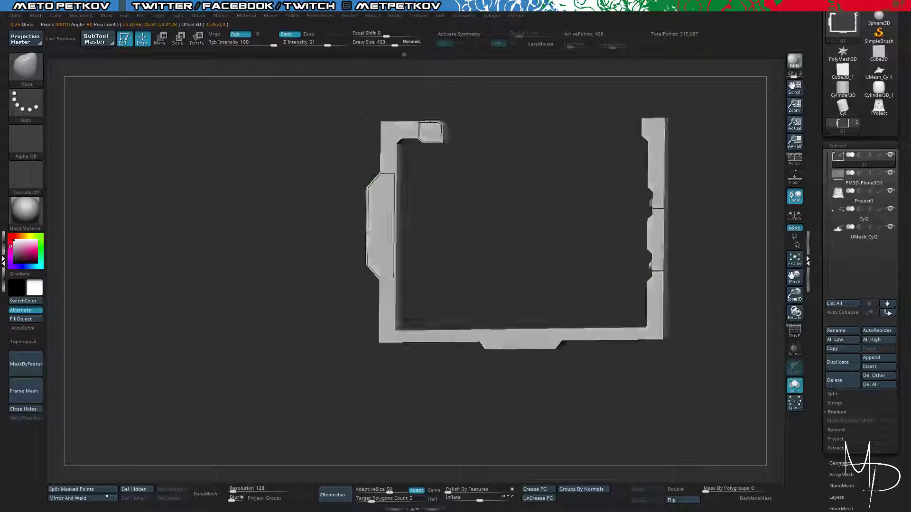
{"action": "right_click_drag", "start_coordinate": [733, 284], "coordinate": [706, 277]}
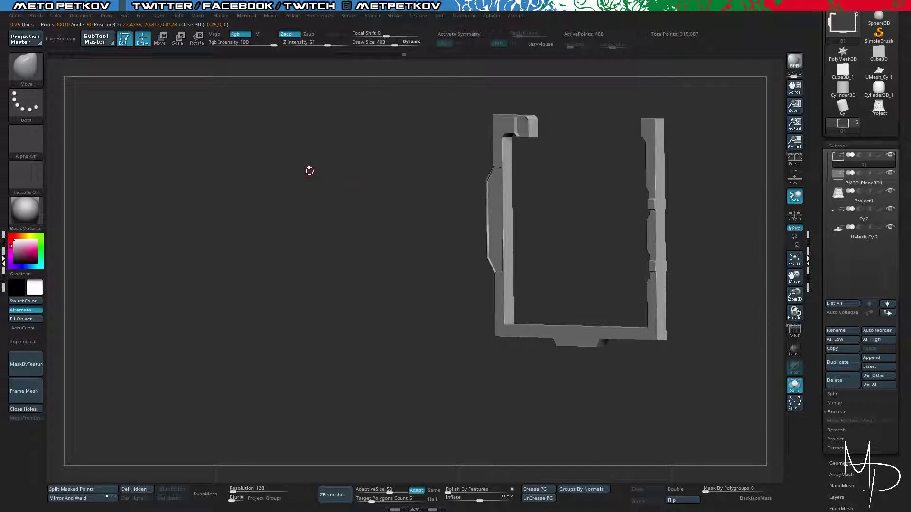
{"action": "right_click_drag", "start_coordinate": [289, 177], "coordinate": [314, 191]}
{"action": "key", "text": "shift+f"}
{"action": "left_click", "coordinate": [798, 383]}
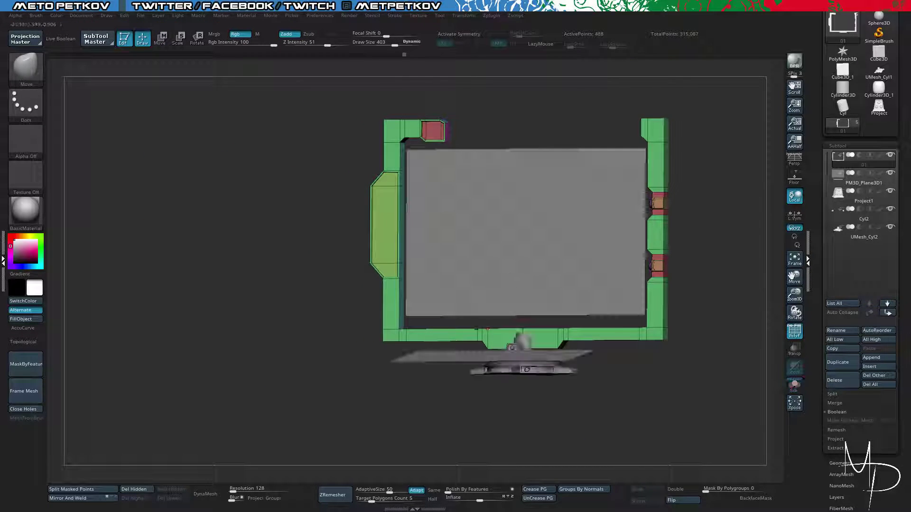
Mark the outer side faces of both bands with their narrow edge strips and QMesh them slightly outward from the vertical bar.
{"action": "right_click_drag", "start_coordinate": [723, 335], "coordinate": [668, 334]}
{"action": "key", "text": "b"}
{"action": "key", "text": "z"}
{"action": "key", "text": "m"}
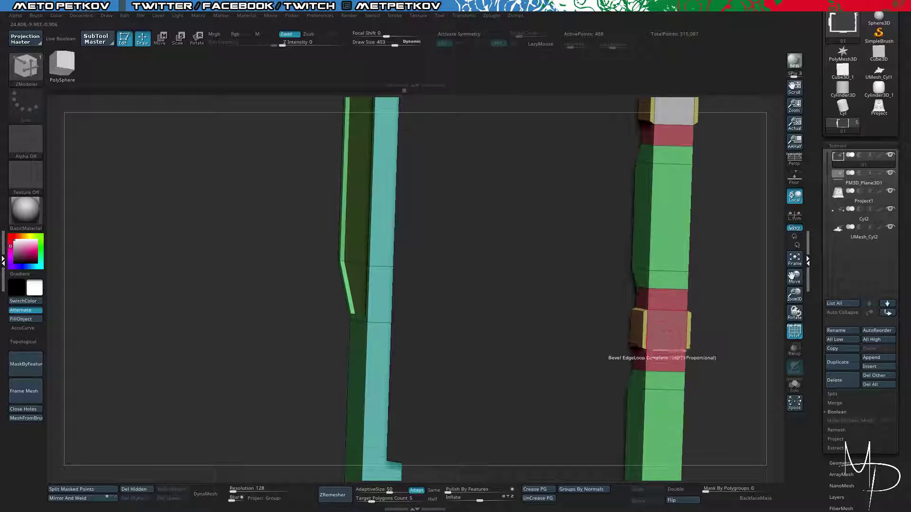
{"action": "right_click_drag", "start_coordinate": [723, 366], "coordinate": [658, 325]}
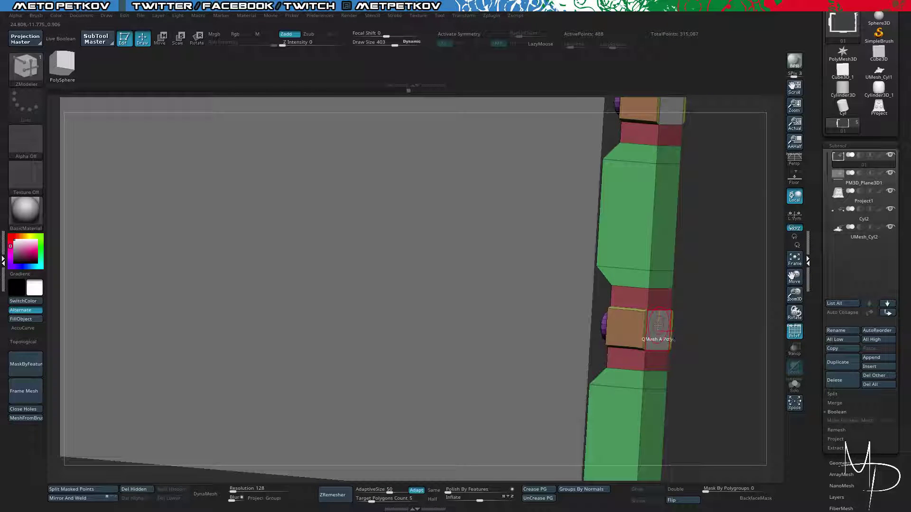
{"action": "right_click_drag", "start_coordinate": [710, 340], "coordinate": [645, 328]}
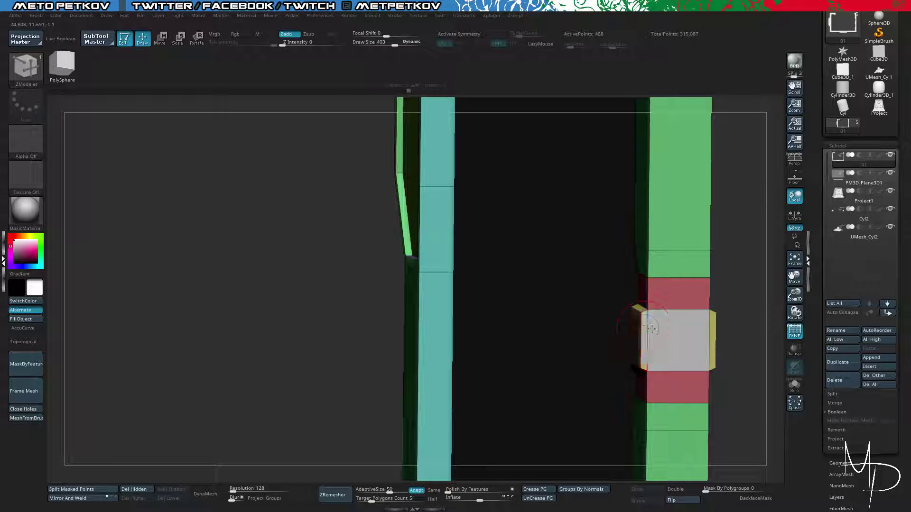
{"action": "left_click", "coordinate": [711, 333], "text": "alt"}
{"action": "right_click_drag", "start_coordinate": [748, 242], "coordinate": [742, 333], "text": "alt"}
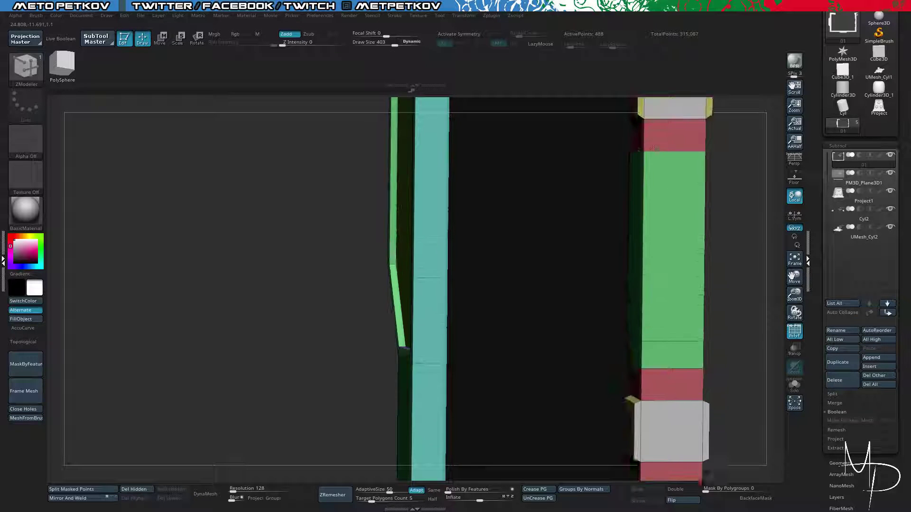
{"action": "right_click_drag", "start_coordinate": [726, 164], "coordinate": [683, 192], "text": "alt"}
{"action": "left_click", "coordinate": [638, 164], "text": "alt"}
{"action": "left_click", "coordinate": [706, 159], "text": "alt"}
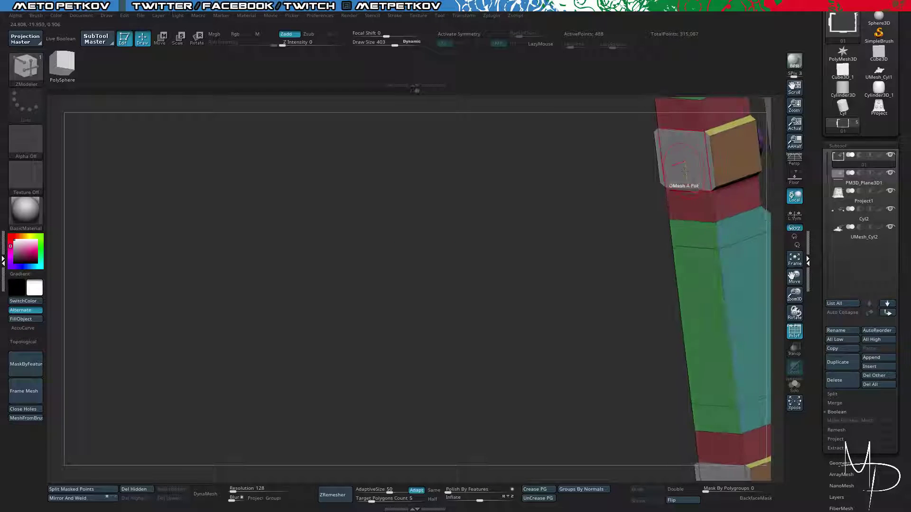
{"action": "left_click_drag", "start_coordinate": [684, 170], "coordinate": [678, 169]}
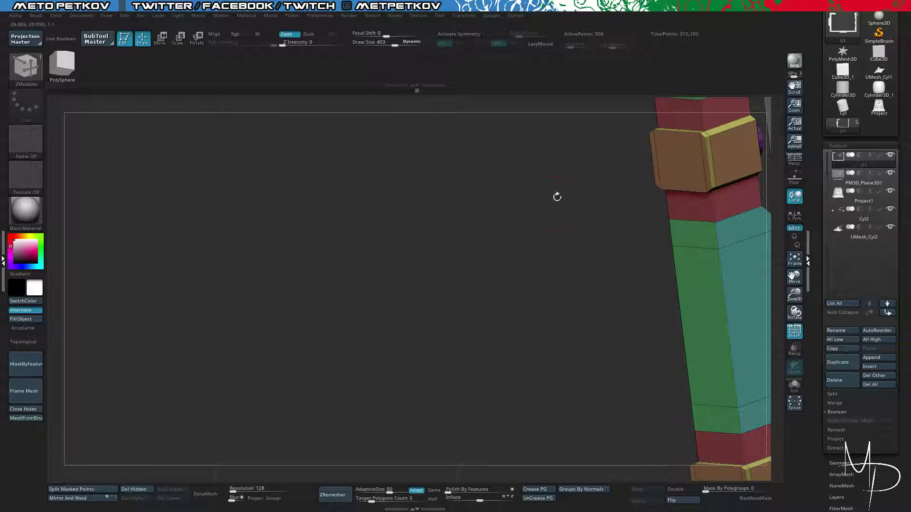
{"action": "right_click_drag", "start_coordinate": [557, 197], "coordinate": [760, 236], "text": "shift"}
Switch to the Move brush and regroup the frame's polygroups by normals.
{"action": "key", "text": "b"}
{"action": "key", "text": "m"}
{"action": "key", "text": "v"}
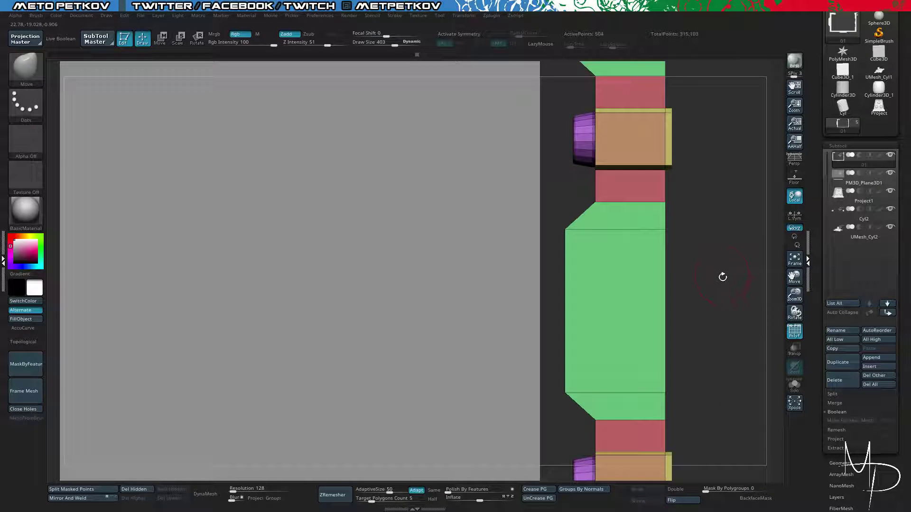
{"action": "key", "text": "f"}
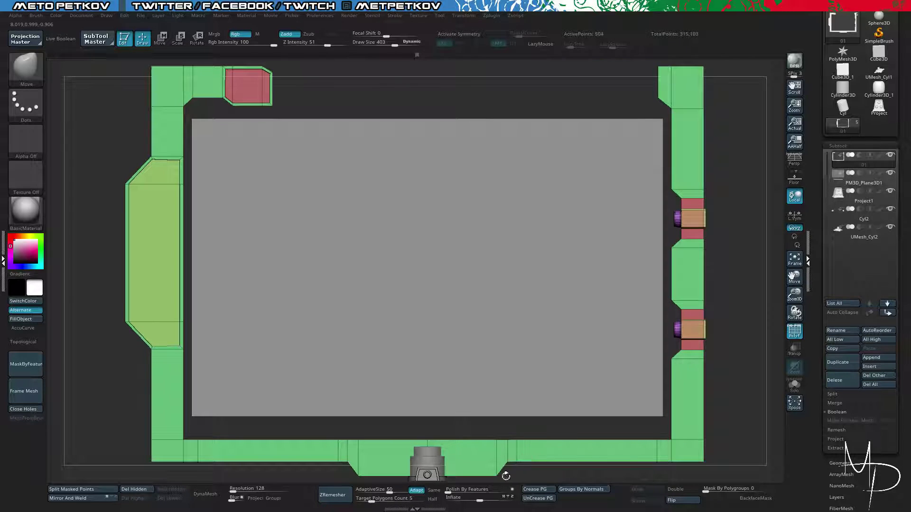
{"action": "left_click", "coordinate": [576, 490]}
Examine the whole monitor from several angles without polygroup lines, checking the frame's silhouette and the banded bar.
{"action": "right_click_drag", "start_coordinate": [740, 291], "coordinate": [669, 273], "text": "ctrl"}
{"action": "key", "text": "shift+f"}
{"action": "left_click_drag", "start_coordinate": [162, 226], "coordinate": [198, 210]}
{"action": "left_click_drag", "start_coordinate": [170, 239], "coordinate": [196, 234]}
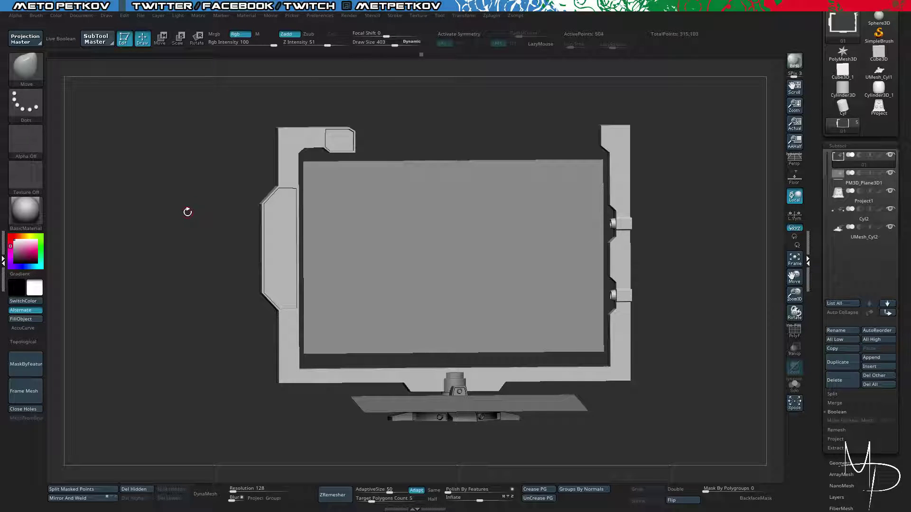
{"action": "mouse_move", "coordinate": [128, 179]}
{"action": "left_mouse_down", "text": "shift"}
{"action": "mouse_move", "coordinate": [116, 158]}
{"action": "mouse_move", "coordinate": [108, 161]}
{"action": "mouse_move", "coordinate": [148, 183]}
{"action": "mouse_move", "coordinate": [131, 182]}
{"action": "mouse_move", "coordinate": [198, 199]}
{"action": "mouse_move", "coordinate": [166, 193]}
{"action": "left_mouse_up", "text": "shift"}
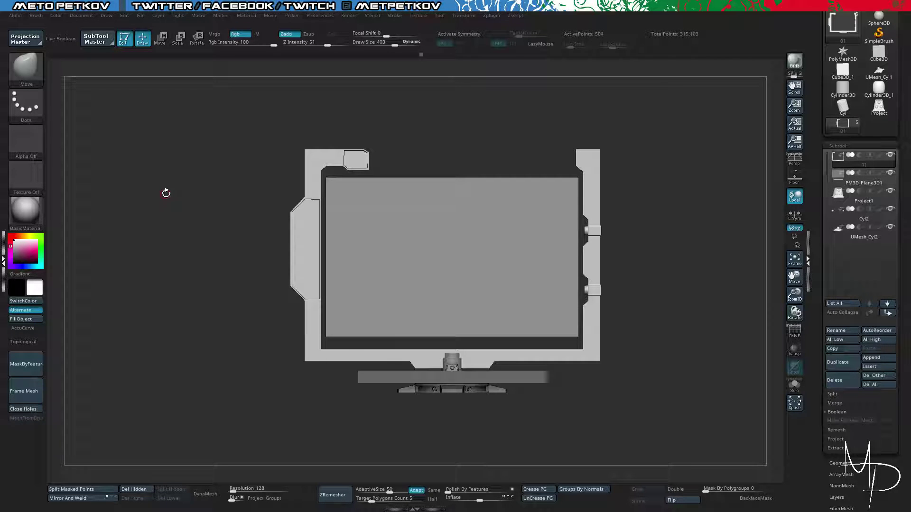
{"action": "left_click_drag", "start_coordinate": [159, 223], "coordinate": [227, 160]}
{"action": "mouse_move", "coordinate": [603, 232]}
{"action": "left_mouse_down"}
{"action": "mouse_move", "coordinate": [652, 234]}
{"action": "mouse_move", "coordinate": [665, 248]}
{"action": "mouse_move", "coordinate": [612, 225]}
{"action": "left_mouse_up"}
{"action": "key", "text": "alt+shift+s"}
{"action": "key", "text": "alt+shift+s"}
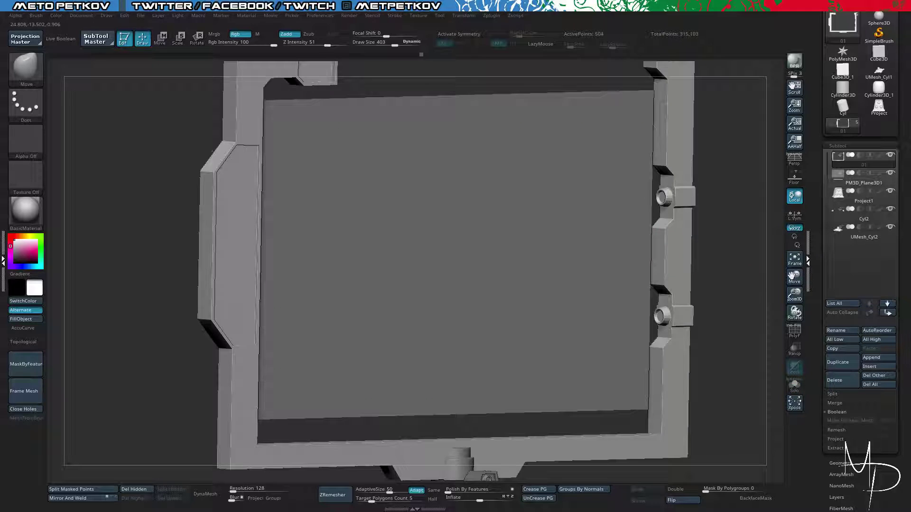
{"action": "key", "text": "f"}
{"action": "left_click_drag", "start_coordinate": [686, 250], "coordinate": [715, 262]}
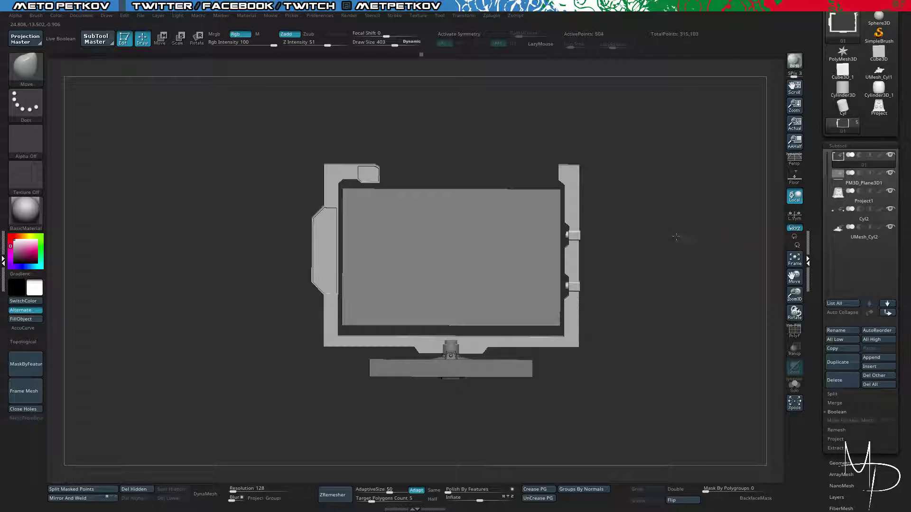
{"action": "left_click_drag", "start_coordinate": [675, 236], "coordinate": [705, 215]}
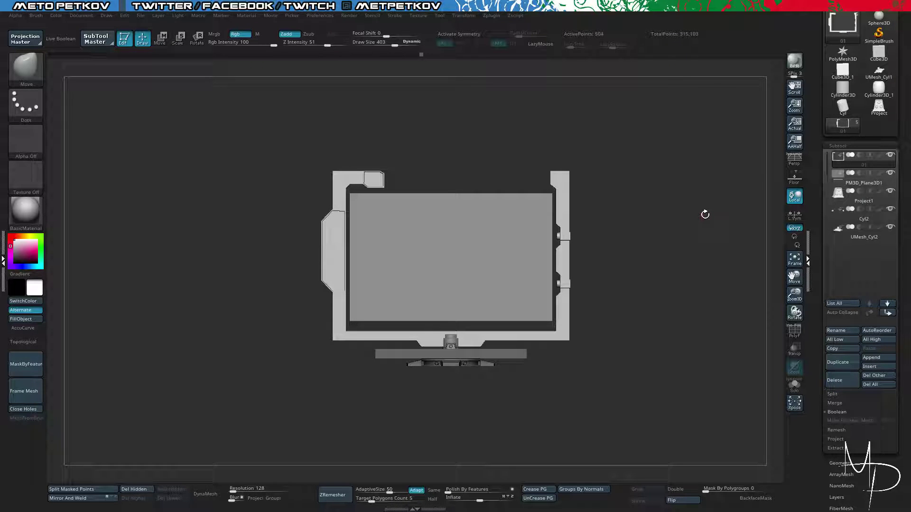
{"action": "left_click_drag", "start_coordinate": [815, 95], "coordinate": [816, 124]}
{"action": "mouse_move", "coordinate": [828, 134]}
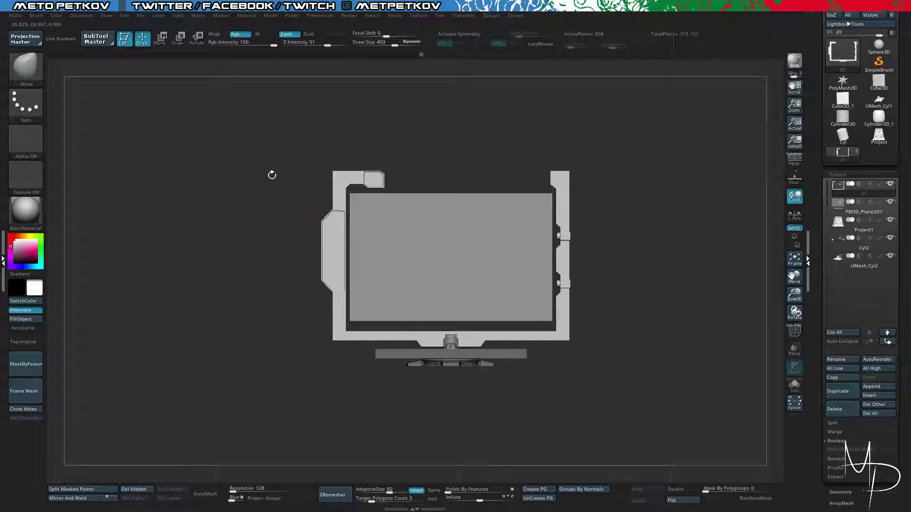
Set the ZModeler edge action to Insert for the frame's lower horizontal bar above the stand.
{"action": "left_click_drag", "start_coordinate": [270, 175], "coordinate": [419, 240]}
{"action": "key", "text": "alt+s"}
{"action": "key", "text": "alt+s"}
{"action": "key", "text": "shift+f"}
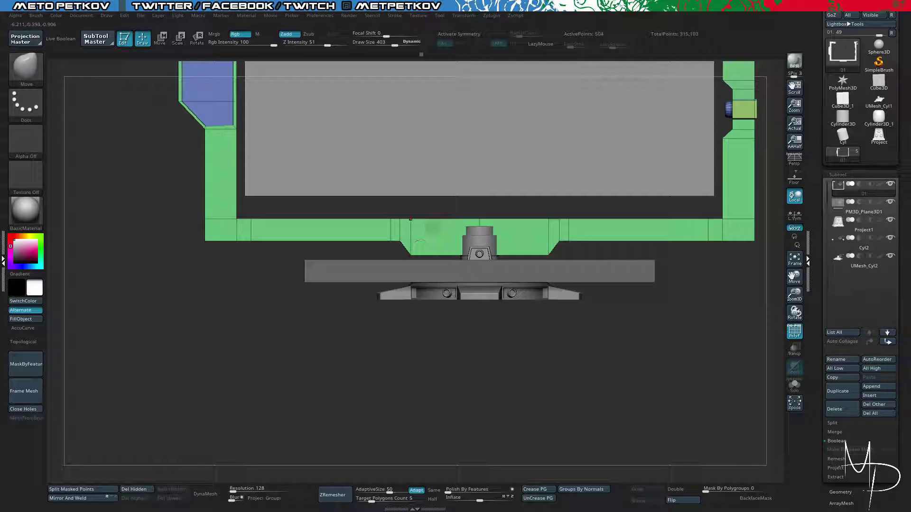
{"action": "key", "text": "b"}
{"action": "key", "text": "z"}
{"action": "key", "text": "m"}
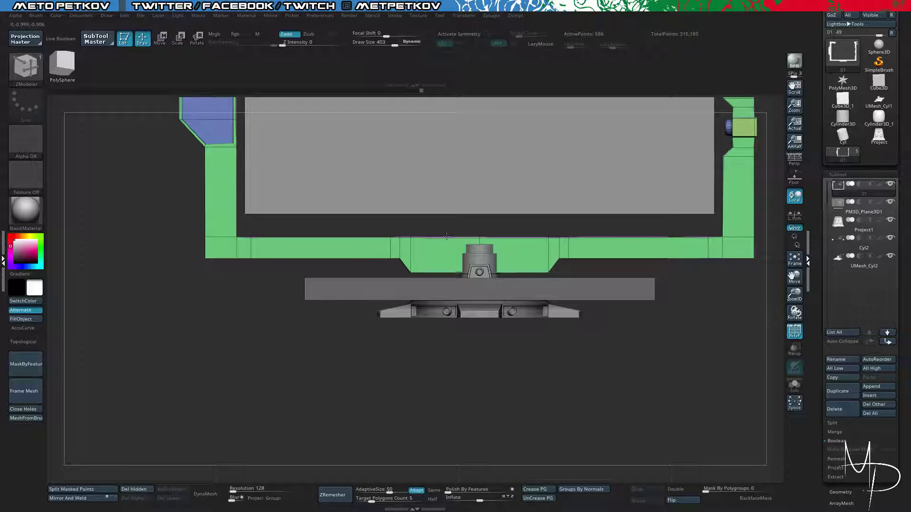
{"action": "key", "text": "space"}
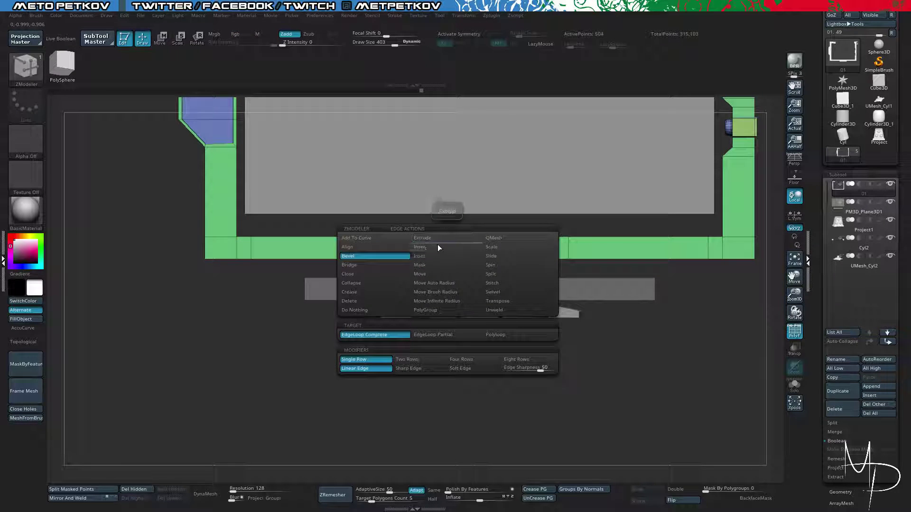
{"action": "left_click", "coordinate": [442, 250]}
{"action": "left_click_drag", "start_coordinate": [610, 371], "coordinate": [476, 144]}
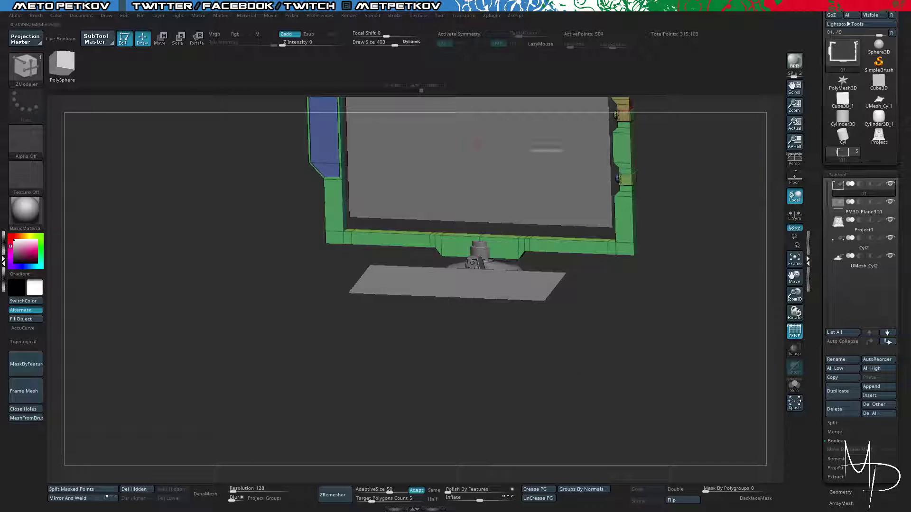
{"action": "left_click_drag", "start_coordinate": [220, 169], "coordinate": [608, 280]}
{"action": "mouse_move", "coordinate": [298, 275]}
{"action": "left_mouse_down"}
{"action": "mouse_move", "coordinate": [295, 261]}
{"action": "mouse_move", "coordinate": [280, 341]}
{"action": "mouse_move", "coordinate": [294, 199]}
{"action": "mouse_move", "coordinate": [500, 360]}
{"action": "mouse_move", "coordinate": [422, 184]}
{"action": "left_mouse_up"}
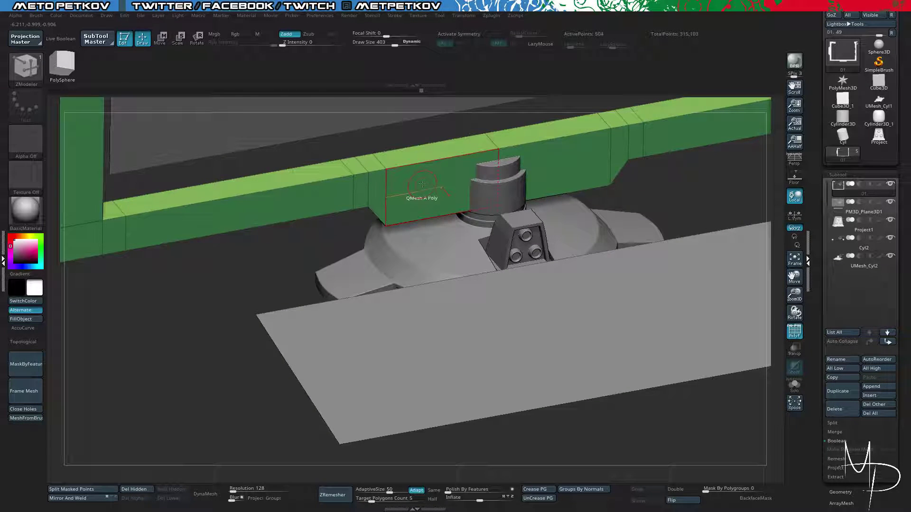
Set the Insert edge action's target to Single EdgeLoop and, with X symmetry active, insert mirrored edge loops beside the lower bar's centre.
{"action": "key", "text": "space"}
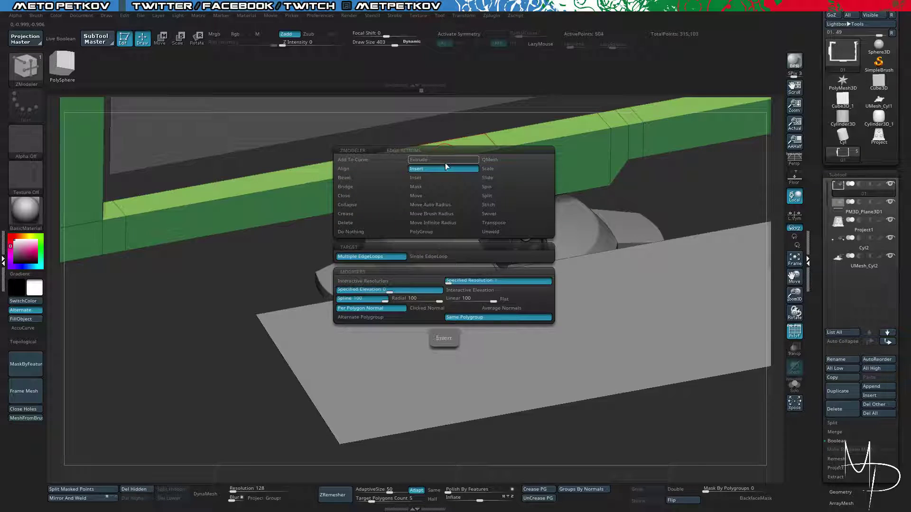
{"action": "left_click", "coordinate": [445, 168]}
{"action": "key", "text": "space"}
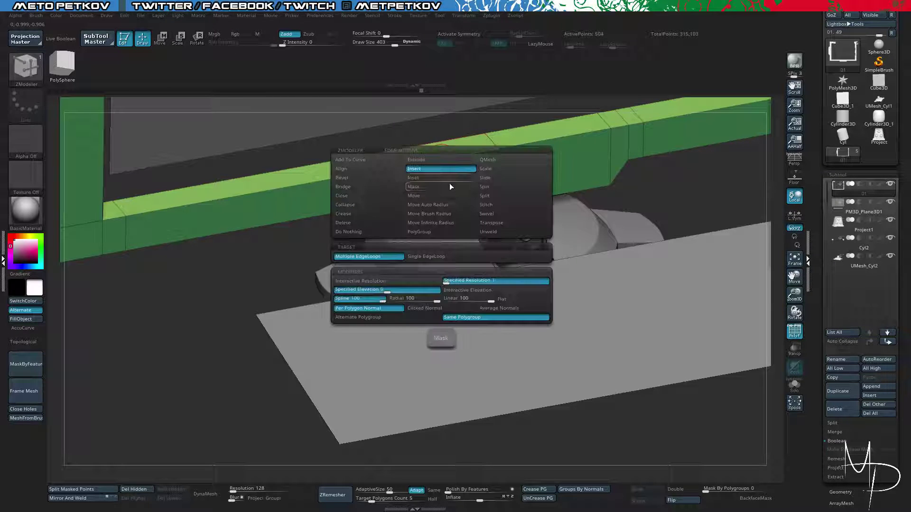
{"action": "left_click", "coordinate": [441, 177]}
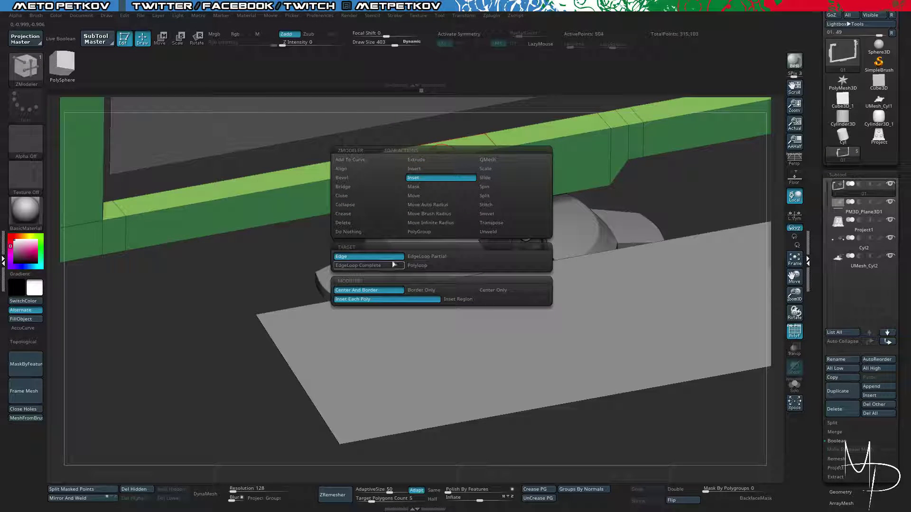
{"action": "left_click", "coordinate": [416, 170]}
{"action": "left_click", "coordinate": [414, 257]}
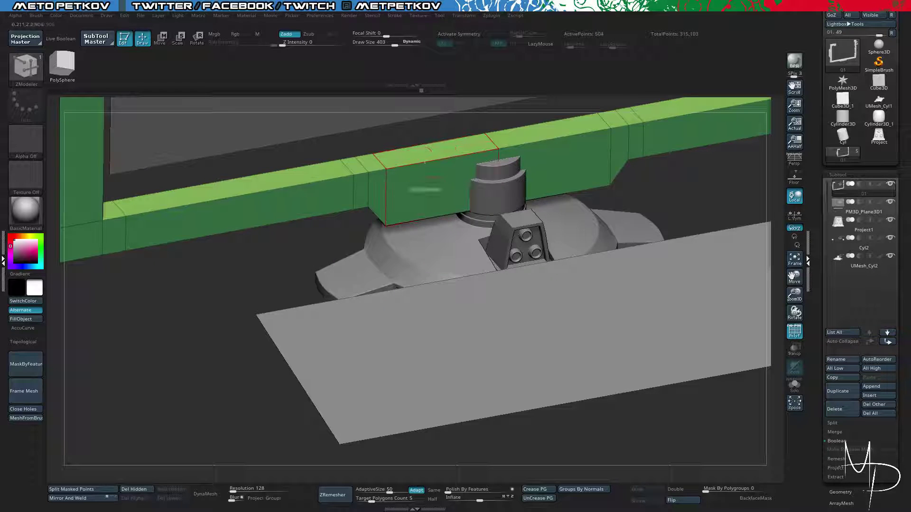
{"action": "key", "text": "alt+s"}
{"action": "key", "text": "alt+s"}
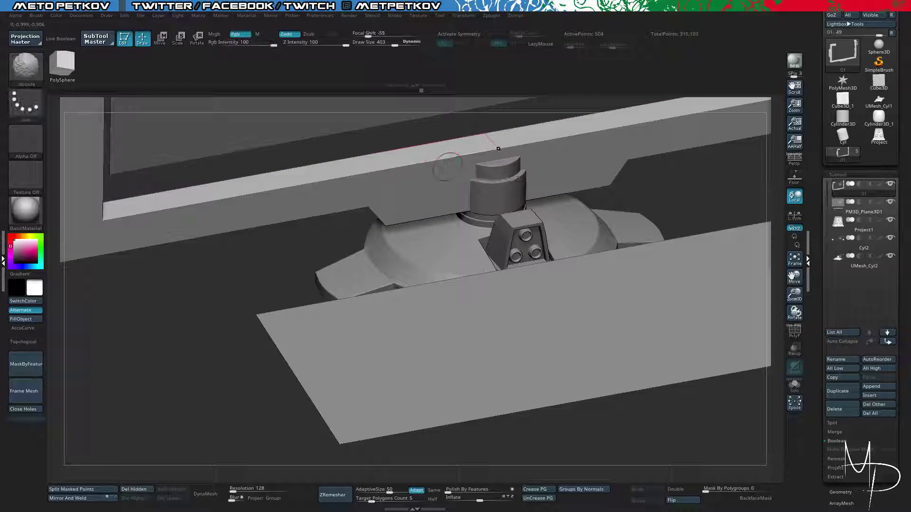
{"action": "key", "text": "x"}
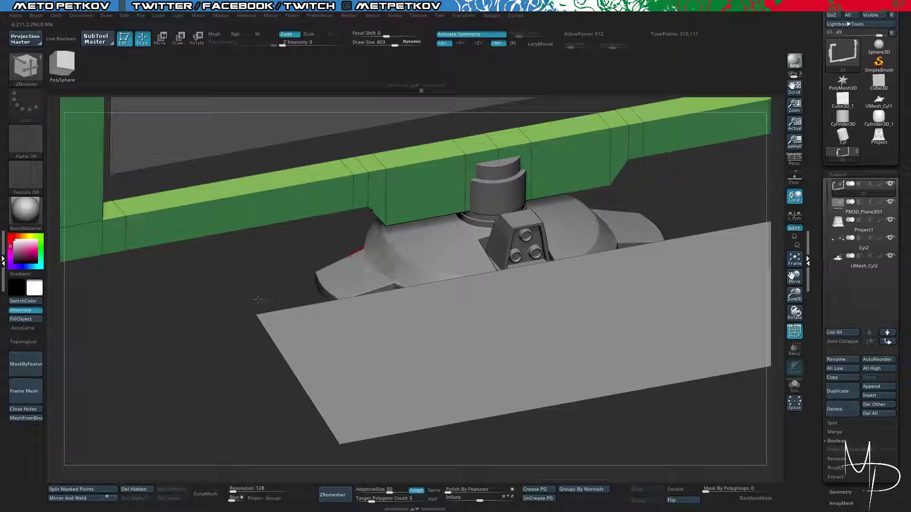
Insert another mirrored pair of edge loops just outside the first and mark the bar's front faces between them behind the stand's post.
{"action": "left_click_drag", "start_coordinate": [257, 299], "coordinate": [348, 297]}
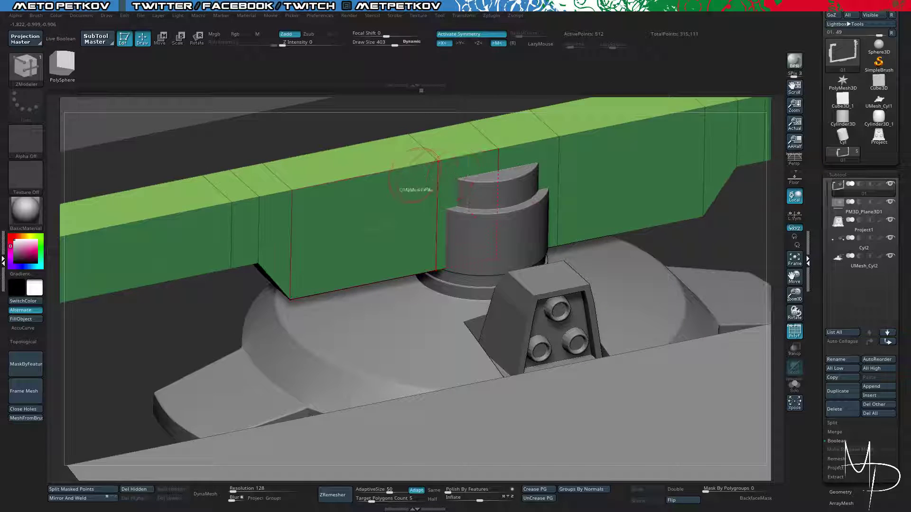
{"action": "left_click", "coordinate": [422, 165]}
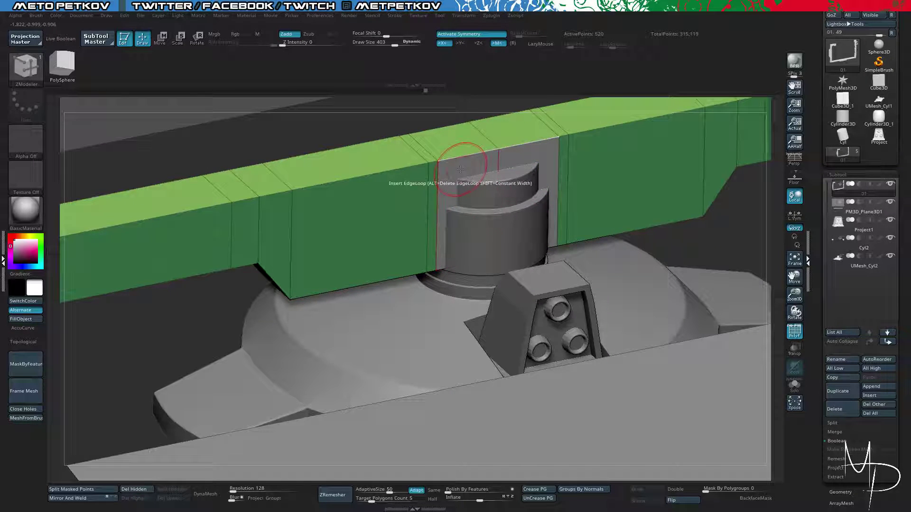
{"action": "left_click", "coordinate": [450, 170]}
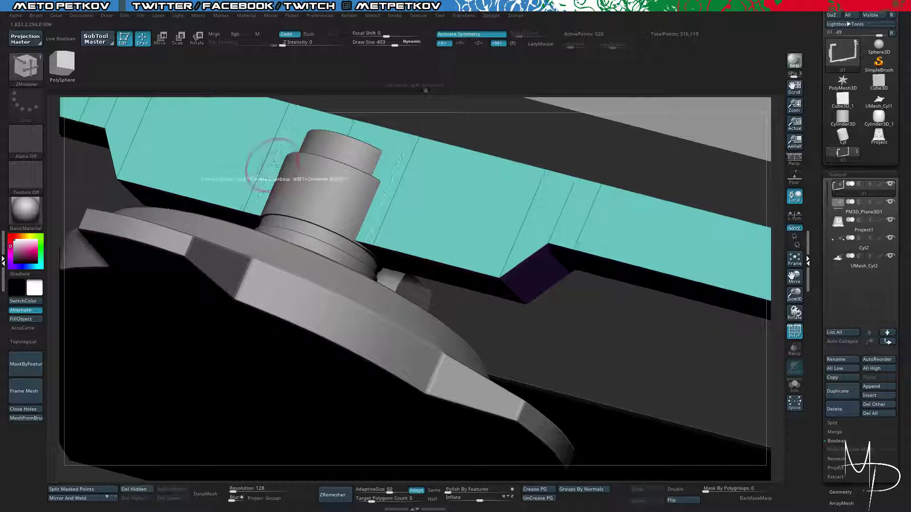
Mark the remaining centre faces of the lower bar and QMesh them outward into a raised block with sloped sides around the stand's post.
{"action": "left_click", "coordinate": [301, 135]}
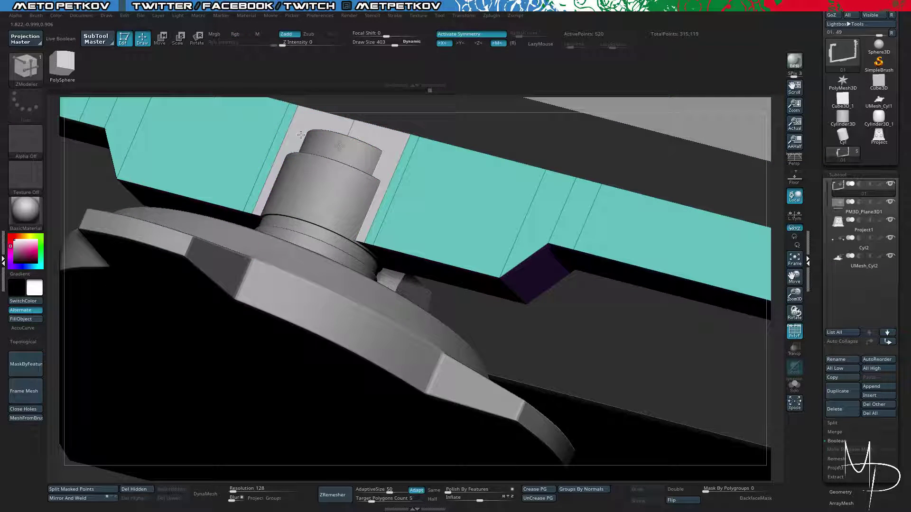
{"action": "left_click_drag", "start_coordinate": [465, 119], "coordinate": [379, 199]}
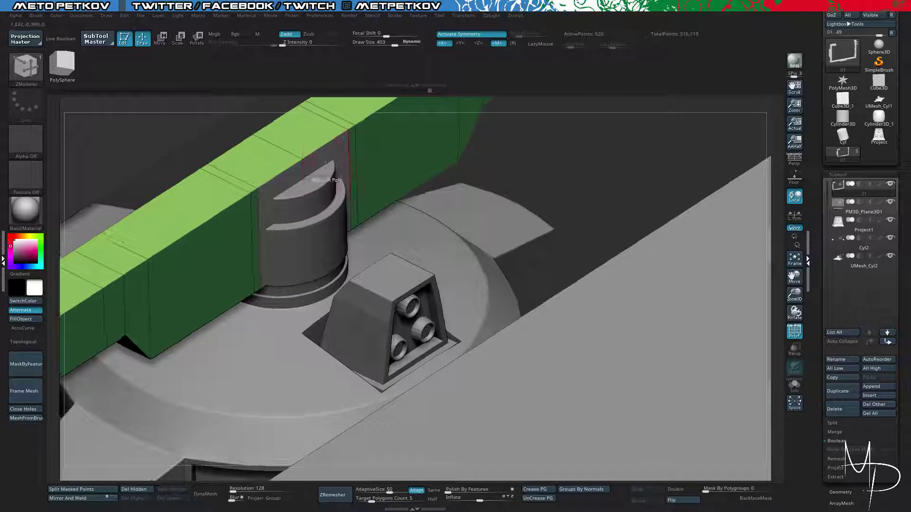
{"action": "left_click", "coordinate": [334, 152]}
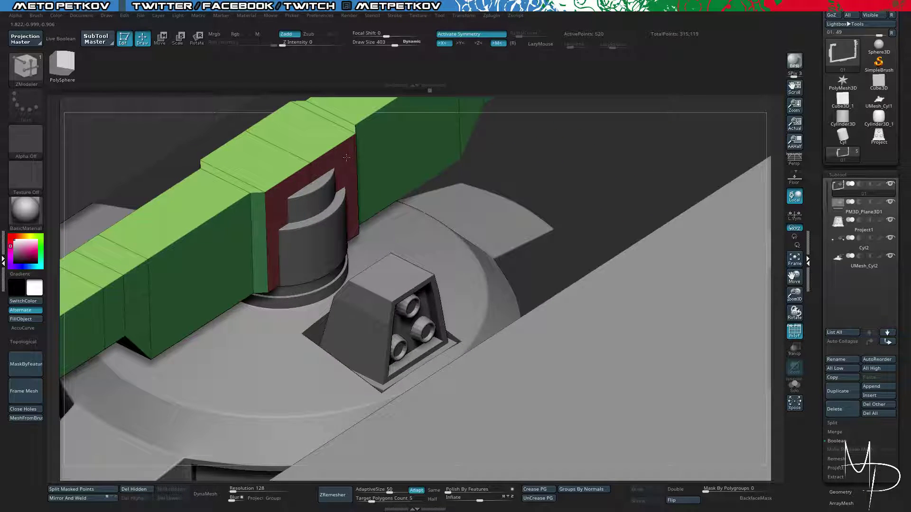
{"action": "left_click_drag", "start_coordinate": [559, 144], "coordinate": [622, 204]}
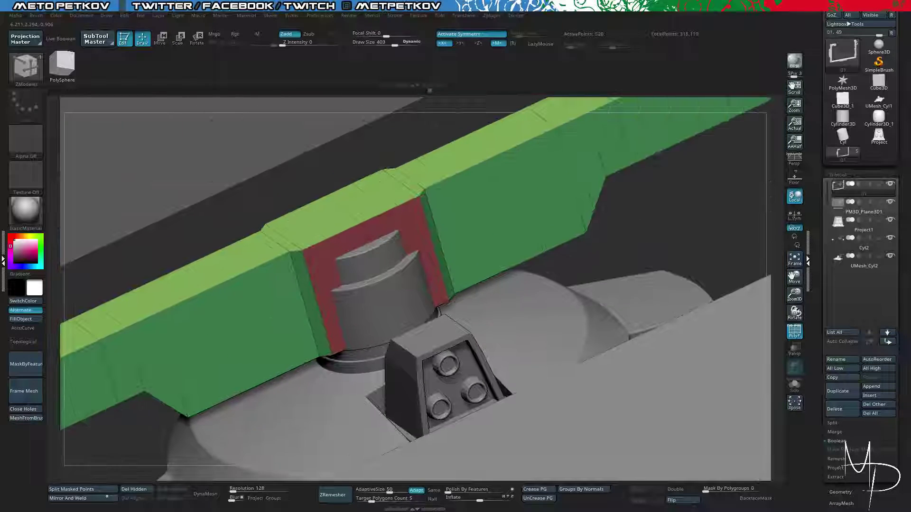
{"action": "left_click_drag", "start_coordinate": [313, 226], "coordinate": [355, 191]}
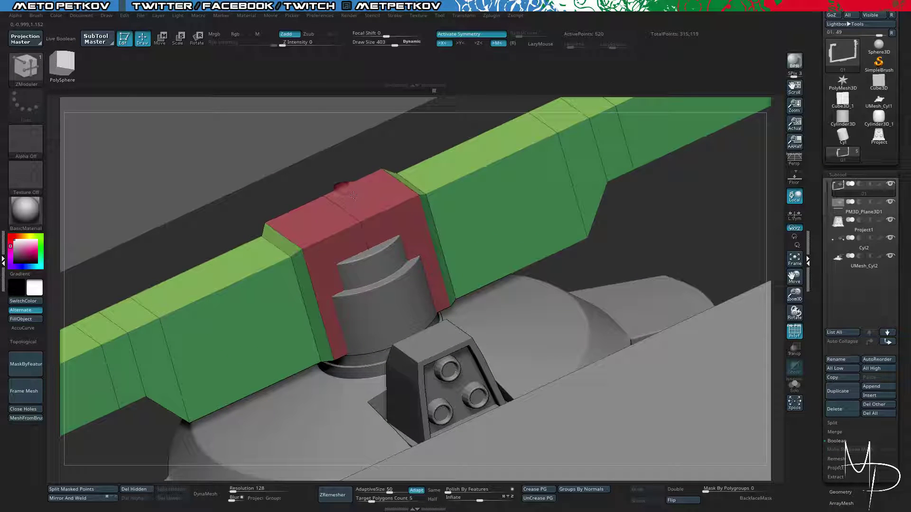
Isolate the frame, set the ZModeler polygon action to Inset and inset the centre block's top faces to leave a narrow rim.
{"action": "key", "text": "ctrl+shift+f"}
{"action": "mouse_move", "coordinate": [284, 190]}
{"action": "left_mouse_down"}
{"action": "mouse_move", "coordinate": [303, 139]}
{"action": "mouse_move", "coordinate": [242, 138]}
{"action": "mouse_move", "coordinate": [254, 124]}
{"action": "mouse_move", "coordinate": [326, 187]}
{"action": "mouse_move", "coordinate": [292, 231]}
{"action": "left_mouse_up"}
{"action": "key", "text": "space"}
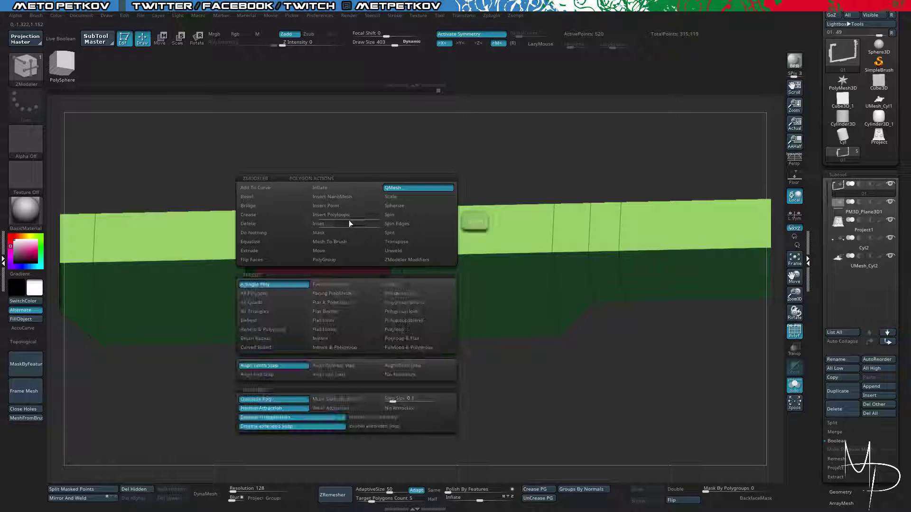
{"action": "left_click", "coordinate": [340, 224]}
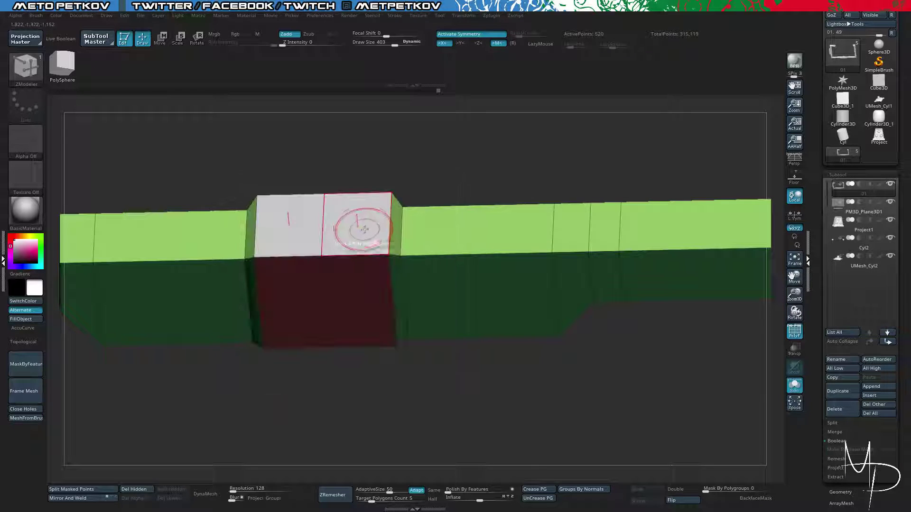
{"action": "left_click_drag", "start_coordinate": [356, 228], "coordinate": [360, 223]}
Set the polygon action back to QMesh, push the block's inset top faces down into a shallow recess and quick-save.
{"action": "left_click_drag", "start_coordinate": [408, 365], "coordinate": [462, 275]}
{"action": "key", "text": "space"}
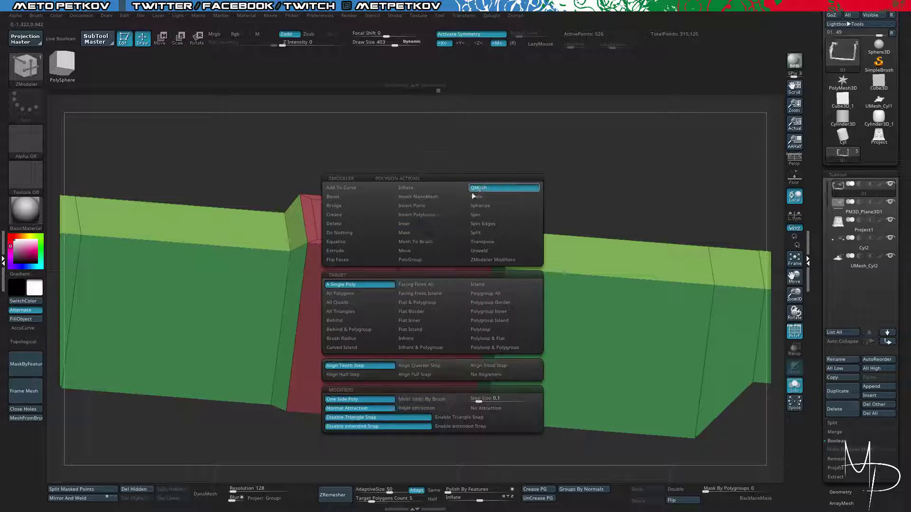
{"action": "left_click", "coordinate": [470, 189]}
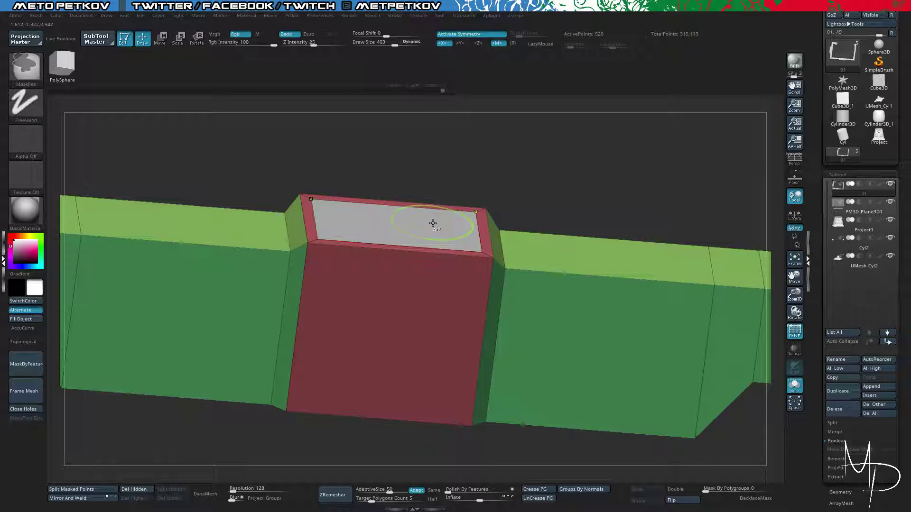
{"action": "left_click_drag", "start_coordinate": [434, 225], "coordinate": [431, 233]}
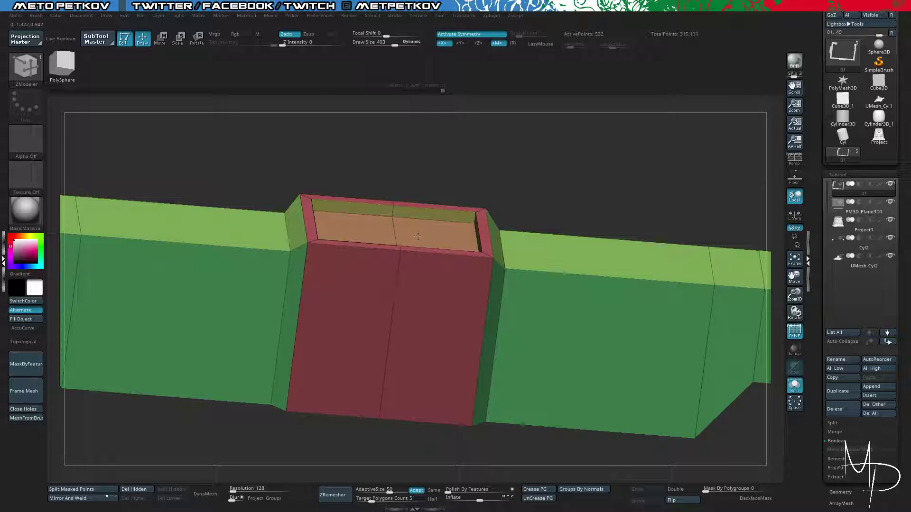
{"action": "key", "text": "ctrl+s"}
Examine the recessed centre block and the whole frame from several angles, both isolated and together with the screen and stand.
{"action": "left_click_drag", "start_coordinate": [444, 180], "coordinate": [446, 219]}
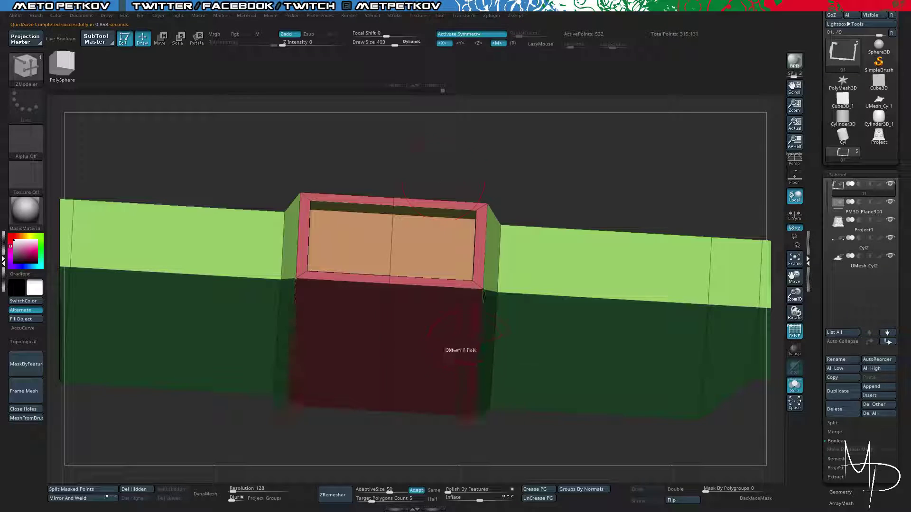
{"action": "key", "text": "alt+shift+s"}
{"action": "key", "text": "alt+shift+s"}
{"action": "left_click_drag", "start_coordinate": [547, 206], "coordinate": [542, 116]}
{"action": "key", "text": "alt+shift+s"}
{"action": "key", "text": "alt+shift+s"}
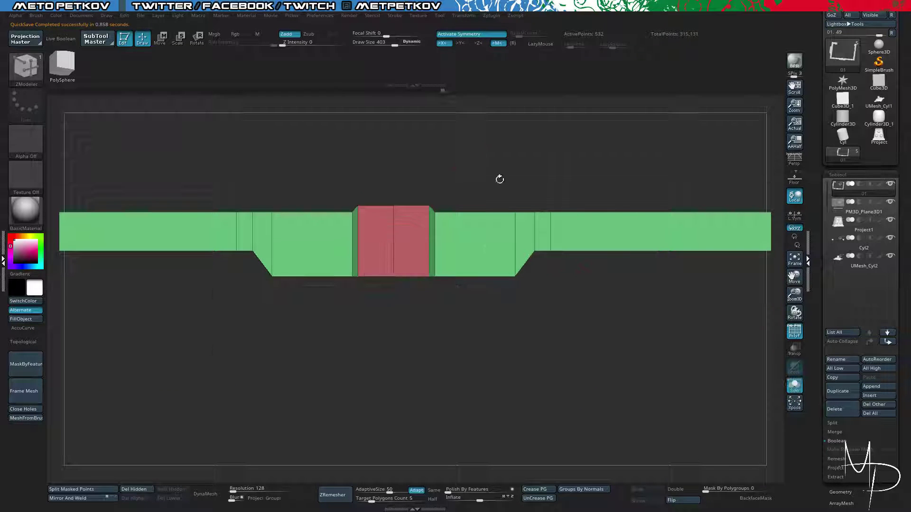
{"action": "left_click_drag", "start_coordinate": [500, 179], "coordinate": [472, 218]}
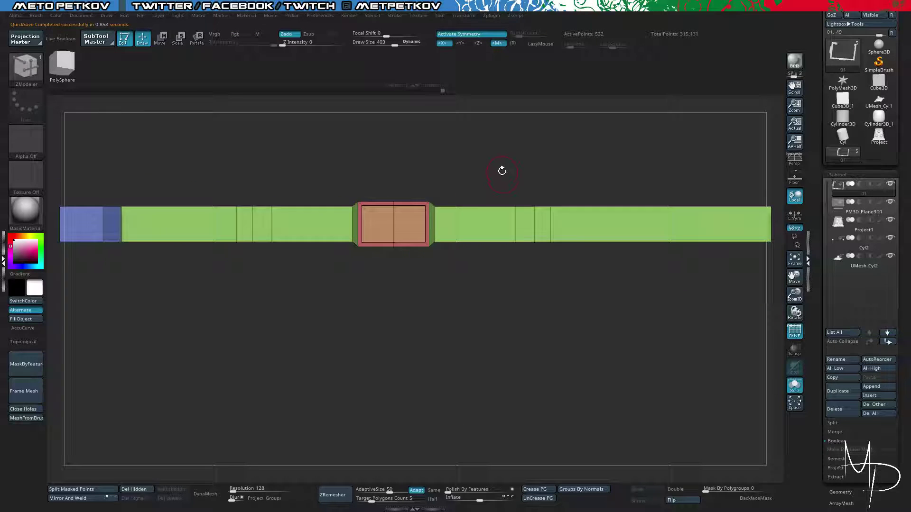
{"action": "left_click_drag", "start_coordinate": [502, 171], "coordinate": [517, 374], "text": "alt"}
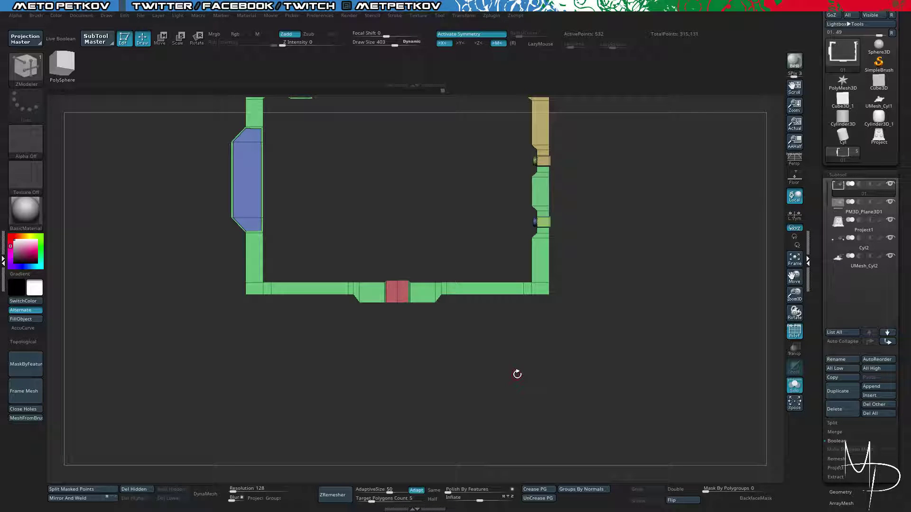
{"action": "left_click_drag", "start_coordinate": [214, 235], "coordinate": [158, 306]}
{"action": "left_click_drag", "start_coordinate": [177, 250], "coordinate": [164, 270]}
{"action": "key", "text": "alt+s"}
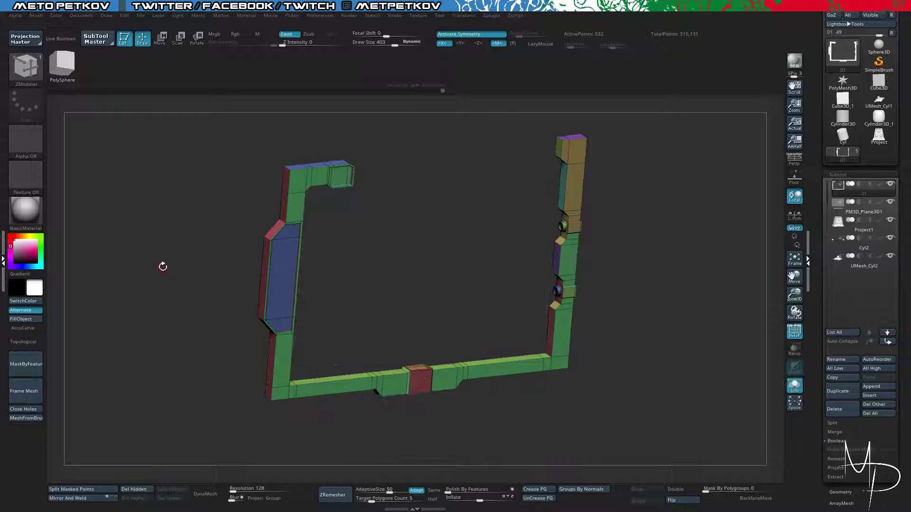
{"action": "key", "text": "alt+s"}
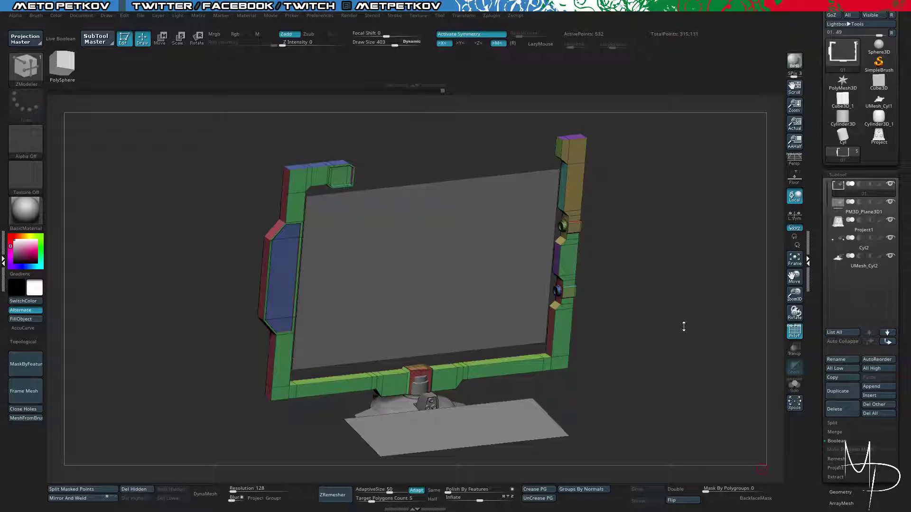
{"action": "left_click_drag", "start_coordinate": [164, 234], "coordinate": [129, 185]}
{"action": "left_click_drag", "start_coordinate": [128, 185], "coordinate": [380, 190]}
{"action": "key", "text": "alt+s"}
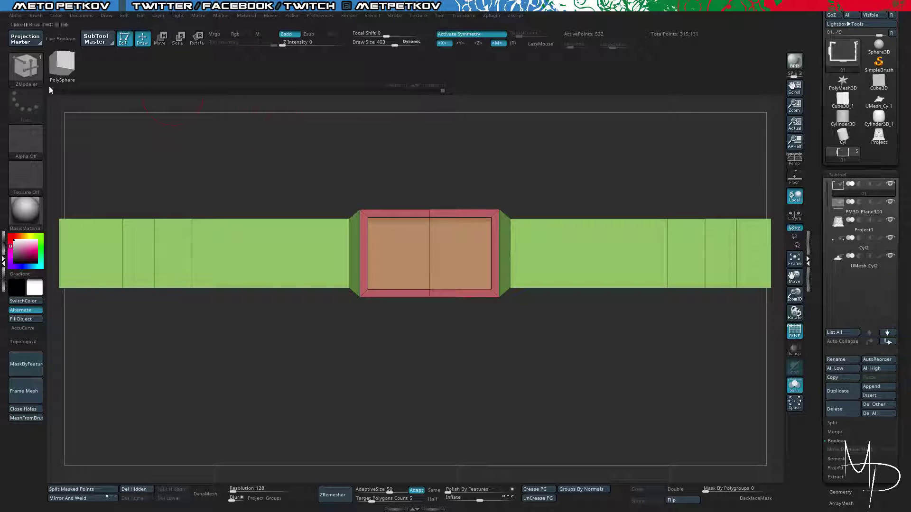
Reselect the ZModeler brush, collapse the Subtool section and set the draw size to 274.
{"action": "left_click", "coordinate": [26, 70]}
{"action": "key", "text": "z"}
{"action": "key", "text": "m"}
{"action": "left_click", "coordinate": [847, 173]}
{"action": "left_click", "coordinate": [847, 174]}
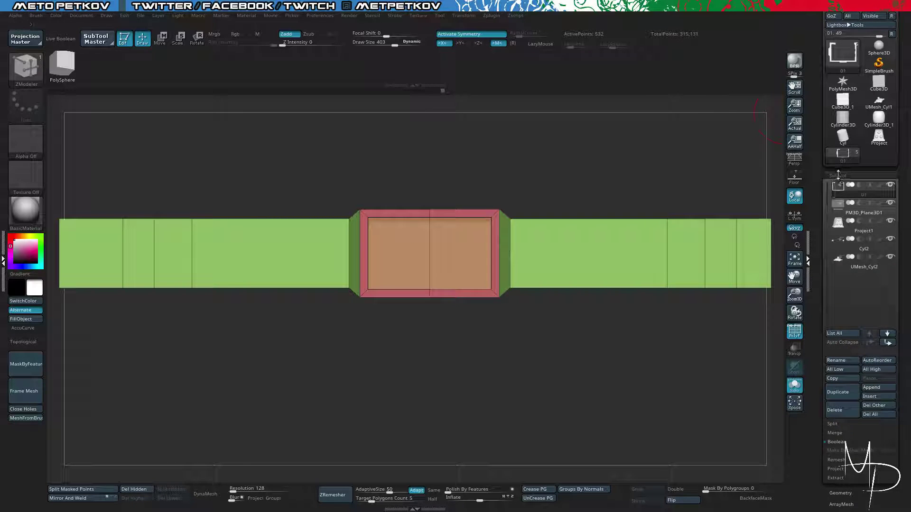
{"action": "left_click", "coordinate": [839, 175]}
{"action": "key", "text": "space"}
{"action": "left_click_drag", "start_coordinate": [635, 154], "coordinate": [628, 154]}
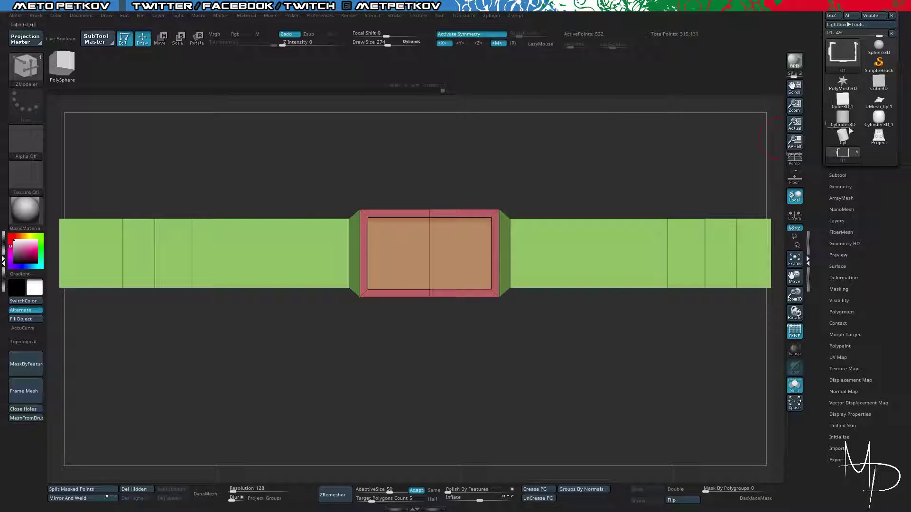
Isolate the frame, show only its connected main body without the separate knob meshes, and split the hidden parts into their own subtool.
{"action": "key", "text": "alt+s"}
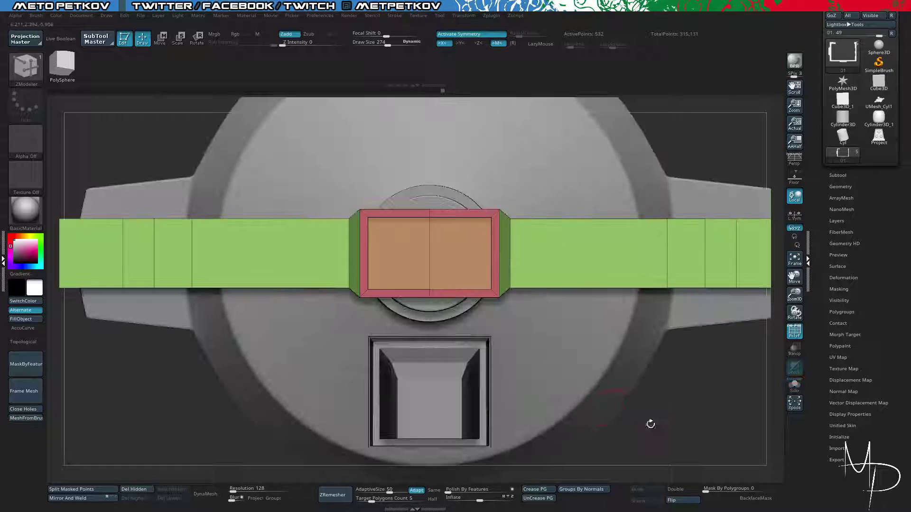
{"action": "left_click_drag", "start_coordinate": [650, 423], "coordinate": [693, 305]}
{"action": "left_click_drag", "start_coordinate": [626, 204], "coordinate": [212, 284], "text": "alt"}
{"action": "key", "text": "alt+s"}
{"action": "left_click_drag", "start_coordinate": [195, 242], "coordinate": [342, 160]}
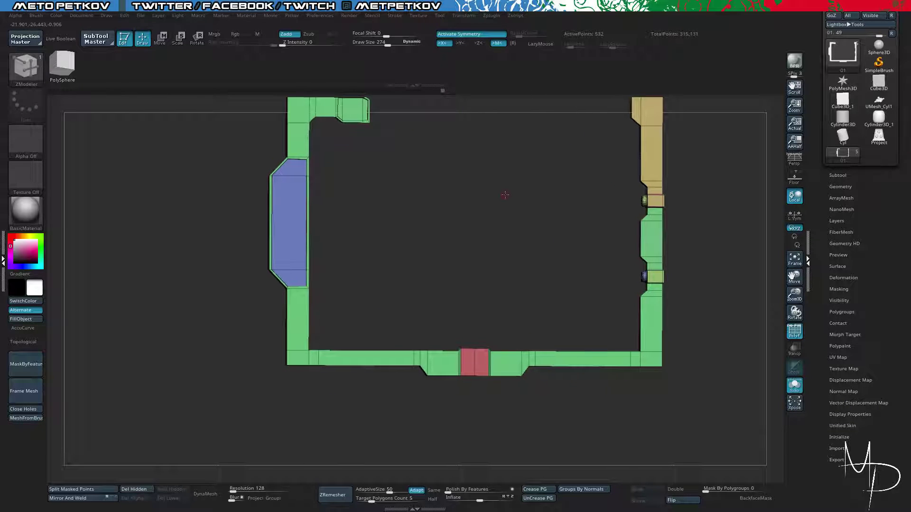
{"action": "mouse_move", "coordinate": [505, 193]}
{"action": "left_mouse_down", "text": "shift"}
{"action": "mouse_move", "coordinate": [535, 175]}
{"action": "mouse_move", "coordinate": [497, 198]}
{"action": "left_mouse_up", "text": "shift"}
{"action": "left_click_drag", "start_coordinate": [581, 194], "coordinate": [630, 210], "text": "ctrl+shift"}
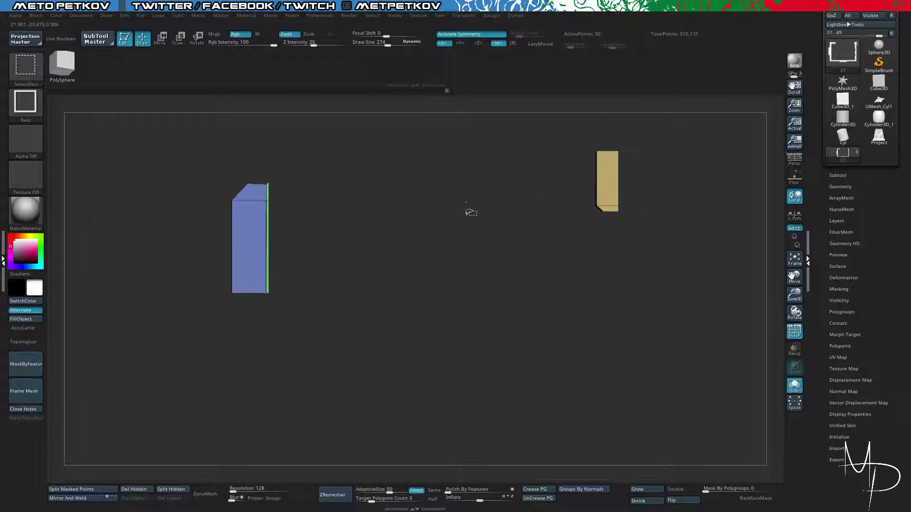
{"action": "key", "text": "ctrl+shift+a"}
{"action": "mouse_move", "coordinate": [474, 249]}
{"action": "left_mouse_down"}
{"action": "mouse_move", "coordinate": [466, 241]}
{"action": "mouse_move", "coordinate": [479, 246]}
{"action": "left_mouse_up"}
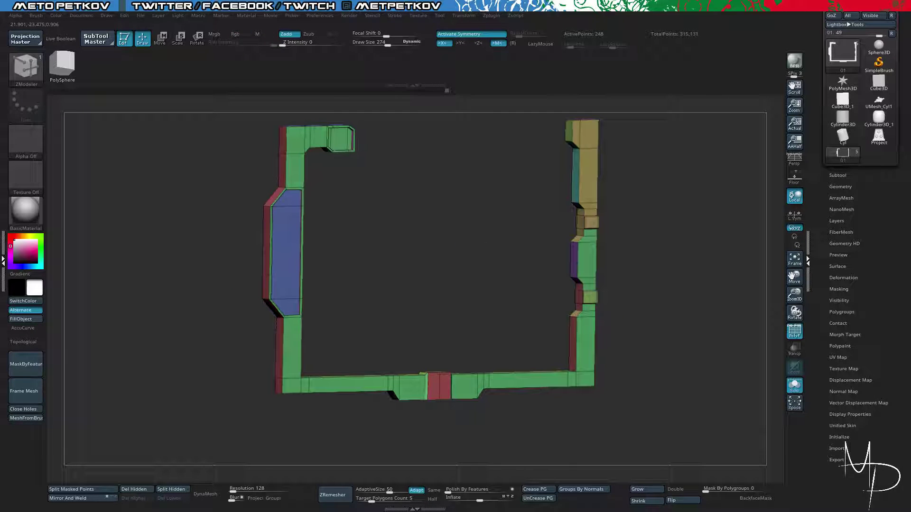
{"action": "left_click", "coordinate": [168, 490]}
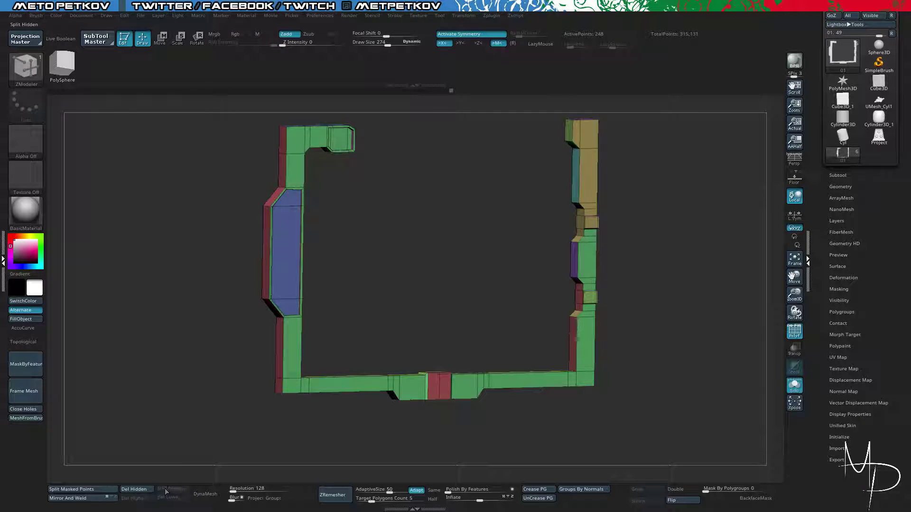
Regroup the isolated frame's polygons by normals and crease the borders of the resulting polygroups.
{"action": "key", "text": "alt+s"}
{"action": "left_click_drag", "start_coordinate": [183, 338], "coordinate": [161, 329], "text": "shift"}
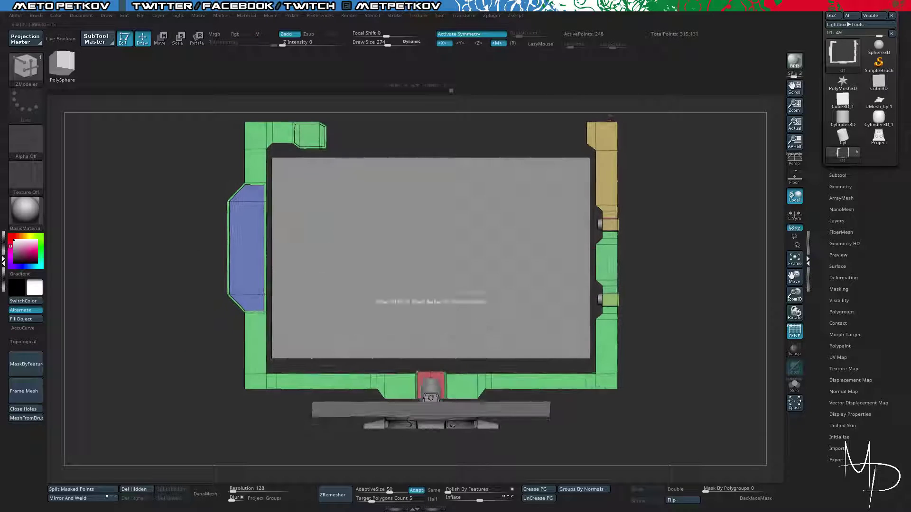
{"action": "key", "text": "alt+s"}
{"action": "left_click_drag", "start_coordinate": [163, 197], "coordinate": [182, 209]}
{"action": "left_click_drag", "start_coordinate": [678, 375], "coordinate": [720, 333], "text": "alt"}
{"action": "left_click_drag", "start_coordinate": [483, 189], "coordinate": [480, 237]}
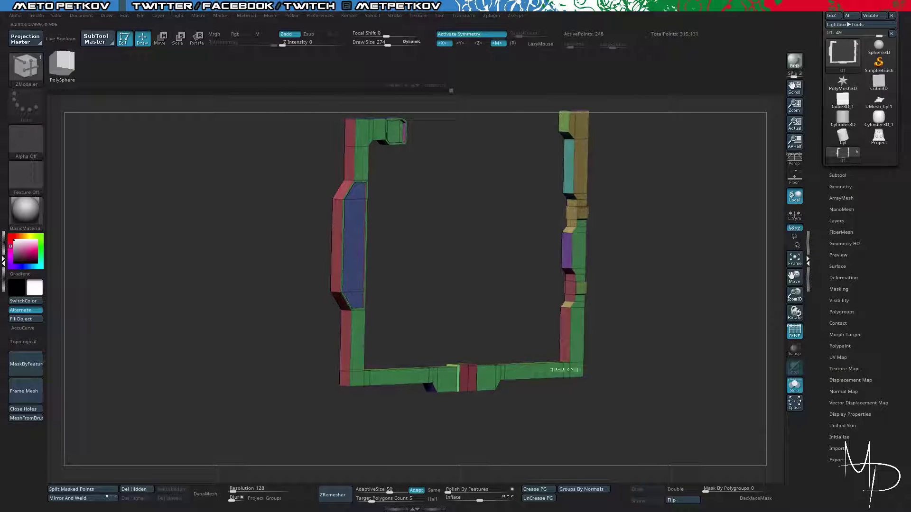
{"action": "left_click", "coordinate": [579, 489]}
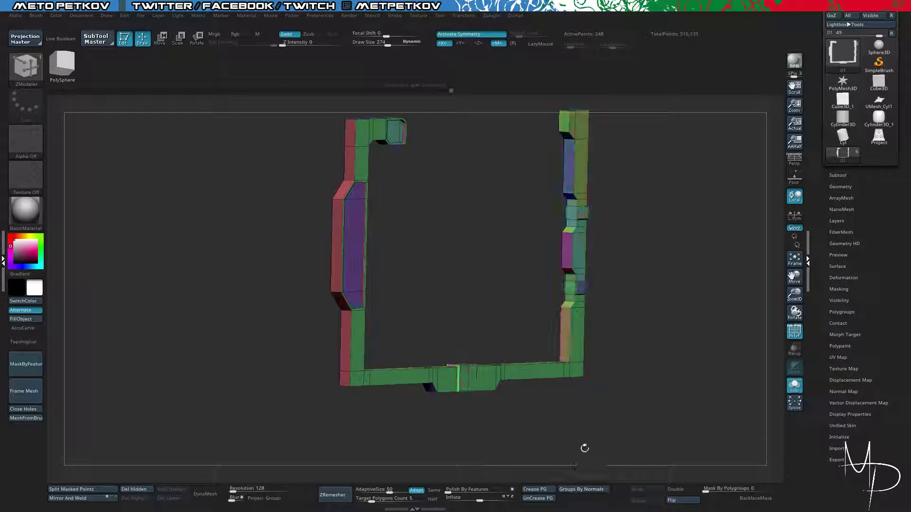
{"action": "left_click", "coordinate": [534, 493]}
Check the isolated frame's silhouette and edges without polygroup colours, with the ZModeler brush reselected.
{"action": "left_click_drag", "start_coordinate": [488, 267], "coordinate": [186, 209], "text": "shift"}
{"action": "key", "text": "b"}
{"action": "key", "text": "z"}
{"action": "key", "text": "m"}
{"action": "key", "text": "shift+f"}
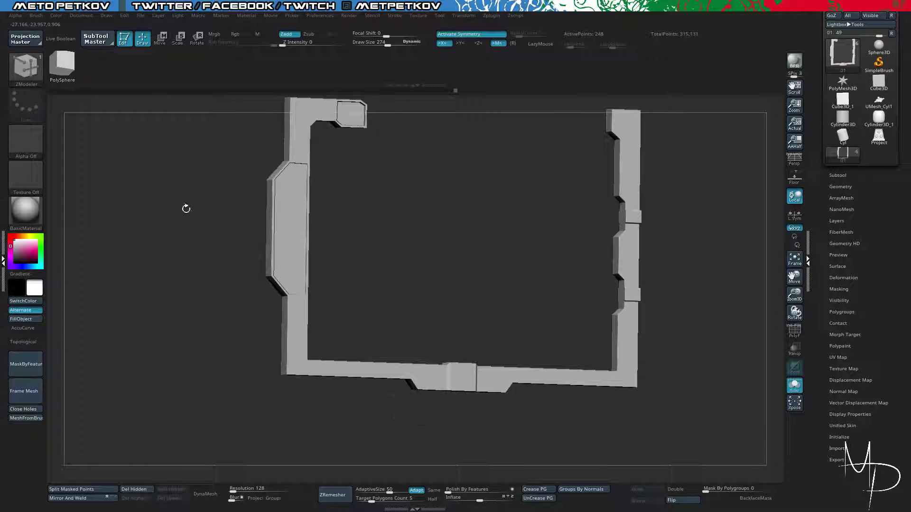
{"action": "left_click_drag", "start_coordinate": [152, 183], "coordinate": [255, 236], "text": "alt"}
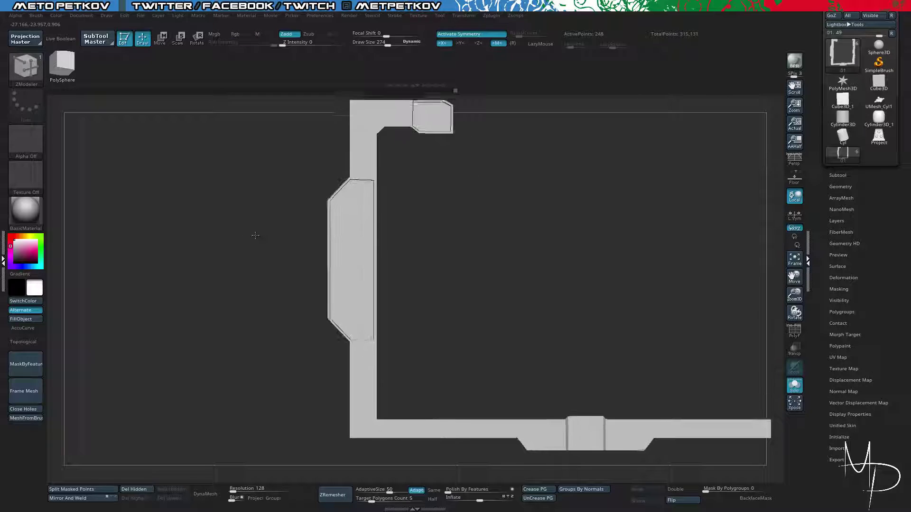
{"action": "key", "text": "shift+f"}
Set the ZModeler edge action to Crease with the EdgeLoop Complete target and turn off symmetry.
{"action": "left_click_drag", "start_coordinate": [228, 199], "coordinate": [624, 417], "text": "alt"}
{"action": "left_click_drag", "start_coordinate": [479, 292], "coordinate": [529, 358], "text": "alt"}
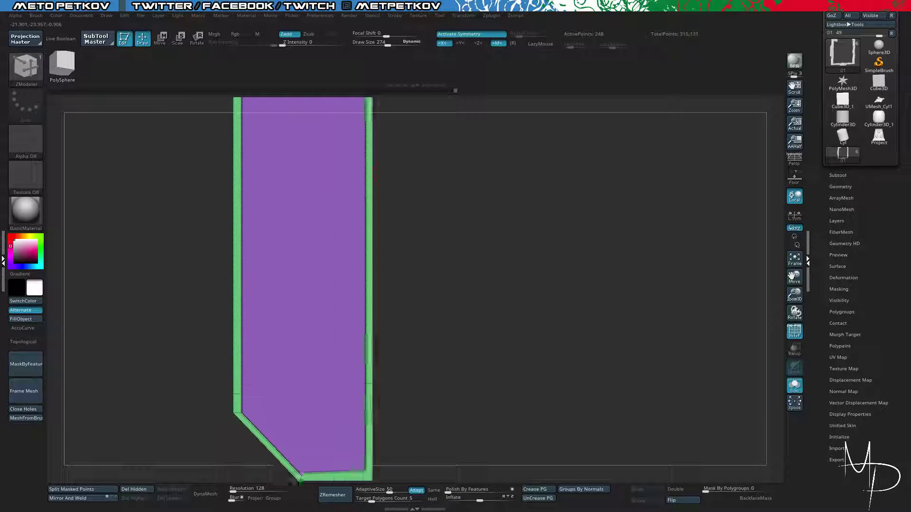
{"action": "left_click_drag", "start_coordinate": [375, 174], "coordinate": [498, 380], "text": "alt"}
{"action": "key", "text": "space"}
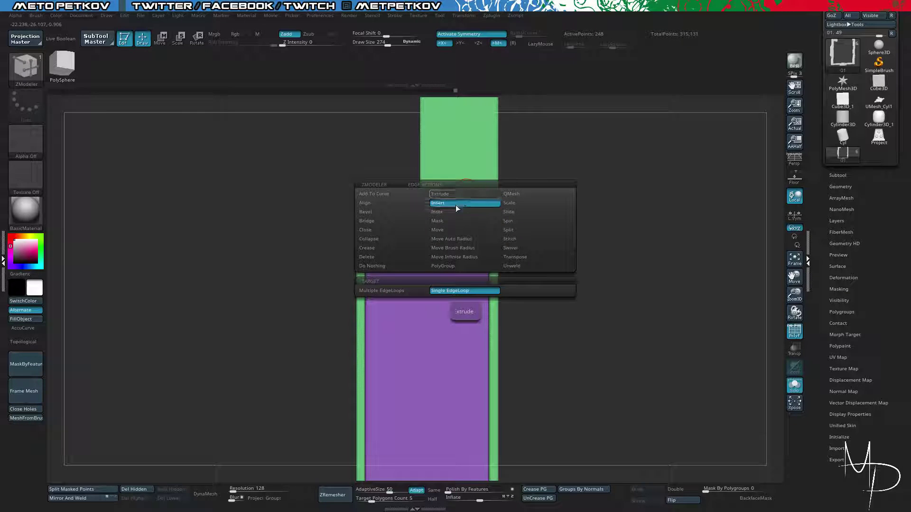
{"action": "left_click", "coordinate": [366, 248]}
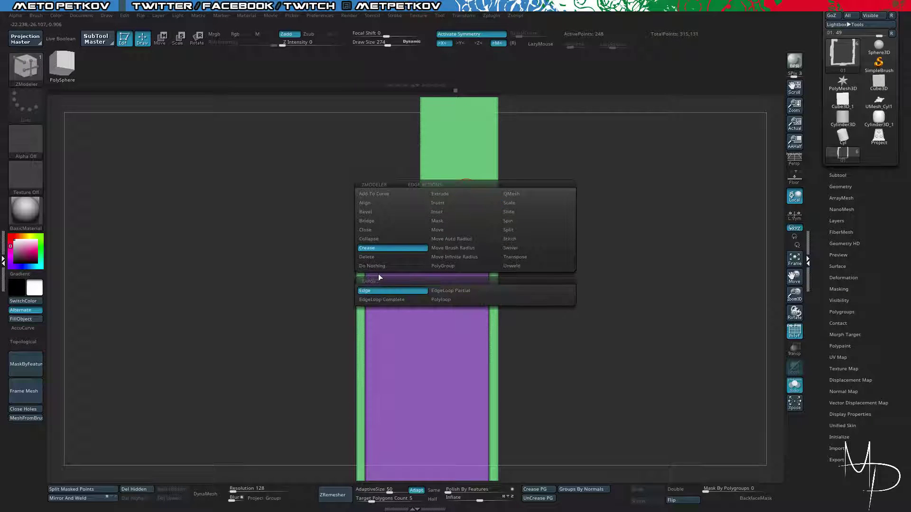
{"action": "left_click", "coordinate": [397, 301]}
{"action": "key", "text": "x"}
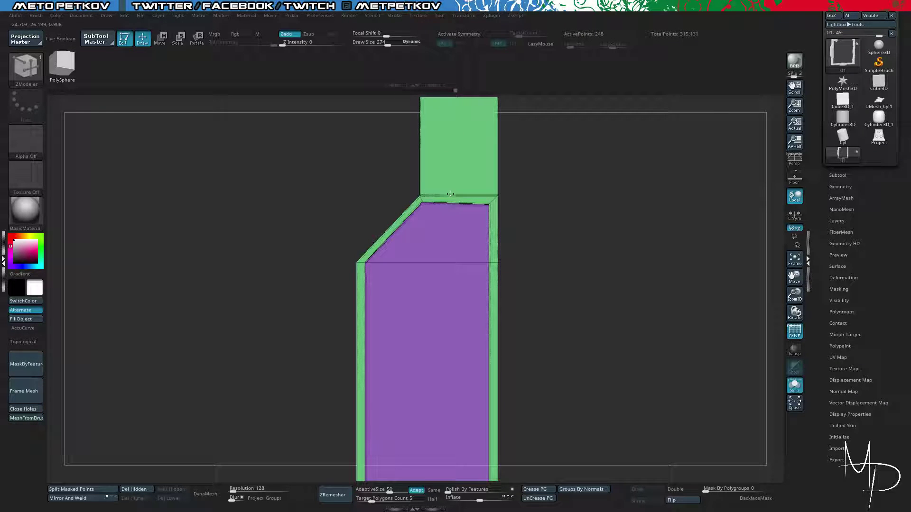
Crease the complete edge loops at the upper chamfer of the frame's purple side block, checking them with smoothing switched on and off.
{"action": "left_click_drag", "start_coordinate": [597, 256], "coordinate": [563, 254]}
{"action": "key", "text": "F1"}
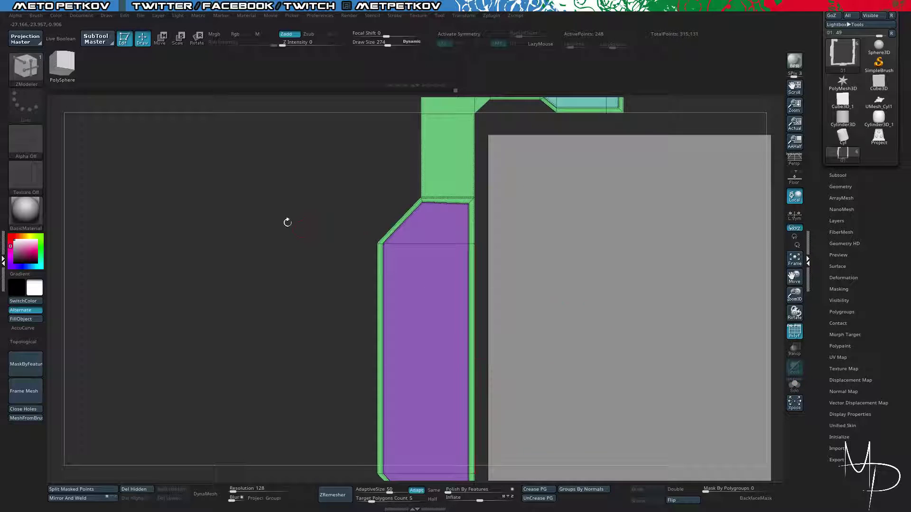
{"action": "left_click_drag", "start_coordinate": [288, 222], "coordinate": [380, 202]}
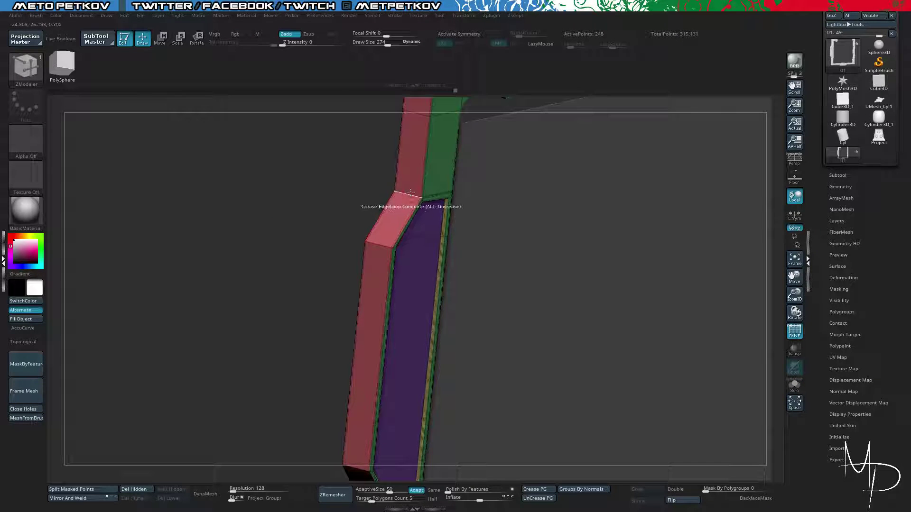
{"action": "left_click_drag", "start_coordinate": [291, 174], "coordinate": [293, 176]}
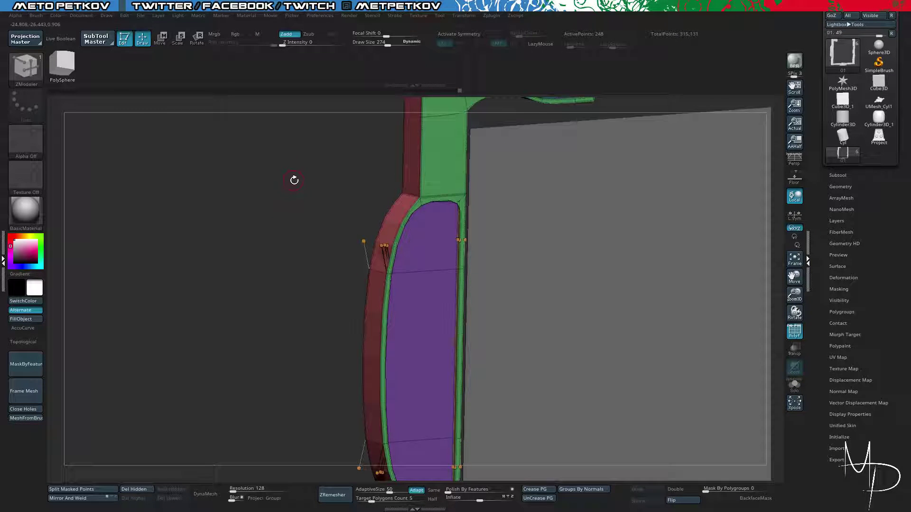
{"action": "left_click", "coordinate": [392, 264]}
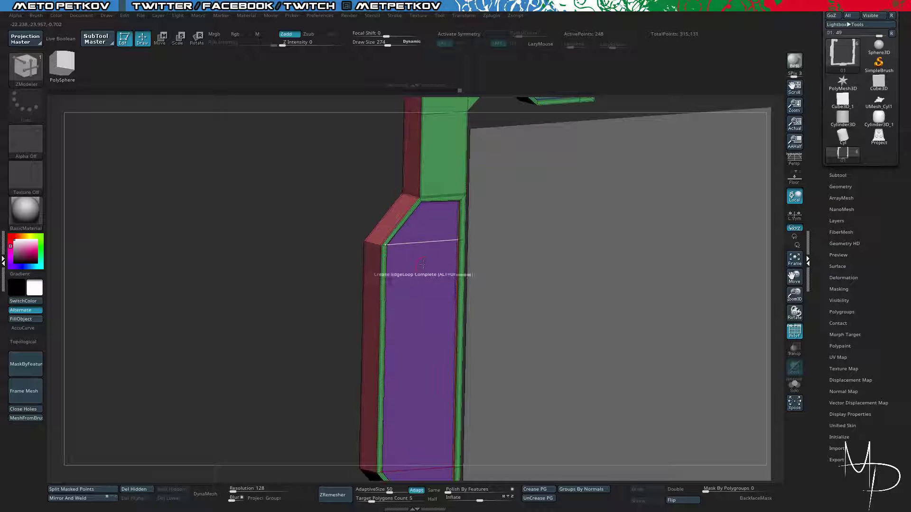
{"action": "key", "text": "d"}
{"action": "key", "text": "shift+d"}
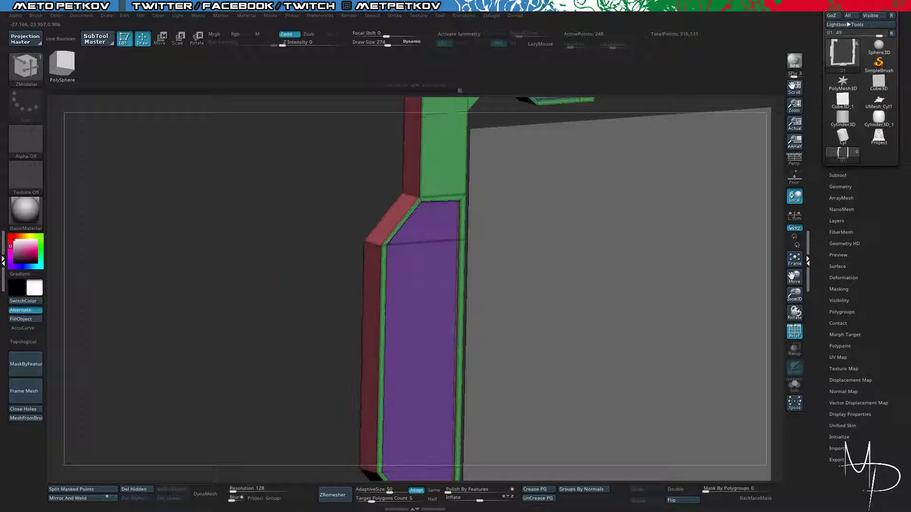
Expand the Geometry section and crease the edge loop where the side block's lower chamfer begins, checking with smoothing.
{"action": "left_click_drag", "start_coordinate": [286, 289], "coordinate": [335, 295]}
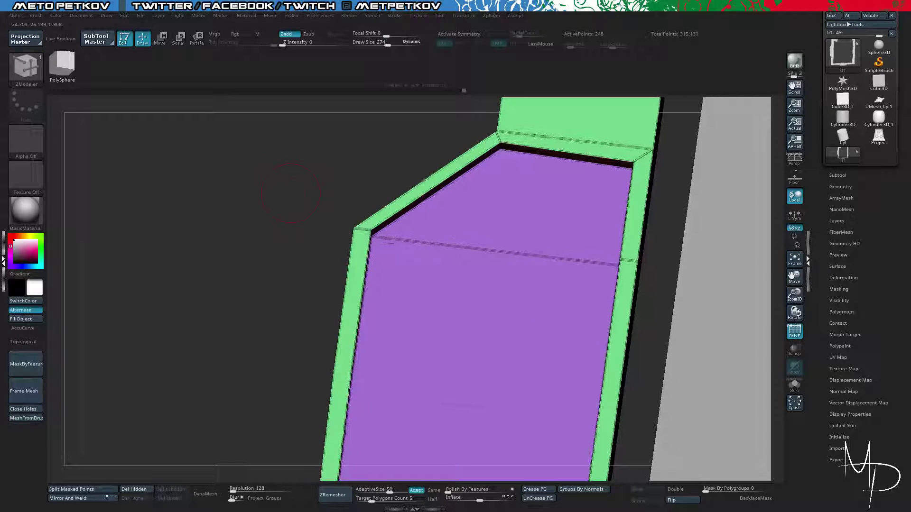
{"action": "left_click_drag", "start_coordinate": [279, 185], "coordinate": [786, 256]}
{"action": "left_click", "coordinate": [838, 187]}
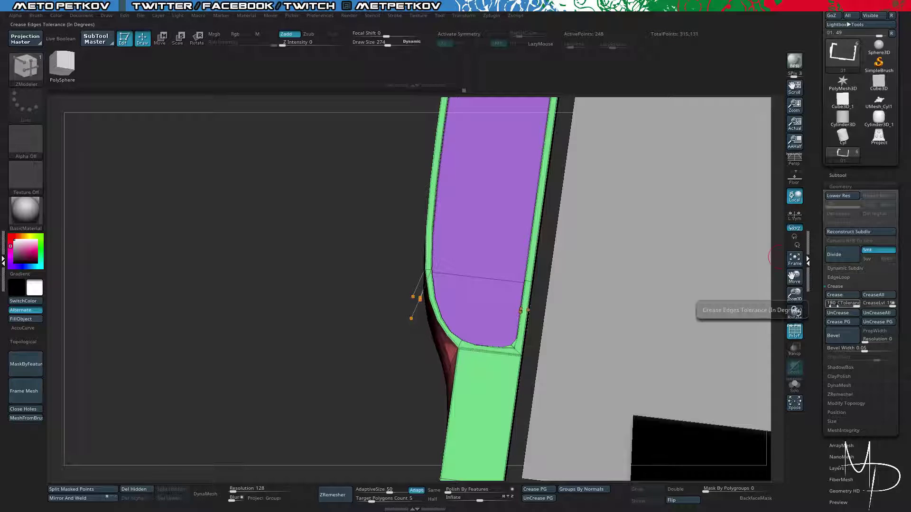
{"action": "left_click_drag", "start_coordinate": [249, 342], "coordinate": [264, 199], "text": "alt"}
{"action": "left_click_drag", "start_coordinate": [312, 176], "coordinate": [307, 196]}
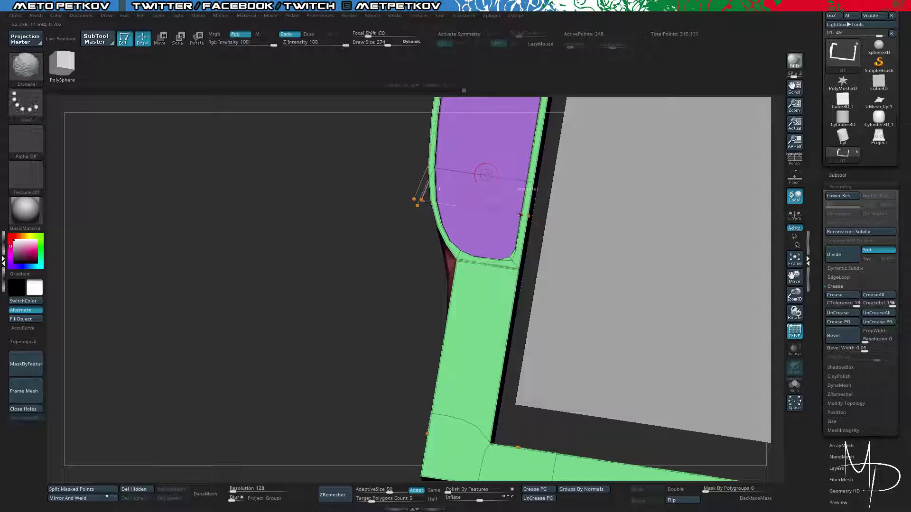
{"action": "key", "text": "shift+d"}
{"action": "key", "text": "d"}
{"action": "left_click_drag", "start_coordinate": [266, 232], "coordinate": [420, 269]}
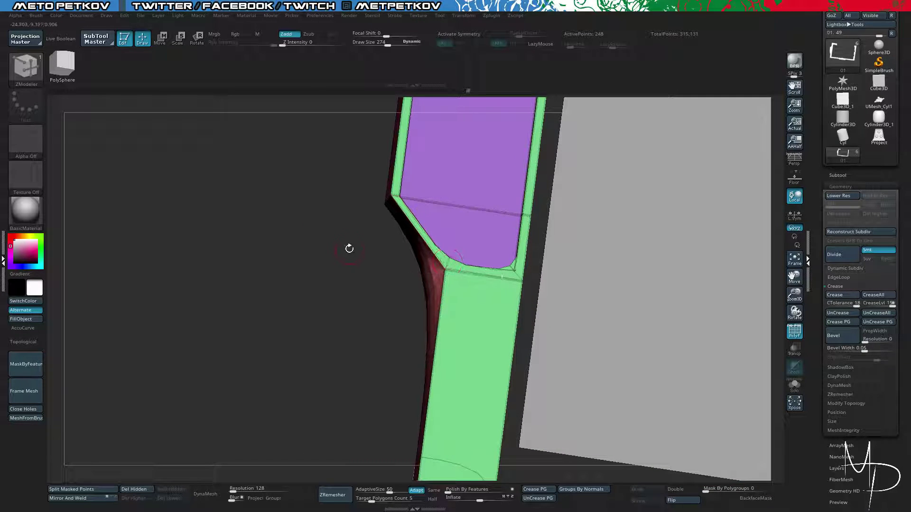
{"action": "key", "text": "shift+d"}
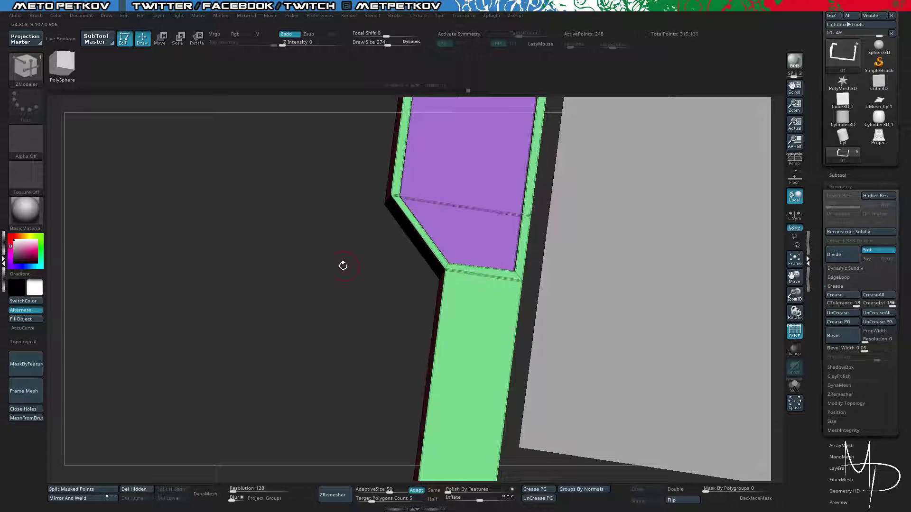
Crease the remaining edge loops at the bottom corners of the side block, where it meets the plain frame bar.
{"action": "left_click_drag", "start_coordinate": [341, 264], "coordinate": [341, 209], "text": "alt"}
{"action": "left_click_drag", "start_coordinate": [449, 267], "coordinate": [451, 276], "text": "alt"}
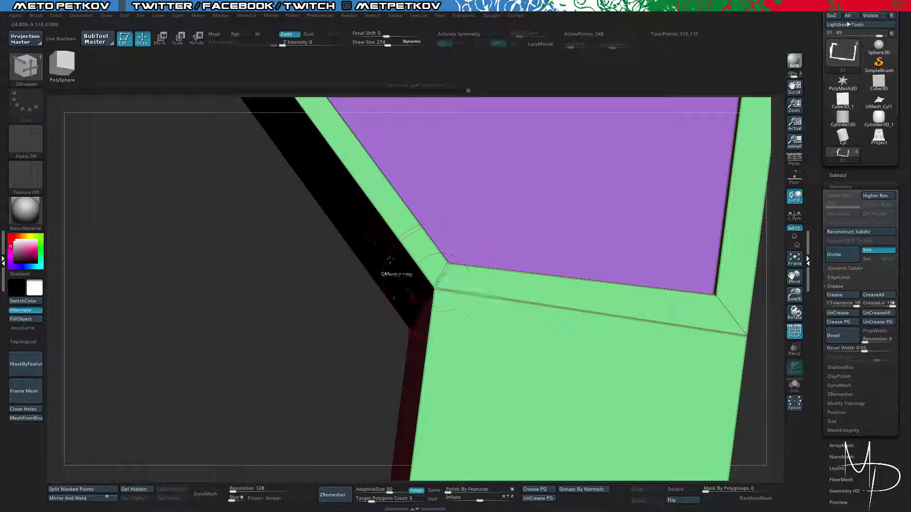
{"action": "key", "text": "d"}
{"action": "left_click", "coordinate": [407, 320]}
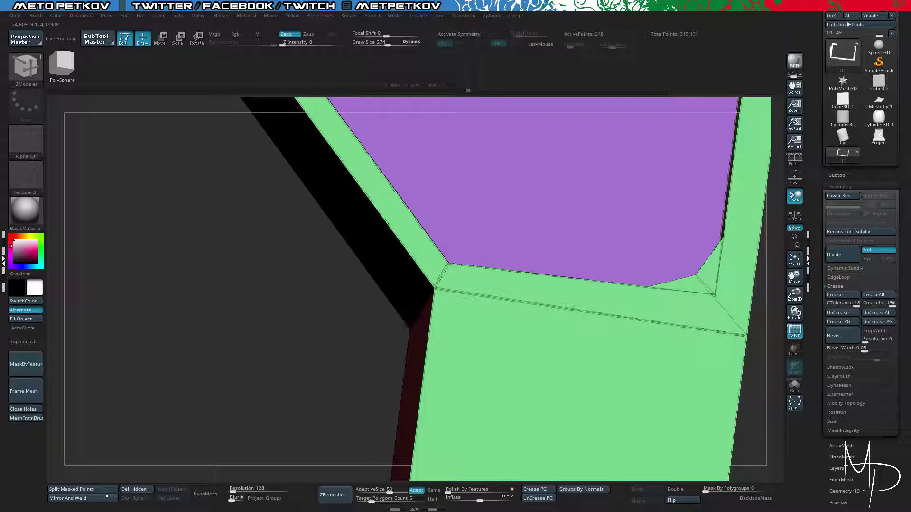
{"action": "left_click_drag", "start_coordinate": [257, 230], "coordinate": [213, 233]}
{"action": "left_click", "coordinate": [679, 312]}
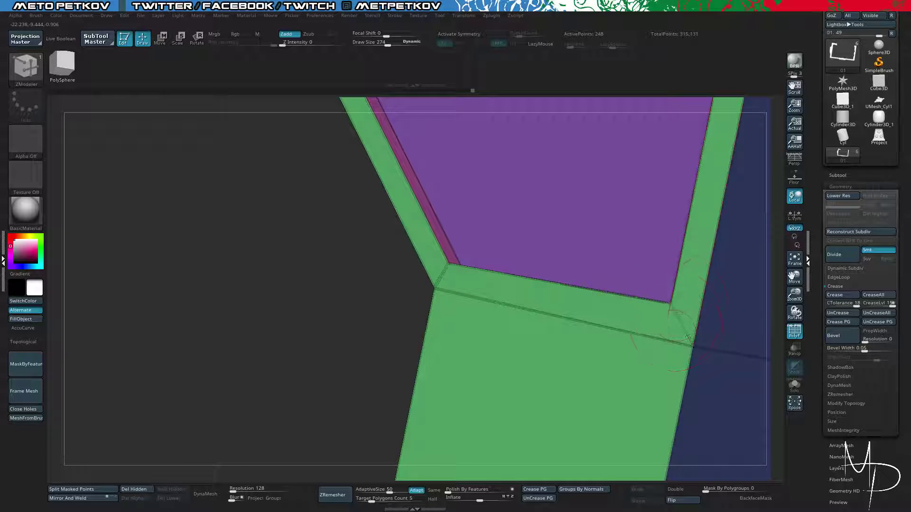
Examine the smoothed frame's silhouette around the screen with polygroup colours hidden and shown again.
{"action": "mouse_move", "coordinate": [226, 282]}
{"action": "left_mouse_down"}
{"action": "mouse_move", "coordinate": [257, 285]}
{"action": "mouse_move", "coordinate": [226, 274]}
{"action": "left_mouse_up"}
{"action": "key", "text": "f"}
{"action": "left_click_drag", "start_coordinate": [157, 262], "coordinate": [343, 248], "text": "shift"}
{"action": "key", "text": "shift+f"}
{"action": "mouse_move", "coordinate": [286, 229]}
{"action": "left_mouse_down"}
{"action": "mouse_move", "coordinate": [411, 170]}
{"action": "mouse_move", "coordinate": [265, 210]}
{"action": "left_mouse_up"}
{"action": "left_click_drag", "start_coordinate": [269, 265], "coordinate": [292, 185], "text": "shift"}
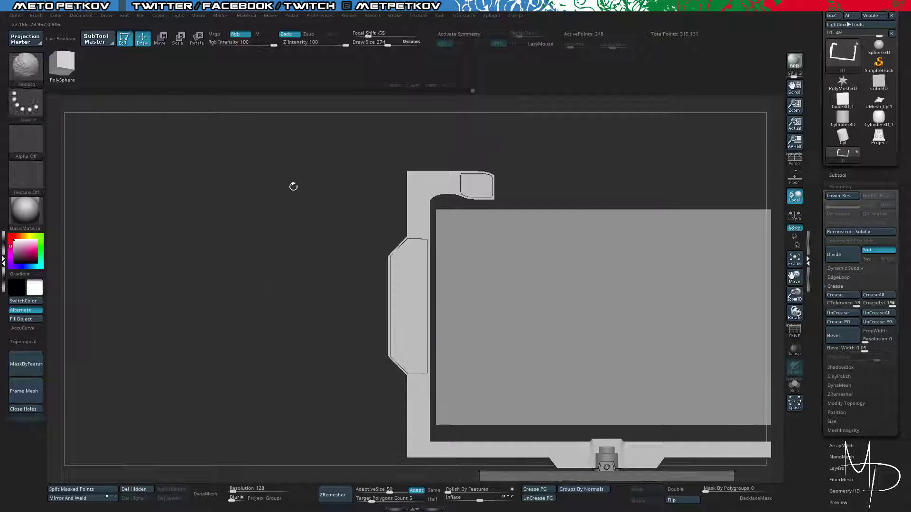
{"action": "key", "text": "shift+f"}
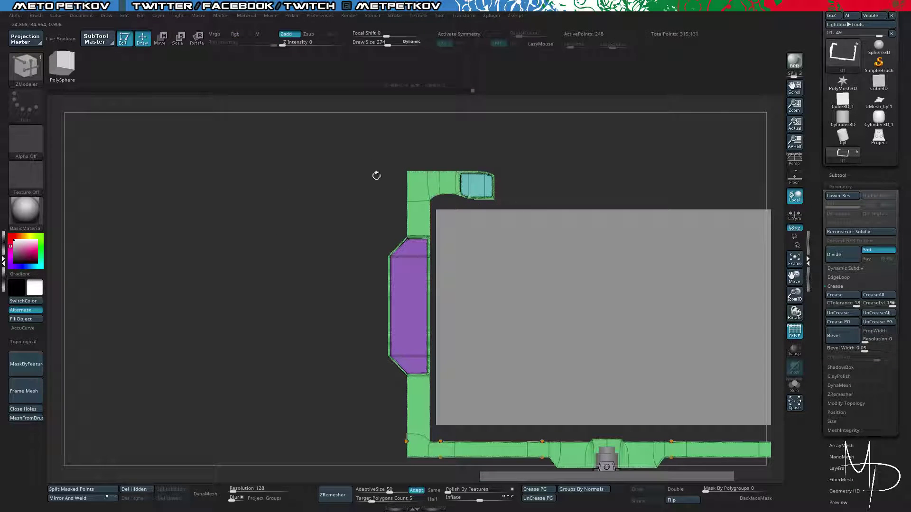
Isolate the frame and crease the vertical edge loops at the upper arm's corner and beside its cyan recessed block.
{"action": "key", "text": "alt+s"}
{"action": "mouse_move", "coordinate": [320, 167]}
{"action": "left_mouse_down", "text": "alt"}
{"action": "mouse_move", "coordinate": [339, 190]}
{"action": "mouse_move", "coordinate": [349, 124]}
{"action": "mouse_move", "coordinate": [354, 235]}
{"action": "mouse_move", "coordinate": [311, 150]}
{"action": "mouse_move", "coordinate": [332, 294]}
{"action": "mouse_move", "coordinate": [375, 455]}
{"action": "left_mouse_up", "text": "alt"}
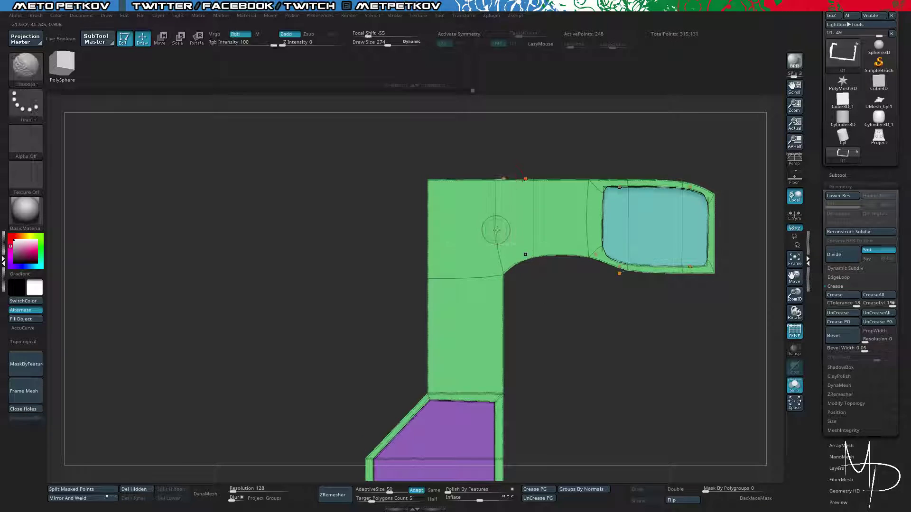
{"action": "key", "text": "shift"}
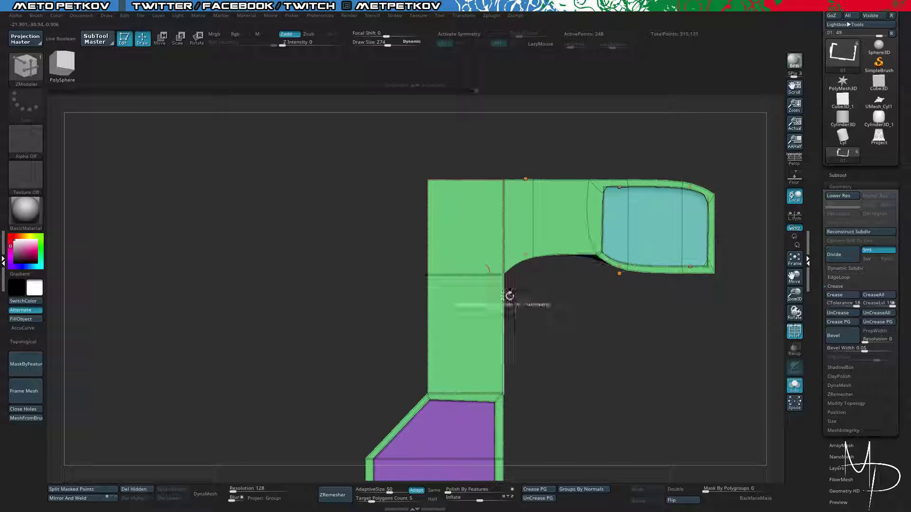
{"action": "left_click_drag", "start_coordinate": [508, 297], "coordinate": [559, 245]}
{"action": "left_click", "coordinate": [586, 283]}
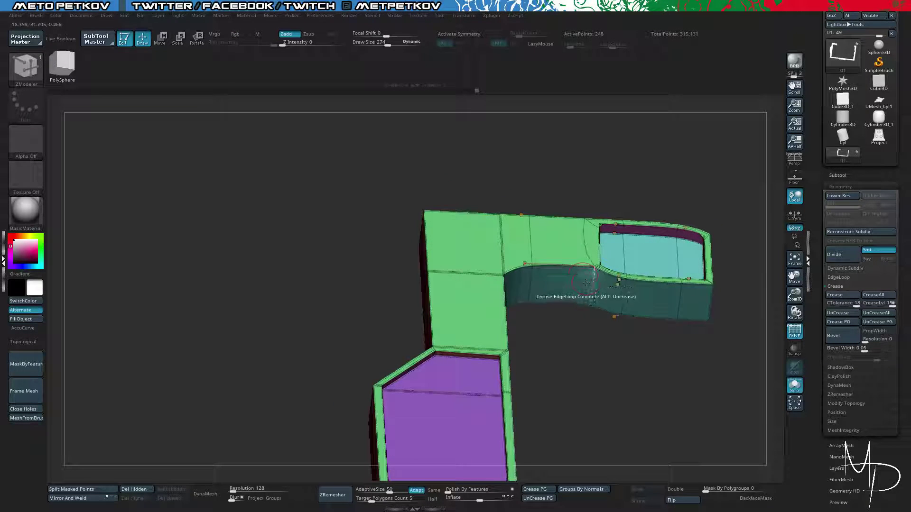
{"action": "left_click_drag", "start_coordinate": [601, 327], "coordinate": [602, 366]}
Crease the edge loops at the cyan block's chamfers and at the outer end of the arm's inner corner chamfer.
{"action": "left_click", "coordinate": [692, 210]}
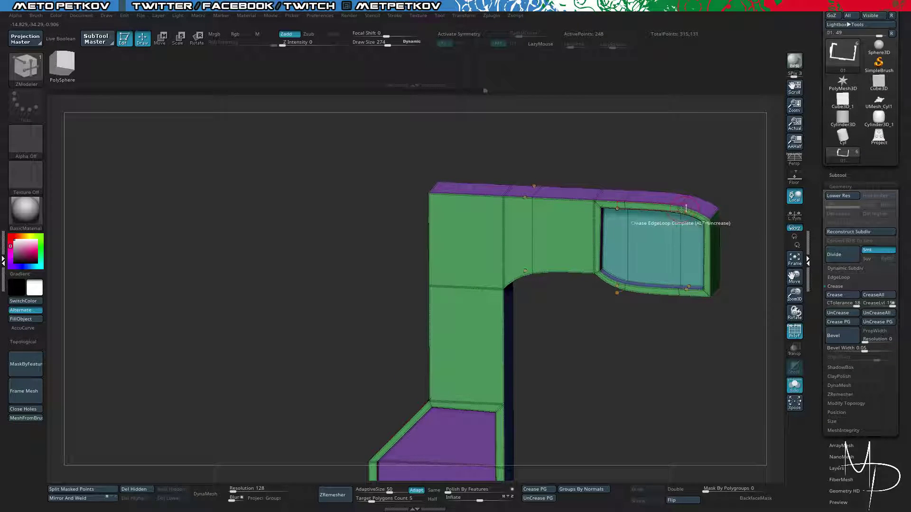
{"action": "left_click_drag", "start_coordinate": [619, 296], "coordinate": [631, 274]}
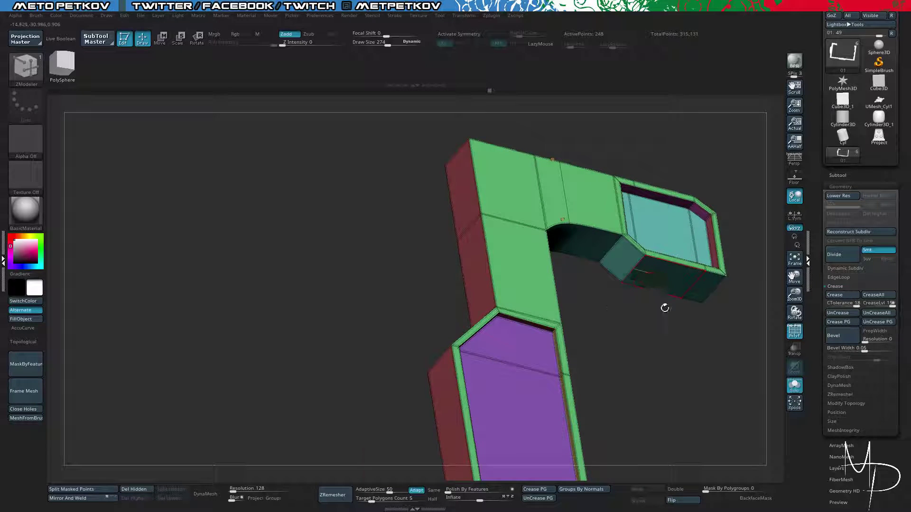
{"action": "mouse_move", "coordinate": [663, 307]}
{"action": "left_mouse_down"}
{"action": "mouse_move", "coordinate": [642, 353]}
{"action": "mouse_move", "coordinate": [626, 330]}
{"action": "mouse_move", "coordinate": [636, 341]}
{"action": "left_mouse_up"}
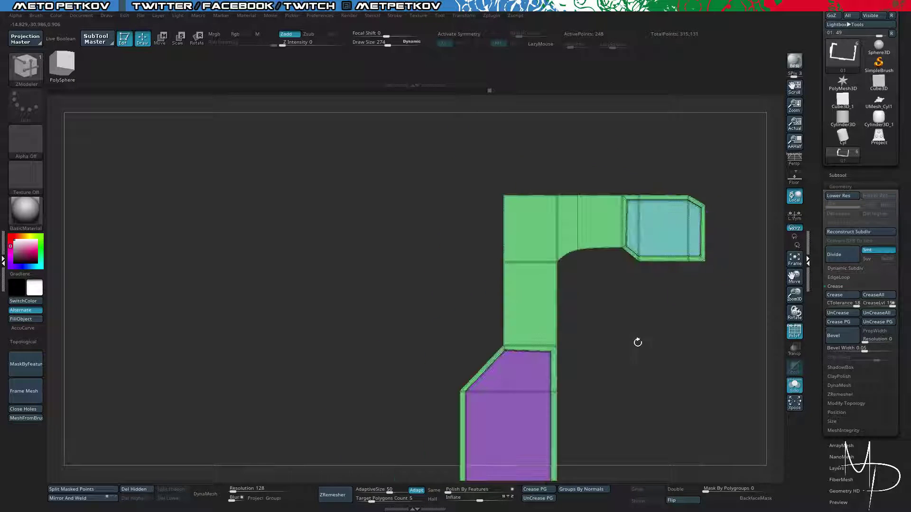
{"action": "left_click_drag", "start_coordinate": [423, 221], "coordinate": [427, 290], "text": "alt"}
{"action": "left_click", "coordinate": [541, 209]}
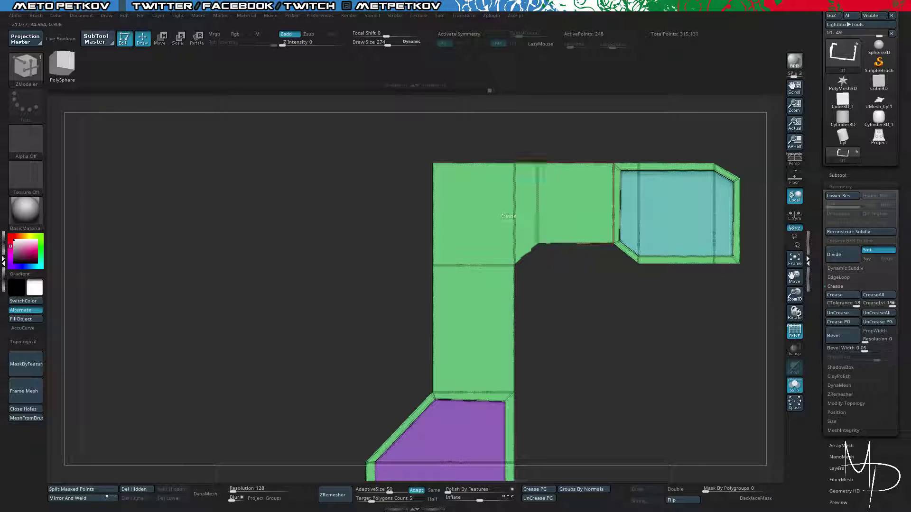
{"action": "left_click_drag", "start_coordinate": [566, 283], "coordinate": [568, 232]}
Examine the smoothed bottom rail and its raised centre block up close for uncreased corners.
{"action": "left_click_drag", "start_coordinate": [405, 275], "coordinate": [393, 144], "text": "alt"}
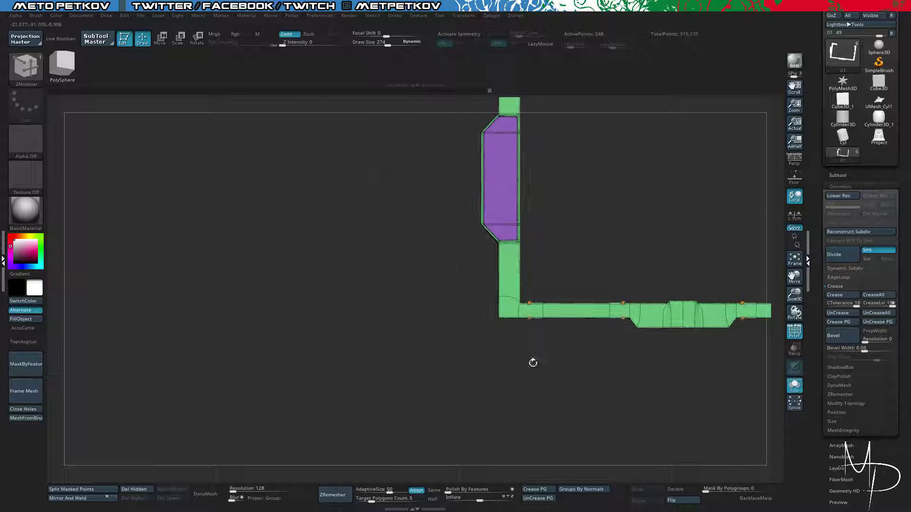
{"action": "left_click_drag", "start_coordinate": [657, 404], "coordinate": [525, 331], "text": "alt"}
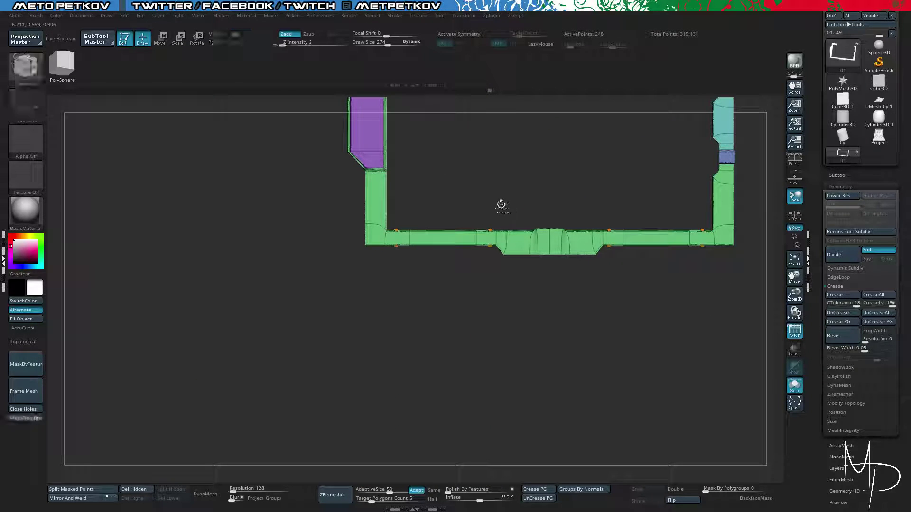
{"action": "key", "text": "w"}
{"action": "left_click", "coordinate": [553, 242]}
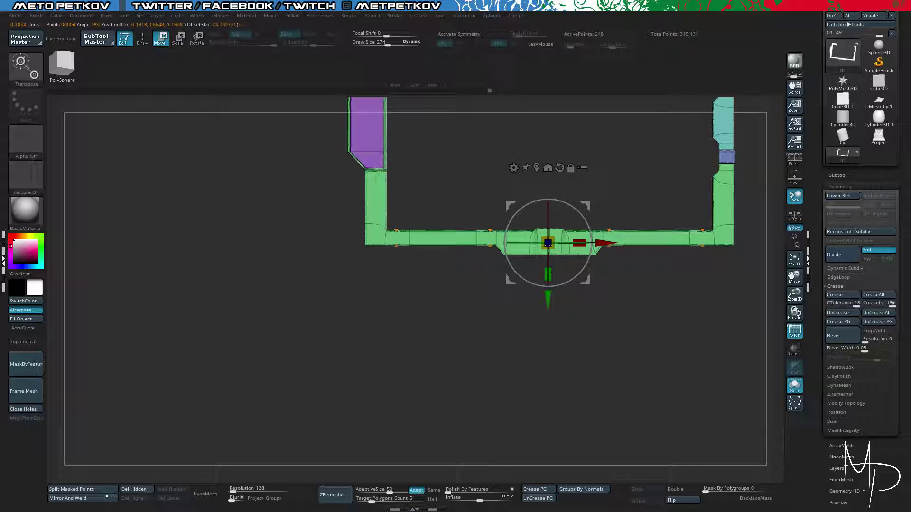
{"action": "left_click_drag", "start_coordinate": [721, 341], "coordinate": [736, 476], "text": "alt"}
{"action": "key", "text": "q"}
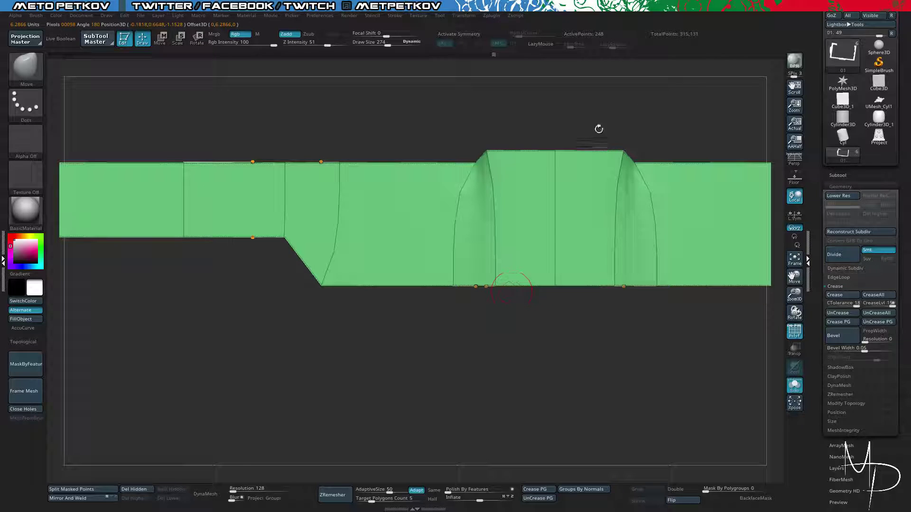
{"action": "left_click_drag", "start_coordinate": [598, 129], "coordinate": [594, 76], "text": "alt"}
{"action": "mouse_move", "coordinate": [549, 134]}
{"action": "left_mouse_down", "text": "alt"}
{"action": "mouse_move", "coordinate": [533, 204]}
{"action": "mouse_move", "coordinate": [542, 223]}
{"action": "mouse_move", "coordinate": [545, 214]}
{"action": "left_mouse_up", "text": "alt"}
Compare the frame's two uprights, placing the gizmo on the upright opposite the purple block.
{"action": "key", "text": "w"}
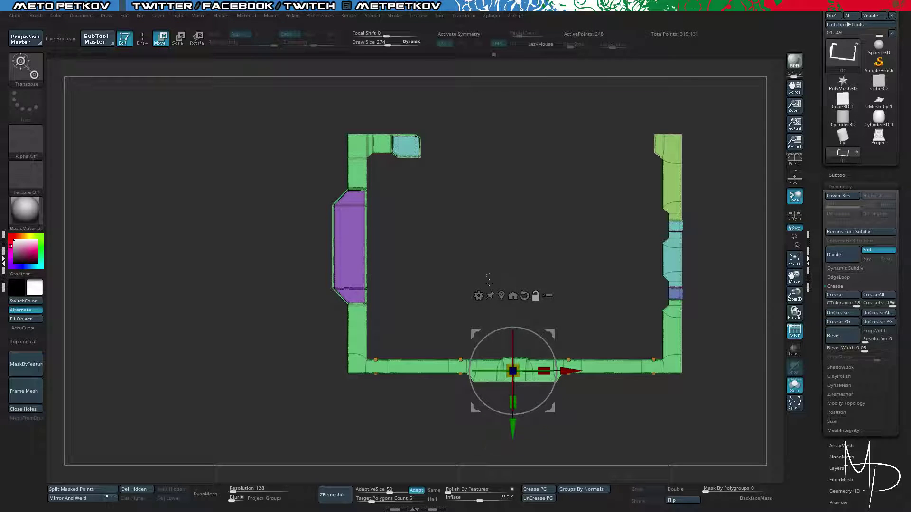
{"action": "left_click_drag", "start_coordinate": [489, 283], "coordinate": [502, 308], "text": "alt"}
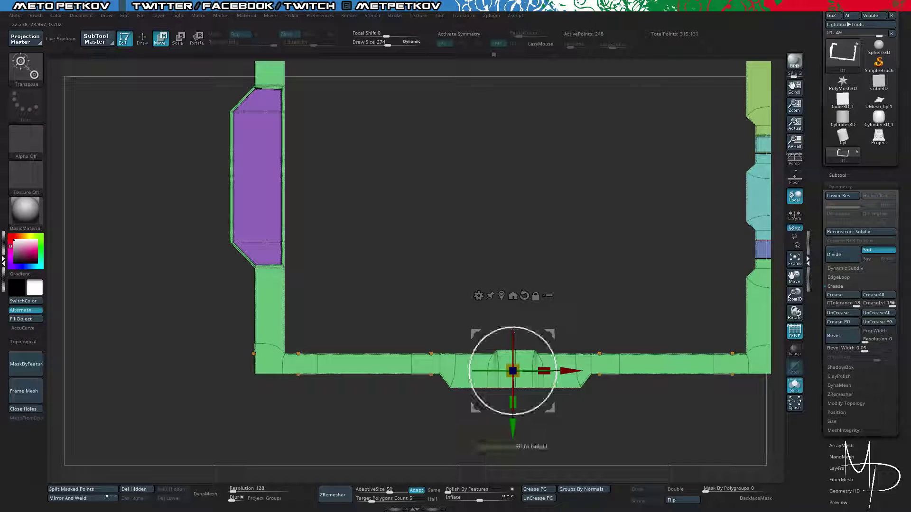
{"action": "left_click_drag", "start_coordinate": [498, 280], "coordinate": [465, 286], "text": "alt"}
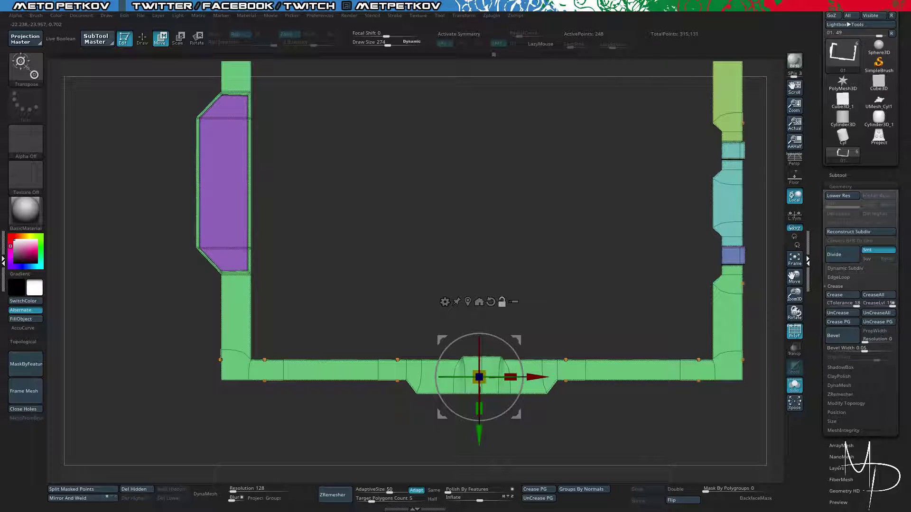
{"action": "left_click_drag", "start_coordinate": [728, 195], "coordinate": [732, 208], "text": "alt"}
{"action": "left_click_drag", "start_coordinate": [663, 234], "coordinate": [442, 260], "text": "alt"}
{"action": "left_click_drag", "start_coordinate": [442, 260], "coordinate": [719, 252], "text": "alt"}
{"action": "left_click_drag", "start_coordinate": [671, 345], "coordinate": [508, 314], "text": "alt"}
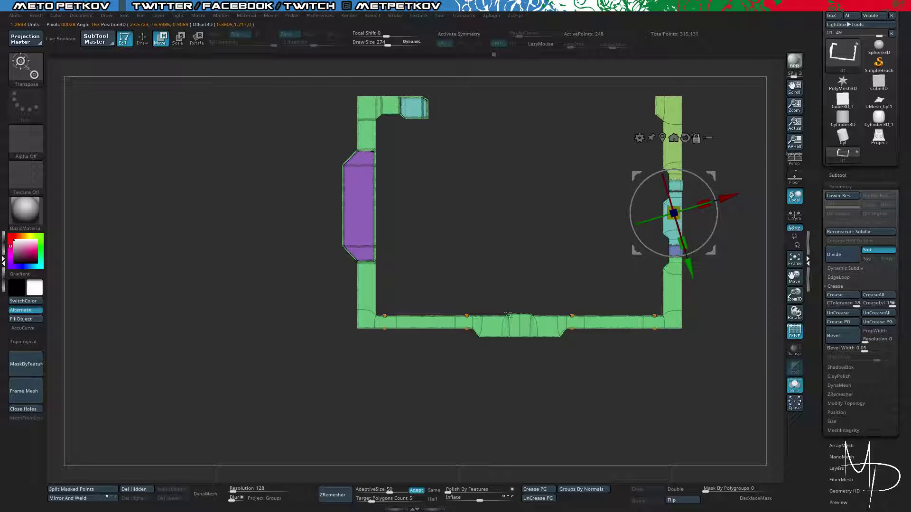
Centre the gizmo on the bottom rail's raised block, return to the ZModeler brush and switch off the frame's smoothing.
{"action": "left_click", "coordinate": [522, 324]}
{"action": "mouse_move", "coordinate": [338, 157]}
{"action": "left_mouse_down", "text": "alt"}
{"action": "mouse_move", "coordinate": [338, 201]}
{"action": "mouse_move", "coordinate": [360, 213]}
{"action": "mouse_move", "coordinate": [359, 242]}
{"action": "mouse_move", "coordinate": [349, 238]}
{"action": "left_mouse_up", "text": "alt"}
{"action": "key", "text": "q"}
{"action": "key", "text": "shift+d"}
{"action": "left_click_drag", "start_coordinate": [332, 206], "coordinate": [334, 247], "text": "alt"}
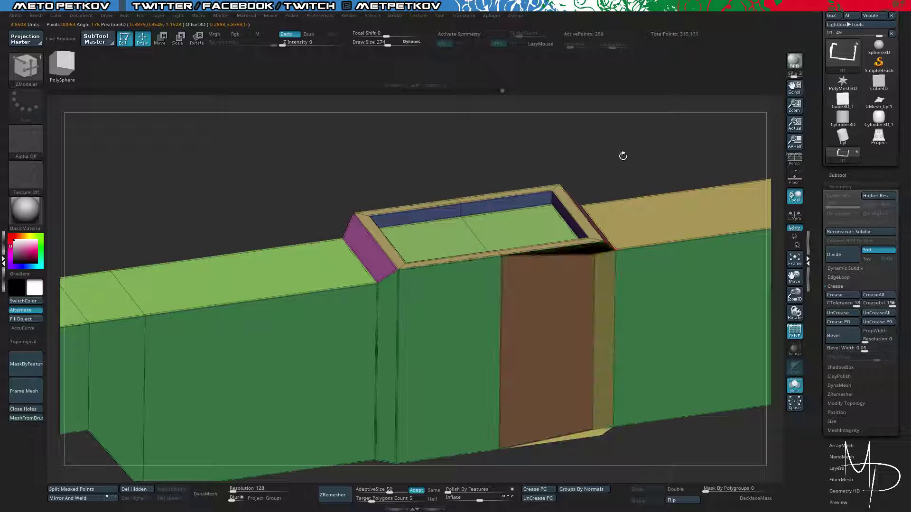
Remove the extra geometry from the bottom rail's raised centre block and compare the rail with smoothing off and on.
{"action": "mouse_move", "coordinate": [605, 161]}
{"action": "left_mouse_down"}
{"action": "mouse_move", "coordinate": [660, 193]}
{"action": "mouse_move", "coordinate": [626, 171]}
{"action": "mouse_move", "coordinate": [460, 197]}
{"action": "mouse_move", "coordinate": [470, 223]}
{"action": "mouse_move", "coordinate": [422, 237]}
{"action": "mouse_move", "coordinate": [382, 233]}
{"action": "left_mouse_up"}
{"action": "left_click", "coordinate": [369, 203]}
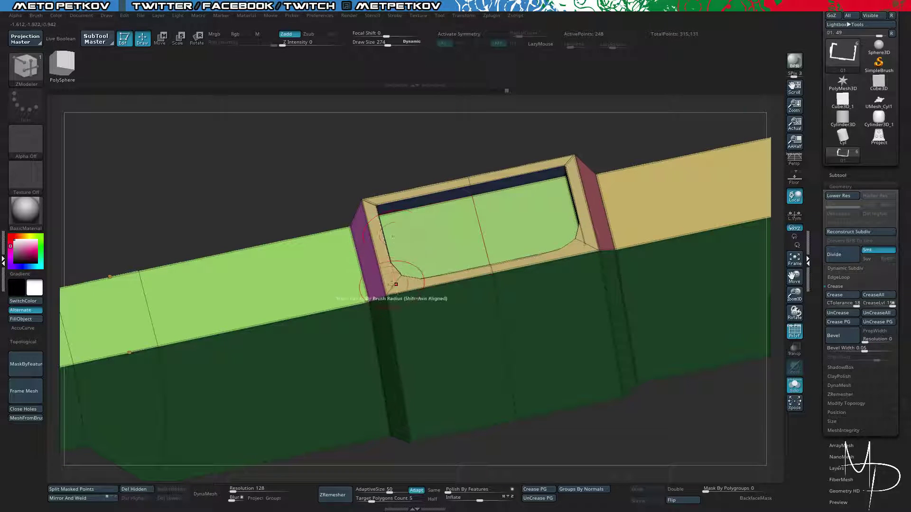
{"action": "left_click_drag", "start_coordinate": [441, 135], "coordinate": [602, 332]}
{"action": "key", "text": "shift+d"}
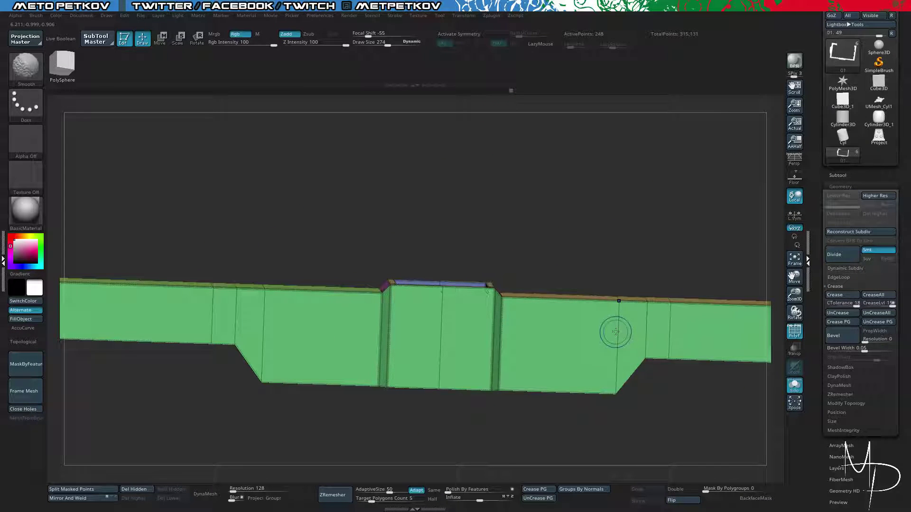
{"action": "key", "text": "d"}
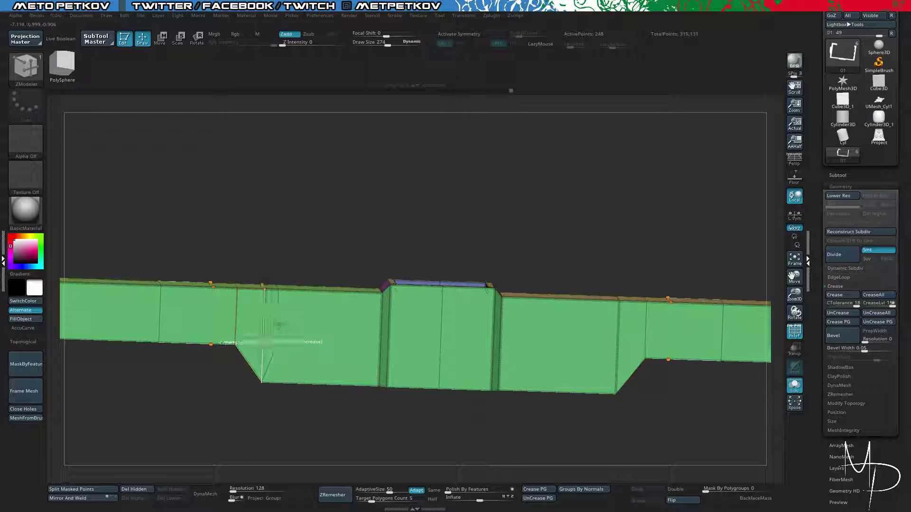
Crease the edge loops at the chamfer and base of the green upright section below the blue clamp block.
{"action": "left_click_drag", "start_coordinate": [396, 204], "coordinate": [353, 206], "text": "alt"}
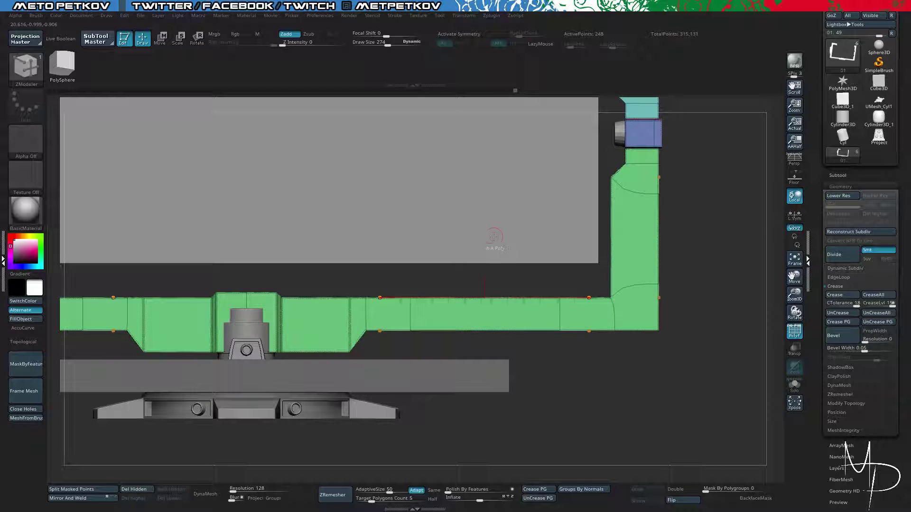
{"action": "left_click", "coordinate": [497, 241], "text": "alt"}
{"action": "key", "text": "ctrl+z"}
{"action": "key", "text": "shift+f"}
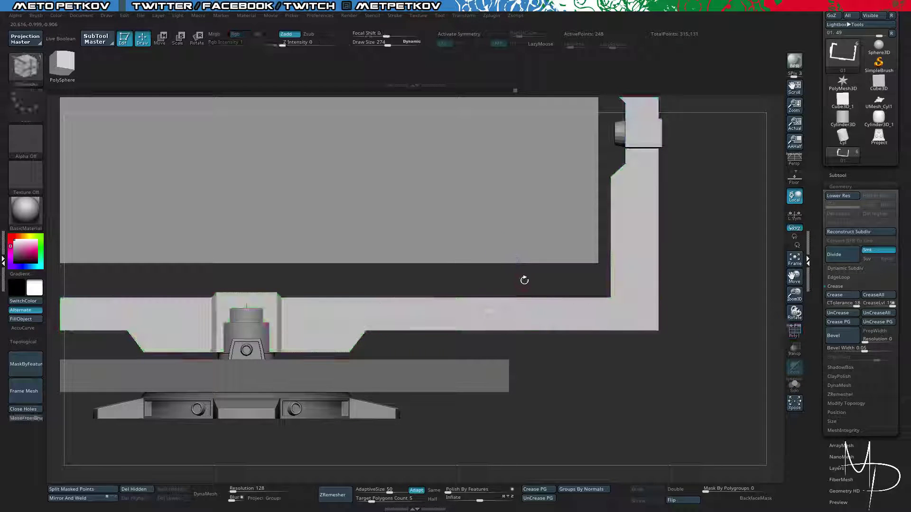
{"action": "left_click_drag", "start_coordinate": [525, 278], "coordinate": [527, 282]}
{"action": "key", "text": "shift+f"}
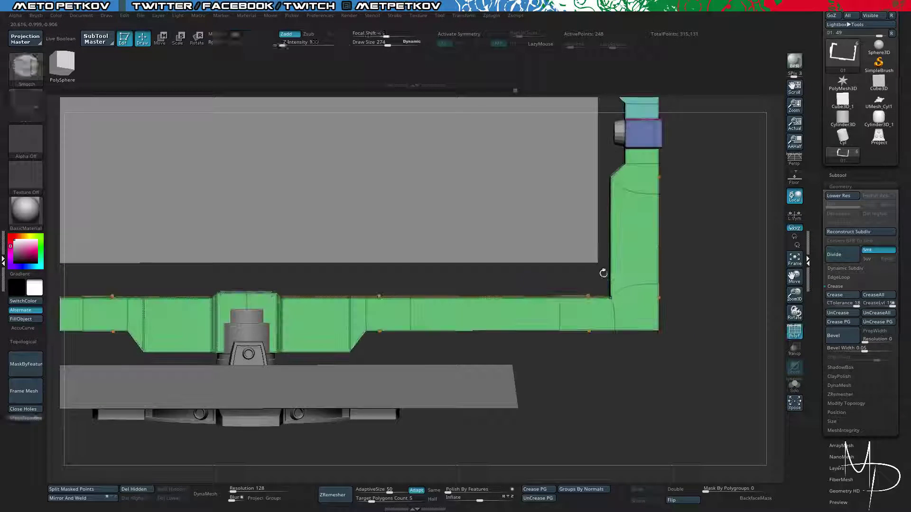
{"action": "key", "text": "b"}
{"action": "key", "text": "z"}
{"action": "key", "text": "m"}
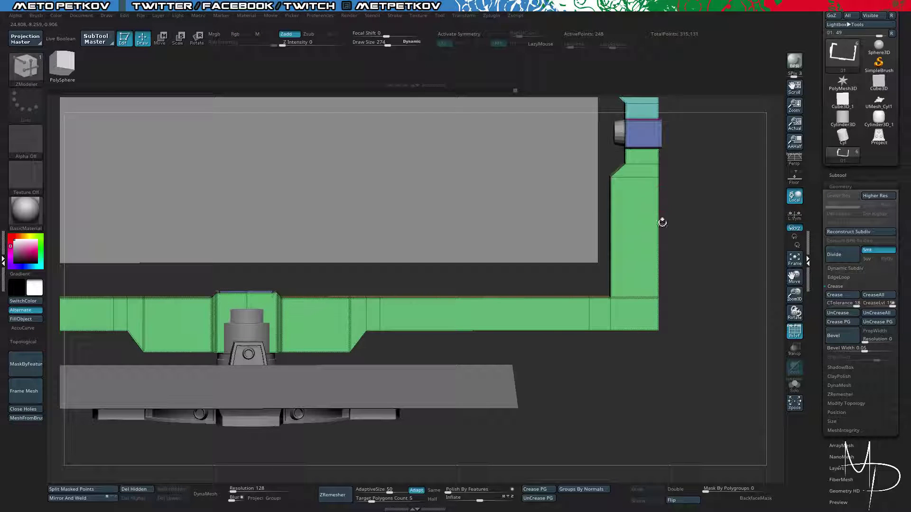
{"action": "key", "text": "d"}
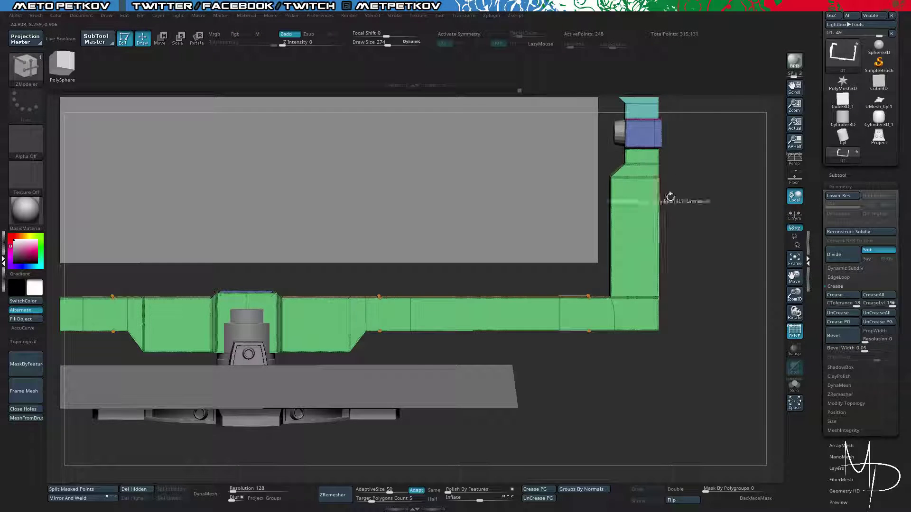
{"action": "left_click_drag", "start_coordinate": [671, 197], "coordinate": [674, 238]}
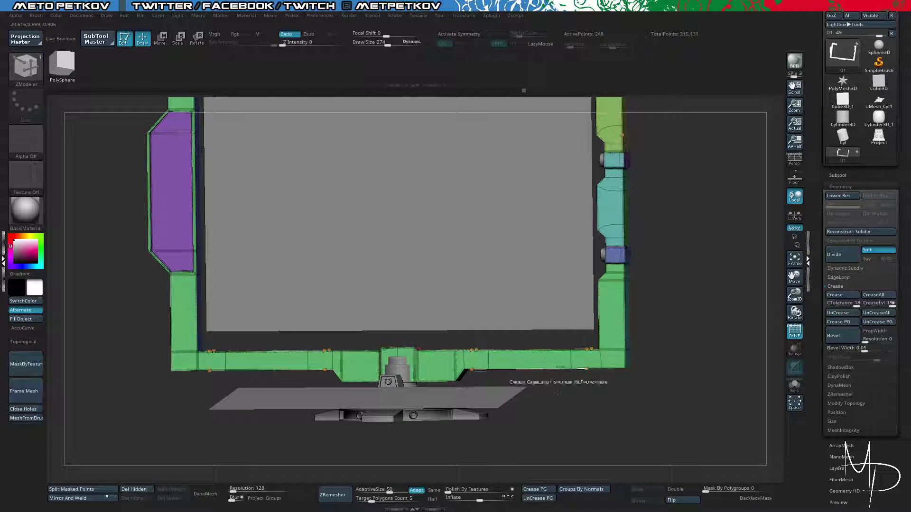
Examine the isolated upright with the clamp blocks up close, toggling its wireframe and smoothing to find uncreased loops.
{"action": "left_click_drag", "start_coordinate": [606, 397], "coordinate": [583, 399]}
{"action": "key", "text": "shift+f"}
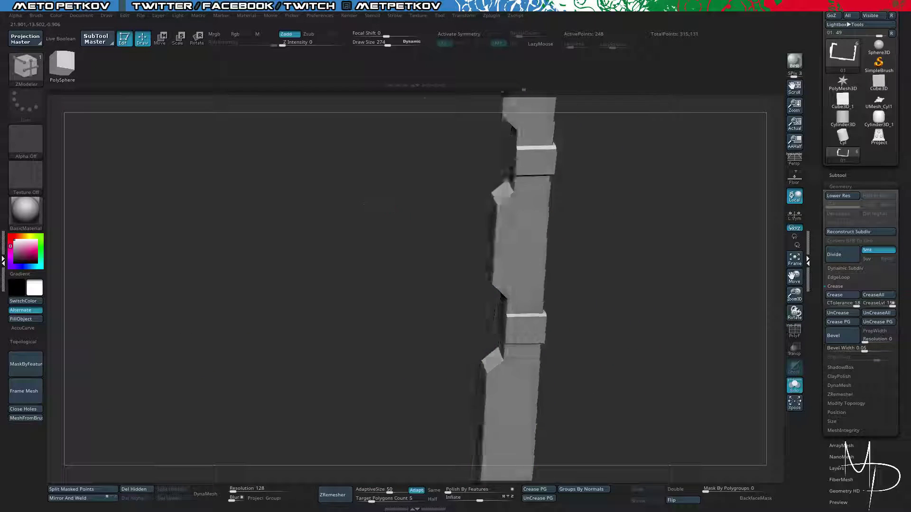
{"action": "mouse_move", "coordinate": [395, 203]}
{"action": "left_mouse_down"}
{"action": "mouse_move", "coordinate": [352, 206]}
{"action": "mouse_move", "coordinate": [380, 204]}
{"action": "mouse_move", "coordinate": [391, 264]}
{"action": "mouse_move", "coordinate": [384, 252]}
{"action": "mouse_move", "coordinate": [632, 221]}
{"action": "mouse_move", "coordinate": [429, 250]}
{"action": "mouse_move", "coordinate": [451, 217]}
{"action": "mouse_move", "coordinate": [485, 206]}
{"action": "mouse_move", "coordinate": [451, 287]}
{"action": "left_mouse_up"}
{"action": "key", "text": "shift+f"}
{"action": "key", "text": "shift+d"}
{"action": "key", "text": "shift+f"}
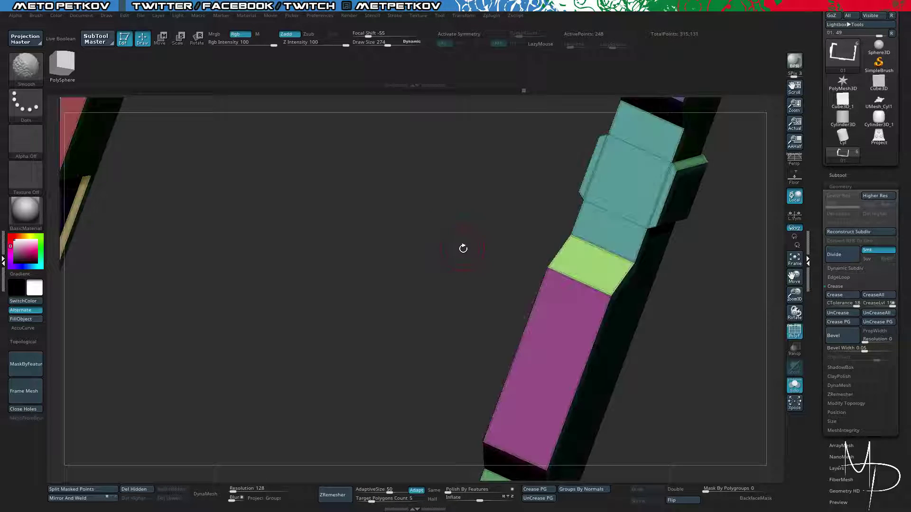
Crease the edge loops at both chamfers of the upright's yellow-green section.
{"action": "left_click_drag", "start_coordinate": [463, 220], "coordinate": [469, 267]}
{"action": "left_click_drag", "start_coordinate": [575, 173], "coordinate": [517, 216]}
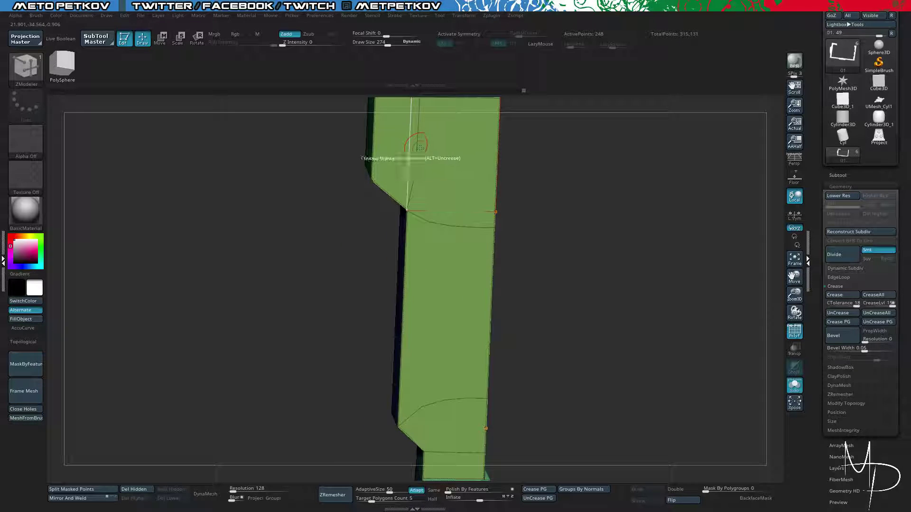
{"action": "left_click_drag", "start_coordinate": [504, 264], "coordinate": [474, 306]}
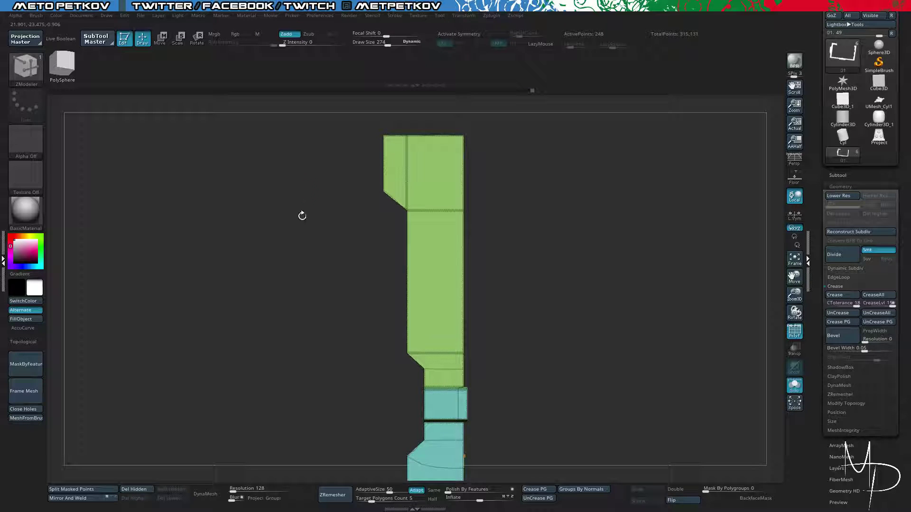
{"action": "left_click_drag", "start_coordinate": [302, 216], "coordinate": [651, 269]}
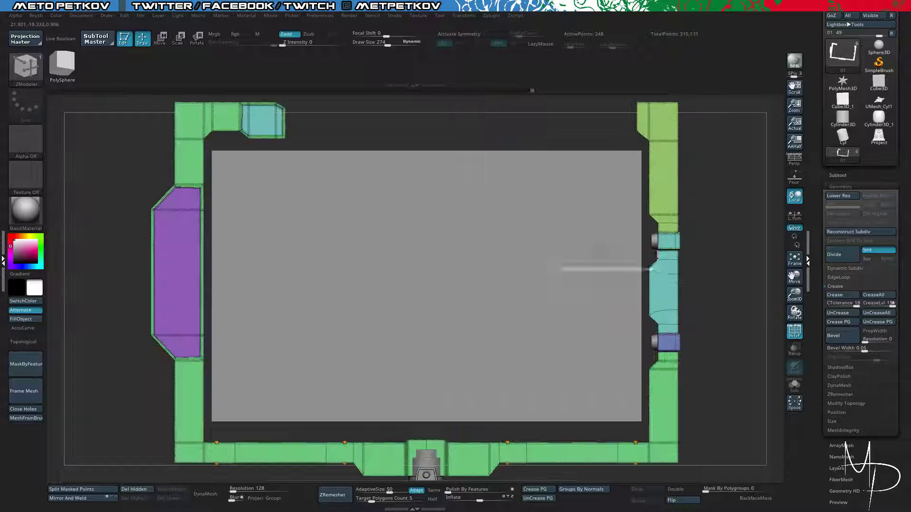
Compare the whole frame with smoothing off and on, and hide its wireframe and polygroup colours.
{"action": "key", "text": "shift+d"}
{"action": "left_click_drag", "start_coordinate": [102, 181], "coordinate": [102, 182]}
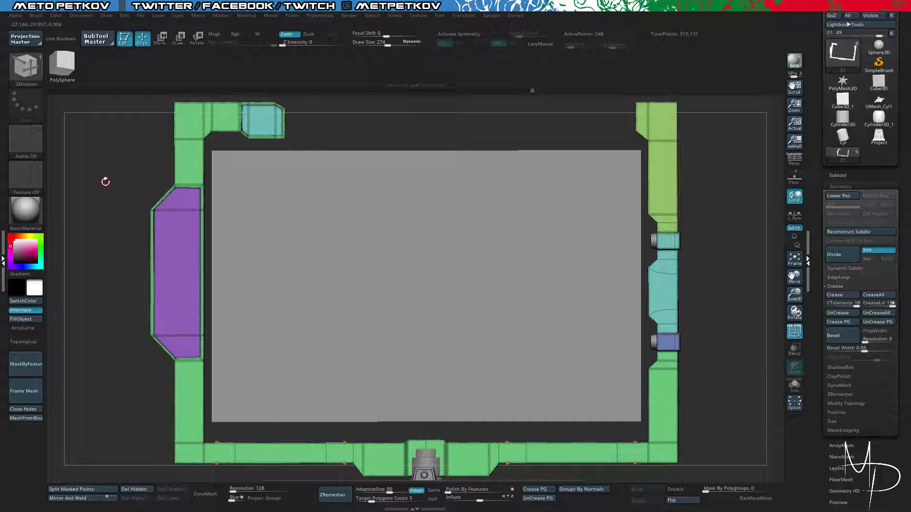
{"action": "key", "text": "shift+d"}
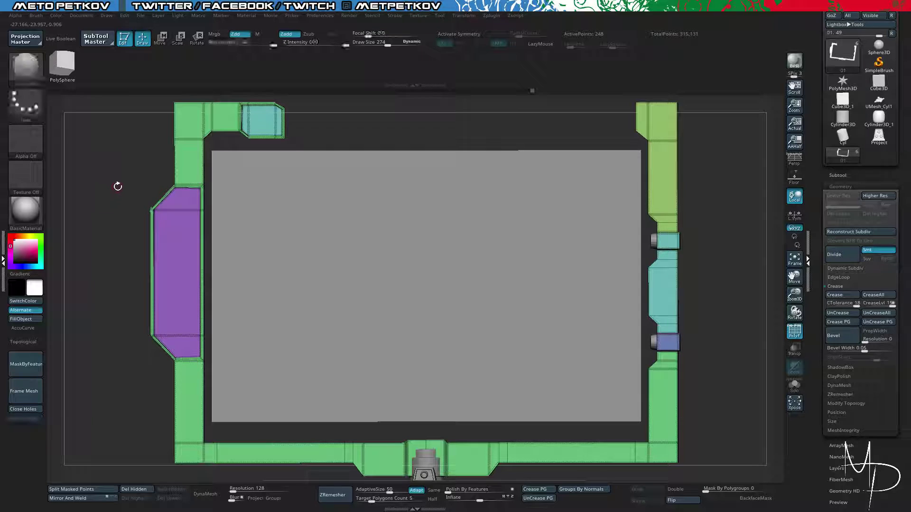
{"action": "key", "text": "shift+f"}
{"action": "key", "text": "shift+d"}
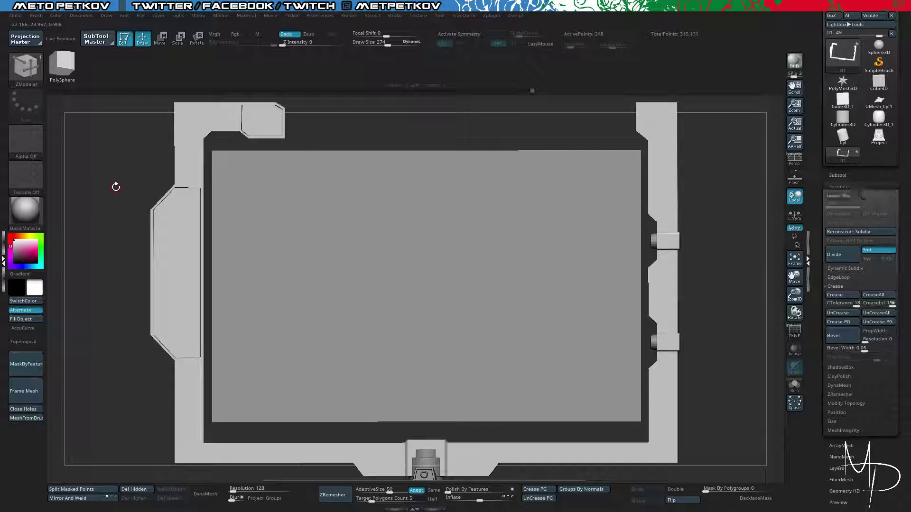
{"action": "left_click", "coordinate": [486, 213]}
{"action": "left_click", "coordinate": [849, 176]}
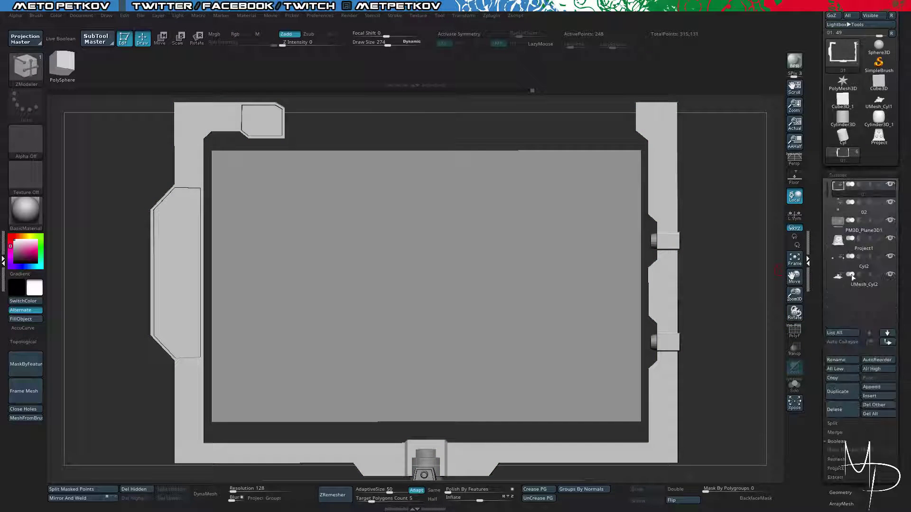
{"action": "left_click", "coordinate": [835, 176]}
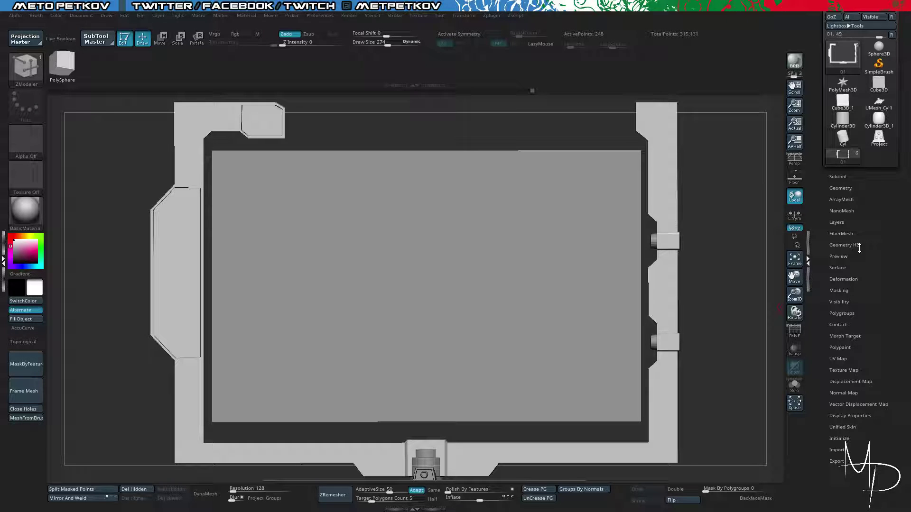
{"action": "left_click_drag", "start_coordinate": [726, 189], "coordinate": [663, 213]}
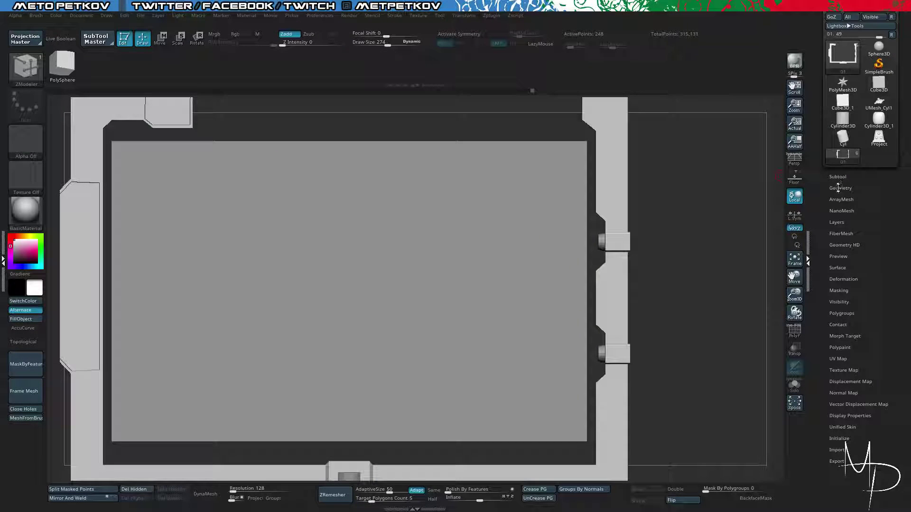
{"action": "left_click", "coordinate": [840, 188]}
{"action": "left_click_drag", "start_coordinate": [817, 198], "coordinate": [812, 136]}
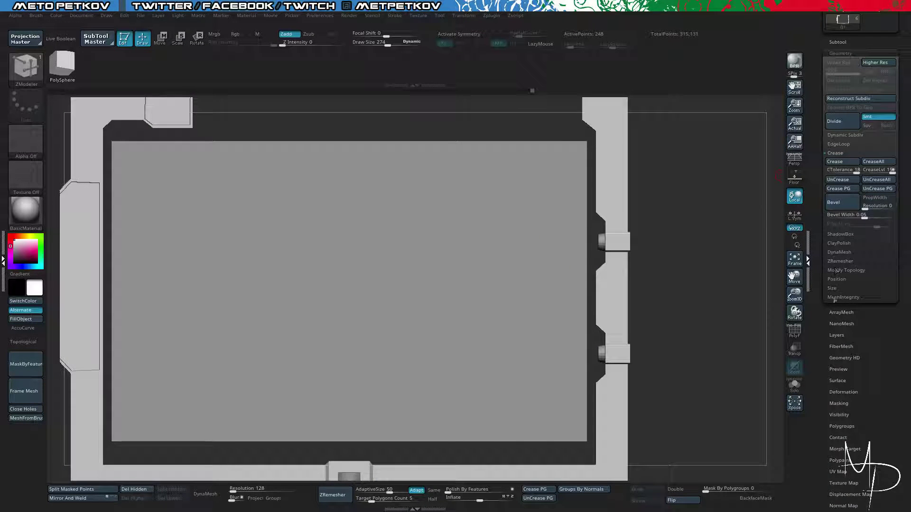
{"action": "left_click_drag", "start_coordinate": [717, 207], "coordinate": [701, 206]}
{"action": "left_click", "coordinate": [836, 153]}
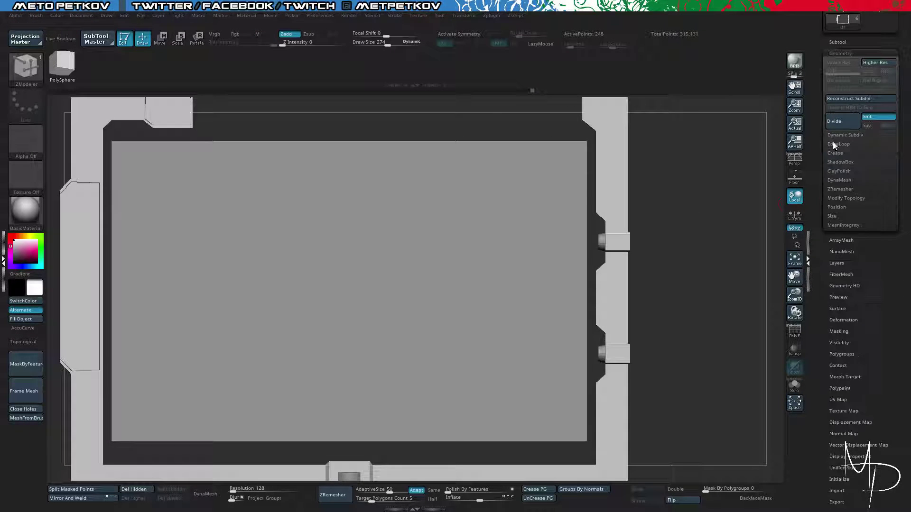
{"action": "left_click", "coordinate": [833, 143]}
{"action": "left_click", "coordinate": [833, 144]}
{"action": "mouse_move", "coordinate": [708, 181]}
{"action": "left_mouse_down"}
{"action": "mouse_move", "coordinate": [690, 192]}
{"action": "mouse_move", "coordinate": [718, 176]}
{"action": "left_mouse_up"}
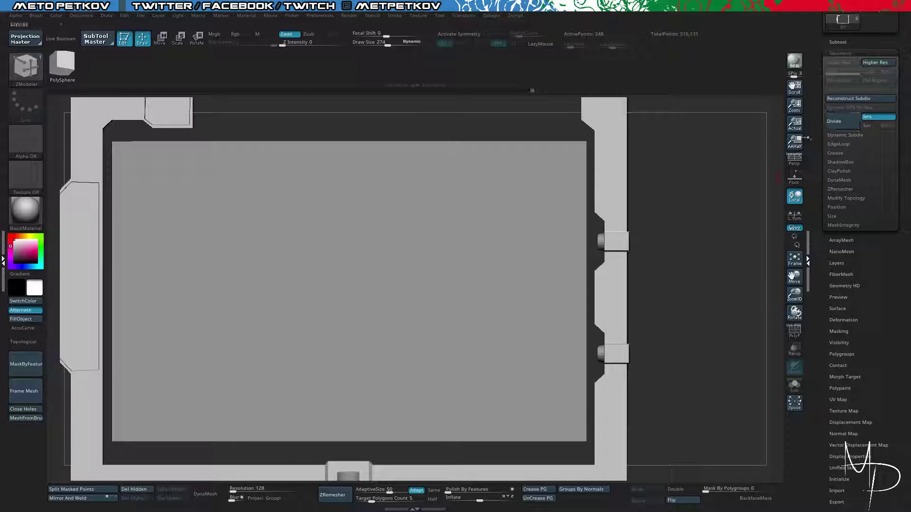
Turn the frame's smoothing back on and lower its crease level to 3.
{"action": "key", "text": "shift+f"}
{"action": "key", "text": "d"}
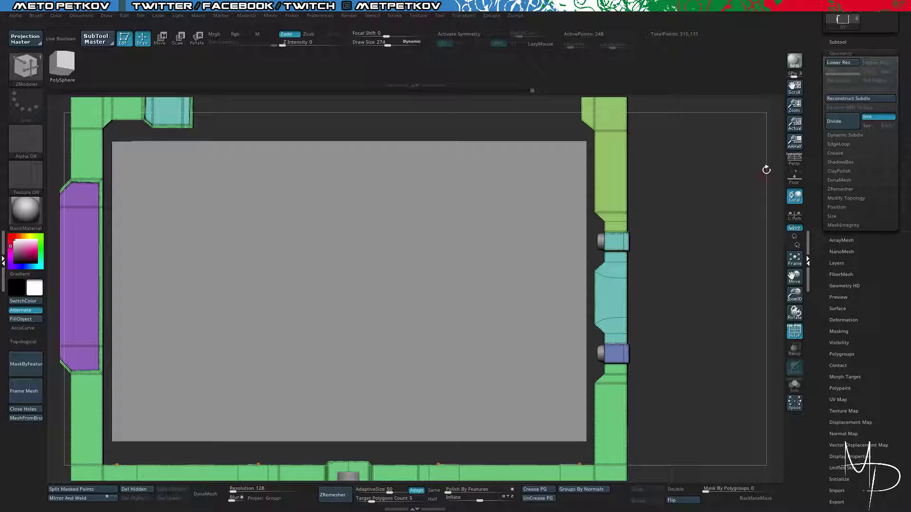
{"action": "key", "text": "shift+f"}
{"action": "mouse_move", "coordinate": [673, 255]}
{"action": "left_mouse_down"}
{"action": "mouse_move", "coordinate": [701, 258]}
{"action": "mouse_move", "coordinate": [687, 257]}
{"action": "left_mouse_up"}
{"action": "left_click", "coordinate": [845, 135]}
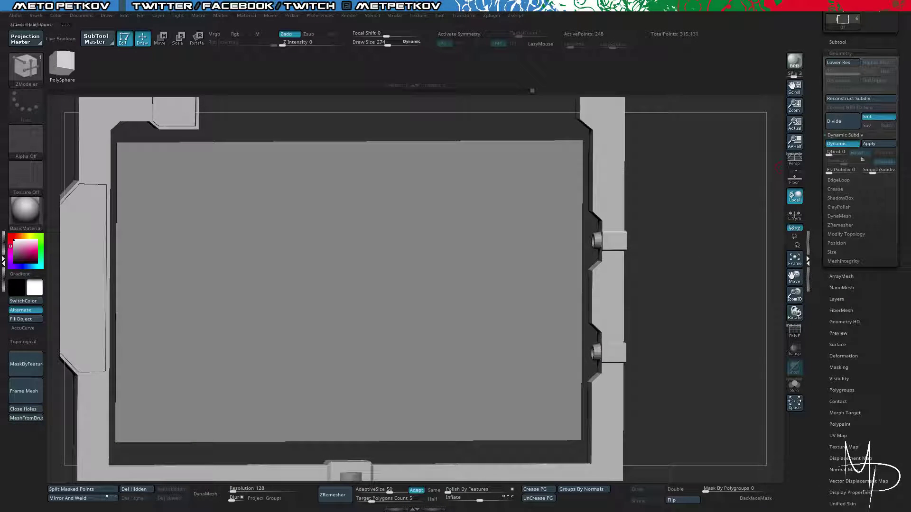
{"action": "left_click", "coordinate": [835, 189]}
{"action": "left_click_drag", "start_coordinate": [878, 174], "coordinate": [870, 174]}
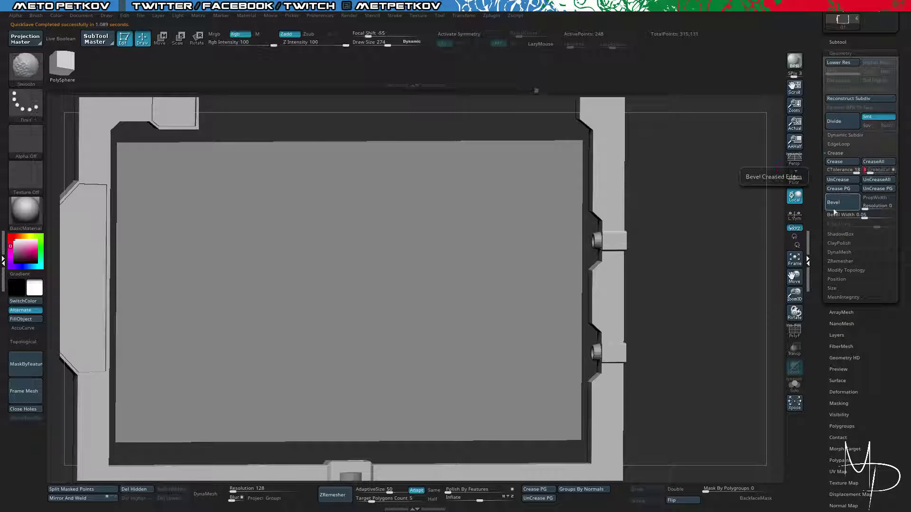
Set the frame's dynamic smooth subdivision to 5 and inspect the softened edges across the monitor.
{"action": "left_click_drag", "start_coordinate": [732, 252], "coordinate": [761, 229]}
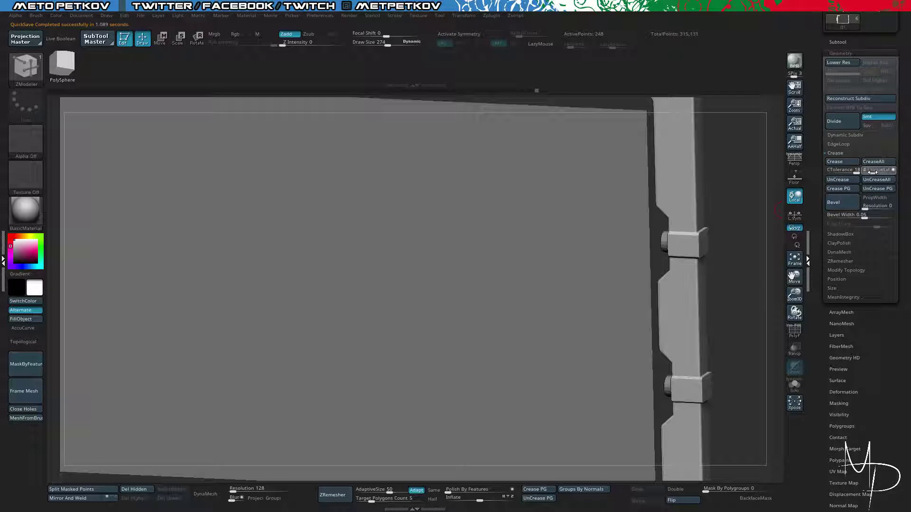
{"action": "left_click", "coordinate": [837, 135]}
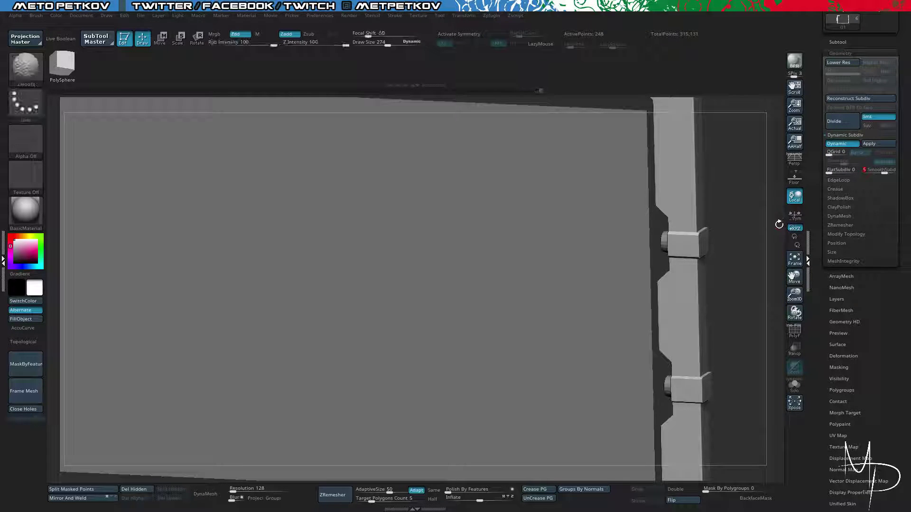
{"action": "left_click_drag", "start_coordinate": [765, 227], "coordinate": [696, 218]}
{"action": "key", "text": "alt+s"}
{"action": "key", "text": "alt+s"}
{"action": "left_click_drag", "start_coordinate": [683, 263], "coordinate": [717, 311], "text": "alt"}
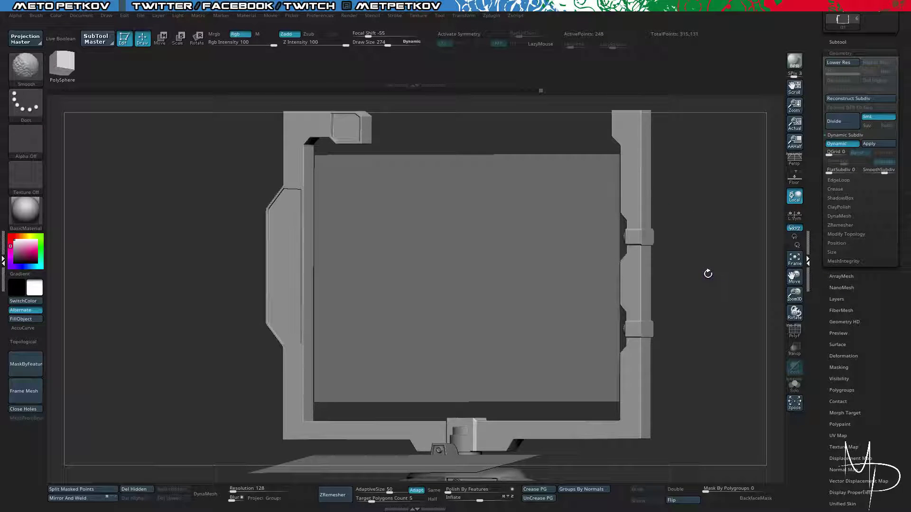
Examine the complete monitor with its softened frame from several angles and from the front.
{"action": "left_click_drag", "start_coordinate": [698, 256], "coordinate": [752, 195]}
{"action": "left_click", "coordinate": [842, 135]}
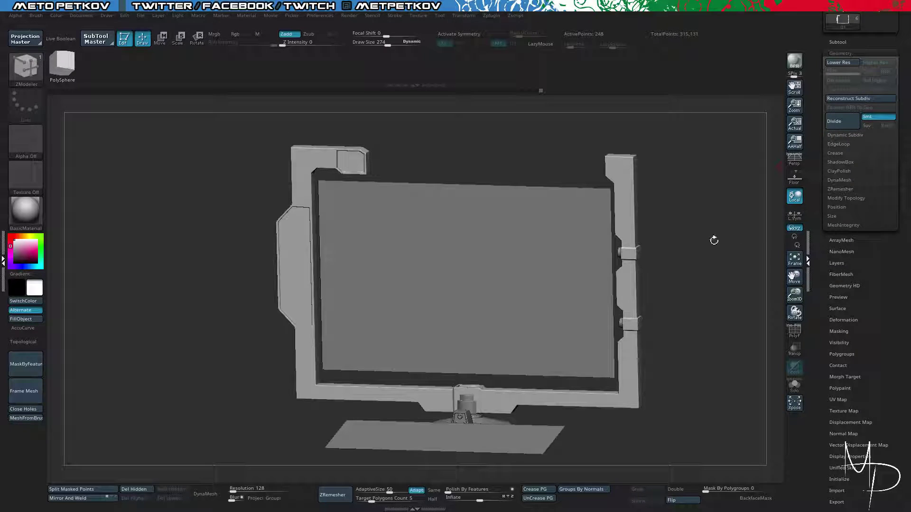
{"action": "left_click_drag", "start_coordinate": [714, 241], "coordinate": [768, 188]}
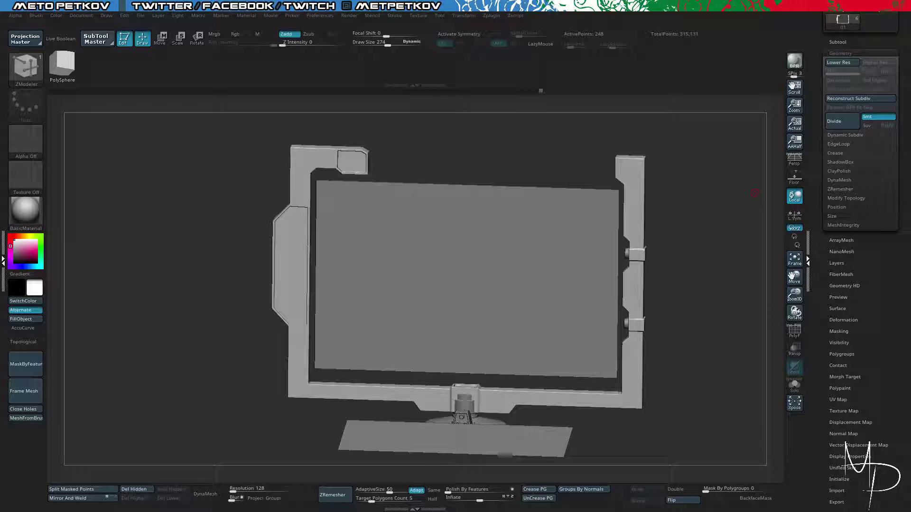
{"action": "left_click_drag", "start_coordinate": [198, 175], "coordinate": [222, 186], "text": "shift"}
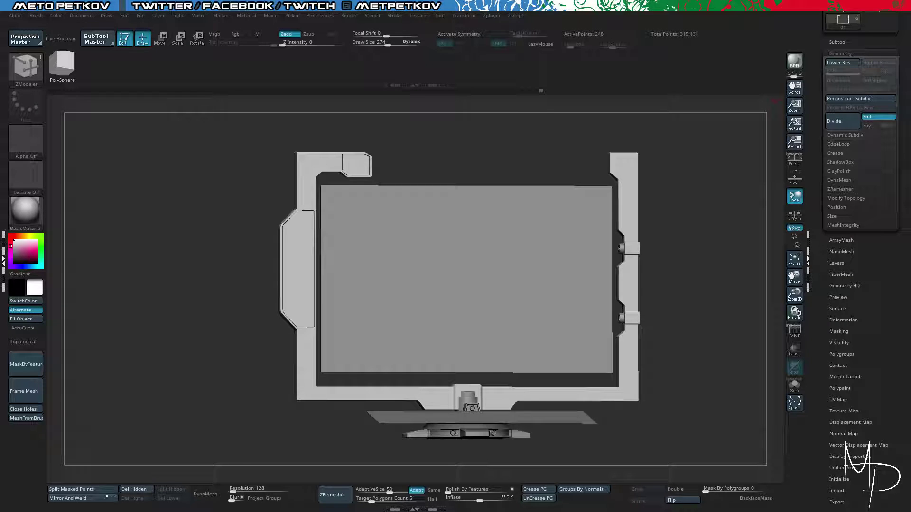
{"action": "left_click_drag", "start_coordinate": [156, 213], "coordinate": [190, 262]}
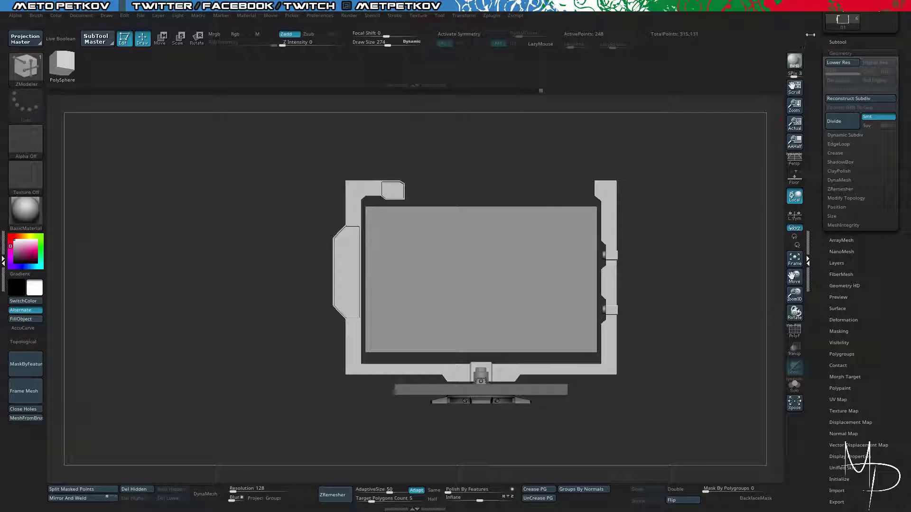
Show the list of the monitor's subtools.
{"action": "scroll", "coordinate": [811, 54], "scroll_direction": "up", "scroll_amount": 1}
{"action": "left_click", "coordinate": [836, 57]}
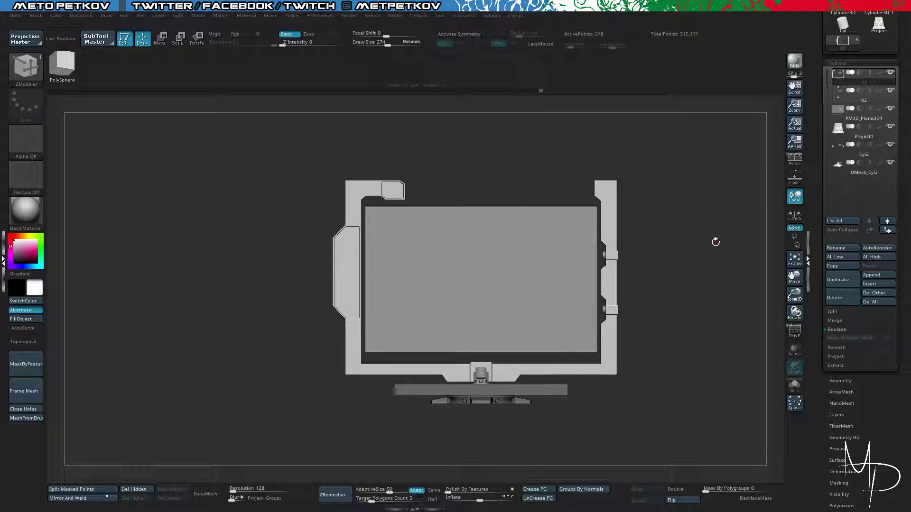
{"action": "left_click_drag", "start_coordinate": [716, 240], "coordinate": [683, 271]}
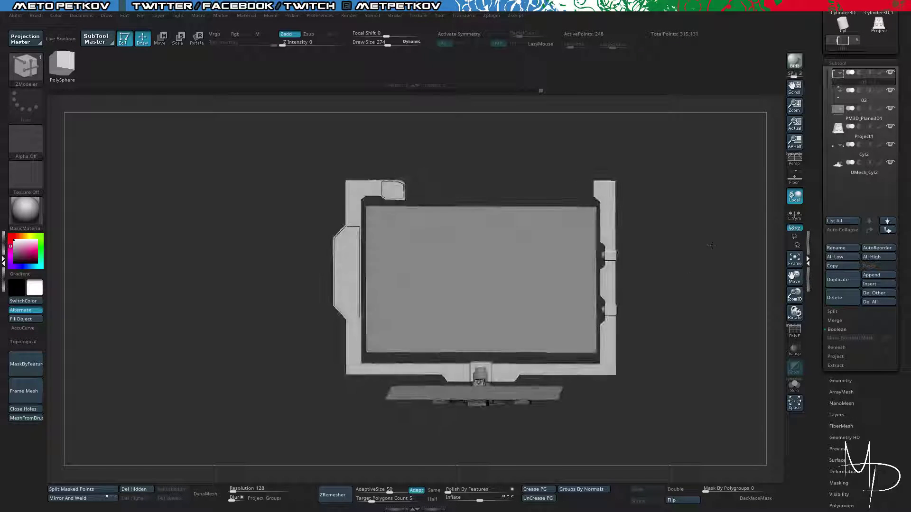
Isolate the frame, move it to the end of the subtool list and mark it as a boolean start group.
{"action": "mouse_move", "coordinate": [245, 413]}
{"action": "left_mouse_down", "text": "alt"}
{"action": "mouse_move", "coordinate": [267, 288]}
{"action": "mouse_move", "coordinate": [267, 341]}
{"action": "mouse_move", "coordinate": [256, 241]}
{"action": "left_mouse_up", "text": "alt"}
{"action": "key", "text": "alt+shift+s"}
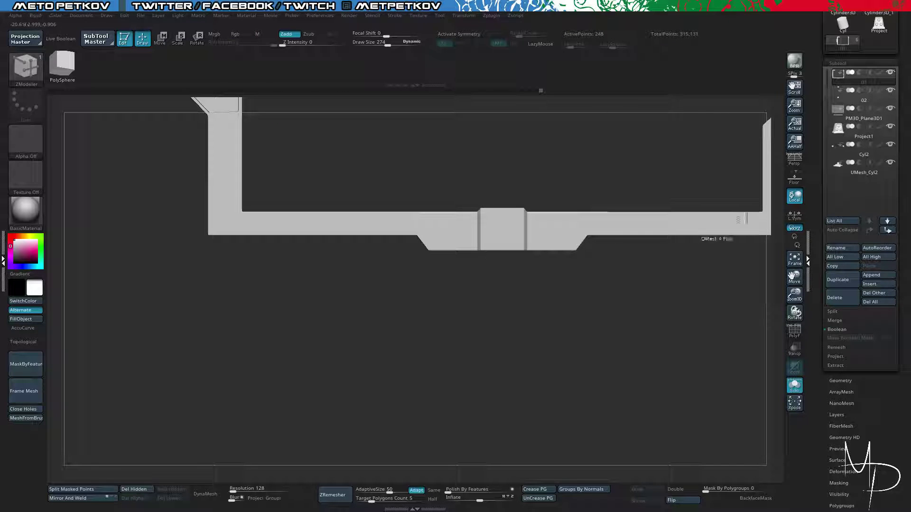
{"action": "left_click", "coordinate": [888, 231], "text": "shift"}
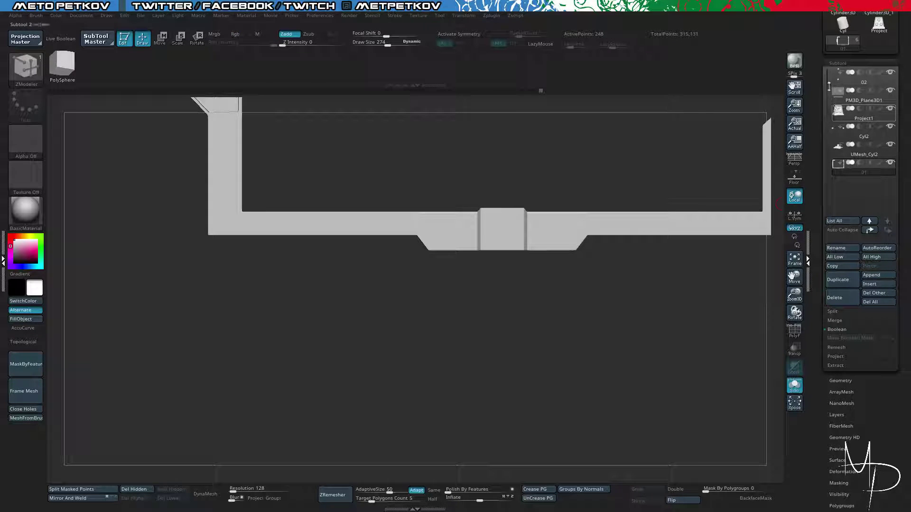
{"action": "left_click_drag", "start_coordinate": [849, 172], "coordinate": [746, 364]}
{"action": "mouse_move", "coordinate": [521, 335]}
{"action": "left_mouse_down", "text": "alt"}
{"action": "mouse_move", "coordinate": [561, 369]}
{"action": "mouse_move", "coordinate": [519, 334]}
{"action": "left_mouse_up", "text": "alt"}
{"action": "key", "text": "alt+s"}
{"action": "key", "text": "alt+s"}
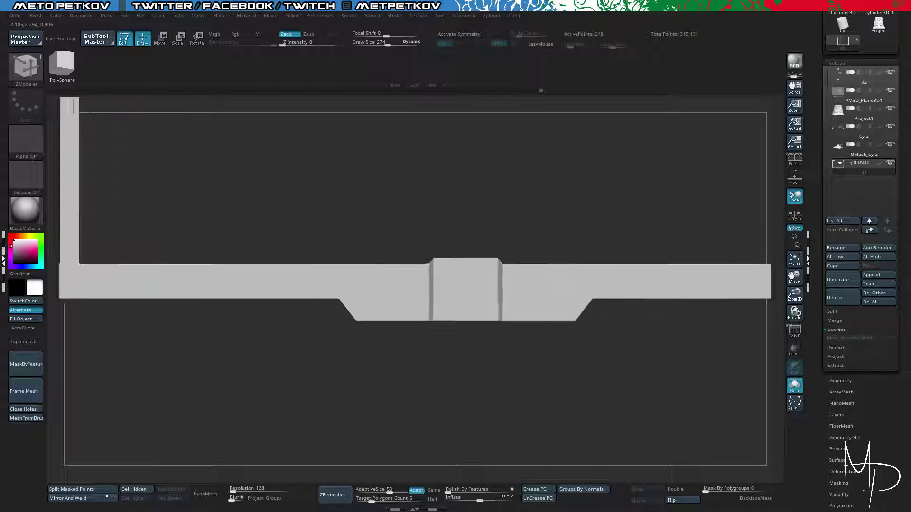
Insert an extended cylinder at draw size 442 on the frame's lower bar beside the central block and split it into its own subtool.
{"action": "key", "text": "shift+f"}
{"action": "key", "text": "b"}
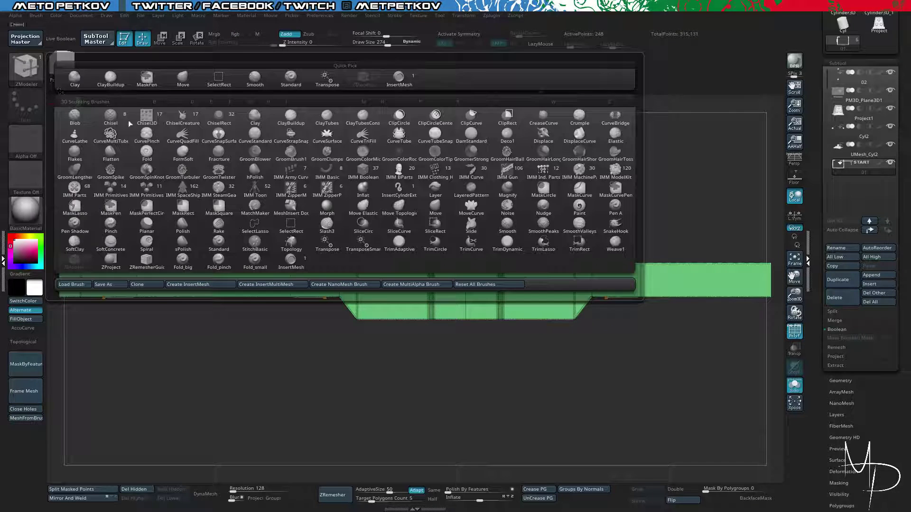
{"action": "left_click", "coordinate": [118, 194]}
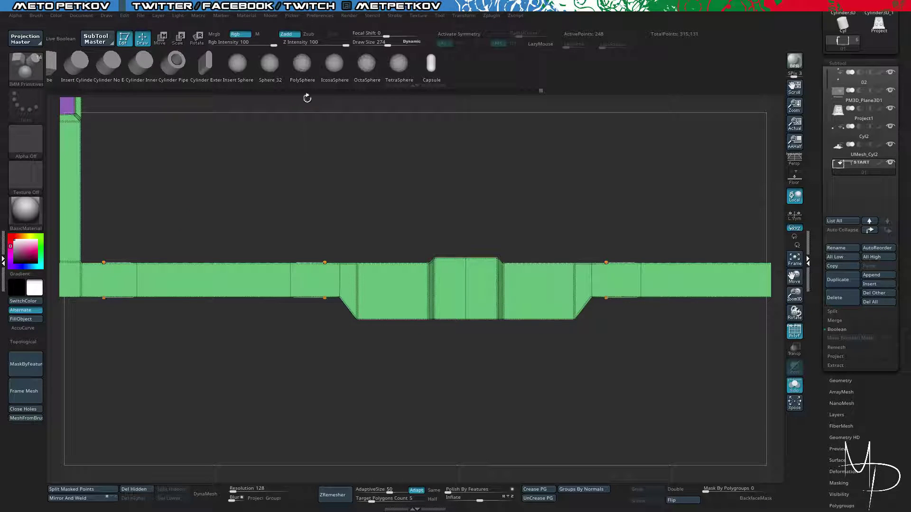
{"action": "right_click_drag", "start_coordinate": [472, 378], "coordinate": [470, 300], "text": "ctrl"}
{"action": "key", "text": "space"}
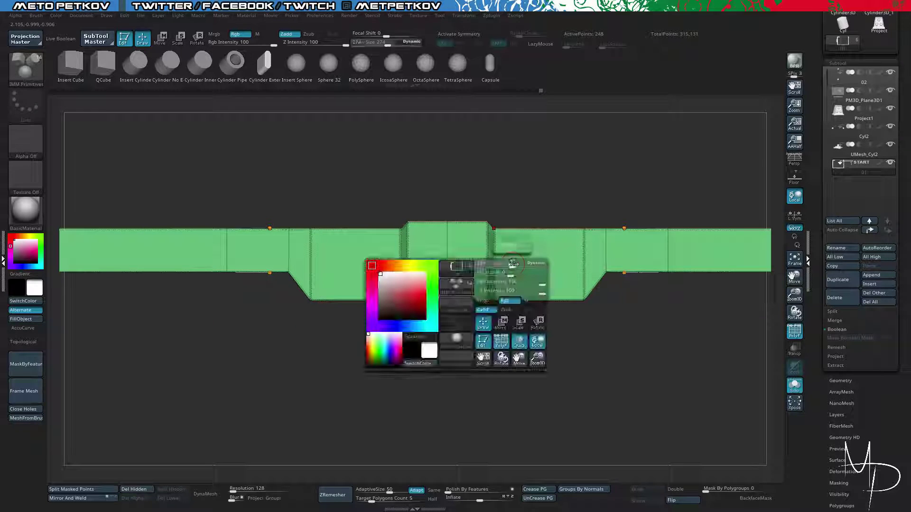
{"action": "mouse_move", "coordinate": [503, 264]}
{"action": "left_mouse_down"}
{"action": "mouse_move", "coordinate": [517, 263]}
{"action": "mouse_move", "coordinate": [514, 288]}
{"action": "left_mouse_up"}
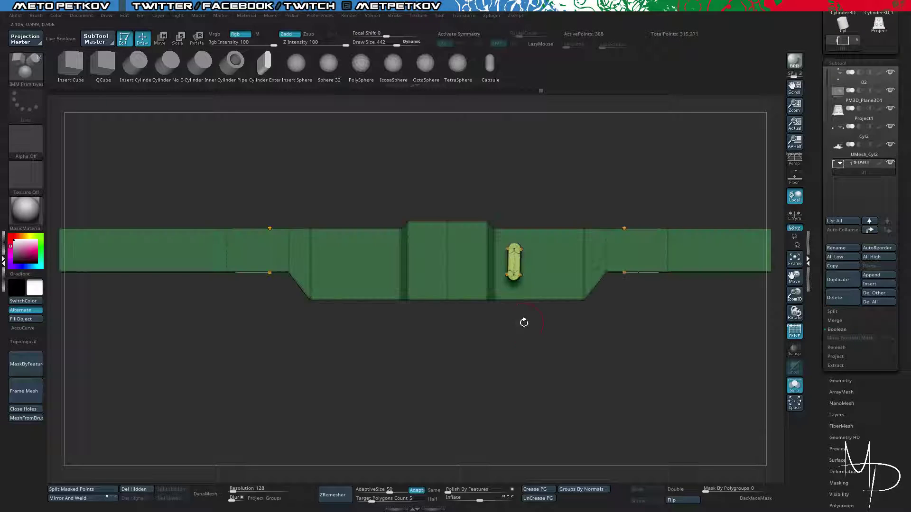
{"action": "mouse_move", "coordinate": [535, 356]}
{"action": "left_mouse_down"}
{"action": "mouse_move", "coordinate": [502, 341]}
{"action": "mouse_move", "coordinate": [541, 369]}
{"action": "mouse_move", "coordinate": [528, 366]}
{"action": "left_mouse_up"}
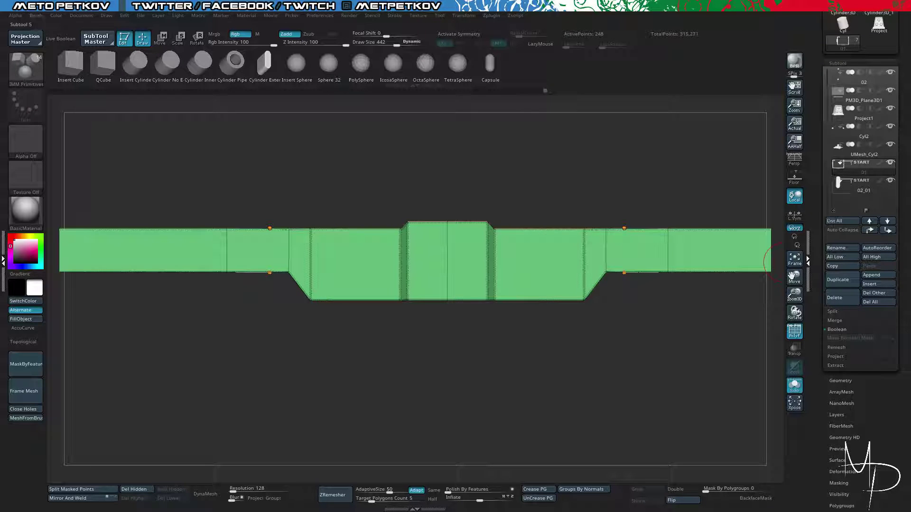
Set the inserted piece to subtract, tilt and lengthen it into a slanted slot cutter, and preview the cut with Live Boolean.
{"action": "left_click", "coordinate": [858, 183]}
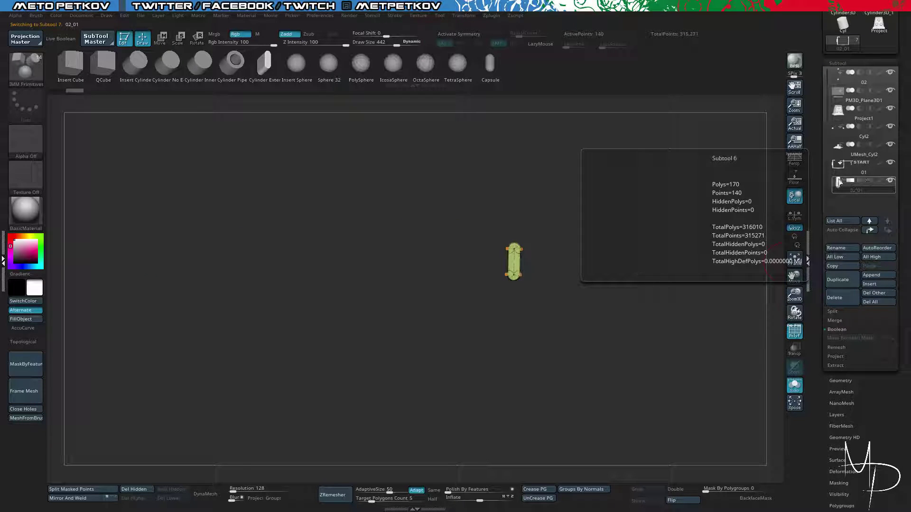
{"action": "key", "text": "ctrl+shift+s"}
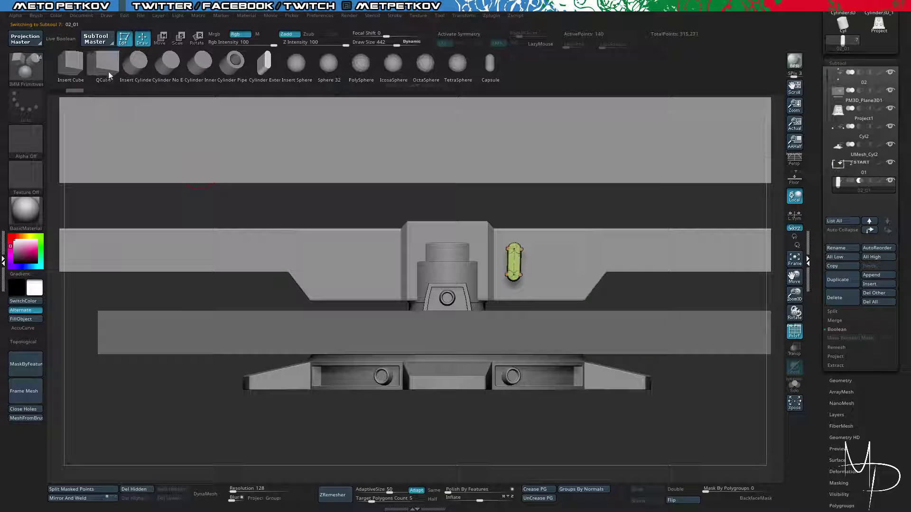
{"action": "key", "text": "w"}
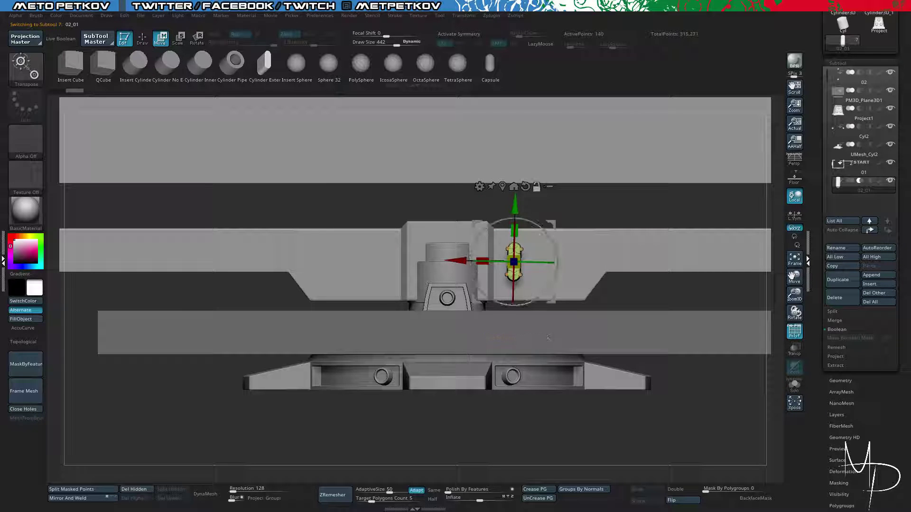
{"action": "scroll", "coordinate": [370, 200], "scroll_direction": "up", "scroll_amount": 3}
{"action": "right_click_drag", "start_coordinate": [470, 179], "coordinate": [478, 209], "text": "ctrl"}
{"action": "left_click_drag", "start_coordinate": [541, 226], "coordinate": [548, 233]}
{"action": "right_click_drag", "start_coordinate": [511, 253], "coordinate": [549, 276]}
{"action": "left_click_drag", "start_coordinate": [549, 276], "coordinate": [544, 277]}
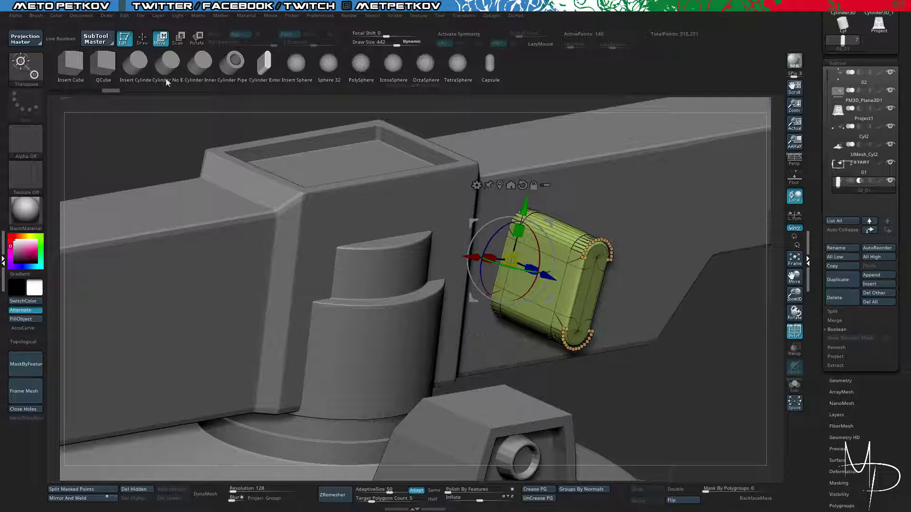
{"action": "left_click", "coordinate": [59, 39]}
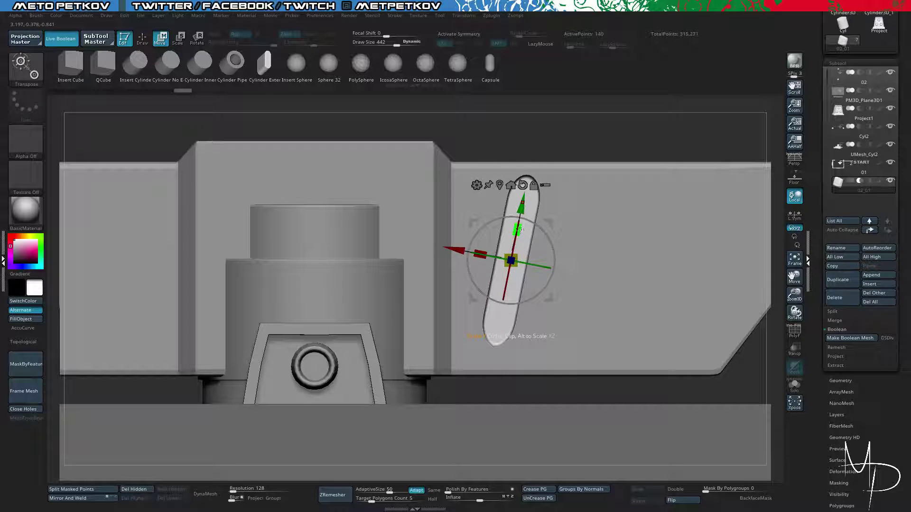
Adjust how deeply the slot cutter reaches into the frame and reset the gizmo's orientation.
{"action": "key", "text": "shift+s"}
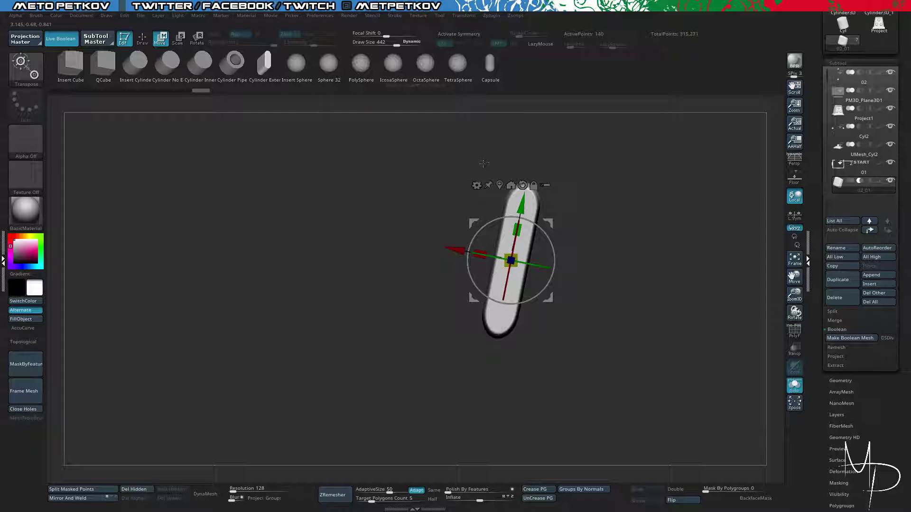
{"action": "key", "text": "shift+s"}
{"action": "key", "text": "shift+s"}
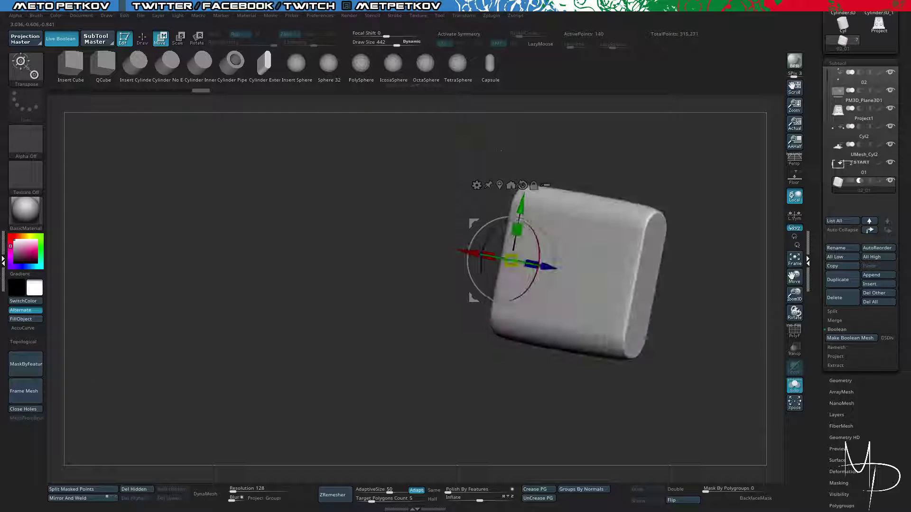
{"action": "key", "text": "shift+s"}
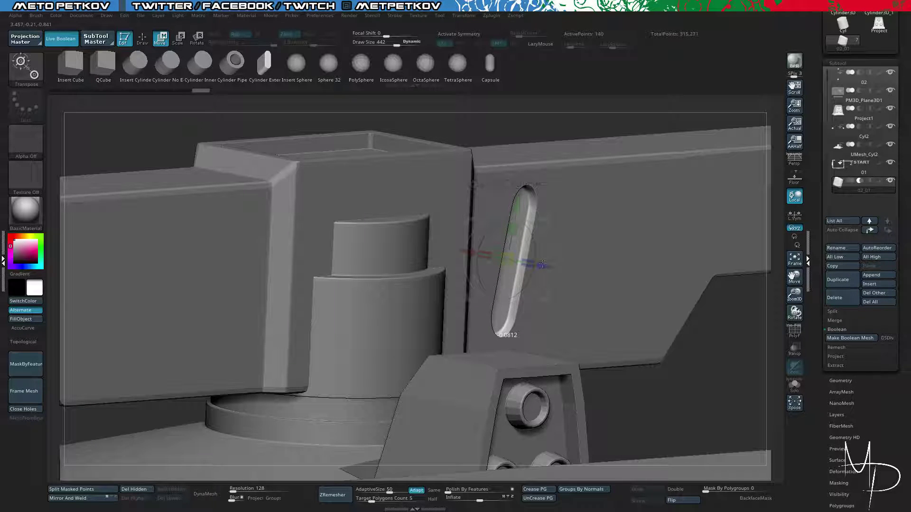
{"action": "left_click_drag", "start_coordinate": [542, 264], "coordinate": [522, 265], "text": "shift"}
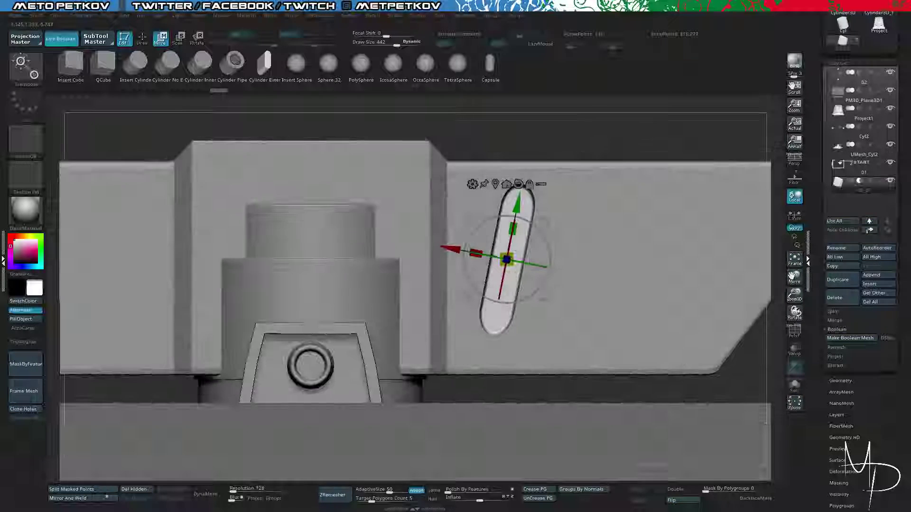
{"action": "left_click", "coordinate": [518, 183]}
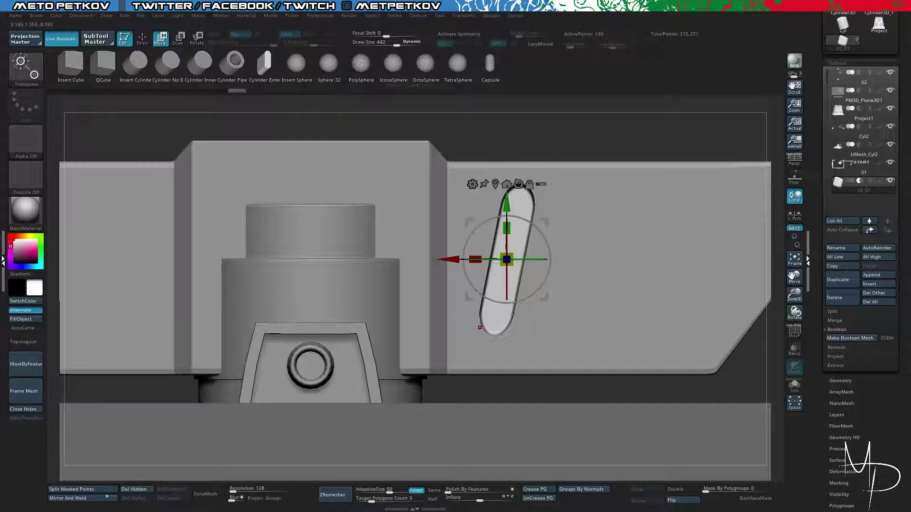
Mirror the slot cutter to the other side of the central block and center the gizmo on it.
{"action": "left_click_drag", "start_coordinate": [825, 409], "coordinate": [858, 251]}
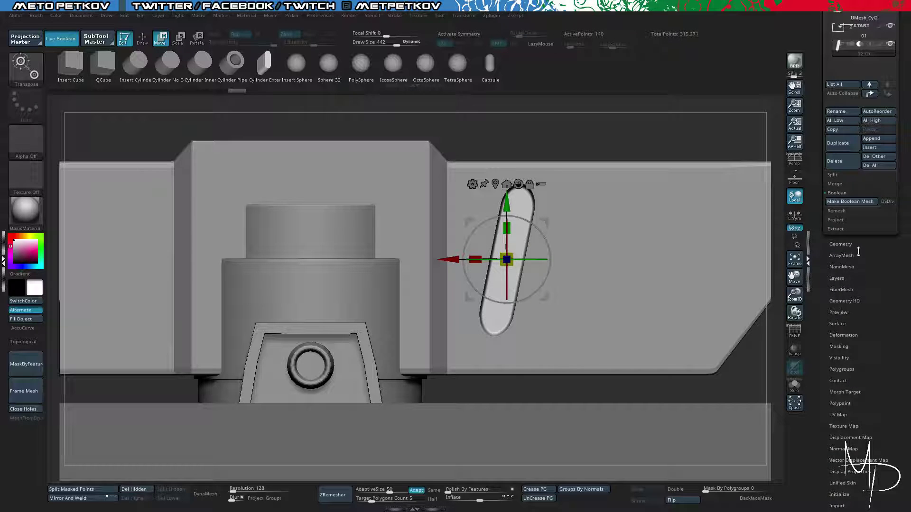
{"action": "left_click", "coordinate": [839, 334]}
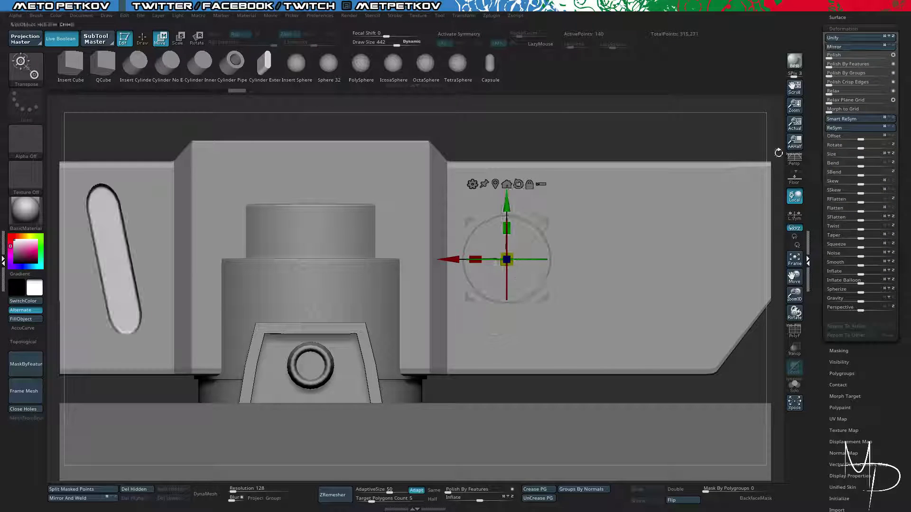
{"action": "left_click", "coordinate": [835, 46]}
{"action": "key", "text": "alt+s"}
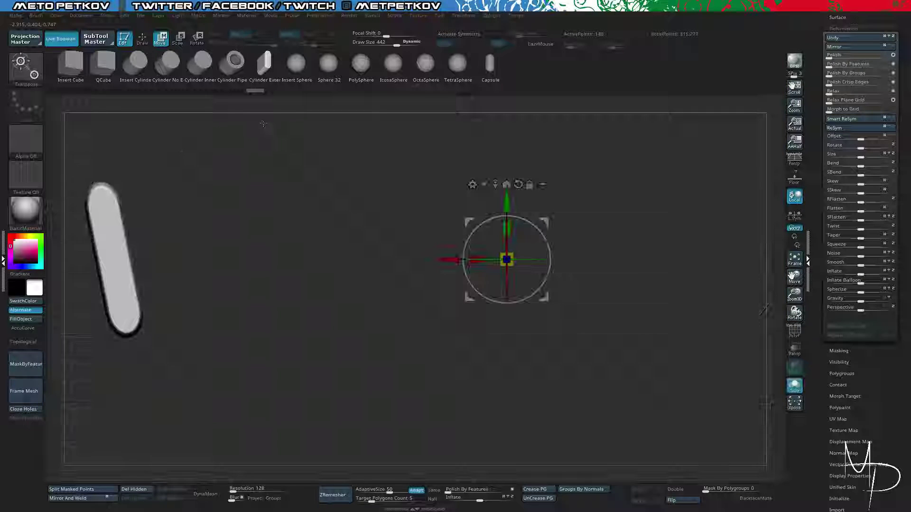
{"action": "left_click_drag", "start_coordinate": [263, 124], "coordinate": [374, 129], "text": "alt"}
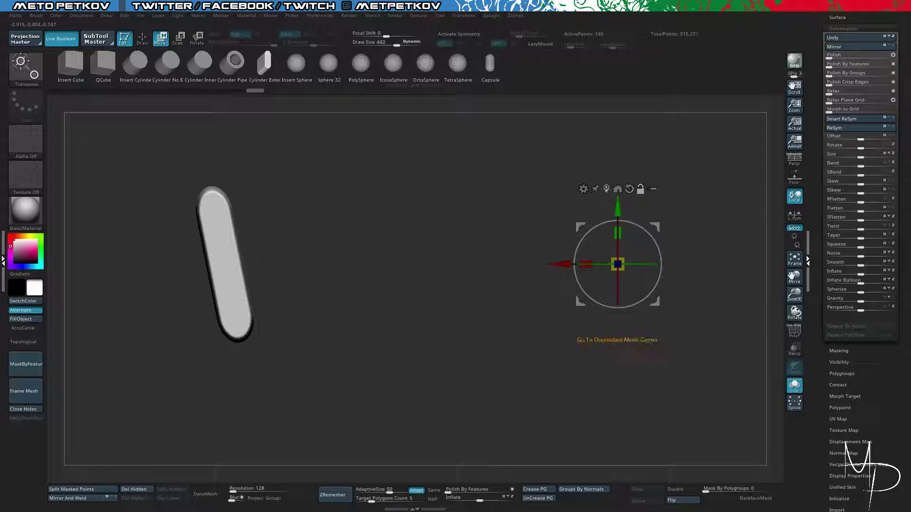
{"action": "left_click", "coordinate": [617, 189]}
{"action": "key", "text": "alt+s"}
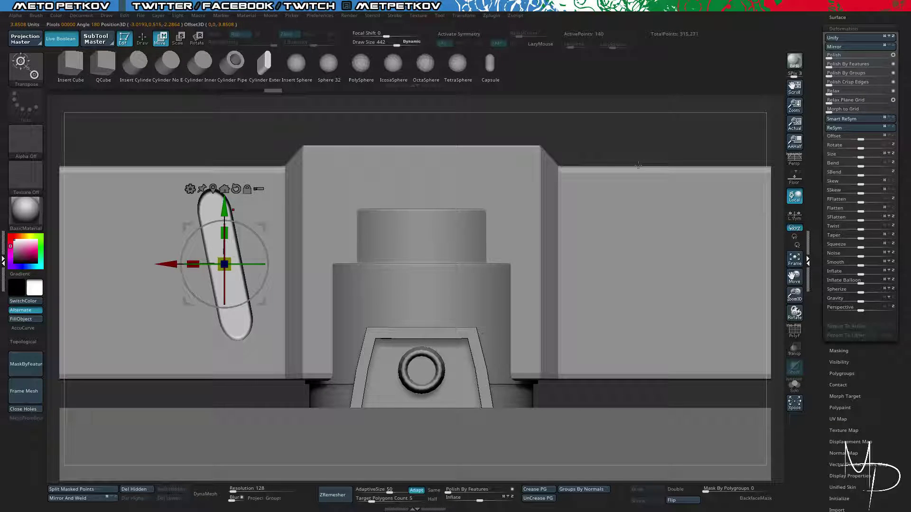
{"action": "key", "text": "q"}
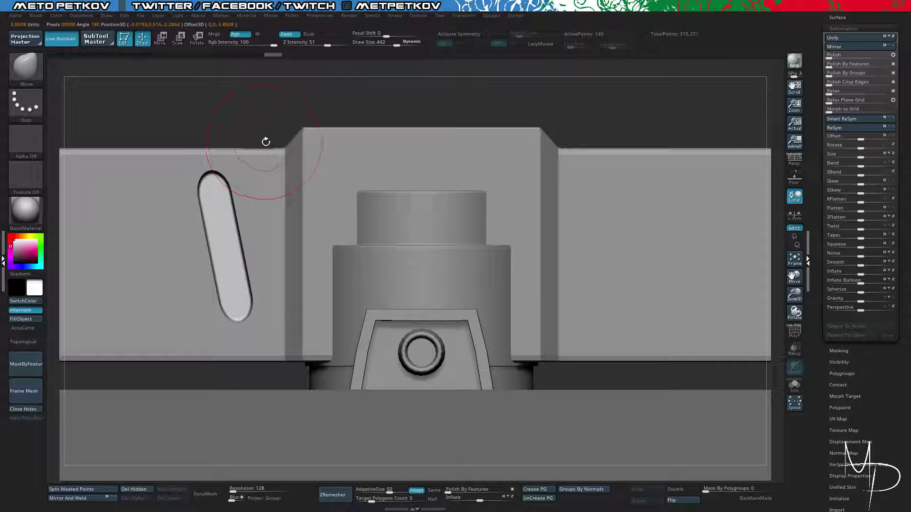
Enable Array Mesh on the slot cutter with locked position, locked size and Transpose control.
{"action": "scroll", "coordinate": [827, 62], "scroll_direction": "up", "scroll_amount": 2}
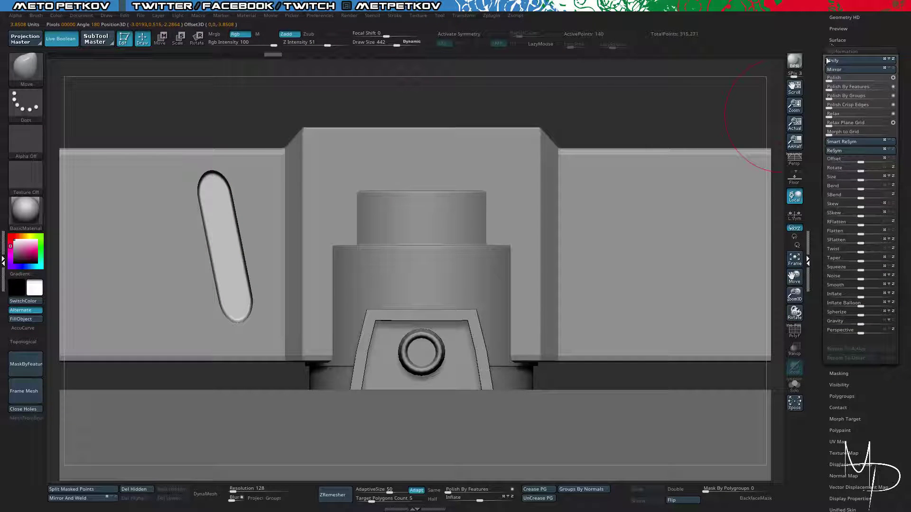
{"action": "left_click", "coordinate": [835, 50]}
{"action": "scroll", "coordinate": [830, 54], "scroll_direction": "up", "scroll_amount": 5}
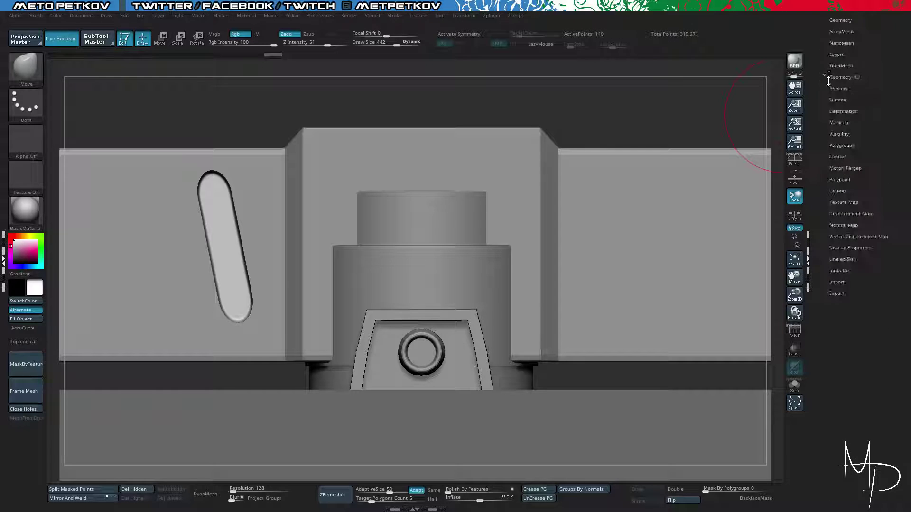
{"action": "left_click", "coordinate": [834, 52]}
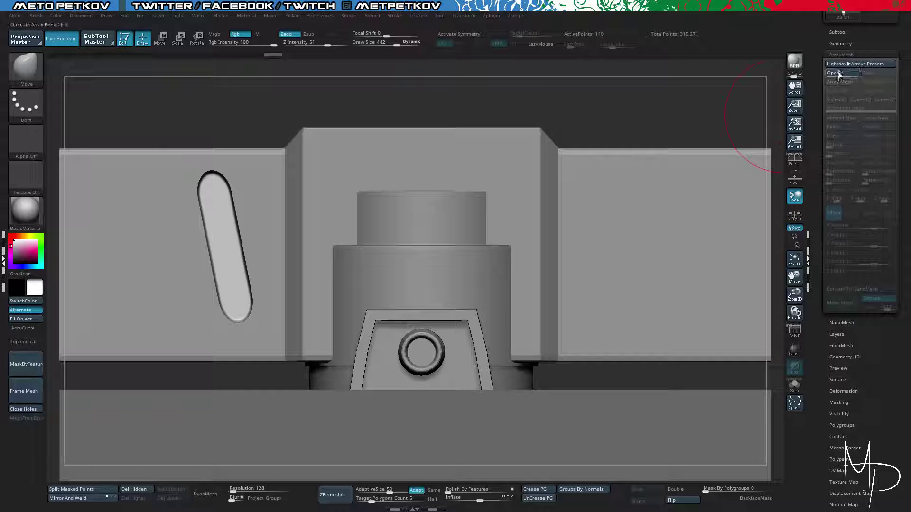
{"action": "left_click", "coordinate": [839, 83]}
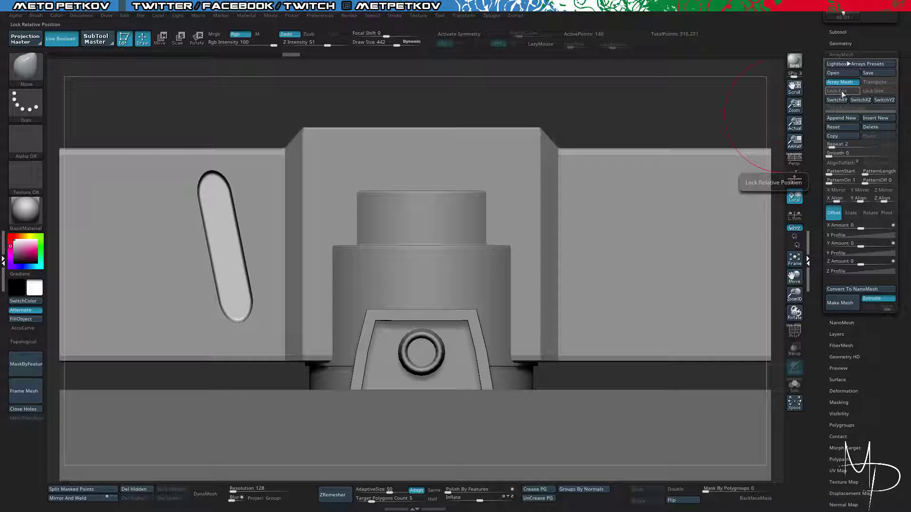
{"action": "left_click", "coordinate": [848, 93]}
{"action": "left_click", "coordinate": [868, 90]}
{"action": "left_click", "coordinate": [874, 83]}
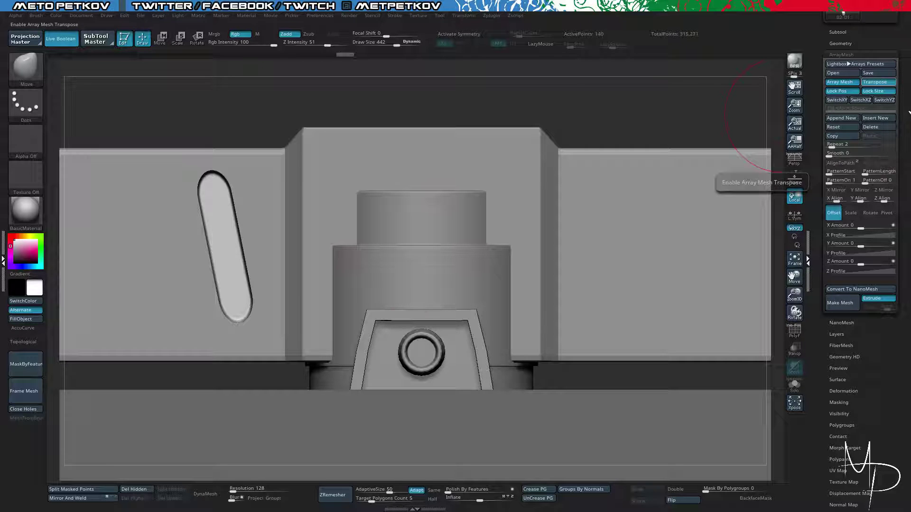
Hide every subtool except the frame and the slot cutter.
{"action": "left_click_drag", "start_coordinate": [191, 142], "coordinate": [298, 130], "text": "alt"}
{"action": "left_click", "coordinate": [303, 144]}
{"action": "left_click", "coordinate": [344, 134]}
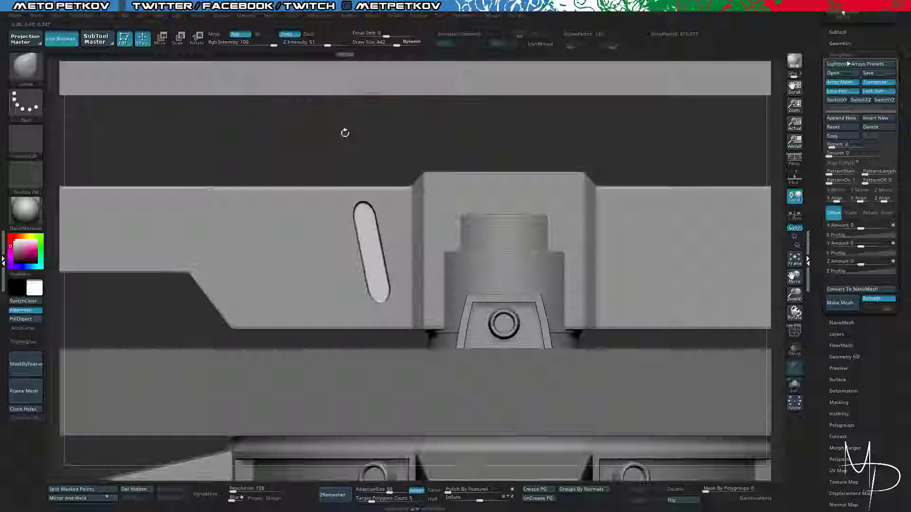
{"action": "left_click", "coordinate": [841, 34]}
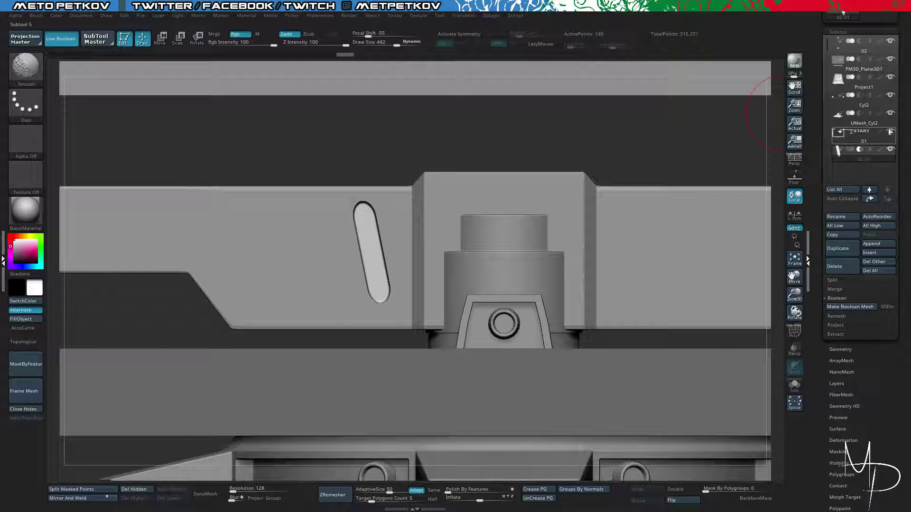
{"action": "left_click", "coordinate": [891, 133], "text": "shift"}
{"action": "left_click", "coordinate": [878, 151]}
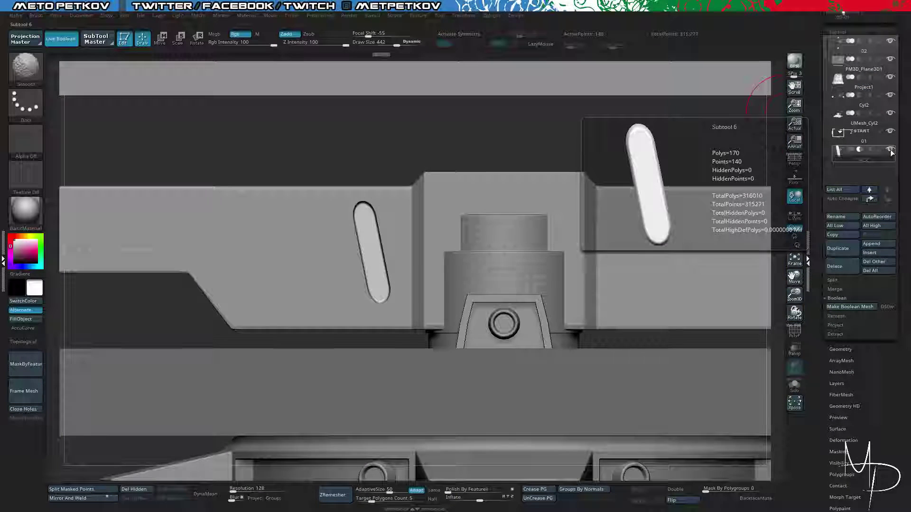
{"action": "left_click", "coordinate": [891, 151], "text": "shift"}
{"action": "left_click", "coordinate": [891, 133], "text": "shift"}
Array the slot cutter into 4 repeats along the lower bar with the Transpose line, with an X offset of about -4.73.
{"action": "left_click_drag", "start_coordinate": [323, 368], "coordinate": [384, 357], "text": "alt"}
{"action": "key", "text": "w"}
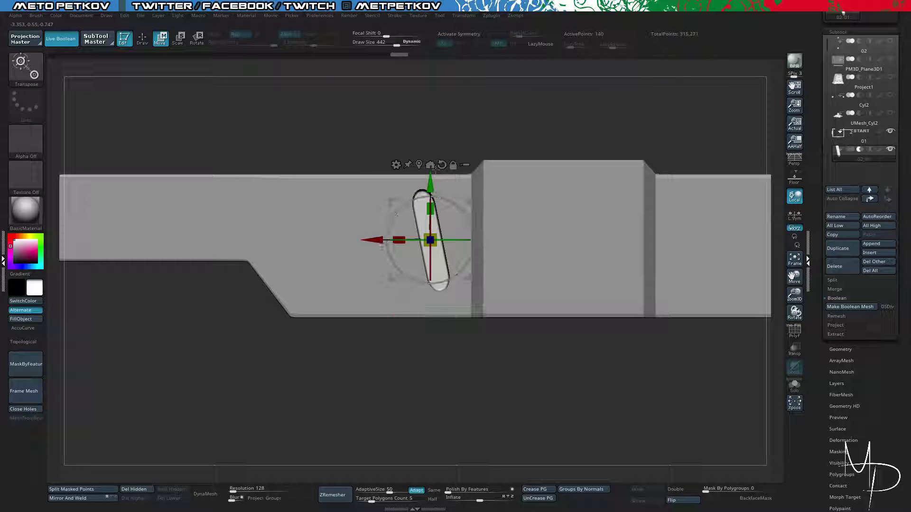
{"action": "key", "text": "y"}
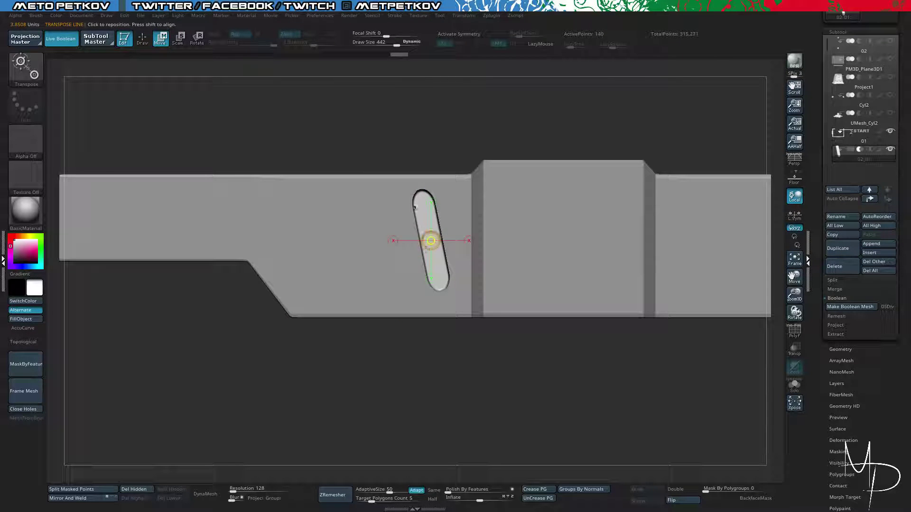
{"action": "left_click_drag", "start_coordinate": [393, 240], "coordinate": [262, 240]}
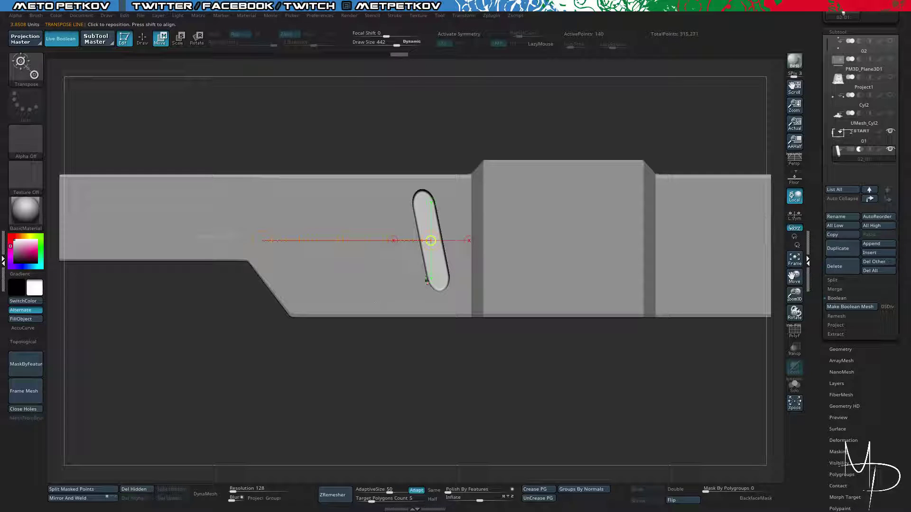
{"action": "left_click", "coordinate": [835, 360]}
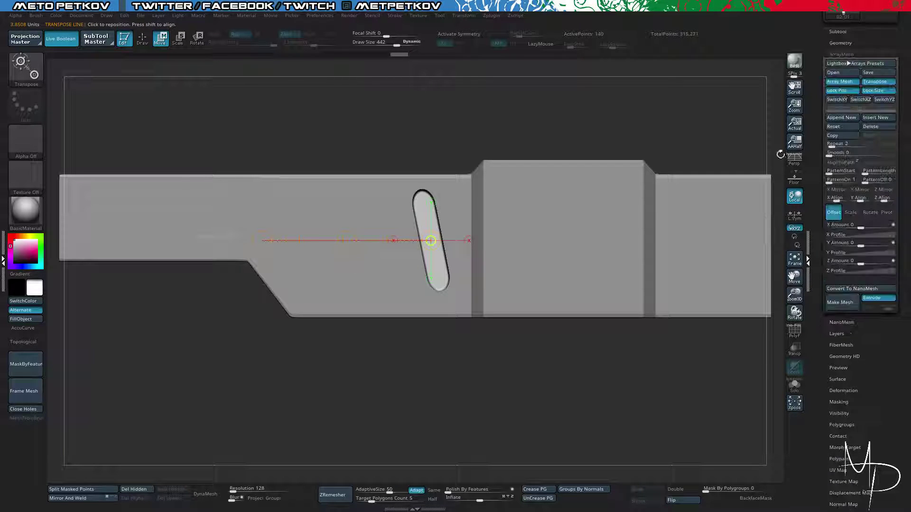
{"action": "left_click", "coordinate": [841, 145]}
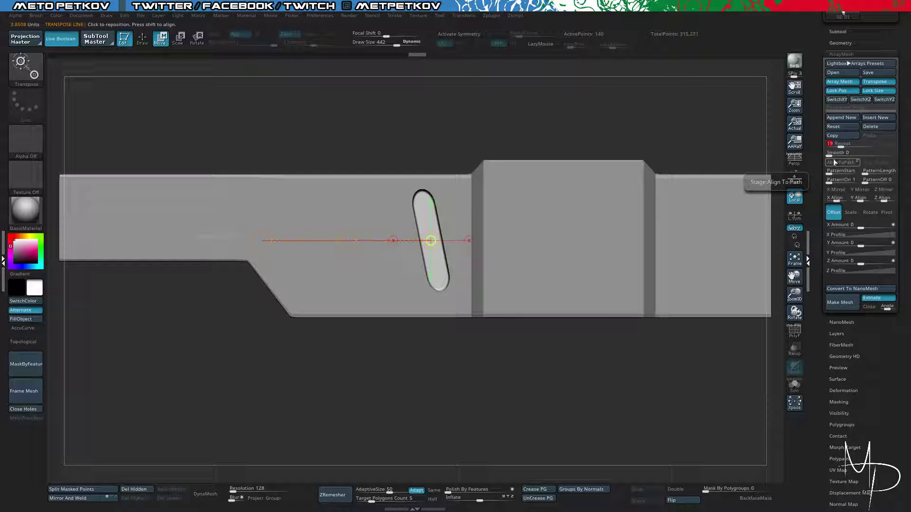
{"action": "left_click", "coordinate": [831, 146]}
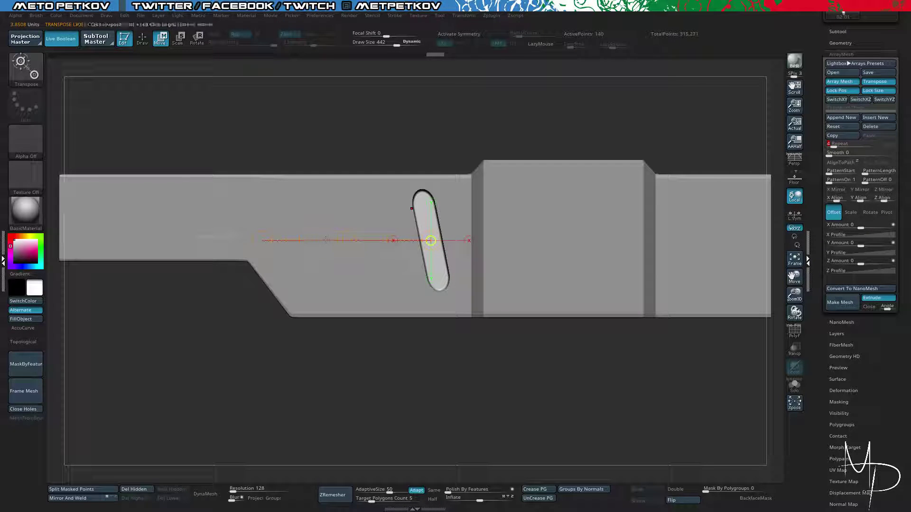
{"action": "left_click_drag", "start_coordinate": [346, 241], "coordinate": [162, 269]}
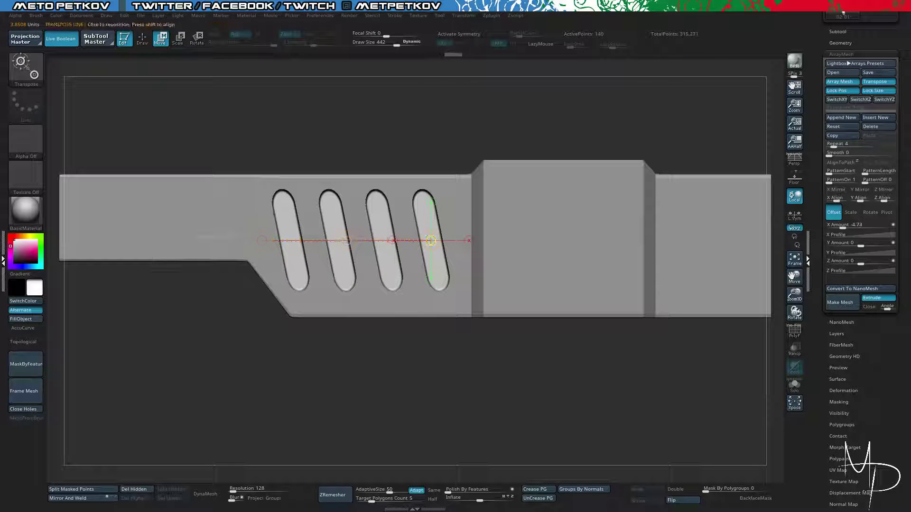
Try to mirror the row of slots to the other side with Mirror And Weld, and undo it.
{"action": "left_click_drag", "start_coordinate": [453, 369], "coordinate": [472, 384]}
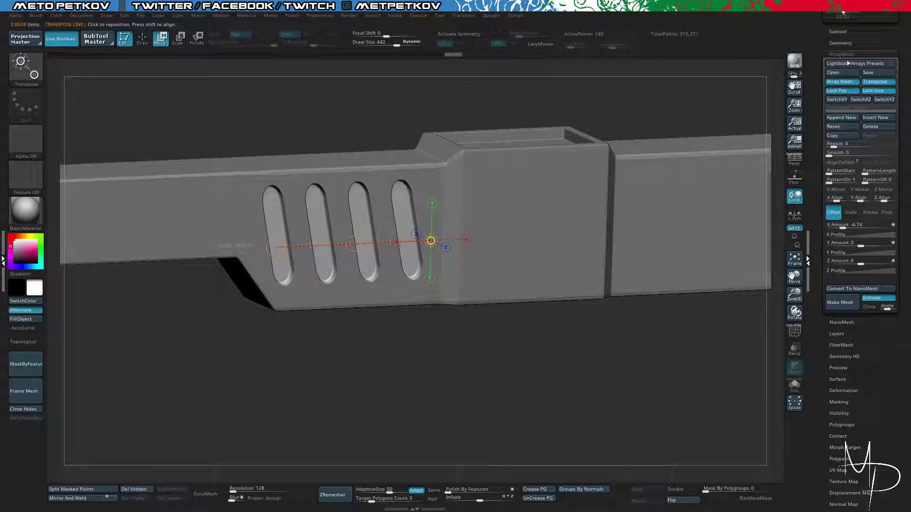
{"action": "left_click", "coordinate": [67, 497]}
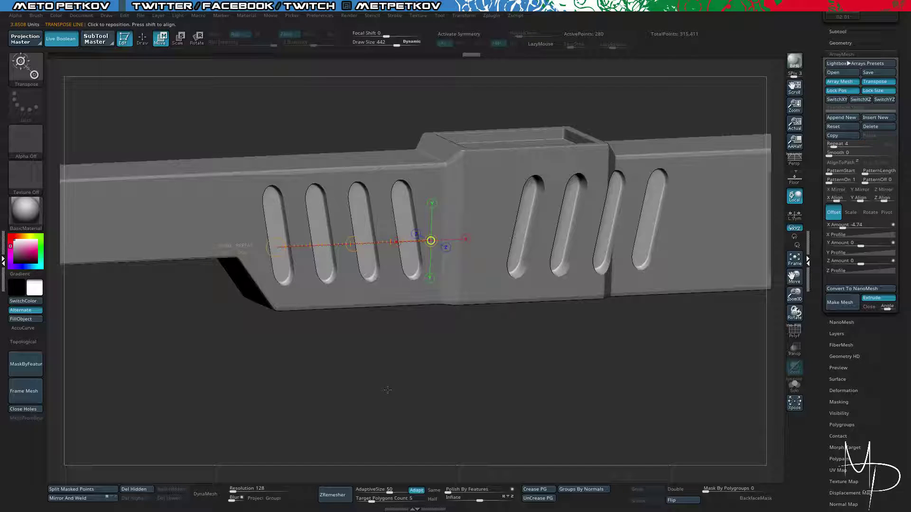
{"action": "key", "text": "ctrl+z"}
Tighten the spacing of the arrayed slots to an X offset of about -4.12.
{"action": "left_click_drag", "start_coordinate": [387, 392], "coordinate": [364, 375]}
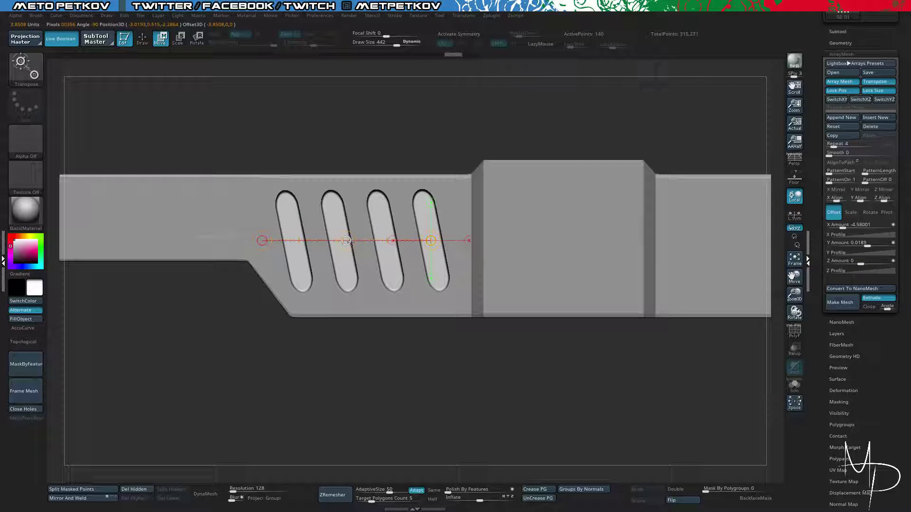
{"action": "left_click_drag", "start_coordinate": [347, 240], "coordinate": [380, 264]}
{"action": "left_click_drag", "start_coordinate": [476, 393], "coordinate": [448, 393]}
Isolate the slot cutter with its wireframe shown and dynamic subdivision off, and assign its polygroups by normals.
{"action": "key", "text": "alt+s"}
{"action": "right_click_drag", "start_coordinate": [402, 231], "coordinate": [458, 304]}
{"action": "key", "text": "shift+f"}
{"action": "mouse_move", "coordinate": [479, 238]}
{"action": "right_mouse_down"}
{"action": "mouse_move", "coordinate": [449, 254]}
{"action": "mouse_move", "coordinate": [527, 225]}
{"action": "mouse_move", "coordinate": [539, 256]}
{"action": "right_mouse_up"}
{"action": "key", "text": "shift+d"}
{"action": "left_click", "coordinate": [37, 66], "text": "ctrl+shift"}
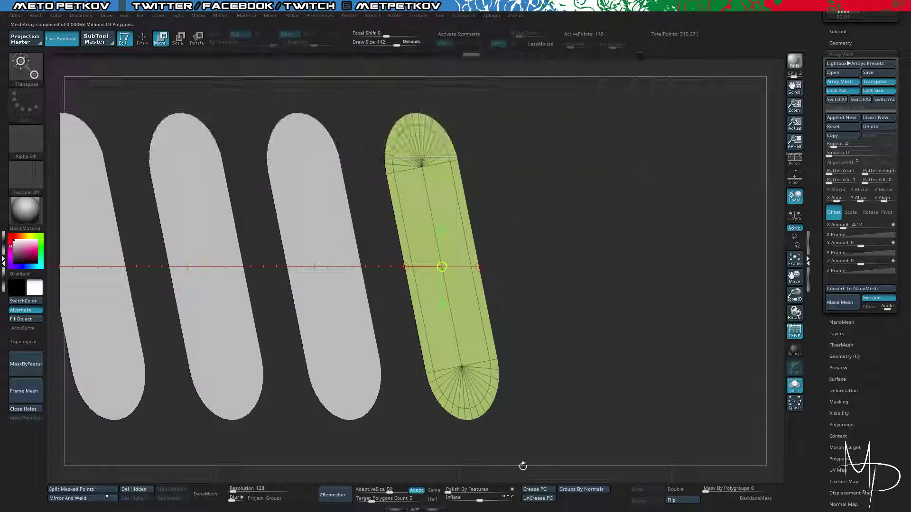
{"action": "left_click", "coordinate": [567, 490]}
Hide the cutter's rounded upper end with SelectLasso and give the remaining part its own polygroup.
{"action": "left_click", "coordinate": [22, 67], "text": "ctrl+shift"}
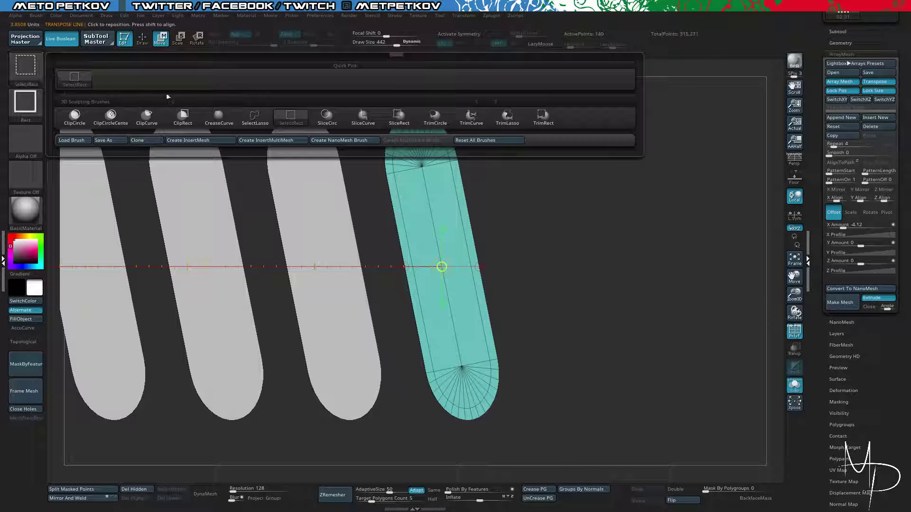
{"action": "left_click", "coordinate": [260, 125], "text": "ctrl+shift"}
{"action": "mouse_move", "coordinate": [355, 126]}
{"action": "left_mouse_down", "text": "ctrl+shift"}
{"action": "mouse_move", "coordinate": [368, 170]}
{"action": "mouse_move", "coordinate": [450, 137]}
{"action": "mouse_move", "coordinate": [360, 76]}
{"action": "mouse_move", "coordinate": [344, 172]}
{"action": "left_mouse_up", "text": "ctrl+shift"}
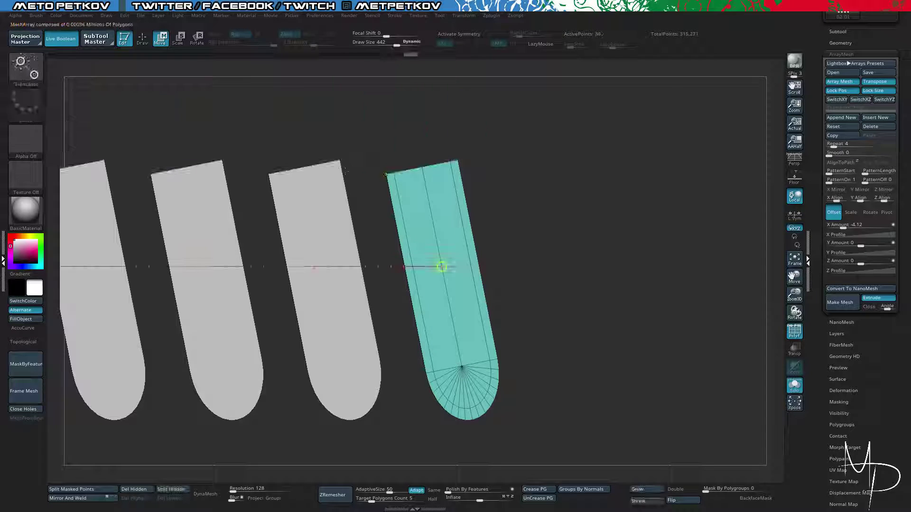
{"action": "key", "text": "ctrl+w"}
Hide the cutter's rounded lower end, give the straight middle section its own polygroup, and show the whole cutter again.
{"action": "left_click_drag", "start_coordinate": [556, 314], "coordinate": [554, 197], "text": "alt"}
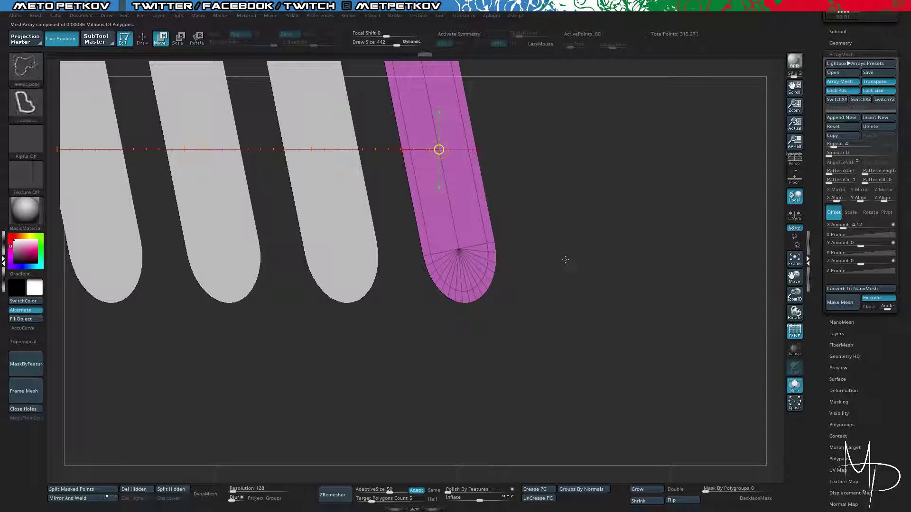
{"action": "mouse_move", "coordinate": [565, 259]}
{"action": "left_mouse_down", "text": "ctrl+shift"}
{"action": "mouse_move", "coordinate": [508, 357]}
{"action": "mouse_move", "coordinate": [408, 295]}
{"action": "mouse_move", "coordinate": [407, 260]}
{"action": "mouse_move", "coordinate": [489, 248]}
{"action": "left_mouse_up", "text": "ctrl+shift"}
{"action": "key", "text": "ctrl+s"}
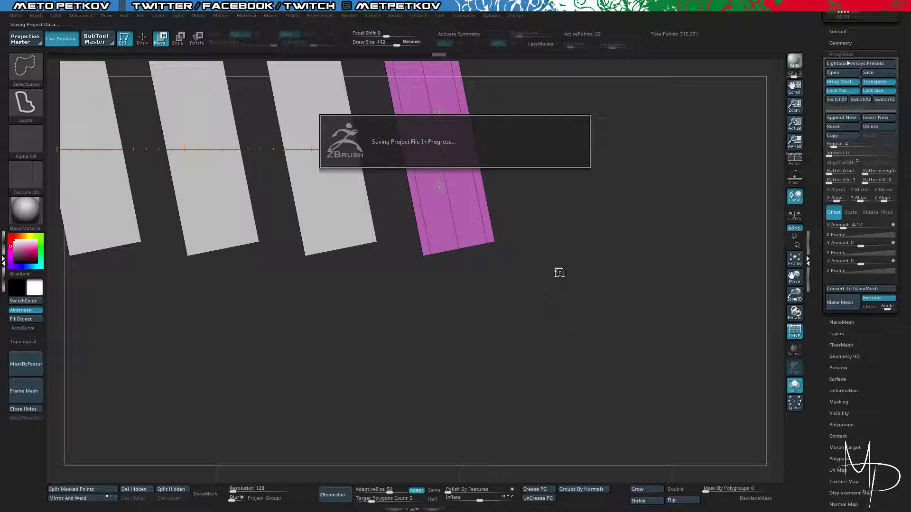
{"action": "key", "text": "ctrl+w"}
{"action": "key", "text": "ctrl+w"}
{"action": "key", "text": "ctrl+w"}
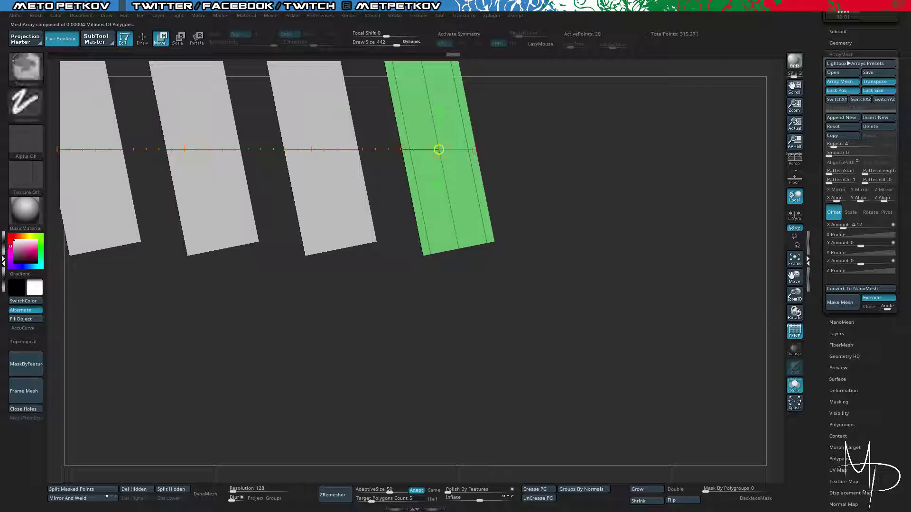
{"action": "left_click", "coordinate": [546, 313], "text": "ctrl+shift"}
{"action": "left_click_drag", "start_coordinate": [595, 228], "coordinate": [611, 327], "text": "alt"}
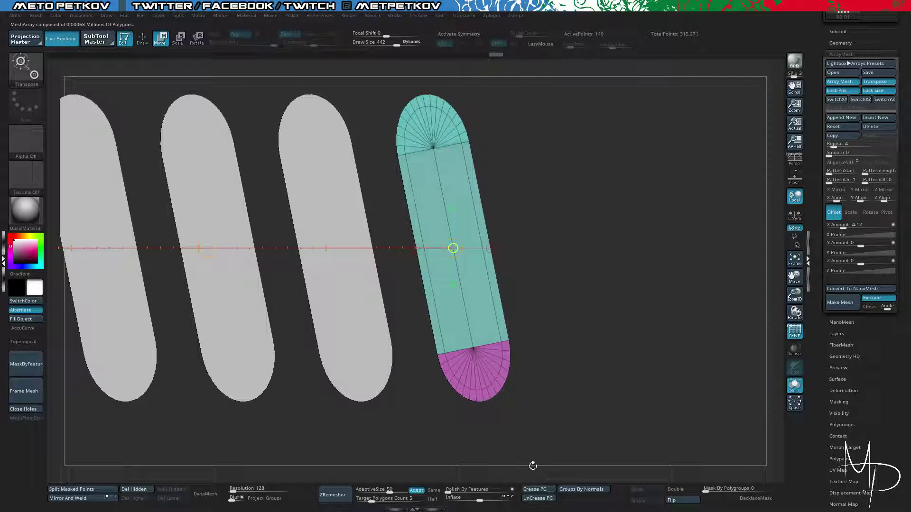
Preview the slots cut into the frame with Dynamic Subdivision to examine how their edges smooth.
{"action": "left_click_drag", "start_coordinate": [533, 466], "coordinate": [585, 347]}
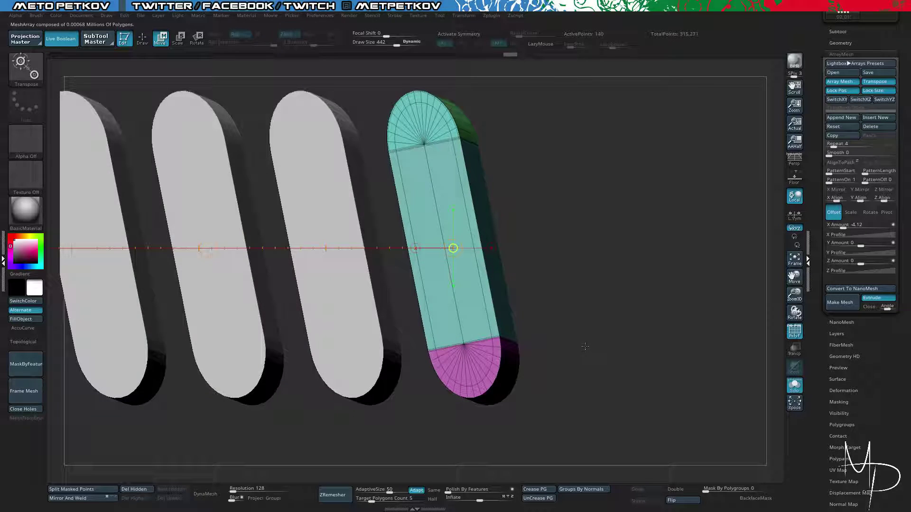
{"action": "key", "text": "shift+f"}
{"action": "key", "text": "shift+f"}
{"action": "key", "text": "alt+s"}
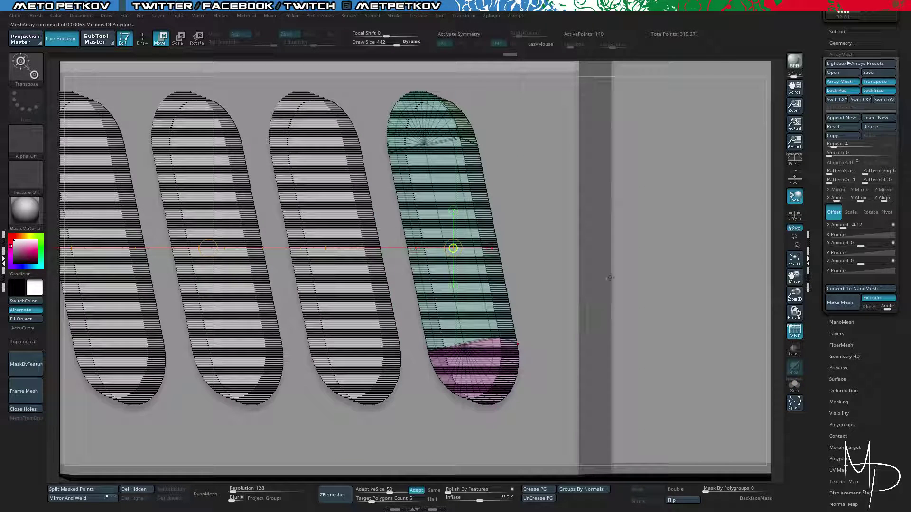
{"action": "key", "text": "shift+f"}
{"action": "key", "text": "d"}
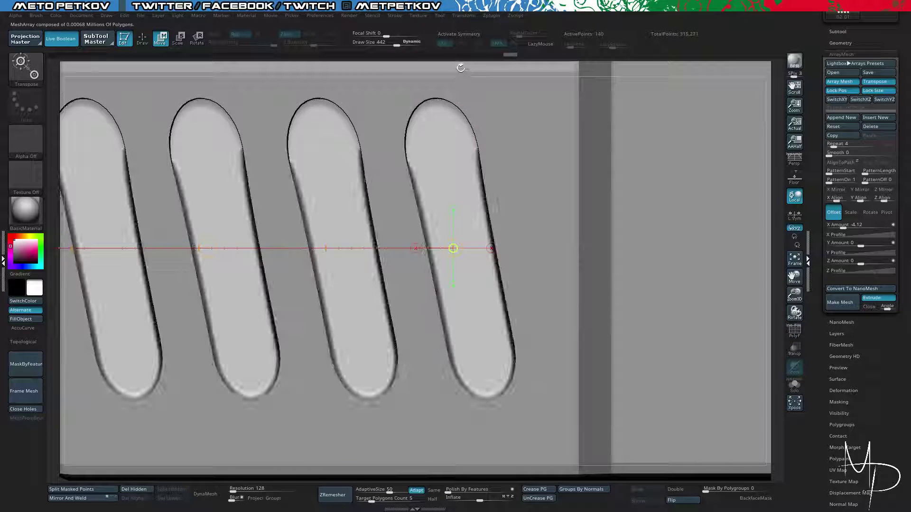
{"action": "key", "text": "shift+d"}
Isolate the cutter and crease the complete edge loops along both sides of its straight front section with ZModeler.
{"action": "key", "text": "alt+s"}
{"action": "left_click_drag", "start_coordinate": [678, 284], "coordinate": [337, 151]}
{"action": "key", "text": "shift+f"}
{"action": "key", "text": "d"}
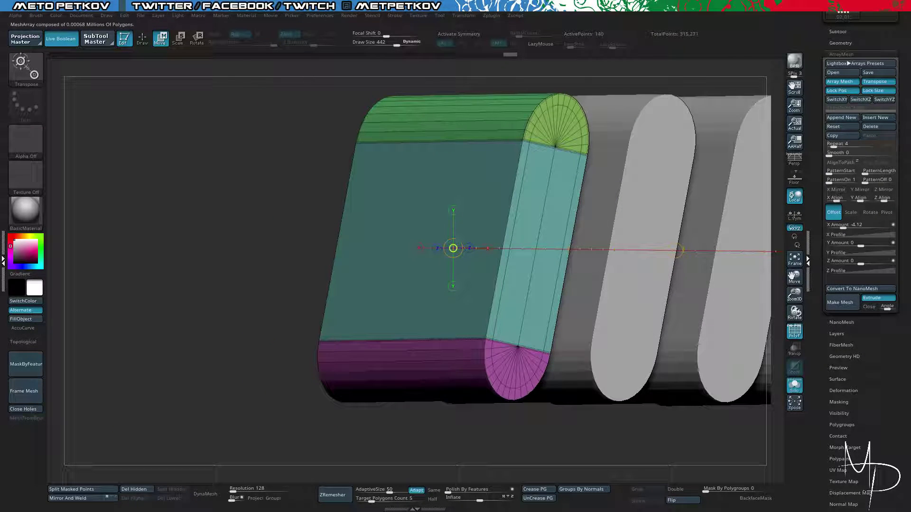
{"action": "key", "text": "b"}
{"action": "key", "text": "z"}
{"action": "key", "text": "m"}
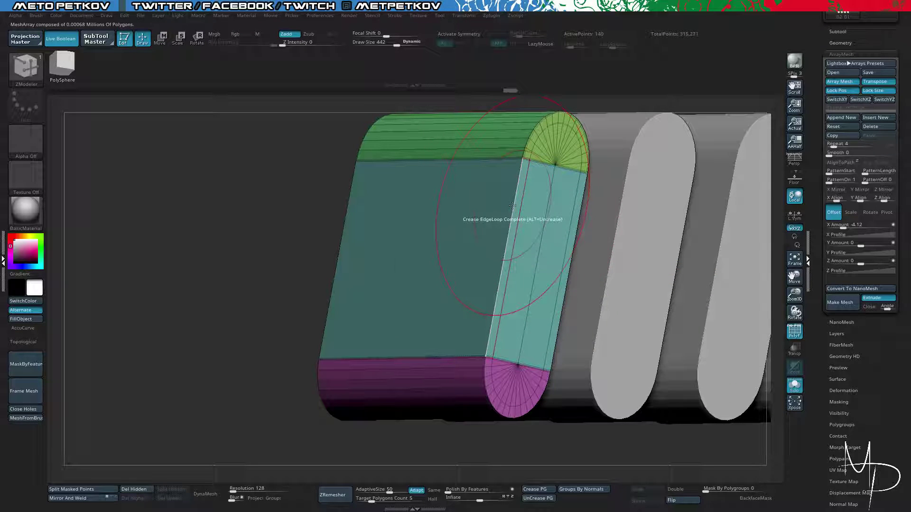
{"action": "key", "text": "space"}
{"action": "left_click", "coordinate": [438, 311]}
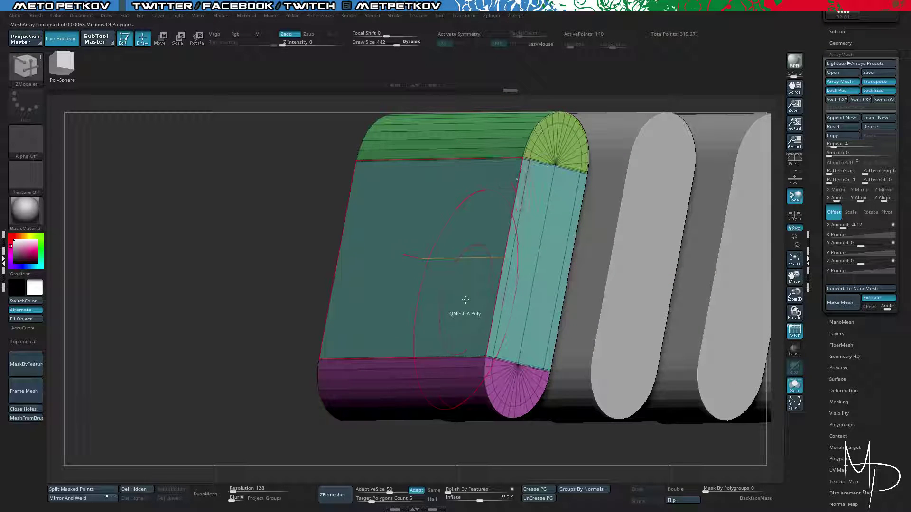
{"action": "left_click", "coordinate": [509, 229]}
{"action": "left_click_drag", "start_coordinate": [349, 164], "coordinate": [228, 137]}
{"action": "left_click", "coordinate": [562, 229]}
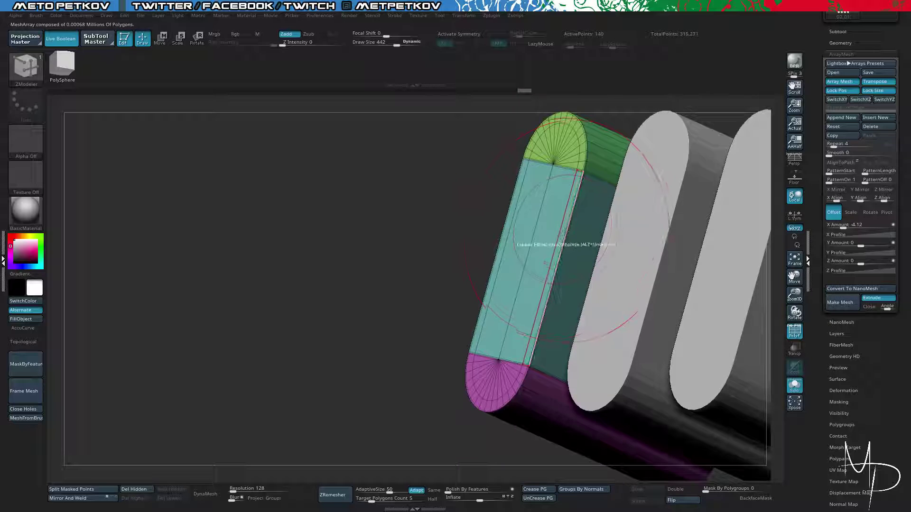
Show the cutter with the frame again and convert its array into real geometry with Make Mesh.
{"action": "left_click_drag", "start_coordinate": [430, 149], "coordinate": [457, 252]}
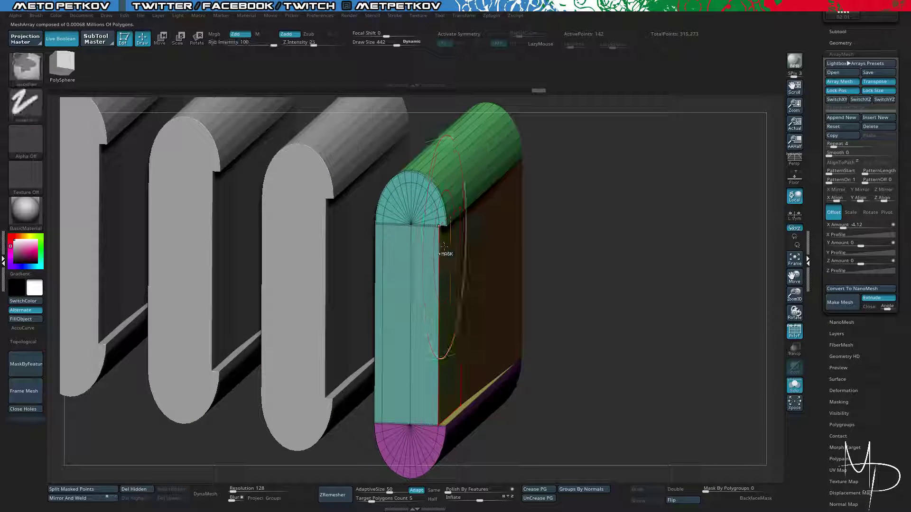
{"action": "left_click_drag", "start_coordinate": [568, 293], "coordinate": [557, 252], "text": "alt"}
{"action": "key", "text": "alt+s"}
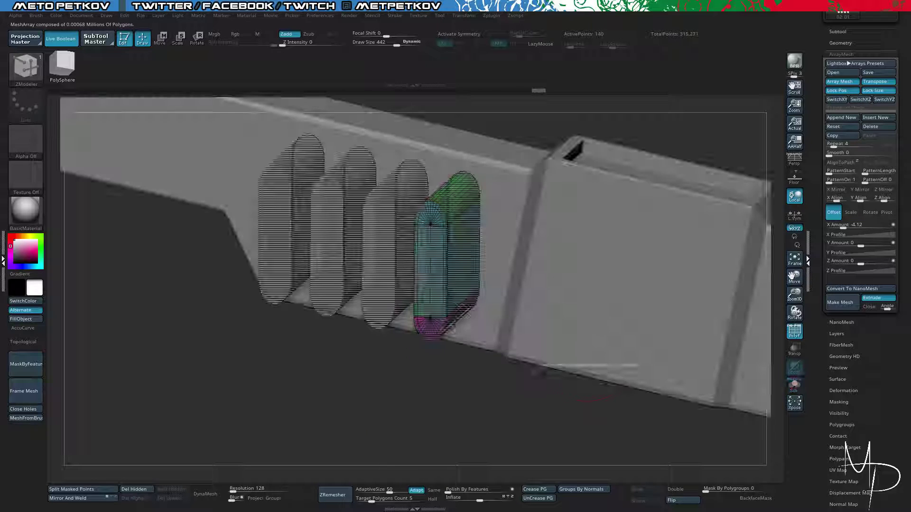
{"action": "key", "text": "shift+f"}
{"action": "mouse_move", "coordinate": [185, 392]}
{"action": "left_mouse_down"}
{"action": "mouse_move", "coordinate": [200, 379]}
{"action": "mouse_move", "coordinate": [206, 393]}
{"action": "mouse_move", "coordinate": [393, 401]}
{"action": "left_mouse_up"}
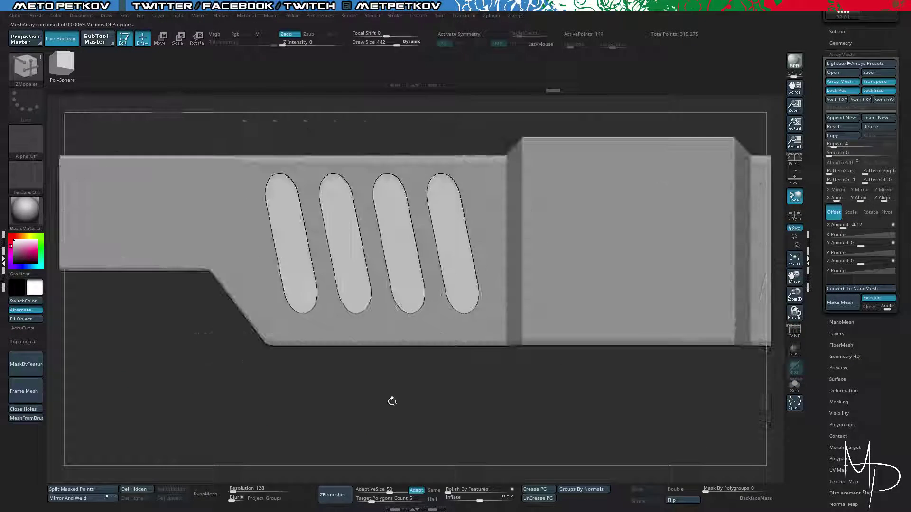
{"action": "left_click_drag", "start_coordinate": [603, 392], "coordinate": [602, 299], "text": "alt"}
{"action": "left_click", "coordinate": [841, 304]}
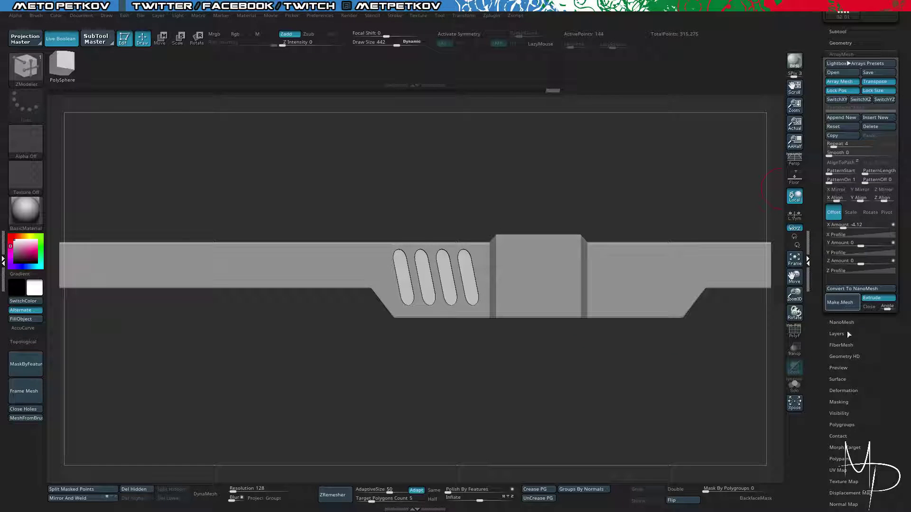
Isolate the converted row of slot cutters and examine its geometry from several angles.
{"action": "left_click", "coordinate": [833, 43]}
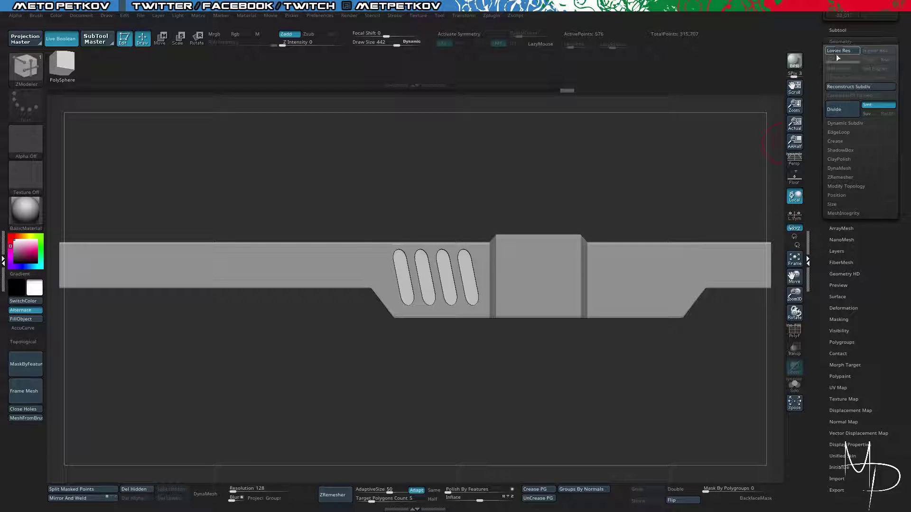
{"action": "left_click", "coordinate": [832, 30]}
{"action": "left_click", "coordinate": [795, 385]}
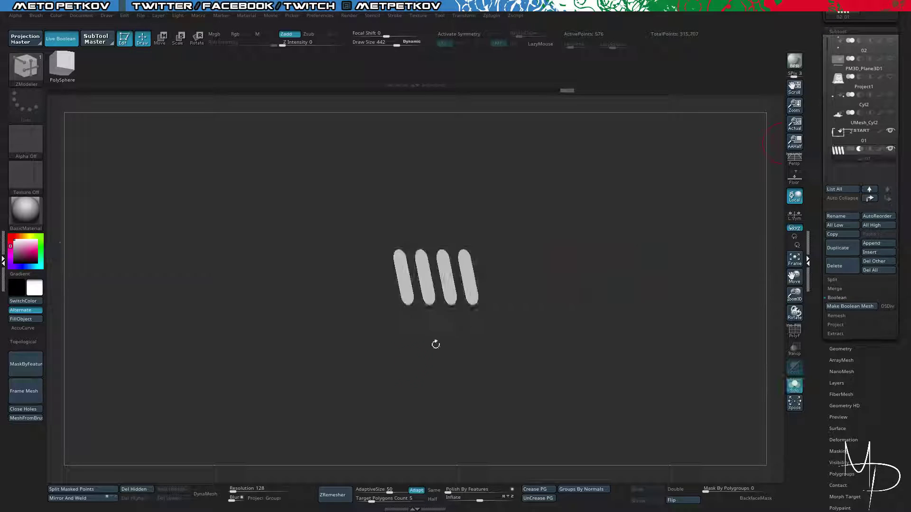
{"action": "left_click_drag", "start_coordinate": [435, 344], "coordinate": [417, 328]}
{"action": "left_click_drag", "start_coordinate": [283, 230], "coordinate": [375, 300]}
{"action": "key", "text": "shift+f"}
{"action": "key", "text": "shift+f"}
{"action": "left_click_drag", "start_coordinate": [299, 305], "coordinate": [350, 301], "text": "alt"}
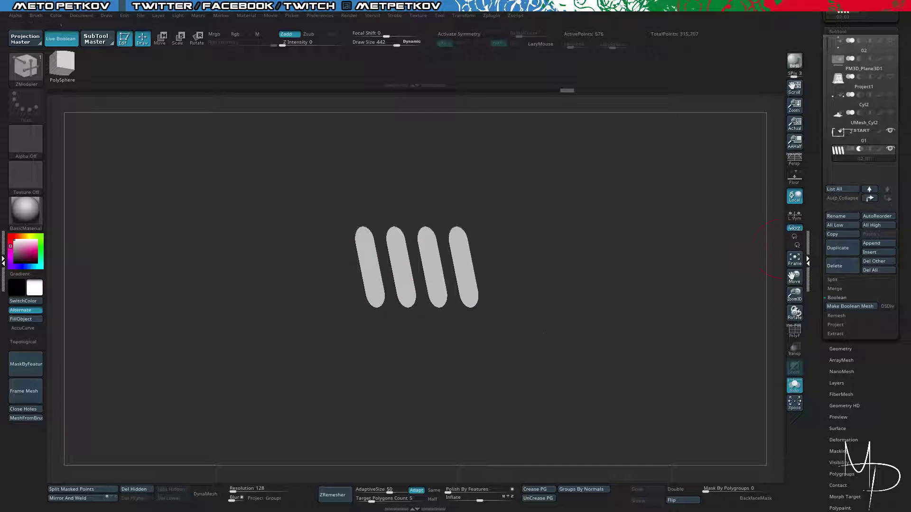
Center the gizmo on the row of slot cutters and mirror the row to the other side of the central block.
{"action": "key", "text": "shift+s"}
{"action": "key", "text": "w"}
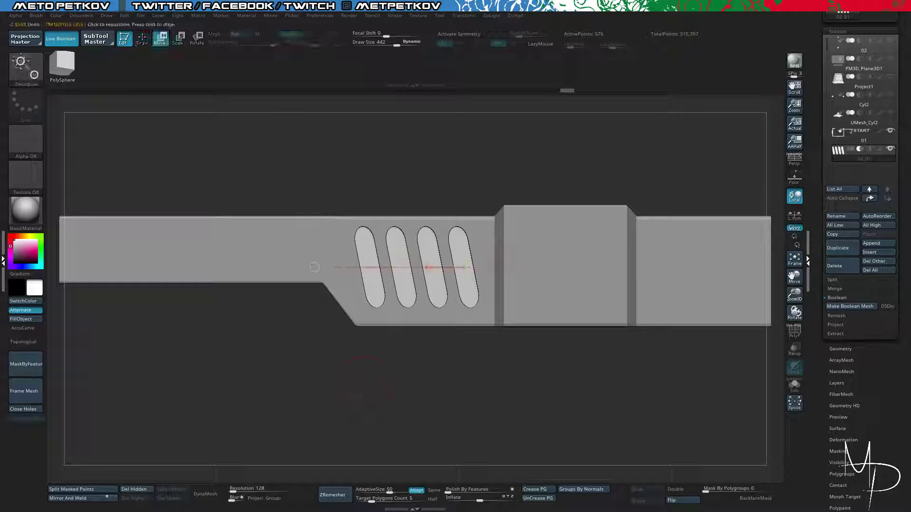
{"action": "left_click", "coordinate": [463, 267]}
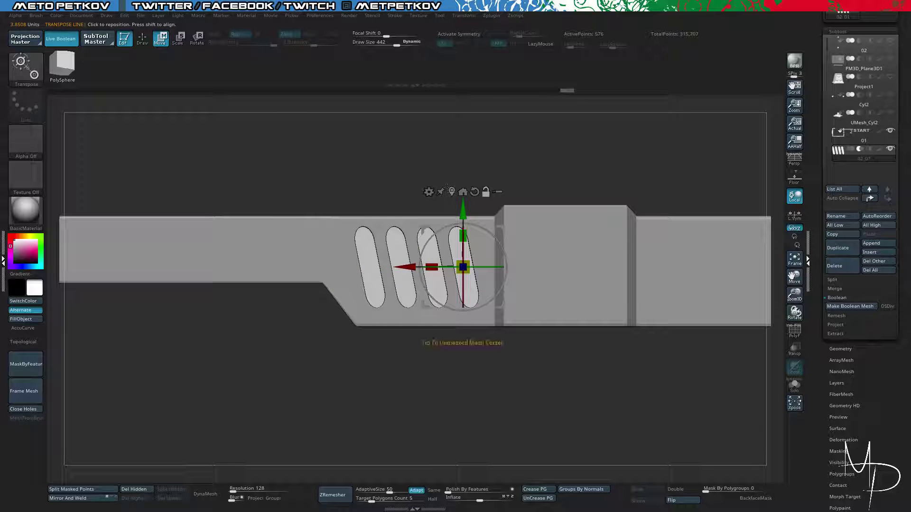
{"action": "left_click", "coordinate": [463, 192]}
{"action": "left_click_drag", "start_coordinate": [448, 281], "coordinate": [365, 304], "text": "alt"}
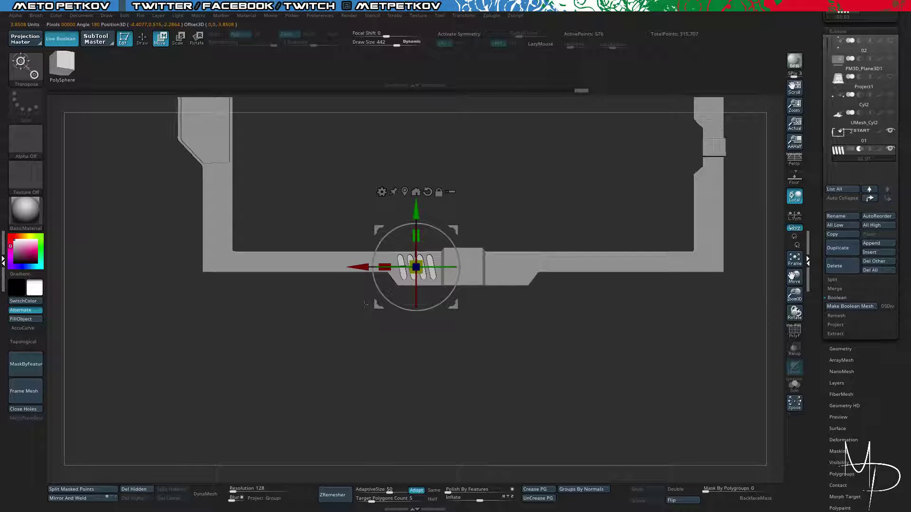
{"action": "left_click", "coordinate": [71, 499]}
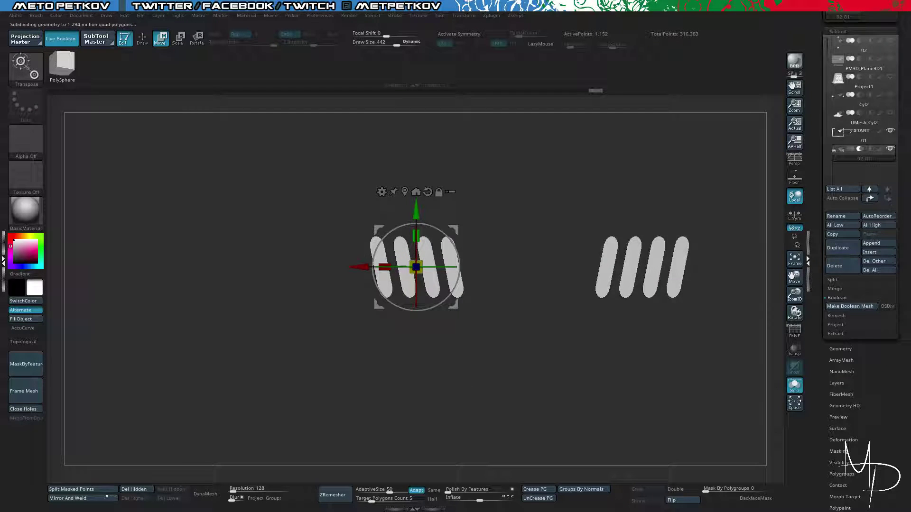
Show all the monitor parts around the mirrored slot cutters again and return to Draw mode.
{"action": "left_click", "coordinate": [890, 149]}
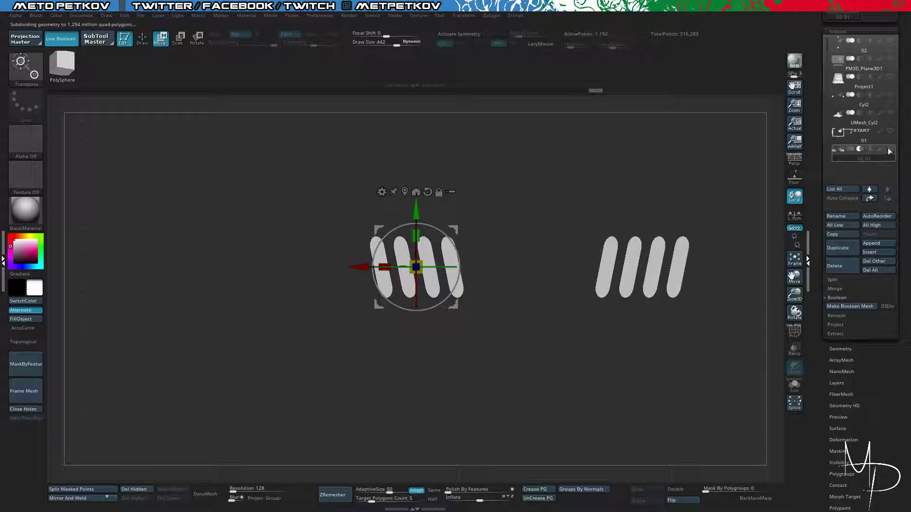
{"action": "left_click", "coordinate": [890, 149]}
{"action": "left_click", "coordinate": [216, 345]}
{"action": "left_click", "coordinate": [216, 344]}
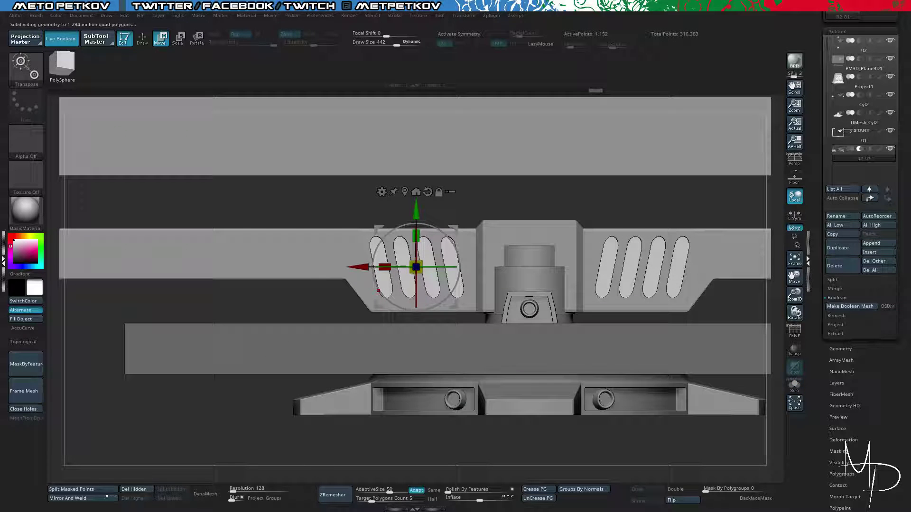
{"action": "key", "text": "q"}
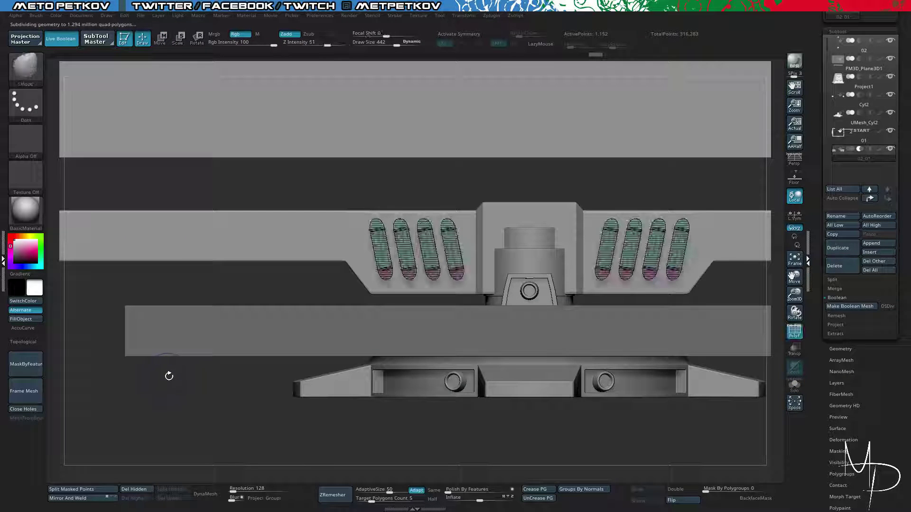
Examine the mirrored slots in the frame's lower bar and the monitor's overall shape from several angles.
{"action": "left_click_drag", "start_coordinate": [171, 391], "coordinate": [164, 386], "text": "shift"}
{"action": "mouse_move", "coordinate": [86, 321]}
{"action": "left_mouse_down"}
{"action": "mouse_move", "coordinate": [93, 328]}
{"action": "mouse_move", "coordinate": [87, 319]}
{"action": "left_mouse_up"}
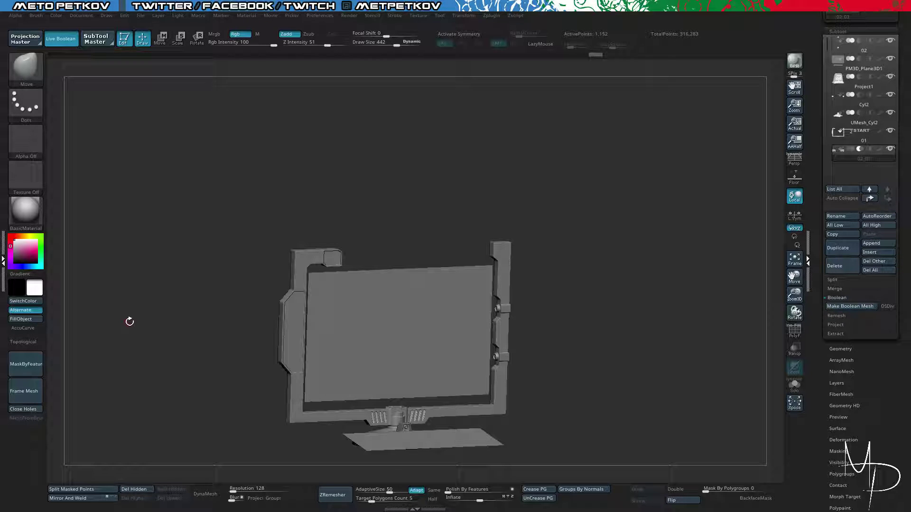
{"action": "left_click_drag", "start_coordinate": [194, 271], "coordinate": [169, 215]}
{"action": "left_click_drag", "start_coordinate": [167, 263], "coordinate": [125, 302], "text": "alt"}
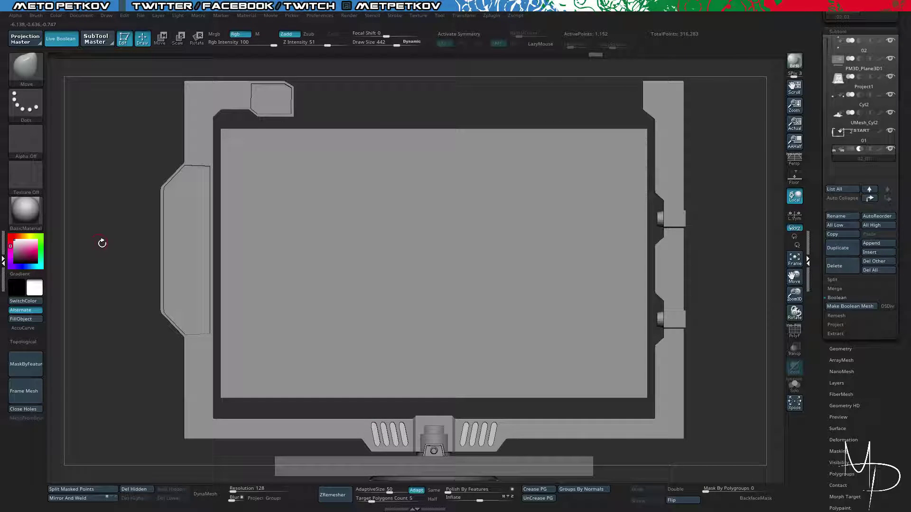
{"action": "left_click_drag", "start_coordinate": [102, 243], "coordinate": [97, 194]}
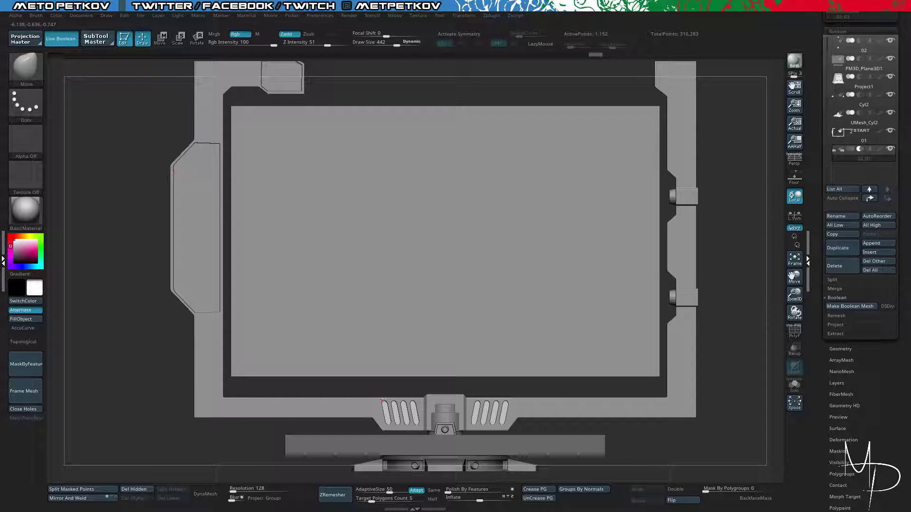
{"action": "left_click_drag", "start_coordinate": [137, 147], "coordinate": [179, 150]}
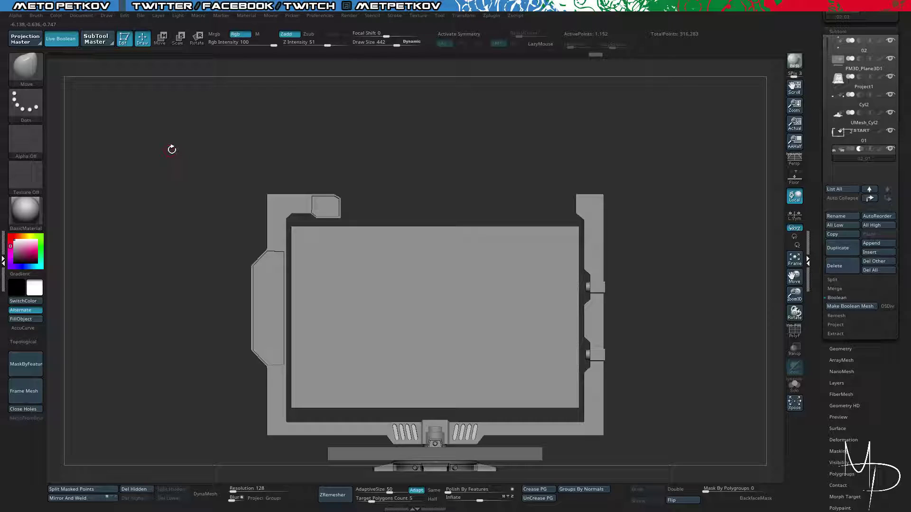
Make the flat screen panel the active subtool and turn on Double display so both its sides are rendered.
{"action": "mouse_move", "coordinate": [137, 170]}
{"action": "left_mouse_down"}
{"action": "mouse_move", "coordinate": [266, 176]}
{"action": "mouse_move", "coordinate": [237, 178]}
{"action": "mouse_move", "coordinate": [626, 334]}
{"action": "left_mouse_up"}
{"action": "left_click", "coordinate": [356, 246], "text": "alt"}
{"action": "mouse_move", "coordinate": [582, 304]}
{"action": "left_mouse_down"}
{"action": "mouse_move", "coordinate": [652, 305]}
{"action": "mouse_move", "coordinate": [603, 272]}
{"action": "mouse_move", "coordinate": [606, 249]}
{"action": "left_mouse_up"}
{"action": "key", "text": "alt+s"}
{"action": "key", "text": "alt+s"}
{"action": "left_click_drag", "start_coordinate": [696, 257], "coordinate": [669, 387]}
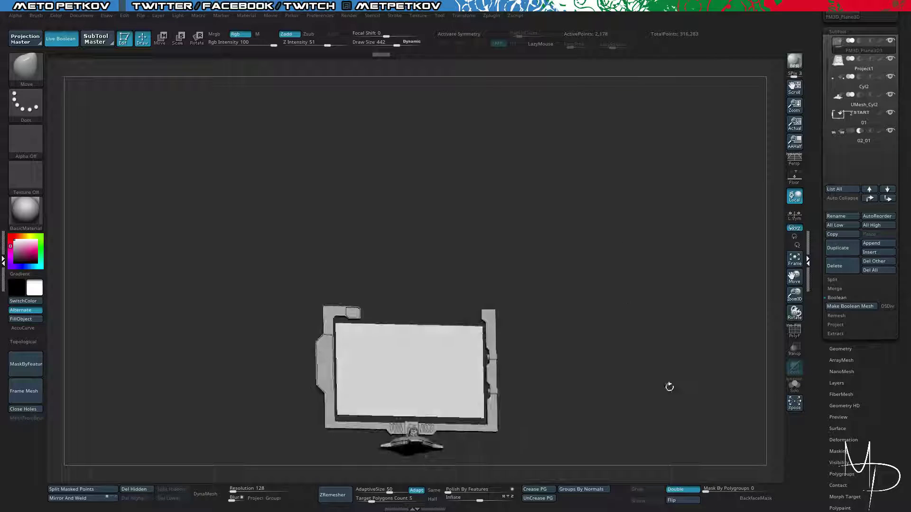
{"action": "left_click", "coordinate": [675, 491]}
{"action": "left_click_drag", "start_coordinate": [671, 417], "coordinate": [693, 386]}
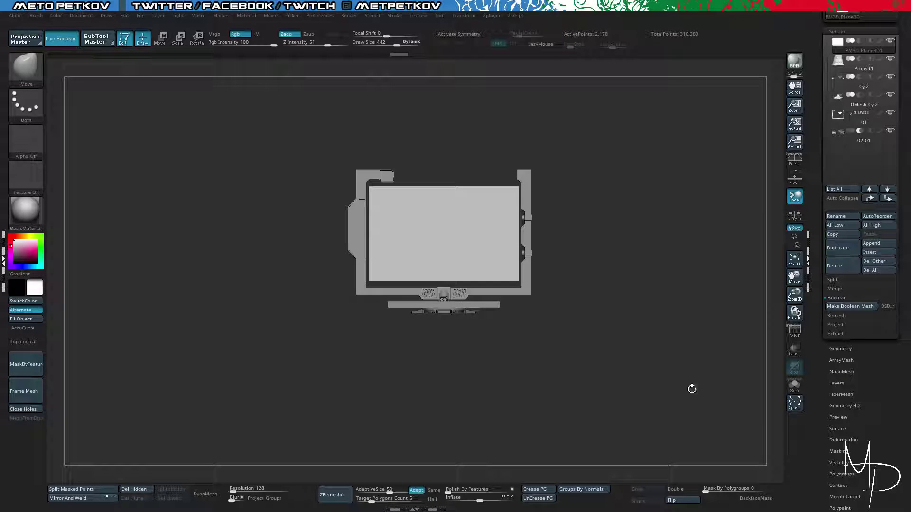
{"action": "left_click", "coordinate": [681, 491]}
Check the double-sided screen panel against the frame and stand from oblique and straight front views.
{"action": "left_click_drag", "start_coordinate": [638, 307], "coordinate": [676, 334]}
{"action": "left_click_drag", "start_coordinate": [201, 142], "coordinate": [218, 261], "text": "alt"}
{"action": "left_click_drag", "start_coordinate": [338, 172], "coordinate": [303, 148]}
{"action": "left_click_drag", "start_coordinate": [817, 38], "coordinate": [821, 91]}
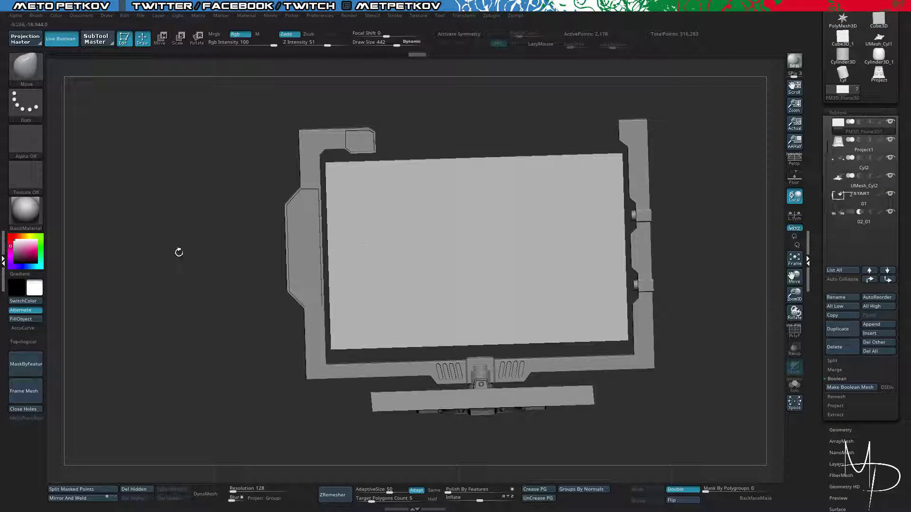
{"action": "left_click_drag", "start_coordinate": [179, 252], "coordinate": [182, 255], "text": "shift"}
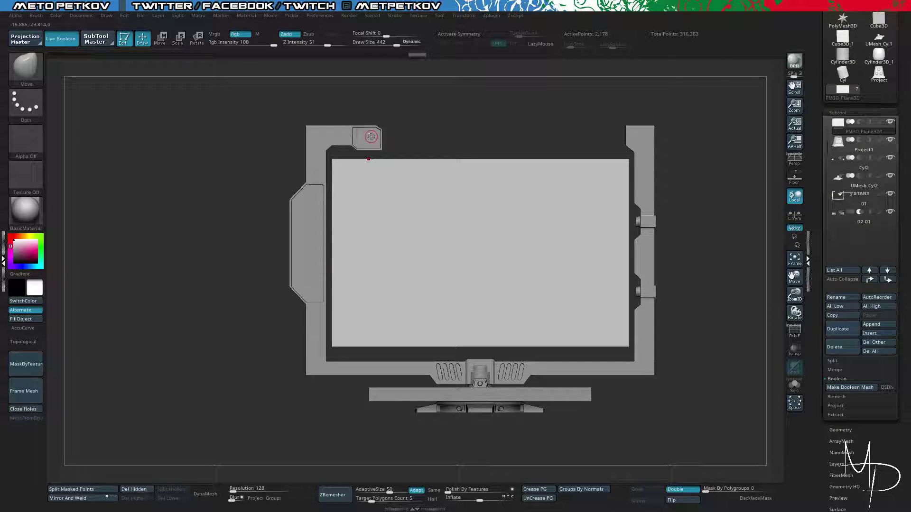
{"action": "left_click_drag", "start_coordinate": [631, 412], "coordinate": [578, 397]}
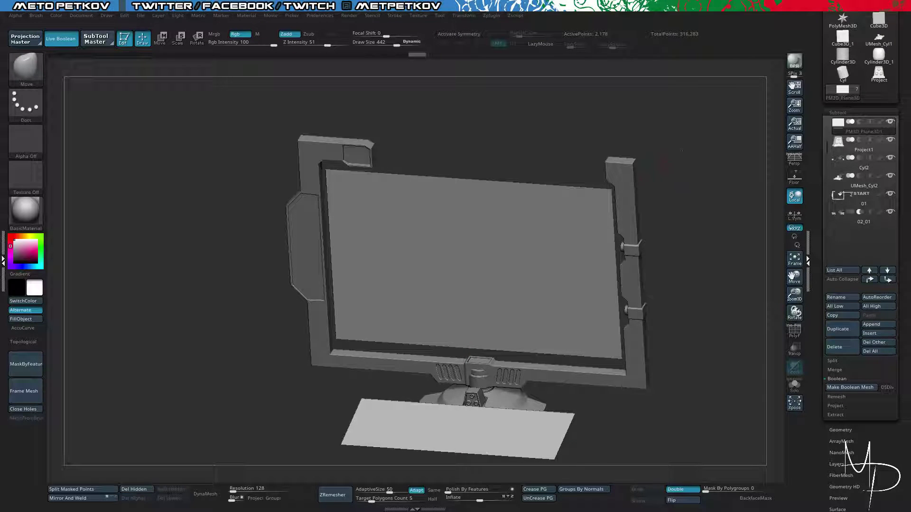
{"action": "left_click_drag", "start_coordinate": [682, 151], "coordinate": [718, 207]}
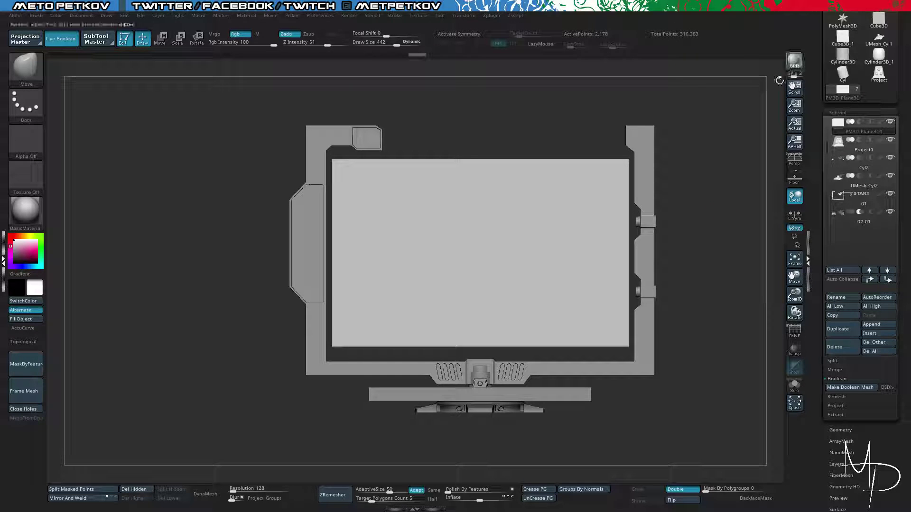
Delete the unused Project, Cylinder3D_1, UMesh_Cyl1 and Cube3D_1 tools from the list of loaded tools.
{"action": "left_click", "coordinate": [842, 72]}
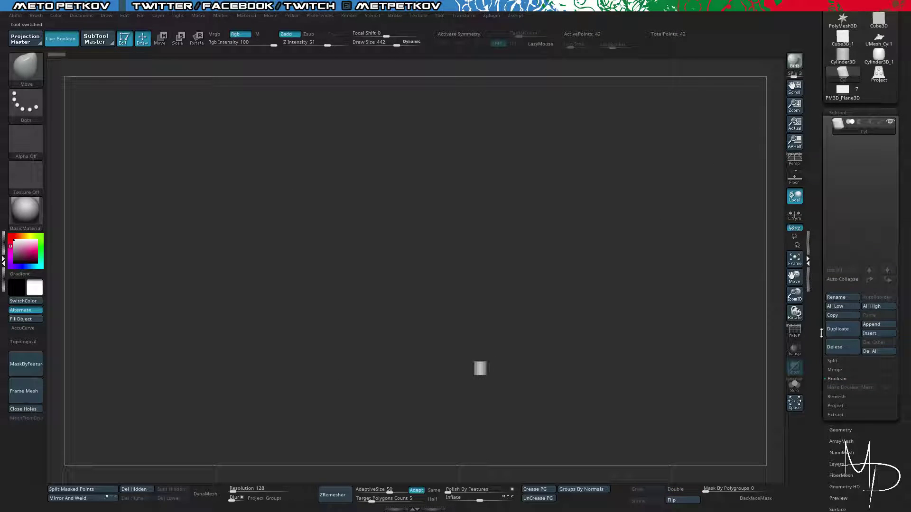
{"action": "left_click", "coordinate": [876, 74]}
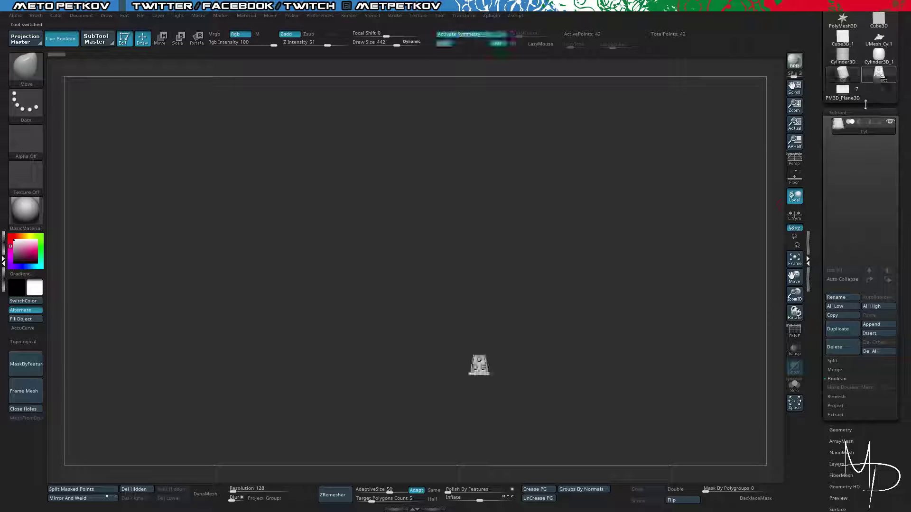
{"action": "left_click", "coordinate": [841, 350]}
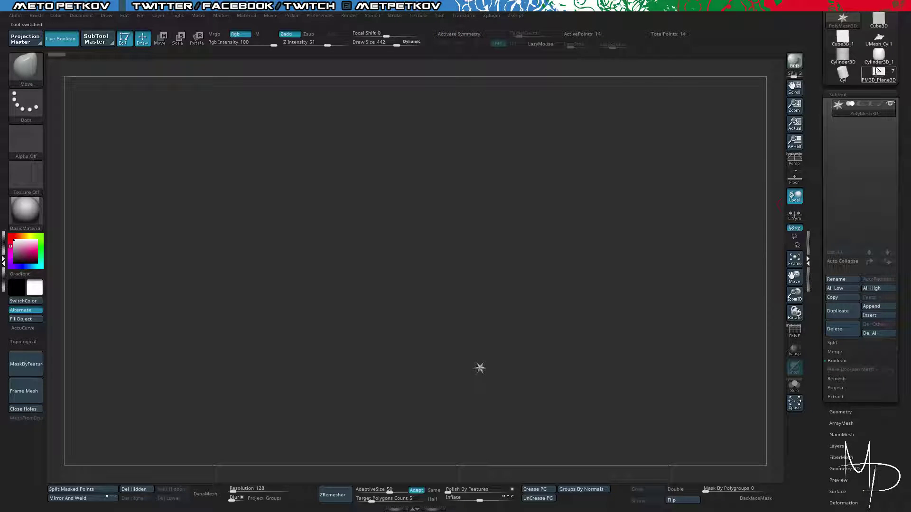
{"action": "left_click", "coordinate": [878, 57]}
{"action": "left_click", "coordinate": [835, 329]}
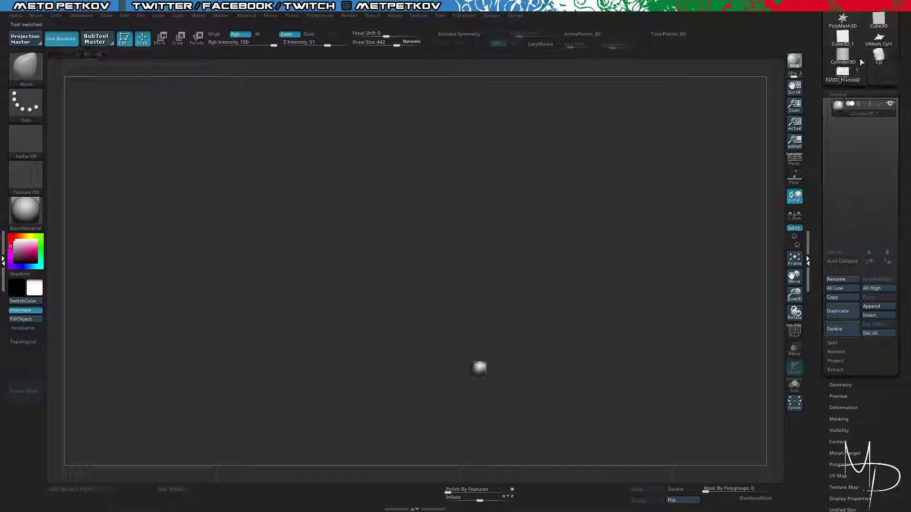
{"action": "left_click", "coordinate": [879, 38]}
{"action": "left_click", "coordinate": [835, 329]}
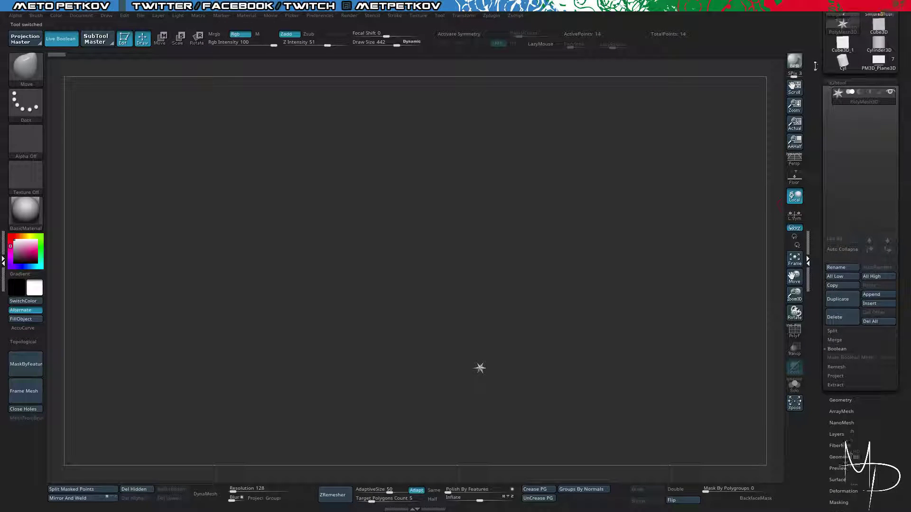
{"action": "left_click_drag", "start_coordinate": [816, 66], "coordinate": [817, 162]}
{"action": "left_click", "coordinate": [841, 139]}
{"action": "left_click", "coordinate": [836, 418]}
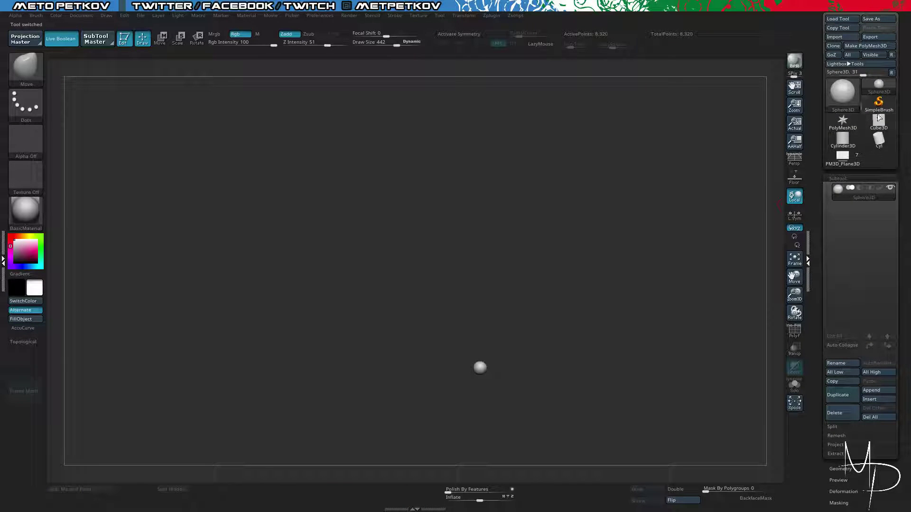
Switch back to the PM3D_Plane3D monitor tool and save it to disk.
{"action": "left_click", "coordinate": [842, 157]}
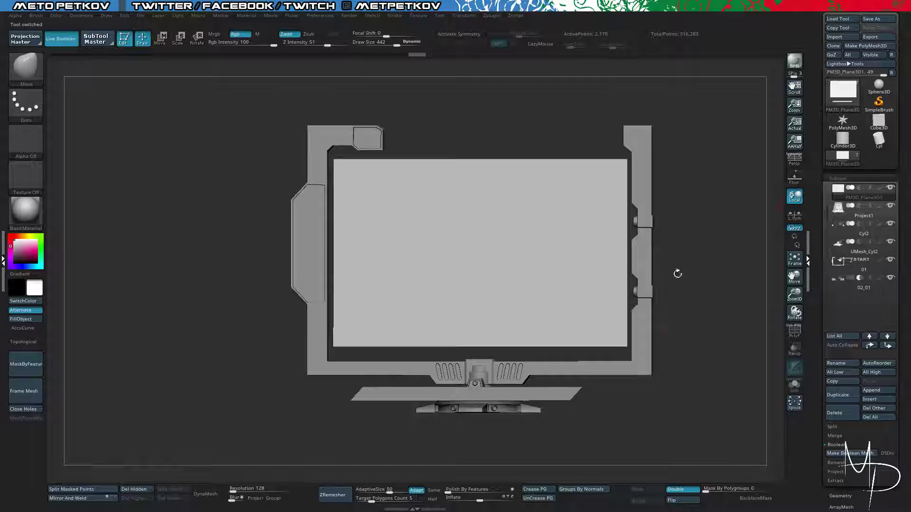
{"action": "left_click_drag", "start_coordinate": [697, 318], "coordinate": [749, 170]}
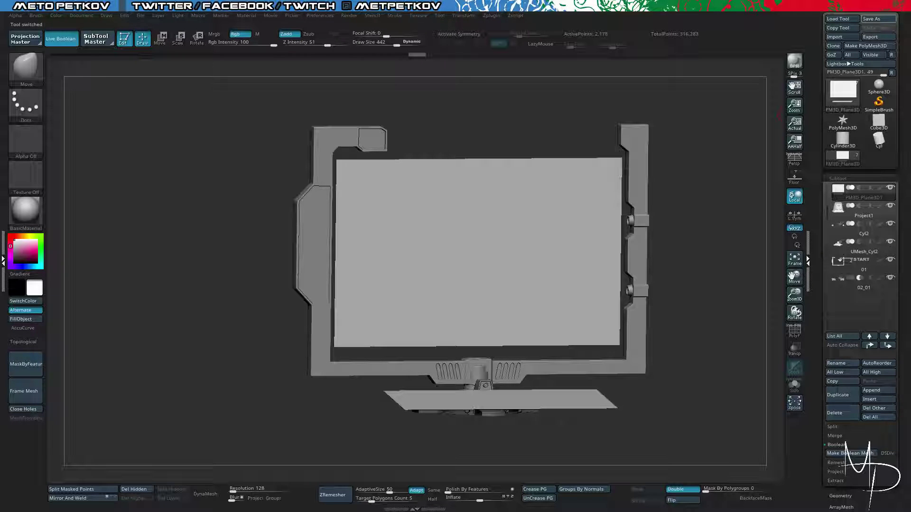
{"action": "left_click_drag", "start_coordinate": [199, 162], "coordinate": [214, 158]}
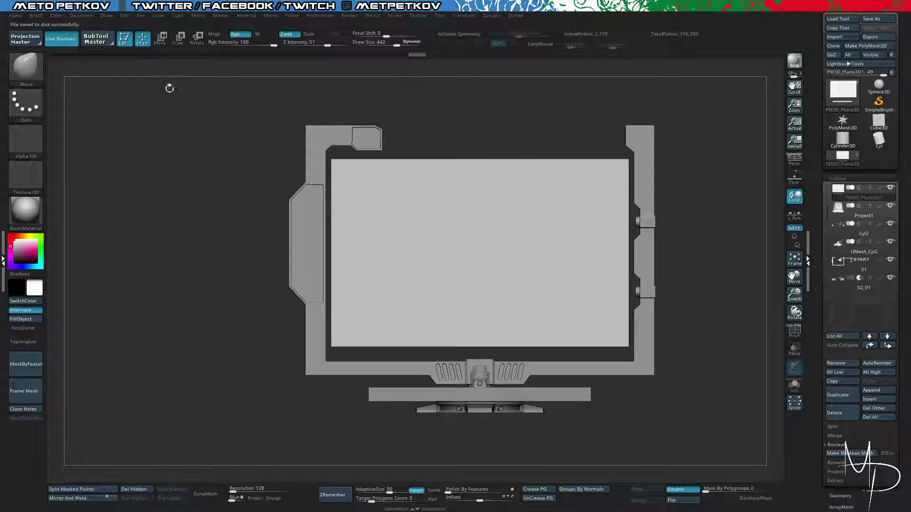
Review the QuickSave preferences for the maximum duration, rest duration and maximum number of saved files.
{"action": "left_click", "coordinate": [319, 16]}
{"action": "left_click_drag", "start_coordinate": [207, 213], "coordinate": [485, 238]}
{"action": "left_click", "coordinate": [317, 16]}
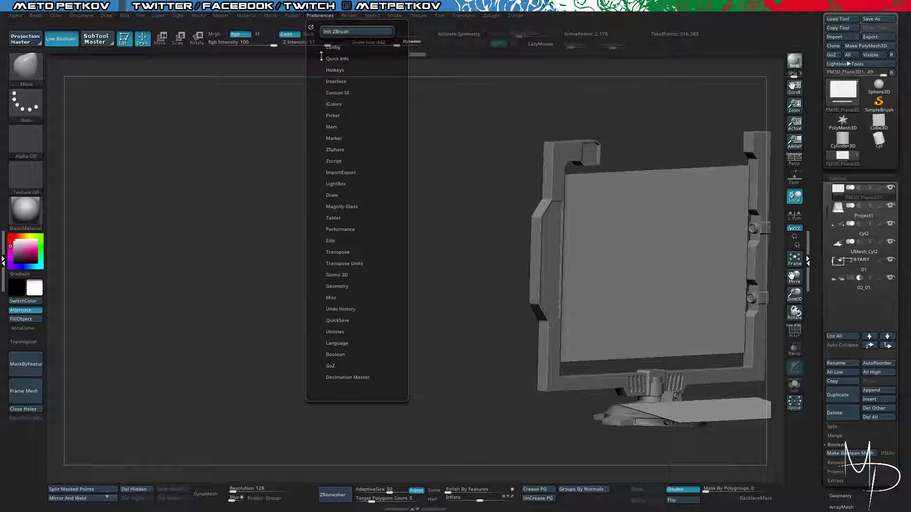
{"action": "left_click_drag", "start_coordinate": [324, 296], "coordinate": [325, 204]}
{"action": "left_click", "coordinate": [339, 228]}
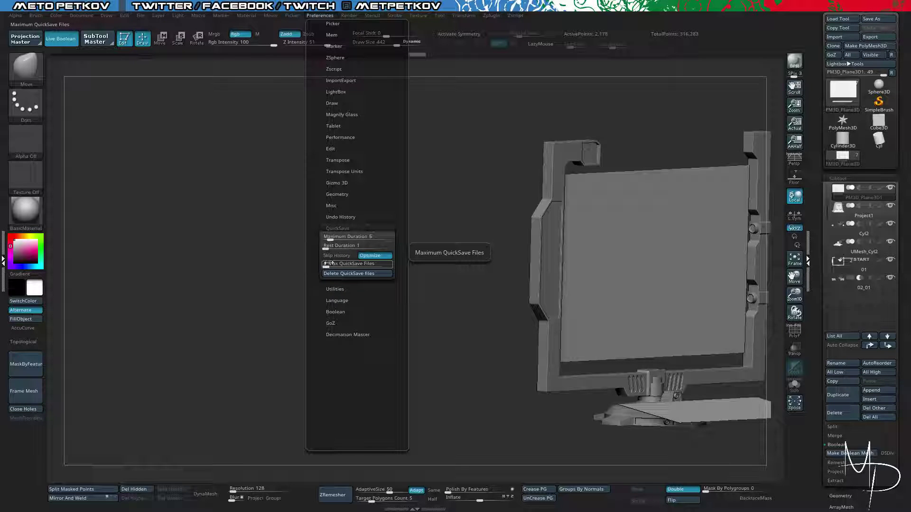
{"action": "left_click_drag", "start_coordinate": [274, 208], "coordinate": [242, 181], "text": "shift"}
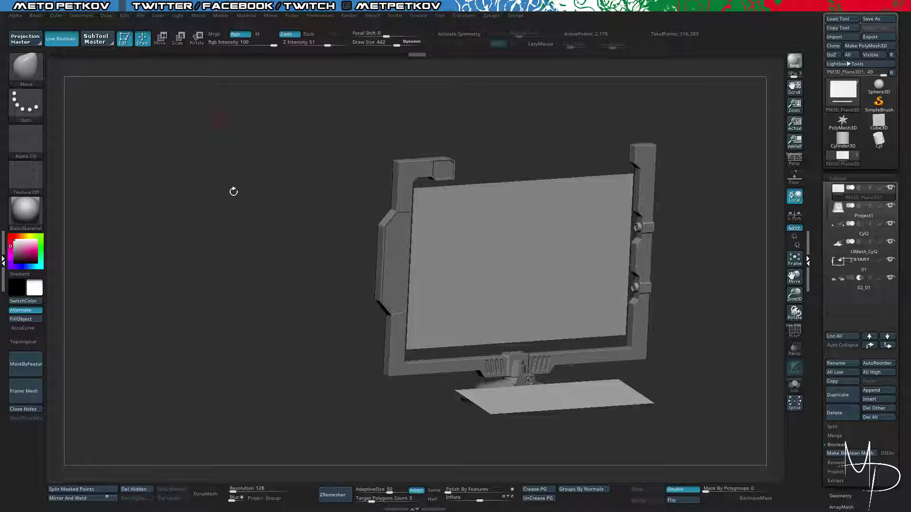
Look through the QuickSave section of LightBox, then close it and return to the monitor model.
{"action": "left_click_drag", "start_coordinate": [233, 191], "coordinate": [225, 148]}
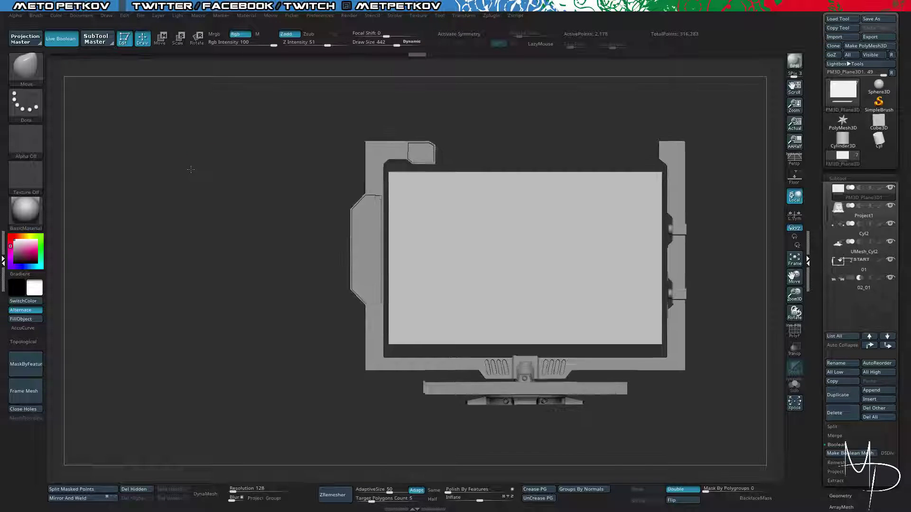
{"action": "mouse_move", "coordinate": [187, 168]}
{"action": "left_mouse_down", "text": "alt"}
{"action": "mouse_move", "coordinate": [152, 157]}
{"action": "mouse_move", "coordinate": [216, 175]}
{"action": "mouse_move", "coordinate": [175, 165]}
{"action": "left_mouse_up", "text": "alt"}
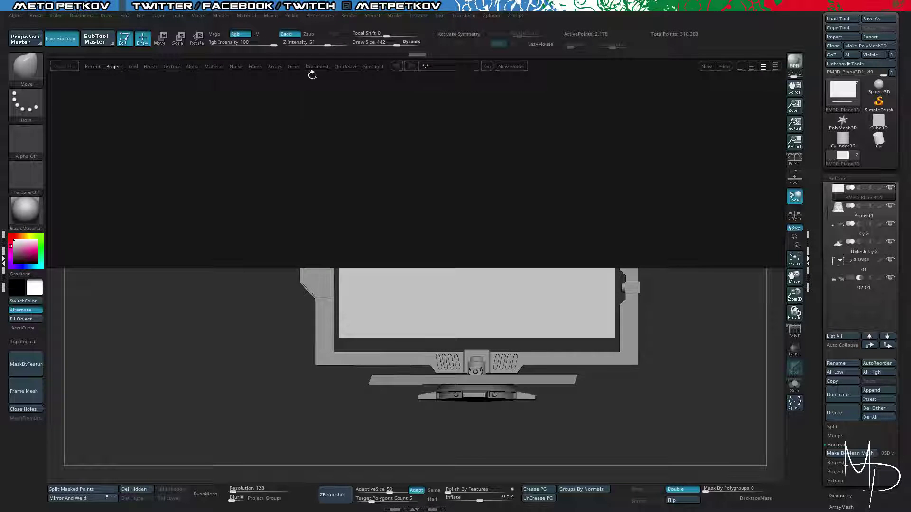
{"action": "left_click", "coordinate": [338, 69]}
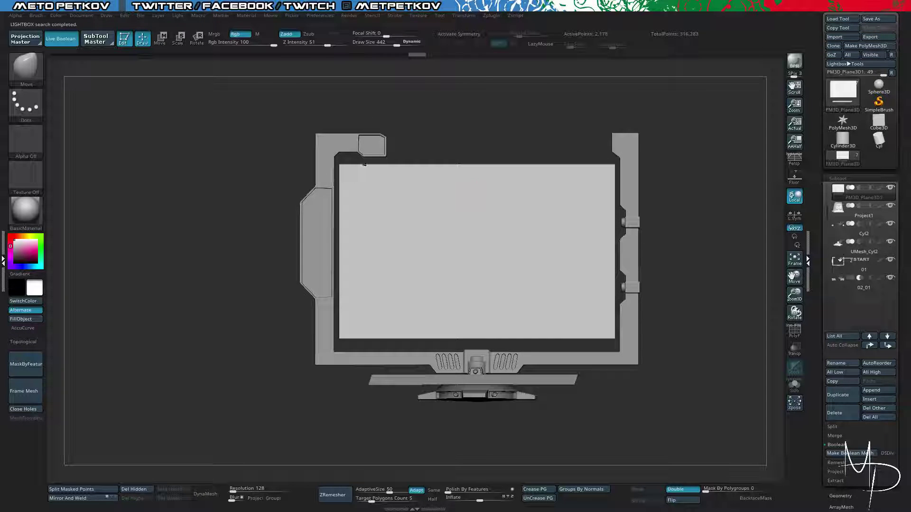
{"action": "mouse_move", "coordinate": [200, 177]}
{"action": "left_mouse_down", "text": "shift"}
{"action": "mouse_move", "coordinate": [195, 187]}
{"action": "mouse_move", "coordinate": [188, 184]}
{"action": "left_mouse_up", "text": "shift"}
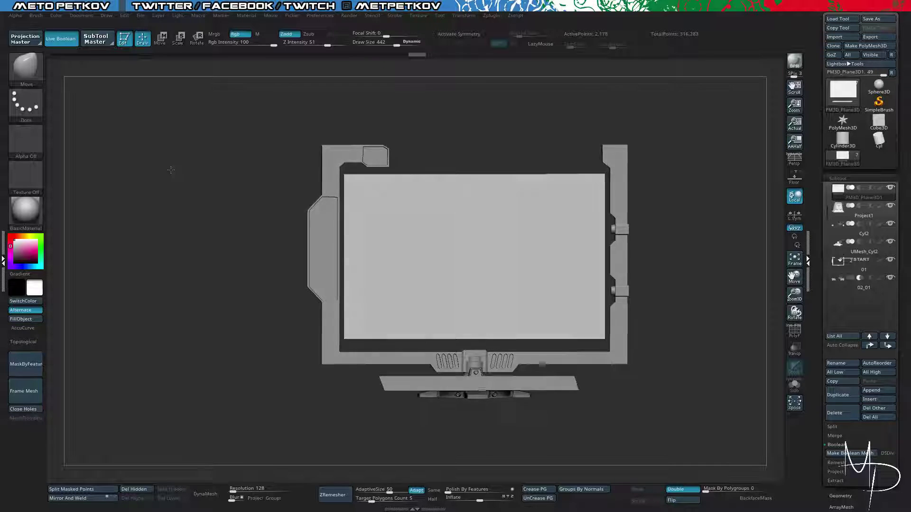
Switch to the Cyl cylinder tool and open its Deformation settings.
{"action": "left_click", "coordinate": [879, 140]}
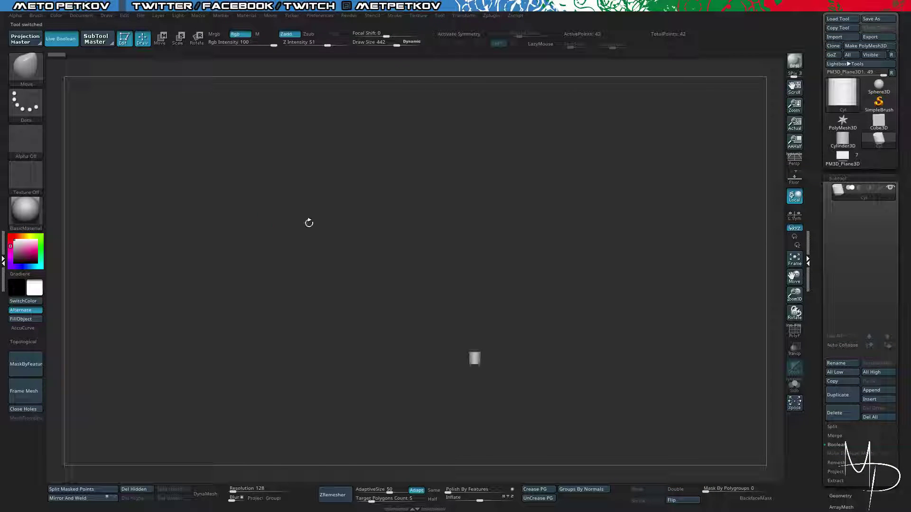
{"action": "left_click_drag", "start_coordinate": [309, 223], "coordinate": [263, 100], "text": "alt"}
{"action": "scroll", "coordinate": [845, 246], "scroll_direction": "down", "scroll_amount": 5}
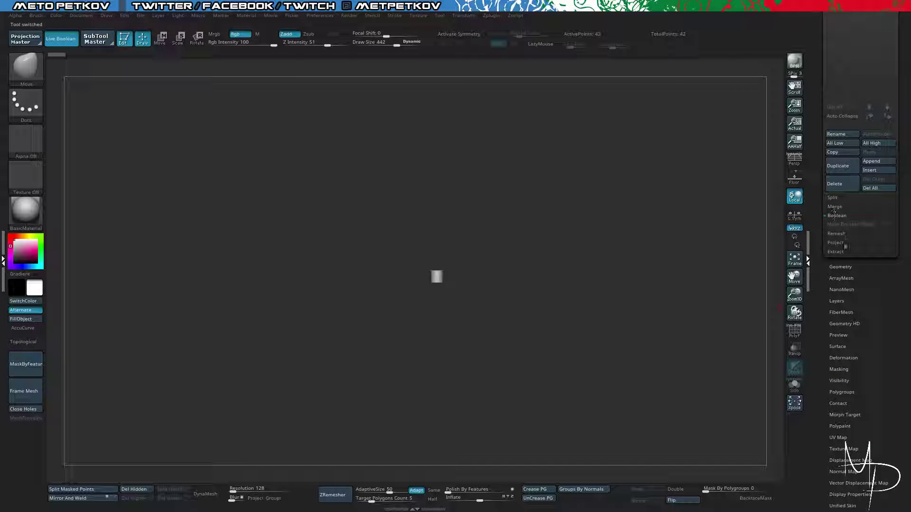
{"action": "left_click", "coordinate": [845, 357]}
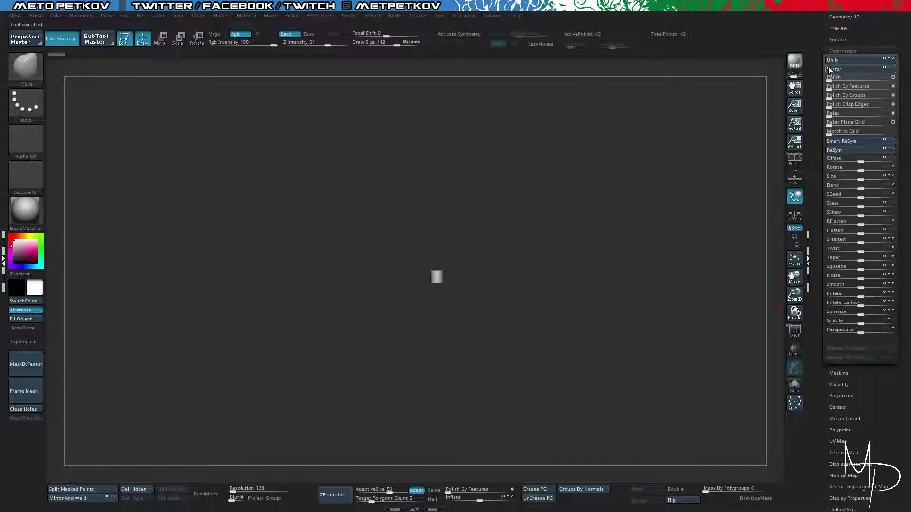
{"action": "left_click", "coordinate": [289, 211]}
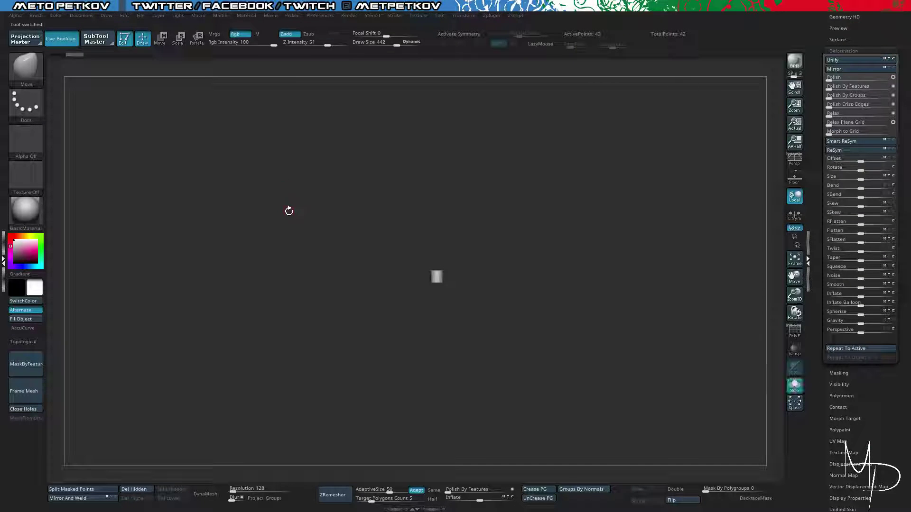
Rotate the cylinder about its X axis with the gizmo until its flat round end faces the front view.
{"action": "key", "text": "f"}
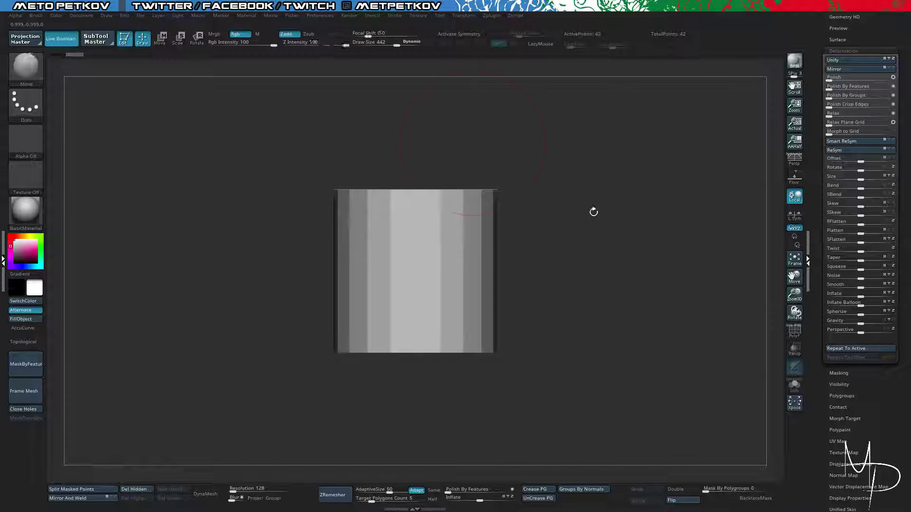
{"action": "key", "text": "w"}
{"action": "left_click_drag", "start_coordinate": [413, 285], "coordinate": [416, 323]}
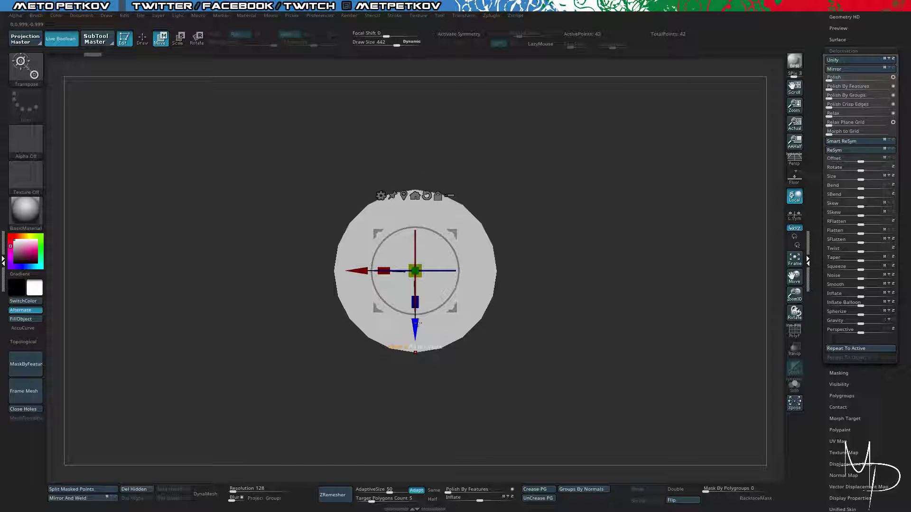
Display the cylinder's polyframe and regroup its polygons by normals, separating the caps from the side.
{"action": "key", "text": "q"}
{"action": "left_click_drag", "start_coordinate": [205, 185], "coordinate": [275, 144]}
{"action": "left_click_drag", "start_coordinate": [227, 170], "coordinate": [214, 168]}
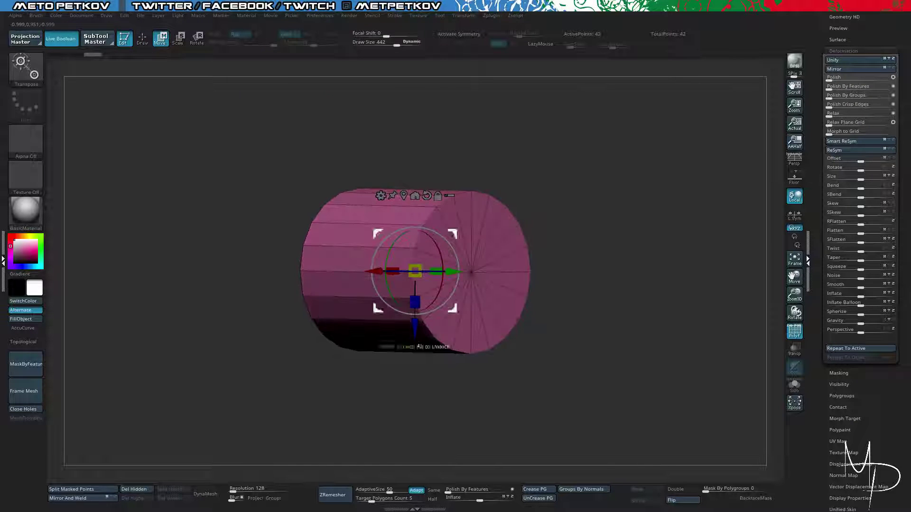
{"action": "left_click", "coordinate": [571, 488]}
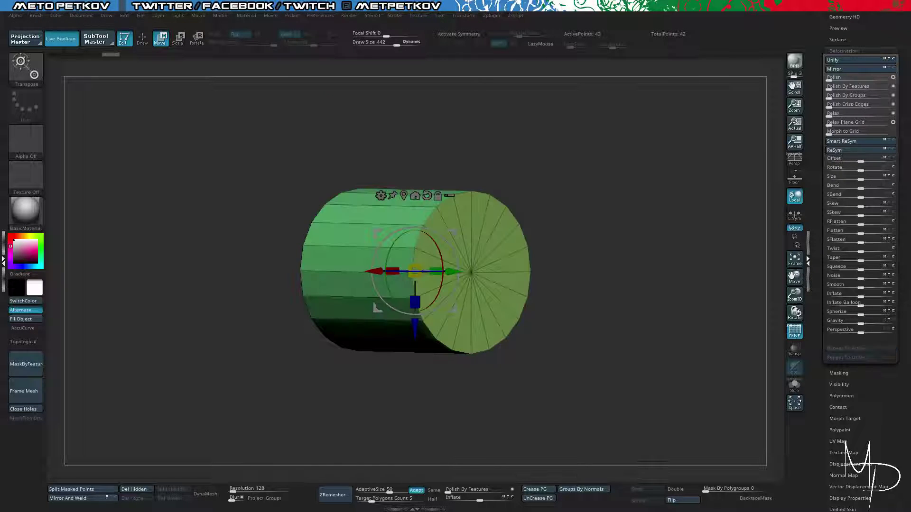
In the side view, mask one end of the cylinder and move the other end inward to shorten it considerably.
{"action": "key", "text": "q"}
{"action": "left_click_drag", "start_coordinate": [617, 284], "coordinate": [545, 285]}
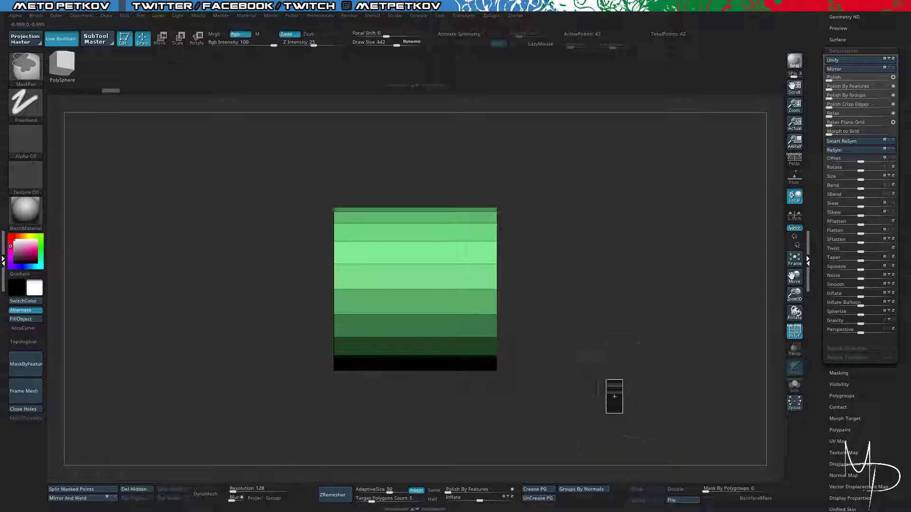
{"action": "left_click_drag", "start_coordinate": [623, 413], "coordinate": [477, 193], "text": "ctrl"}
{"action": "key", "text": "w"}
{"action": "left_click_drag", "start_coordinate": [474, 286], "coordinate": [375, 287]}
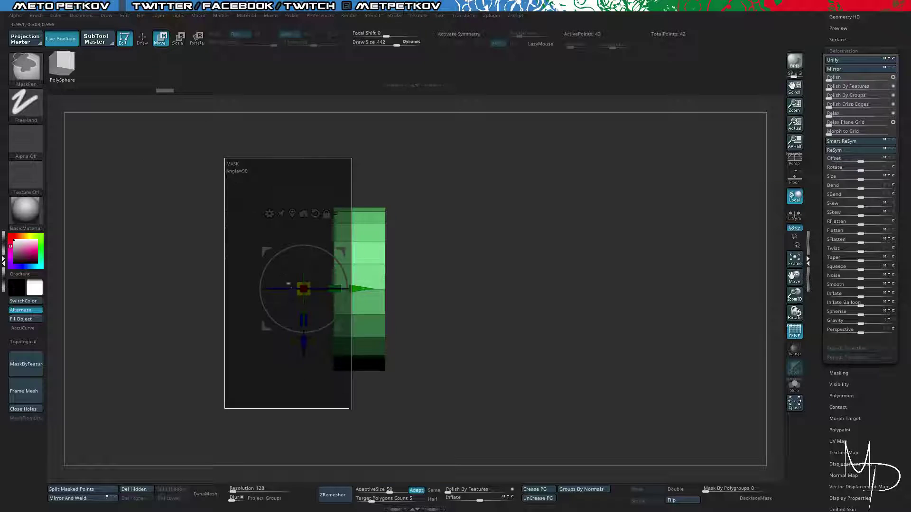
Scale one round end of the shortened cylinder uniformly to give its side wall a slight taper.
{"action": "left_click_drag", "start_coordinate": [189, 214], "coordinate": [243, 212]}
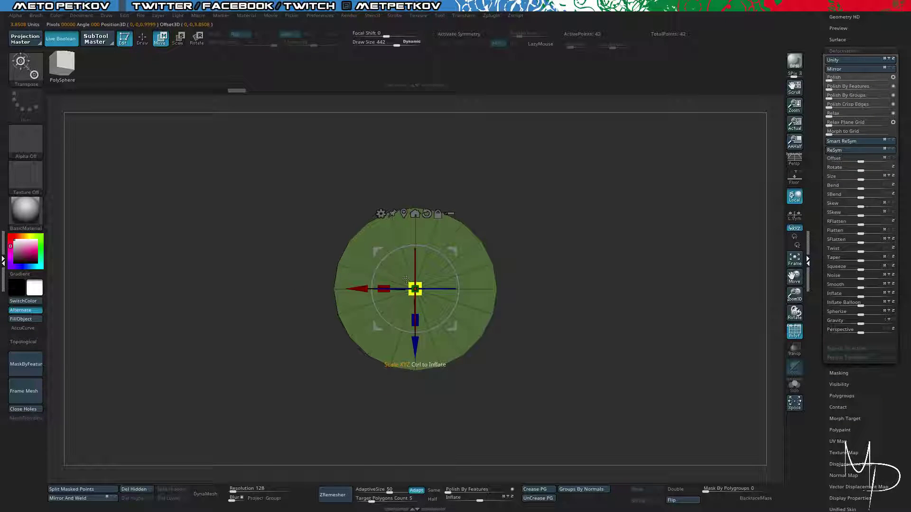
{"action": "left_click_drag", "start_coordinate": [414, 288], "coordinate": [404, 275]}
{"action": "left_click_drag", "start_coordinate": [280, 237], "coordinate": [351, 237]}
{"action": "key", "text": "q"}
{"action": "left_click_drag", "start_coordinate": [246, 216], "coordinate": [217, 215]}
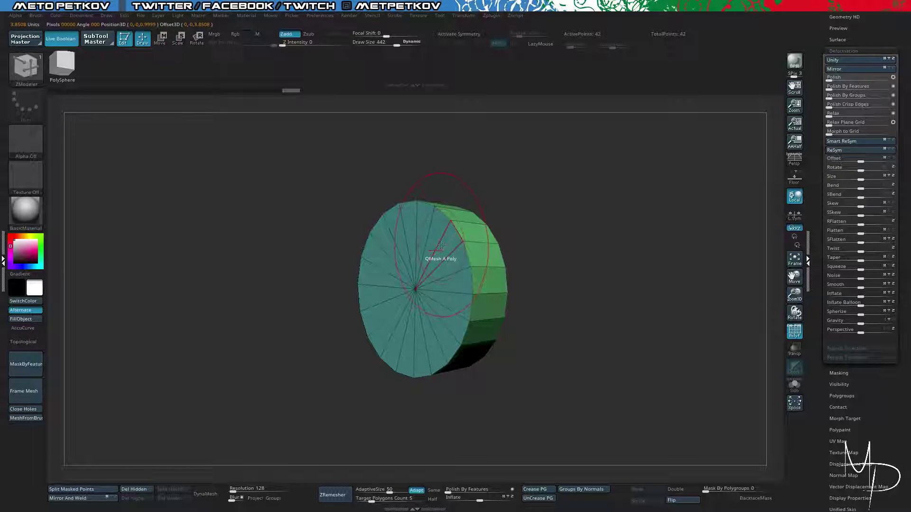
Set the polygon QMesh target to Polygroup Island and insert an edge loop near the back of the cylinder's side.
{"action": "key", "text": "space"}
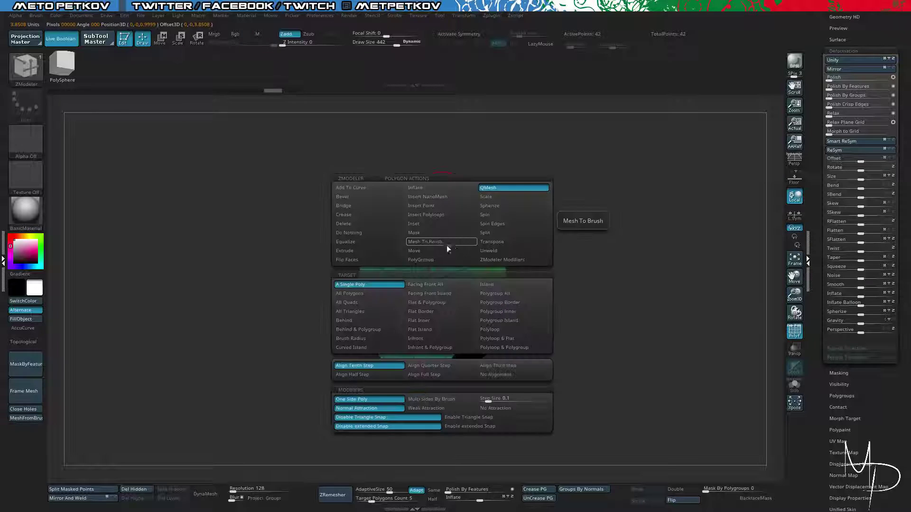
{"action": "left_click", "coordinate": [500, 320]}
{"action": "left_click_drag", "start_coordinate": [432, 318], "coordinate": [327, 230]}
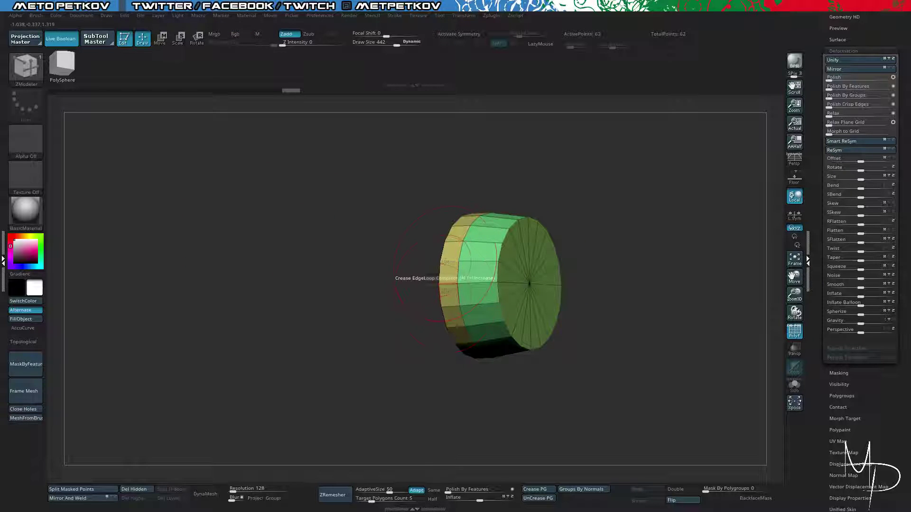
Undo the last change, turn on X symmetry and mark four side polygons of the back band as a temporary polygroup.
{"action": "left_click_drag", "start_coordinate": [368, 284], "coordinate": [360, 230]}
{"action": "key", "text": "ctrl+z"}
{"action": "key", "text": "x"}
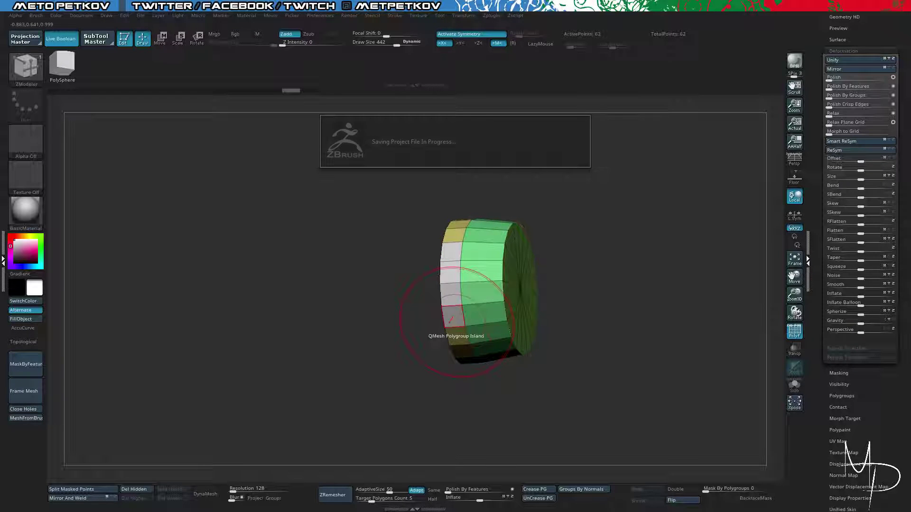
{"action": "mouse_move", "coordinate": [366, 189]}
{"action": "left_mouse_down", "text": "shift"}
{"action": "mouse_move", "coordinate": [319, 215]}
{"action": "mouse_move", "coordinate": [326, 229]}
{"action": "mouse_move", "coordinate": [408, 256]}
{"action": "left_mouse_up", "text": "shift"}
{"action": "key", "text": "w"}
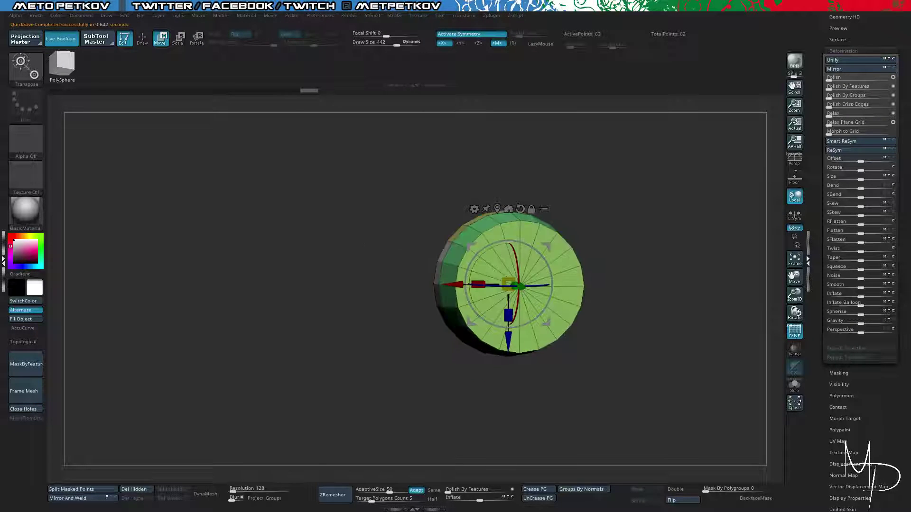
{"action": "left_click_drag", "start_coordinate": [508, 338], "coordinate": [497, 357], "text": "ctrl"}
{"action": "key", "text": "ctrl+z"}
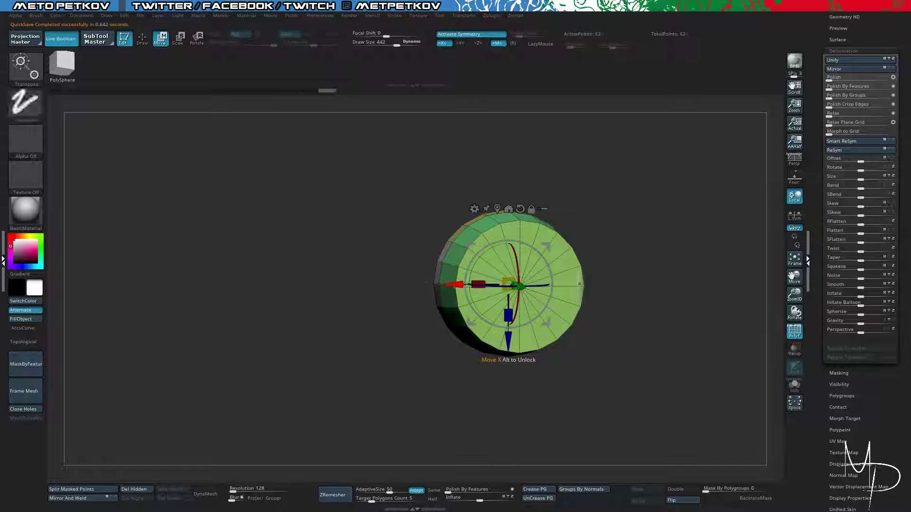
{"action": "left_click_drag", "start_coordinate": [354, 219], "coordinate": [392, 225]}
{"action": "left_click", "coordinate": [367, 222], "text": "ctrl"}
{"action": "key", "text": "ctrl+z"}
{"action": "key", "text": "q"}
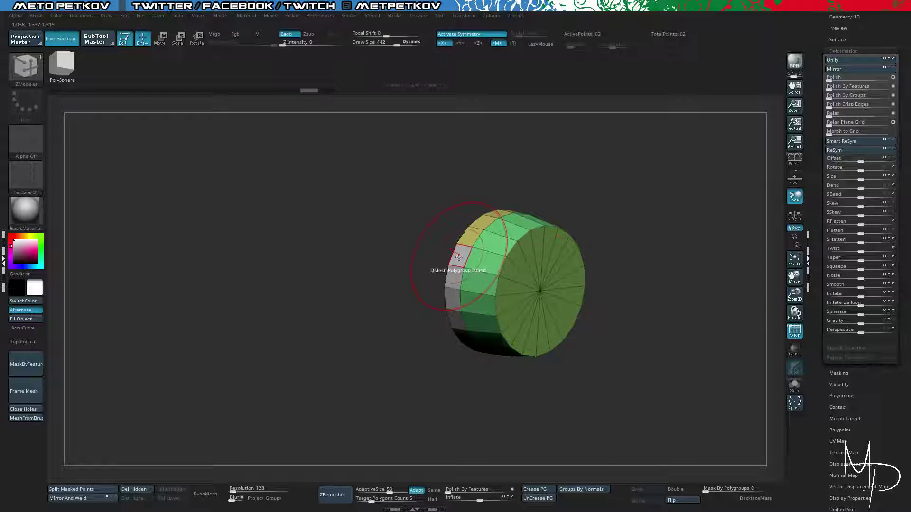
Extrude the marked side polygons into two mirrored arms, mask the cylinder body and scale the arms down in Z until their long edges run parallel.
{"action": "left_click_drag", "start_coordinate": [424, 247], "coordinate": [284, 220], "text": "shift"}
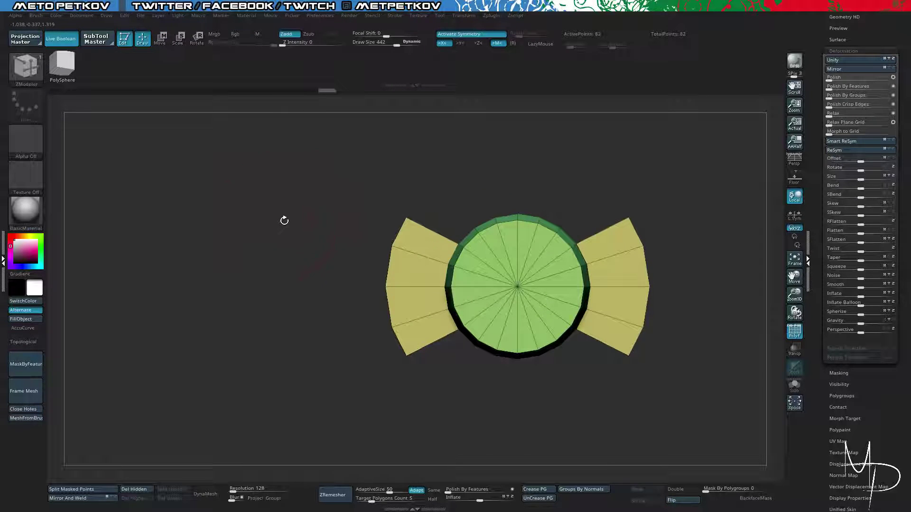
{"action": "left_click_drag", "start_coordinate": [298, 189], "coordinate": [402, 389], "text": "ctrl"}
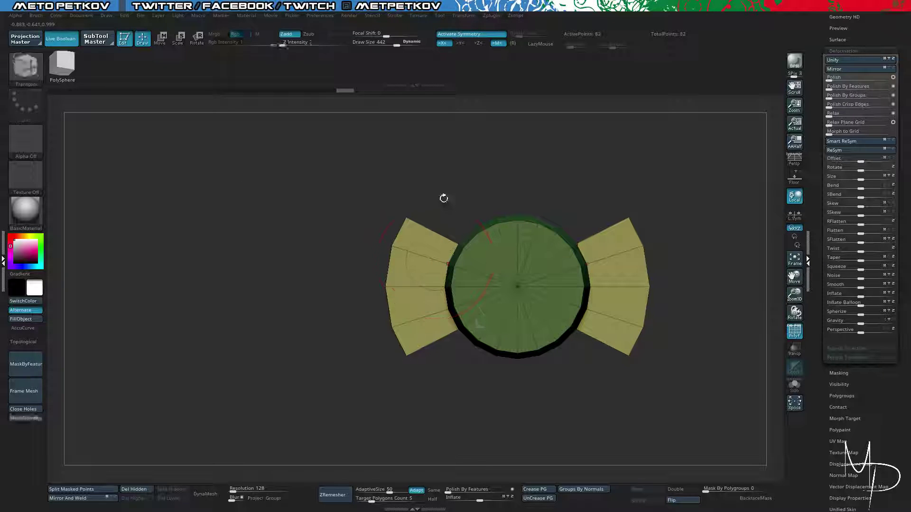
{"action": "key", "text": "w"}
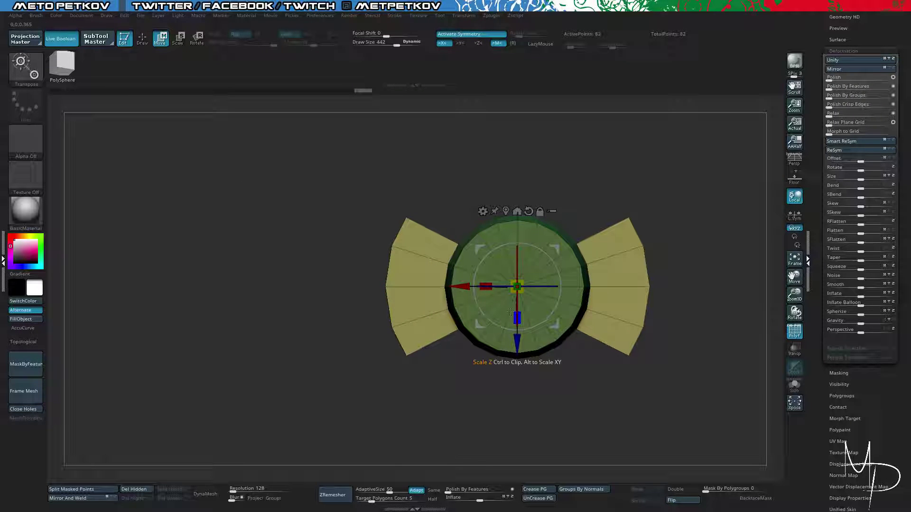
{"action": "mouse_move", "coordinate": [510, 312]}
{"action": "left_mouse_down"}
{"action": "mouse_move", "coordinate": [518, 247]}
{"action": "mouse_move", "coordinate": [524, 266]}
{"action": "left_mouse_up"}
Isolate one arm's outer end, centre the gizmo on it, turn off symmetry and flatten the end straight along X.
{"action": "left_click_drag", "start_coordinate": [342, 208], "coordinate": [424, 373], "text": "ctrl"}
{"action": "left_click", "coordinate": [423, 373], "text": "ctrl"}
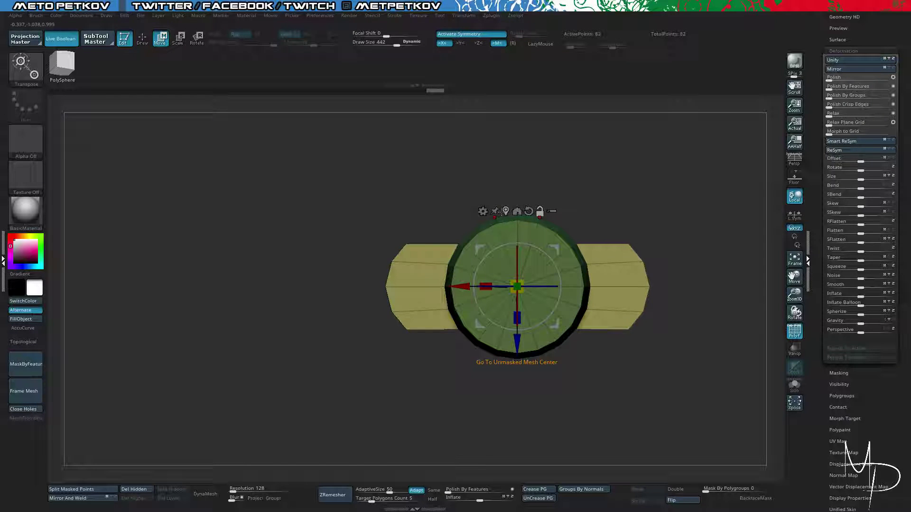
{"action": "left_click", "coordinate": [503, 212], "text": "alt"}
{"action": "key", "text": "x"}
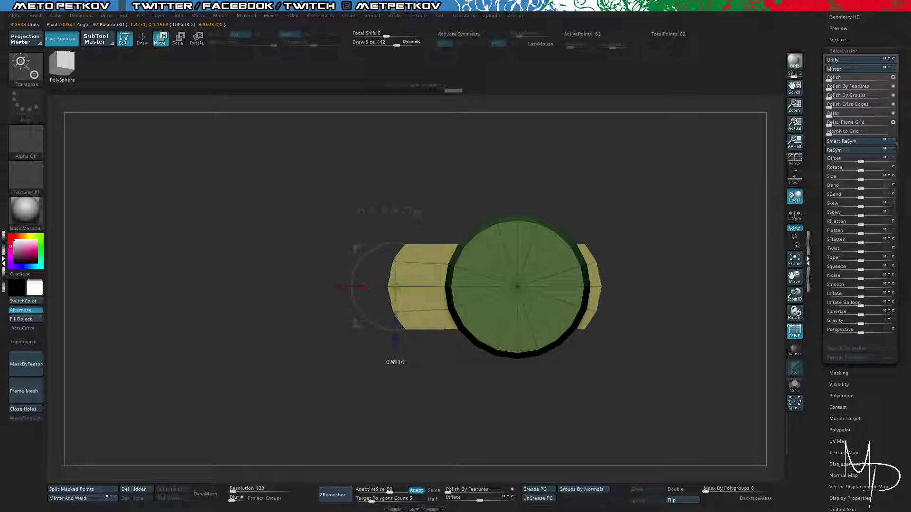
{"action": "mouse_move", "coordinate": [734, 354]}
{"action": "left_mouse_down", "text": "ctrl"}
{"action": "mouse_move", "coordinate": [700, 309]}
{"action": "mouse_move", "coordinate": [516, 175]}
{"action": "left_mouse_up", "text": "ctrl"}
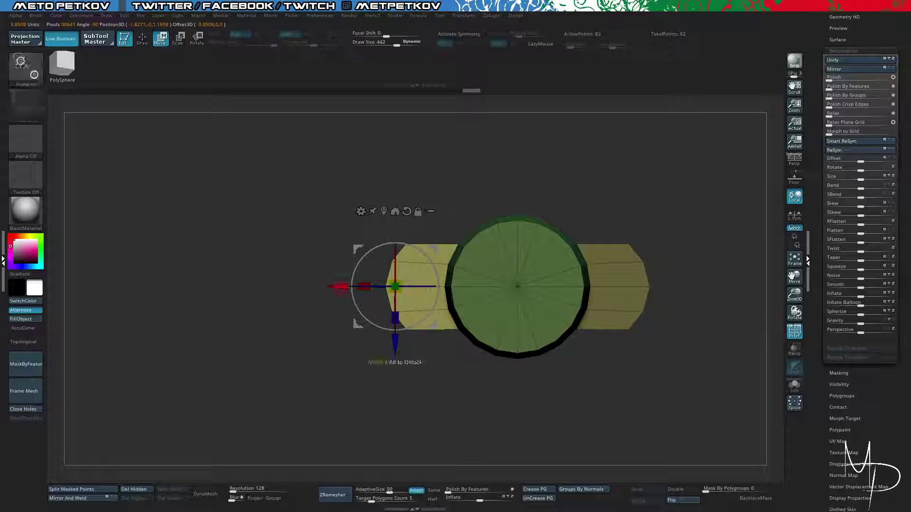
{"action": "left_click_drag", "start_coordinate": [361, 285], "coordinate": [392, 286]}
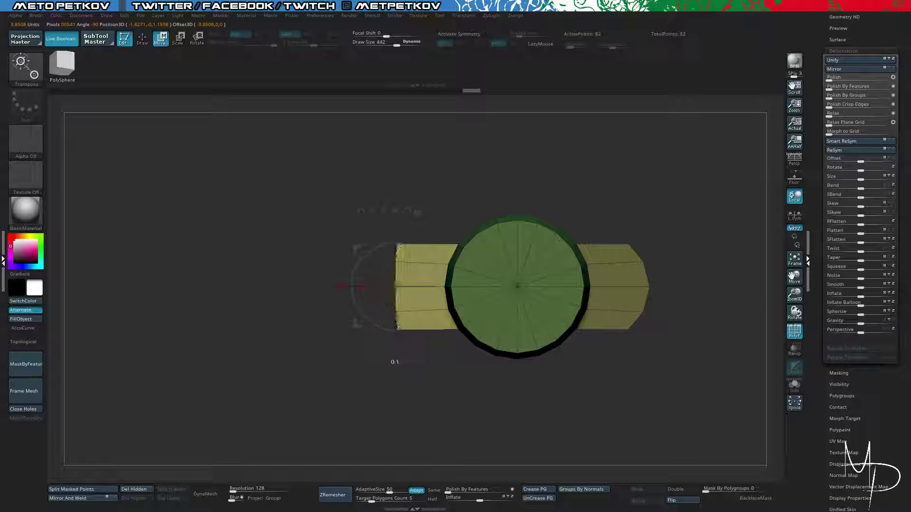
Isolate the flattened arm end again, move it outward to lengthen the arm, and scale it down so the arm tapers.
{"action": "left_click", "coordinate": [248, 240], "text": "ctrl"}
{"action": "left_click_drag", "start_coordinate": [313, 222], "coordinate": [406, 364], "text": "ctrl"}
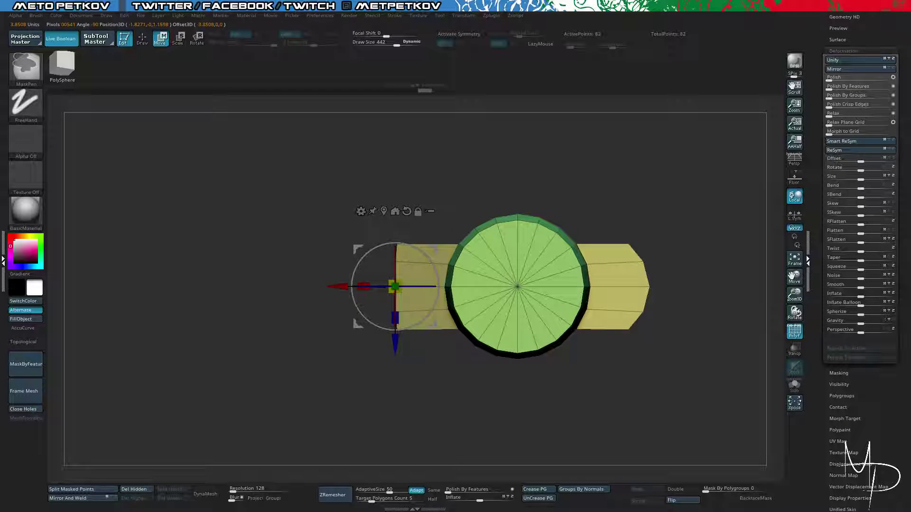
{"action": "left_click", "coordinate": [423, 190], "text": "ctrl"}
{"action": "left_click_drag", "start_coordinate": [335, 286], "coordinate": [294, 278]}
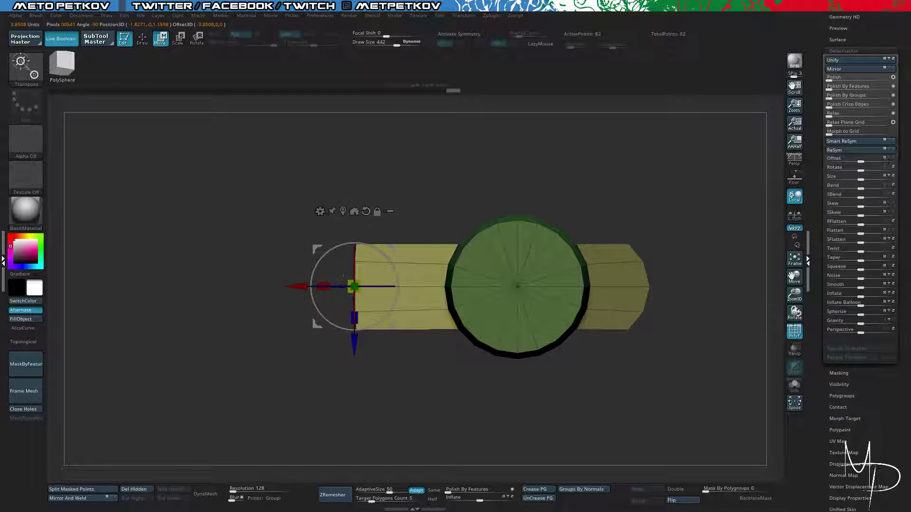
{"action": "left_click_drag", "start_coordinate": [354, 286], "coordinate": [353, 304]}
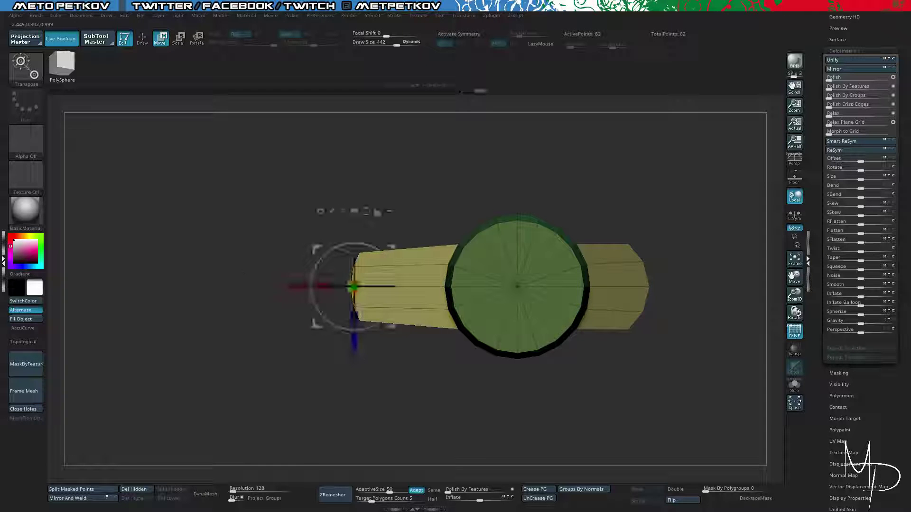
Clear the mask and apply Mirror And Weld to copy the tapered arm onto the opposite side.
{"action": "left_click_drag", "start_coordinate": [279, 363], "coordinate": [292, 375], "text": "ctrl"}
{"action": "left_click", "coordinate": [91, 499]}
{"action": "left_click_drag", "start_coordinate": [228, 303], "coordinate": [217, 274], "text": "alt"}
{"action": "key", "text": "q"}
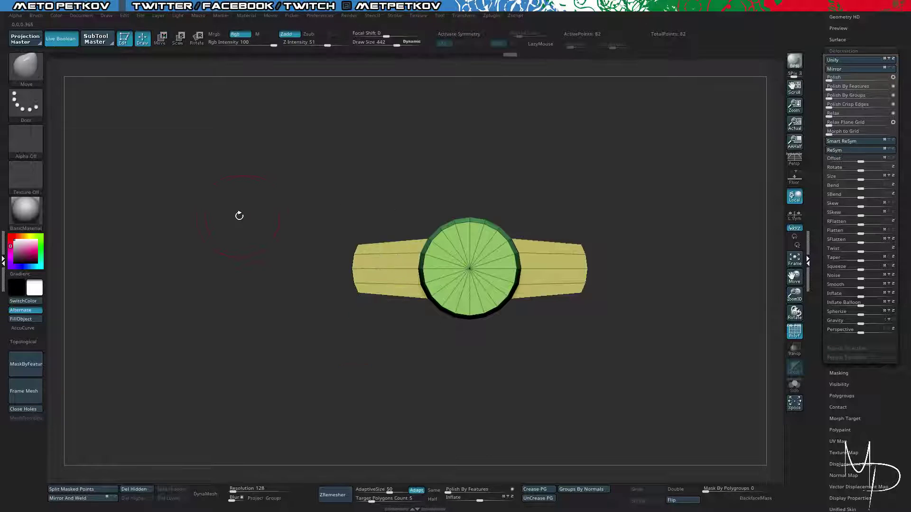
{"action": "left_click_drag", "start_coordinate": [240, 215], "coordinate": [239, 256], "text": "alt"}
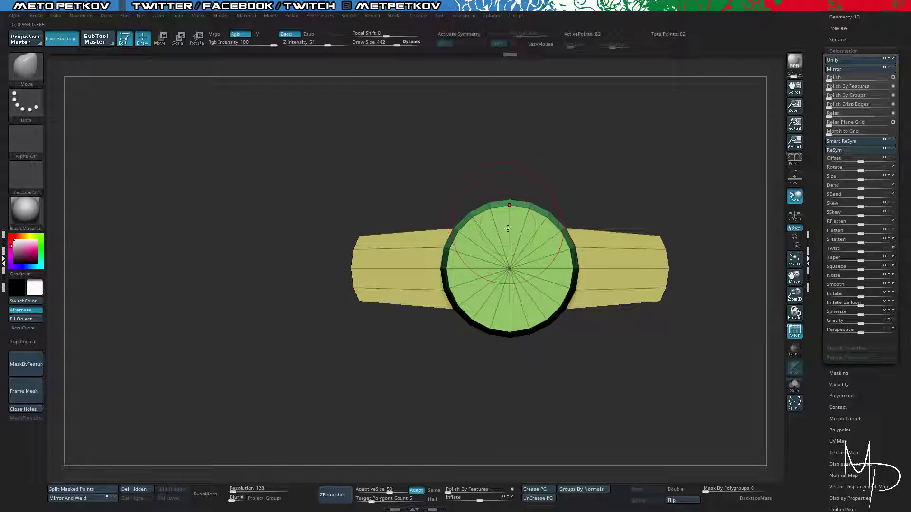
Switch to the ZModeler brush with the polygon Inset action and regroup the model's polygons by normals.
{"action": "key", "text": "b"}
{"action": "key", "text": "z"}
{"action": "key", "text": "m"}
{"action": "key", "text": "space"}
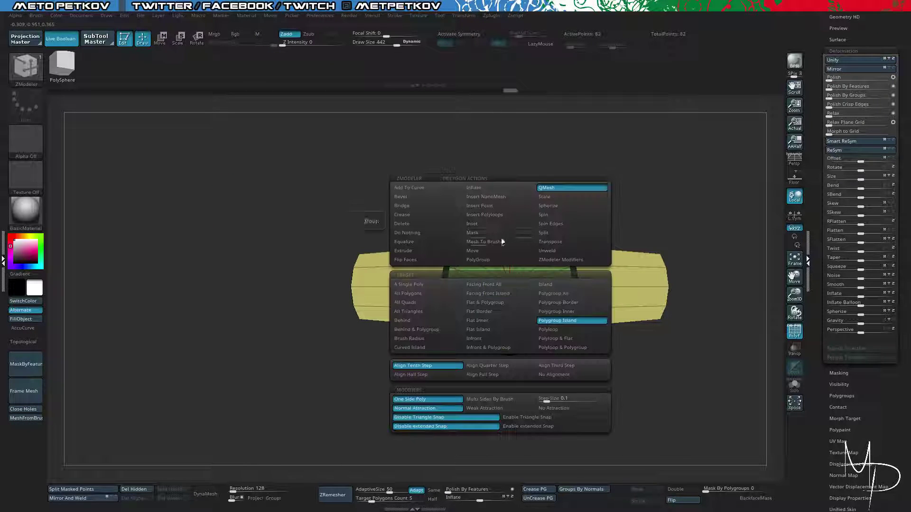
{"action": "key", "text": "space"}
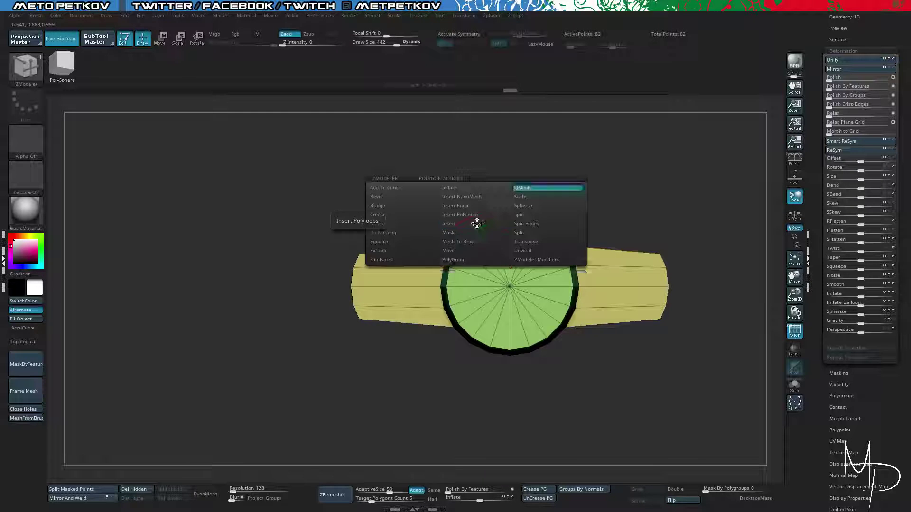
{"action": "key", "text": "space"}
{"action": "key", "text": "space"}
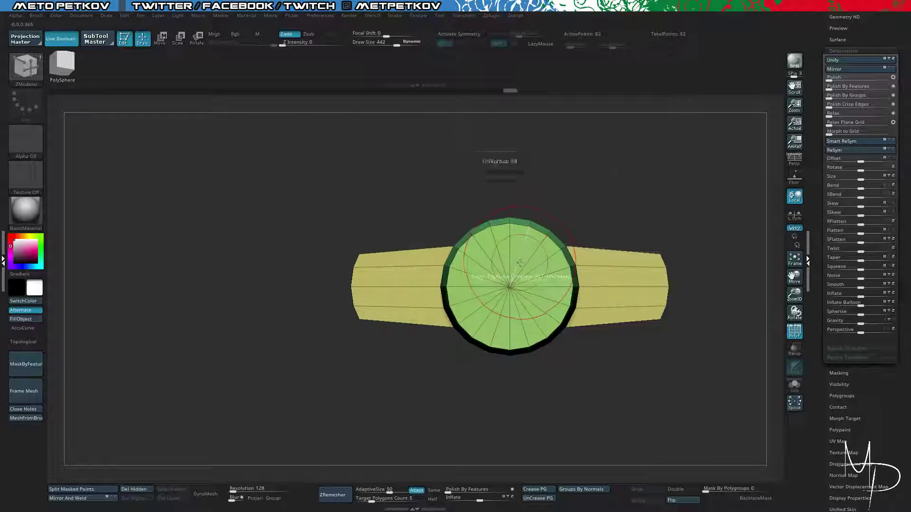
{"action": "left_click", "coordinate": [583, 489]}
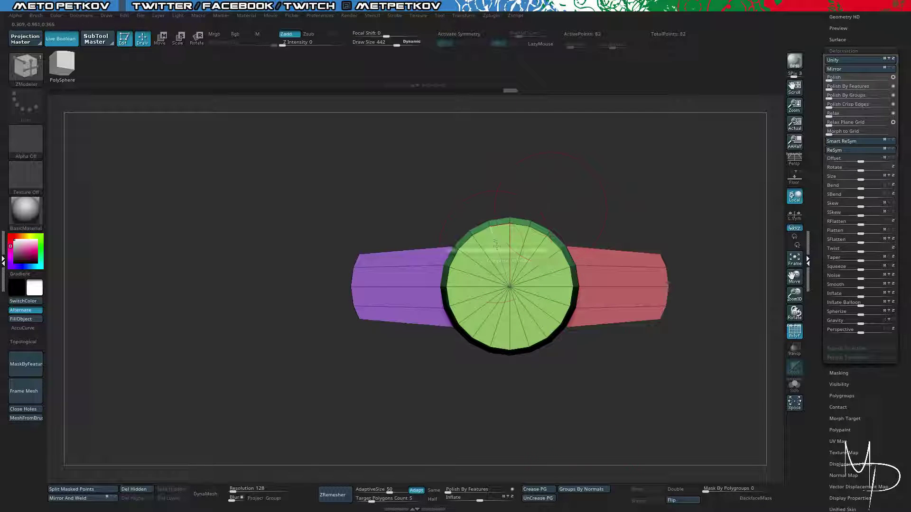
Inset the front cap's polygroup island to leave a narrow rim around the circular face.
{"action": "key", "text": "space"}
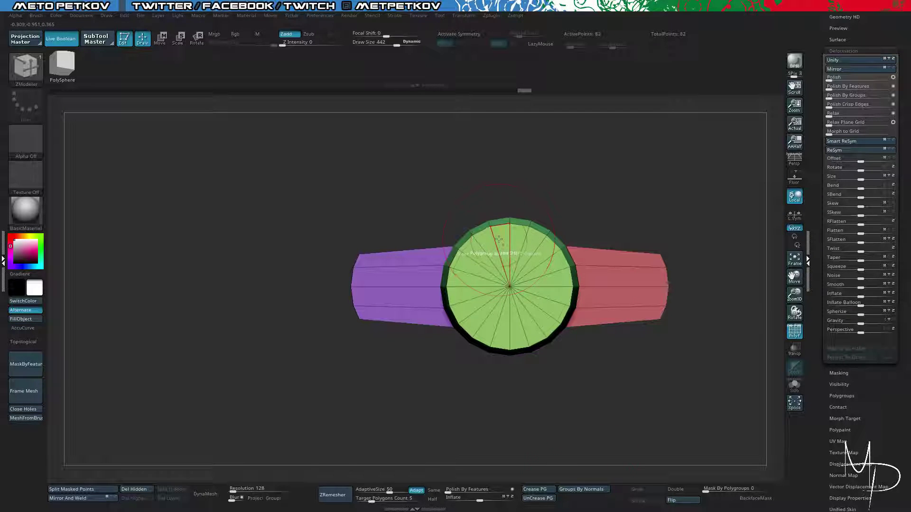
{"action": "left_click_drag", "start_coordinate": [504, 248], "coordinate": [505, 261]}
{"action": "left_click_drag", "start_coordinate": [598, 394], "coordinate": [674, 401]}
{"action": "left_click_drag", "start_coordinate": [605, 377], "coordinate": [612, 417], "text": "alt"}
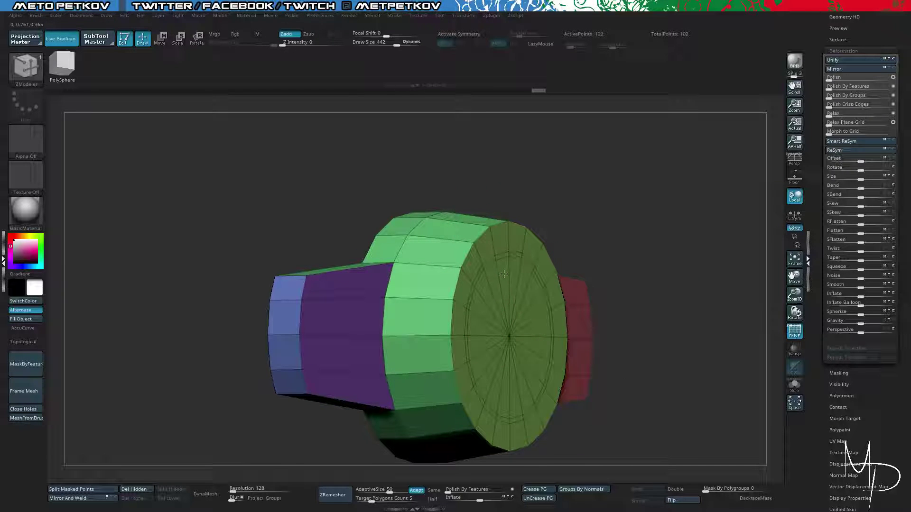
QMesh the inset polygroup island inward to recess the circular face behind its rim.
{"action": "key", "text": "space"}
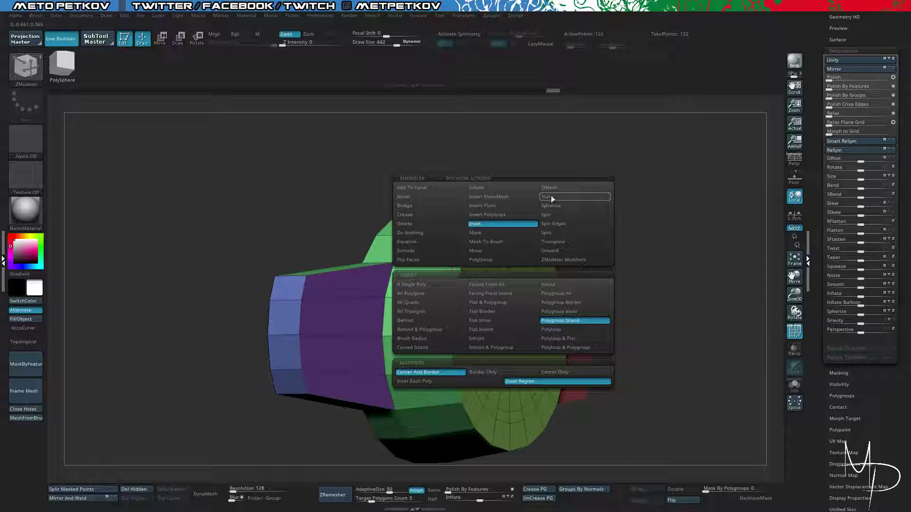
{"action": "left_click", "coordinate": [551, 189]}
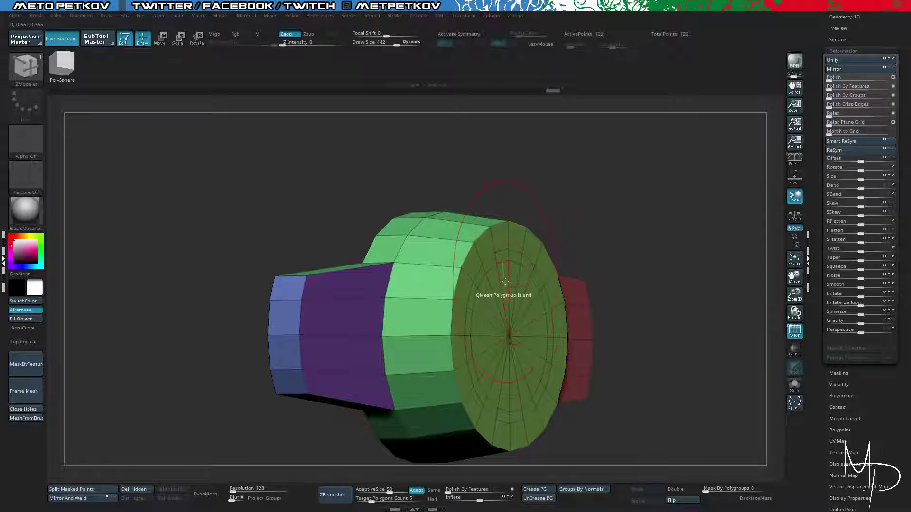
{"action": "left_click_drag", "start_coordinate": [505, 281], "coordinate": [476, 274]}
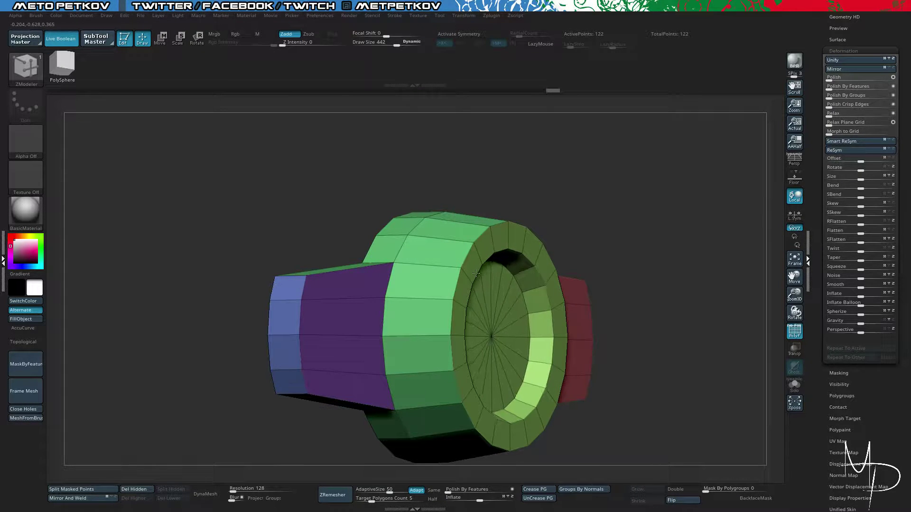
{"action": "left_click_drag", "start_coordinate": [484, 180], "coordinate": [303, 188], "text": "shift"}
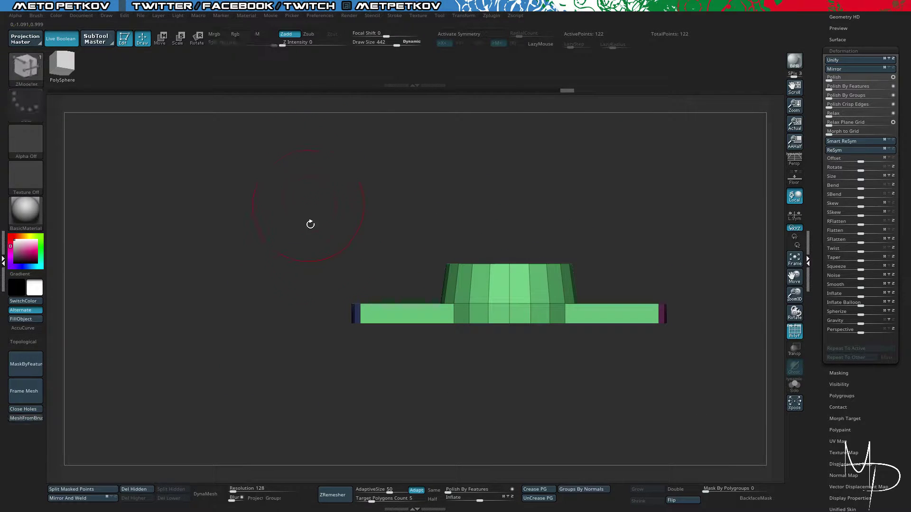
Isolate the hub's middle edge ring with a mask and raise it slightly so both arms slope up toward the hub.
{"action": "key", "text": "ctrl"}
{"action": "mouse_move", "coordinate": [415, 285]}
{"action": "left_mouse_down", "text": "ctrl"}
{"action": "mouse_move", "coordinate": [489, 309]}
{"action": "mouse_move", "coordinate": [591, 316]}
{"action": "left_mouse_up", "text": "ctrl"}
{"action": "key", "text": "w"}
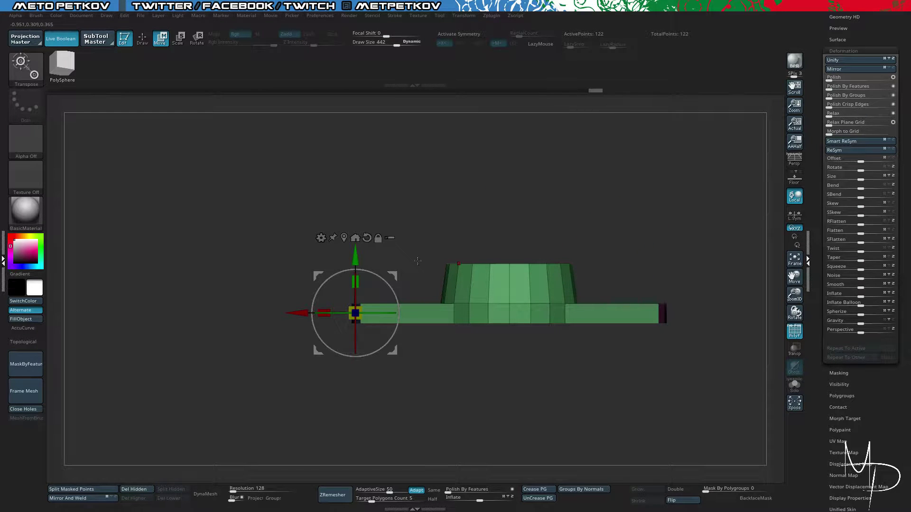
{"action": "left_click_drag", "start_coordinate": [355, 257], "coordinate": [355, 245]}
{"action": "left_click_drag", "start_coordinate": [377, 216], "coordinate": [354, 253]}
{"action": "left_click_drag", "start_coordinate": [380, 198], "coordinate": [372, 209], "text": "shift"}
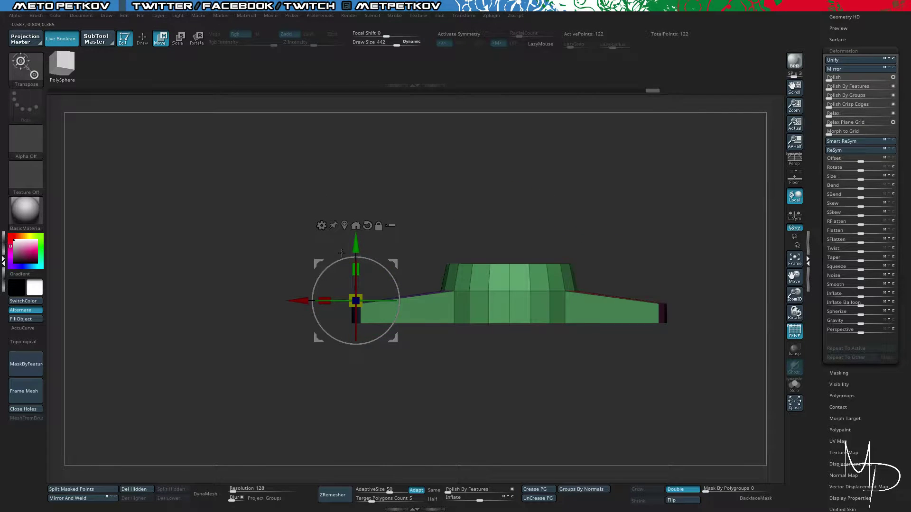
{"action": "left_click_drag", "start_coordinate": [352, 244], "coordinate": [355, 244]}
{"action": "left_click_drag", "start_coordinate": [423, 208], "coordinate": [418, 247], "text": "shift"}
{"action": "left_click_drag", "start_coordinate": [226, 252], "coordinate": [242, 231], "text": "alt"}
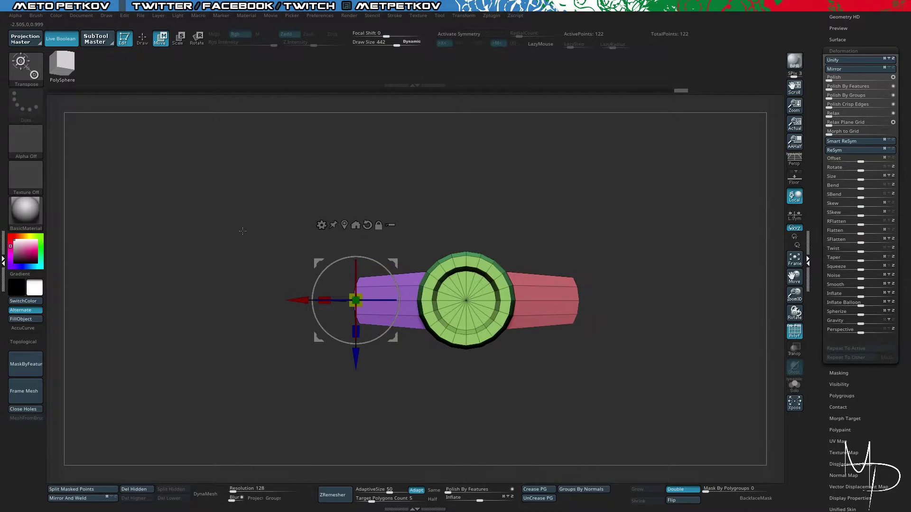
Return to draw mode and regroup the mesh's polygroups by normals.
{"action": "key", "text": "q"}
{"action": "mouse_move", "coordinate": [305, 258]}
{"action": "left_mouse_down"}
{"action": "mouse_move", "coordinate": [291, 265]}
{"action": "mouse_move", "coordinate": [239, 247]}
{"action": "mouse_move", "coordinate": [262, 248]}
{"action": "mouse_move", "coordinate": [256, 242]}
{"action": "mouse_move", "coordinate": [266, 238]}
{"action": "mouse_move", "coordinate": [261, 248]}
{"action": "mouse_move", "coordinate": [276, 247]}
{"action": "mouse_move", "coordinate": [252, 194]}
{"action": "mouse_move", "coordinate": [285, 215]}
{"action": "left_mouse_up"}
{"action": "left_click", "coordinate": [577, 489]}
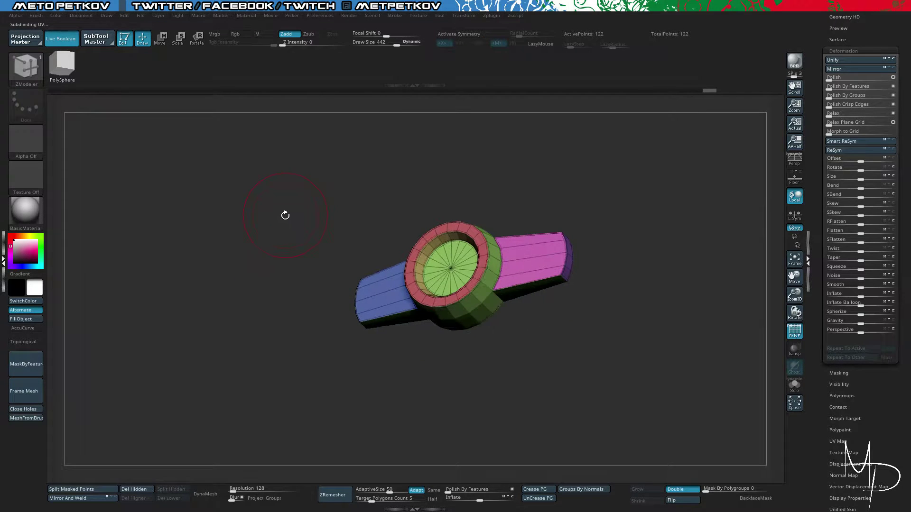
Set the ZModeler crease target to Edge and crease the seam edge on the hub's side next to the arm.
{"action": "mouse_move", "coordinate": [226, 250]}
{"action": "left_mouse_down"}
{"action": "mouse_move", "coordinate": [254, 284]}
{"action": "mouse_move", "coordinate": [232, 223]}
{"action": "left_mouse_up"}
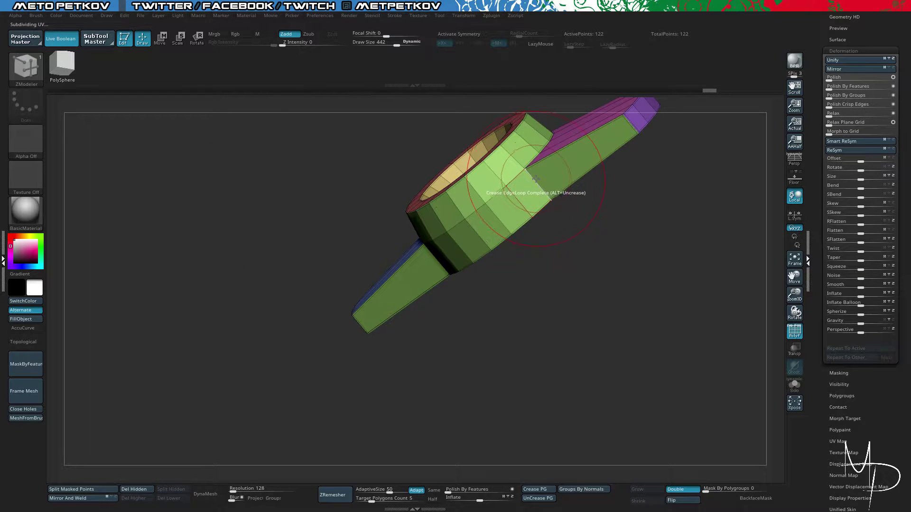
{"action": "mouse_move", "coordinate": [598, 277]}
{"action": "left_mouse_down"}
{"action": "mouse_move", "coordinate": [626, 331]}
{"action": "mouse_move", "coordinate": [623, 347]}
{"action": "mouse_move", "coordinate": [606, 246]}
{"action": "mouse_move", "coordinate": [595, 262]}
{"action": "mouse_move", "coordinate": [606, 270]}
{"action": "left_mouse_up"}
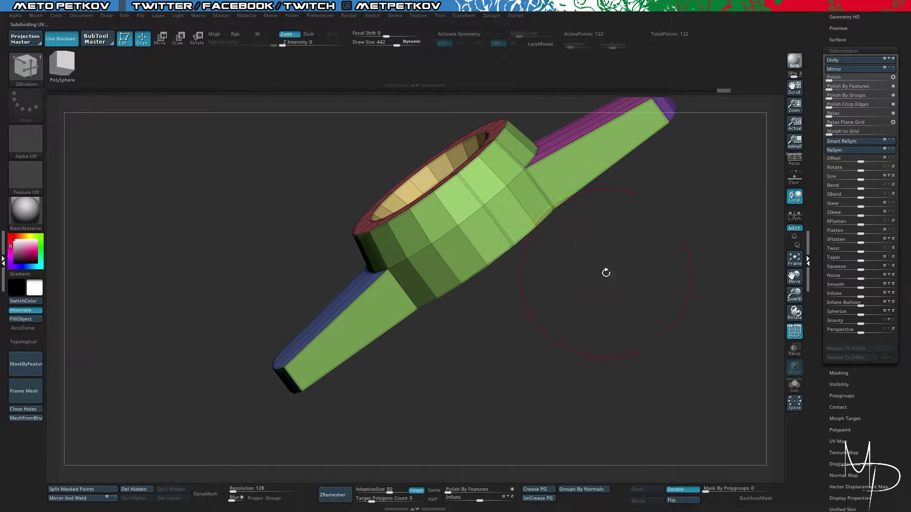
{"action": "key", "text": "space"}
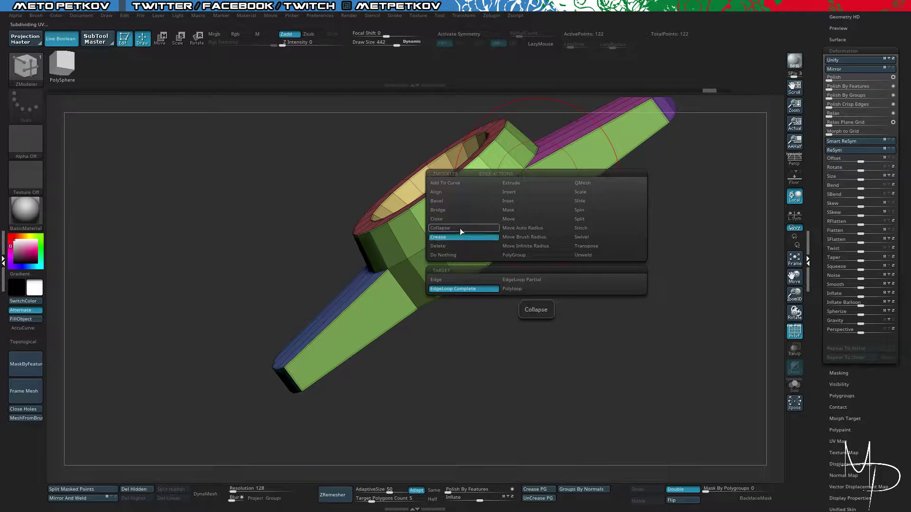
{"action": "left_click", "coordinate": [469, 281]}
{"action": "mouse_move", "coordinate": [536, 220]}
{"action": "left_mouse_down"}
{"action": "mouse_move", "coordinate": [529, 187]}
{"action": "mouse_move", "coordinate": [476, 280]}
{"action": "mouse_move", "coordinate": [459, 335]}
{"action": "mouse_move", "coordinate": [444, 306]}
{"action": "mouse_move", "coordinate": [612, 270]}
{"action": "mouse_move", "coordinate": [526, 279]}
{"action": "left_mouse_up"}
{"action": "left_click", "coordinate": [613, 268]}
{"action": "left_click", "coordinate": [700, 275]}
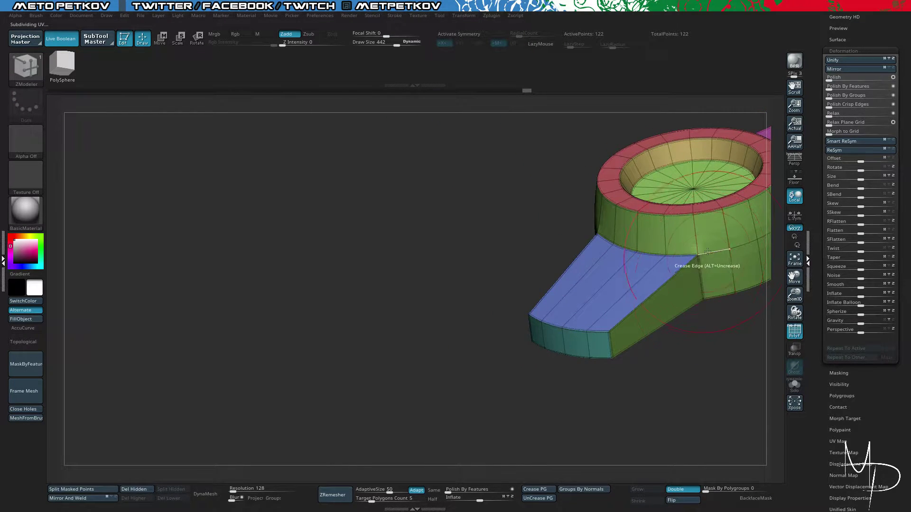
{"action": "left_click", "coordinate": [708, 254]}
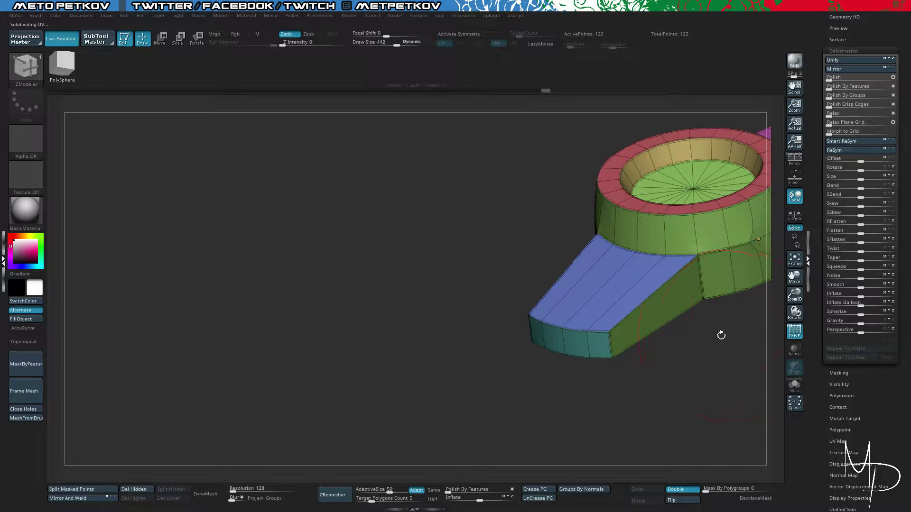
Set the crease target to EdgeLoop Complete and insert an edge loop around the upper section of the hub with ZModeler.
{"action": "left_click_drag", "start_coordinate": [721, 335], "coordinate": [599, 272]}
{"action": "key", "text": "space"}
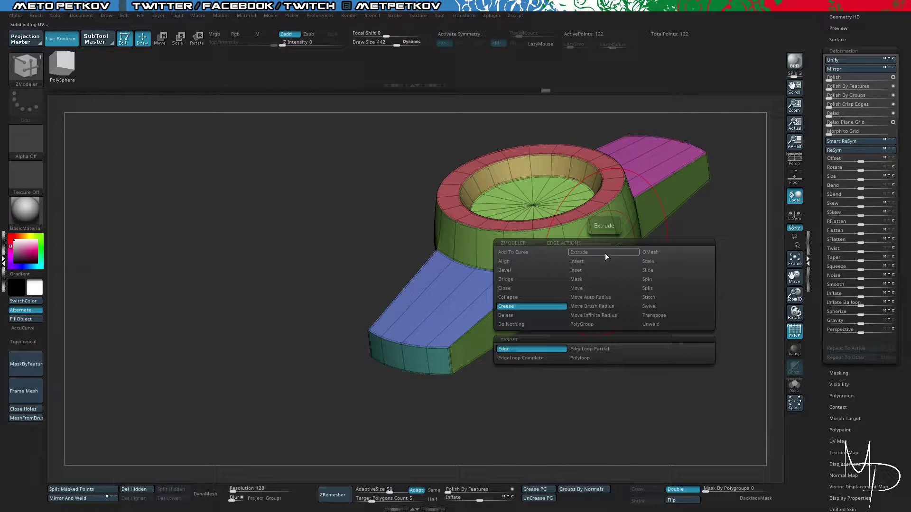
{"action": "left_click", "coordinate": [522, 359]}
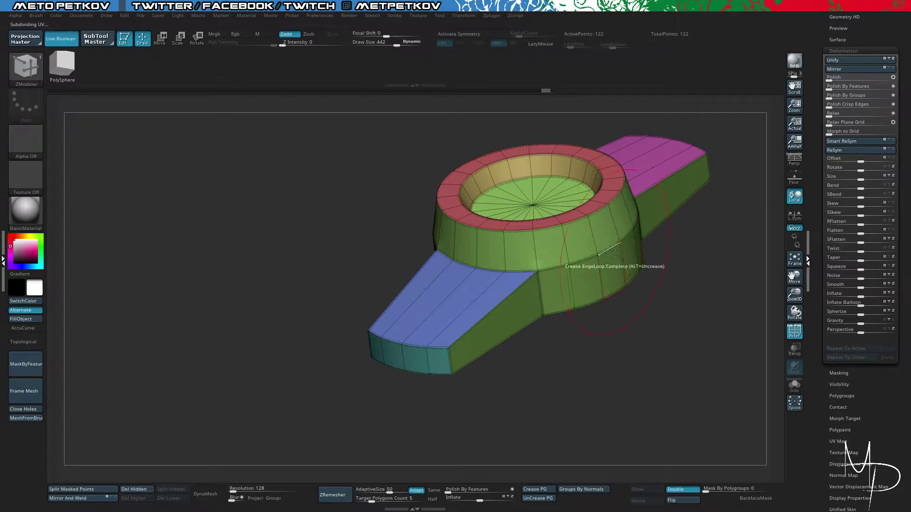
{"action": "left_click_drag", "start_coordinate": [545, 361], "coordinate": [694, 304]}
{"action": "mouse_move", "coordinate": [299, 246]}
{"action": "left_mouse_down"}
{"action": "mouse_move", "coordinate": [307, 261]}
{"action": "mouse_move", "coordinate": [360, 247]}
{"action": "left_mouse_up"}
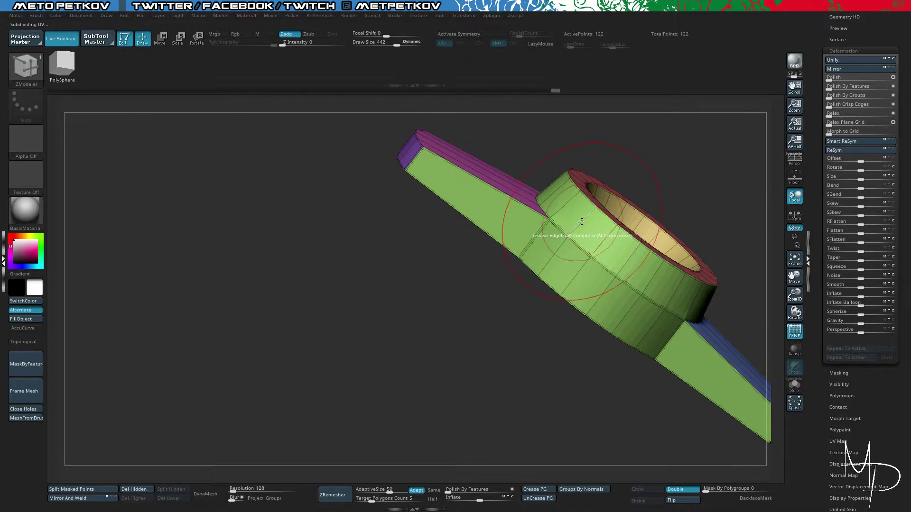
{"action": "key", "text": "space"}
{"action": "left_click", "coordinate": [569, 234]}
{"action": "left_click", "coordinate": [578, 225]}
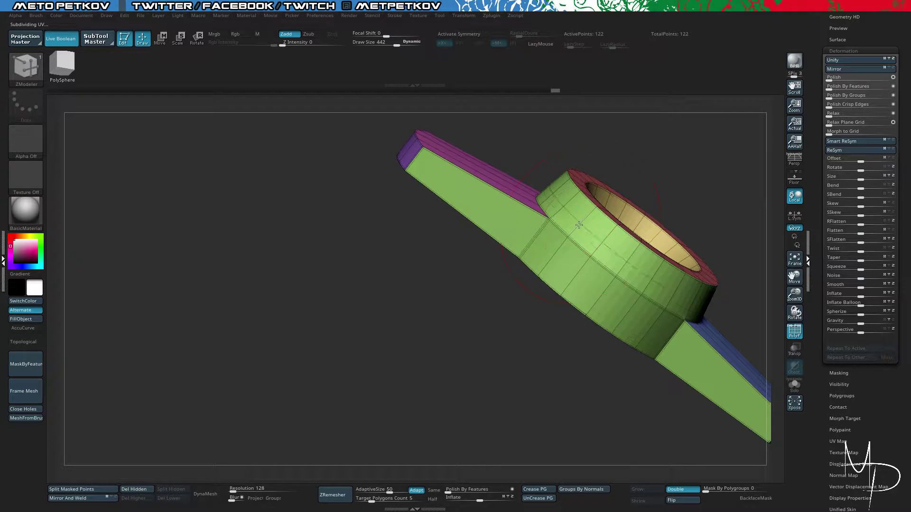
Switch to the Move brush and hide the polyframe display.
{"action": "mouse_move", "coordinate": [511, 292]}
{"action": "left_mouse_down", "text": "shift"}
{"action": "mouse_move", "coordinate": [415, 360]}
{"action": "mouse_move", "coordinate": [394, 323]}
{"action": "mouse_move", "coordinate": [374, 355]}
{"action": "left_mouse_up", "text": "shift"}
{"action": "key", "text": "b"}
{"action": "key", "text": "m"}
{"action": "key", "text": "v"}
{"action": "left_click_drag", "start_coordinate": [309, 212], "coordinate": [287, 206]}
{"action": "key", "text": "shift+f"}
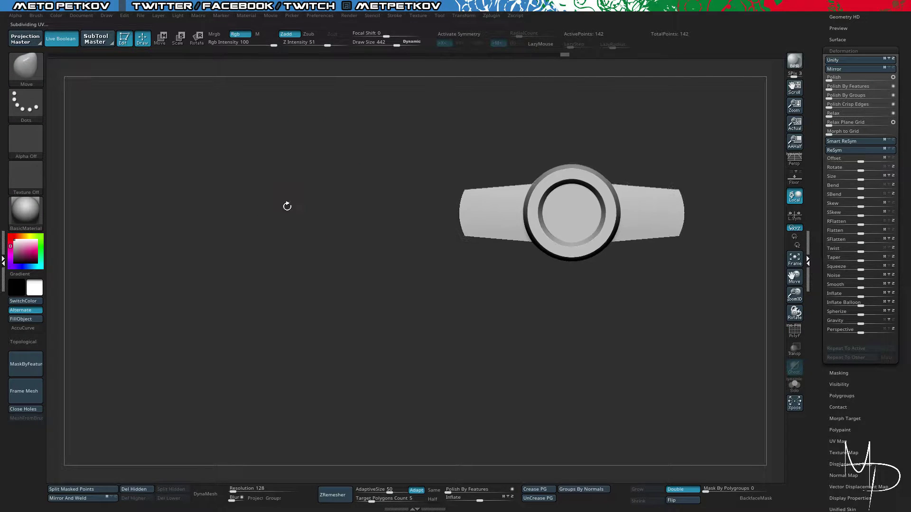
Duplicate the hub-and-arms subtool.
{"action": "left_click_drag", "start_coordinate": [829, 29], "coordinate": [838, 226]}
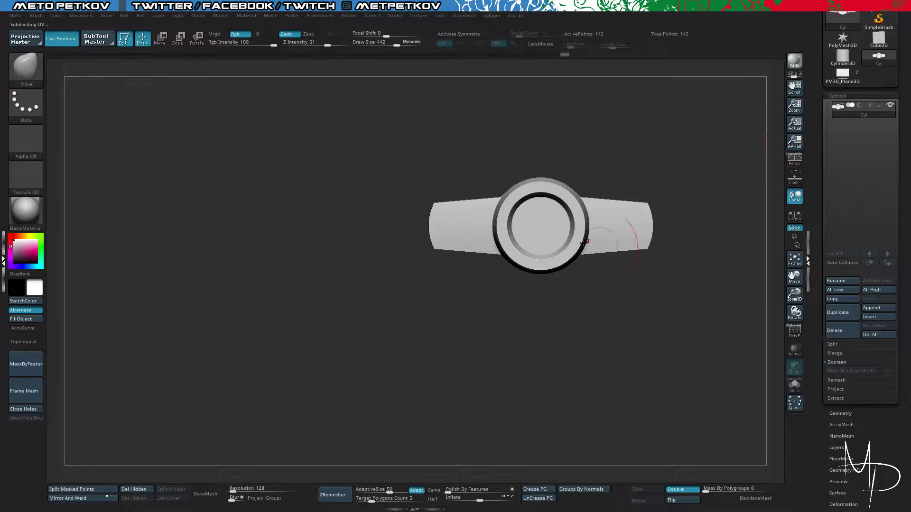
{"action": "mouse_move", "coordinate": [519, 370]}
{"action": "left_mouse_down"}
{"action": "mouse_move", "coordinate": [515, 290]}
{"action": "mouse_move", "coordinate": [511, 370]}
{"action": "left_mouse_up"}
{"action": "left_click_drag", "start_coordinate": [340, 223], "coordinate": [358, 210], "text": "shift"}
{"action": "left_click", "coordinate": [840, 313]}
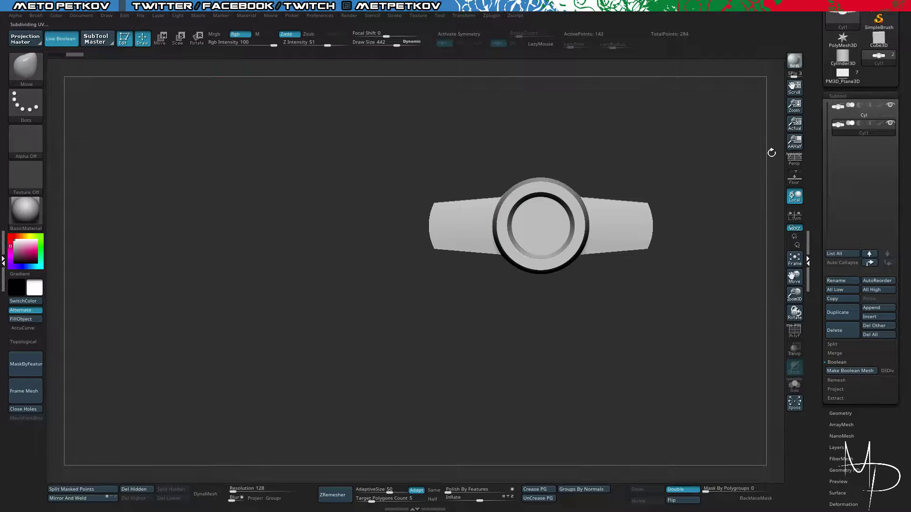
Isolate the original subtool, roll its undo history back to the plain cylinder, and accept discarding the newer history entries.
{"action": "left_click", "coordinate": [861, 114]}
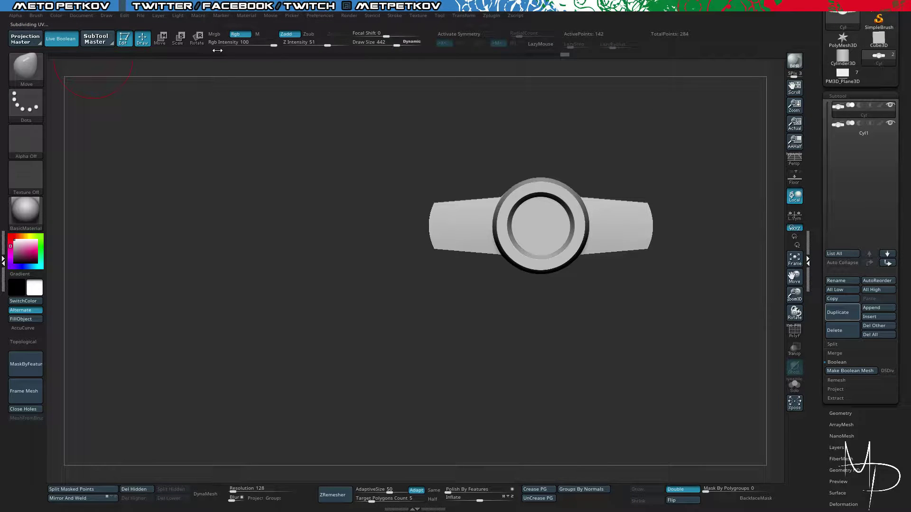
{"action": "mouse_move", "coordinate": [528, 55]}
{"action": "left_mouse_down"}
{"action": "mouse_move", "coordinate": [354, 55]}
{"action": "mouse_move", "coordinate": [106, 76]}
{"action": "mouse_move", "coordinate": [192, 118]}
{"action": "left_mouse_up"}
{"action": "key", "text": "alt+s"}
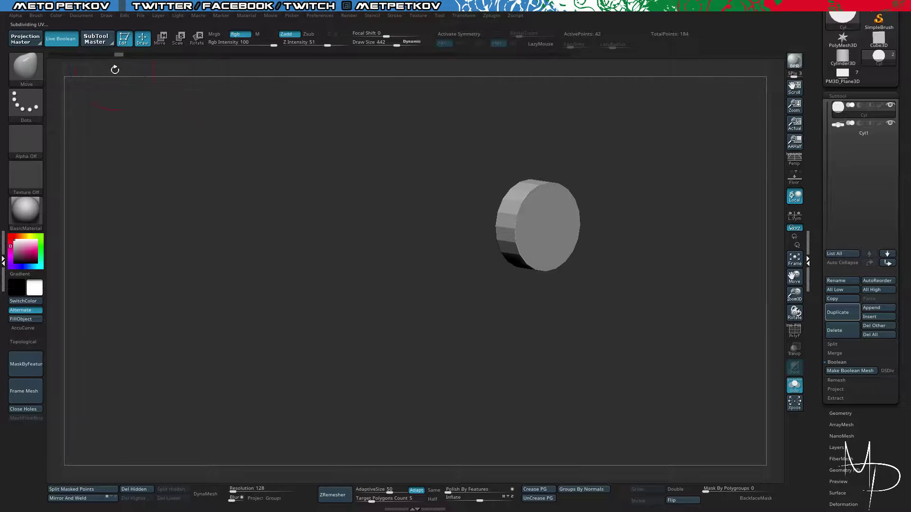
{"action": "mouse_move", "coordinate": [117, 61]}
{"action": "left_mouse_down"}
{"action": "mouse_move", "coordinate": [200, 126]}
{"action": "mouse_move", "coordinate": [118, 57]}
{"action": "mouse_move", "coordinate": [90, 59]}
{"action": "mouse_move", "coordinate": [141, 59]}
{"action": "left_mouse_up"}
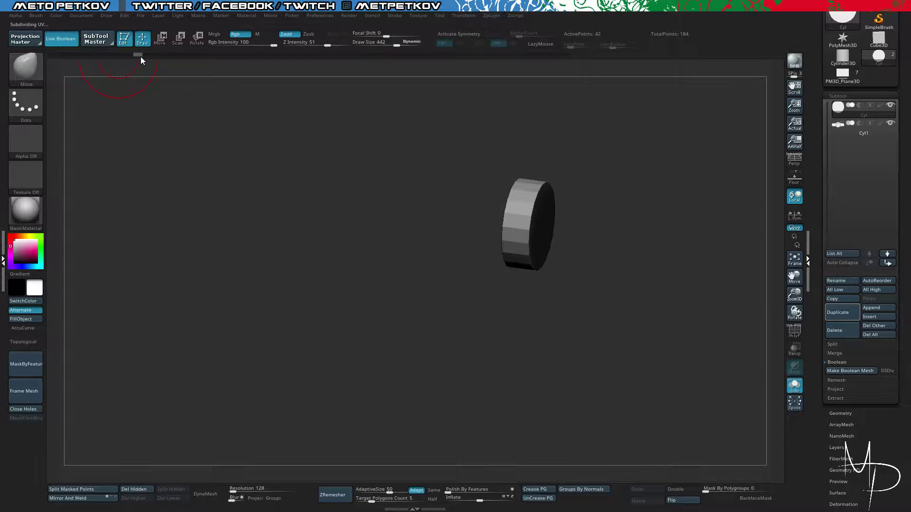
{"action": "left_click", "coordinate": [256, 179], "text": "ctrl"}
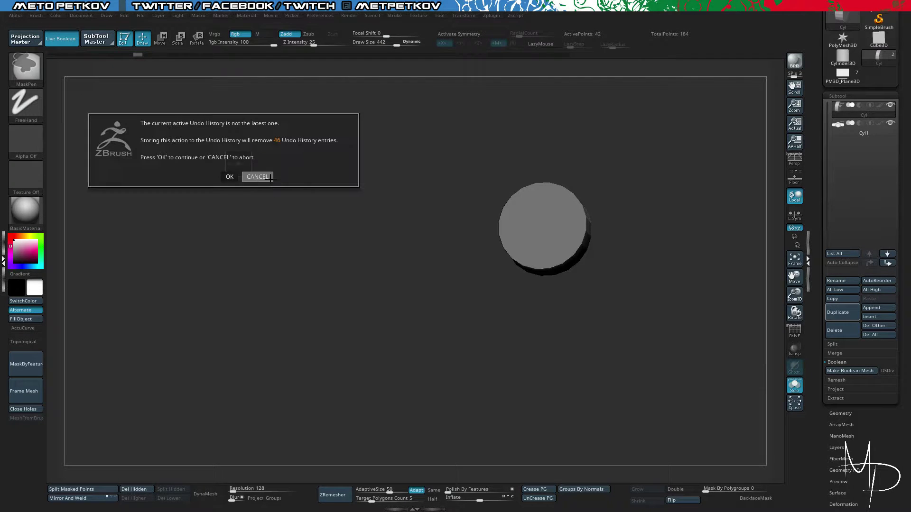
{"action": "left_click", "coordinate": [231, 177]}
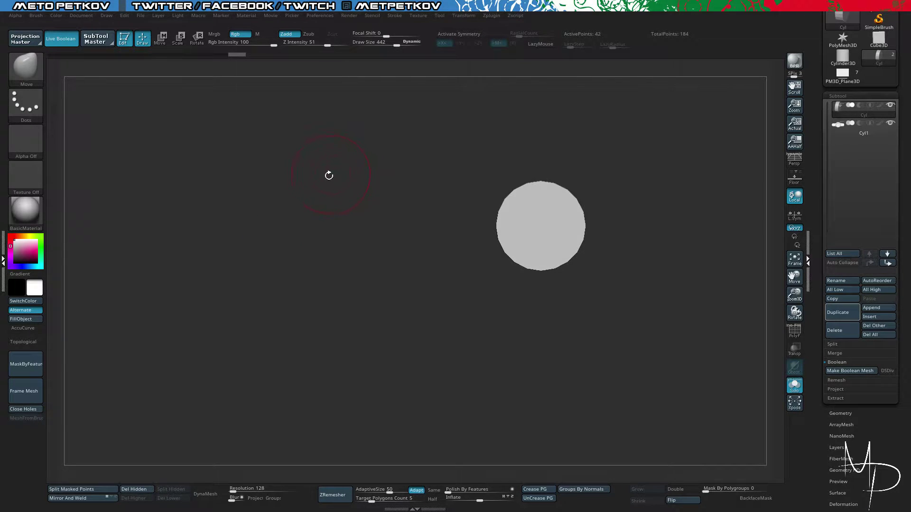
Mask one end of the cylinder and scale the opposite end to taper its sides.
{"action": "mouse_move", "coordinate": [329, 175]}
{"action": "left_mouse_down"}
{"action": "mouse_move", "coordinate": [303, 154]}
{"action": "mouse_move", "coordinate": [345, 161]}
{"action": "left_mouse_up"}
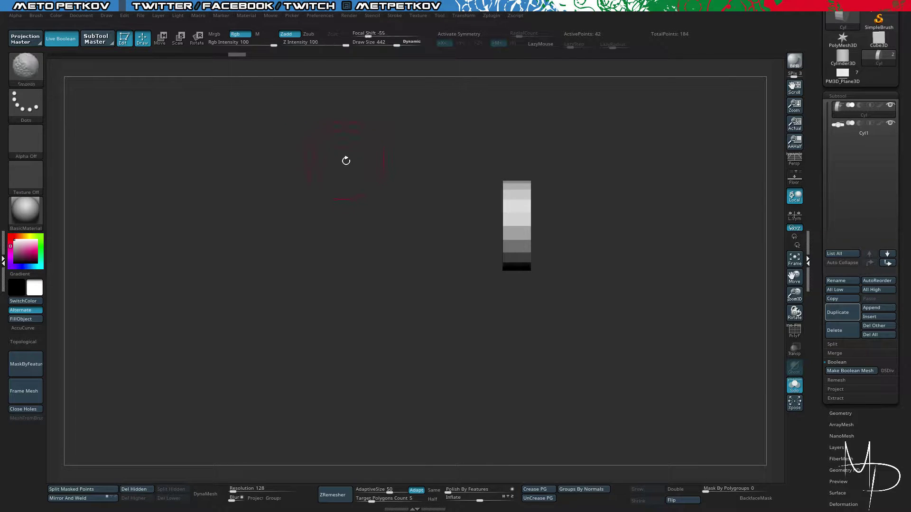
{"action": "left_click_drag", "start_coordinate": [428, 146], "coordinate": [514, 327], "text": "ctrl"}
{"action": "left_click_drag", "start_coordinate": [550, 358], "coordinate": [506, 335]}
{"action": "key", "text": "w"}
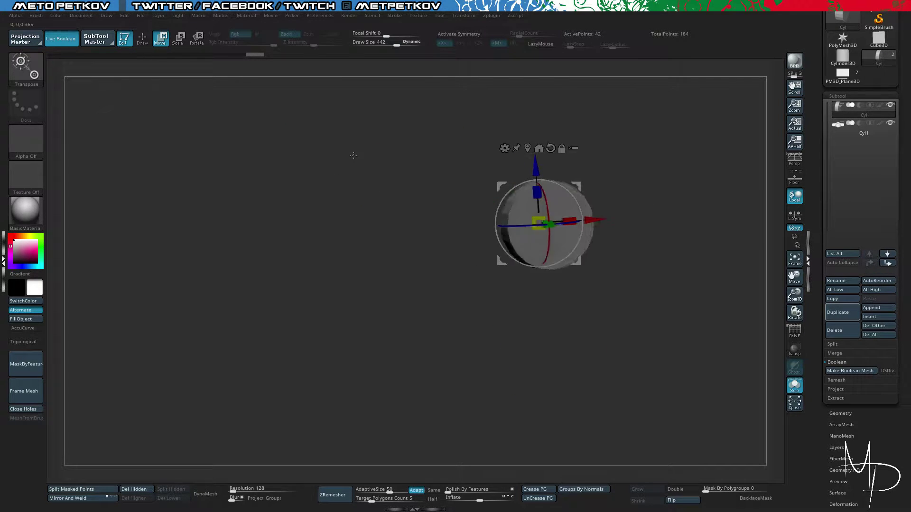
{"action": "left_click_drag", "start_coordinate": [549, 220], "coordinate": [330, 193]}
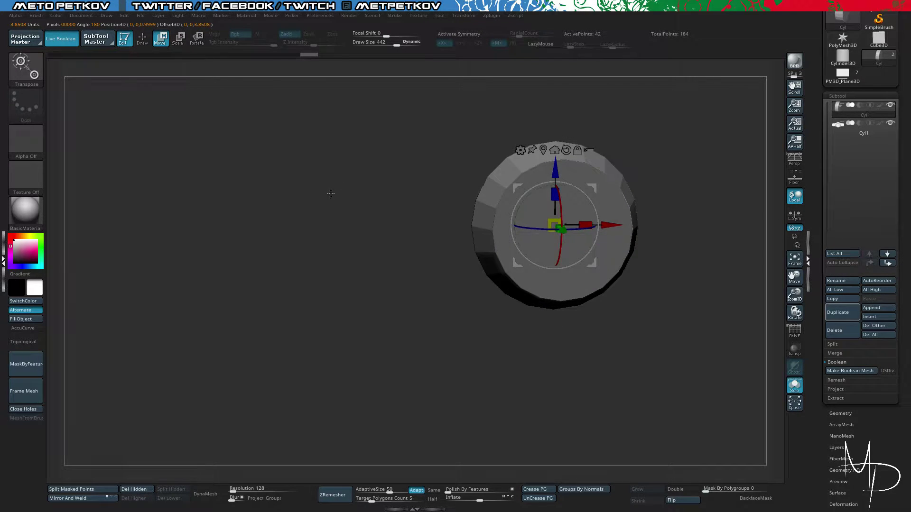
Show the polyframe and inset the cylinder's front cap with ZModeler, using Inset on Polygroup Island.
{"action": "key", "text": "q"}
{"action": "left_click_drag", "start_coordinate": [345, 183], "coordinate": [367, 150]}
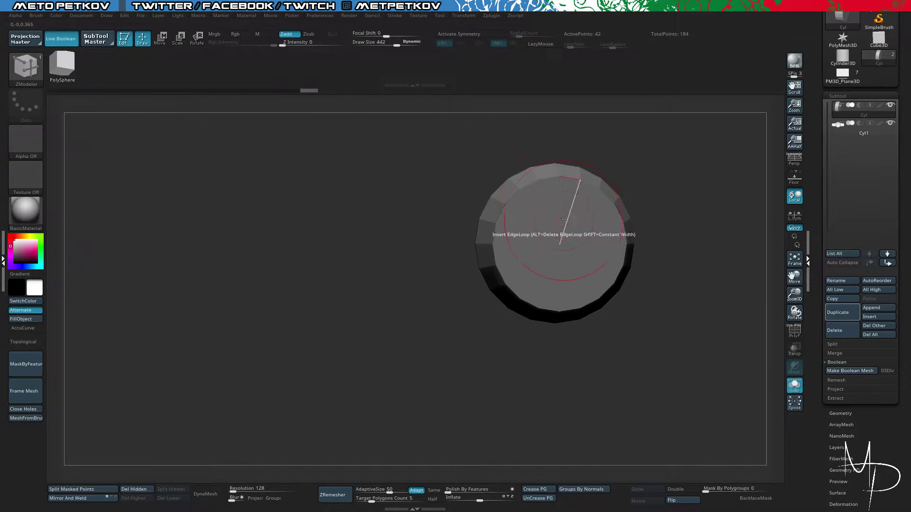
{"action": "key", "text": "ctrl"}
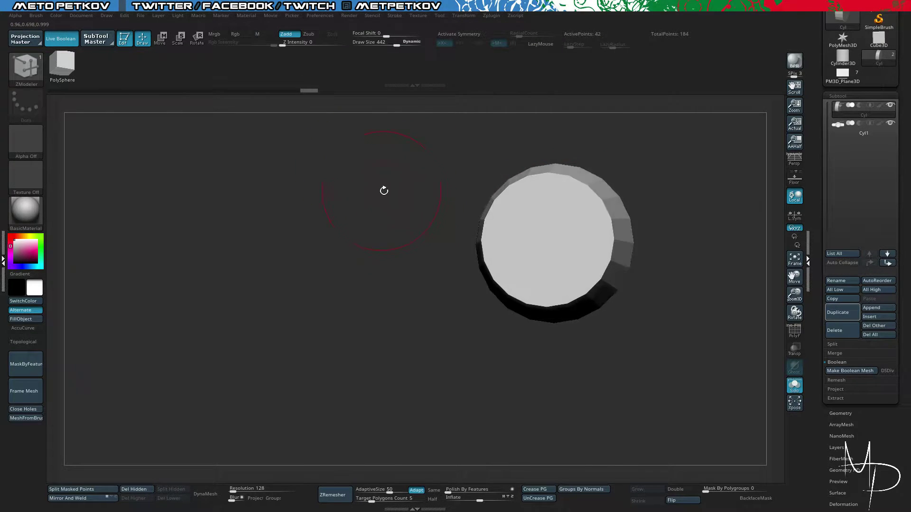
{"action": "key", "text": "ctrl"}
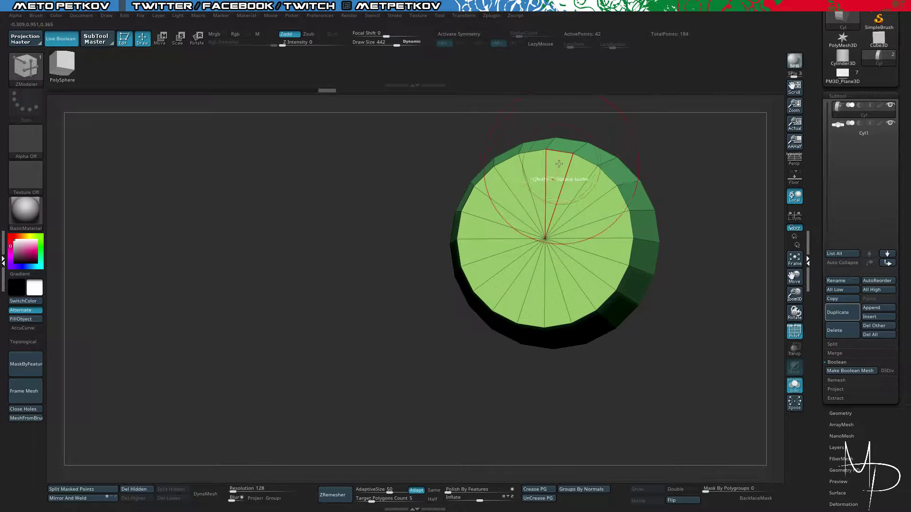
{"action": "key", "text": "space"}
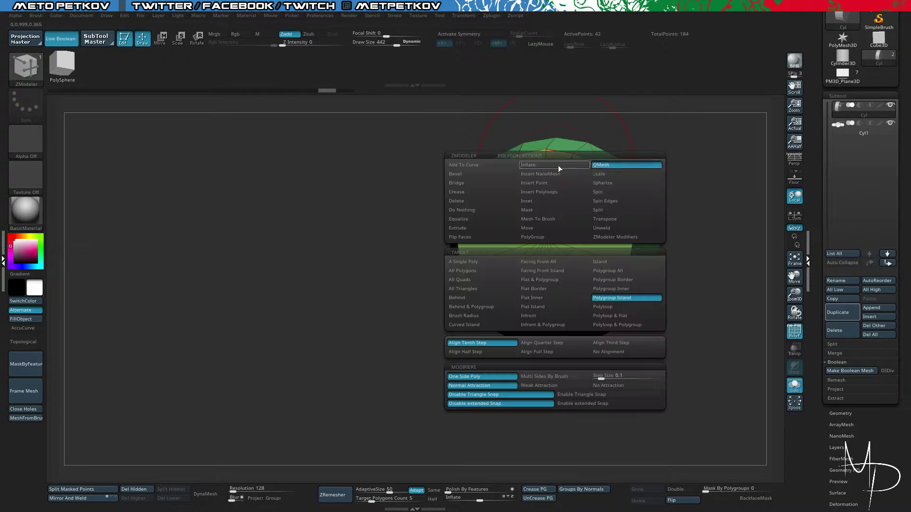
{"action": "left_click", "coordinate": [539, 200]}
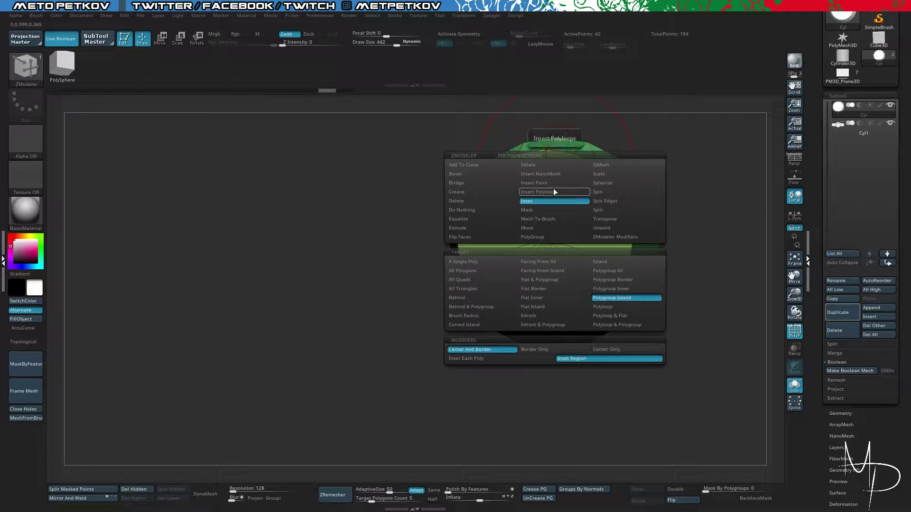
{"action": "left_click_drag", "start_coordinate": [552, 182], "coordinate": [552, 185]}
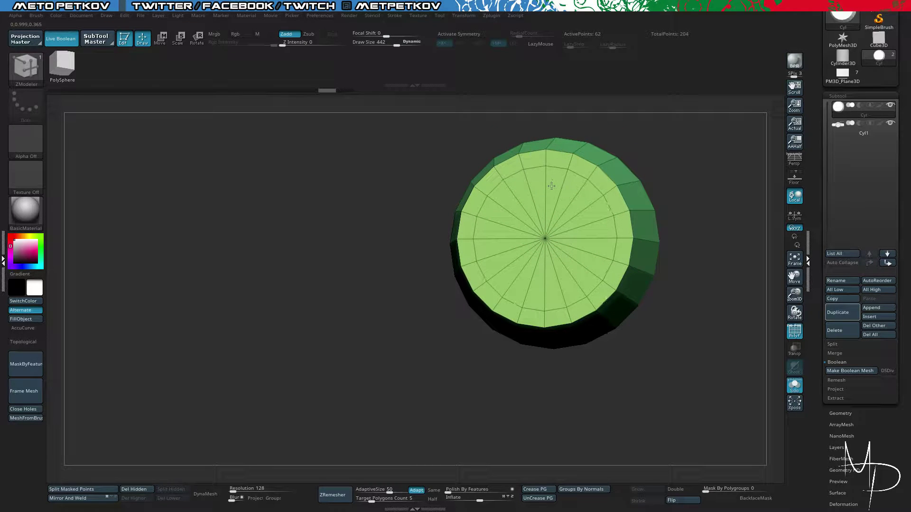
Push the cap's inner polygroup island inward with QMesh to form a recess, and inset the recess floor.
{"action": "left_click_drag", "start_coordinate": [453, 149], "coordinate": [534, 163]}
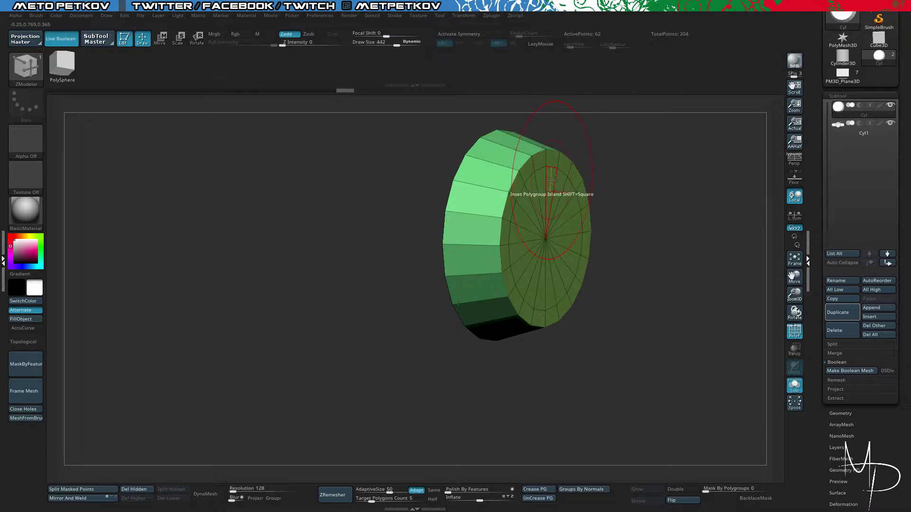
{"action": "key", "text": "space"}
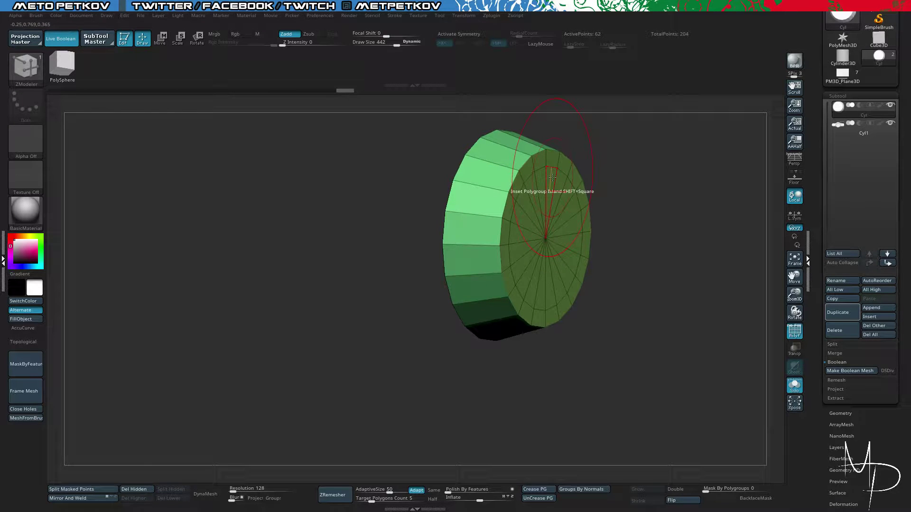
{"action": "key", "text": "space"}
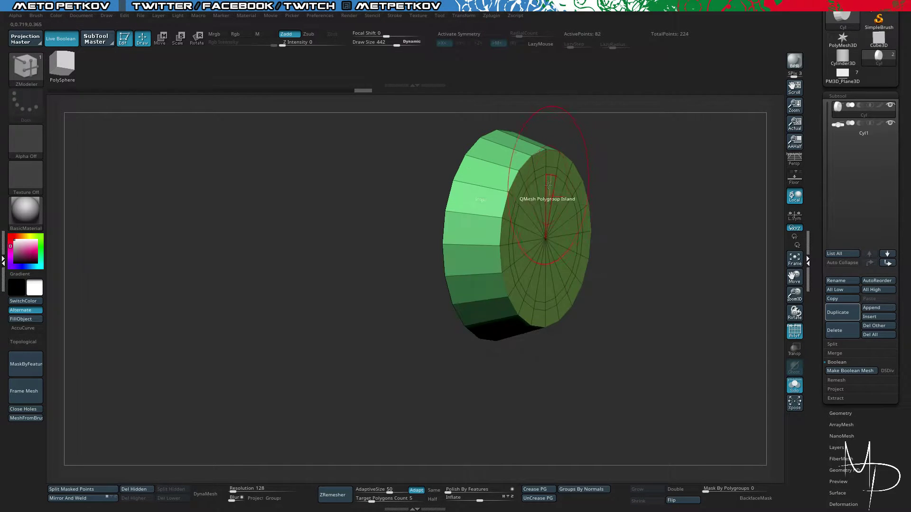
{"action": "left_click_drag", "start_coordinate": [548, 189], "coordinate": [538, 185]}
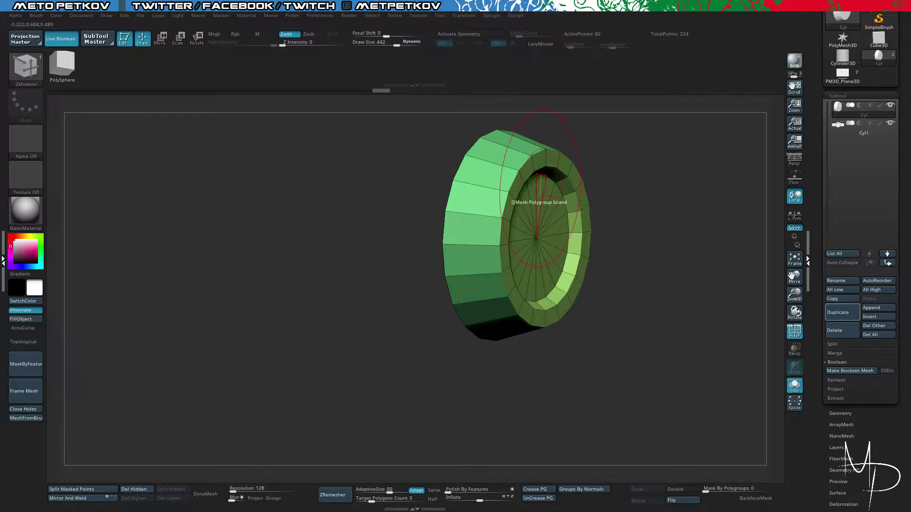
{"action": "key", "text": "space"}
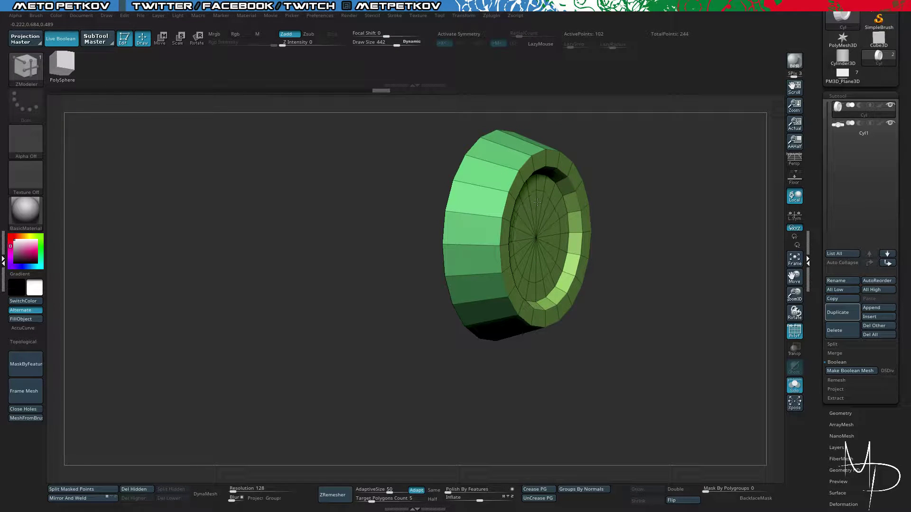
Inset the recess floor's polygroup island again and raise its inner area to the rim's level with QMesh, forming a sloped boss.
{"action": "left_click_drag", "start_coordinate": [540, 201], "coordinate": [539, 198]}
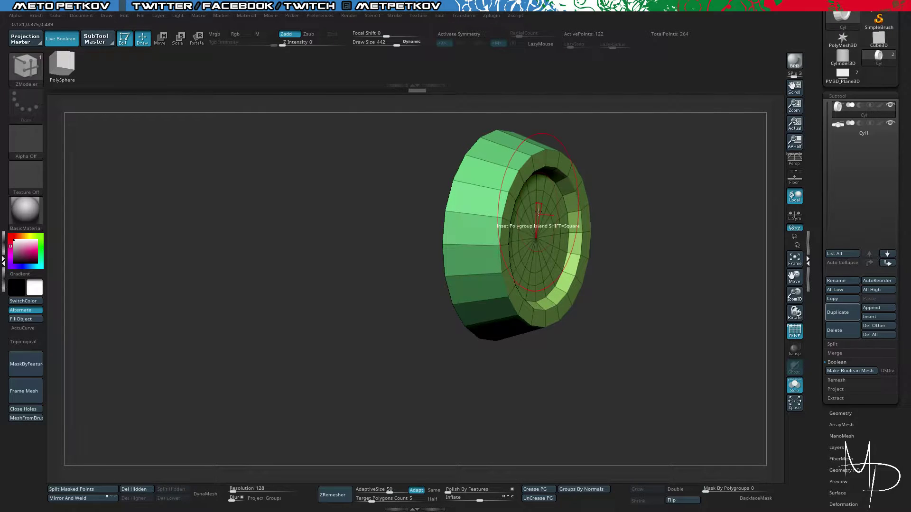
{"action": "key", "text": "space"}
{"action": "left_click", "coordinate": [630, 192]}
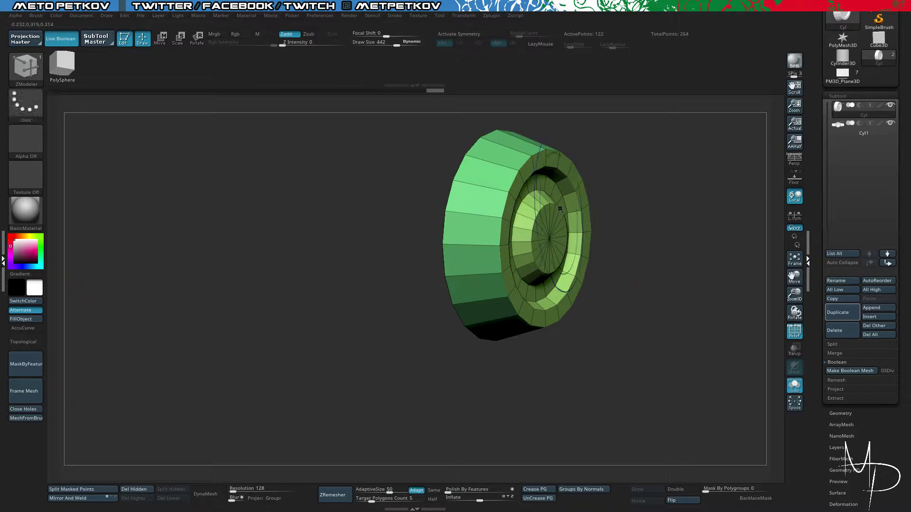
{"action": "left_click_drag", "start_coordinate": [631, 223], "coordinate": [701, 298], "text": "shift"}
{"action": "left_click_drag", "start_coordinate": [646, 319], "coordinate": [554, 177], "text": "ctrl"}
{"action": "key", "text": "w"}
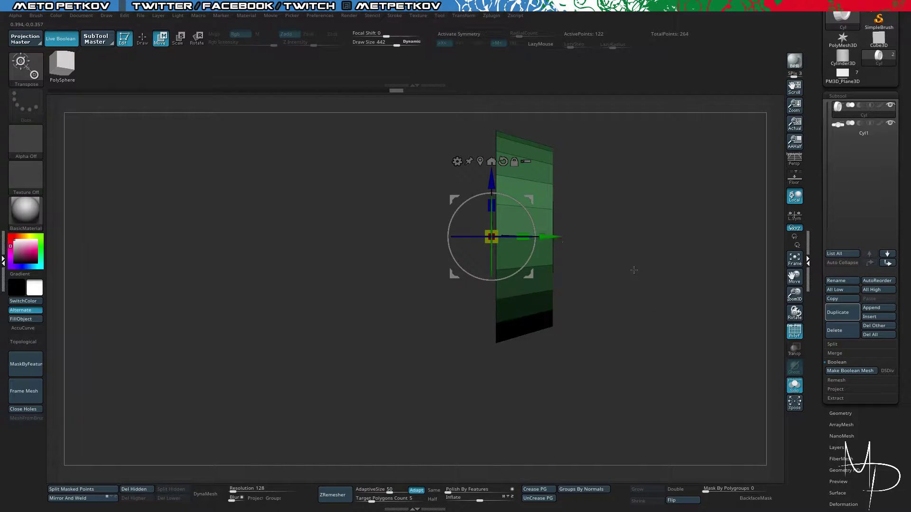
{"action": "left_click_drag", "start_coordinate": [634, 270], "coordinate": [621, 289]}
{"action": "key", "text": "b"}
{"action": "key", "text": "z"}
{"action": "key", "text": "m"}
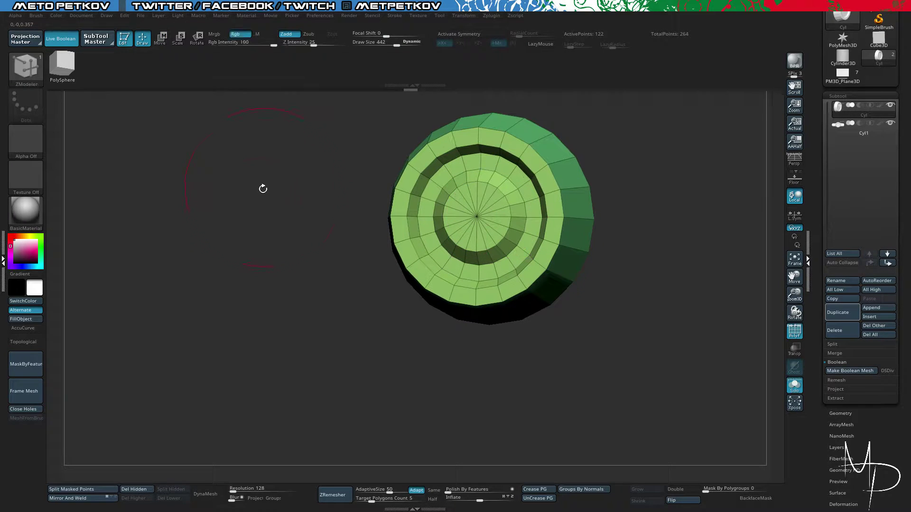
Inset the flat top of the central boss once with ZModeler's Inset action on Polygroup Island.
{"action": "left_click_drag", "start_coordinate": [255, 199], "coordinate": [238, 210], "text": "alt"}
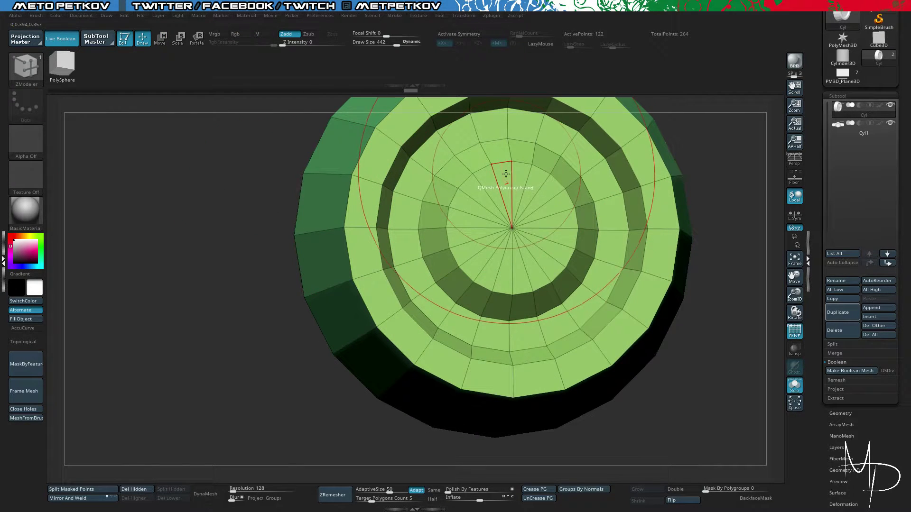
{"action": "key", "text": "space"}
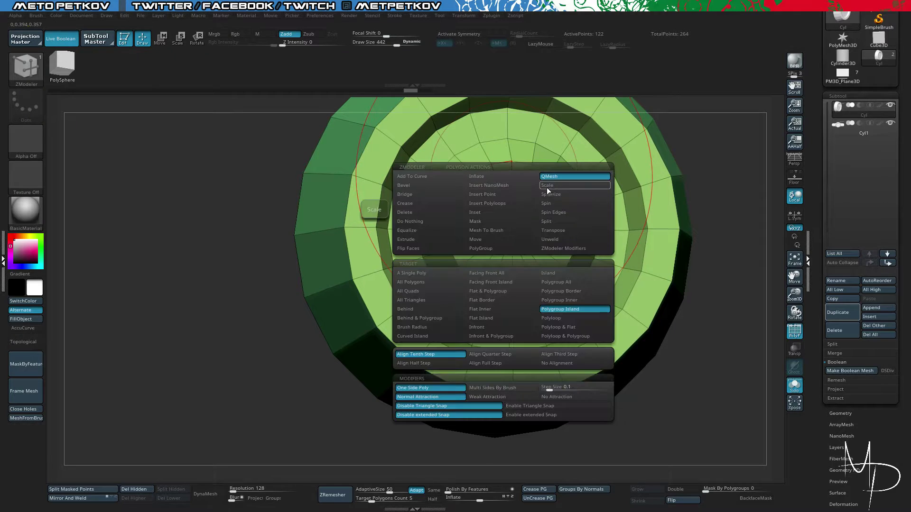
{"action": "left_click", "coordinate": [477, 177]}
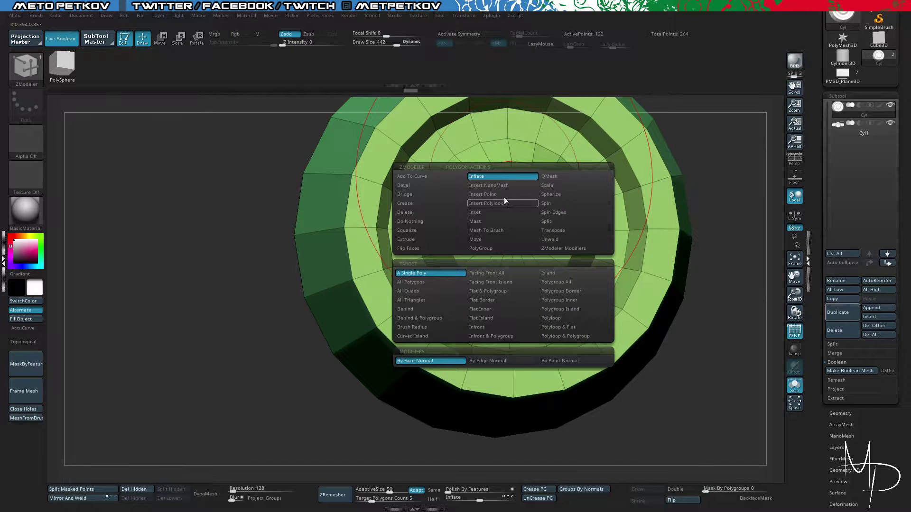
{"action": "left_click", "coordinate": [493, 212]}
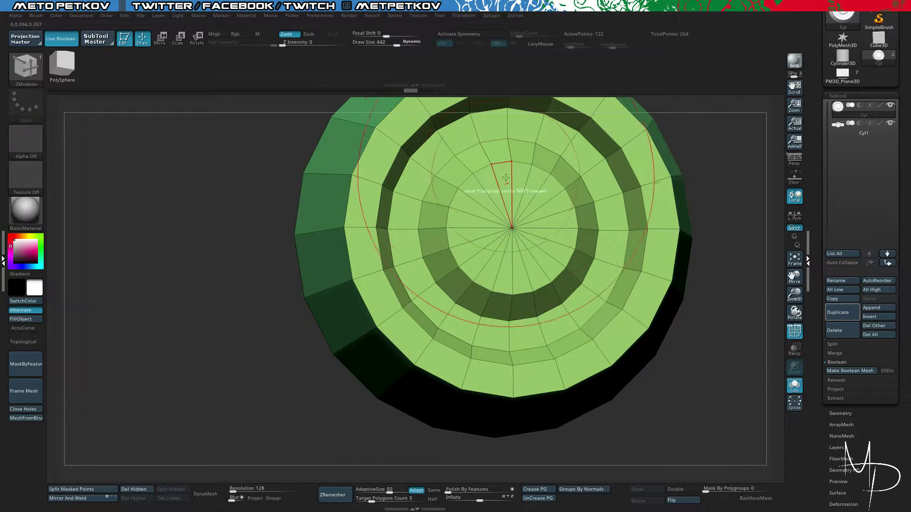
{"action": "left_click_drag", "start_coordinate": [506, 178], "coordinate": [506, 192]}
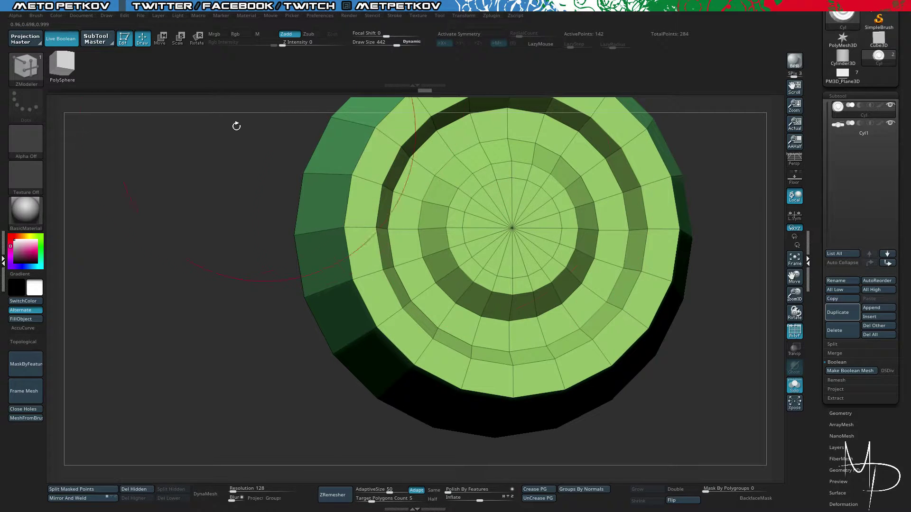
{"action": "left_click_drag", "start_coordinate": [237, 127], "coordinate": [223, 138]}
{"action": "left_click_drag", "start_coordinate": [505, 188], "coordinate": [504, 190]}
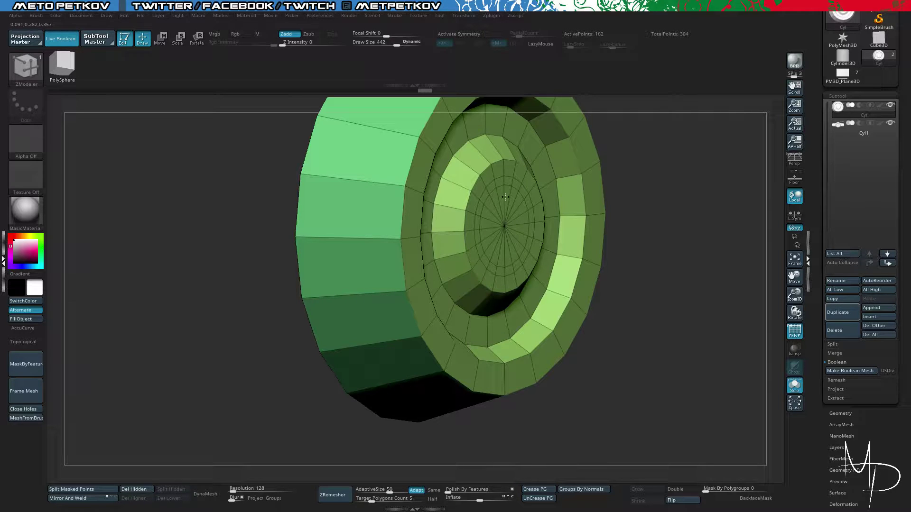
{"action": "key", "text": "ctrl+z"}
Extrude the inner cap of the boss outward with QMesh on Polygroup Island.
{"action": "key", "text": "space"}
{"action": "left_click", "coordinate": [545, 189]}
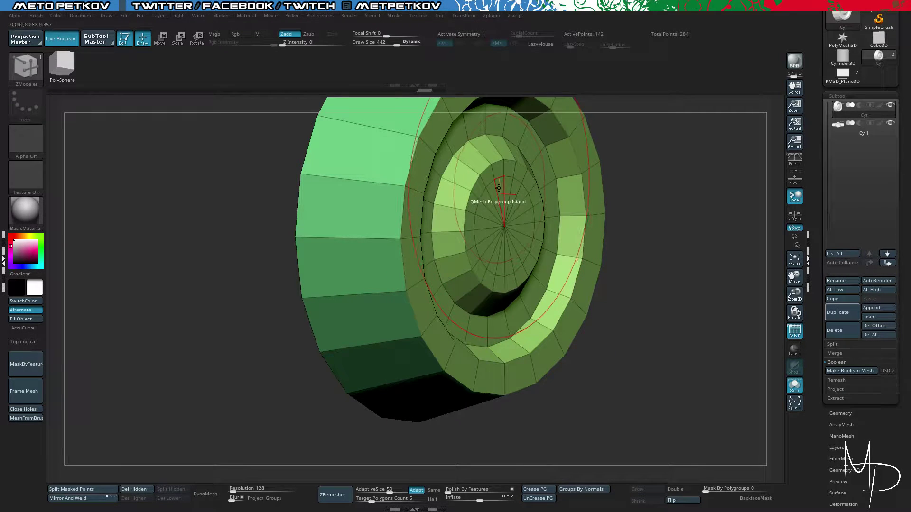
{"action": "left_click_drag", "start_coordinate": [499, 188], "coordinate": [514, 189]}
{"action": "left_click_drag", "start_coordinate": [651, 300], "coordinate": [614, 298]}
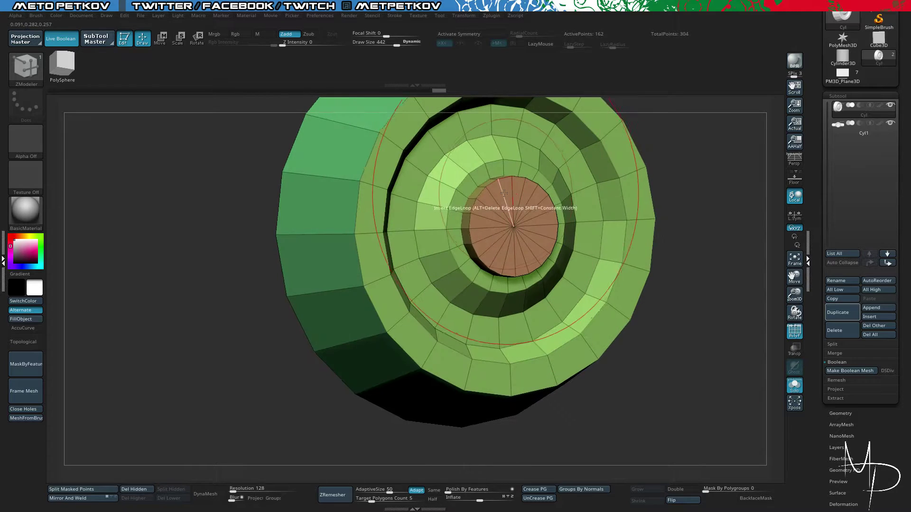
Inset the raised central cap and push its inner area inward with QMesh to leave a ring around a round hole.
{"action": "key", "text": "space"}
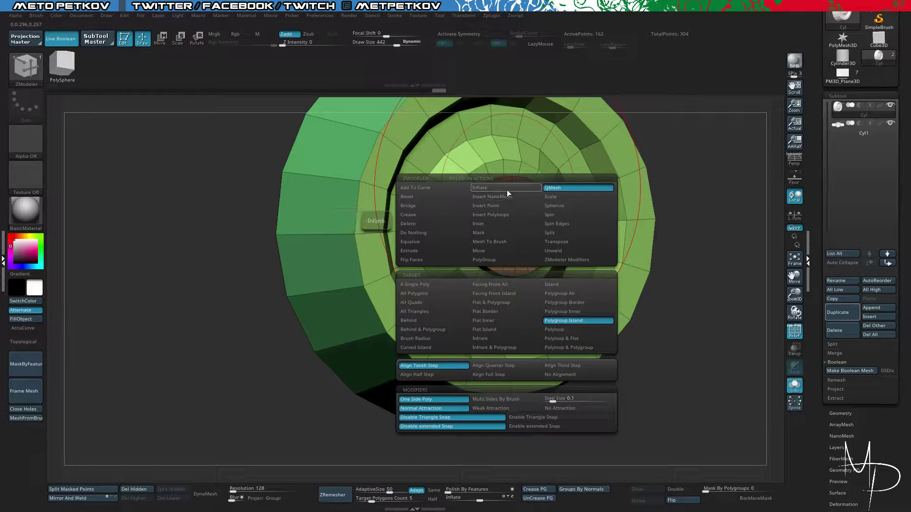
{"action": "left_click", "coordinate": [508, 204]}
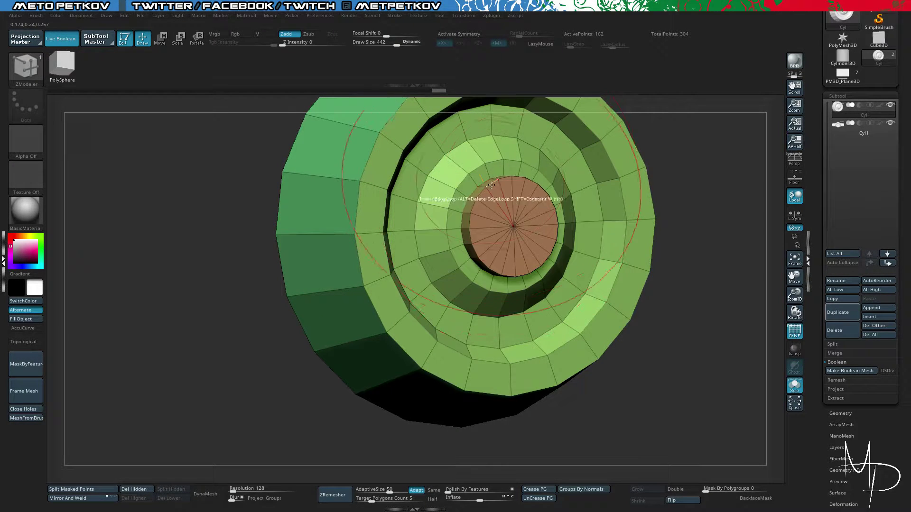
{"action": "key", "text": "space"}
{"action": "left_click", "coordinate": [491, 224]}
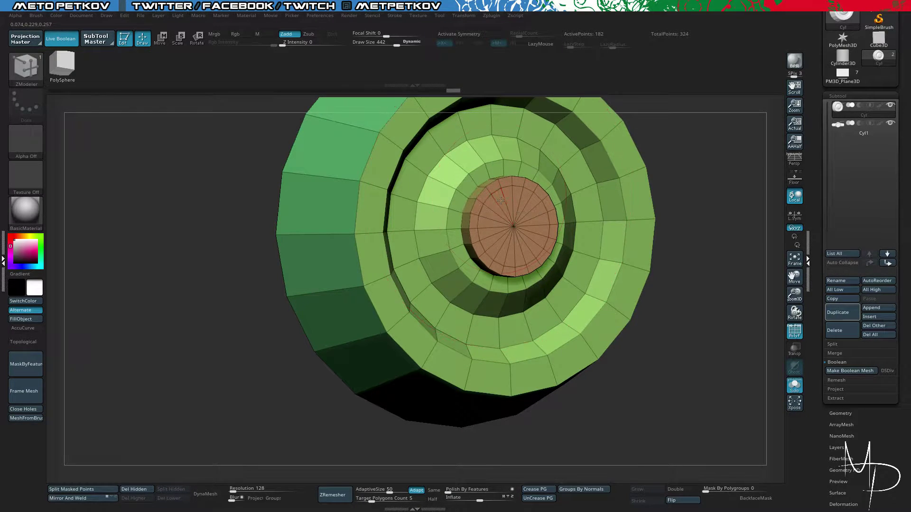
{"action": "key", "text": "space"}
{"action": "left_click", "coordinate": [505, 208]}
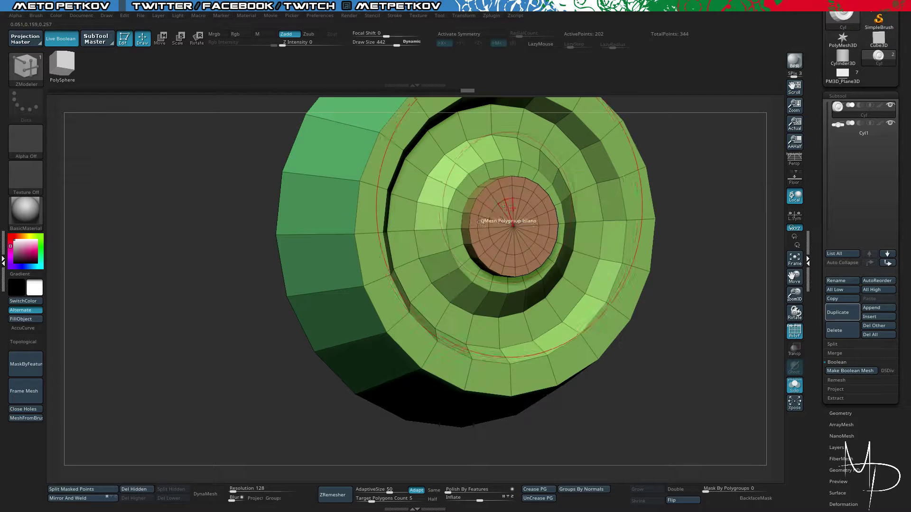
{"action": "left_click_drag", "start_coordinate": [505, 208], "coordinate": [457, 185]}
{"action": "mouse_move", "coordinate": [233, 148]}
{"action": "left_mouse_down"}
{"action": "mouse_move", "coordinate": [255, 156]}
{"action": "mouse_move", "coordinate": [197, 142]}
{"action": "mouse_move", "coordinate": [240, 147]}
{"action": "left_mouse_up"}
Regroup the disc's faces by normals and crease the polygroup borders.
{"action": "left_click", "coordinate": [581, 490]}
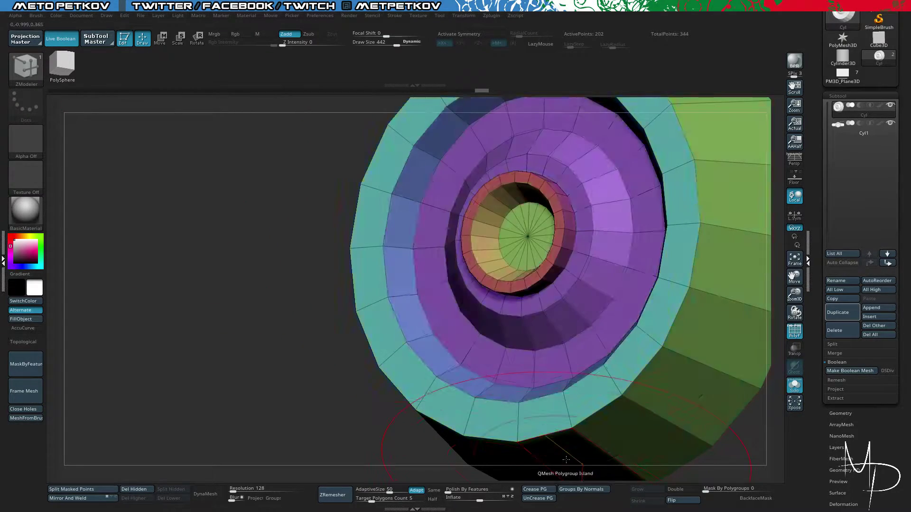
{"action": "left_click_drag", "start_coordinate": [195, 124], "coordinate": [521, 479]}
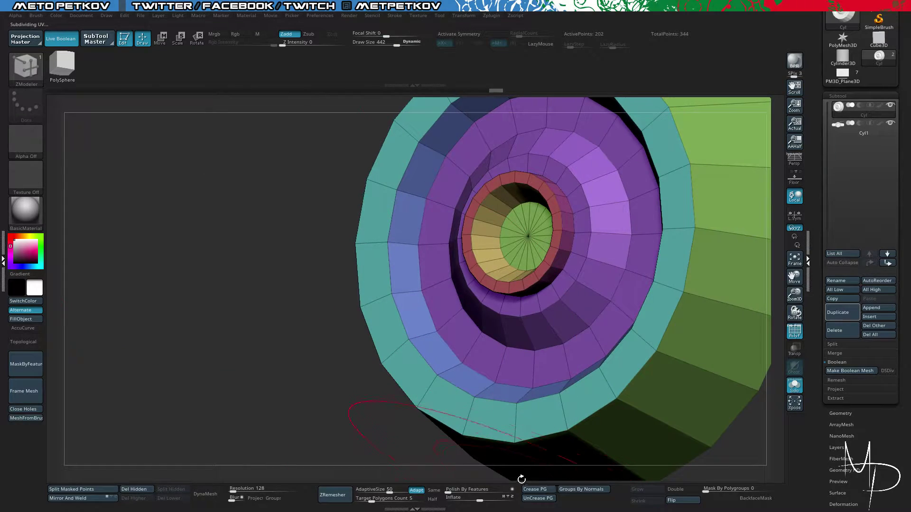
{"action": "left_click", "coordinate": [532, 488]}
Preview the creased disc with dynamic subdivision and without the polyframe, and return to the low-poly display.
{"action": "key", "text": "d"}
{"action": "left_click_drag", "start_coordinate": [193, 172], "coordinate": [227, 185]}
{"action": "key", "text": "shift+f"}
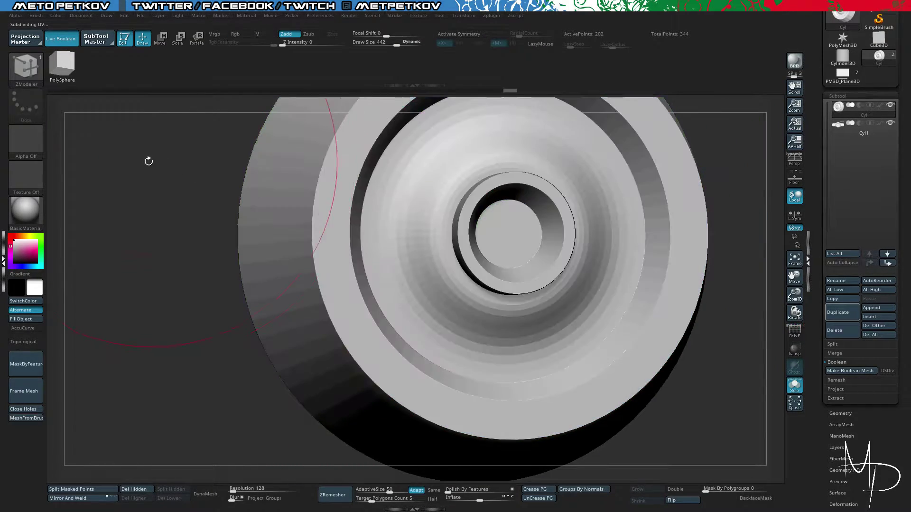
{"action": "left_click_drag", "start_coordinate": [149, 161], "coordinate": [205, 208]}
{"action": "key", "text": "shift+d"}
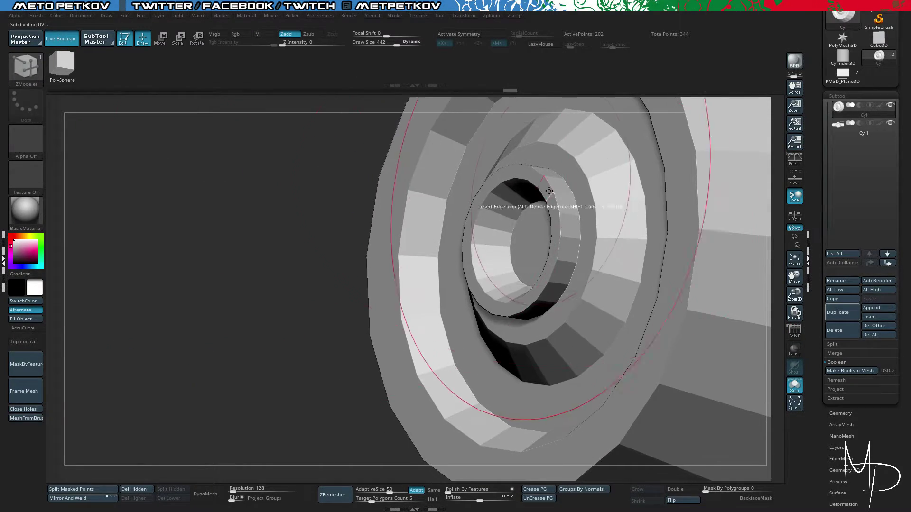
Show the polyframe and bevel the central ring's outer and inner rim edges with ZModeler, using Bevel on EdgeLoop Complete.
{"action": "key", "text": "shift+f"}
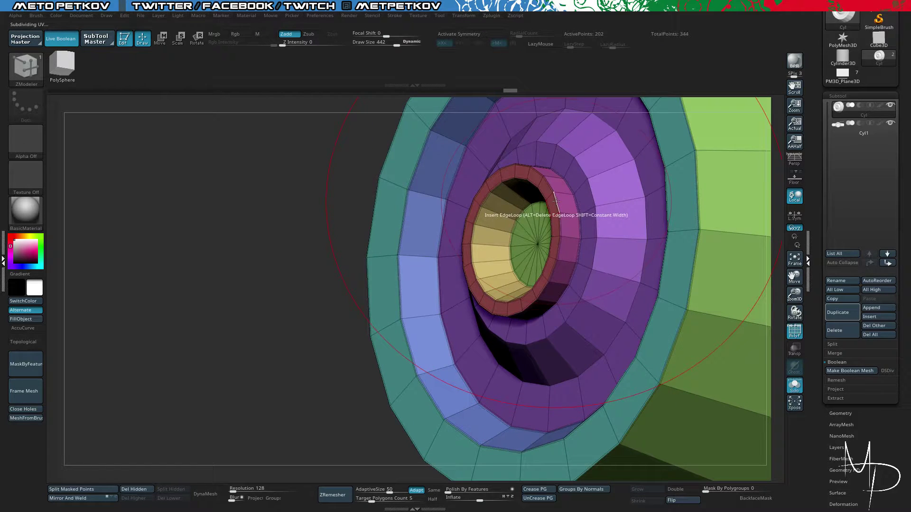
{"action": "key", "text": "space"}
{"action": "left_click", "coordinate": [471, 223]}
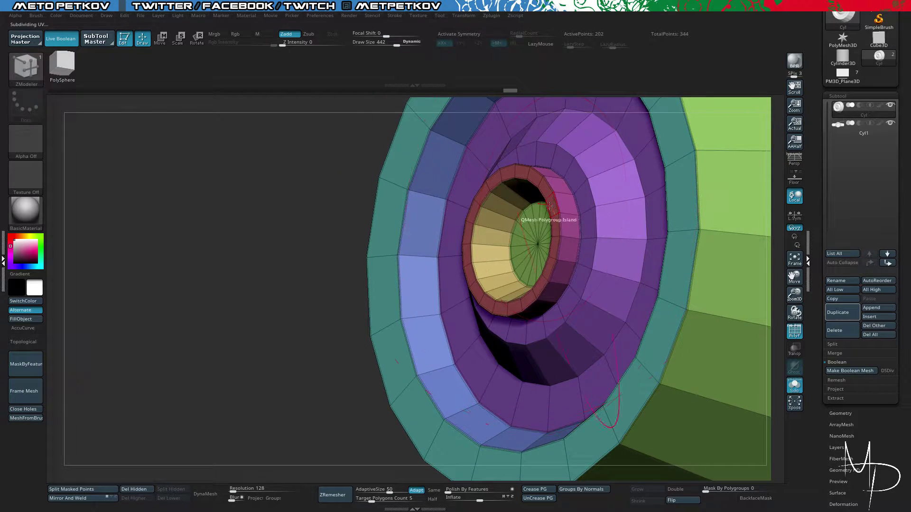
{"action": "left_click_drag", "start_coordinate": [176, 191], "coordinate": [332, 204]}
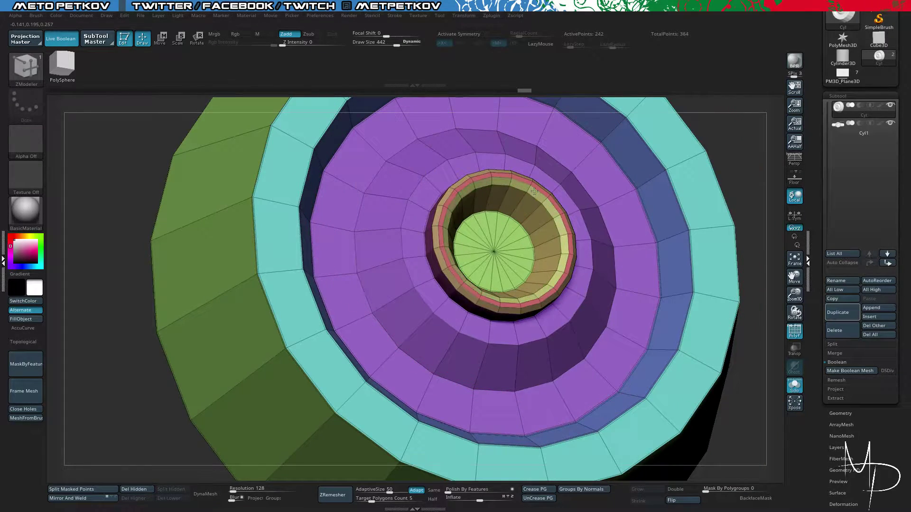
Examine the beveled ring's smoothing by comparing the subdivided and low-poly displays, with and without the polyframe.
{"action": "key", "text": "d"}
{"action": "key", "text": "shift+f"}
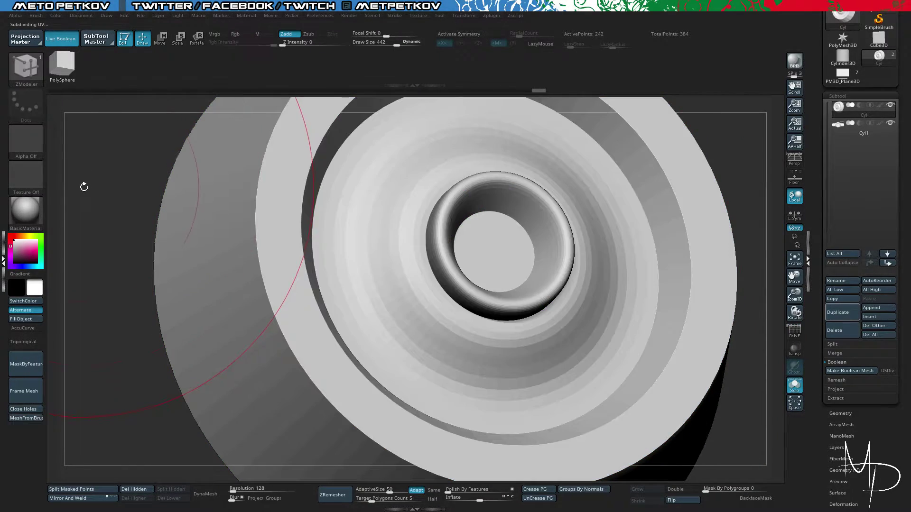
{"action": "key", "text": "shift+d"}
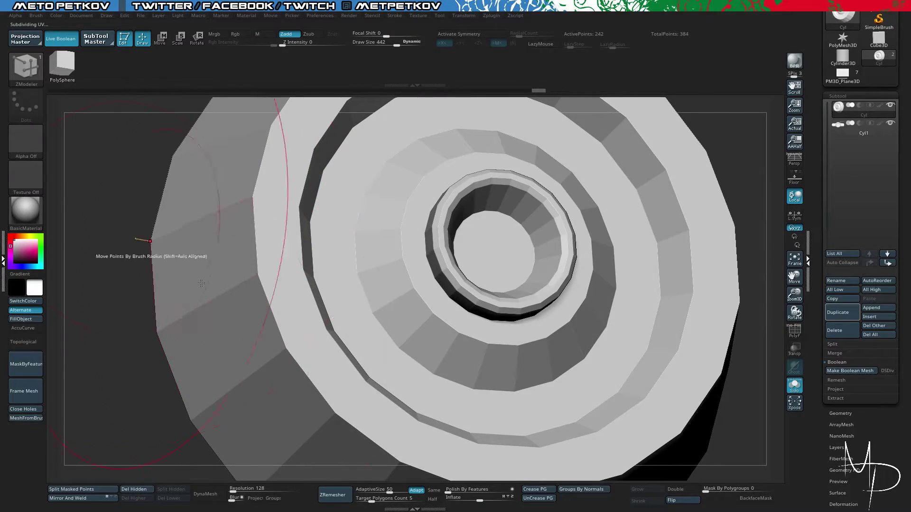
{"action": "key", "text": "d"}
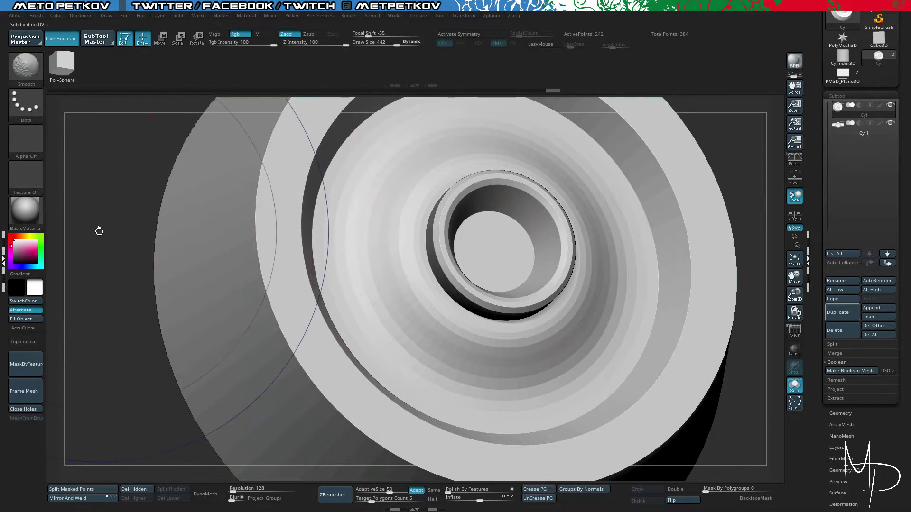
{"action": "key", "text": "shift+f"}
{"action": "left_click_drag", "start_coordinate": [81, 229], "coordinate": [361, 185]}
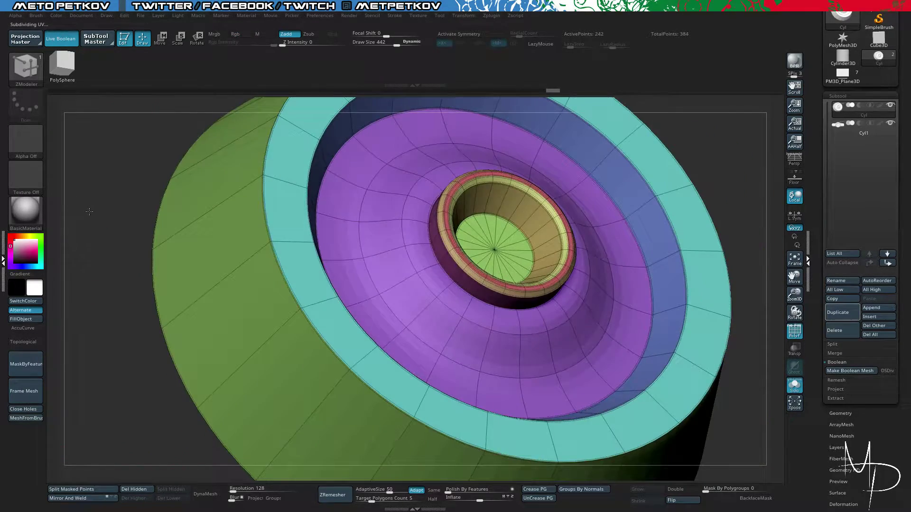
{"action": "key", "text": "shift+f"}
{"action": "key", "text": "shift+d"}
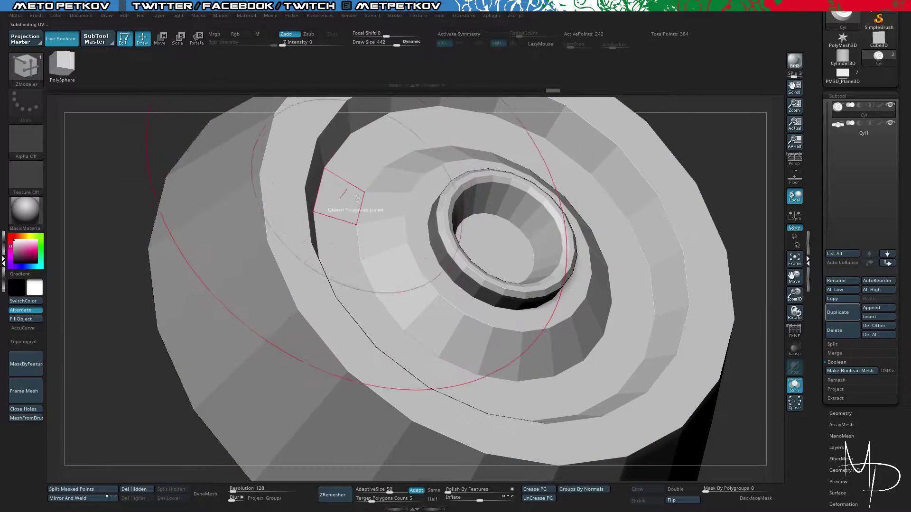
Crease the edge loops along the boss's slope inside the recess with ZModeler, using Crease on EdgeLoop Complete.
{"action": "key", "text": "shift+f"}
{"action": "key", "text": "space"}
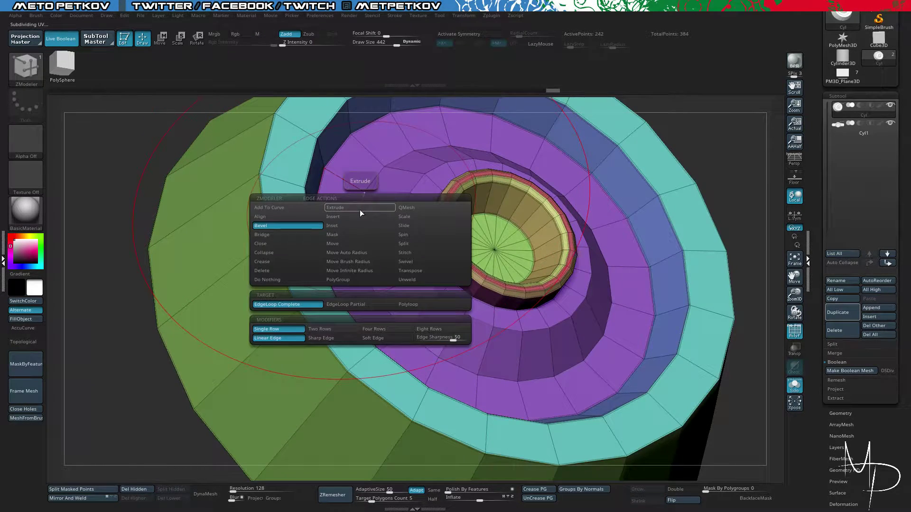
{"action": "left_click", "coordinate": [265, 262]}
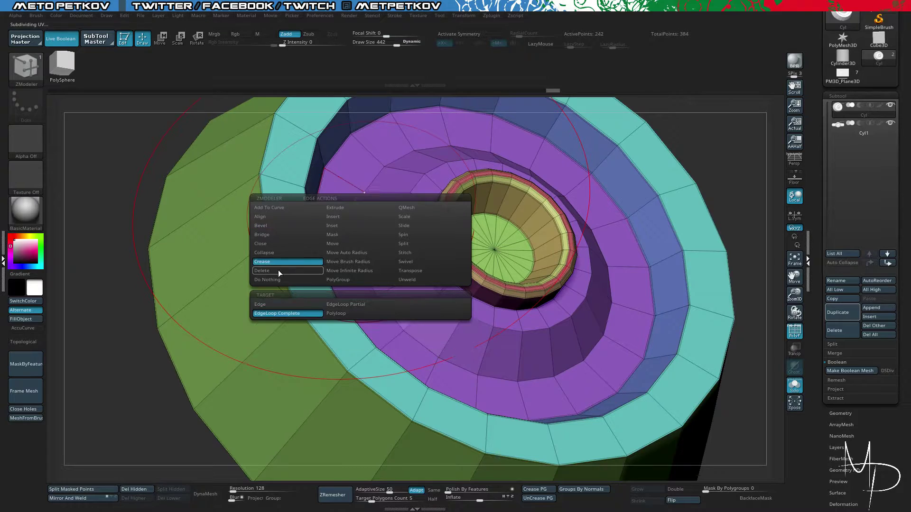
{"action": "left_click", "coordinate": [408, 205]}
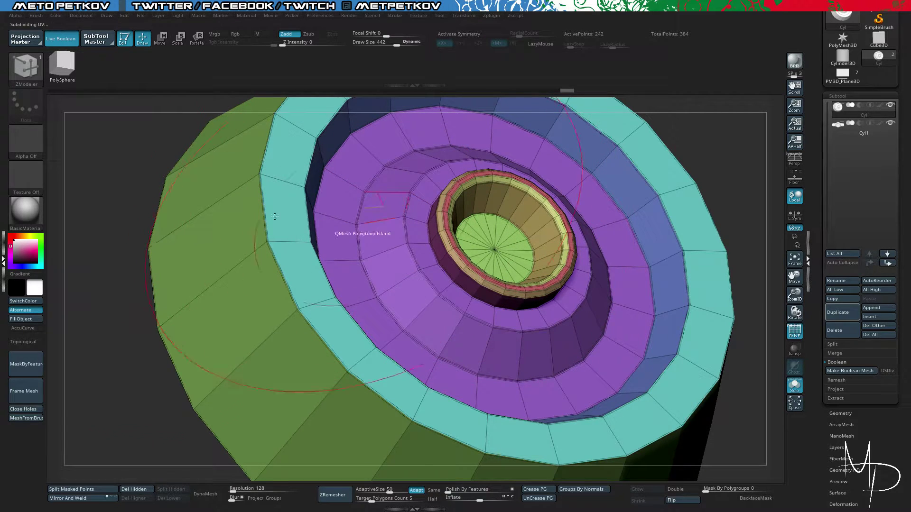
Inspect the newly creased disc in the subdivided preview from the front and back, and restore the polyframe.
{"action": "key", "text": "d"}
{"action": "key", "text": "shift+f"}
{"action": "left_click_drag", "start_coordinate": [98, 195], "coordinate": [165, 233], "text": "alt"}
{"action": "left_click_drag", "start_coordinate": [199, 204], "coordinate": [190, 232]}
{"action": "left_click_drag", "start_coordinate": [149, 191], "coordinate": [162, 214], "text": "alt"}
{"action": "key", "text": "shift+f"}
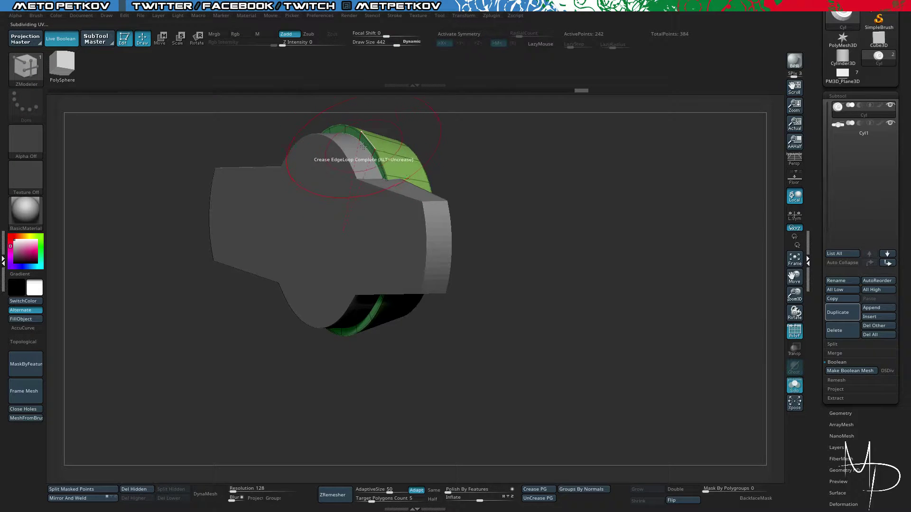
Isolate the disc, extrude its back cap outward with QMesh on Polygroup Island, and show the two-armed hub again.
{"action": "key", "text": "space"}
{"action": "key", "text": "alt+s"}
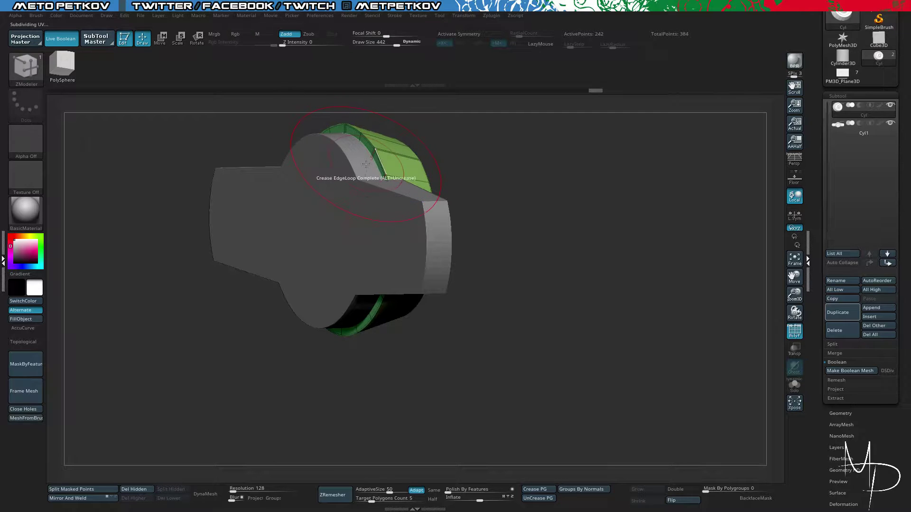
{"action": "key", "text": "alt+s"}
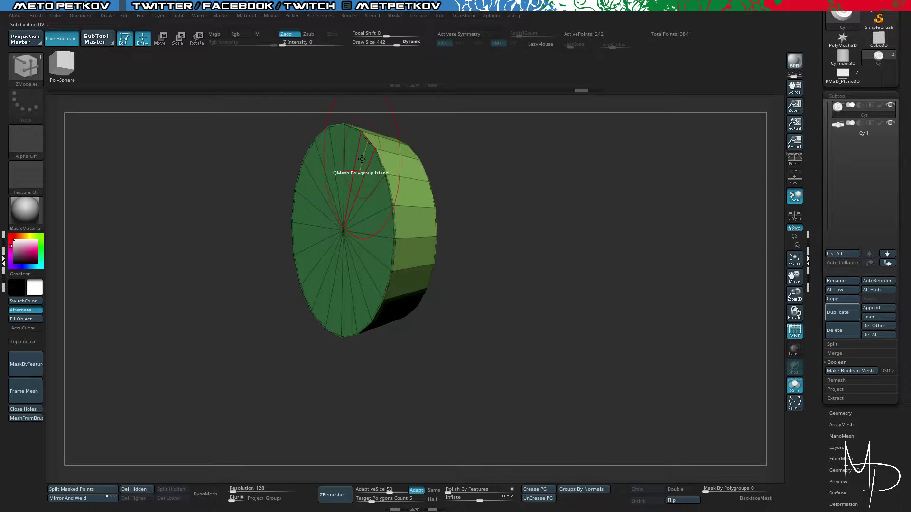
{"action": "left_click_drag", "start_coordinate": [361, 158], "coordinate": [342, 165]}
{"action": "key", "text": "alt+s"}
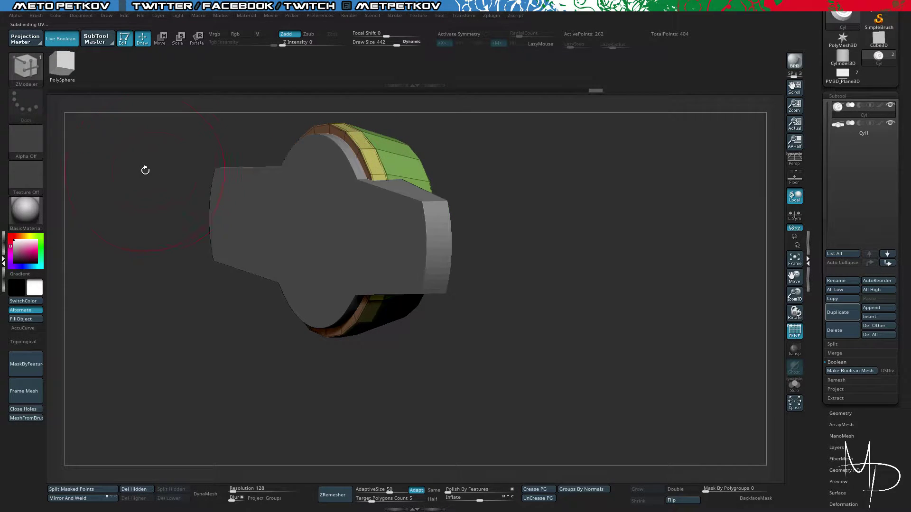
Mask the disc's back end, move the rest of the disc slightly toward the hub, and save the project.
{"action": "left_click_drag", "start_coordinate": [145, 171], "coordinate": [152, 163], "text": "shift"}
{"action": "left_click_drag", "start_coordinate": [229, 118], "coordinate": [349, 365], "text": "ctrl"}
{"action": "key", "text": "w"}
{"action": "key", "text": "ctrl+s"}
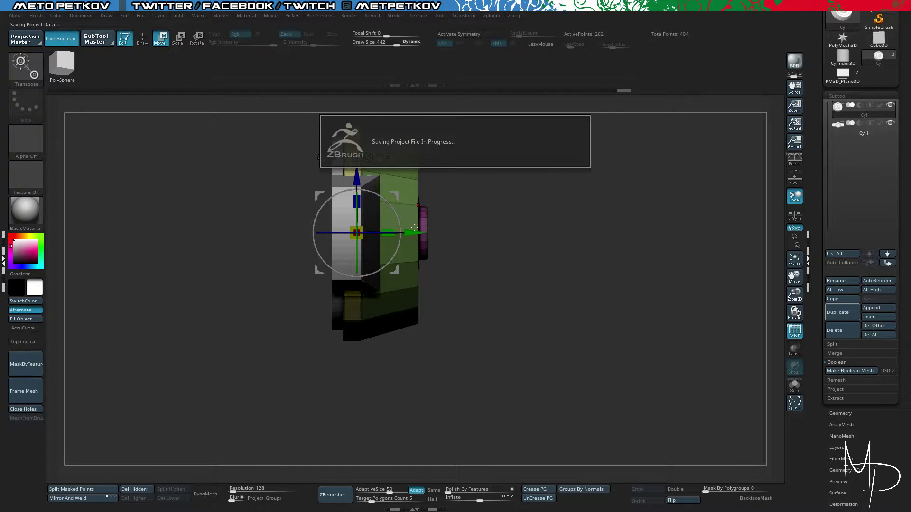
{"action": "left_click_drag", "start_coordinate": [418, 233], "coordinate": [407, 233]}
{"action": "left_click_drag", "start_coordinate": [557, 281], "coordinate": [465, 309], "text": "ctrl"}
{"action": "mouse_move", "coordinate": [353, 356]}
{"action": "left_mouse_down", "text": "alt"}
{"action": "mouse_move", "coordinate": [291, 343]}
{"action": "mouse_move", "coordinate": [337, 354]}
{"action": "left_mouse_up", "text": "alt"}
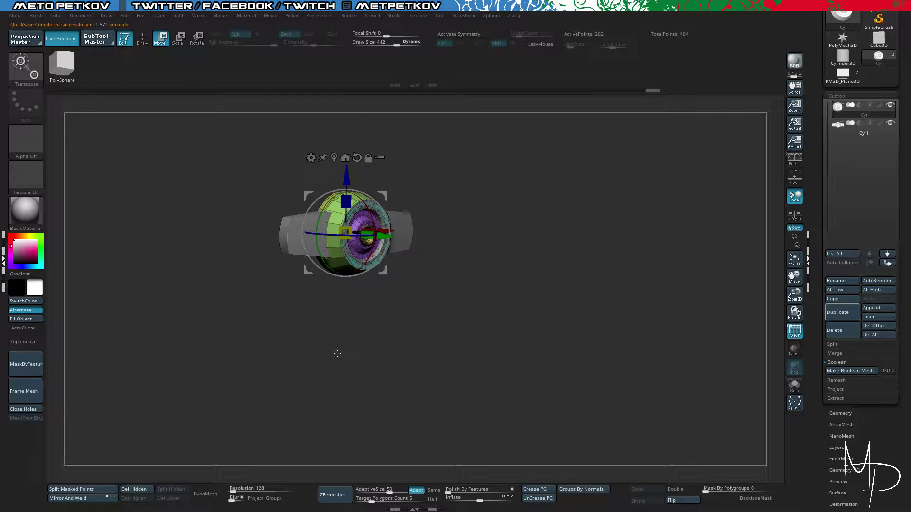
Duplicate the disc subtool, isolate the original, and roll its undo history back to the plain cylinder.
{"action": "left_click", "coordinate": [831, 313]}
{"action": "left_click_drag", "start_coordinate": [522, 289], "coordinate": [482, 277], "text": "shift"}
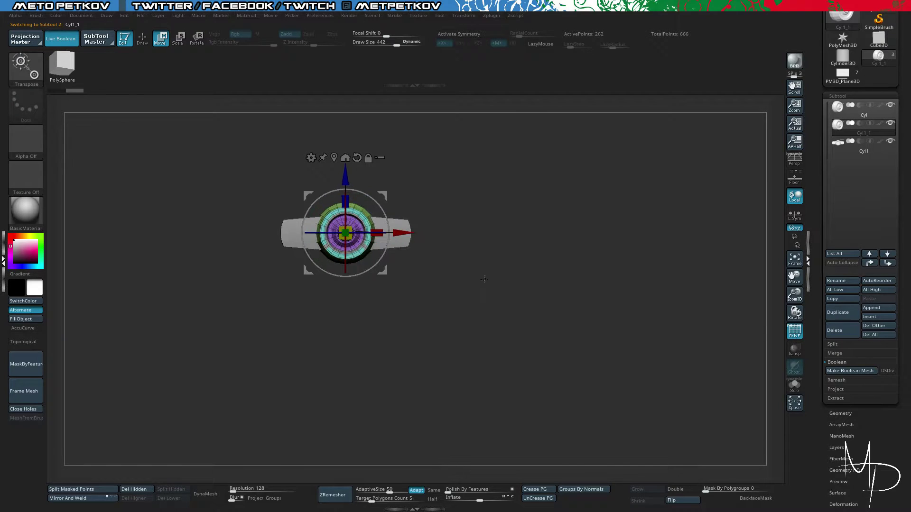
{"action": "left_click", "coordinate": [859, 113]}
{"action": "key", "text": "shift+ctrl+s"}
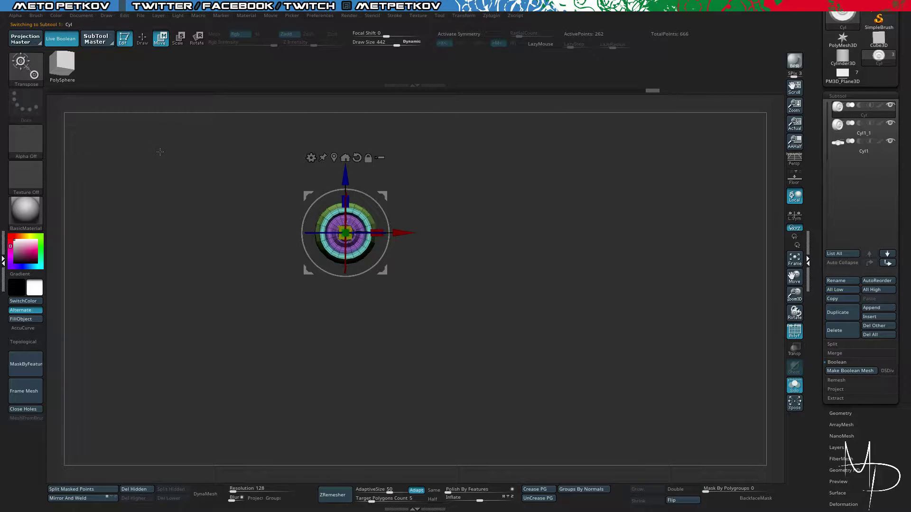
{"action": "left_click_drag", "start_coordinate": [149, 132], "coordinate": [170, 137]}
{"action": "key", "text": "q"}
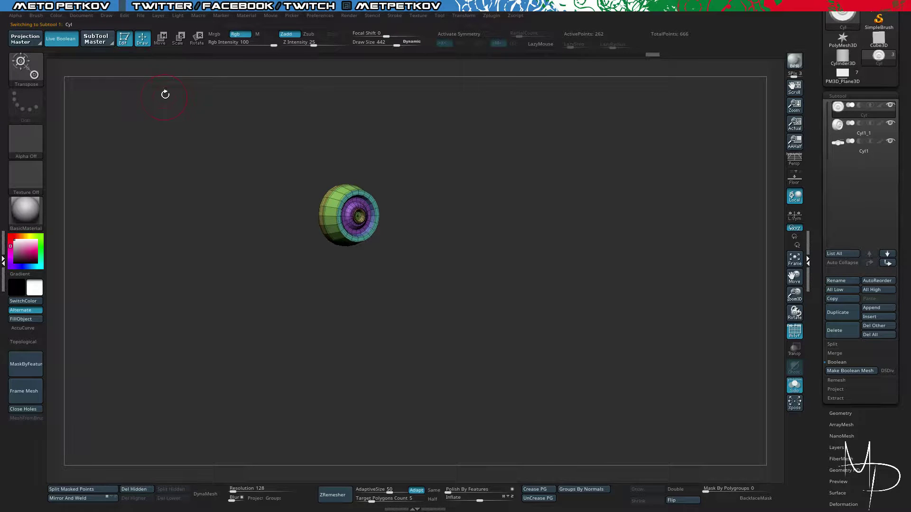
{"action": "left_click_drag", "start_coordinate": [313, 55], "coordinate": [168, 55]}
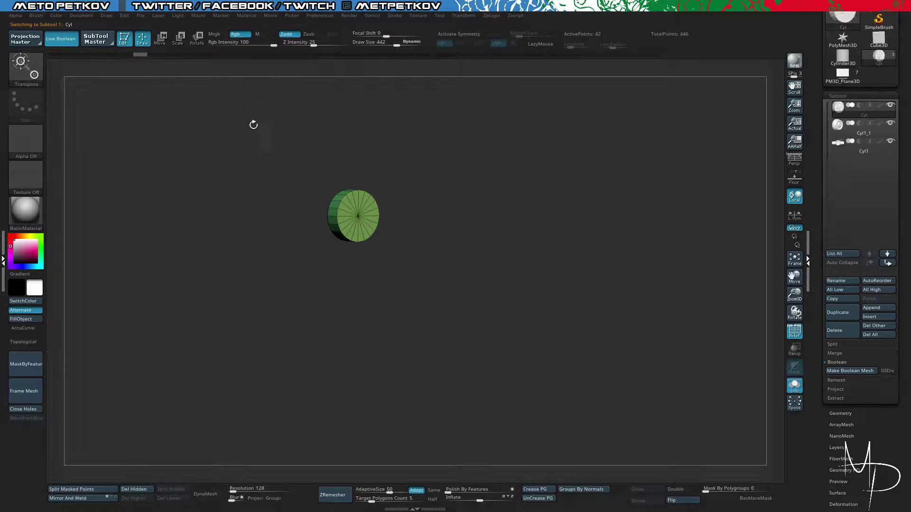
Replace the isolated cylinder with a QCube at X, Y and Z resolution 1.
{"action": "key", "text": "w"}
{"action": "left_click_drag", "start_coordinate": [819, 360], "coordinate": [829, 175]}
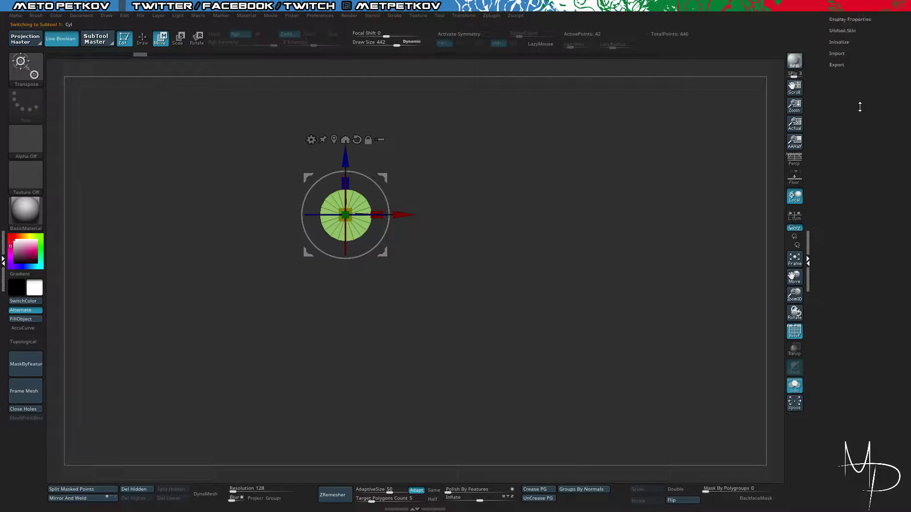
{"action": "left_click_drag", "start_coordinate": [860, 107], "coordinate": [833, 49]}
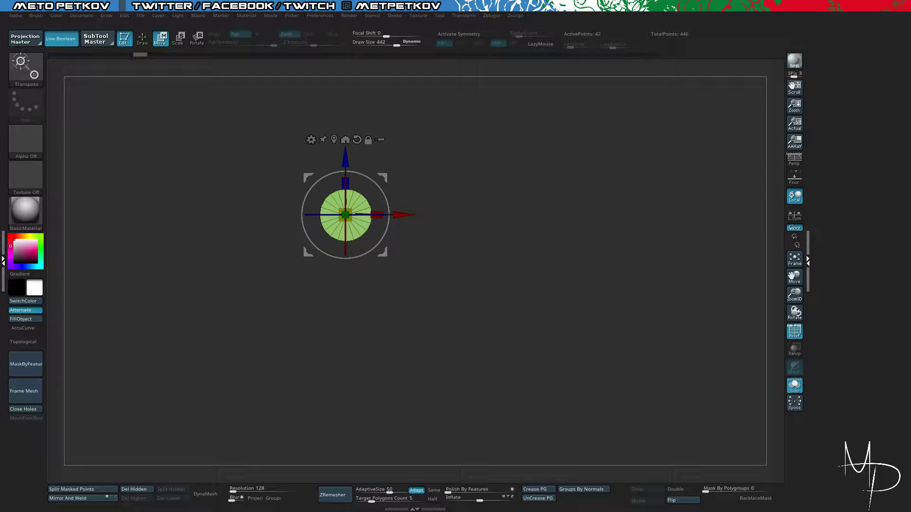
{"action": "left_click_drag", "start_coordinate": [835, 81], "coordinate": [845, 81]}
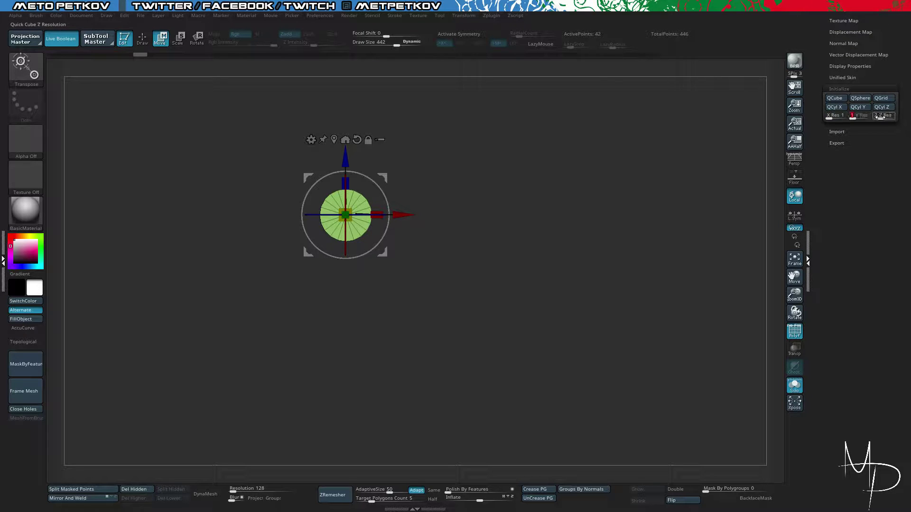
{"action": "left_click", "coordinate": [834, 98]}
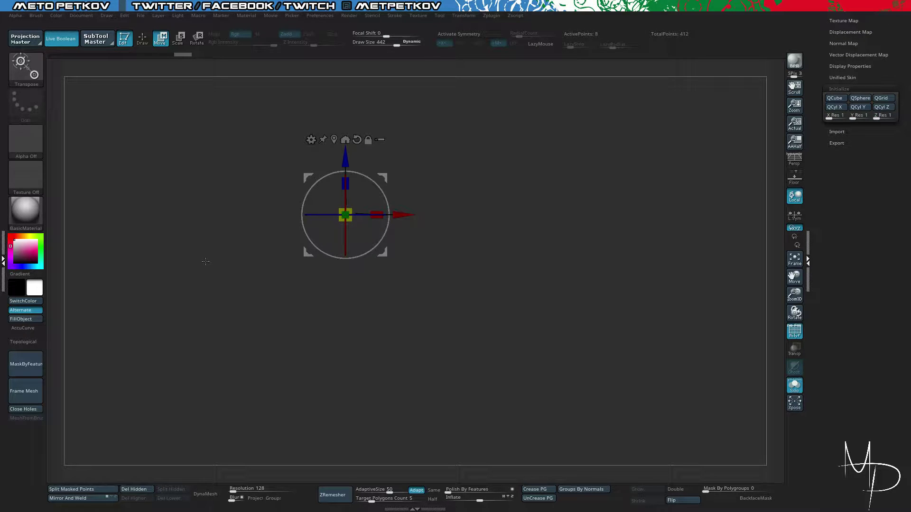
Show the other subtools again and apply the Unify deformation to the new cube.
{"action": "key", "text": "alt+s"}
{"action": "scroll", "coordinate": [835, 90], "scroll_direction": "up", "scroll_amount": 5}
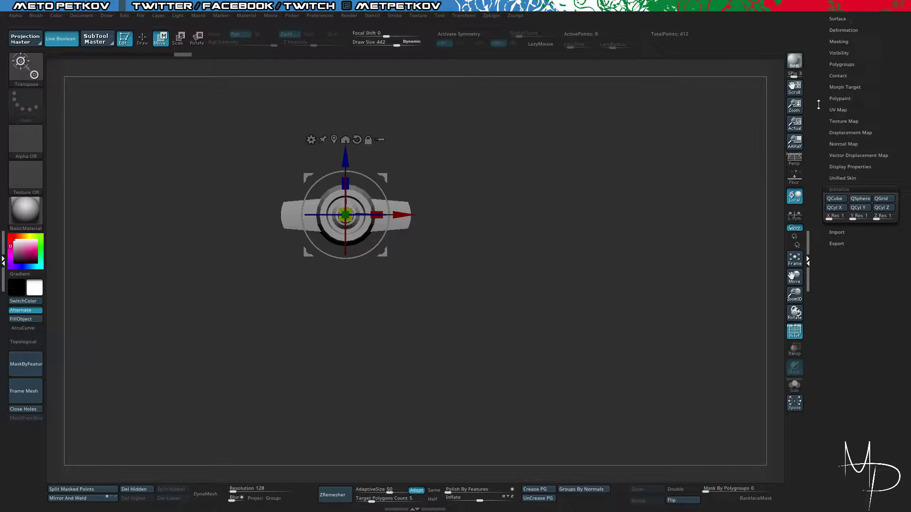
{"action": "left_click", "coordinate": [830, 92]}
{"action": "left_click", "coordinate": [830, 98]}
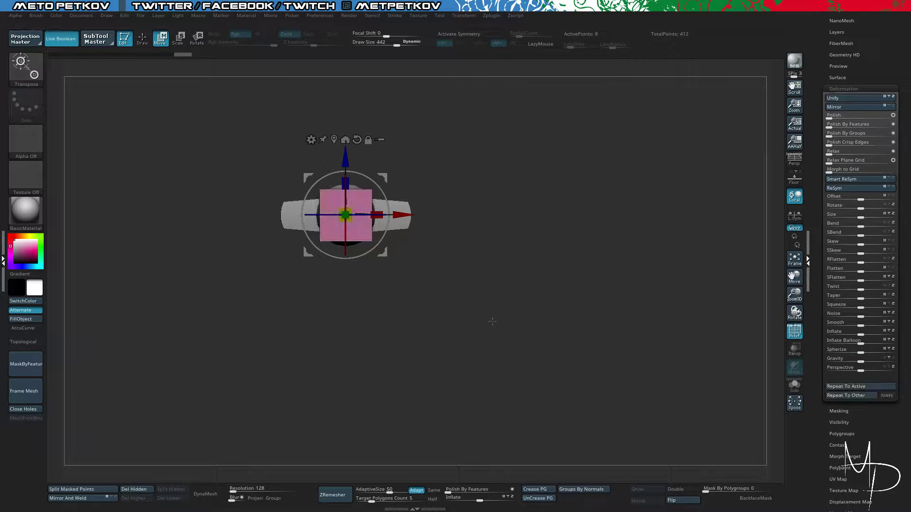
{"action": "left_click_drag", "start_coordinate": [492, 319], "coordinate": [554, 341]}
{"action": "left_click_drag", "start_coordinate": [503, 288], "coordinate": [541, 320]}
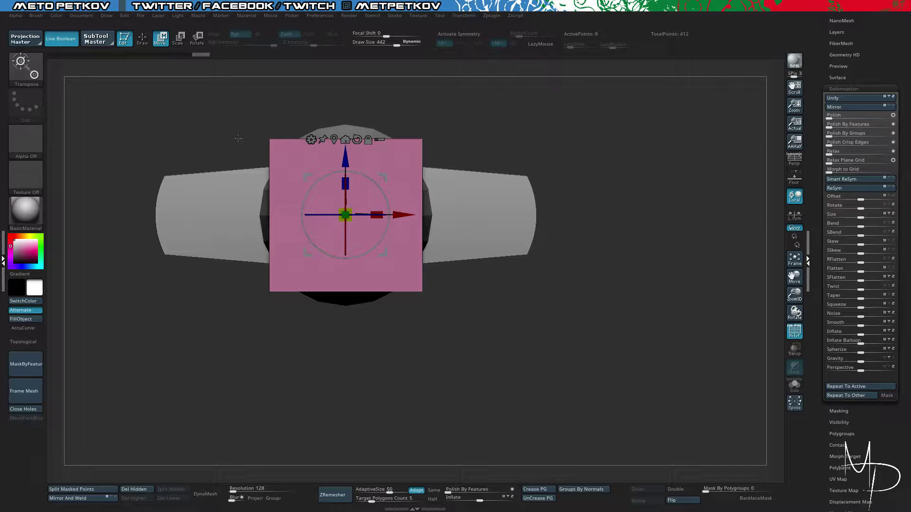
Isolate the cube with the polyframe on and regroup its faces by normals.
{"action": "left_click_drag", "start_coordinate": [238, 138], "coordinate": [235, 73]}
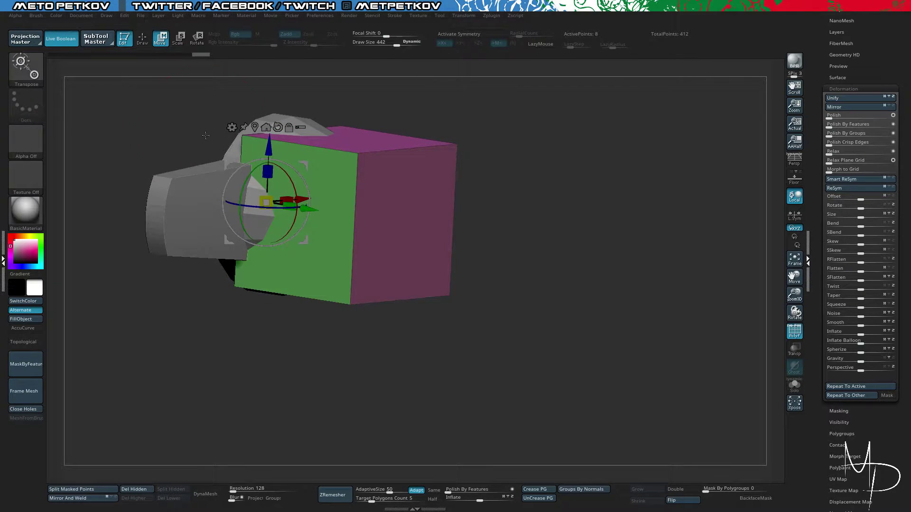
{"action": "key", "text": "q"}
{"action": "left_click_drag", "start_coordinate": [181, 124], "coordinate": [200, 104]}
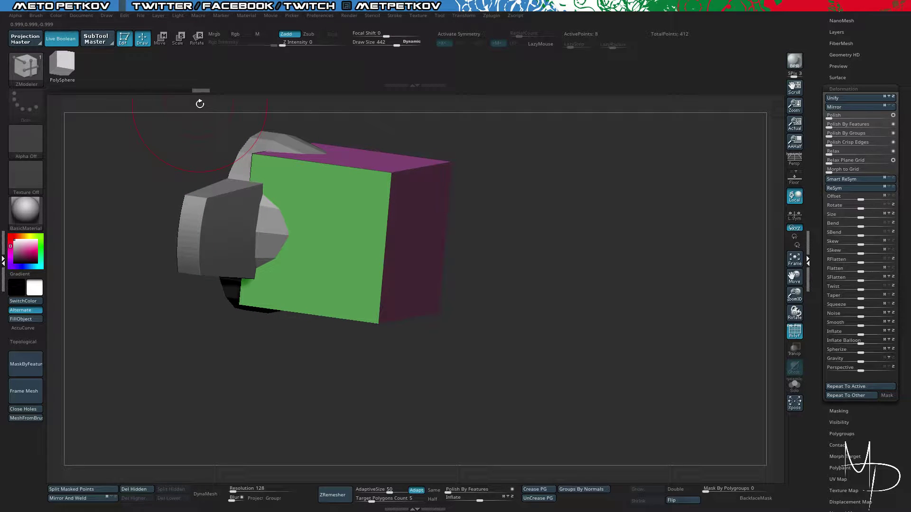
{"action": "key", "text": "shift+f"}
{"action": "left_click_drag", "start_coordinate": [189, 148], "coordinate": [163, 154]}
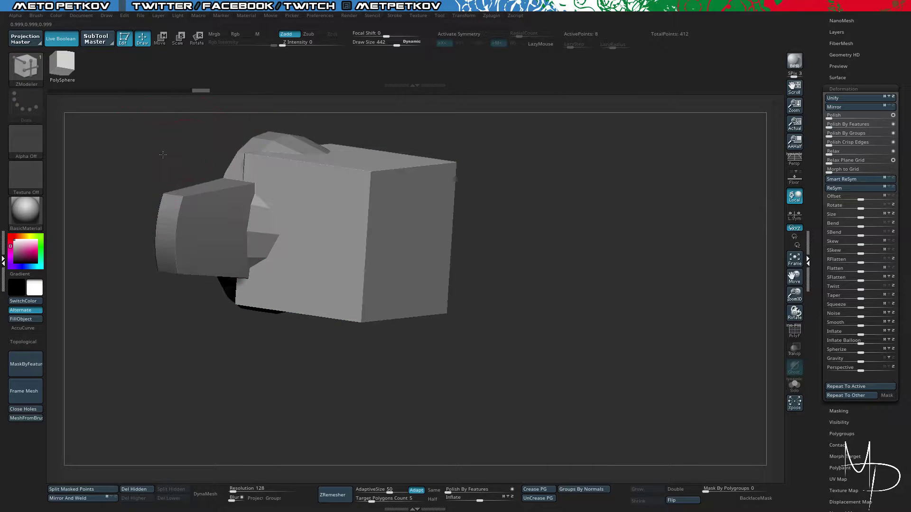
{"action": "key", "text": "ctrl+shift+s"}
{"action": "left_click_drag", "start_coordinate": [174, 120], "coordinate": [240, 109]}
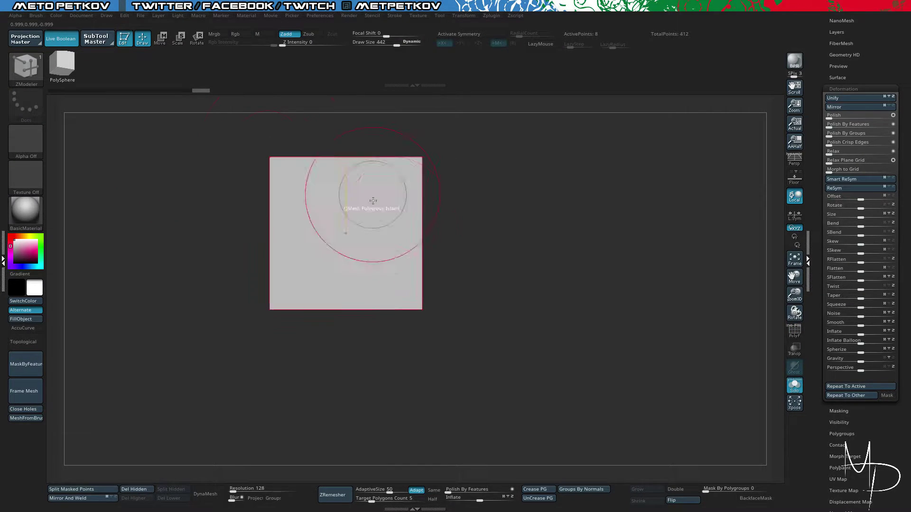
{"action": "left_click_drag", "start_coordinate": [366, 203], "coordinate": [535, 329]}
{"action": "key", "text": "shift+f"}
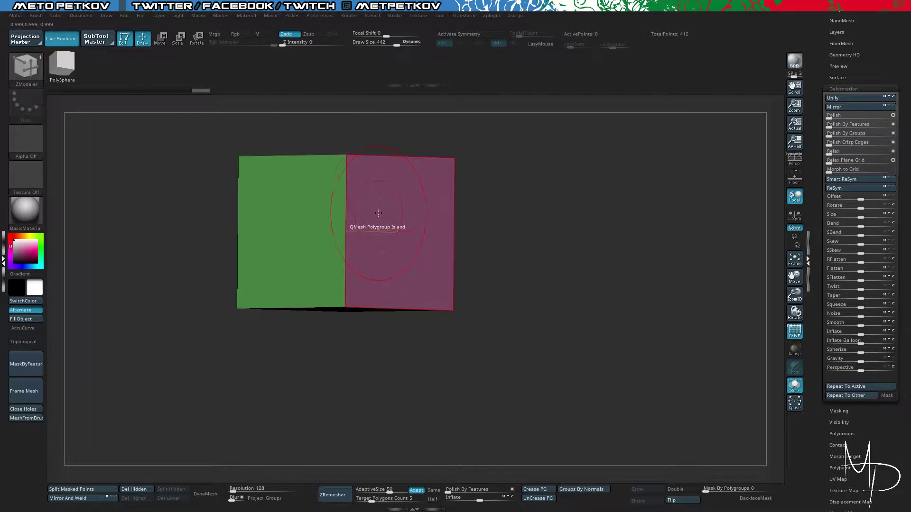
{"action": "left_click_drag", "start_coordinate": [202, 157], "coordinate": [204, 190]}
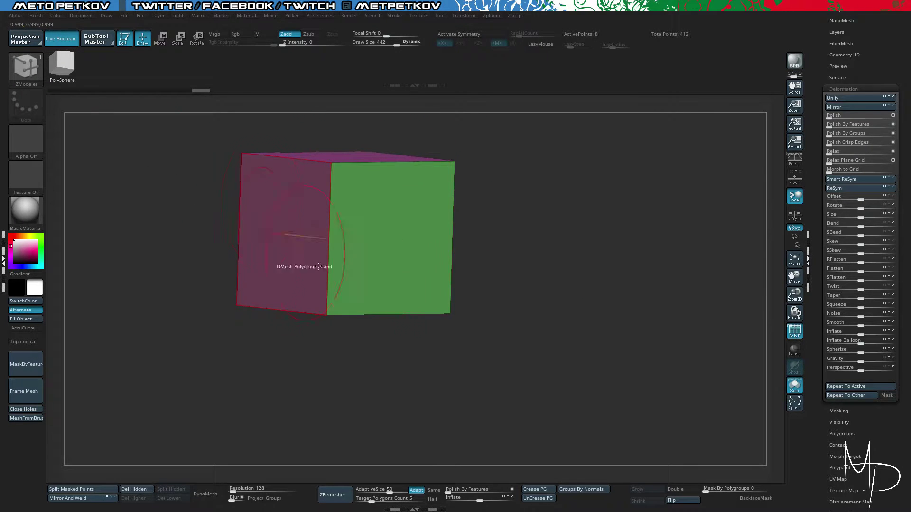
{"action": "left_click", "coordinate": [574, 490]}
{"action": "left_click_drag", "start_coordinate": [430, 339], "coordinate": [428, 262]}
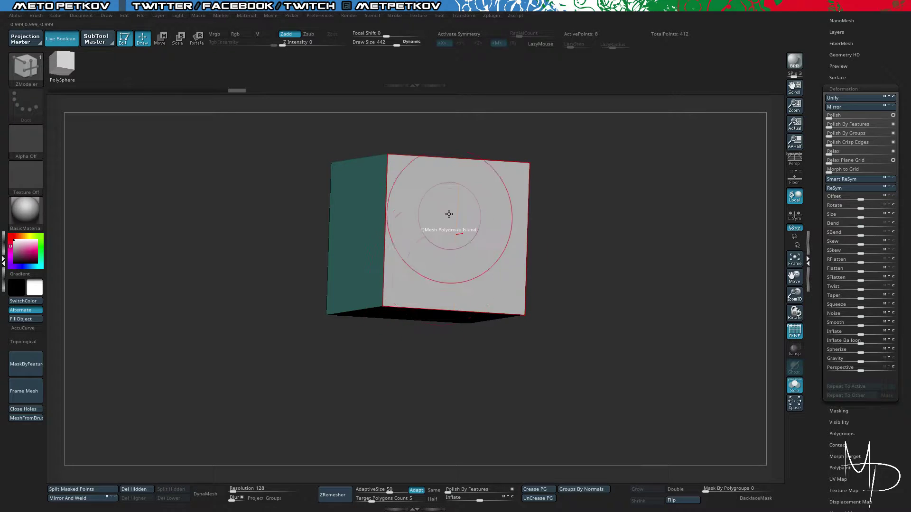
Choose ZModeler's Inset on Polygroup Island, turn on X symmetry, and show all the parts again.
{"action": "right_click", "coordinate": [449, 214]}
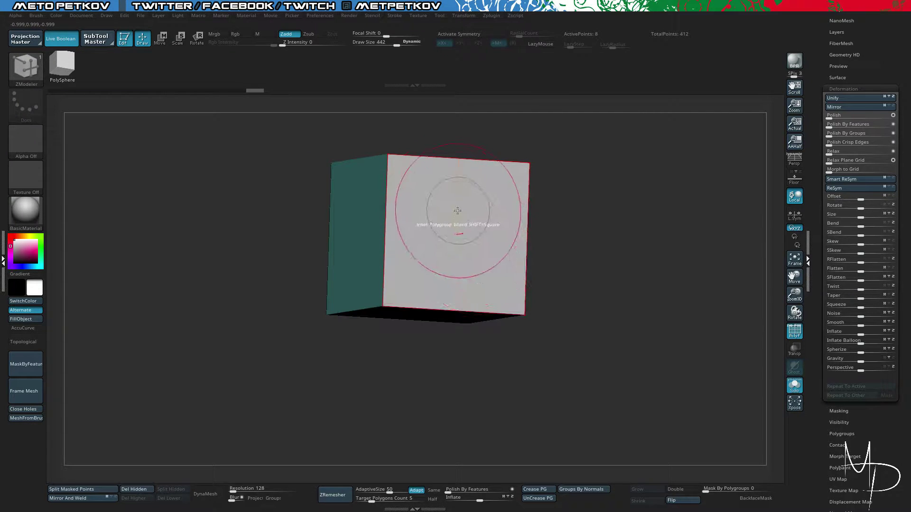
{"action": "key", "text": "ctrl"}
{"action": "mouse_move", "coordinate": [273, 143]}
{"action": "left_mouse_down"}
{"action": "mouse_move", "coordinate": [256, 152]}
{"action": "mouse_move", "coordinate": [285, 146]}
{"action": "mouse_move", "coordinate": [256, 151]}
{"action": "left_mouse_up"}
{"action": "key", "text": "x"}
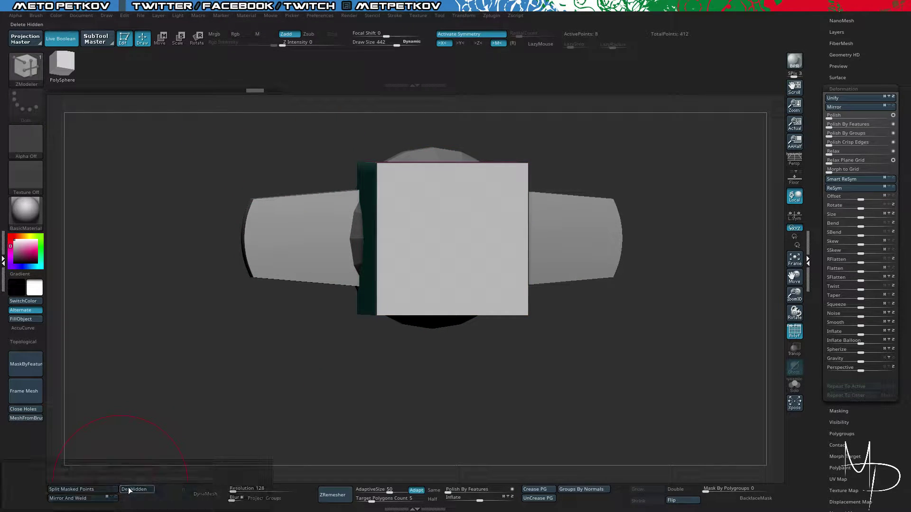
{"action": "left_click_drag", "start_coordinate": [167, 297], "coordinate": [189, 217]}
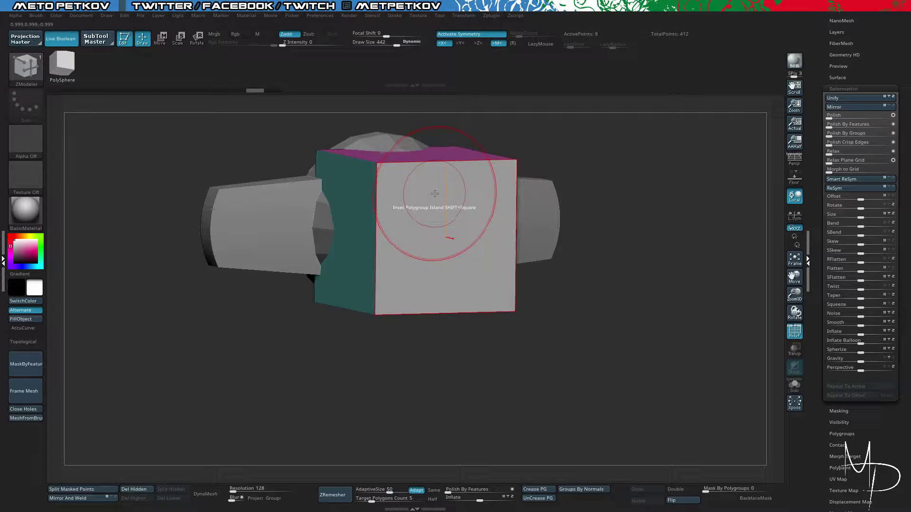
Try to extrude the cube's front face slightly with QMesh on Polygroup Island.
{"action": "left_click_drag", "start_coordinate": [434, 195], "coordinate": [436, 198]}
{"action": "key", "text": "space"}
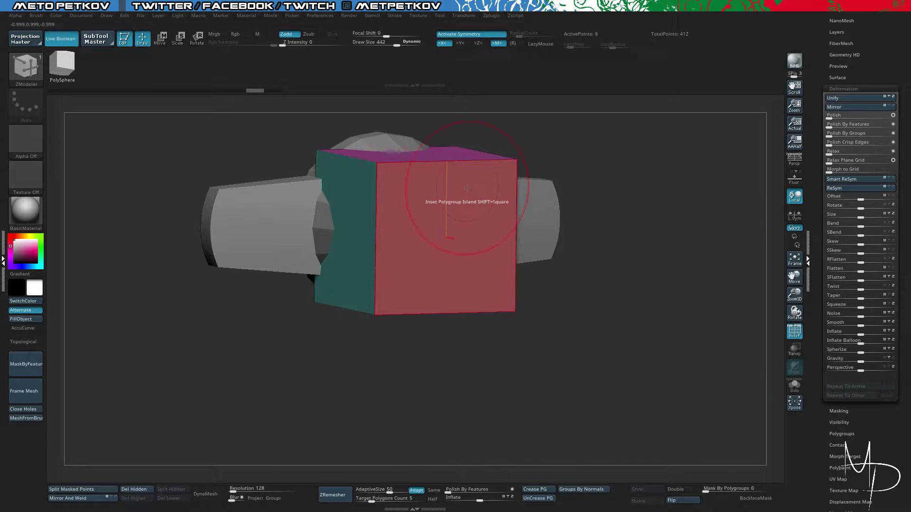
{"action": "key", "text": "space"}
{"action": "left_click", "coordinate": [522, 188]}
{"action": "mouse_move", "coordinate": [576, 307]}
{"action": "left_mouse_down"}
{"action": "mouse_move", "coordinate": [612, 337]}
{"action": "mouse_move", "coordinate": [573, 307]}
{"action": "left_mouse_up"}
{"action": "left_click_drag", "start_coordinate": [457, 233], "coordinate": [470, 224]}
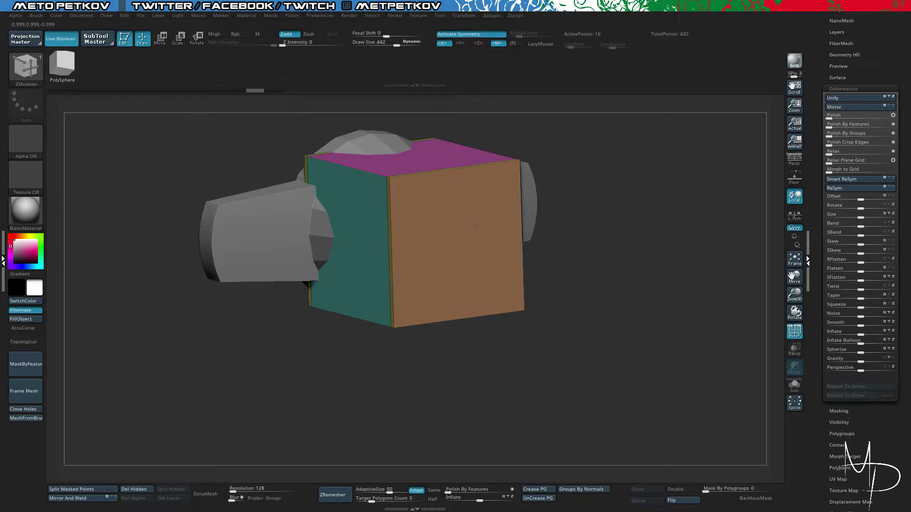
{"action": "key", "text": "space"}
{"action": "left_click", "coordinate": [449, 224]}
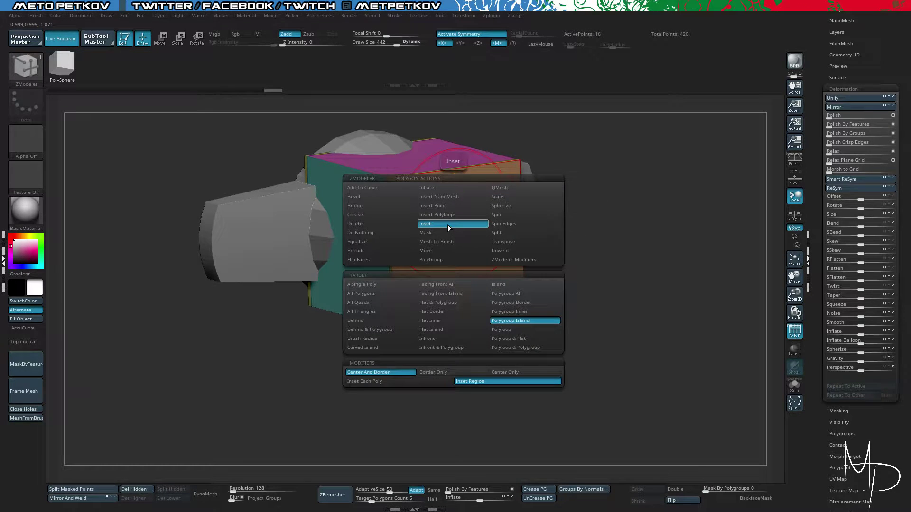
{"action": "mouse_move", "coordinate": [527, 350]}
{"action": "left_mouse_down"}
{"action": "mouse_move", "coordinate": [563, 352]}
{"action": "mouse_move", "coordinate": [535, 352]}
{"action": "left_mouse_up"}
{"action": "key", "text": "ctrl+z"}
Merge the cube's faces into one polygroup and give the four side faces a separate polygroup of their own.
{"action": "mouse_move", "coordinate": [586, 331]}
{"action": "left_mouse_down"}
{"action": "mouse_move", "coordinate": [565, 327]}
{"action": "mouse_move", "coordinate": [620, 206]}
{"action": "mouse_move", "coordinate": [674, 159]}
{"action": "left_mouse_up"}
{"action": "left_click_drag", "start_coordinate": [819, 57], "coordinate": [819, 78]}
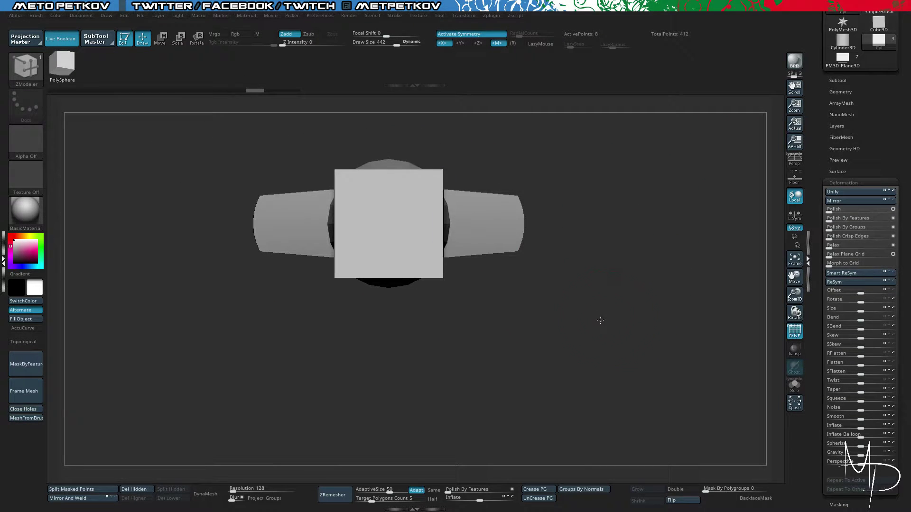
{"action": "left_click_drag", "start_coordinate": [600, 320], "coordinate": [596, 320], "text": "shift"}
{"action": "left_click_drag", "start_coordinate": [191, 166], "coordinate": [212, 177]}
{"action": "left_click_drag", "start_coordinate": [171, 152], "coordinate": [175, 159]}
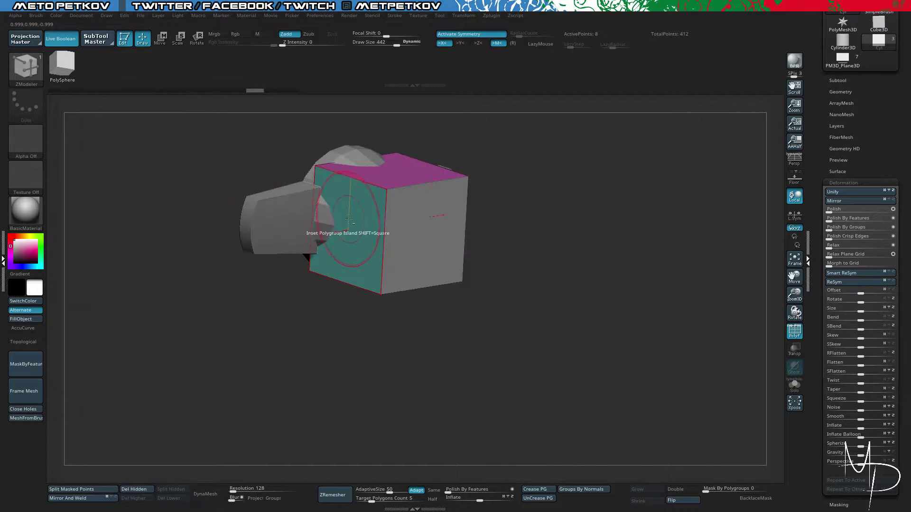
{"action": "left_click", "coordinate": [402, 309], "text": "ctrl"}
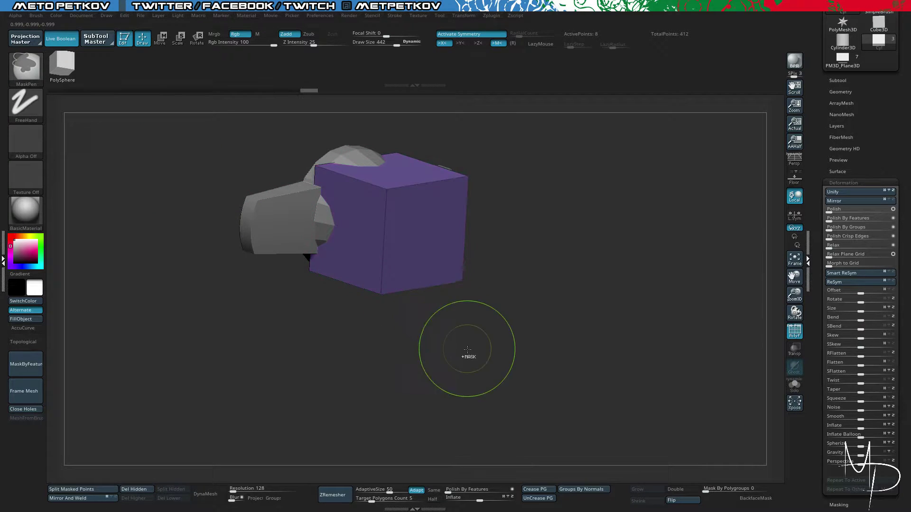
{"action": "left_click_drag", "start_coordinate": [468, 350], "coordinate": [364, 172]}
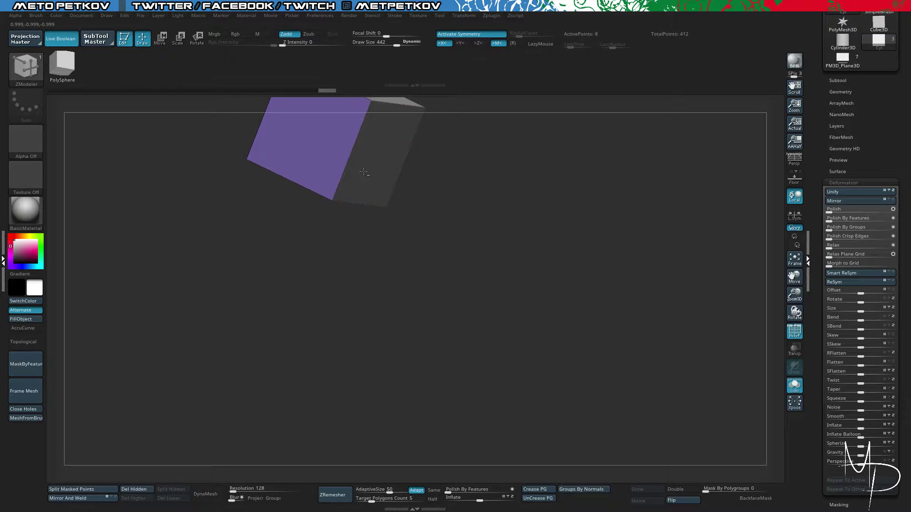
{"action": "left_click_drag", "start_coordinate": [467, 244], "coordinate": [563, 345]}
{"action": "left_click", "coordinate": [224, 302]}
{"action": "left_click_drag", "start_coordinate": [224, 302], "coordinate": [278, 198]}
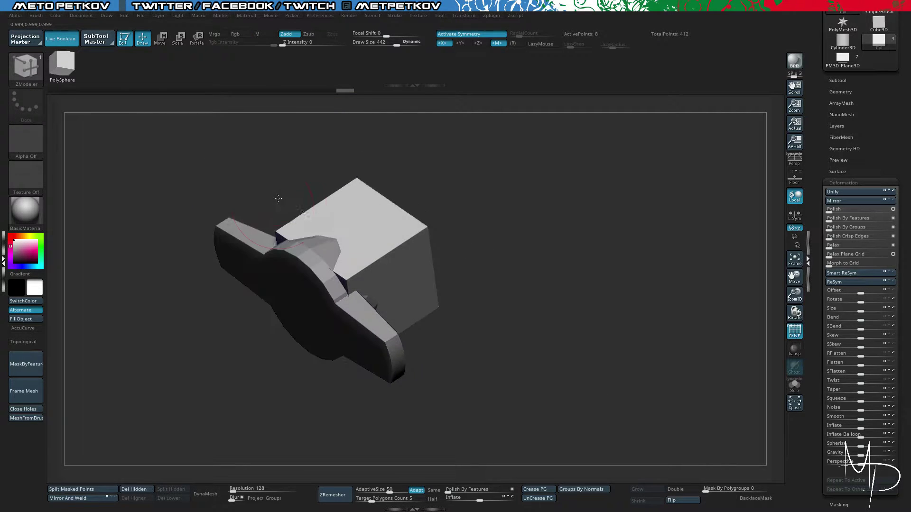
Extrude the cube's four side faces outward with QMesh on Polygroup Island, and reselect the ZModeler brush.
{"action": "right_click", "coordinate": [399, 281]}
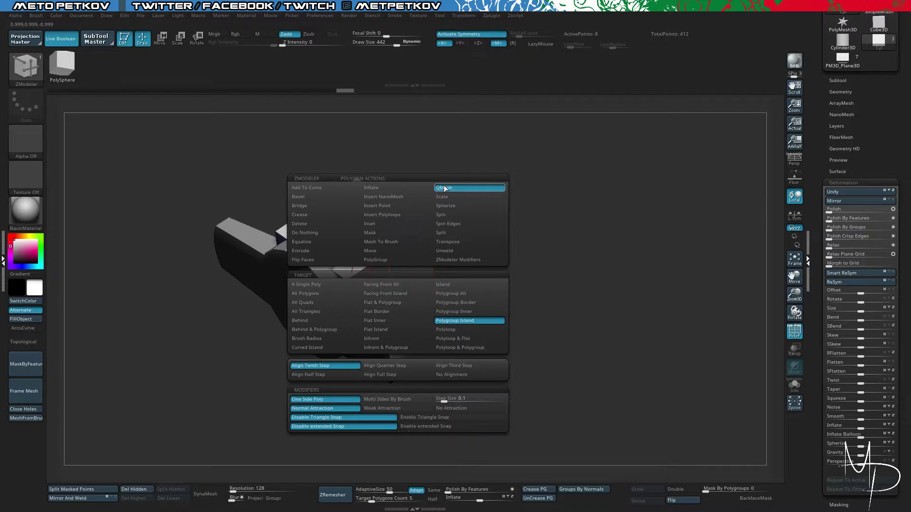
{"action": "left_click", "coordinate": [405, 297]}
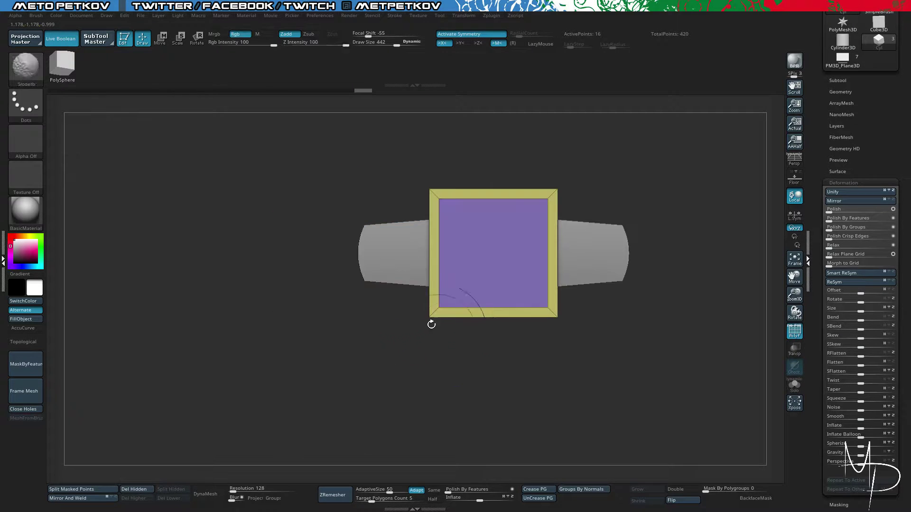
{"action": "key", "text": "b"}
{"action": "key", "text": "z"}
{"action": "key", "text": "m"}
Mask one side of the block and move the opposite side inward with X symmetry to narrow it.
{"action": "left_click_drag", "start_coordinate": [432, 324], "coordinate": [312, 403], "text": "alt"}
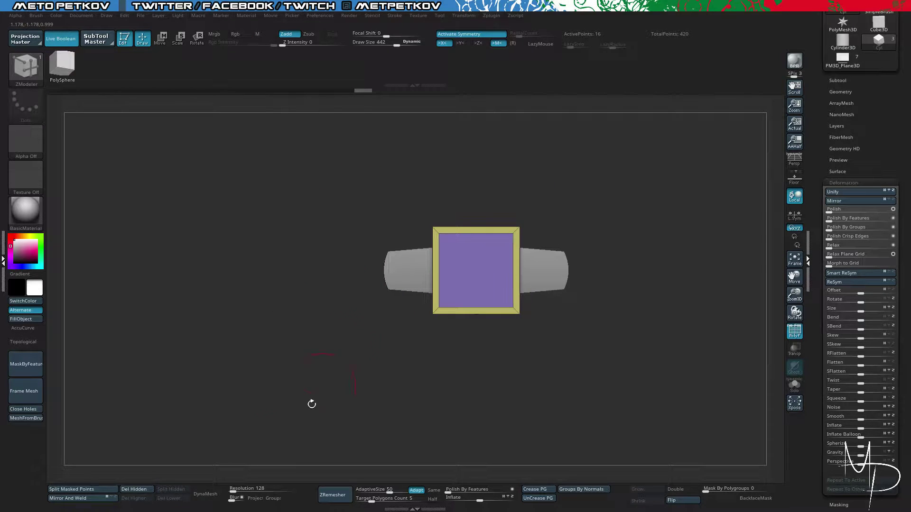
{"action": "left_click_drag", "start_coordinate": [352, 189], "coordinate": [460, 366], "text": "ctrl"}
{"action": "key", "text": "w"}
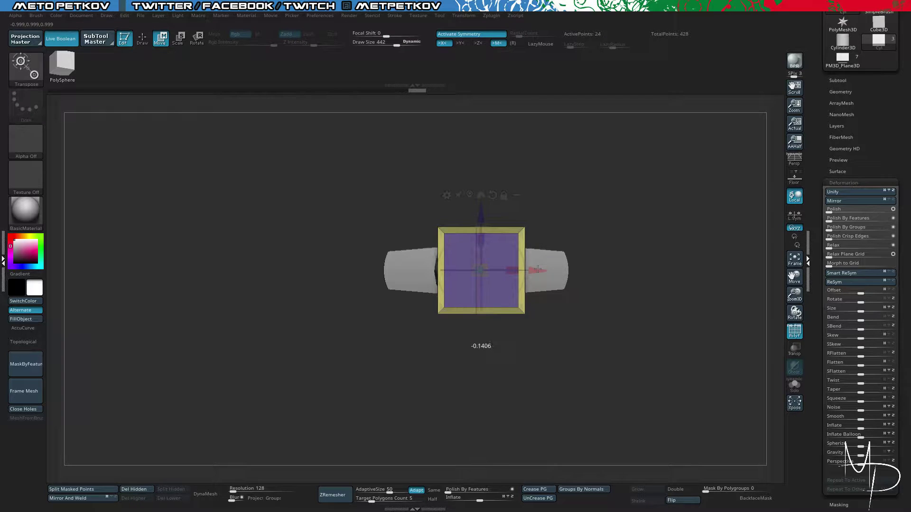
{"action": "key", "text": "x"}
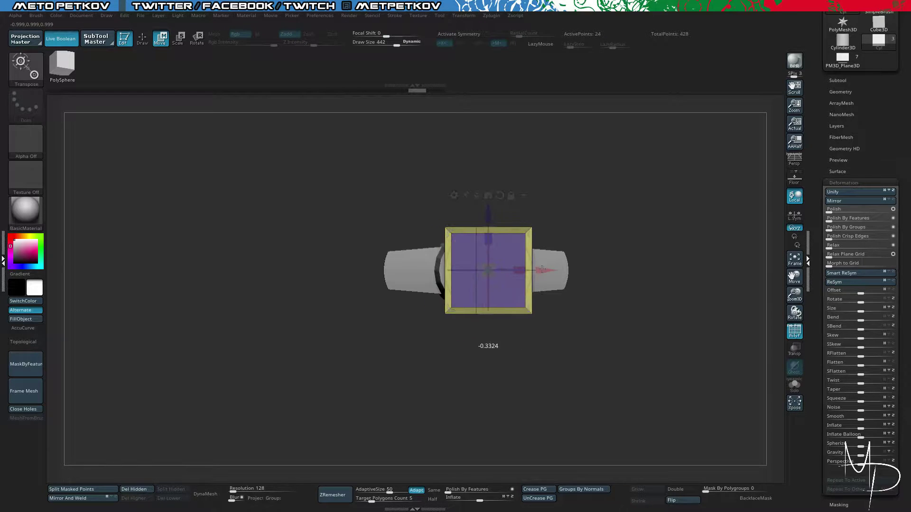
{"action": "left_click_drag", "start_coordinate": [367, 194], "coordinate": [445, 344], "text": "ctrl"}
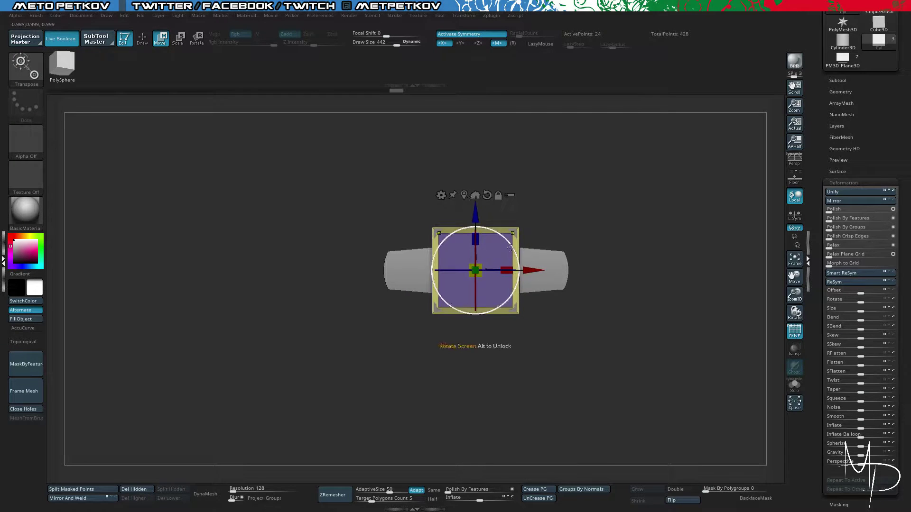
{"action": "mouse_move", "coordinate": [524, 260]}
{"action": "left_mouse_down", "text": "alt"}
{"action": "mouse_move", "coordinate": [484, 252]}
{"action": "mouse_move", "coordinate": [498, 272]}
{"action": "mouse_move", "coordinate": [513, 273]}
{"action": "left_mouse_up", "text": "alt"}
{"action": "left_click_drag", "start_coordinate": [401, 220], "coordinate": [304, 159]}
Move the block's front face back to the disc's front and its back face to the hub's rear, using masks.
{"action": "key", "text": "ctrl"}
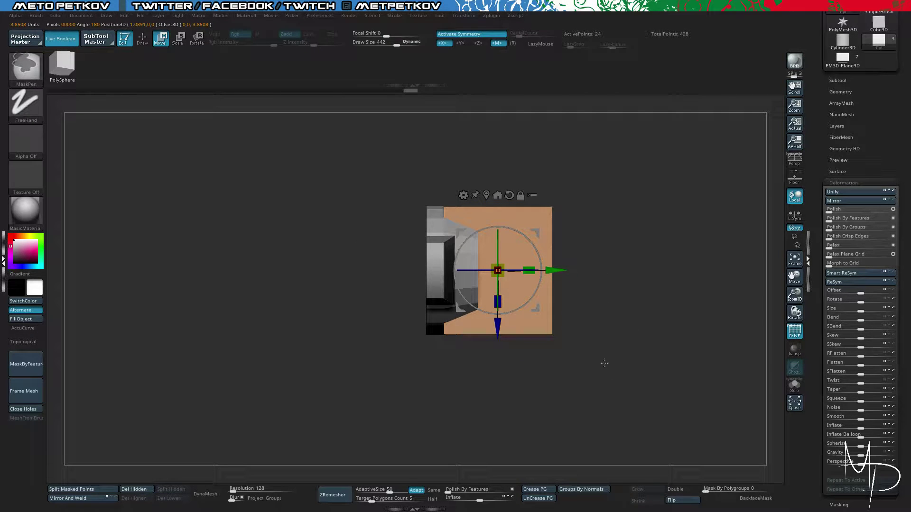
{"action": "left_click_drag", "start_coordinate": [605, 365], "coordinate": [543, 195], "text": "ctrl"}
{"action": "left_click", "coordinate": [617, 307], "text": "ctrl"}
{"action": "left_click_drag", "start_coordinate": [551, 269], "coordinate": [444, 267]}
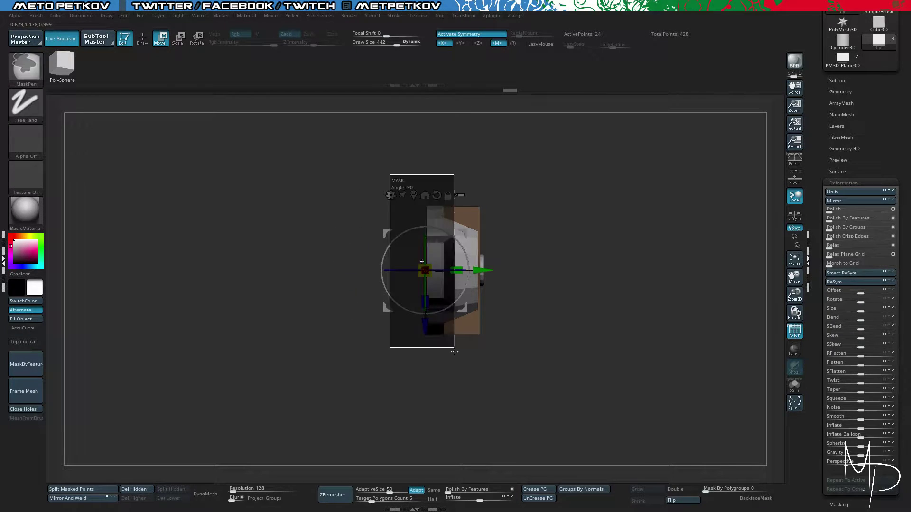
{"action": "left_click_drag", "start_coordinate": [531, 380], "coordinate": [534, 344]}
{"action": "left_click_drag", "start_coordinate": [481, 270], "coordinate": [463, 270]}
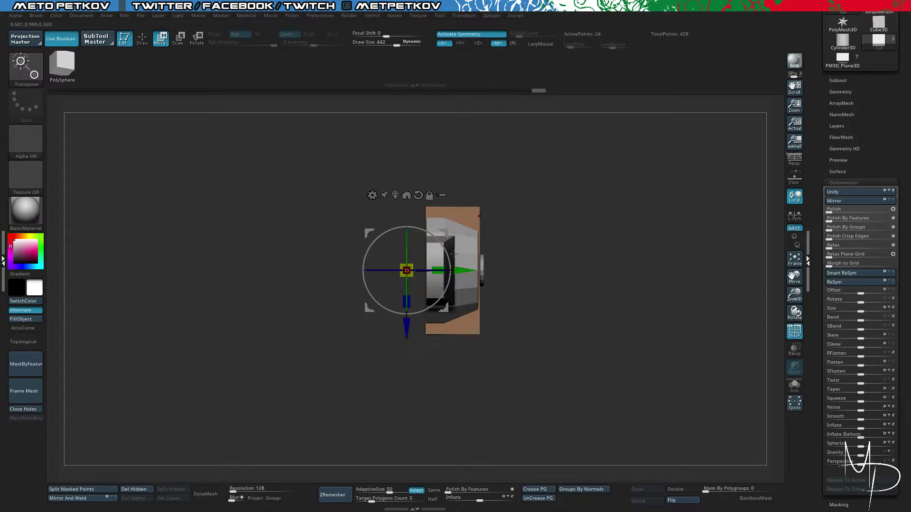
Centre the gizmo on the unmasked rear of the block and scale it up uniformly so the sides flare.
{"action": "left_click_drag", "start_coordinate": [365, 167], "coordinate": [300, 165], "text": "shift"}
{"action": "left_click_drag", "start_coordinate": [307, 199], "coordinate": [254, 168], "text": "shift"}
{"action": "left_click", "coordinate": [260, 175], "text": "ctrl"}
{"action": "left_click", "coordinate": [264, 166], "text": "ctrl"}
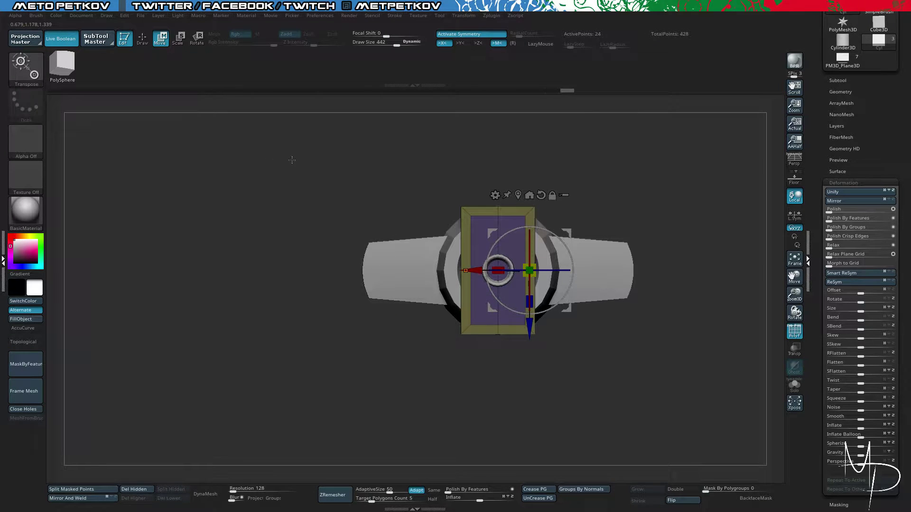
{"action": "left_click", "coordinate": [519, 197]}
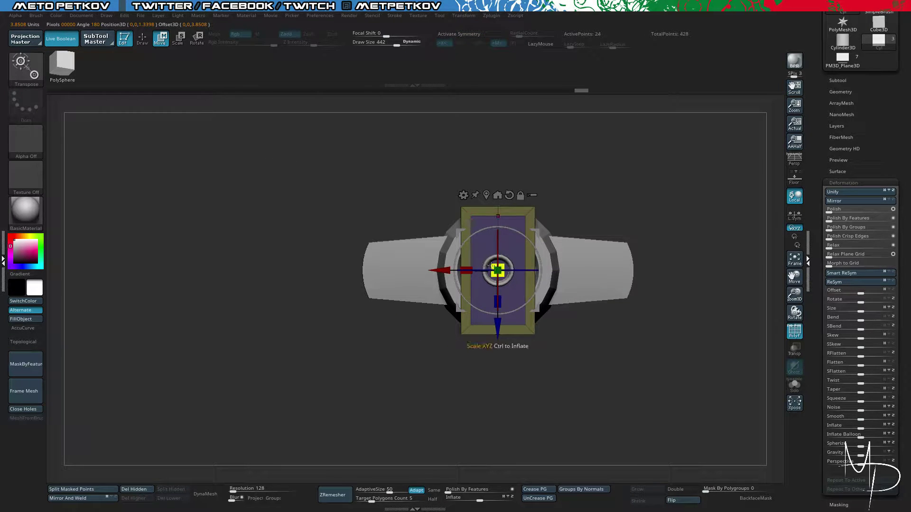
{"action": "left_click_drag", "start_coordinate": [490, 266], "coordinate": [455, 265]}
{"action": "mouse_move", "coordinate": [270, 189]}
{"action": "left_mouse_down"}
{"action": "mouse_move", "coordinate": [305, 184]}
{"action": "mouse_move", "coordinate": [330, 160]}
{"action": "left_mouse_up"}
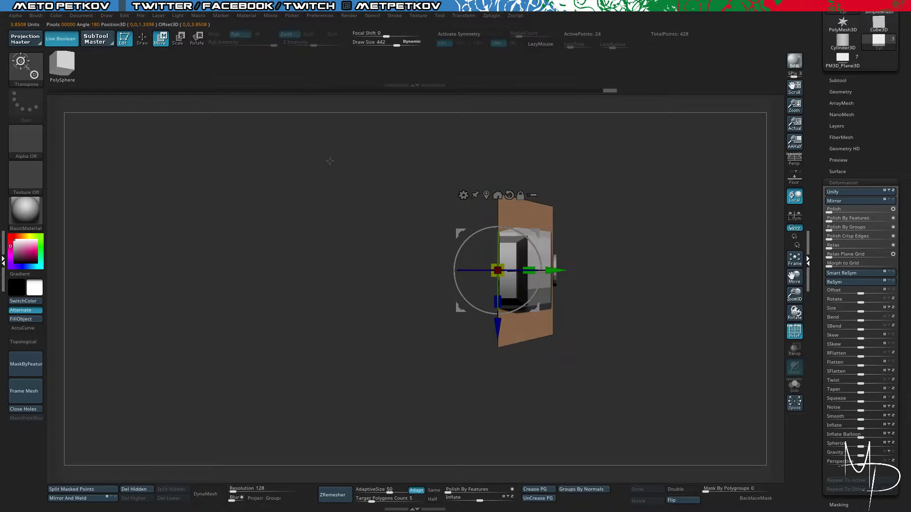
Shift the front face along the block's depth to leave a thin slab, and reduce the larger face's flare with the block isolated.
{"action": "left_click_drag", "start_coordinate": [590, 296], "coordinate": [537, 187], "text": "ctrl"}
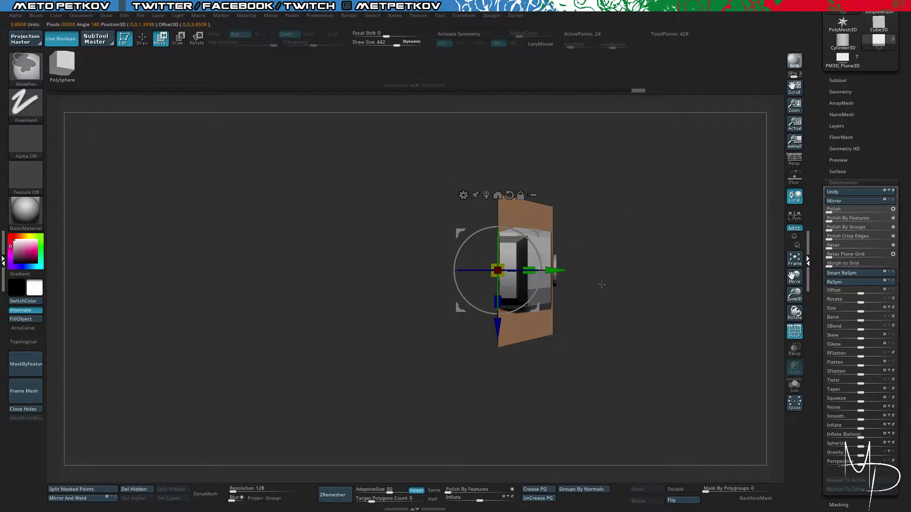
{"action": "left_click_drag", "start_coordinate": [554, 270], "coordinate": [517, 270]}
{"action": "mouse_move", "coordinate": [437, 202]}
{"action": "left_mouse_down"}
{"action": "mouse_move", "coordinate": [337, 200]}
{"action": "mouse_move", "coordinate": [354, 238]}
{"action": "mouse_move", "coordinate": [385, 233]}
{"action": "mouse_move", "coordinate": [316, 200]}
{"action": "mouse_move", "coordinate": [424, 253]}
{"action": "left_mouse_up"}
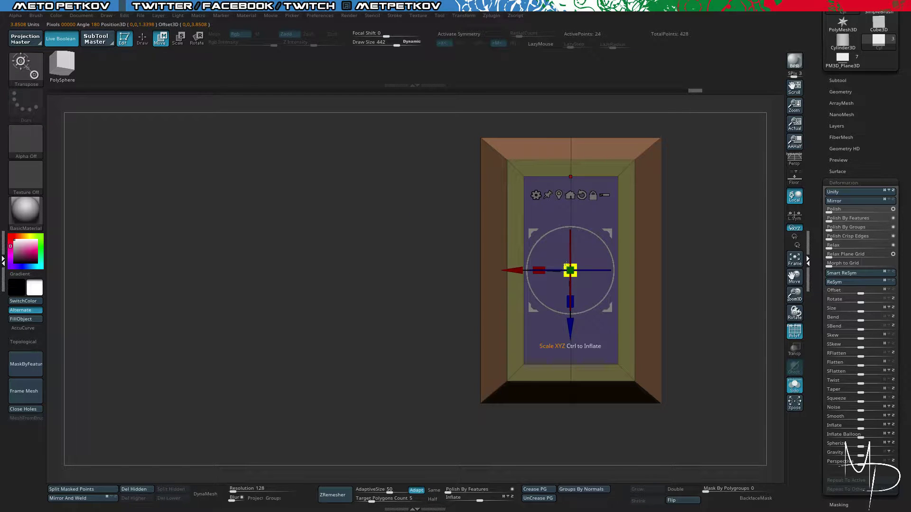
{"action": "mouse_move", "coordinate": [567, 266]}
{"action": "left_mouse_down"}
{"action": "mouse_move", "coordinate": [573, 272]}
{"action": "mouse_move", "coordinate": [553, 266]}
{"action": "left_mouse_up"}
{"action": "left_click_drag", "start_coordinate": [317, 196], "coordinate": [412, 203]}
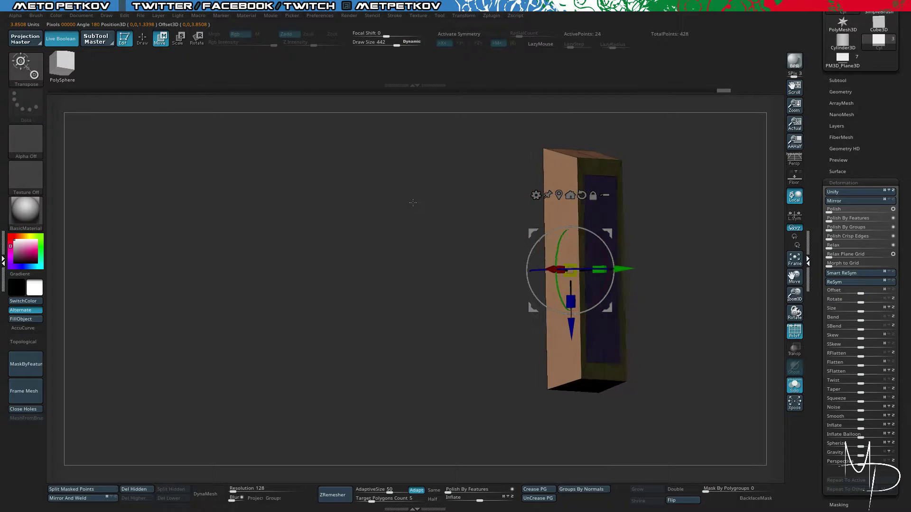
Regroup the slab's polygroups by normals and extrude its larger face outward with QMesh on Polygroup Island.
{"action": "key", "text": "q"}
{"action": "left_click_drag", "start_coordinate": [321, 192], "coordinate": [415, 192]}
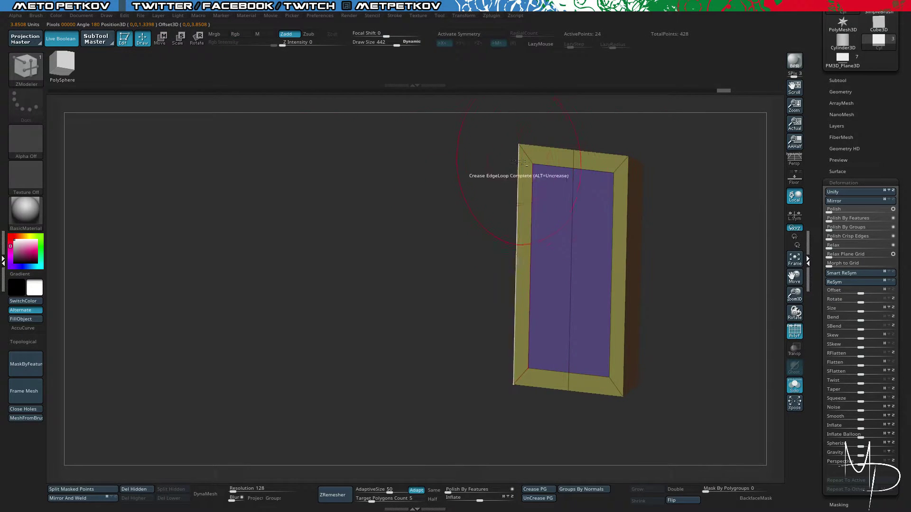
{"action": "left_click", "coordinate": [575, 489]}
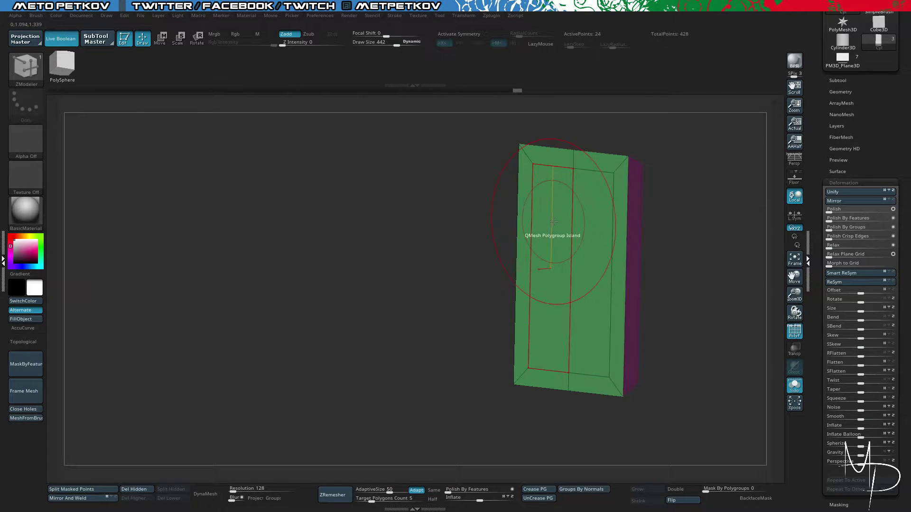
{"action": "left_click_drag", "start_coordinate": [552, 221], "coordinate": [528, 226]}
{"action": "left_click_drag", "start_coordinate": [479, 202], "coordinate": [400, 210]}
{"action": "left_click_drag", "start_coordinate": [519, 202], "coordinate": [505, 193]}
{"action": "left_click_drag", "start_coordinate": [441, 214], "coordinate": [477, 199]}
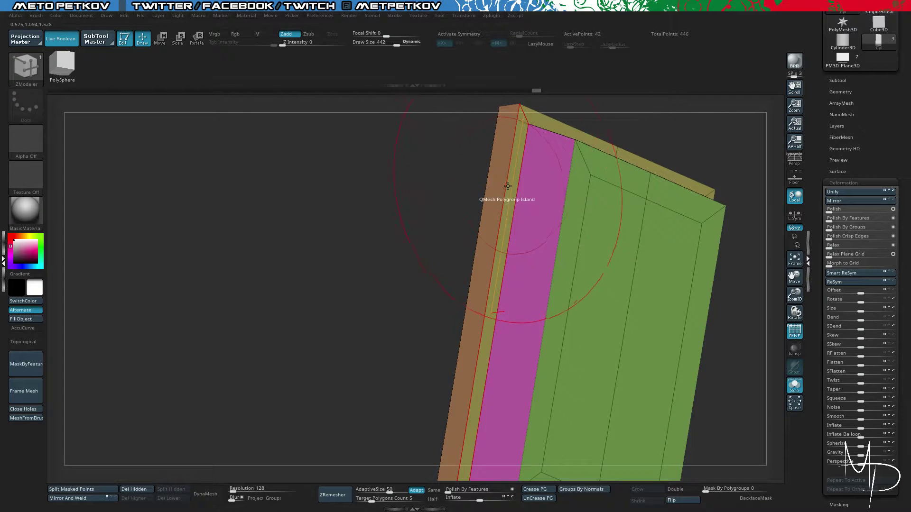
Set ZModeler's edge action to Slide on EdgeLoop Complete and slide the edge loop on the slab's outer ledge outward.
{"action": "key", "text": "space"}
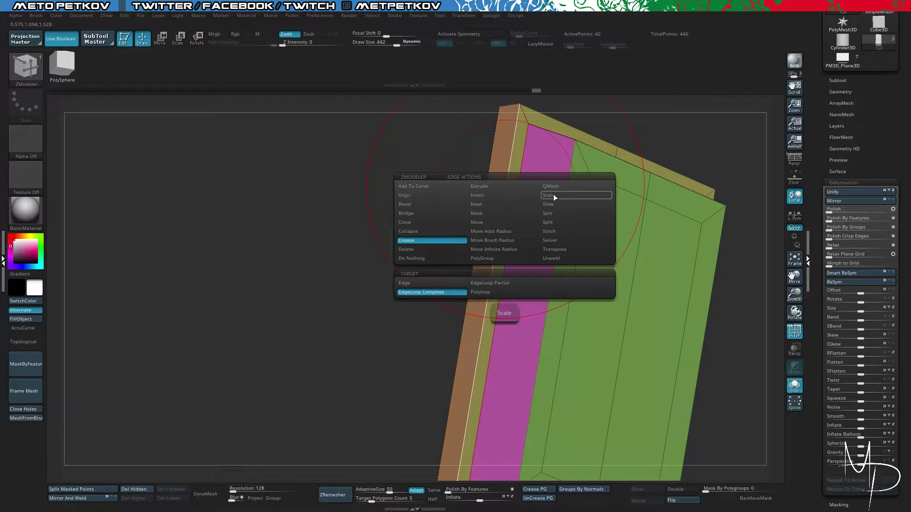
{"action": "left_click", "coordinate": [554, 203]}
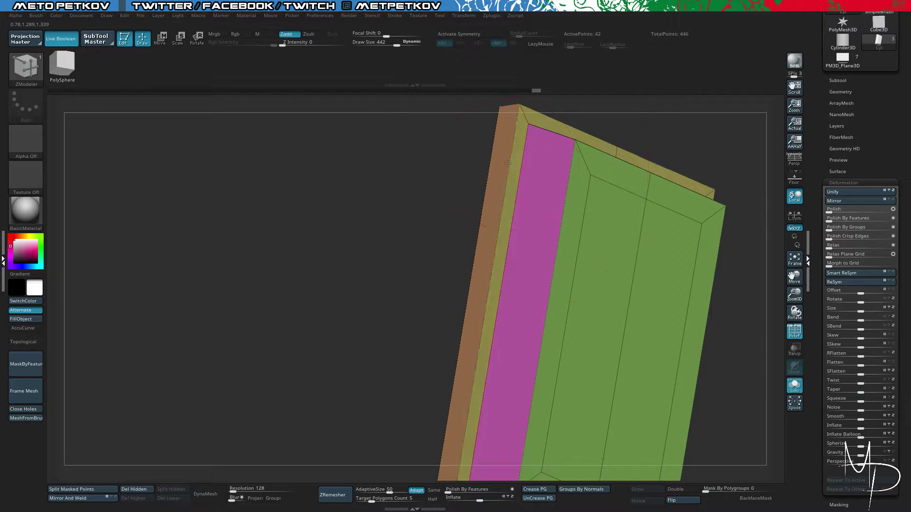
{"action": "left_click_drag", "start_coordinate": [508, 163], "coordinate": [497, 161]}
Slide the inner edge loop of the raised face outward to make its border narrower.
{"action": "left_click_drag", "start_coordinate": [409, 165], "coordinate": [338, 194]}
{"action": "key", "text": "shift+f"}
{"action": "key", "text": "shift+f"}
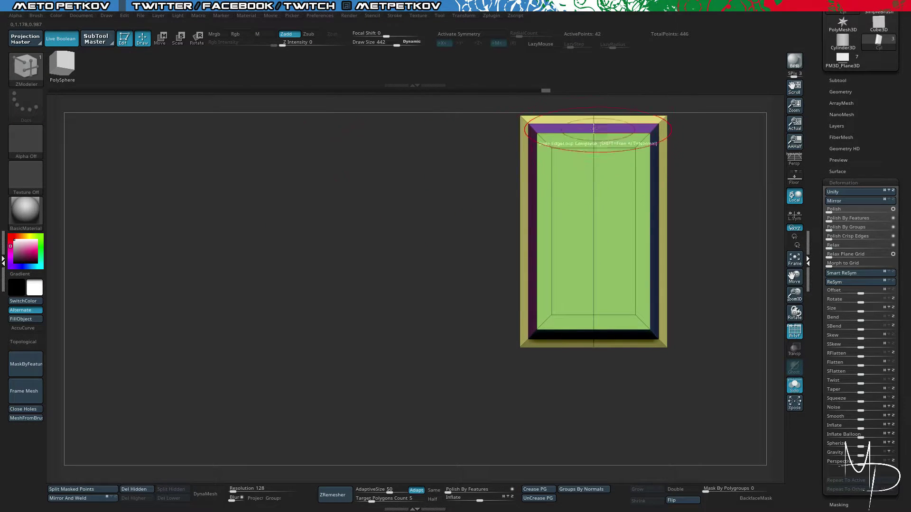
{"action": "left_click", "coordinate": [561, 147]}
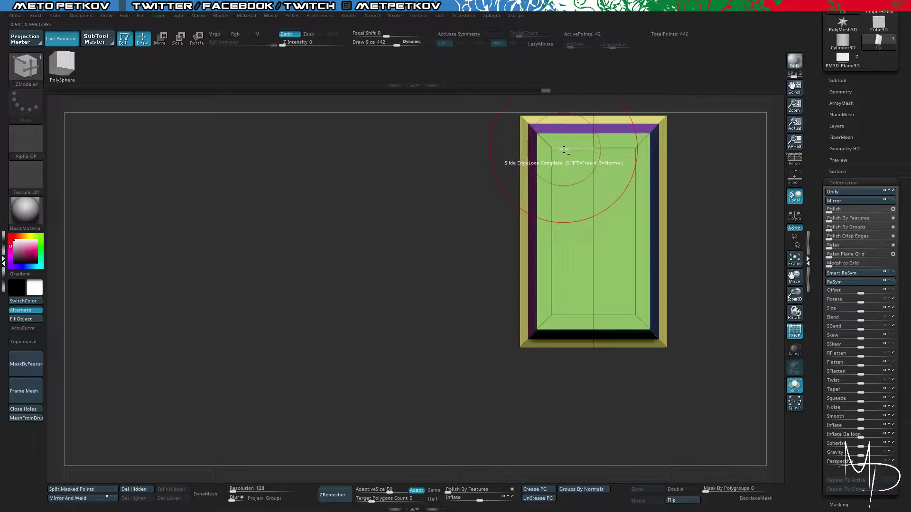
{"action": "left_click_drag", "start_coordinate": [564, 148], "coordinate": [557, 142]}
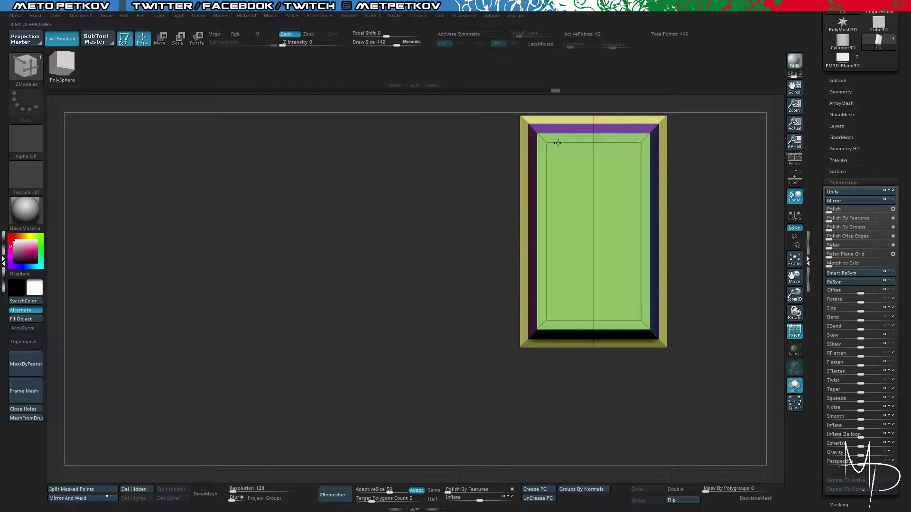
Push the raised face's inner panel inward with QMesh on Polygroup Island to form a rectangular recess.
{"action": "left_click_drag", "start_coordinate": [413, 112], "coordinate": [446, 115]}
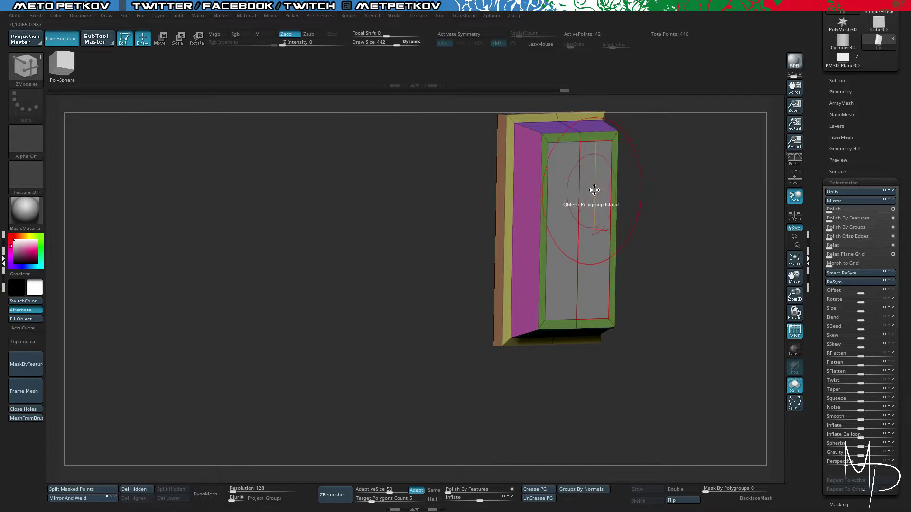
{"action": "key", "text": "space"}
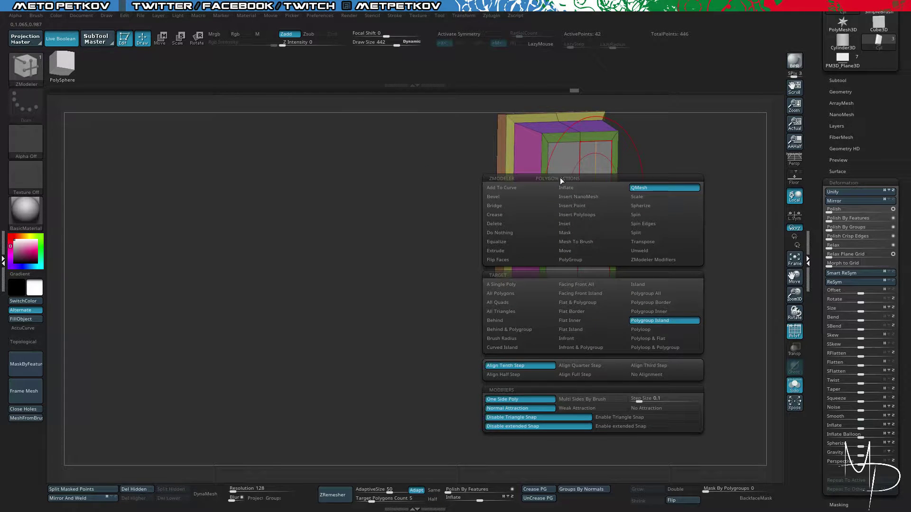
{"action": "key", "text": "space"}
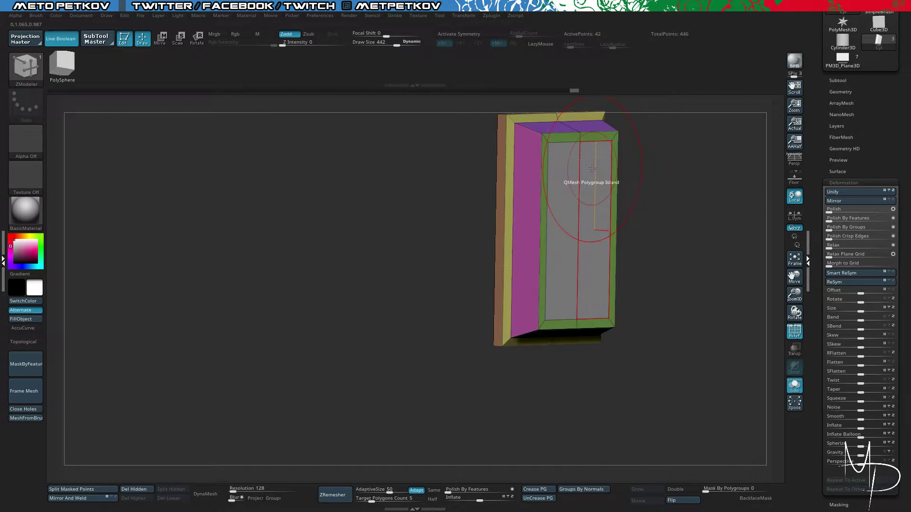
{"action": "left_click", "coordinate": [580, 164]}
{"action": "key", "text": "ctrl+z"}
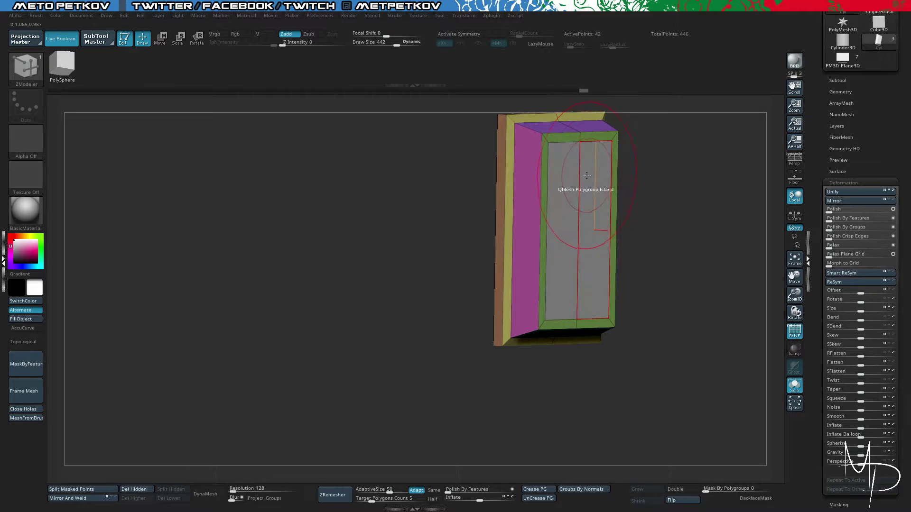
{"action": "left_click", "coordinate": [593, 171]}
{"action": "mouse_move", "coordinate": [573, 167]}
{"action": "right_mouse_down"}
{"action": "mouse_move", "coordinate": [681, 199]}
{"action": "mouse_move", "coordinate": [403, 197]}
{"action": "mouse_move", "coordinate": [620, 162]}
{"action": "mouse_move", "coordinate": [406, 145]}
{"action": "mouse_move", "coordinate": [564, 157]}
{"action": "right_mouse_up"}
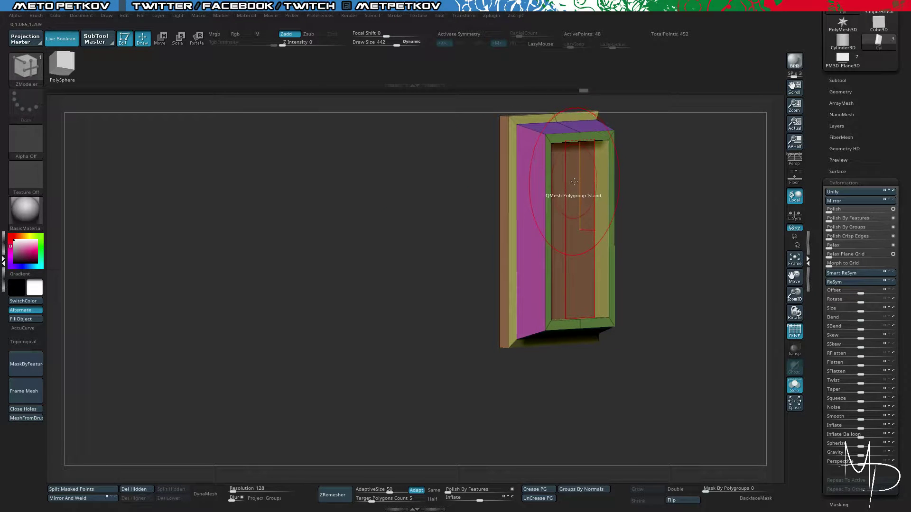
Pull a detached panel from the recess floor out past the frame with QMesh on Polygroup Island.
{"action": "right_click_drag", "start_coordinate": [579, 187], "coordinate": [426, 104]}
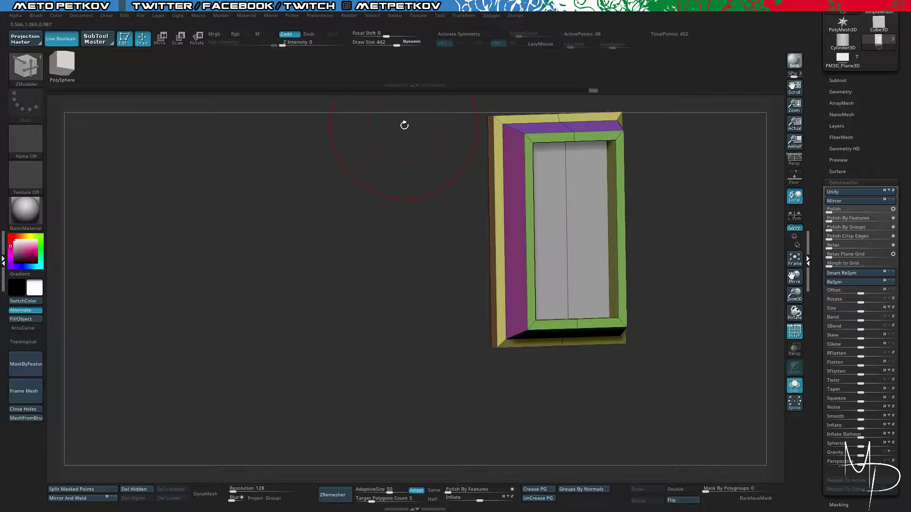
{"action": "right_click_drag", "start_coordinate": [291, 163], "coordinate": [315, 167]}
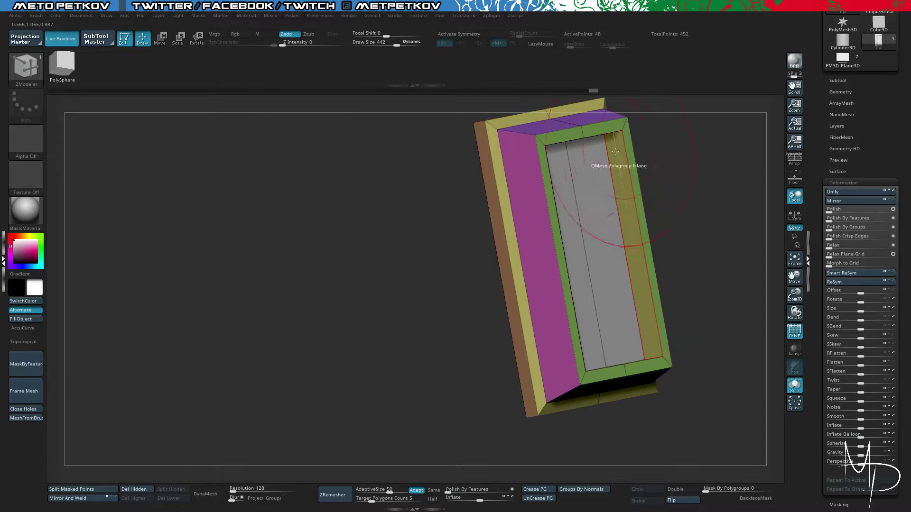
{"action": "left_click", "coordinate": [588, 176]}
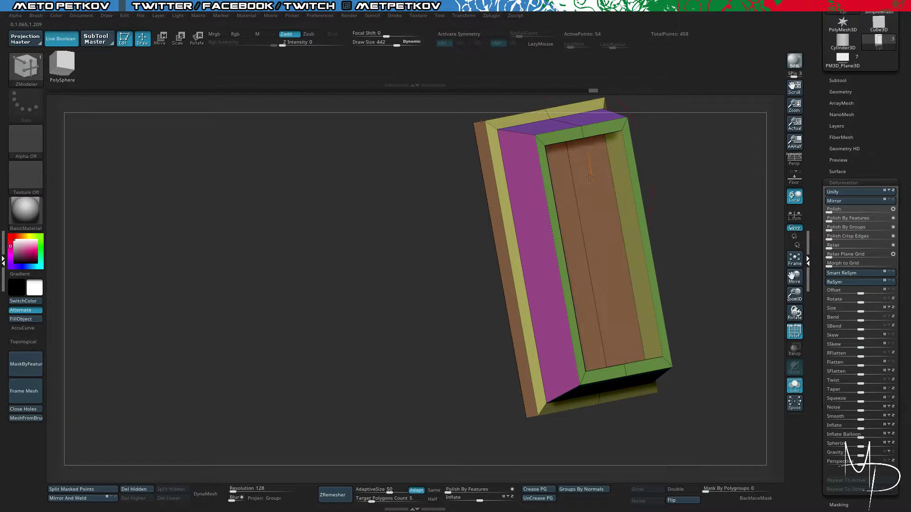
{"action": "left_click_drag", "start_coordinate": [603, 176], "coordinate": [628, 181]}
{"action": "right_click_drag", "start_coordinate": [367, 237], "coordinate": [483, 186]}
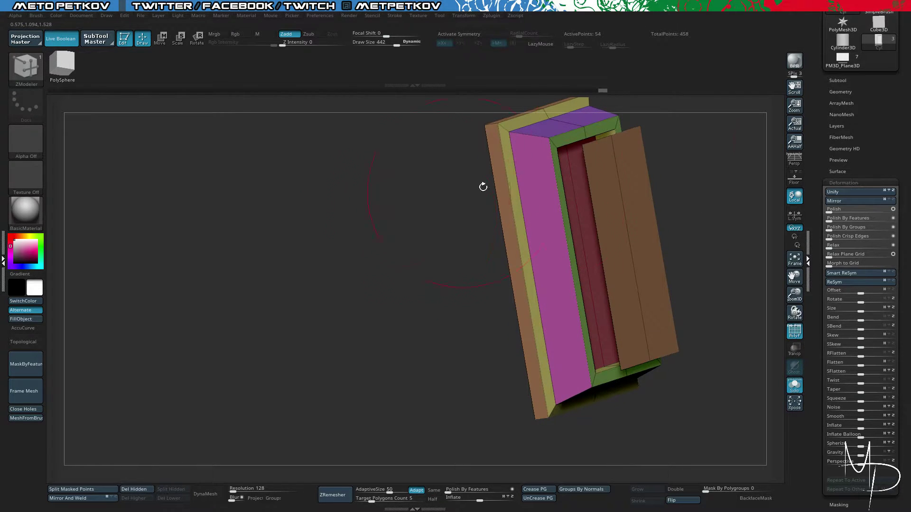
Show the subtool list and extrude the detached panel outward with QMesh to give it thickness.
{"action": "scroll", "coordinate": [847, 125], "scroll_direction": "down", "scroll_amount": 1}
{"action": "left_click", "coordinate": [837, 77]}
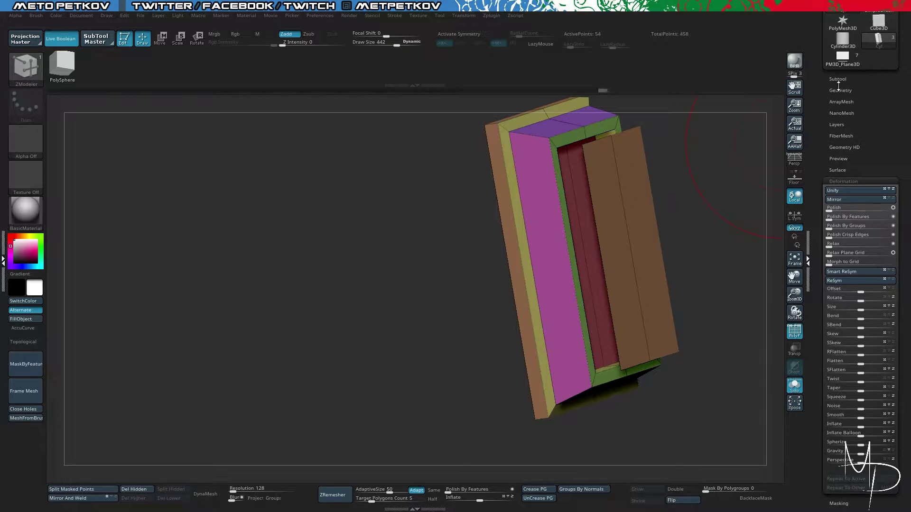
{"action": "key", "text": "shift"}
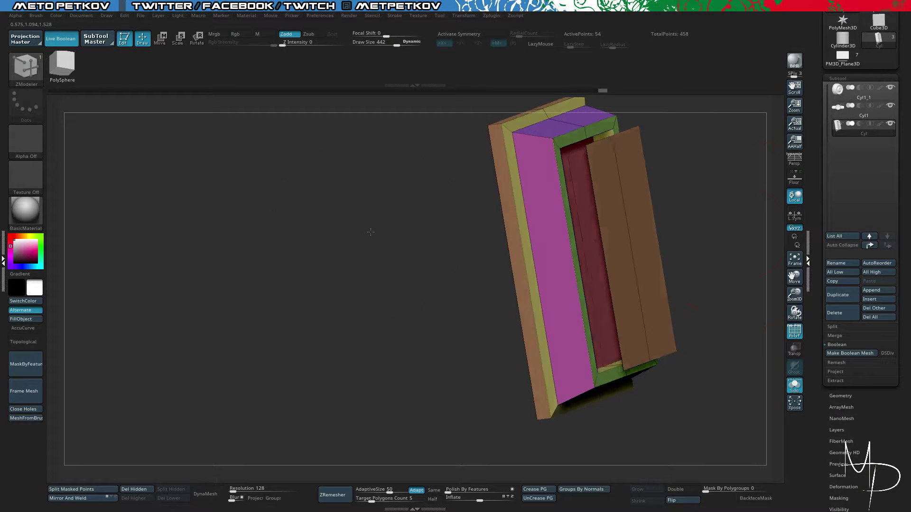
{"action": "right_click_drag", "start_coordinate": [368, 231], "coordinate": [404, 230]}
{"action": "left_click_drag", "start_coordinate": [629, 205], "coordinate": [657, 211]}
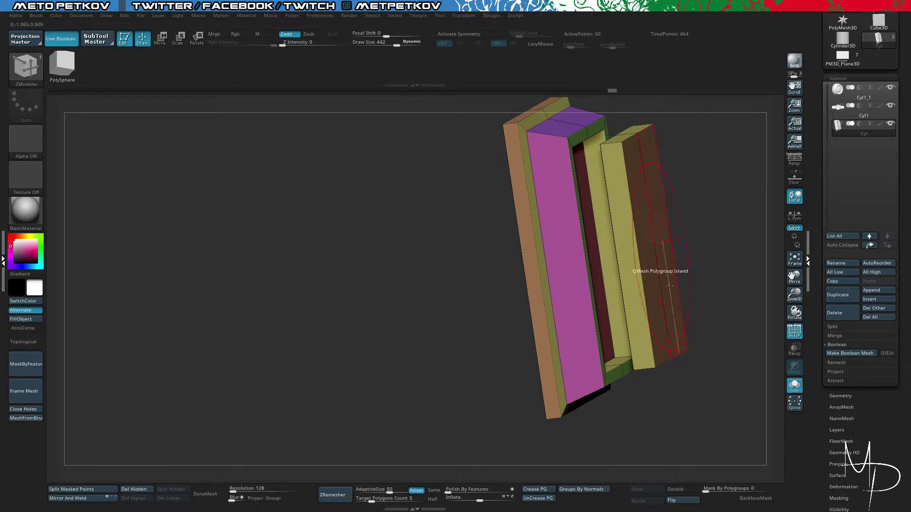
Isolate the extruded panel with a lasso selection and invert the visibility so only the framed block shows.
{"action": "mouse_move", "coordinate": [700, 399]}
{"action": "left_mouse_down"}
{"action": "mouse_move", "coordinate": [712, 397]}
{"action": "mouse_move", "coordinate": [698, 398]}
{"action": "left_mouse_up"}
{"action": "key", "text": "ctrl+shift"}
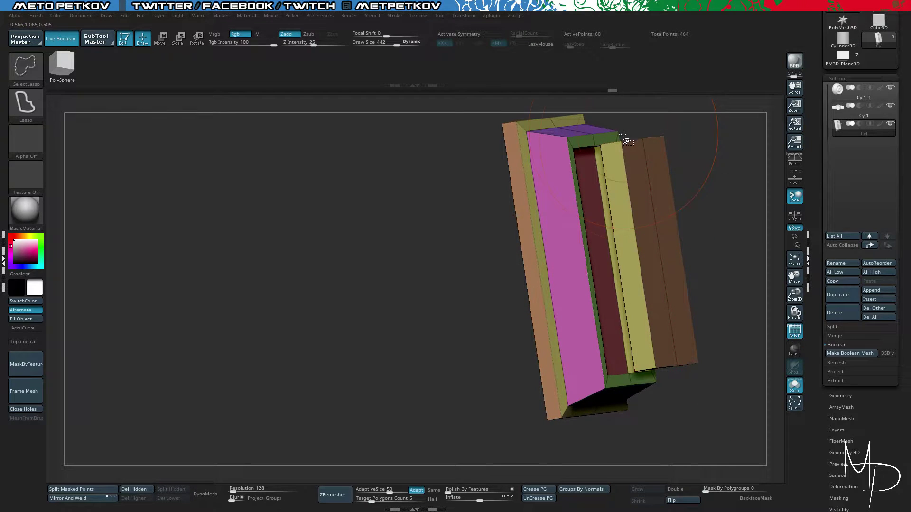
{"action": "left_click_drag", "start_coordinate": [696, 205], "coordinate": [679, 195], "text": "shift"}
{"action": "mouse_move", "coordinate": [600, 121]}
{"action": "left_mouse_down", "text": "ctrl+shift"}
{"action": "mouse_move", "coordinate": [661, 183]}
{"action": "mouse_move", "coordinate": [679, 171]}
{"action": "left_mouse_up", "text": "ctrl+shift"}
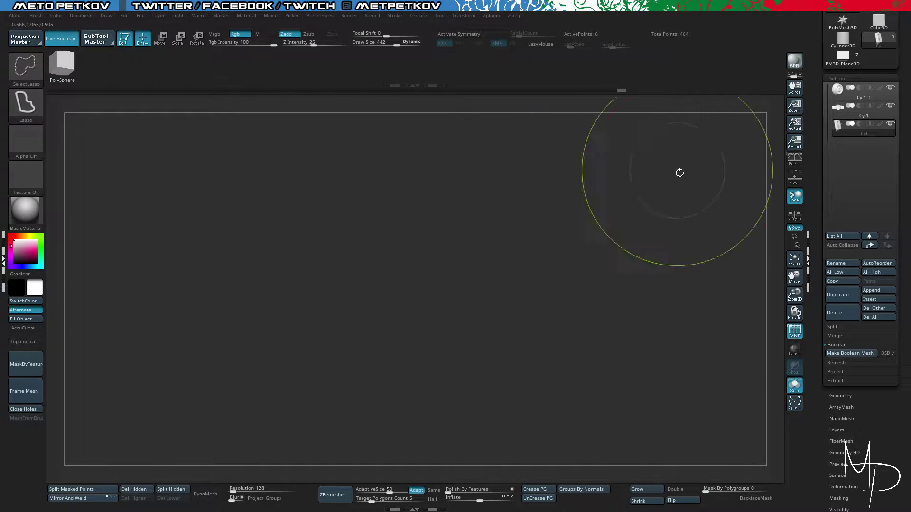
{"action": "left_click", "coordinate": [308, 205], "text": "ctrl+shift"}
{"action": "left_click_drag", "start_coordinate": [291, 224], "coordinate": [260, 252]}
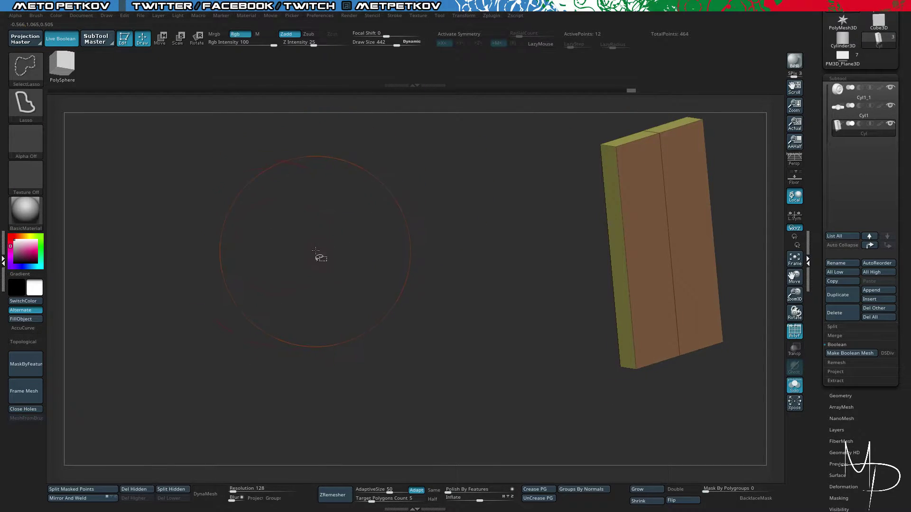
{"action": "left_click", "coordinate": [356, 295], "text": "ctrl+shift"}
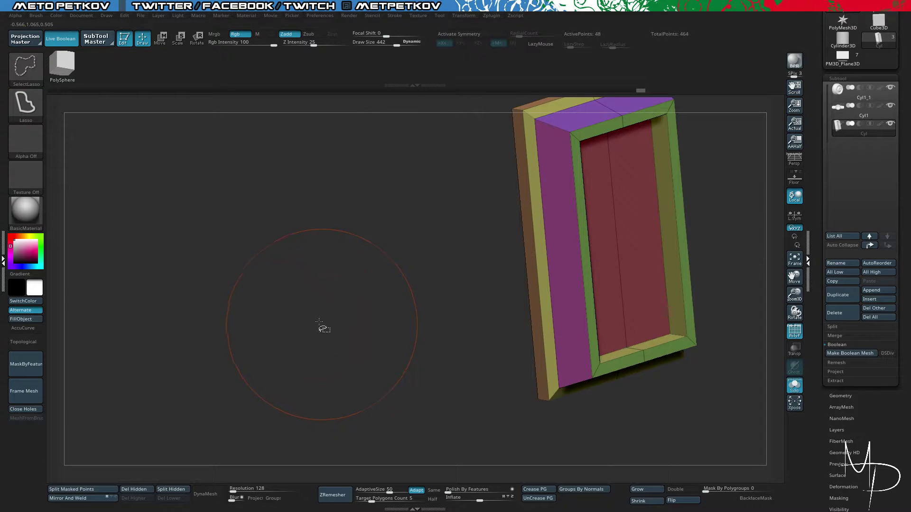
Return to the ZModeler brush and split the hidden panel into its own subtool.
{"action": "key", "text": "b"}
{"action": "key", "text": "z"}
{"action": "key", "text": "m"}
{"action": "left_click_drag", "start_coordinate": [324, 328], "coordinate": [237, 384]}
{"action": "left_click", "coordinate": [167, 494]}
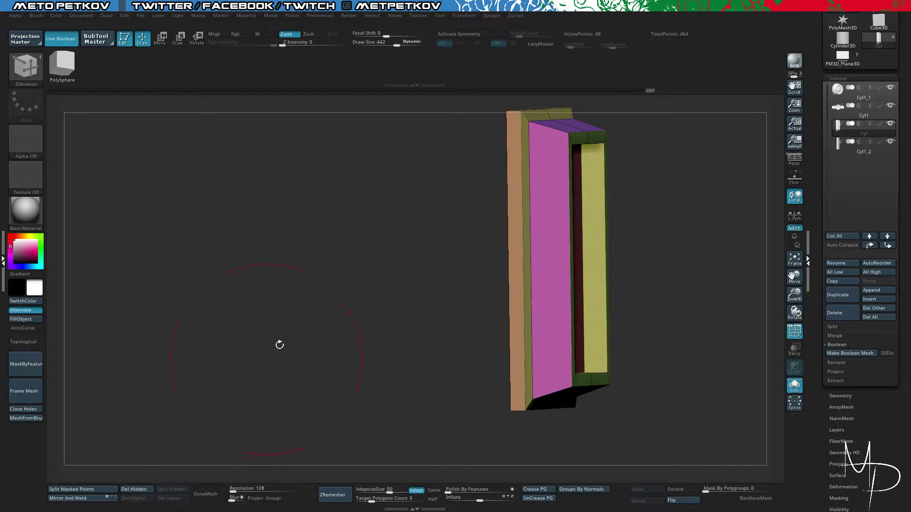
Select the split-off panel's subtool and move it inward along its depth axis into the frame's recess.
{"action": "left_click_drag", "start_coordinate": [281, 344], "coordinate": [332, 283]}
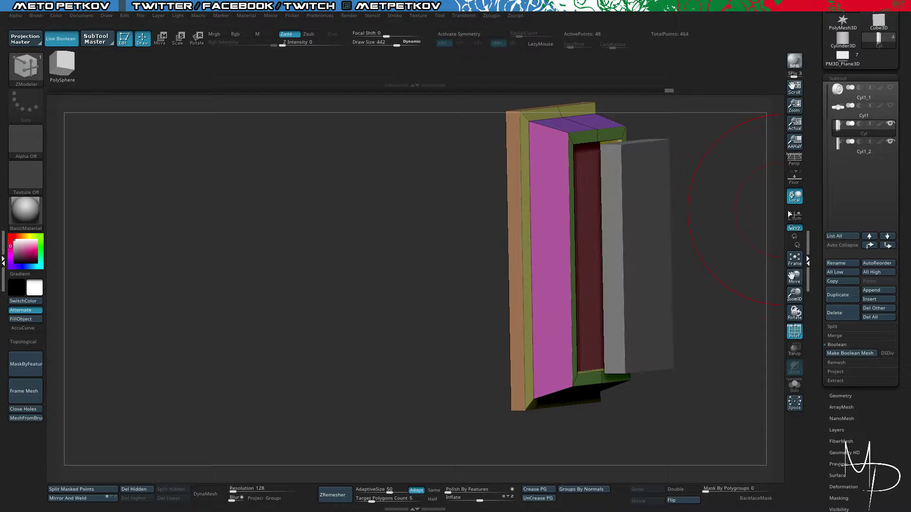
{"action": "key", "text": "alt+Down"}
{"action": "key", "text": "shift+f"}
{"action": "key", "text": "w"}
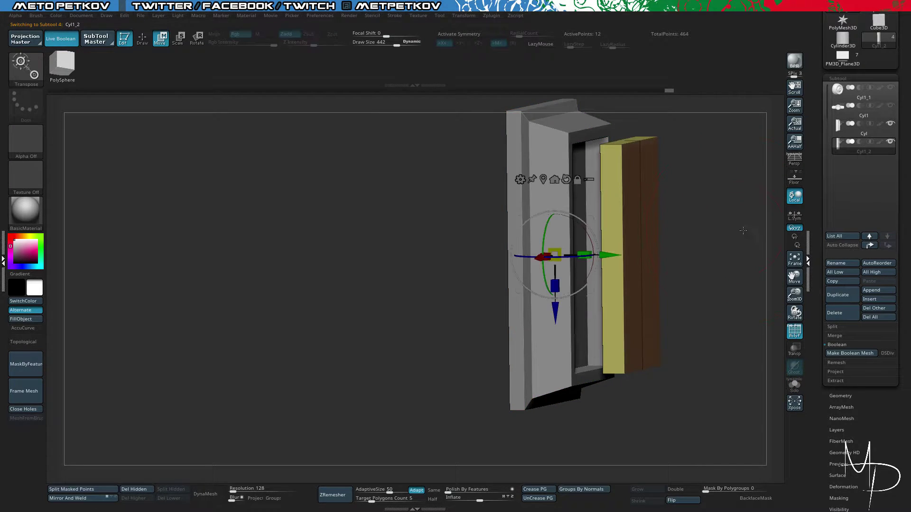
{"action": "left_click_drag", "start_coordinate": [612, 255], "coordinate": [561, 248]}
{"action": "left_click_drag", "start_coordinate": [474, 190], "coordinate": [442, 177], "text": "shift"}
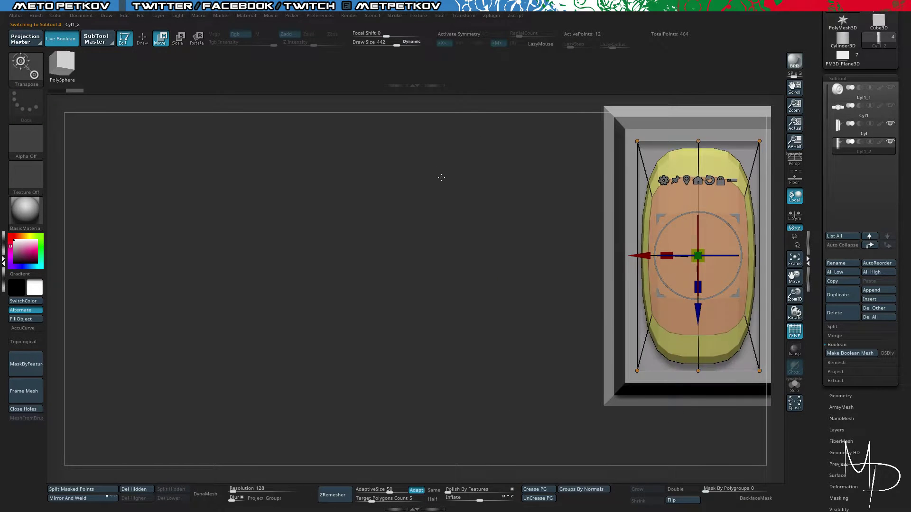
Show the Dynamic Subdiv settings and remove the vertical centre edge loop from the panel with ZModeler.
{"action": "left_click", "coordinate": [835, 396]}
{"action": "left_click", "coordinate": [842, 173]}
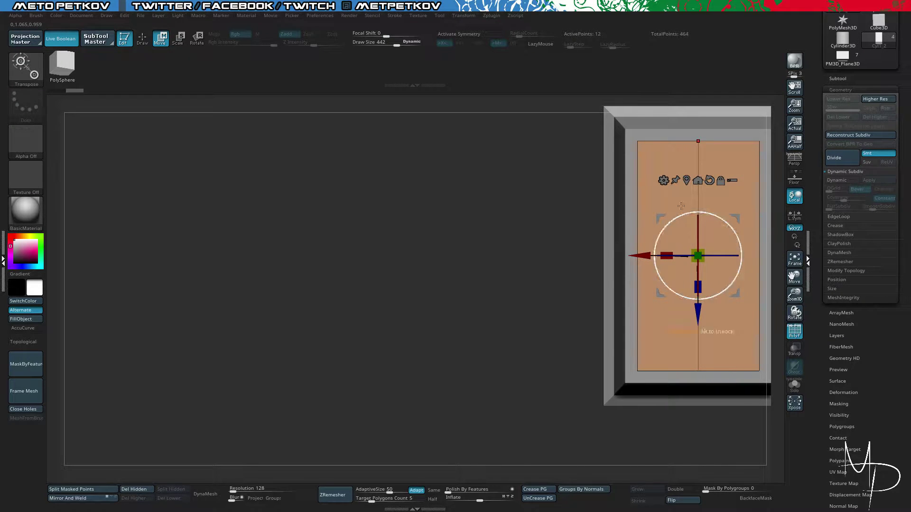
{"action": "key", "text": "q"}
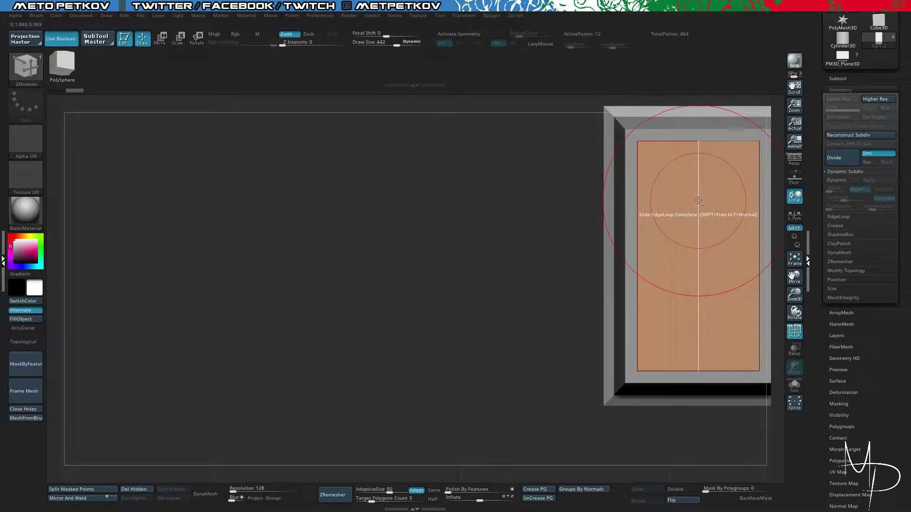
{"action": "key", "text": "space"}
{"action": "left_click", "coordinate": [688, 206]}
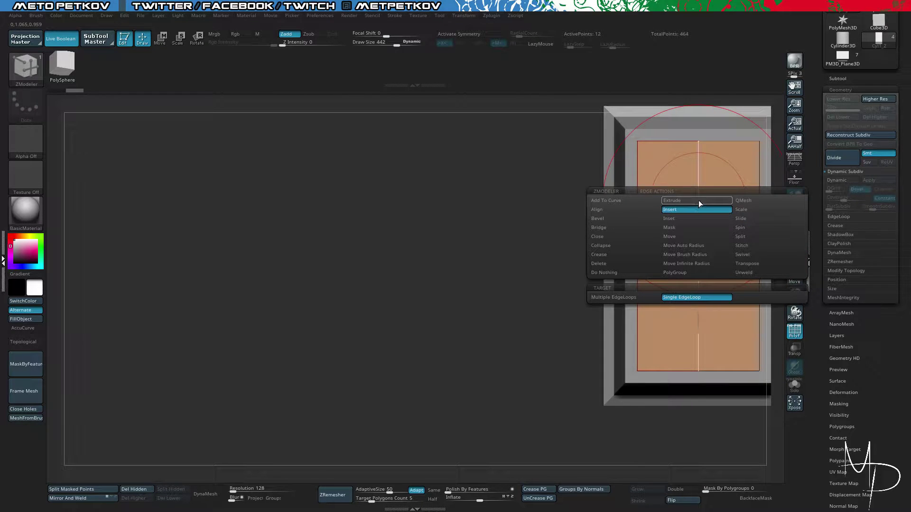
{"action": "key", "text": "ctrl+z"}
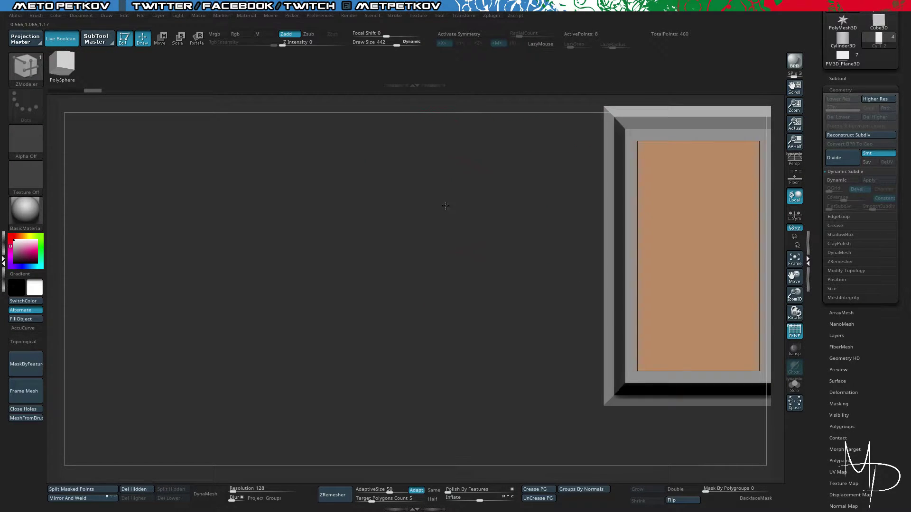
Try to keep the smoothed panel's edges sharp using crease level 3, Groups By Normals and Crease PG.
{"action": "left_click_drag", "start_coordinate": [445, 206], "coordinate": [392, 218]}
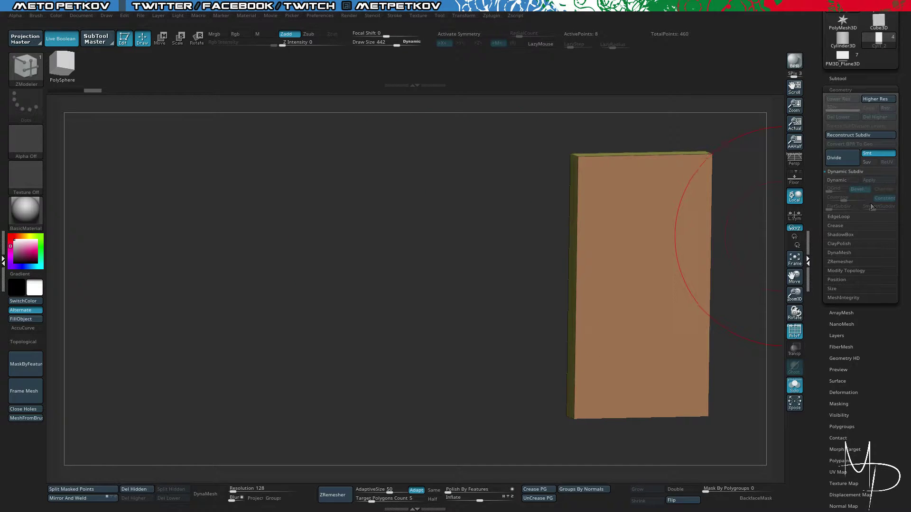
{"action": "key", "text": "d"}
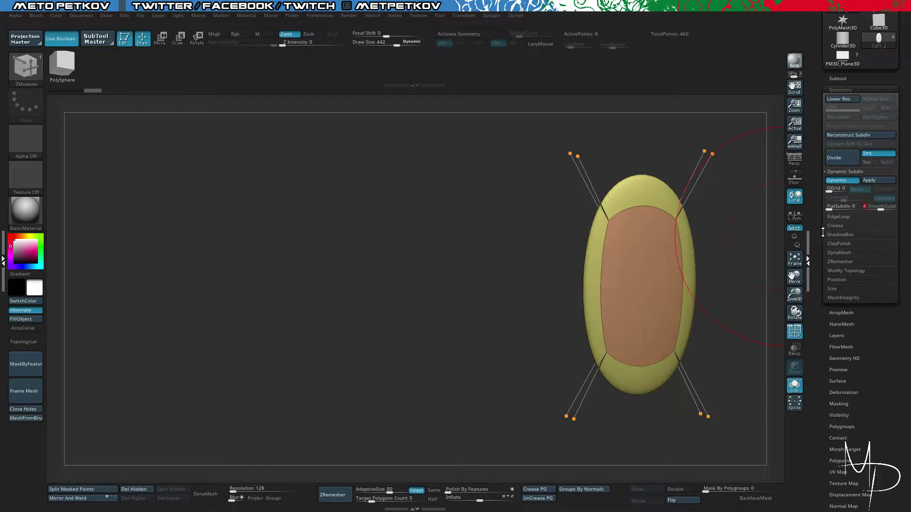
{"action": "left_click", "coordinate": [833, 225]}
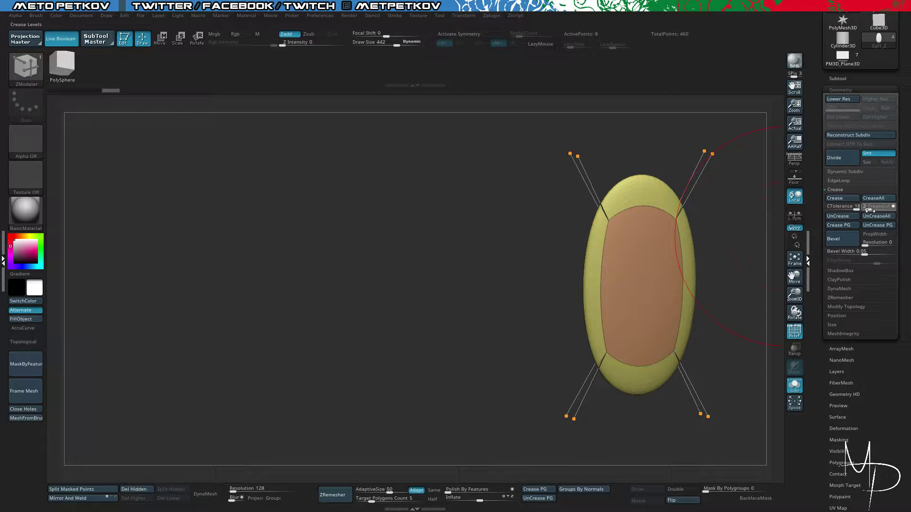
{"action": "left_click_drag", "start_coordinate": [872, 210], "coordinate": [869, 210]}
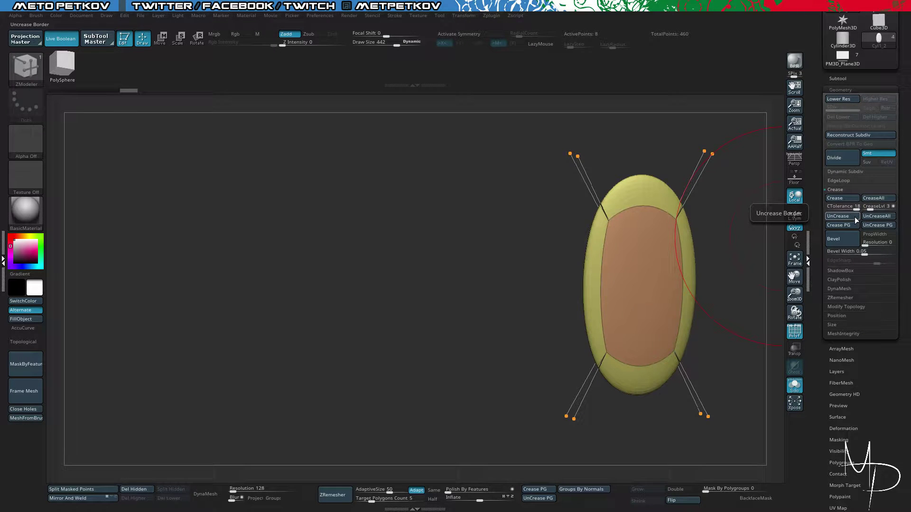
{"action": "left_click", "coordinate": [581, 489]}
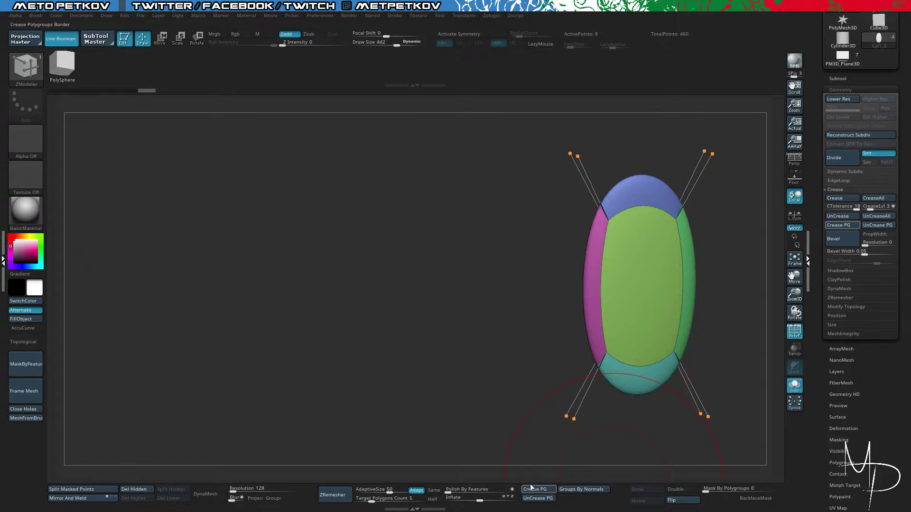
{"action": "left_click", "coordinate": [535, 489]}
{"action": "mouse_move", "coordinate": [440, 221]}
{"action": "left_mouse_down"}
{"action": "mouse_move", "coordinate": [454, 219]}
{"action": "mouse_move", "coordinate": [448, 242]}
{"action": "mouse_move", "coordinate": [520, 169]}
{"action": "left_mouse_up"}
{"action": "key", "text": "shift+d"}
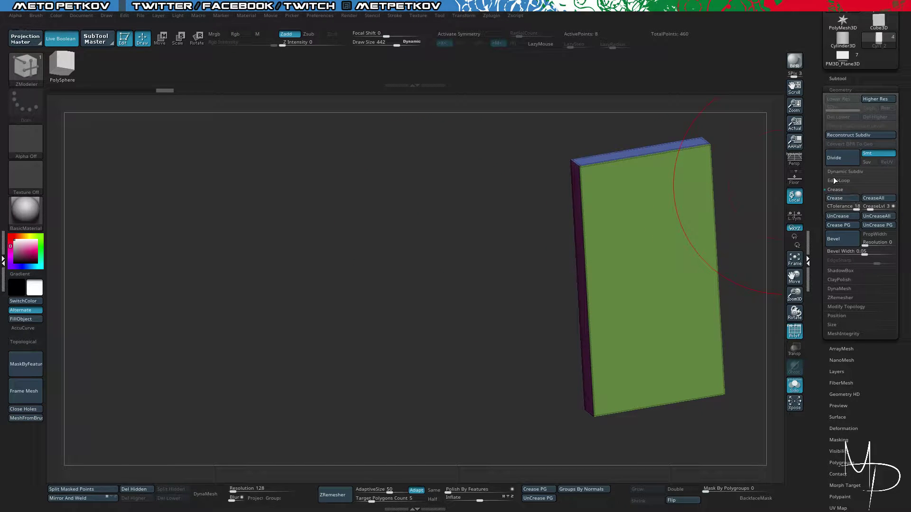
Remove all creases from the panel and preview it smoothed.
{"action": "left_click", "coordinate": [836, 198]}
{"action": "key", "text": "d"}
{"action": "left_click", "coordinate": [874, 216]}
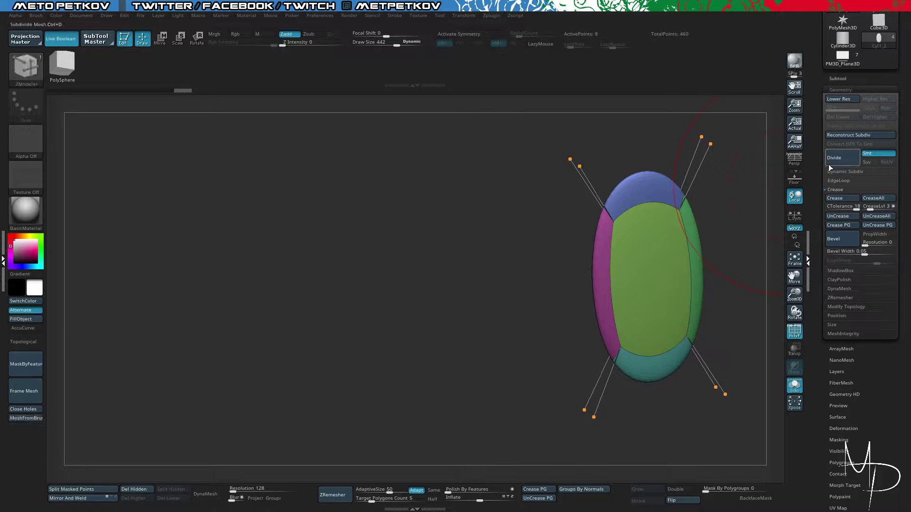
Enable Dynamic Subdiv on the panel with QGrid 3 to bevel its edges.
{"action": "left_click", "coordinate": [845, 172]}
{"action": "left_click", "coordinate": [836, 180]}
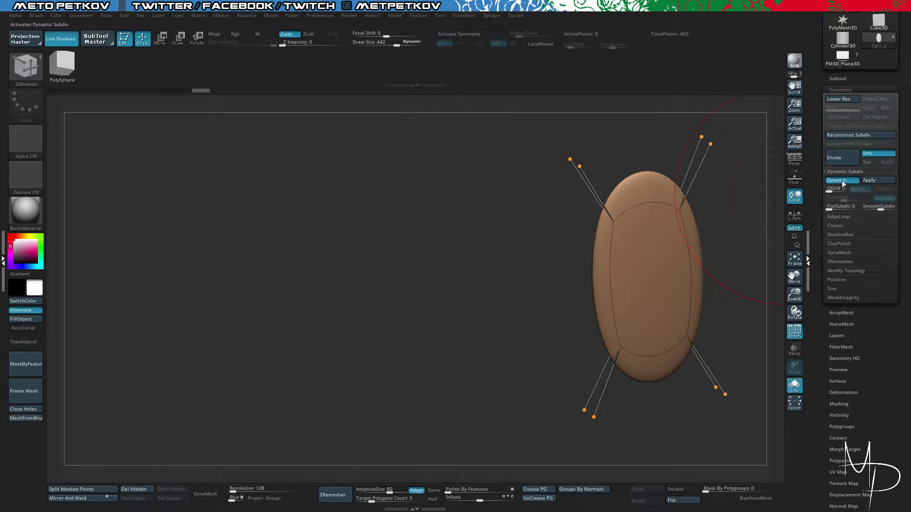
{"action": "left_click", "coordinate": [830, 189]}
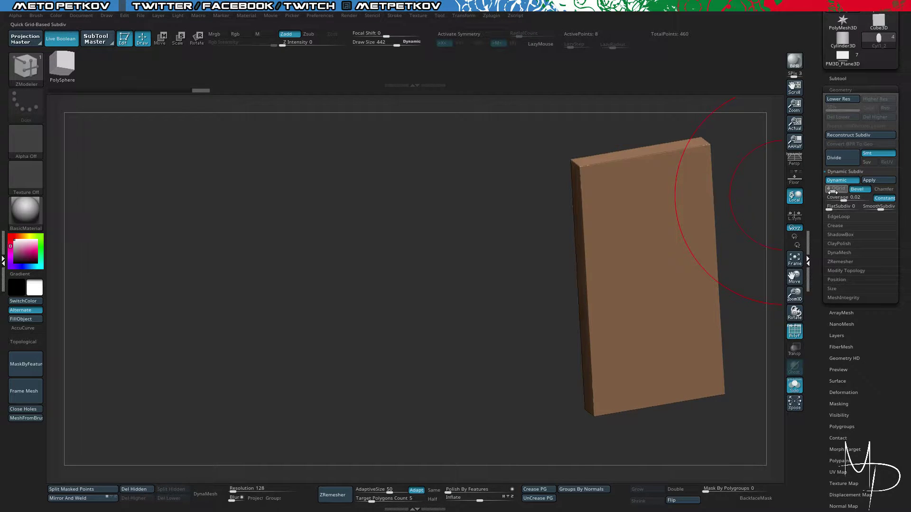
{"action": "left_click_drag", "start_coordinate": [832, 191], "coordinate": [831, 192]}
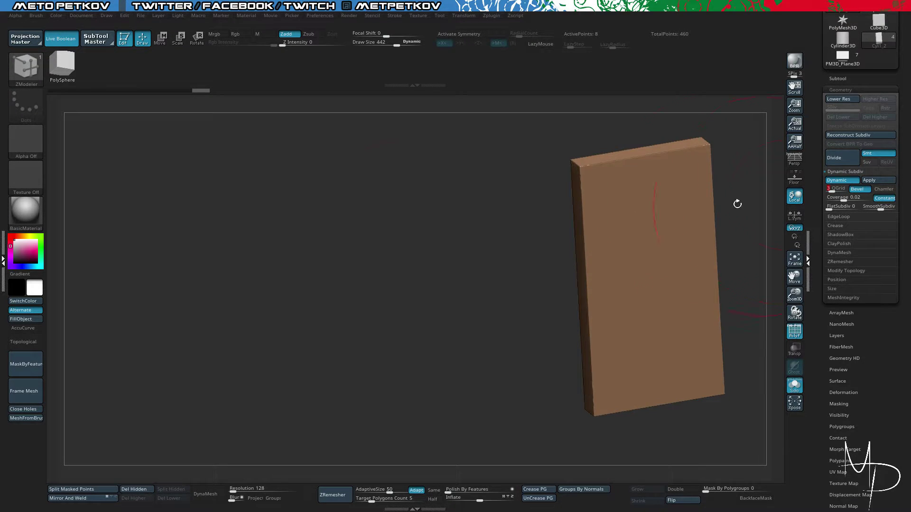
{"action": "left_click_drag", "start_coordinate": [391, 195], "coordinate": [436, 224], "text": "alt"}
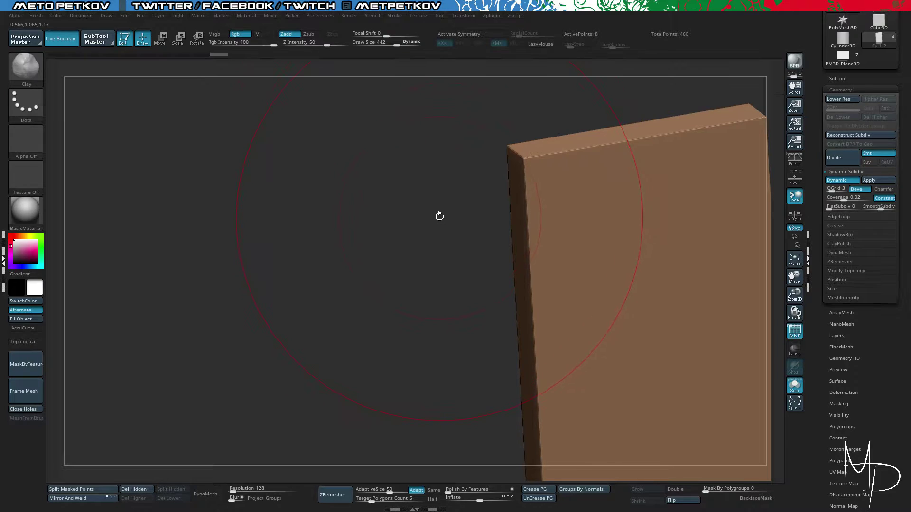
Refine the panel's edge bevels by turning Bevel off and setting QGrid to 2 and Coverage to 0.0865.
{"action": "left_click", "coordinate": [856, 189]}
{"action": "left_click_drag", "start_coordinate": [838, 214], "coordinate": [836, 211]}
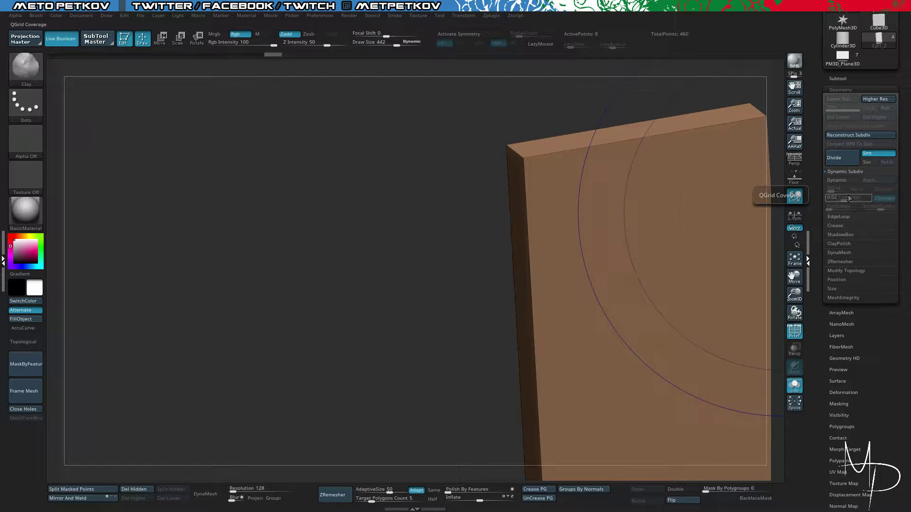
{"action": "left_click_drag", "start_coordinate": [843, 200], "coordinate": [849, 199]}
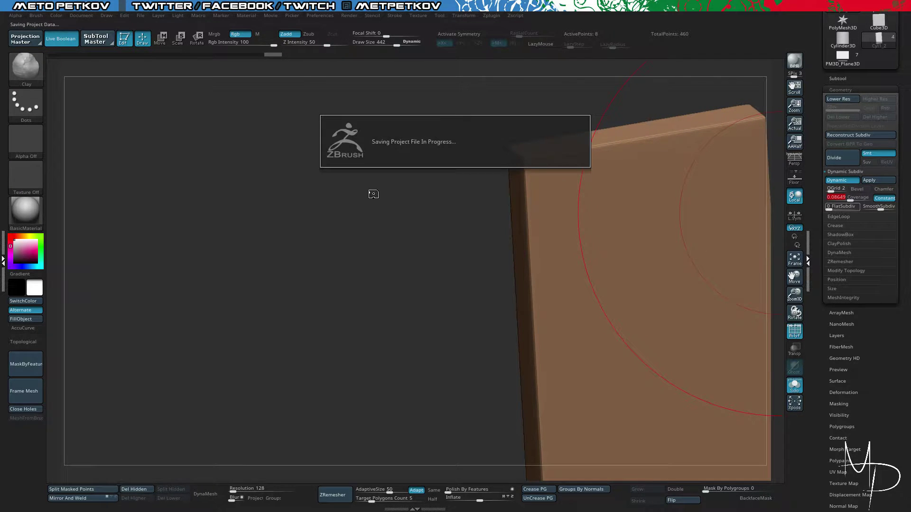
{"action": "left_click_drag", "start_coordinate": [308, 252], "coordinate": [504, 185]}
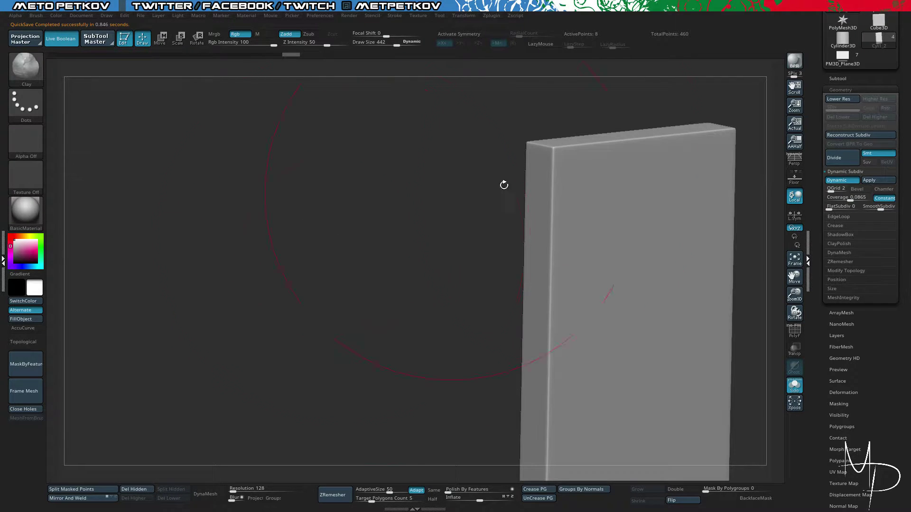
Try applying the dynamic subdivision to the panel and inspect the wireframe, then undo it.
{"action": "key", "text": "shift+f"}
{"action": "left_click", "coordinate": [877, 180]}
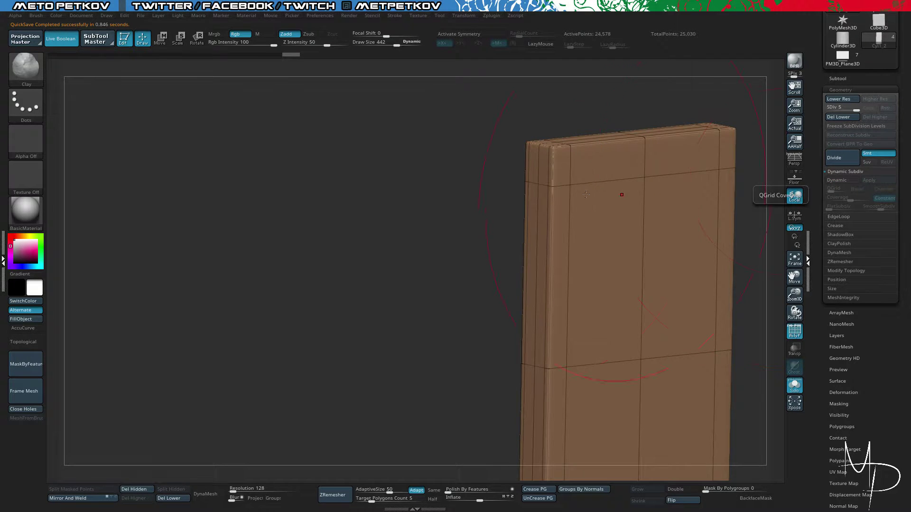
{"action": "left_click_drag", "start_coordinate": [384, 204], "coordinate": [522, 204]}
{"action": "mouse_move", "coordinate": [429, 165]}
{"action": "left_mouse_down"}
{"action": "mouse_move", "coordinate": [399, 134]}
{"action": "mouse_move", "coordinate": [418, 151]}
{"action": "mouse_move", "coordinate": [433, 141]}
{"action": "left_mouse_up"}
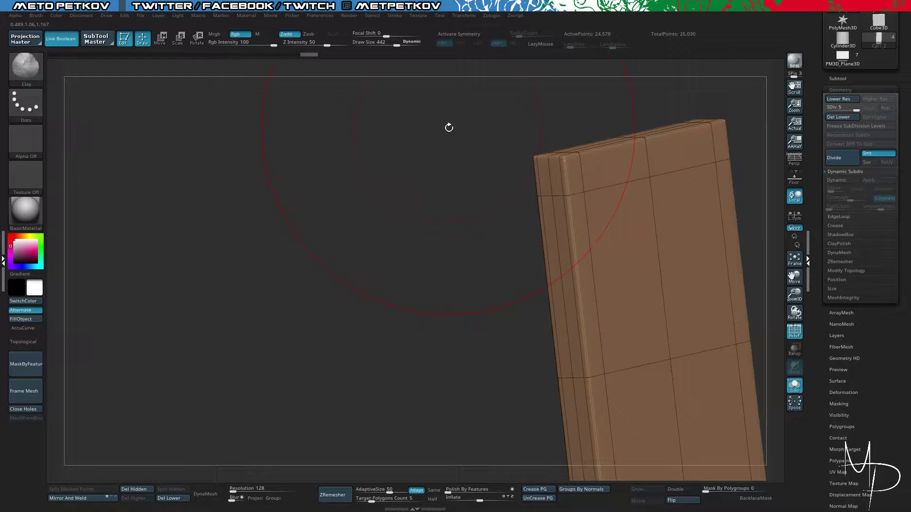
{"action": "left_click_drag", "start_coordinate": [334, 175], "coordinate": [374, 183]}
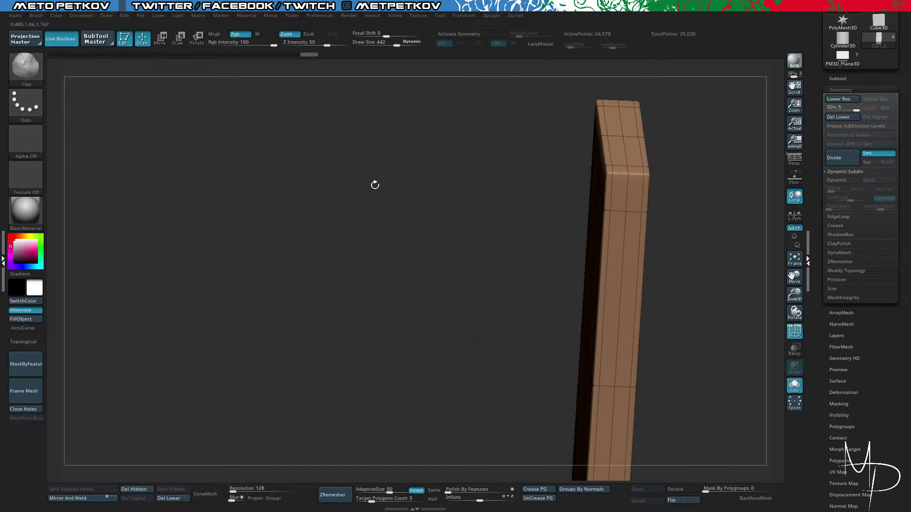
{"action": "left_click", "coordinate": [828, 108]}
{"action": "key", "text": "ctrl"}
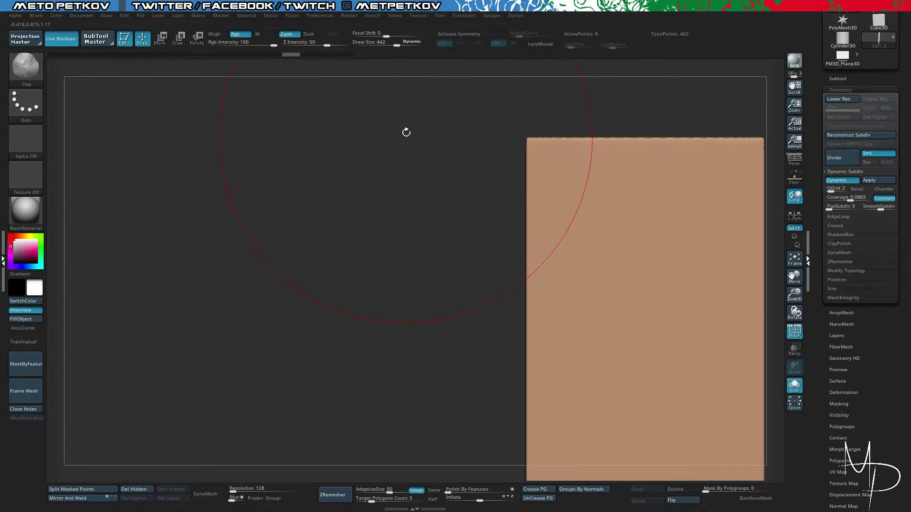
Show the framed block again and move the panel slightly inward so it sinks into the frame.
{"action": "key", "text": "alt+s"}
{"action": "left_click_drag", "start_coordinate": [388, 212], "coordinate": [563, 187], "text": "alt"}
{"action": "key", "text": "w"}
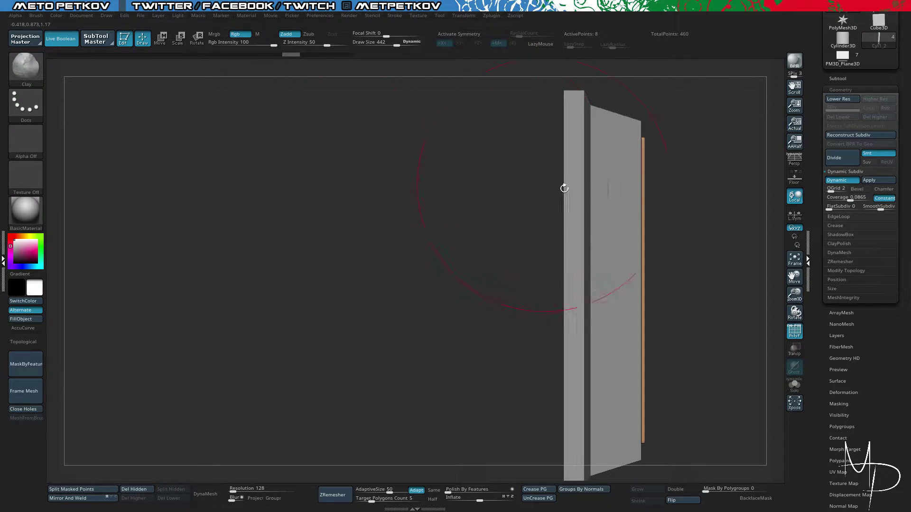
{"action": "left_click", "coordinate": [513, 214]}
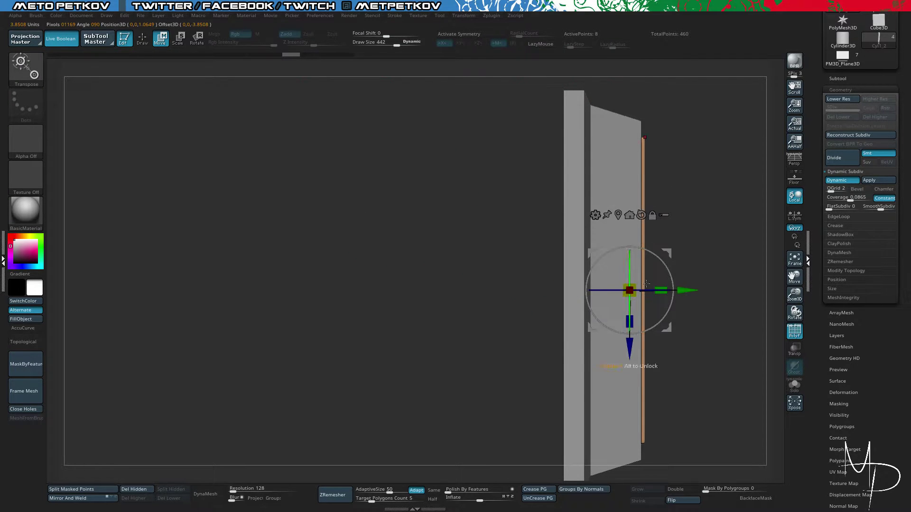
{"action": "left_click_drag", "start_coordinate": [688, 291], "coordinate": [684, 291]}
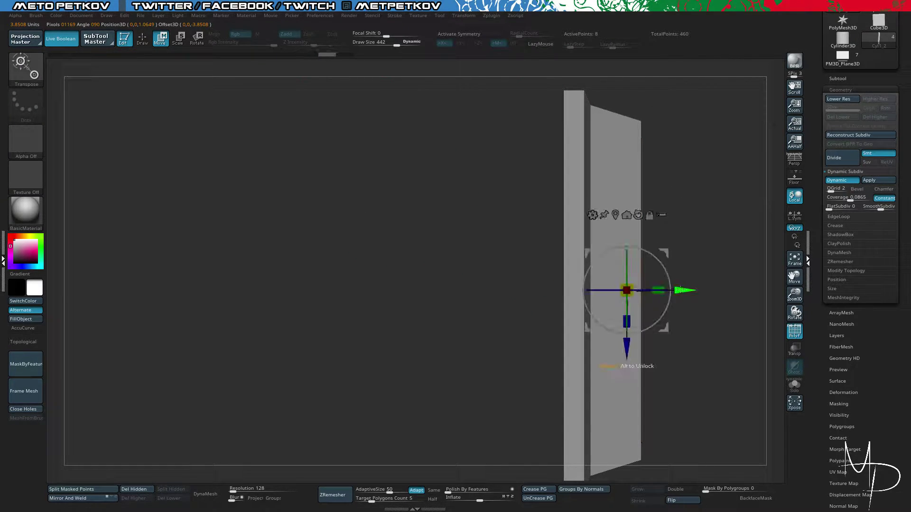
{"action": "left_click_drag", "start_coordinate": [725, 269], "coordinate": [696, 262]}
Select the framed block and sharpen its dynamic subdivision preview with Groups By Normals and Crease PG.
{"action": "left_click", "coordinate": [537, 190], "text": "alt"}
{"action": "left_click_drag", "start_coordinate": [386, 109], "coordinate": [340, 128]}
{"action": "key", "text": "d"}
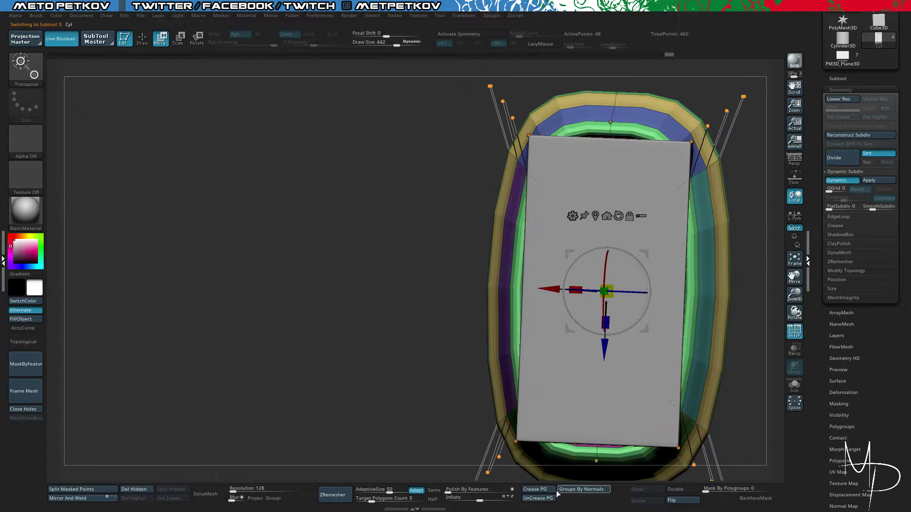
{"action": "left_click", "coordinate": [534, 490]}
{"action": "key", "text": "alt+s"}
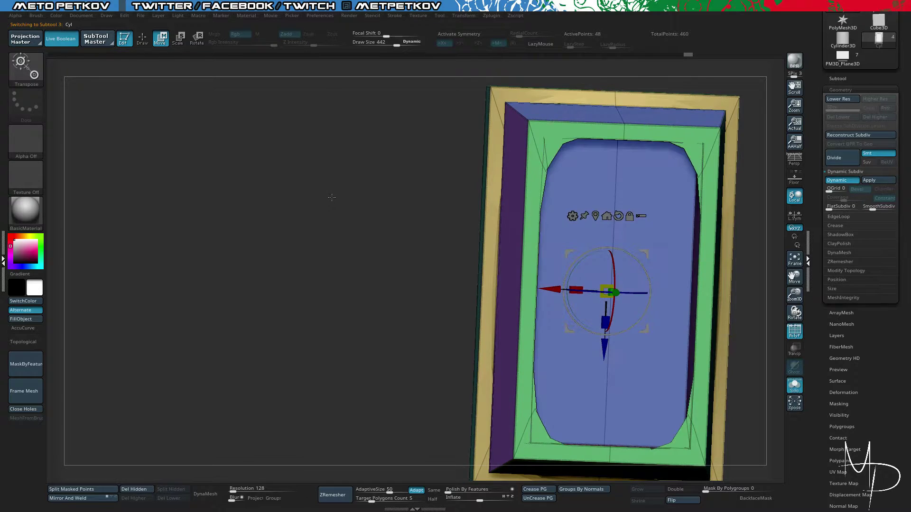
Remove all creases from the framed block with UnCreaseAll.
{"action": "mouse_move", "coordinate": [330, 197]}
{"action": "left_mouse_down"}
{"action": "mouse_move", "coordinate": [314, 148]}
{"action": "mouse_move", "coordinate": [344, 200]}
{"action": "left_mouse_up"}
{"action": "key", "text": "q"}
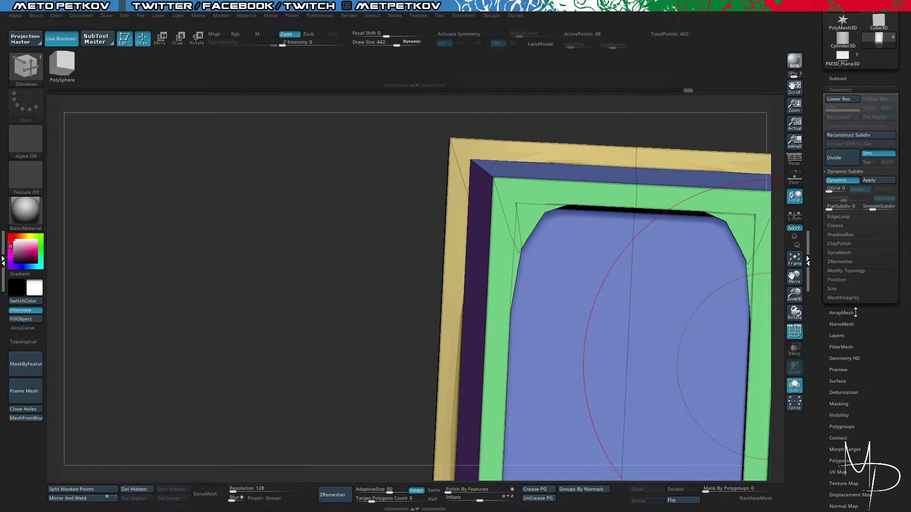
{"action": "left_click", "coordinate": [841, 226]}
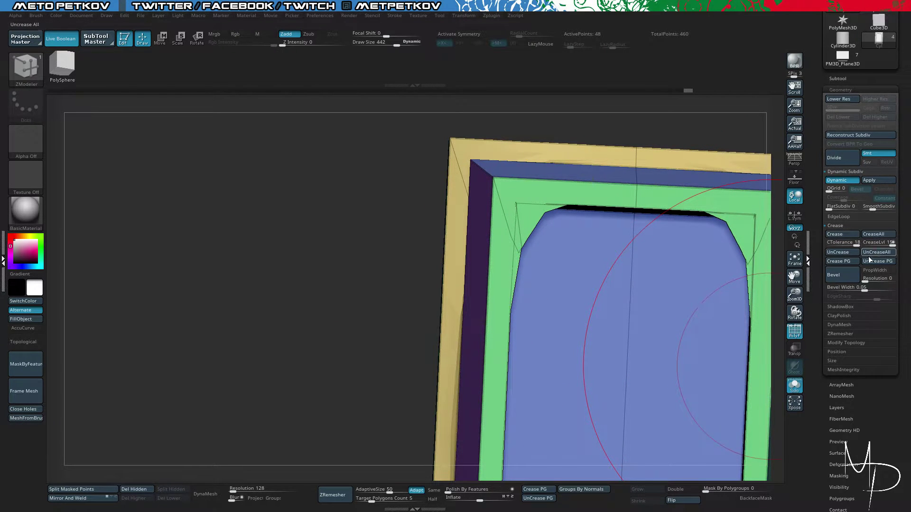
{"action": "left_click", "coordinate": [872, 255]}
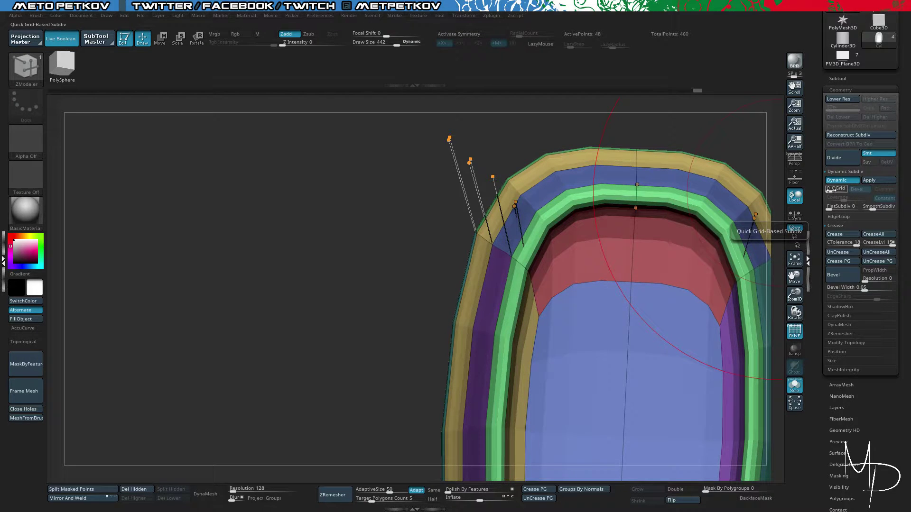
Bevel the framed block's edges in dynamic subdivision with QGrid 2 and Coverage 0.0354.
{"action": "left_click_drag", "start_coordinate": [829, 189], "coordinate": [831, 190]}
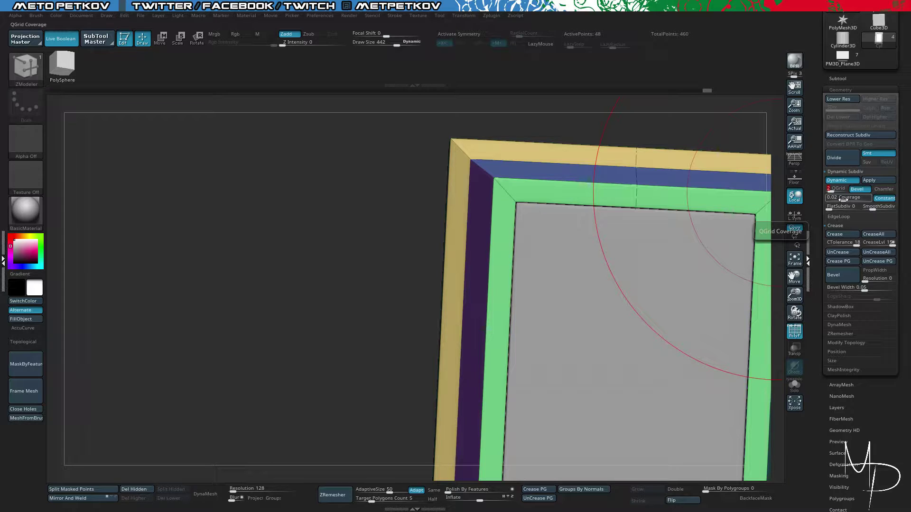
{"action": "key", "text": "shift+f"}
{"action": "mouse_move", "coordinate": [840, 199]}
{"action": "left_mouse_down"}
{"action": "mouse_move", "coordinate": [860, 197]}
{"action": "mouse_move", "coordinate": [847, 193]}
{"action": "left_mouse_up"}
{"action": "left_click_drag", "start_coordinate": [374, 193], "coordinate": [317, 190], "text": "alt"}
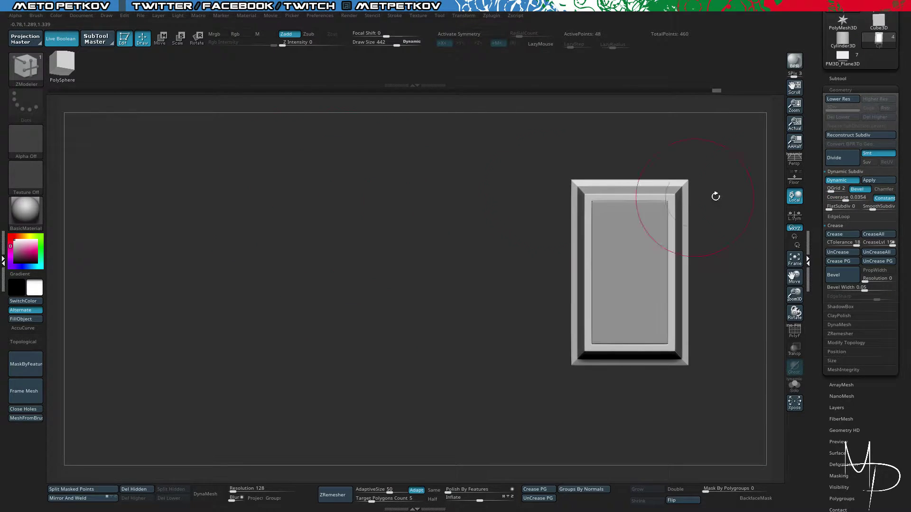
Merge the framed block down with the inner panel into one subtool and compare its dynamic subdivision preview off and on.
{"action": "left_click", "coordinate": [837, 79]}
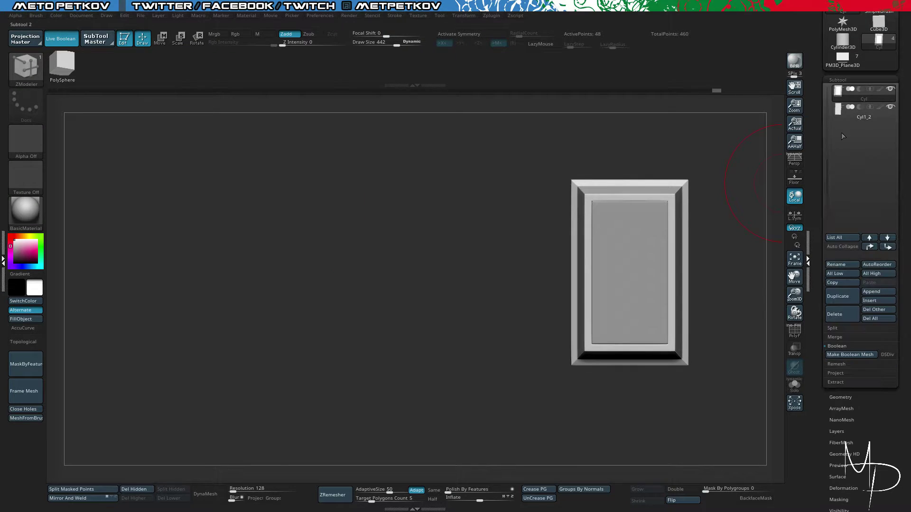
{"action": "left_click", "coordinate": [833, 337]}
{"action": "left_click", "coordinate": [841, 346]}
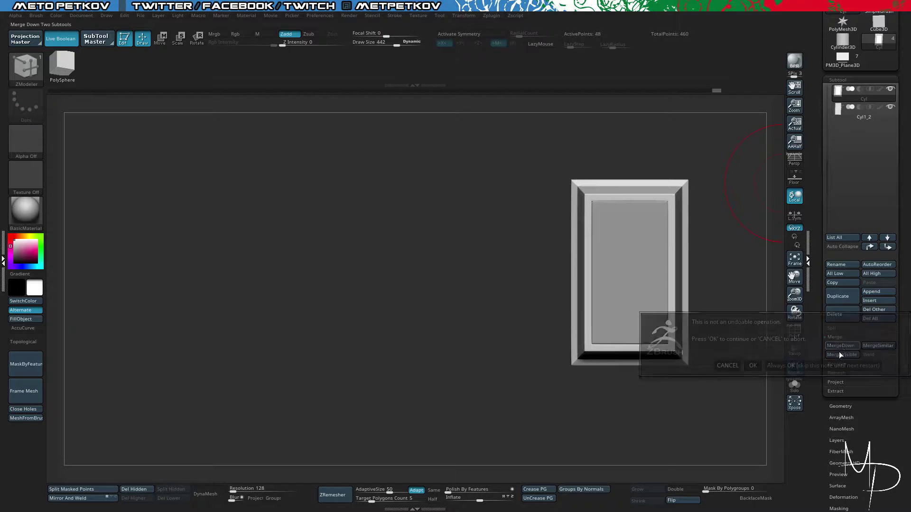
{"action": "left_click", "coordinate": [800, 367]}
{"action": "key", "text": "shift+d"}
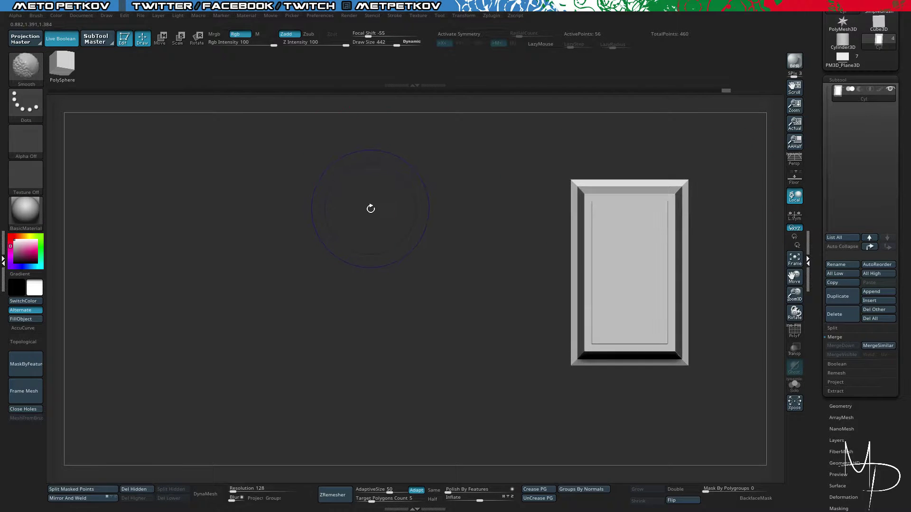
{"action": "key", "text": "d"}
{"action": "left_click_drag", "start_coordinate": [372, 213], "coordinate": [393, 230], "text": "alt"}
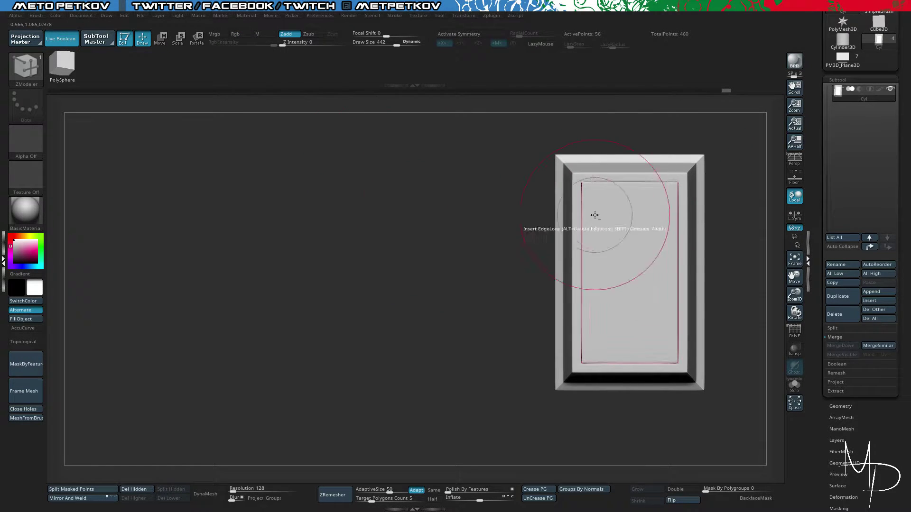
{"action": "mouse_move", "coordinate": [404, 192]}
{"action": "left_mouse_down"}
{"action": "mouse_move", "coordinate": [431, 221]}
{"action": "mouse_move", "coordinate": [445, 216]}
{"action": "mouse_move", "coordinate": [397, 193]}
{"action": "mouse_move", "coordinate": [417, 205]}
{"action": "mouse_move", "coordinate": [417, 195]}
{"action": "left_mouse_up"}
Assign the whole merged block to a single polygroup and choose the ZModeler brush.
{"action": "key", "text": "shift+f"}
{"action": "key", "text": "ctrl+w"}
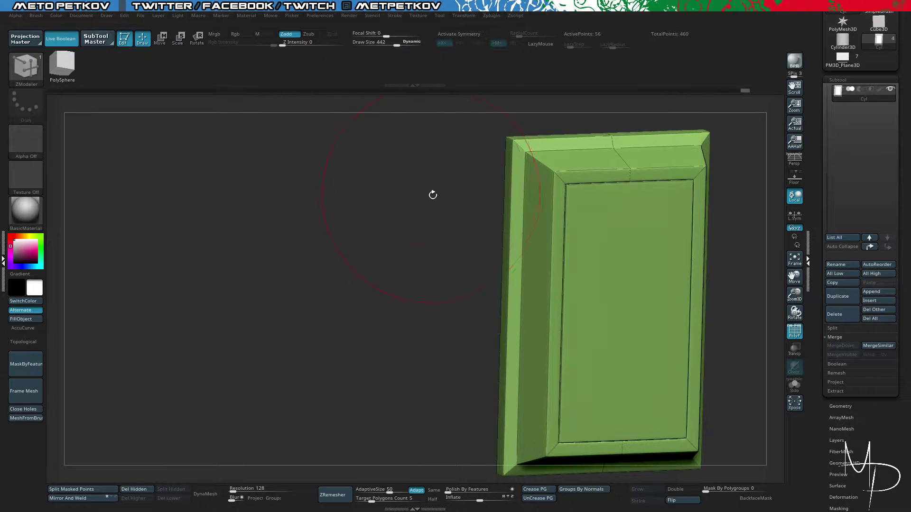
{"action": "key", "text": "b"}
{"action": "key", "text": "z"}
{"action": "key", "text": "m"}
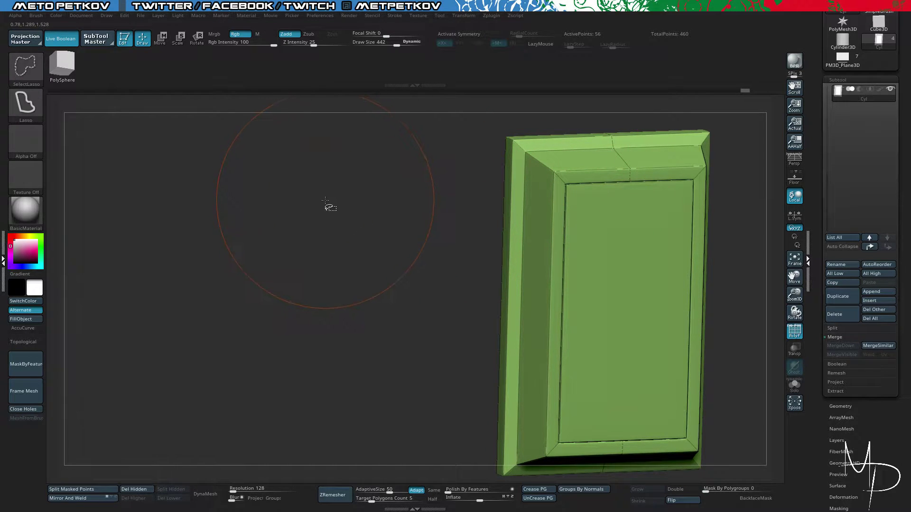
Isolate the inner panel's geometry from the rest of the merged block and inspect its edges.
{"action": "left_click_drag", "start_coordinate": [329, 206], "coordinate": [478, 128], "text": "shift"}
{"action": "key", "text": "ctrl+shift"}
{"action": "left_click_drag", "start_coordinate": [520, 154], "coordinate": [508, 159], "text": "ctrl+shift"}
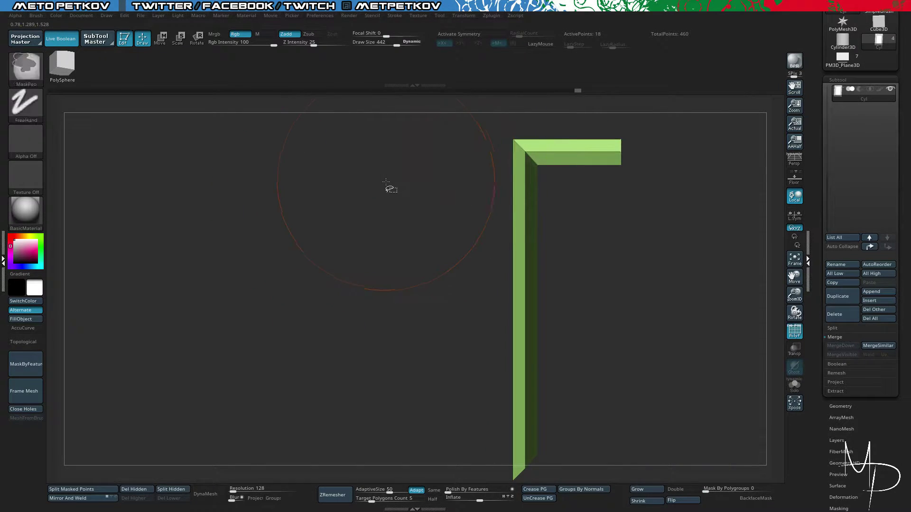
{"action": "left_click", "coordinate": [393, 191], "text": "ctrl+shift"}
{"action": "left_click_drag", "start_coordinate": [417, 198], "coordinate": [433, 253], "text": "ctrl+shift"}
{"action": "left_click_drag", "start_coordinate": [403, 219], "coordinate": [428, 233]}
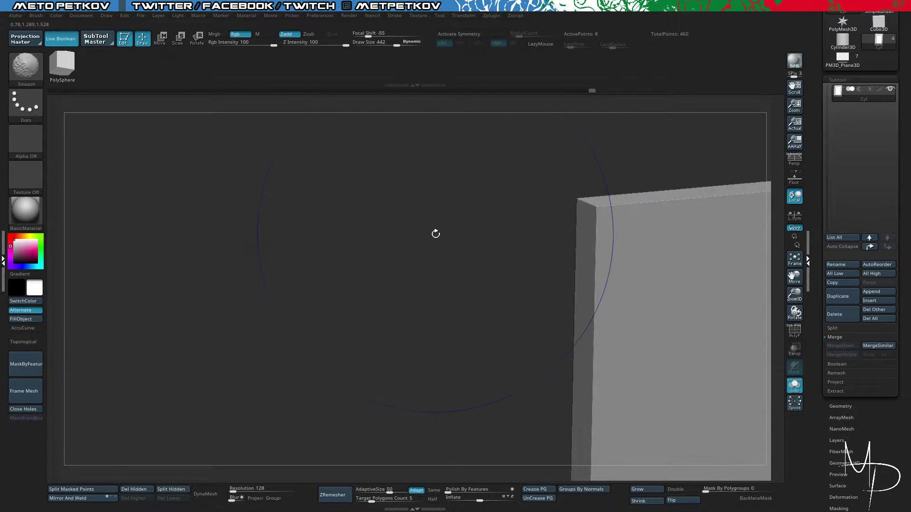
{"action": "key", "text": "shift+f"}
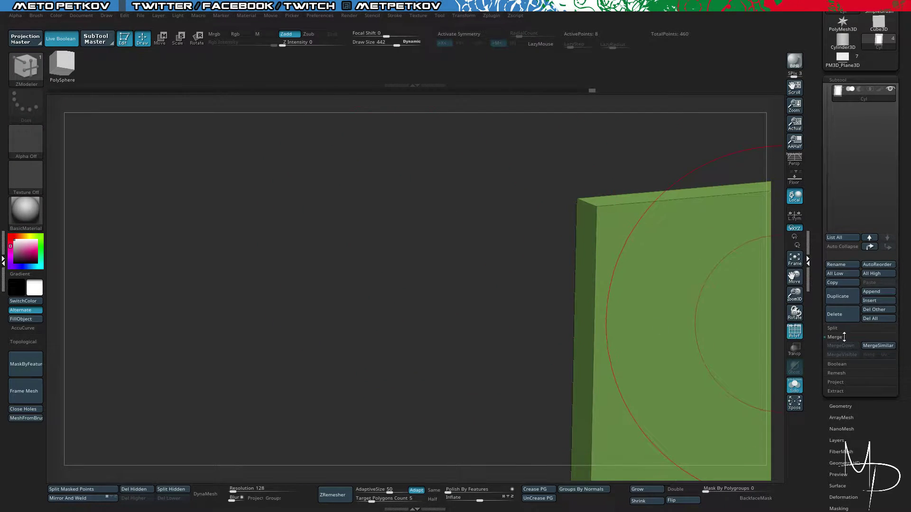
Turn on dynamic subdivision for the isolated panel and show the whole block again.
{"action": "left_click", "coordinate": [842, 406]}
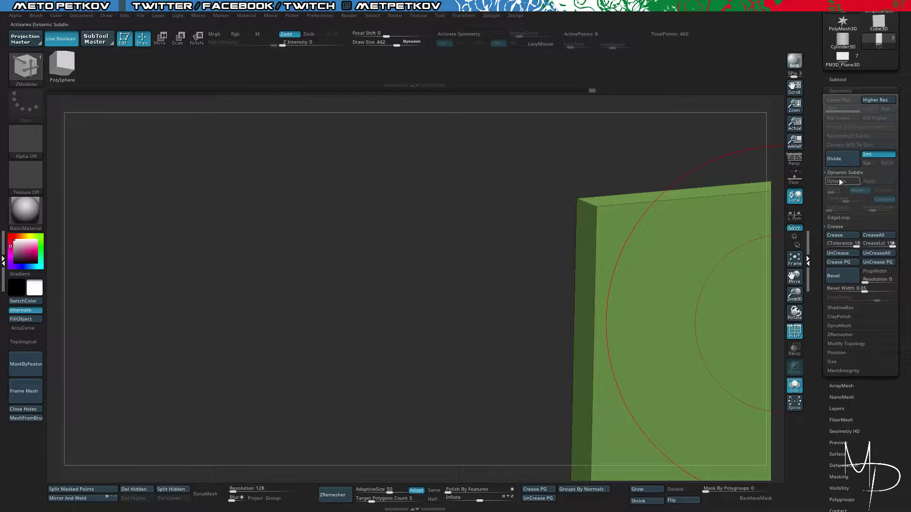
{"action": "left_click", "coordinate": [840, 182]}
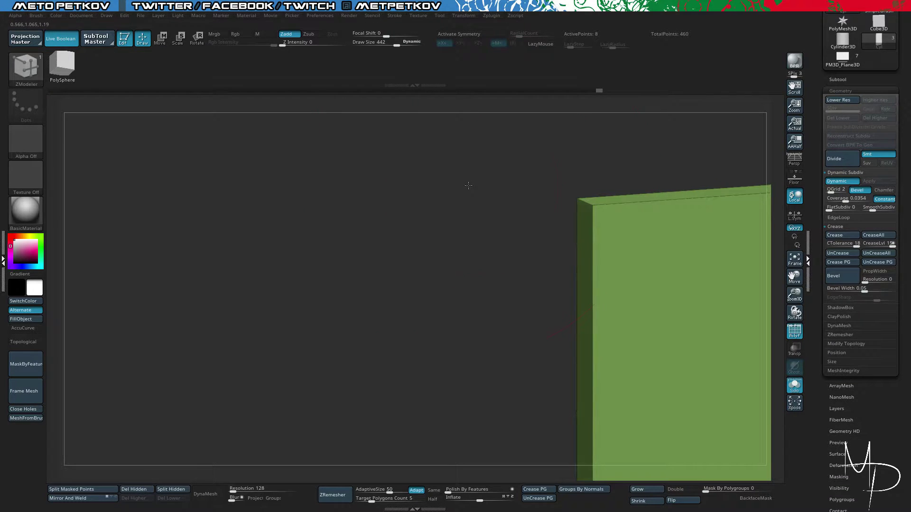
{"action": "left_click", "coordinate": [471, 191], "text": "ctrl+shift"}
{"action": "key", "text": "shift+f"}
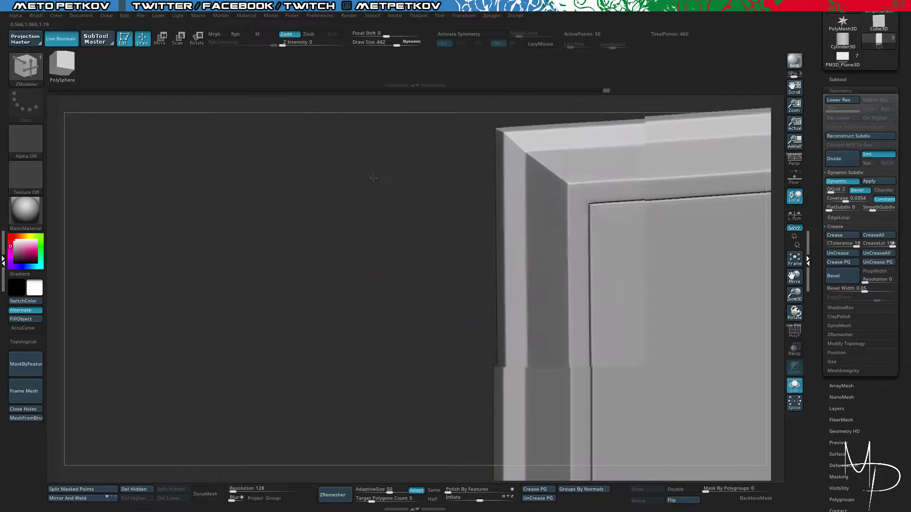
{"action": "key", "text": "f"}
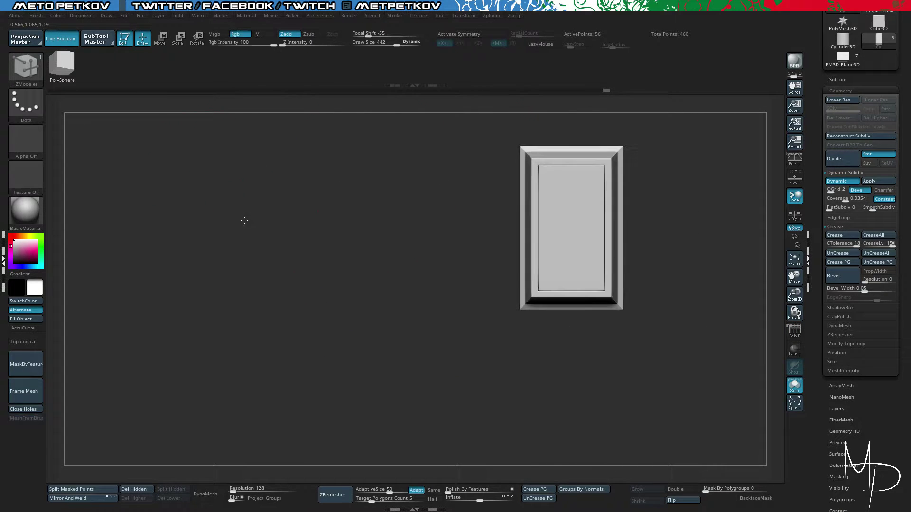
{"action": "left_click_drag", "start_coordinate": [284, 223], "coordinate": [282, 229], "text": "alt"}
Examine the framed block, then isolate the hub with tapered arms and inspect it with and without its wireframe.
{"action": "left_click", "coordinate": [837, 79]}
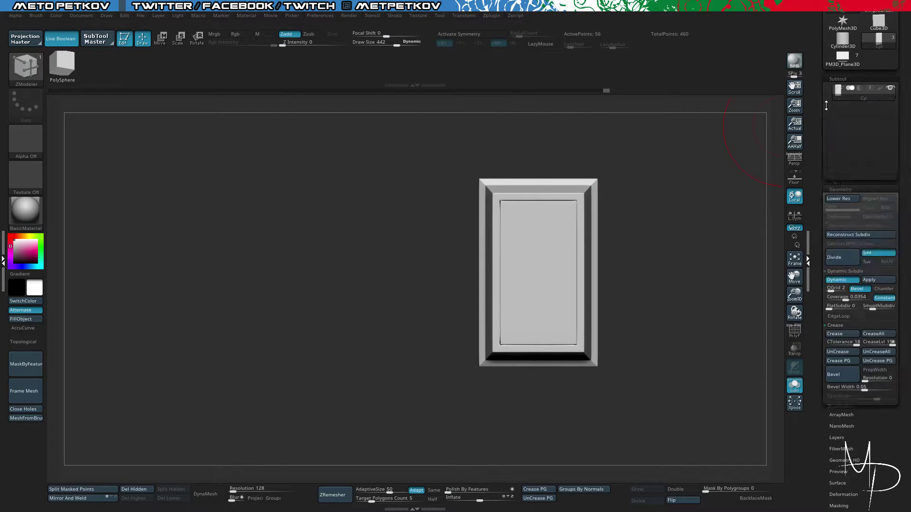
{"action": "left_click", "coordinate": [316, 197]}
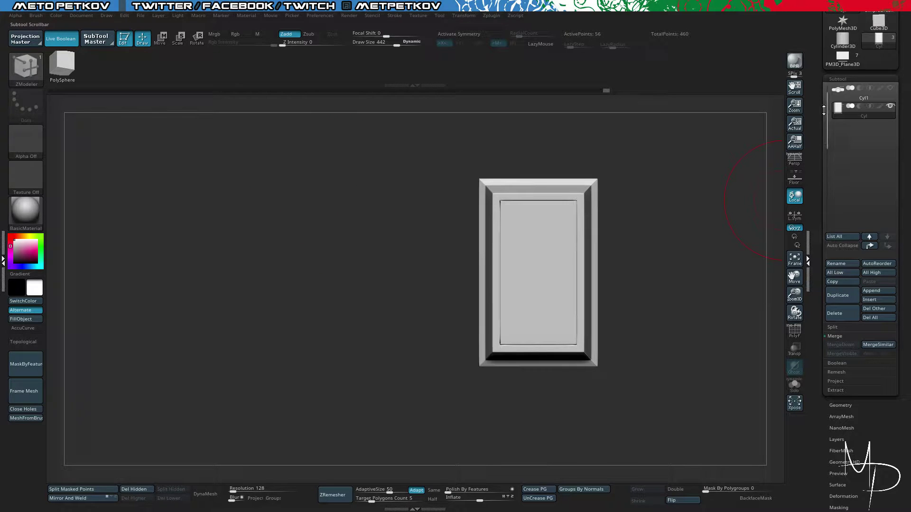
{"action": "mouse_move", "coordinate": [885, 113]}
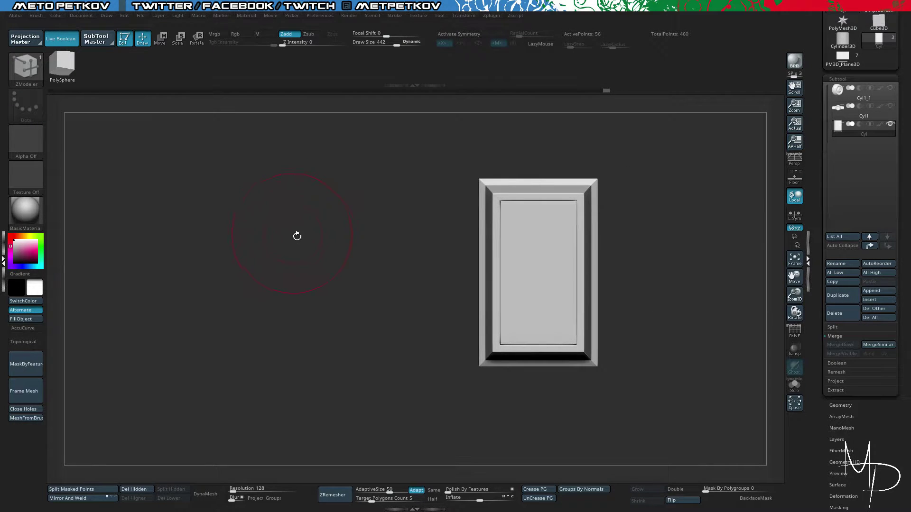
{"action": "left_click_drag", "start_coordinate": [365, 200], "coordinate": [402, 151]}
{"action": "left_click_drag", "start_coordinate": [372, 214], "coordinate": [443, 166]}
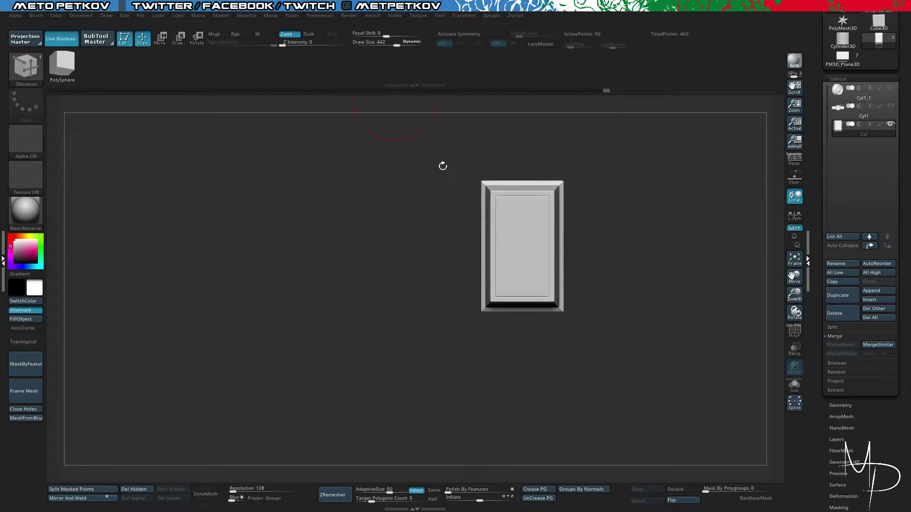
{"action": "left_click", "coordinate": [849, 116]}
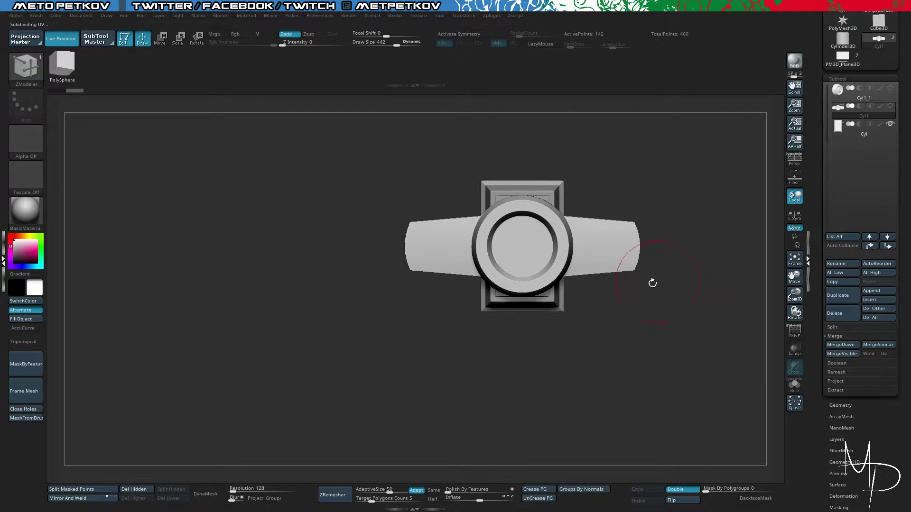
{"action": "key", "text": "alt+s"}
{"action": "left_click_drag", "start_coordinate": [288, 201], "coordinate": [308, 198]}
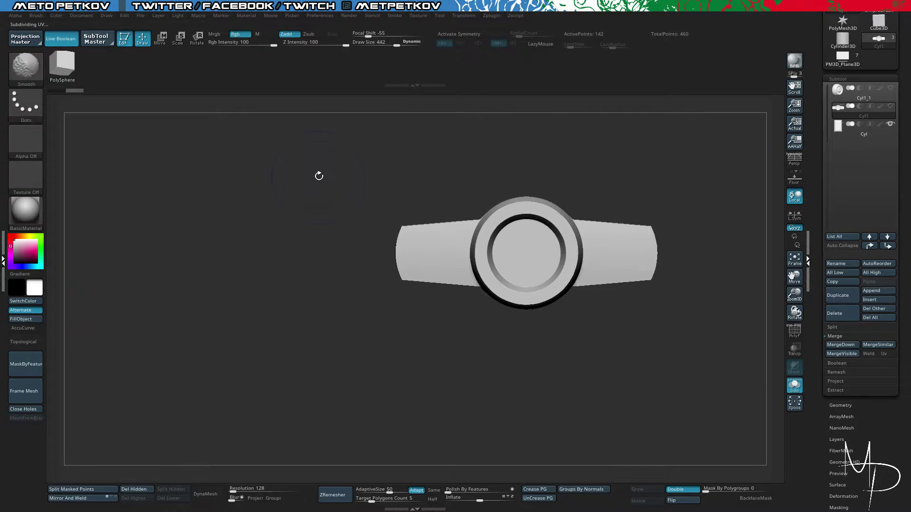
{"action": "key", "text": "shift+f"}
{"action": "key", "text": "shift+f"}
{"action": "key", "text": "shift+f"}
{"action": "left_click_drag", "start_coordinate": [302, 234], "coordinate": [309, 192], "text": "alt"}
Examine the recessed disc subtool from the front and side, then return to the framed block.
{"action": "left_click", "coordinate": [845, 98]}
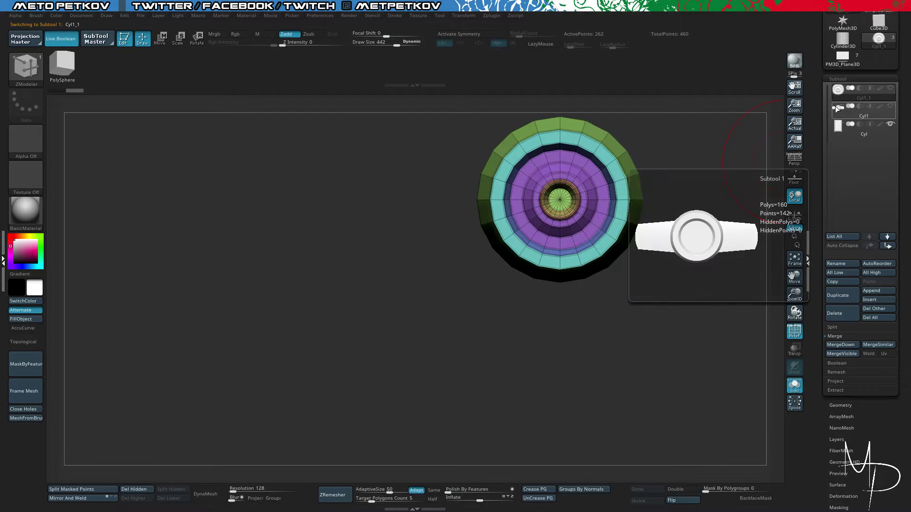
{"action": "key", "text": "shift+f"}
{"action": "left_click_drag", "start_coordinate": [697, 168], "coordinate": [766, 160]}
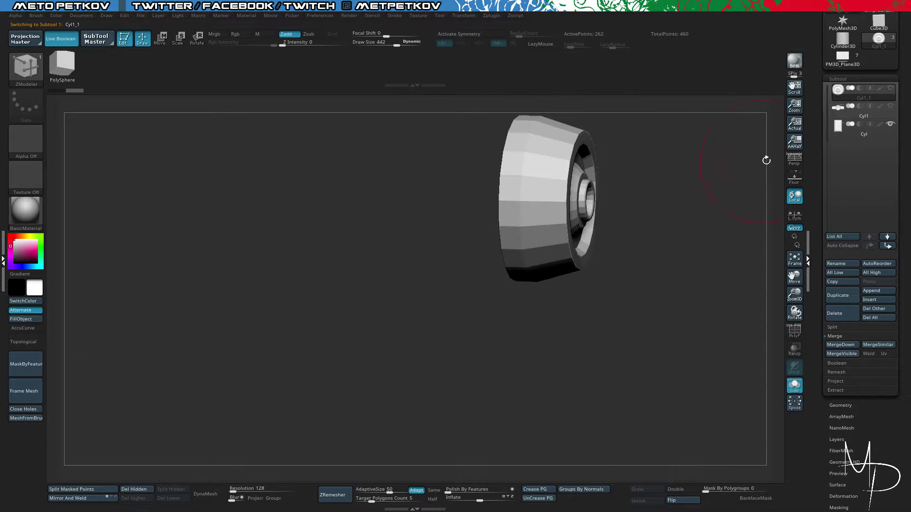
{"action": "left_click", "coordinate": [847, 133]}
{"action": "left_click_drag", "start_coordinate": [759, 165], "coordinate": [711, 162]}
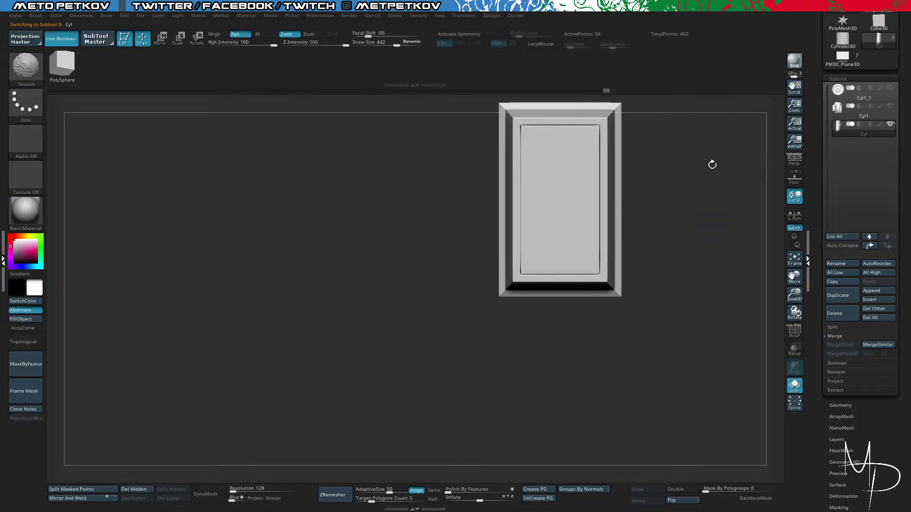
{"action": "left_click_drag", "start_coordinate": [827, 135], "coordinate": [825, 141]}
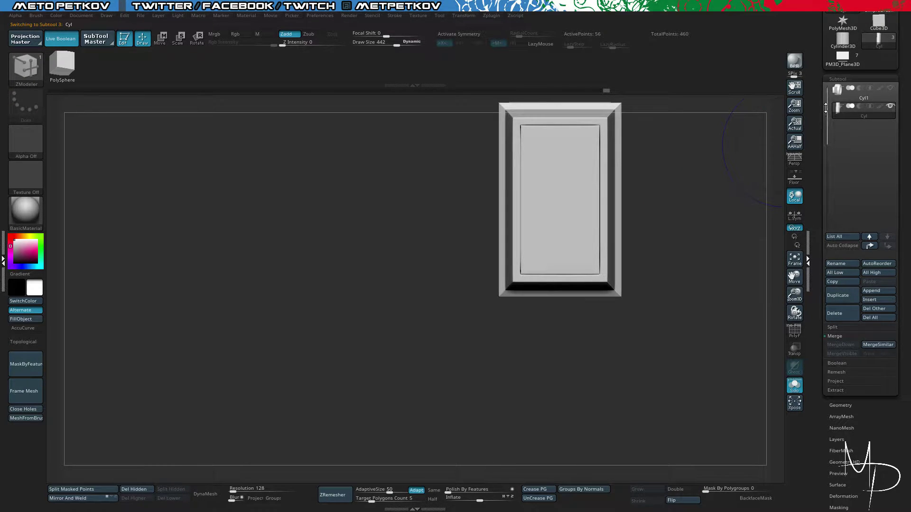
{"action": "left_click_drag", "start_coordinate": [826, 108], "coordinate": [826, 102]}
{"action": "left_click_drag", "start_coordinate": [687, 170], "coordinate": [690, 169]}
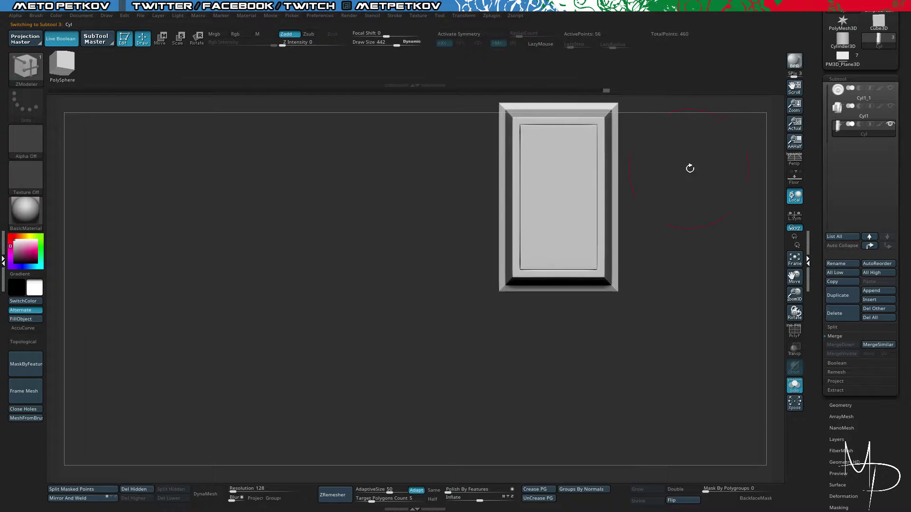
Duplicate the framed block subtool and roll the original's undo history back to the plain cube.
{"action": "key", "text": "ctrl+shift"}
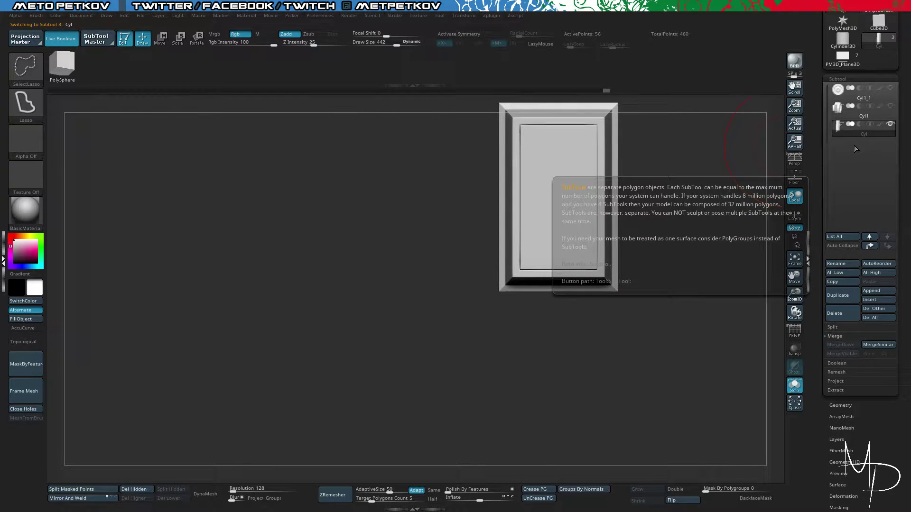
{"action": "key", "text": "ctrl+shift+d"}
{"action": "left_click", "coordinate": [854, 131]}
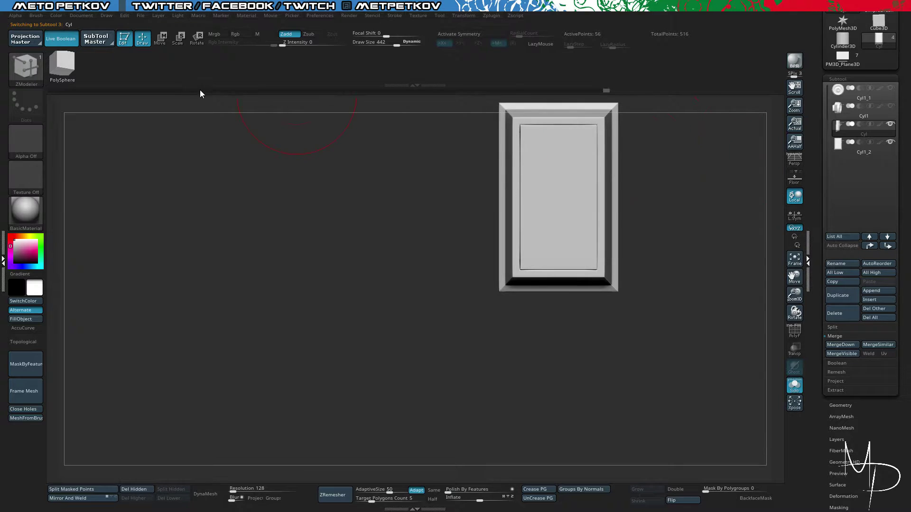
{"action": "left_click_drag", "start_coordinate": [190, 90], "coordinate": [105, 101]}
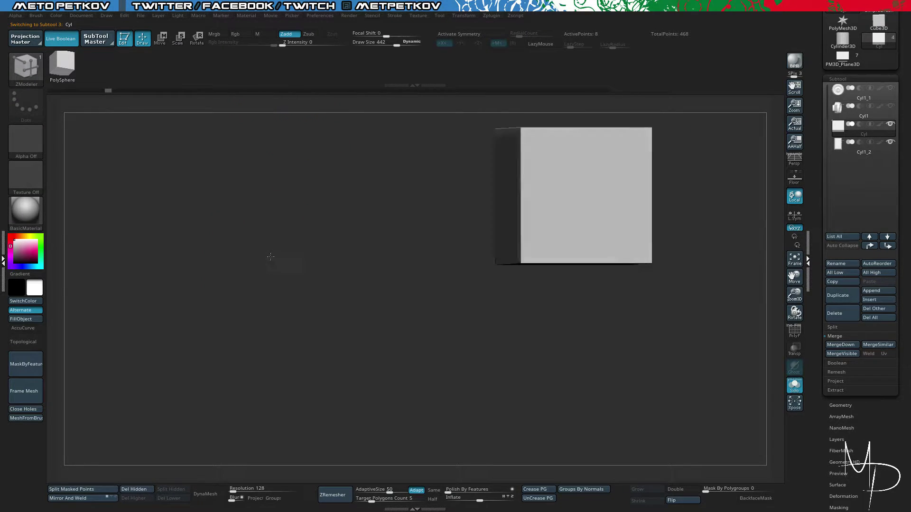
Place the cube below the copied block in the subtool list and apply Groups By Normals and Mirror And Weld.
{"action": "key", "text": "shift"}
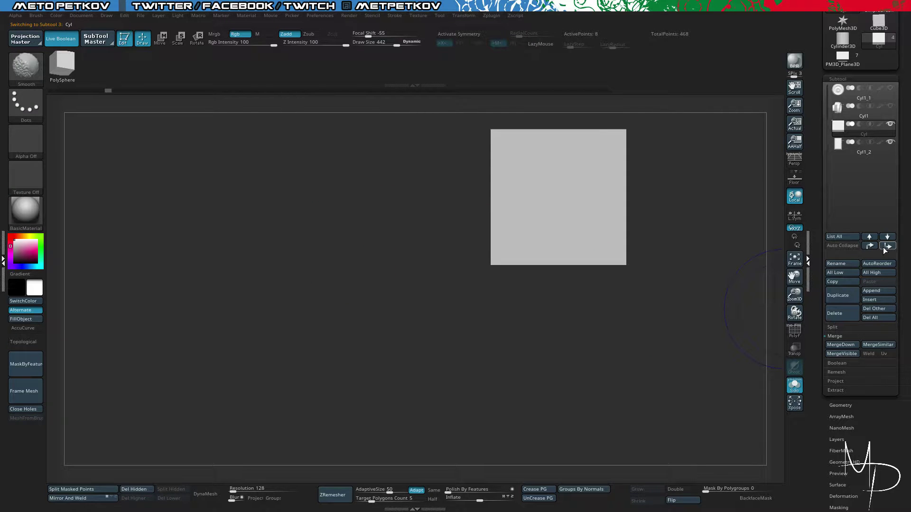
{"action": "left_click", "coordinate": [887, 246]}
{"action": "left_click_drag", "start_coordinate": [373, 195], "coordinate": [385, 190]}
{"action": "left_click_drag", "start_coordinate": [369, 195], "coordinate": [424, 157]}
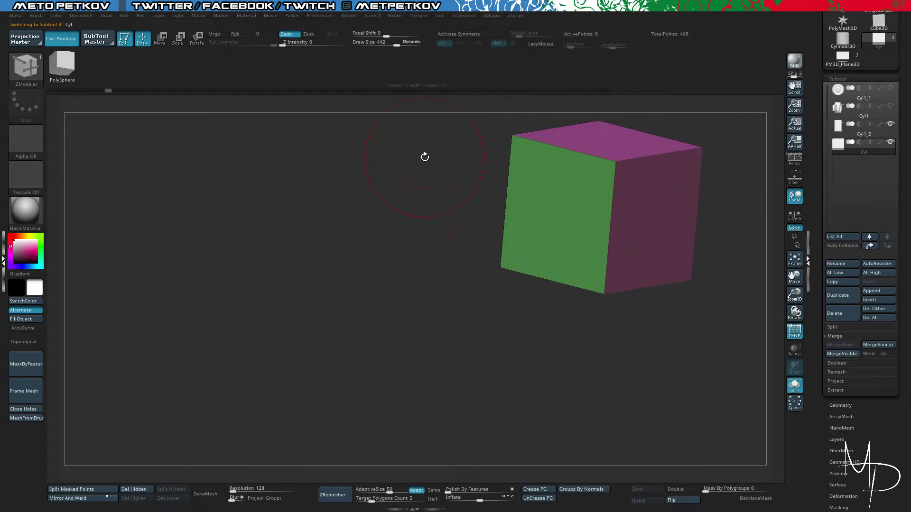
{"action": "left_click", "coordinate": [566, 490]}
{"action": "left_click", "coordinate": [65, 499]}
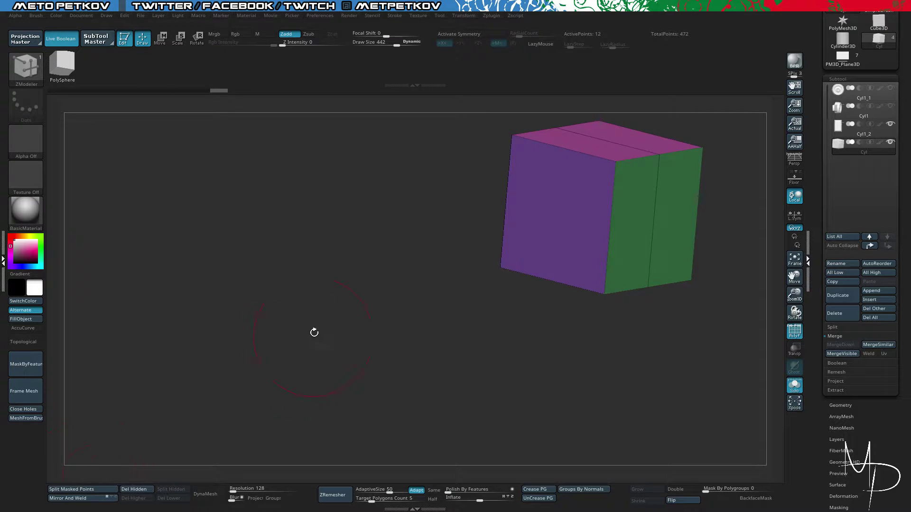
{"action": "left_click_drag", "start_coordinate": [315, 331], "coordinate": [403, 397], "text": "shift"}
{"action": "left_click_drag", "start_coordinate": [381, 245], "coordinate": [379, 124]}
{"action": "key", "text": "x"}
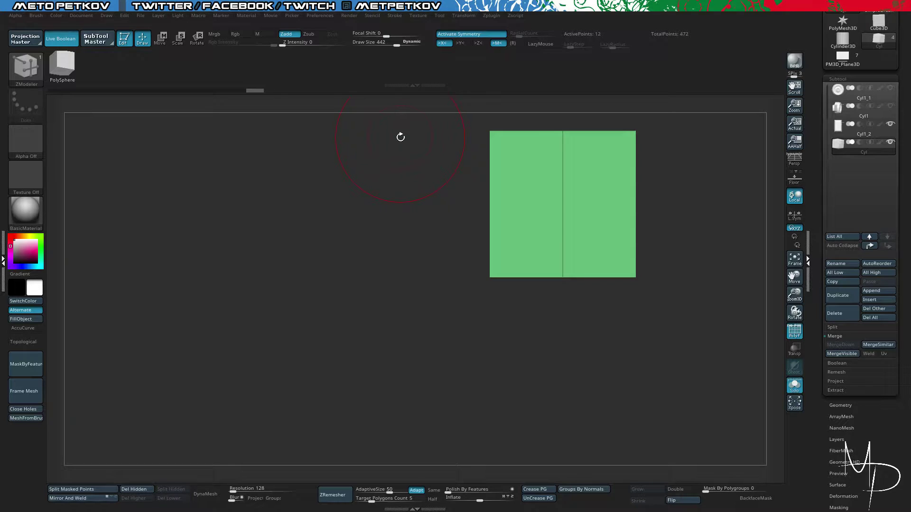
{"action": "mouse_move", "coordinate": [394, 190]}
{"action": "left_mouse_down"}
{"action": "mouse_move", "coordinate": [403, 170]}
{"action": "mouse_move", "coordinate": [385, 214]}
{"action": "mouse_move", "coordinate": [386, 185]}
{"action": "mouse_move", "coordinate": [379, 188]}
{"action": "mouse_move", "coordinate": [387, 203]}
{"action": "left_mouse_up"}
{"action": "left_click_drag", "start_coordinate": [575, 205], "coordinate": [659, 199], "text": "alt"}
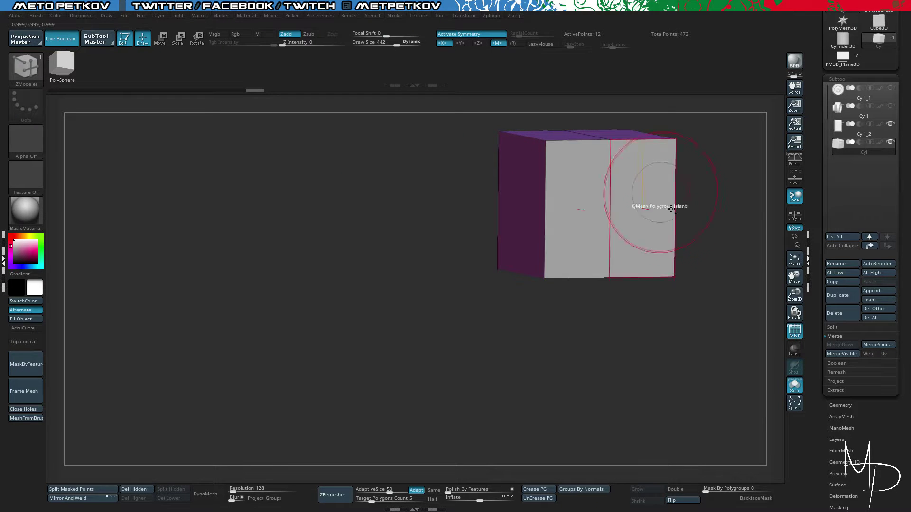
{"action": "left_click_drag", "start_coordinate": [373, 251], "coordinate": [400, 255]}
{"action": "key", "text": "ctrl"}
Extrude one half of the cube's underside downward into a long stem with QMesh set to A Single Poly.
{"action": "mouse_move", "coordinate": [424, 177]}
{"action": "left_mouse_down", "text": "shift"}
{"action": "mouse_move", "coordinate": [403, 206]}
{"action": "mouse_move", "coordinate": [350, 127]}
{"action": "mouse_move", "coordinate": [465, 199]}
{"action": "mouse_move", "coordinate": [382, 188]}
{"action": "mouse_move", "coordinate": [409, 300]}
{"action": "mouse_move", "coordinate": [360, 230]}
{"action": "mouse_move", "coordinate": [366, 244]}
{"action": "mouse_move", "coordinate": [375, 149]}
{"action": "mouse_move", "coordinate": [628, 220]}
{"action": "mouse_move", "coordinate": [669, 289]}
{"action": "mouse_move", "coordinate": [646, 222]}
{"action": "mouse_move", "coordinate": [672, 310]}
{"action": "mouse_move", "coordinate": [631, 240]}
{"action": "left_mouse_up", "text": "shift"}
{"action": "key", "text": "space"}
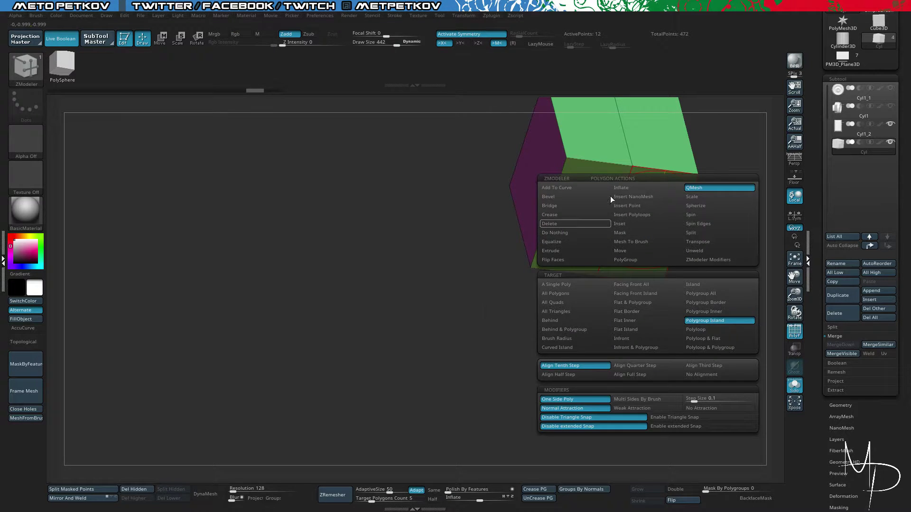
{"action": "key", "text": "space"}
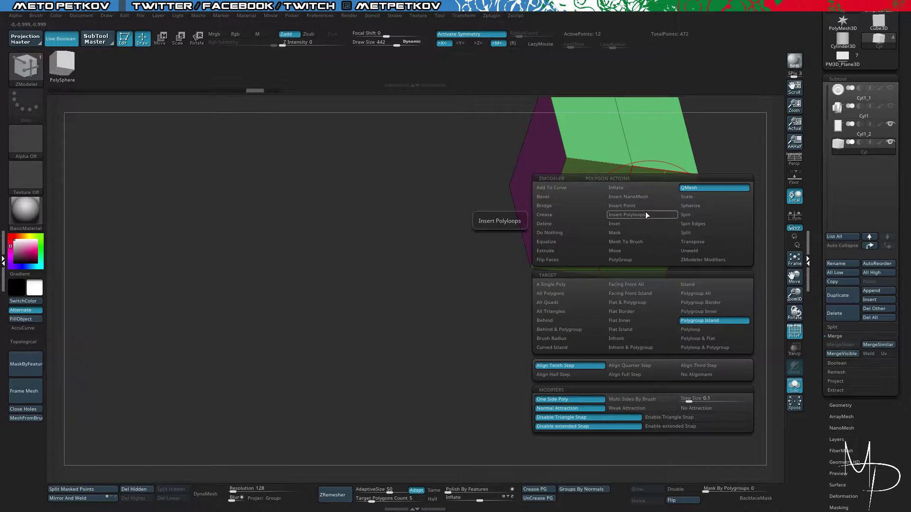
{"action": "left_click", "coordinate": [550, 284]}
{"action": "left_click_drag", "start_coordinate": [638, 213], "coordinate": [667, 475]}
{"action": "left_click_drag", "start_coordinate": [417, 220], "coordinate": [405, 259], "text": "shift"}
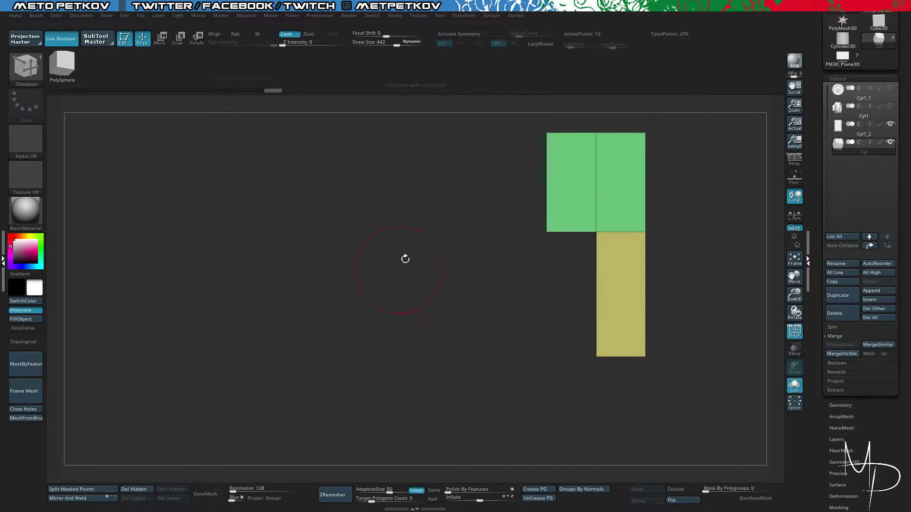
Mask all but the cube's outer left edge, move that edge inward to narrow the overhanging half, and clear the mask.
{"action": "left_click_drag", "start_coordinate": [506, 119], "coordinate": [555, 281], "text": "ctrl"}
{"action": "left_click", "coordinate": [504, 167], "text": "ctrl"}
{"action": "key", "text": "w"}
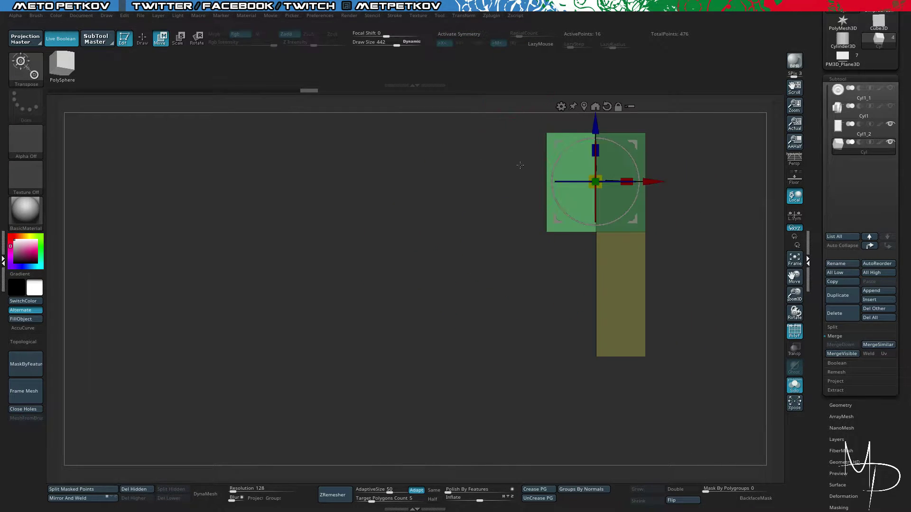
{"action": "left_click_drag", "start_coordinate": [653, 184], "coordinate": [677, 185]}
{"action": "left_click_drag", "start_coordinate": [517, 237], "coordinate": [516, 239], "text": "ctrl"}
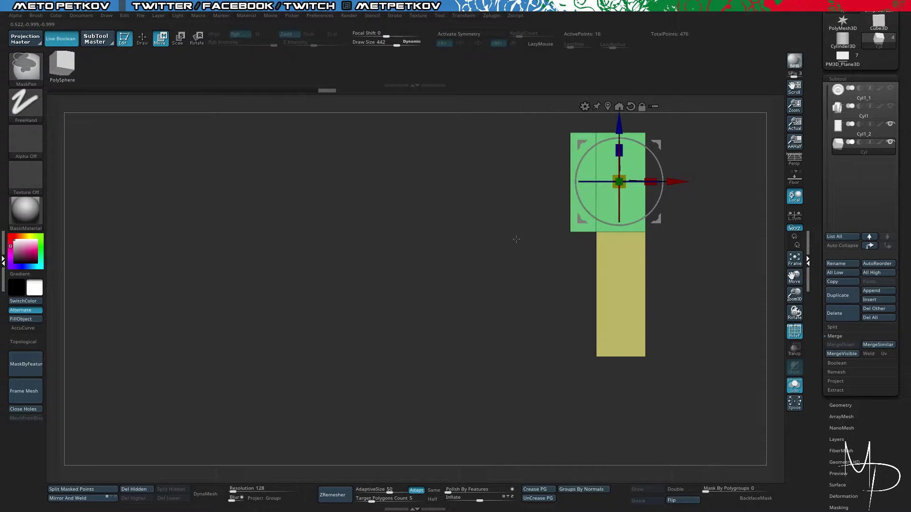
{"action": "mouse_move", "coordinate": [540, 205]}
{"action": "left_mouse_down", "text": "ctrl"}
{"action": "mouse_move", "coordinate": [580, 120]}
{"action": "mouse_move", "coordinate": [581, 192]}
{"action": "mouse_move", "coordinate": [607, 189]}
{"action": "left_mouse_up", "text": "ctrl"}
{"action": "left_click_drag", "start_coordinate": [619, 126], "coordinate": [619, 141]}
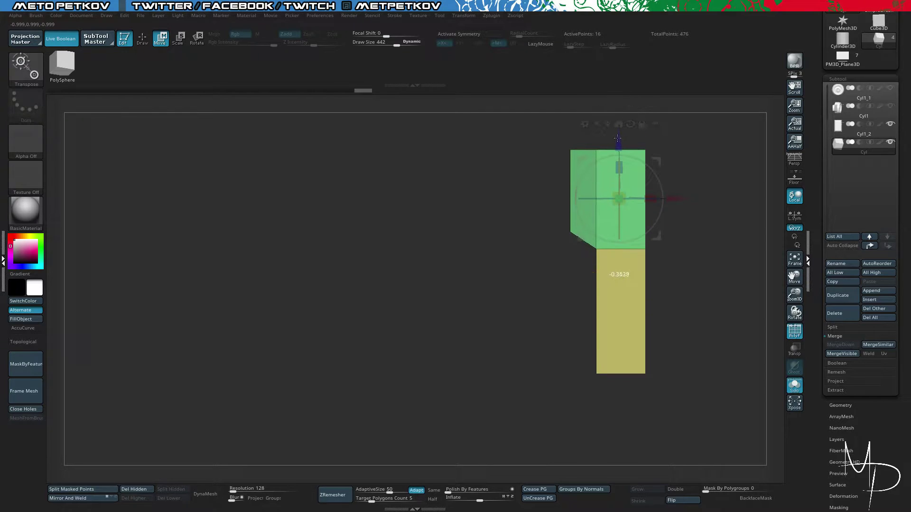
{"action": "key", "text": "ctrl+z"}
{"action": "left_click_drag", "start_coordinate": [477, 199], "coordinate": [485, 205], "text": "ctrl"}
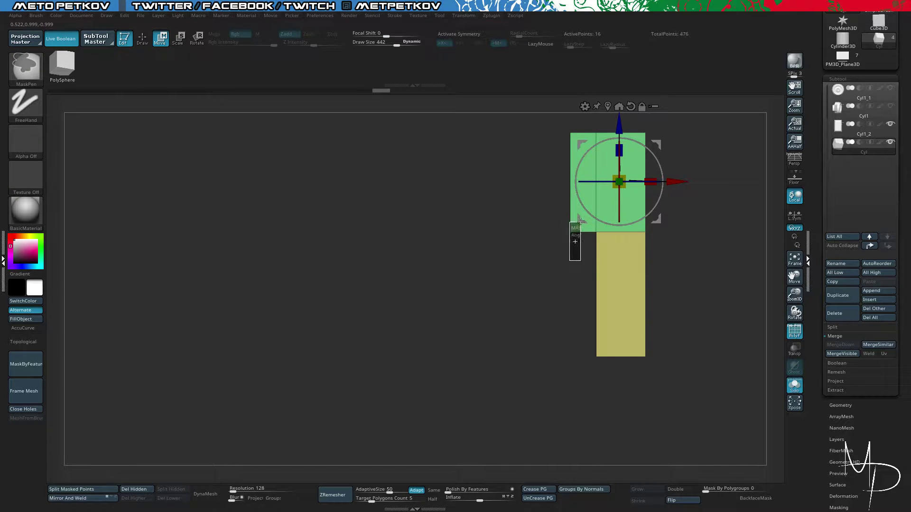
Isolate the overhang's lower outer corner with an inverted mask and raise it to slope the underside.
{"action": "left_click_drag", "start_coordinate": [580, 221], "coordinate": [582, 220], "text": "ctrl"}
{"action": "left_click", "coordinate": [538, 219], "text": "ctrl"}
{"action": "left_click_drag", "start_coordinate": [619, 129], "coordinate": [619, 117]}
Scale the whole part along its Y axis to about a quarter of its depth, making it a thin slab.
{"action": "left_click_drag", "start_coordinate": [450, 207], "coordinate": [379, 195]}
{"action": "left_click", "coordinate": [515, 125]}
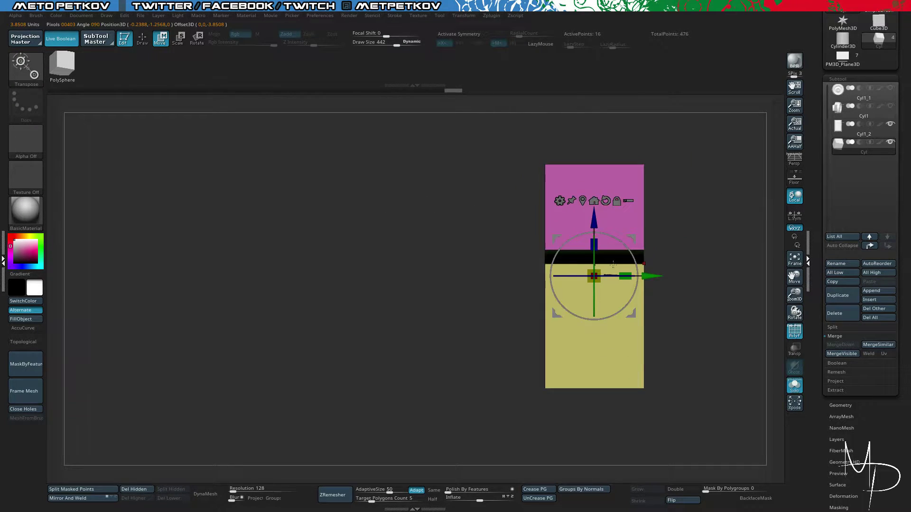
{"action": "left_click_drag", "start_coordinate": [622, 273], "coordinate": [601, 275]}
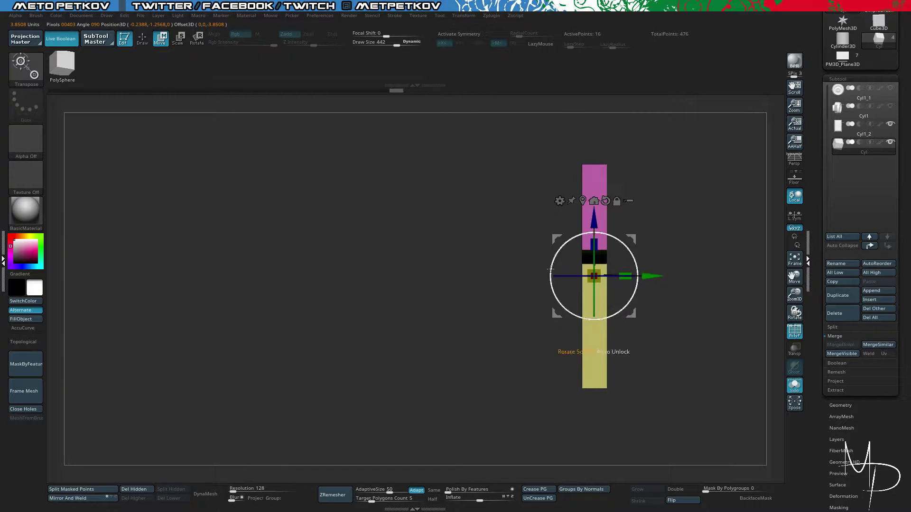
{"action": "left_click_drag", "start_coordinate": [705, 202], "coordinate": [636, 214], "text": "shift"}
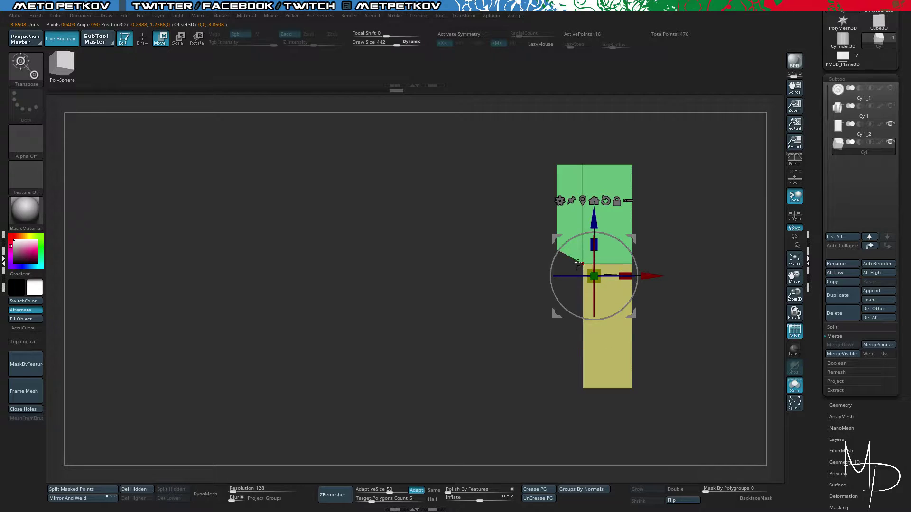
Compare the part with the framed block, then rescale and recentre it with the Unify deformation.
{"action": "key", "text": "alt+s"}
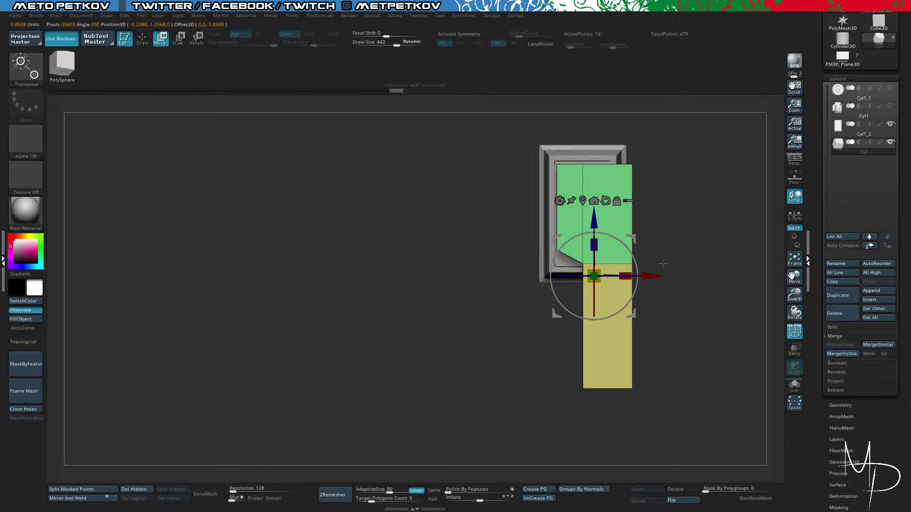
{"action": "key", "text": "alt+s"}
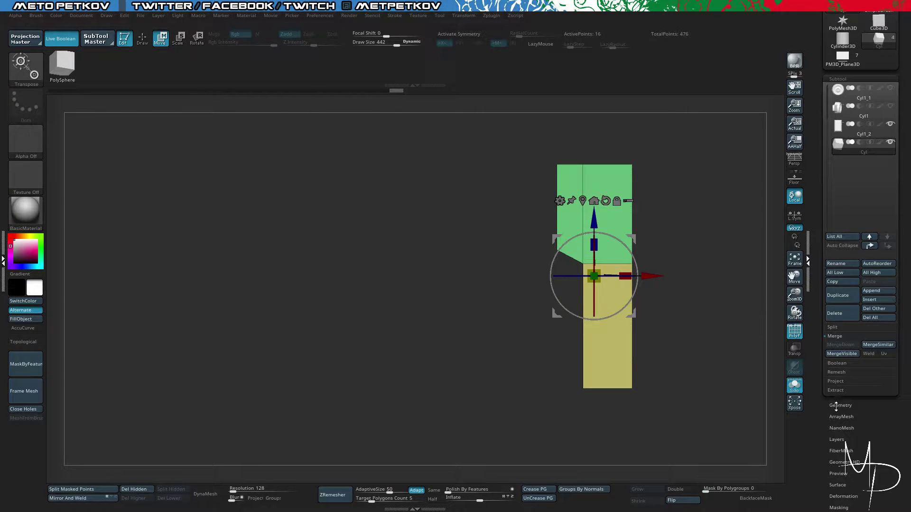
{"action": "left_click_drag", "start_coordinate": [822, 430], "coordinate": [835, 275]}
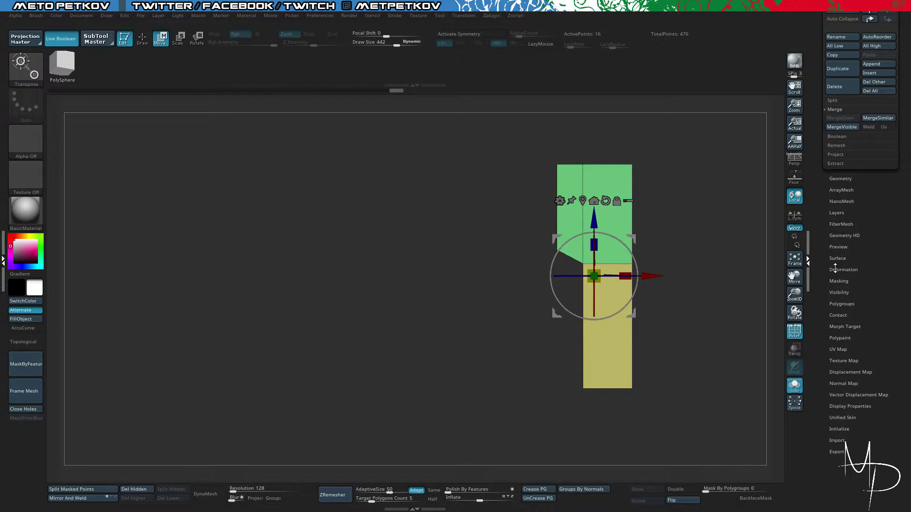
{"action": "left_click", "coordinate": [839, 269]}
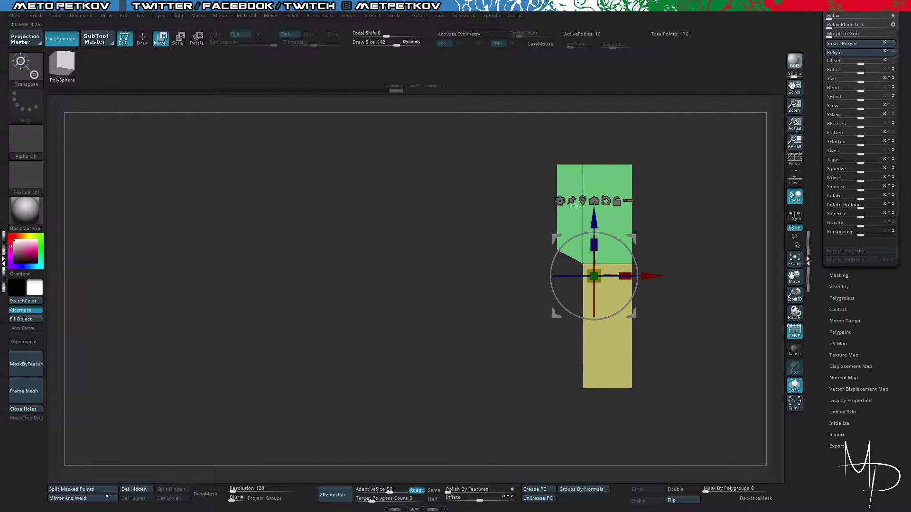
{"action": "scroll", "coordinate": [815, 103], "scroll_direction": "up", "scroll_amount": 3}
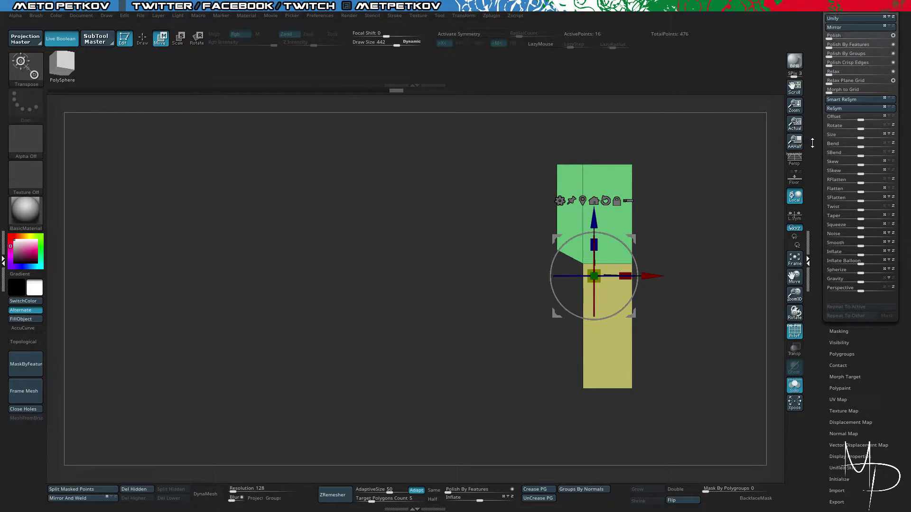
{"action": "key", "text": "ctrl+z"}
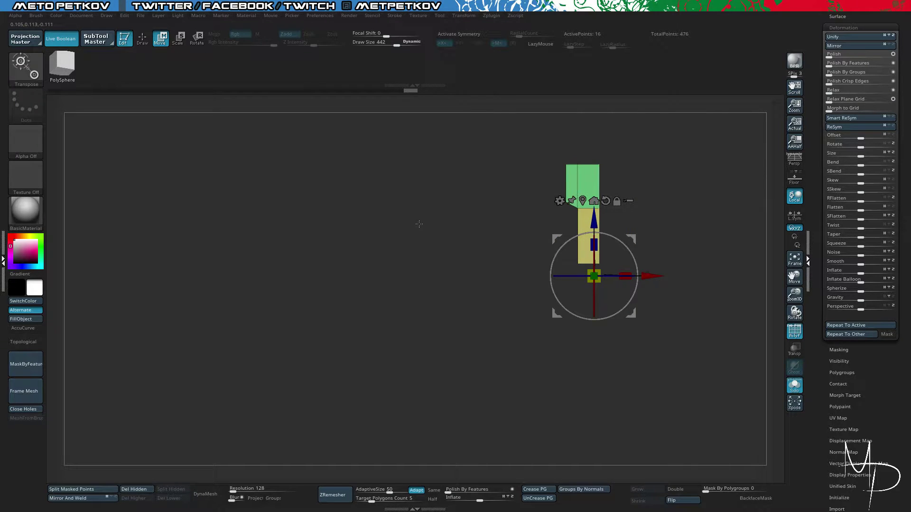
Mask the bottom of the stem, move the upper block slightly up to lengthen the stem, and clear the mask.
{"action": "key", "text": "q"}
{"action": "right_click_drag", "start_coordinate": [422, 243], "coordinate": [442, 267], "text": "ctrl"}
{"action": "right_click_drag", "start_coordinate": [432, 233], "coordinate": [419, 278], "text": "alt"}
{"action": "left_click_drag", "start_coordinate": [496, 112], "coordinate": [646, 213], "text": "ctrl"}
{"action": "left_click", "coordinate": [648, 210], "text": "ctrl"}
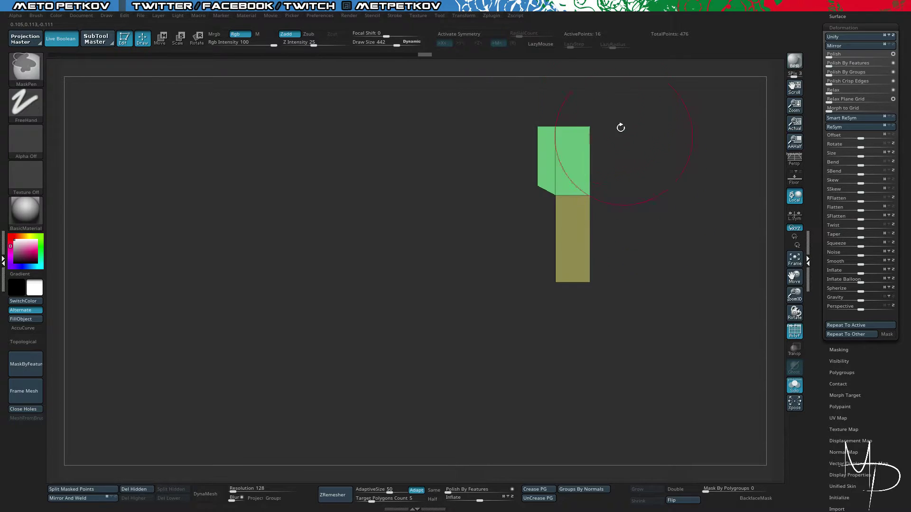
{"action": "key", "text": "w"}
{"action": "left_click_drag", "start_coordinate": [579, 243], "coordinate": [578, 236]}
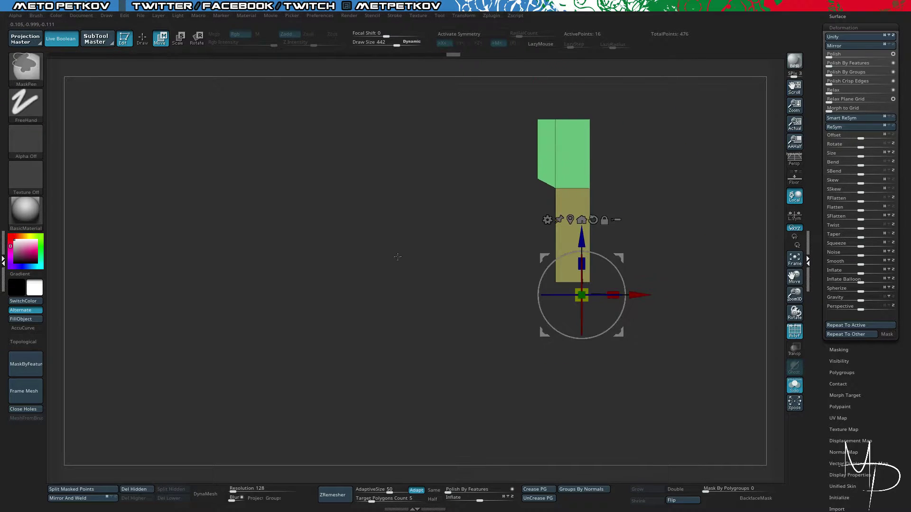
{"action": "left_click_drag", "start_coordinate": [88, 439], "coordinate": [80, 444], "text": "ctrl"}
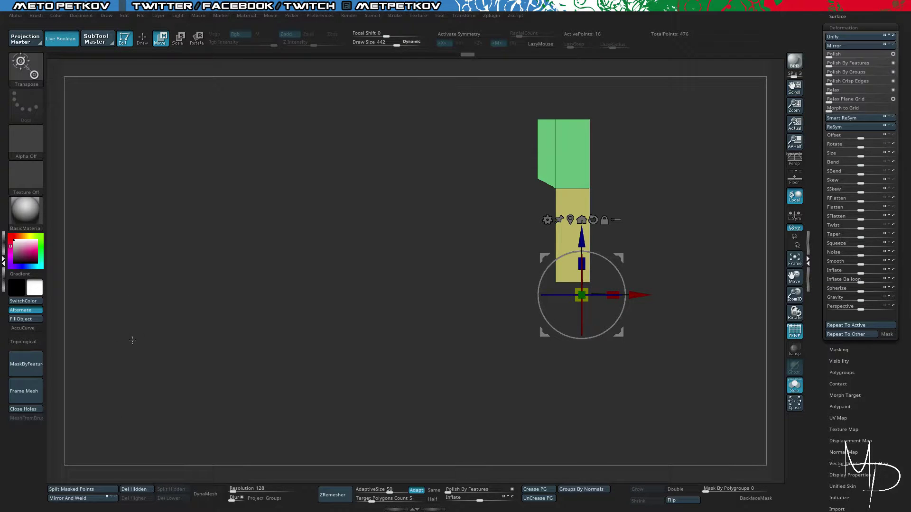
Try to mirror and weld the part across its horizontal midline.
{"action": "key", "text": "q"}
{"action": "mouse_move", "coordinate": [175, 332]}
{"action": "left_mouse_down"}
{"action": "mouse_move", "coordinate": [214, 332]}
{"action": "mouse_move", "coordinate": [190, 329]}
{"action": "mouse_move", "coordinate": [248, 303]}
{"action": "mouse_move", "coordinate": [245, 177]}
{"action": "left_mouse_up"}
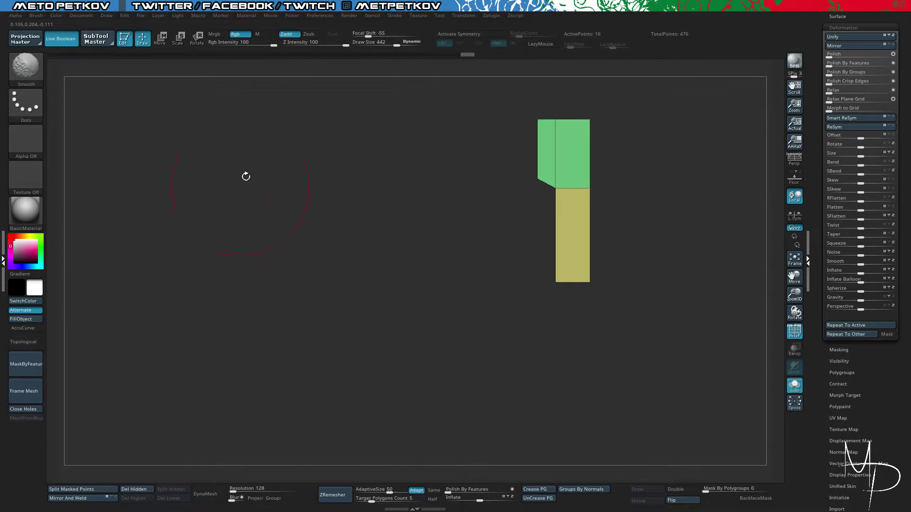
{"action": "mouse_move", "coordinate": [249, 259]}
{"action": "left_mouse_down"}
{"action": "mouse_move", "coordinate": [267, 262]}
{"action": "mouse_move", "coordinate": [242, 244]}
{"action": "mouse_move", "coordinate": [286, 260]}
{"action": "mouse_move", "coordinate": [310, 243]}
{"action": "mouse_move", "coordinate": [246, 241]}
{"action": "mouse_move", "coordinate": [260, 251]}
{"action": "mouse_move", "coordinate": [267, 301]}
{"action": "mouse_move", "coordinate": [216, 274]}
{"action": "left_mouse_up"}
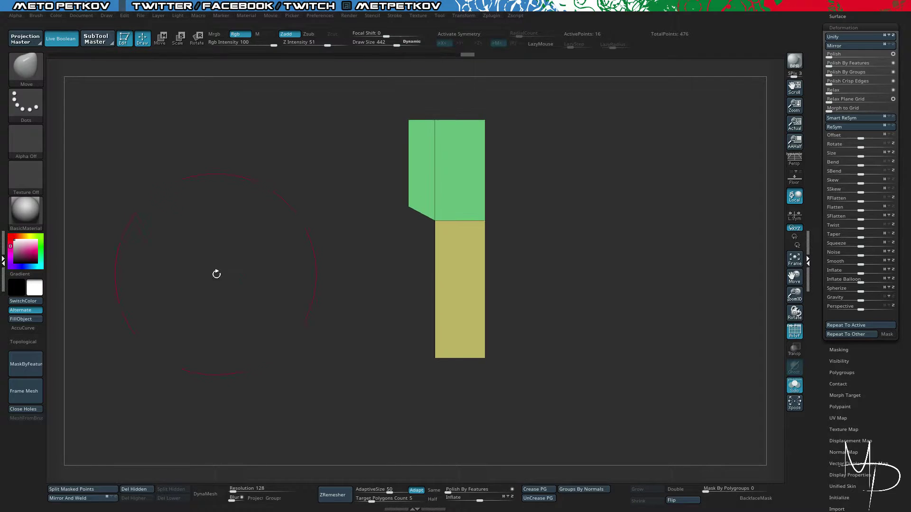
{"action": "left_click", "coordinate": [102, 499]}
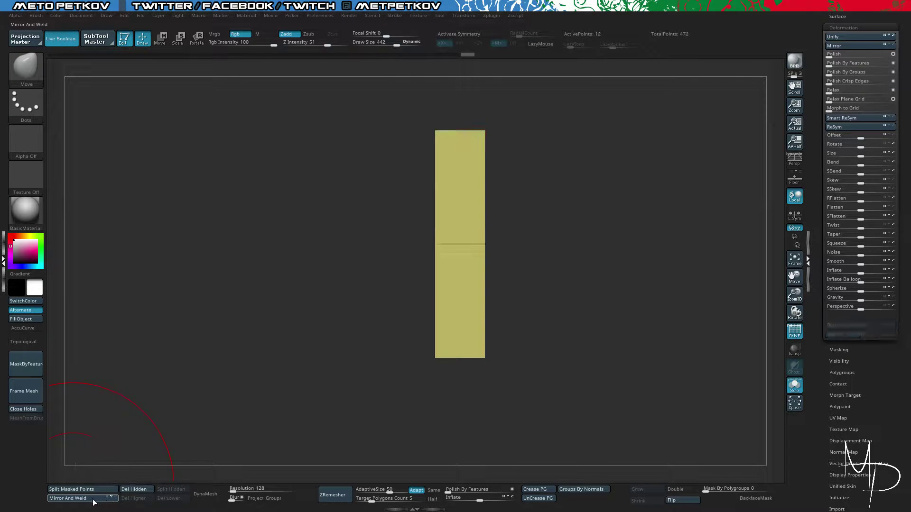
{"action": "key", "text": "ctrl+z"}
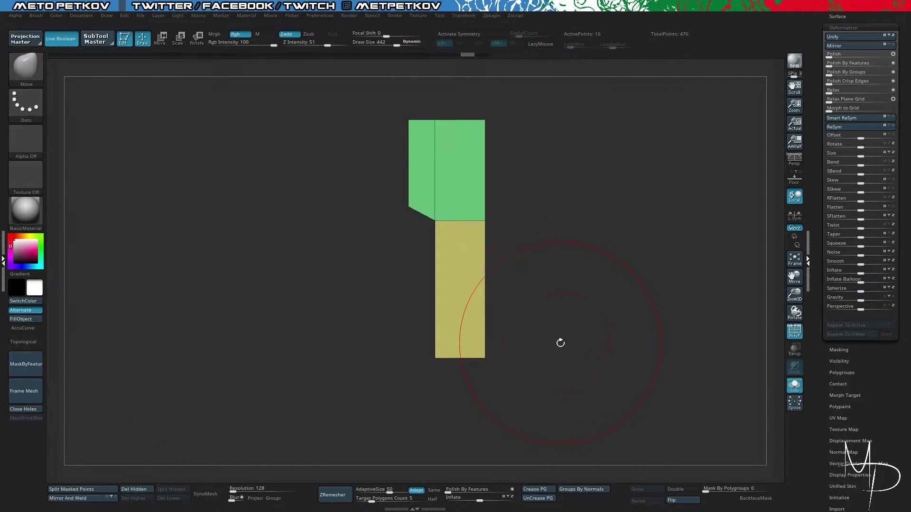
Mask the stem's lower end again, raise the upper block further, and clear the mask.
{"action": "mouse_move", "coordinate": [350, 114]}
{"action": "left_mouse_down", "text": "ctrl"}
{"action": "mouse_move", "coordinate": [437, 195]}
{"action": "mouse_move", "coordinate": [433, 209]}
{"action": "mouse_move", "coordinate": [524, 242]}
{"action": "left_mouse_up", "text": "ctrl"}
{"action": "left_click", "coordinate": [534, 242], "text": "ctrl"}
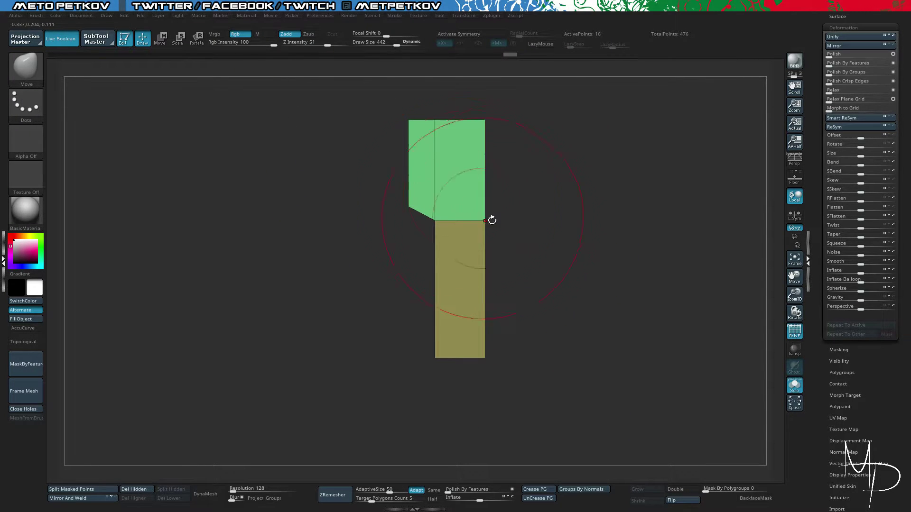
{"action": "key", "text": "w"}
{"action": "left_click_drag", "start_coordinate": [465, 310], "coordinate": [465, 292]}
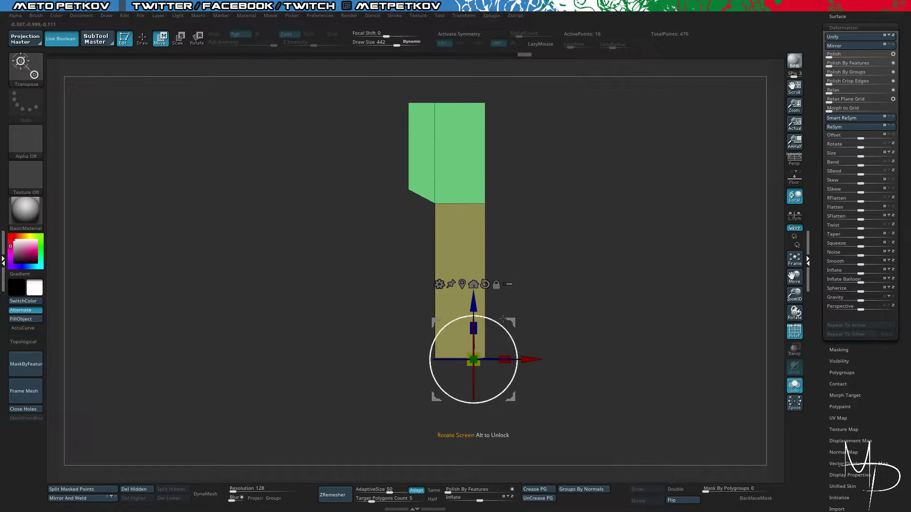
{"action": "left_click_drag", "start_coordinate": [560, 275], "coordinate": [565, 269], "text": "ctrl"}
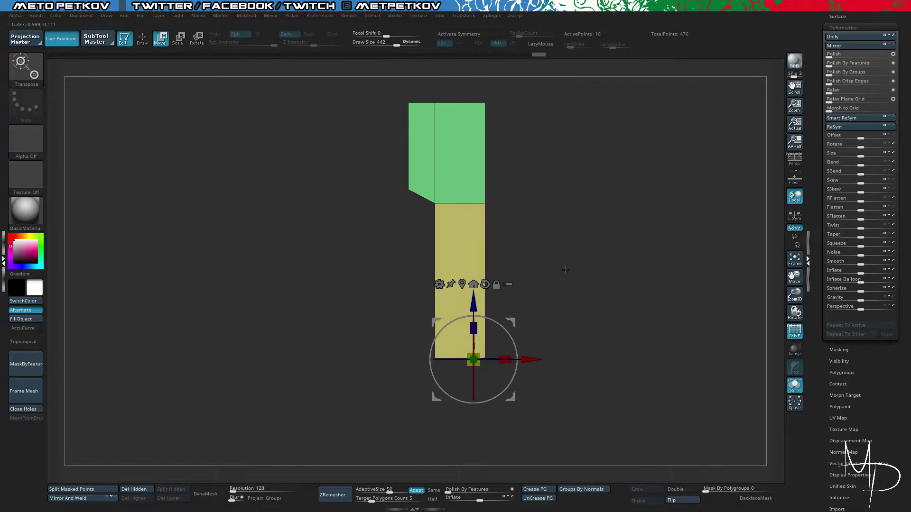
Flip the part vertically with the Mirror deformation and apply Mirror And Weld to form matching blocks at both ends.
{"action": "left_click", "coordinate": [879, 46]}
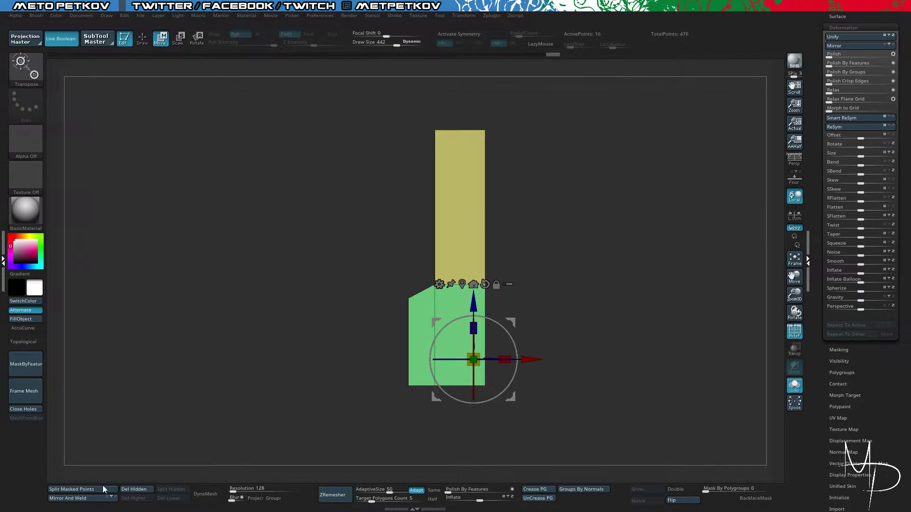
{"action": "left_click", "coordinate": [75, 503]}
{"action": "left_click_drag", "start_coordinate": [256, 296], "coordinate": [191, 285]}
{"action": "left_click_drag", "start_coordinate": [279, 232], "coordinate": [303, 189]}
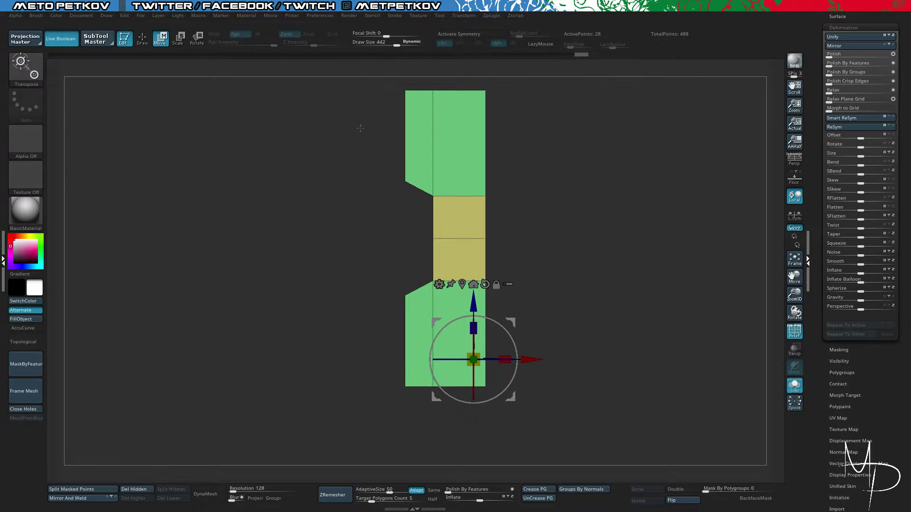
Mark the front faces of both end blocks as a temporary polygroup and inset them together with ZModeler's Inset action.
{"action": "key", "text": "q"}
{"action": "mouse_move", "coordinate": [352, 138]}
{"action": "left_mouse_down"}
{"action": "mouse_move", "coordinate": [339, 149]}
{"action": "mouse_move", "coordinate": [387, 157]}
{"action": "mouse_move", "coordinate": [331, 156]}
{"action": "mouse_move", "coordinate": [390, 148]}
{"action": "left_mouse_up"}
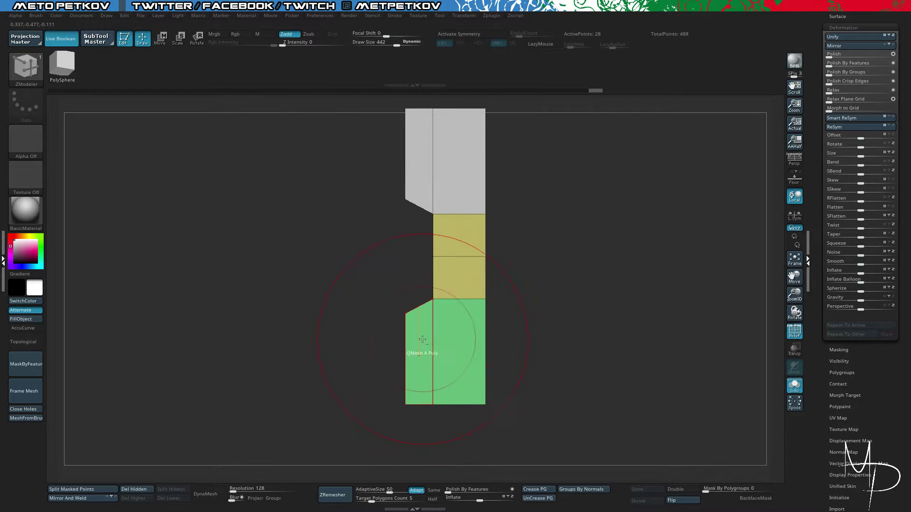
{"action": "left_click_drag", "start_coordinate": [360, 214], "coordinate": [297, 173]}
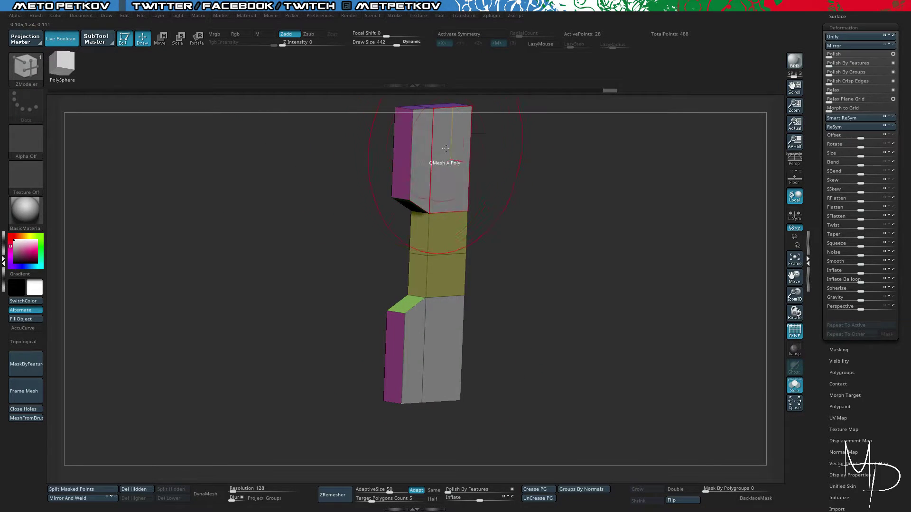
{"action": "key", "text": "space"}
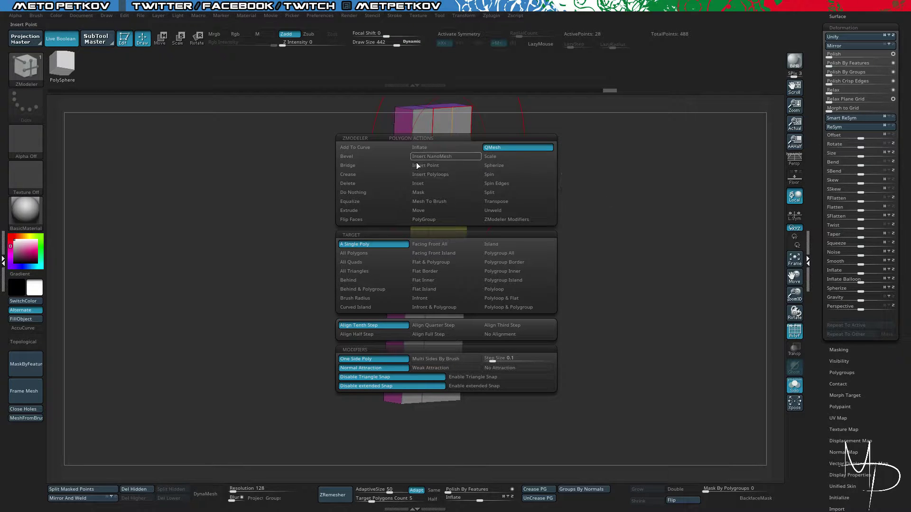
{"action": "left_click", "coordinate": [418, 184]}
{"action": "left_click_drag", "start_coordinate": [441, 139], "coordinate": [448, 147]}
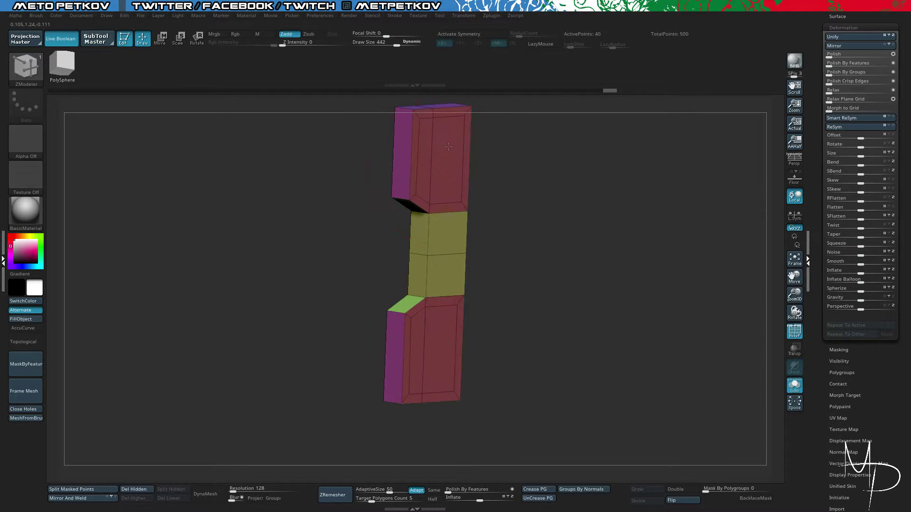
{"action": "left_click_drag", "start_coordinate": [501, 188], "coordinate": [491, 183], "text": "shift"}
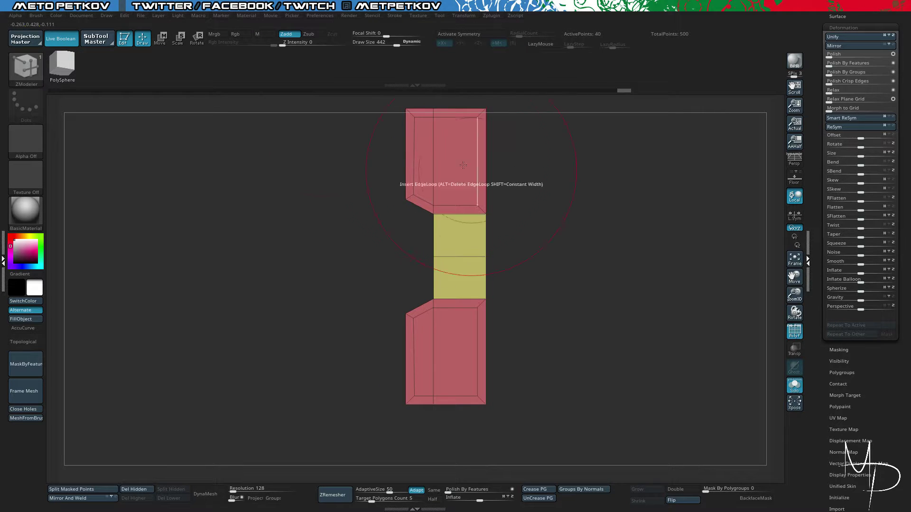
Mark the inset front panels of both end blocks as a temporary polygroup and recess them with ZModeler's QMesh action.
{"action": "left_click_drag", "start_coordinate": [307, 144], "coordinate": [437, 193], "text": "alt"}
{"action": "left_click_drag", "start_coordinate": [315, 254], "coordinate": [315, 129], "text": "alt"}
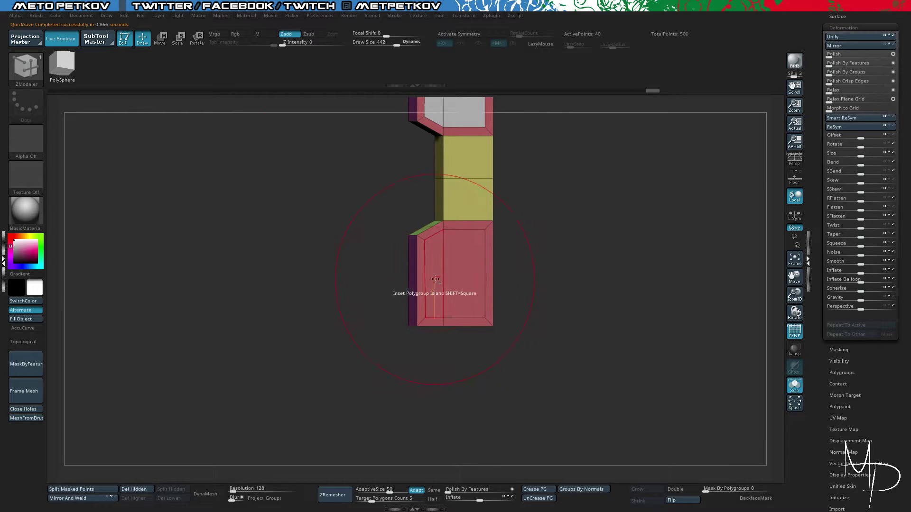
{"action": "left_click_drag", "start_coordinate": [435, 280], "coordinate": [437, 282]}
{"action": "left_click_drag", "start_coordinate": [304, 190], "coordinate": [357, 293]}
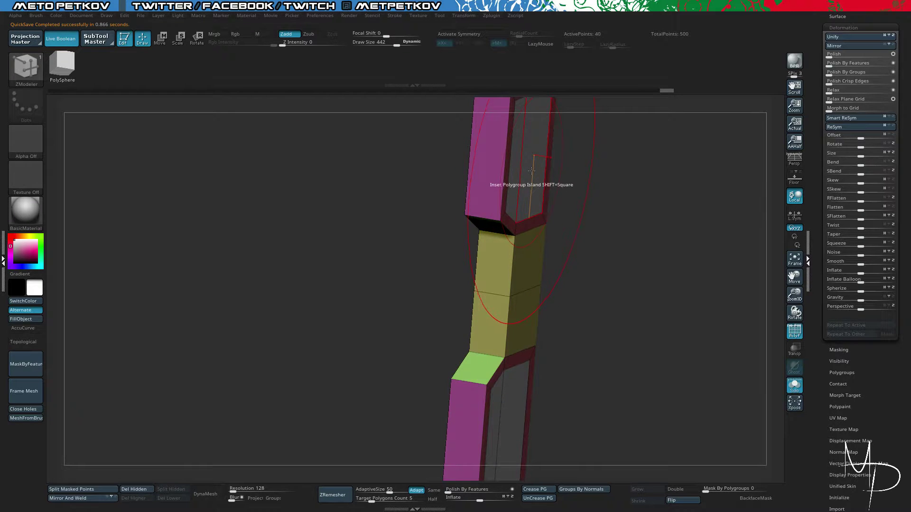
{"action": "key", "text": "space"}
{"action": "left_click", "coordinate": [588, 169]}
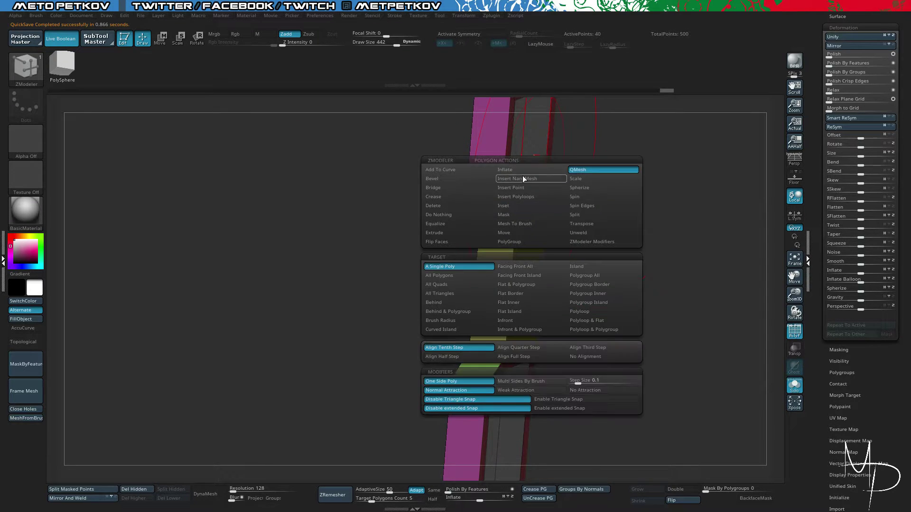
{"action": "left_click_drag", "start_coordinate": [528, 168], "coordinate": [516, 163]}
{"action": "key", "text": "ctrl"}
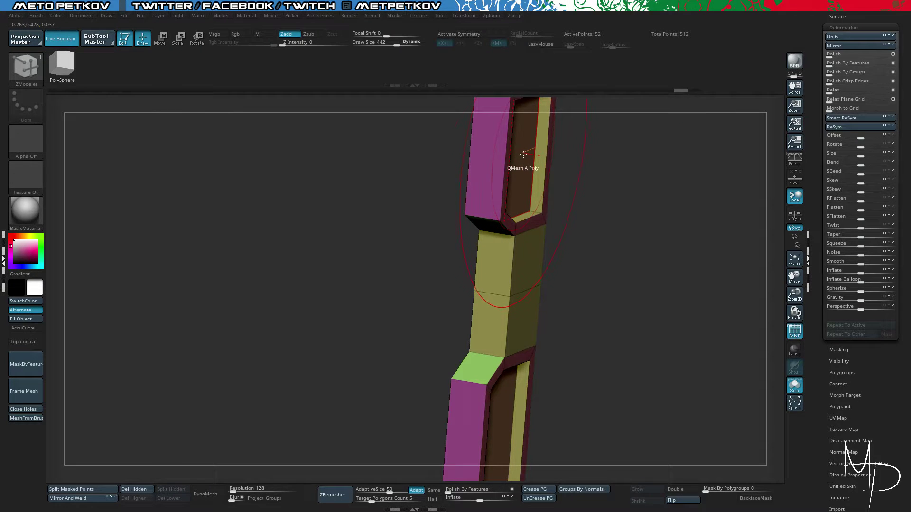
Mark the recessed floors of both end blocks and pull a thin separate plate out of each one with ZModeler.
{"action": "left_click_drag", "start_coordinate": [618, 218], "coordinate": [570, 196]}
{"action": "left_click_drag", "start_coordinate": [484, 162], "coordinate": [529, 162], "text": "alt"}
{"action": "left_click_drag", "start_coordinate": [493, 402], "coordinate": [523, 398], "text": "alt"}
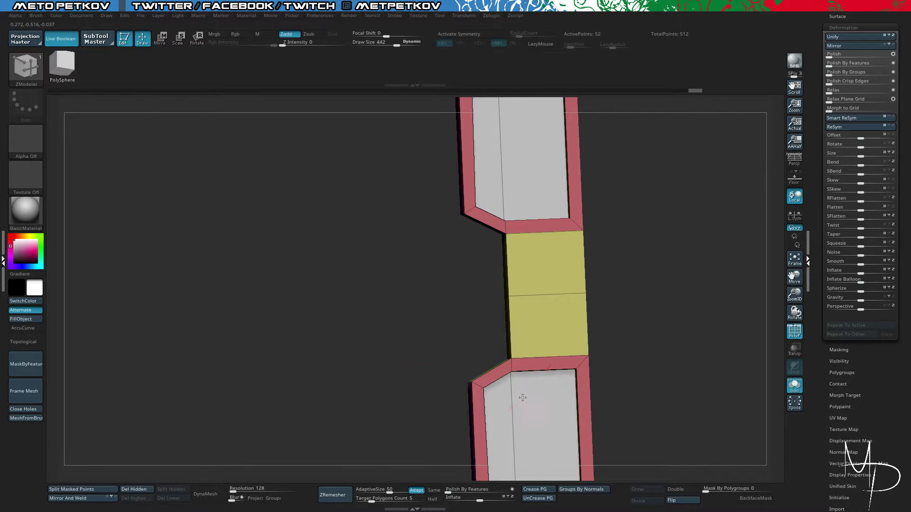
{"action": "left_click_drag", "start_coordinate": [354, 230], "coordinate": [367, 348], "text": "alt"}
{"action": "left_click_drag", "start_coordinate": [344, 249], "coordinate": [380, 265]}
{"action": "left_click_drag", "start_coordinate": [562, 251], "coordinate": [586, 249]}
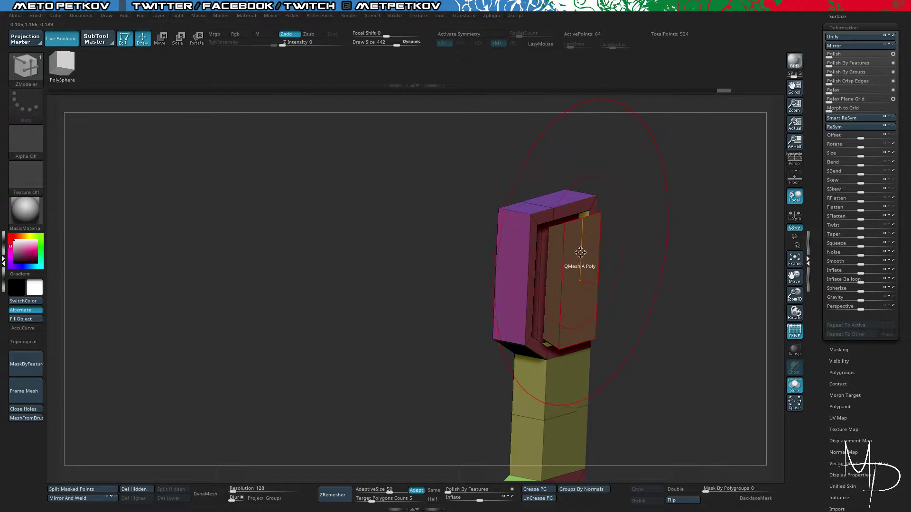
{"action": "right_click", "coordinate": [580, 253]}
{"action": "left_click", "coordinate": [630, 293]}
{"action": "left_click_drag", "start_coordinate": [579, 259], "coordinate": [587, 260]}
Hide the two plates and split them off from the bracket into their own subtool.
{"action": "mouse_move", "coordinate": [442, 284]}
{"action": "left_mouse_down"}
{"action": "mouse_move", "coordinate": [420, 291]}
{"action": "mouse_move", "coordinate": [416, 199]}
{"action": "mouse_move", "coordinate": [356, 183]}
{"action": "mouse_move", "coordinate": [417, 207]}
{"action": "left_mouse_up"}
{"action": "left_click_drag", "start_coordinate": [478, 154], "coordinate": [517, 185], "text": "ctrl+shift"}
{"action": "left_click", "coordinate": [264, 313], "text": "ctrl+shift"}
{"action": "left_click_drag", "start_coordinate": [264, 313], "coordinate": [159, 485]}
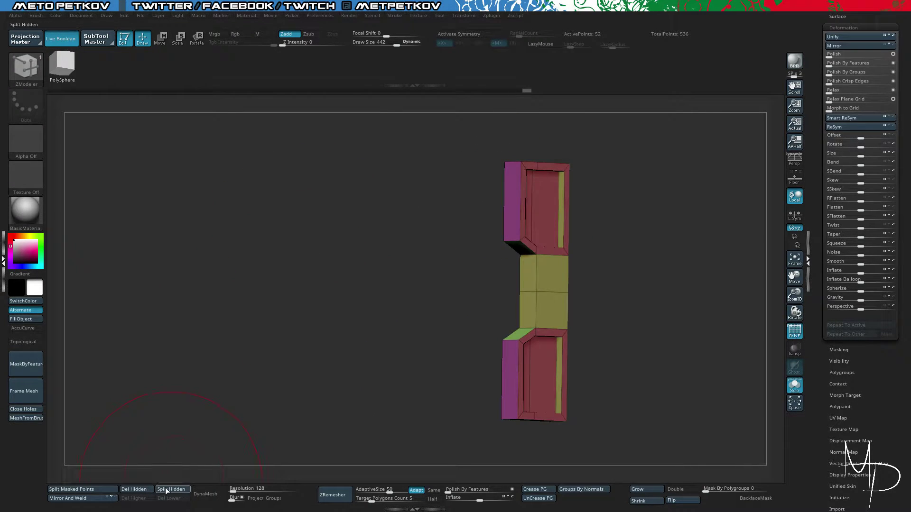
{"action": "left_click_drag", "start_coordinate": [819, 25], "coordinate": [819, 162]}
{"action": "left_click", "coordinate": [837, 62]}
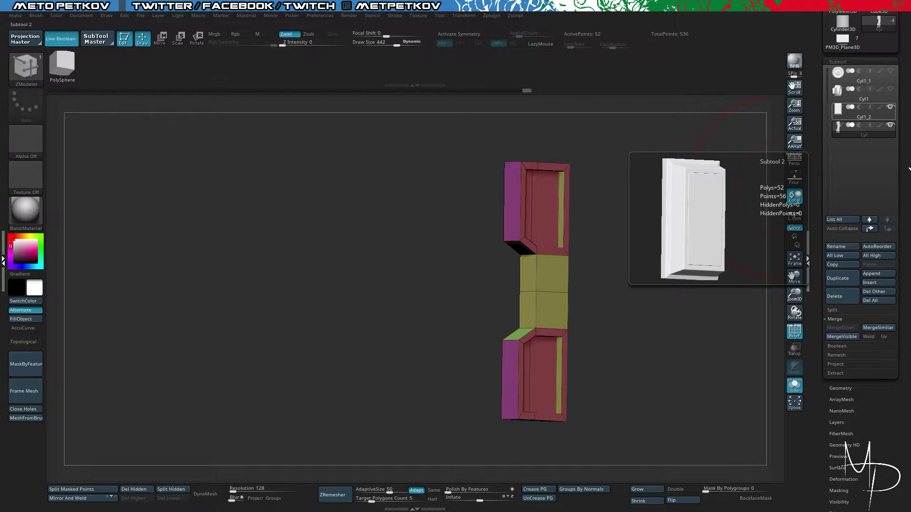
{"action": "key", "text": "Down"}
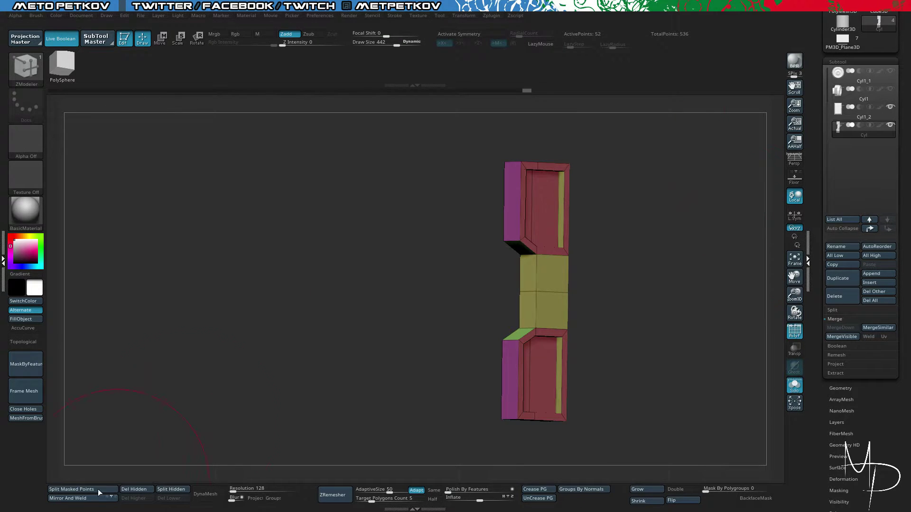
{"action": "left_click", "coordinate": [171, 489]}
Select the subtool holding the two plates and assign its polygroups by normals.
{"action": "left_click_drag", "start_coordinate": [197, 398], "coordinate": [324, 296]}
{"action": "left_click_drag", "start_coordinate": [742, 336], "coordinate": [781, 252]}
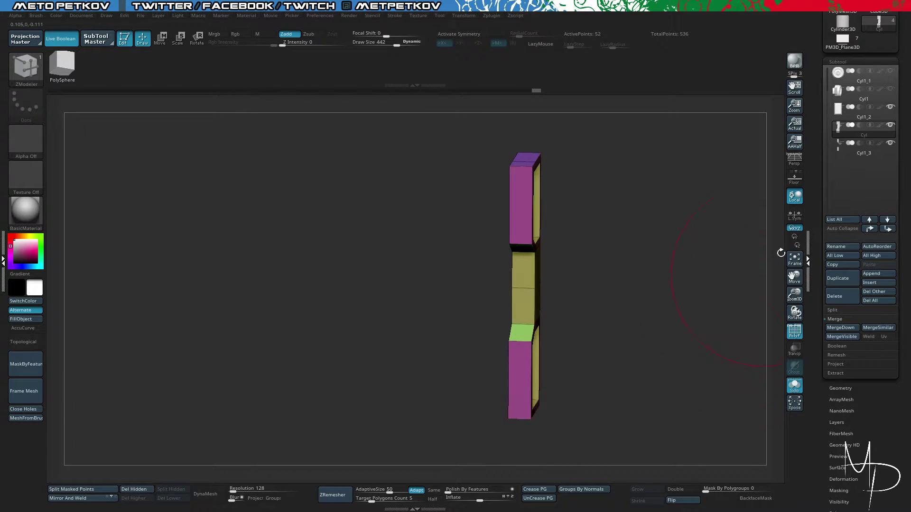
{"action": "left_click_drag", "start_coordinate": [664, 298], "coordinate": [388, 213], "text": "shift"}
{"action": "left_click", "coordinate": [839, 153]}
{"action": "left_click_drag", "start_coordinate": [399, 199], "coordinate": [490, 474]}
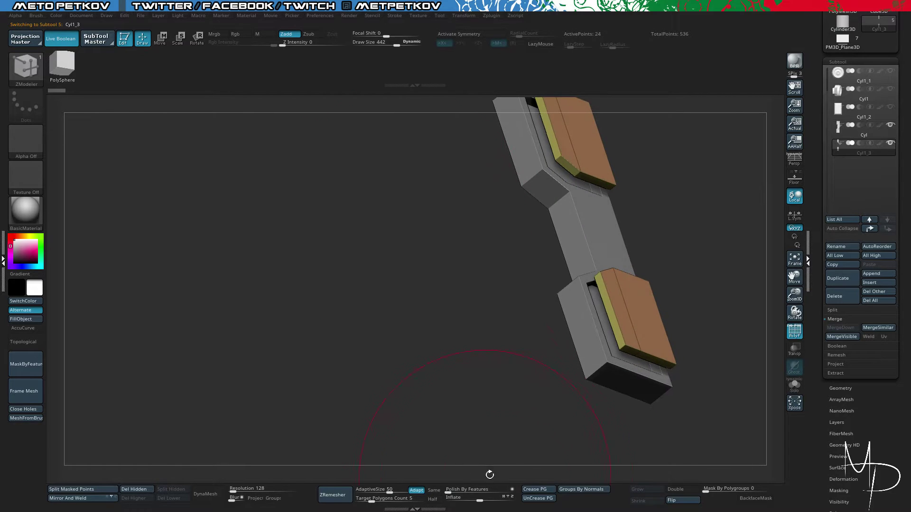
{"action": "left_click", "coordinate": [581, 489]}
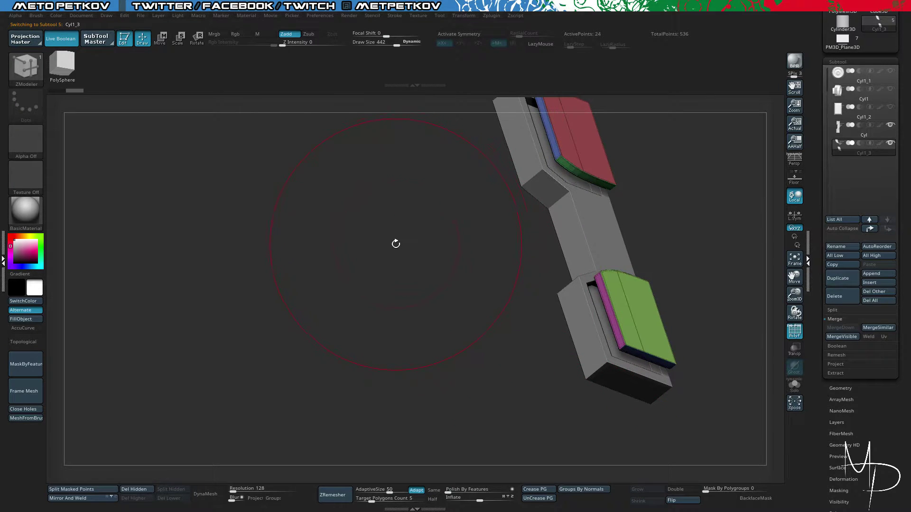
Give the plates beveled edges with dynamic subdivision, using QGrid 2, Bevel and a Coverage of 0.035.
{"action": "mouse_move", "coordinate": [396, 244]}
{"action": "left_mouse_down"}
{"action": "mouse_move", "coordinate": [372, 250]}
{"action": "mouse_move", "coordinate": [388, 266]}
{"action": "mouse_move", "coordinate": [375, 256]}
{"action": "left_mouse_up"}
{"action": "key", "text": "ctrl"}
{"action": "key", "text": "b"}
{"action": "key", "text": "z"}
{"action": "key", "text": "m"}
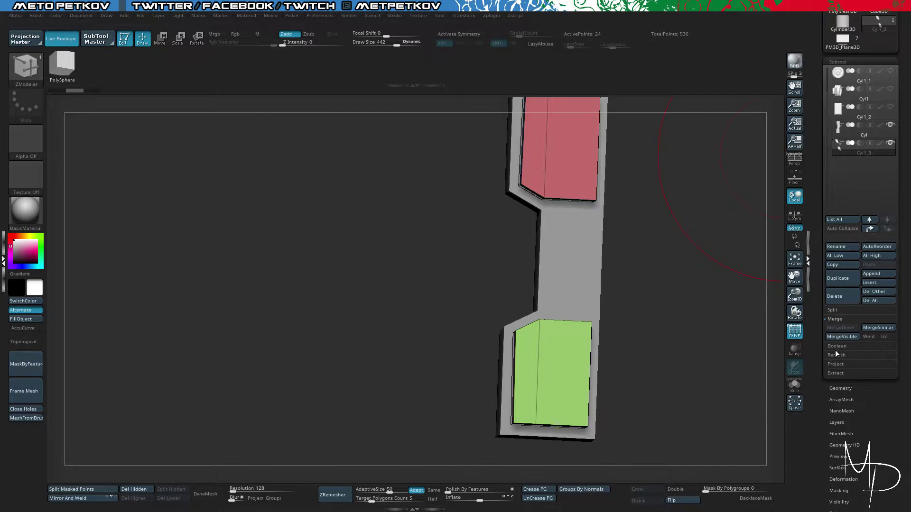
{"action": "left_click", "coordinate": [840, 388]}
{"action": "left_click", "coordinate": [838, 163]}
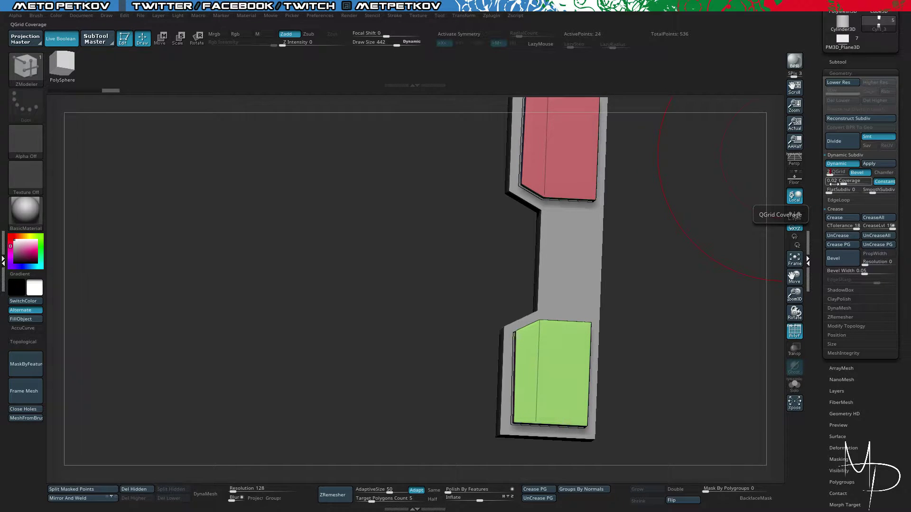
{"action": "left_click_drag", "start_coordinate": [382, 226], "coordinate": [403, 208]}
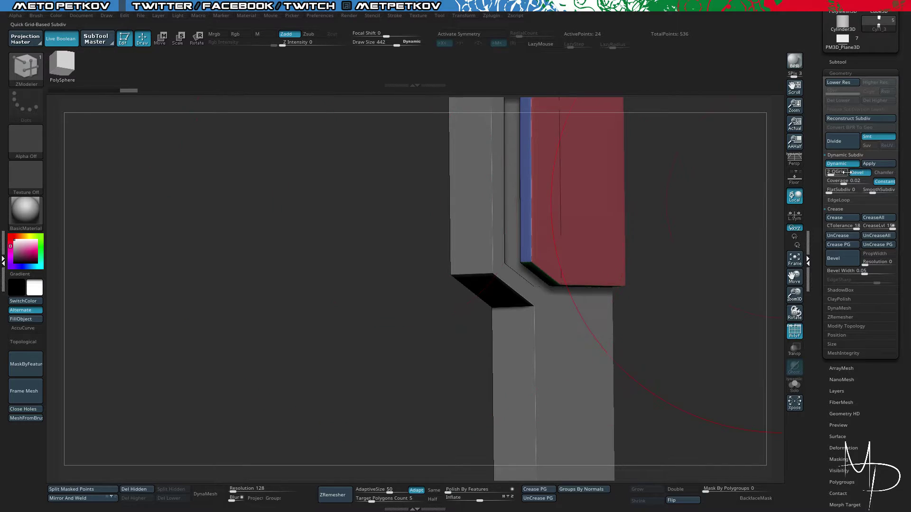
{"action": "left_click_drag", "start_coordinate": [843, 181], "coordinate": [848, 182]}
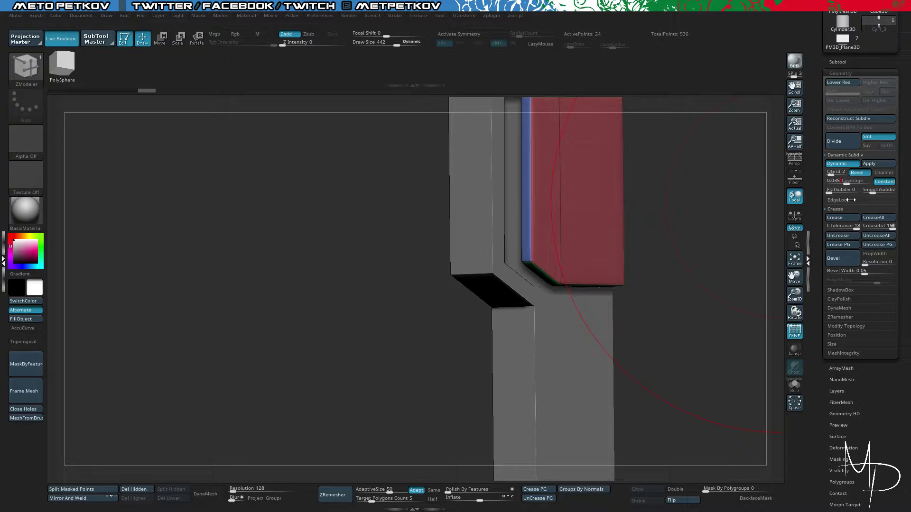
Move both plates back toward the bracket so that they sit in the recesses of the end blocks.
{"action": "left_click_drag", "start_coordinate": [317, 243], "coordinate": [313, 274], "text": "shift"}
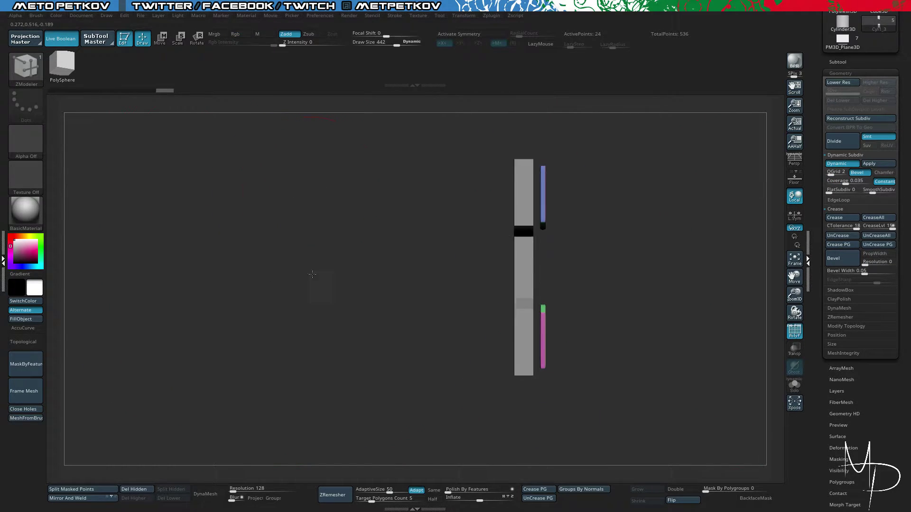
{"action": "key", "text": "w"}
{"action": "left_click", "coordinate": [512, 286]}
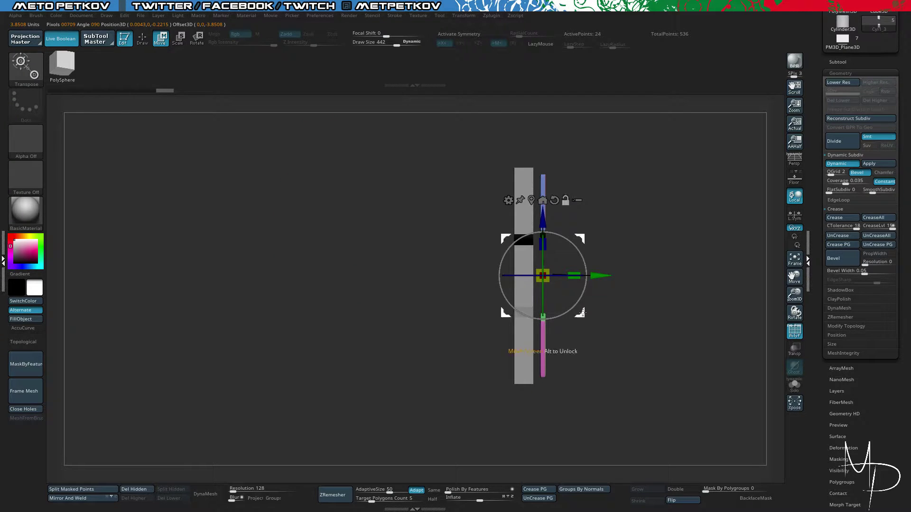
{"action": "mouse_move", "coordinate": [605, 279]}
{"action": "left_mouse_down"}
{"action": "mouse_move", "coordinate": [561, 276]}
{"action": "mouse_move", "coordinate": [609, 262]}
{"action": "left_mouse_up"}
{"action": "left_click_drag", "start_coordinate": [329, 184], "coordinate": [319, 256], "text": "alt"}
{"action": "key", "text": "q"}
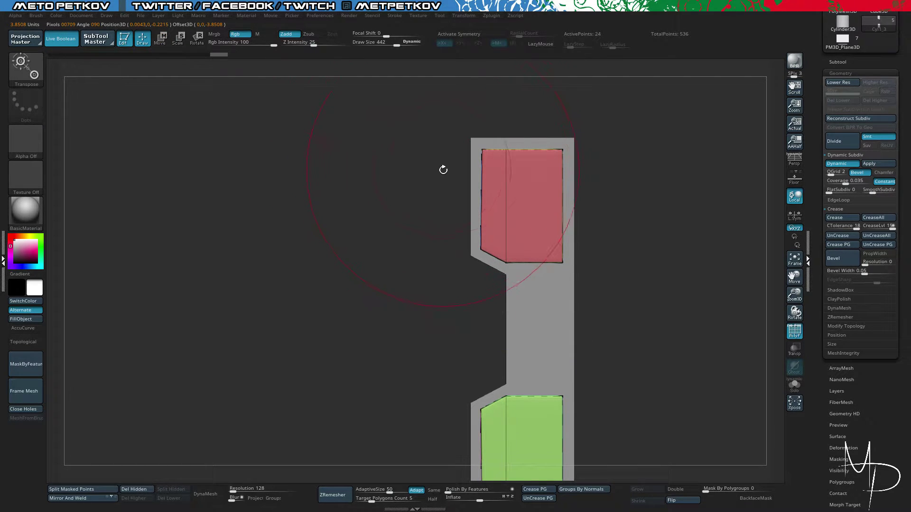
Regroup the bracket body by normals, crease its polygroup borders and turn on dynamic subdivision.
{"action": "left_click", "coordinate": [550, 323], "text": "alt"}
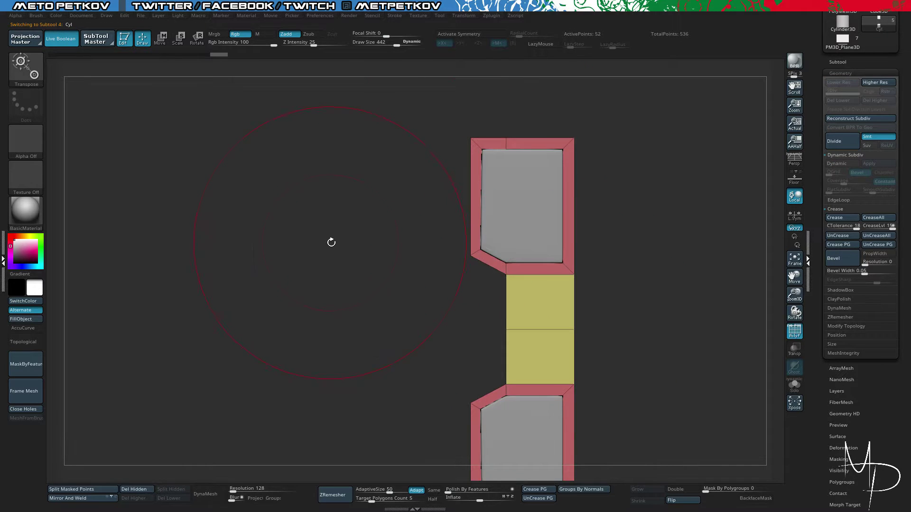
{"action": "left_click_drag", "start_coordinate": [331, 242], "coordinate": [350, 274]}
{"action": "key", "text": "shift+f"}
{"action": "key", "text": "w"}
{"action": "left_click_drag", "start_coordinate": [409, 359], "coordinate": [402, 358]}
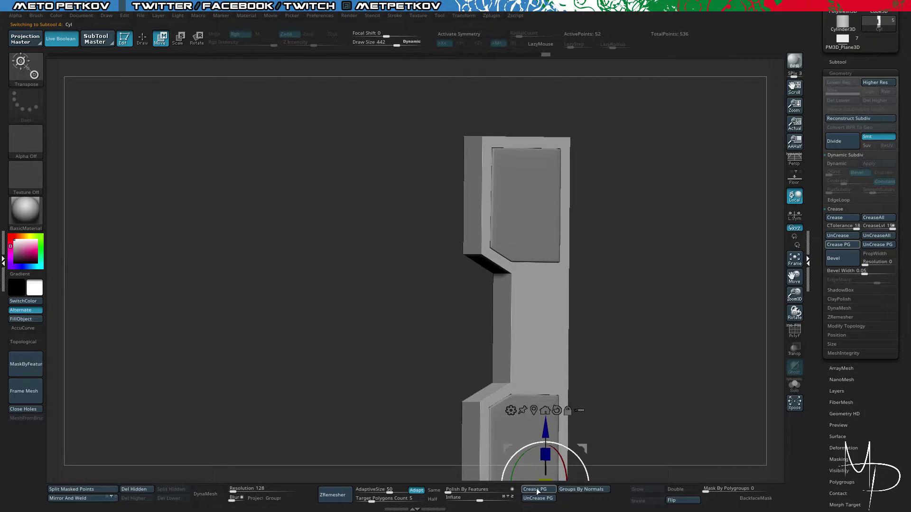
{"action": "key", "text": "shift+f"}
{"action": "key", "text": "d"}
{"action": "left_click_drag", "start_coordinate": [339, 241], "coordinate": [316, 238], "text": "shift"}
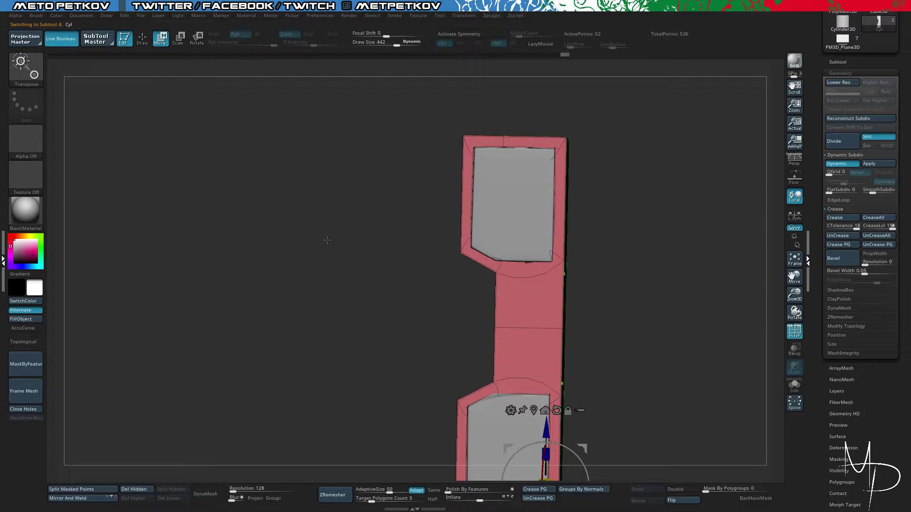
Set the bracket's crease level to 4, raise its smooth subdivision, and switch the dynamic subdivision preview off.
{"action": "key", "text": "q"}
{"action": "key", "text": "shift+f"}
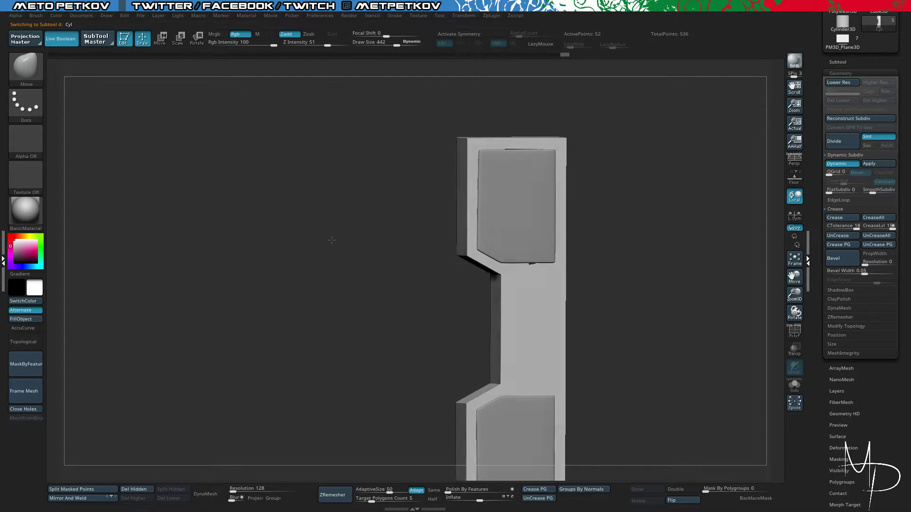
{"action": "left_click_drag", "start_coordinate": [332, 240], "coordinate": [363, 237]}
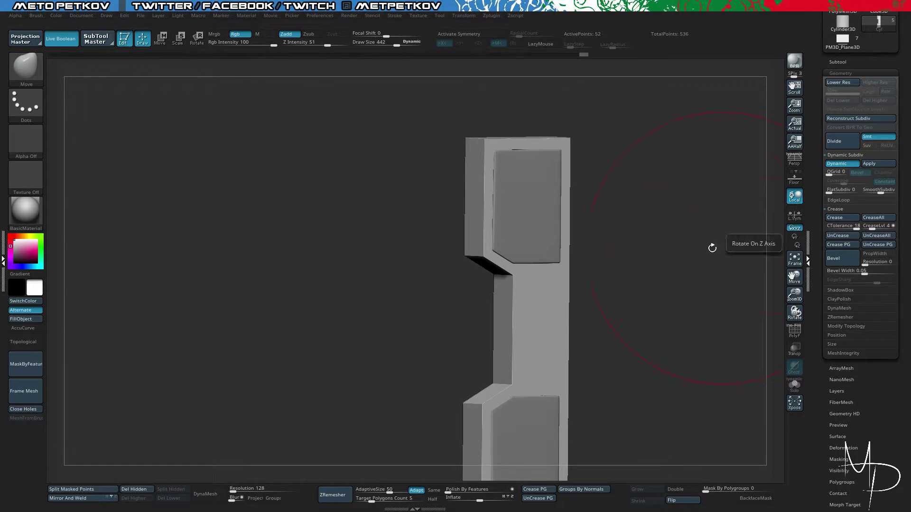
{"action": "left_click_drag", "start_coordinate": [712, 244], "coordinate": [665, 240], "text": "shift"}
{"action": "key", "text": "d"}
{"action": "key", "text": "d"}
{"action": "key", "text": "shift+d"}
{"action": "key", "text": "shift+f"}
Crease the complete edge loops at the lower recess's two upper corners and outer bottom corner with ZModeler, previewing dynamic subdivision.
{"action": "left_click_drag", "start_coordinate": [285, 147], "coordinate": [278, 122]}
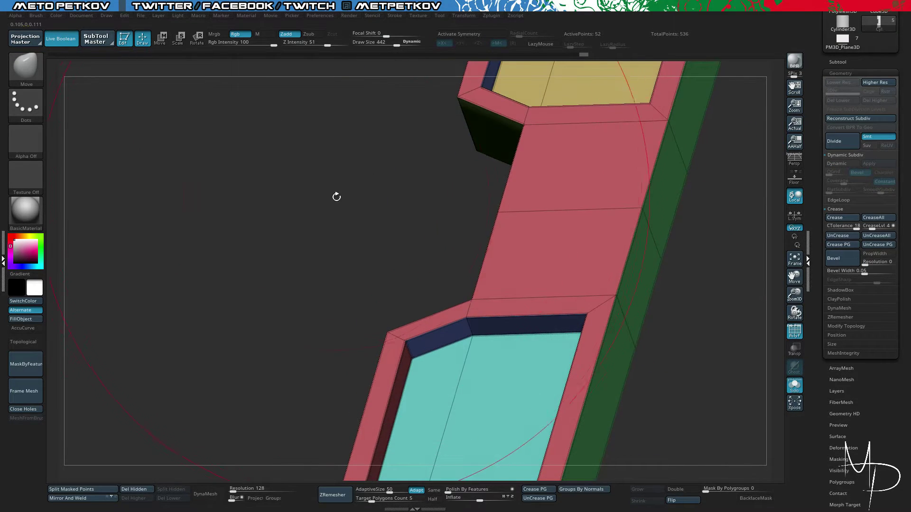
{"action": "key", "text": "b"}
{"action": "key", "text": "z"}
{"action": "key", "text": "m"}
{"action": "mouse_move", "coordinate": [309, 204]}
{"action": "left_mouse_down", "text": "shift"}
{"action": "mouse_move", "coordinate": [309, 248]}
{"action": "mouse_move", "coordinate": [278, 125]}
{"action": "left_mouse_up", "text": "shift"}
{"action": "key", "text": "shift+f"}
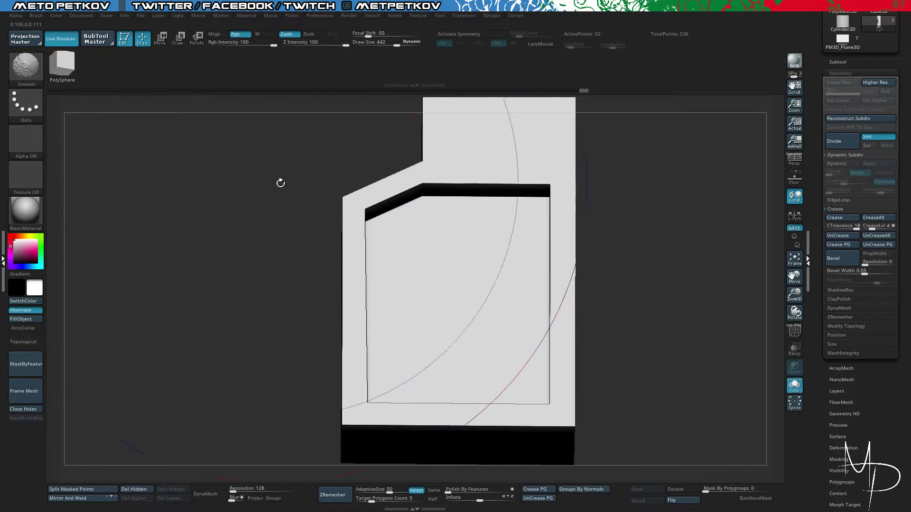
{"action": "key", "text": "d"}
{"action": "key", "text": "shift+f"}
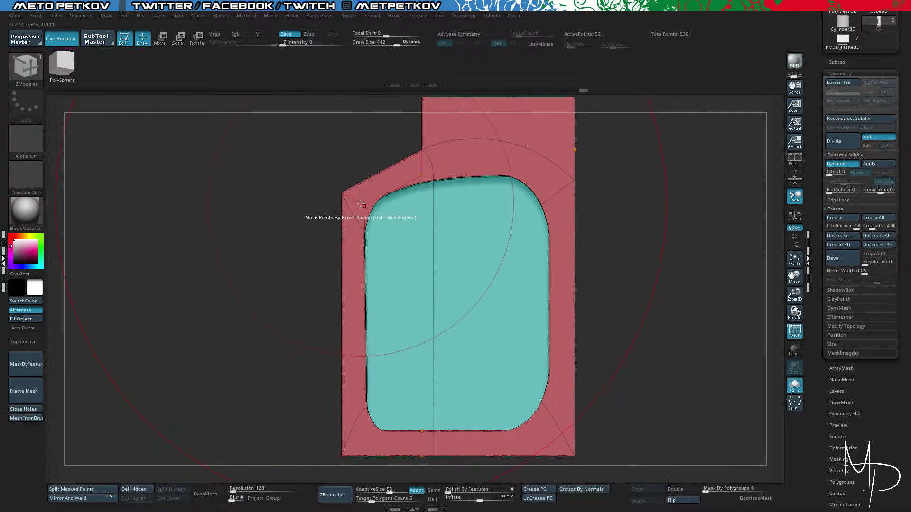
{"action": "key", "text": "space"}
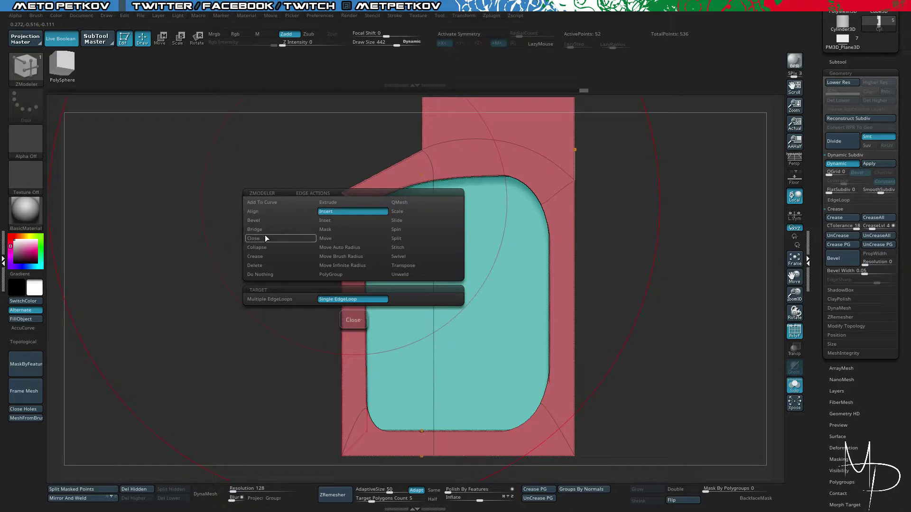
{"action": "left_click", "coordinate": [263, 256]}
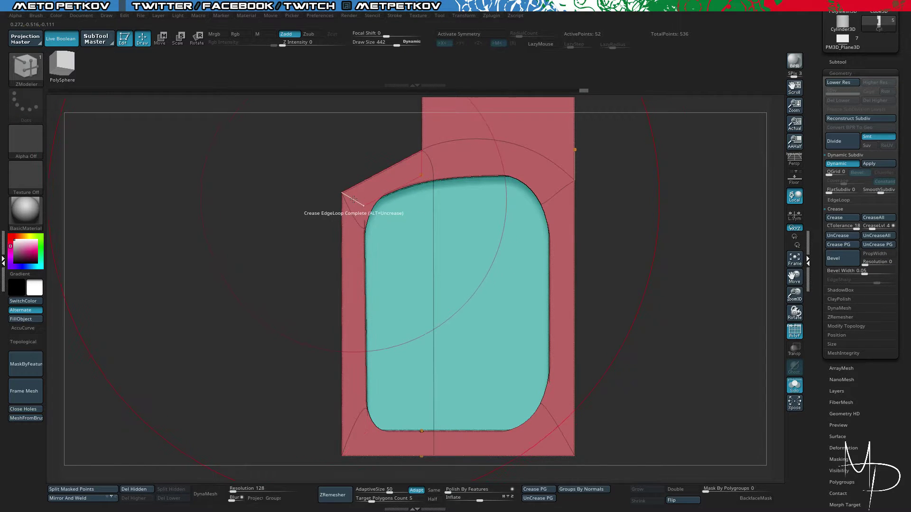
{"action": "left_click", "coordinate": [560, 191]}
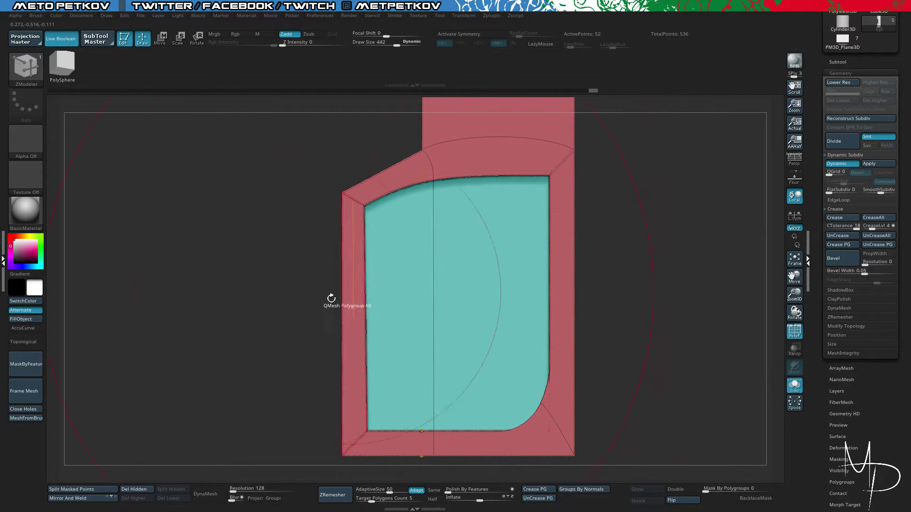
Crease the remaining edge loops at the lower block's angled shoulder, its other bottom corner and its junction with the stem.
{"action": "left_click_drag", "start_coordinate": [288, 300], "coordinate": [297, 339], "text": "alt"}
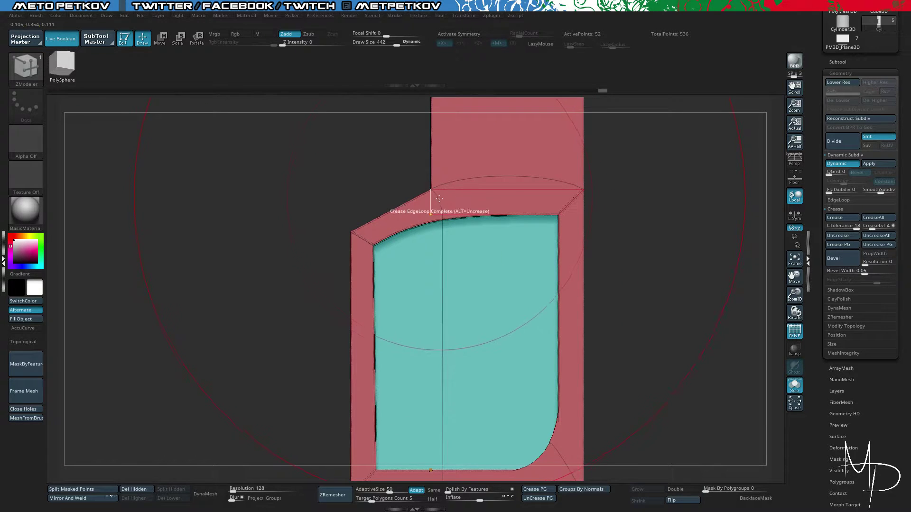
{"action": "left_click", "coordinate": [433, 204]}
{"action": "left_click_drag", "start_coordinate": [331, 232], "coordinate": [329, 98], "text": "alt"}
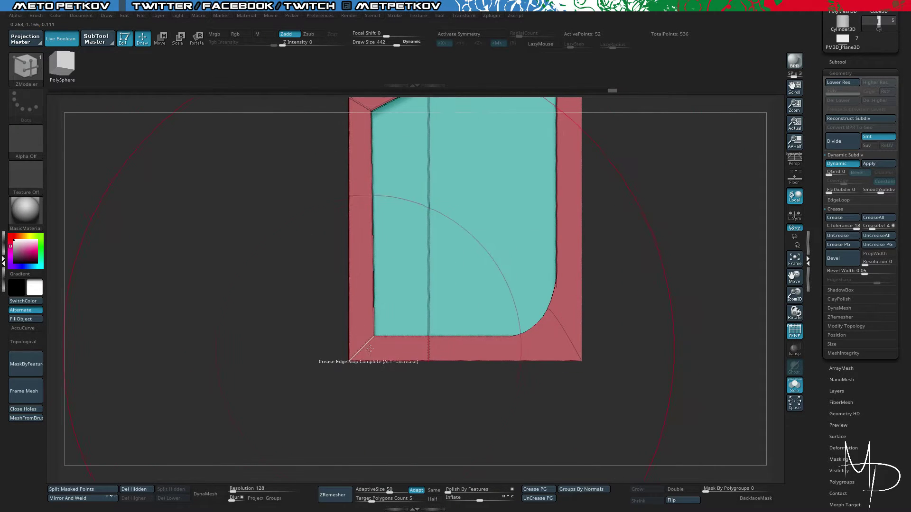
{"action": "left_click", "coordinate": [569, 348]}
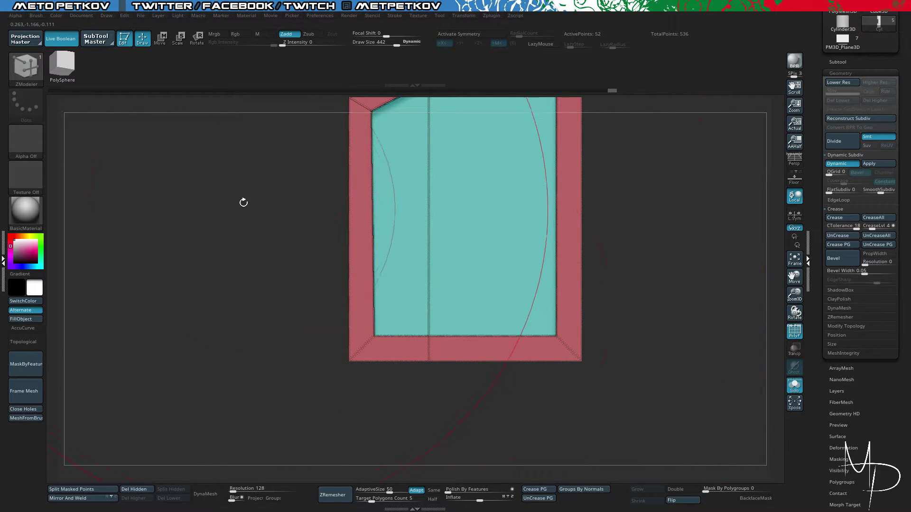
{"action": "left_click_drag", "start_coordinate": [241, 166], "coordinate": [250, 326], "text": "alt"}
{"action": "left_click_drag", "start_coordinate": [244, 237], "coordinate": [254, 221]}
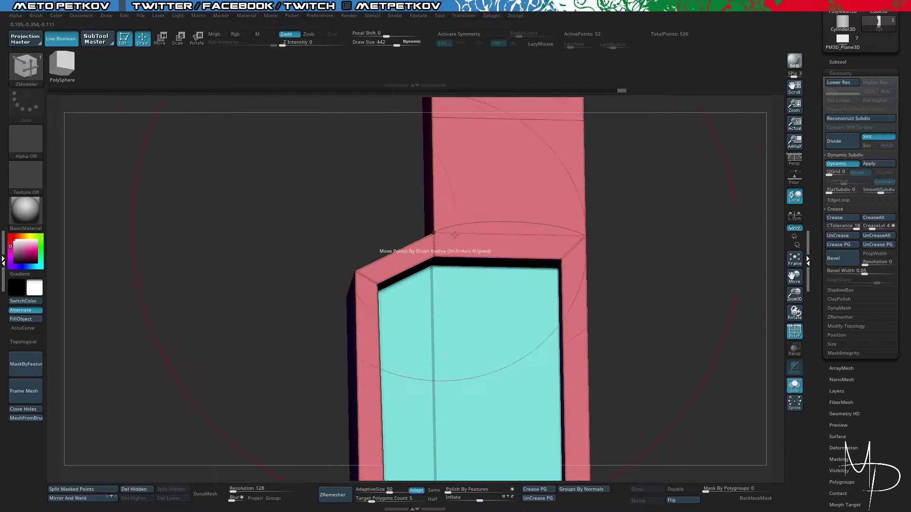
{"action": "left_click", "coordinate": [483, 222]}
Apply Mirror And Weld to the bracket to copy the creased lower block to the upper end.
{"action": "left_click", "coordinate": [327, 169]}
{"action": "left_click_drag", "start_coordinate": [327, 168], "coordinate": [204, 366], "text": "alt"}
{"action": "left_click", "coordinate": [74, 499]}
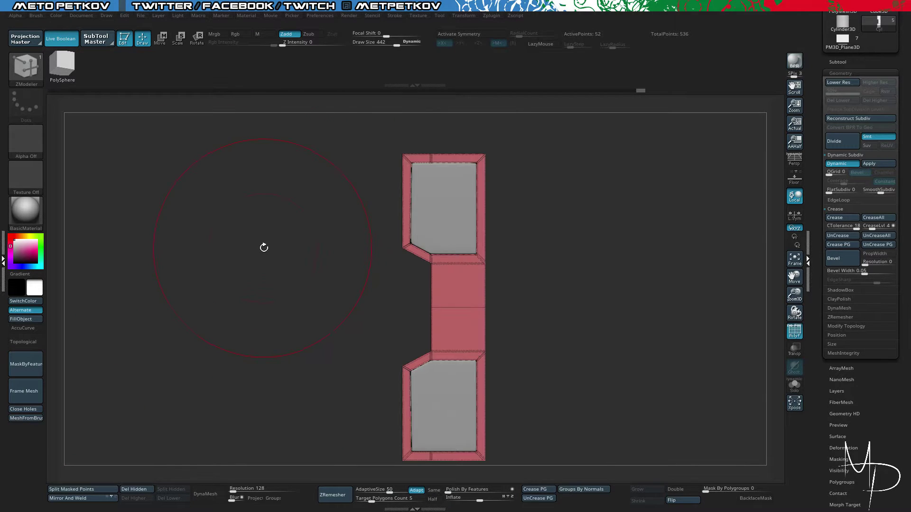
Select the inset plates' subtool and set its dynamic subdivision QGrid coverage to 0.025.
{"action": "left_click_drag", "start_coordinate": [263, 246], "coordinate": [283, 276]}
{"action": "key", "text": "shift+f"}
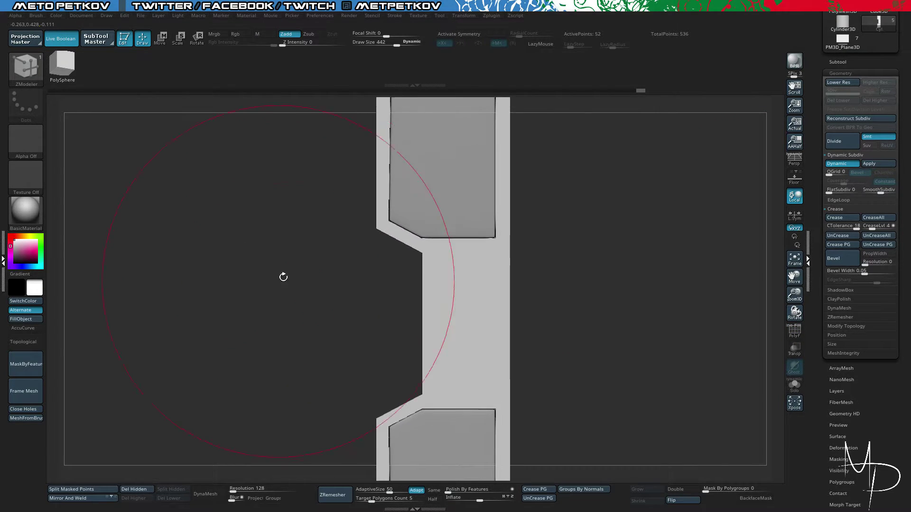
{"action": "left_click", "coordinate": [431, 191], "text": "alt"}
{"action": "left_click_drag", "start_coordinate": [279, 179], "coordinate": [280, 258], "text": "alt"}
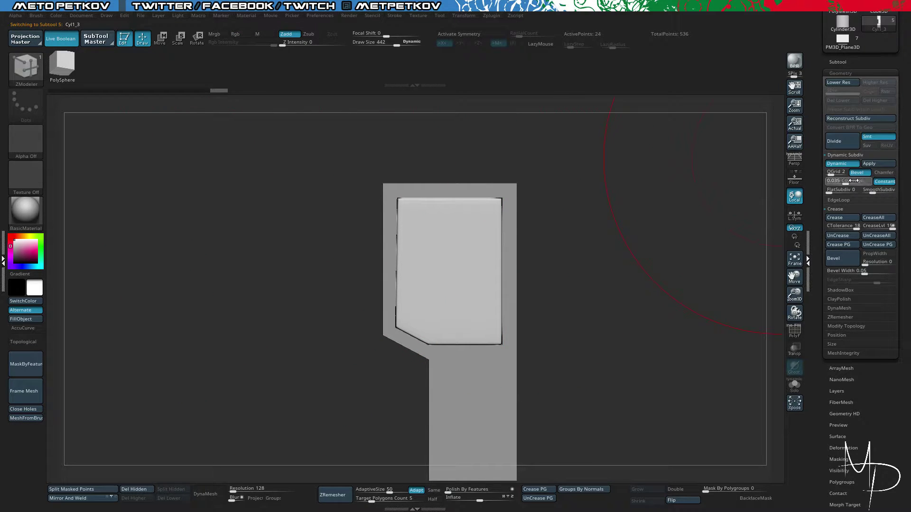
{"action": "left_click", "coordinate": [853, 181]}
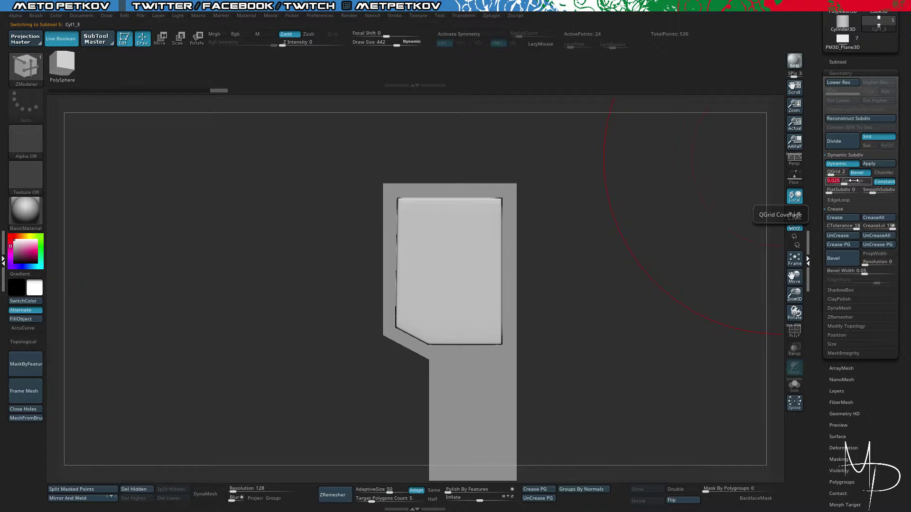
{"action": "type", "text": "0.025"}
{"action": "key", "text": "Return"}
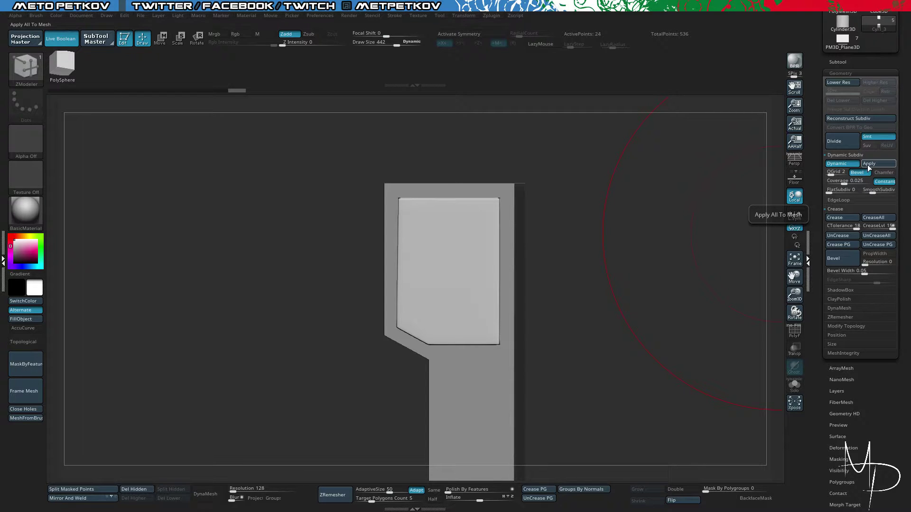
Select the bracket body subtool Cyl and merge it down with the inset plates below it.
{"action": "left_click", "coordinate": [838, 61]}
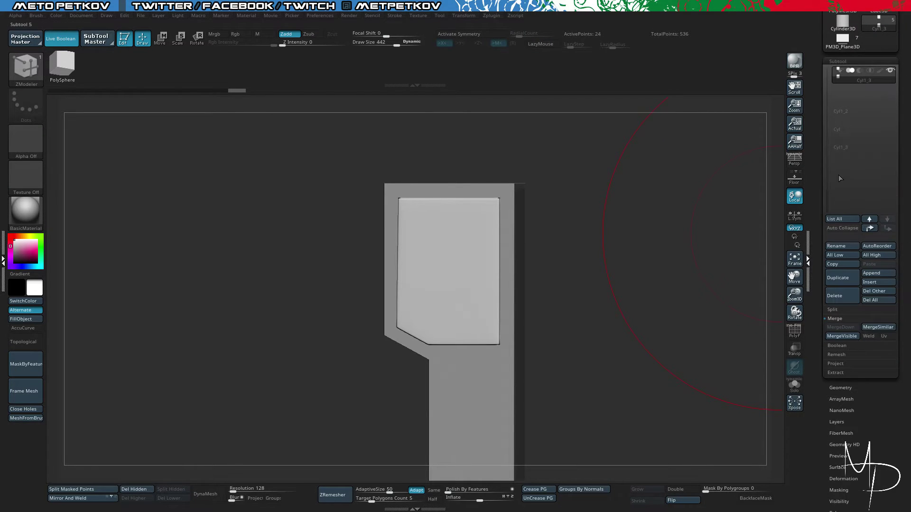
{"action": "left_click", "coordinate": [850, 100]}
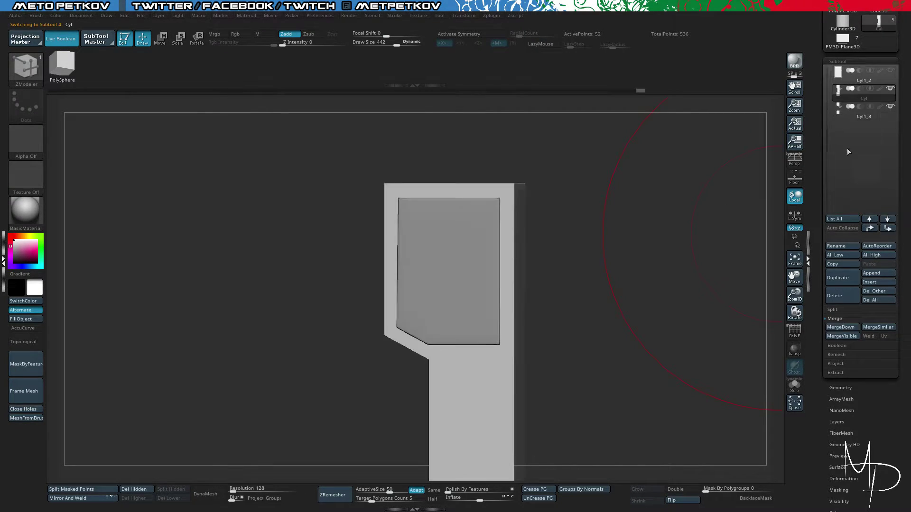
{"action": "left_click", "coordinate": [840, 327]}
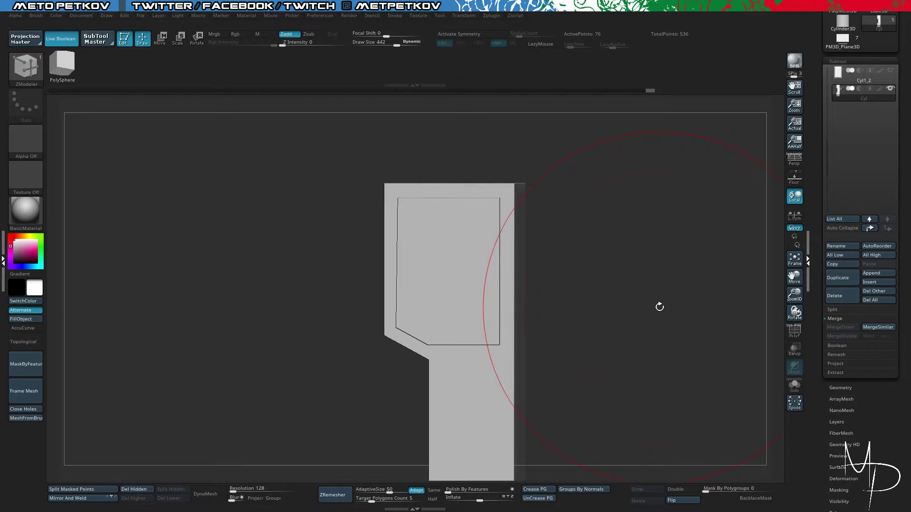
Turn off the smoothed preview, isolate the inset plates, regroup them with Groups By Normals and unhide the bracket.
{"action": "key", "text": "shift+f"}
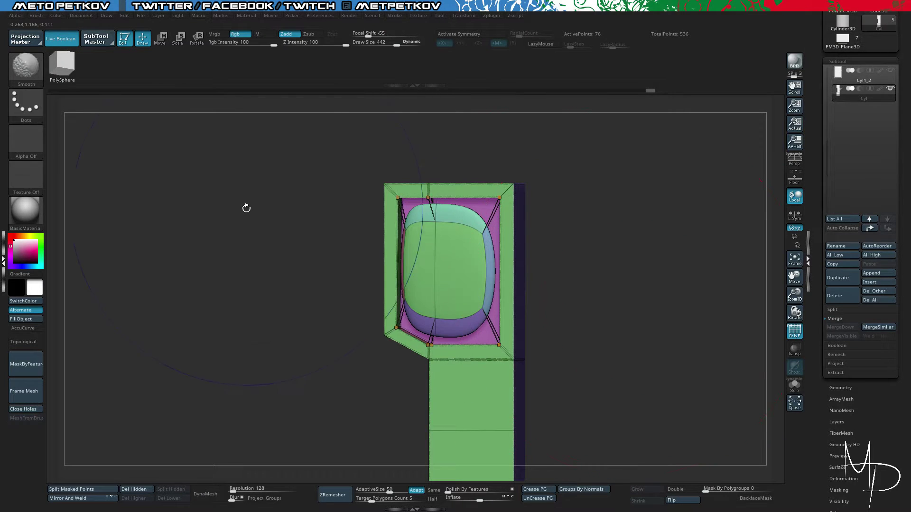
{"action": "key", "text": "shift+d"}
{"action": "left_click_drag", "start_coordinate": [254, 221], "coordinate": [309, 210]}
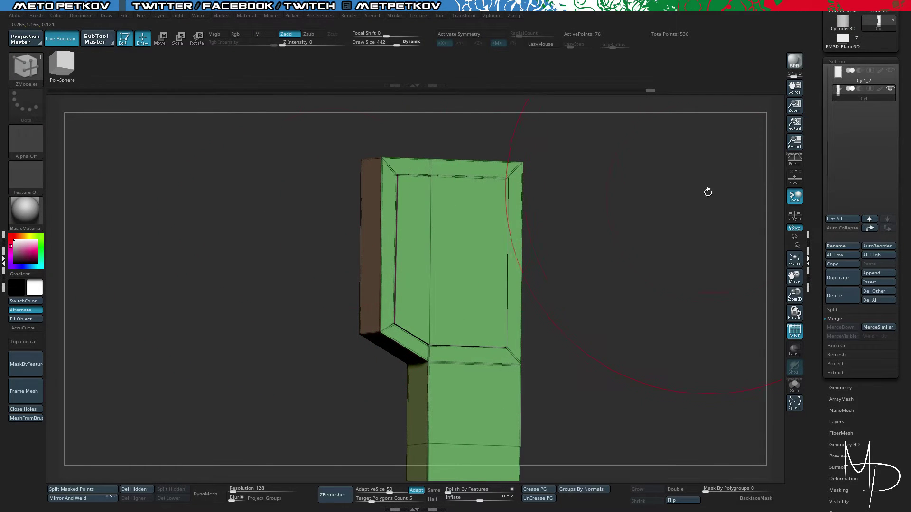
{"action": "left_click_drag", "start_coordinate": [699, 220], "coordinate": [682, 218], "text": "shift"}
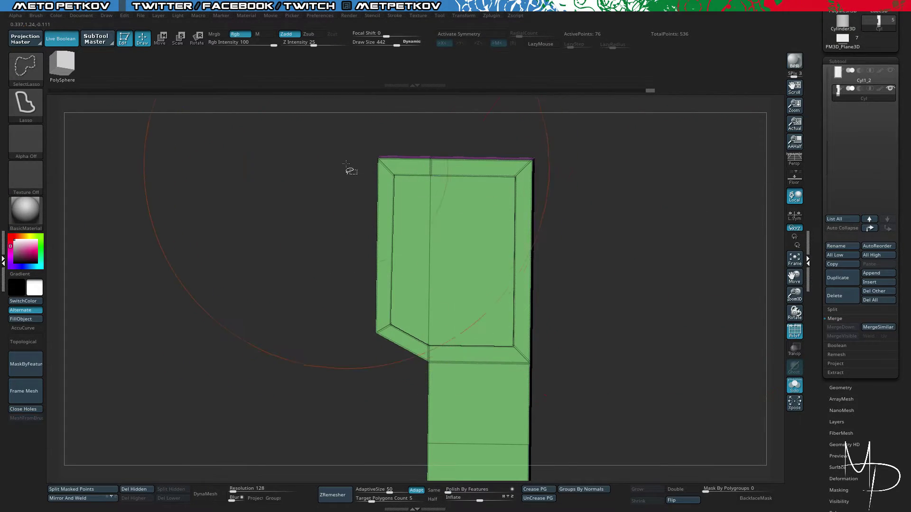
{"action": "left_click_drag", "start_coordinate": [381, 165], "coordinate": [372, 155], "text": "ctrl+shift"}
{"action": "left_click", "coordinate": [303, 212], "text": "ctrl+shift"}
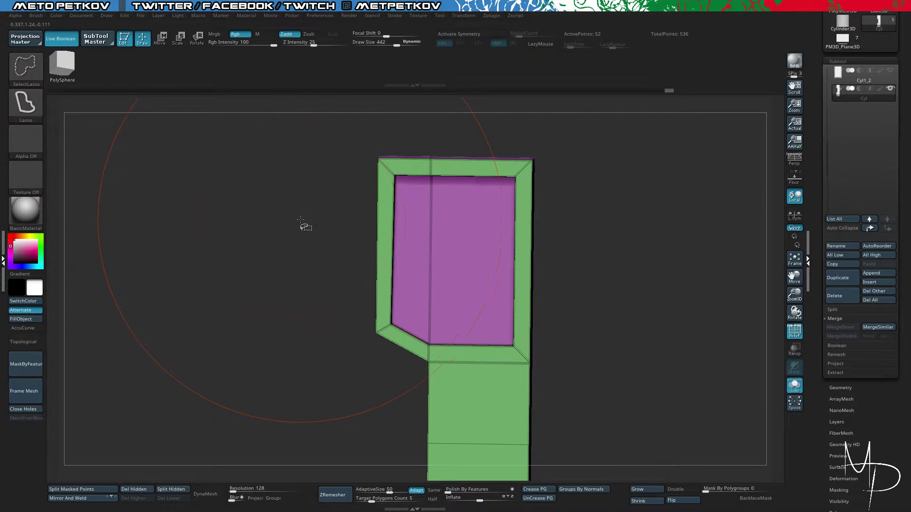
{"action": "left_click", "coordinate": [279, 235], "text": "ctrl+shift"}
{"action": "left_click_drag", "start_coordinate": [299, 205], "coordinate": [335, 156]}
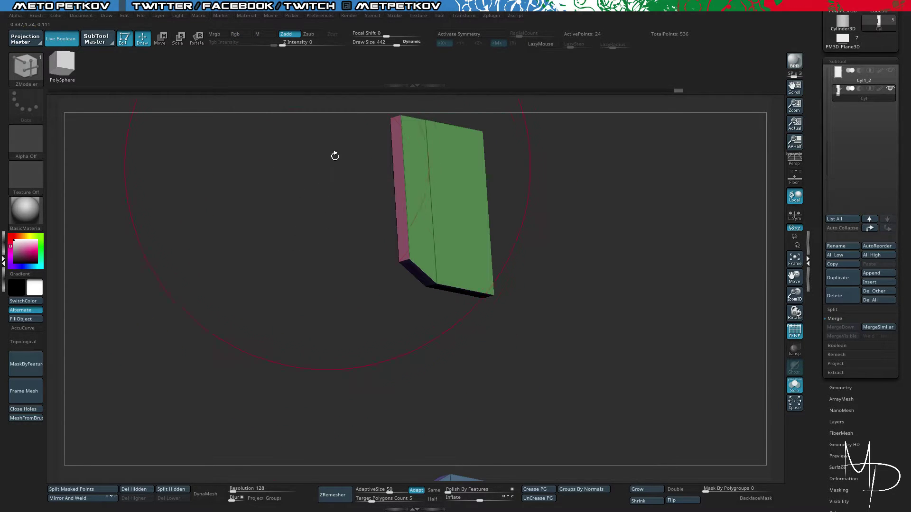
{"action": "left_click", "coordinate": [569, 493]}
{"action": "left_click", "coordinate": [283, 259], "text": "ctrl+shift"}
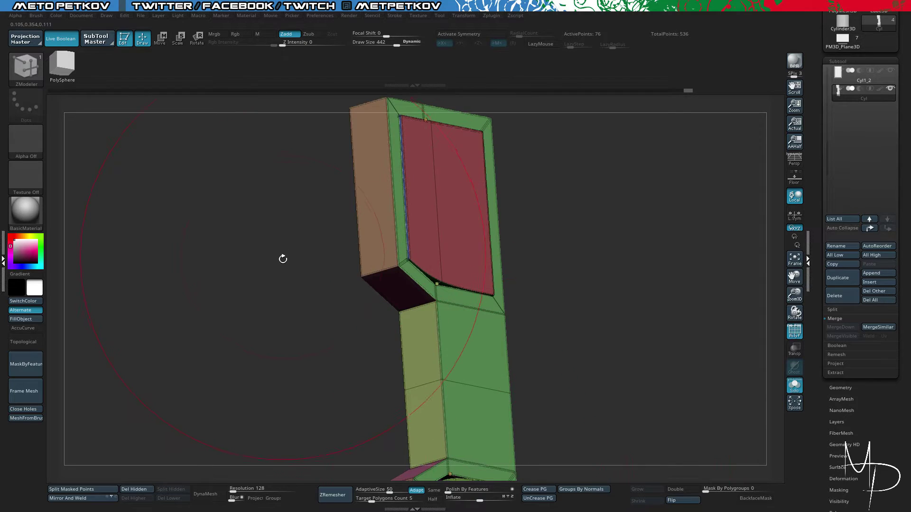
Set the merged bracket's crease level to 3 and switch its dynamic subdivision preview on, viewing it without the polyframe.
{"action": "left_click_drag", "start_coordinate": [283, 259], "coordinate": [253, 279]}
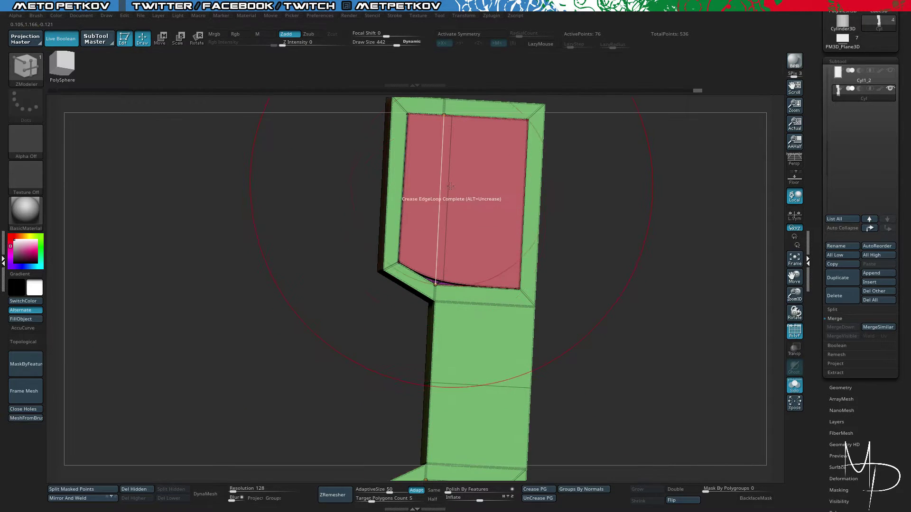
{"action": "key", "text": "space"}
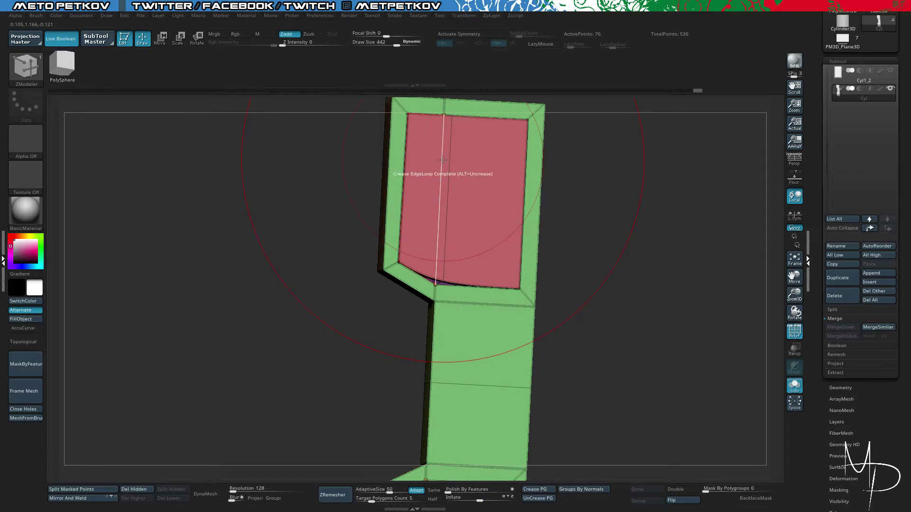
{"action": "left_click_drag", "start_coordinate": [271, 217], "coordinate": [290, 197]}
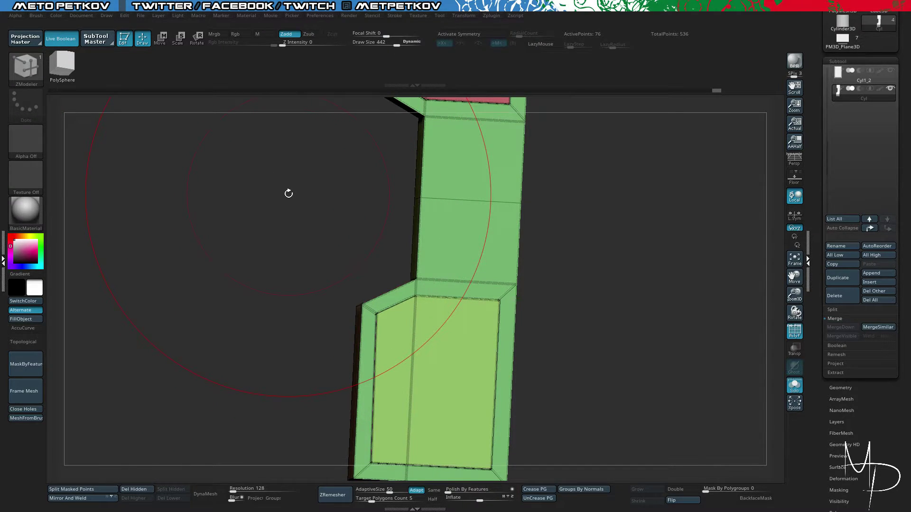
{"action": "left_click_drag", "start_coordinate": [248, 208], "coordinate": [177, 181], "text": "shift"}
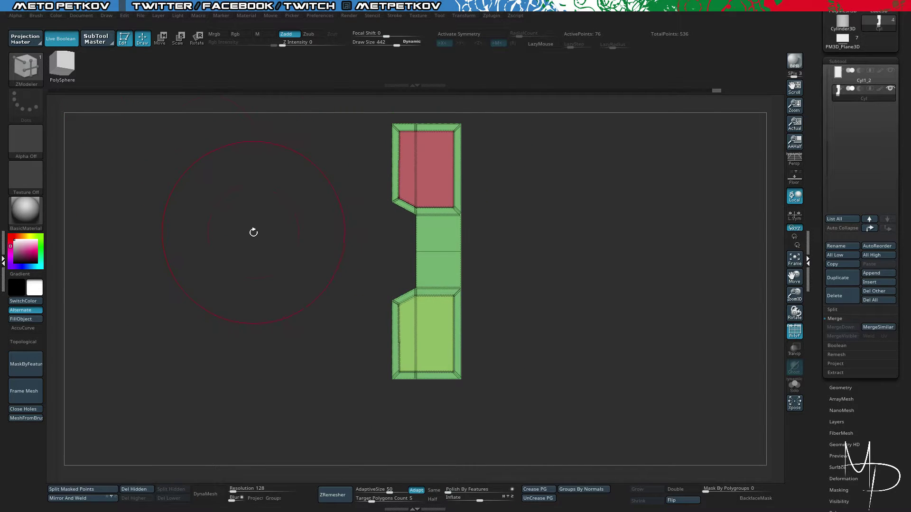
{"action": "key", "text": "shift+f"}
{"action": "mouse_move", "coordinate": [266, 226]}
{"action": "left_mouse_down", "text": "alt"}
{"action": "mouse_move", "coordinate": [232, 215]}
{"action": "mouse_move", "coordinate": [261, 224]}
{"action": "mouse_move", "coordinate": [240, 224]}
{"action": "mouse_move", "coordinate": [305, 258]}
{"action": "left_mouse_up", "text": "alt"}
{"action": "key", "text": "shift+f"}
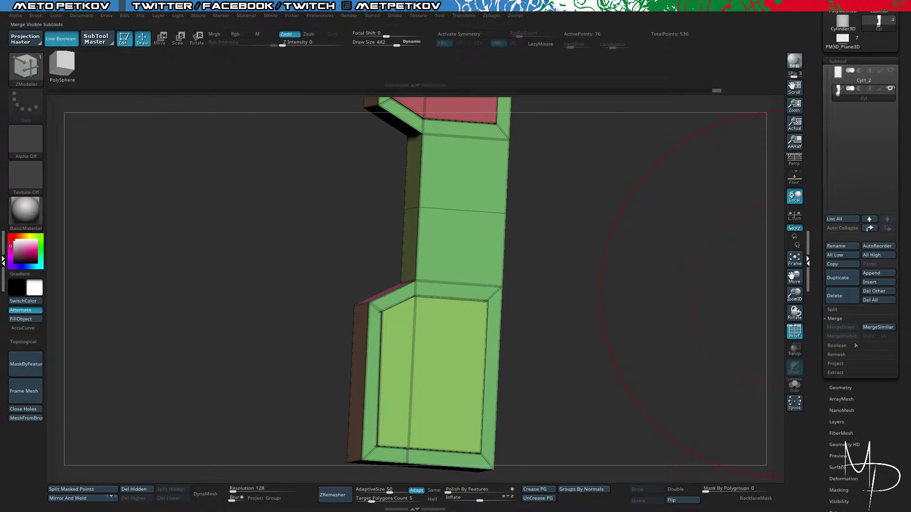
{"action": "left_click", "coordinate": [842, 388]}
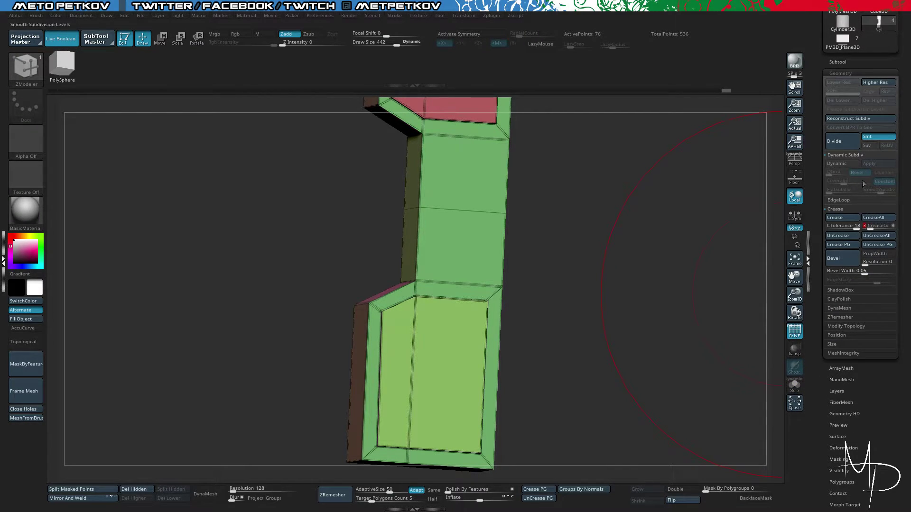
{"action": "left_click", "coordinate": [841, 163]}
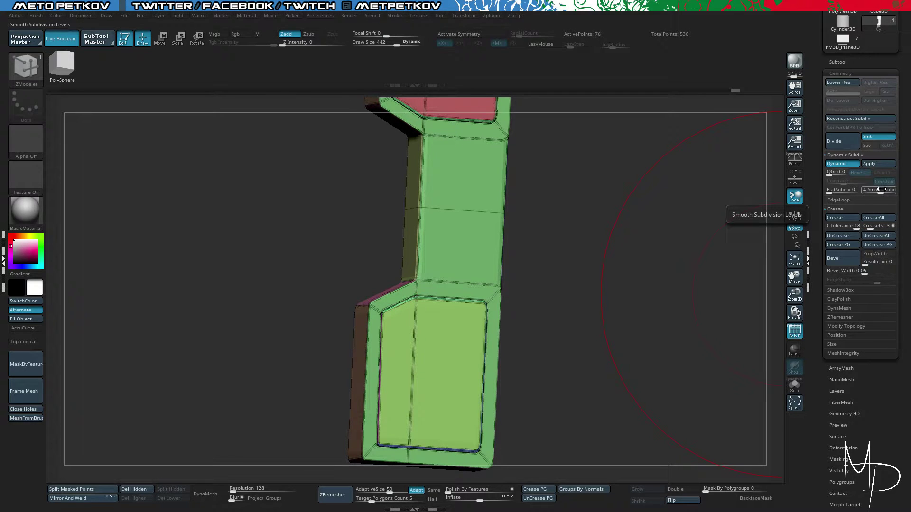
{"action": "left_click_drag", "start_coordinate": [661, 252], "coordinate": [593, 240], "text": "alt"}
{"action": "key", "text": "shift+f"}
{"action": "mouse_move", "coordinate": [299, 232]}
{"action": "left_mouse_down"}
{"action": "mouse_move", "coordinate": [275, 232]}
{"action": "mouse_move", "coordinate": [273, 221]}
{"action": "mouse_move", "coordinate": [312, 232]}
{"action": "mouse_move", "coordinate": [296, 214]}
{"action": "left_mouse_up"}
Show all subtools, view them spread apart with Xpose, and collapse them again.
{"action": "left_click", "coordinate": [841, 60]}
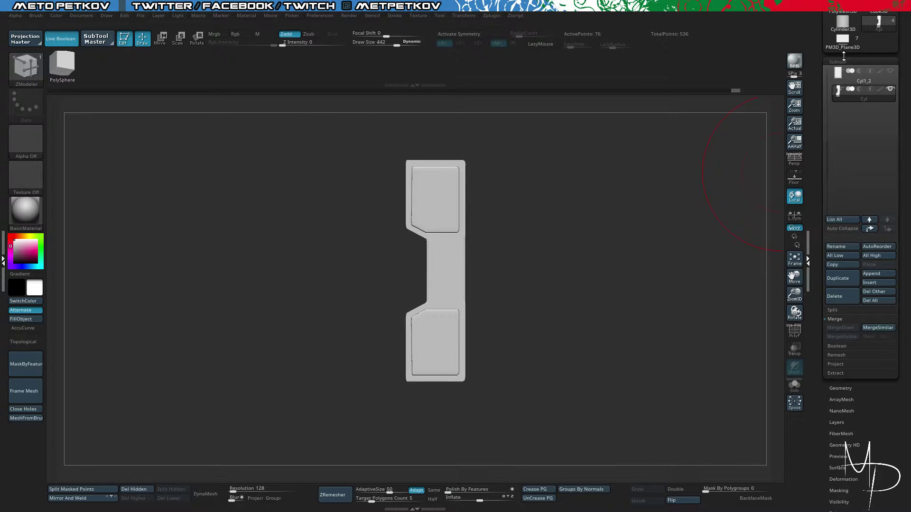
{"action": "left_click_drag", "start_coordinate": [652, 279], "coordinate": [612, 254], "text": "alt"}
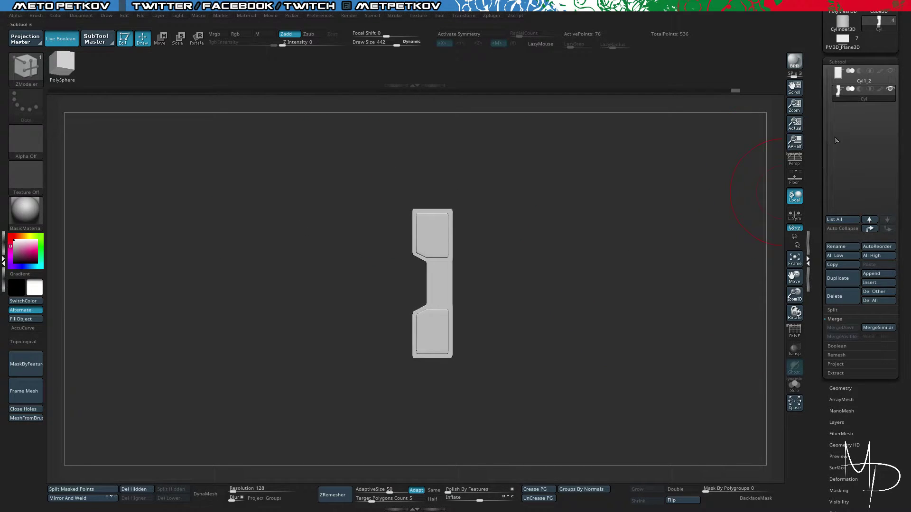
{"action": "key", "text": "shift"}
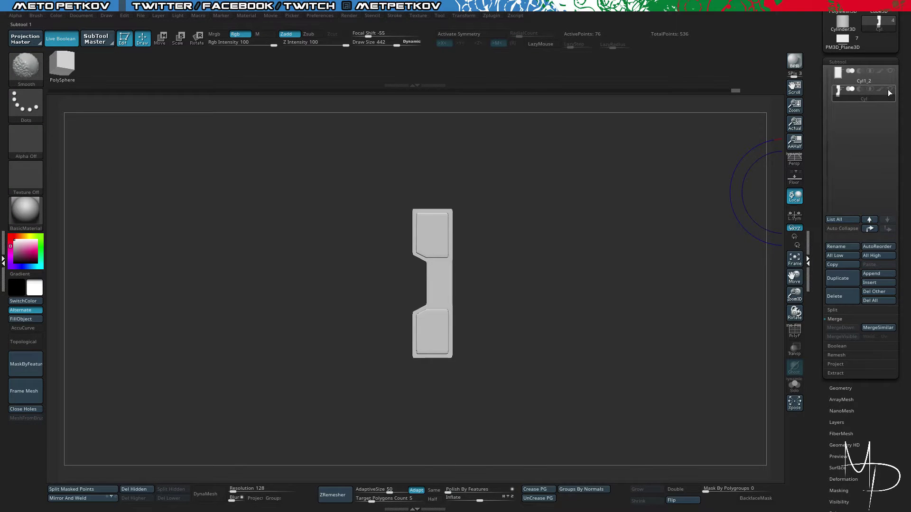
{"action": "left_click", "coordinate": [890, 89], "text": "shift"}
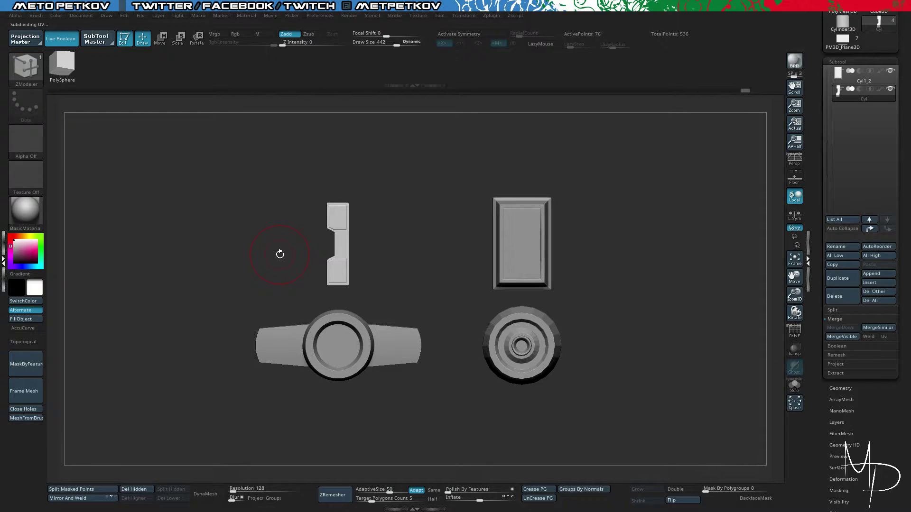
{"action": "left_click", "coordinate": [793, 409]}
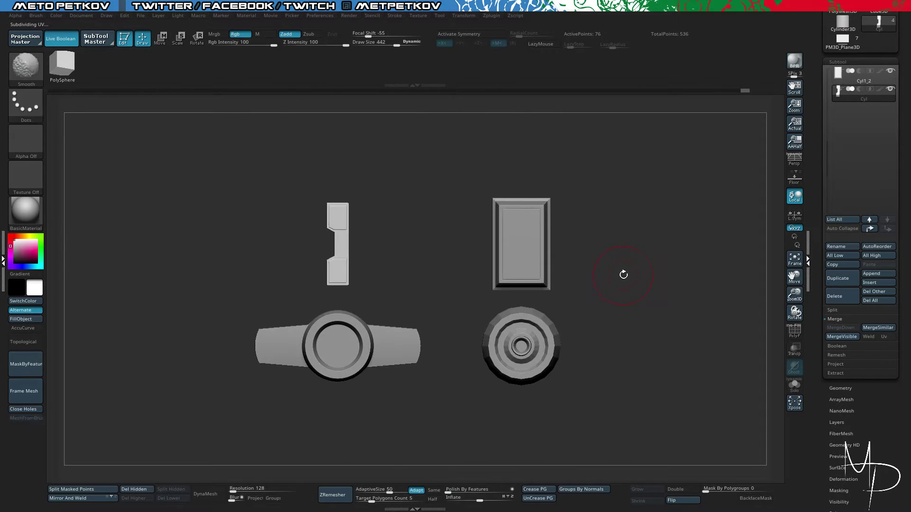
{"action": "left_click", "coordinate": [790, 400]}
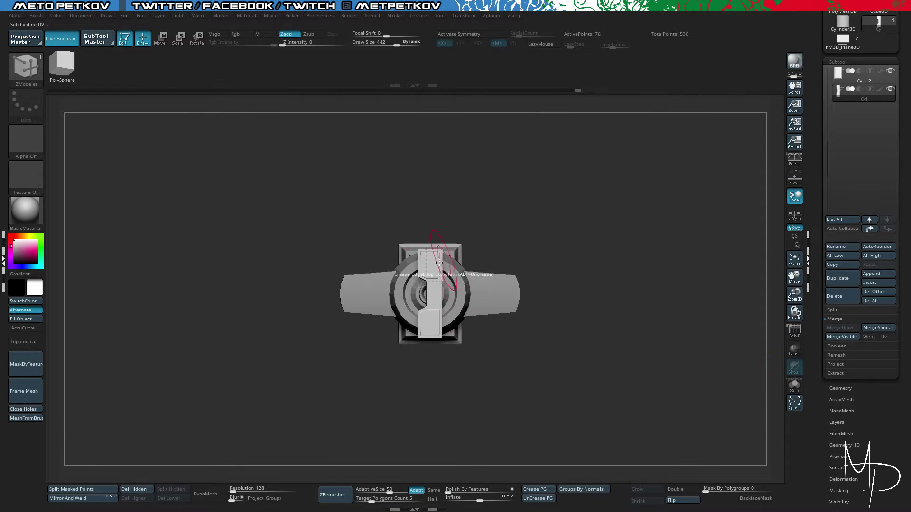
{"action": "left_click_drag", "start_coordinate": [247, 206], "coordinate": [369, 223]}
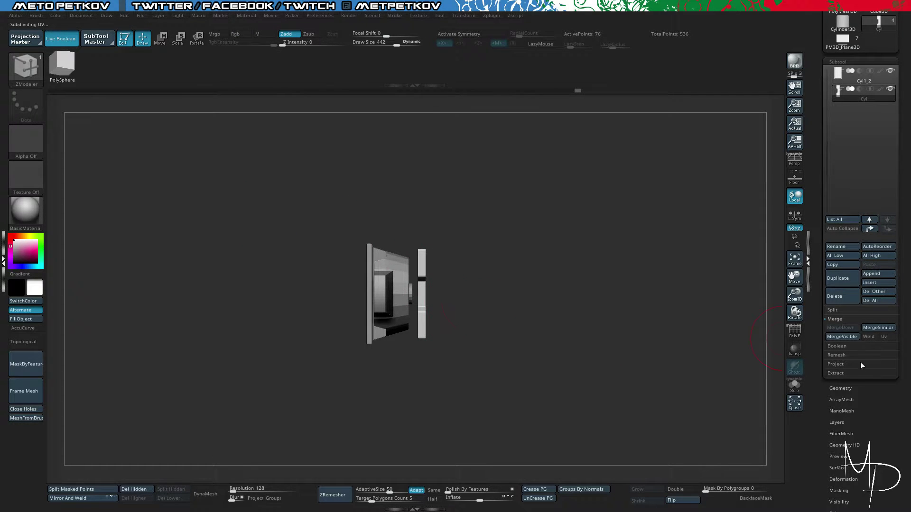
Apply the Unify deformation to the bracket and move it back among the other parts.
{"action": "left_click", "coordinate": [843, 479]}
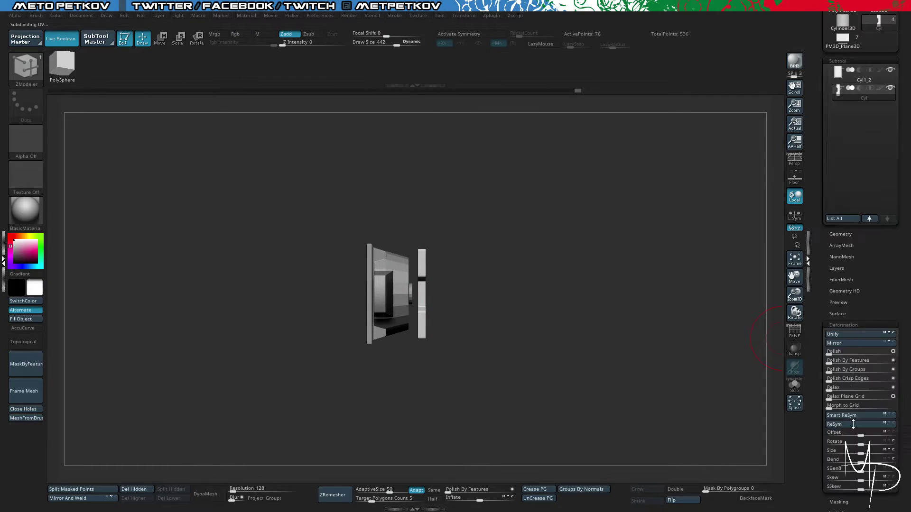
{"action": "left_click", "coordinate": [841, 172]}
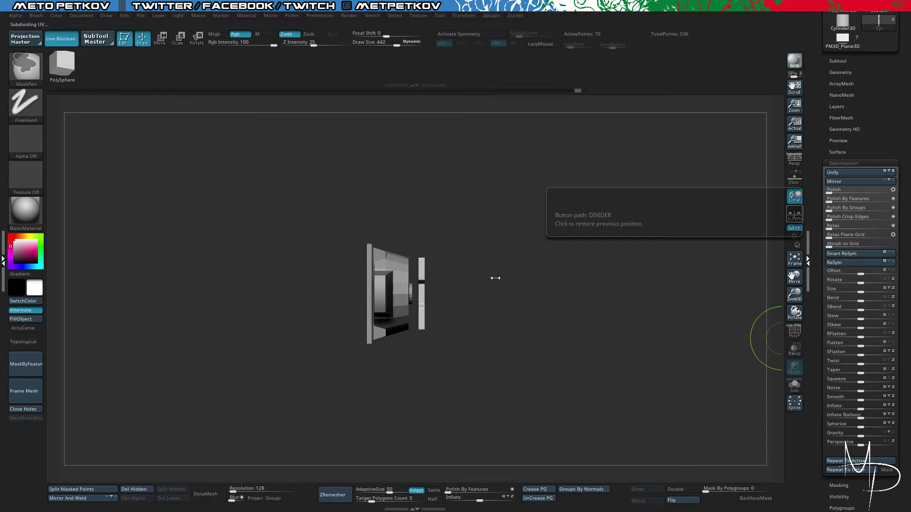
{"action": "key", "text": "w"}
{"action": "left_click_drag", "start_coordinate": [476, 321], "coordinate": [641, 372]}
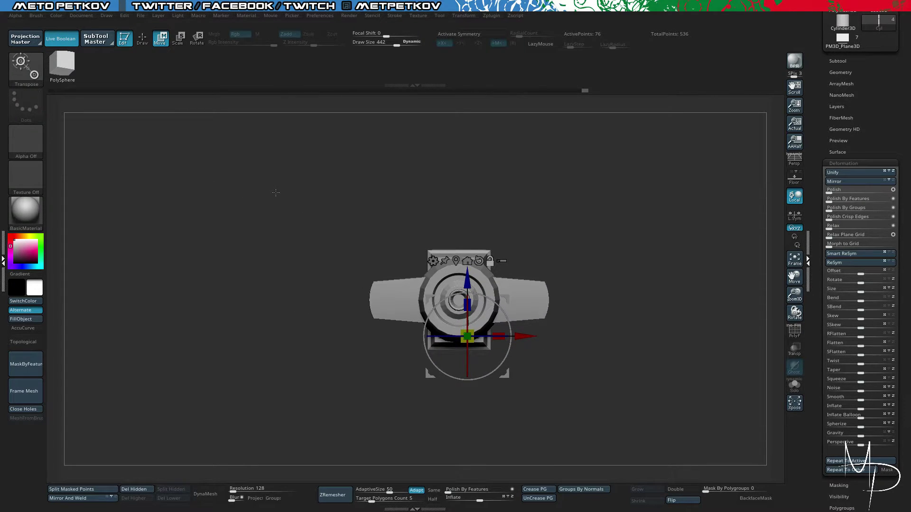
Examine the overlapping parts from the front and edge-on, framing them and toggling perspective.
{"action": "key", "text": "q"}
{"action": "key", "text": "f"}
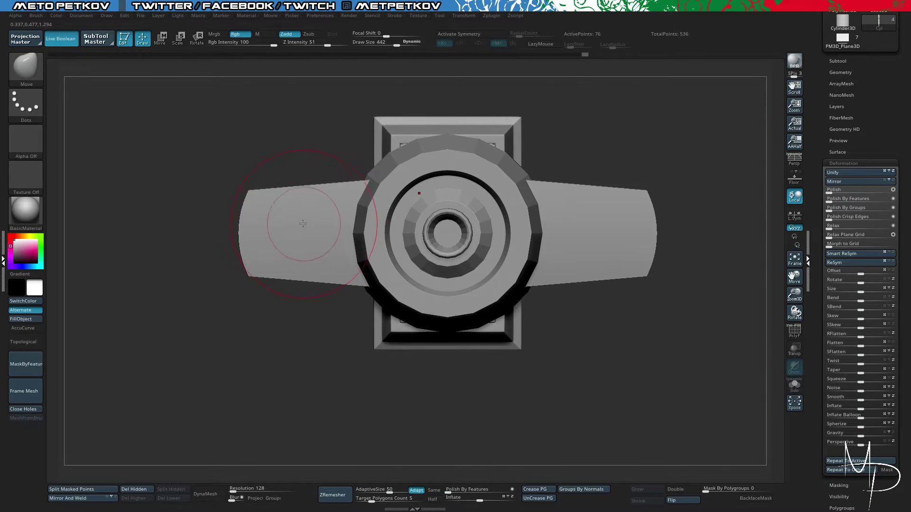
{"action": "key", "text": "f"}
{"action": "key", "text": "p"}
{"action": "key", "text": "p"}
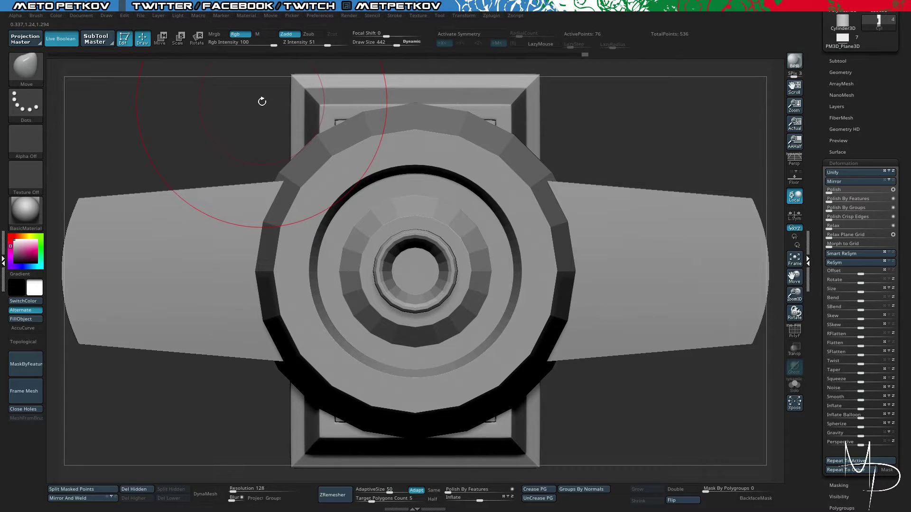
{"action": "scroll", "coordinate": [171, 148], "scroll_direction": "down", "scroll_amount": 5}
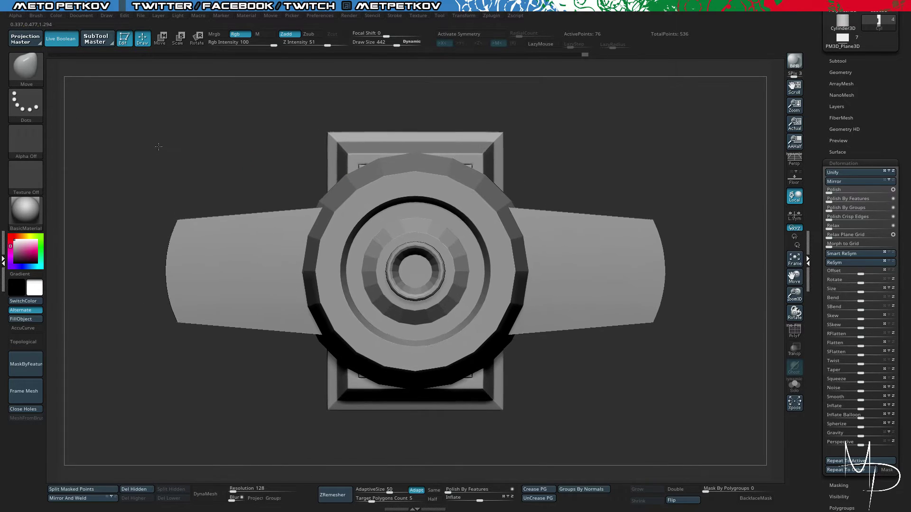
{"action": "left_click_drag", "start_coordinate": [158, 147], "coordinate": [215, 164]}
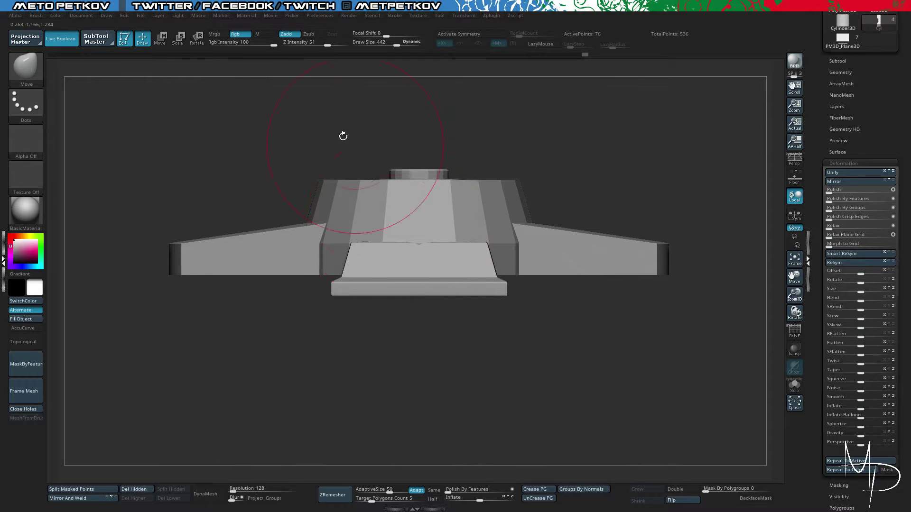
{"action": "mouse_move", "coordinate": [343, 137]}
{"action": "left_mouse_down"}
{"action": "mouse_move", "coordinate": [248, 147]}
{"action": "mouse_move", "coordinate": [267, 127]}
{"action": "mouse_move", "coordinate": [242, 147]}
{"action": "mouse_move", "coordinate": [227, 144]}
{"action": "mouse_move", "coordinate": [178, 80]}
{"action": "left_mouse_up"}
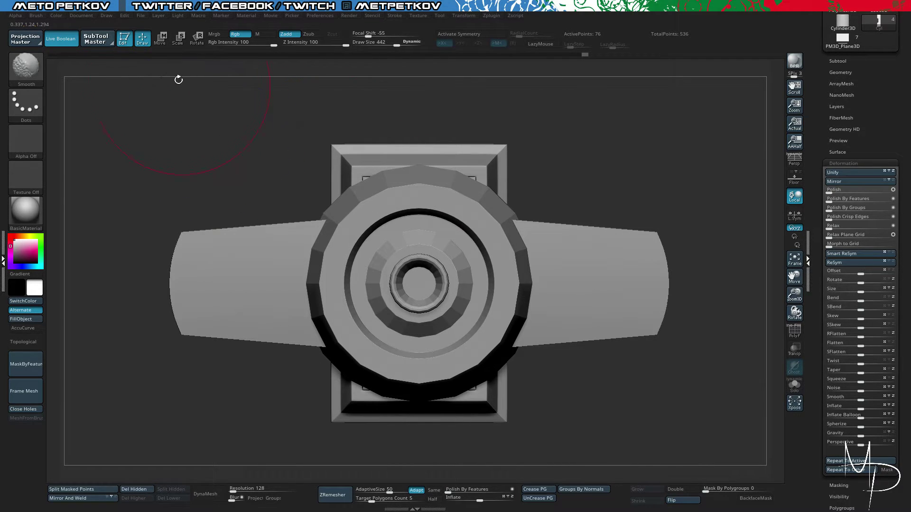
Create an InsertMultiMesh brush from all the subtools of the current parts set.
{"action": "left_click_drag", "start_coordinate": [207, 154], "coordinate": [212, 161], "text": "shift"}
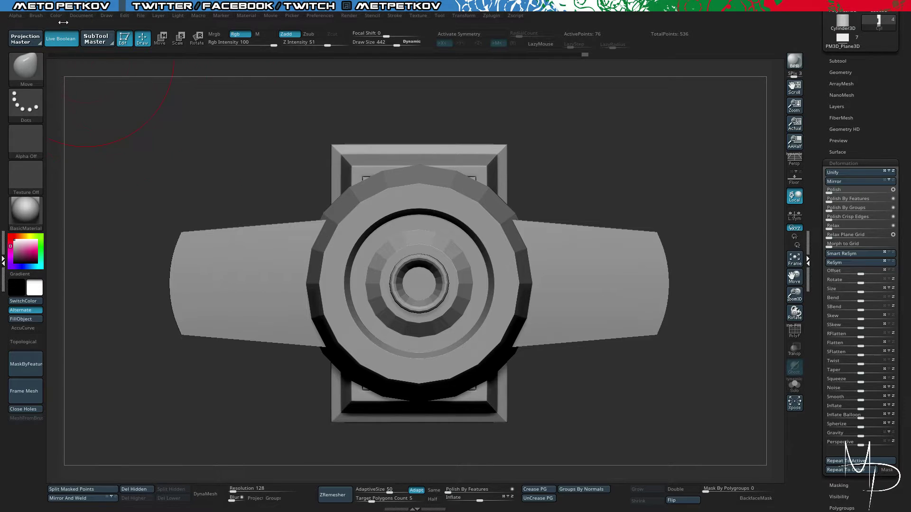
{"action": "left_click", "coordinate": [27, 71]}
{"action": "left_click", "coordinate": [24, 67]}
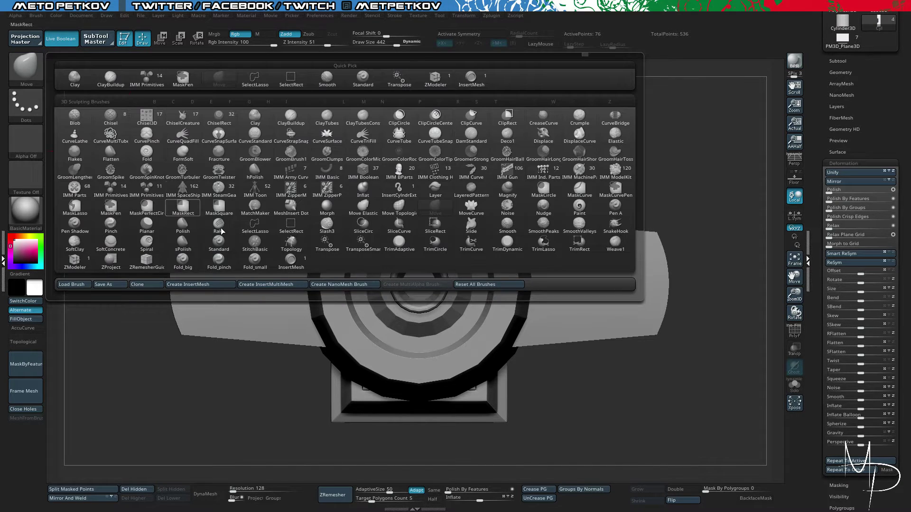
{"action": "left_click", "coordinate": [275, 285]}
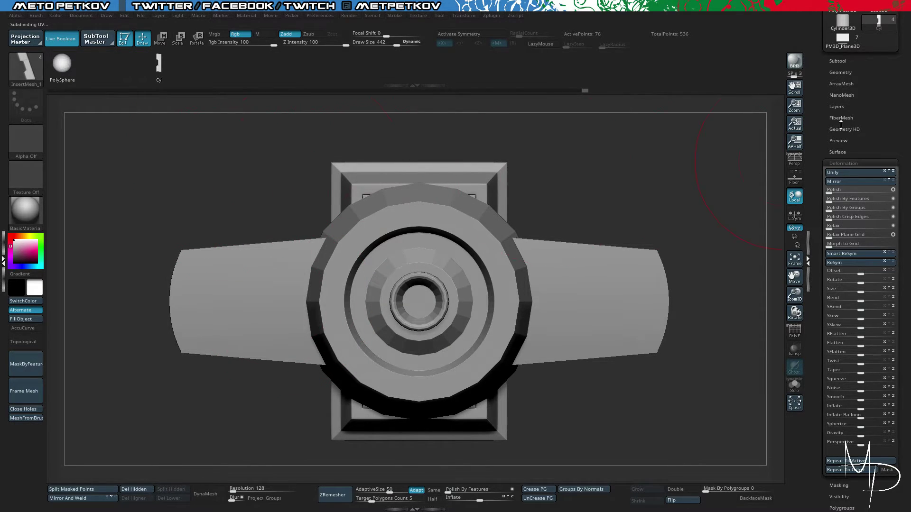
{"action": "mouse_move", "coordinate": [203, 174]}
{"action": "left_mouse_down"}
{"action": "mouse_move", "coordinate": [290, 172]}
{"action": "mouse_move", "coordinate": [199, 168]}
{"action": "left_mouse_up"}
Switch to the PM3D_Plane3D tool, select the monitor's outer frame, isolate it and show the subtool list.
{"action": "left_click", "coordinate": [843, 39]}
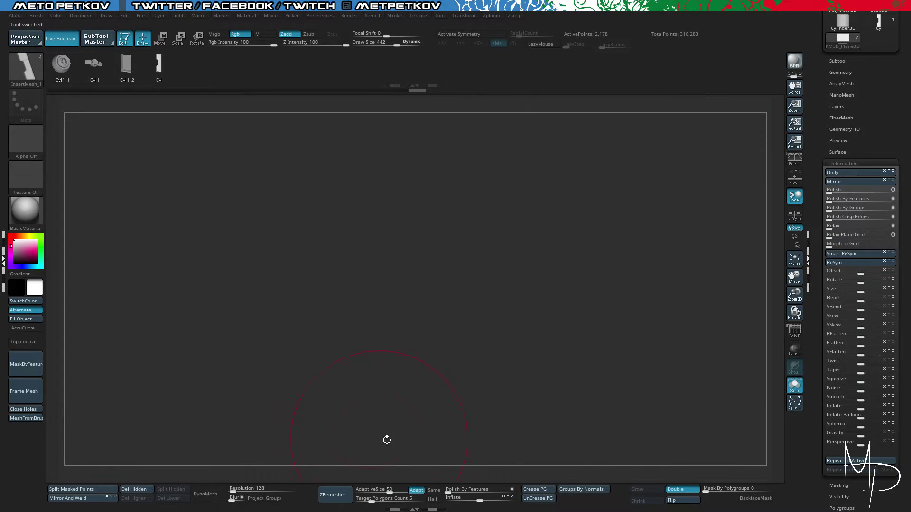
{"action": "key", "text": "f"}
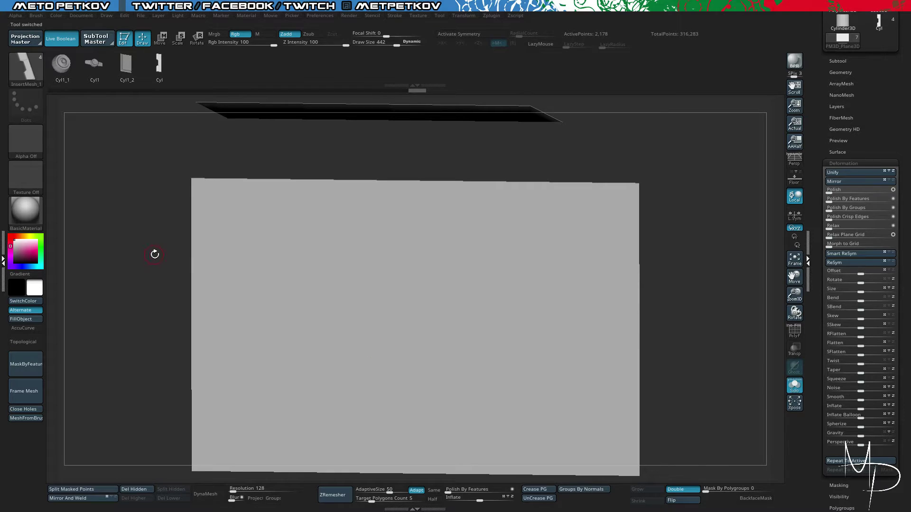
{"action": "left_click_drag", "start_coordinate": [145, 273], "coordinate": [204, 289]}
{"action": "key", "text": "shift+s"}
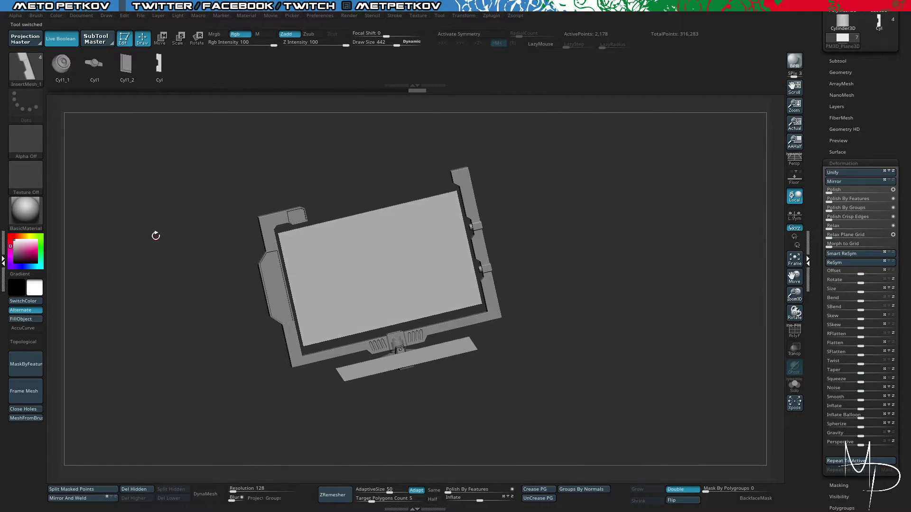
{"action": "left_click_drag", "start_coordinate": [155, 234], "coordinate": [193, 189]}
{"action": "left_click", "coordinate": [334, 338], "text": "alt"}
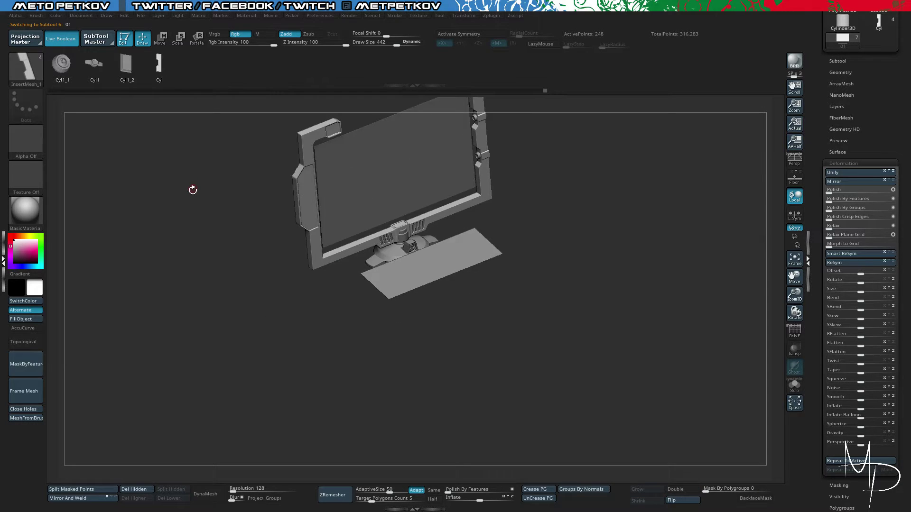
{"action": "key", "text": "shift+s"}
{"action": "left_click_drag", "start_coordinate": [208, 236], "coordinate": [302, 302]}
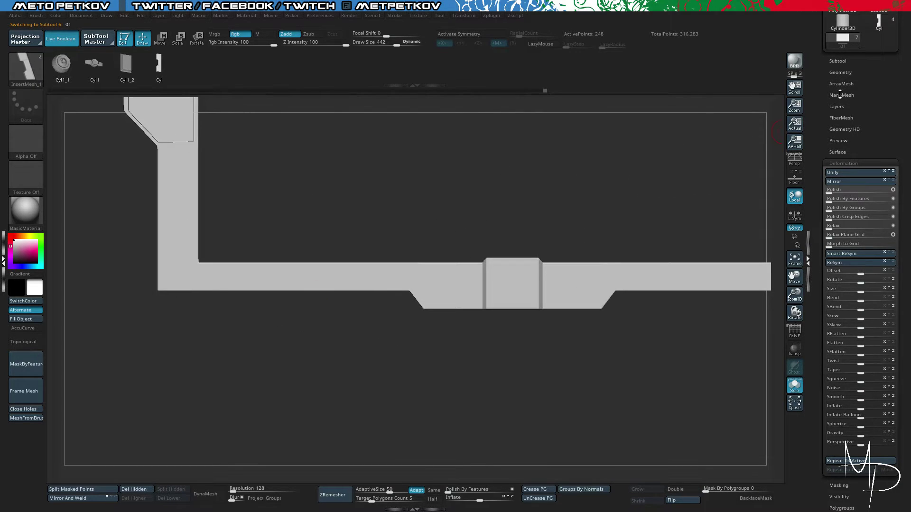
{"action": "scroll", "coordinate": [838, 64], "scroll_direction": "up", "scroll_amount": 1}
{"action": "left_click", "coordinate": [839, 64]}
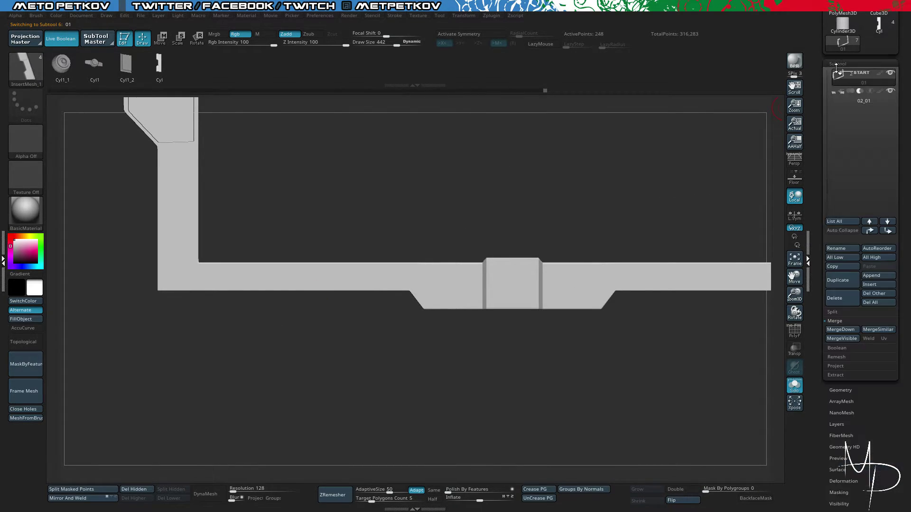
Save the new insert mesh brush as gizmosnstuff.
{"action": "left_click_drag", "start_coordinate": [513, 190], "coordinate": [510, 268]}
{"action": "left_click_drag", "start_coordinate": [440, 357], "coordinate": [370, 387], "text": "alt"}
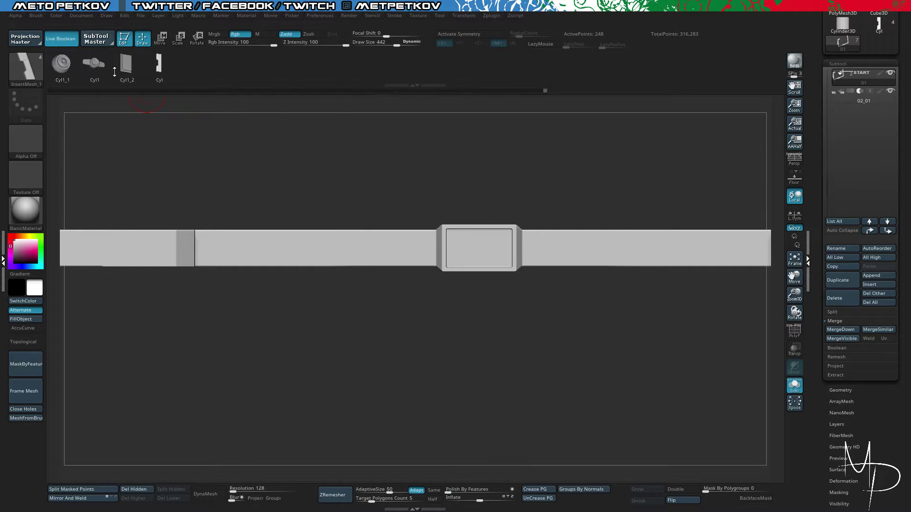
{"action": "left_click", "coordinate": [25, 72]}
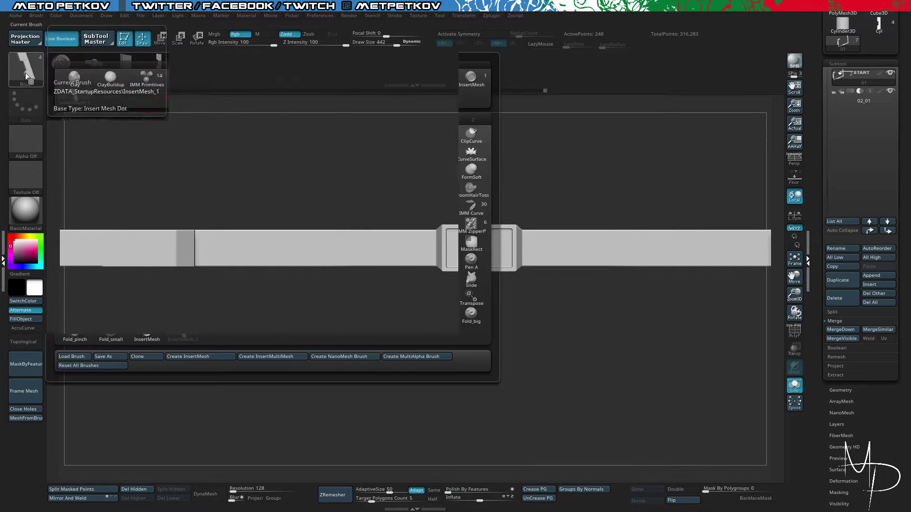
{"action": "left_click", "coordinate": [36, 16]}
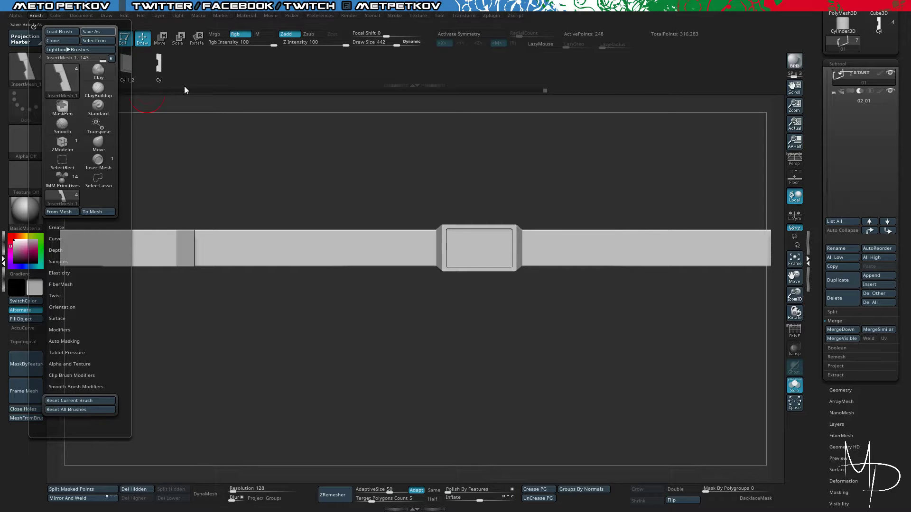
{"action": "mouse_move", "coordinate": [325, 187]}
{"action": "left_mouse_down"}
{"action": "mouse_move", "coordinate": [316, 180]}
{"action": "mouse_move", "coordinate": [323, 167]}
{"action": "mouse_move", "coordinate": [338, 179]}
{"action": "mouse_move", "coordinate": [382, 178]}
{"action": "mouse_move", "coordinate": [408, 164]}
{"action": "mouse_move", "coordinate": [371, 150]}
{"action": "left_mouse_up"}
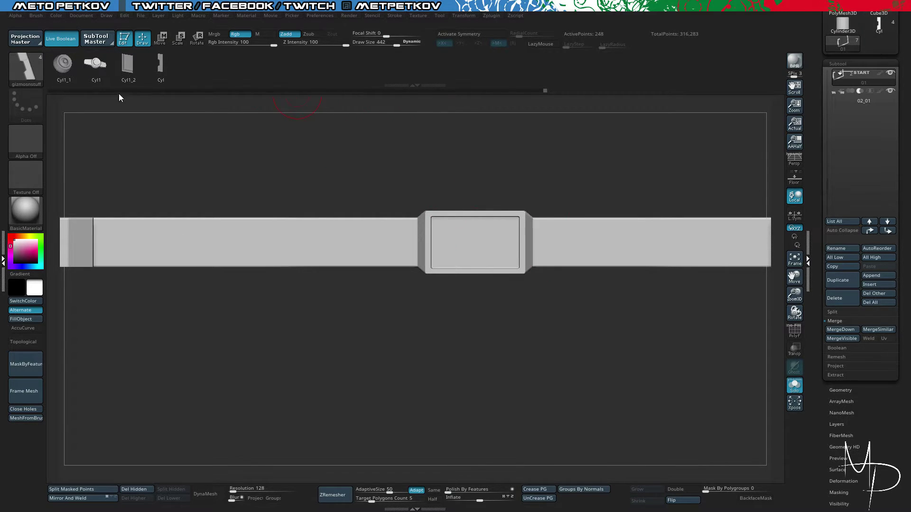
Show the polyframe and insert the Cyl1 hub with arms at the centre of the recessed panel on the frame's lower block.
{"action": "left_click_drag", "start_coordinate": [258, 141], "coordinate": [284, 150], "text": "alt"}
{"action": "key", "text": "shift+f"}
{"action": "left_click_drag", "start_coordinate": [407, 153], "coordinate": [279, 147], "text": "alt"}
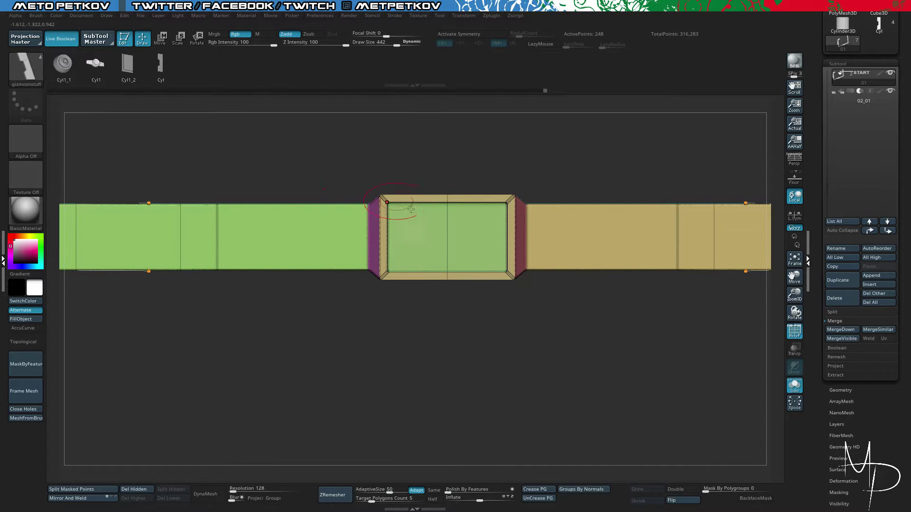
{"action": "left_click_drag", "start_coordinate": [445, 237], "coordinate": [431, 255]}
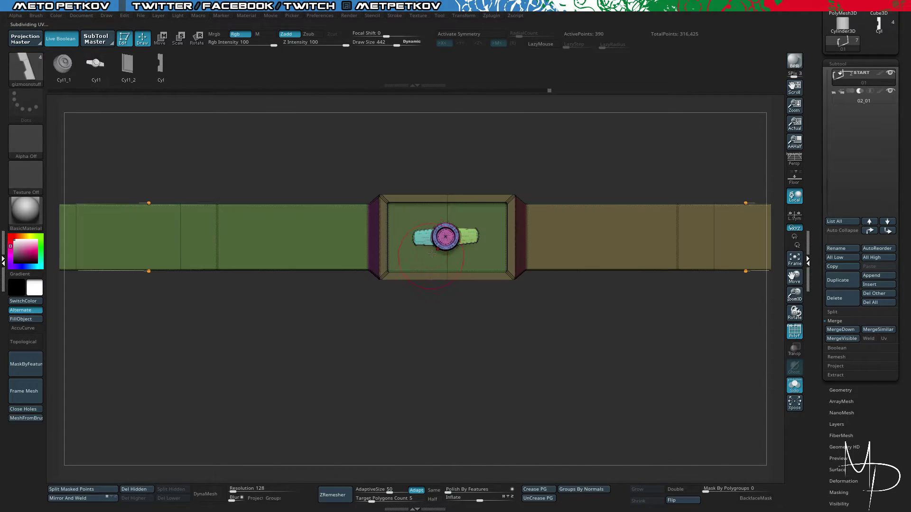
{"action": "left_click_drag", "start_coordinate": [466, 368], "coordinate": [468, 328]}
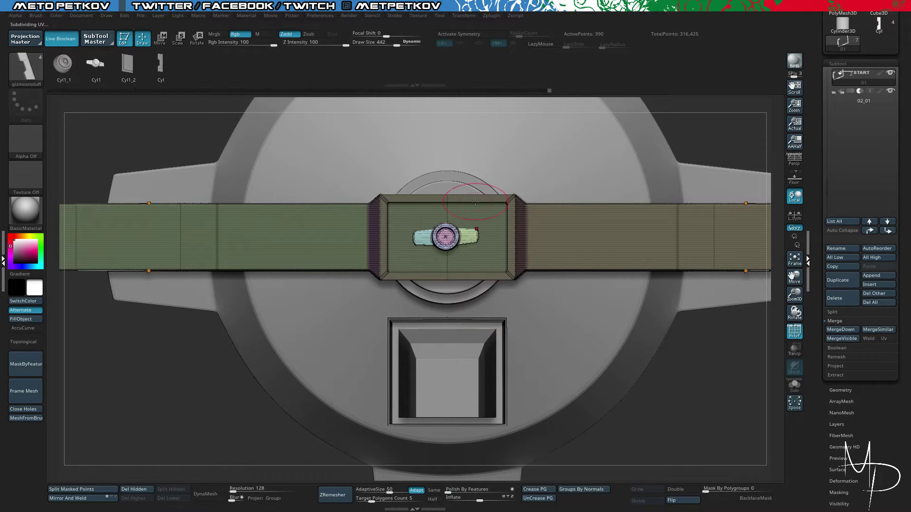
{"action": "key", "text": "ctrl+shift+s"}
{"action": "left_click_drag", "start_coordinate": [549, 383], "coordinate": [532, 308]}
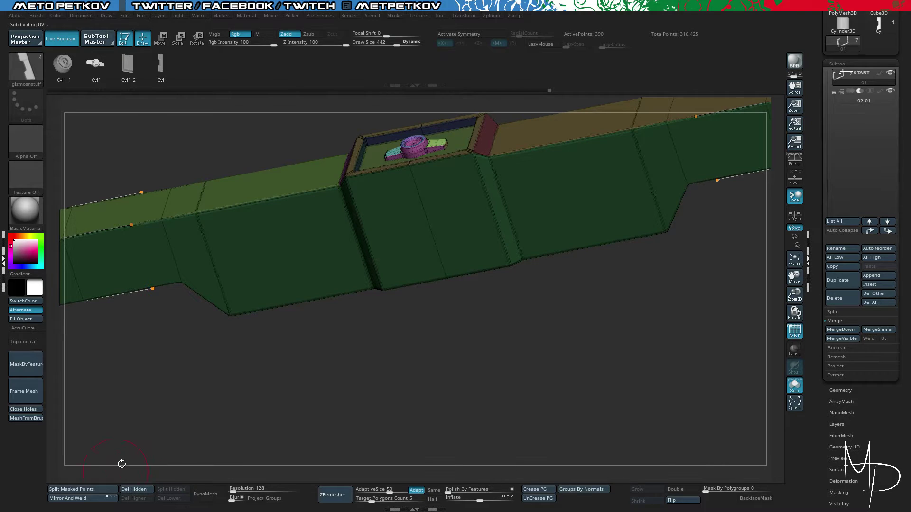
Scale up the inserted hub uniformly so it fills more of the recessed panel.
{"action": "left_click_drag", "start_coordinate": [296, 124], "coordinate": [323, 163]}
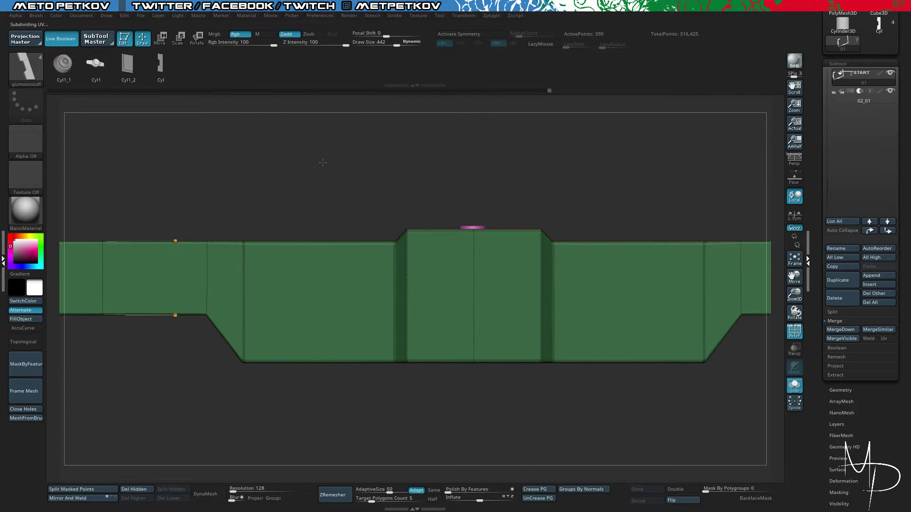
{"action": "key", "text": "w"}
{"action": "left_click_drag", "start_coordinate": [410, 144], "coordinate": [418, 177]}
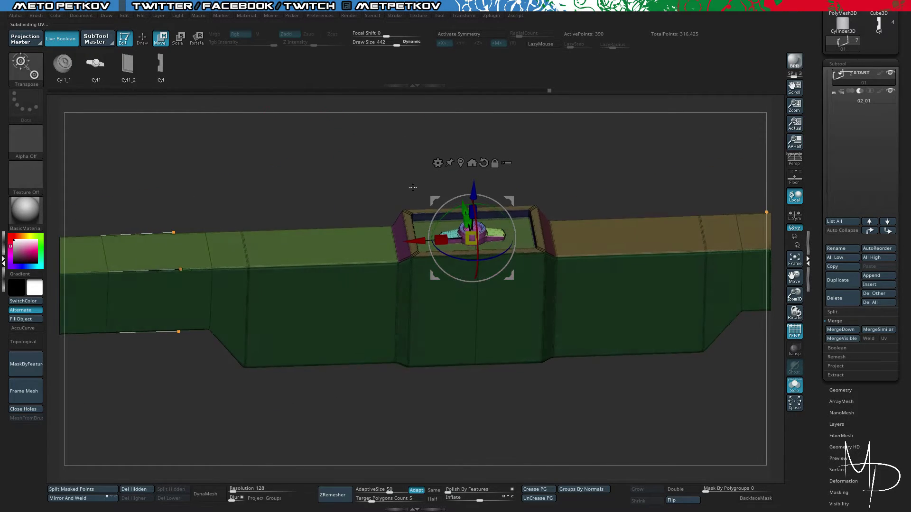
{"action": "left_click_drag", "start_coordinate": [471, 239], "coordinate": [462, 225]}
{"action": "left_click_drag", "start_coordinate": [349, 181], "coordinate": [382, 182], "text": "shift"}
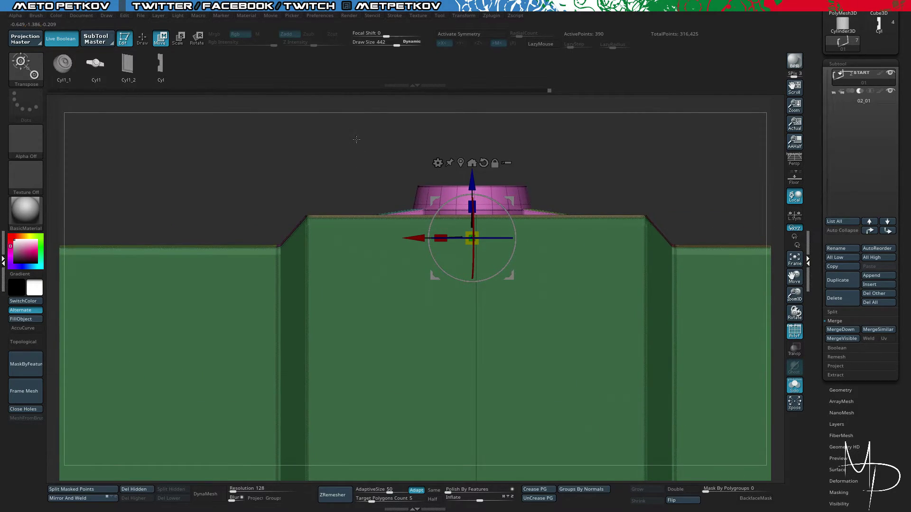
Mask everything except the inserted hub and lower it slightly into the recess.
{"action": "mouse_move", "coordinate": [356, 139]}
{"action": "left_mouse_down"}
{"action": "mouse_move", "coordinate": [341, 162]}
{"action": "mouse_move", "coordinate": [360, 140]}
{"action": "mouse_move", "coordinate": [495, 207]}
{"action": "mouse_move", "coordinate": [565, 220]}
{"action": "left_mouse_up"}
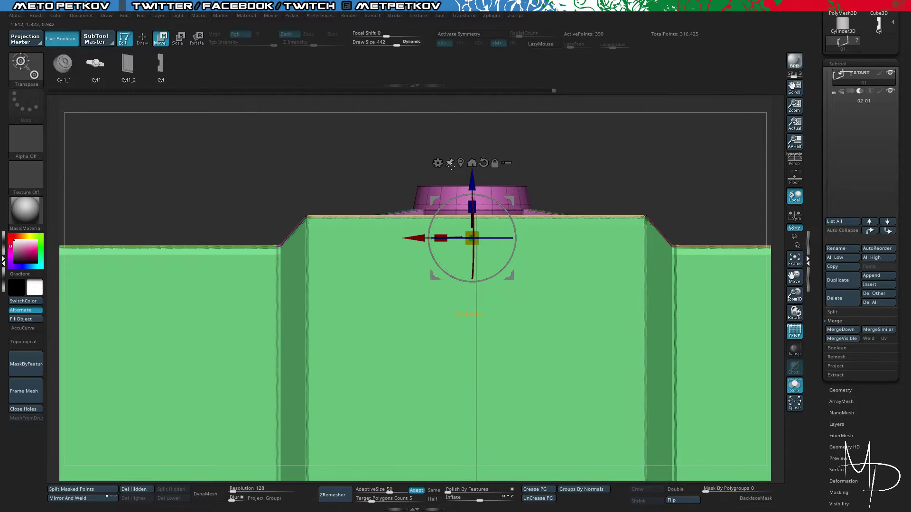
{"action": "left_click_drag", "start_coordinate": [351, 136], "coordinate": [546, 216], "text": "ctrl"}
{"action": "left_click", "coordinate": [543, 177], "text": "ctrl"}
{"action": "left_click_drag", "start_coordinate": [470, 184], "coordinate": [468, 190]}
{"action": "left_click_drag", "start_coordinate": [432, 130], "coordinate": [457, 162]}
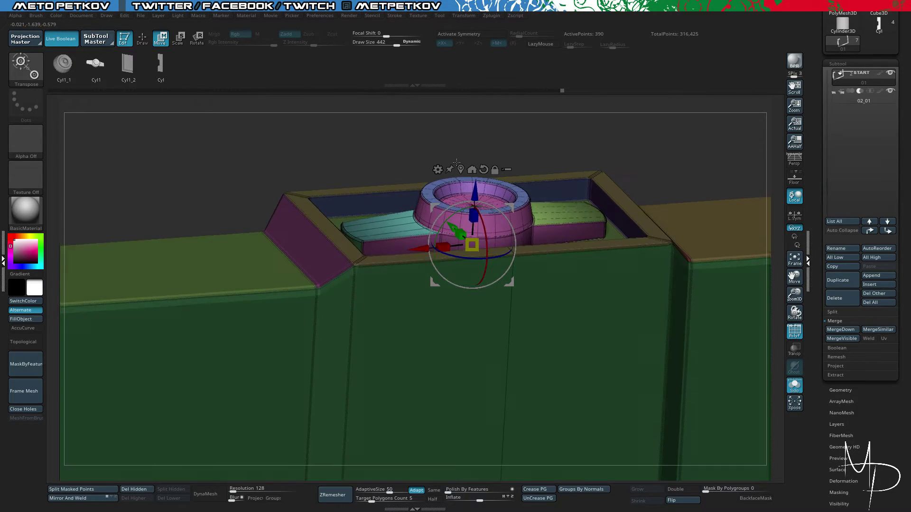
Clear the mask, show all monitor parts without the polyframe and return to Draw mode.
{"action": "key", "text": "alt+s"}
{"action": "key", "text": "alt+s"}
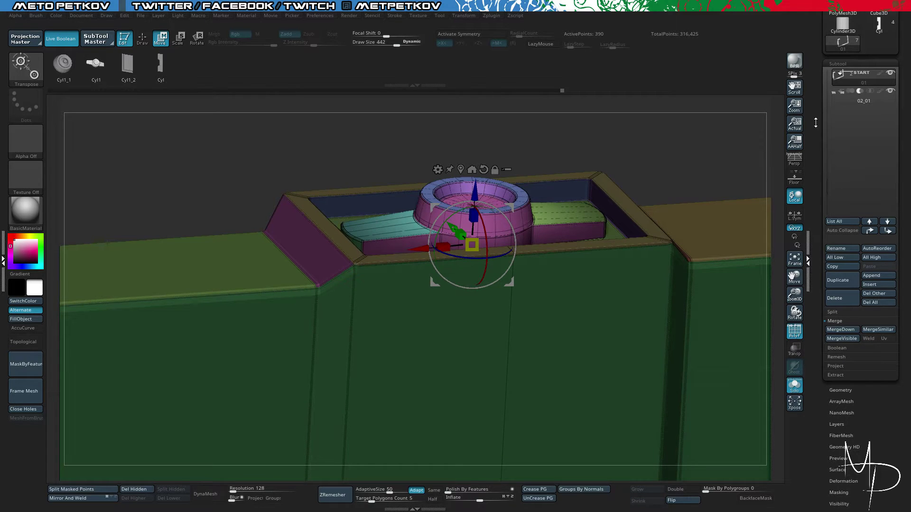
{"action": "key", "text": "alt+s"}
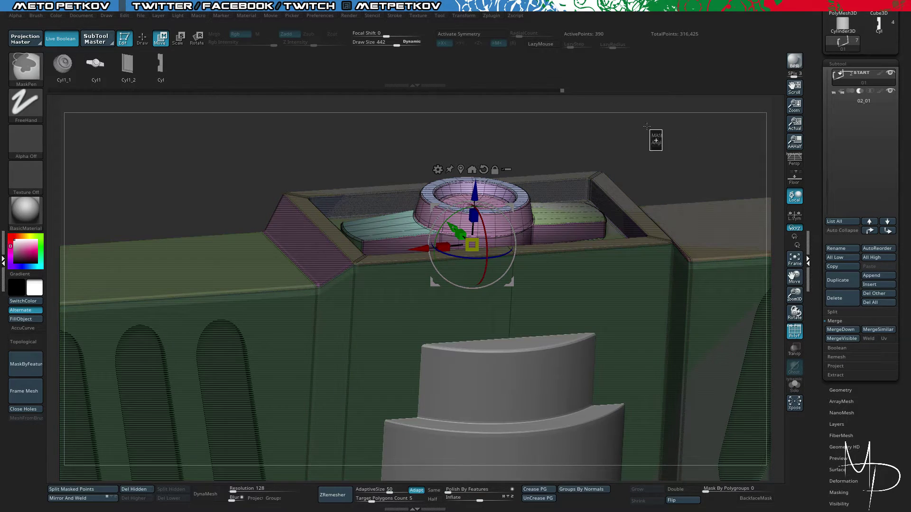
{"action": "left_click", "coordinate": [657, 147], "text": "ctrl"}
{"action": "key", "text": "f"}
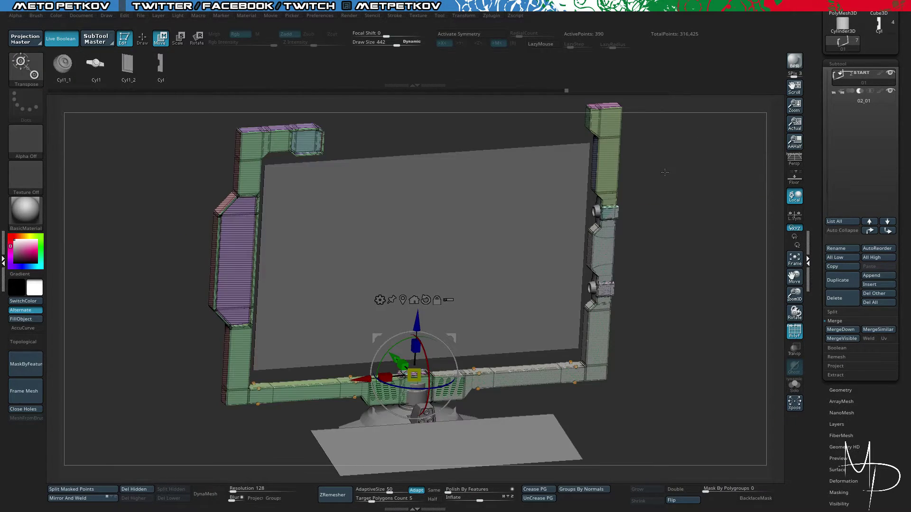
{"action": "key", "text": "shift+f"}
{"action": "left_click_drag", "start_coordinate": [719, 285], "coordinate": [707, 261]}
{"action": "key", "text": "q"}
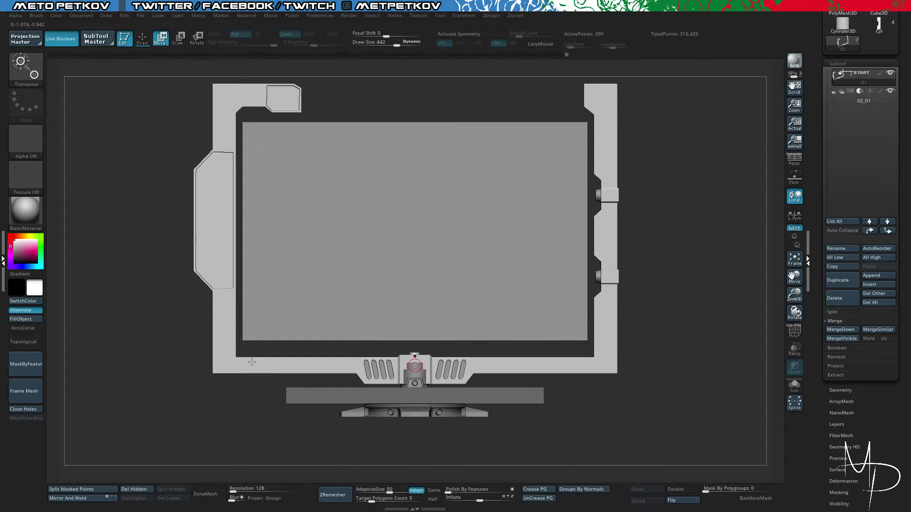
Face the monitor from the front and choose the gizmosnstuff insert brush again.
{"action": "left_click_drag", "start_coordinate": [128, 343], "coordinate": [151, 380]}
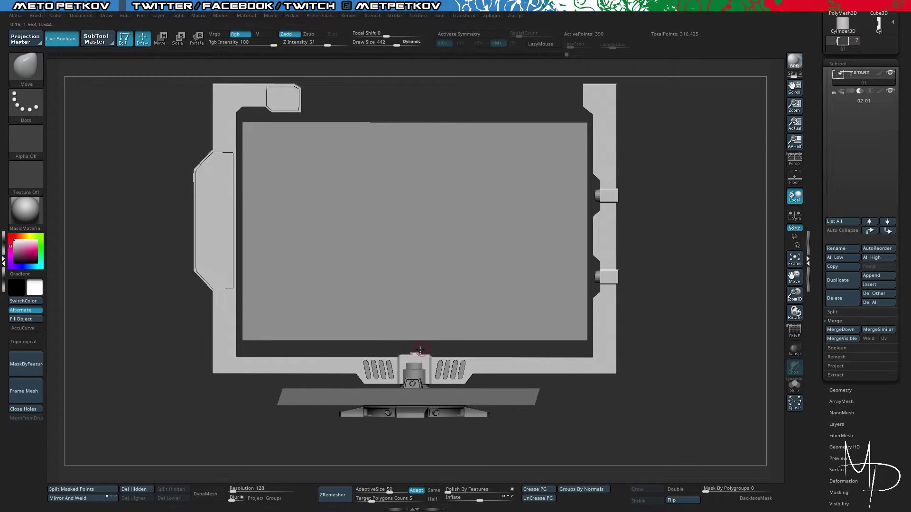
{"action": "left_click_drag", "start_coordinate": [121, 209], "coordinate": [125, 199], "text": "shift"}
{"action": "left_click", "coordinate": [25, 67]}
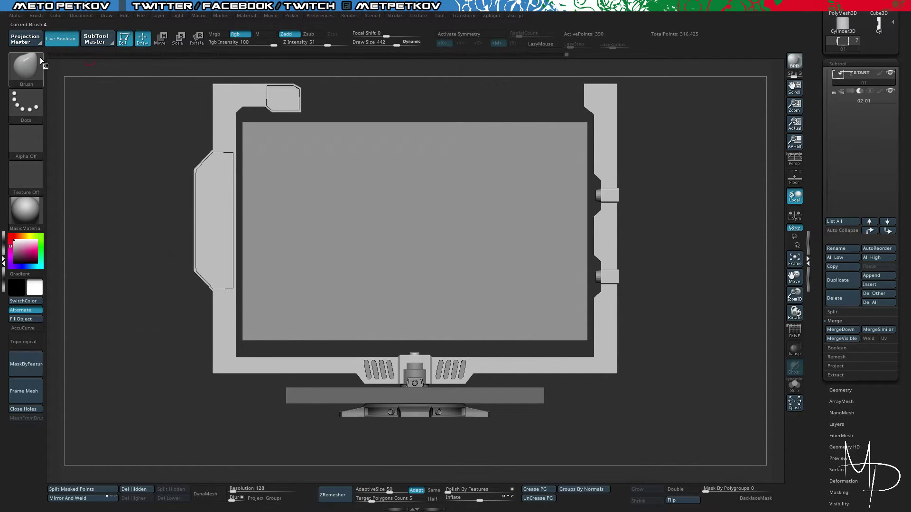
{"action": "left_click", "coordinate": [26, 68]}
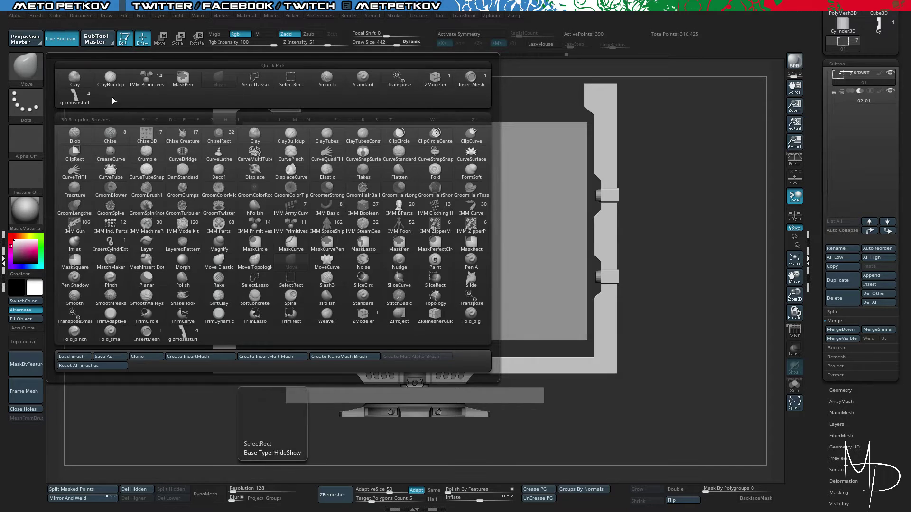
{"action": "left_click", "coordinate": [74, 97]}
{"action": "key", "text": "alt+shift+s"}
{"action": "key", "text": "alt+shift+s"}
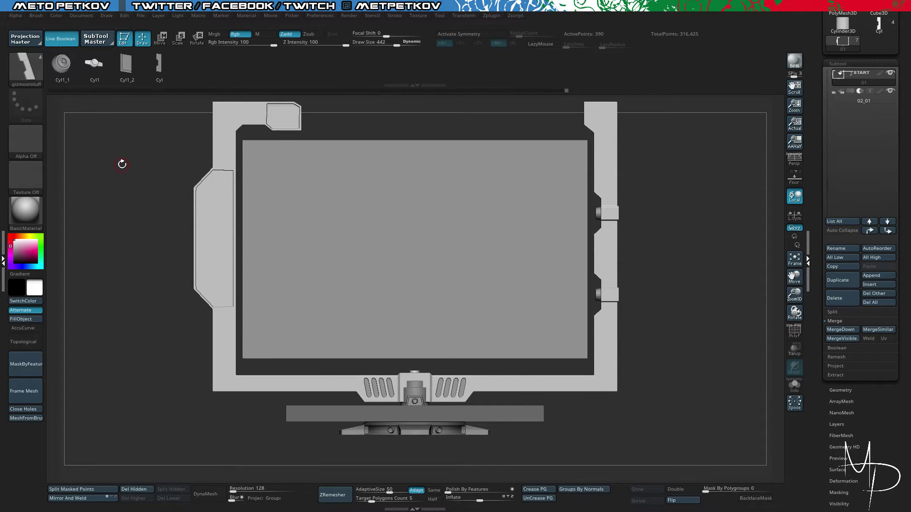
Insert the Cyl1_2 framed plate near the upper end of the frame's left side panel and preview it with dynamic subdivision.
{"action": "left_click_drag", "start_coordinate": [132, 171], "coordinate": [145, 97], "text": "alt"}
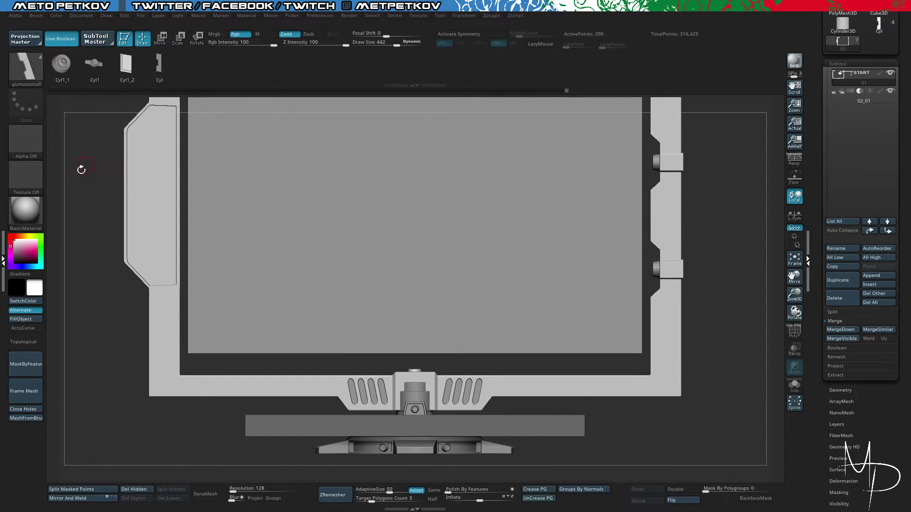
{"action": "left_click_drag", "start_coordinate": [81, 169], "coordinate": [196, 178], "text": "alt"}
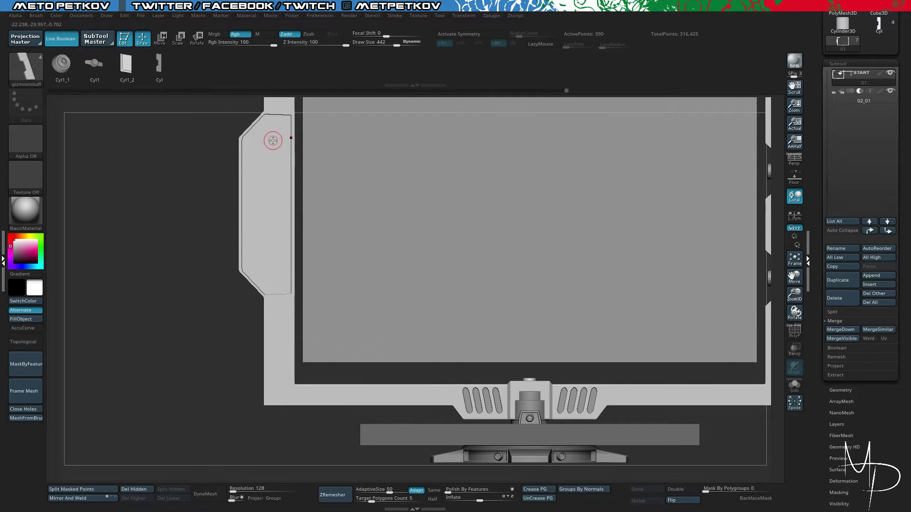
{"action": "key", "text": "space"}
{"action": "left_click_drag", "start_coordinate": [272, 141], "coordinate": [268, 160]}
{"action": "key", "text": "shift+d"}
{"action": "key", "text": "d"}
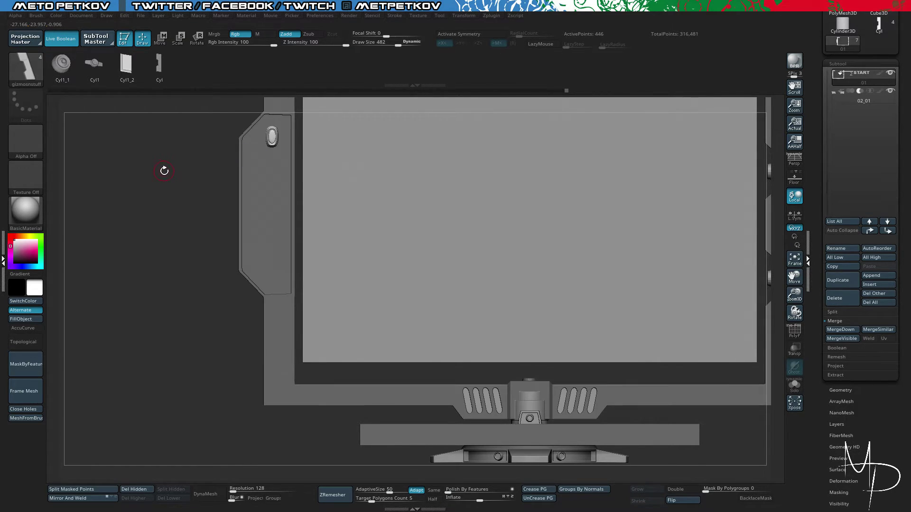
Compare the inserted plate with dynamic subdivision on and off, and view the frame in isolation.
{"action": "key", "text": "shift+d"}
{"action": "left_click_drag", "start_coordinate": [164, 172], "coordinate": [243, 190], "text": "alt"}
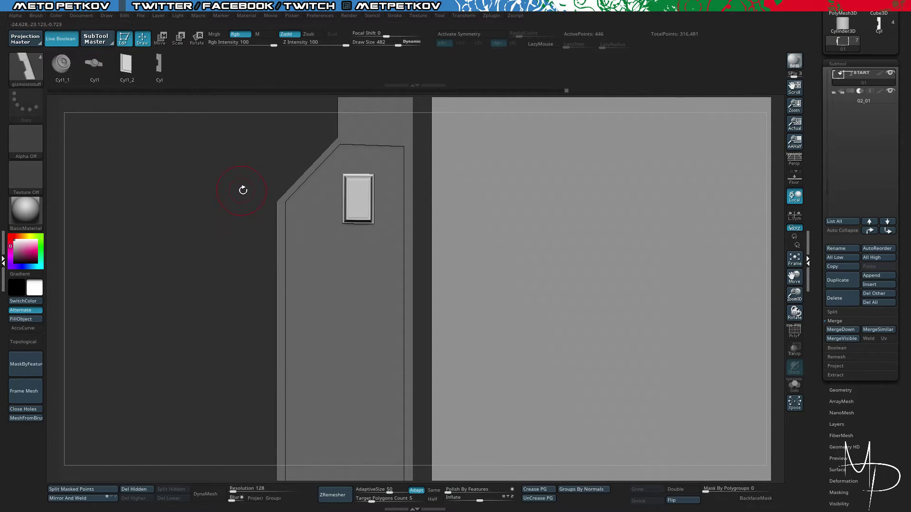
{"action": "key", "text": "d"}
{"action": "key", "text": "shift+d"}
{"action": "key", "text": "alt+s"}
{"action": "left_click_drag", "start_coordinate": [217, 192], "coordinate": [169, 185], "text": "alt"}
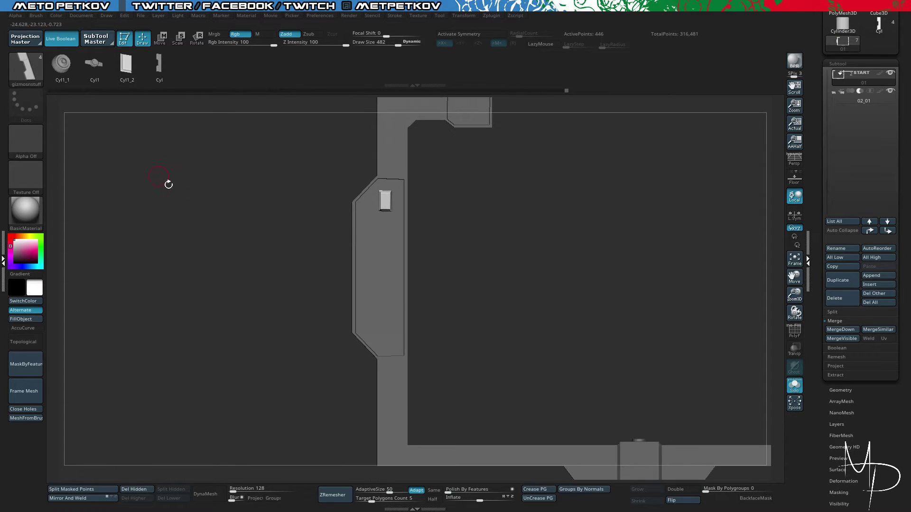
Undo the plate insertion on the frame's left side panel and show all monitor parts again.
{"action": "left_click_drag", "start_coordinate": [267, 212], "coordinate": [216, 200]}
{"action": "key", "text": "w"}
{"action": "key", "text": "ctrl+z"}
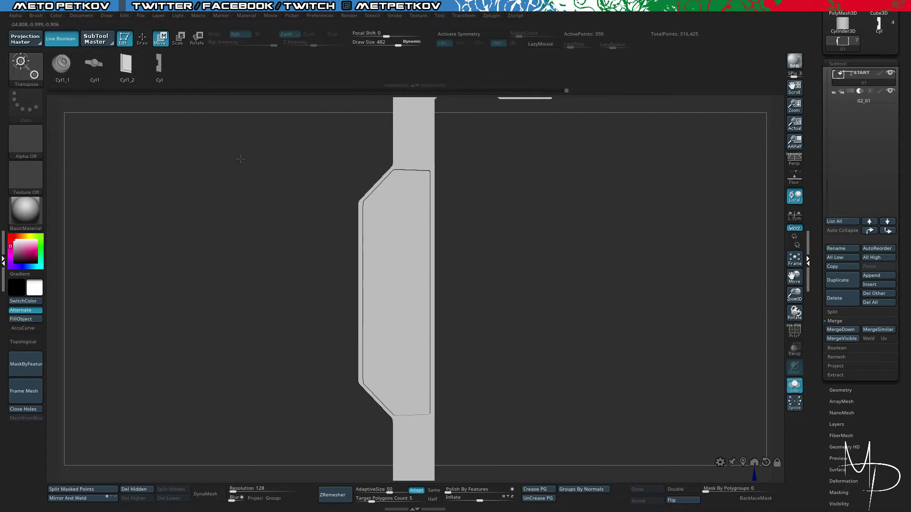
{"action": "mouse_move", "coordinate": [240, 161]}
{"action": "left_mouse_down", "text": "alt"}
{"action": "mouse_move", "coordinate": [229, 183]}
{"action": "mouse_move", "coordinate": [238, 178]}
{"action": "mouse_move", "coordinate": [235, 147]}
{"action": "left_mouse_up", "text": "alt"}
{"action": "key", "text": "alt+s"}
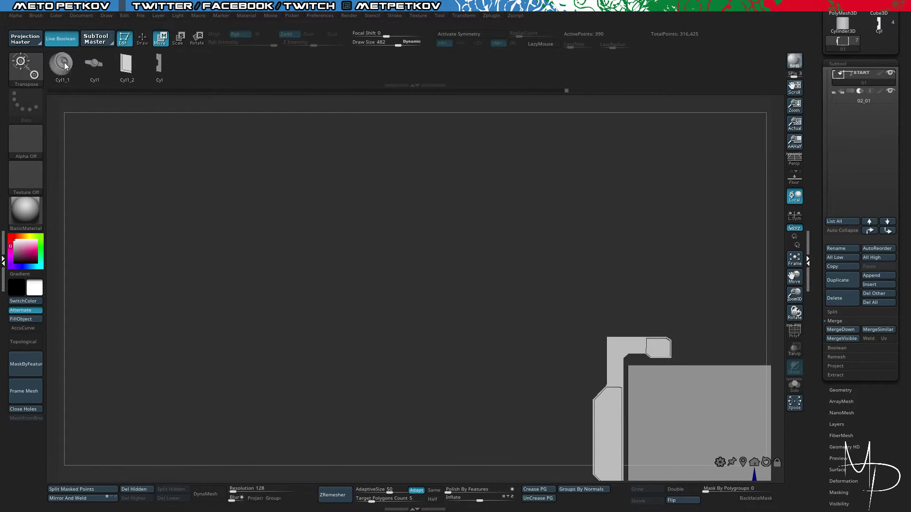
Make the monitor frame the active part again and set the draw size to 30.
{"action": "left_click", "coordinate": [61, 64]}
{"action": "left_click_drag", "start_coordinate": [348, 316], "coordinate": [248, 195], "text": "alt"}
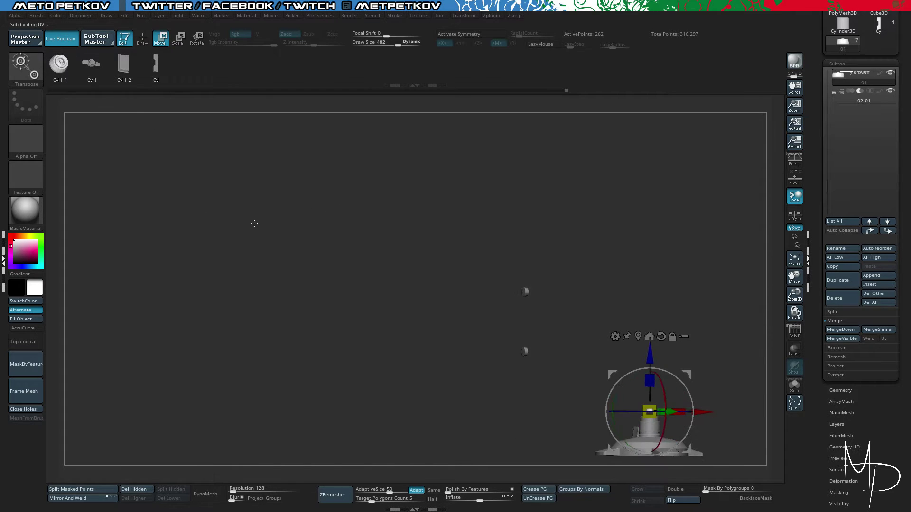
{"action": "left_click", "coordinate": [346, 227]}
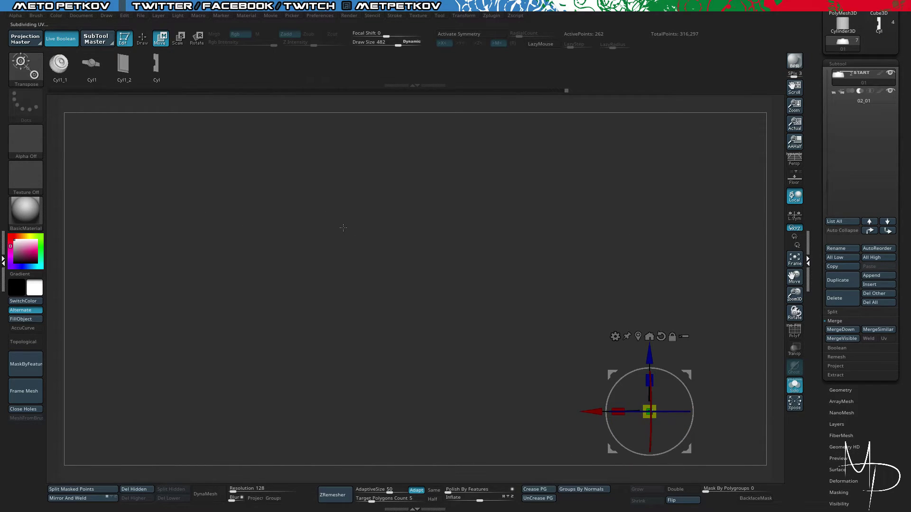
{"action": "left_click_drag", "start_coordinate": [343, 230], "coordinate": [398, 230]}
{"action": "right_click_drag", "start_coordinate": [396, 233], "coordinate": [352, 259]}
{"action": "right_click_drag", "start_coordinate": [269, 215], "coordinate": [203, 259], "text": "alt"}
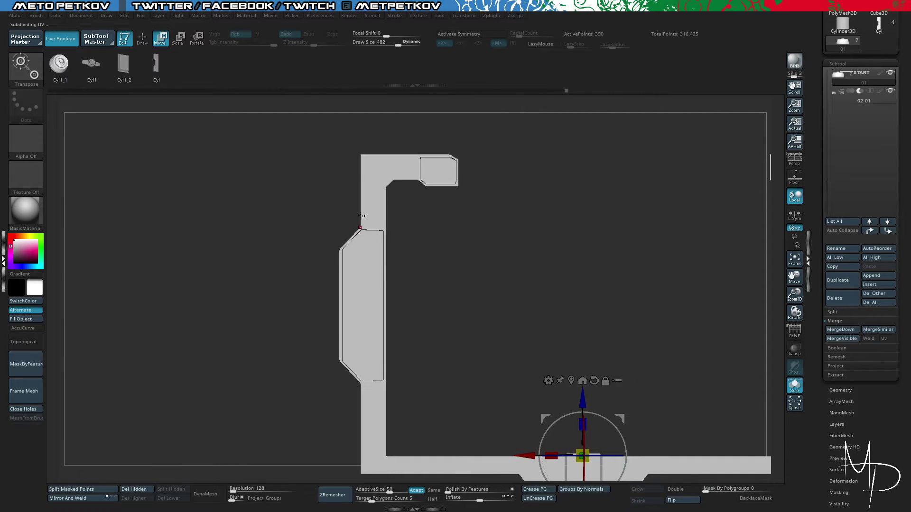
{"action": "right_click", "coordinate": [436, 170]}
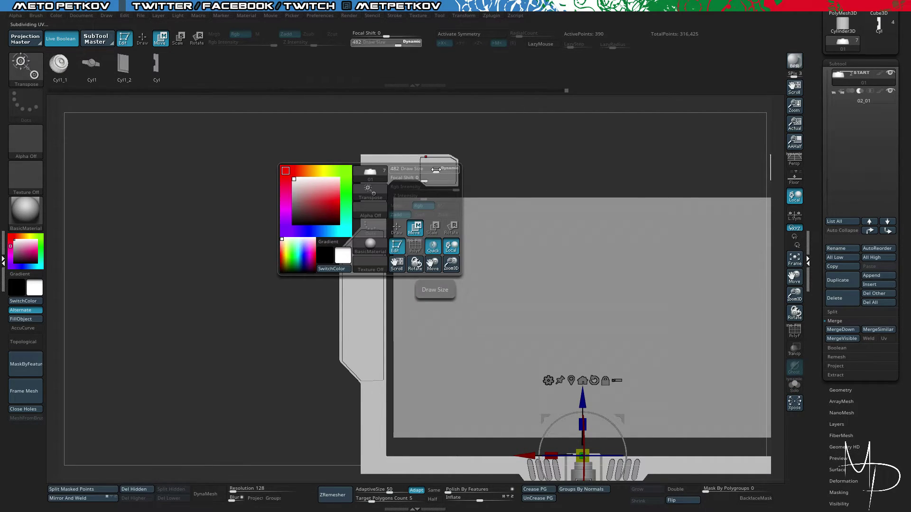
{"action": "mouse_move", "coordinate": [435, 171]}
{"action": "left_mouse_down"}
{"action": "mouse_move", "coordinate": [462, 172]}
{"action": "mouse_move", "coordinate": [437, 172]}
{"action": "left_mouse_up"}
{"action": "key", "text": "space"}
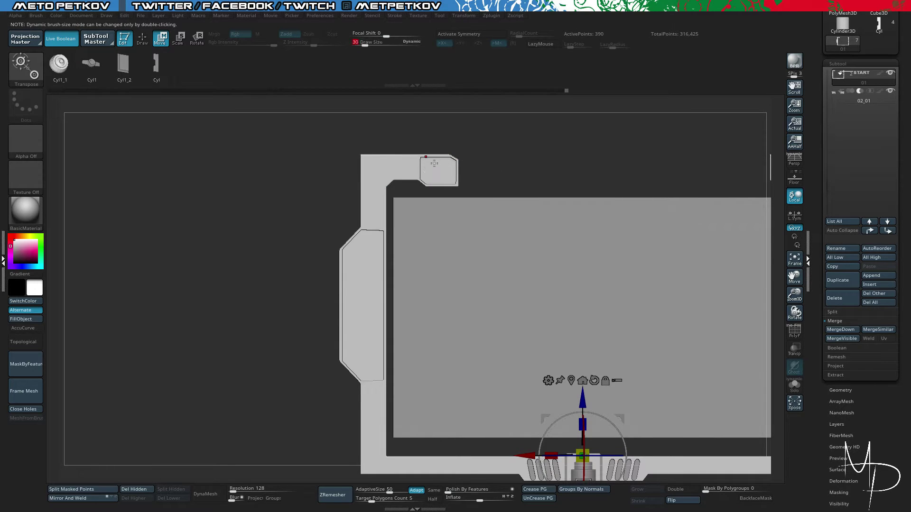
Isolate the frame, return to Draw mode and choose the gizmosnstuff insert brush.
{"action": "key", "text": "alt+s"}
{"action": "right_click_drag", "start_coordinate": [475, 213], "coordinate": [513, 260], "text": "alt"}
{"action": "key", "text": "q"}
{"action": "right_click_drag", "start_coordinate": [487, 206], "coordinate": [520, 340], "text": "alt"}
{"action": "left_click", "coordinate": [27, 71]}
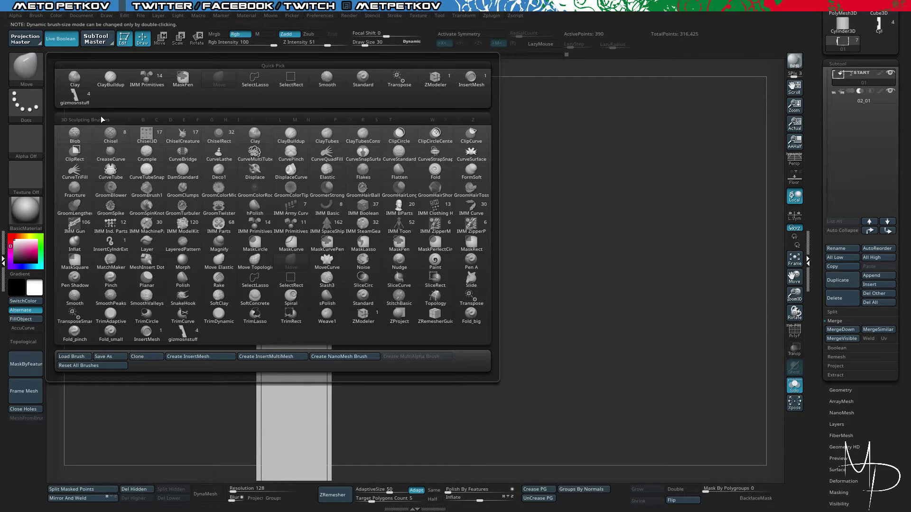
{"action": "left_click", "coordinate": [75, 96]}
Set the draw size to 638 and insert the round Cyl1_1 part into the recess at the end of the frame's short upper arm.
{"action": "key", "text": "space"}
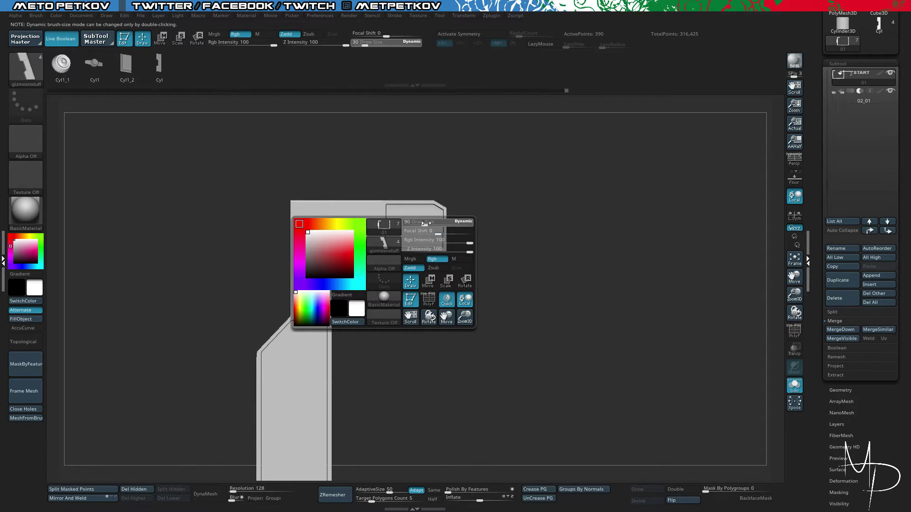
{"action": "key", "text": "space"}
{"action": "mouse_move", "coordinate": [413, 227]}
{"action": "left_mouse_down"}
{"action": "mouse_move", "coordinate": [441, 227]}
{"action": "mouse_move", "coordinate": [420, 232]}
{"action": "mouse_move", "coordinate": [448, 253]}
{"action": "left_mouse_up"}
{"action": "mouse_move", "coordinate": [203, 170]}
{"action": "left_mouse_down"}
{"action": "mouse_move", "coordinate": [244, 183]}
{"action": "mouse_move", "coordinate": [210, 180]}
{"action": "mouse_move", "coordinate": [230, 167]}
{"action": "mouse_move", "coordinate": [204, 143]}
{"action": "mouse_move", "coordinate": [207, 182]}
{"action": "mouse_move", "coordinate": [266, 230]}
{"action": "left_mouse_up"}
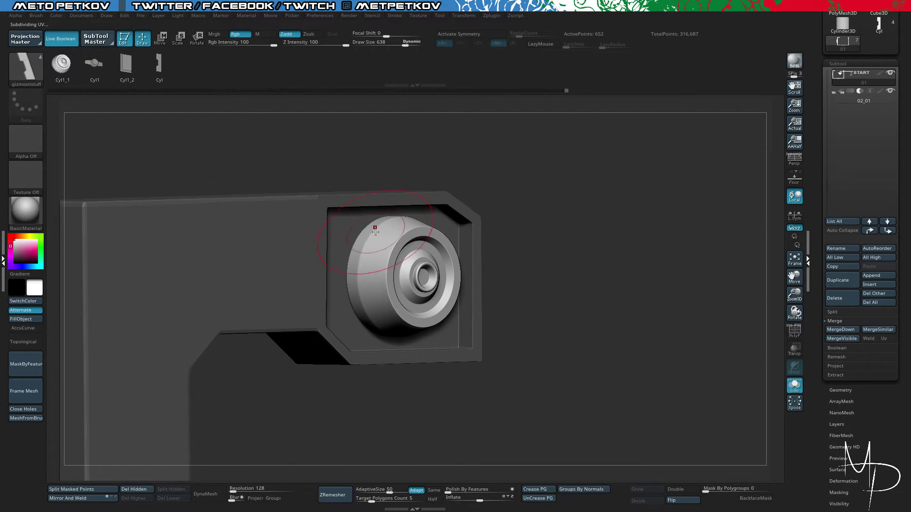
Move the round part towards the middle of the recess and adjust its depth against the frame's front face.
{"action": "key", "text": "w"}
{"action": "left_click_drag", "start_coordinate": [423, 277], "coordinate": [408, 273]}
{"action": "left_click_drag", "start_coordinate": [550, 286], "coordinate": [499, 287]}
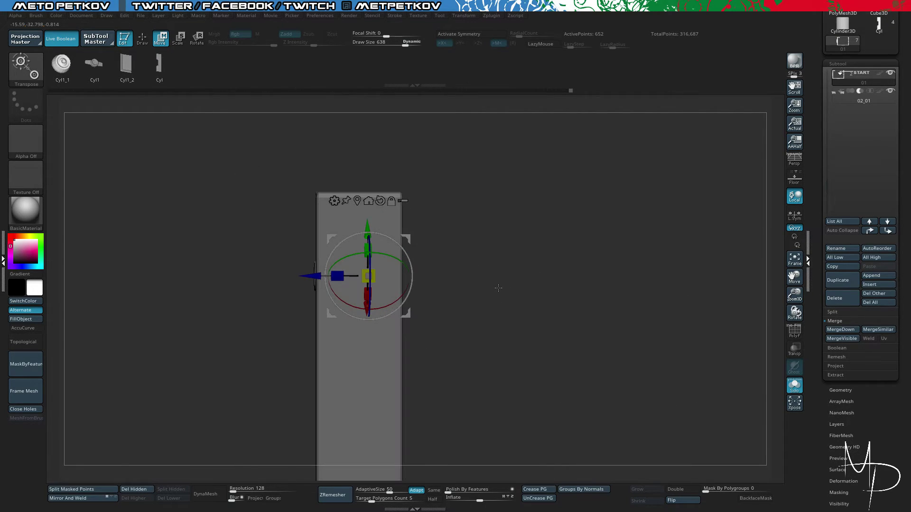
{"action": "left_click_drag", "start_coordinate": [312, 276], "coordinate": [310, 274]}
{"action": "left_click_drag", "start_coordinate": [223, 246], "coordinate": [314, 260]}
Mask only the round part, split it into its own subtool and show the whole monitor.
{"action": "left_click_drag", "start_coordinate": [556, 279], "coordinate": [578, 279], "text": "ctrl"}
{"action": "left_click", "coordinate": [389, 216], "text": "ctrl"}
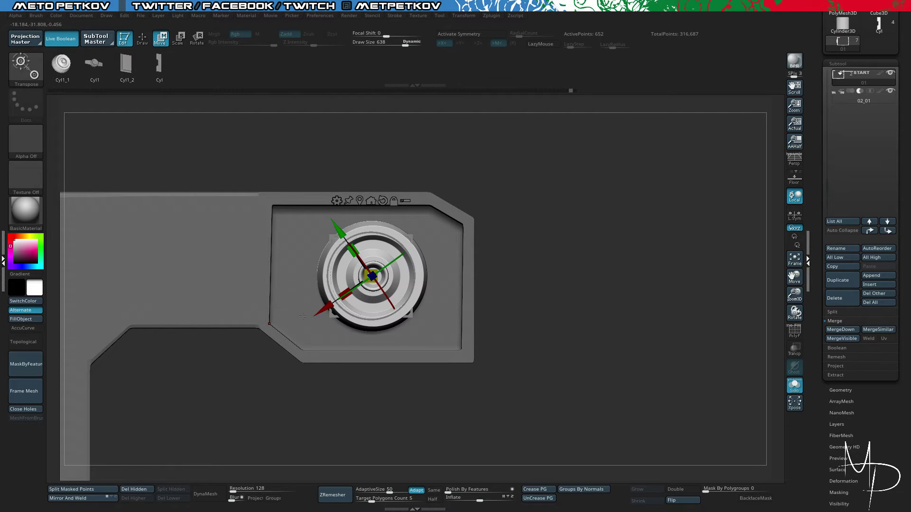
{"action": "key", "text": "q"}
{"action": "left_click", "coordinate": [177, 418], "text": "ctrl"}
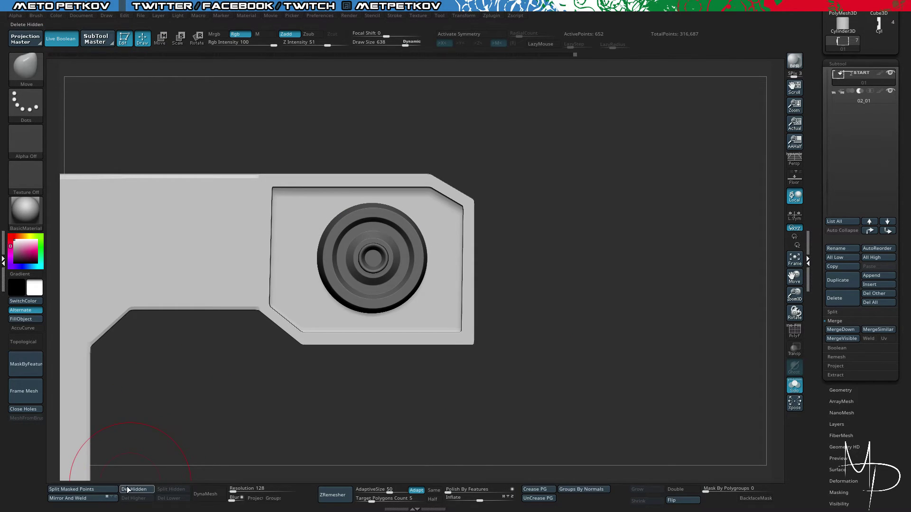
{"action": "left_click", "coordinate": [72, 489]}
{"action": "left_click", "coordinate": [839, 92]}
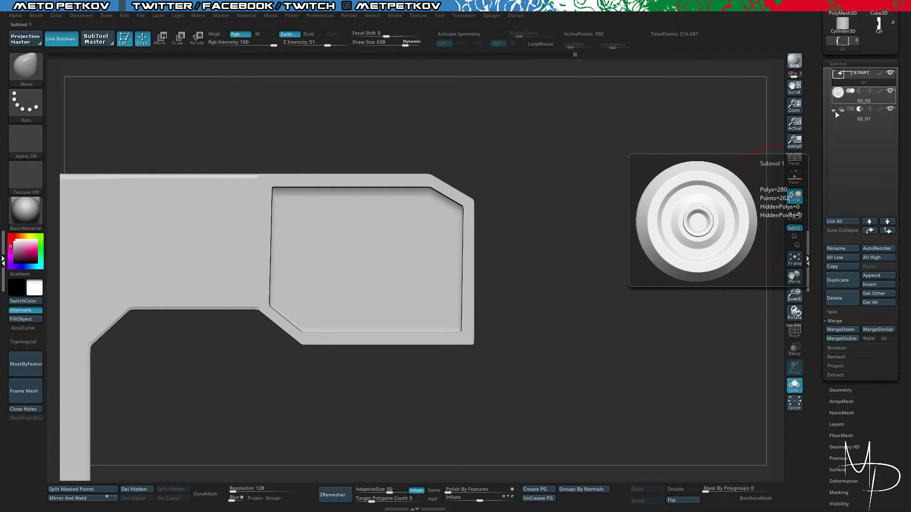
{"action": "key", "text": "alt+s"}
{"action": "left_click_drag", "start_coordinate": [646, 299], "coordinate": [205, 152], "text": "alt"}
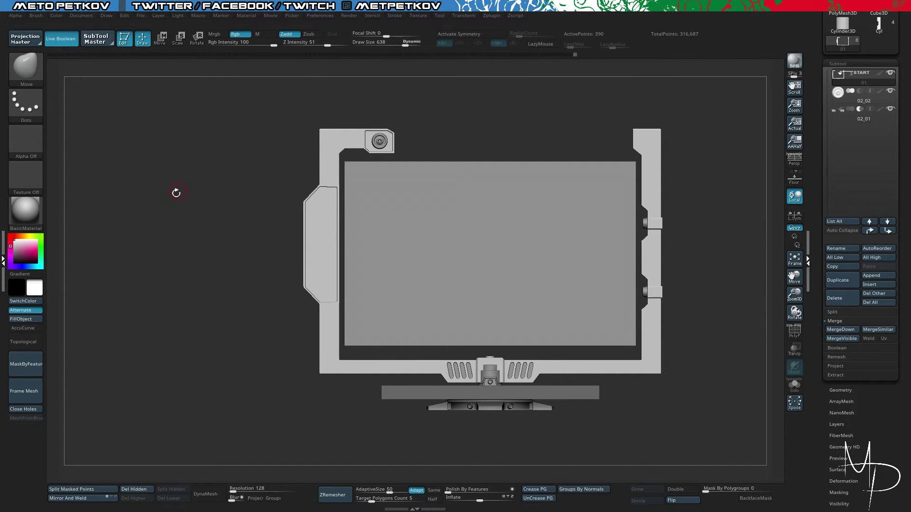
Examine the complete monitor from the front and from oblique angles, checking the frame and its inserted round detail.
{"action": "left_click_drag", "start_coordinate": [176, 193], "coordinate": [169, 195]}
{"action": "left_click_drag", "start_coordinate": [251, 195], "coordinate": [256, 83]}
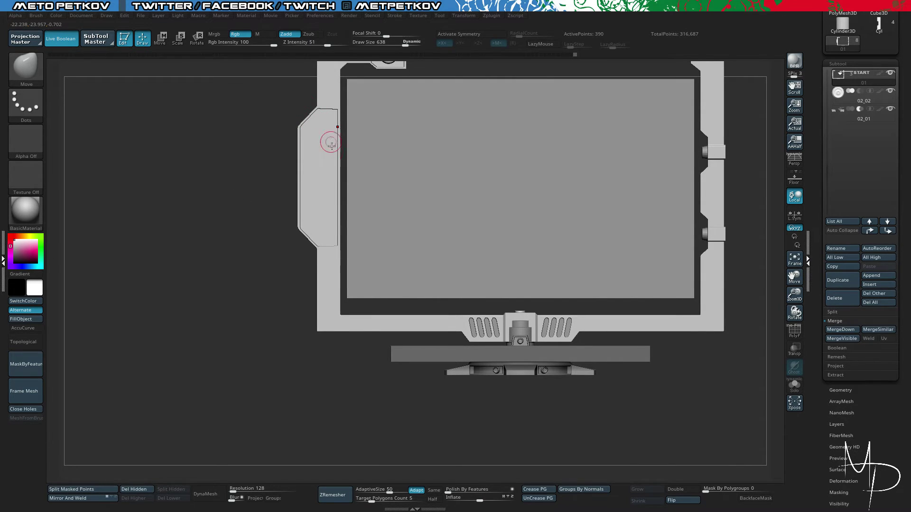
{"action": "mouse_move", "coordinate": [209, 130]}
{"action": "left_mouse_down"}
{"action": "mouse_move", "coordinate": [361, 128]}
{"action": "mouse_move", "coordinate": [286, 150]}
{"action": "mouse_move", "coordinate": [235, 119]}
{"action": "mouse_move", "coordinate": [315, 115]}
{"action": "left_mouse_up"}
{"action": "left_click_drag", "start_coordinate": [212, 199], "coordinate": [195, 191], "text": "alt"}
{"action": "left_click_drag", "start_coordinate": [232, 235], "coordinate": [257, 194], "text": "alt"}
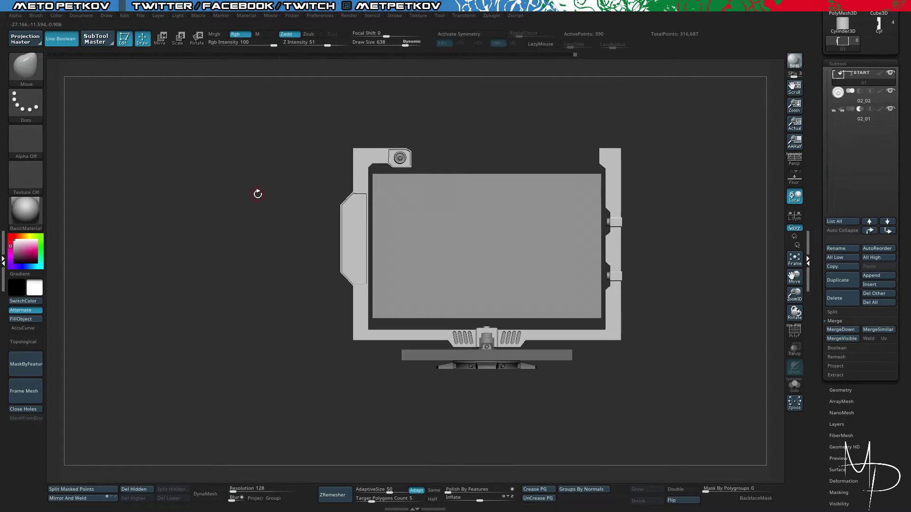
{"action": "left_click_drag", "start_coordinate": [183, 194], "coordinate": [229, 208]}
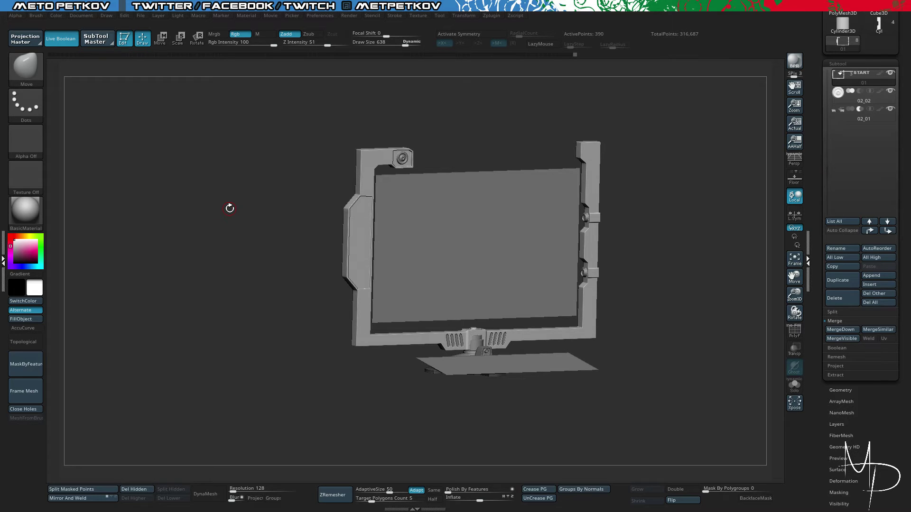
{"action": "mouse_move", "coordinate": [178, 199]}
{"action": "left_mouse_down"}
{"action": "mouse_move", "coordinate": [183, 212]}
{"action": "mouse_move", "coordinate": [214, 209]}
{"action": "mouse_move", "coordinate": [178, 212]}
{"action": "mouse_move", "coordinate": [223, 193]}
{"action": "left_mouse_up"}
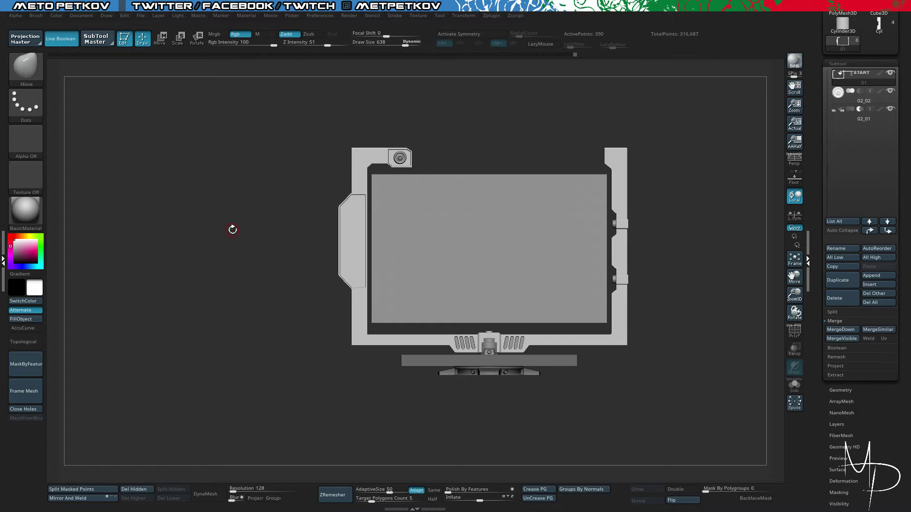
{"action": "left_click_drag", "start_coordinate": [232, 230], "coordinate": [247, 147]}
{"action": "left_click", "coordinate": [231, 234]}
{"action": "left_click", "coordinate": [239, 172]}
{"action": "left_click_drag", "start_coordinate": [233, 178], "coordinate": [218, 216], "text": "alt"}
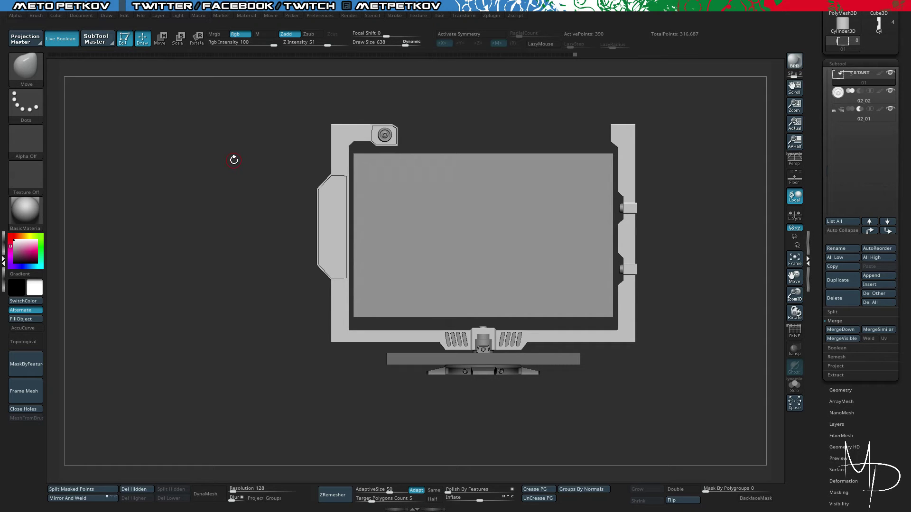
{"action": "left_click", "coordinate": [4, 270]}
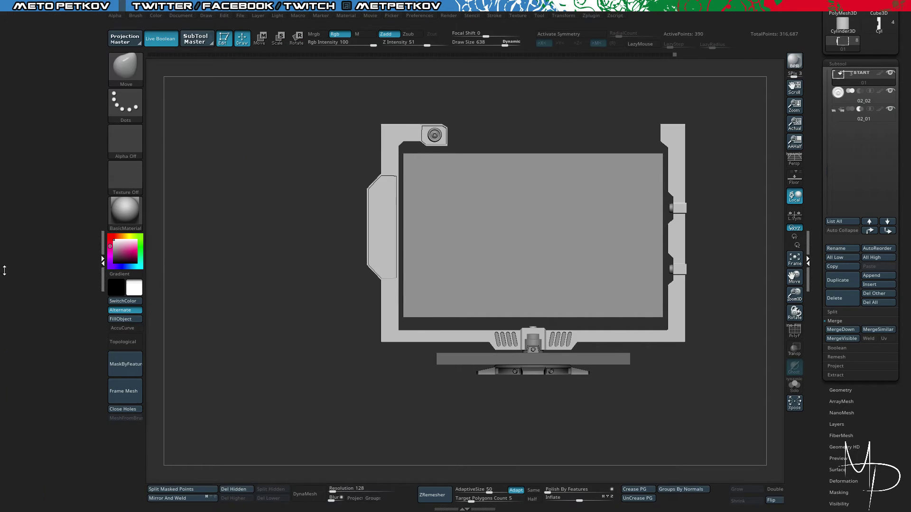
{"action": "left_click", "coordinate": [589, 16]}
{"action": "left_click", "coordinate": [98, 250]}
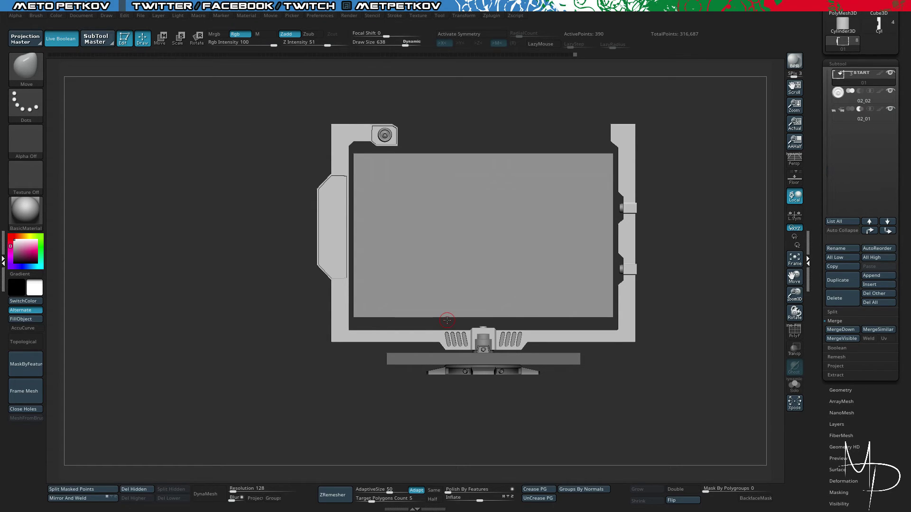
{"action": "left_click_drag", "start_coordinate": [235, 197], "coordinate": [236, 204]}
{"action": "mouse_move", "coordinate": [249, 161]}
{"action": "left_mouse_down"}
{"action": "mouse_move", "coordinate": [293, 170]}
{"action": "mouse_move", "coordinate": [253, 169]}
{"action": "mouse_move", "coordinate": [239, 166]}
{"action": "mouse_move", "coordinate": [244, 155]}
{"action": "mouse_move", "coordinate": [213, 151]}
{"action": "mouse_move", "coordinate": [294, 168]}
{"action": "mouse_move", "coordinate": [230, 159]}
{"action": "mouse_move", "coordinate": [267, 157]}
{"action": "left_mouse_up"}
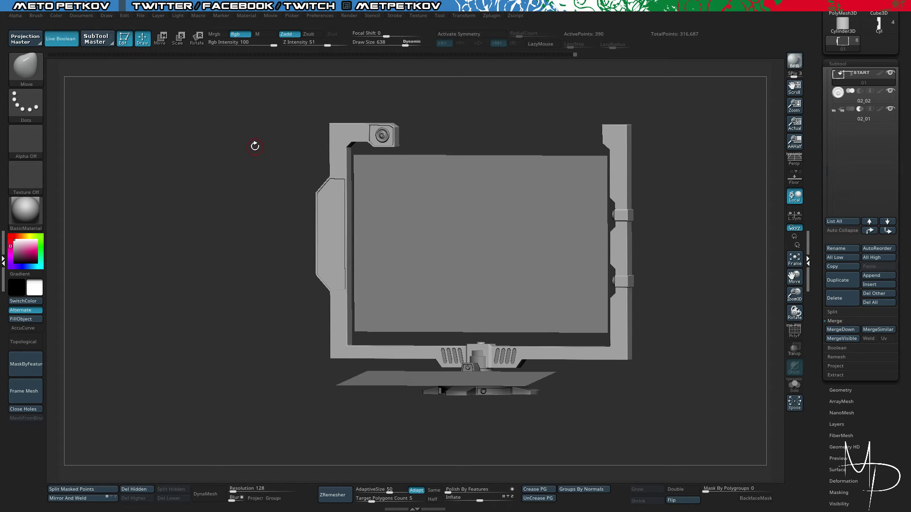
{"action": "left_click_drag", "start_coordinate": [255, 164], "coordinate": [217, 142]}
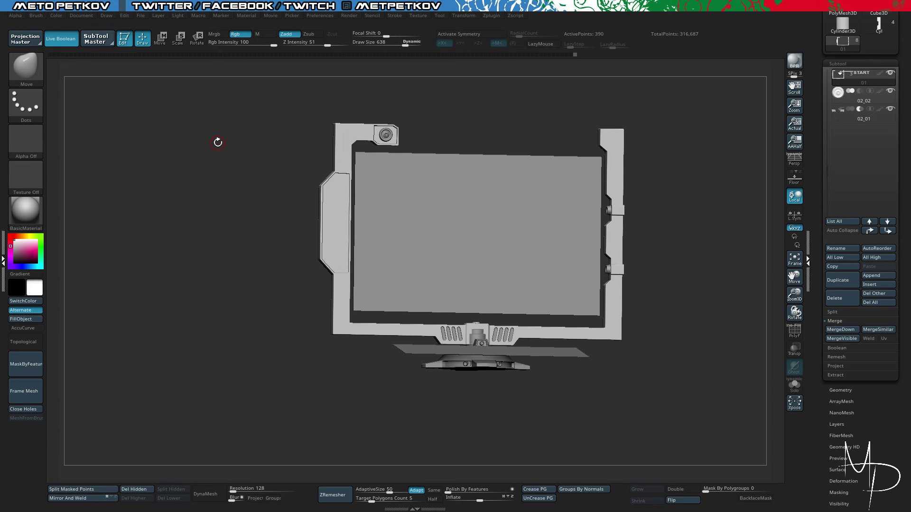
{"action": "mouse_move", "coordinate": [209, 179]}
{"action": "left_mouse_down"}
{"action": "mouse_move", "coordinate": [187, 183]}
{"action": "mouse_move", "coordinate": [253, 183]}
{"action": "mouse_move", "coordinate": [215, 189]}
{"action": "left_mouse_up"}
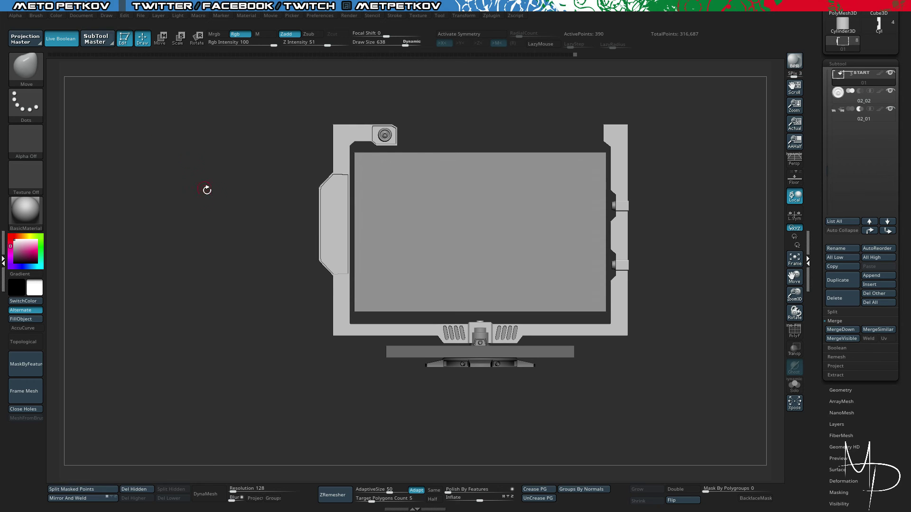
{"action": "left_click_drag", "start_coordinate": [207, 189], "coordinate": [230, 159]}
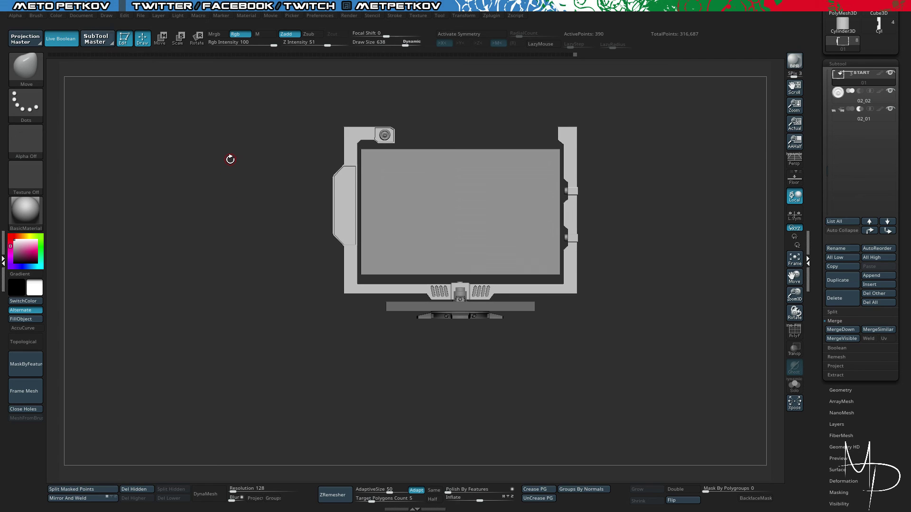